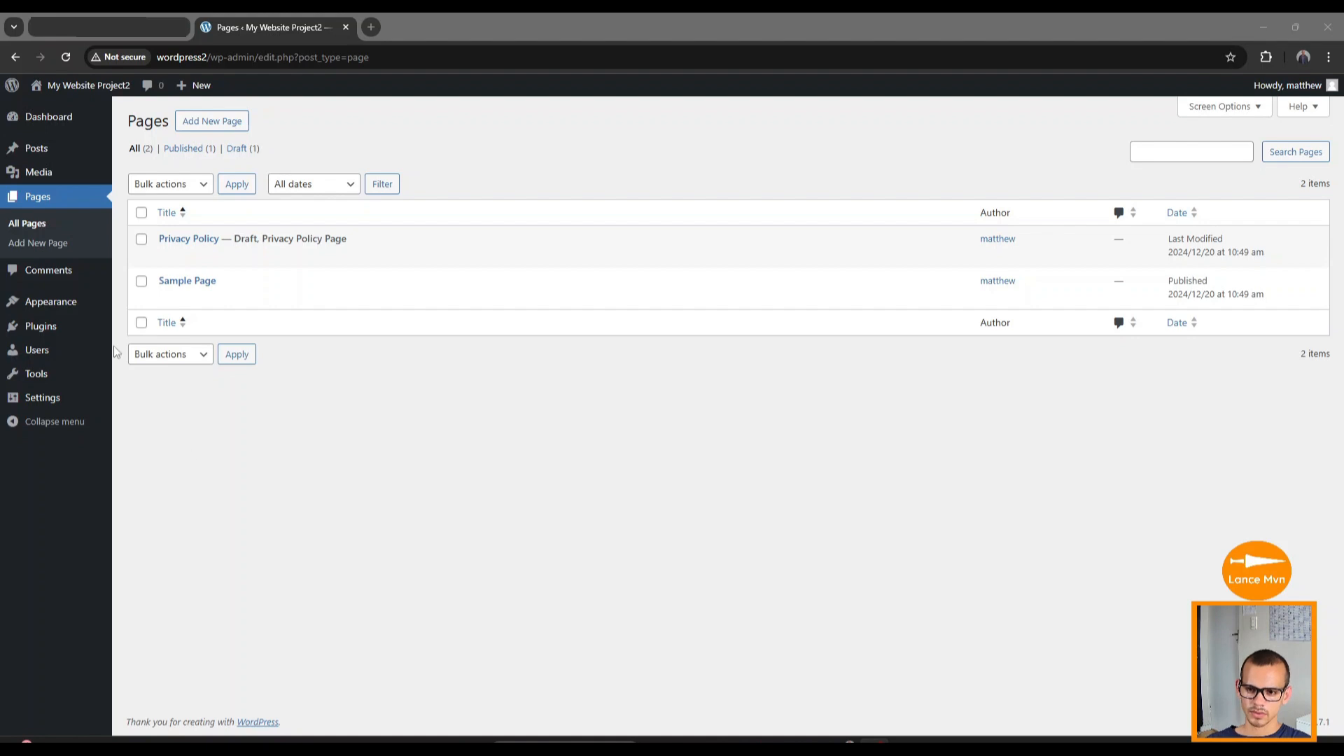
Install the Hello Elementor theme from Add New Theme and activate it.
mouse_move(49, 308)
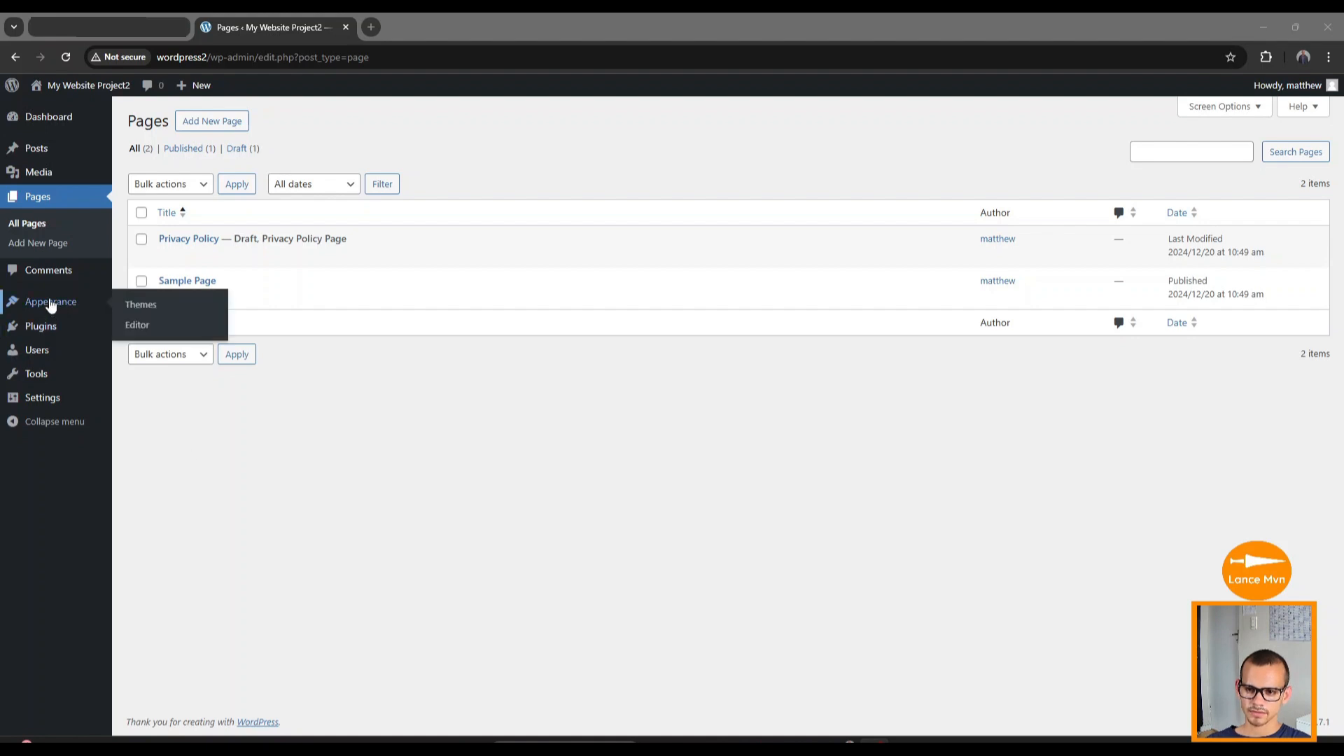
click(143, 307)
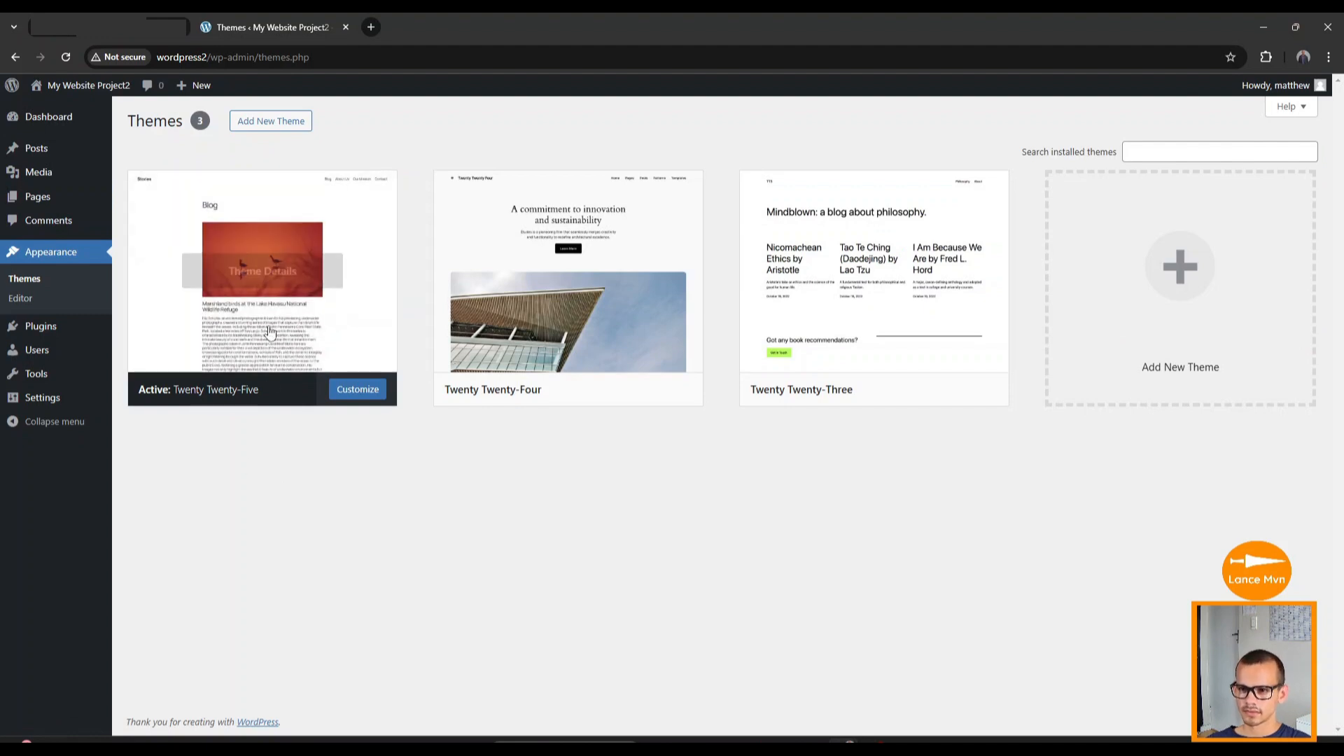
click(271, 123)
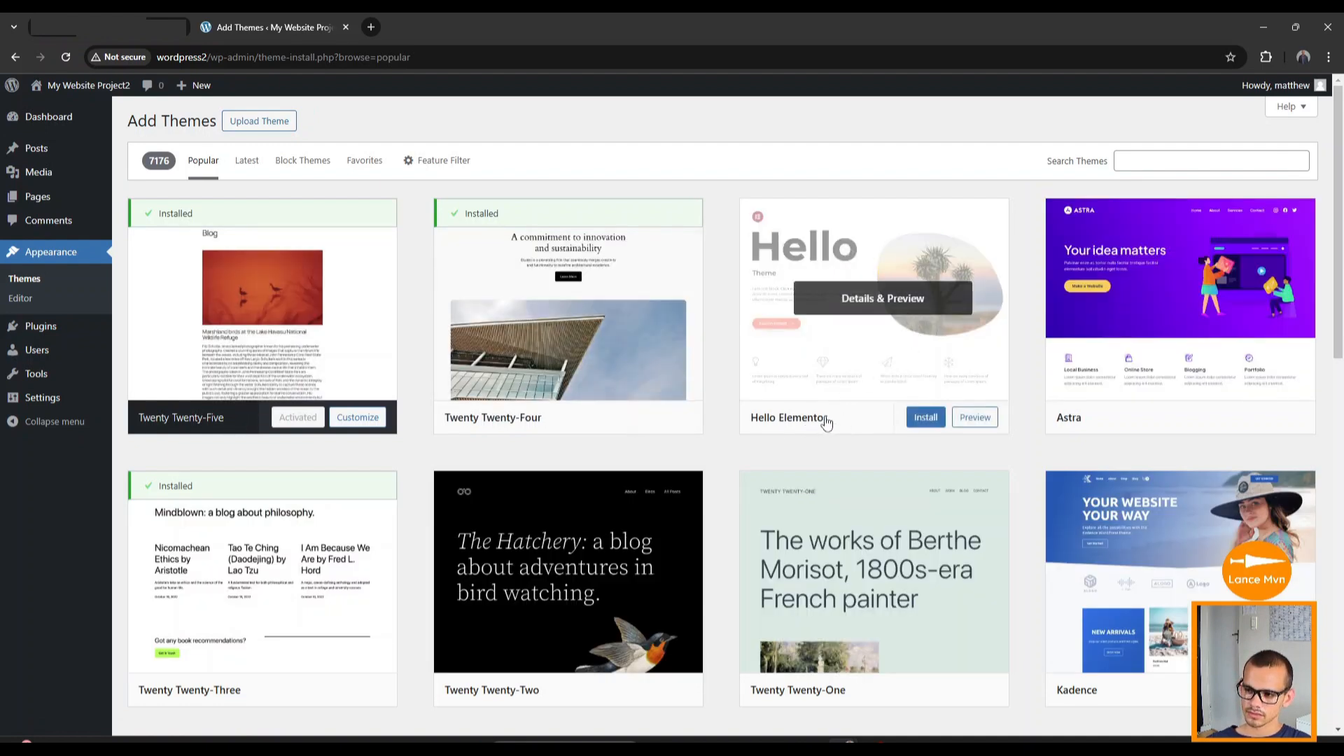
click(926, 420)
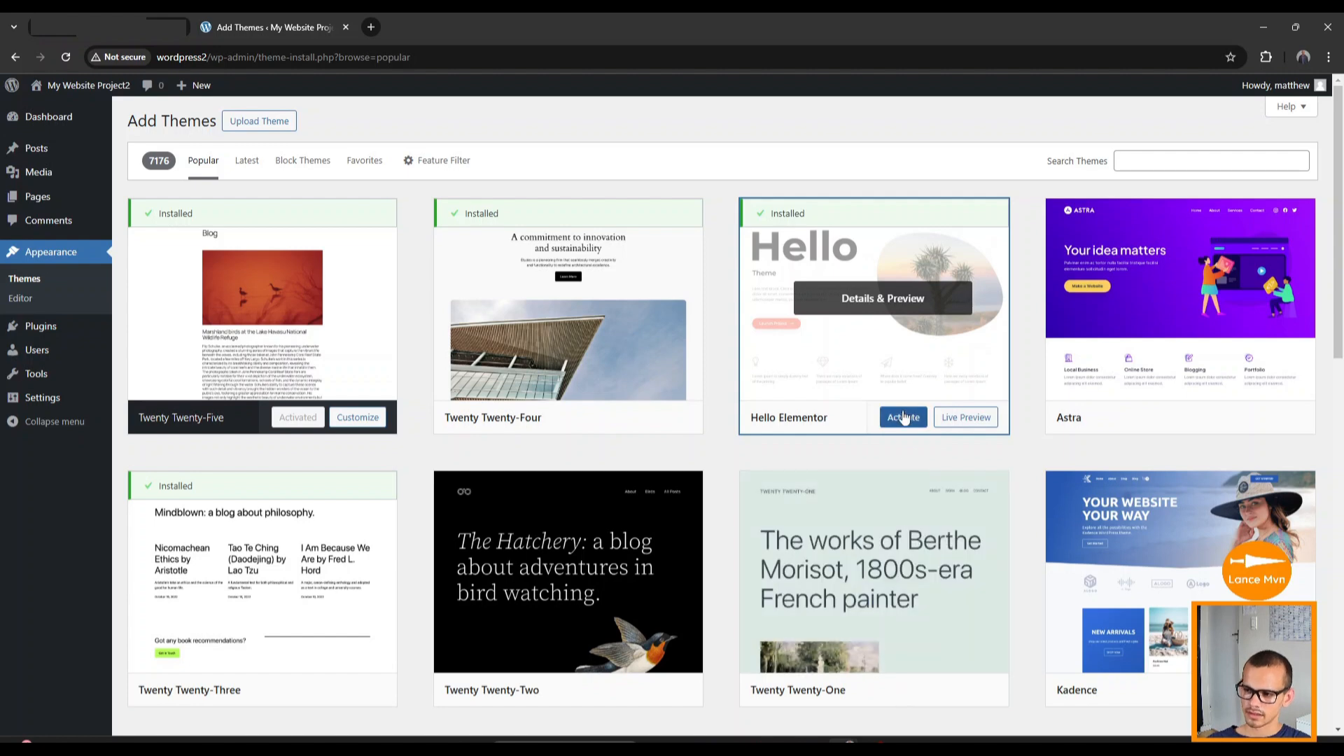
click(902, 418)
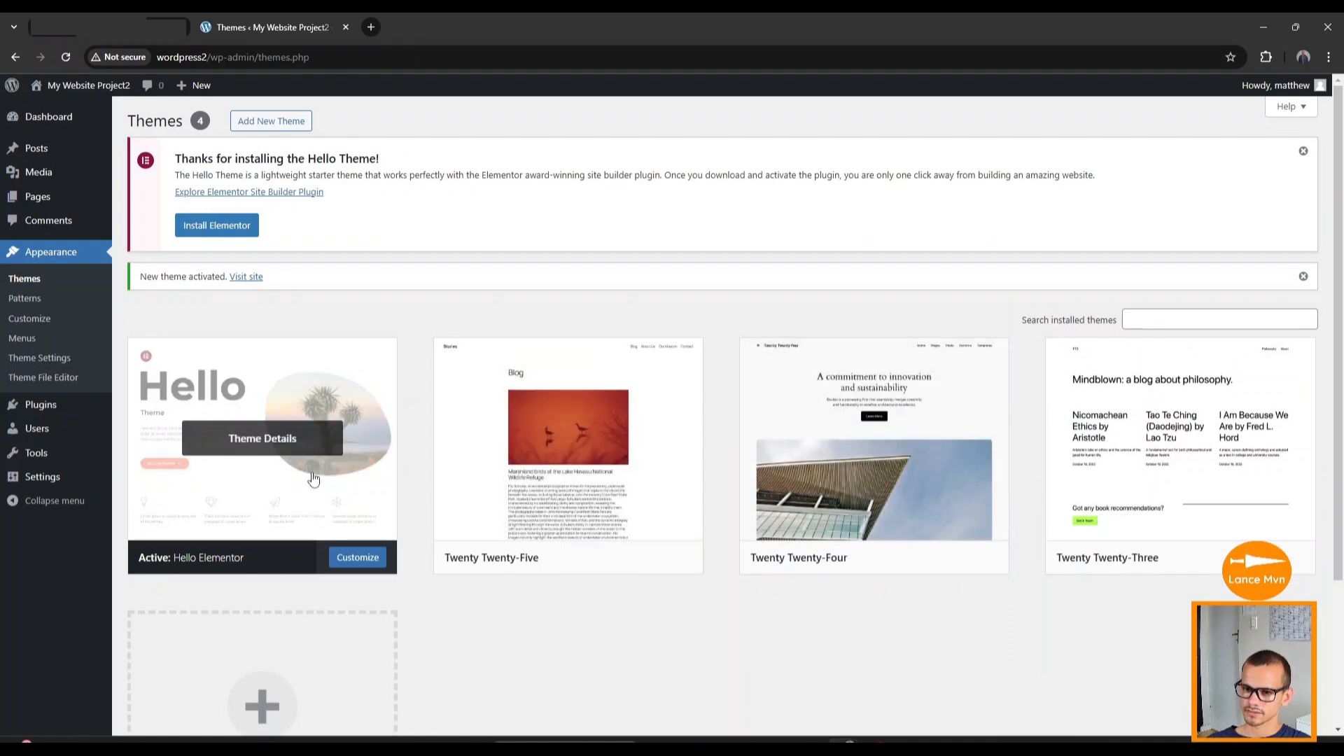
mouse_move(42, 200)
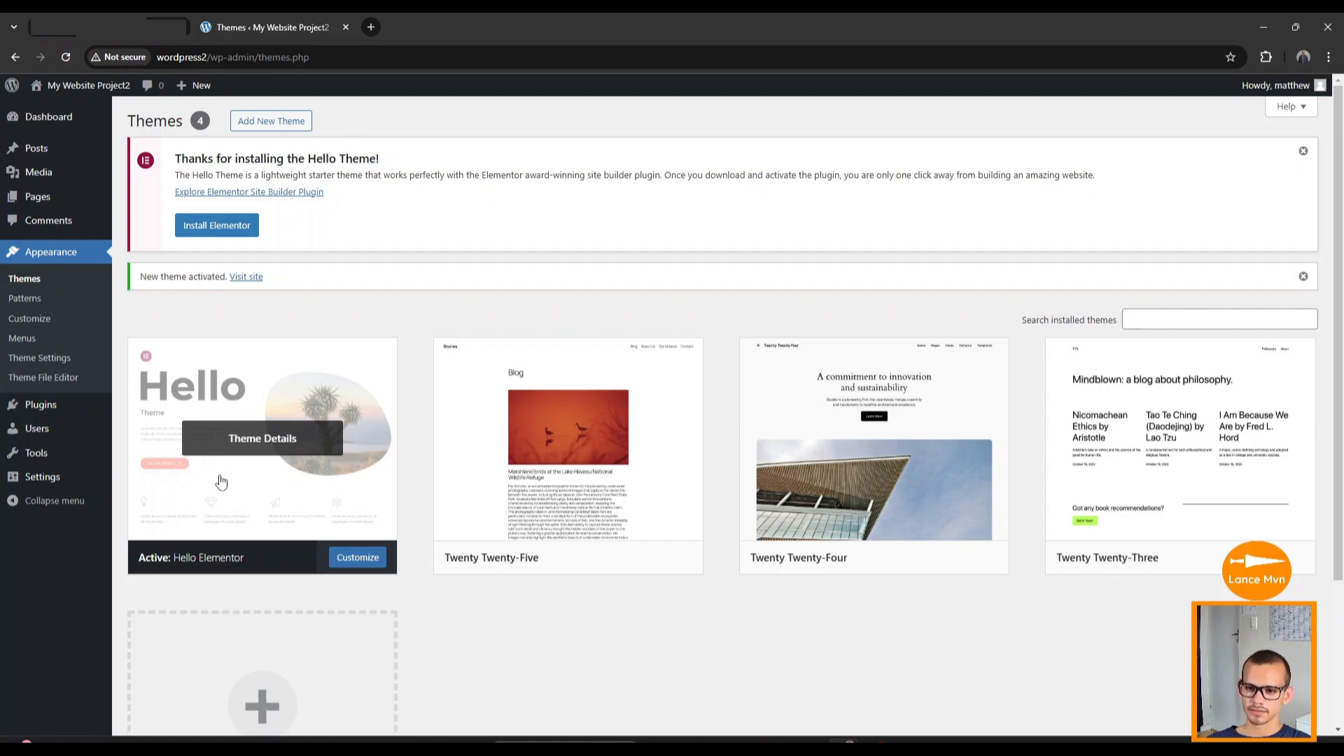
mouse_move(38, 409)
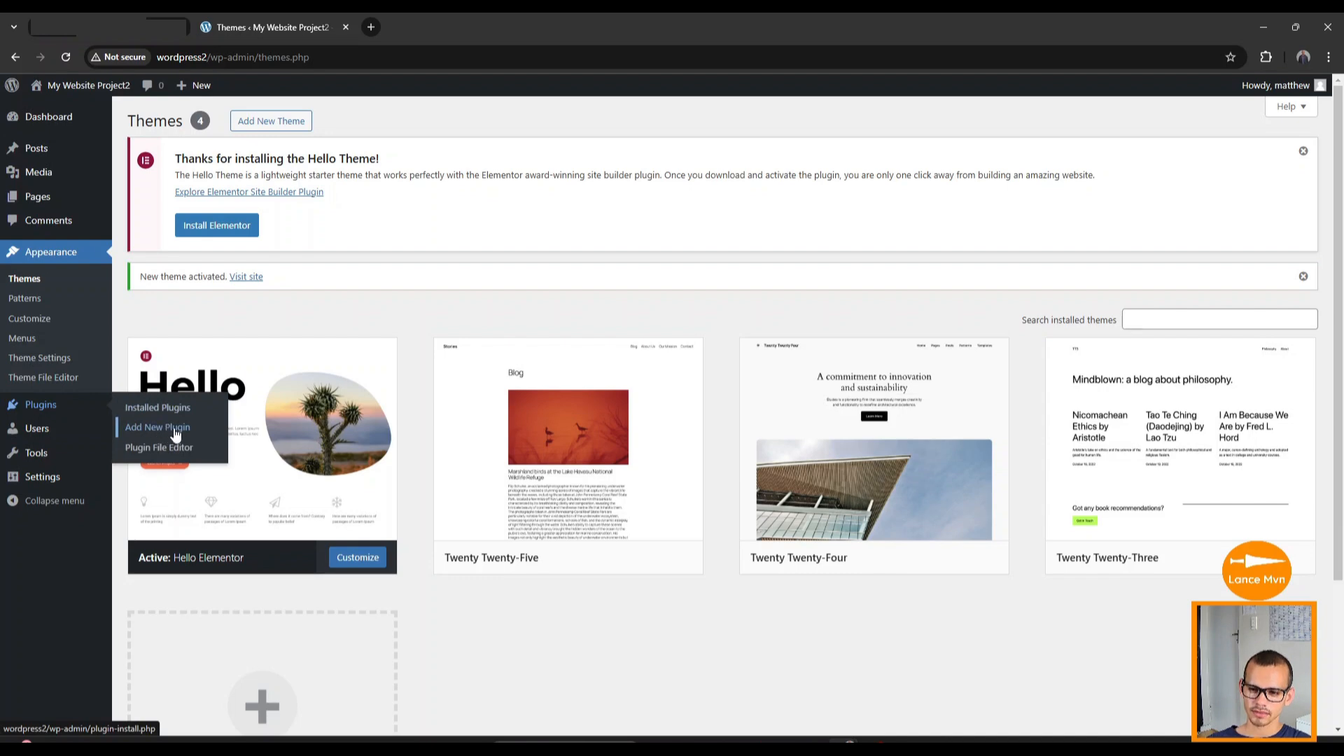
Search plugins for 'elem', install and activate Elementor Website Builder, and dismiss its setup wizard.
mouse_move(91, 462)
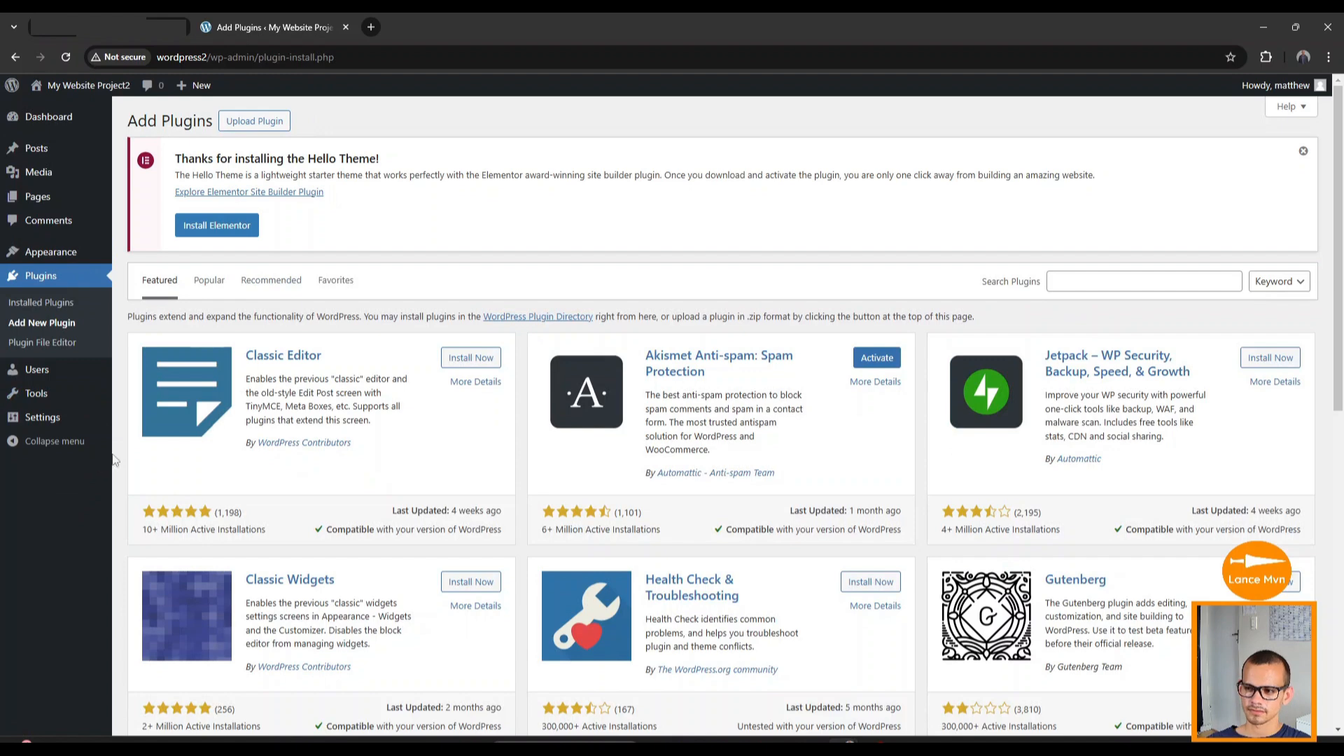
click(1063, 282)
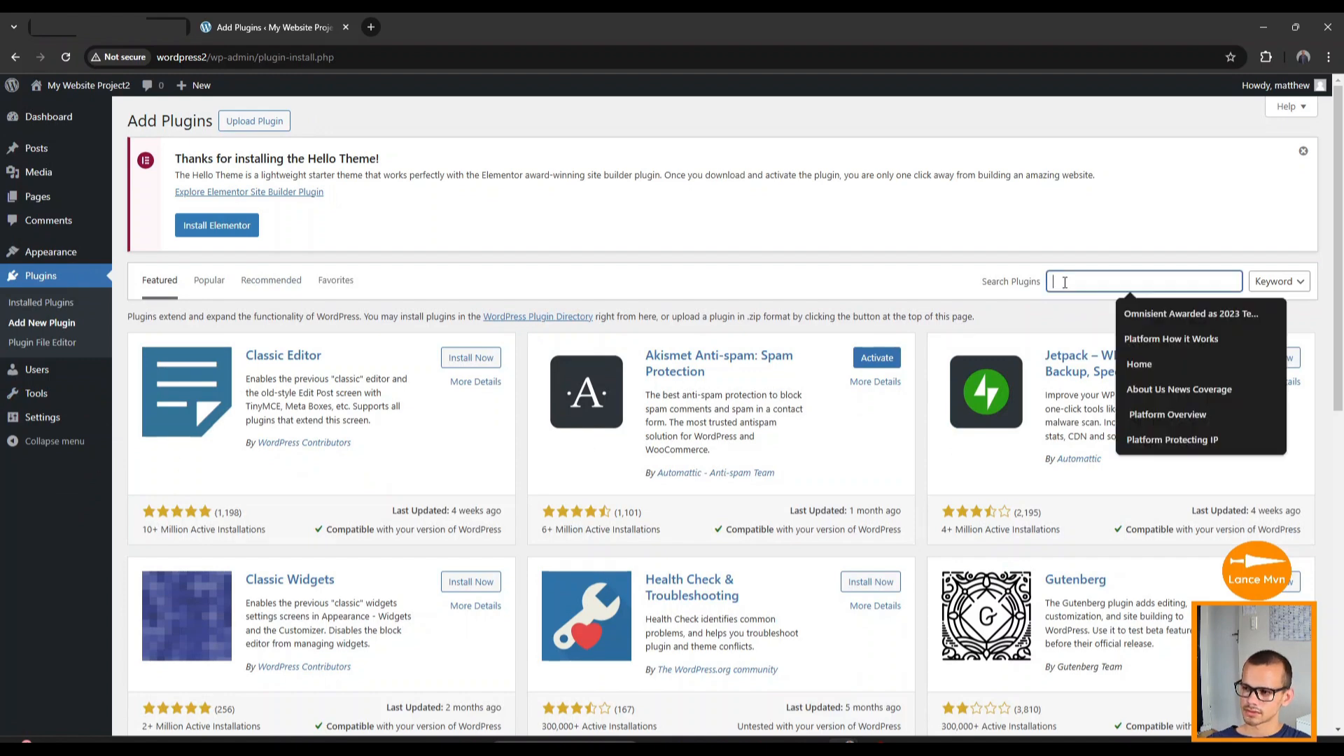
text(elementor)
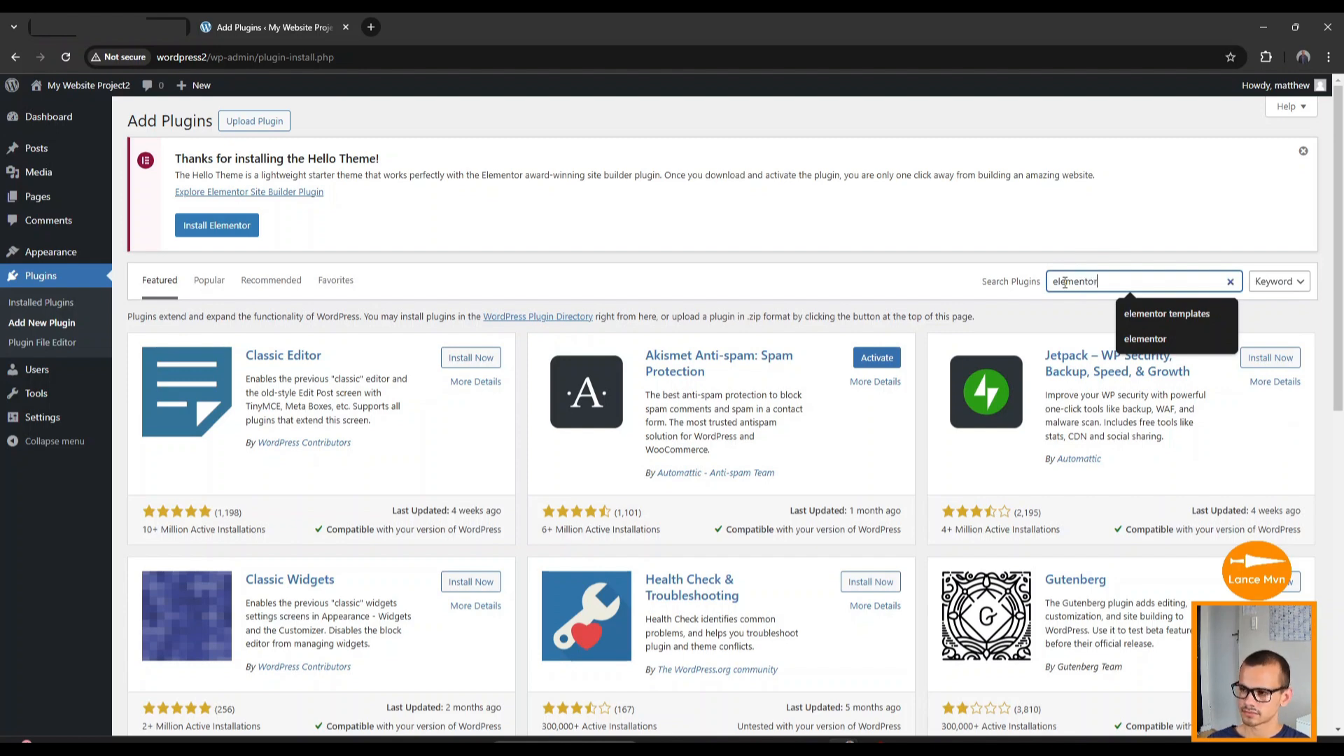
key(Return)
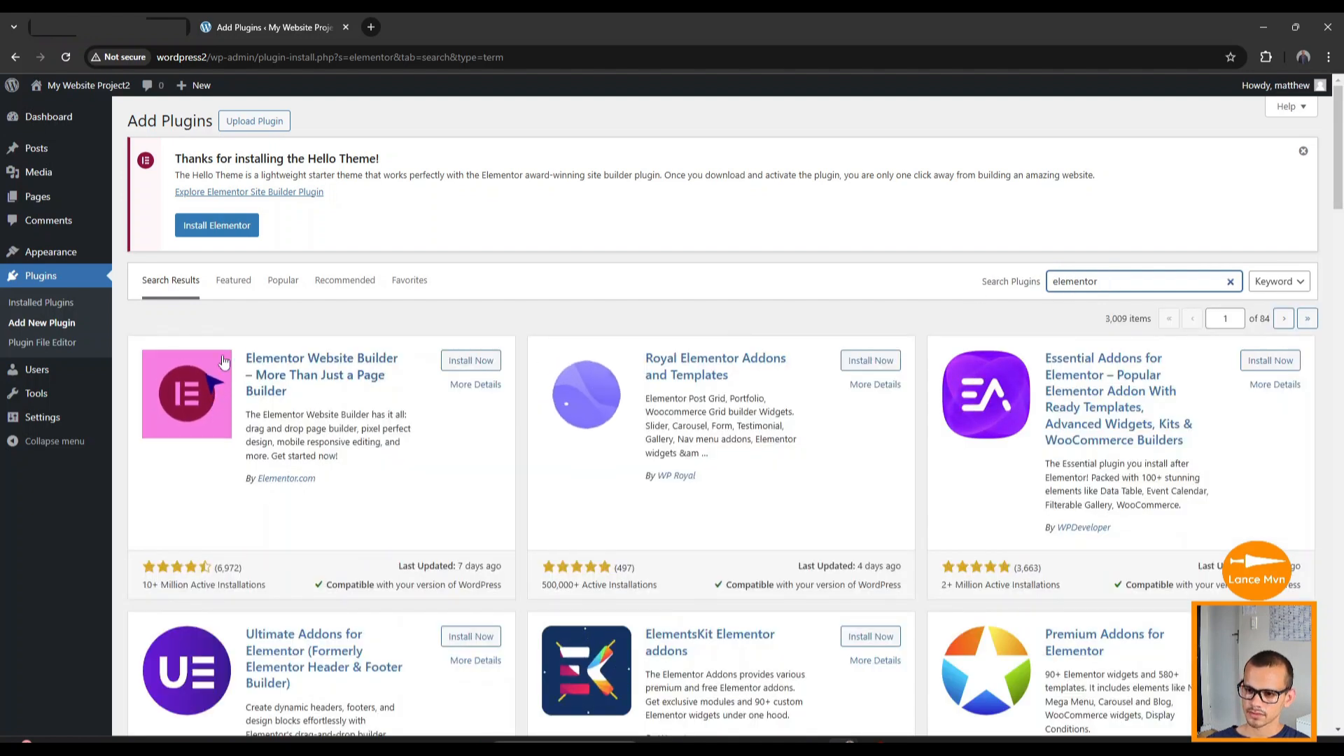
click(470, 361)
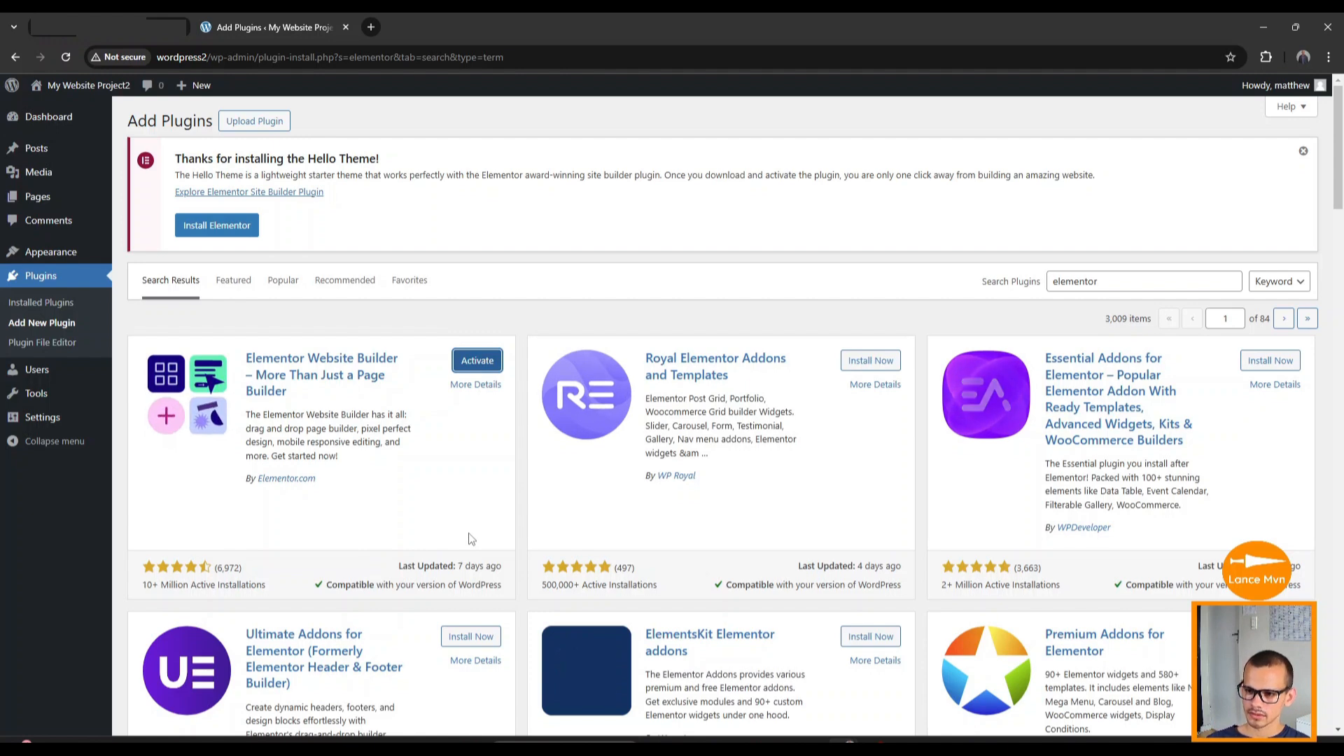
click(478, 364)
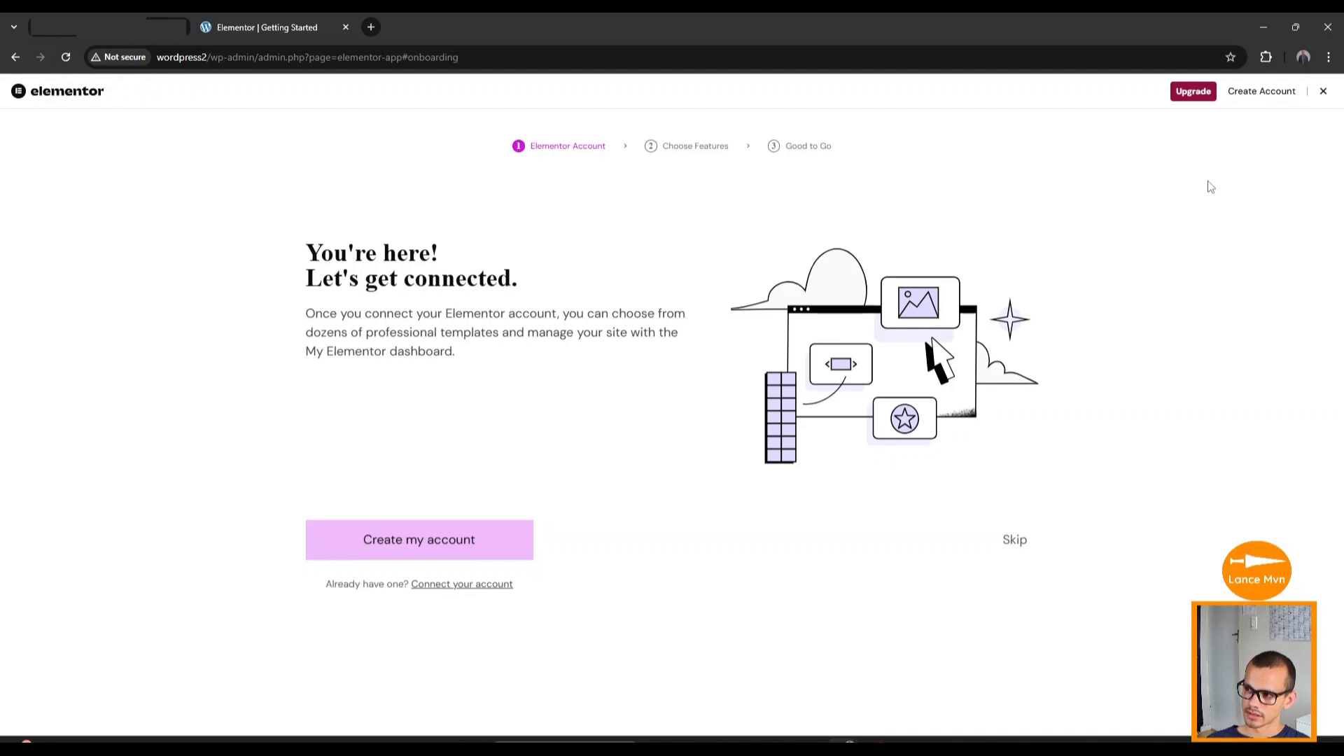
click(1323, 93)
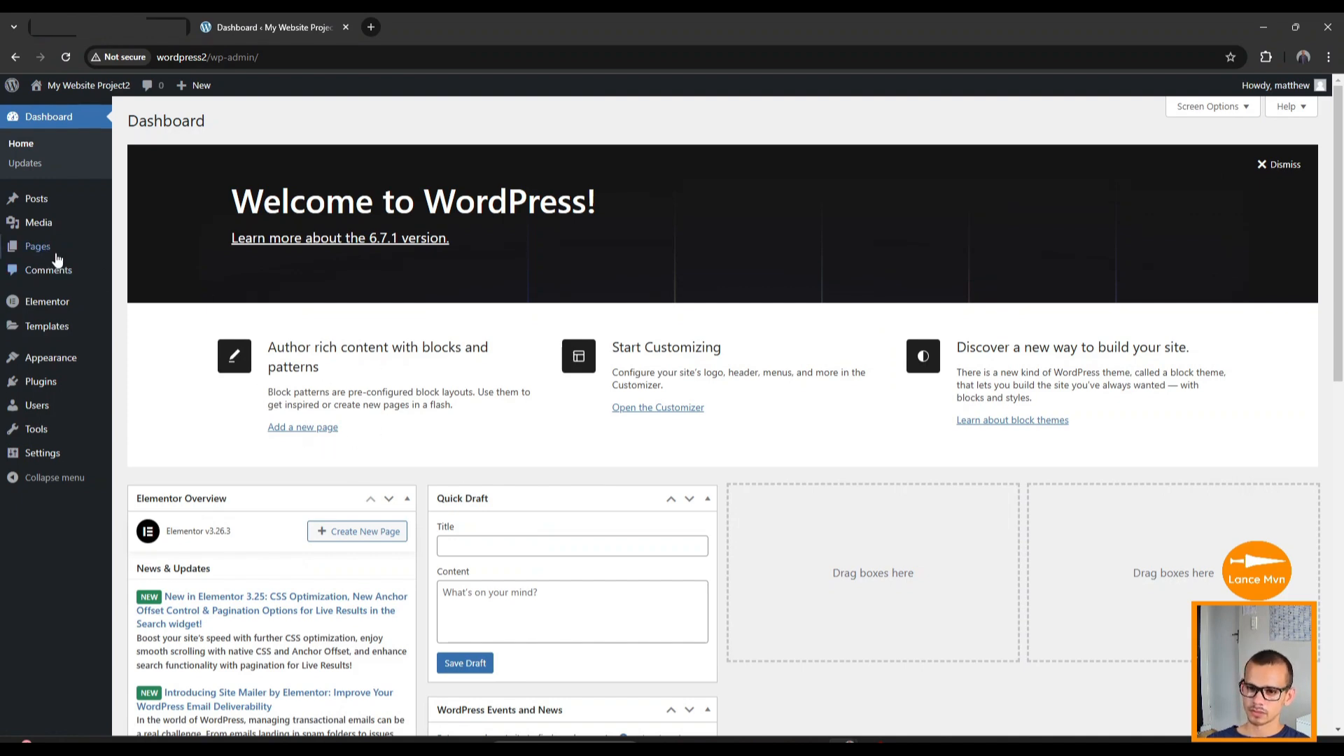
Move the Privacy Policy and Sample Page pages to the trash with a bulk action.
mouse_move(39, 249)
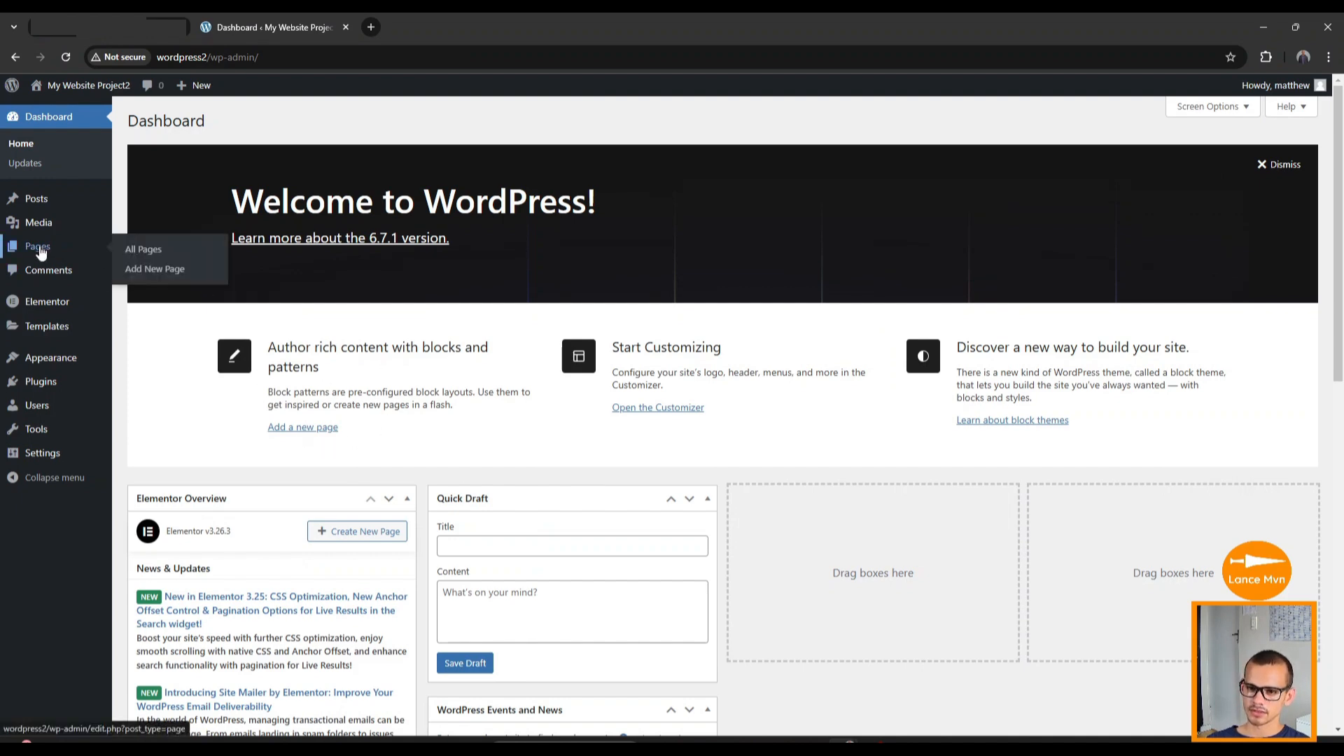
click(151, 256)
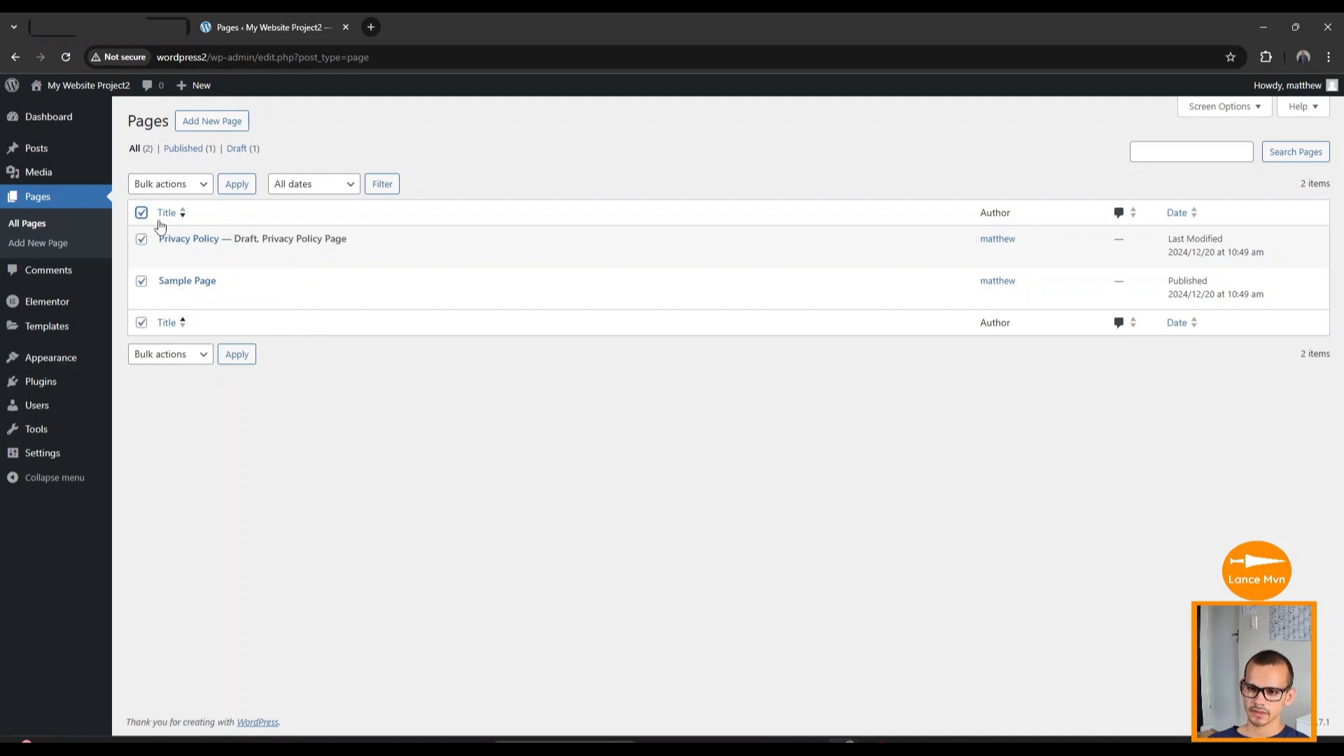
click(184, 190)
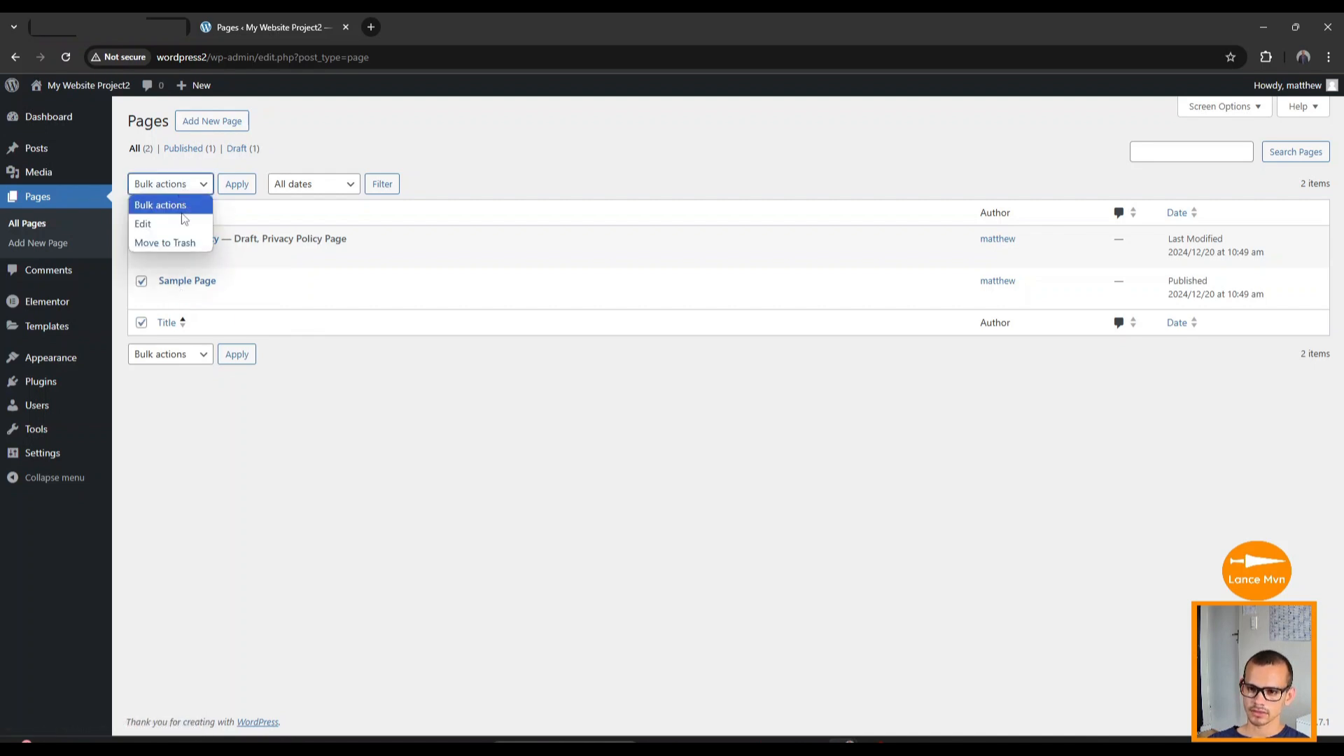
click(181, 243)
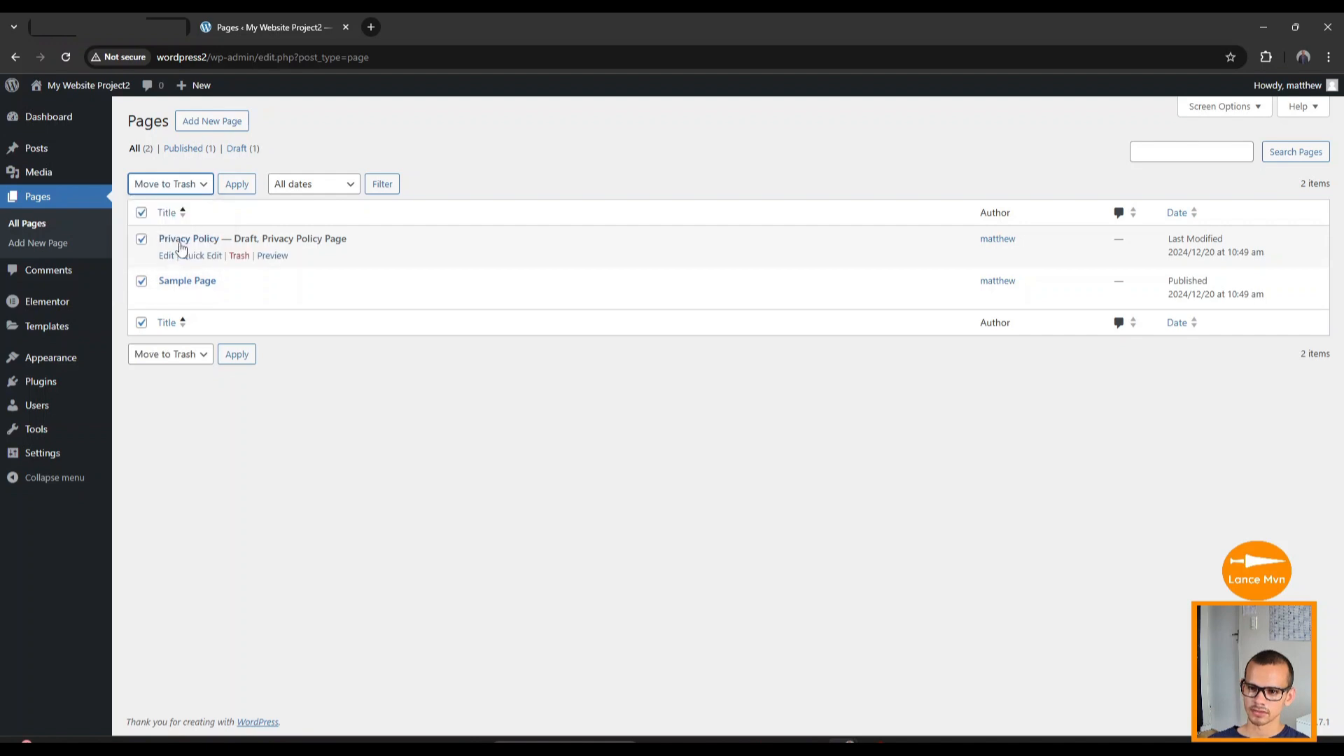
click(230, 354)
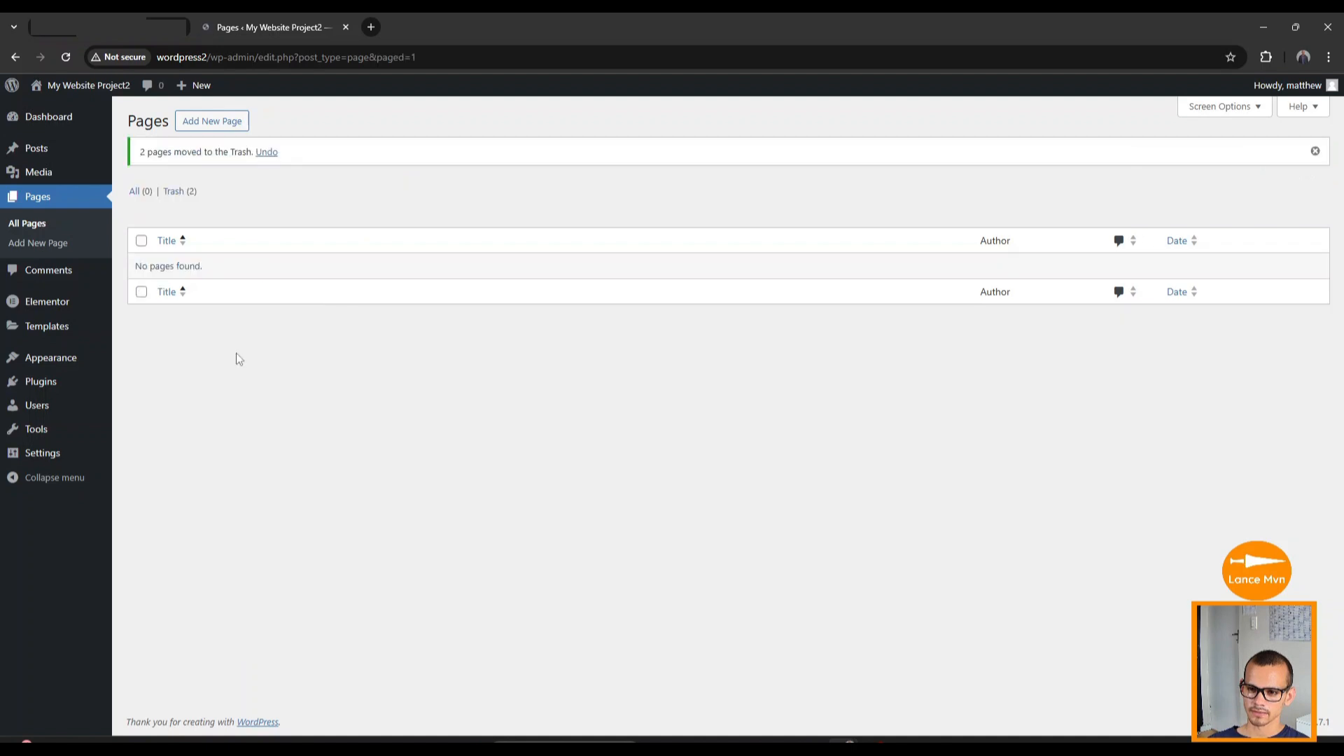
Permanently delete both trashed pages from the Trash view.
click(182, 196)
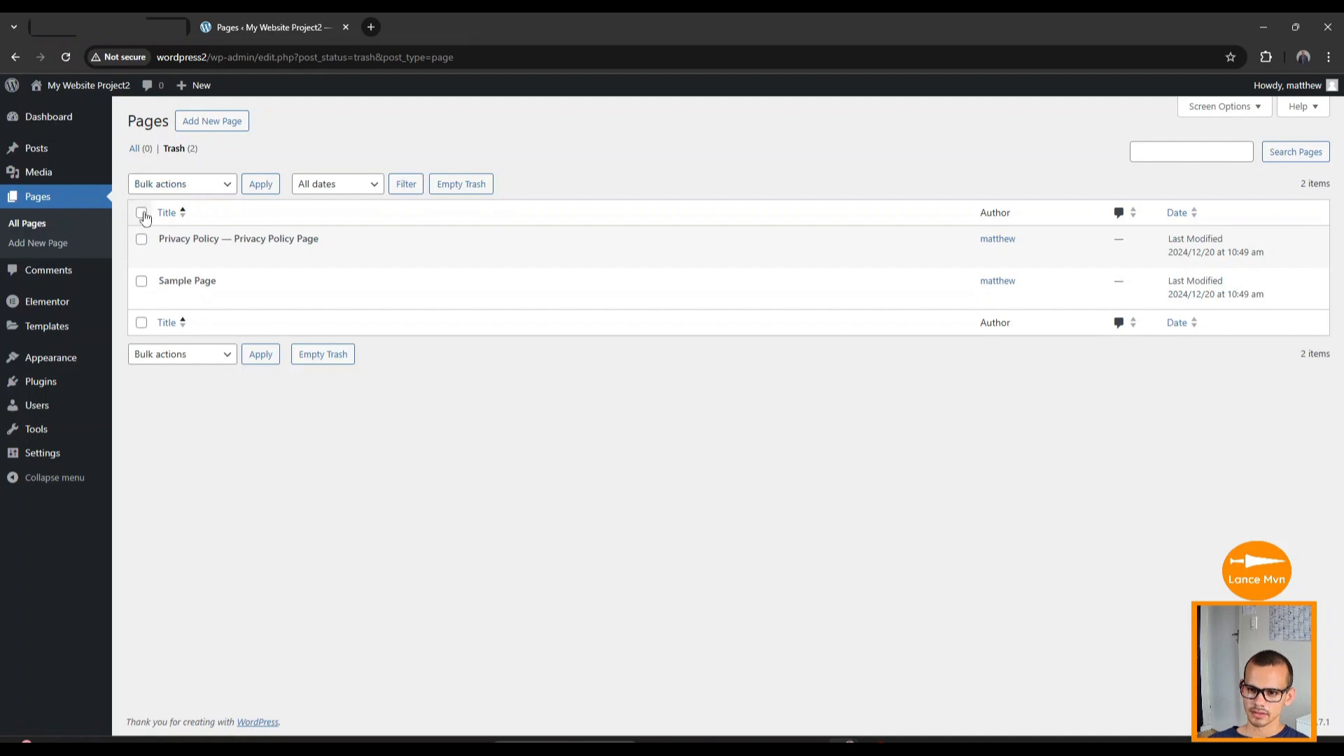
click(181, 185)
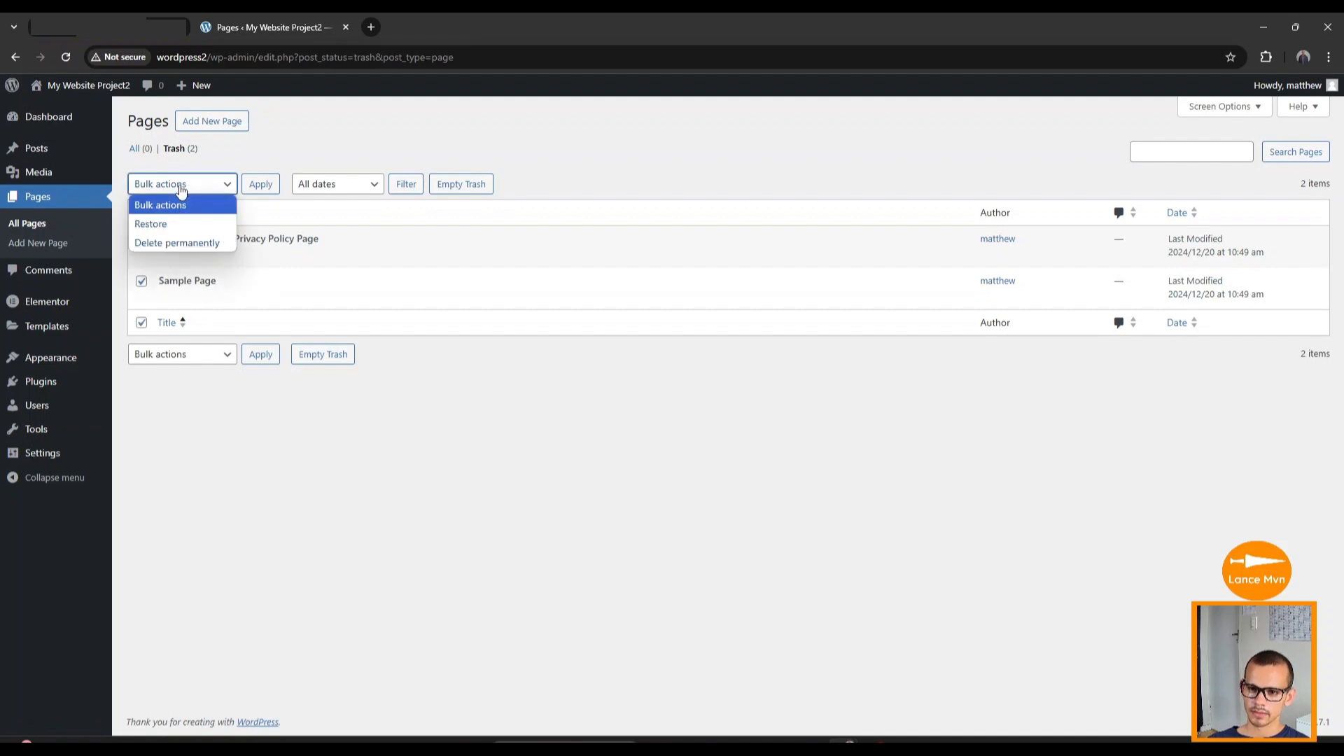
click(176, 242)
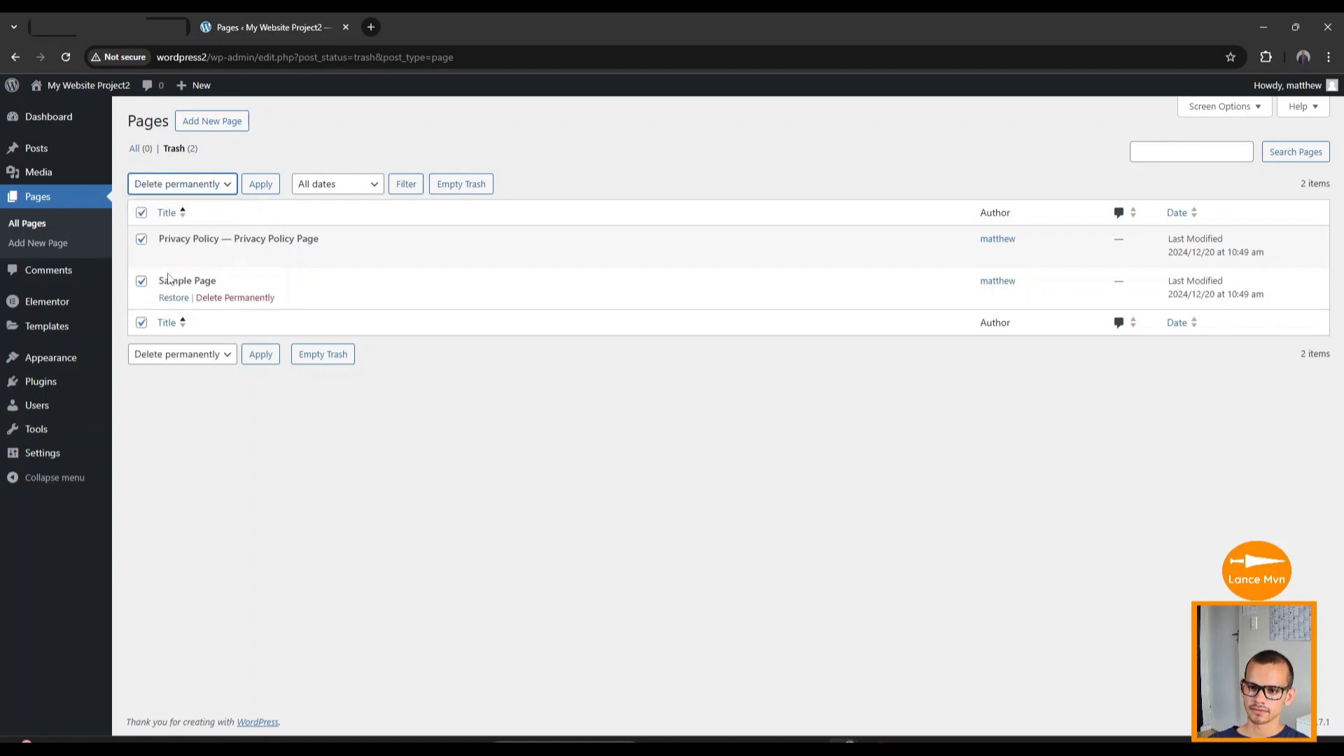
click(261, 354)
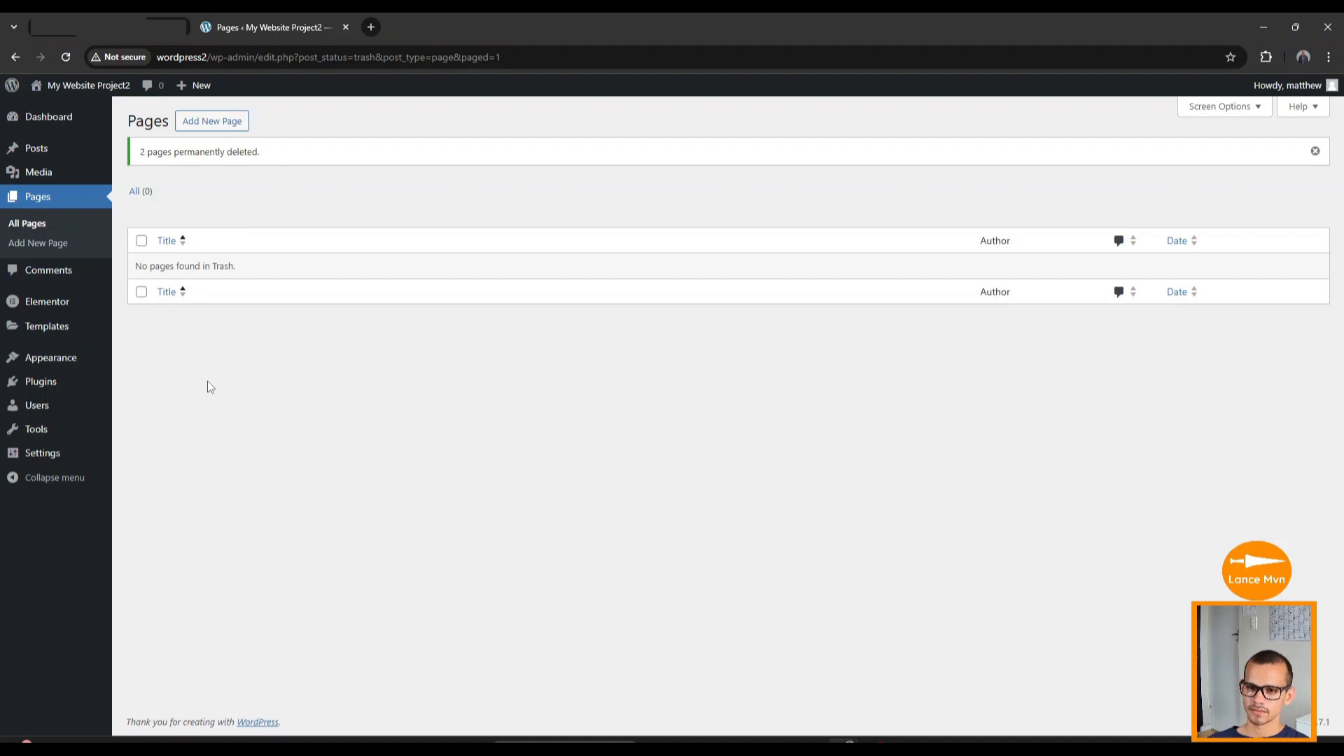
mouse_move(36, 151)
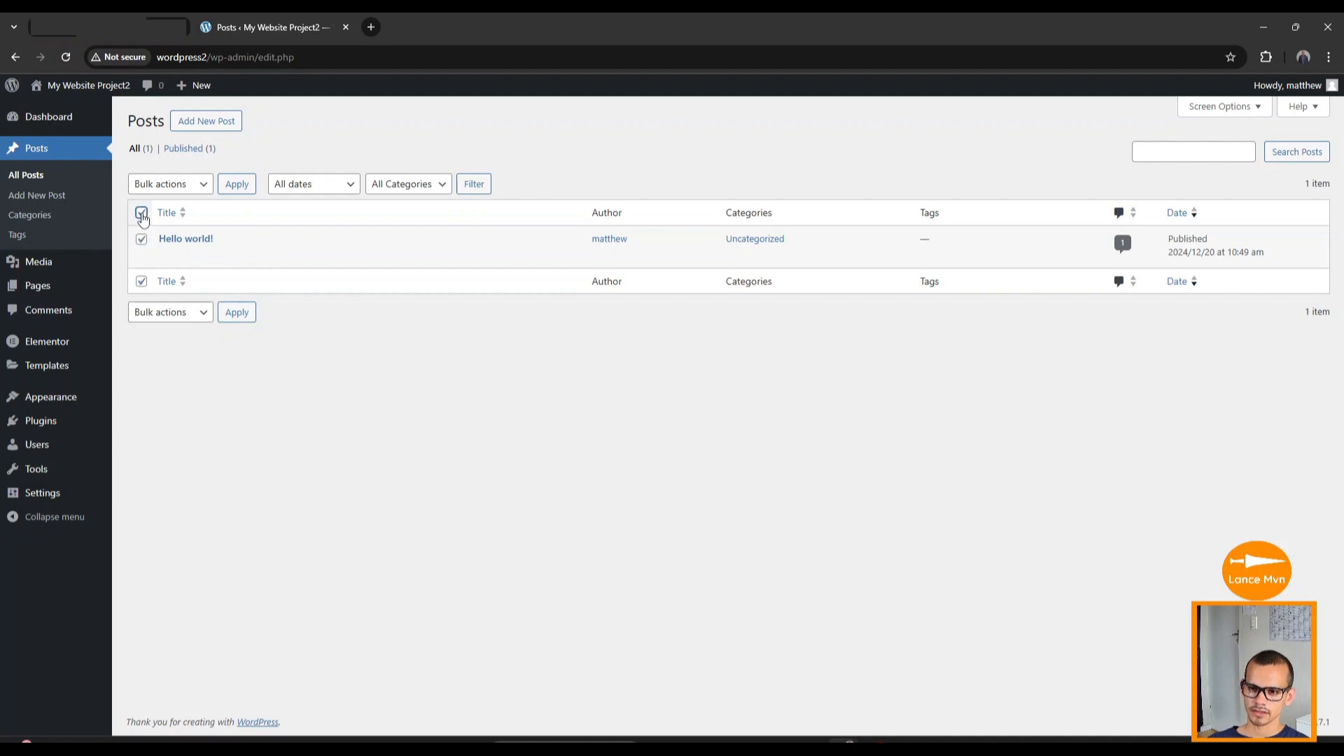
Move the Hello world! post to the trash.
click(175, 187)
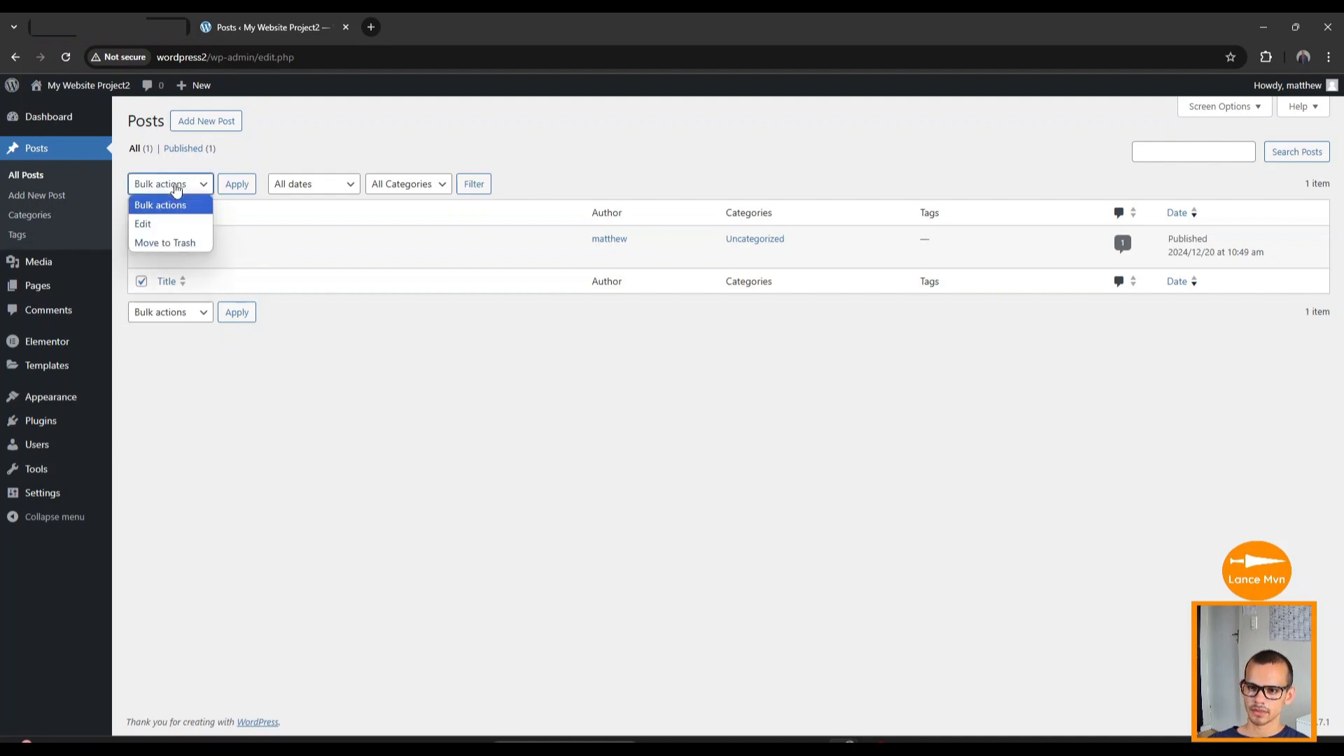
click(172, 245)
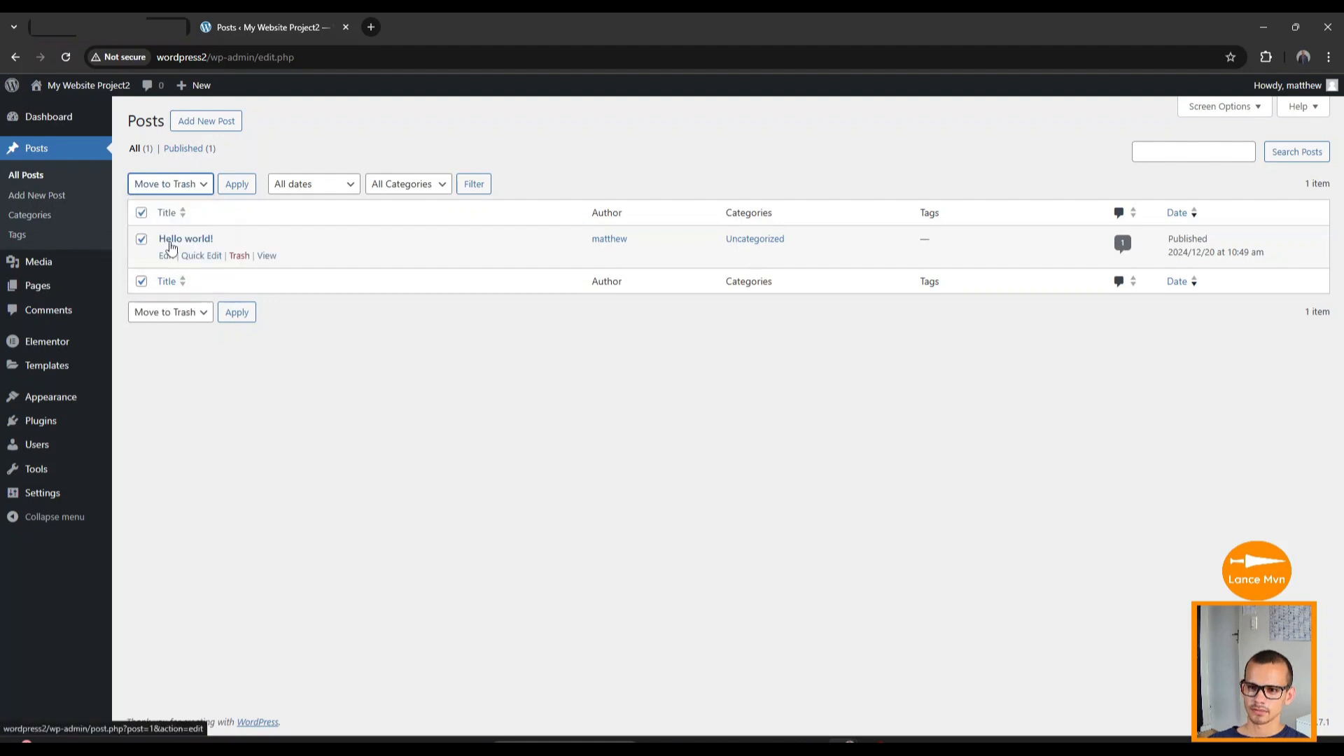
click(239, 311)
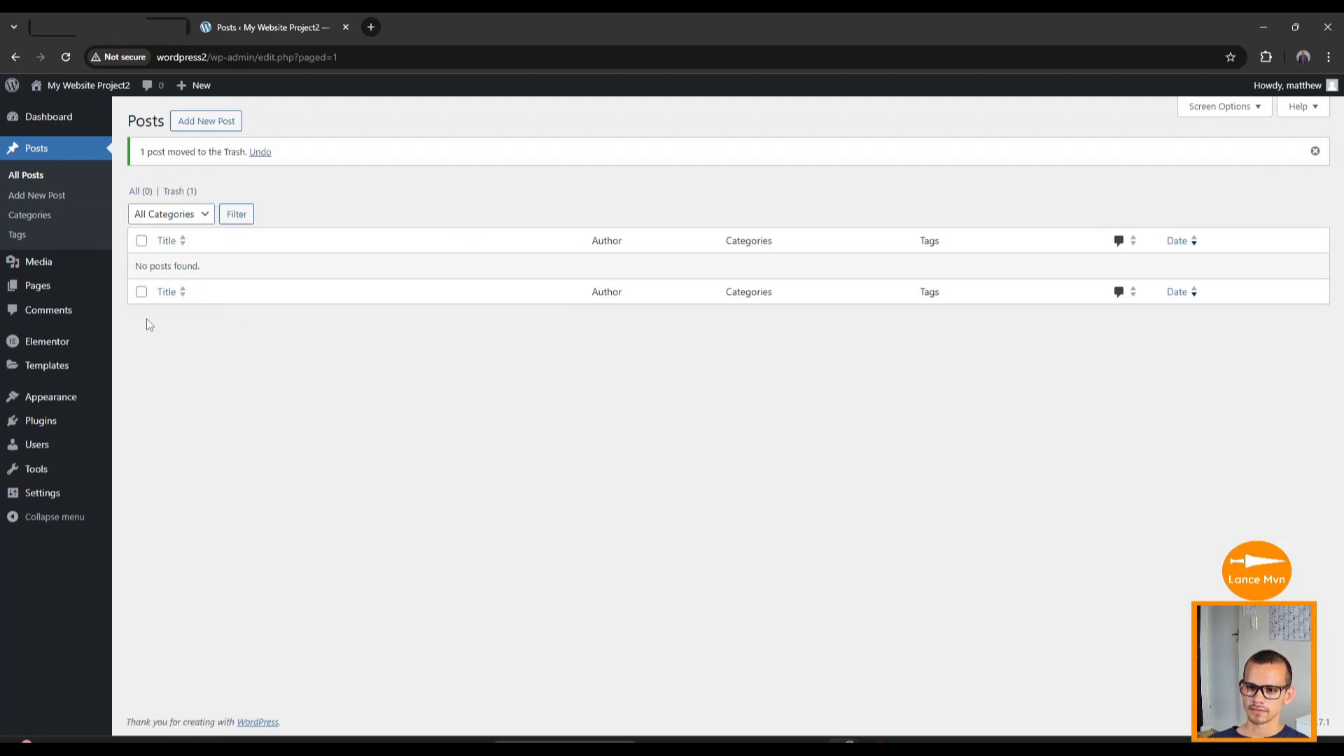
Permanently delete the Hello world! post from the Trash view.
click(179, 191)
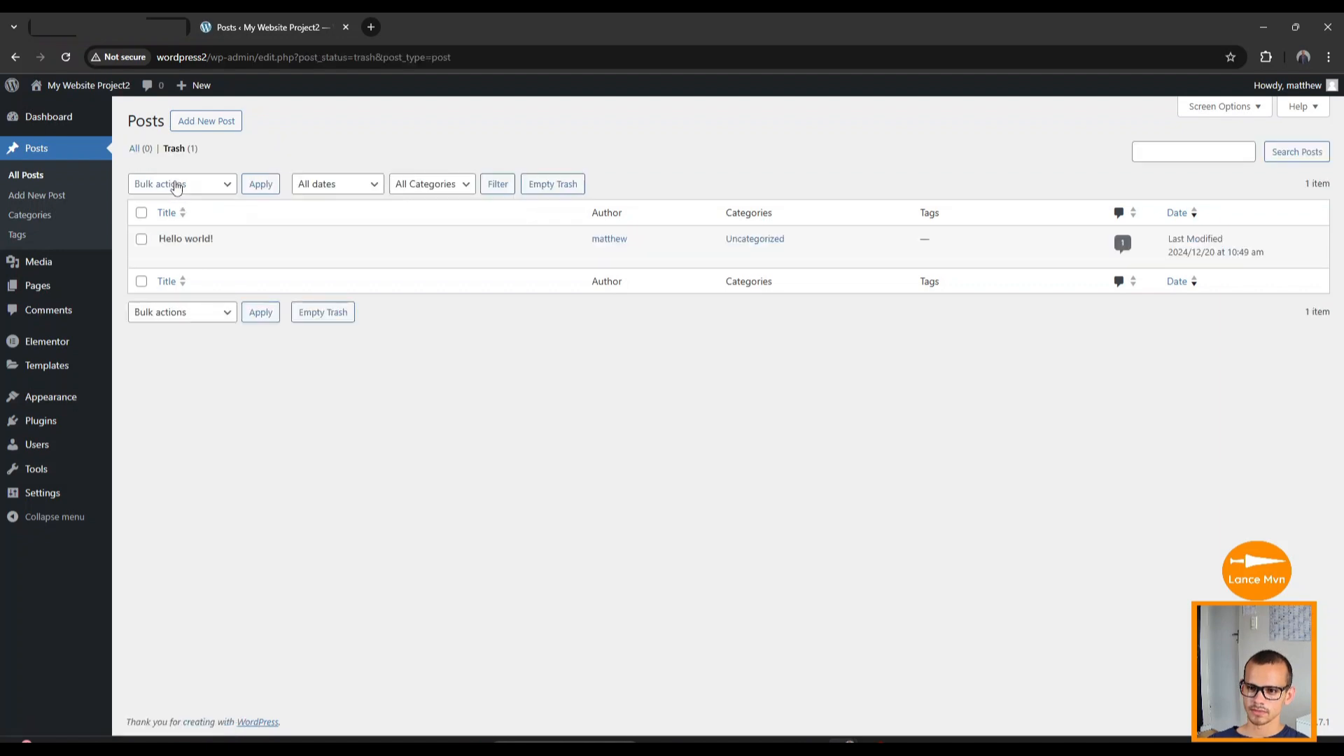
click(142, 213)
click(188, 189)
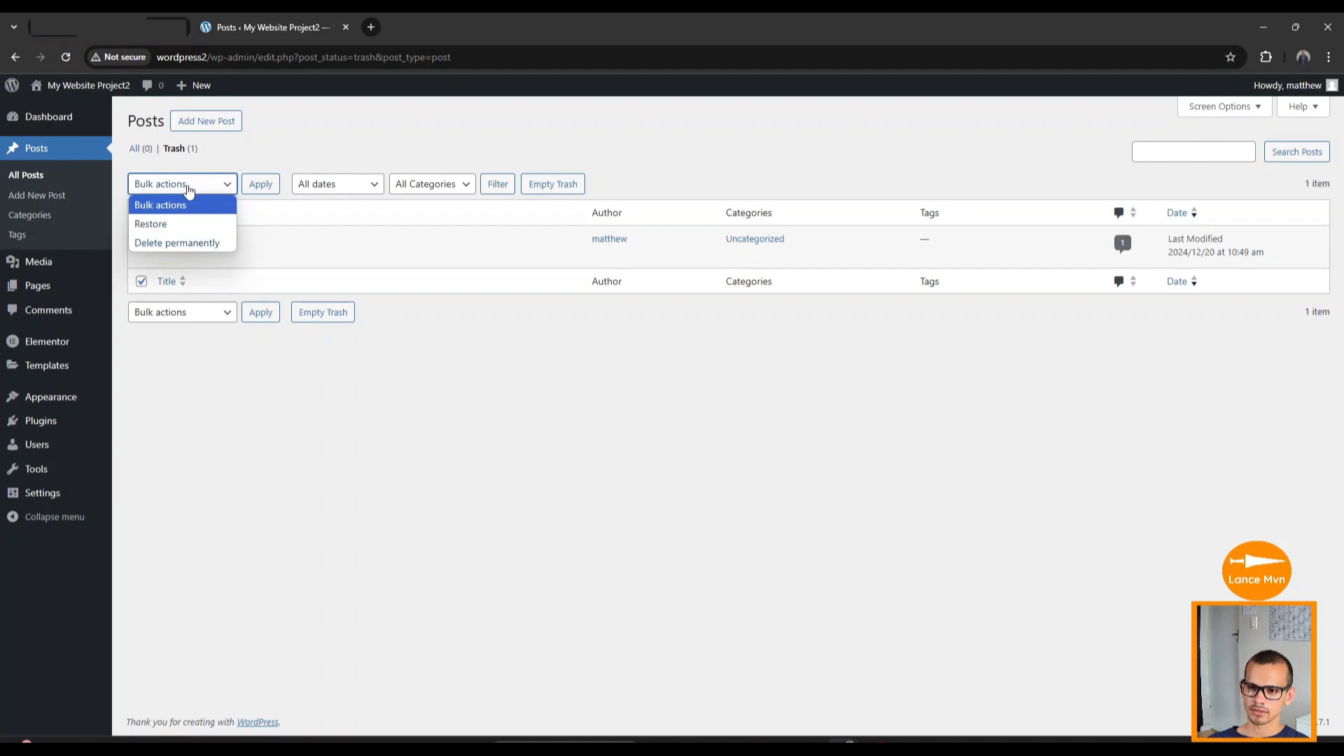
click(180, 245)
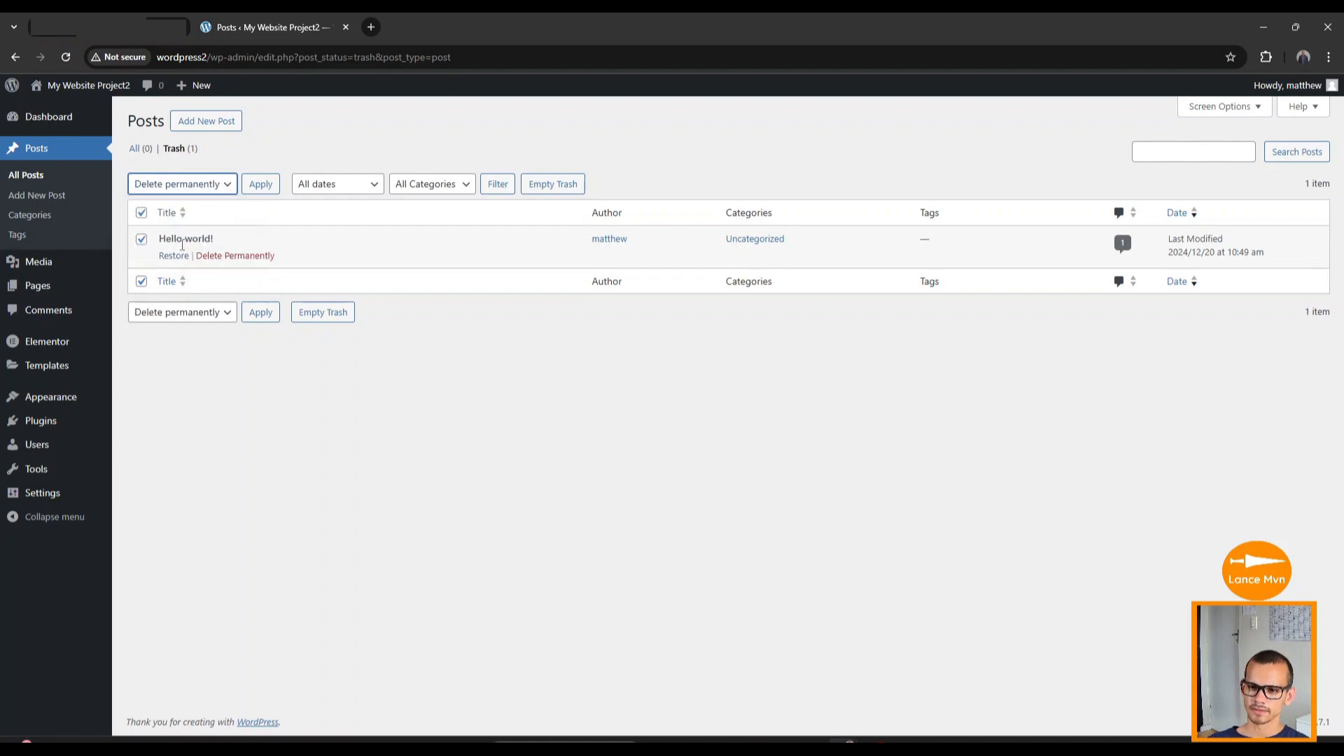
click(261, 313)
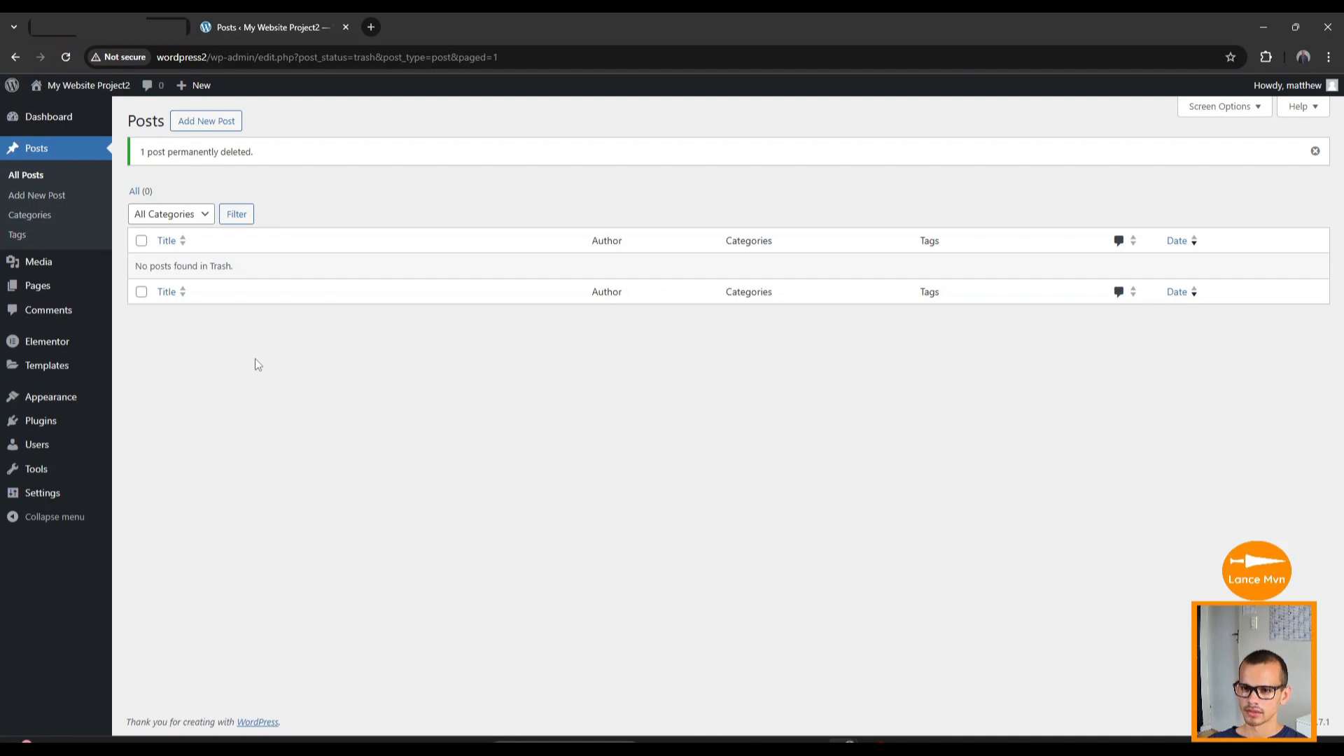
mouse_move(45, 289)
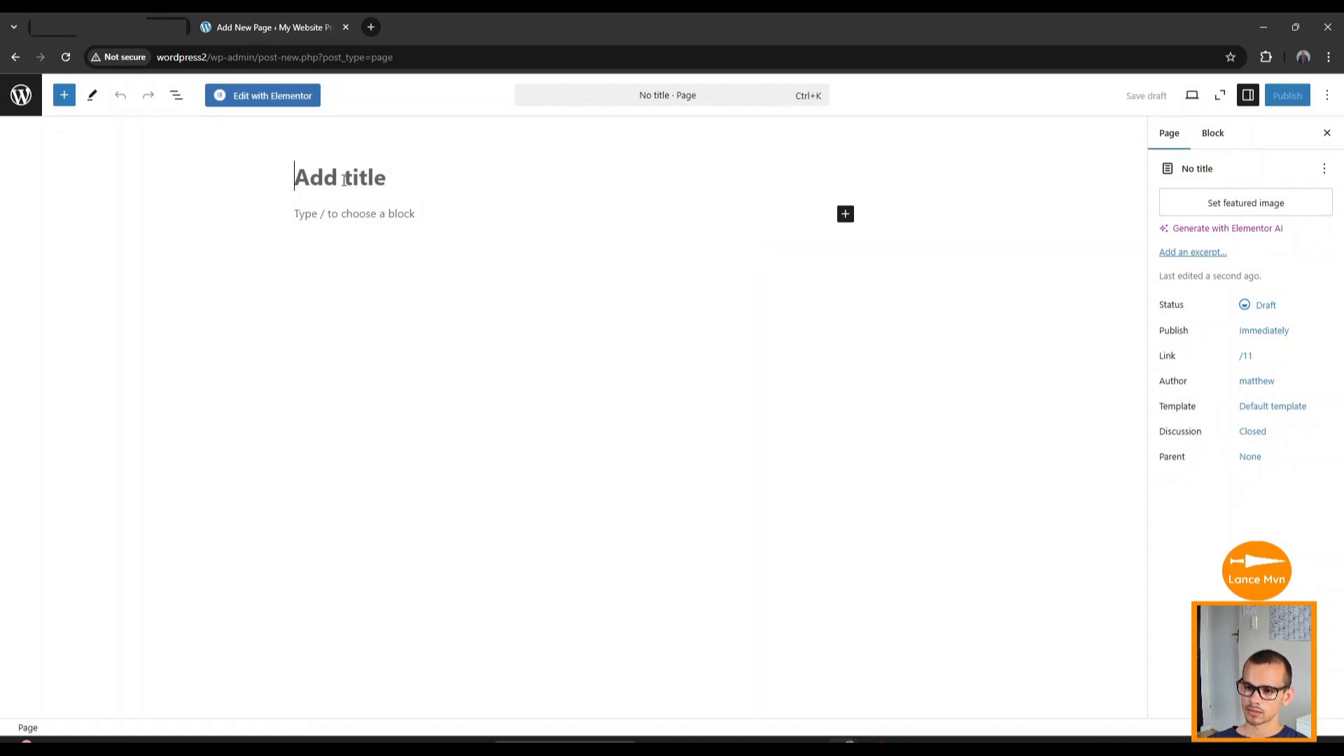
Title the new page 'Home' and publish it, confirming the publish.
text(H)
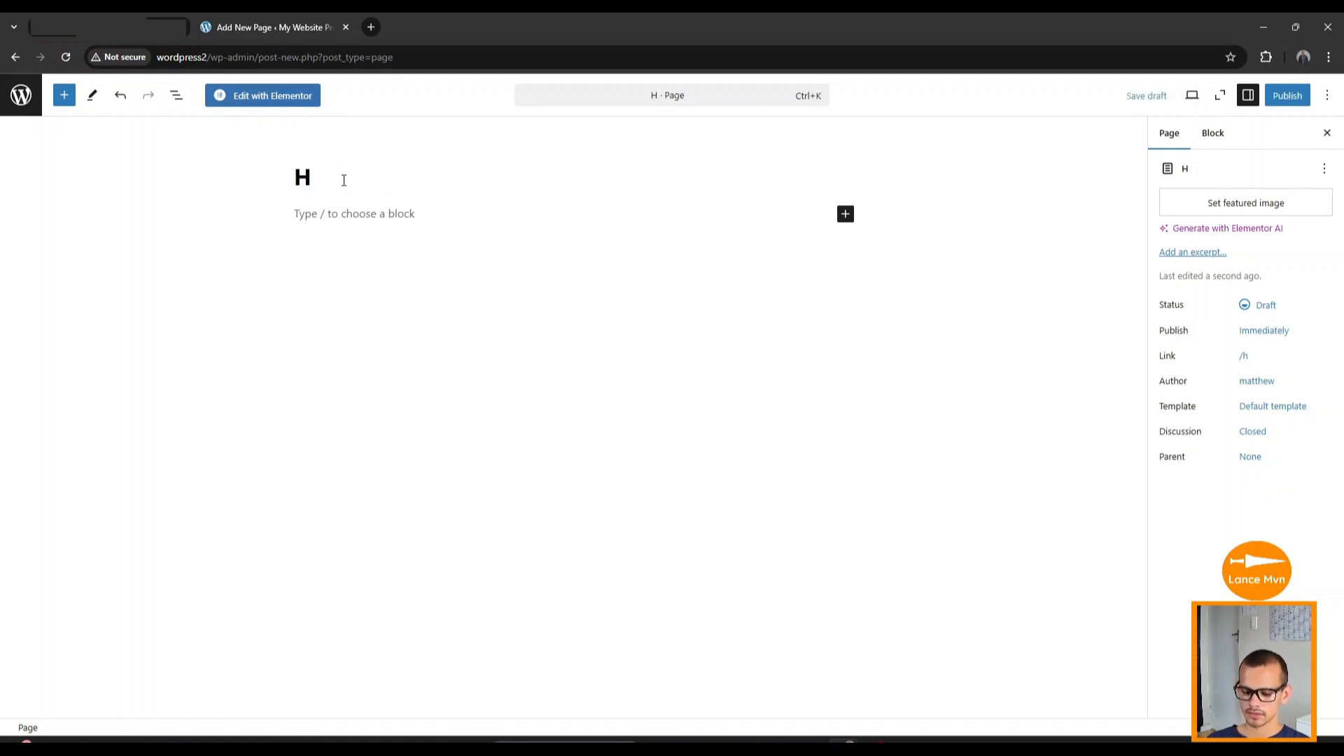
text(ome)
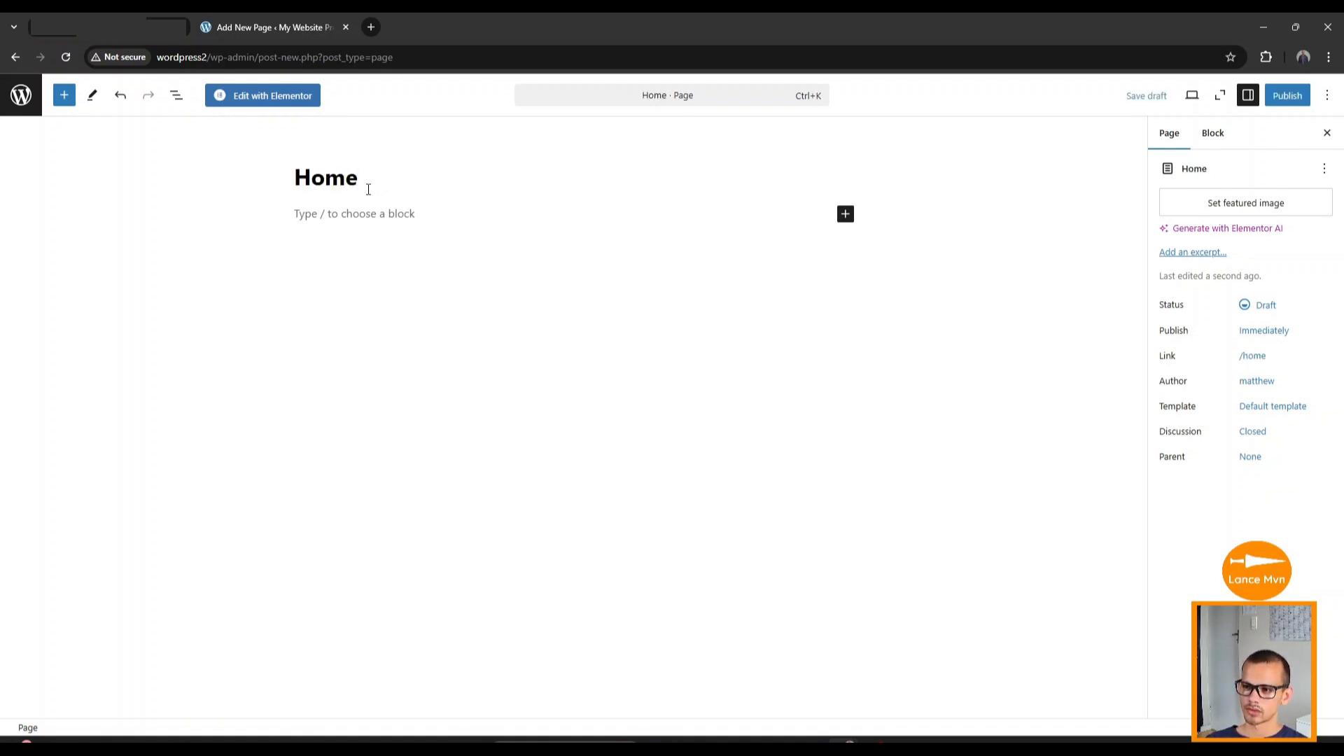
click(1291, 99)
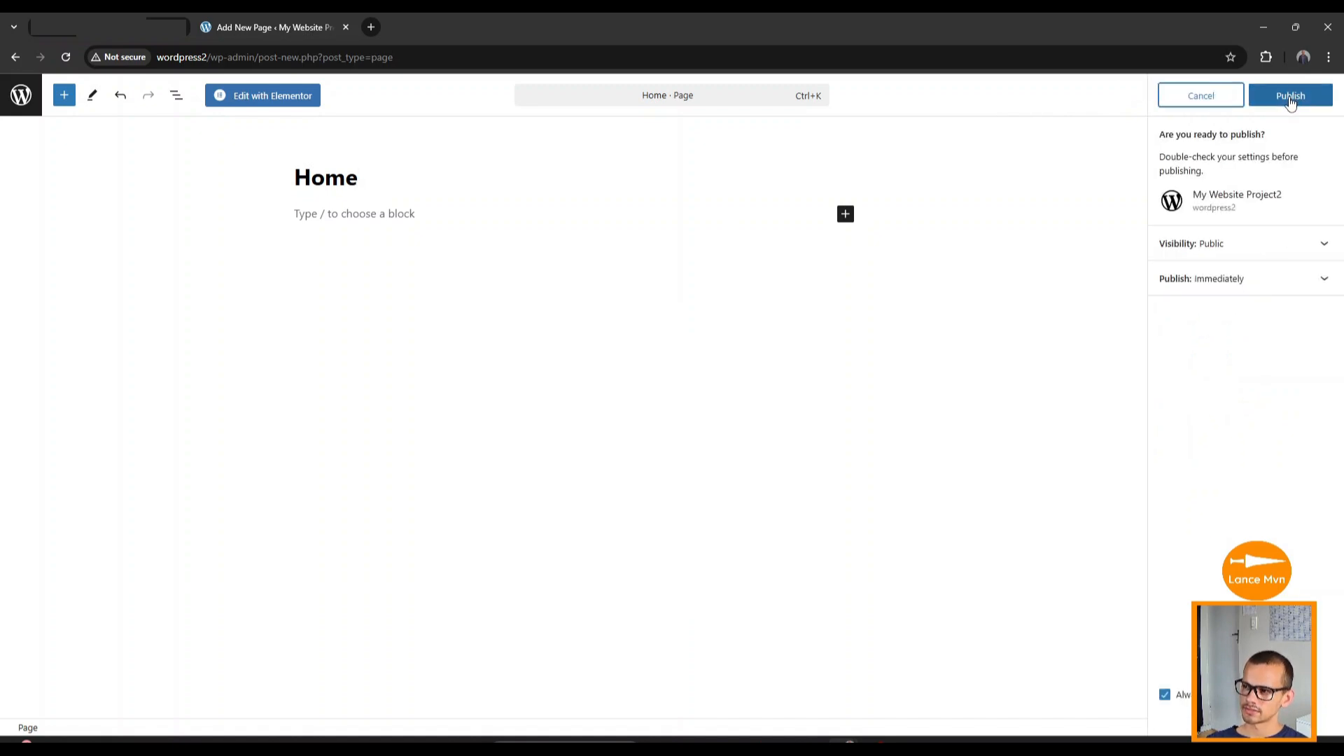
click(1291, 100)
click(990, 207)
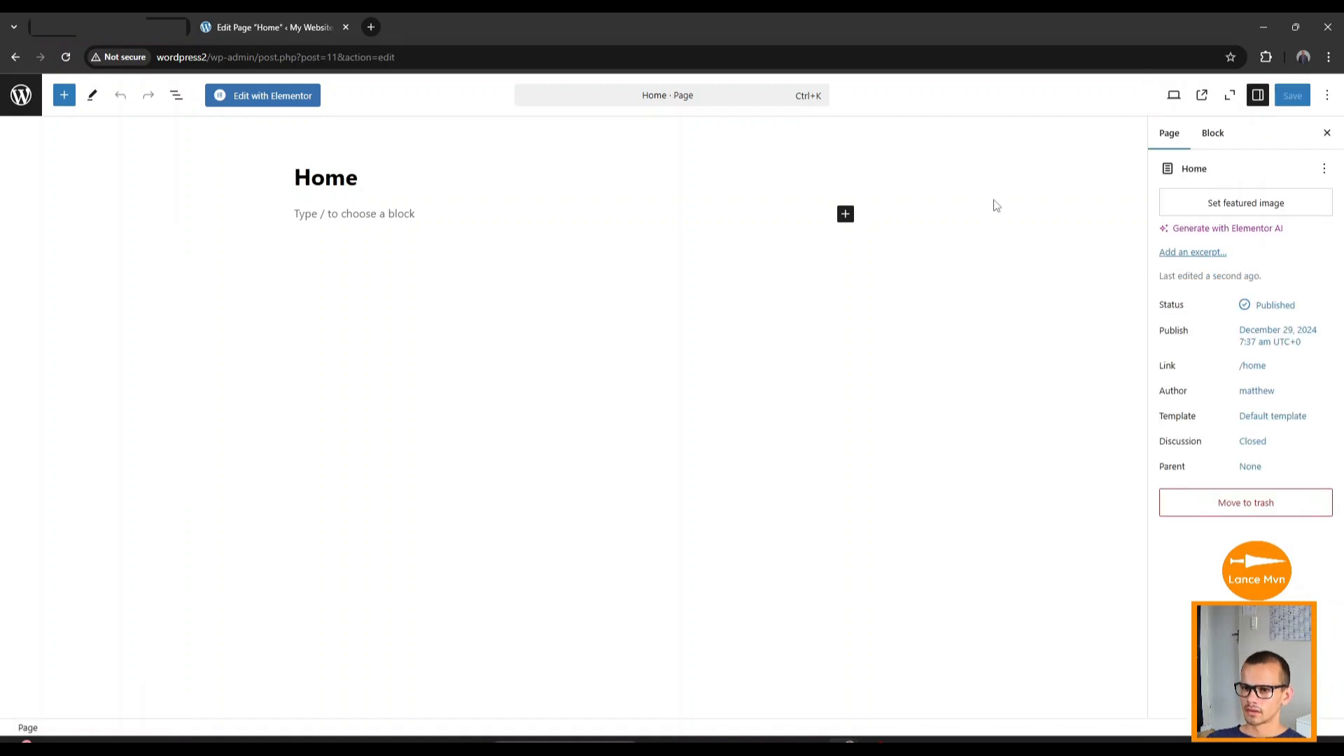
Open the Home page in Elementor and set Hide Title in its page settings.
click(263, 98)
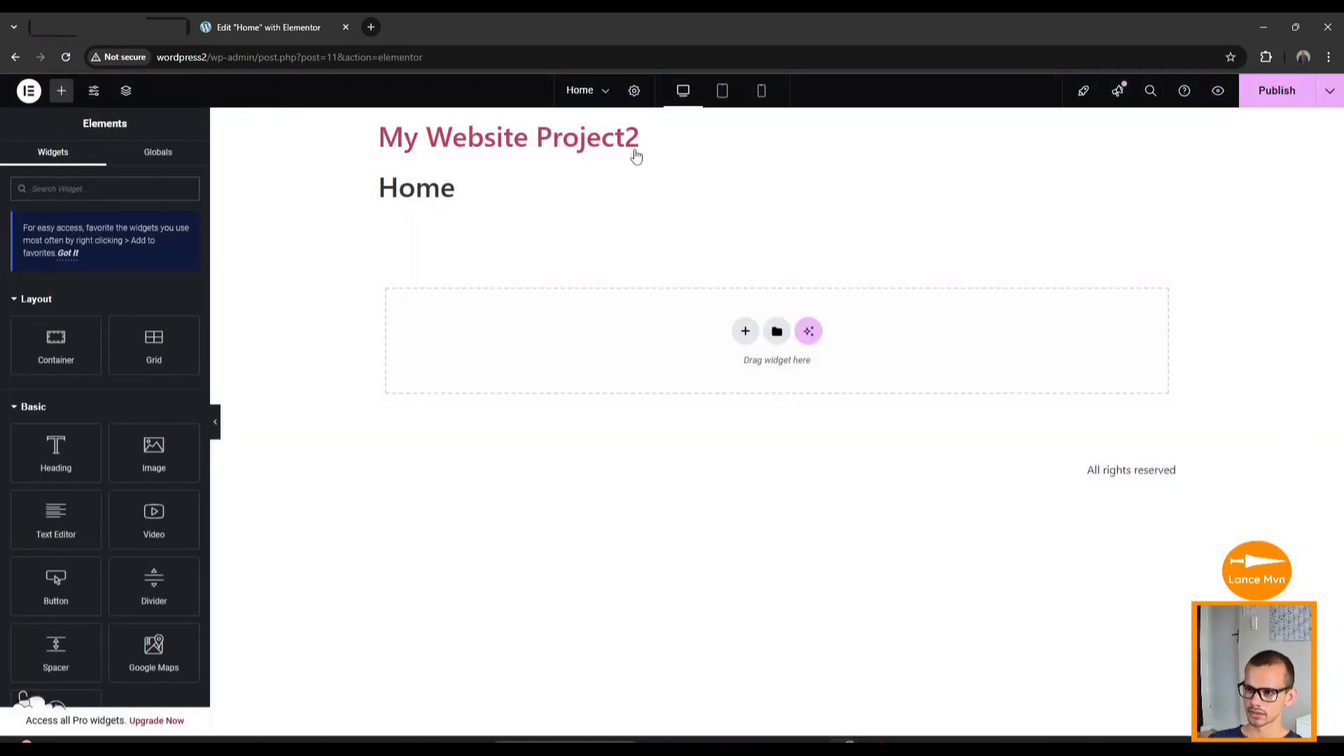
click(635, 92)
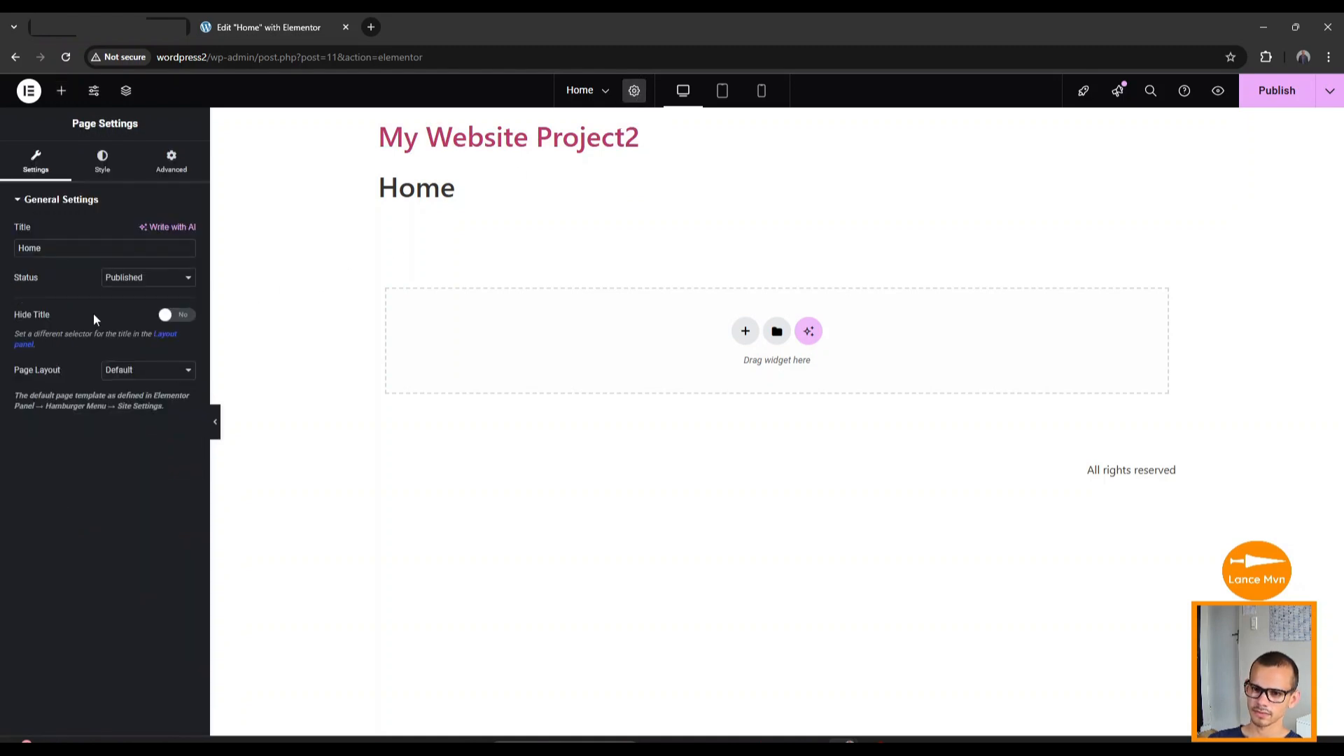
click(176, 319)
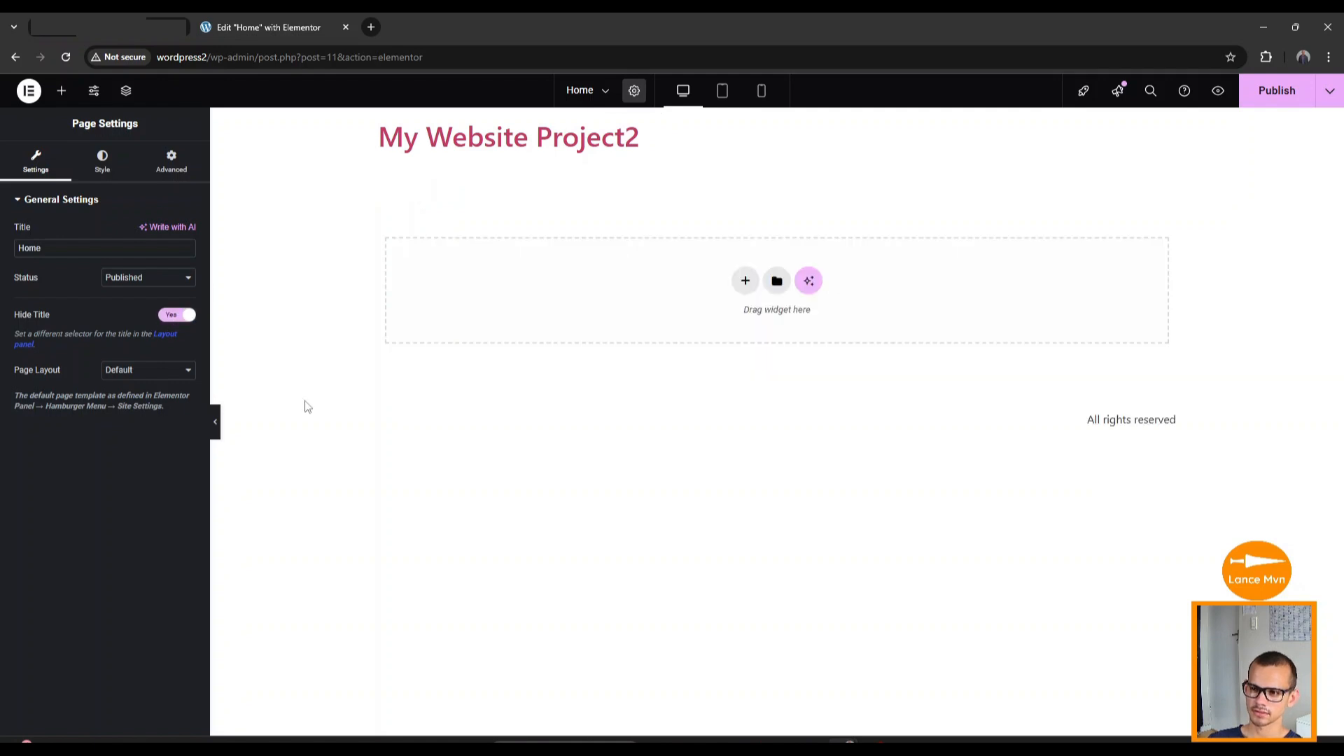
Hide the site logo in Site Settings > Hello Theme Header and save changes.
click(97, 98)
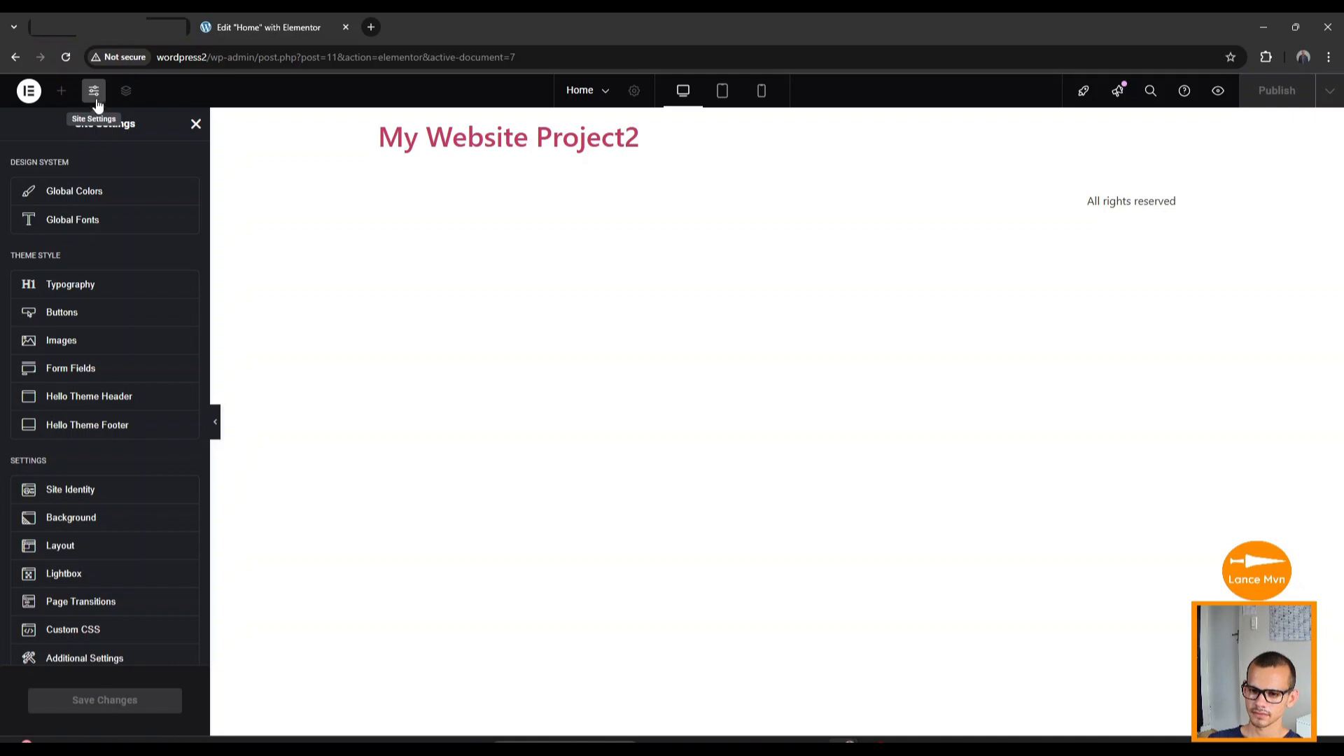
click(131, 404)
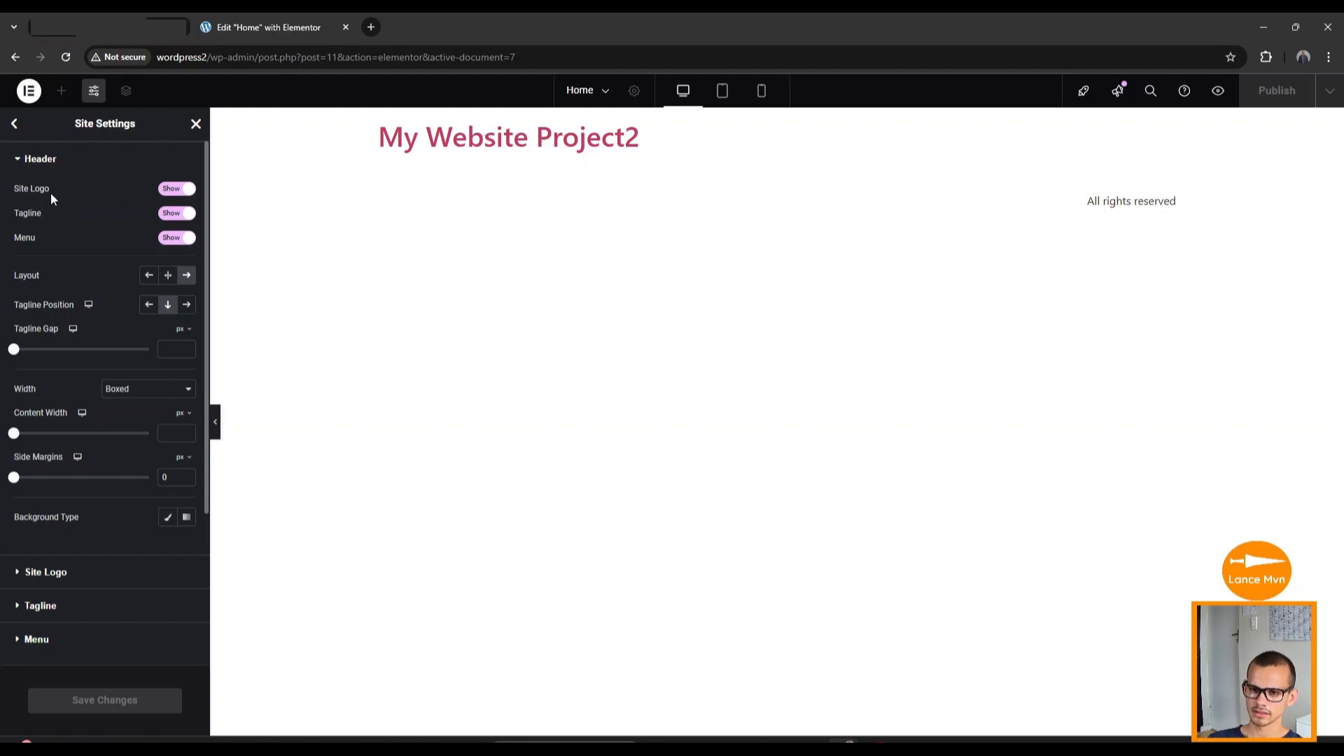
click(186, 190)
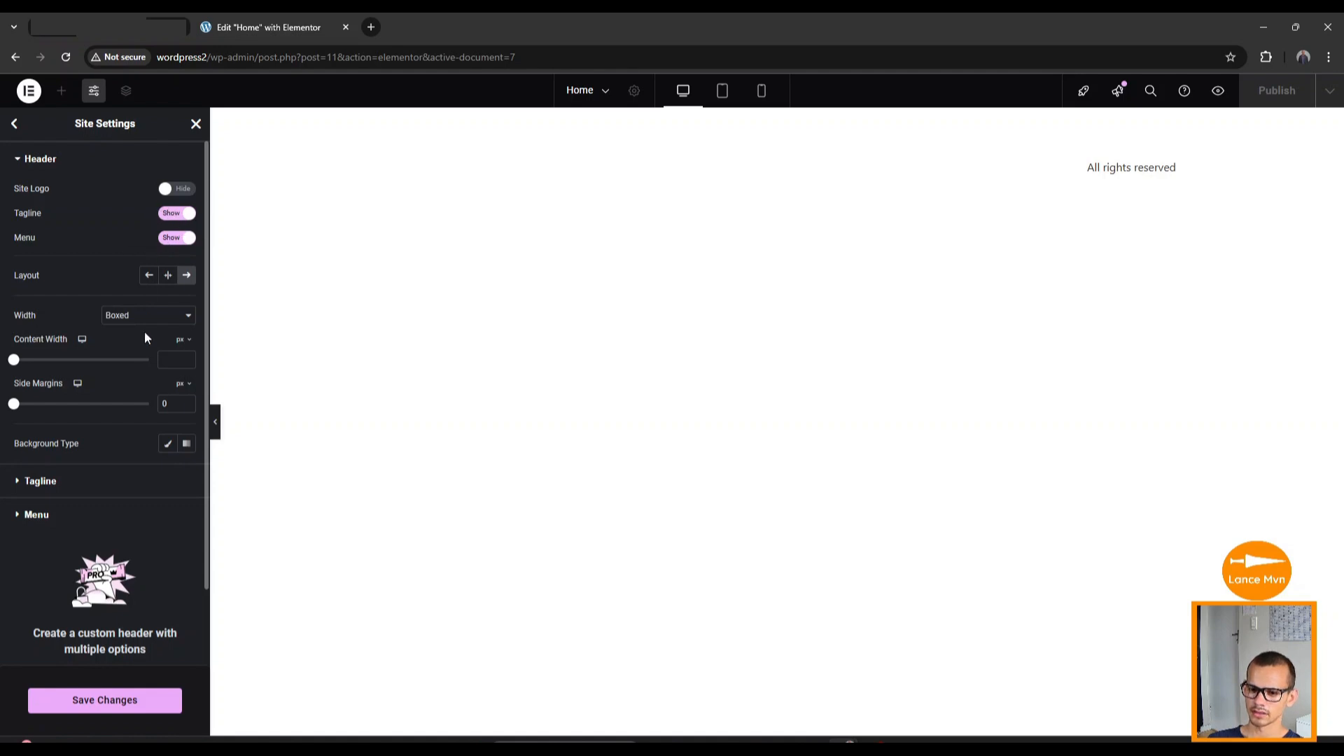
click(116, 701)
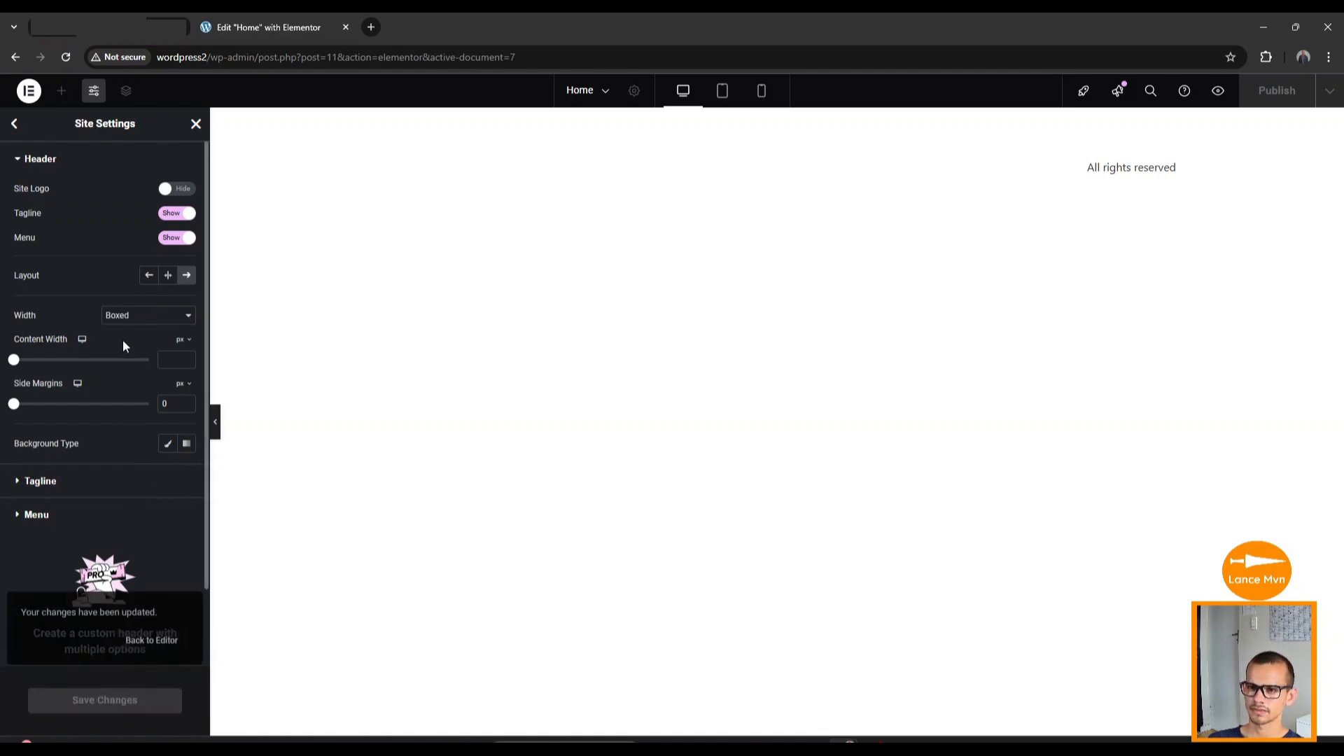
Add a single-column flexbox container to the Home page.
click(196, 124)
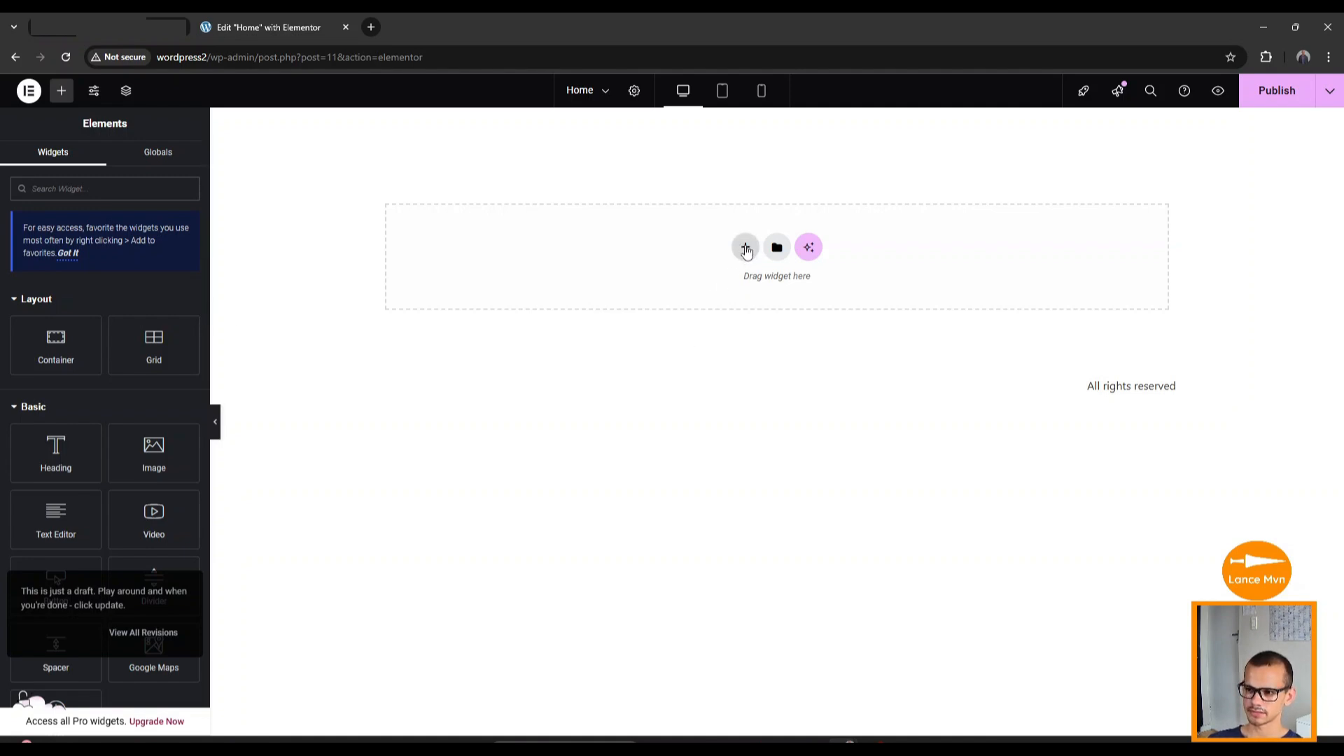
click(746, 250)
click(723, 308)
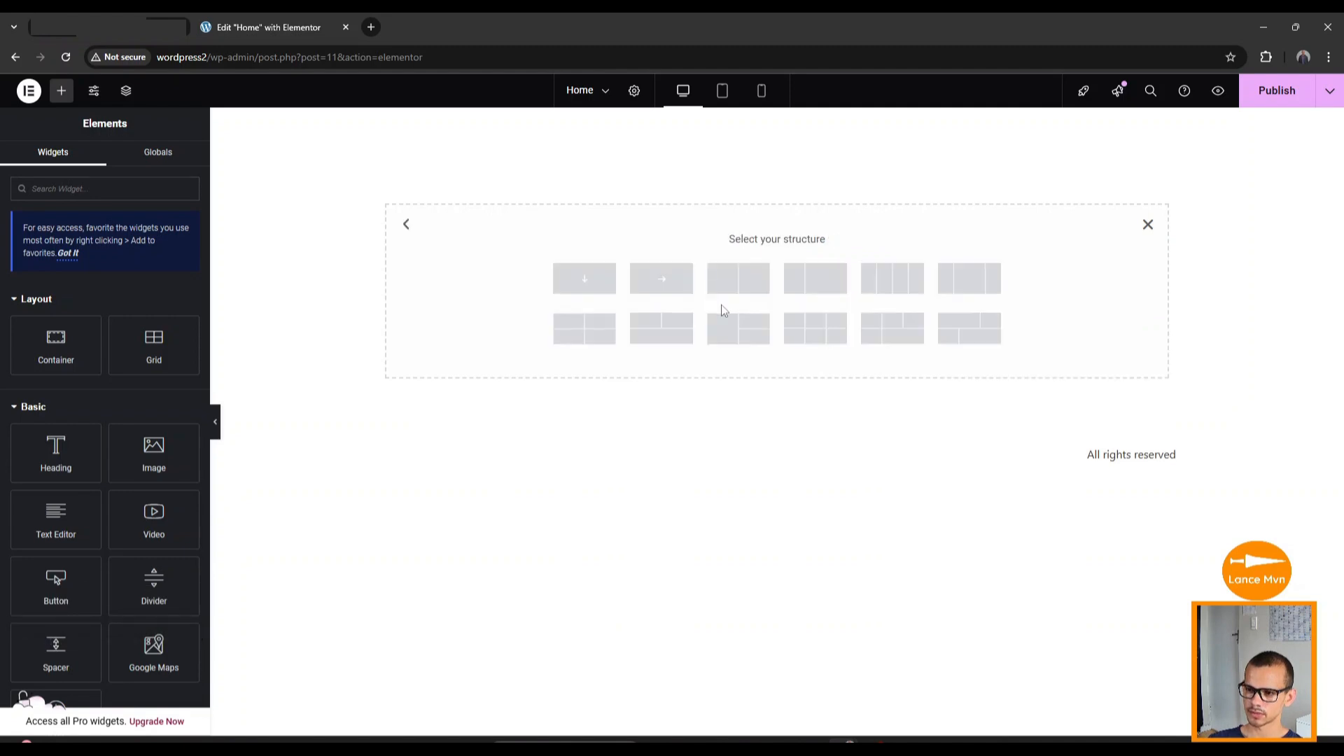
click(584, 282)
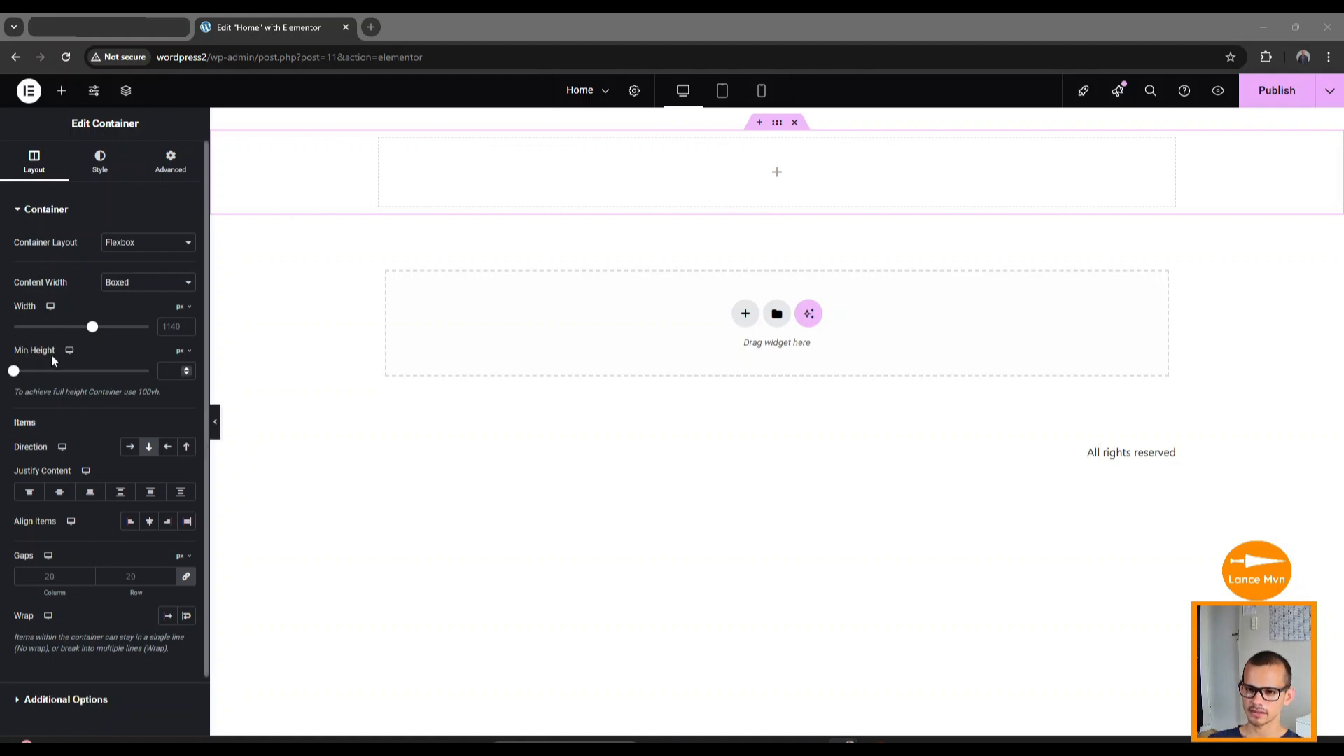
Set the container's minimum height to 75 vh.
click(180, 353)
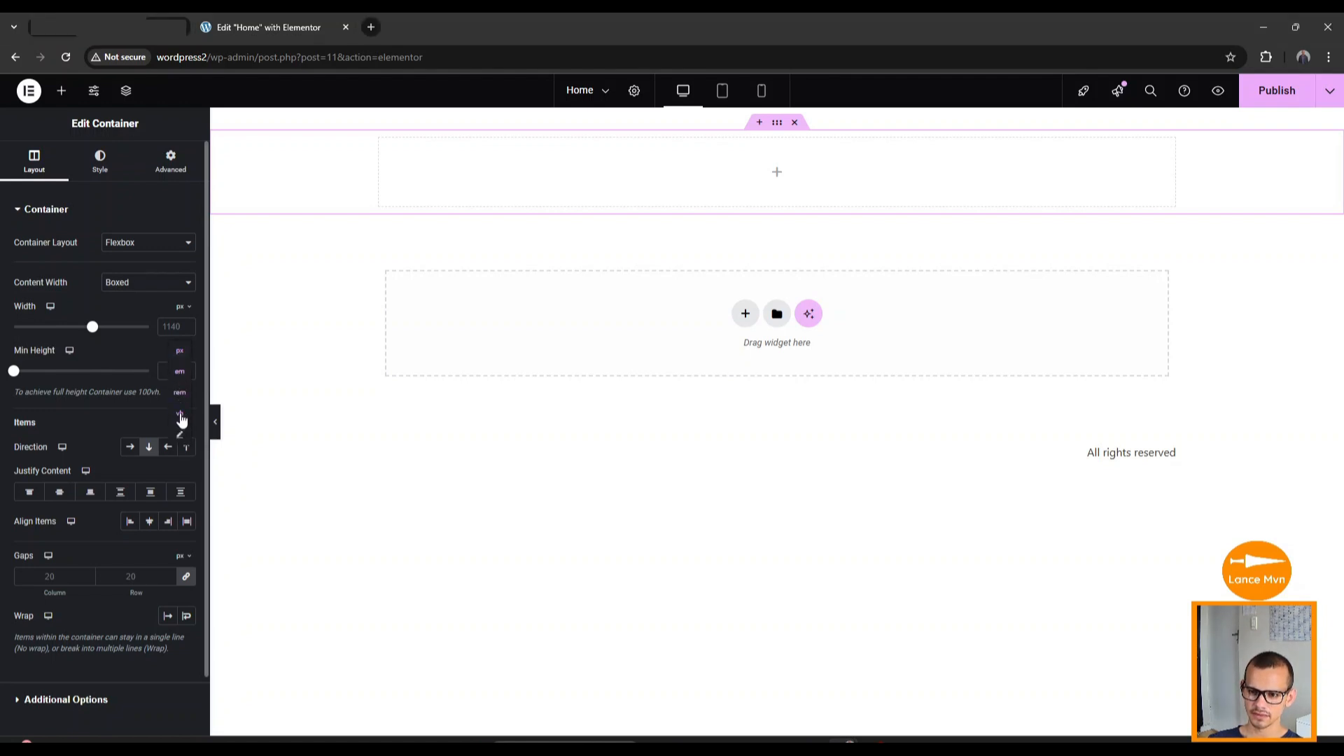
click(180, 414)
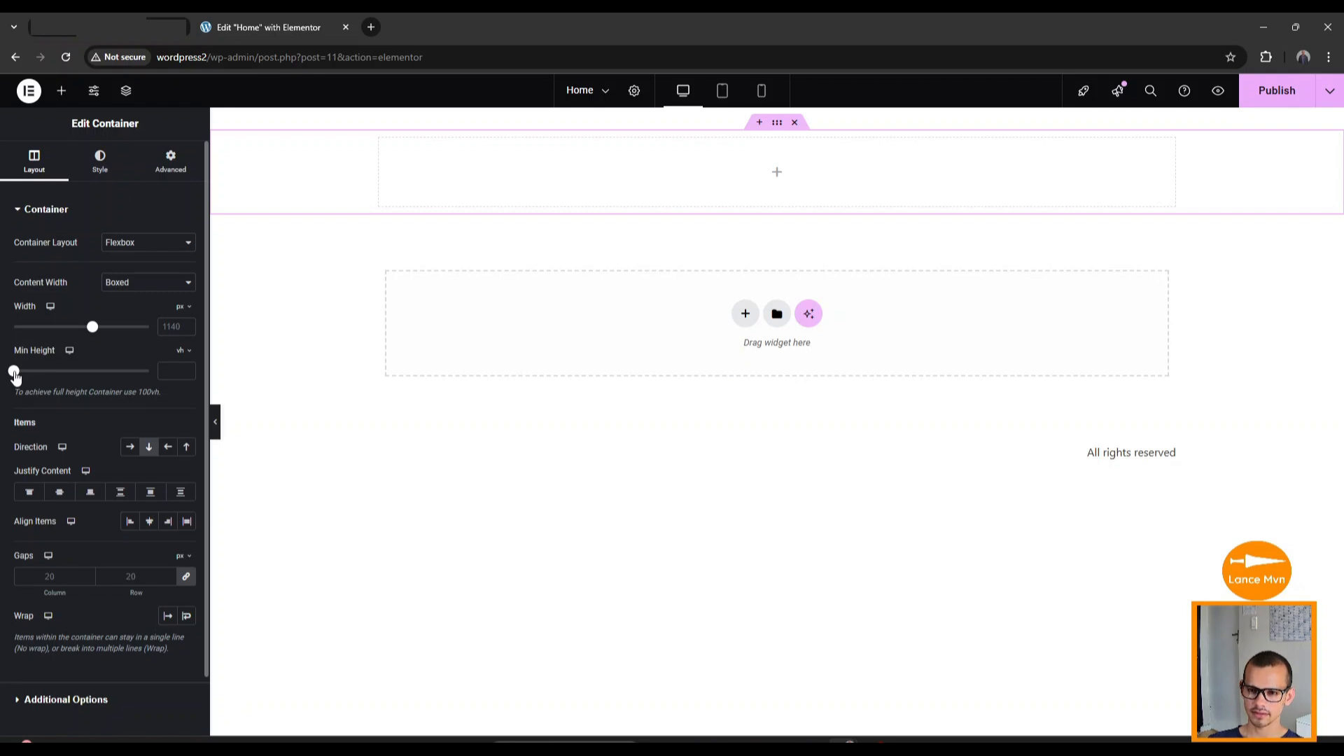
drag(15, 377, 117, 373)
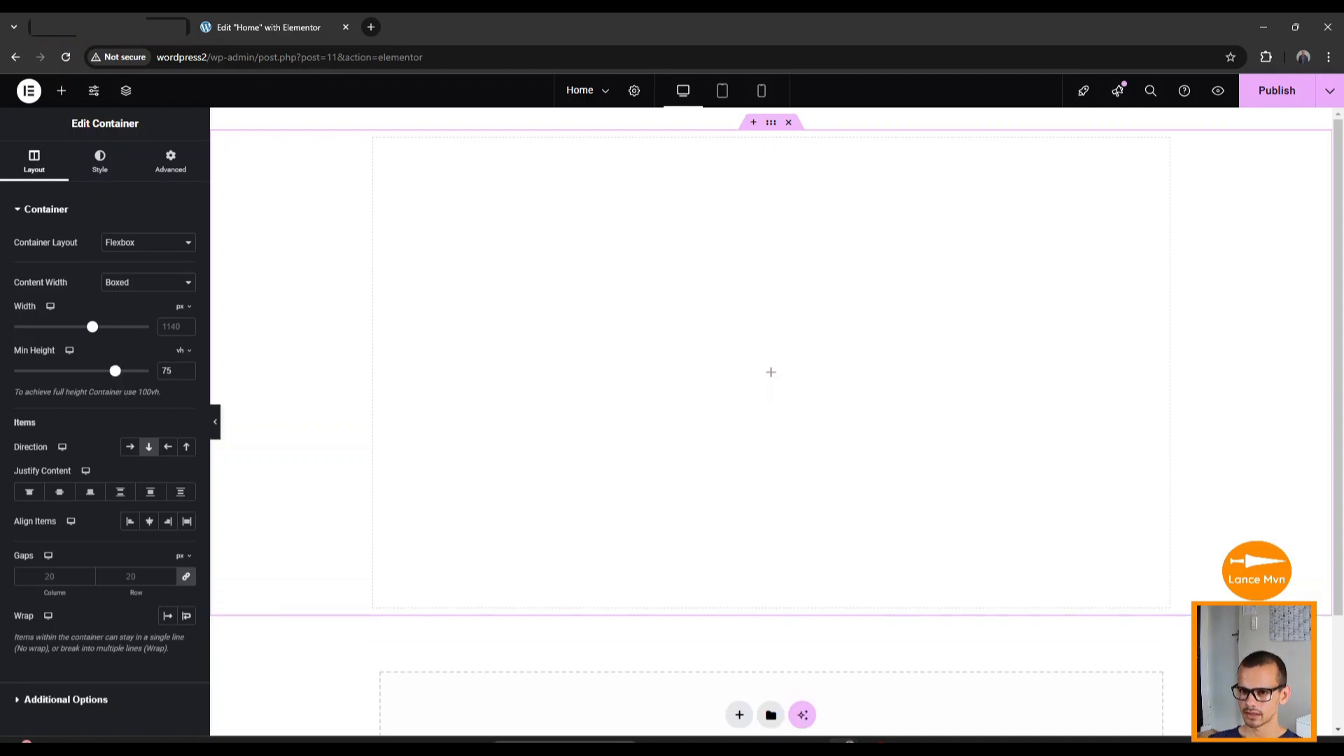
Drag a full-width inner Container into the hero container and duplicate it.
click(65, 92)
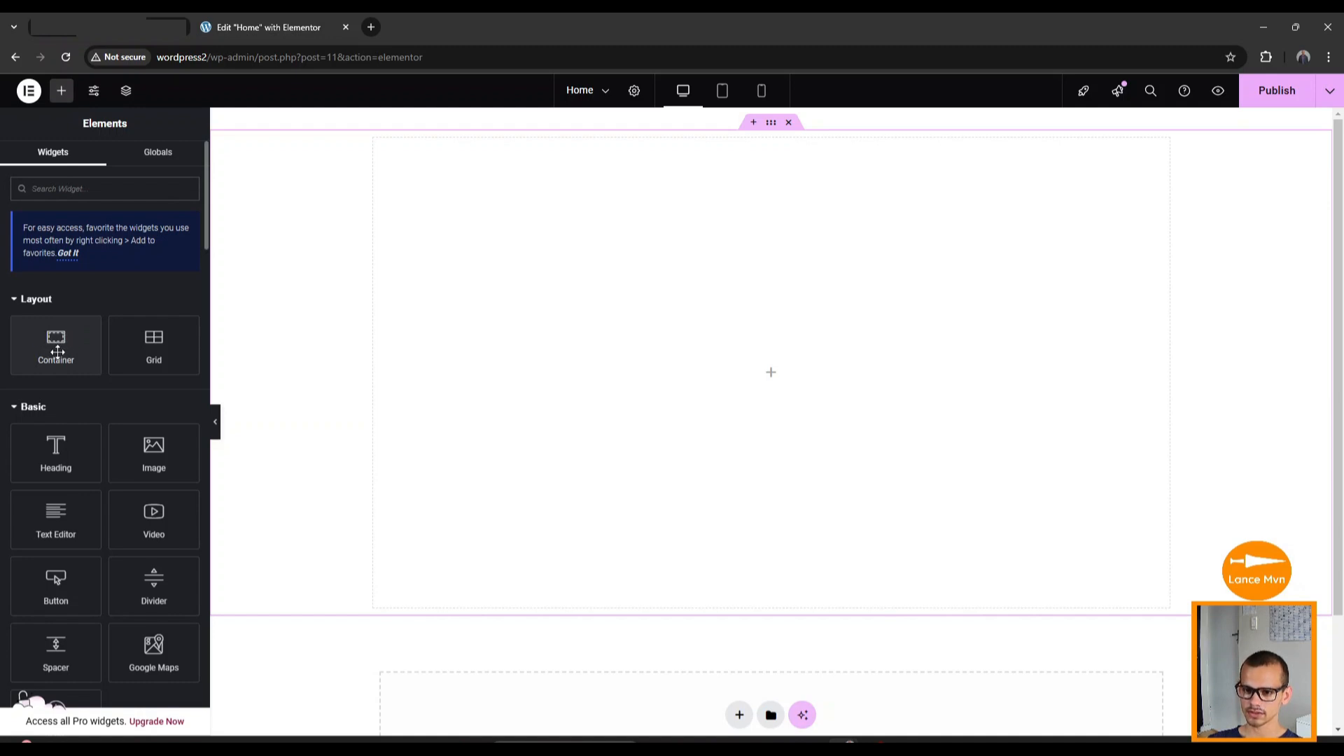
drag(58, 351, 752, 369)
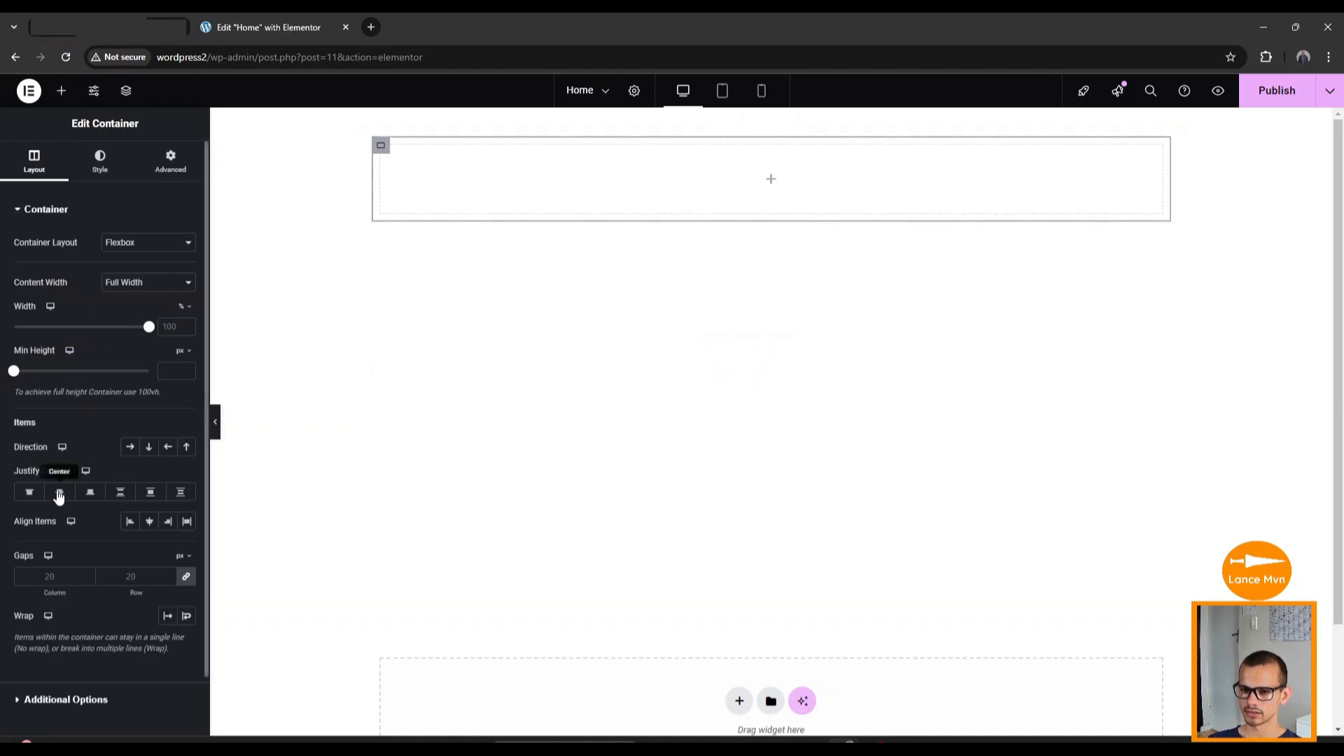
click(61, 91)
drag(56, 343, 480, 186)
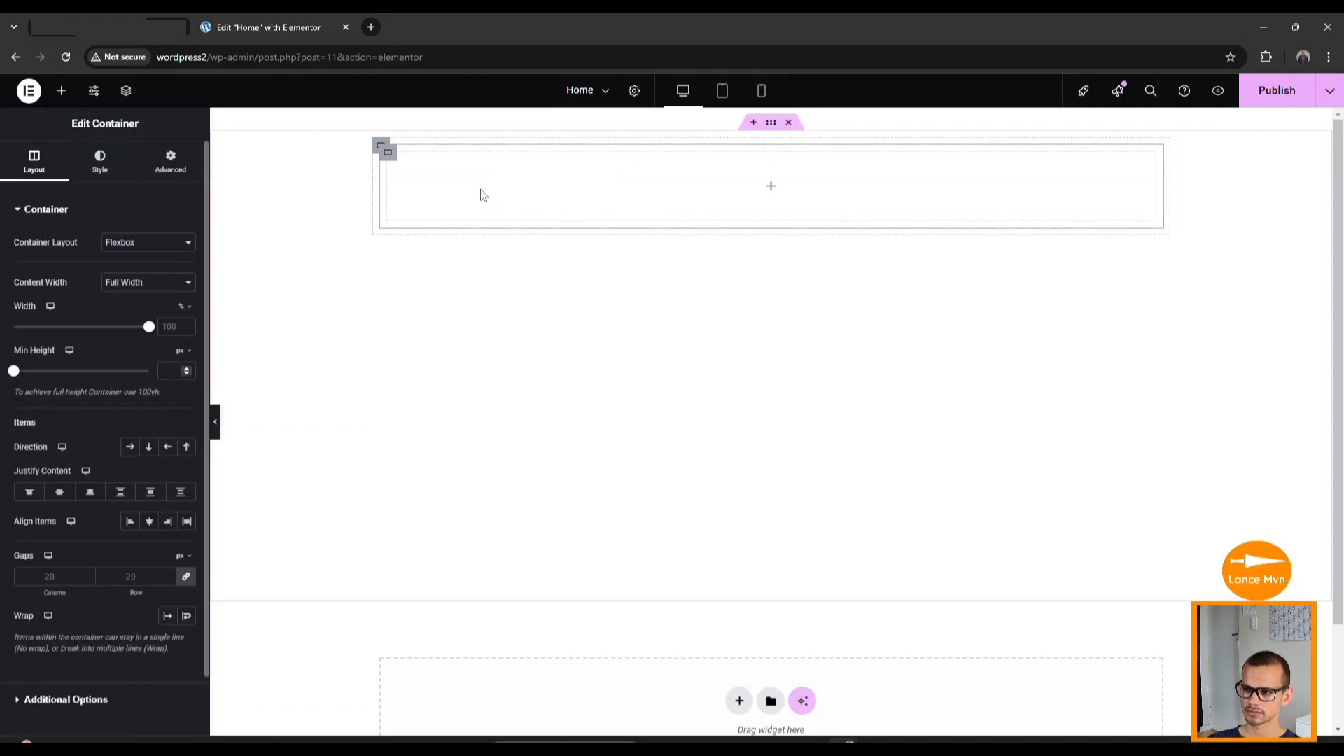
right_click(390, 159)
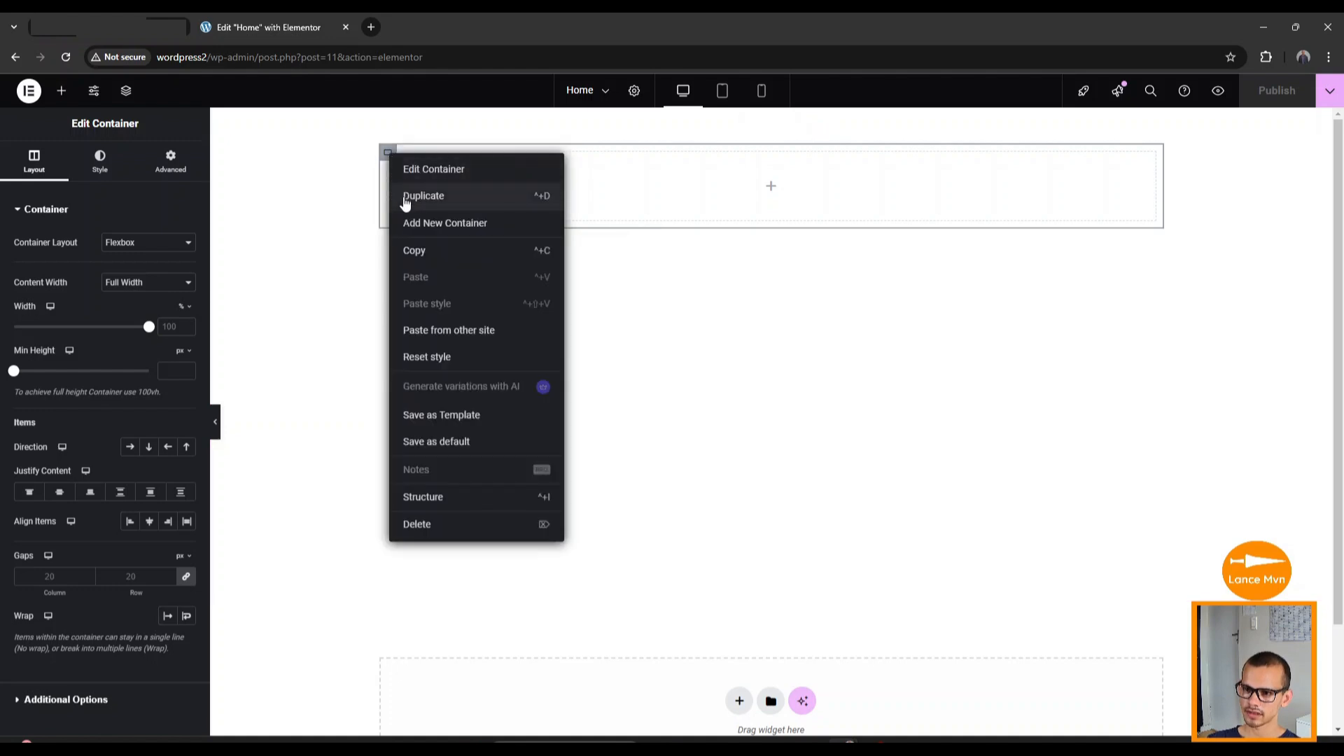
click(429, 203)
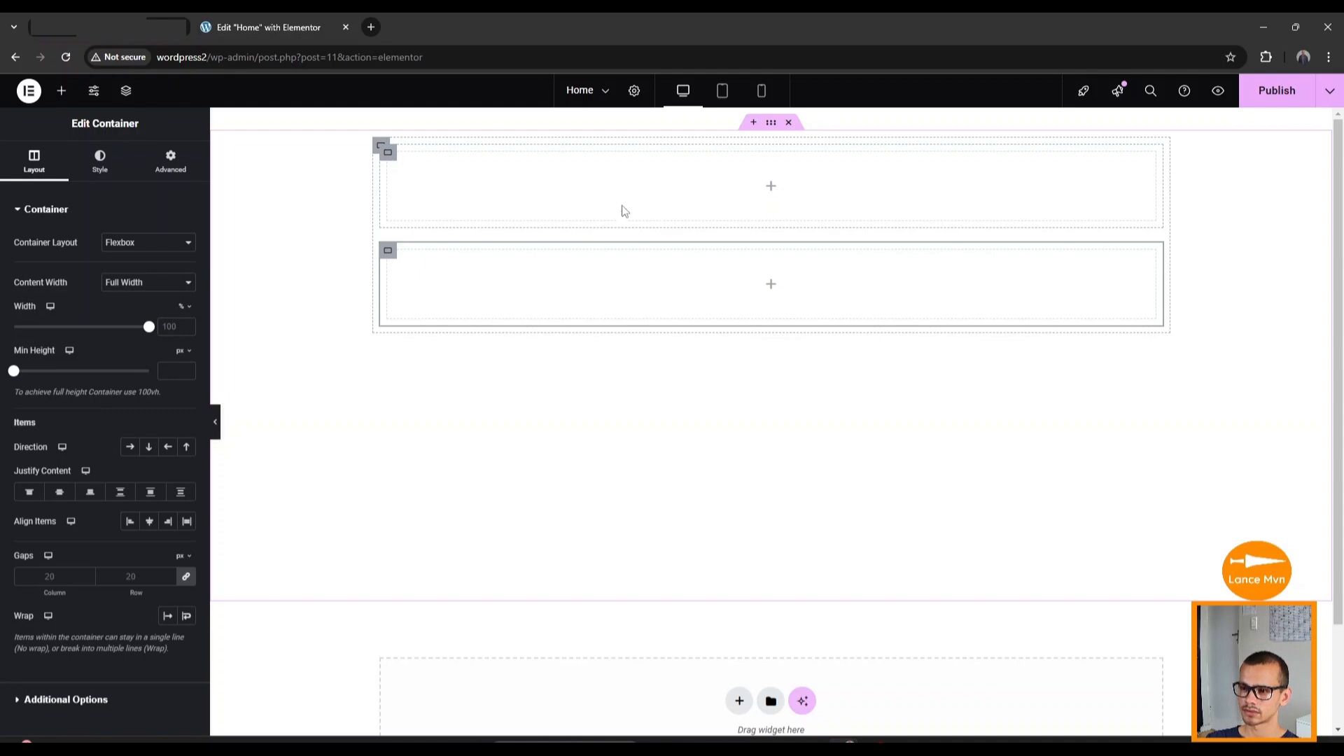
Drag Heading, Text Editor and Button widgets into the first inner container.
click(61, 93)
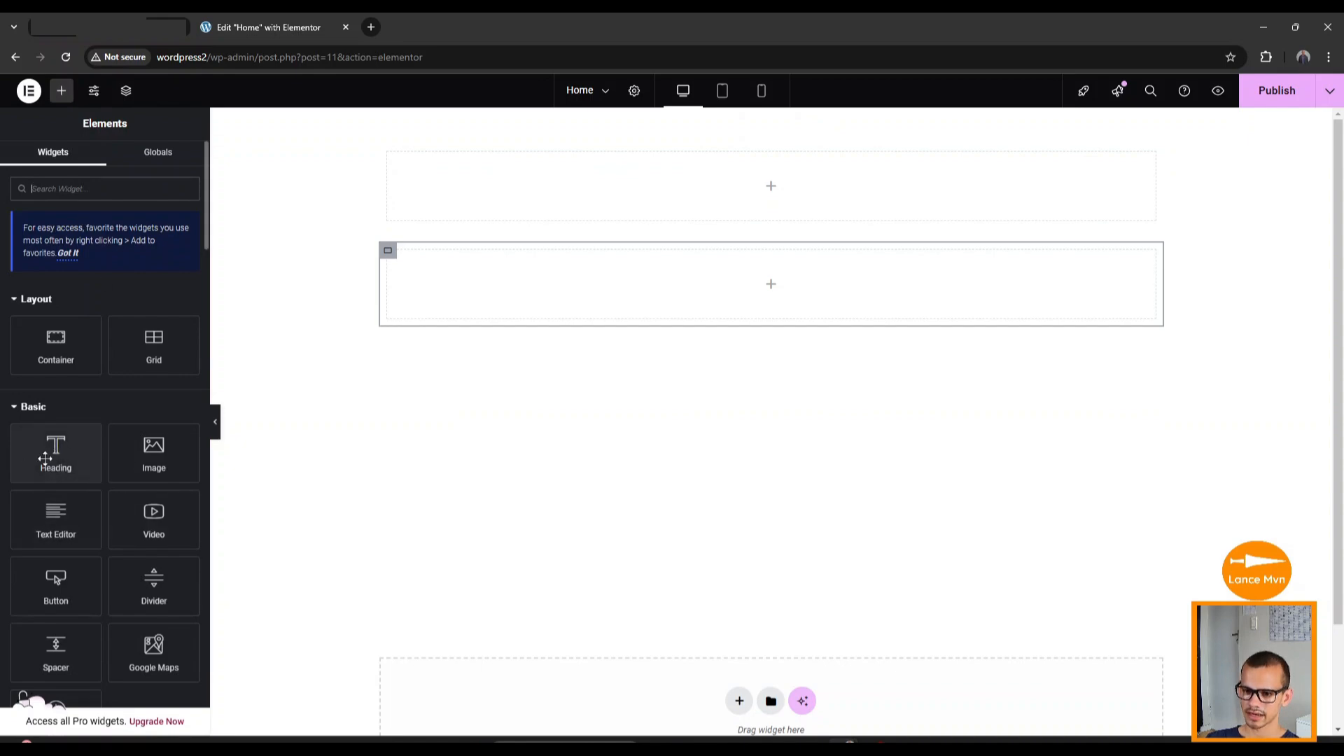
drag(53, 455, 742, 196)
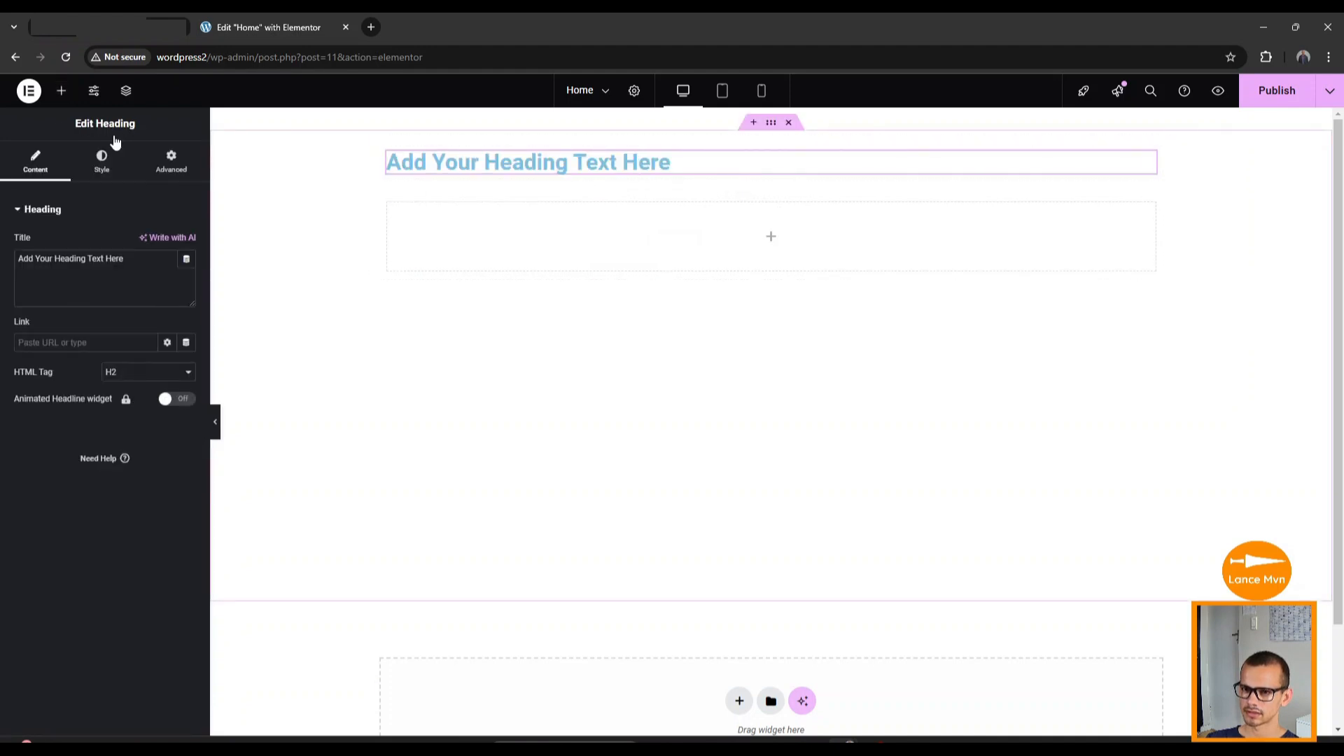
click(61, 90)
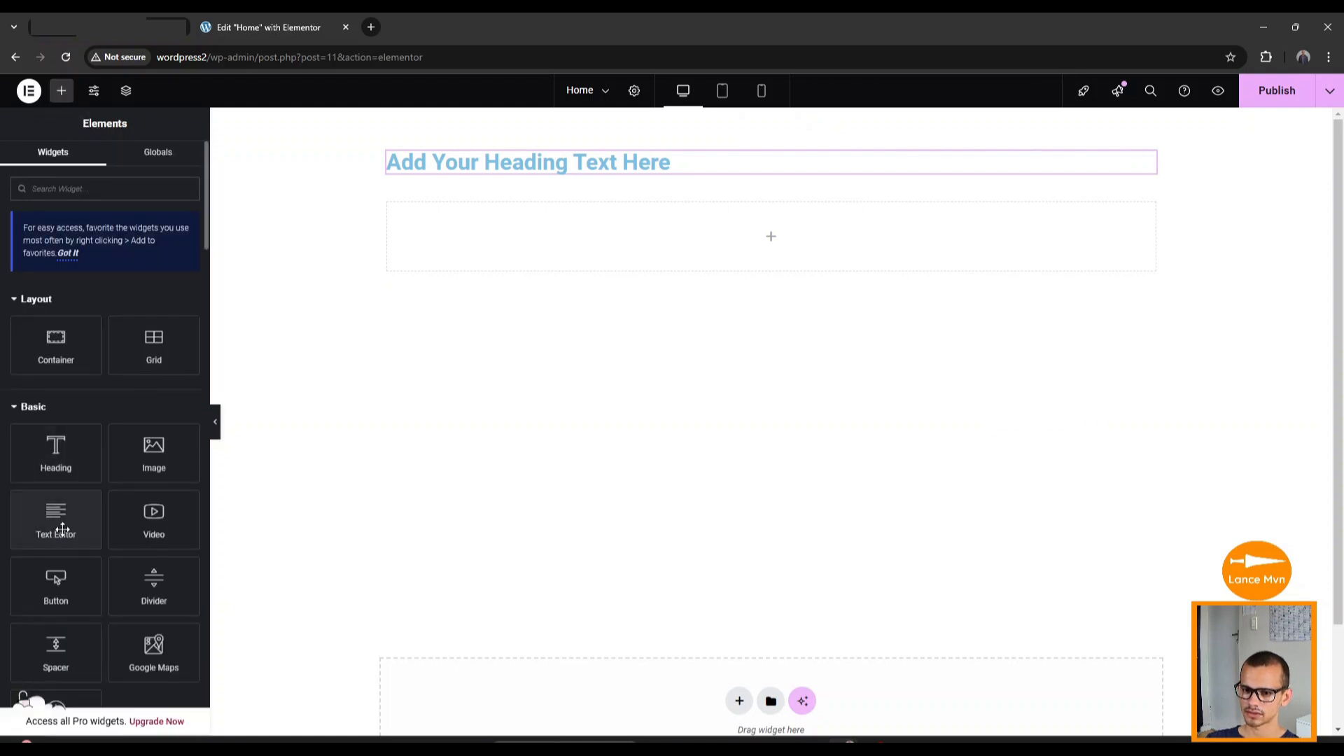
drag(63, 528, 651, 176)
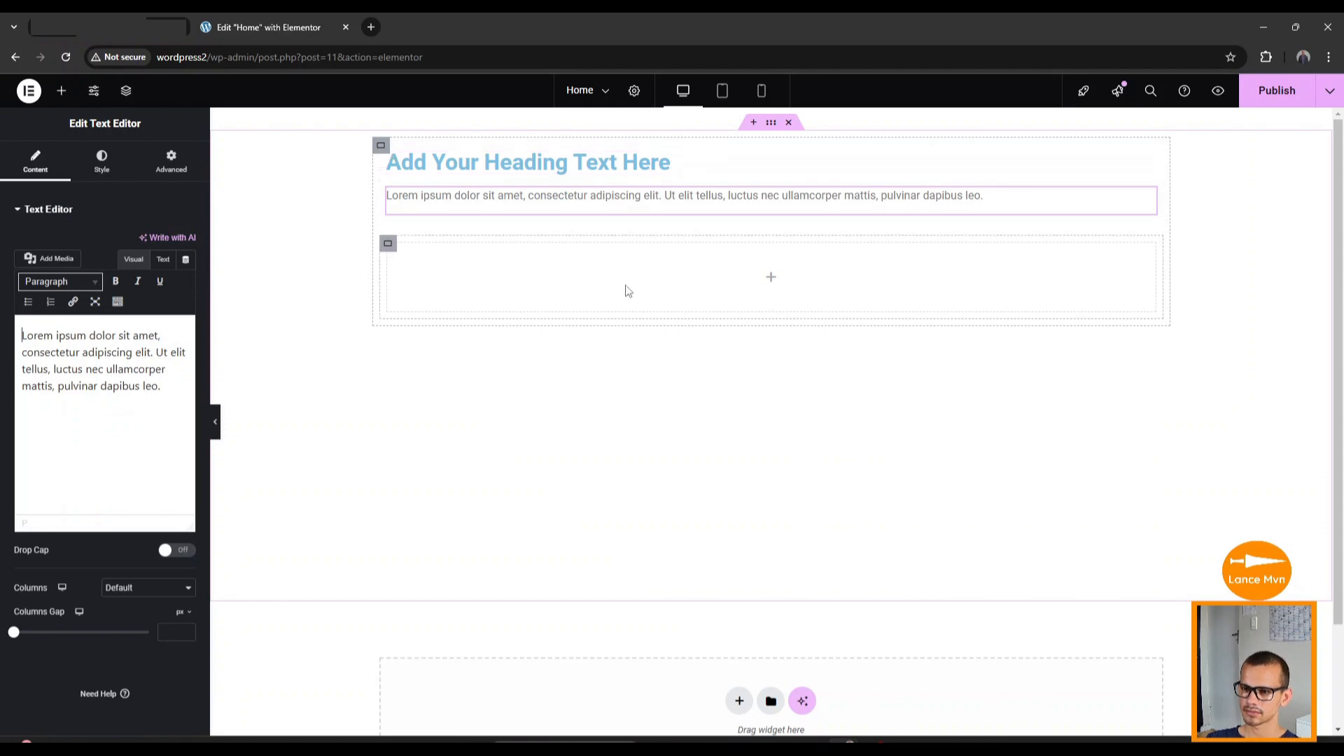
click(61, 95)
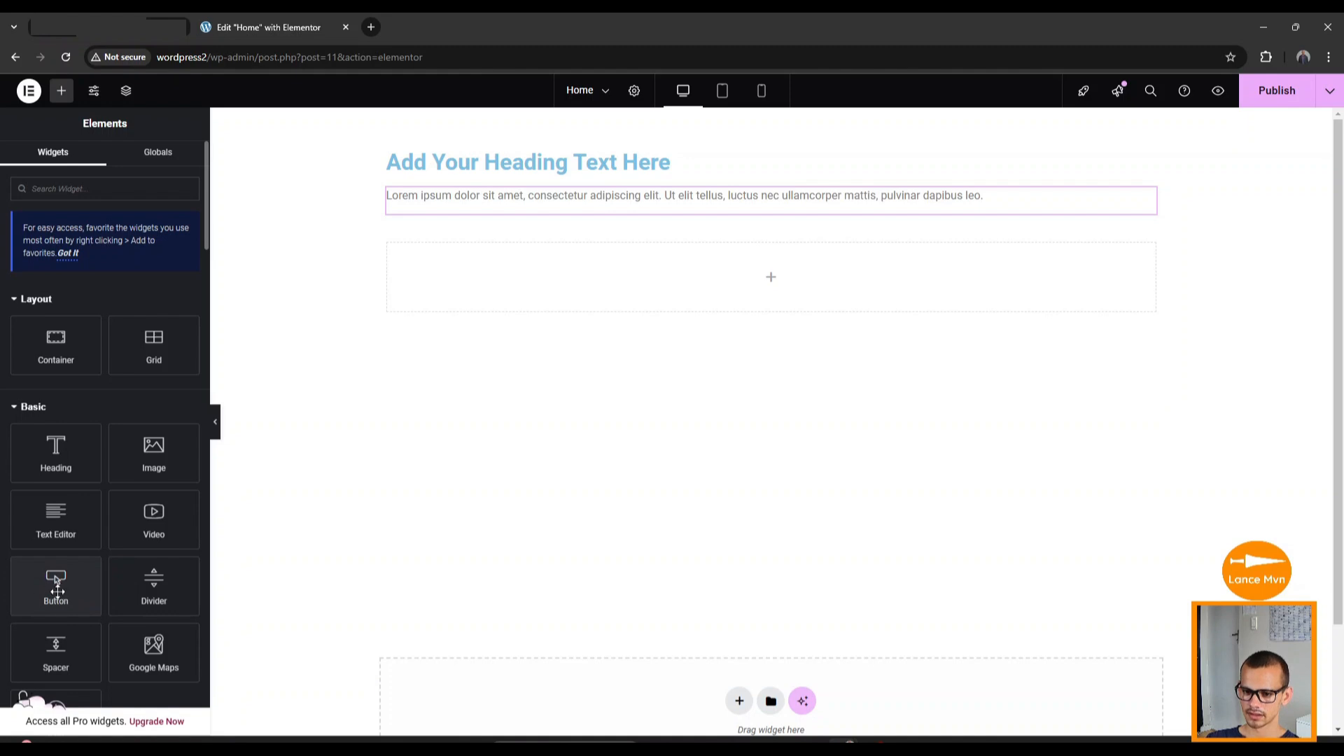
drag(63, 592, 651, 218)
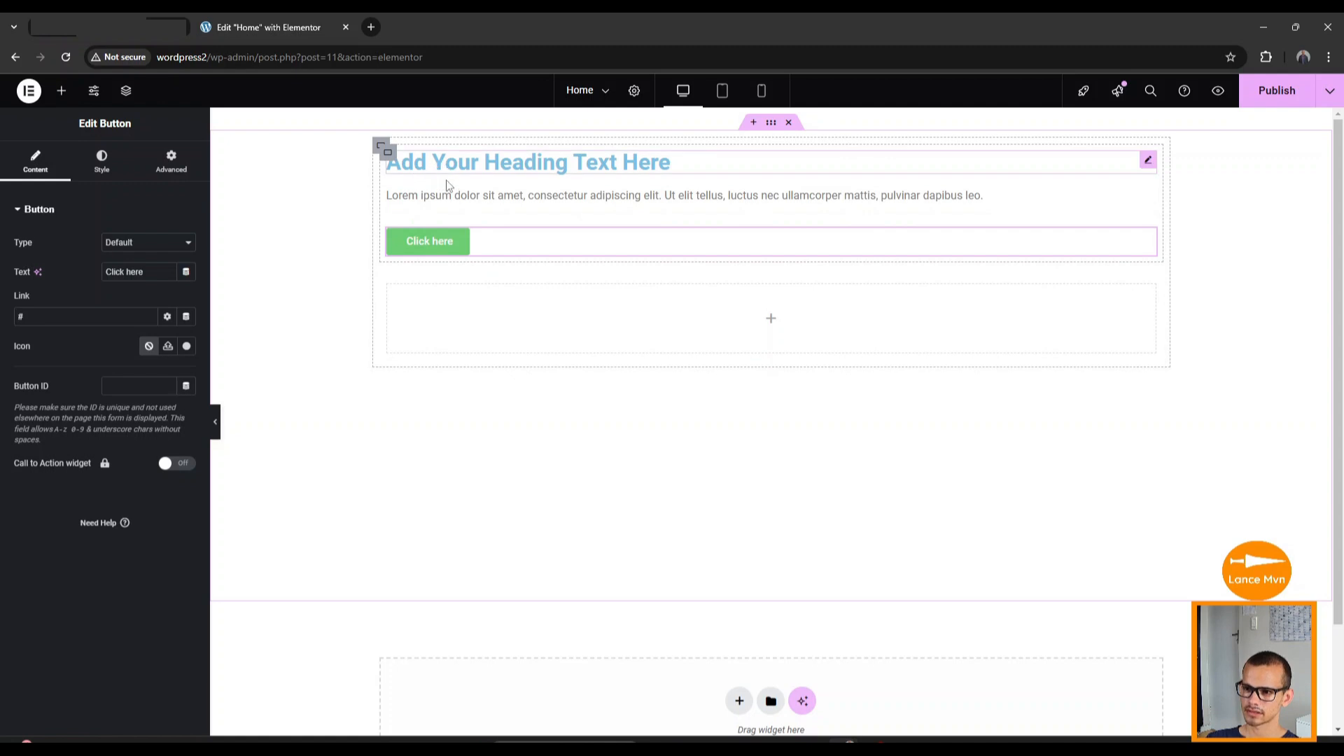
click(389, 155)
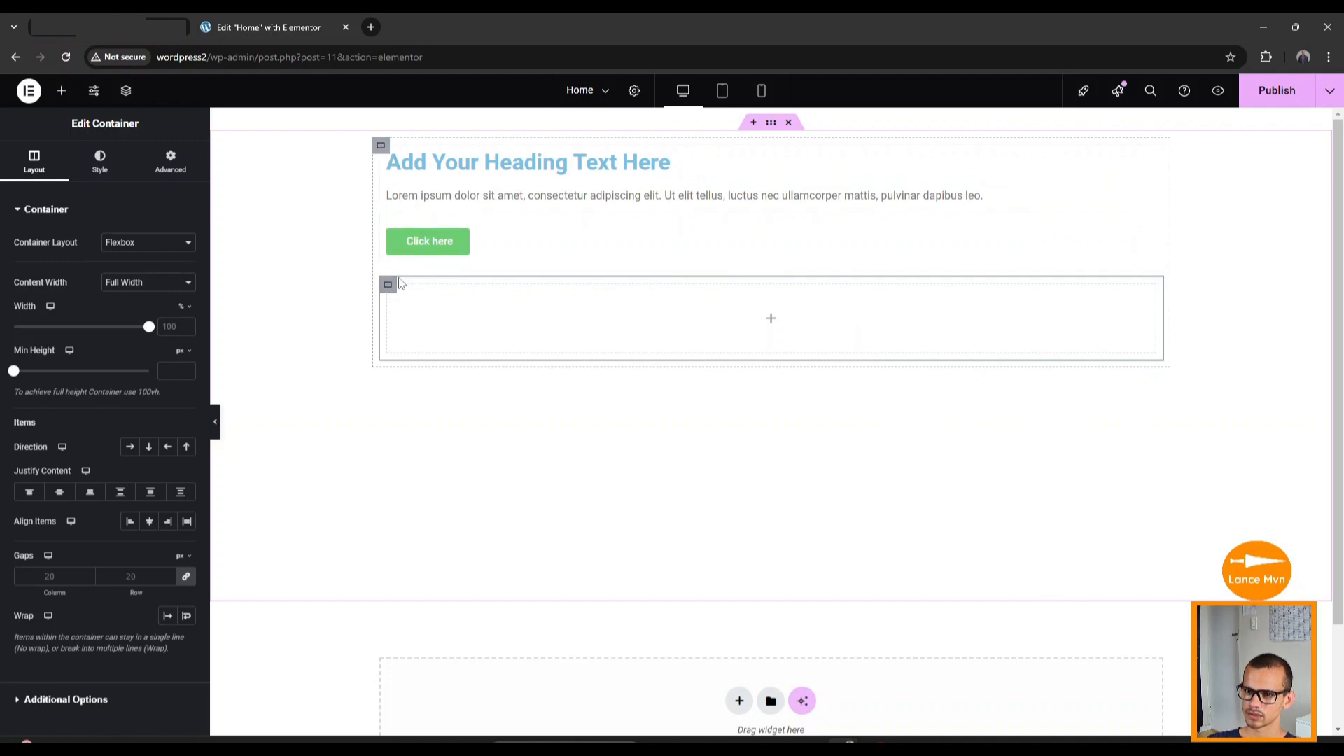
Set container Direction to Row and Justify Content to Center on the outer hero container.
click(381, 148)
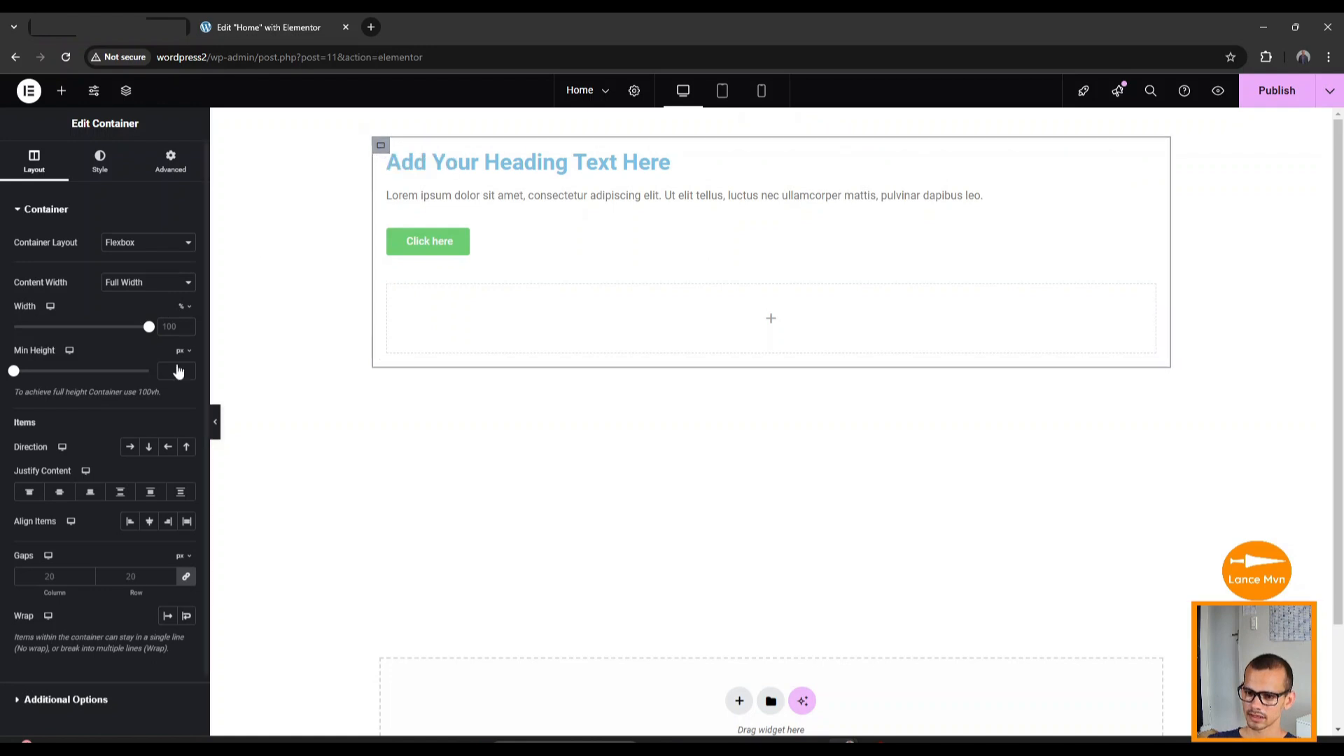
click(129, 452)
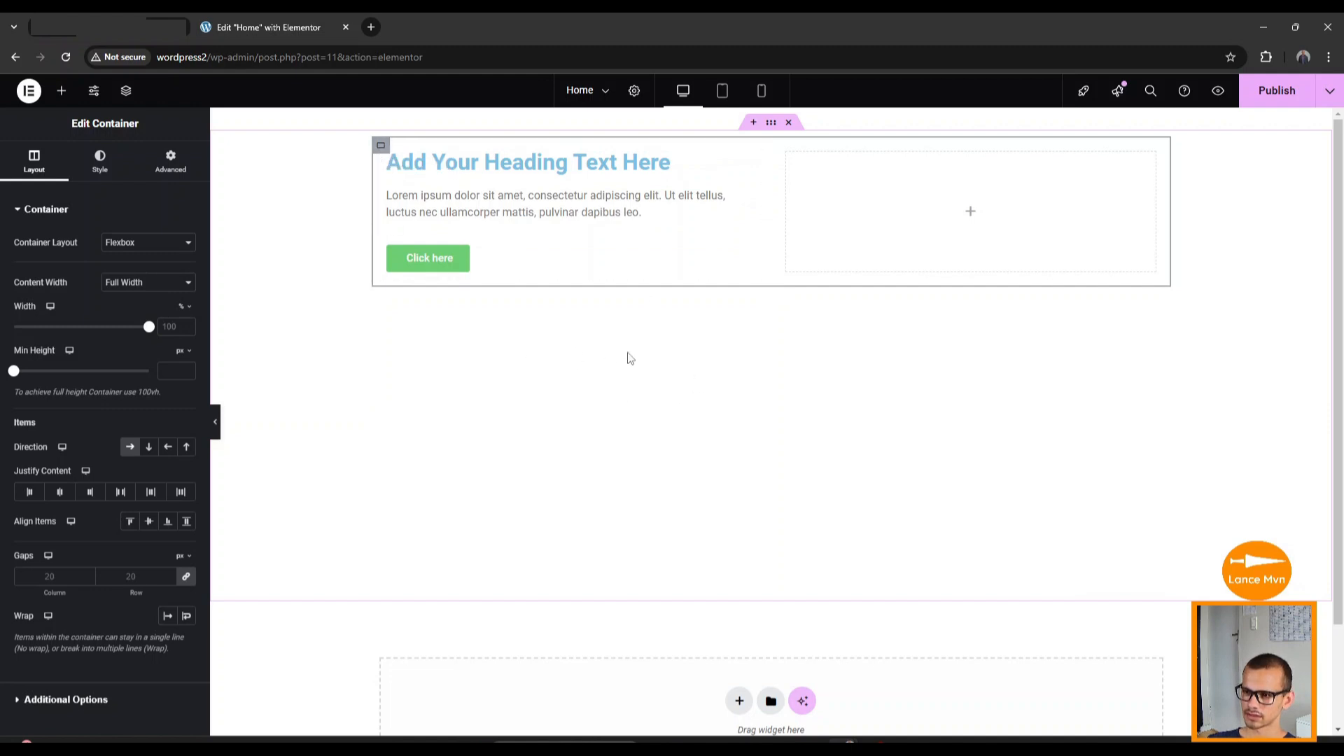
click(770, 123)
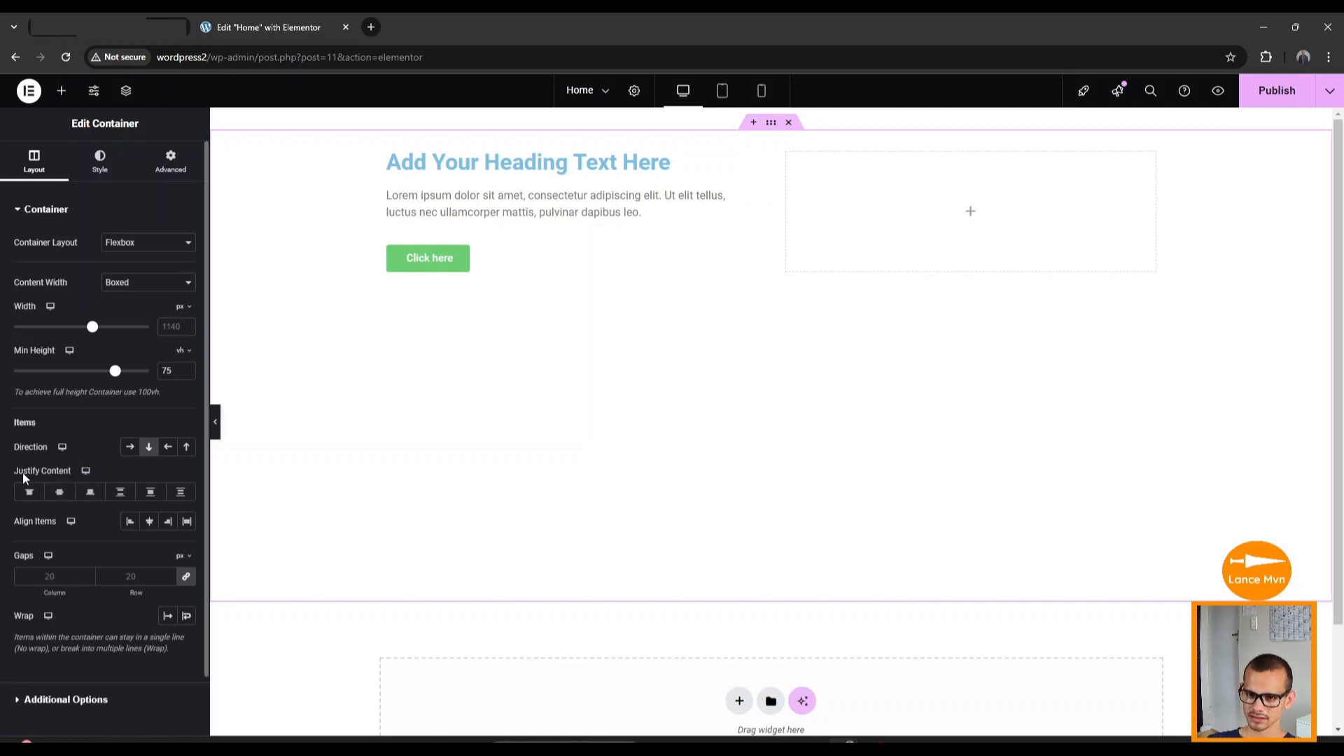
click(60, 496)
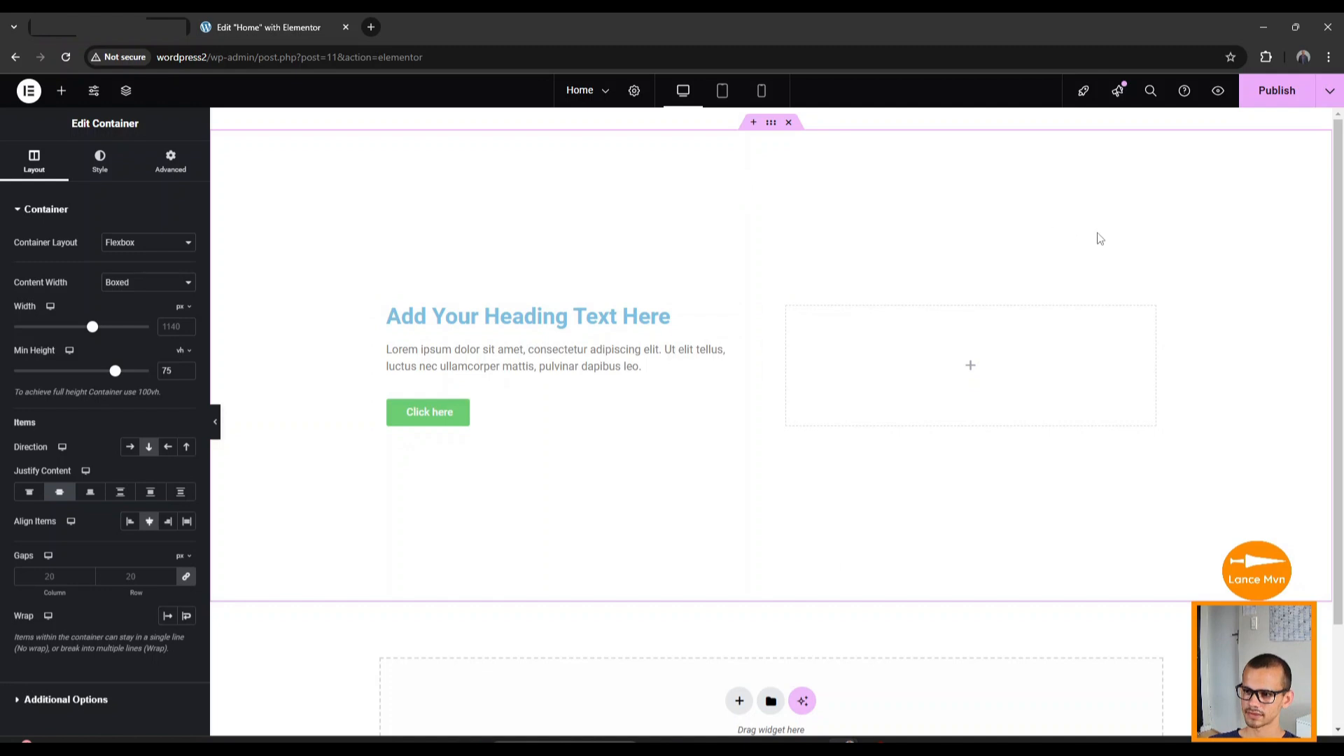
click(102, 179)
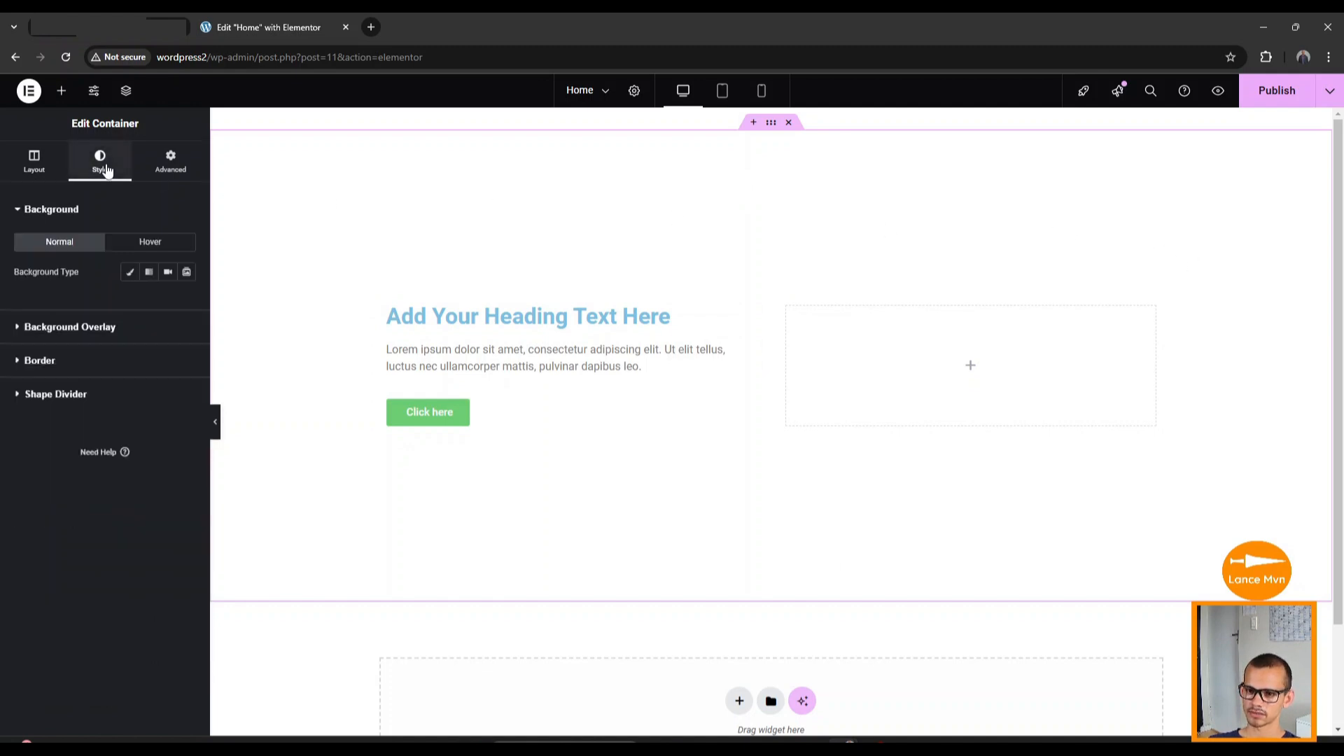
Switch the hero container's background type to Video and focus the empty Video Link field.
click(131, 275)
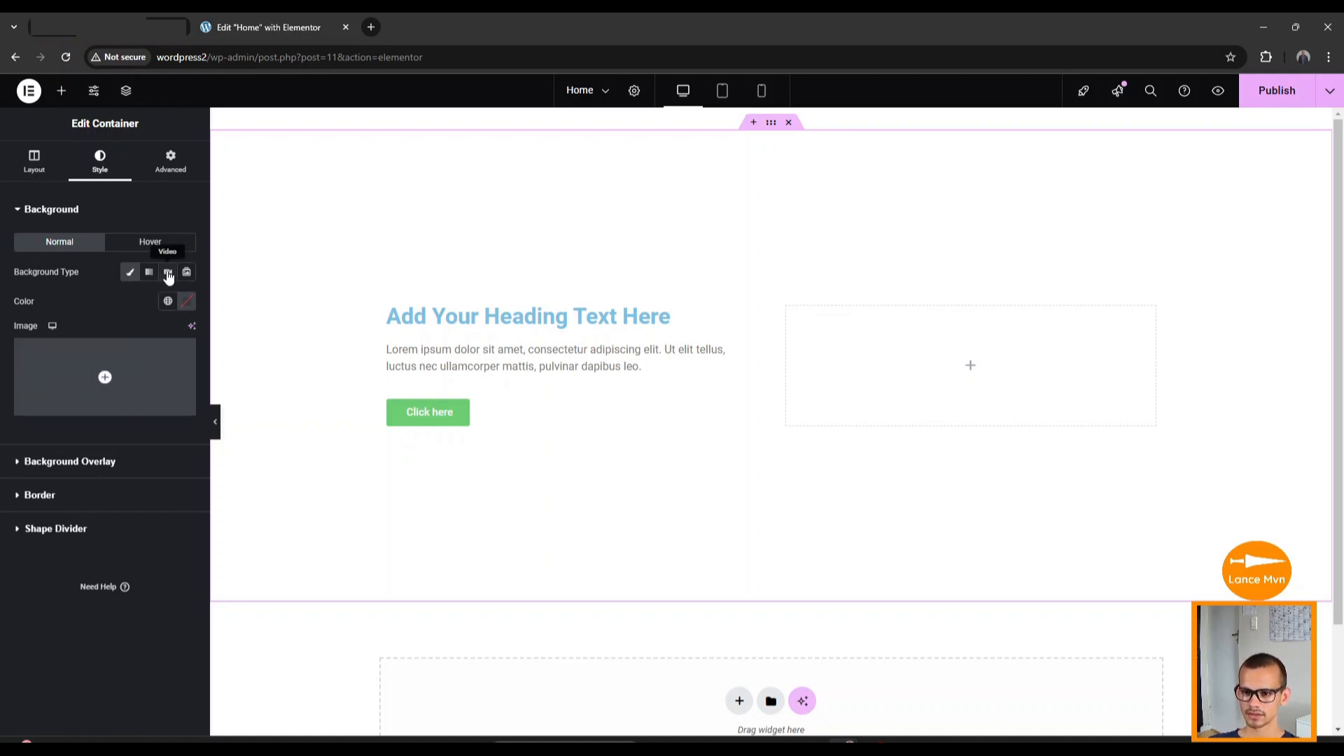
click(168, 274)
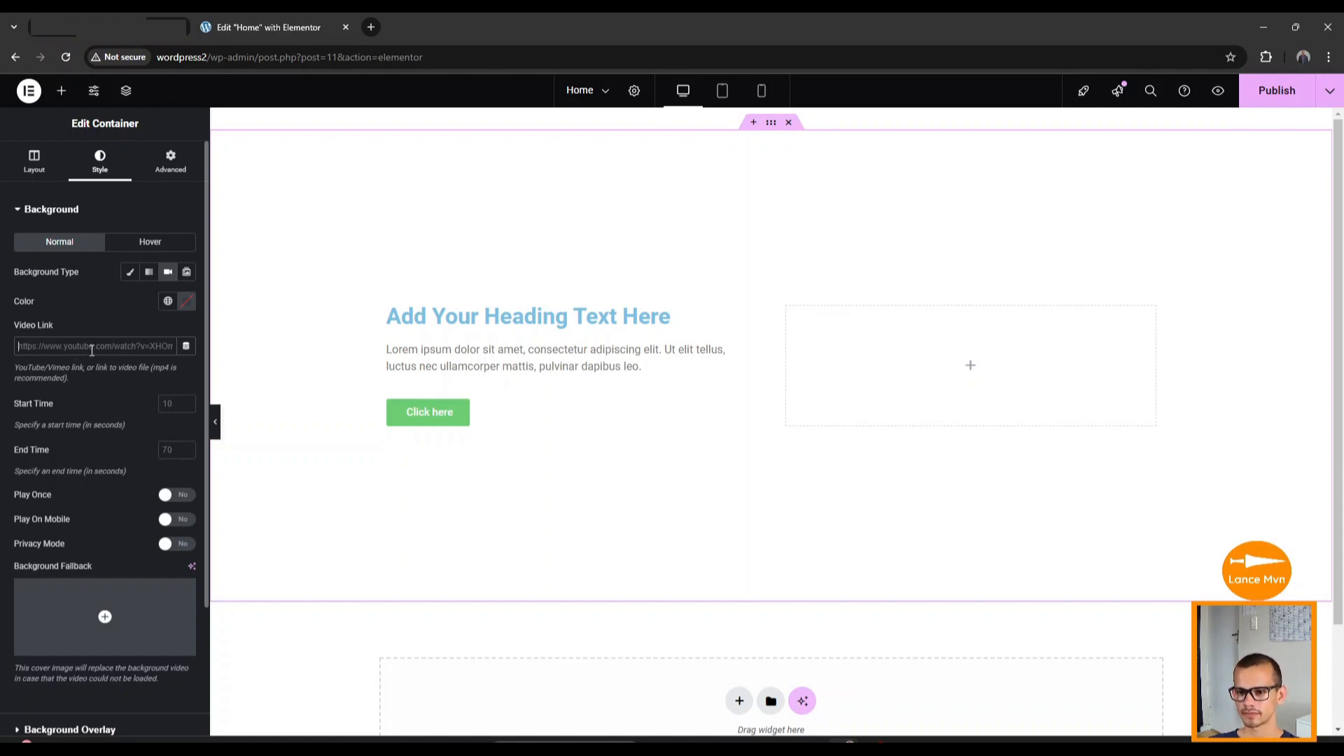
click(99, 349)
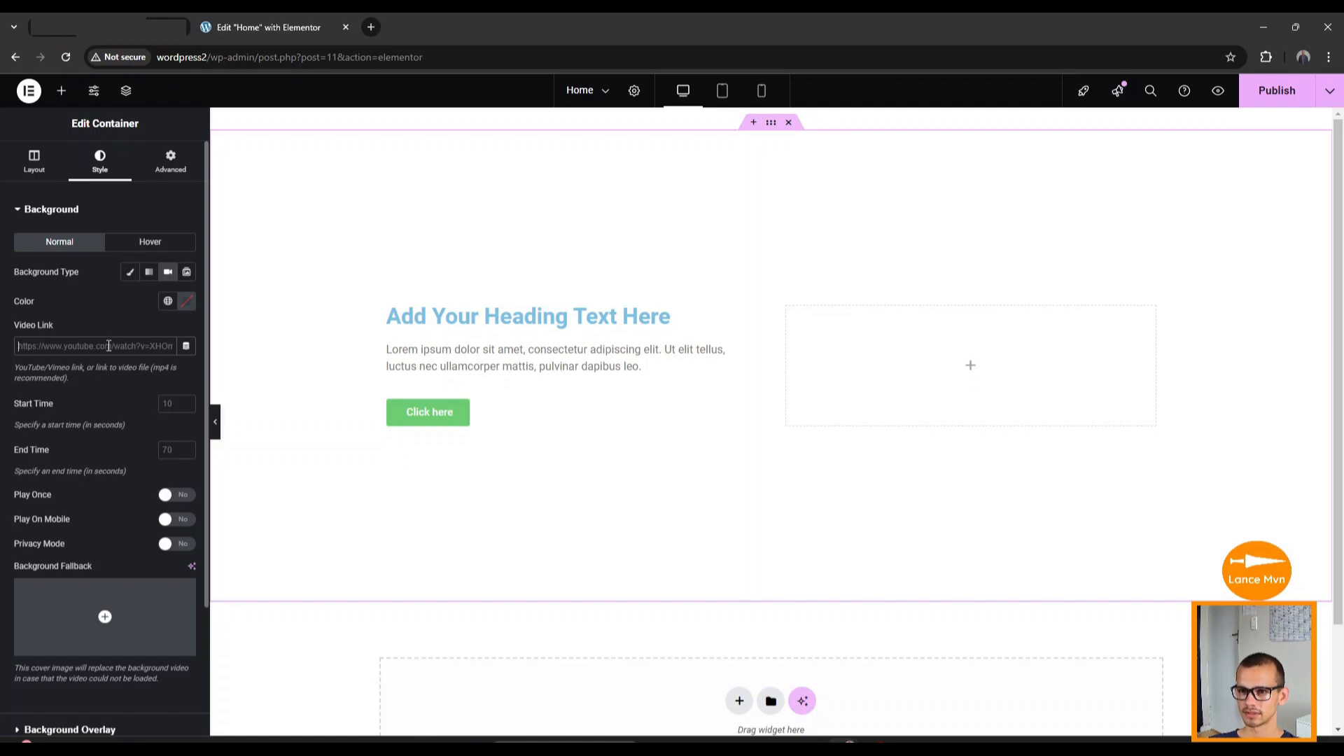
Duplicate the editor tab, then exit the copy to WordPress's Pages list.
right_click(258, 25)
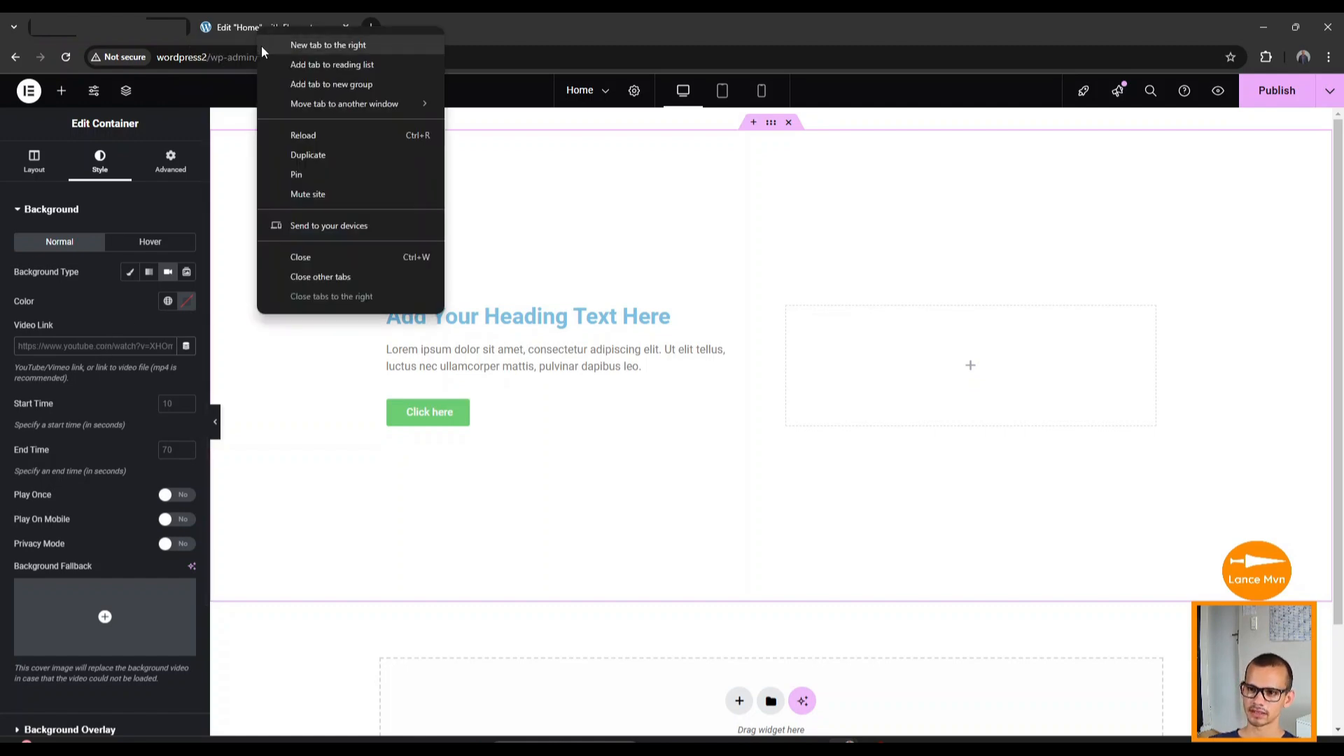
click(317, 153)
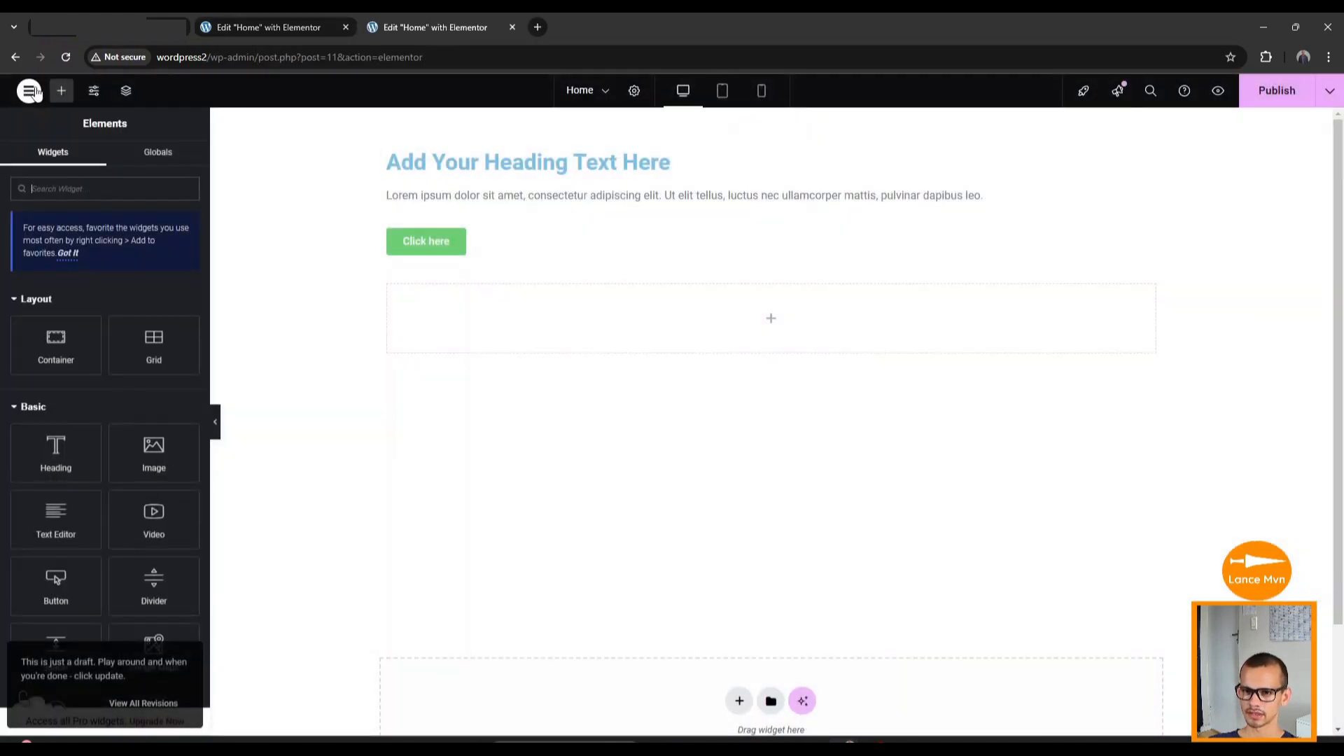
click(30, 93)
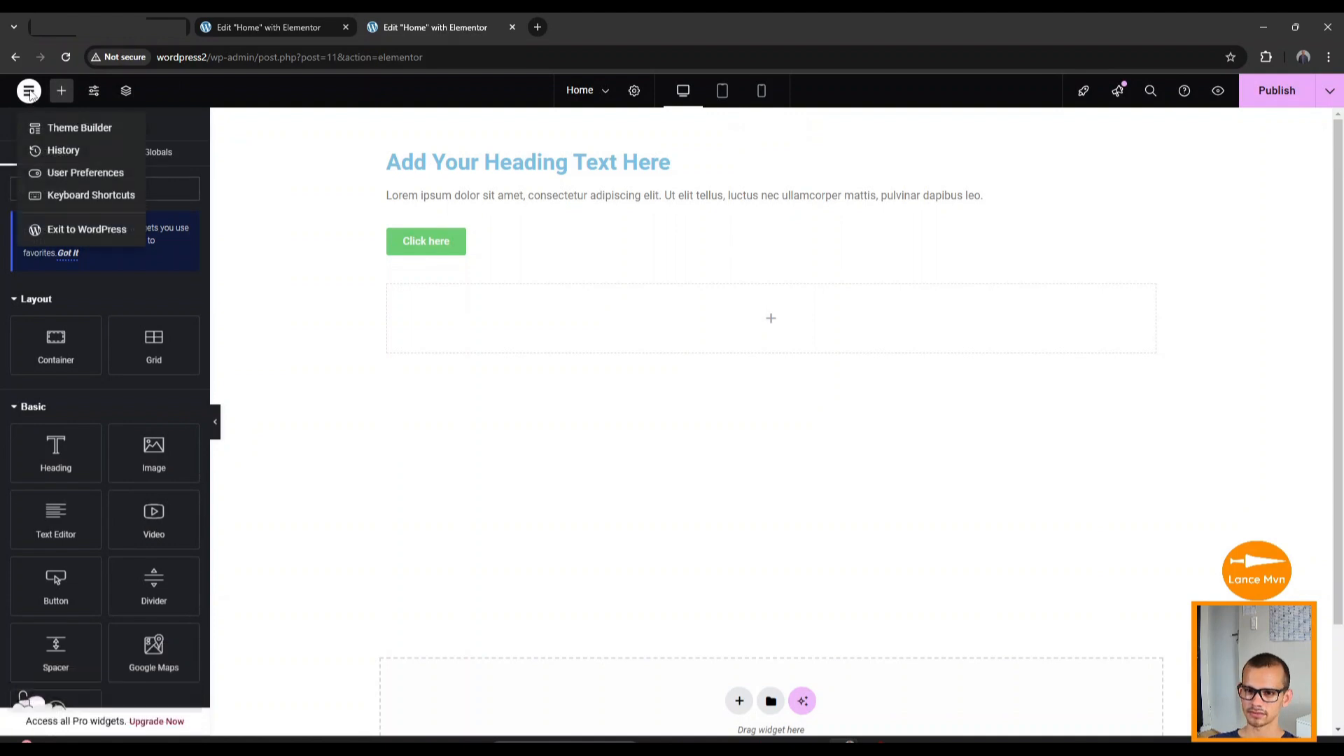
click(94, 233)
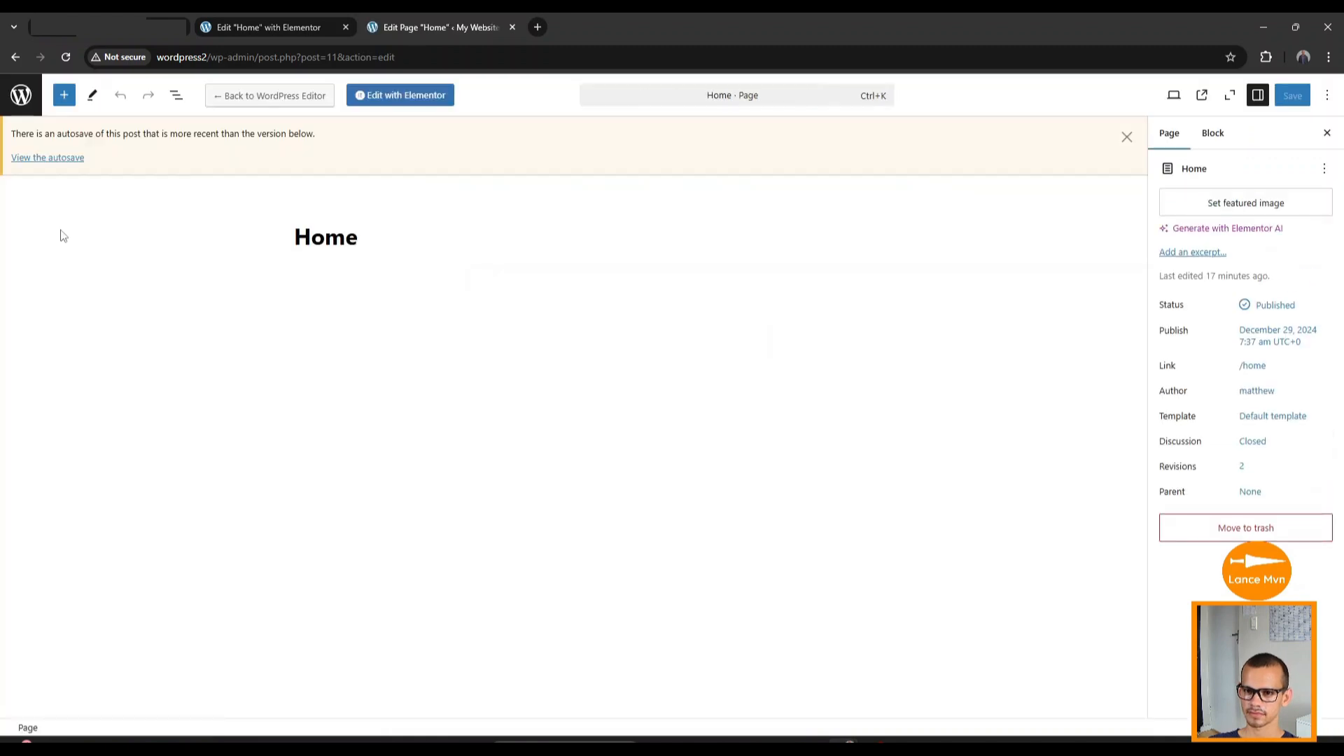
click(21, 95)
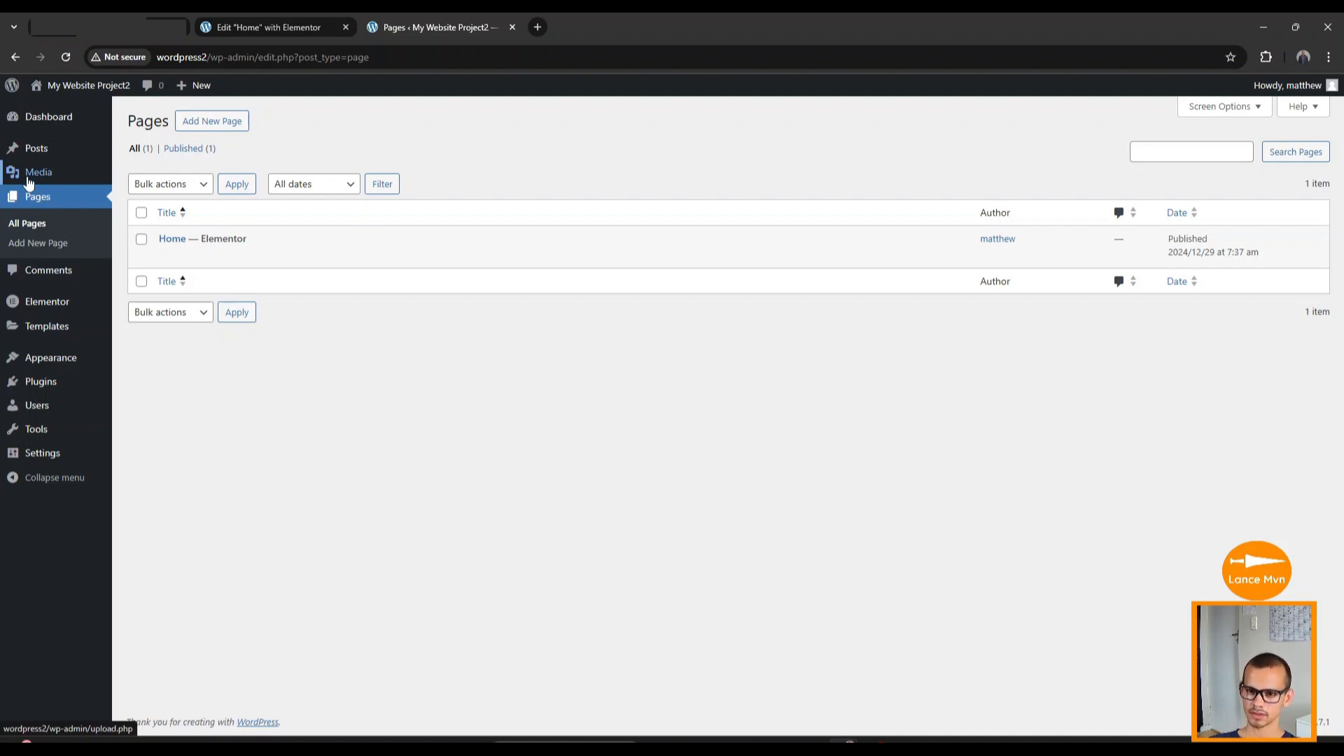
mouse_move(40, 179)
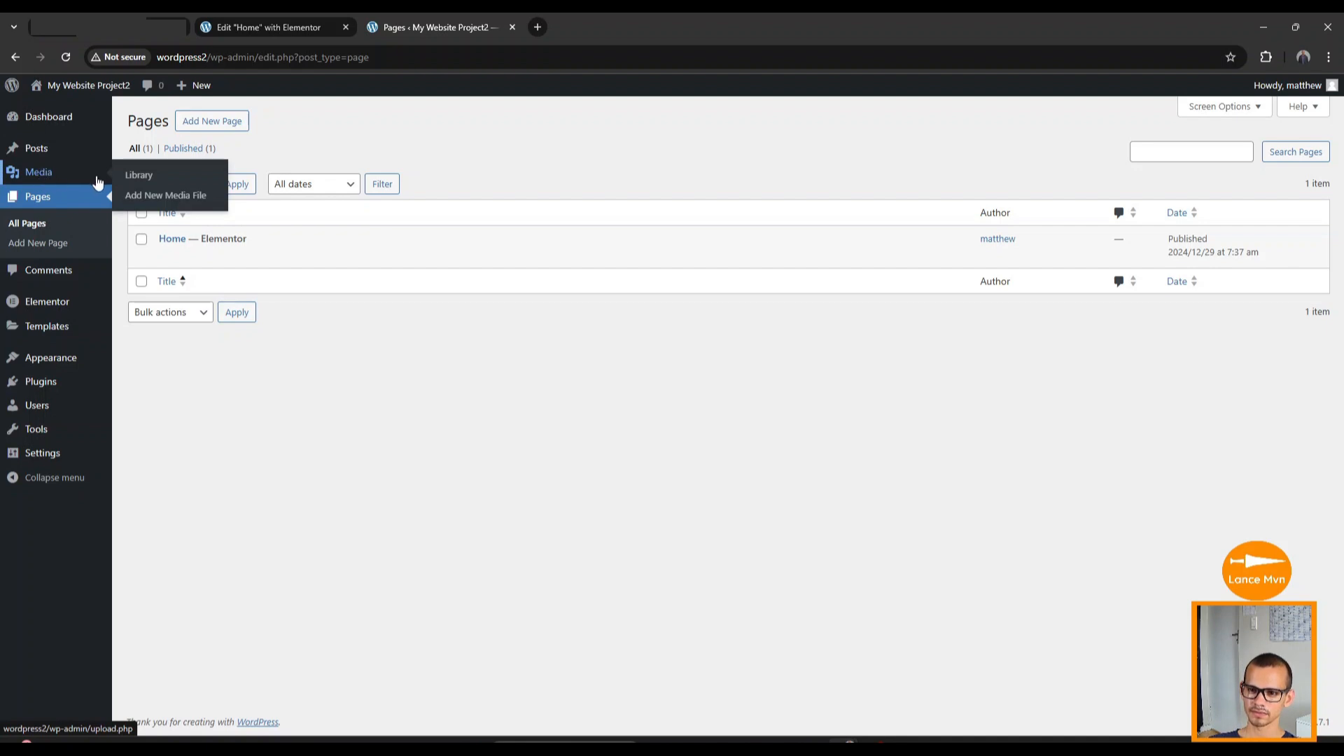
Upload all Kokoro logos, expedition photos and the expedition video from the Web content folder.
click(189, 201)
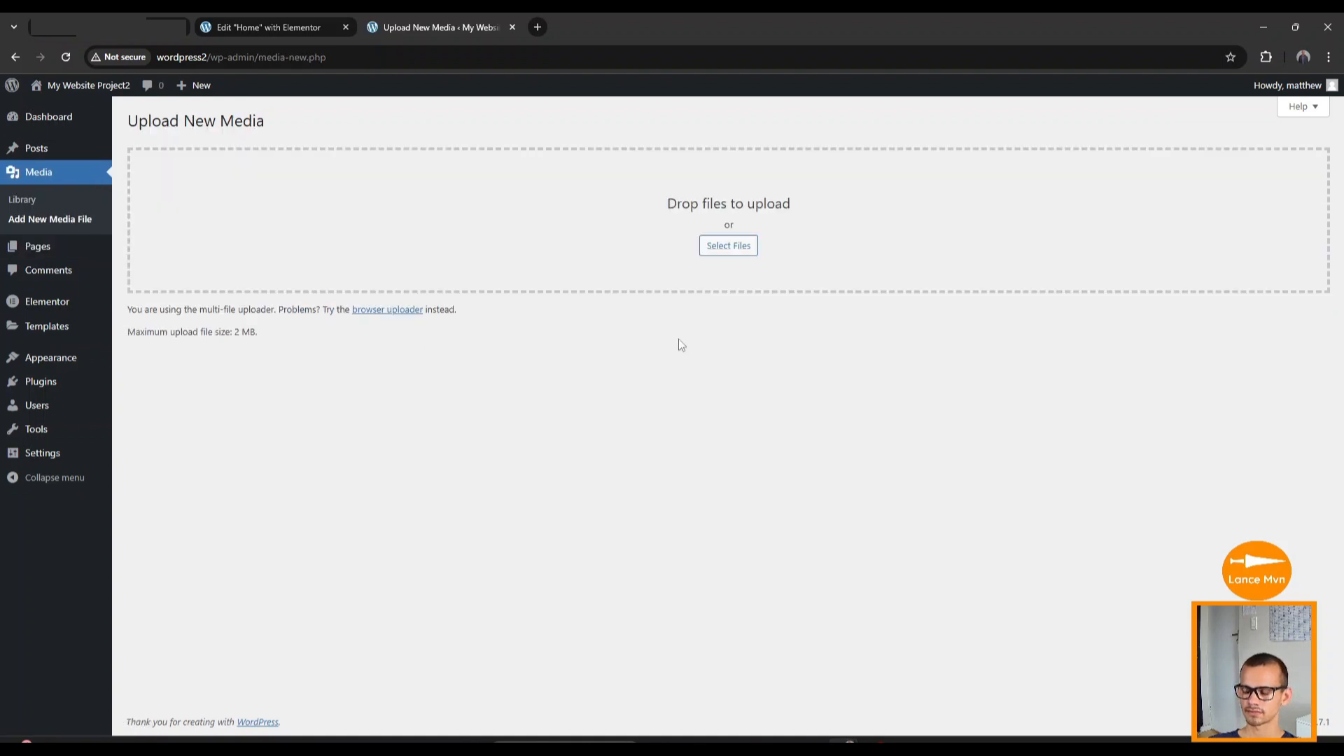
click(727, 247)
drag(892, 220, 645, 215)
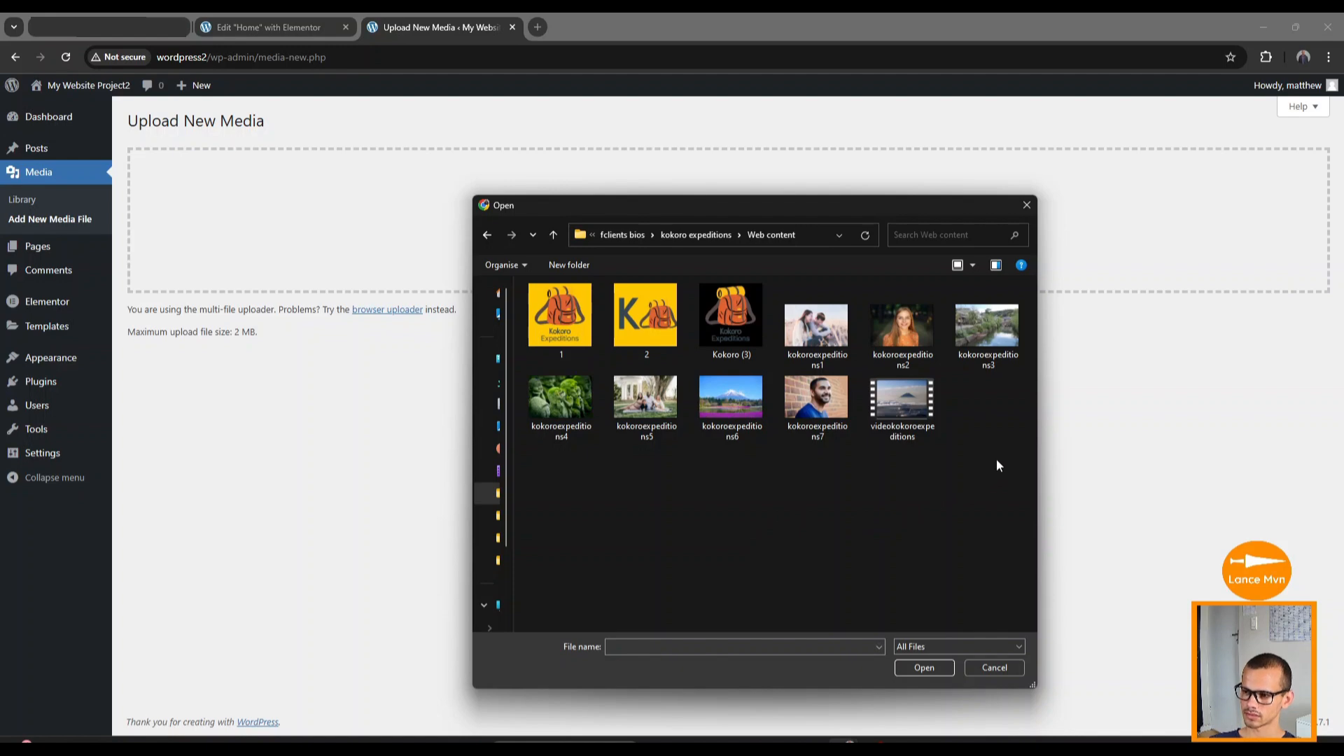
drag(997, 460, 533, 301)
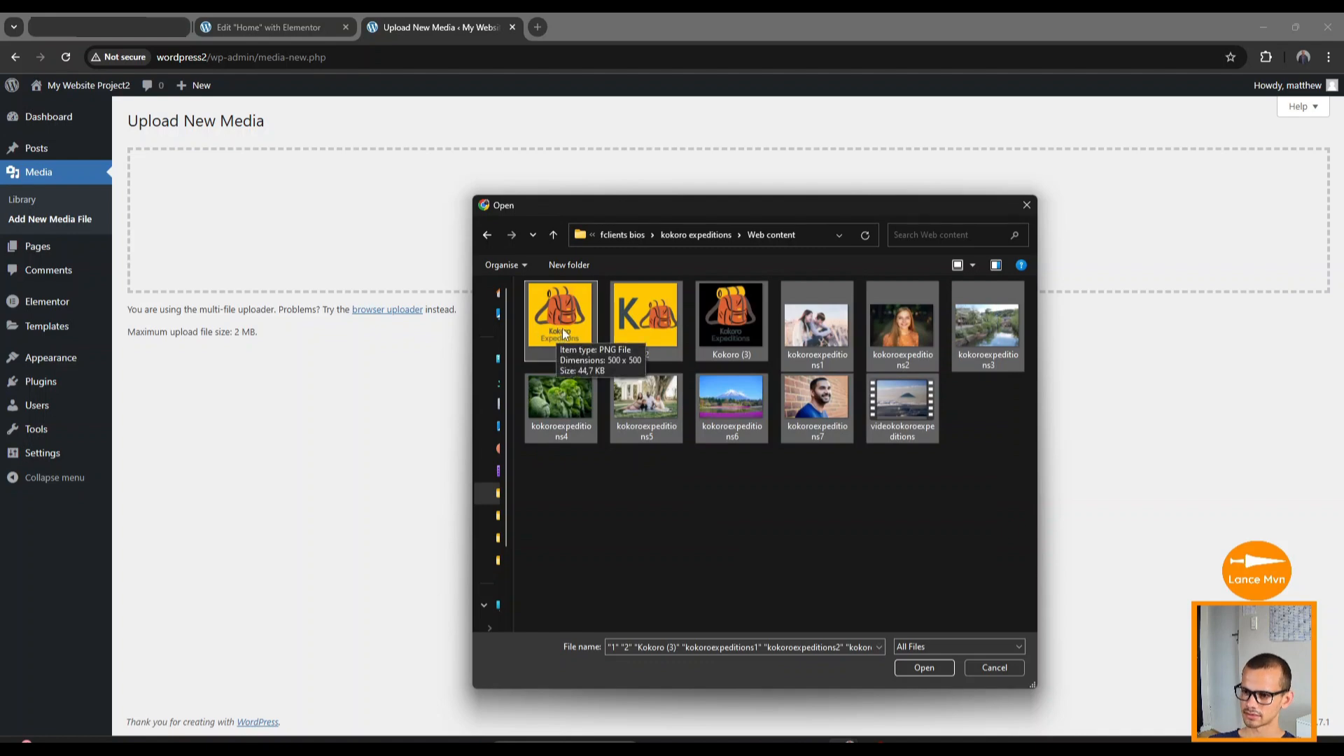
drag(564, 333, 291, 216)
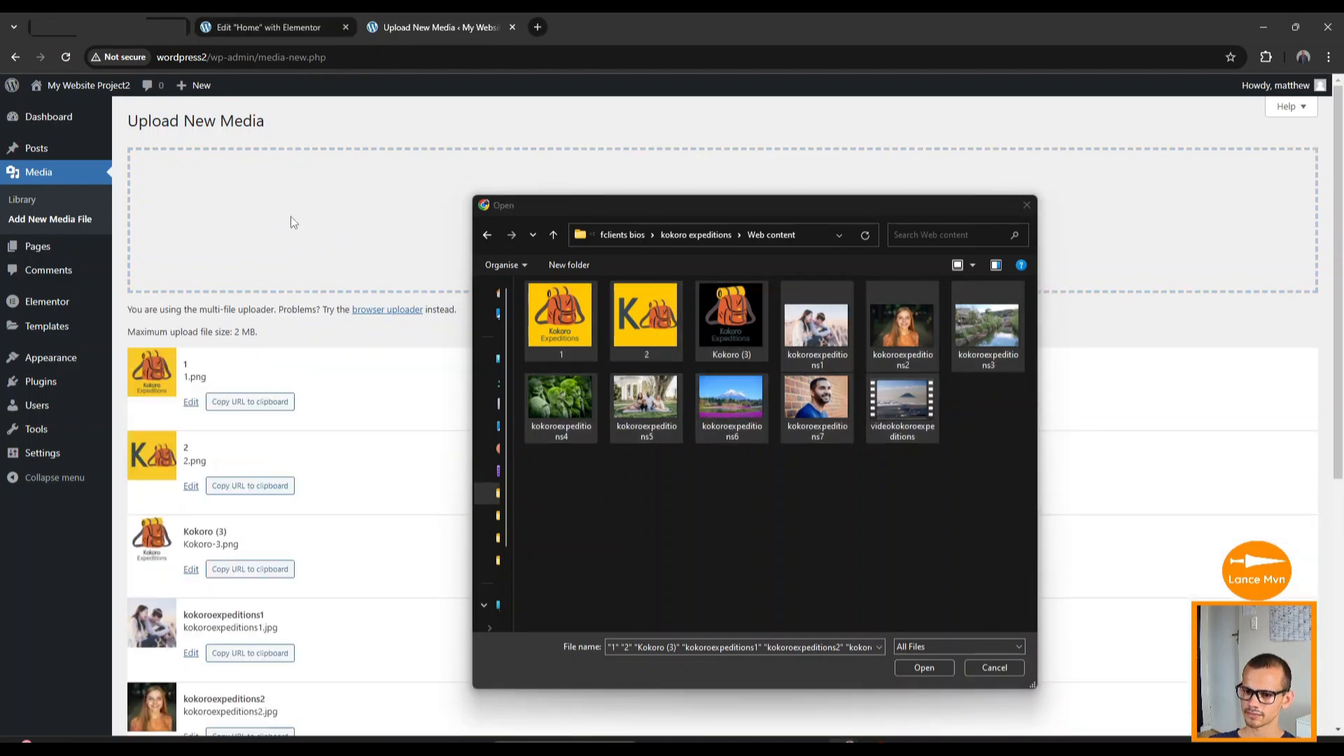
Close the file picker once videokokoroexpeditions.mp4 finishes uploading and go to All Pages.
click(1026, 210)
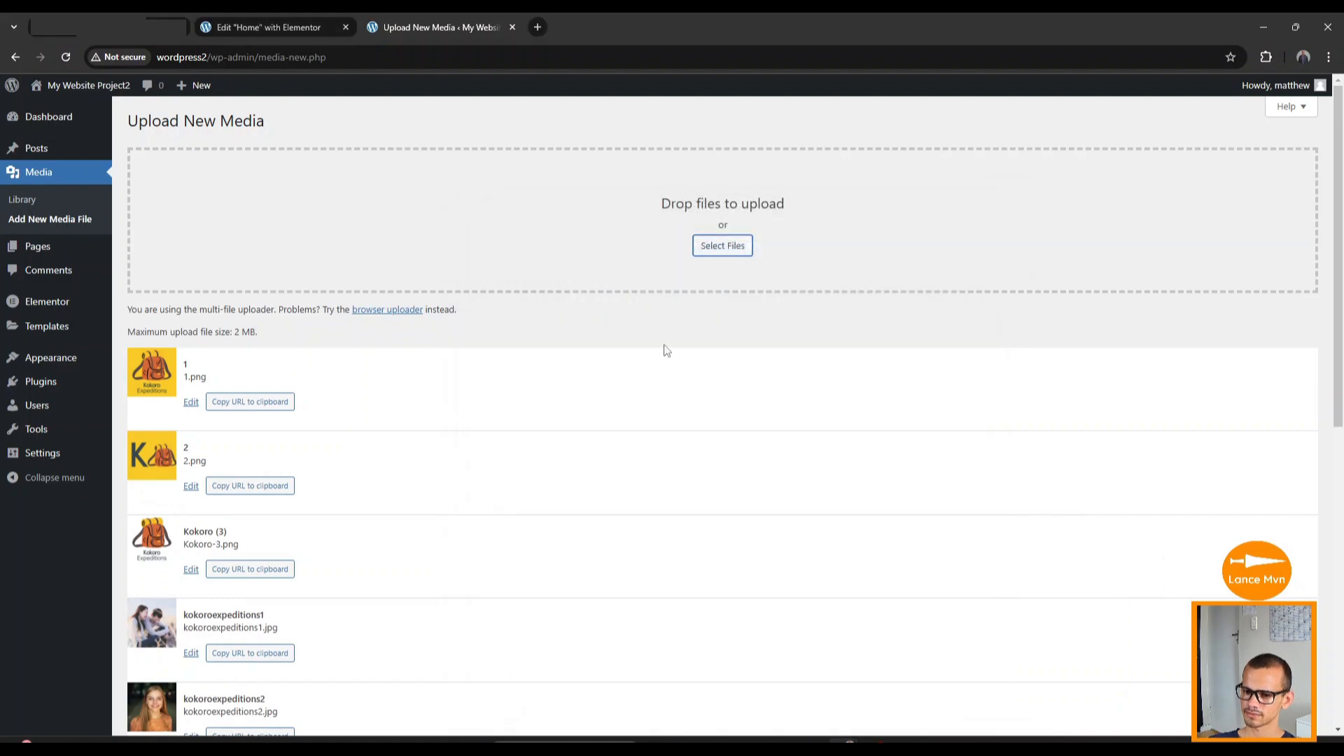
scroll(417, 558, down, 8)
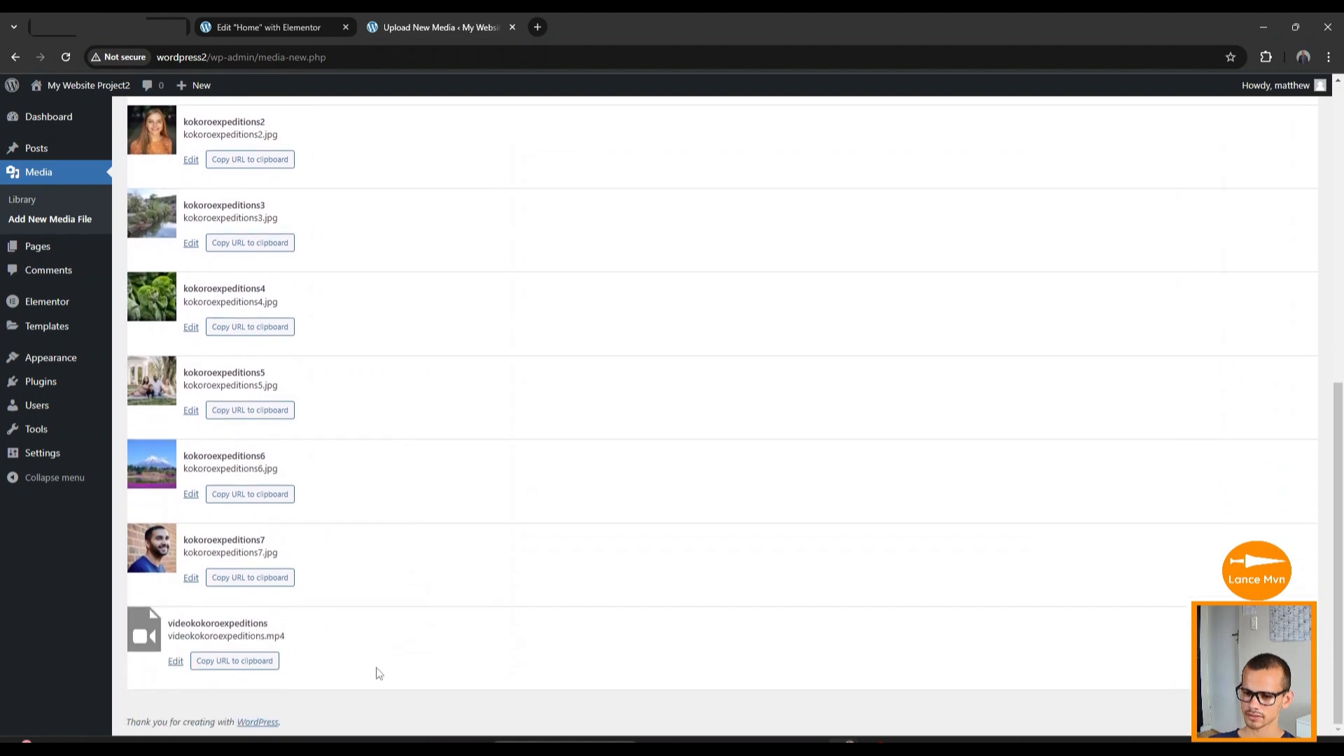
scroll(378, 665, up, 8)
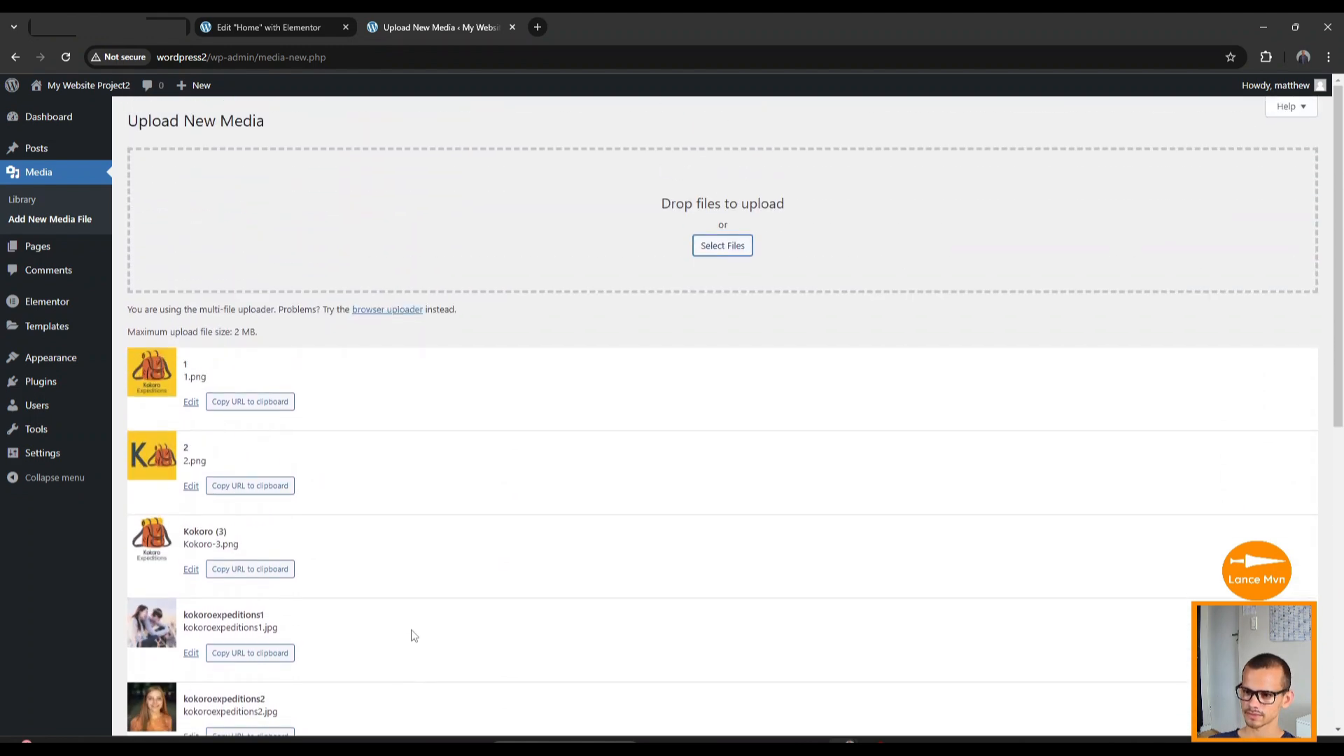
scroll(413, 633, down, 8)
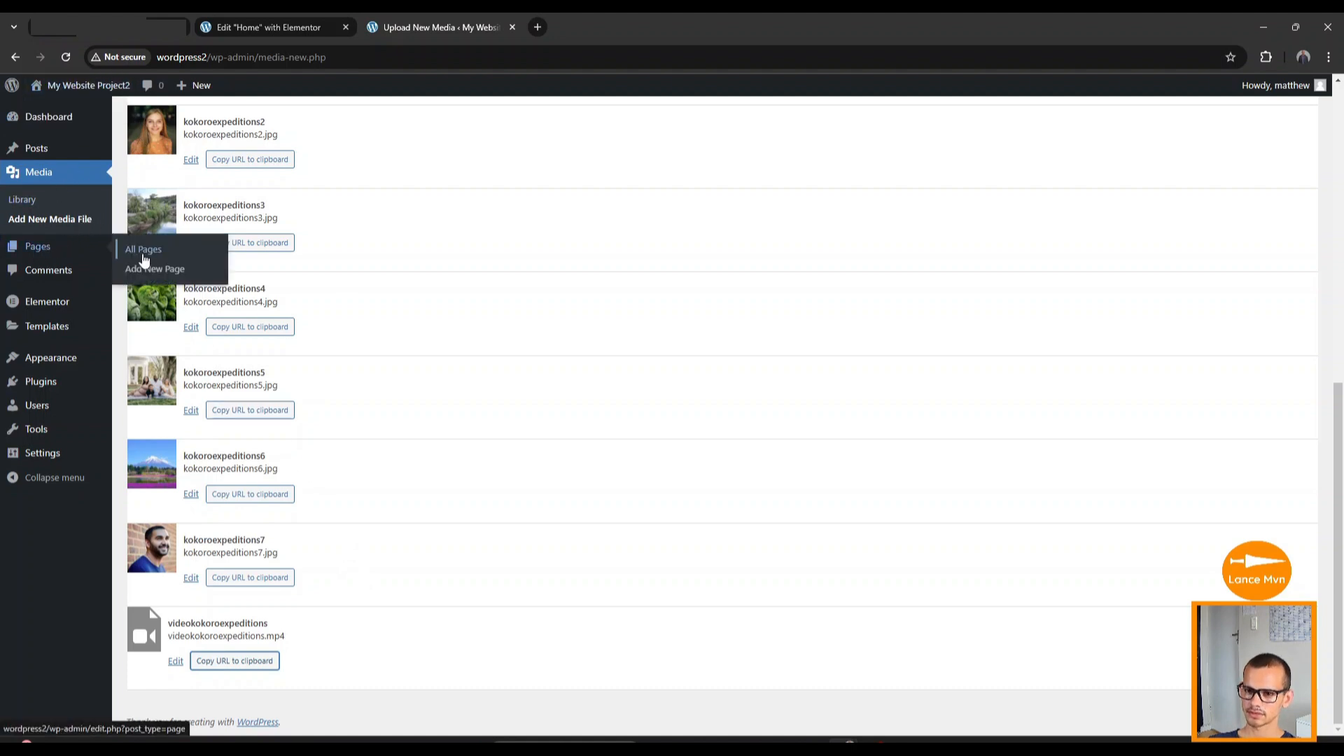
click(147, 251)
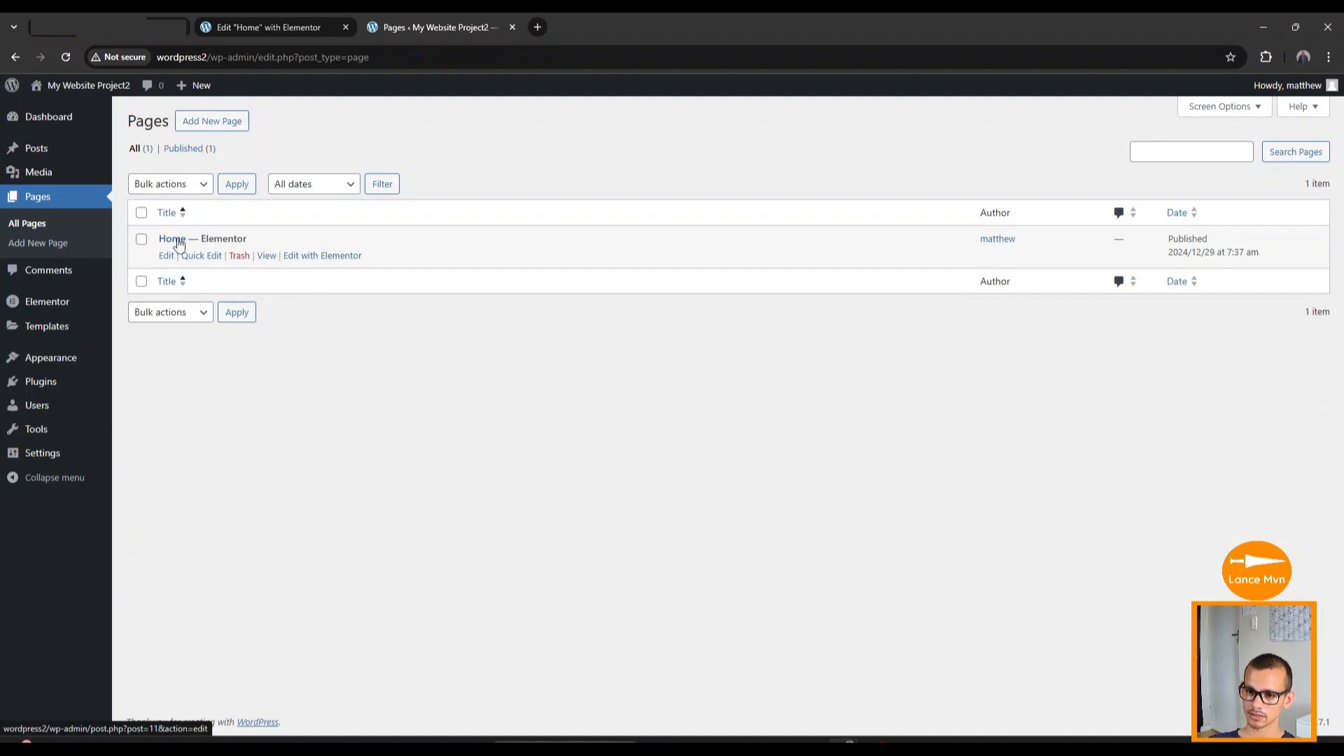
Edit the Home page with Elementor from the Pages list.
click(333, 258)
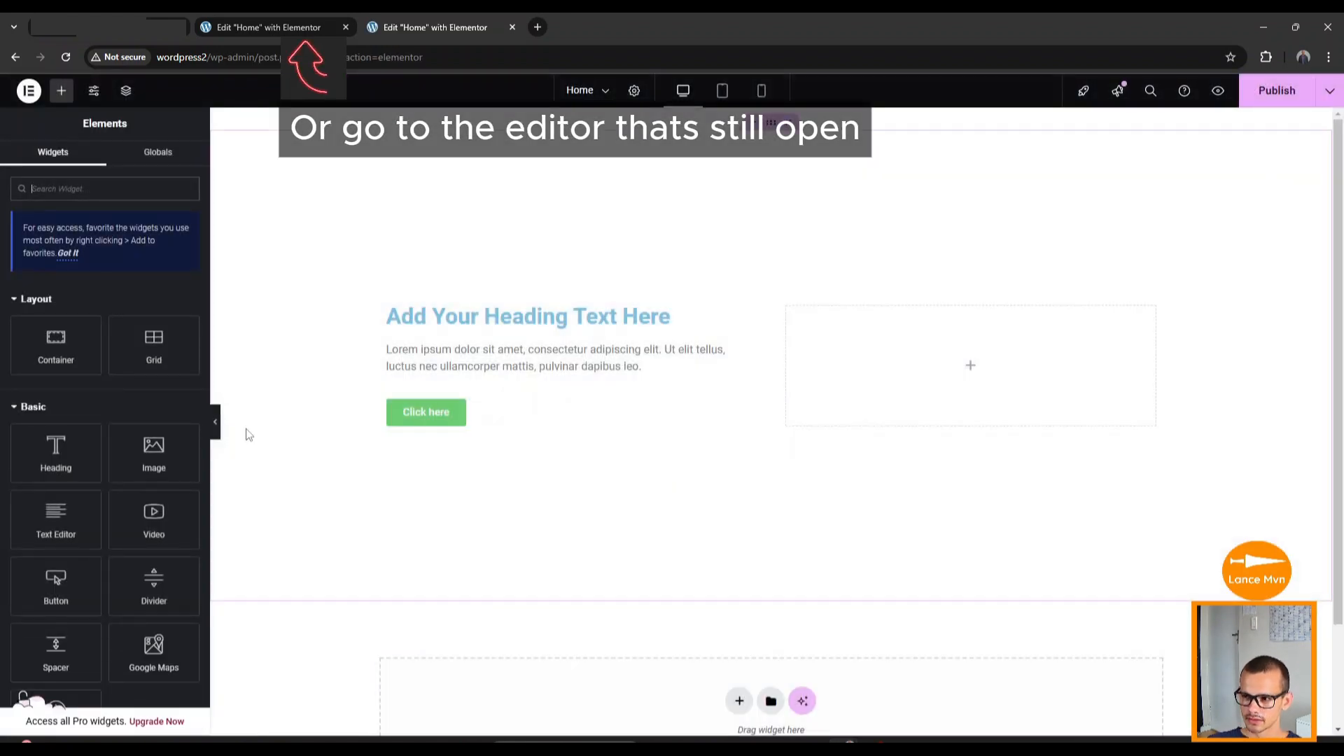
Paste the videokokoroexpeditions.mp4 URL into the hero container's background Video Link field.
click(771, 124)
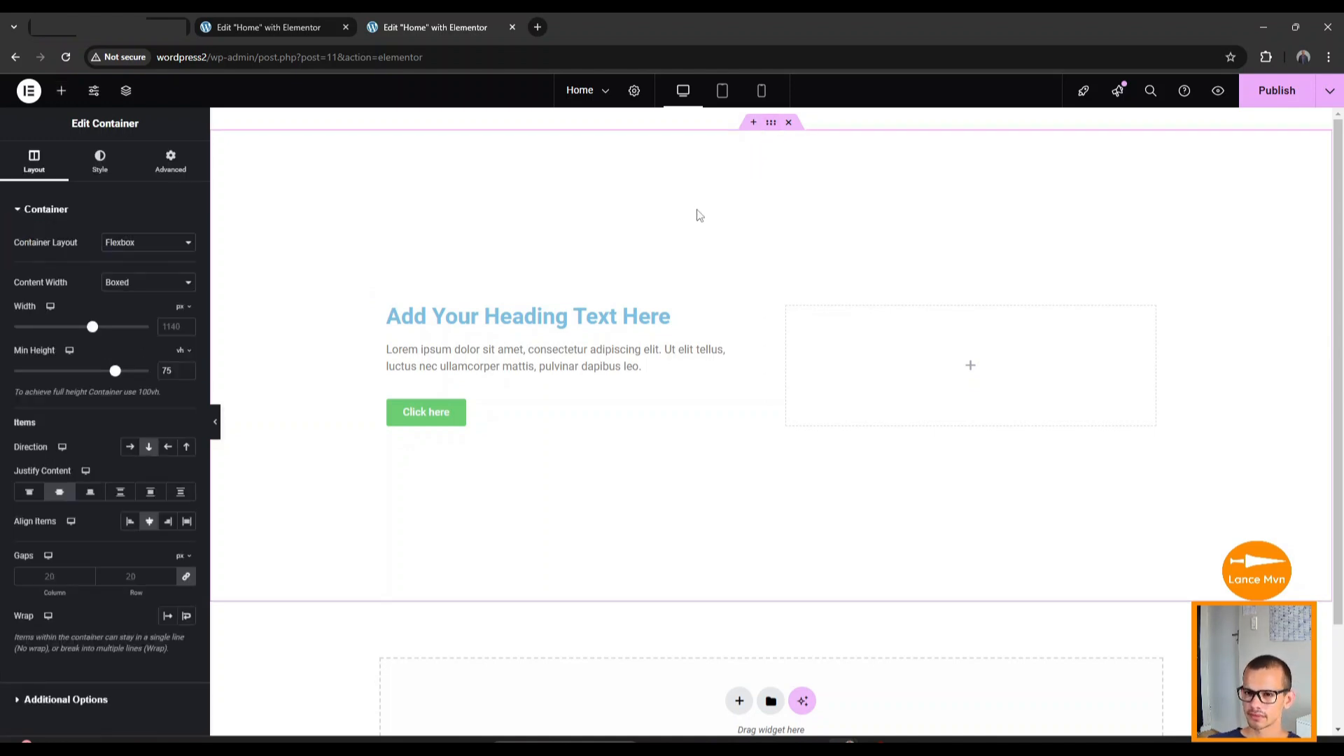
click(100, 165)
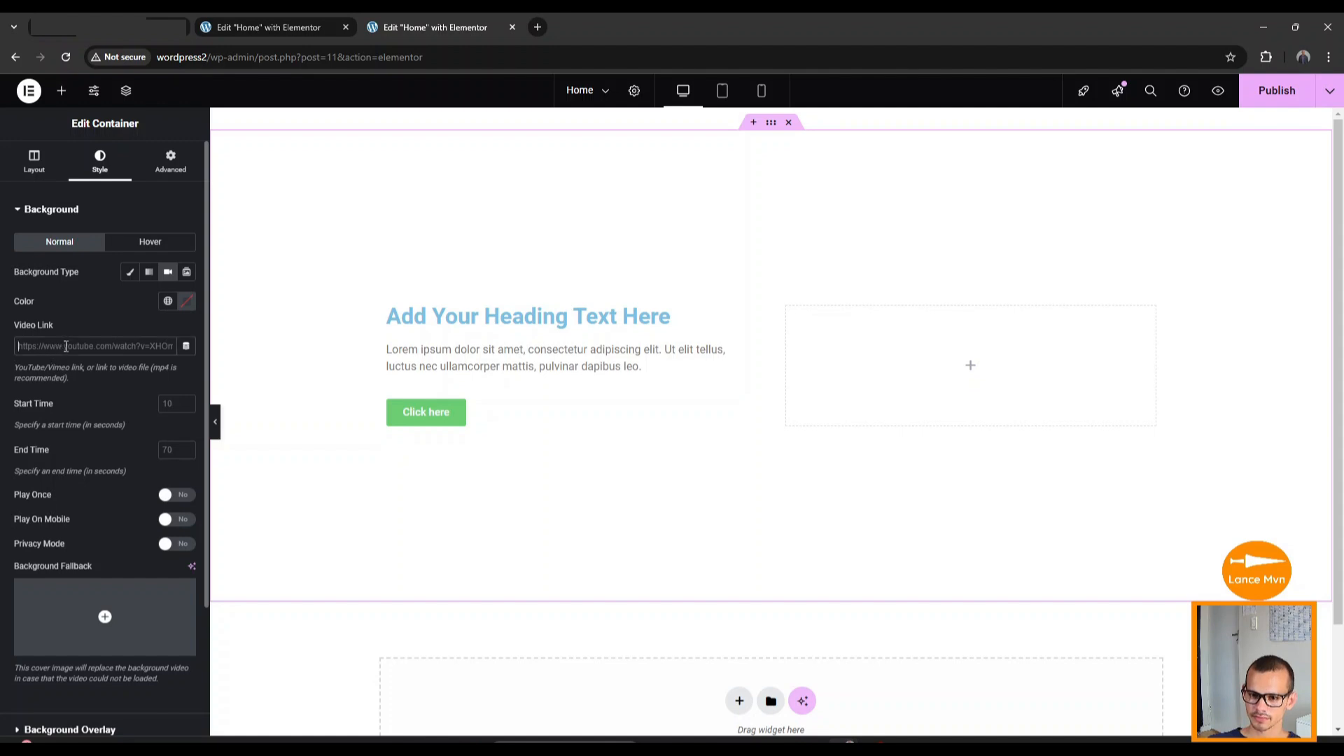
right_click(65, 345)
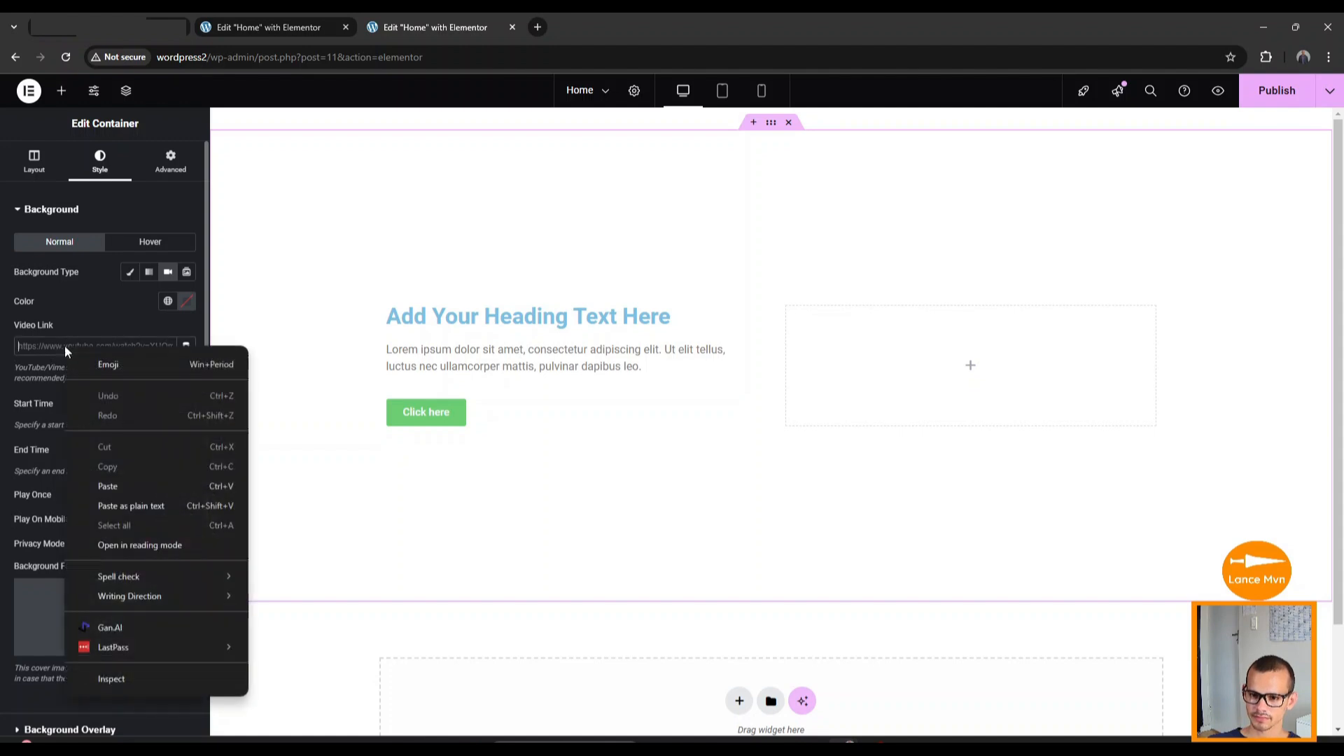
click(94, 480)
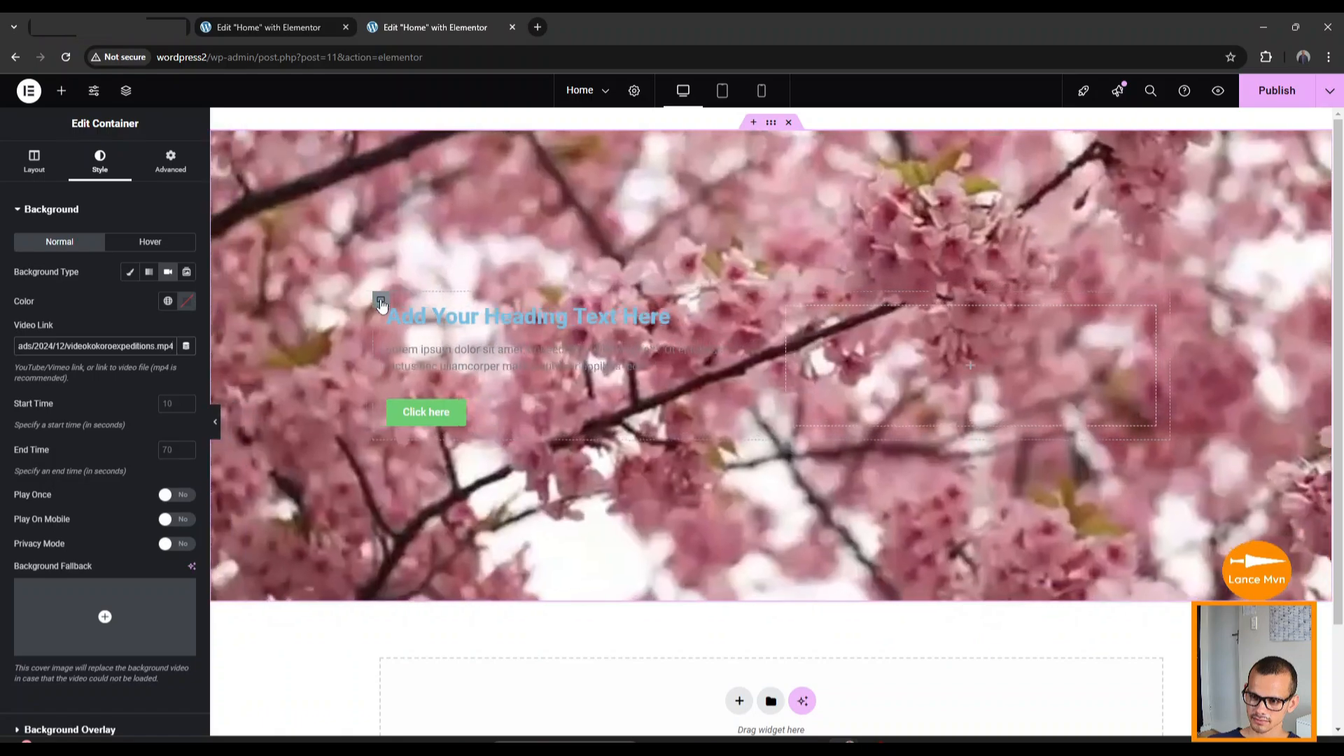
click(382, 303)
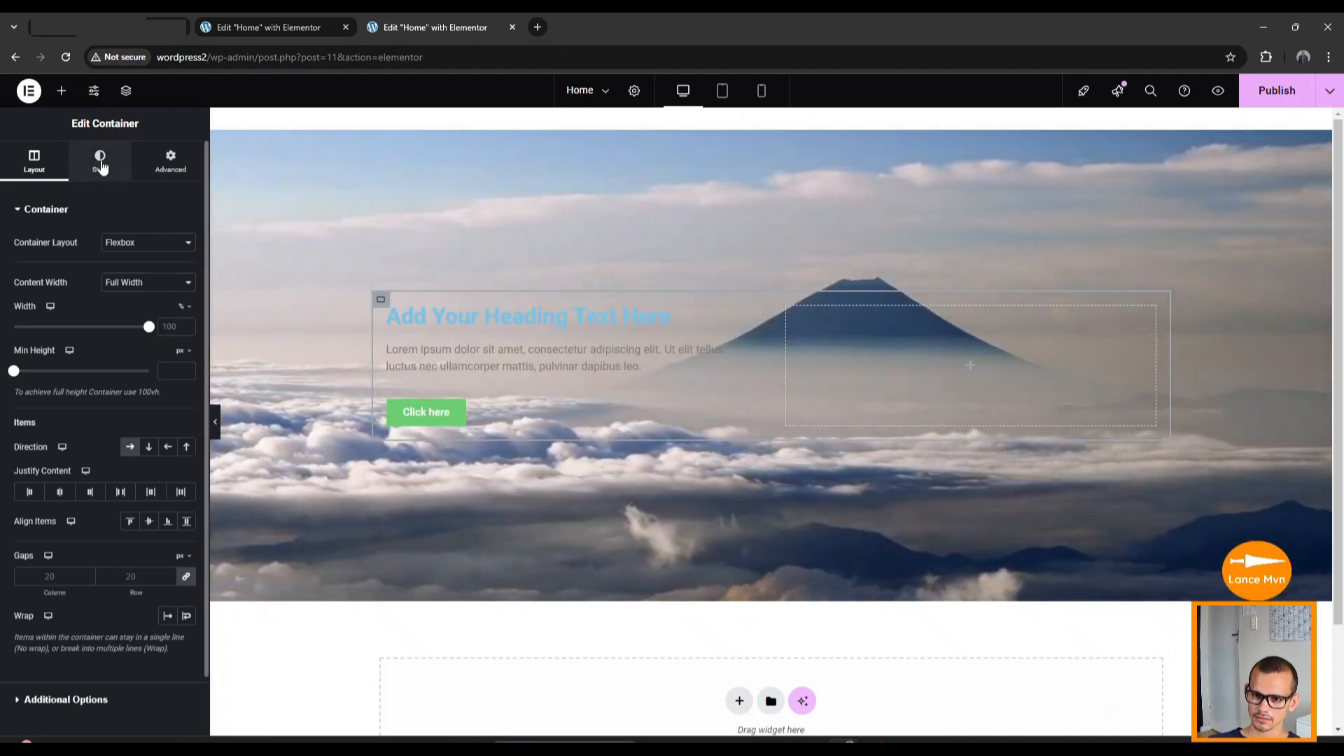
Give the inner content container a classic white background at #FFFFFFD9 transparency.
click(101, 164)
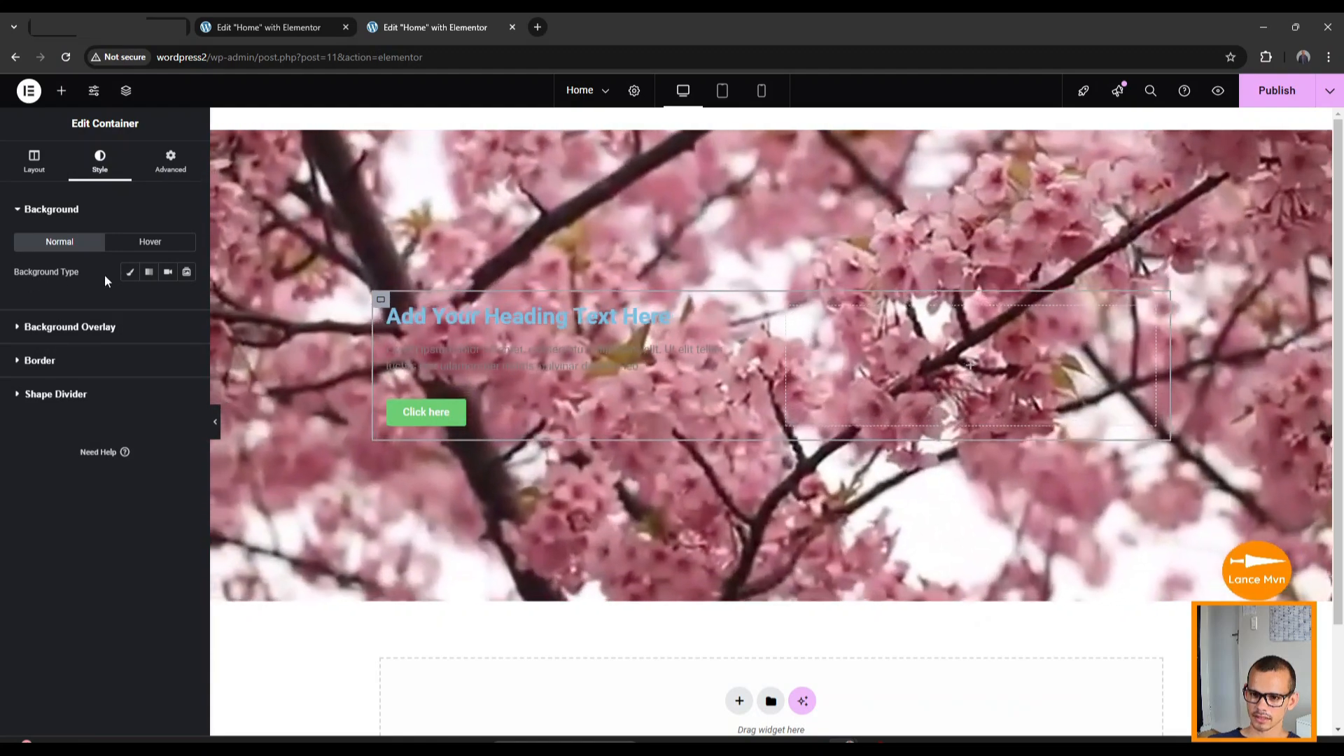
click(129, 273)
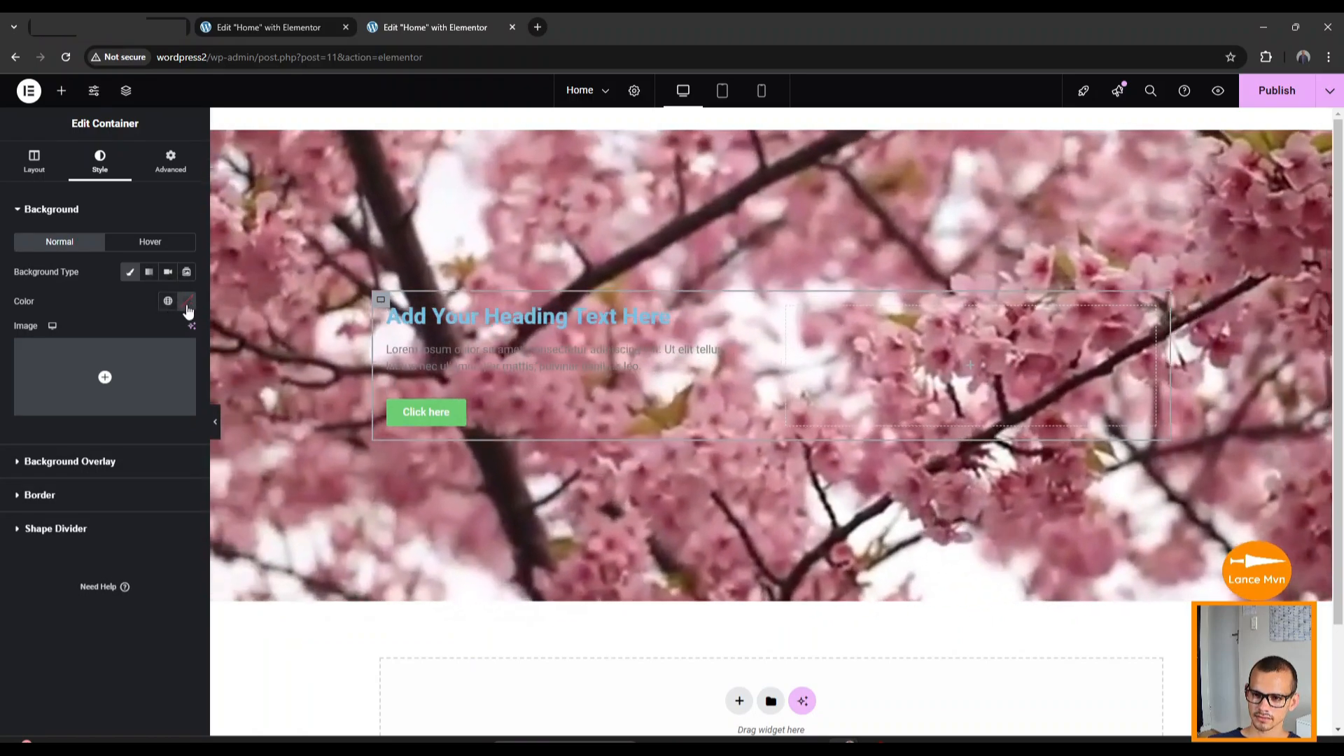
click(187, 303)
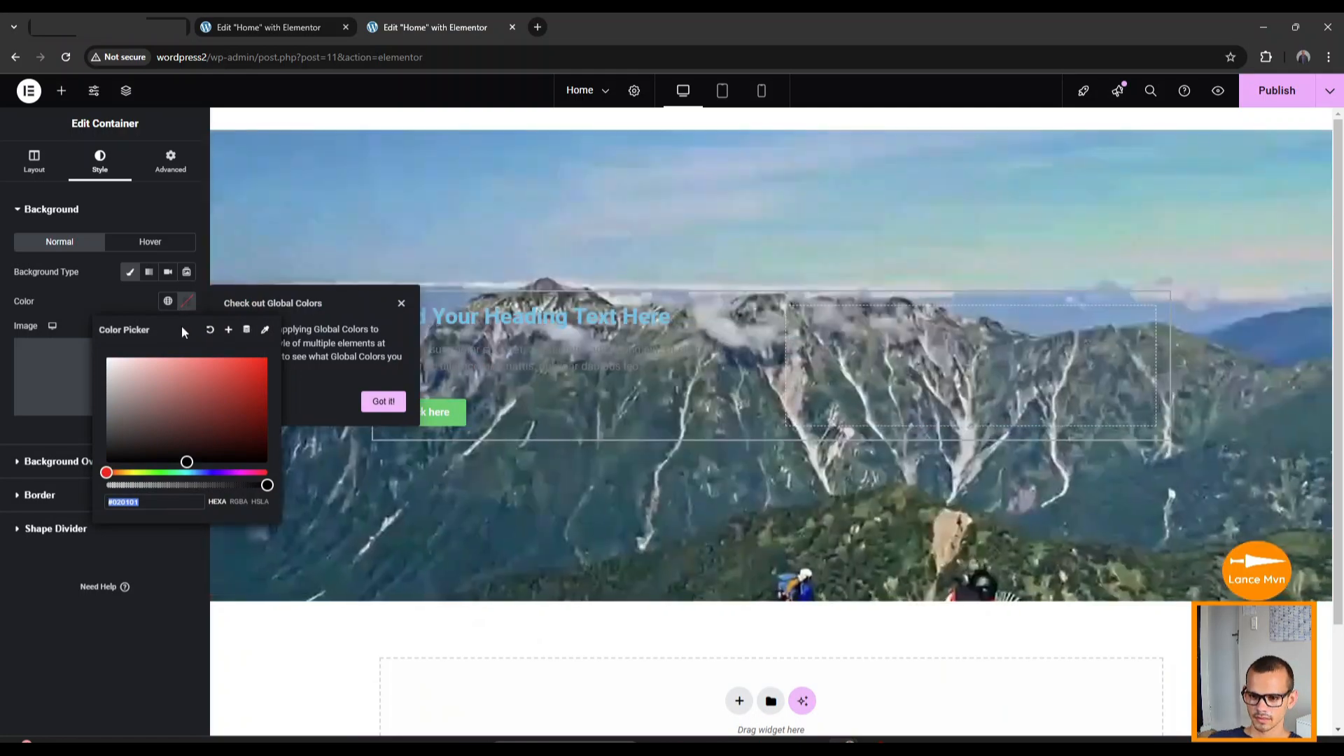
drag(153, 411, 105, 356)
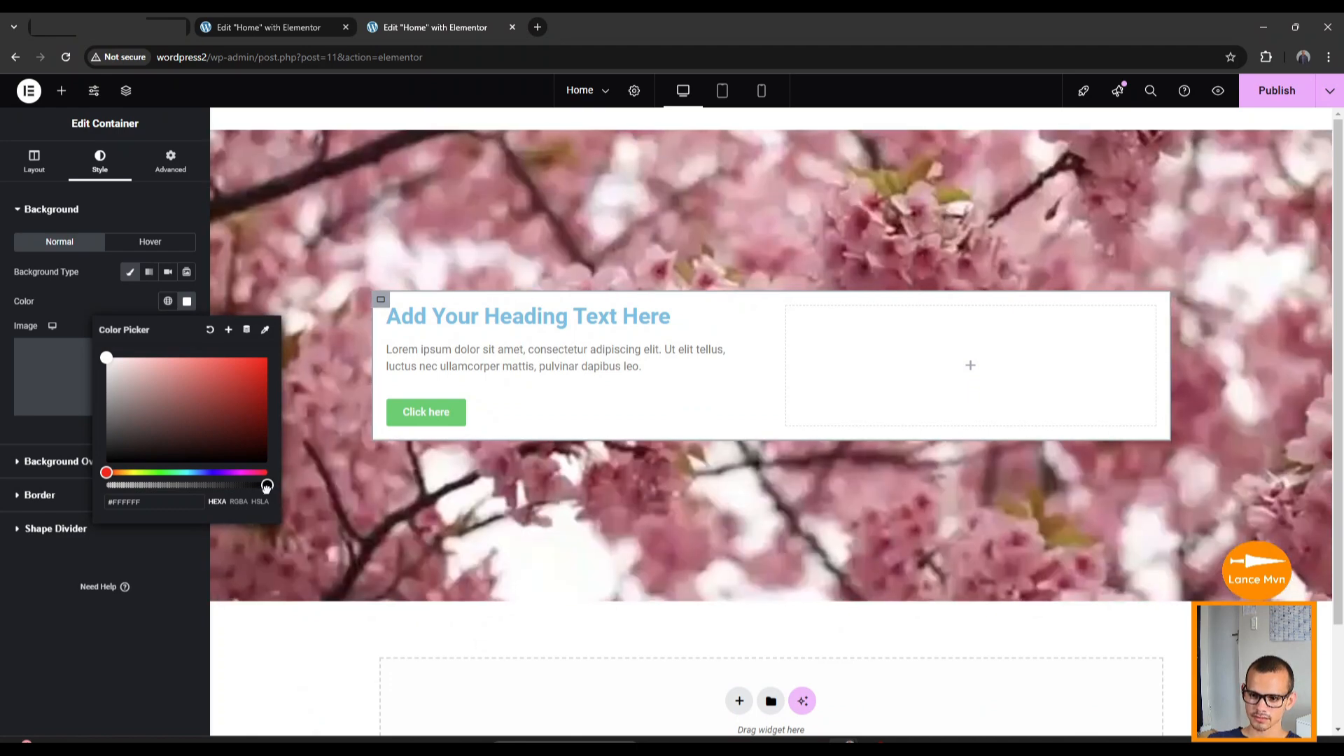
drag(268, 485, 202, 499)
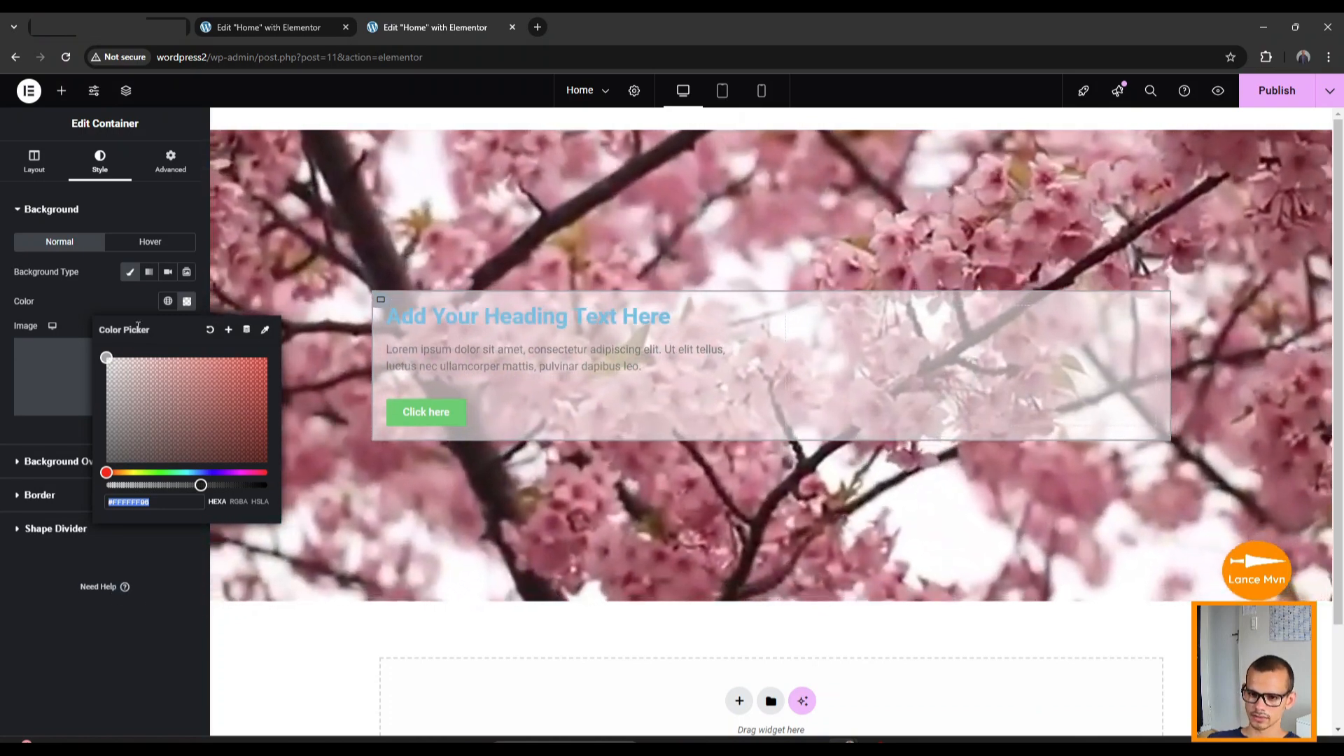
click(154, 641)
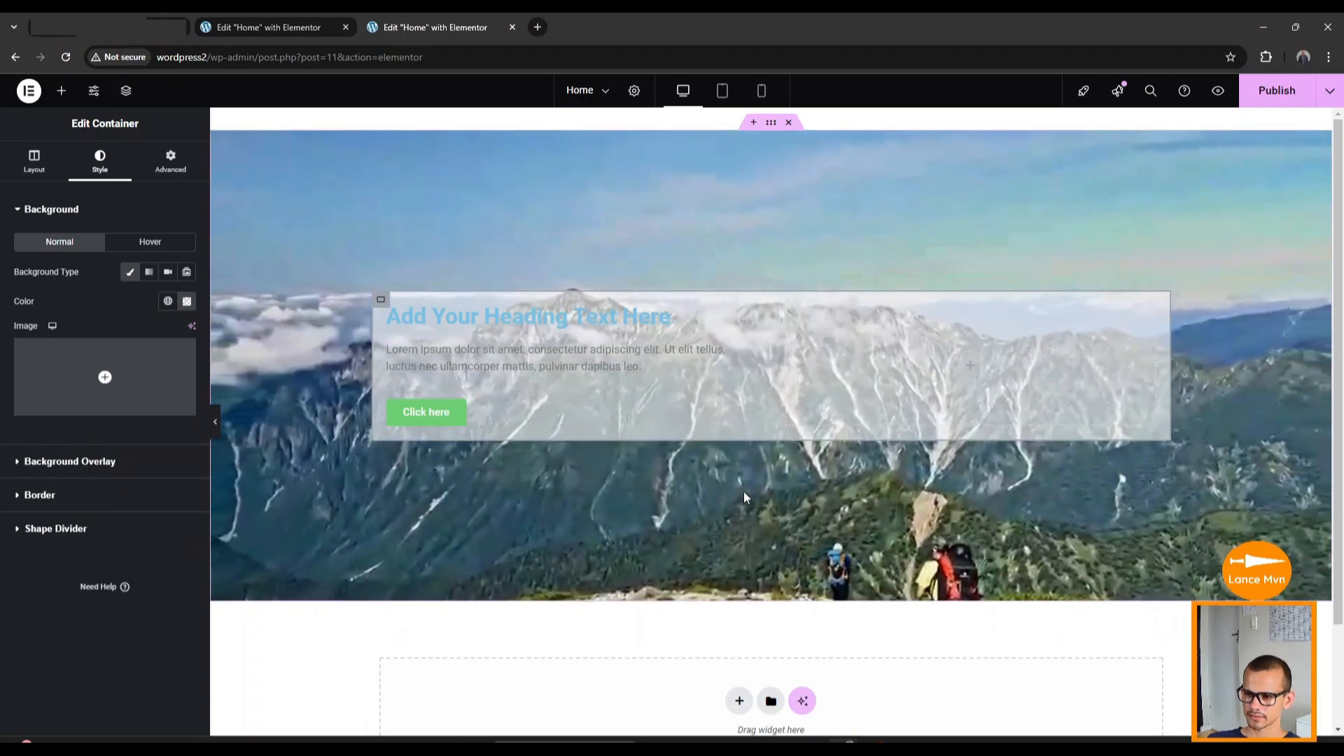
Add a single-container flexbox section below the hero with a nested container.
scroll(733, 518, down, 1)
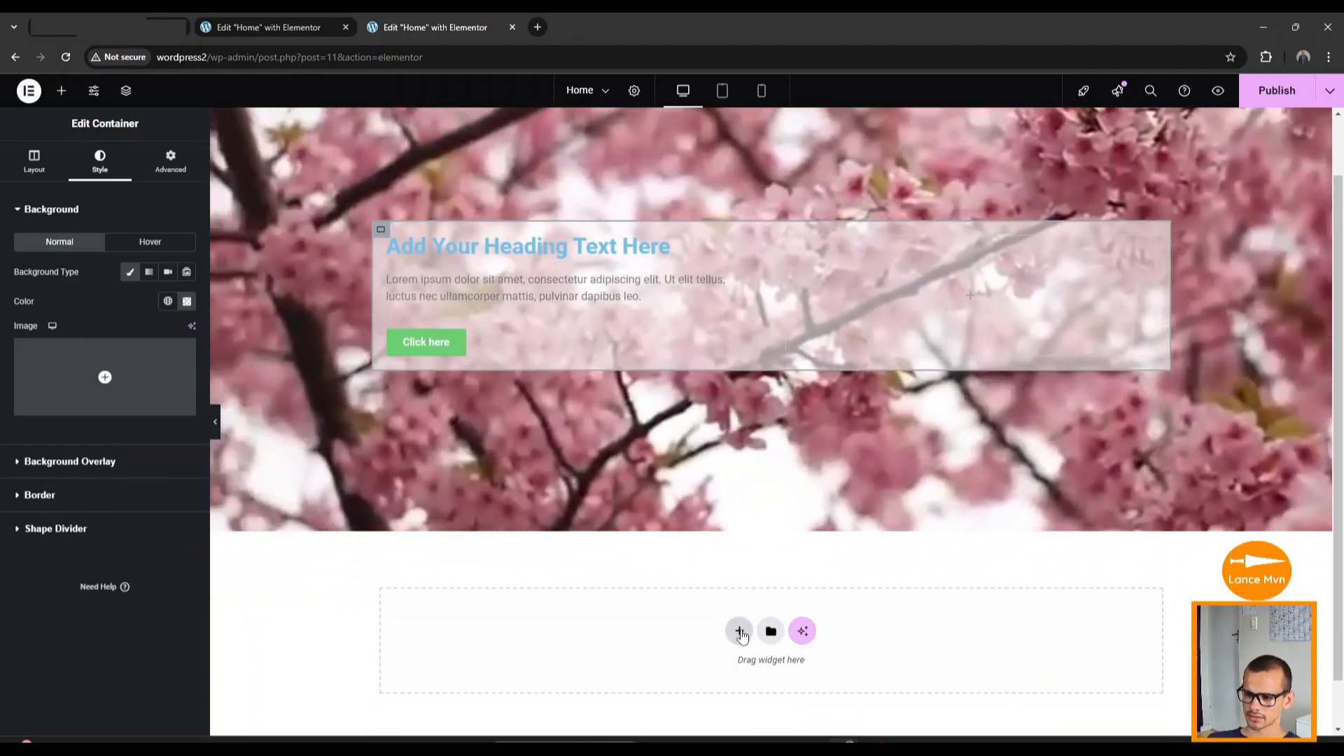
click(739, 631)
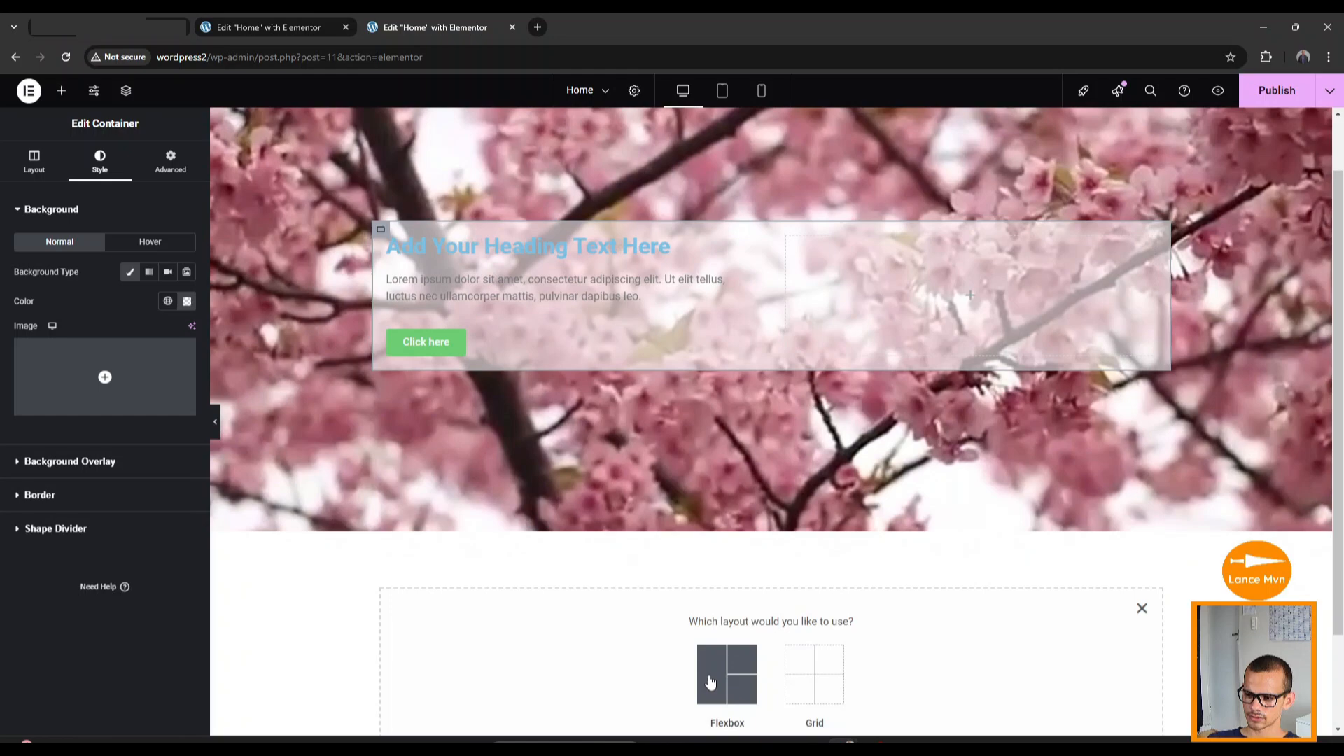
click(711, 682)
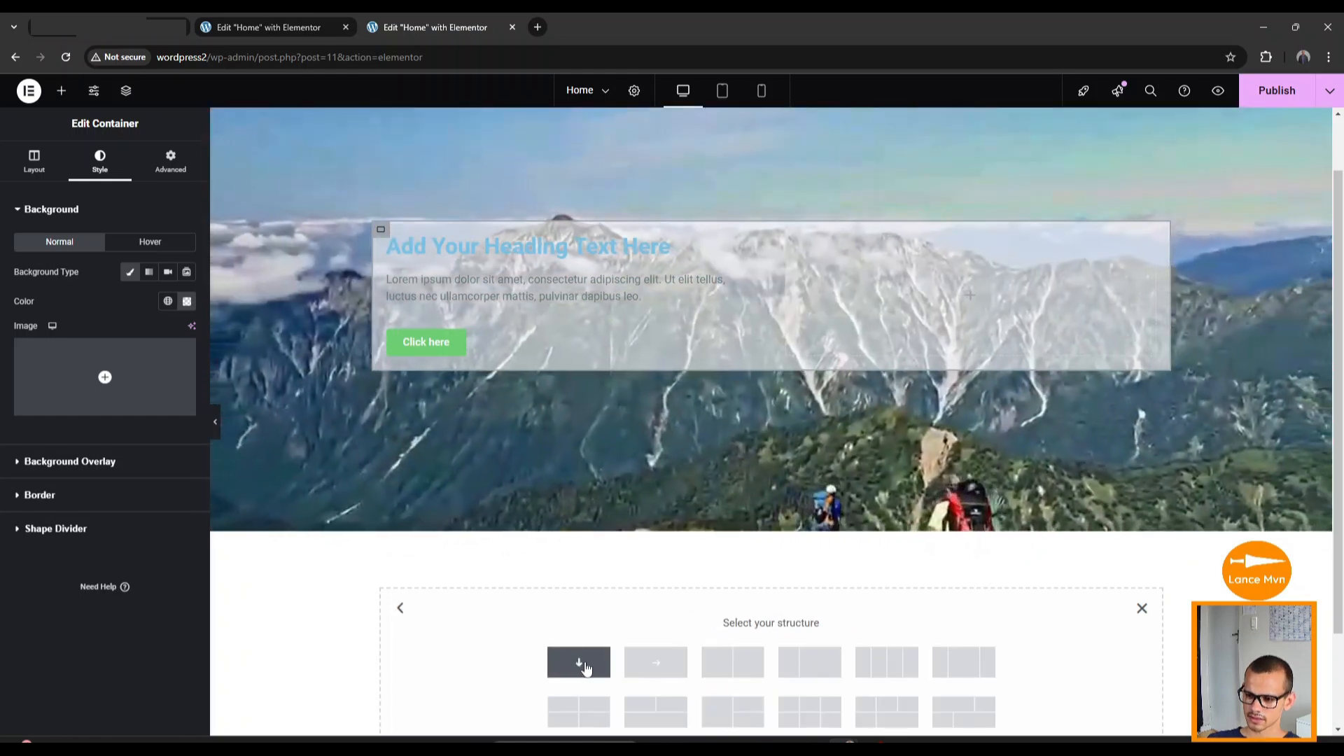
click(586, 669)
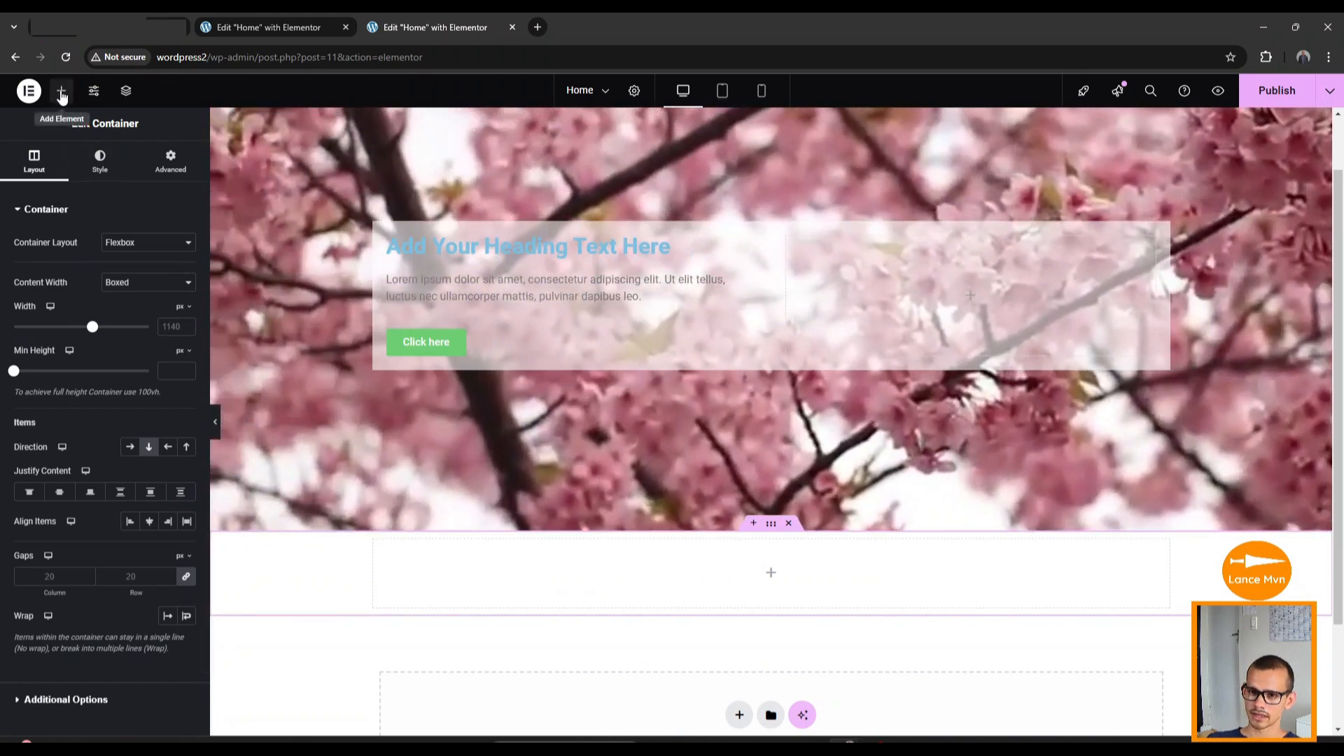
click(61, 94)
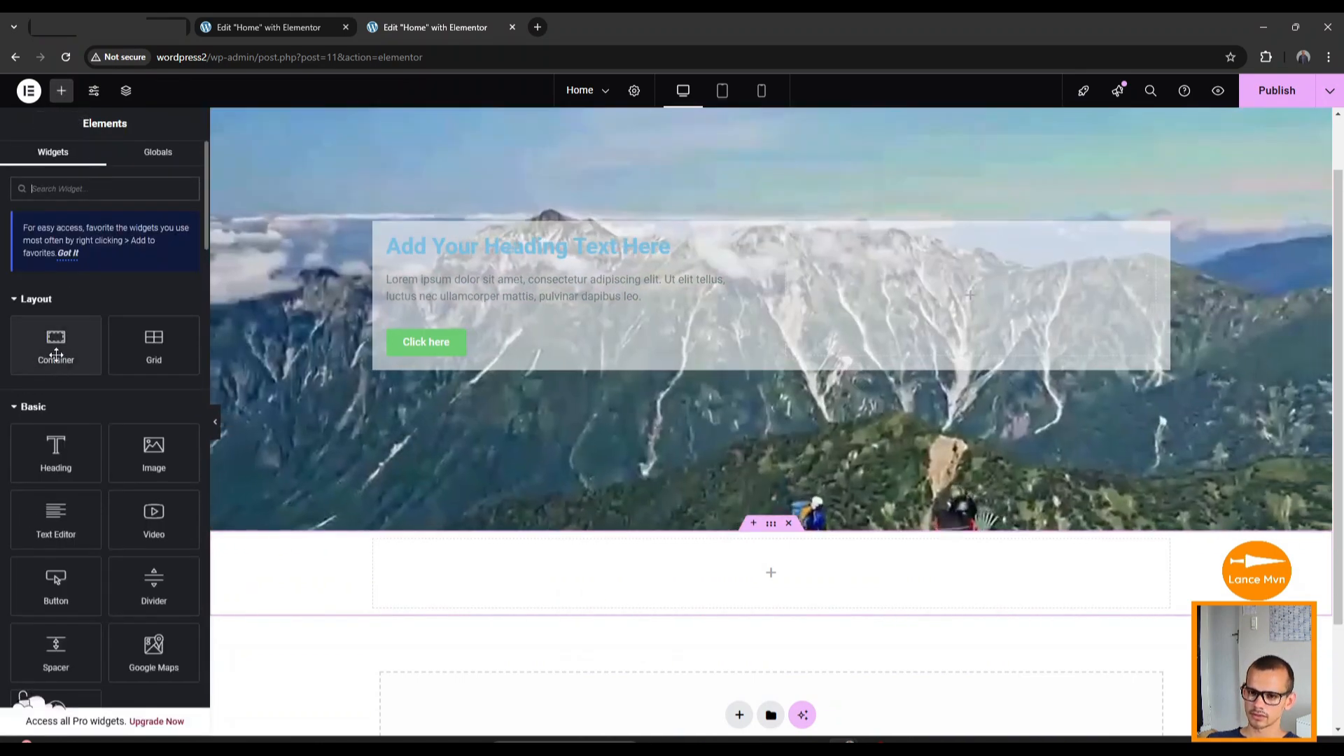
drag(53, 353, 807, 591)
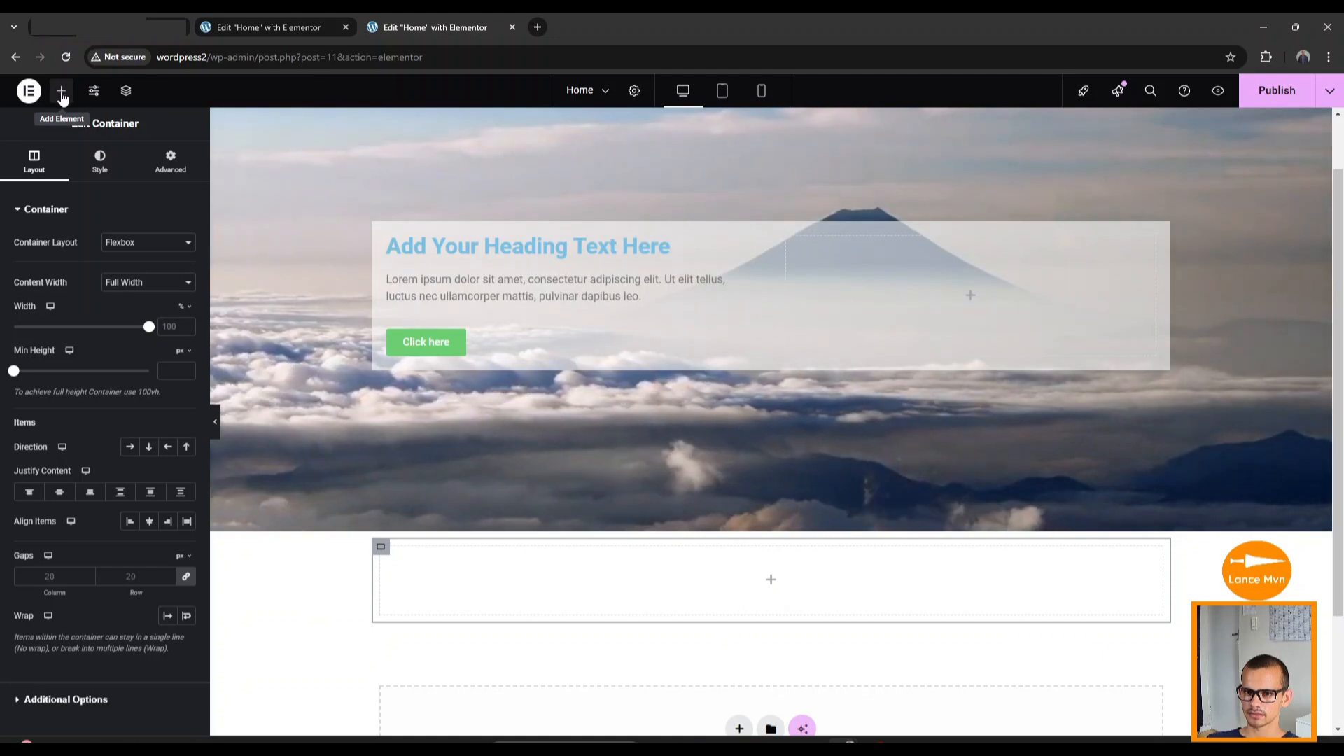
Place a Counter widget (100, Cool Number) into the new section.
click(62, 92)
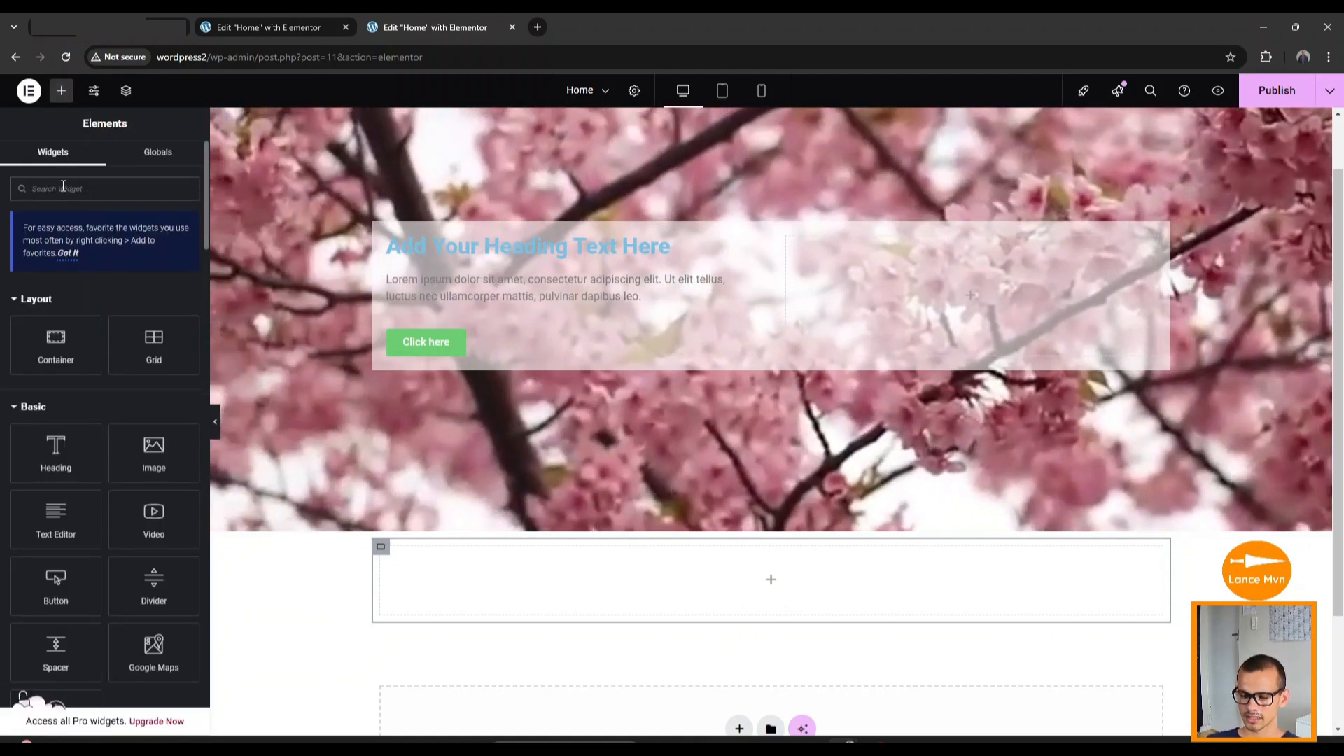
click(63, 186)
text(coun)
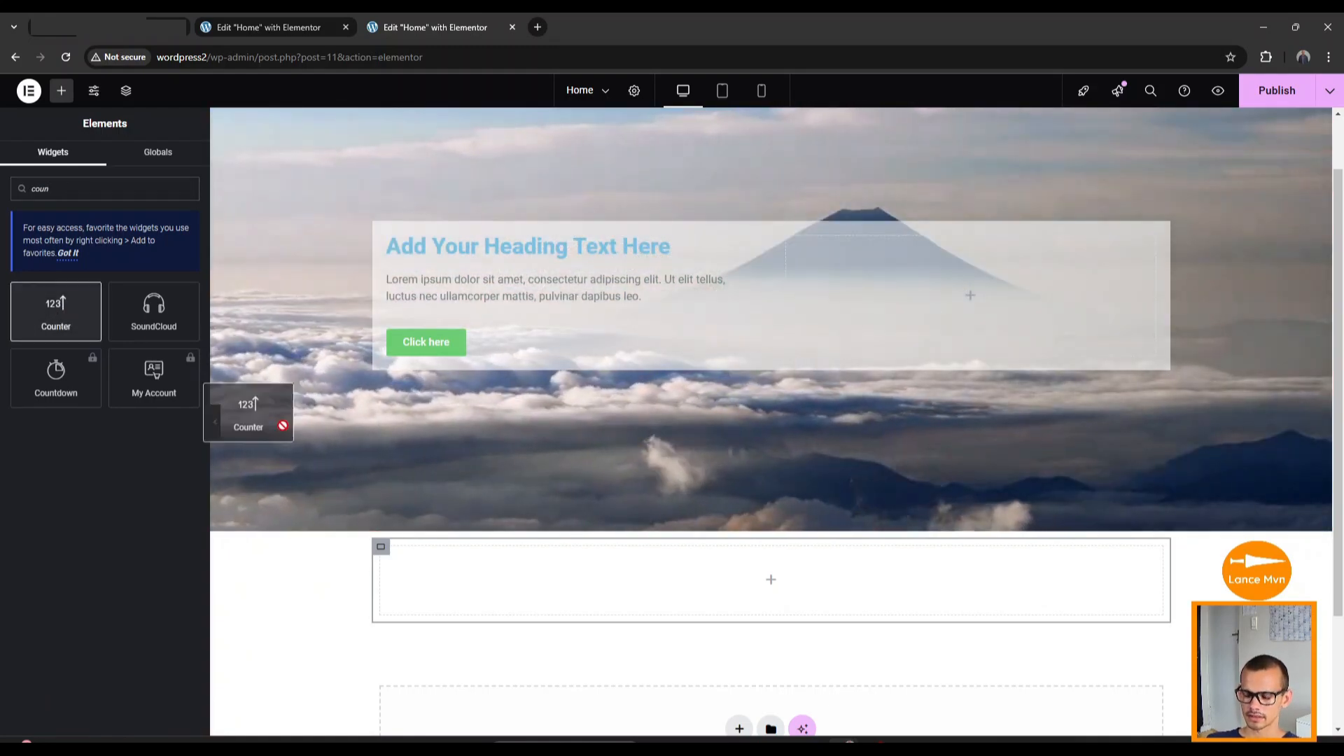
drag(238, 392, 767, 574)
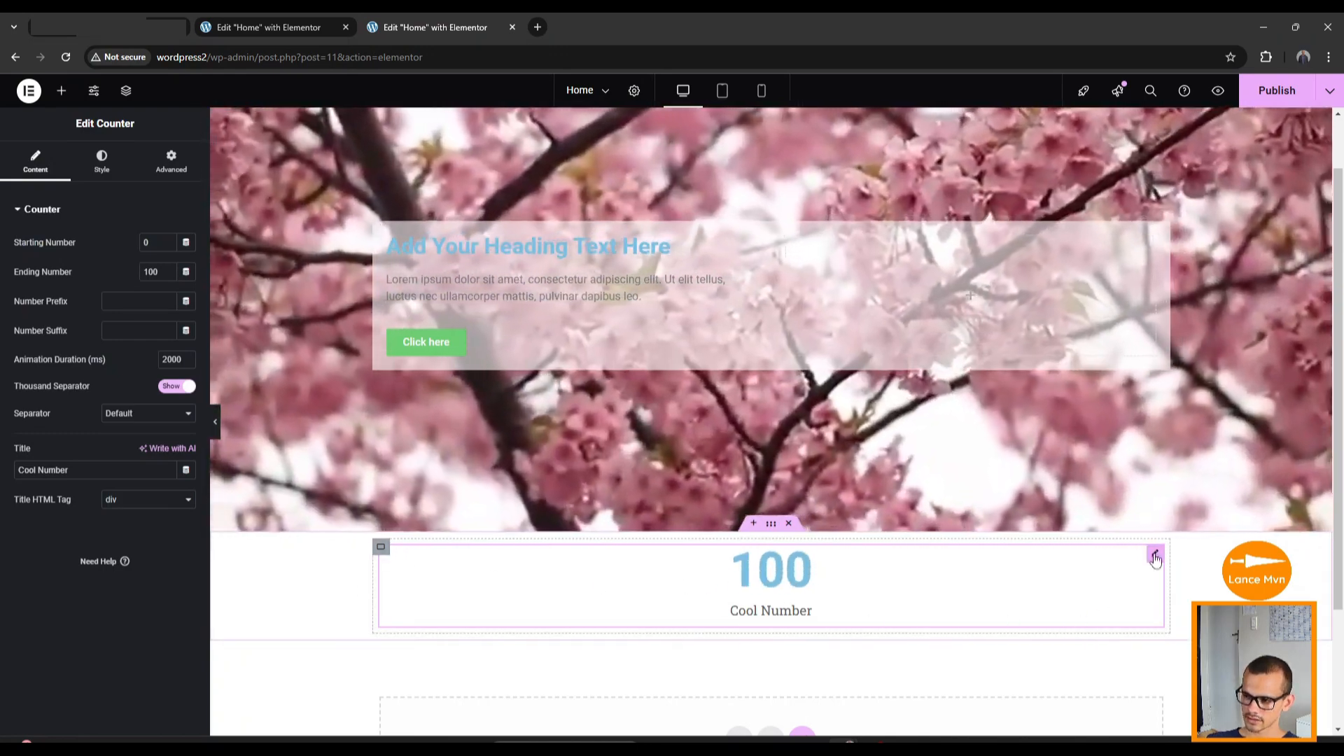
Duplicate the counter twice so three identical counters stack in the container.
right_click(1155, 558)
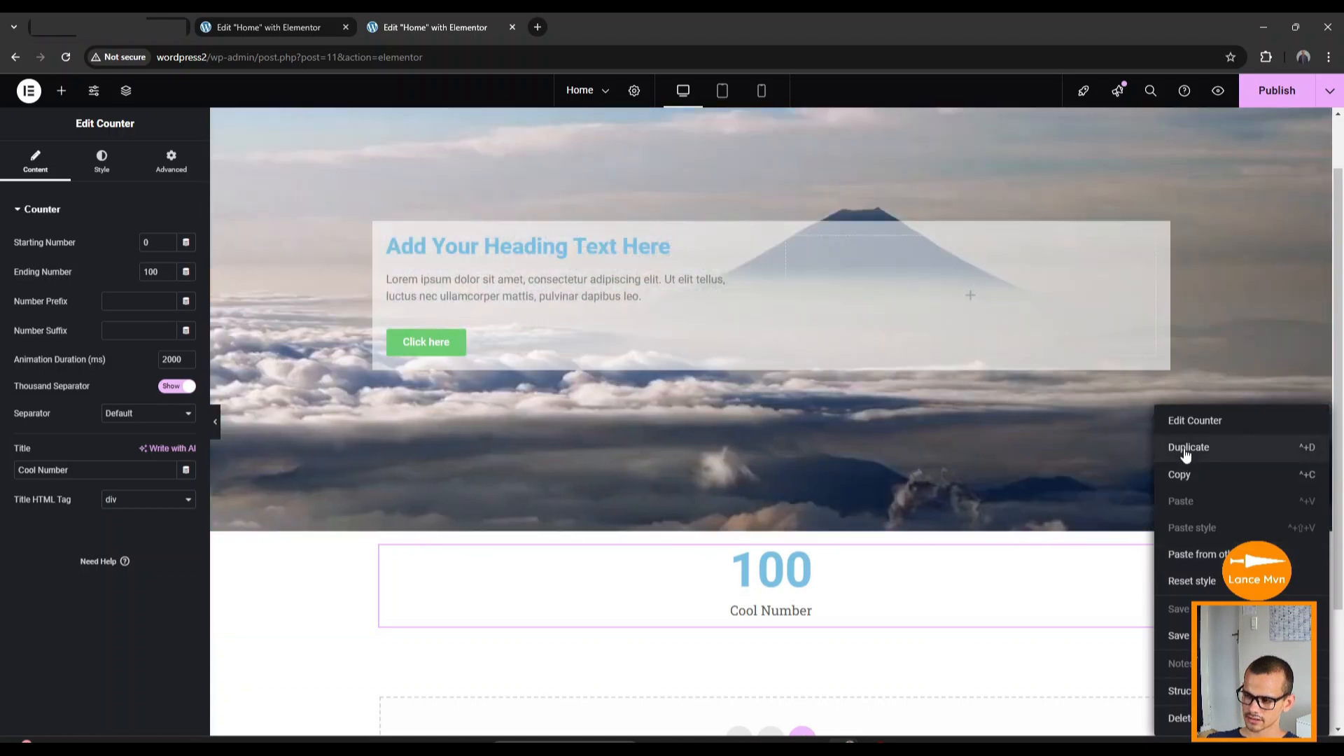
click(1186, 451)
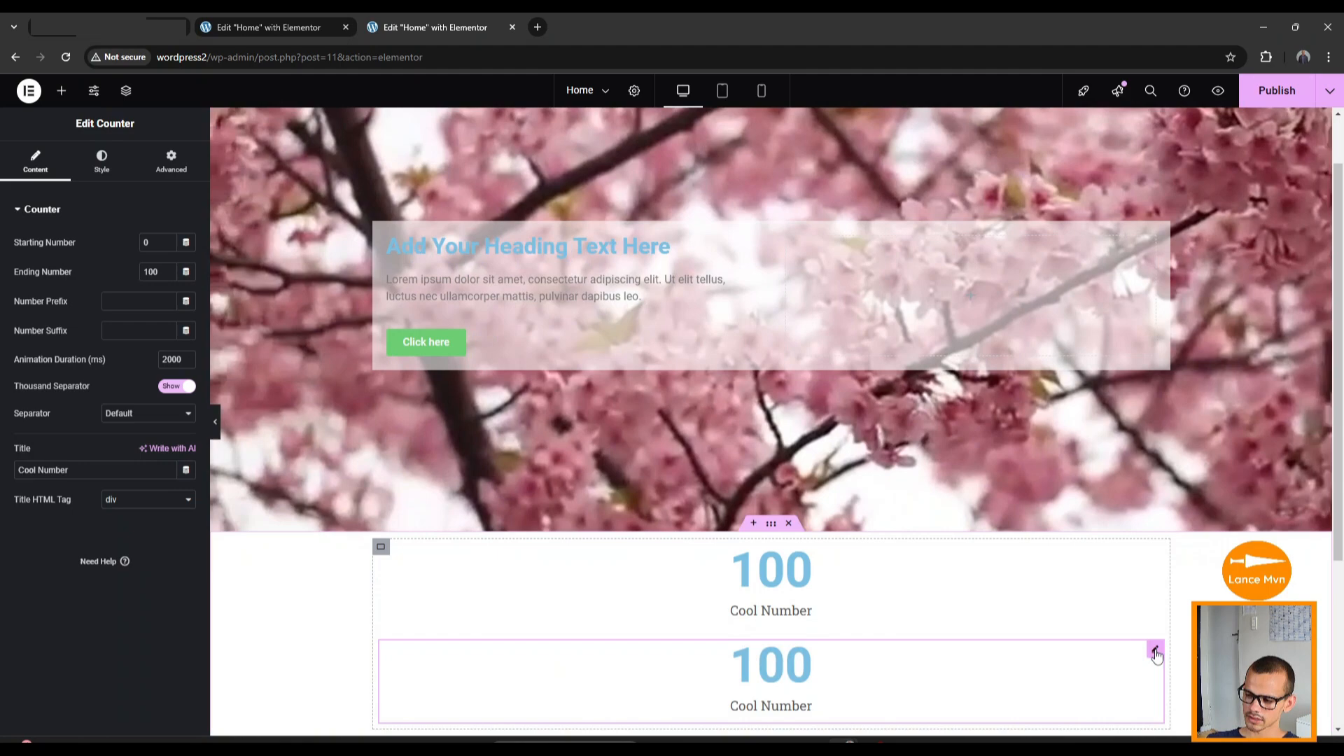
right_click(1154, 650)
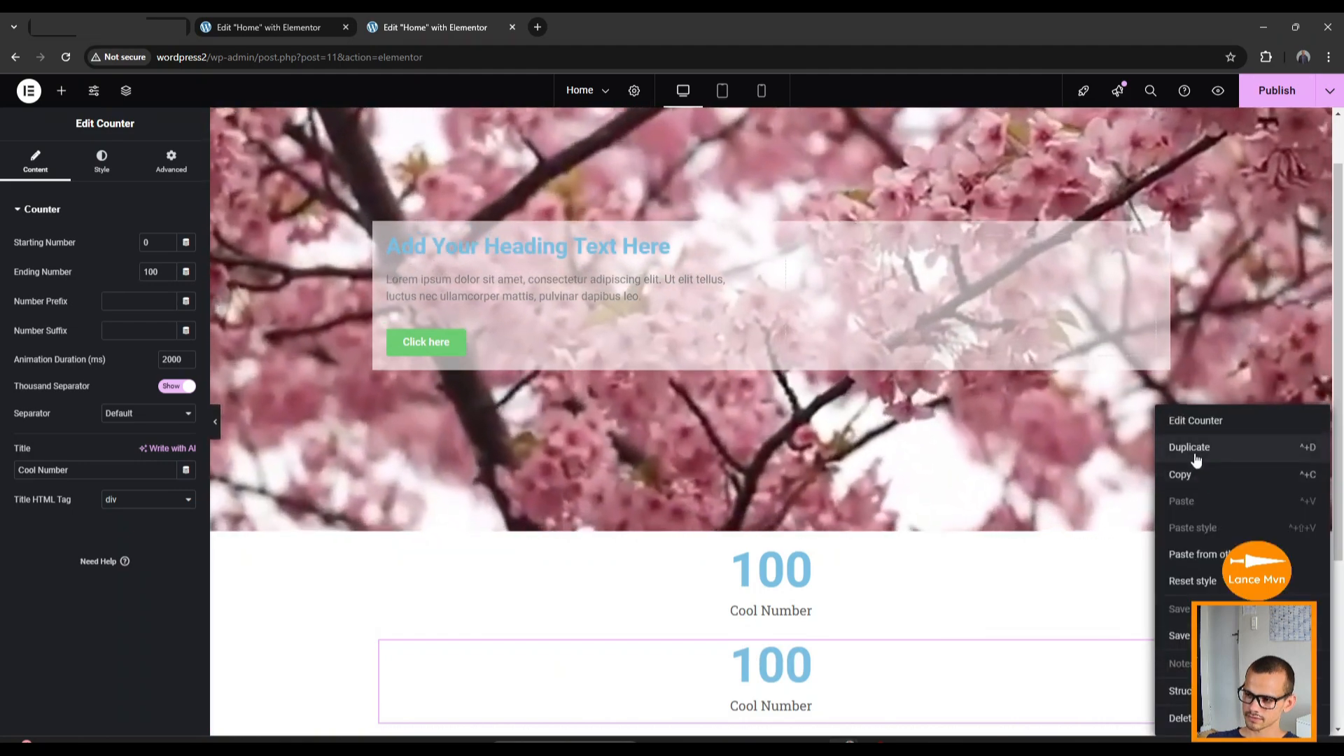
click(1189, 448)
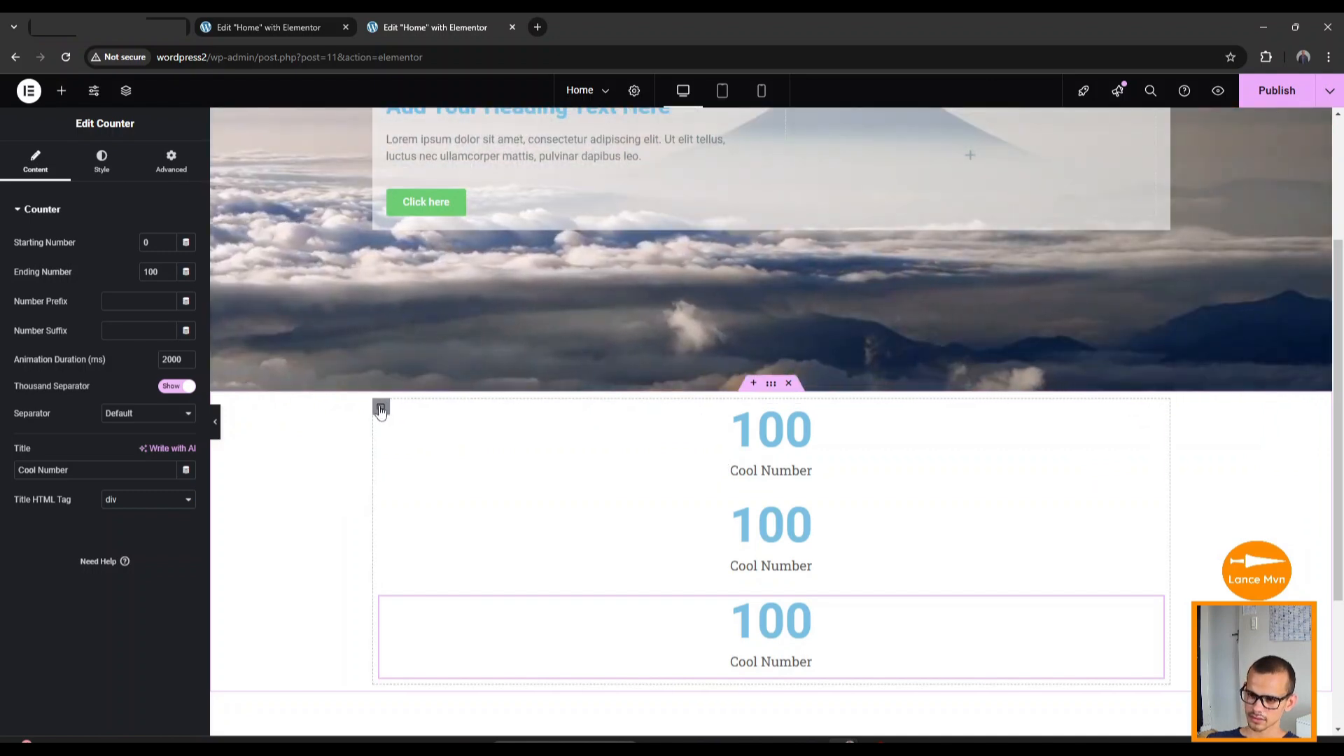
click(381, 409)
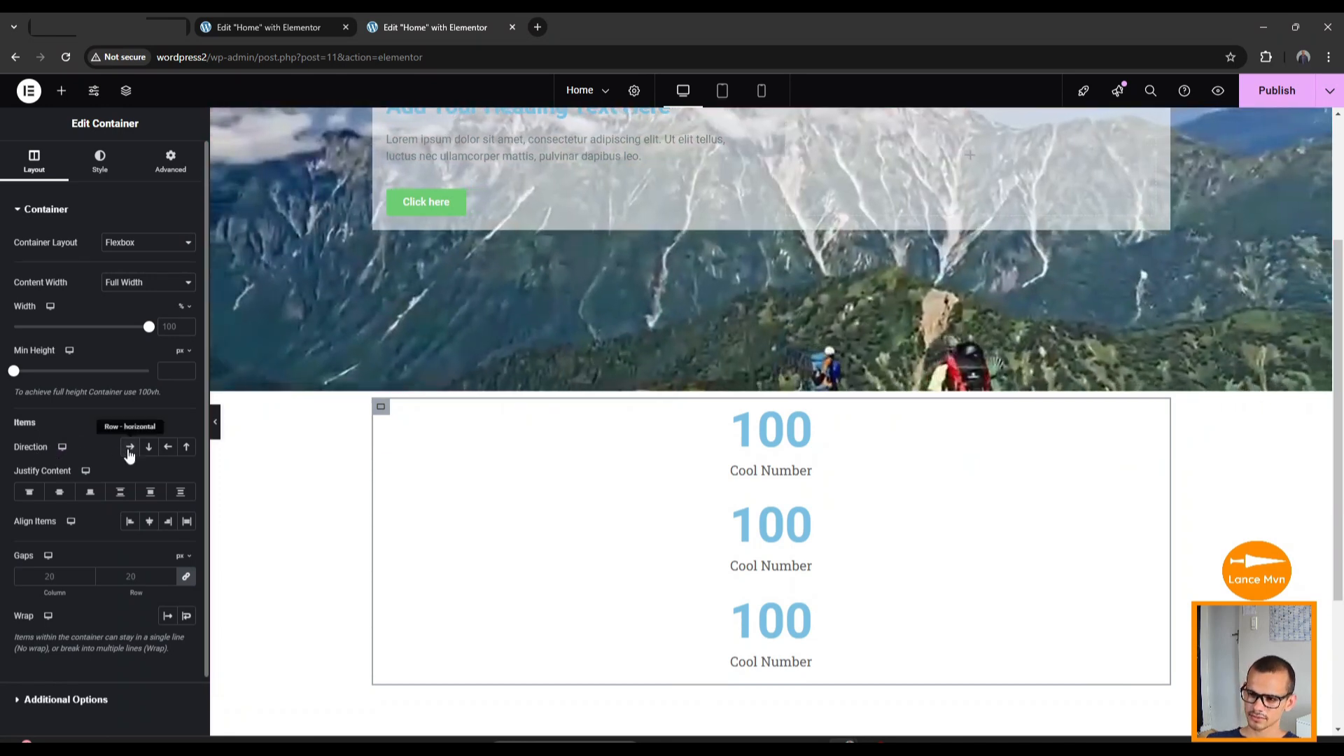
Set the counters' container Direction to Row and Justify Content to Space Around.
click(129, 448)
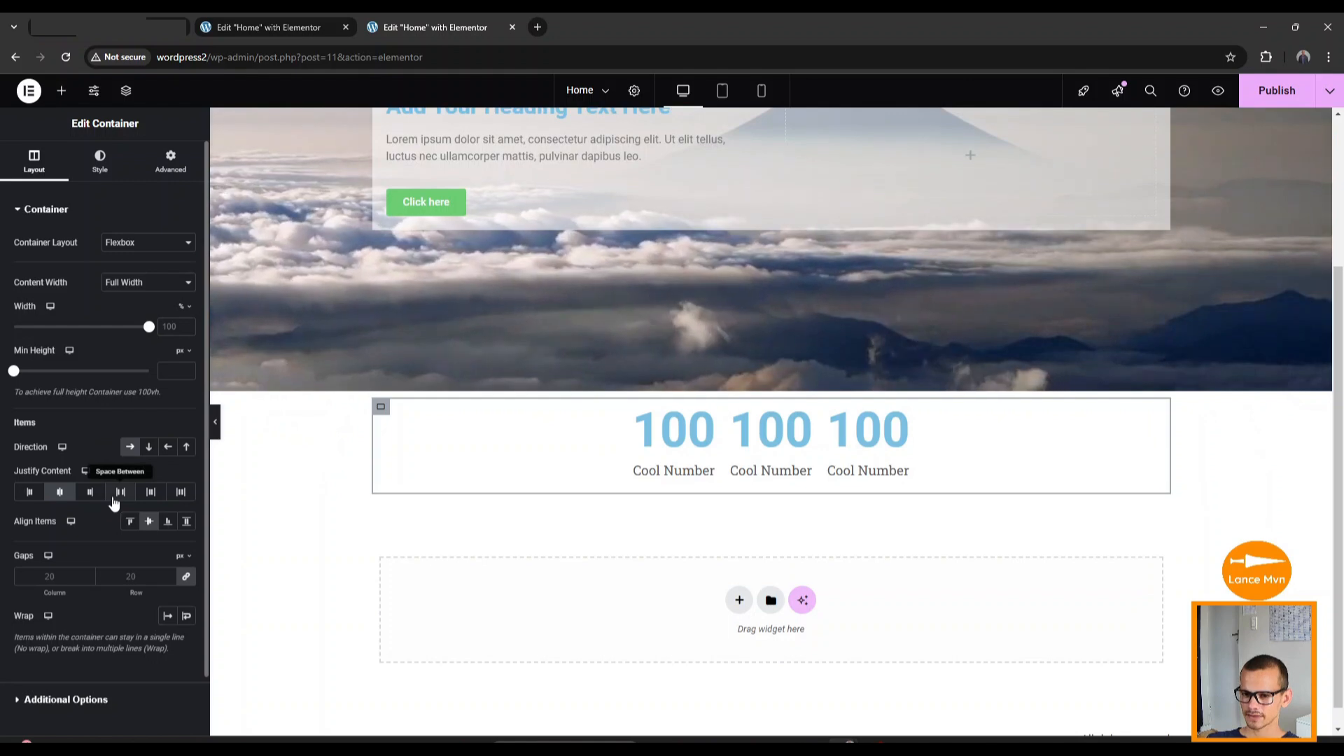
click(120, 494)
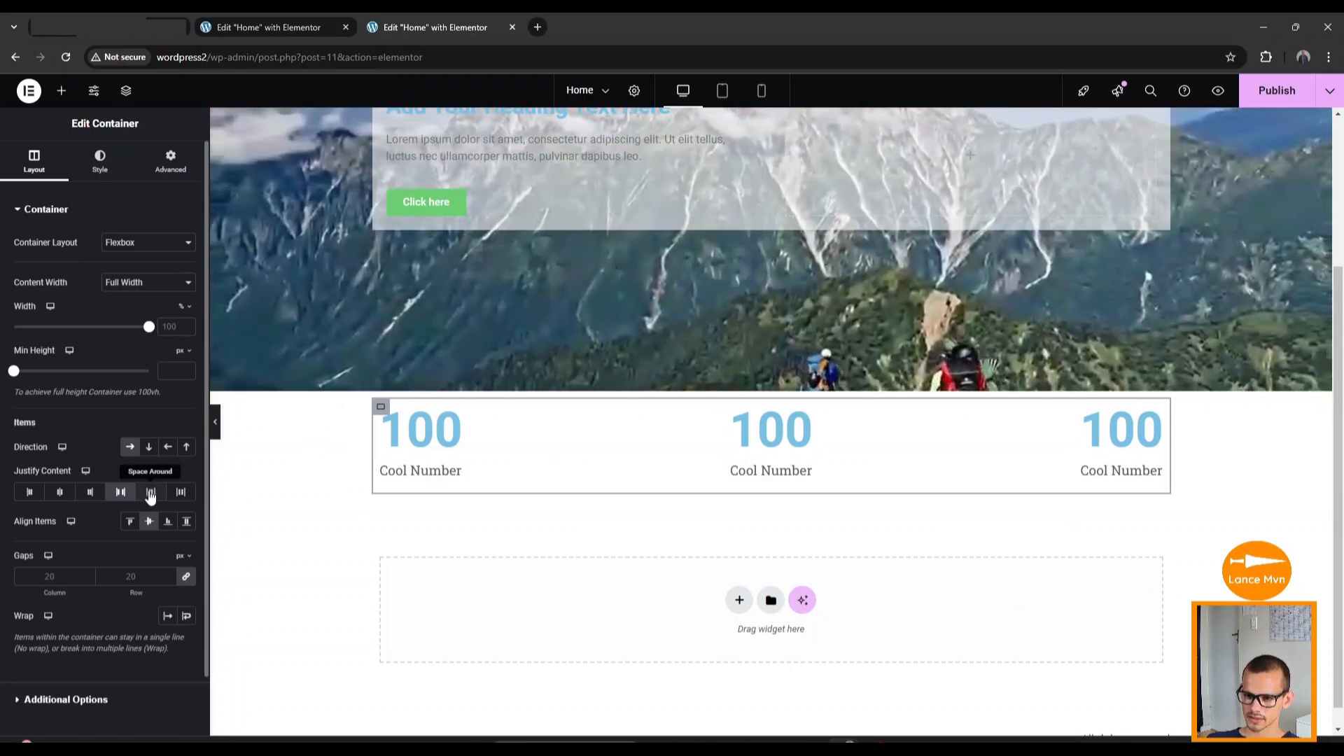
click(151, 494)
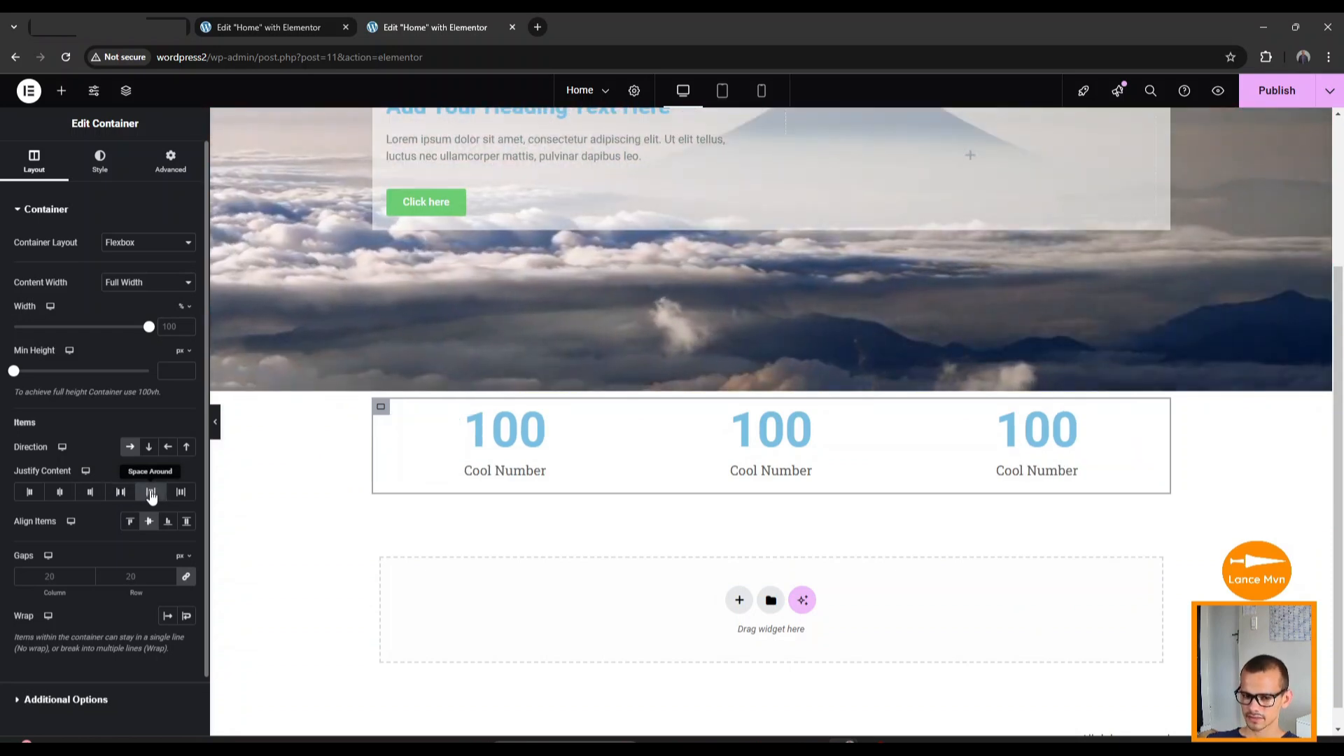
scroll(428, 482, down, 1)
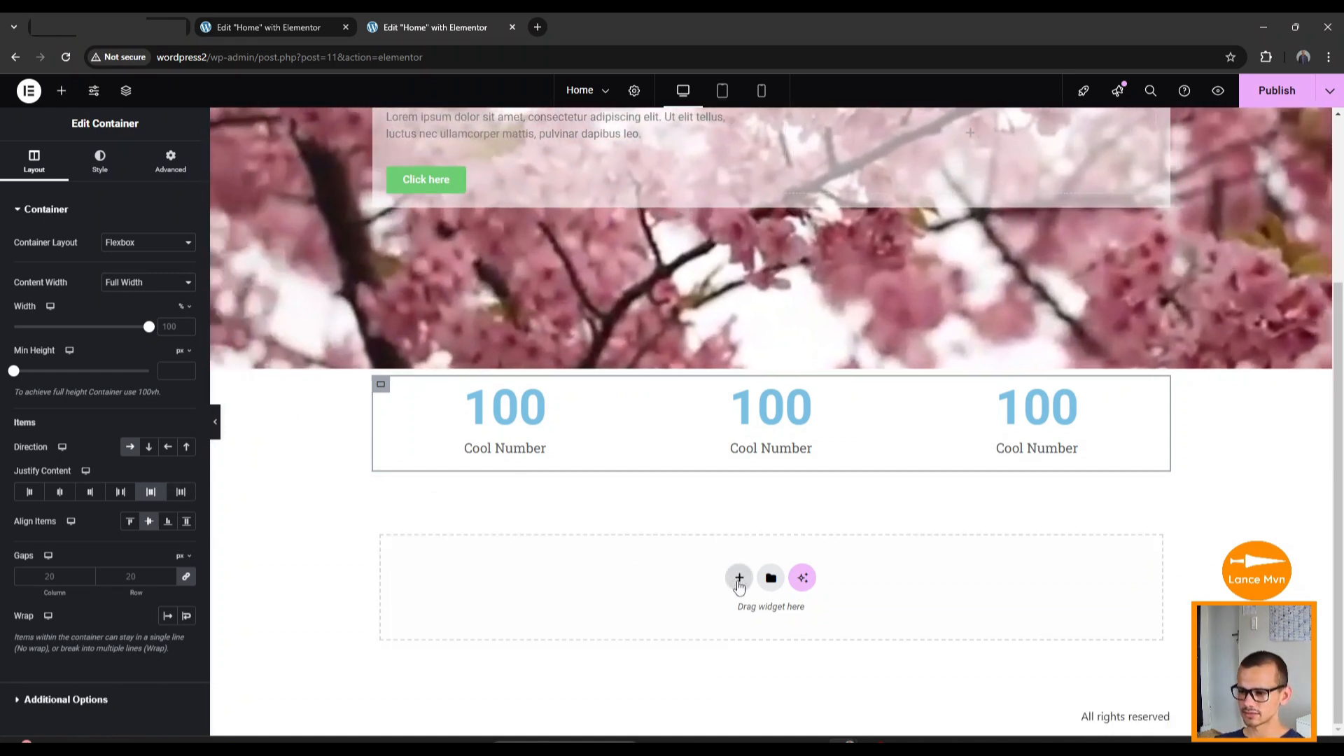
Add another flexbox section below the counters and nest two containers inside it.
click(739, 578)
click(725, 622)
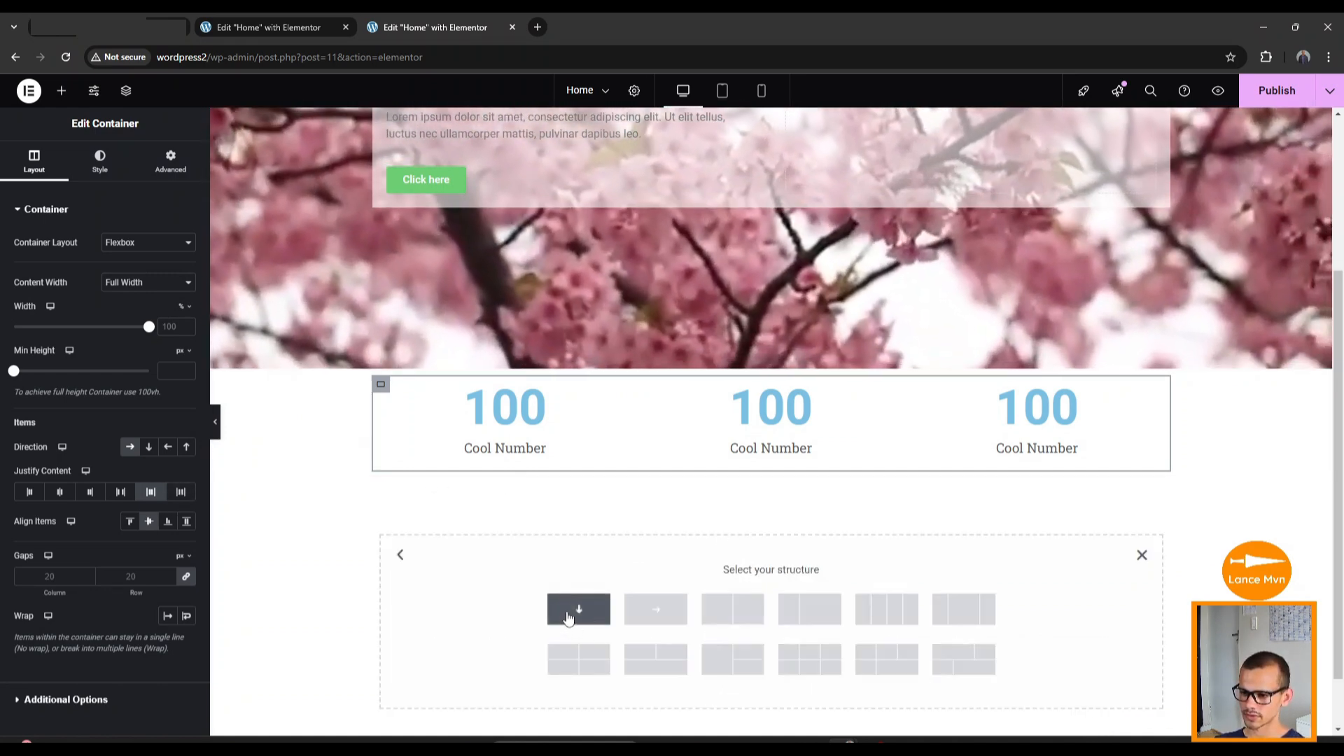
click(578, 609)
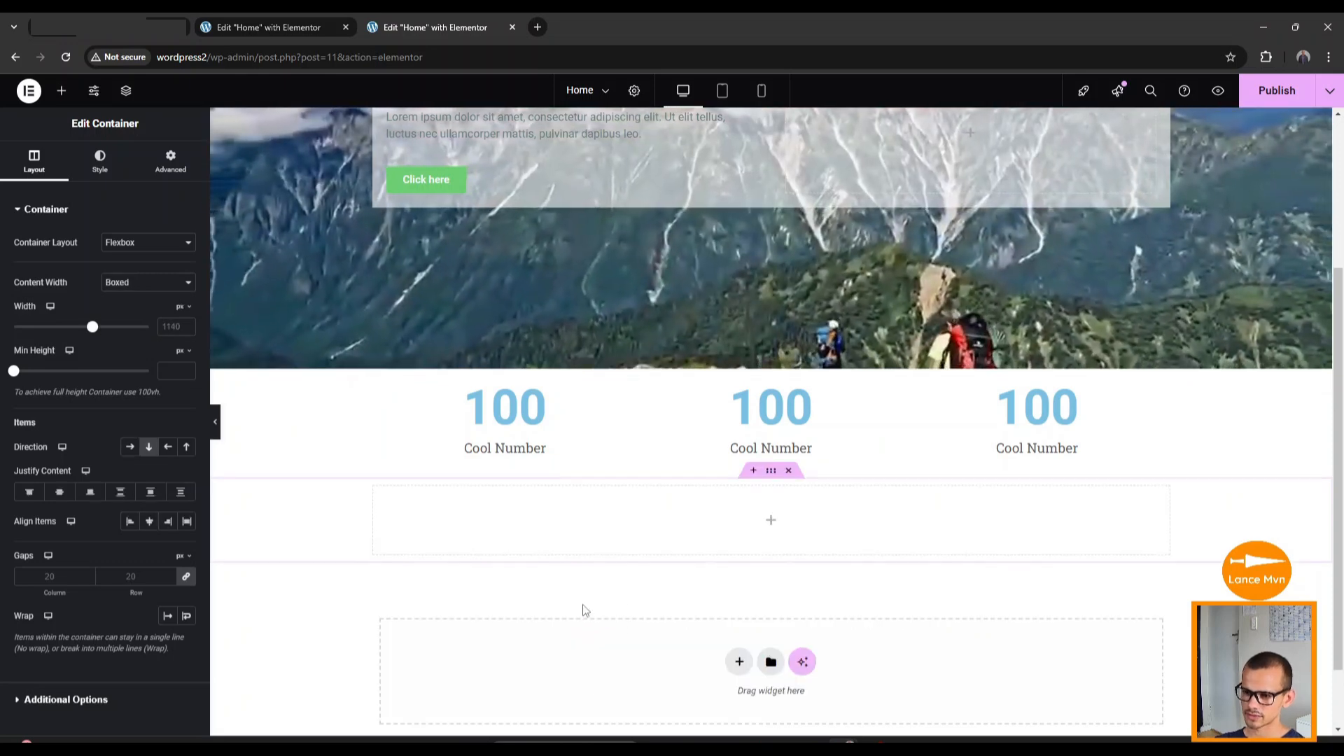
scroll(689, 585, down, 1)
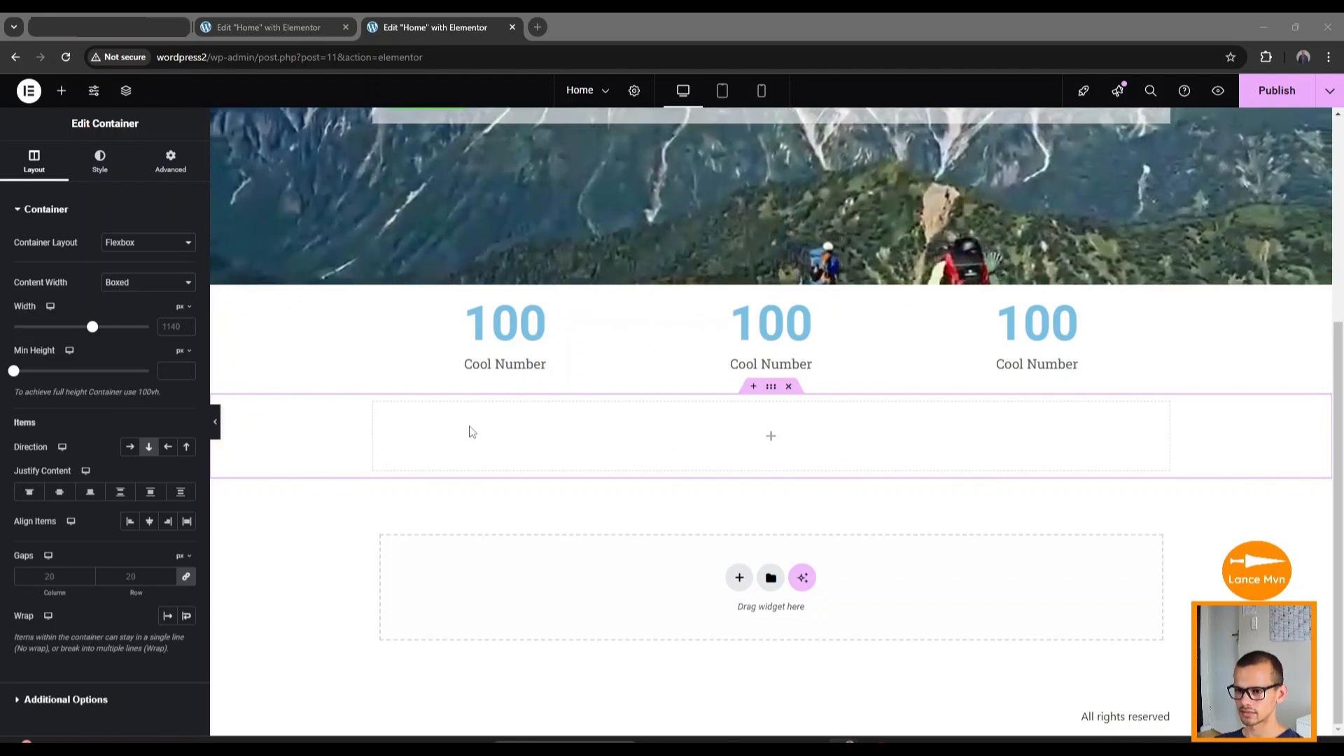
click(62, 90)
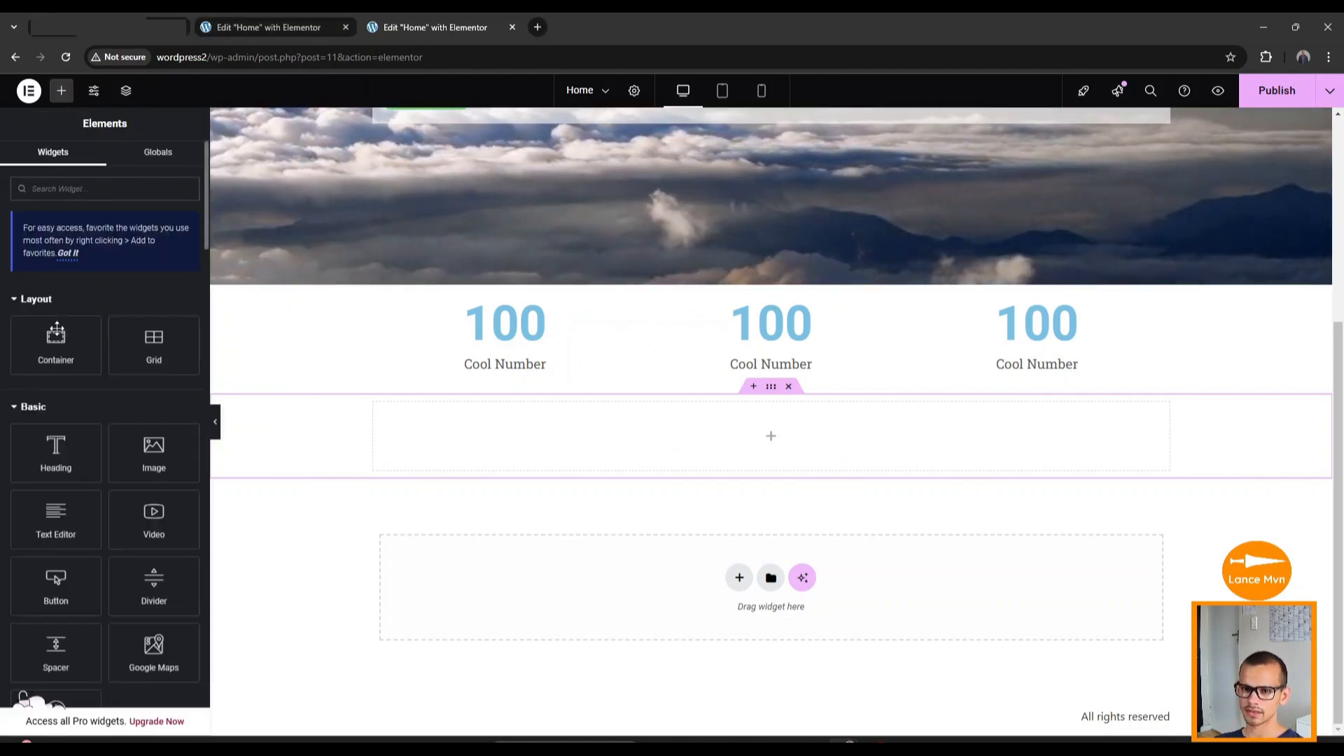
drag(54, 355, 826, 431)
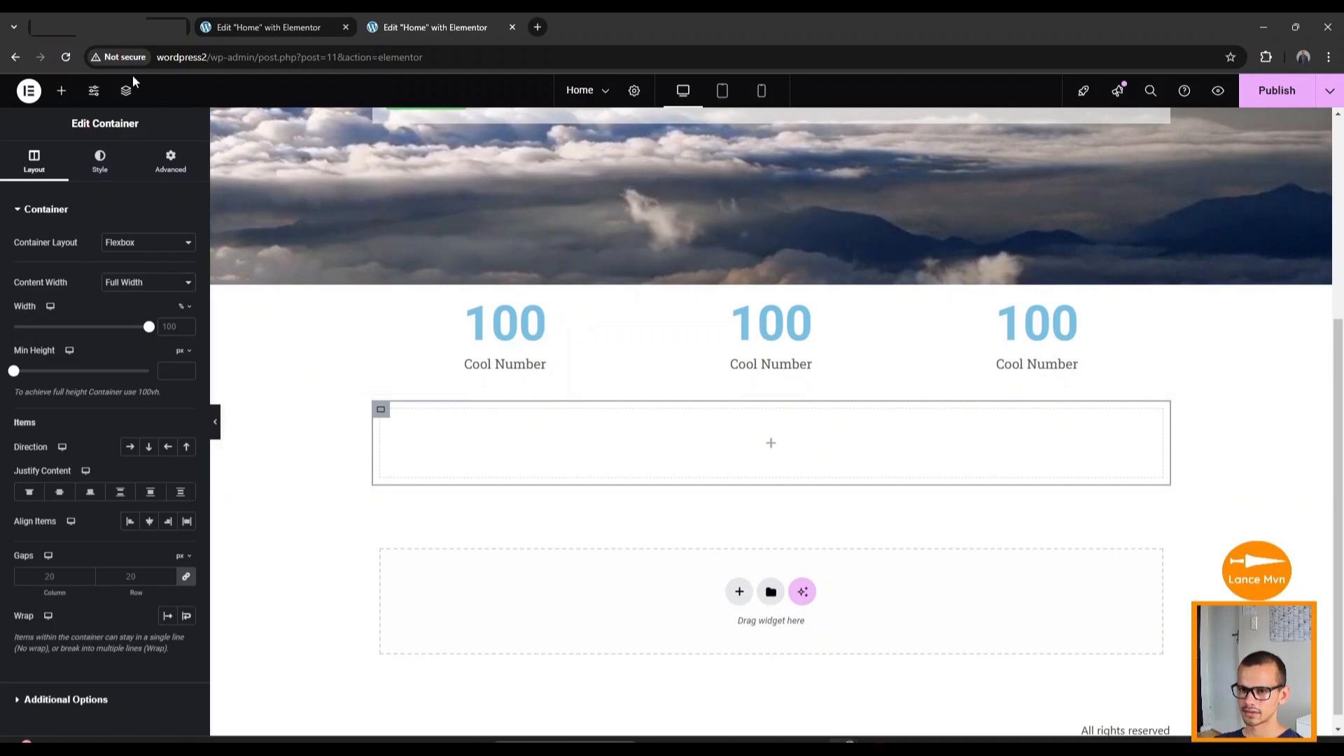
click(59, 98)
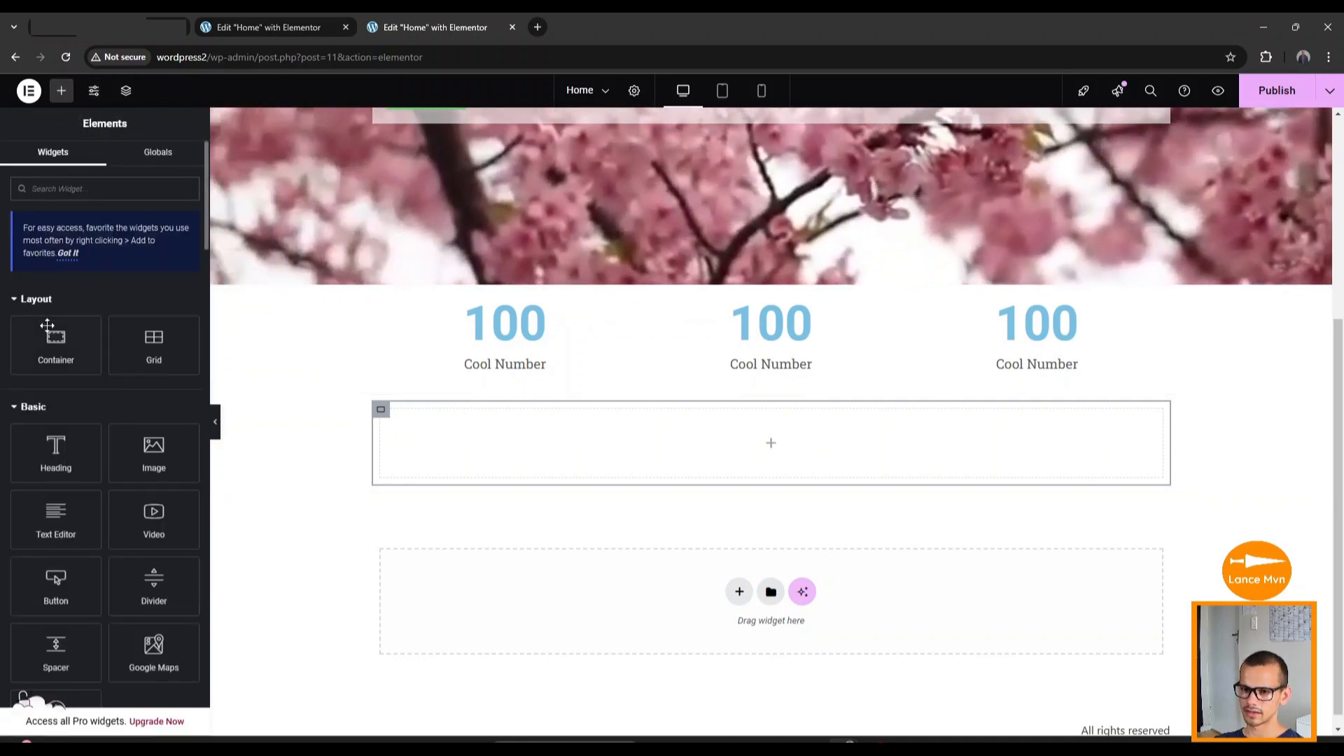
drag(56, 343, 753, 446)
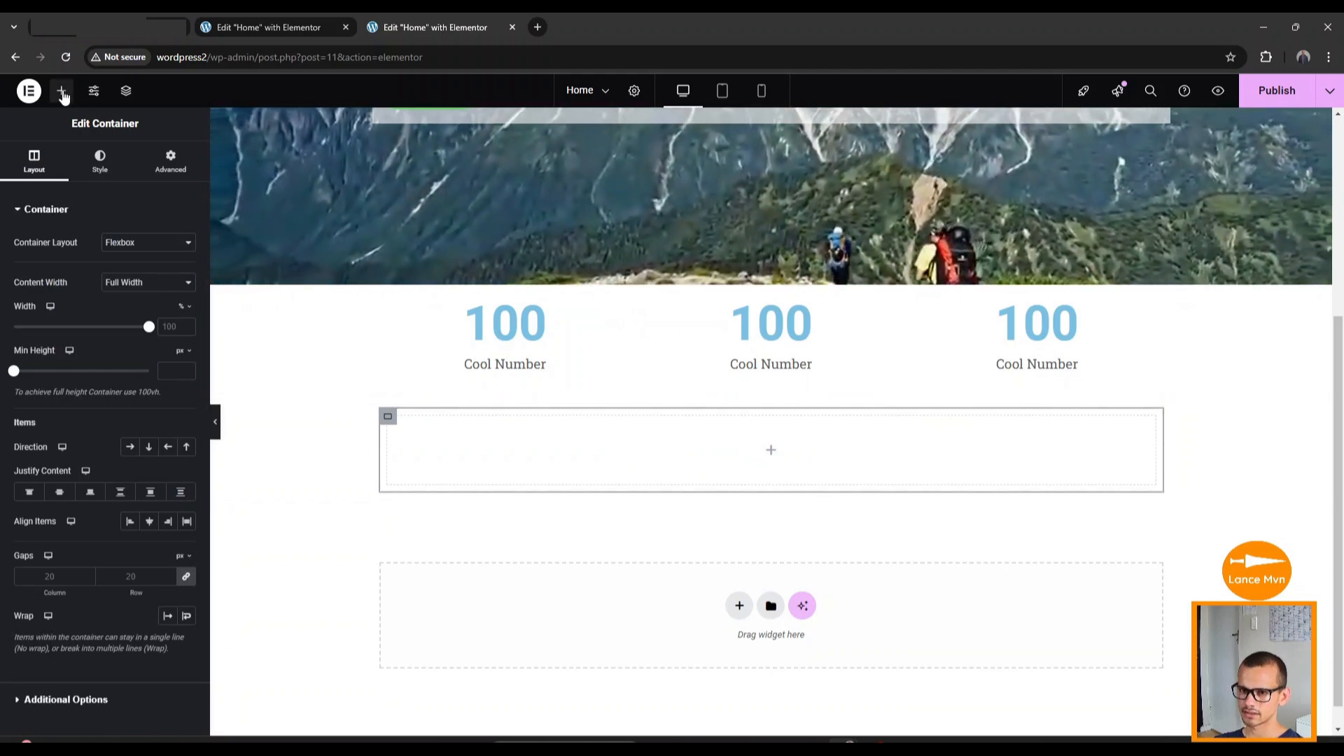
Drop an Image widget placeholder into the new section.
click(61, 91)
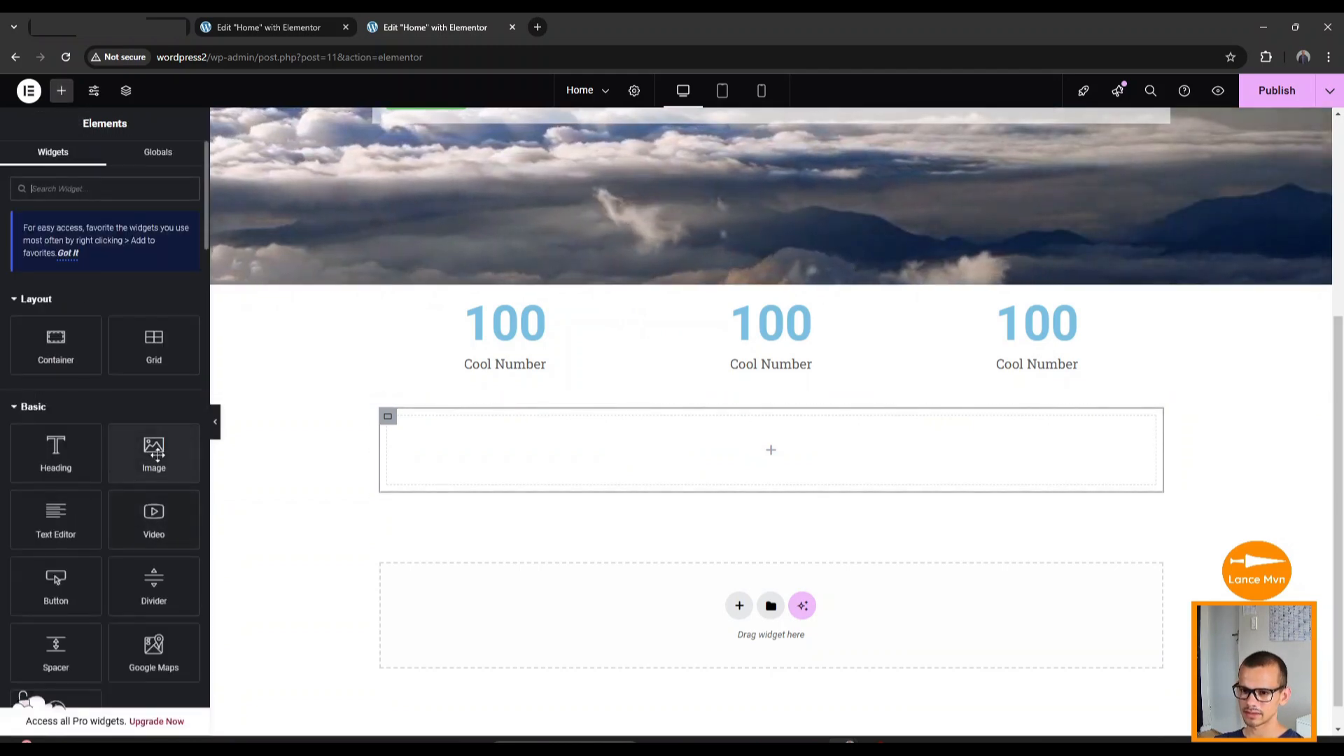
drag(156, 452, 657, 498)
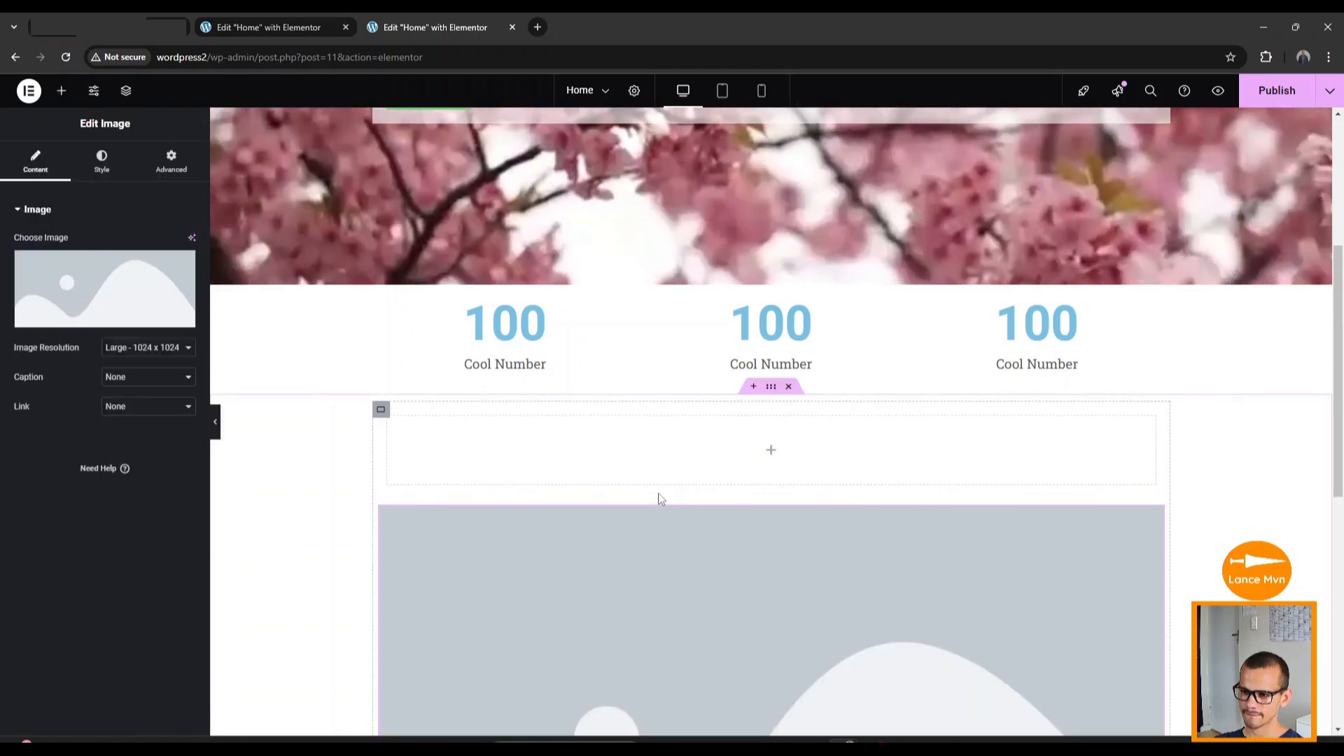
scroll(388, 452, down, 2)
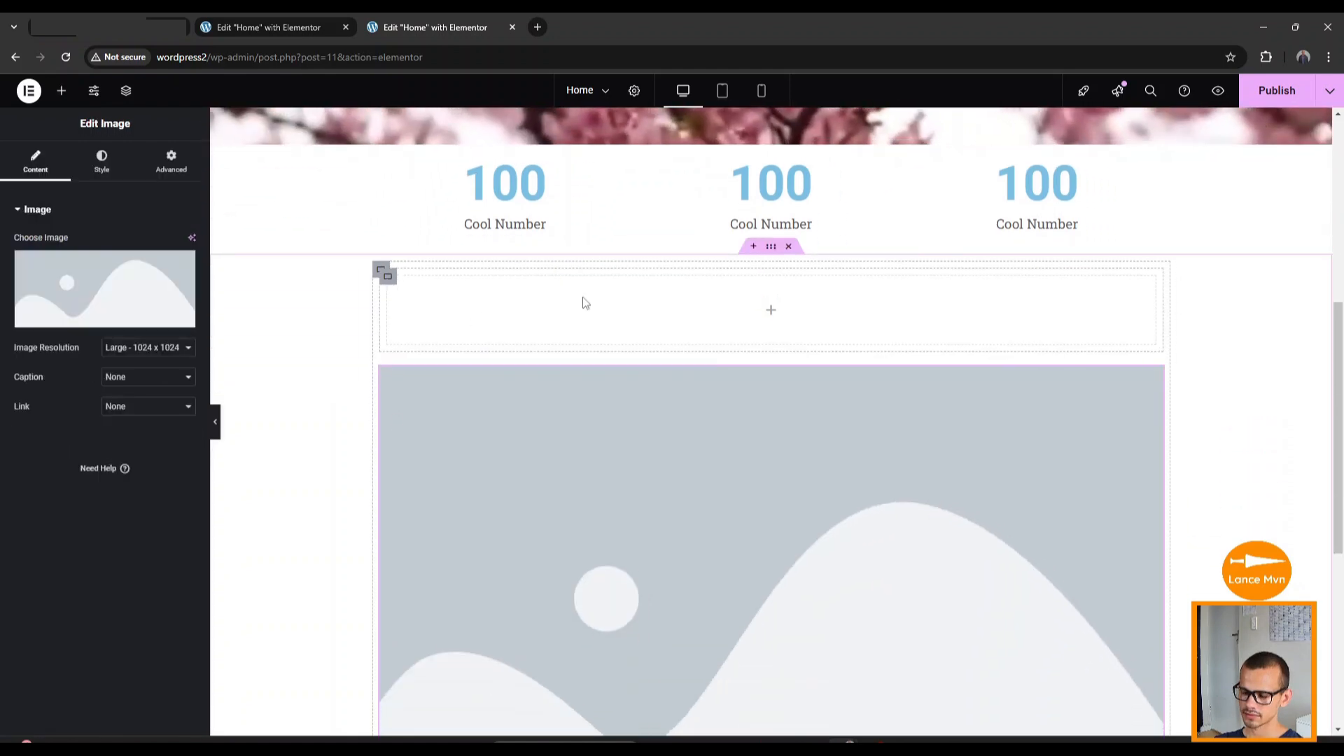
scroll(732, 482, down, 2)
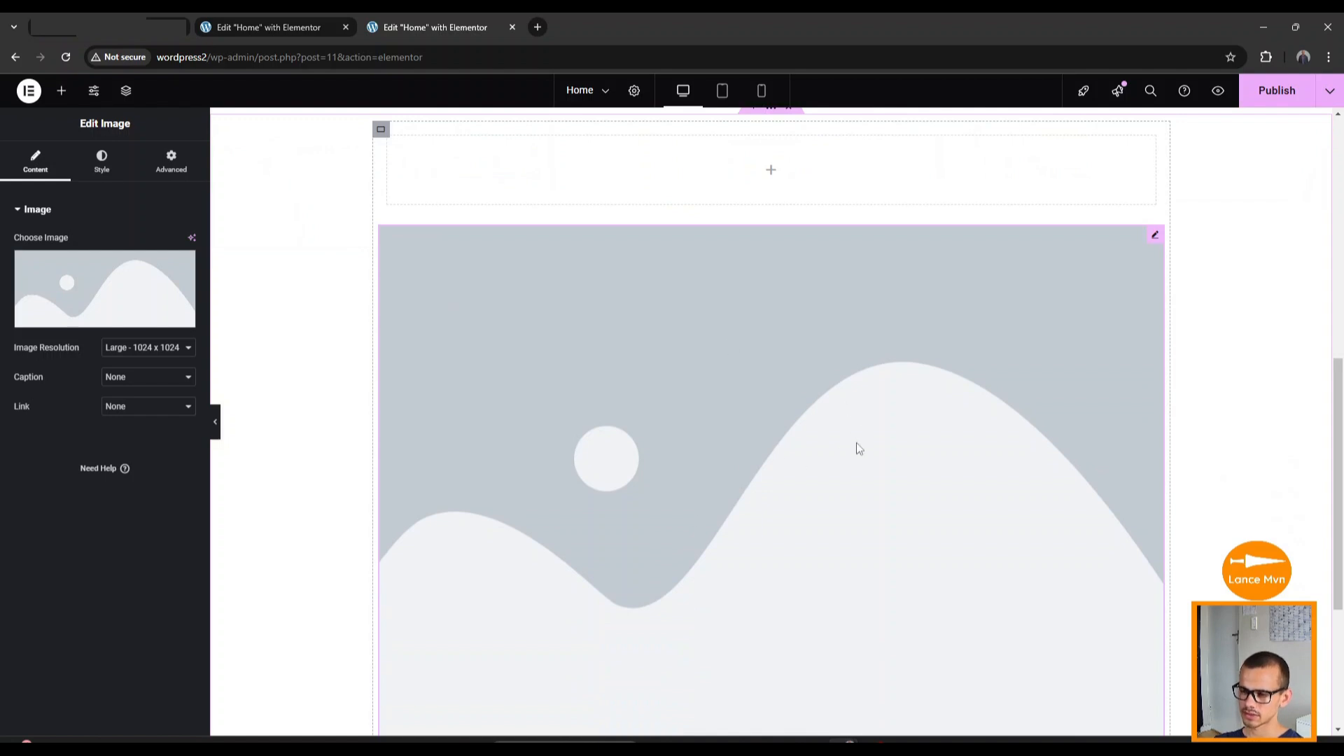
scroll(854, 445, up, 2)
Set the surrounding container's Direction to Row so its contents sit side by side.
click(381, 270)
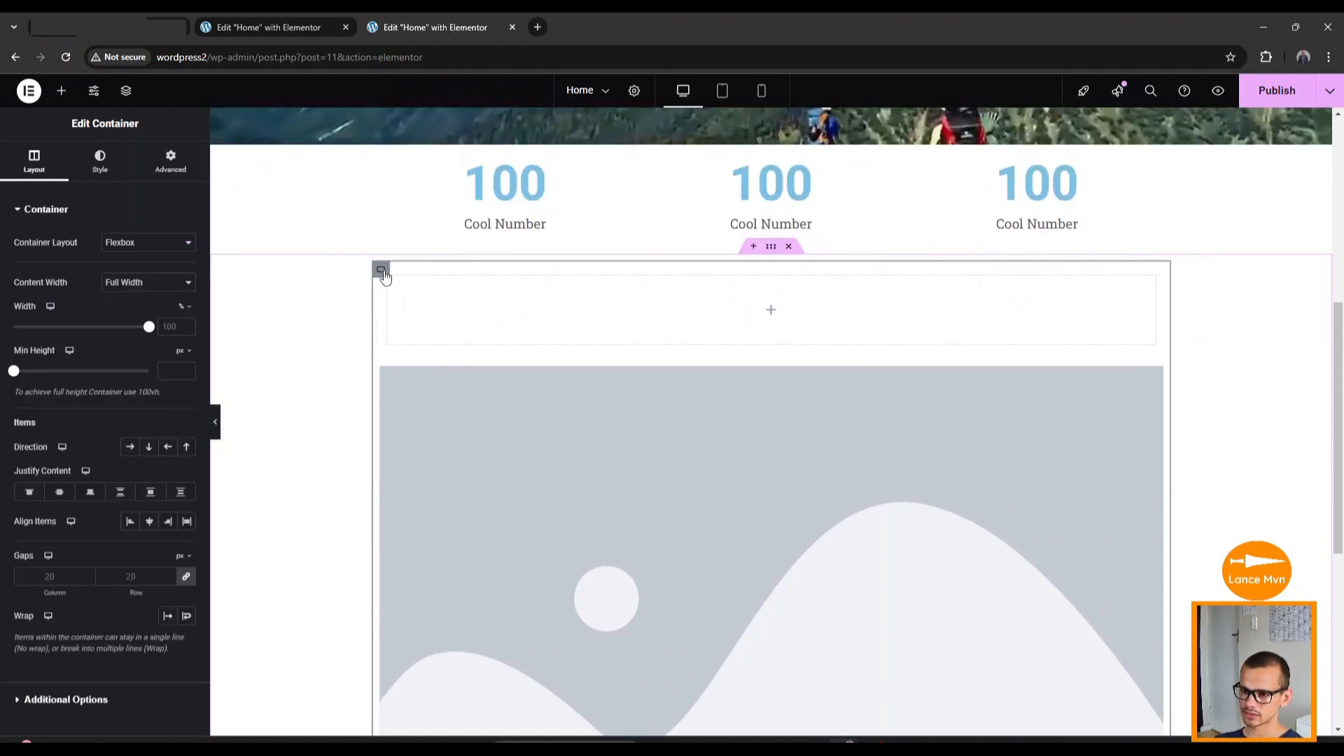
scroll(321, 383, down, 5)
scroll(328, 383, up, 8)
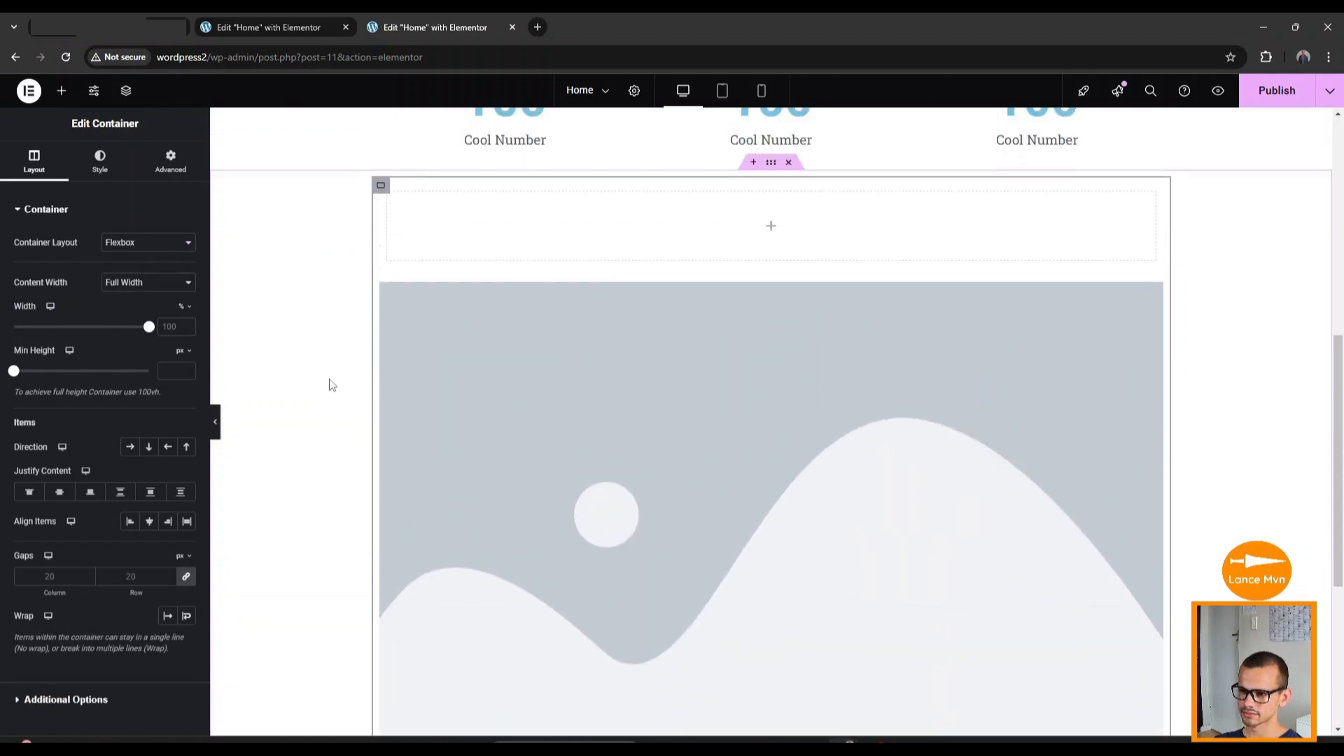
scroll(332, 385, down, 4)
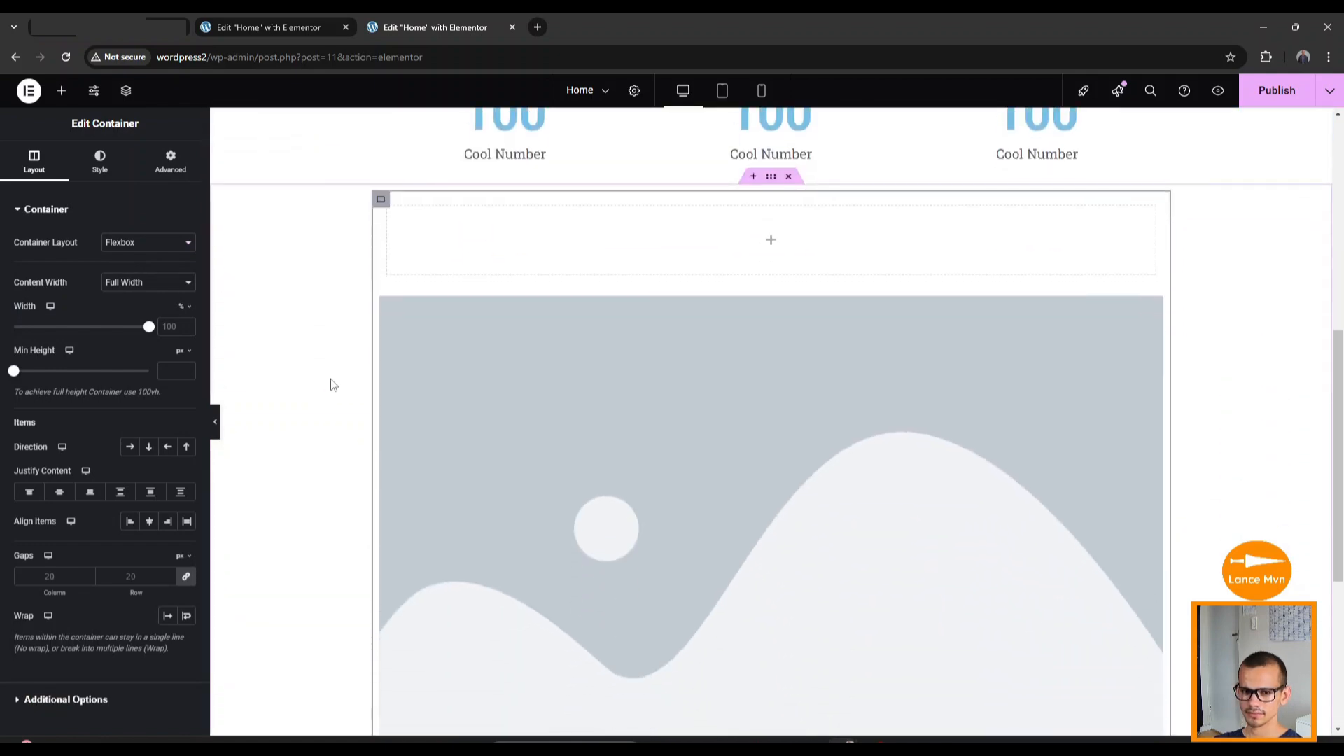
scroll(333, 385, up, 1)
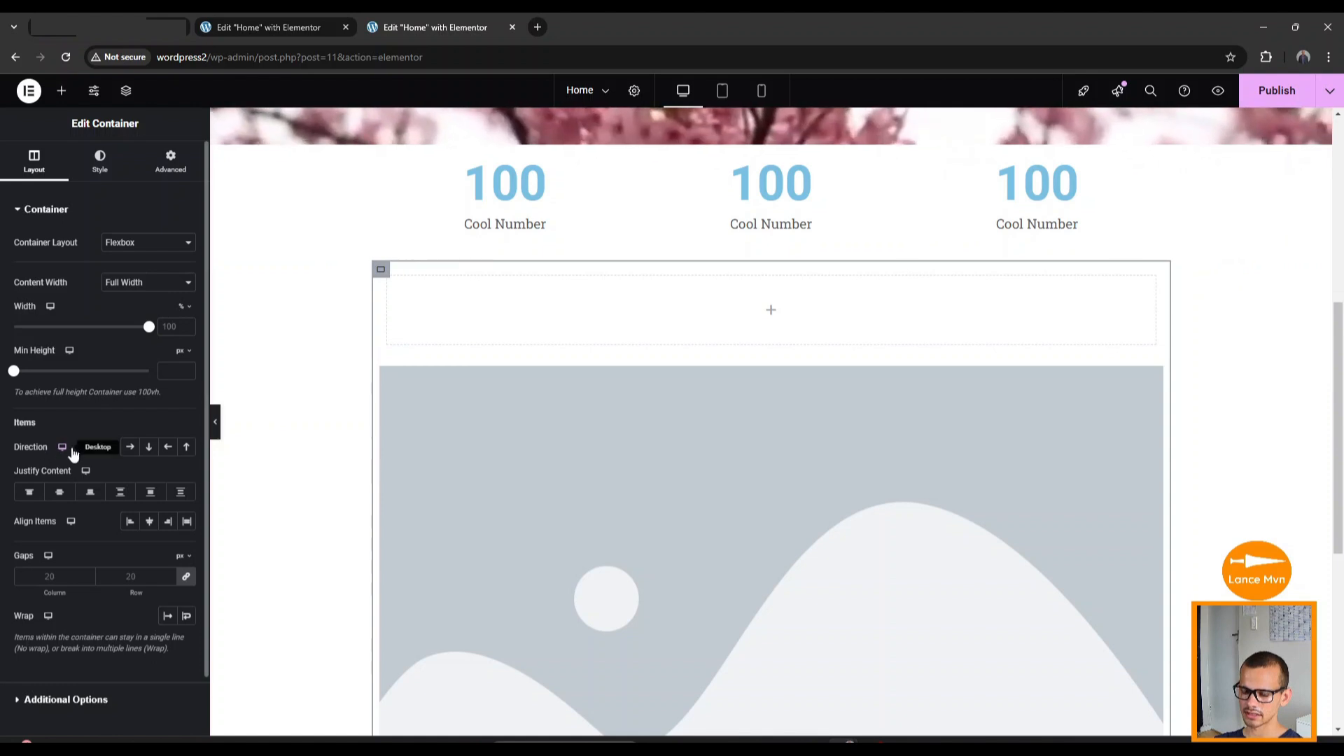
click(130, 450)
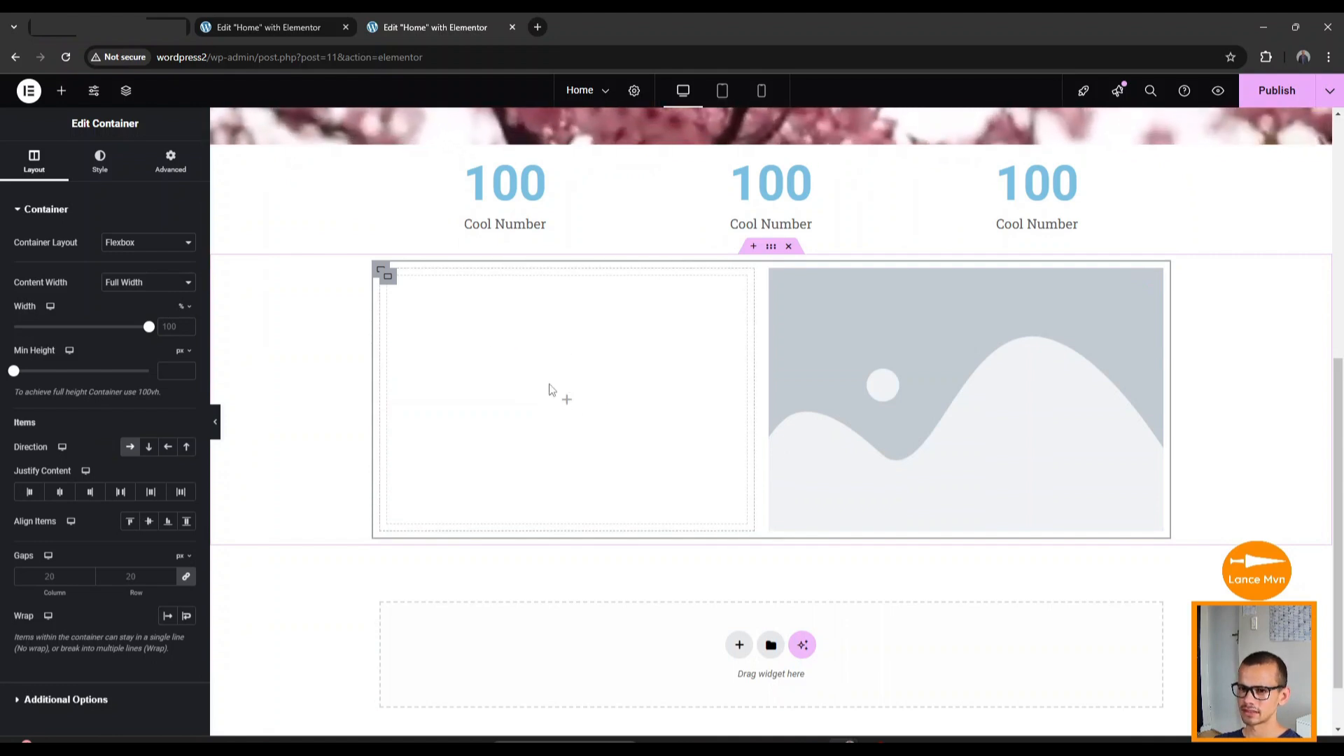
Add a heading, a lorem ipsum text paragraph and a Click here button to the left column beside the image.
click(61, 90)
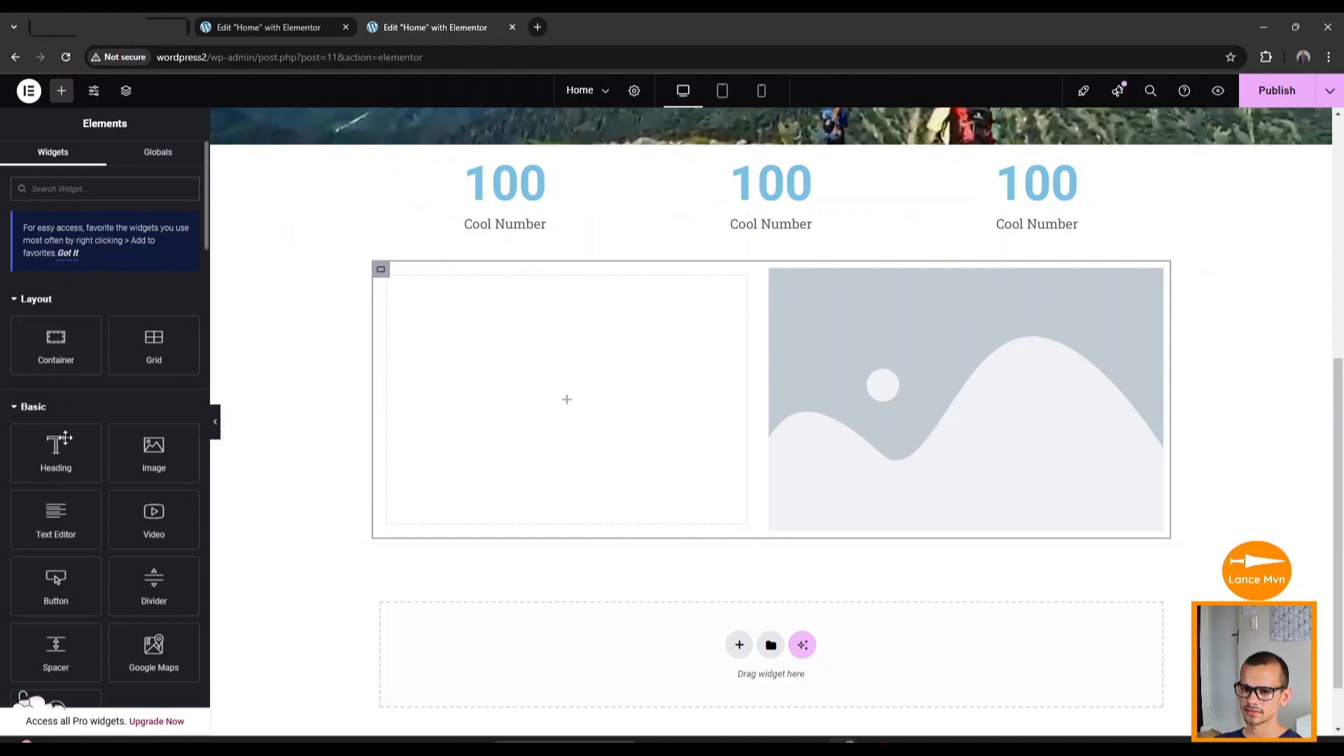
drag(65, 437, 589, 385)
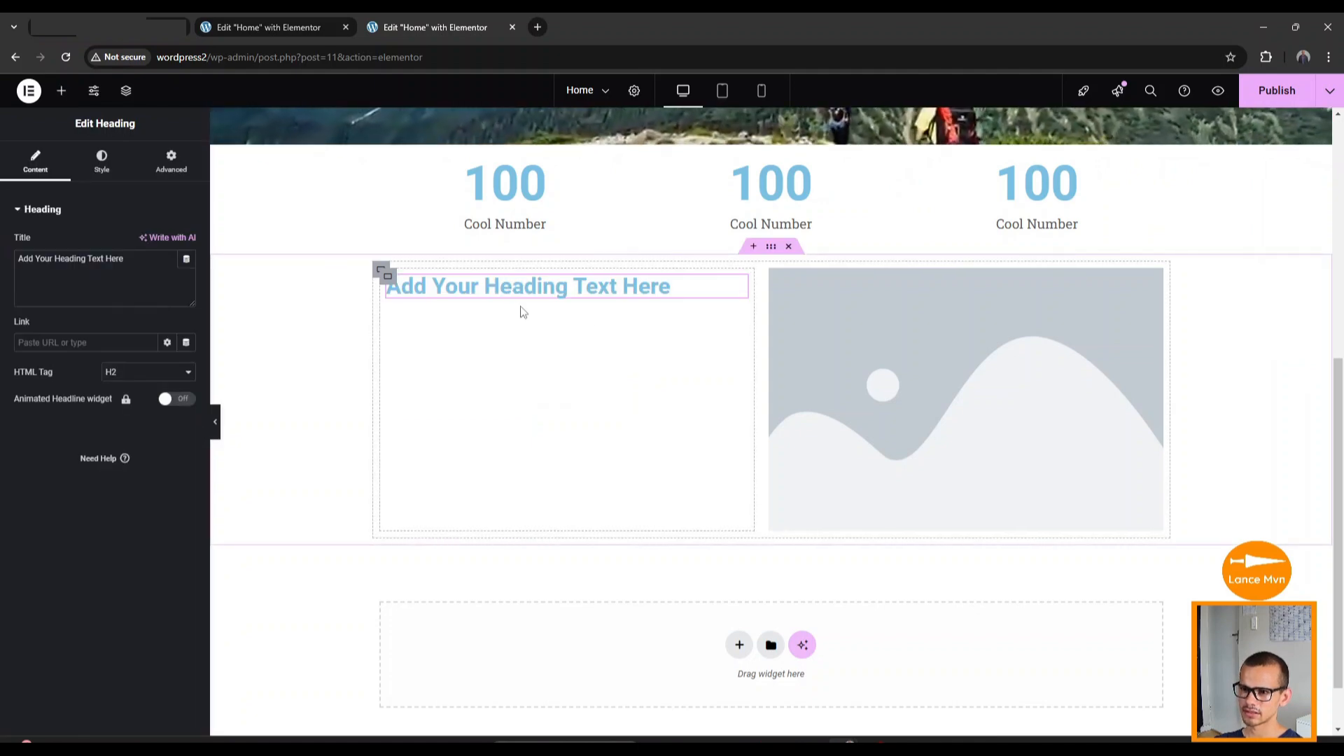
click(61, 92)
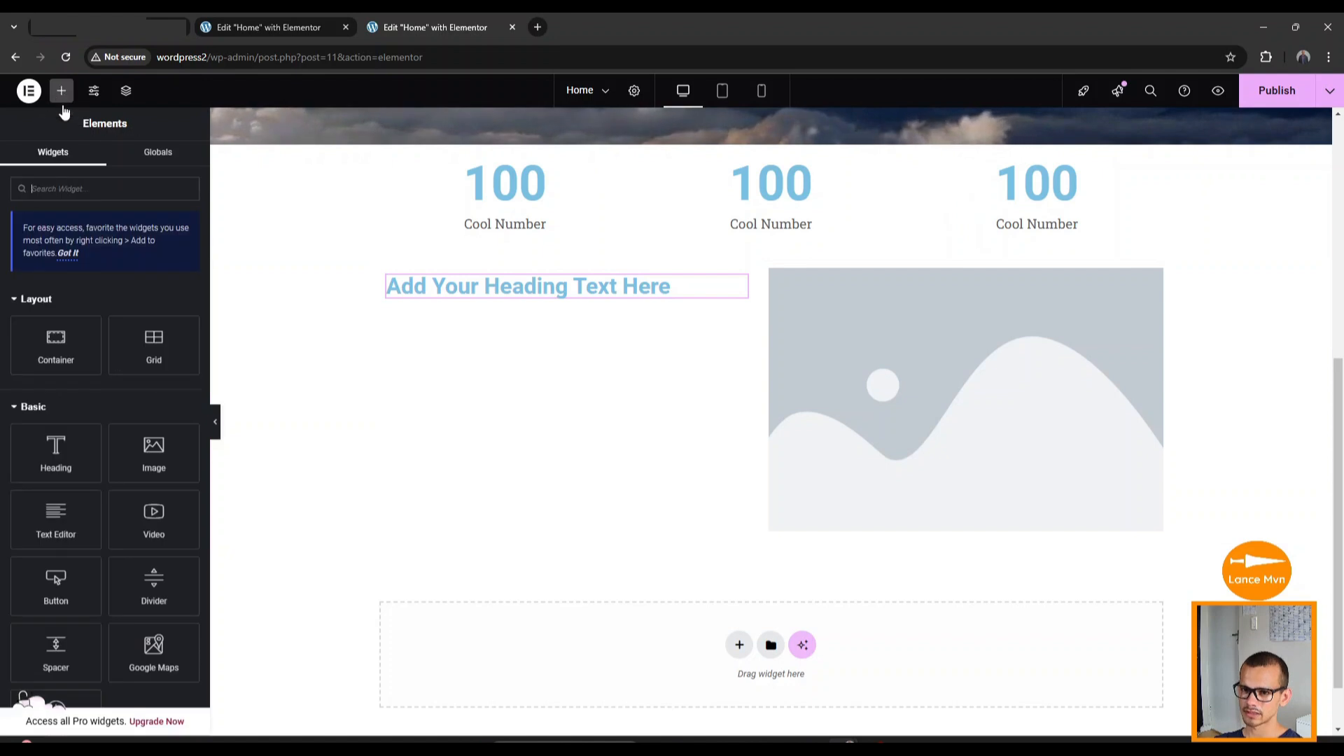
drag(67, 529, 573, 292)
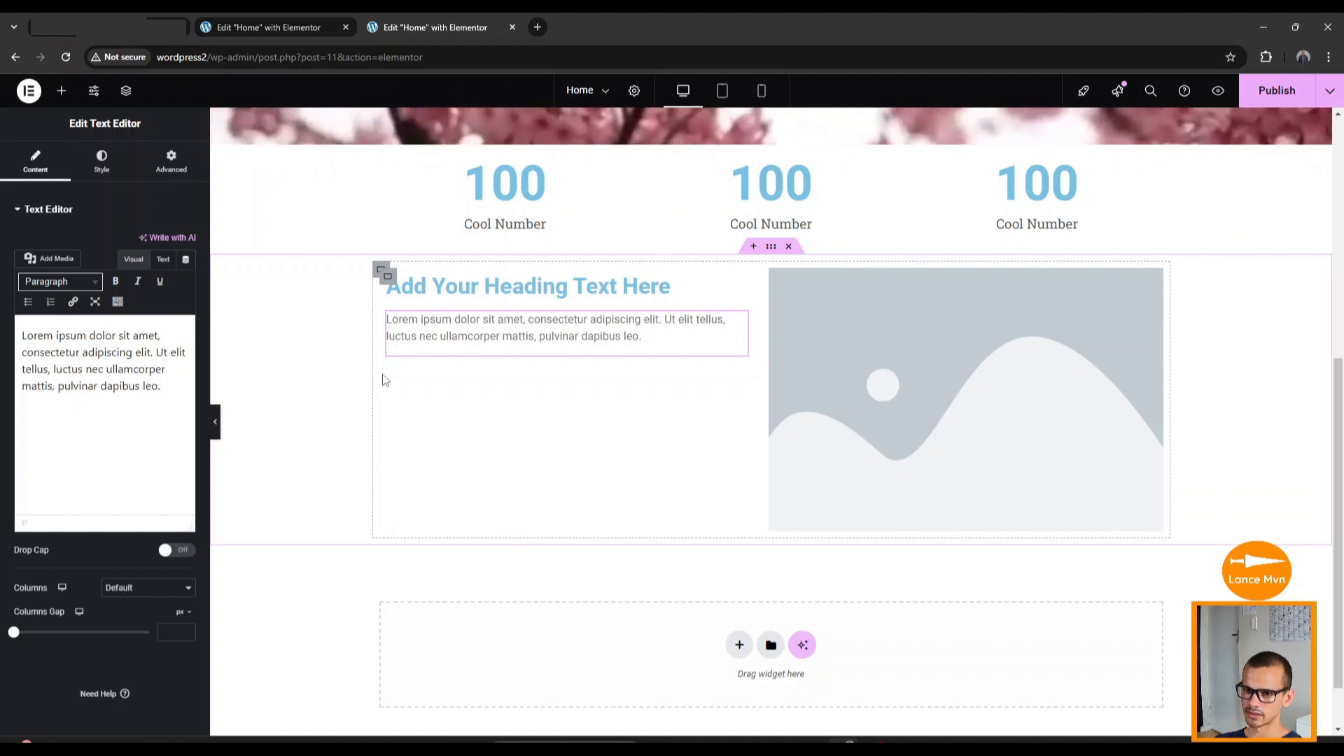
click(61, 91)
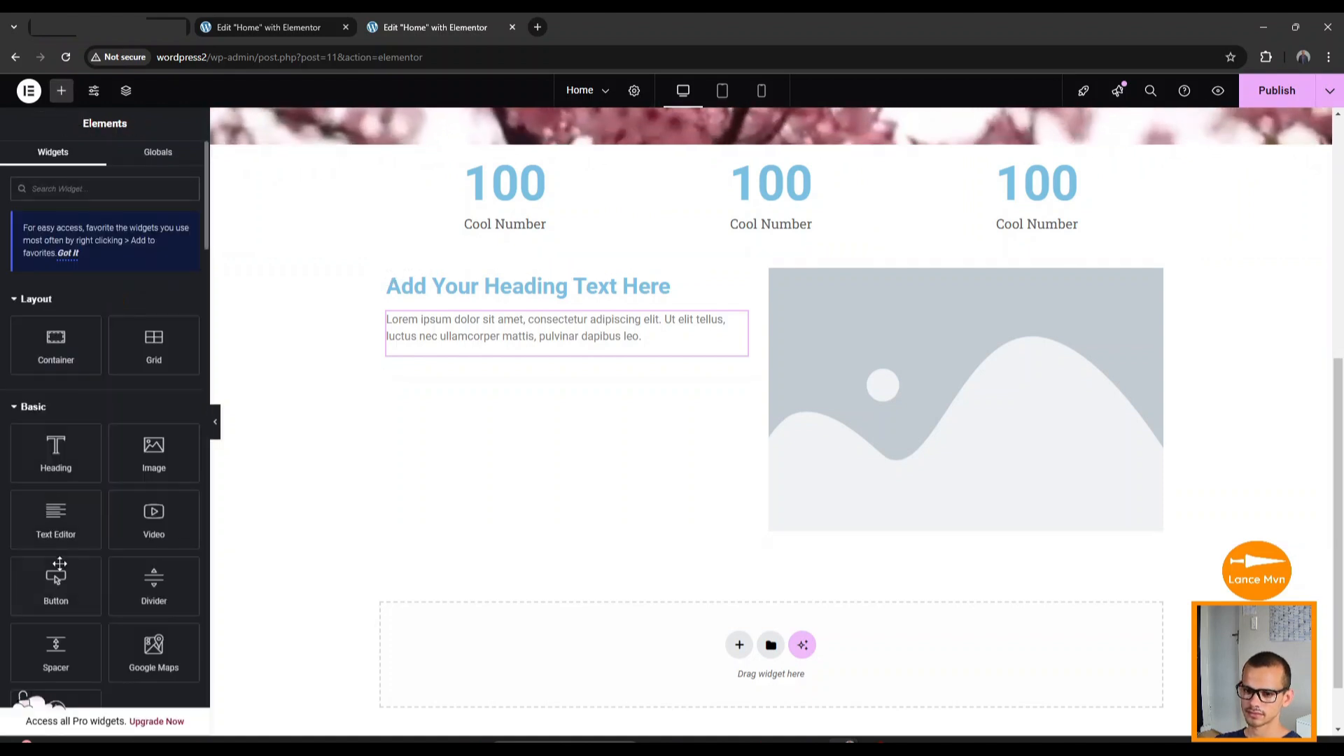
drag(56, 585, 518, 348)
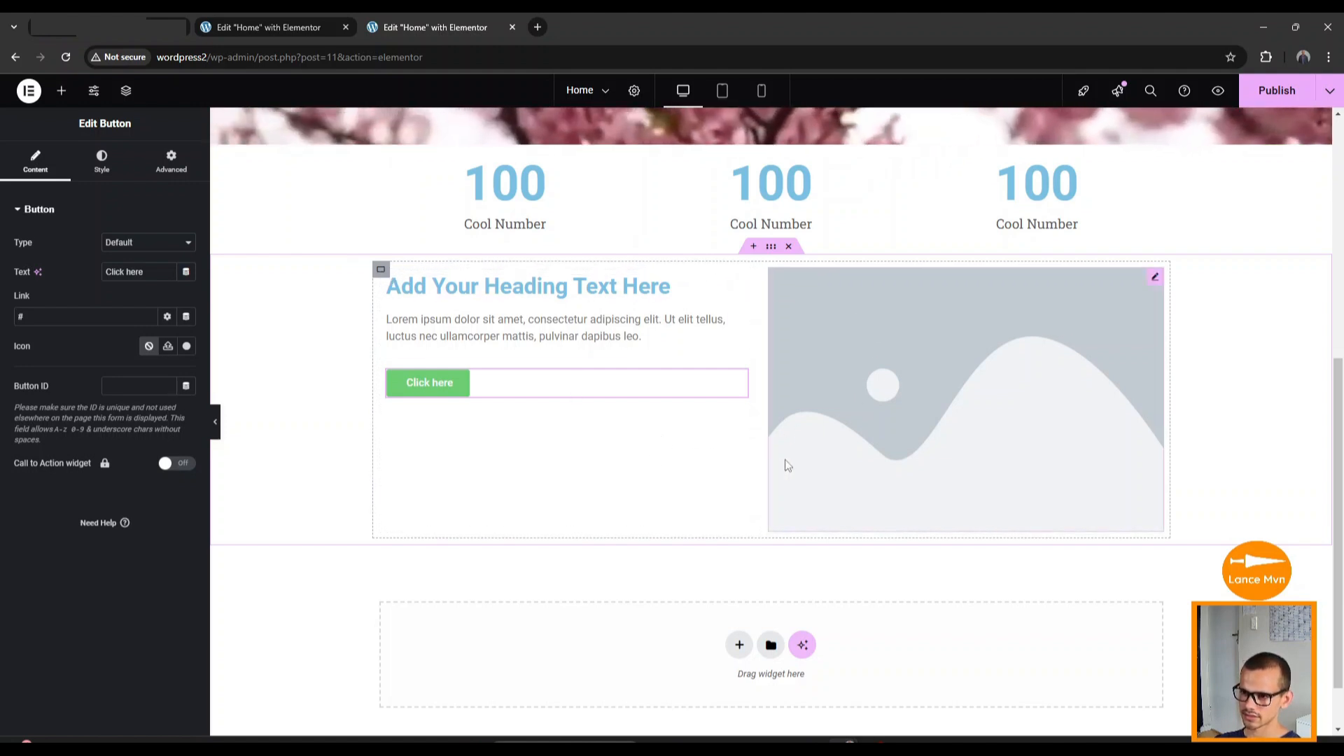
click(381, 271)
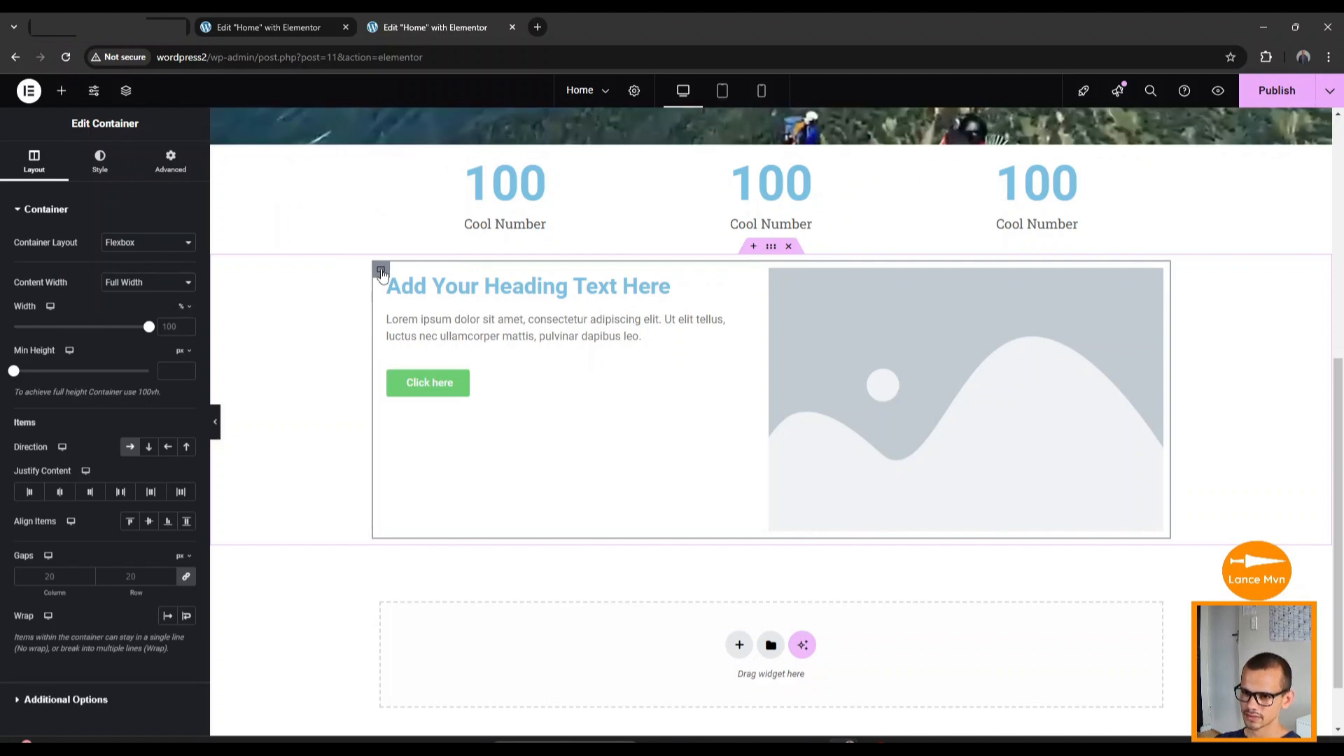
Duplicate the two-column heading, text, button and image section twice.
right_click(381, 272)
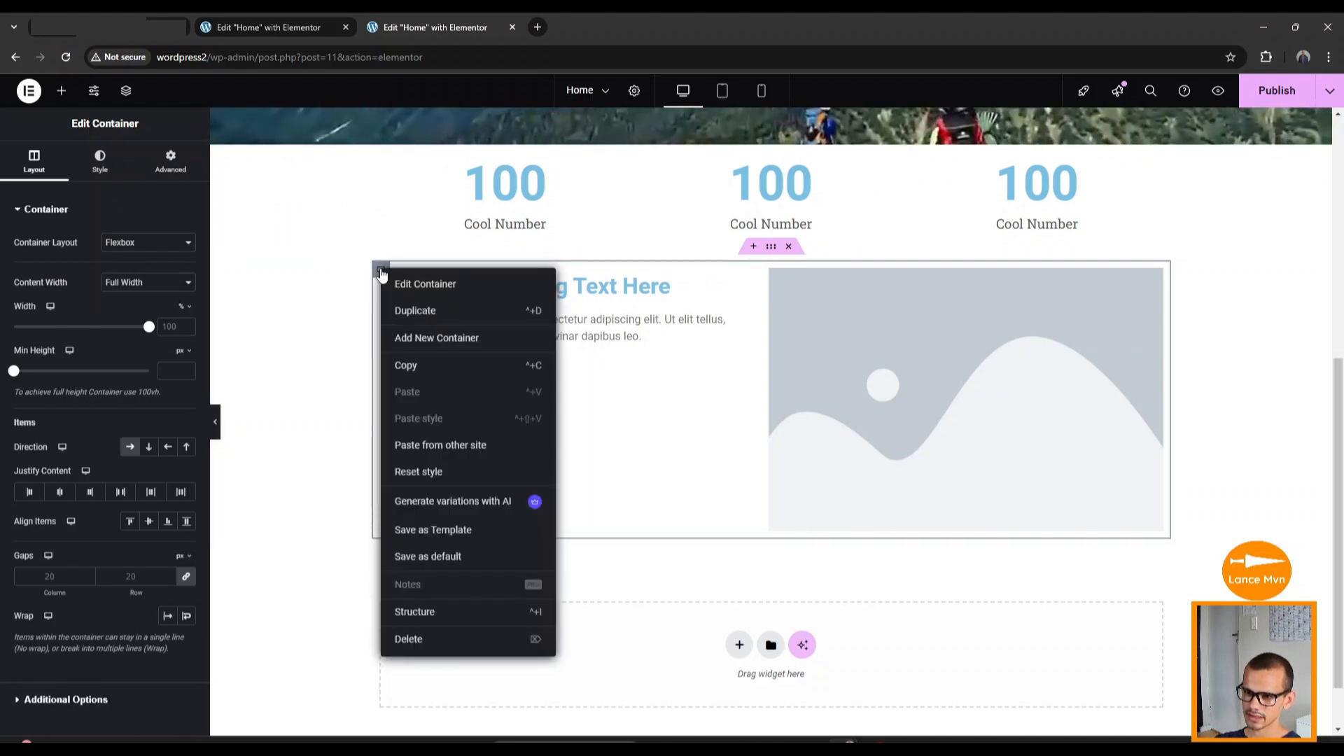
click(414, 314)
scroll(417, 385, down, 3)
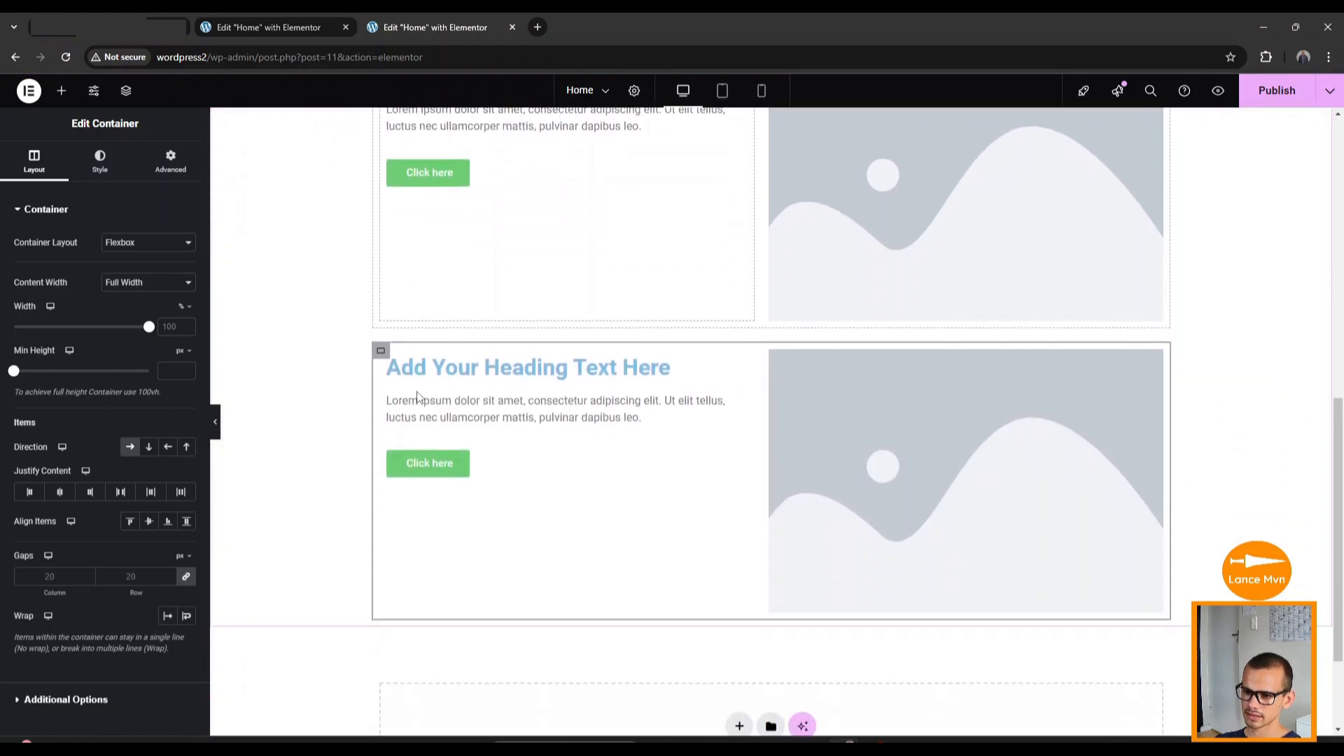
scroll(417, 397, up, 4)
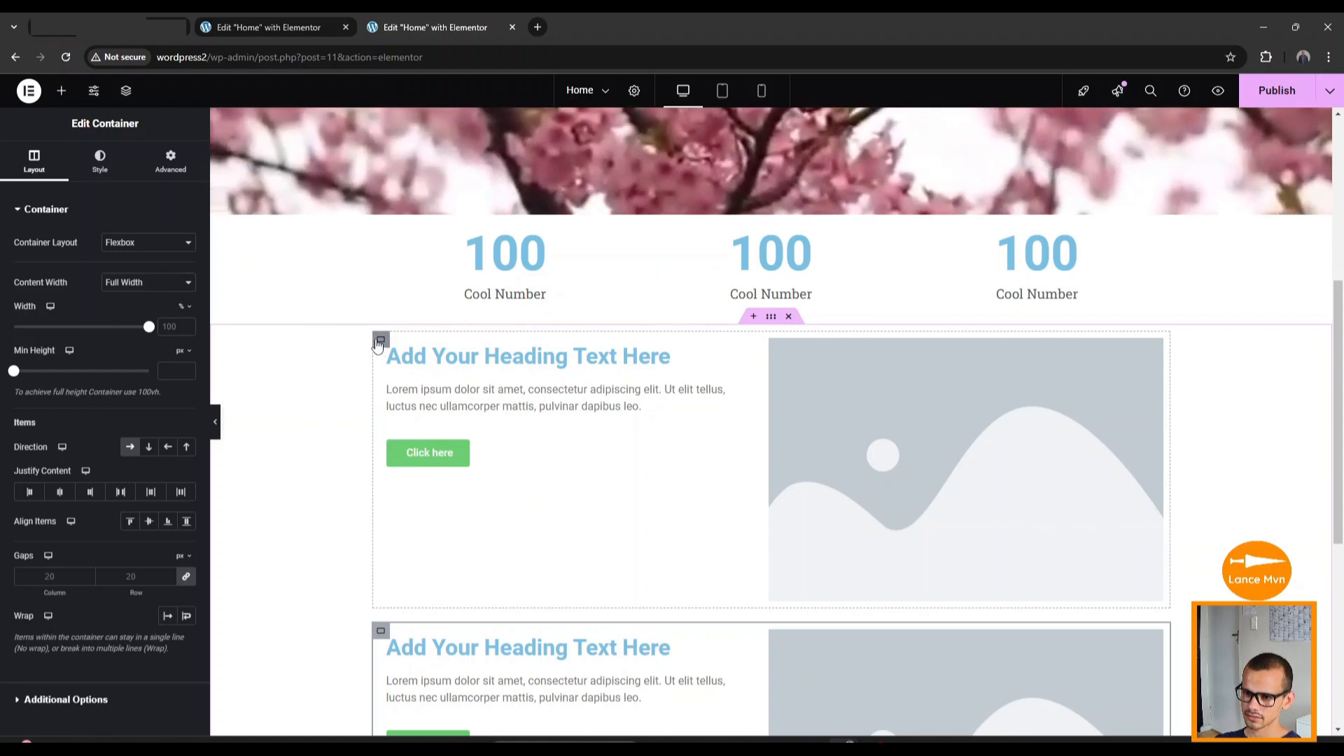
right_click(378, 342)
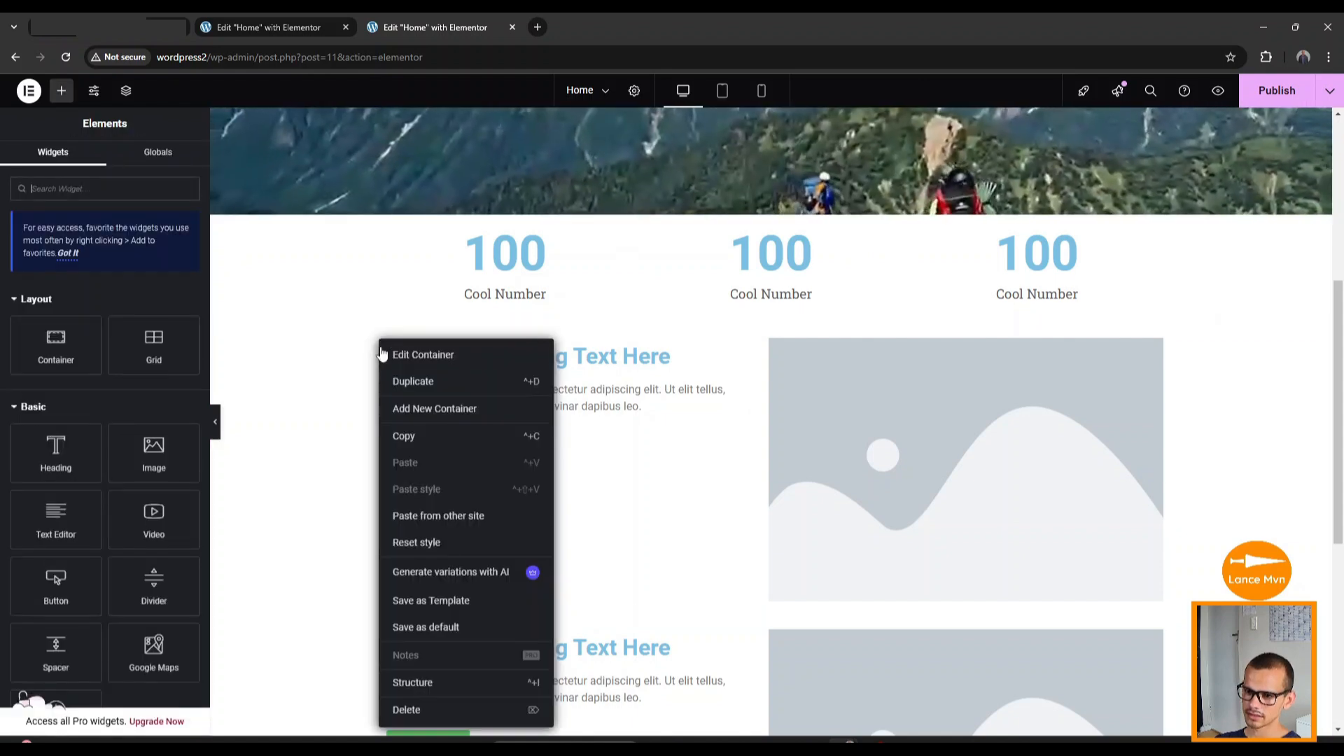
click(412, 384)
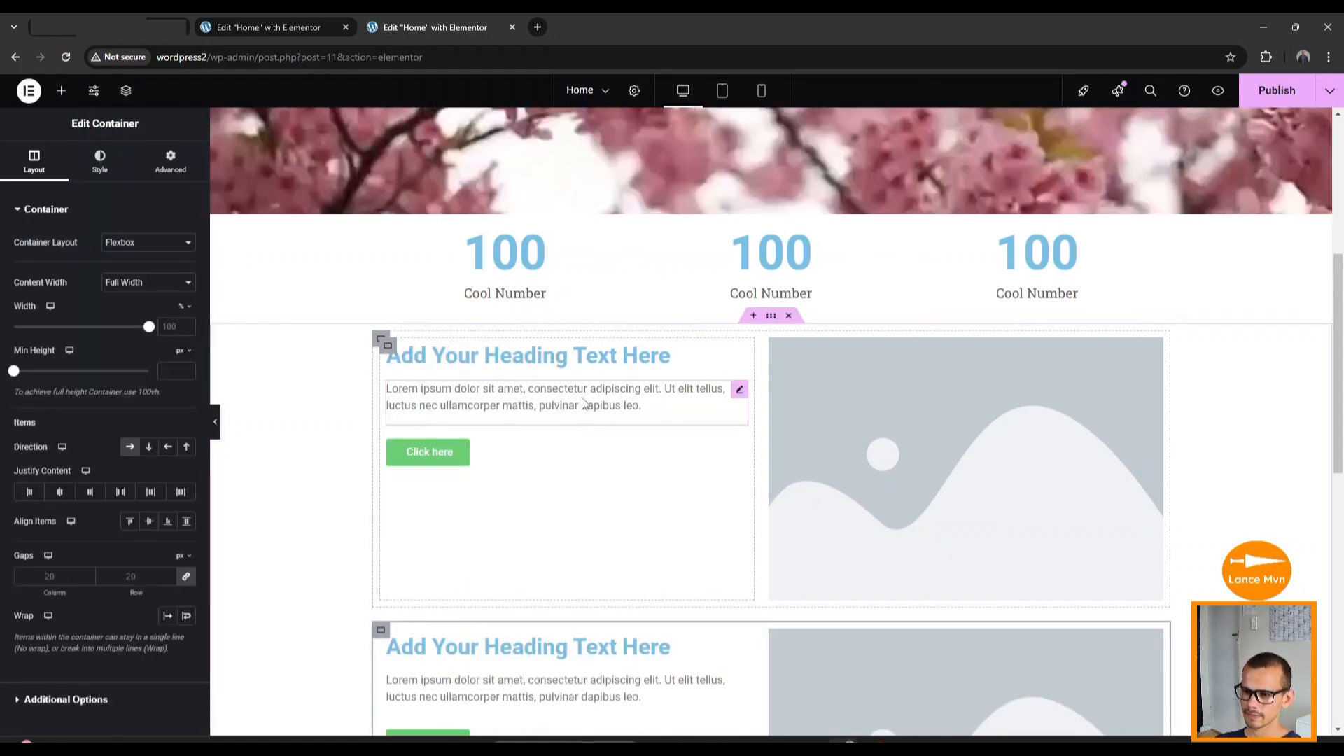
scroll(582, 399, down, 8)
scroll(582, 398, down, 2)
scroll(582, 399, up, 10)
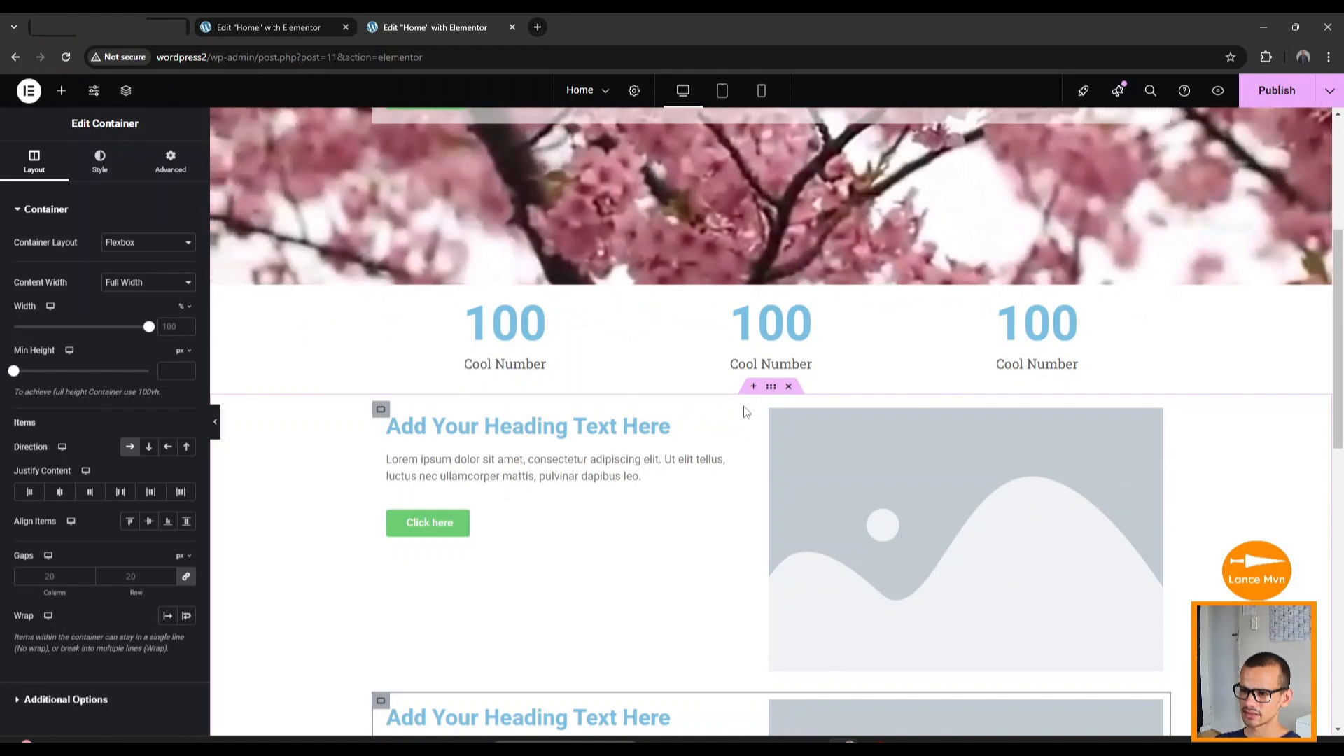
Drop a Heading widget just below the Cool Number counters, then scroll to check the page.
click(61, 90)
drag(56, 451, 758, 402)
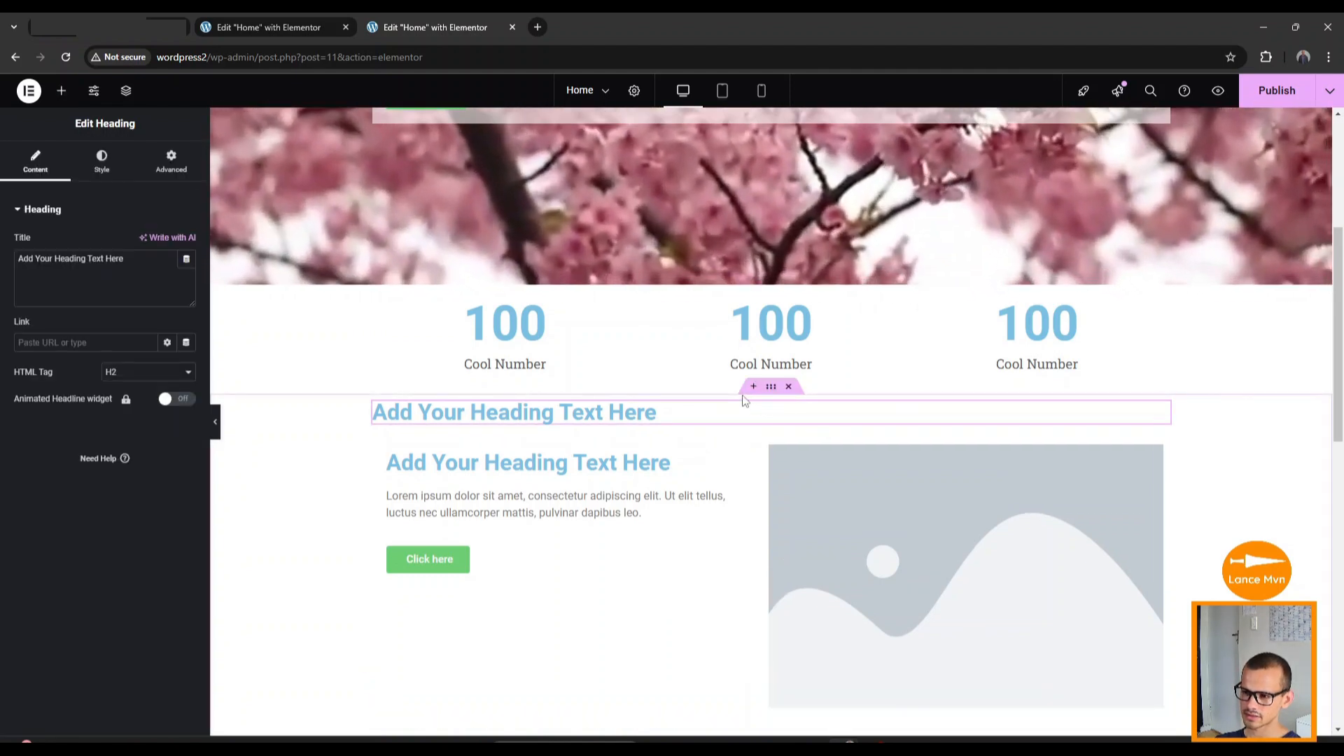
scroll(490, 504, down, 2)
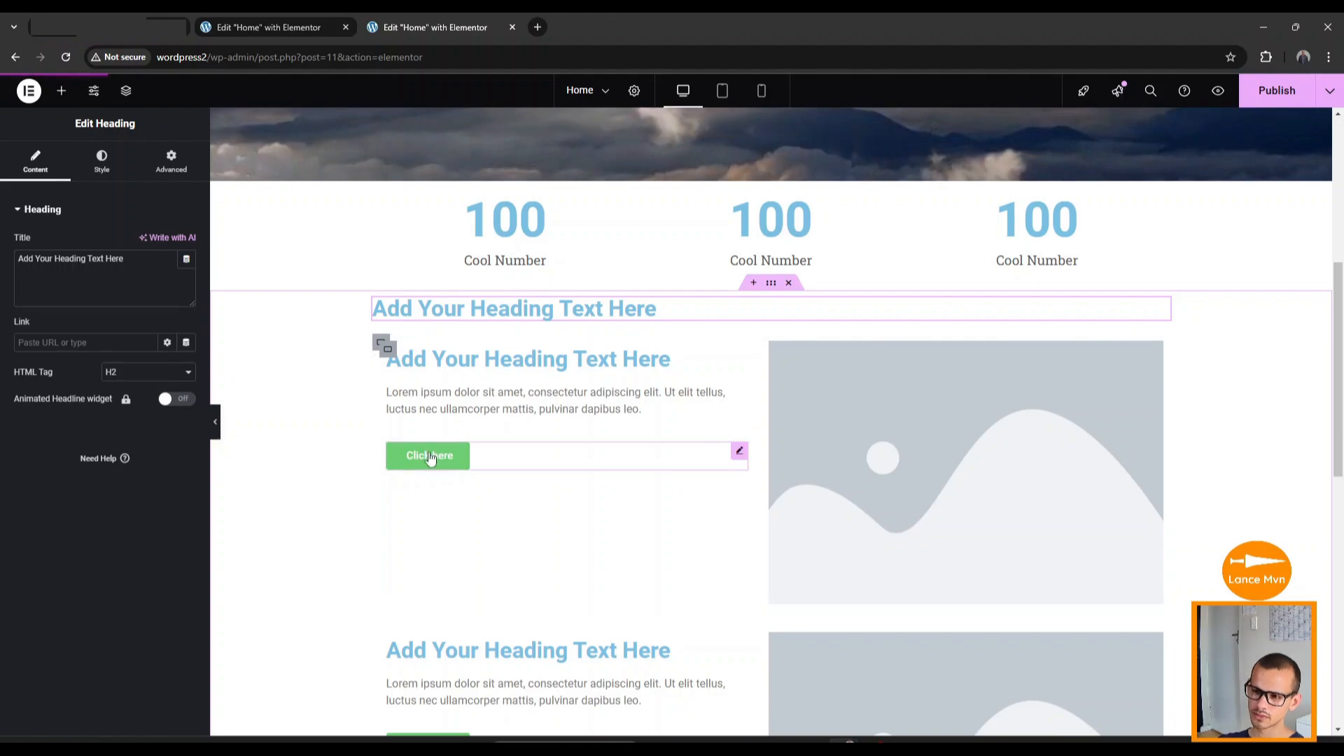
scroll(451, 496, up, 3)
scroll(451, 496, up, 2)
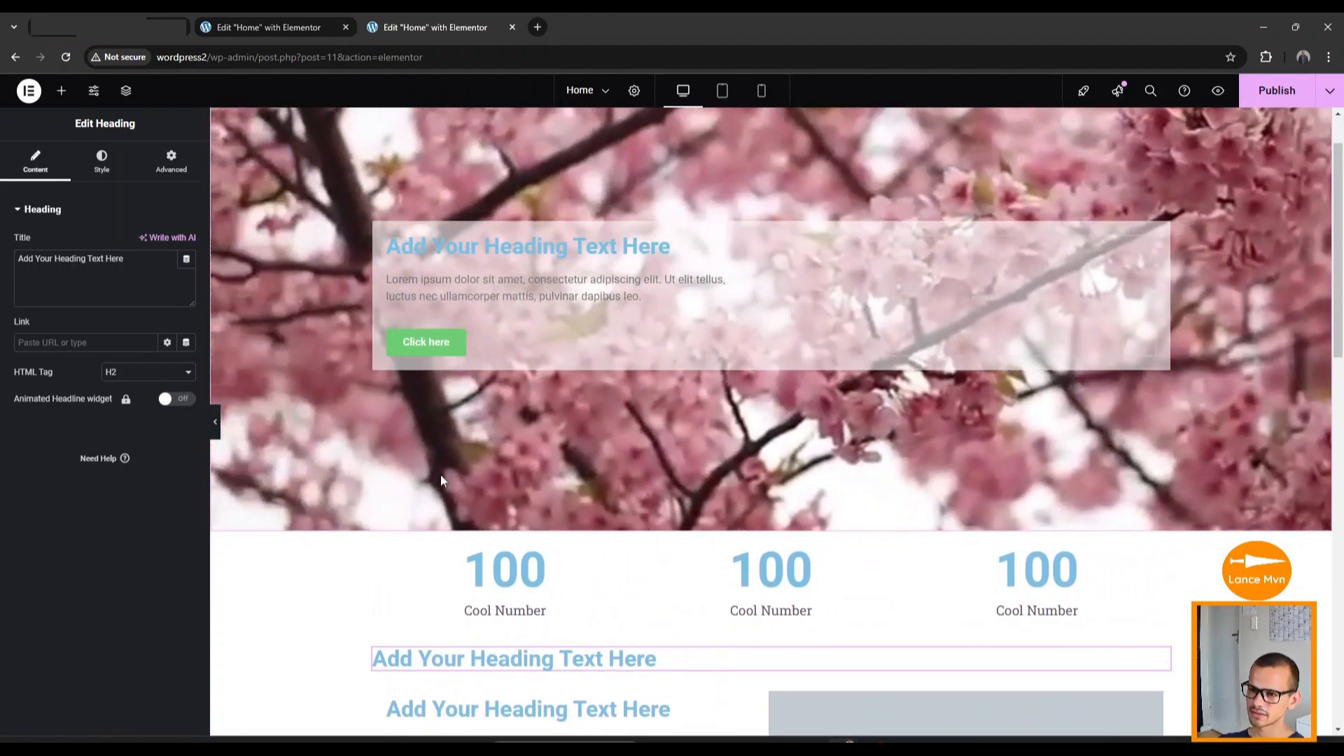
scroll(595, 503, down, 6)
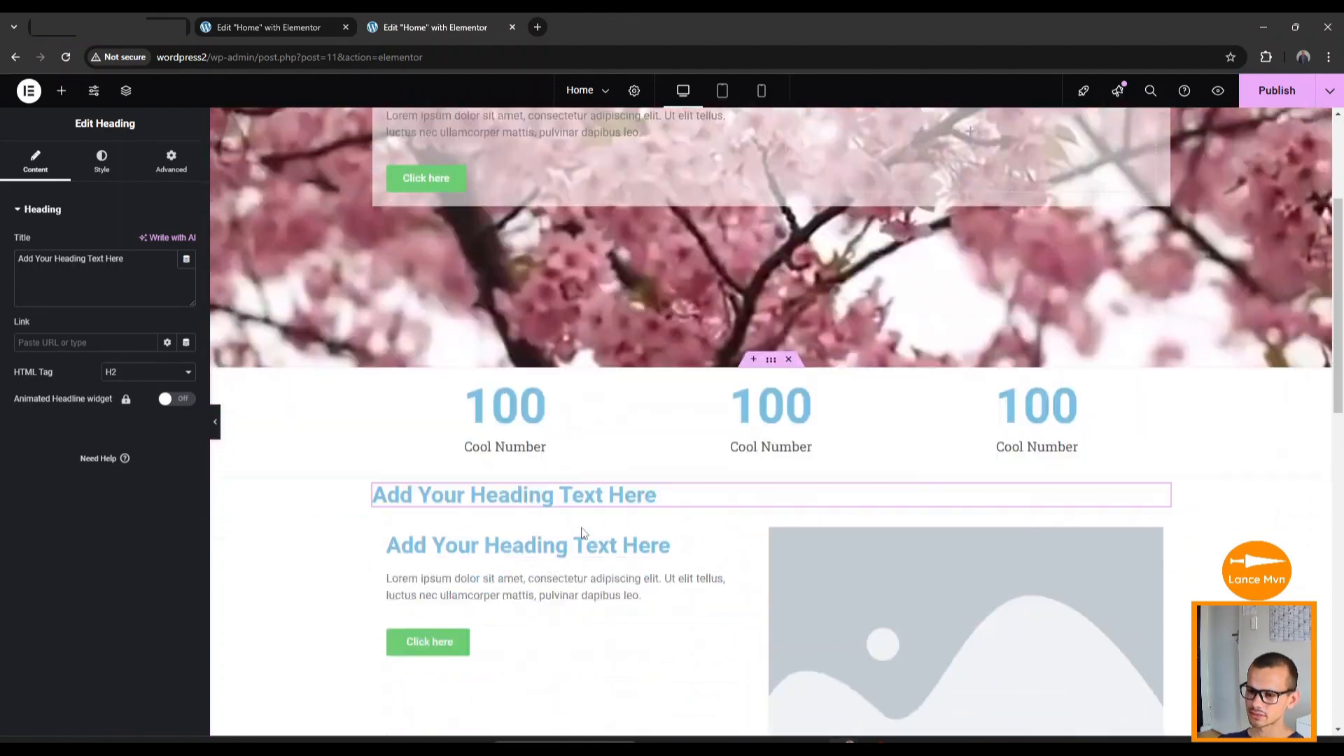
scroll(630, 528, down, 10)
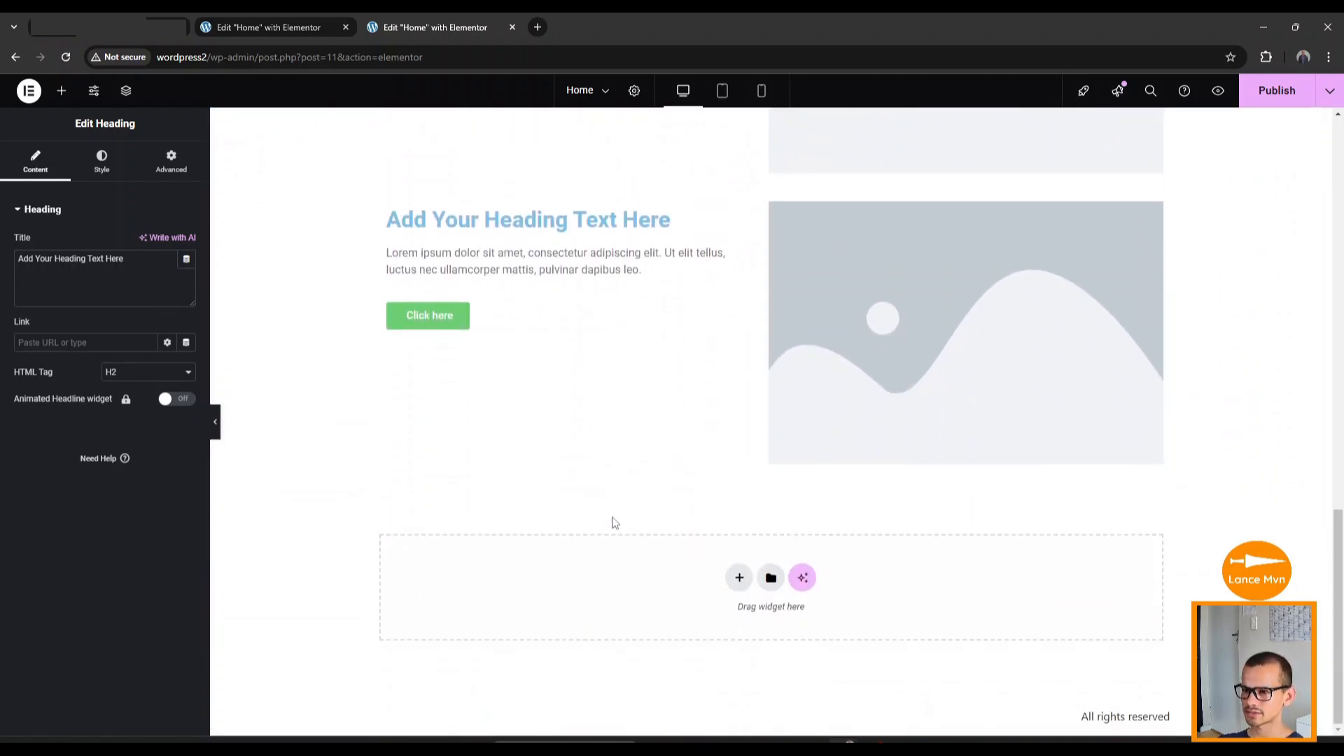
scroll(613, 522, up, 1)
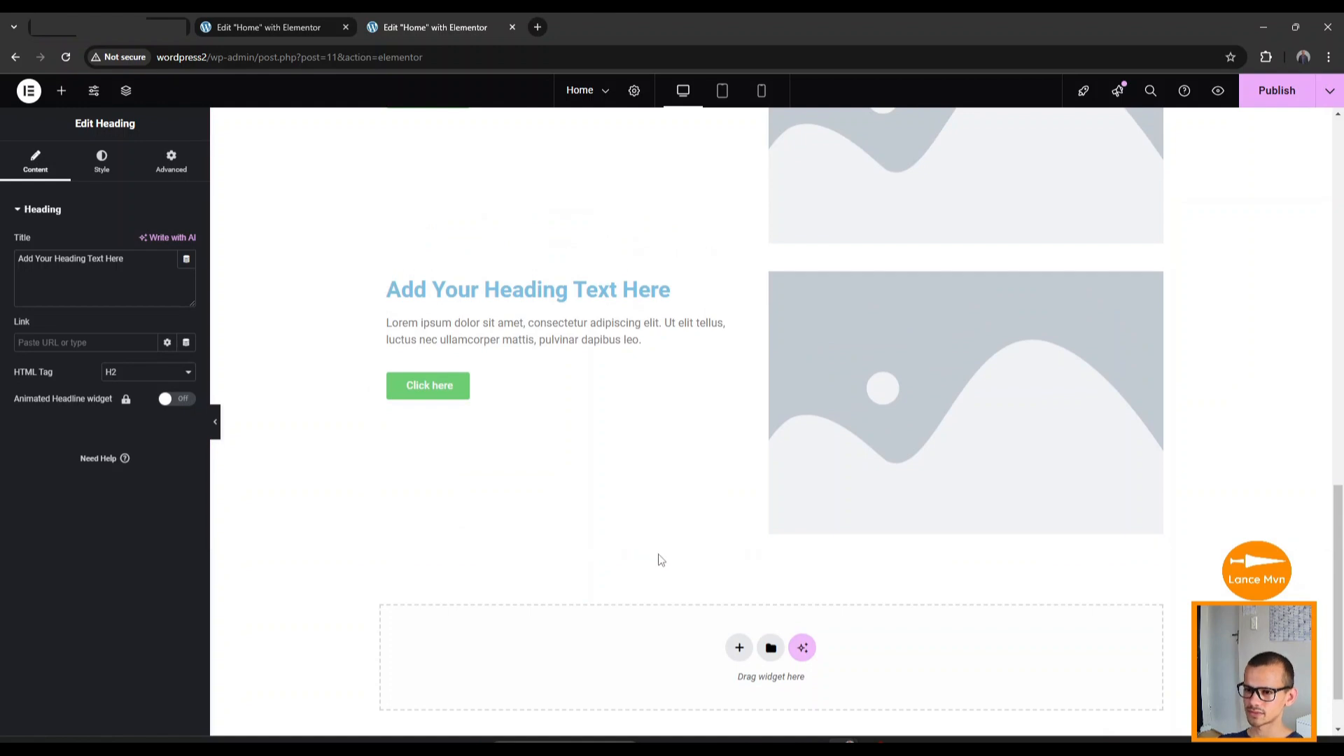
scroll(661, 559, down, 1)
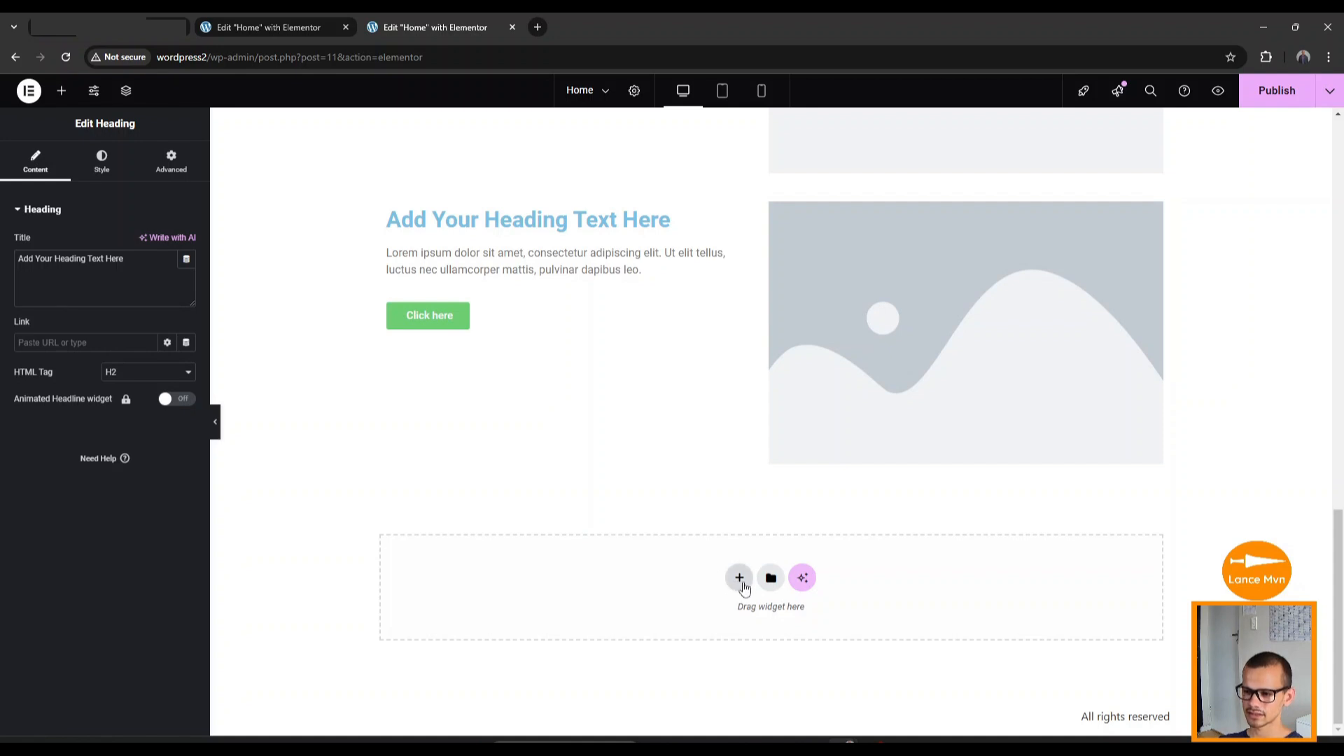
Create a single-column Flexbox section at the page bottom with a nested container inside.
click(740, 579)
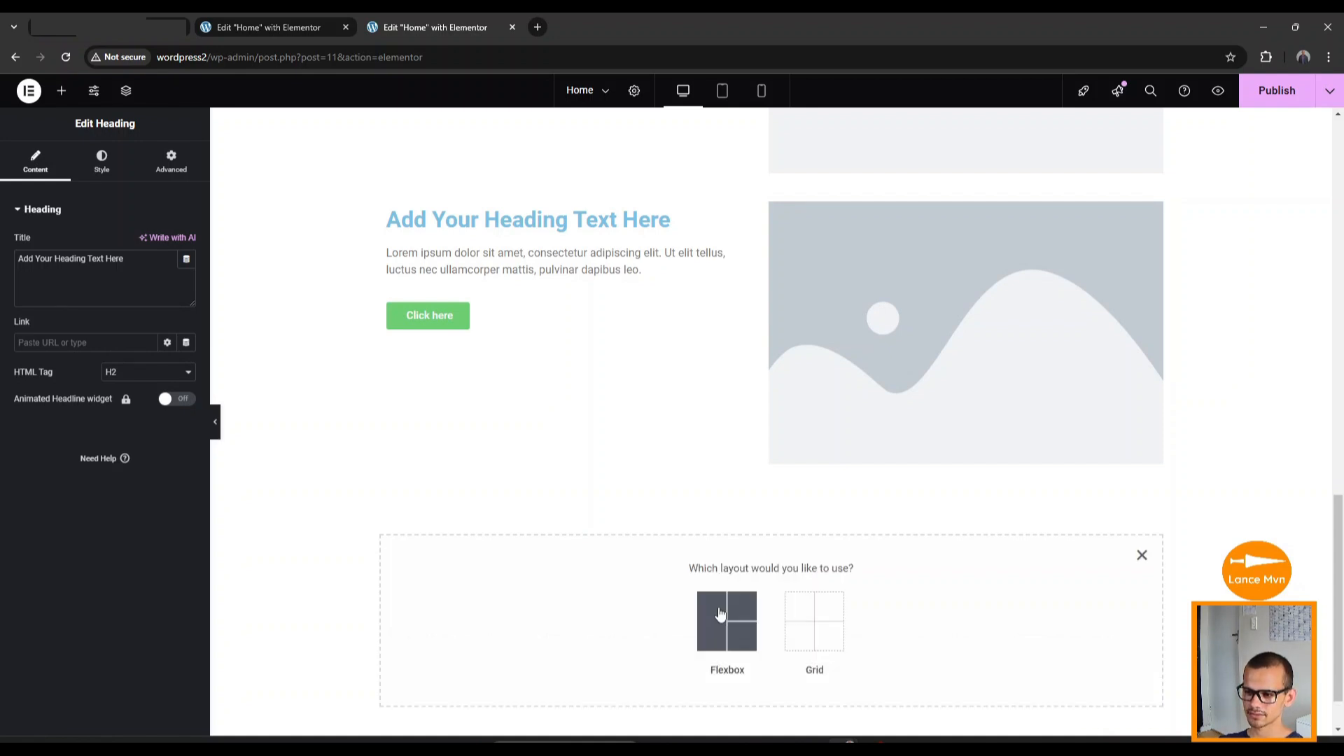
click(722, 615)
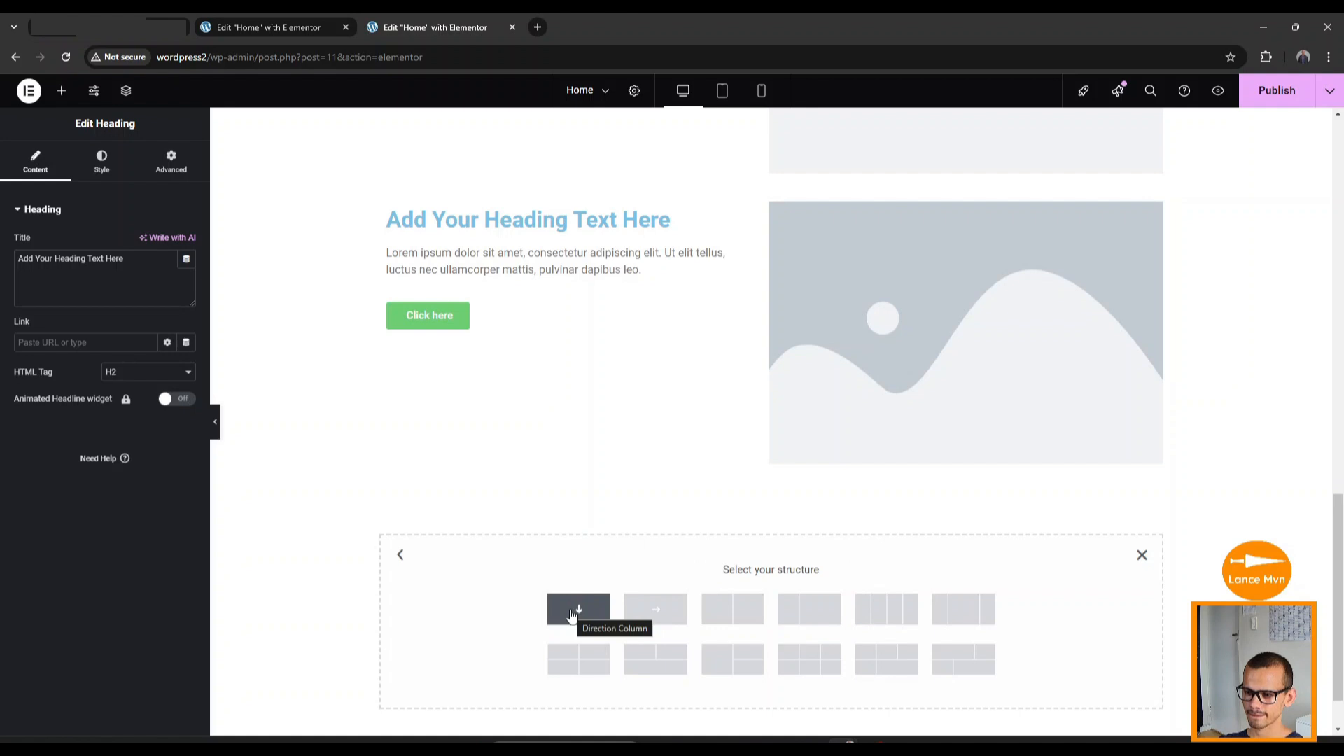
click(572, 612)
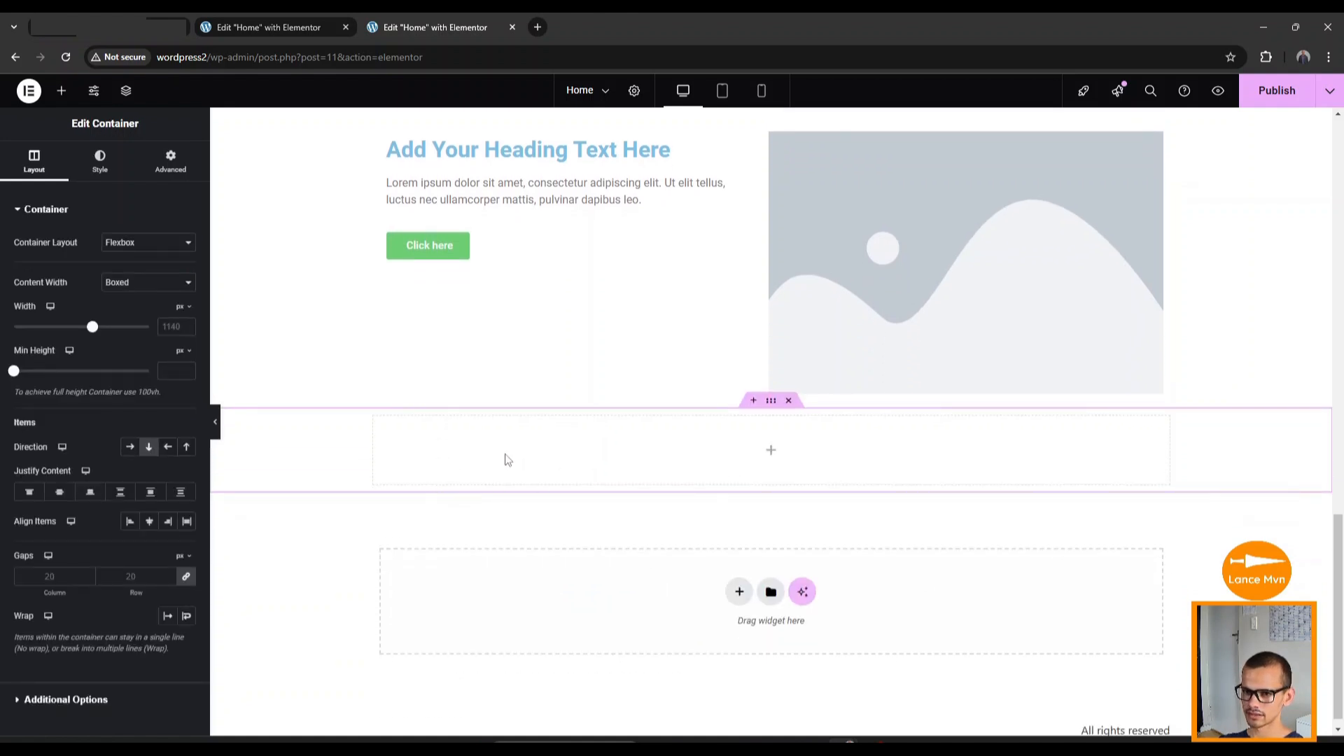
click(61, 90)
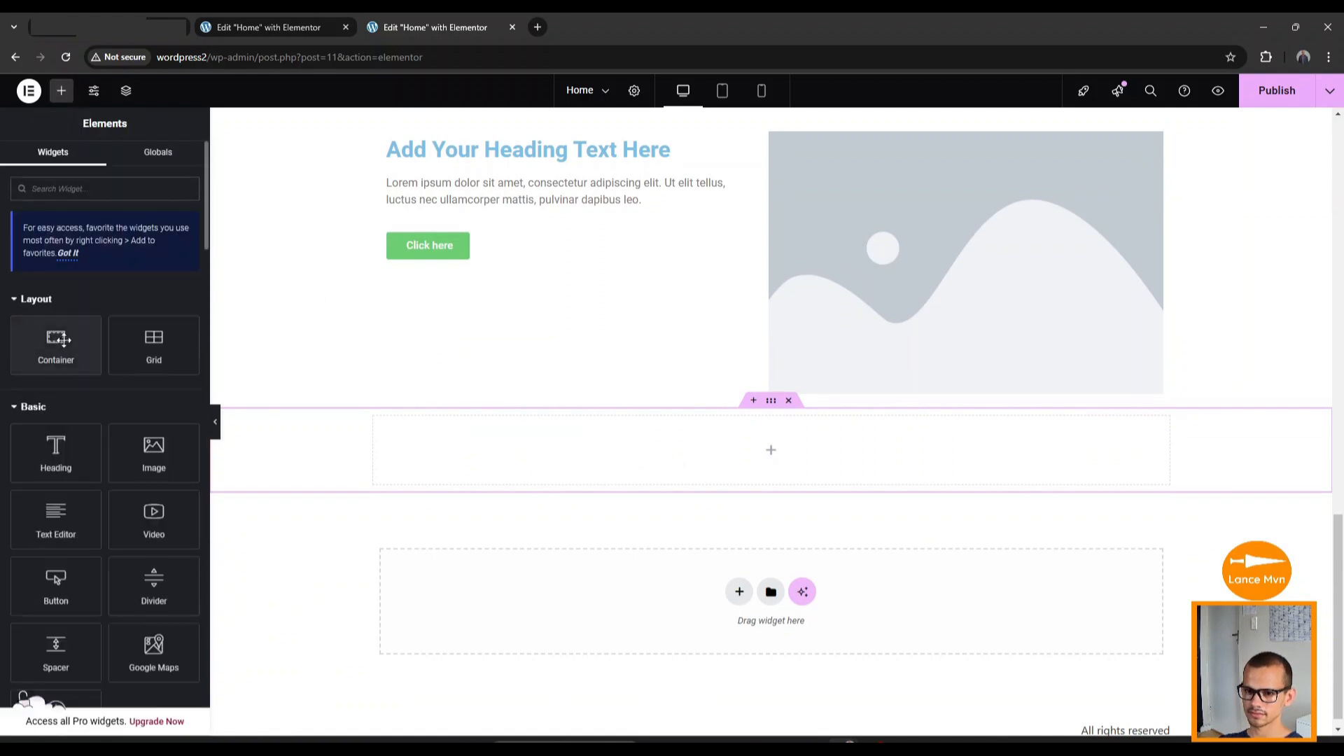
drag(64, 340, 818, 425)
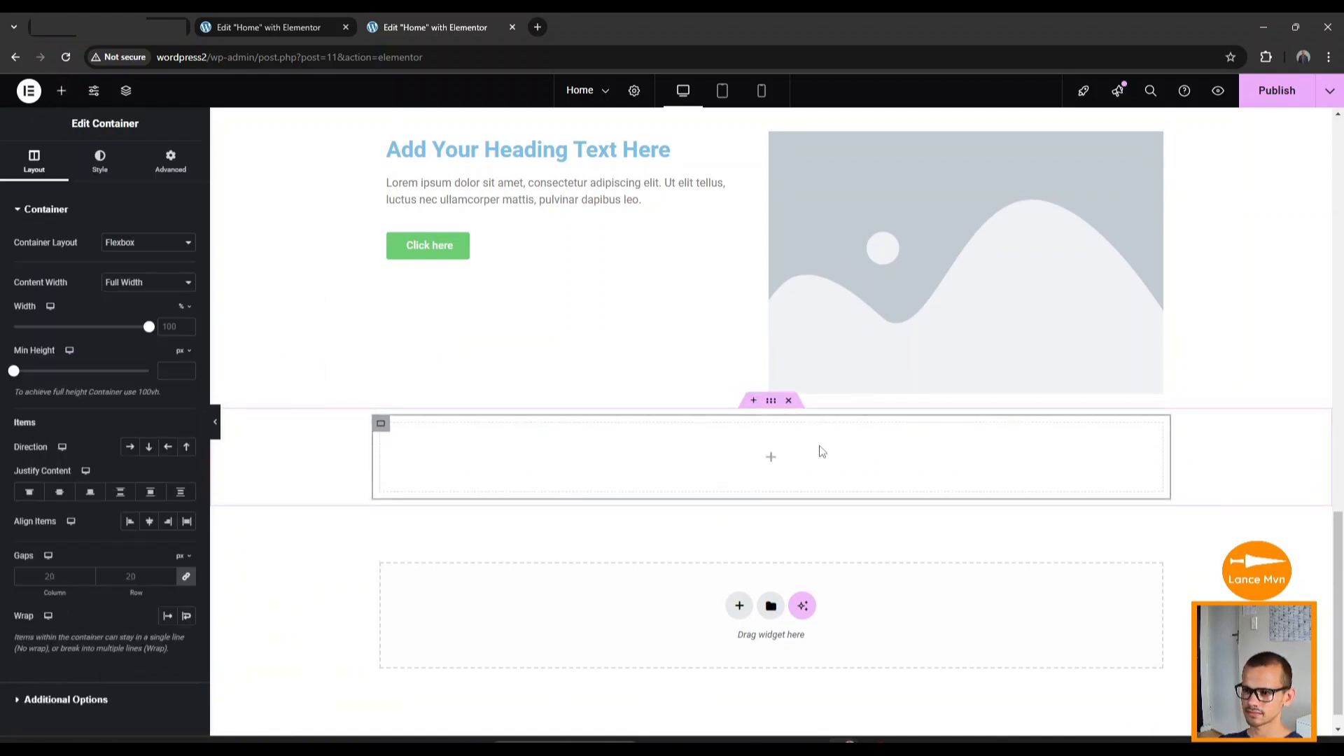
Add a heading and a lorem ipsum text paragraph into the nested container.
click(61, 91)
drag(55, 448, 656, 440)
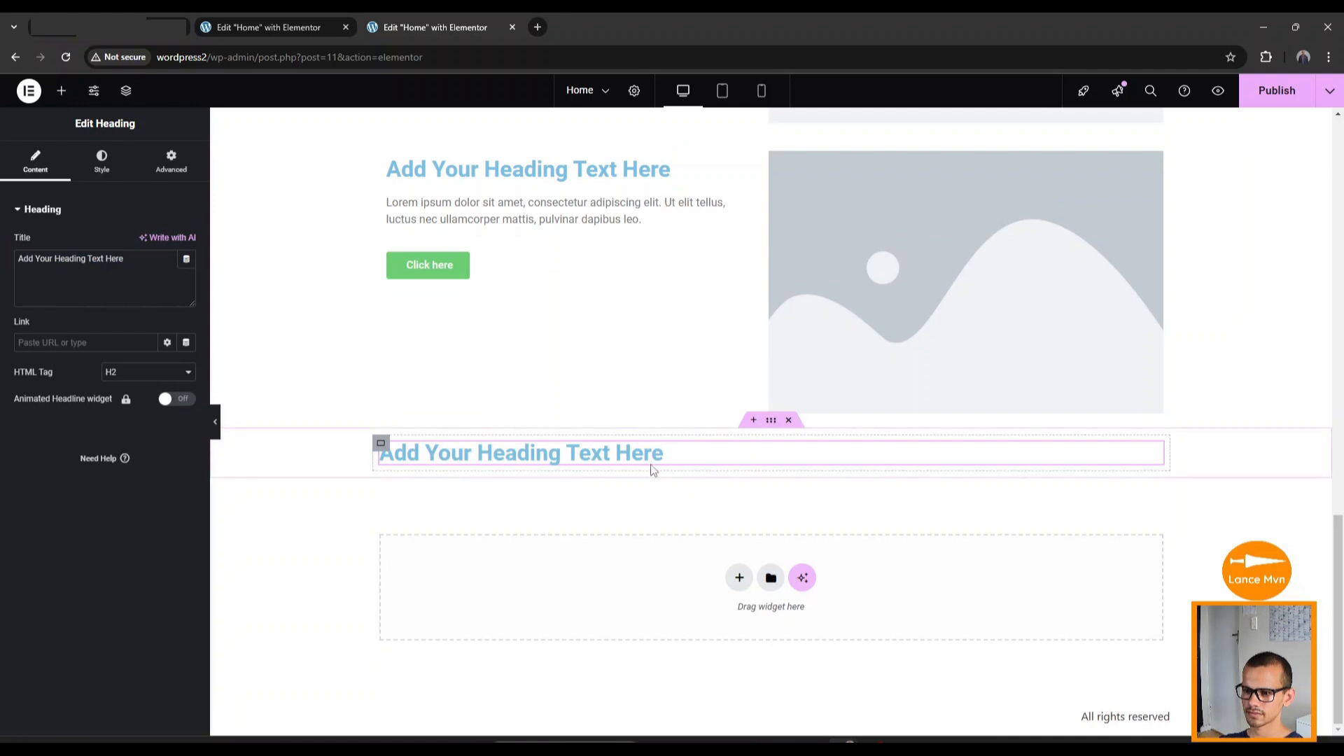
click(61, 90)
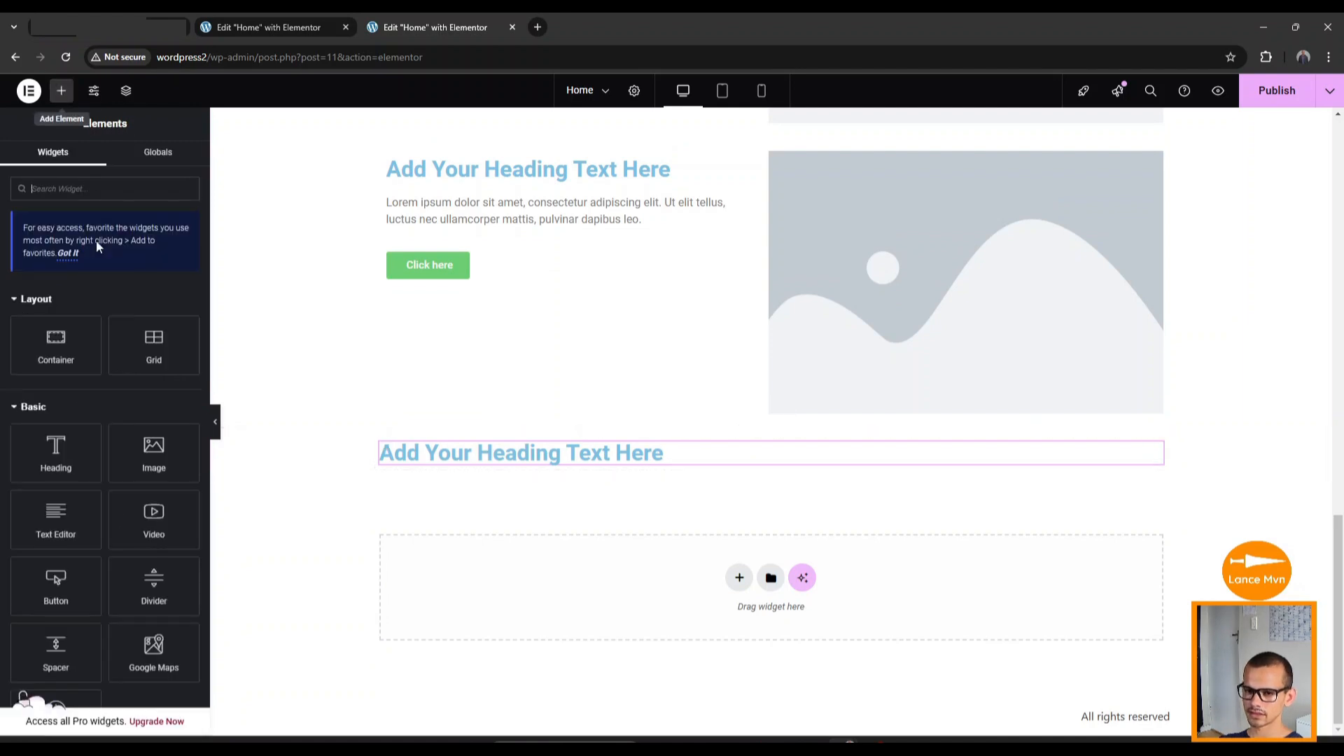
drag(63, 534, 699, 466)
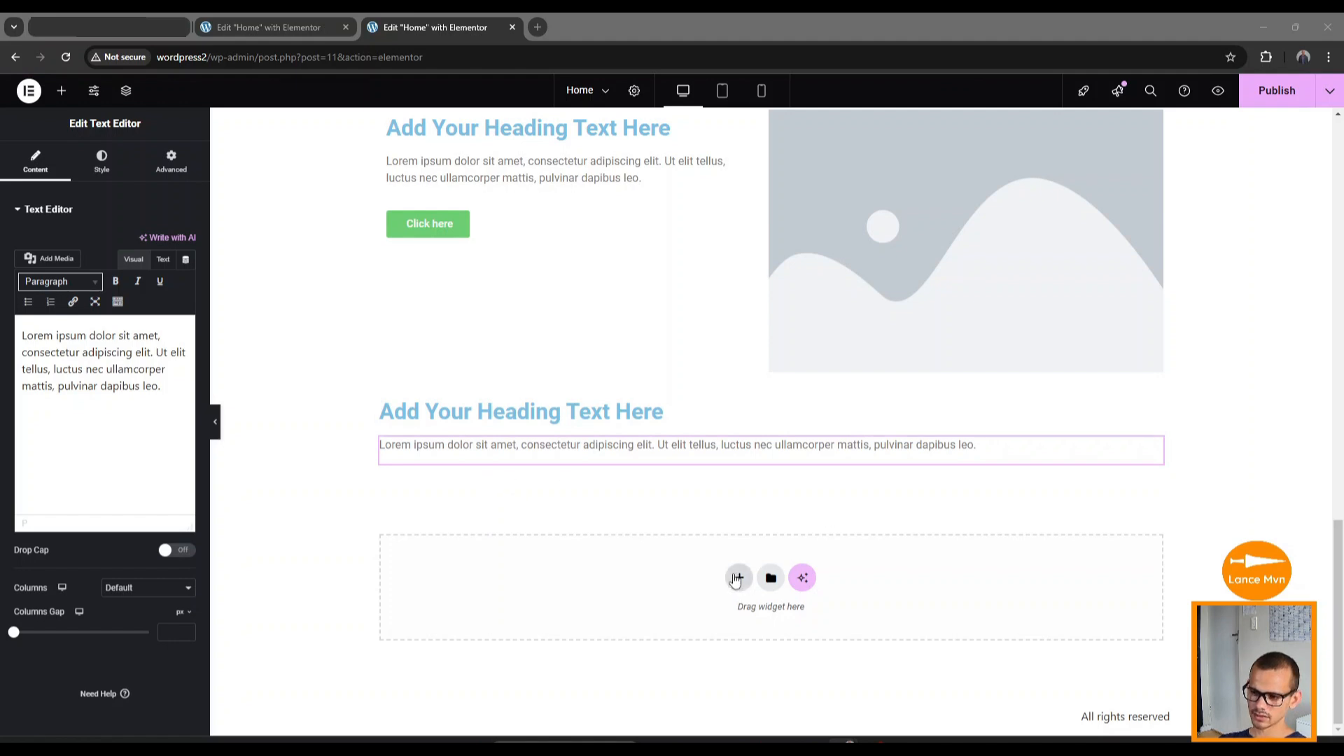
Add another empty single-column Flexbox section below it.
click(739, 578)
click(726, 619)
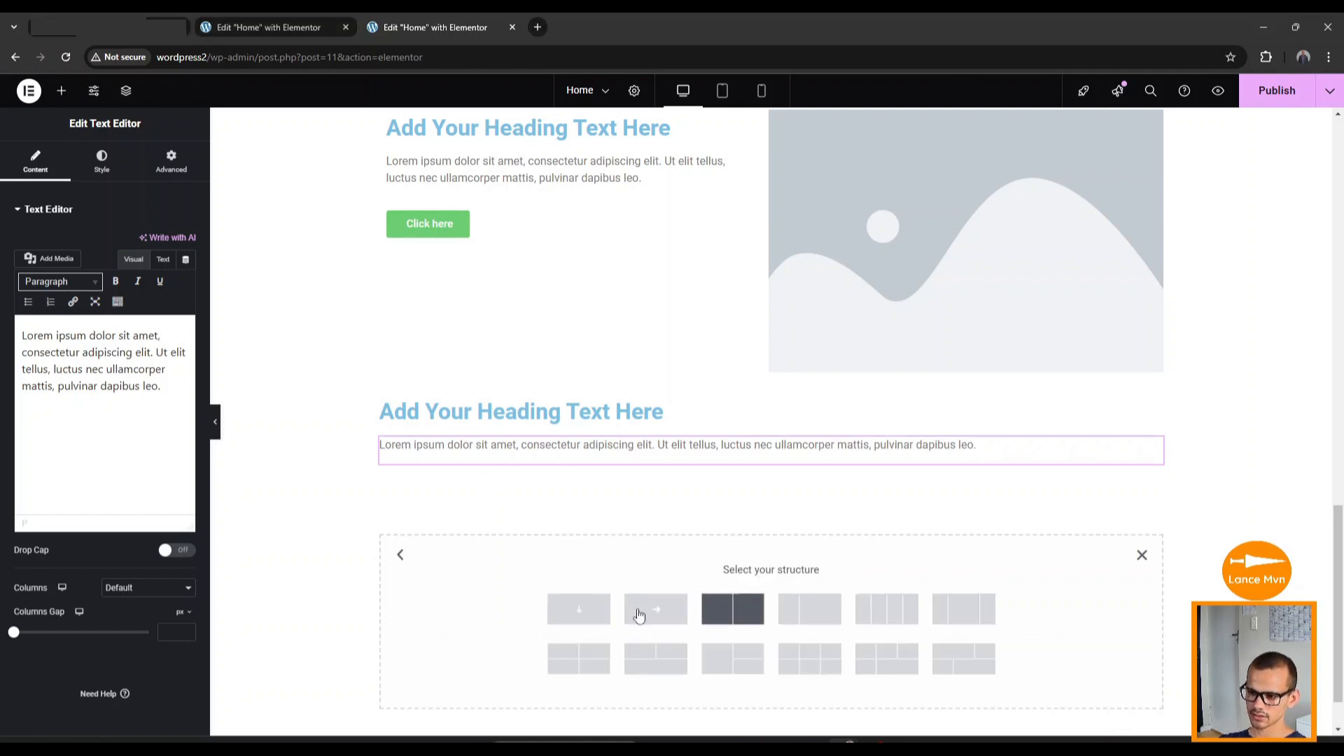
click(578, 608)
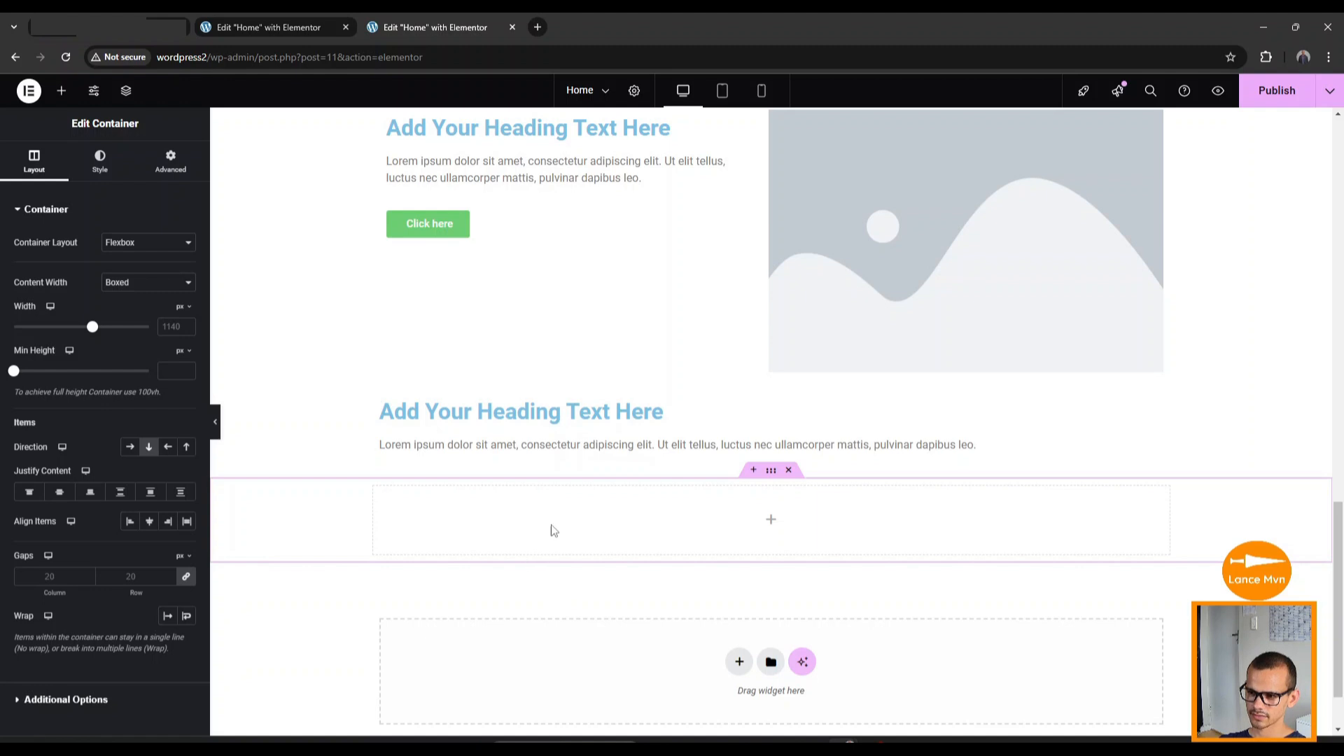
Nest a container in the new section and add a placeholder heading to it.
click(61, 90)
drag(60, 347, 737, 516)
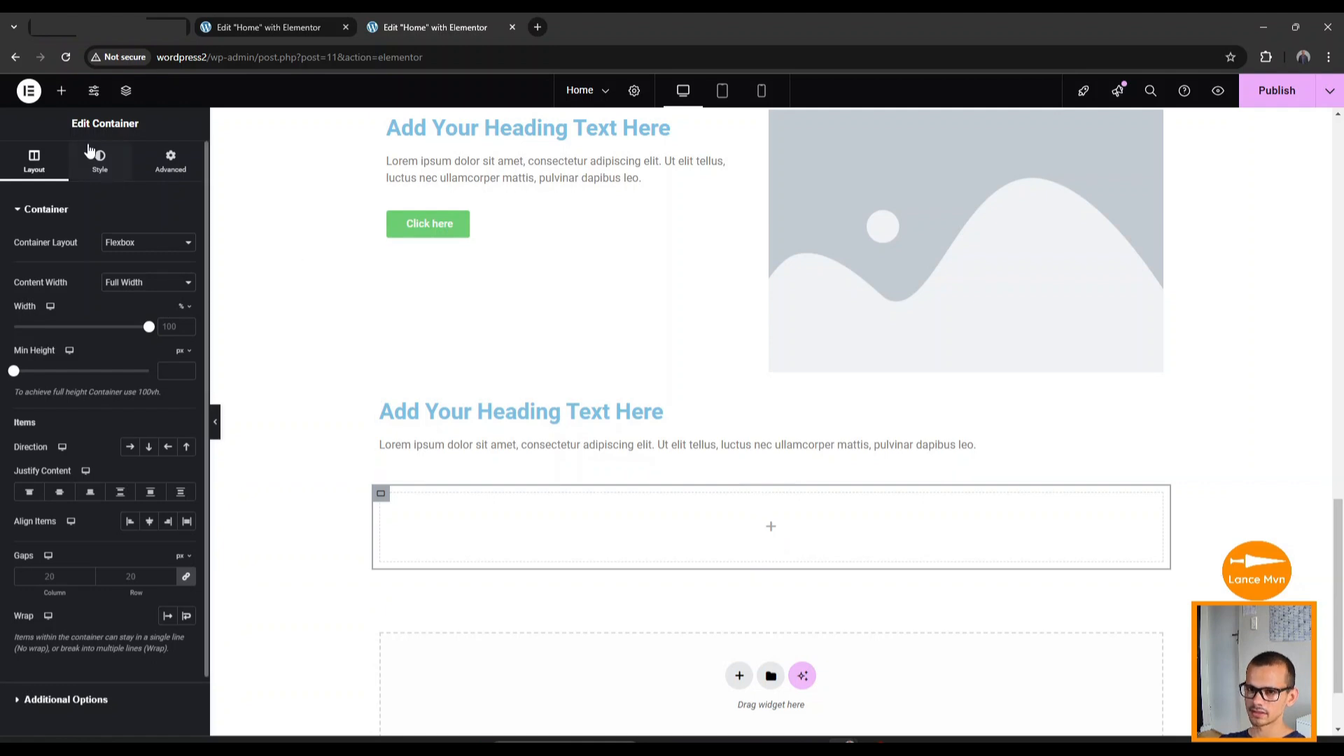
click(61, 90)
drag(65, 479, 713, 518)
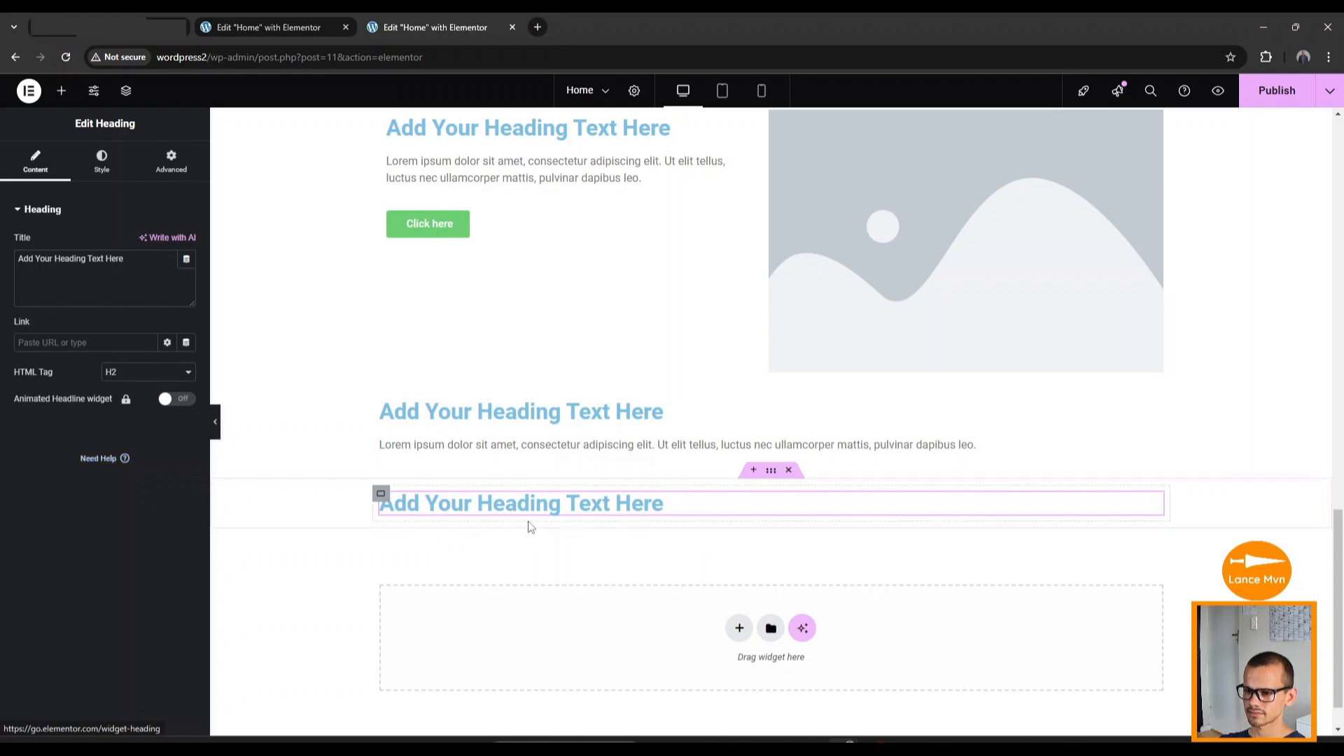
click(381, 495)
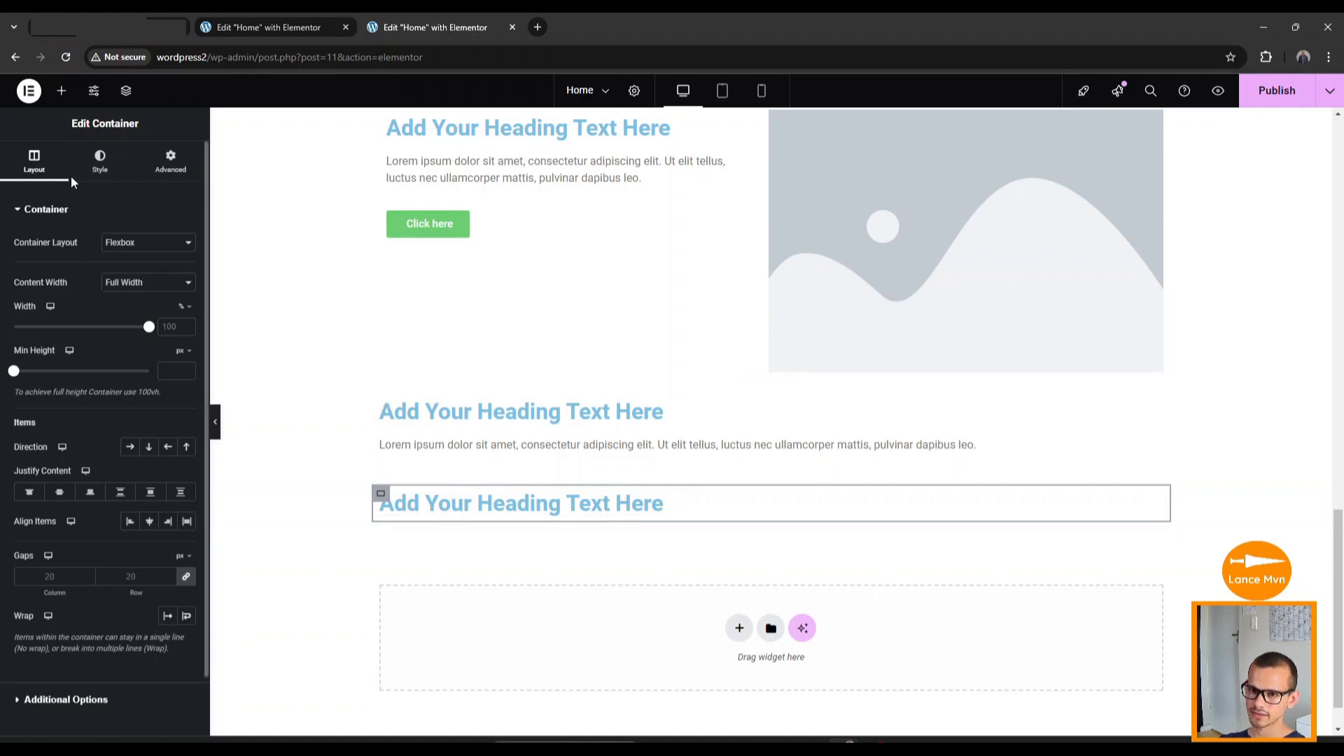
Add a Testimonial widget below the heading and duplicate it into three identical testimonials.
click(62, 93)
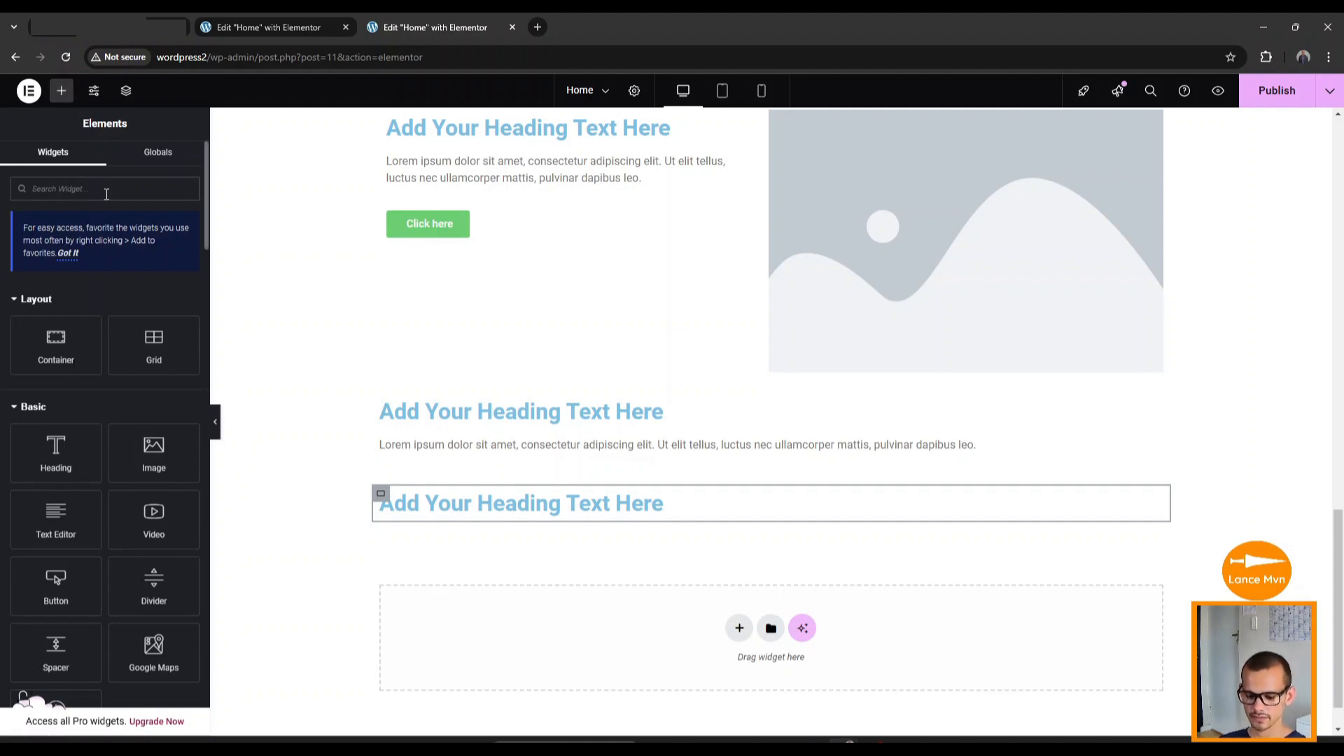
text(tes)
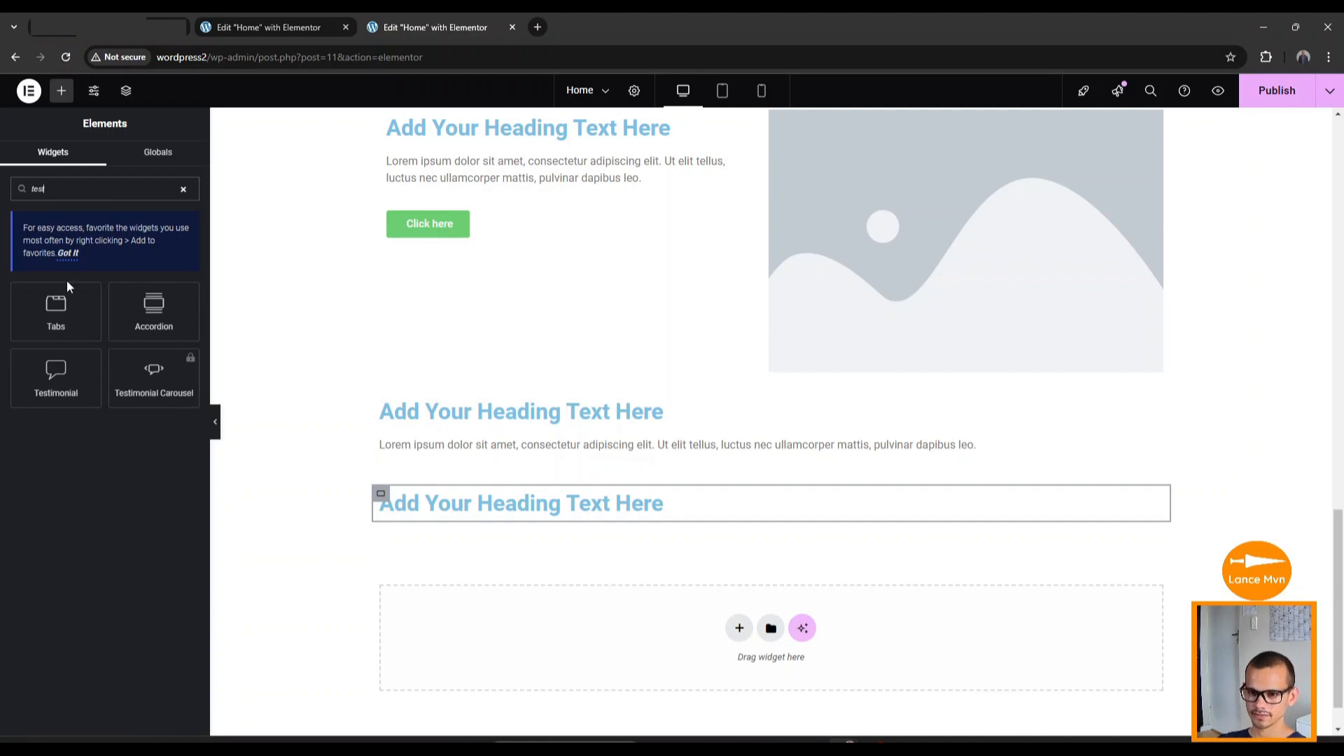
text(t)
drag(59, 384, 636, 512)
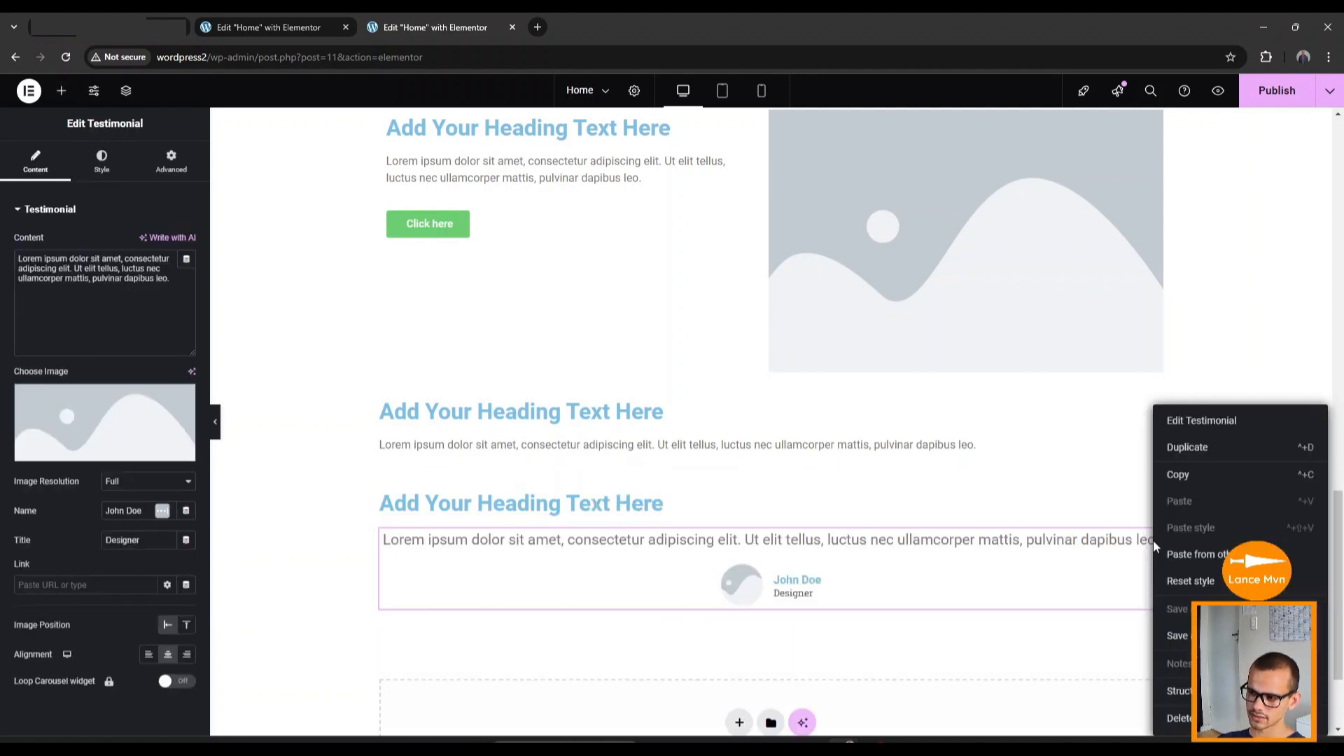
right_click(1152, 539)
click(1184, 448)
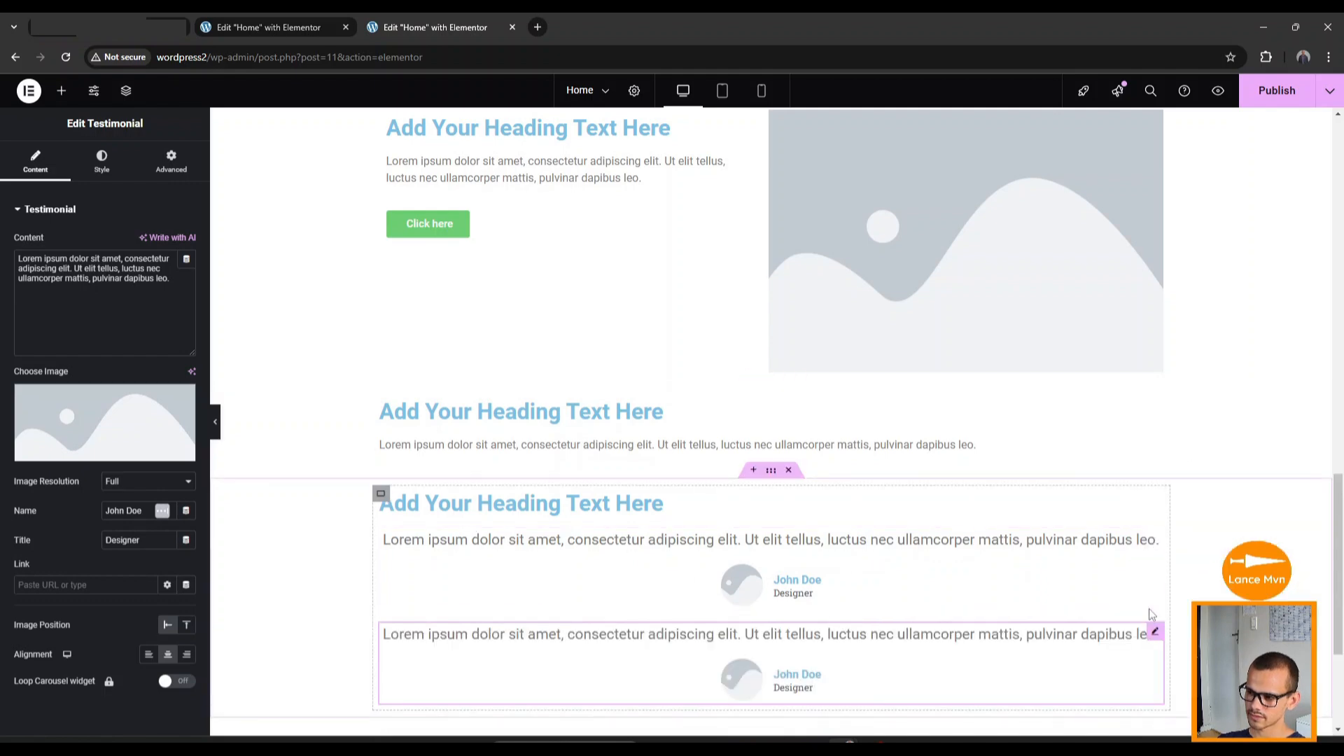
right_click(1155, 540)
click(1193, 448)
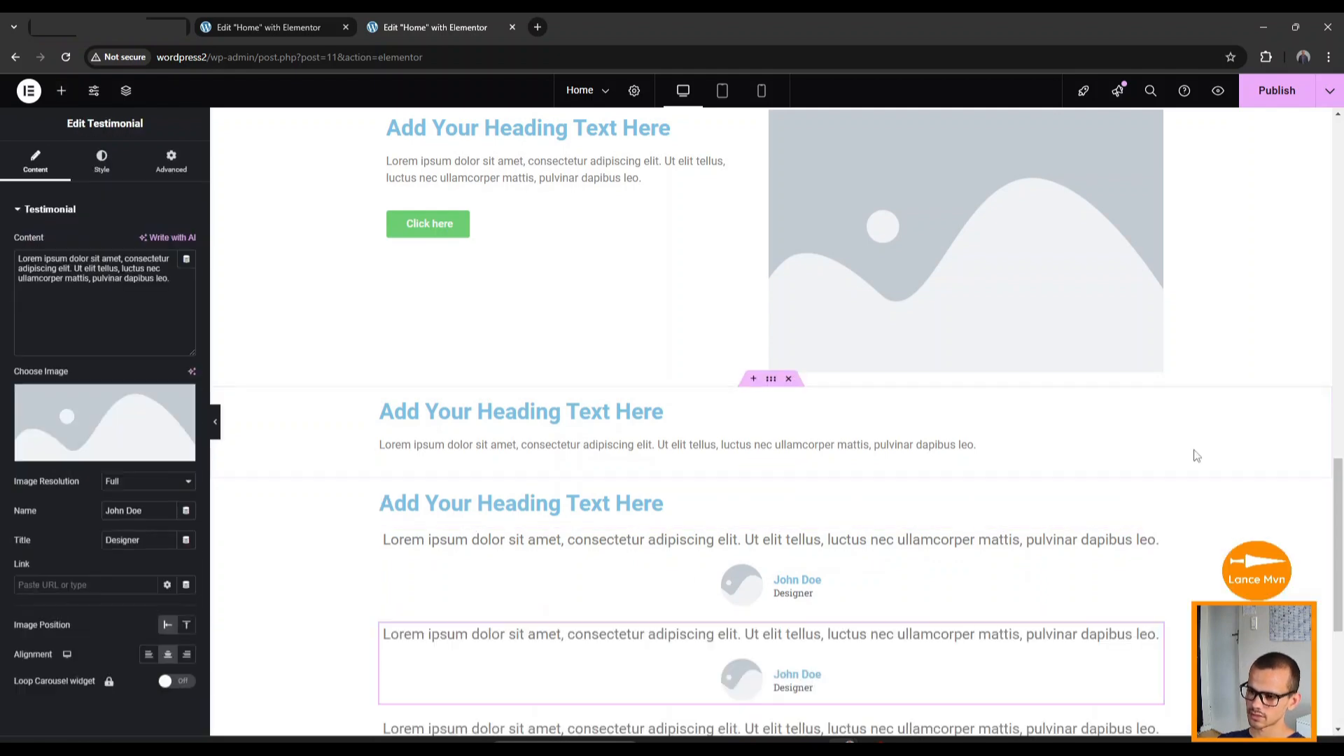
scroll(791, 548, down, 4)
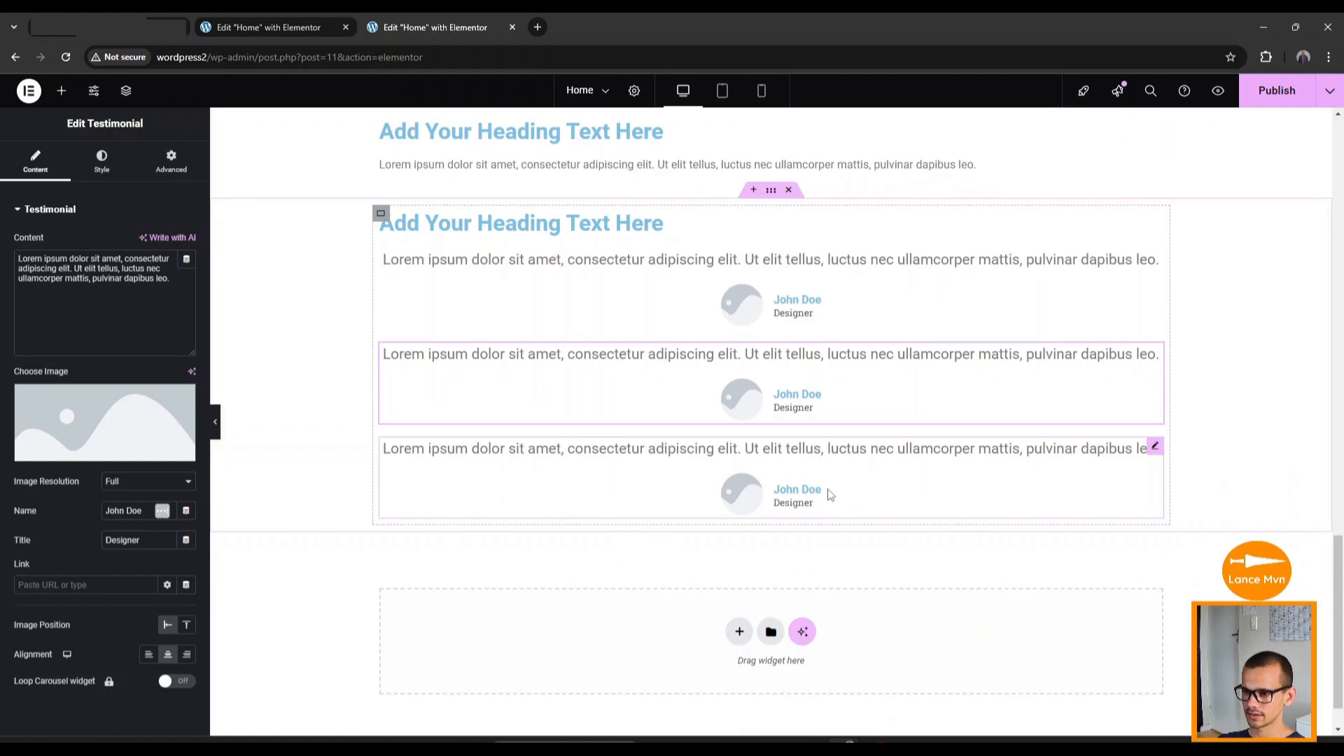
scroll(763, 594, down, 1)
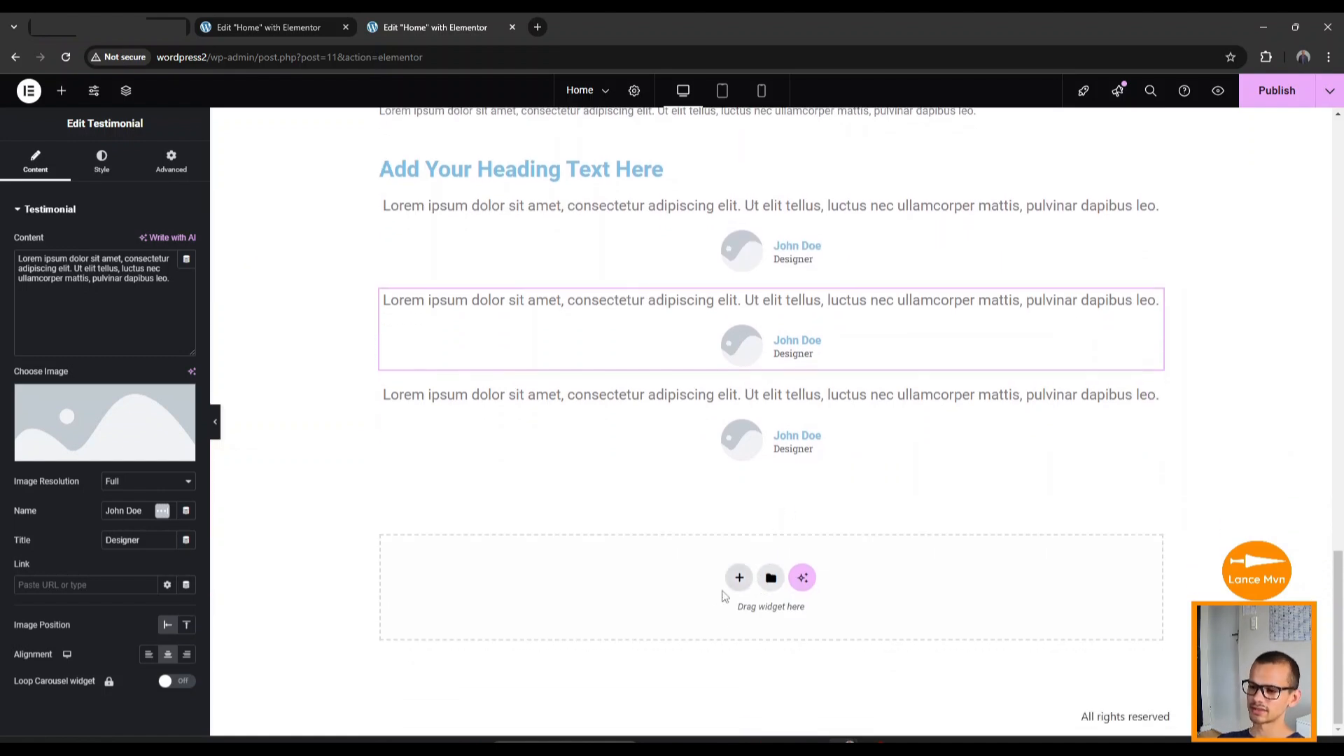
click(740, 580)
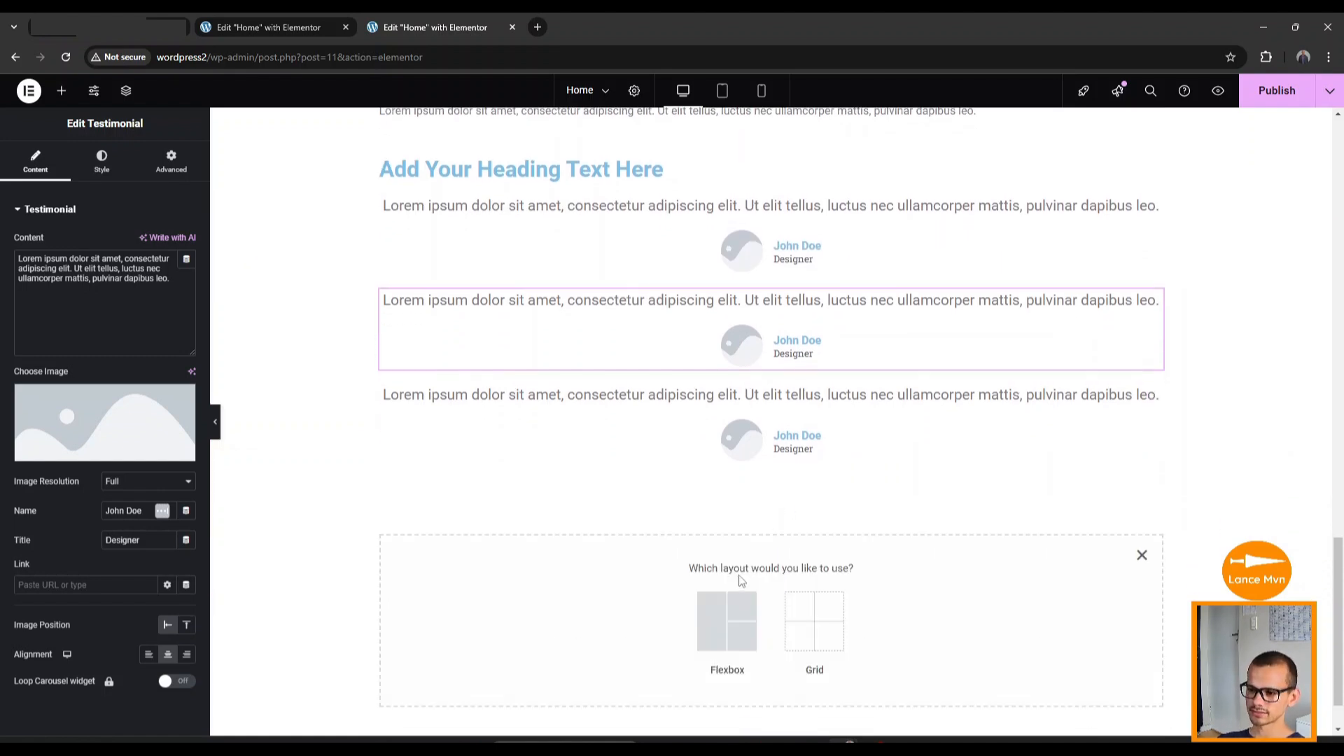
Create a one-column Flexbox section with a nested container inside.
click(717, 630)
click(574, 607)
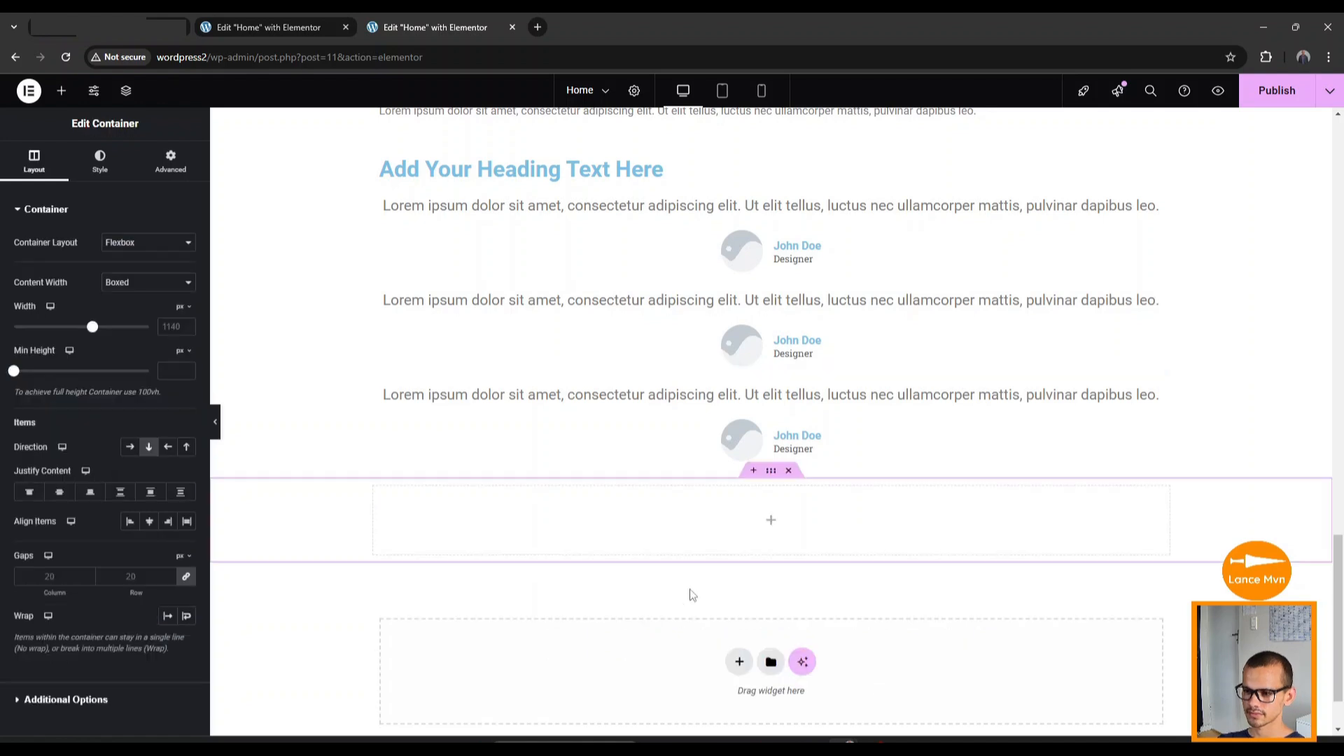
click(61, 91)
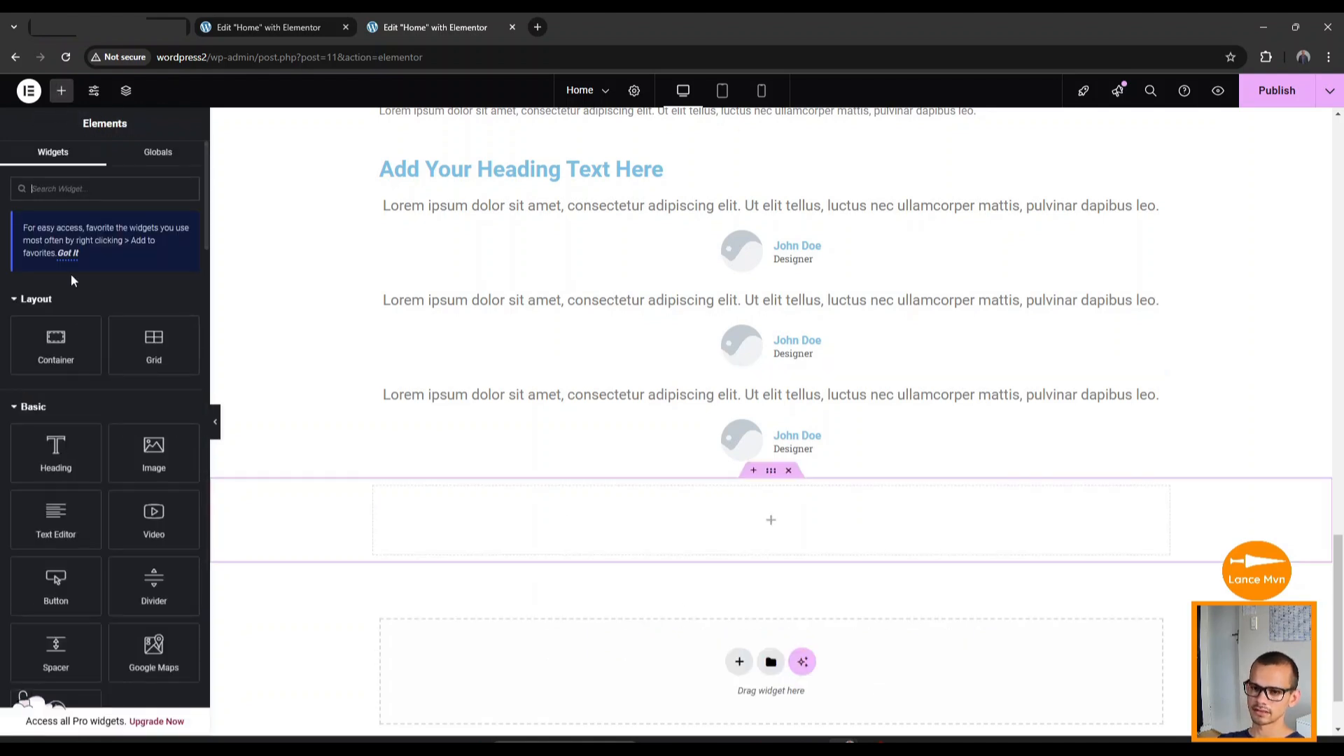
drag(56, 345, 774, 528)
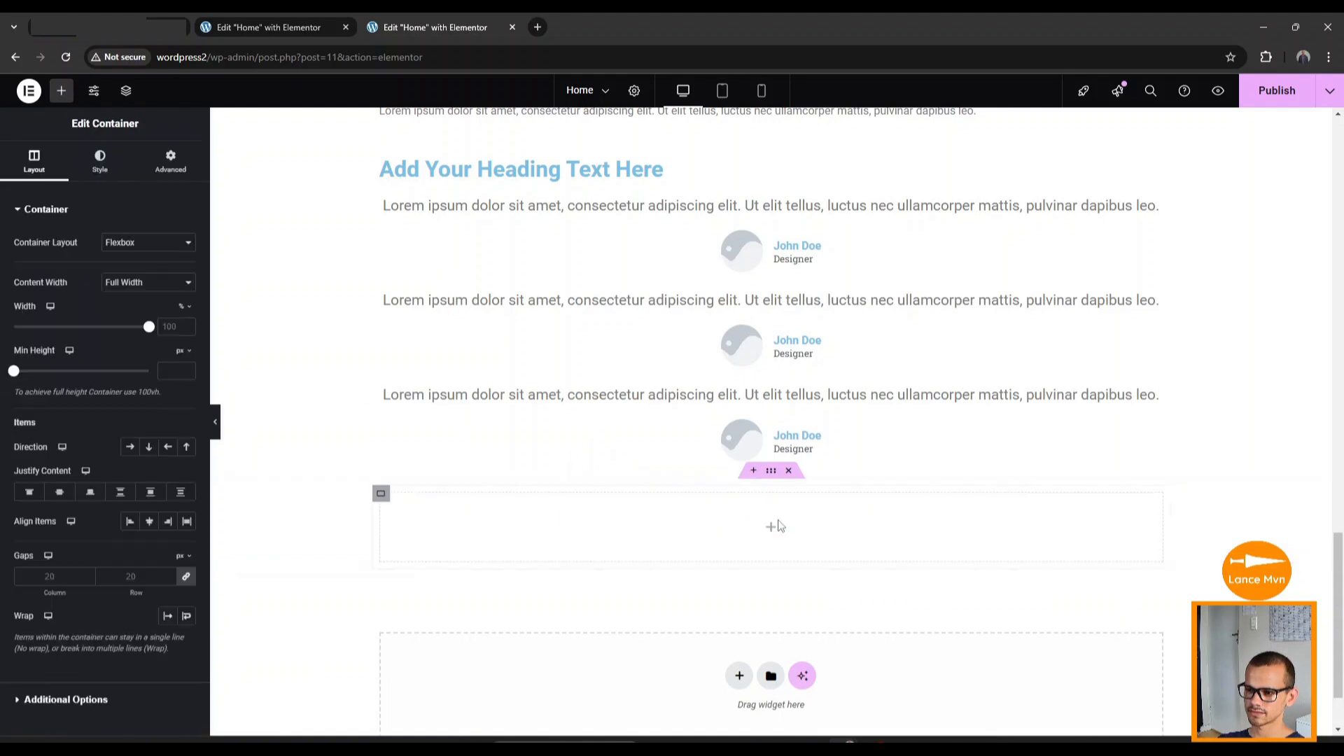
Add a heading, text paragraph and Click here button, moving the button outside the inner container.
click(61, 91)
drag(56, 451, 826, 533)
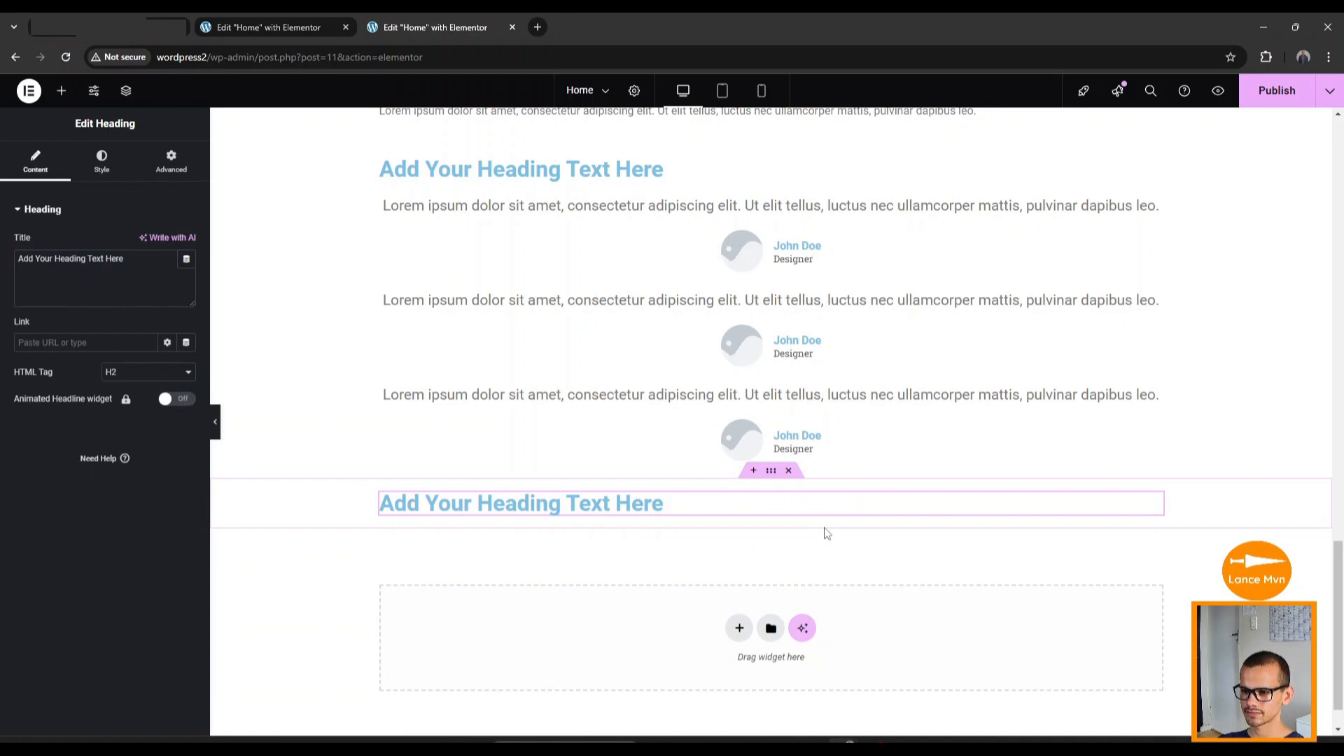
click(61, 91)
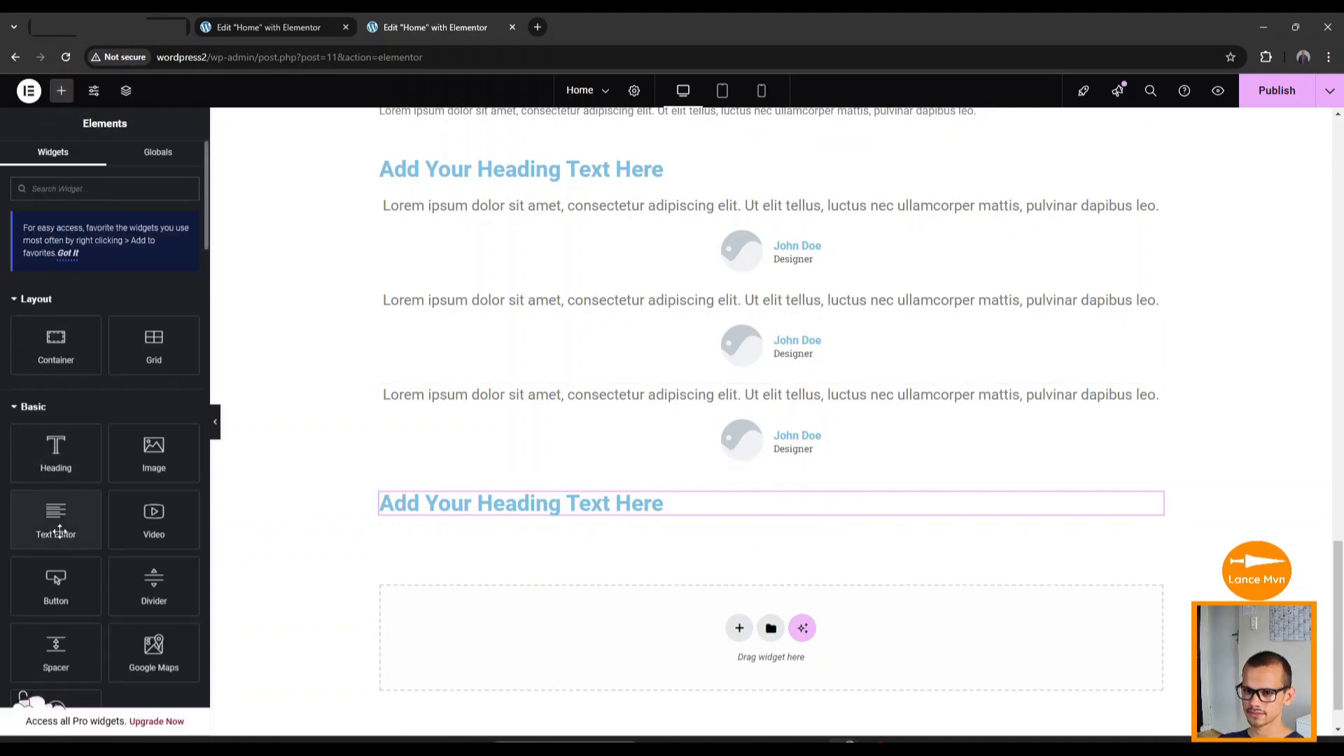
drag(56, 518, 812, 516)
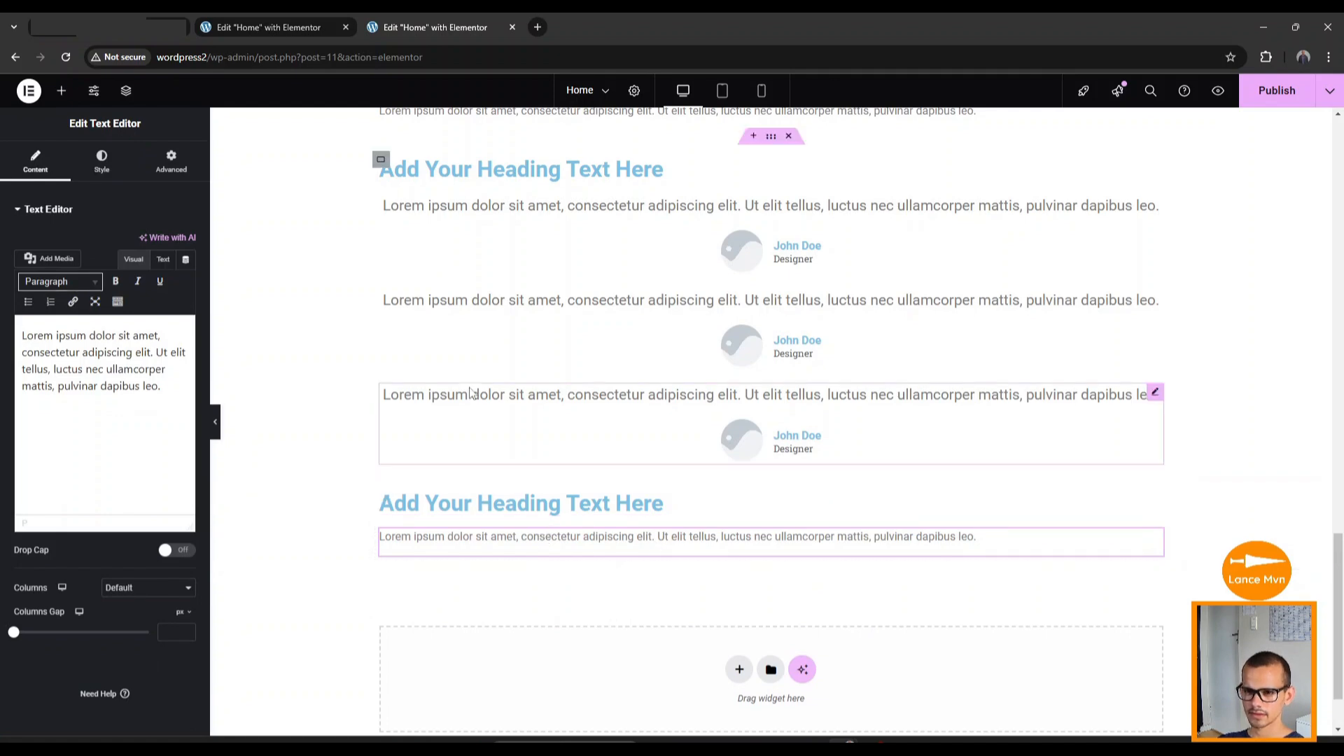
click(58, 98)
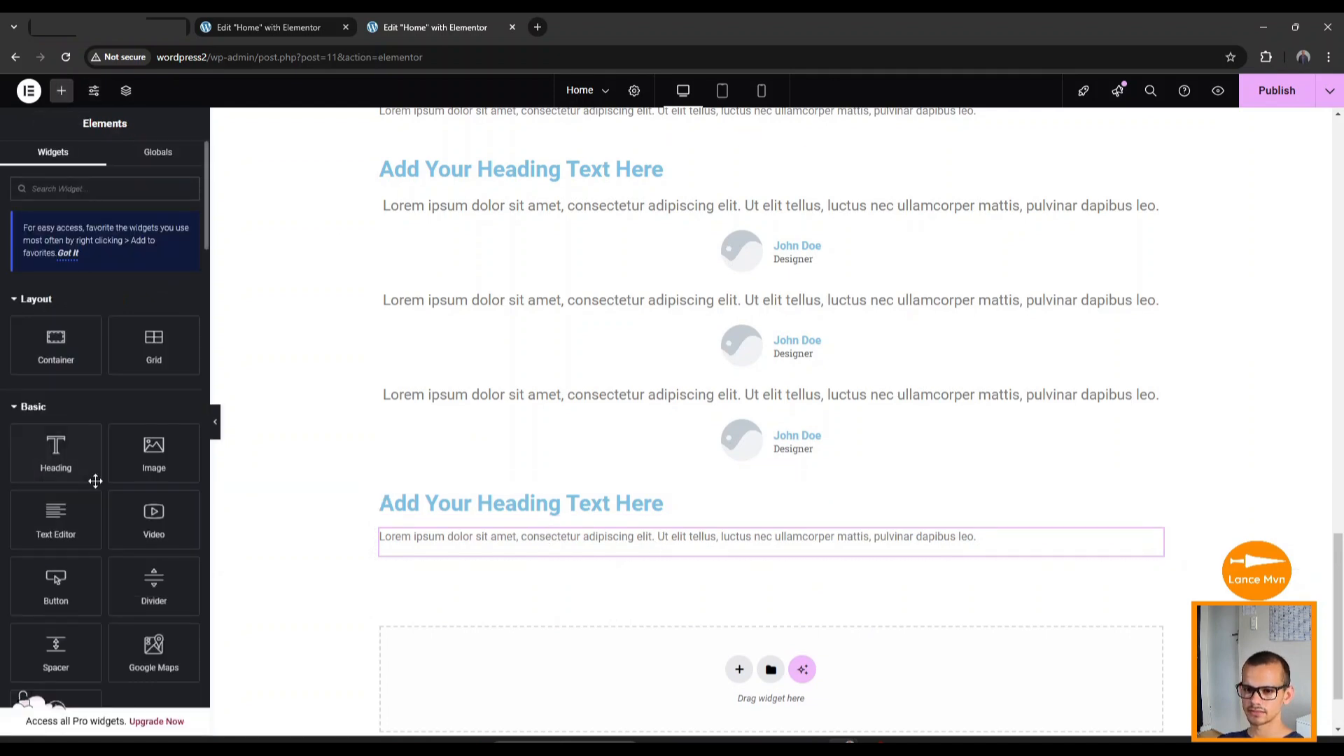
drag(66, 592, 569, 560)
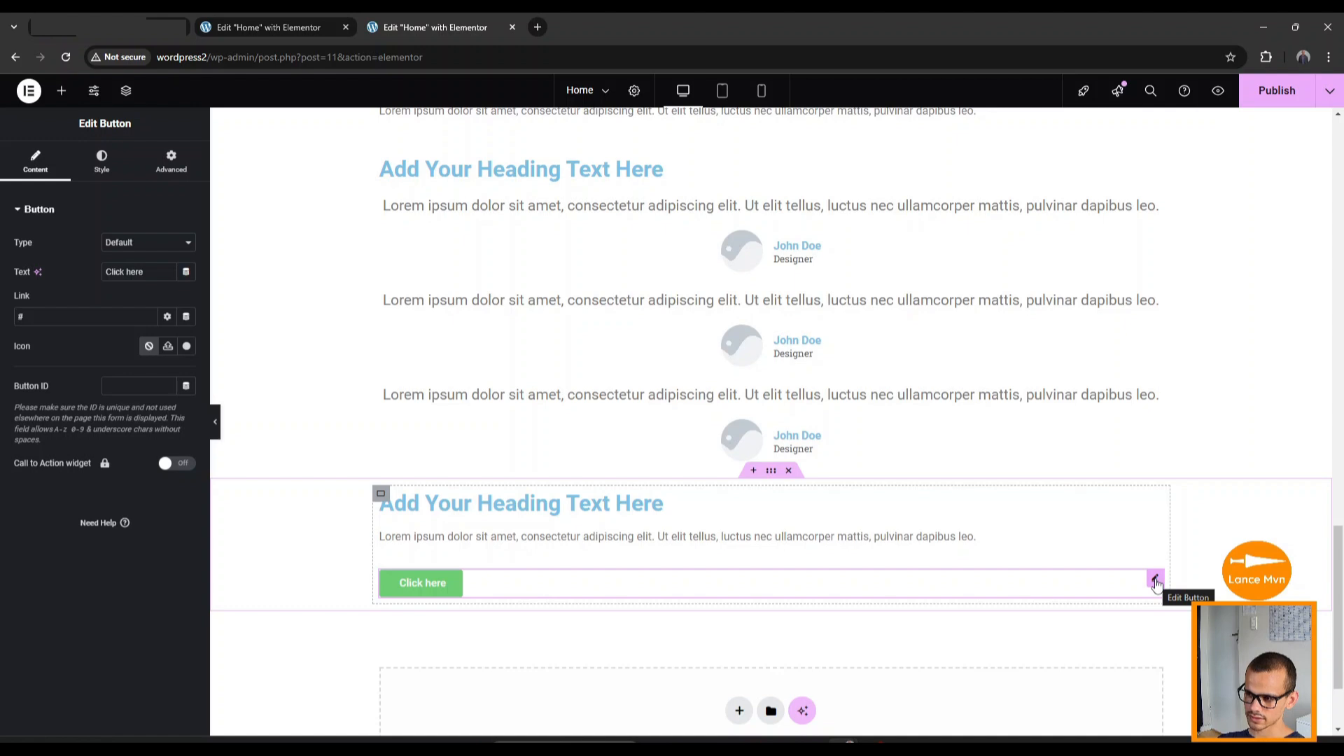
drag(1155, 583, 1050, 603)
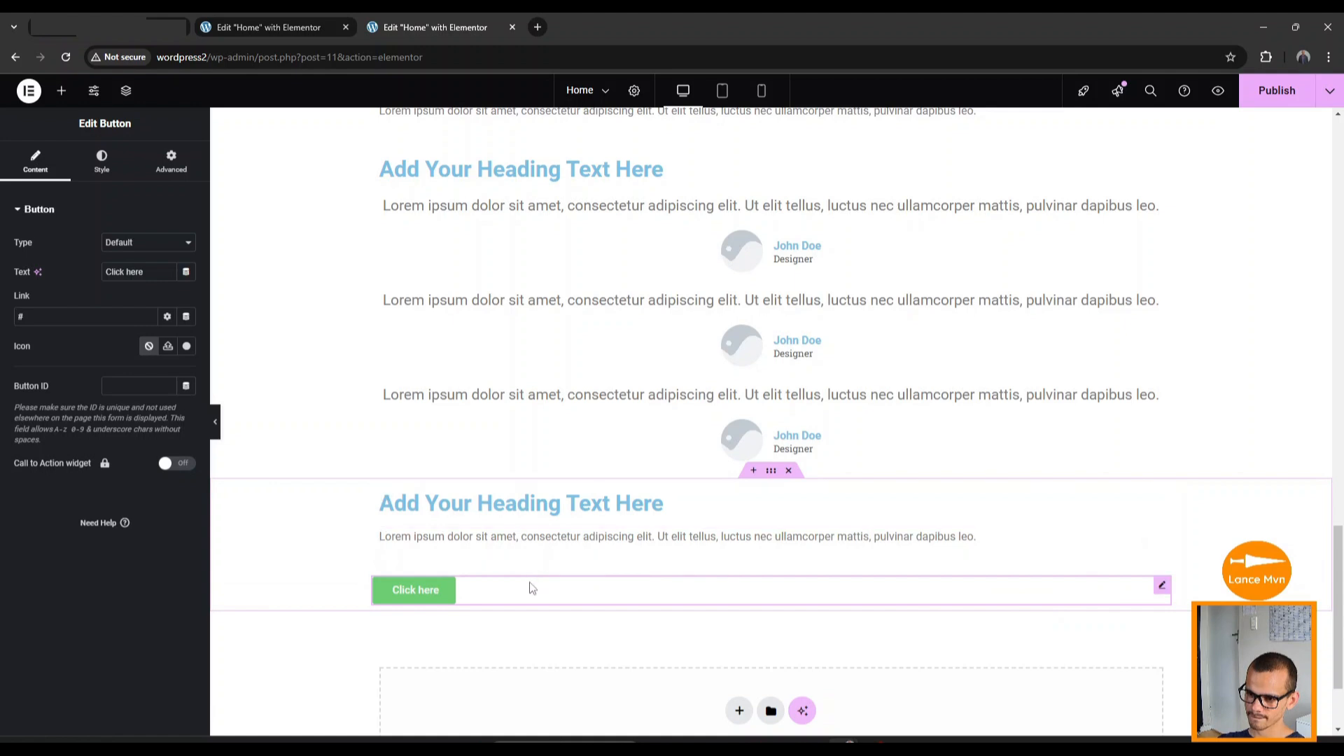
click(380, 497)
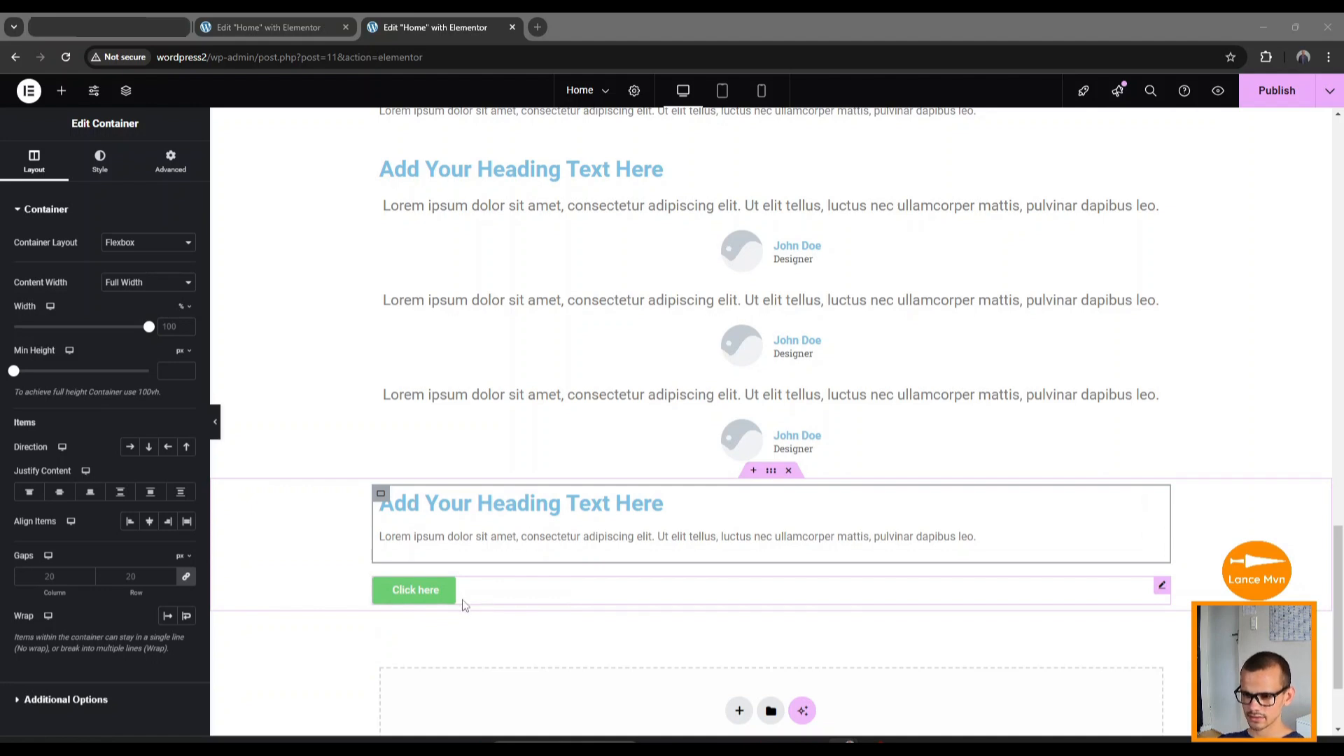
Add an image below the Click here button and a text paragraph below the image.
click(64, 91)
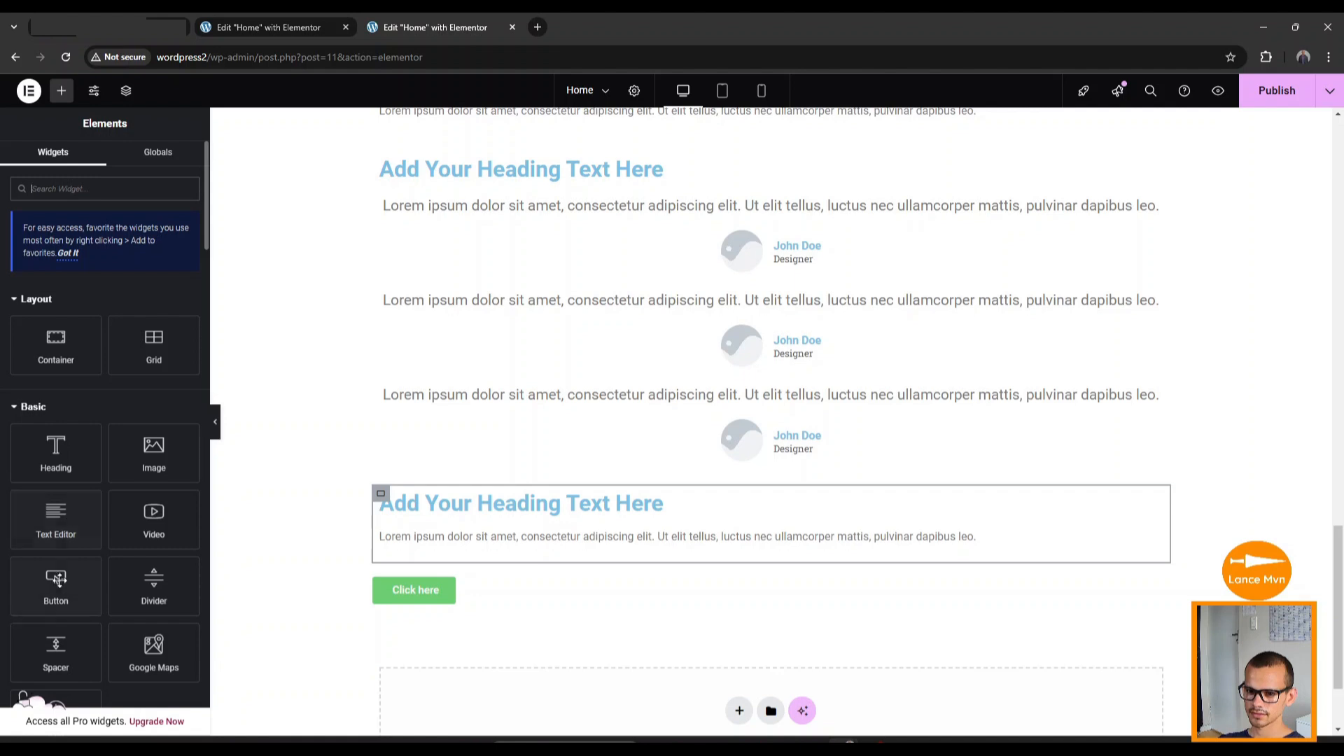
drag(154, 454, 530, 606)
scroll(528, 589, down, 8)
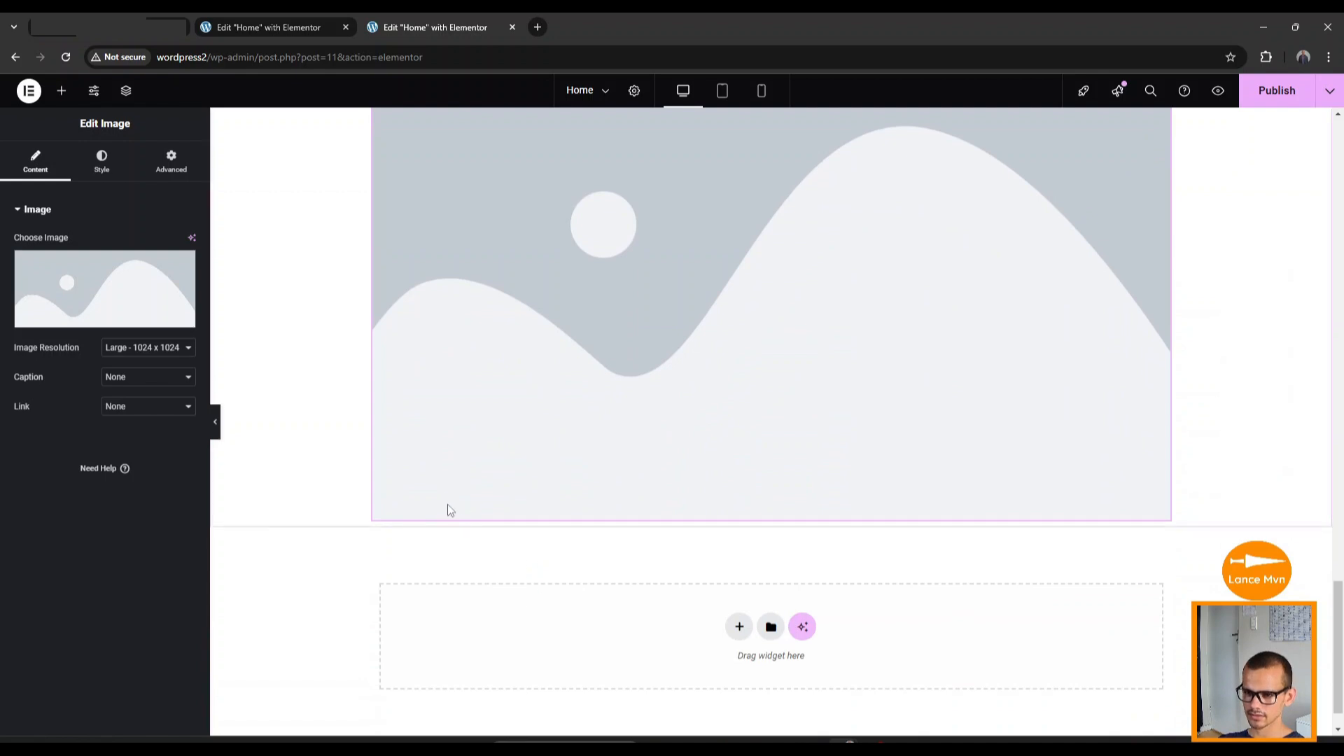
click(61, 91)
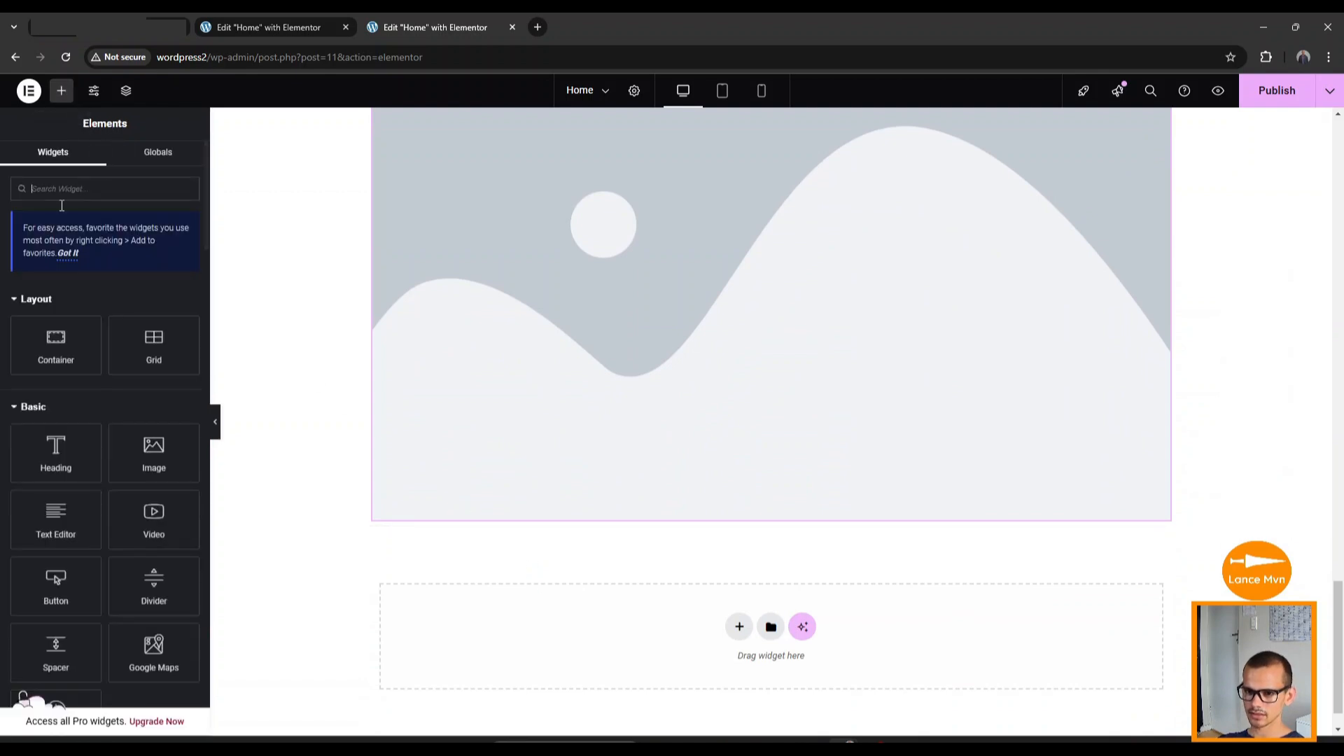
drag(56, 518, 570, 508)
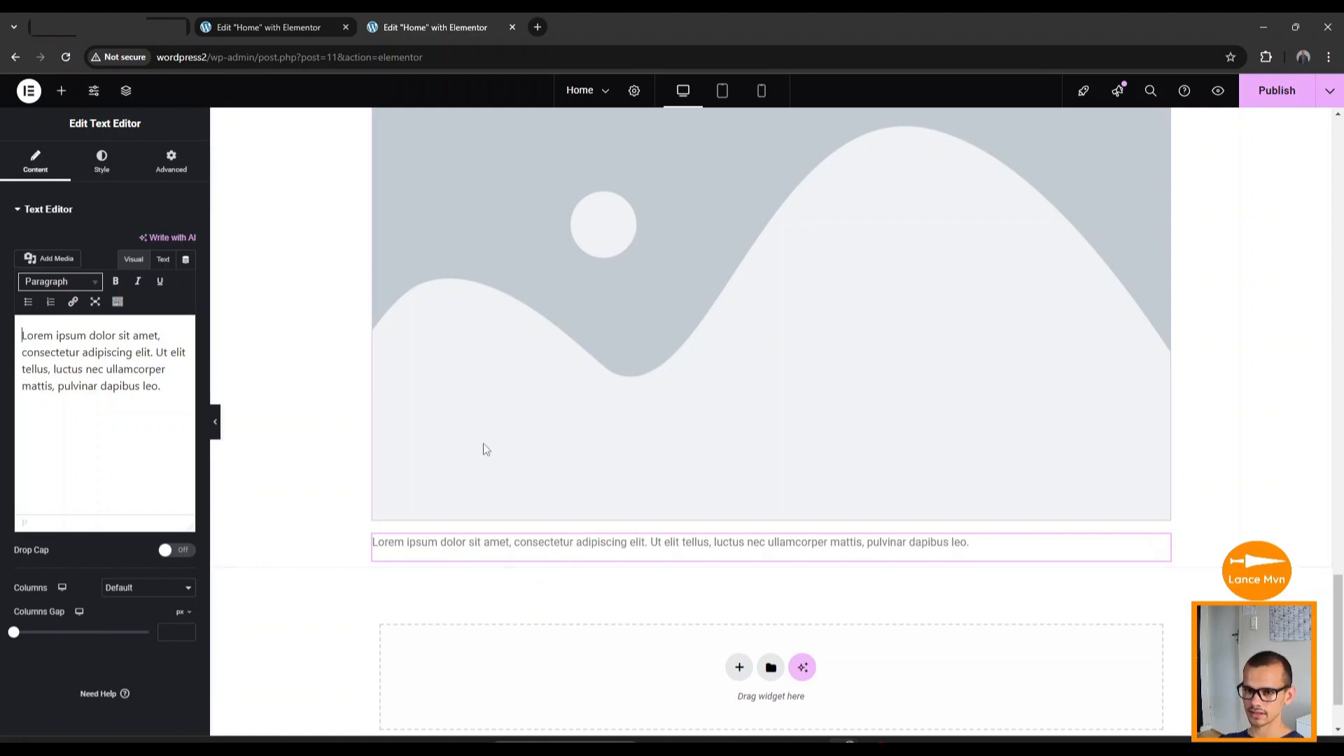
Search 'social' and place the Social Icons widget (Facebook, Twitter, YouTube) under the paragraph.
click(60, 90)
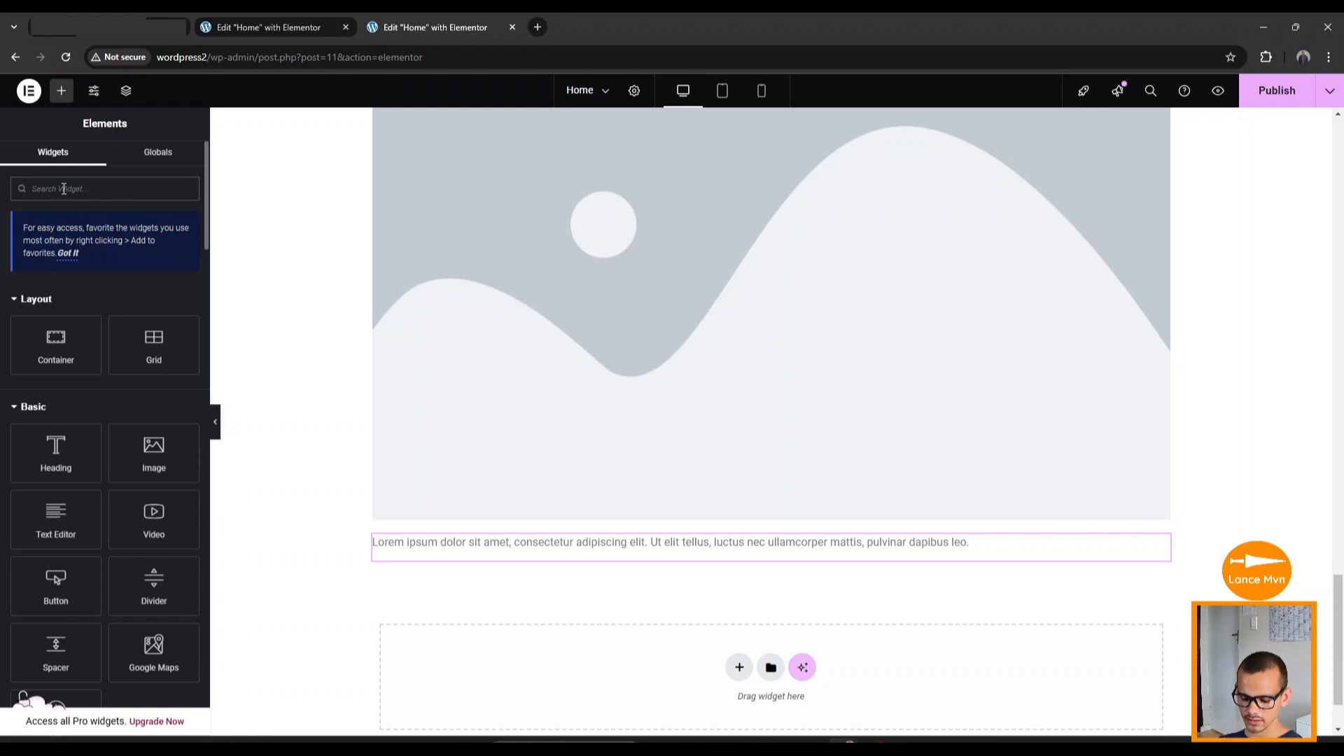
text(social)
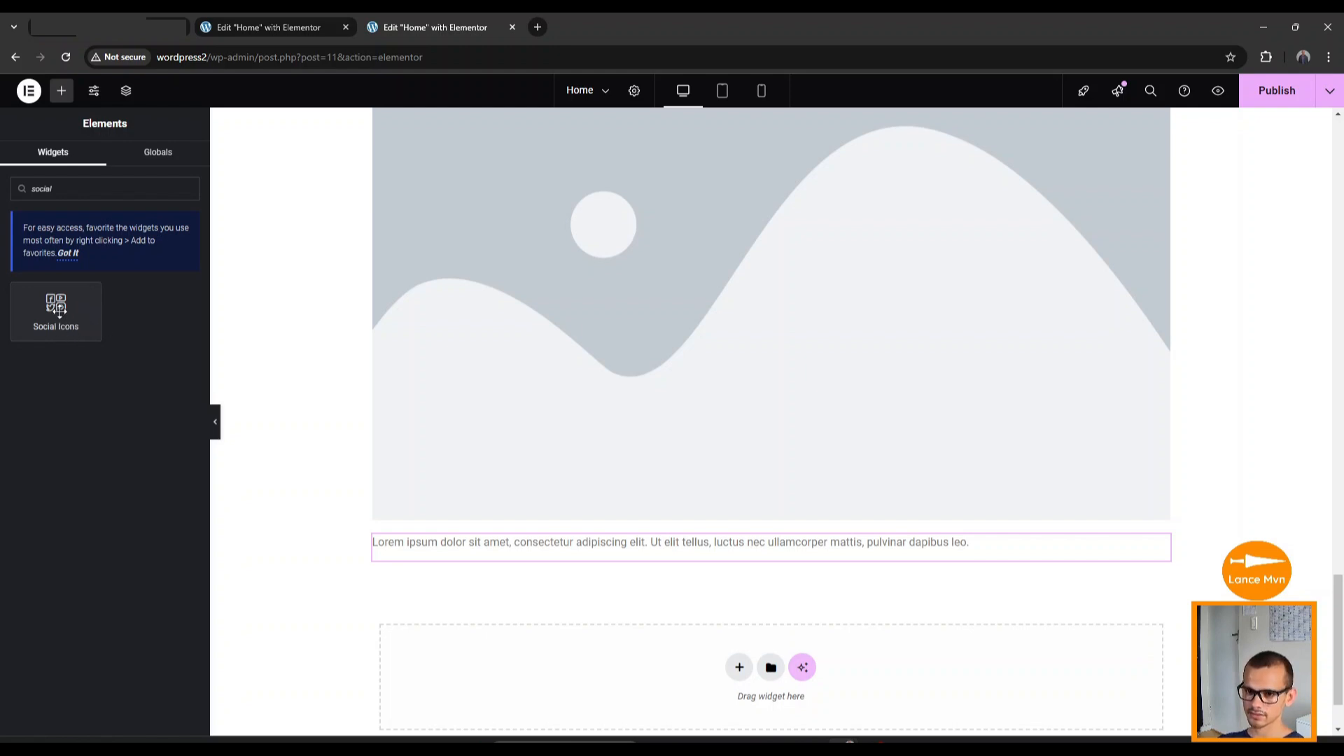
drag(59, 308, 508, 564)
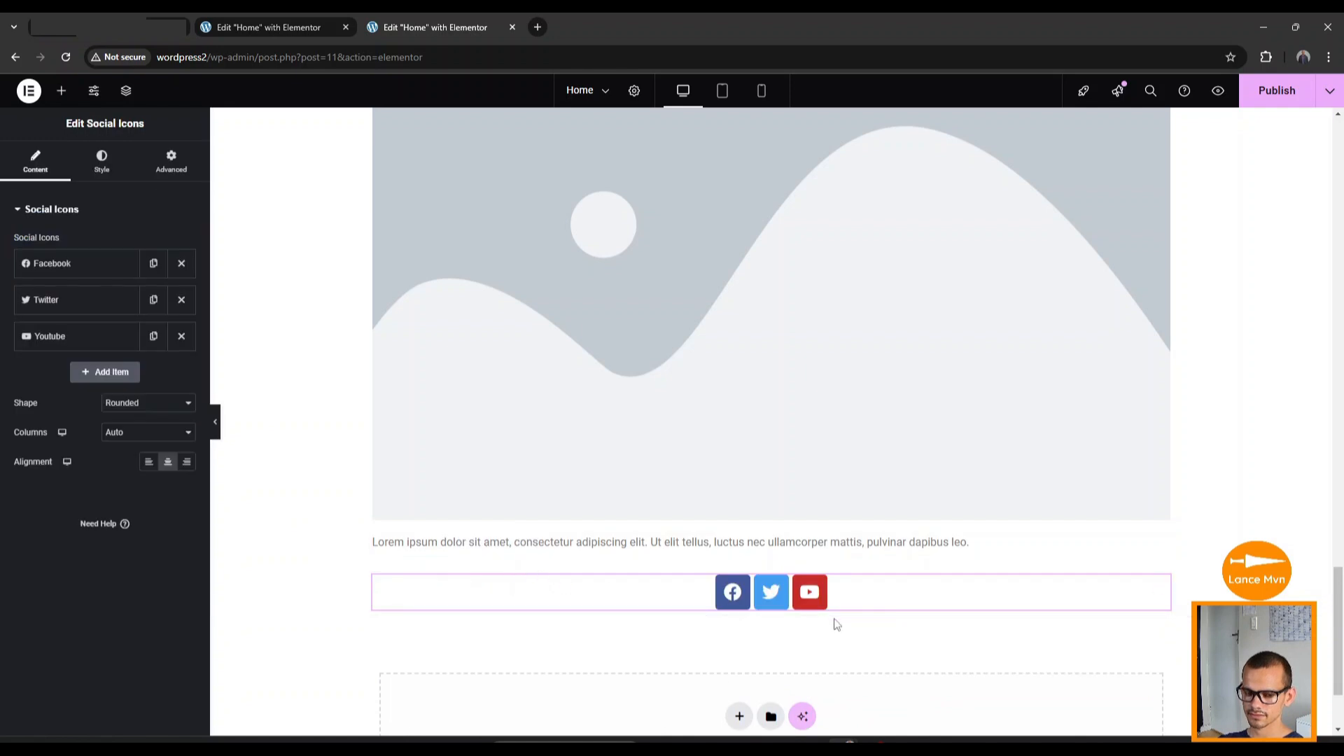
Scroll back up to the video-backed hero section and Cool Number counters at the page top.
scroll(549, 554, up, 10)
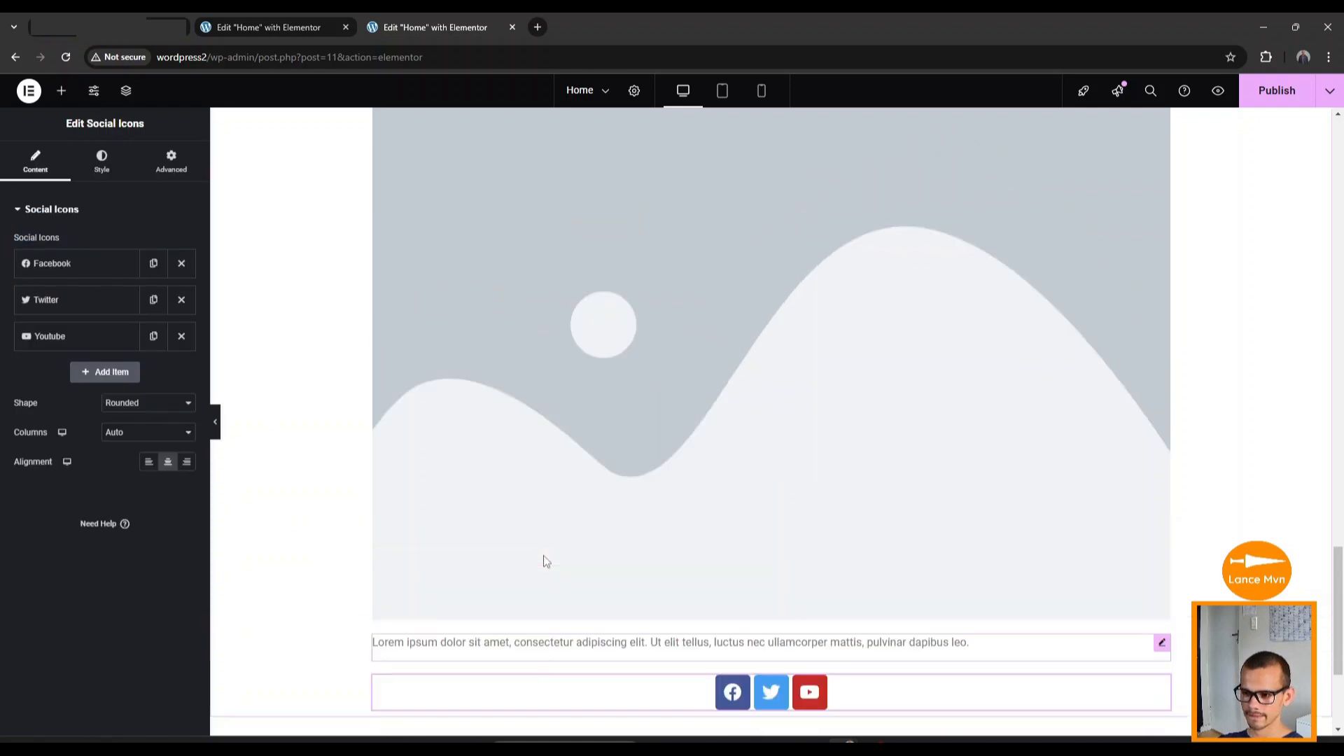
scroll(550, 553, up, 10)
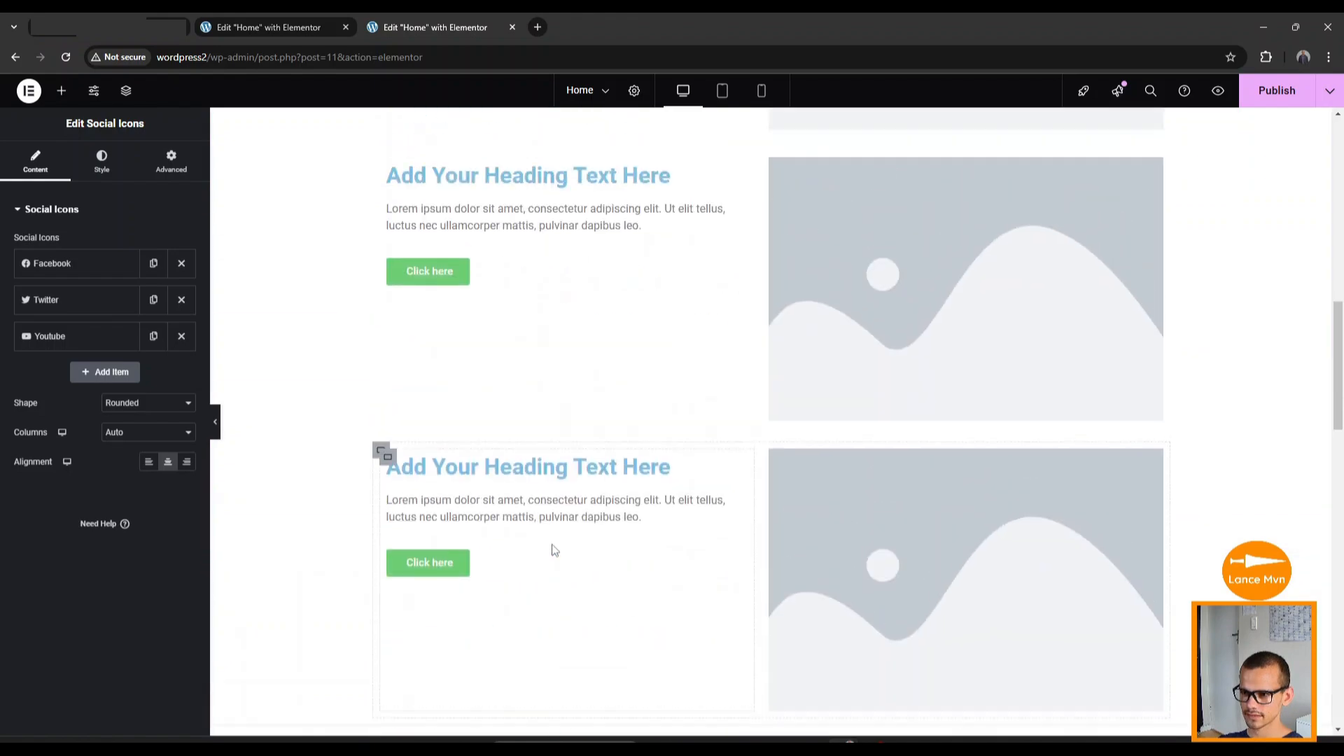
scroll(553, 549, up, 6)
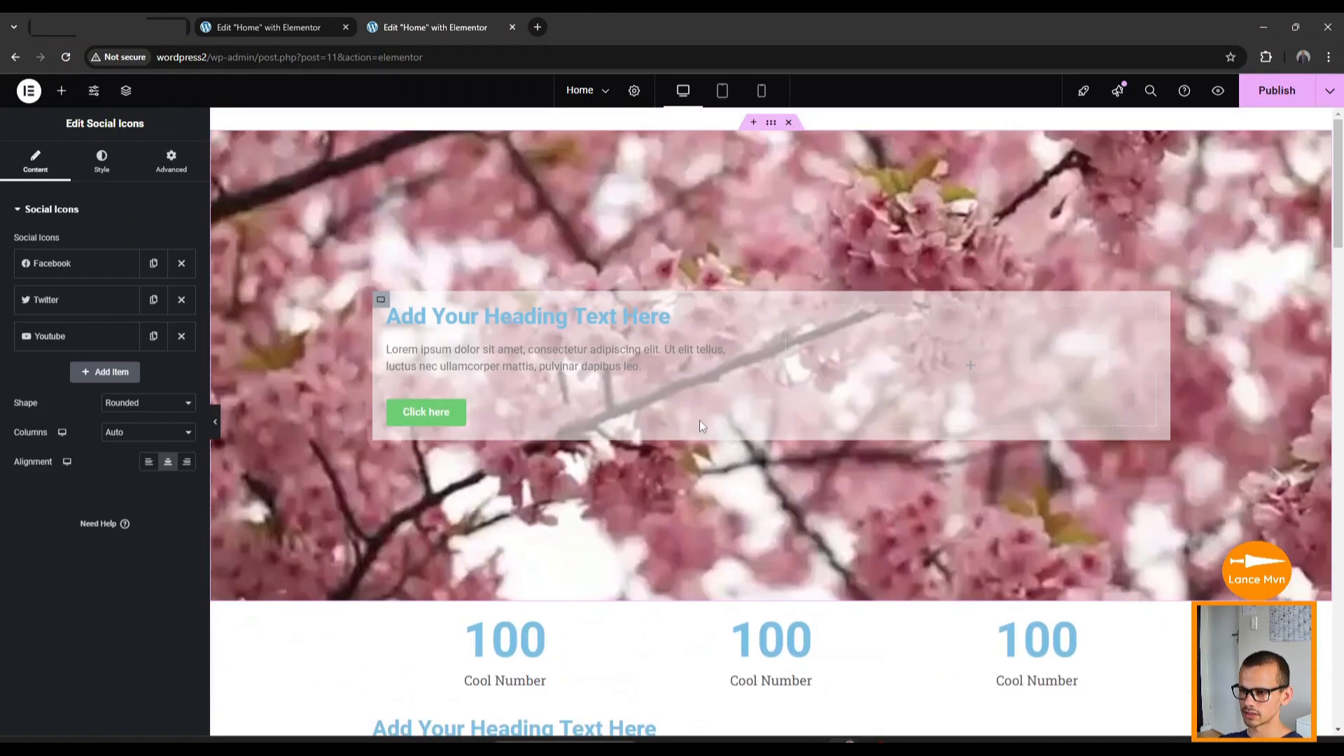
scroll(663, 571, down, 5)
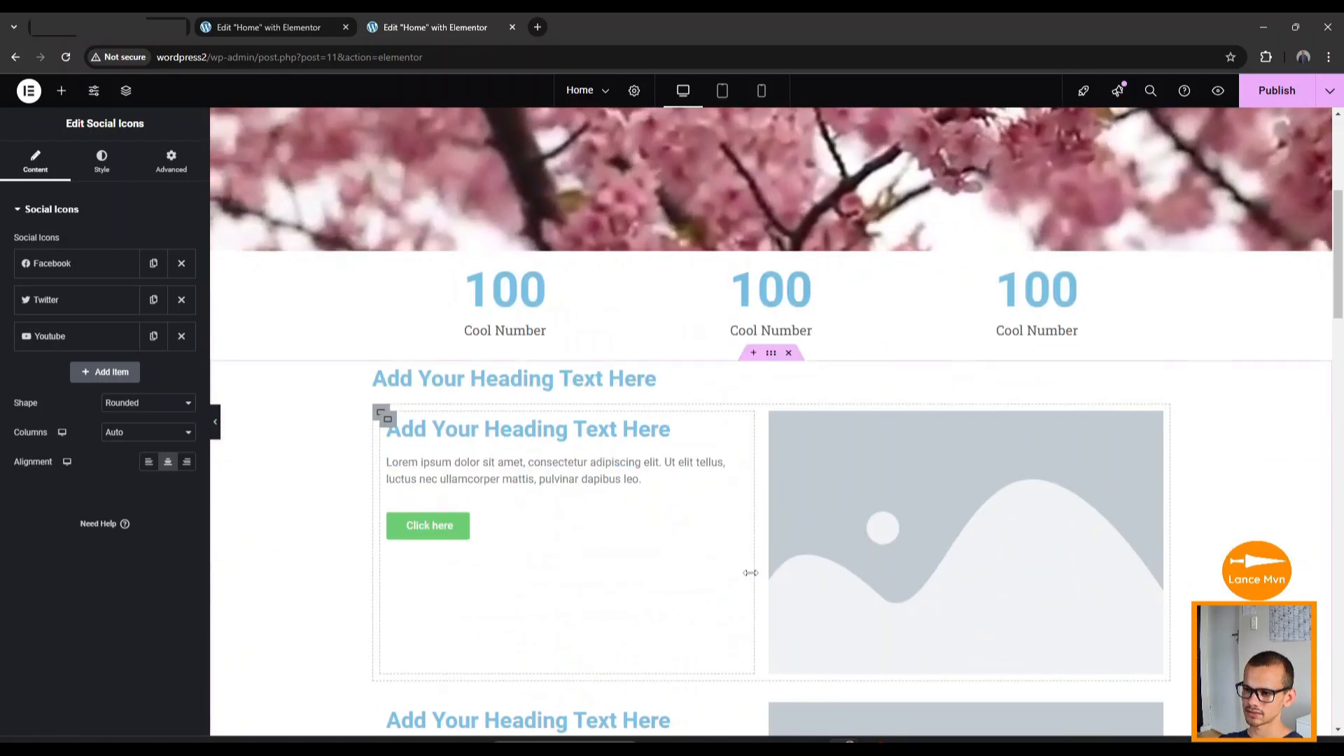
scroll(700, 531, down, 5)
scroll(710, 514, up, 2)
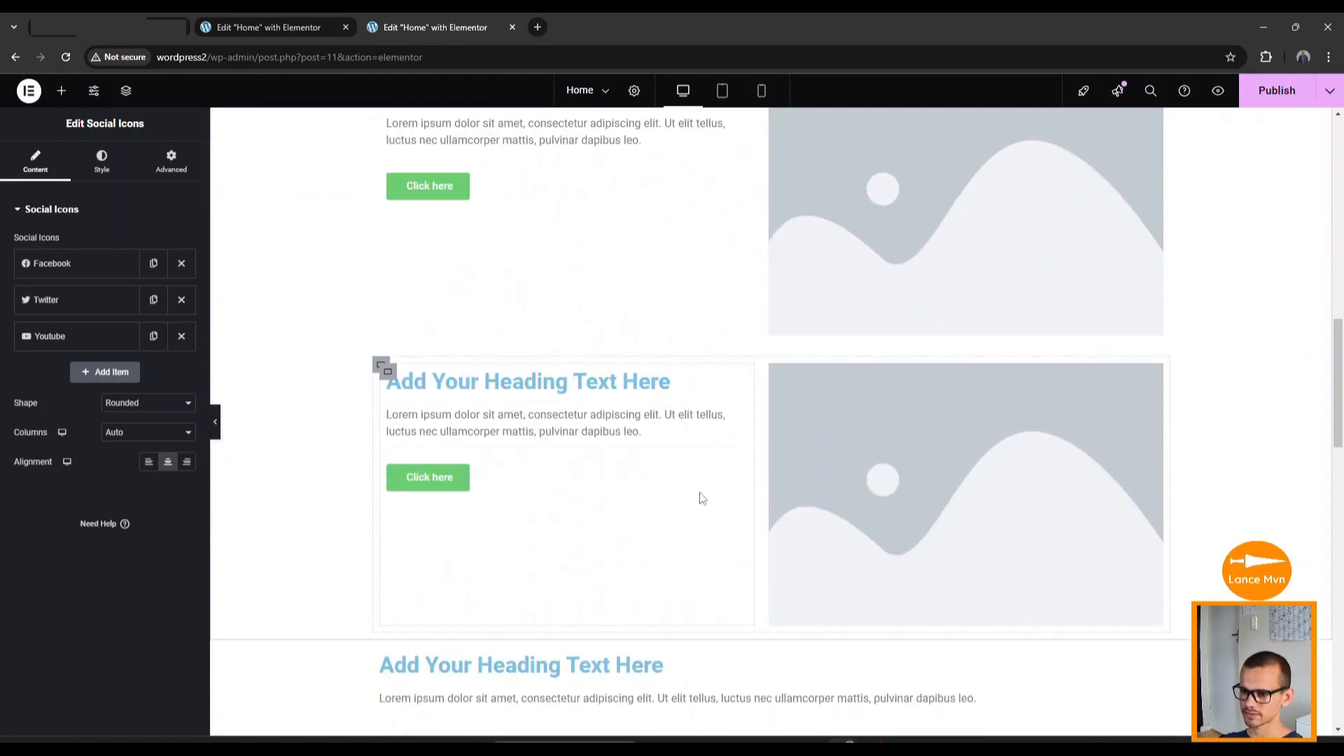
scroll(707, 498, up, 8)
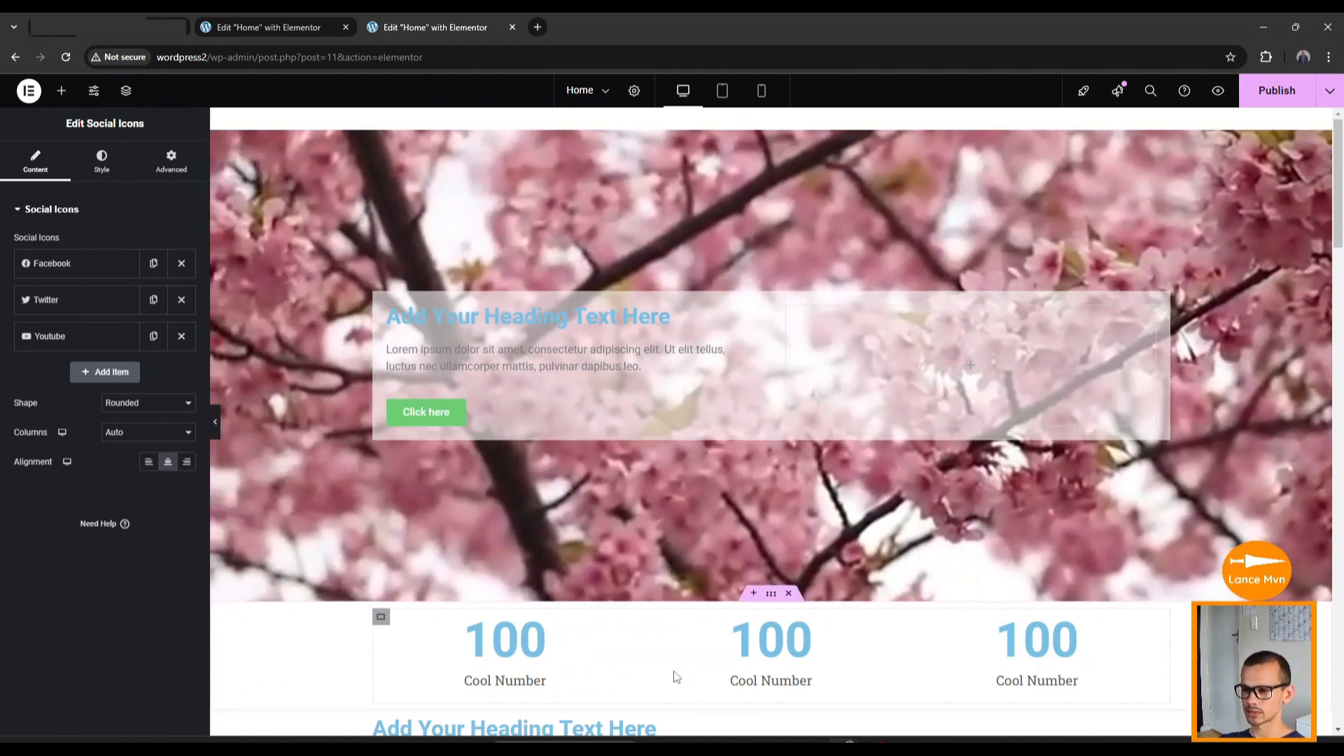
scroll(638, 645, down, 1)
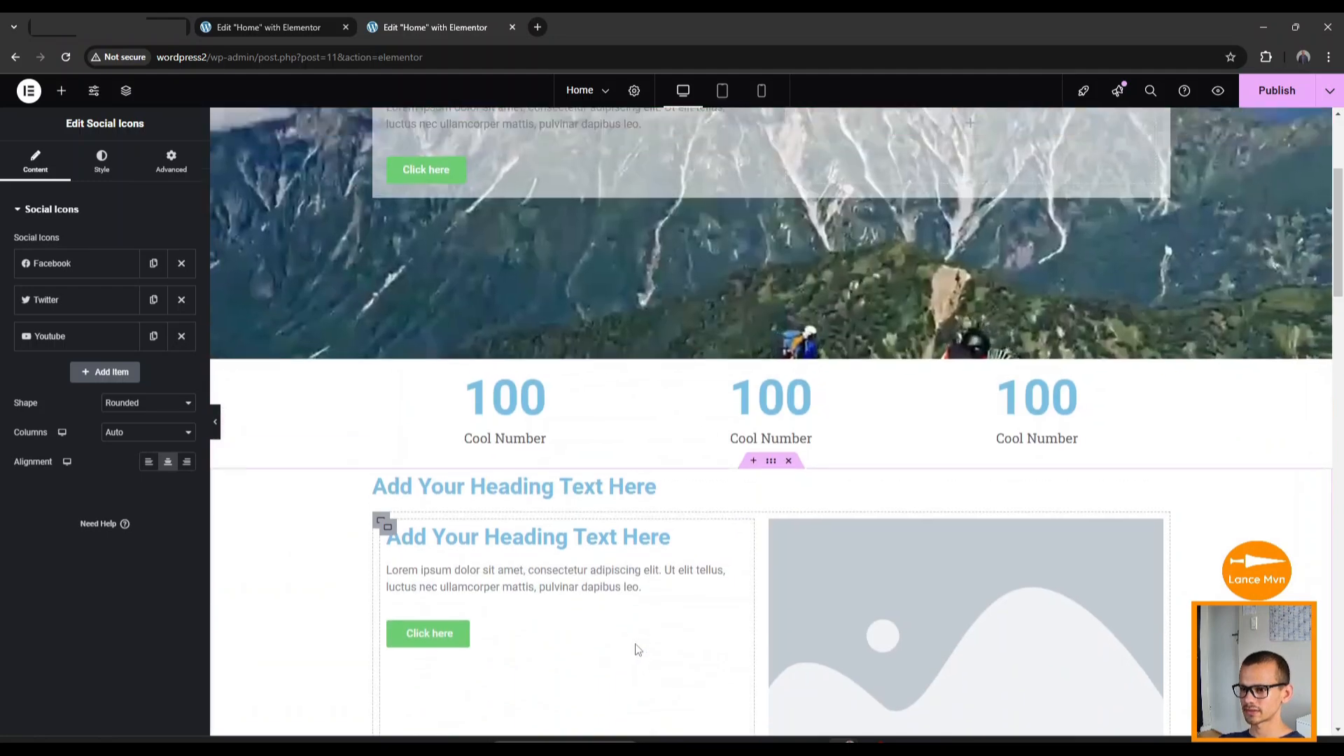
scroll(638, 648, up, 3)
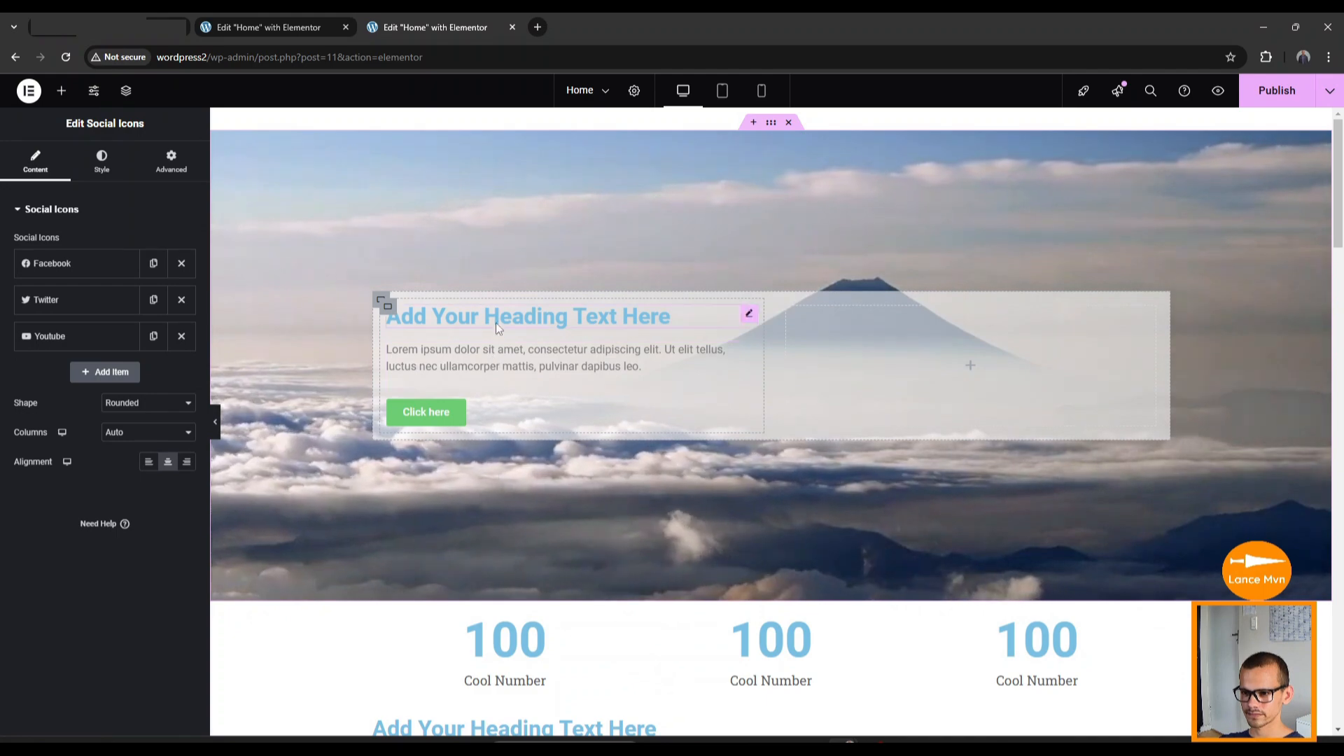
Retitle the hero heading 'Unlock the Heart of Japan with Kokoro Expeditions' and colour it #000000.
click(496, 320)
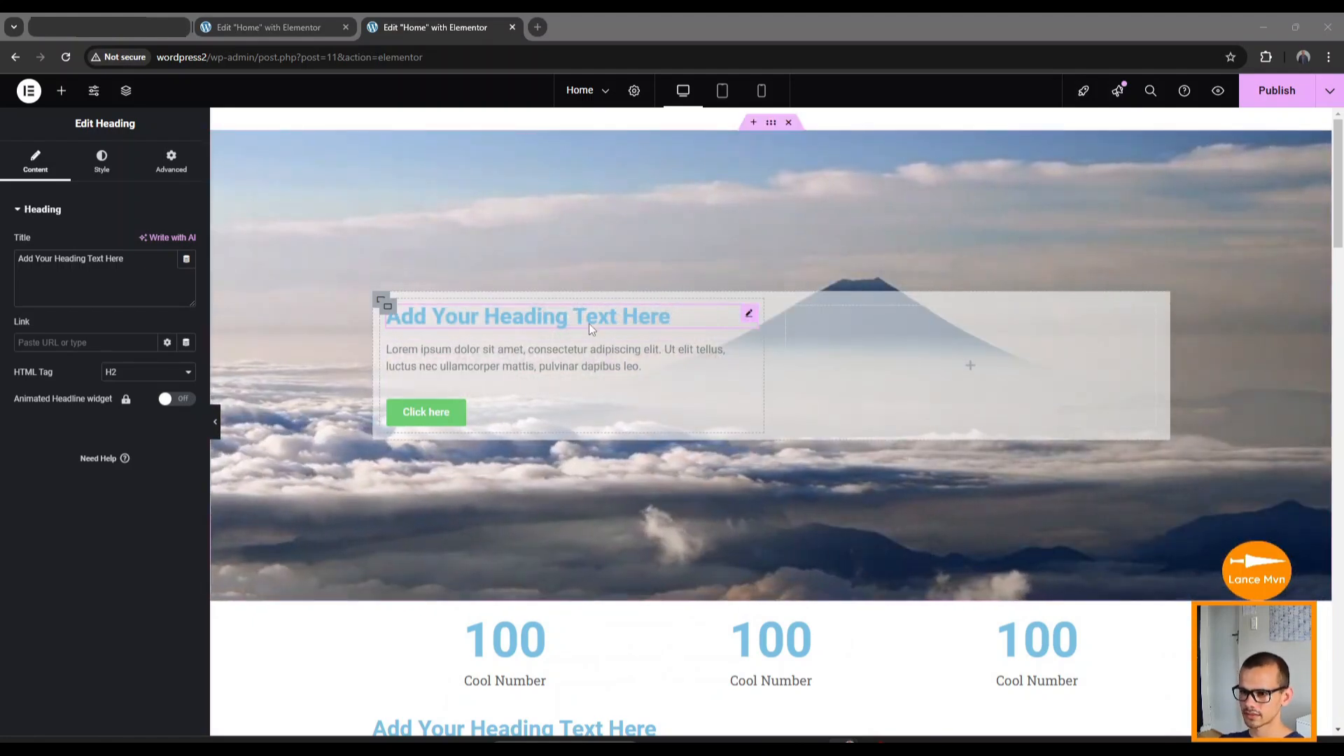
click(594, 316)
click(675, 355)
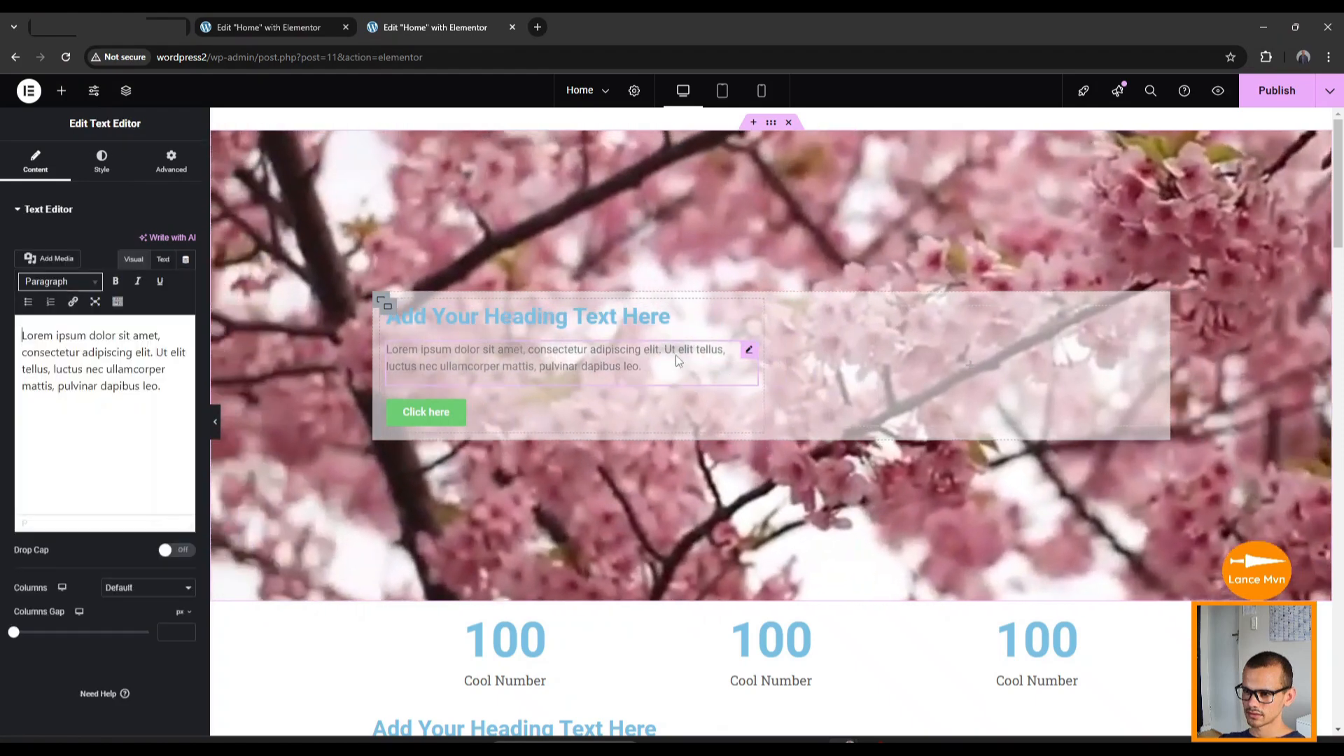
click(655, 322)
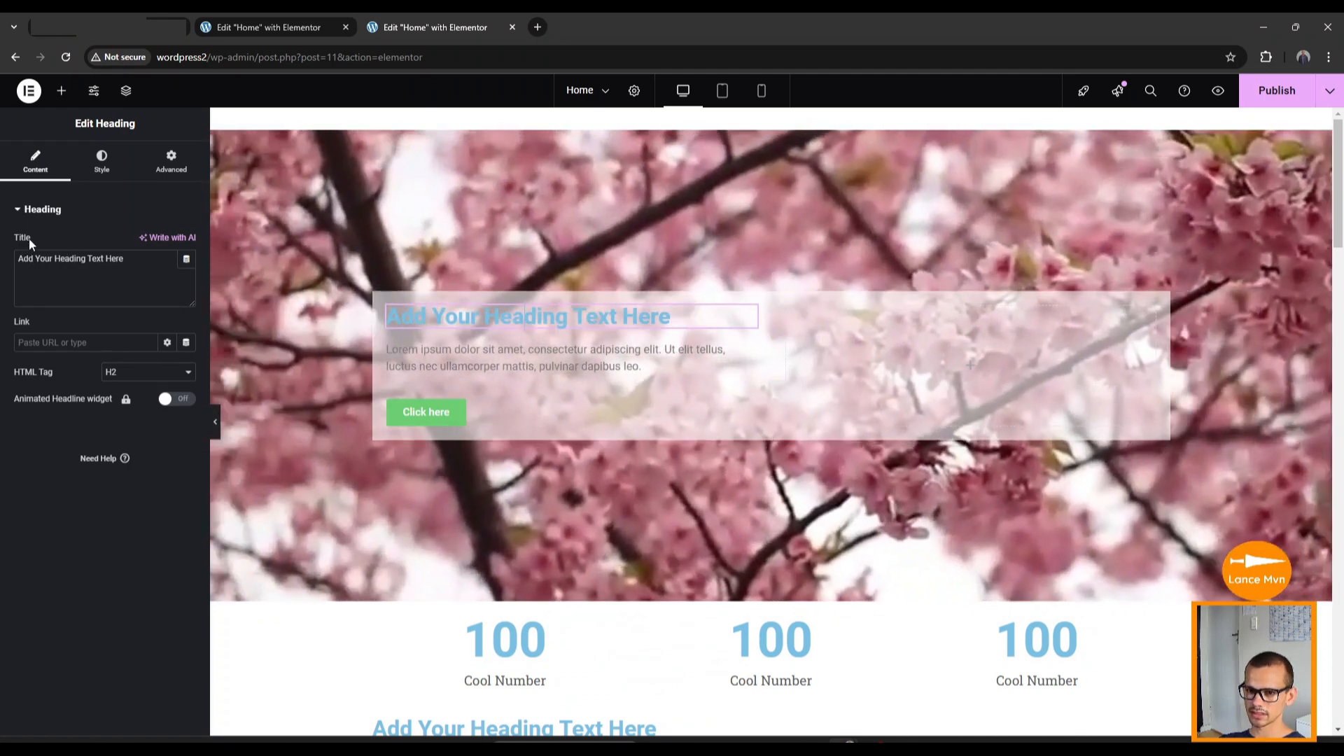
drag(123, 258, 16, 257)
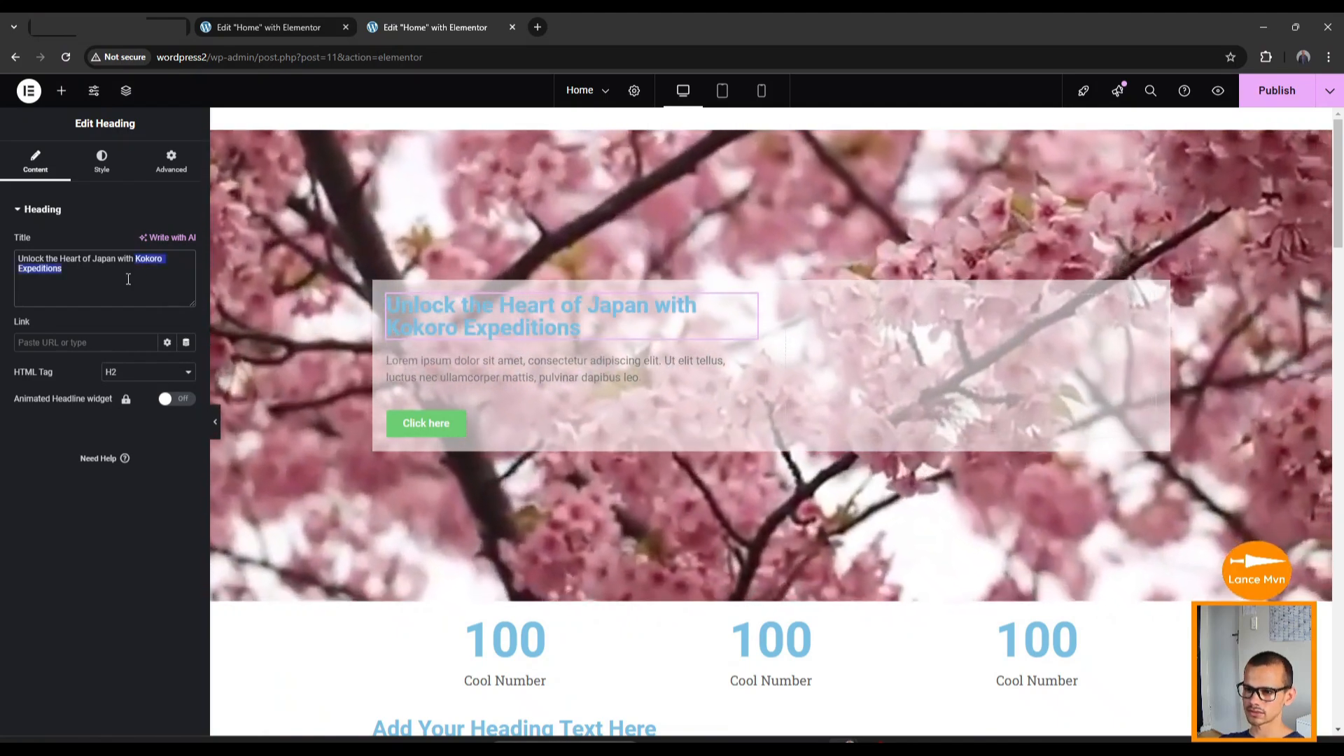
click(128, 279)
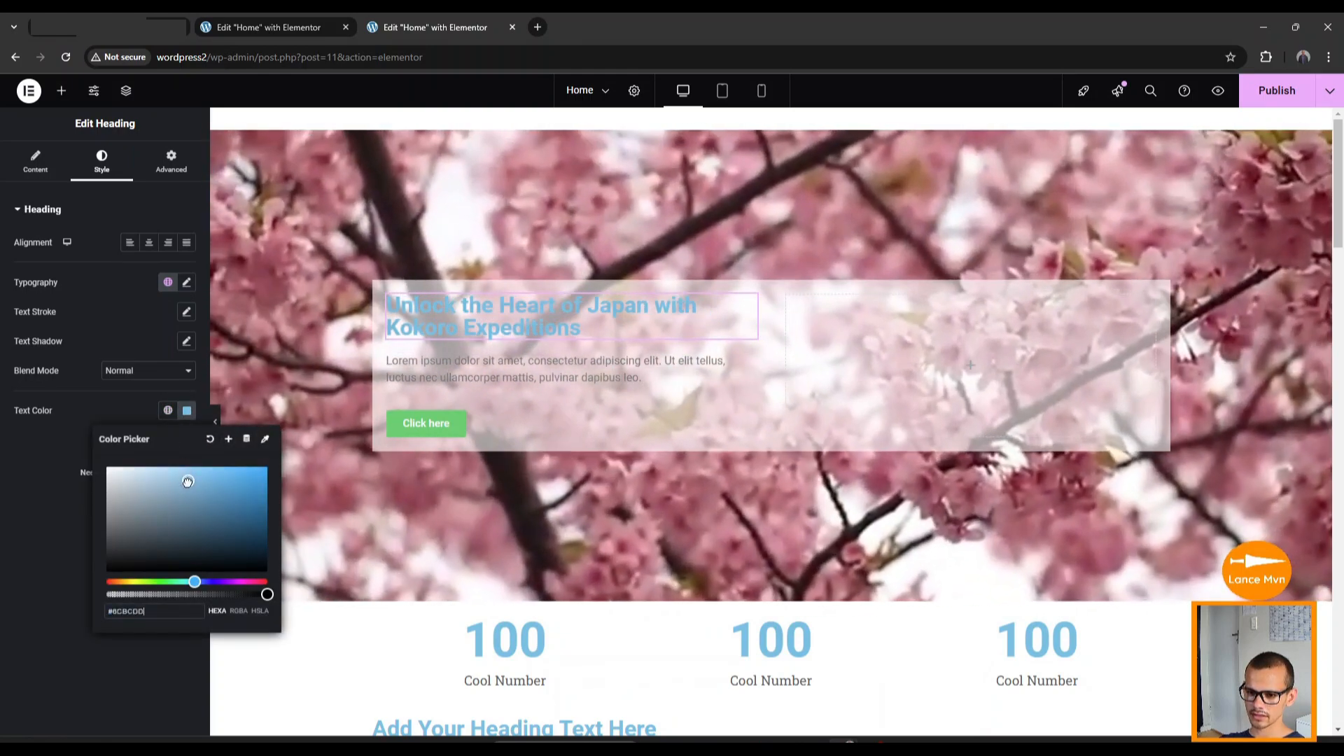
drag(187, 478, 99, 577)
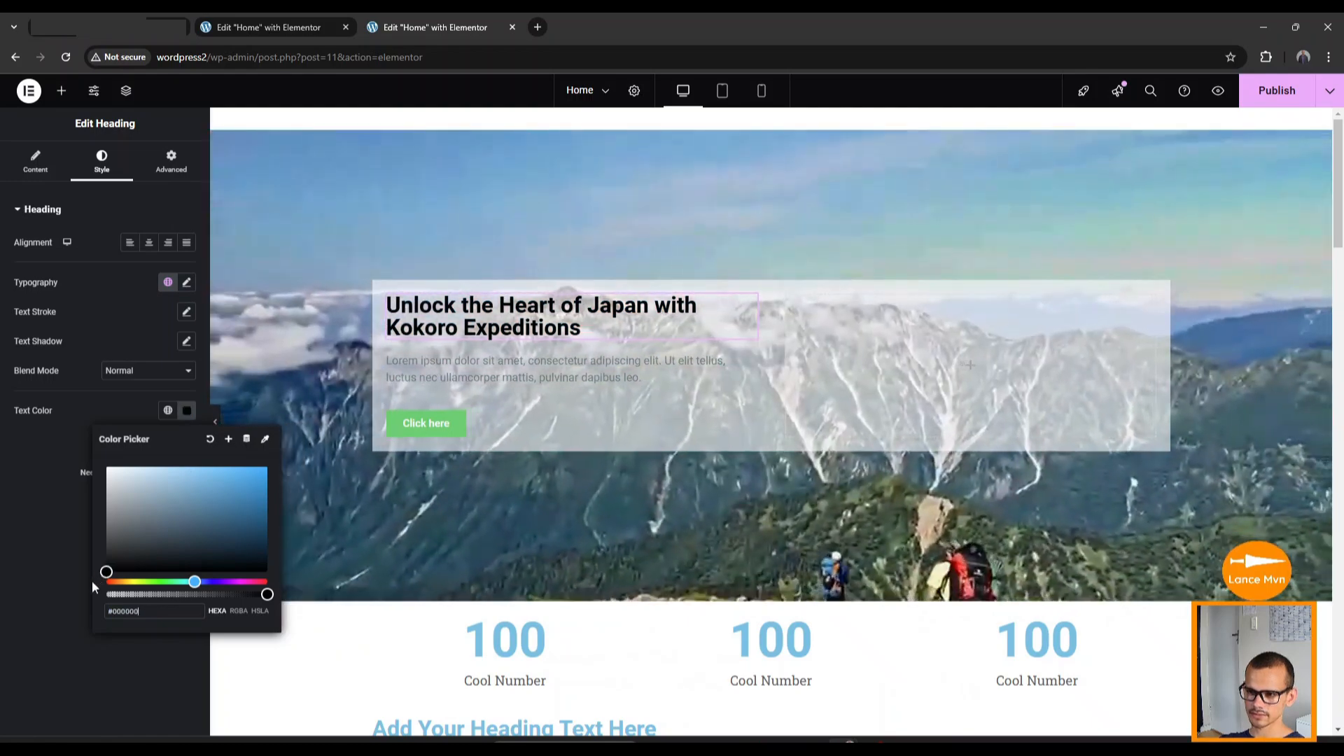
click(47, 545)
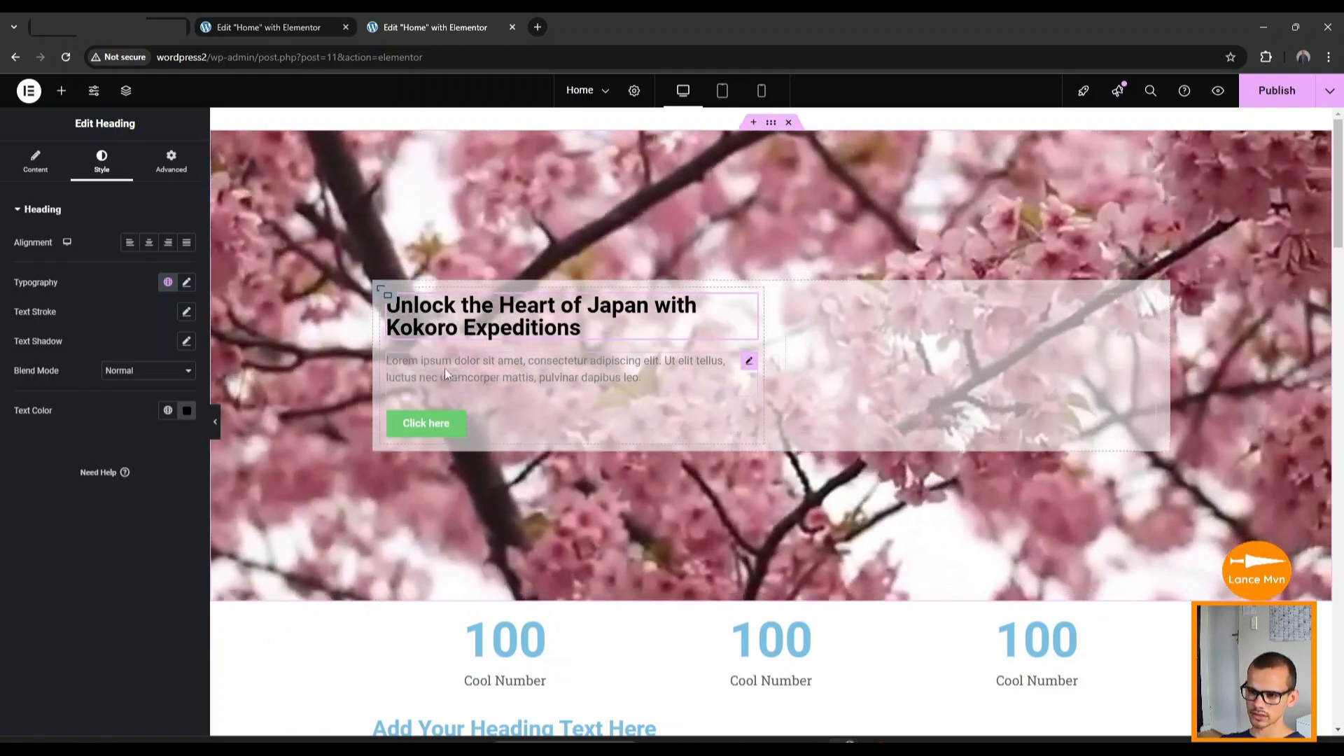
Replace the hero paragraph with 'Immersive tours and experiences that reveal the authentic Japan'.
click(451, 364)
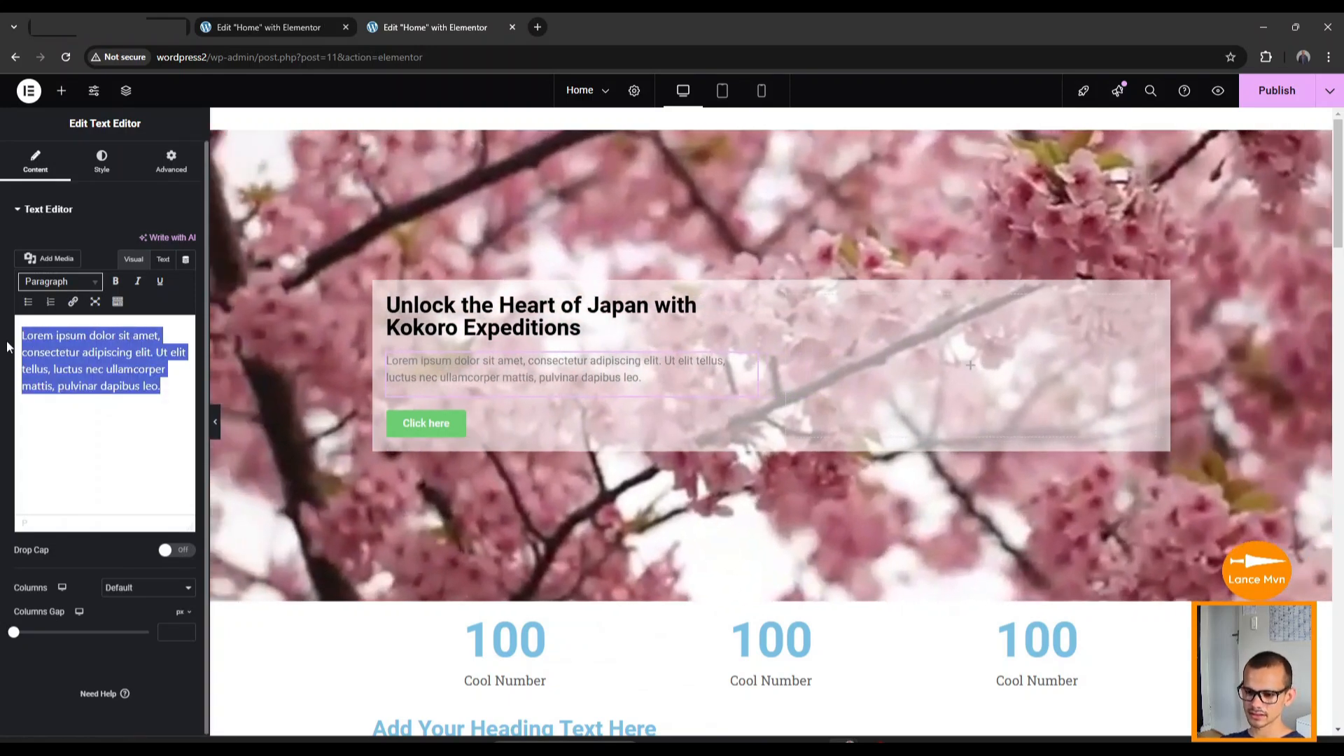
key(BackSpace)
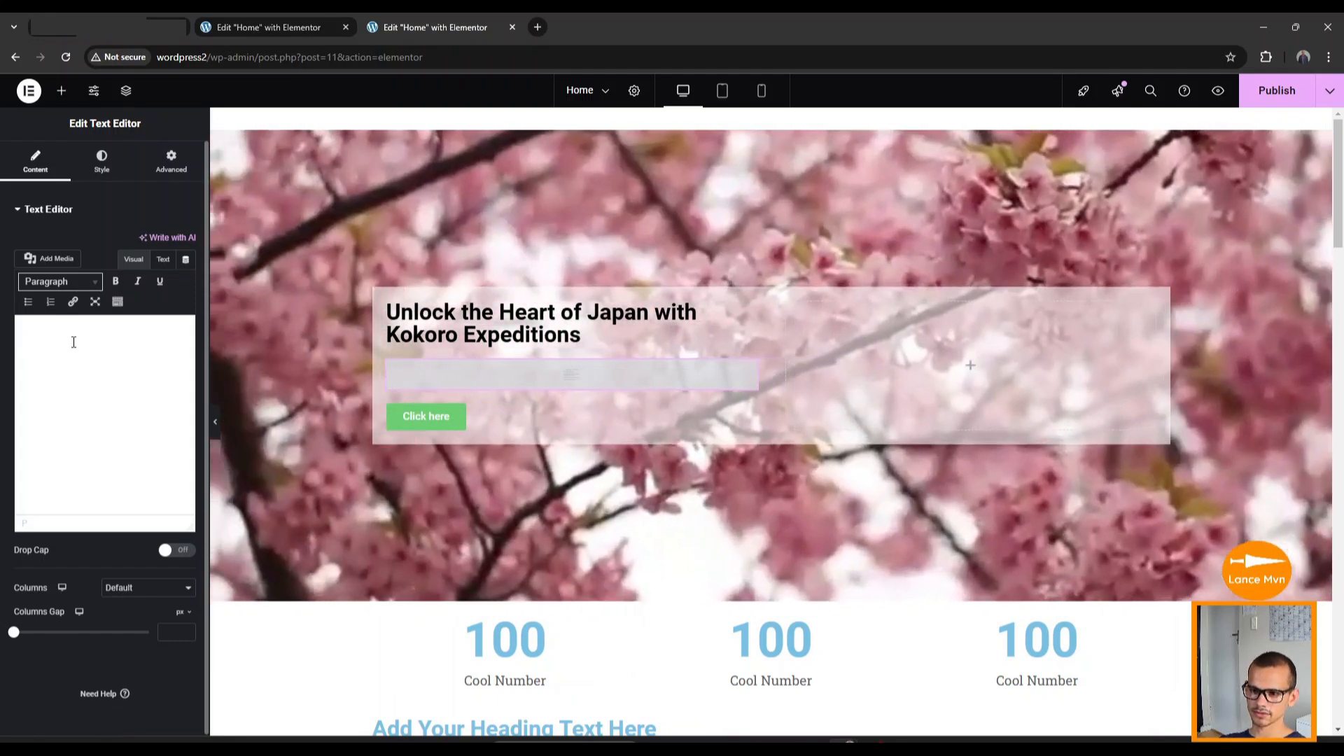
text(Immersive tours and experiences that reveal the authentic Japan)
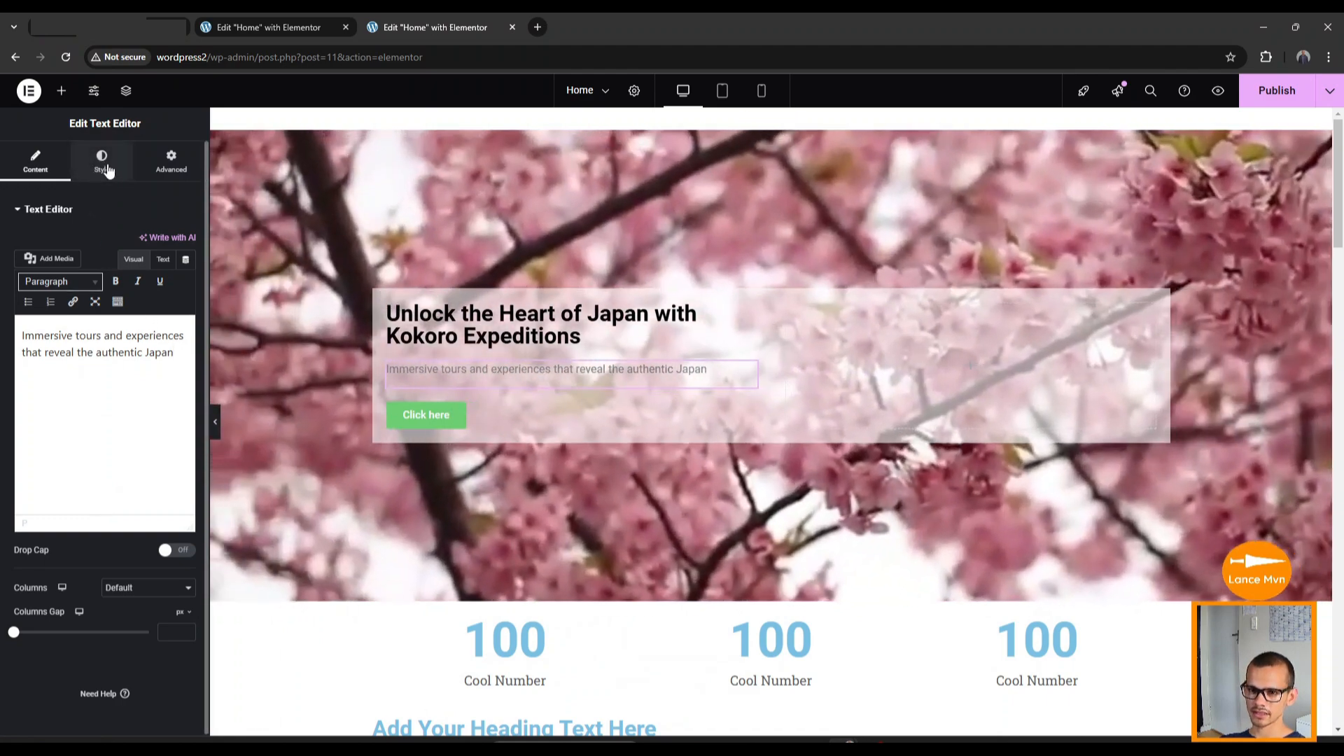
Set the hero paragraph's text colour to black.
click(104, 166)
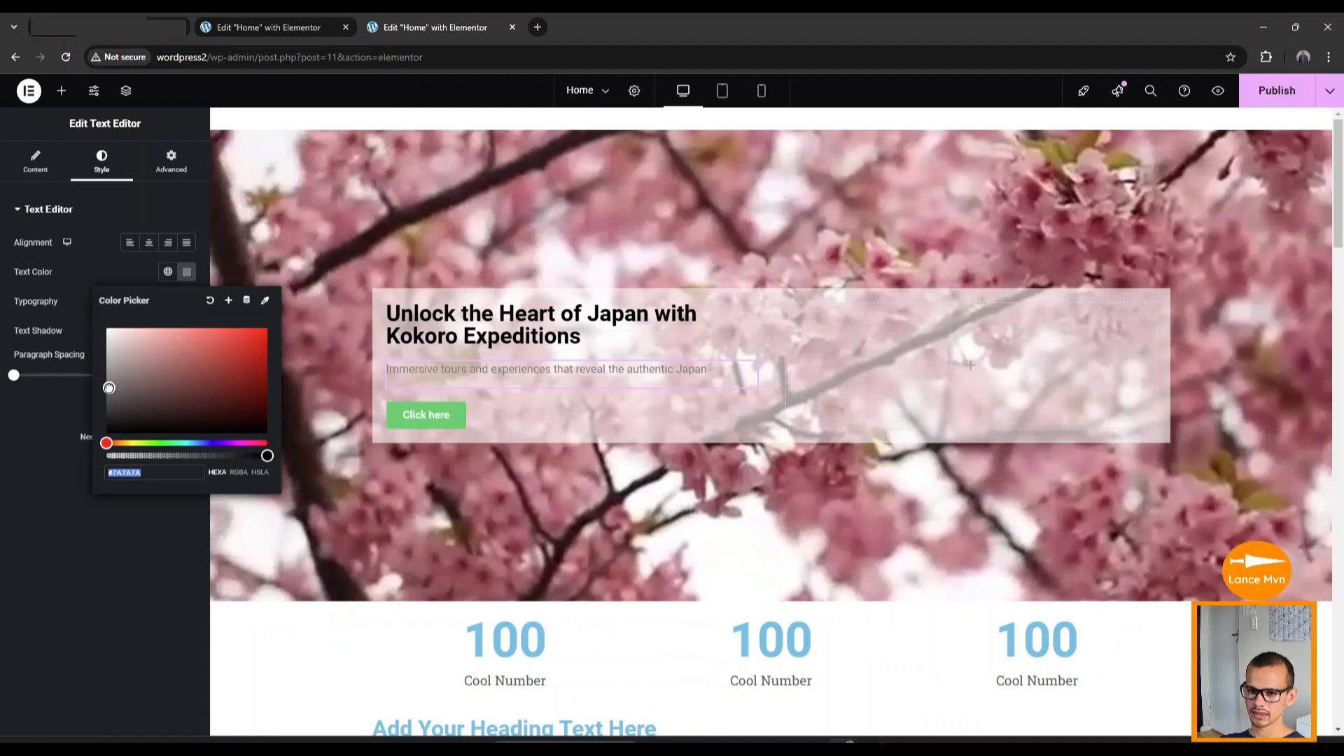
drag(109, 382, 98, 453)
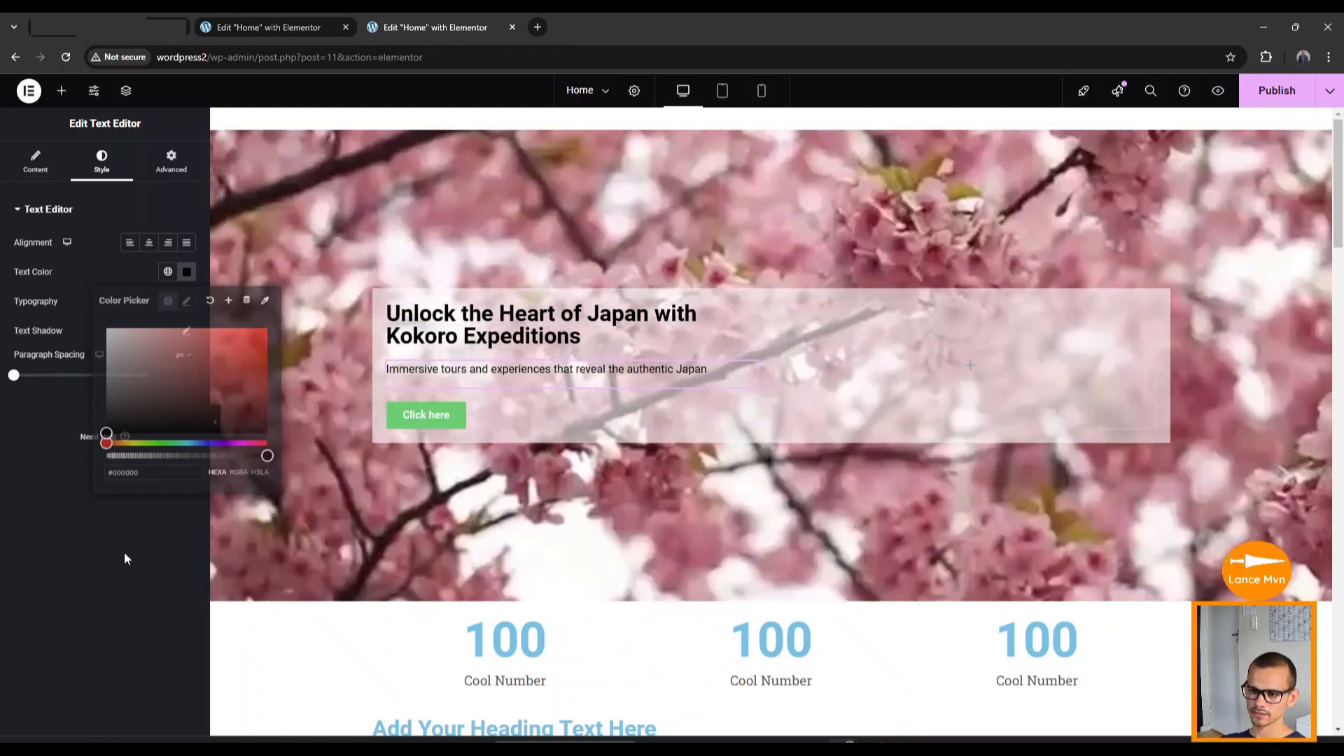
click(124, 553)
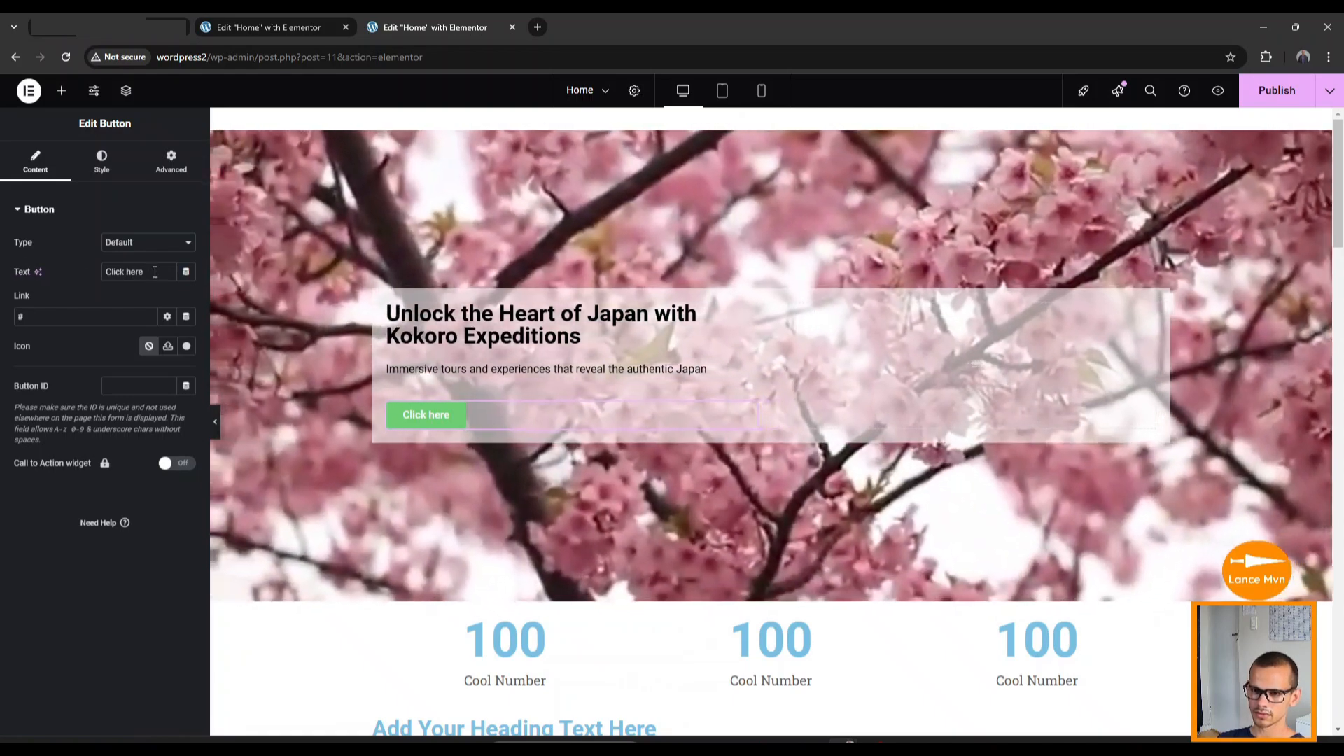
drag(155, 271, 100, 278)
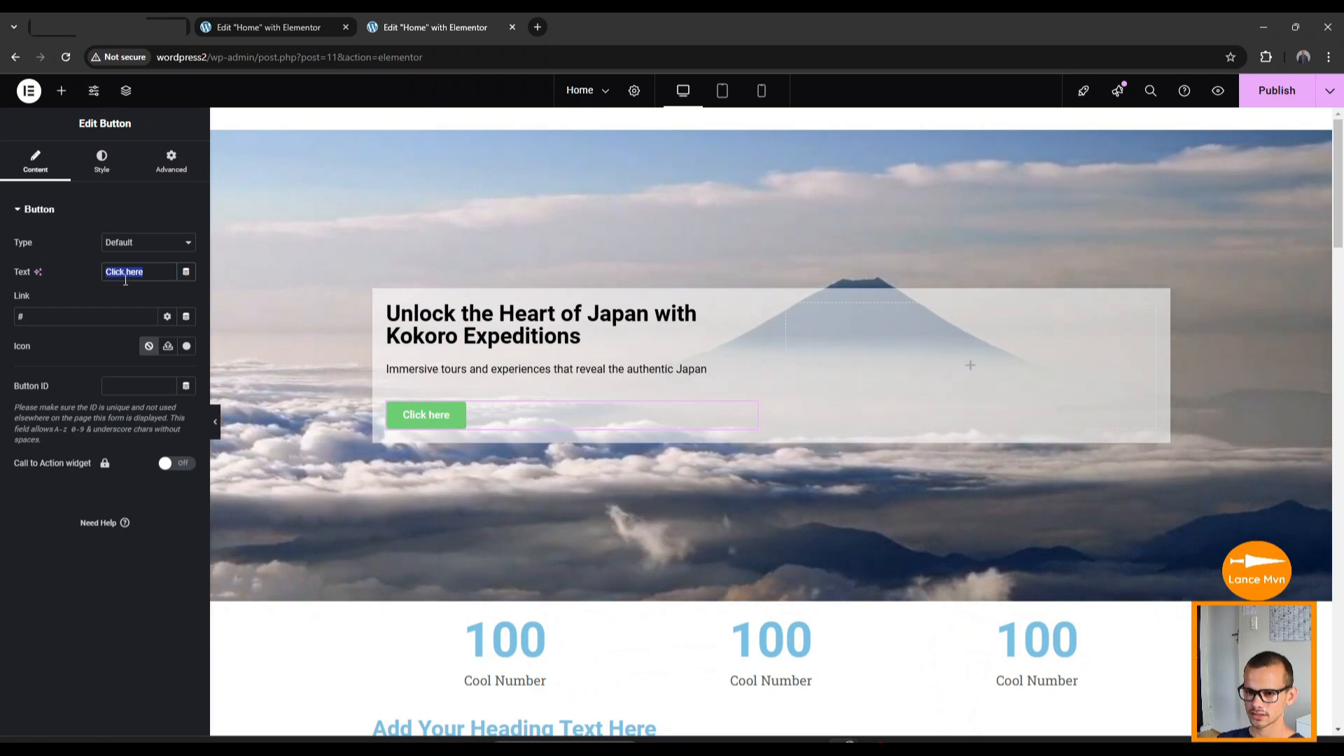
Replace the button's 'Click here' label by typing 'Explore Our Tours' into the Text field.
text(E)
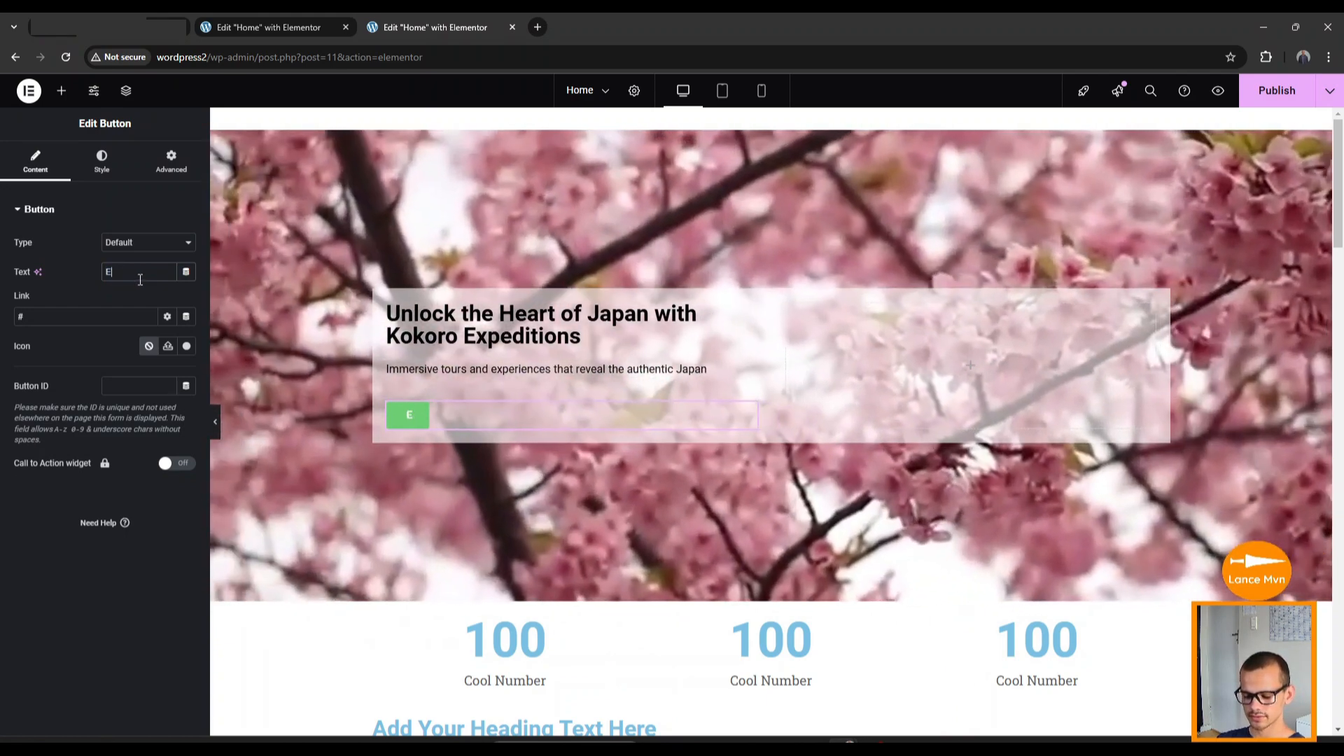
text(xplore ou)
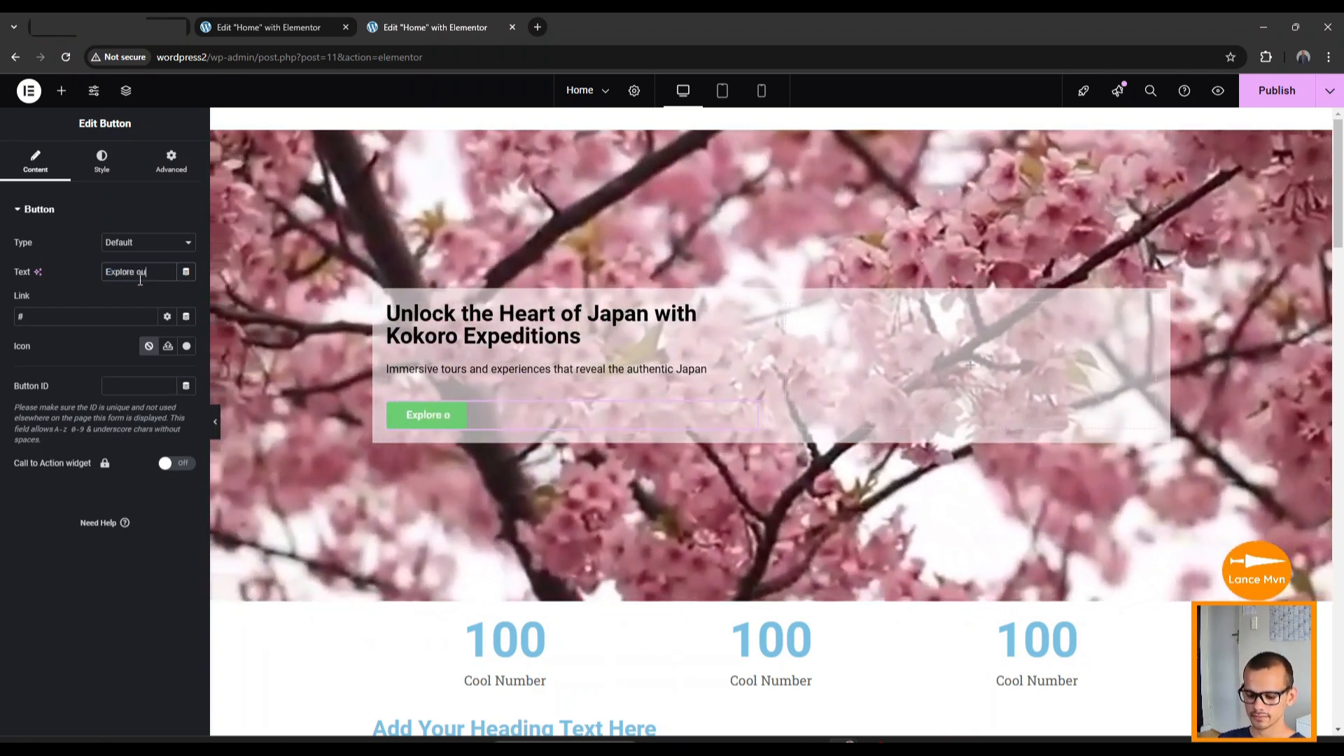
text(r t)
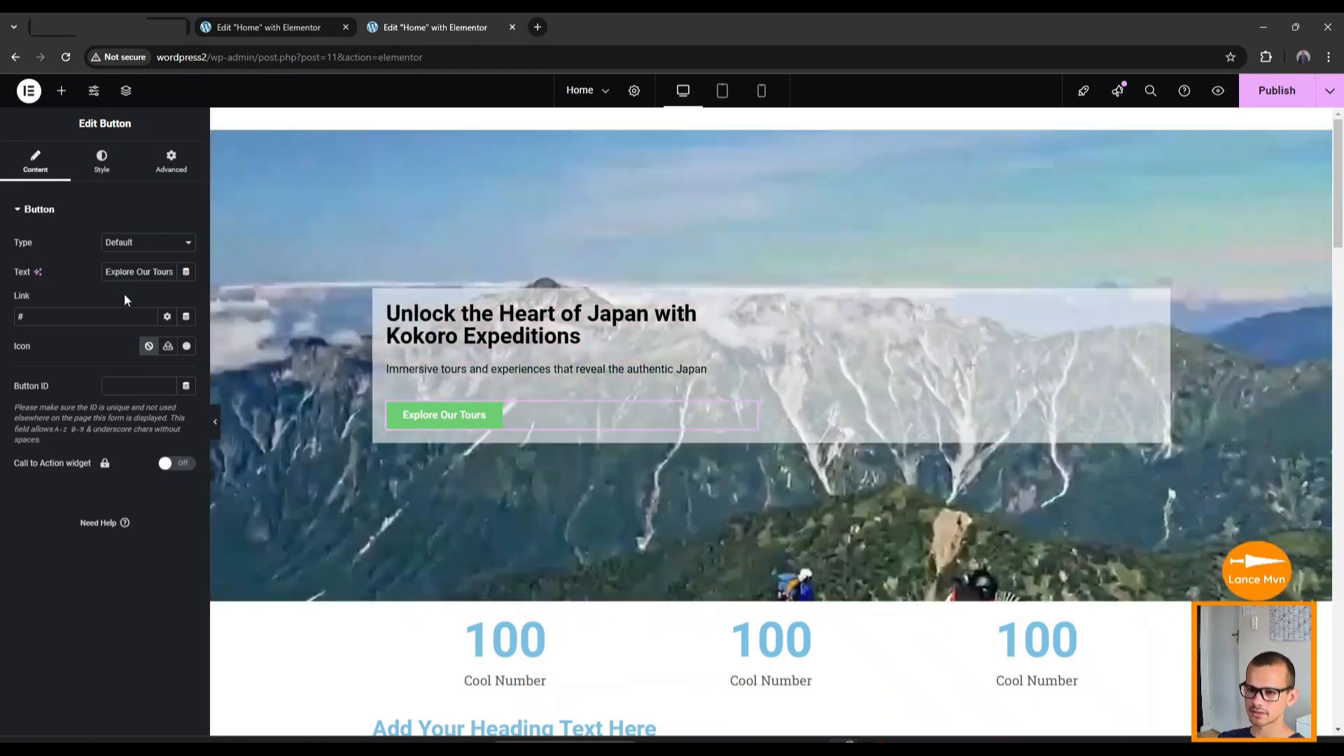
Change the button's background colour from green to orange #DF6332.
click(107, 167)
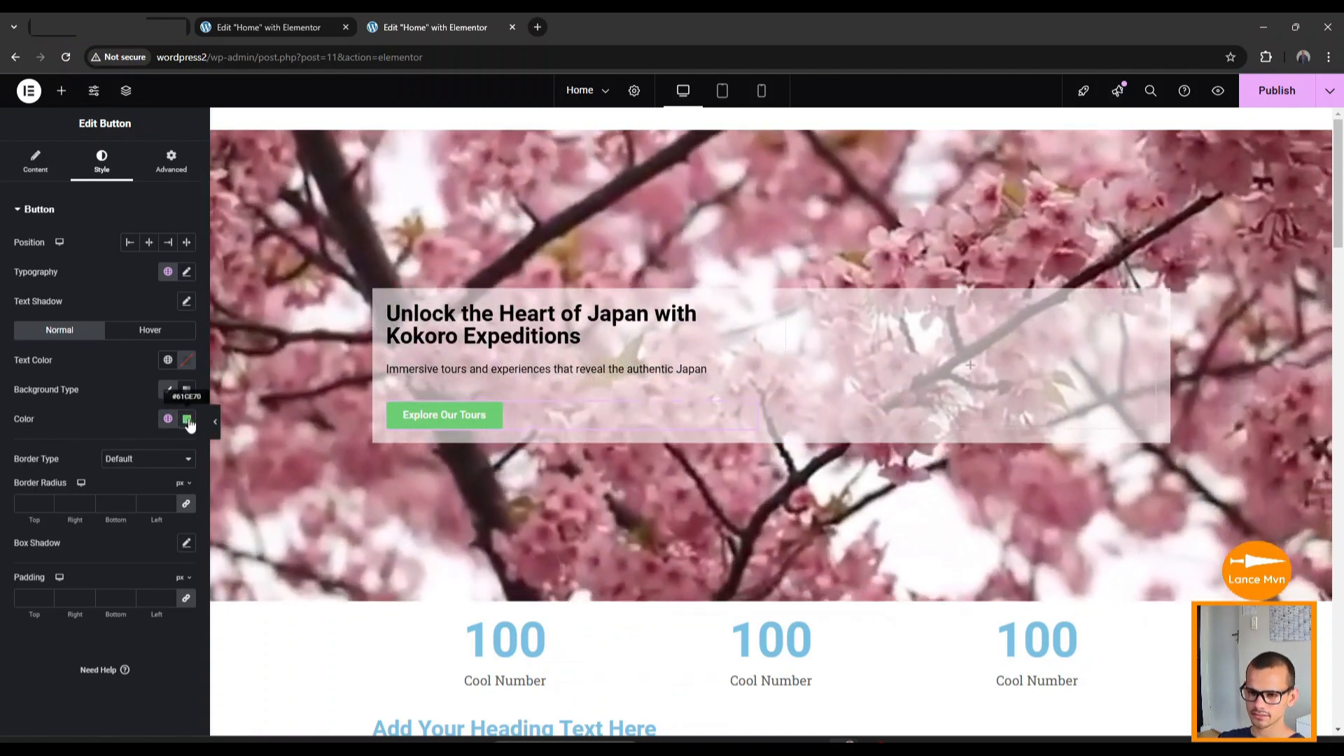
click(187, 420)
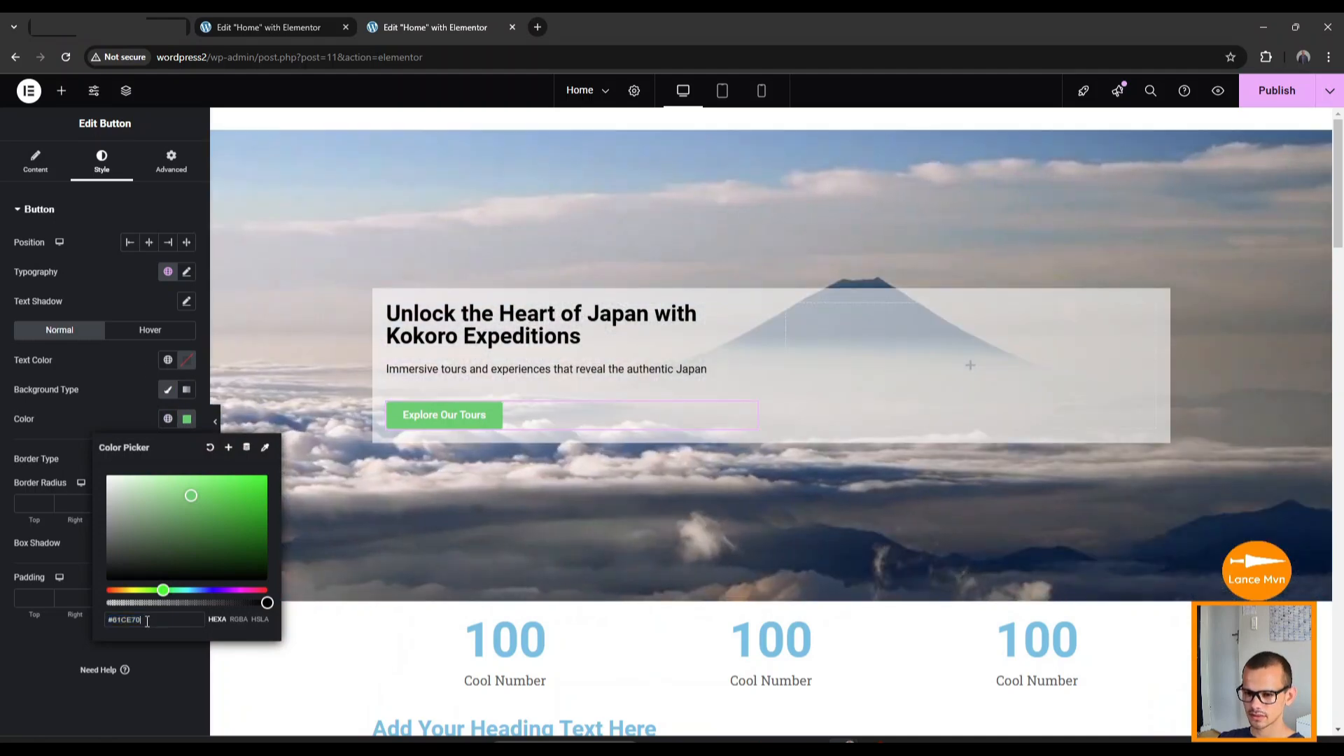
drag(152, 621, 100, 620)
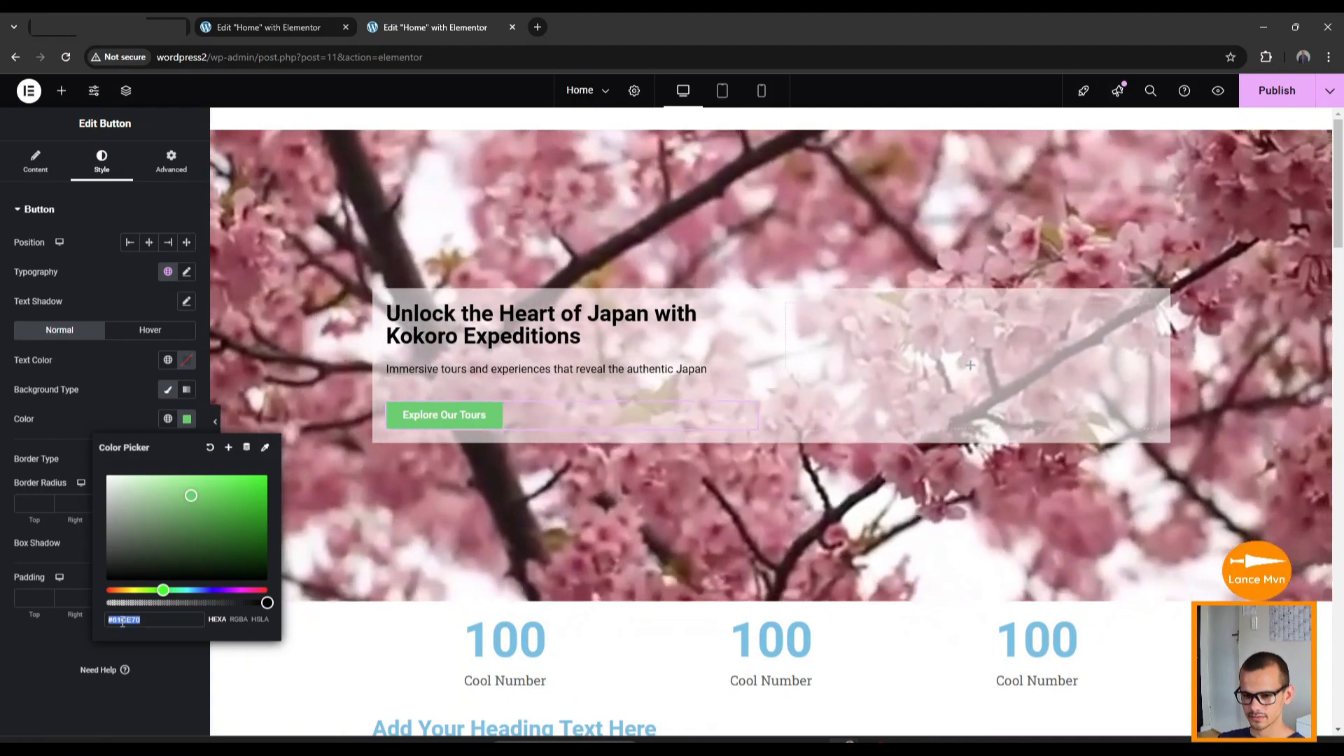
text(#DF6332)
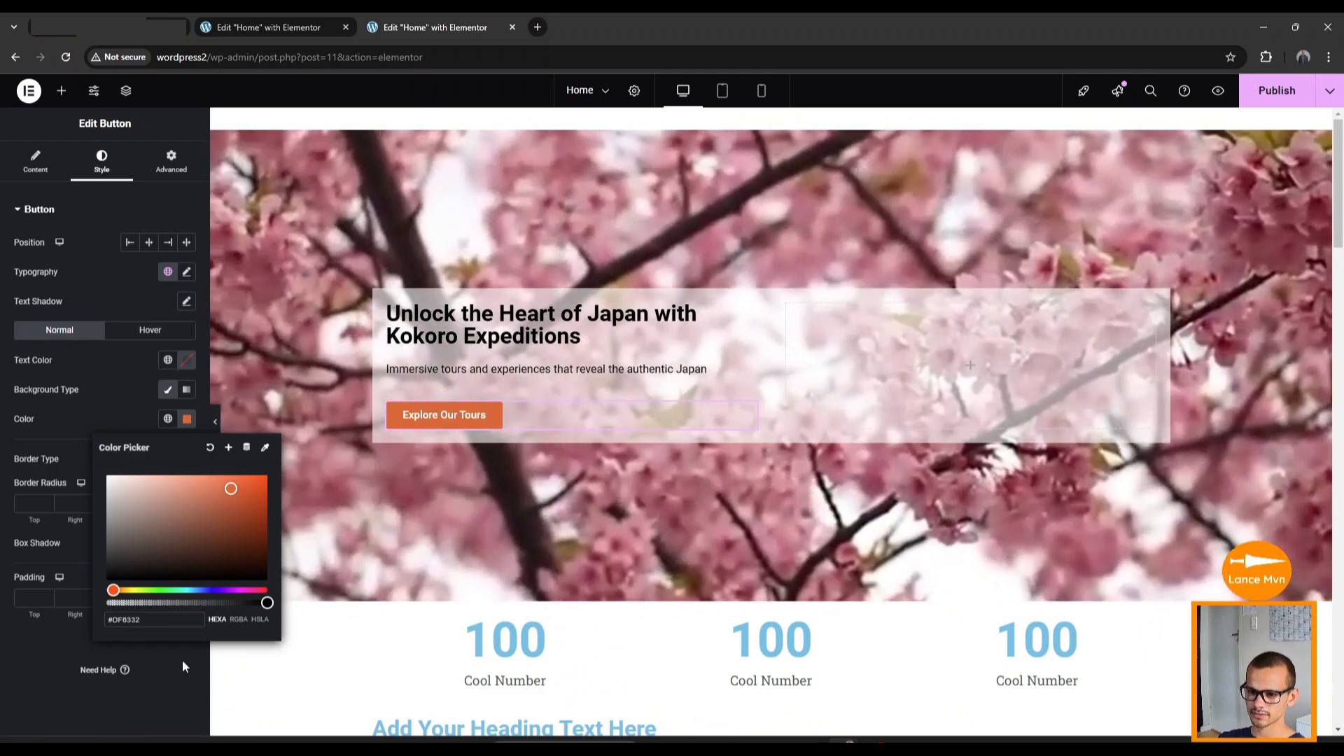
click(182, 659)
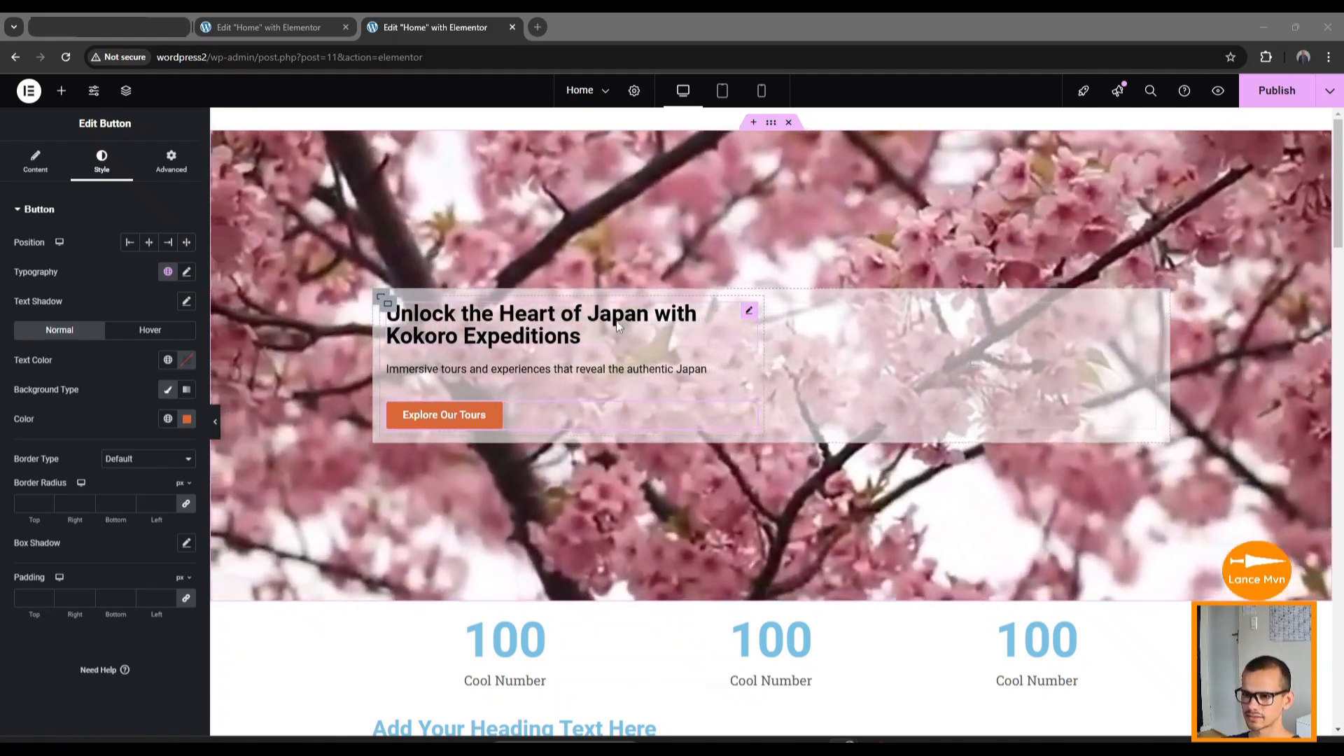
Search the hero heading's font family list for 'ar' to replace Roboto.
click(618, 326)
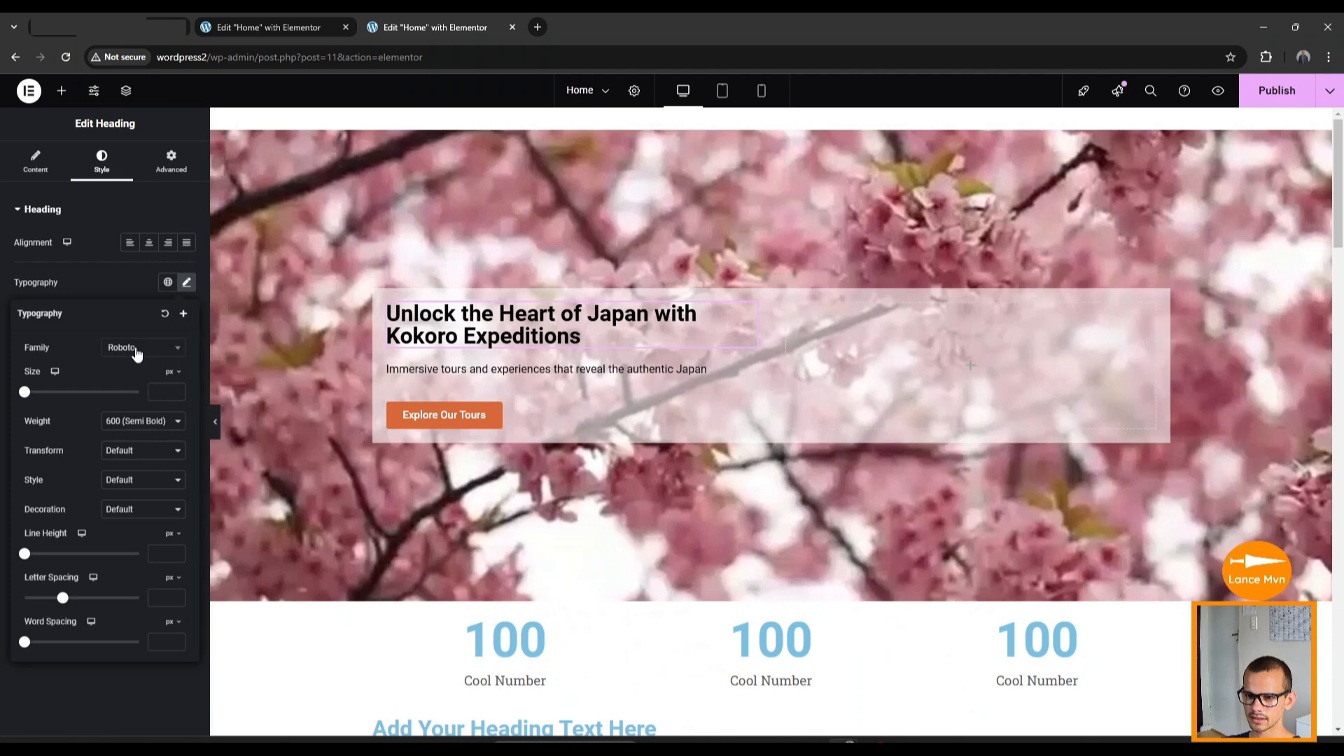
click(136, 353)
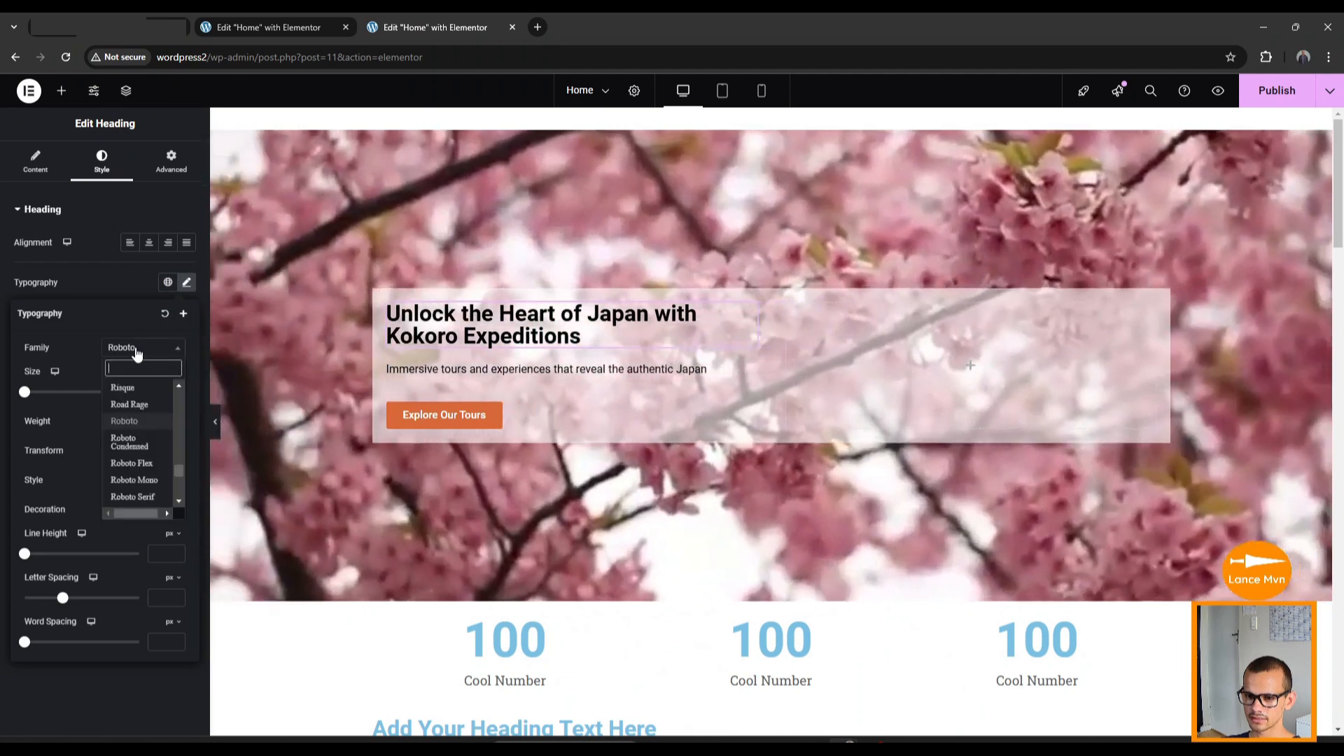
text(ar)
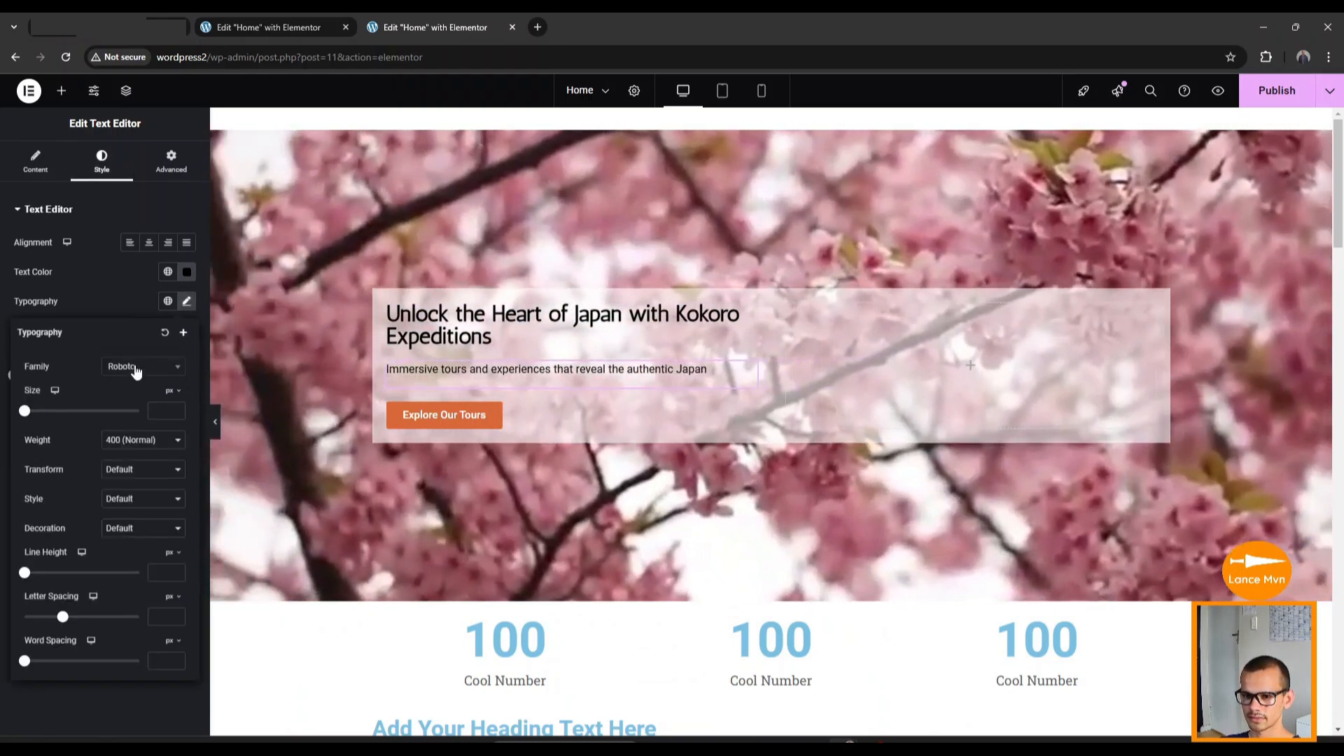
Switch the tagline's font family from Roboto to Inter.
click(134, 370)
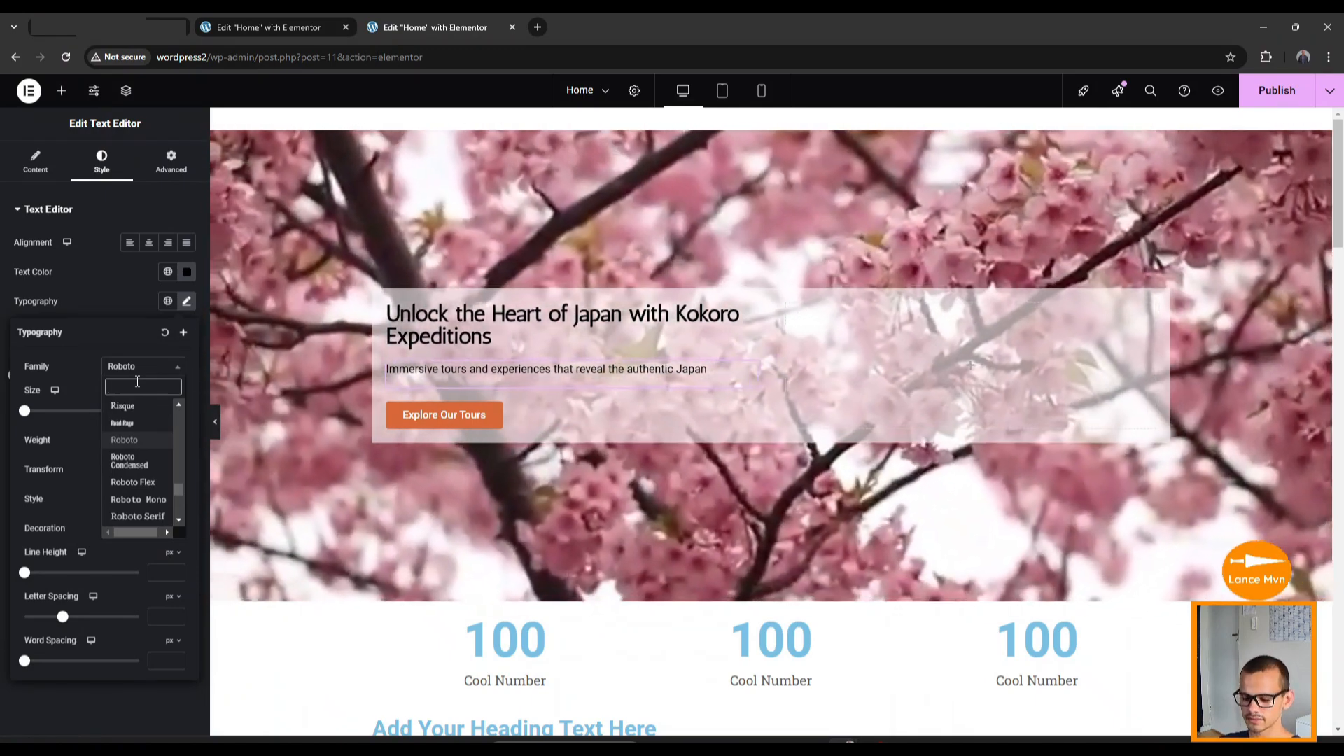
text(inter)
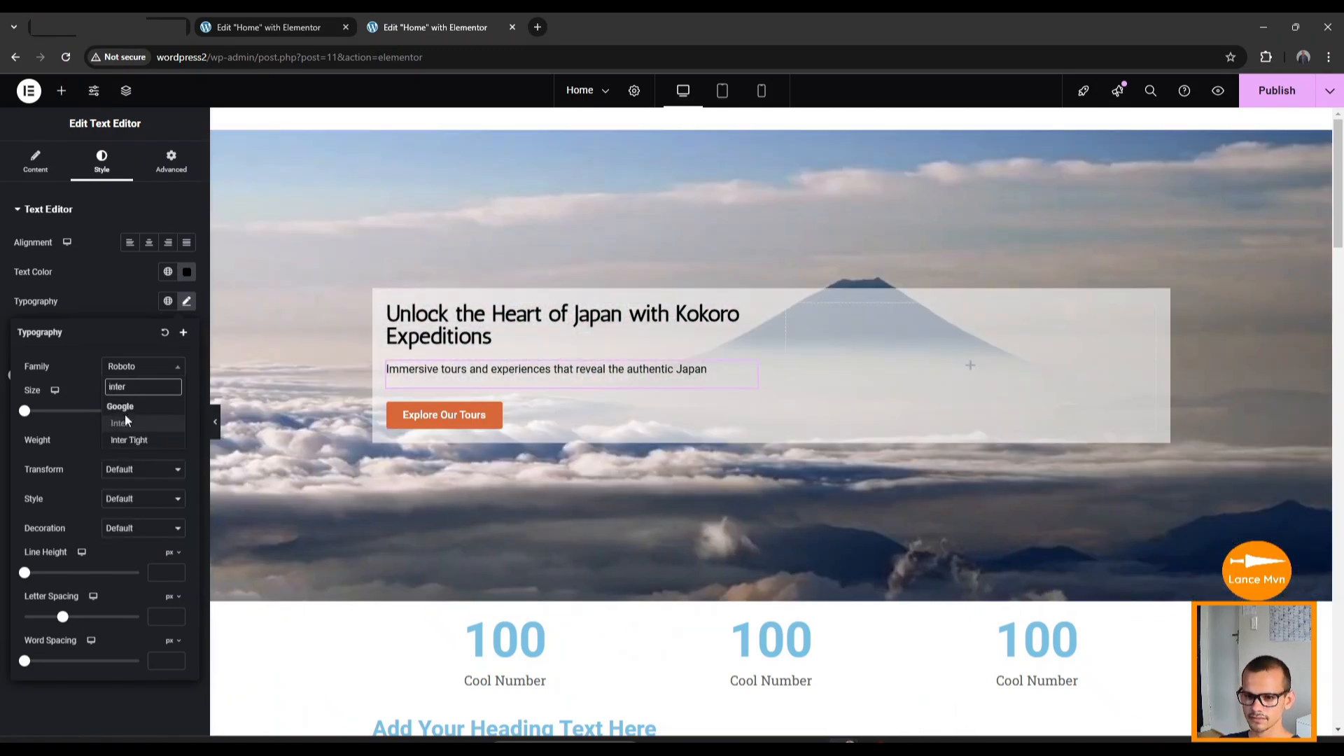
click(126, 428)
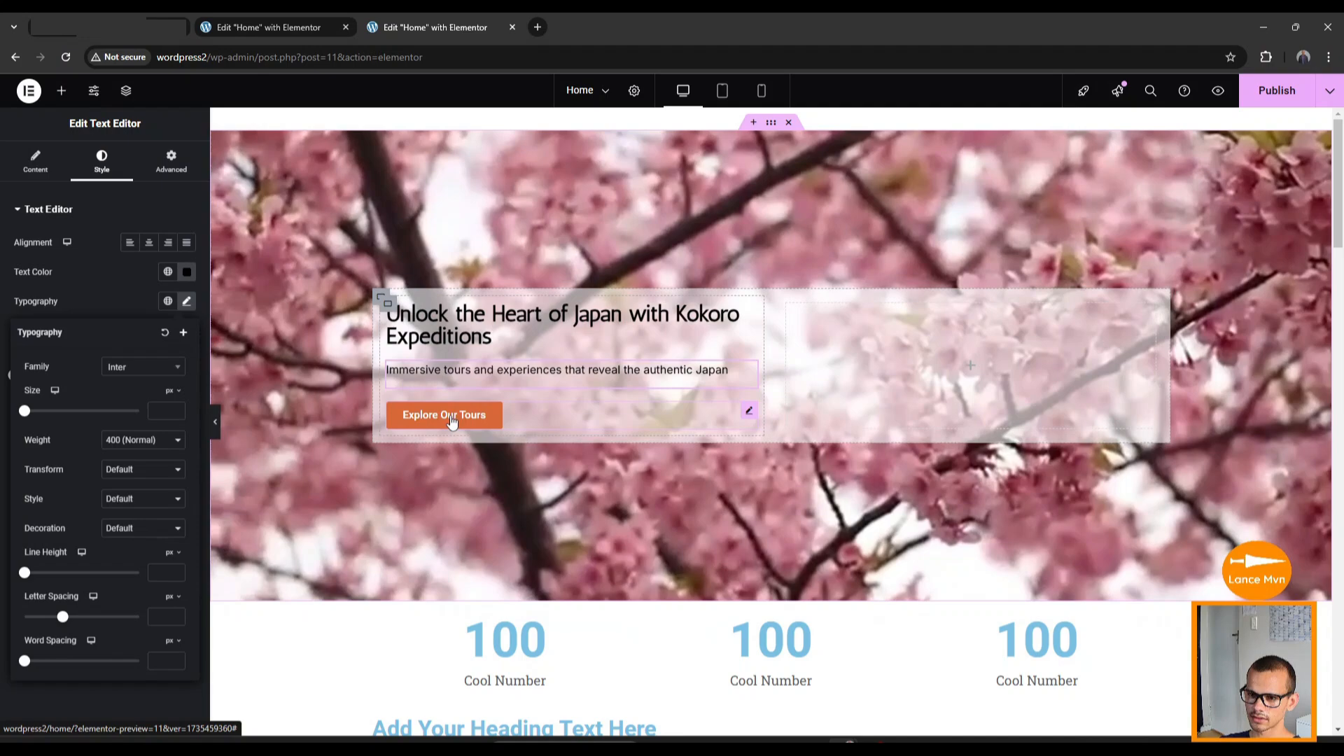
click(450, 419)
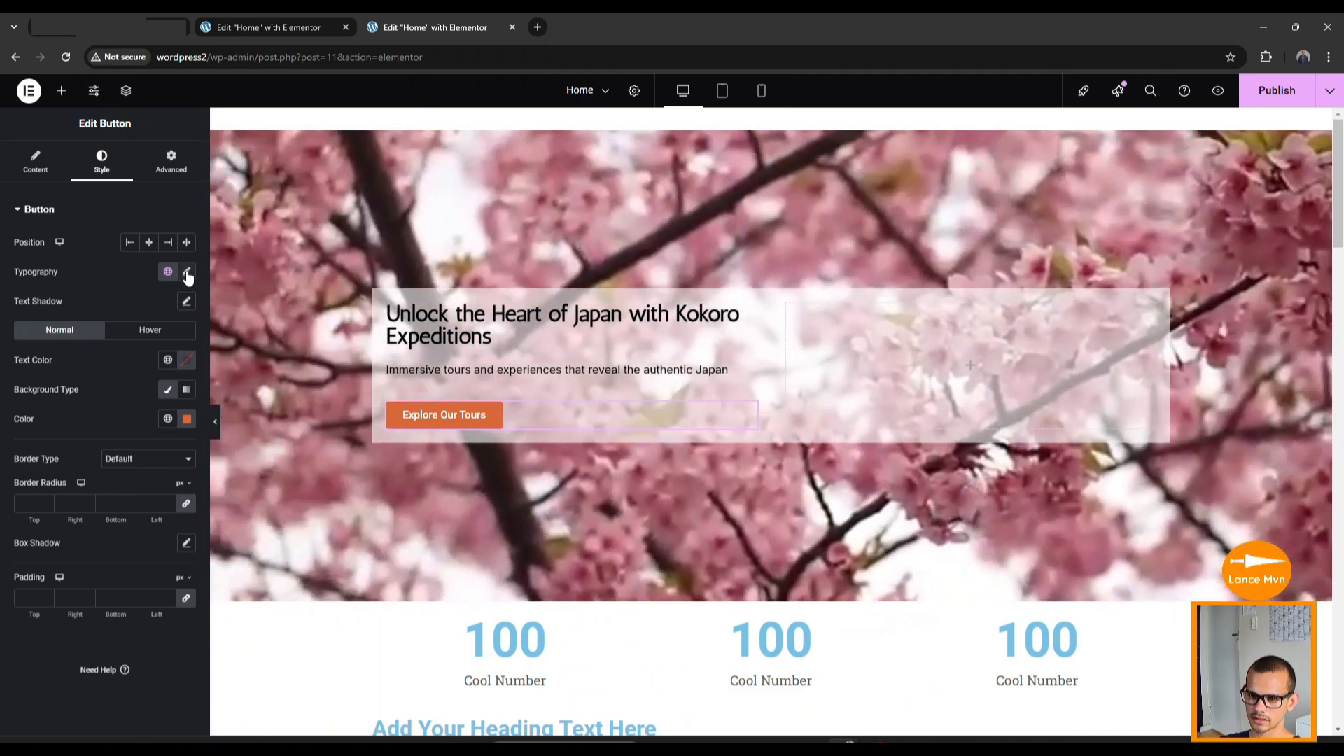
Set the Explore Our Tours button's font family to Inter Tight.
click(187, 273)
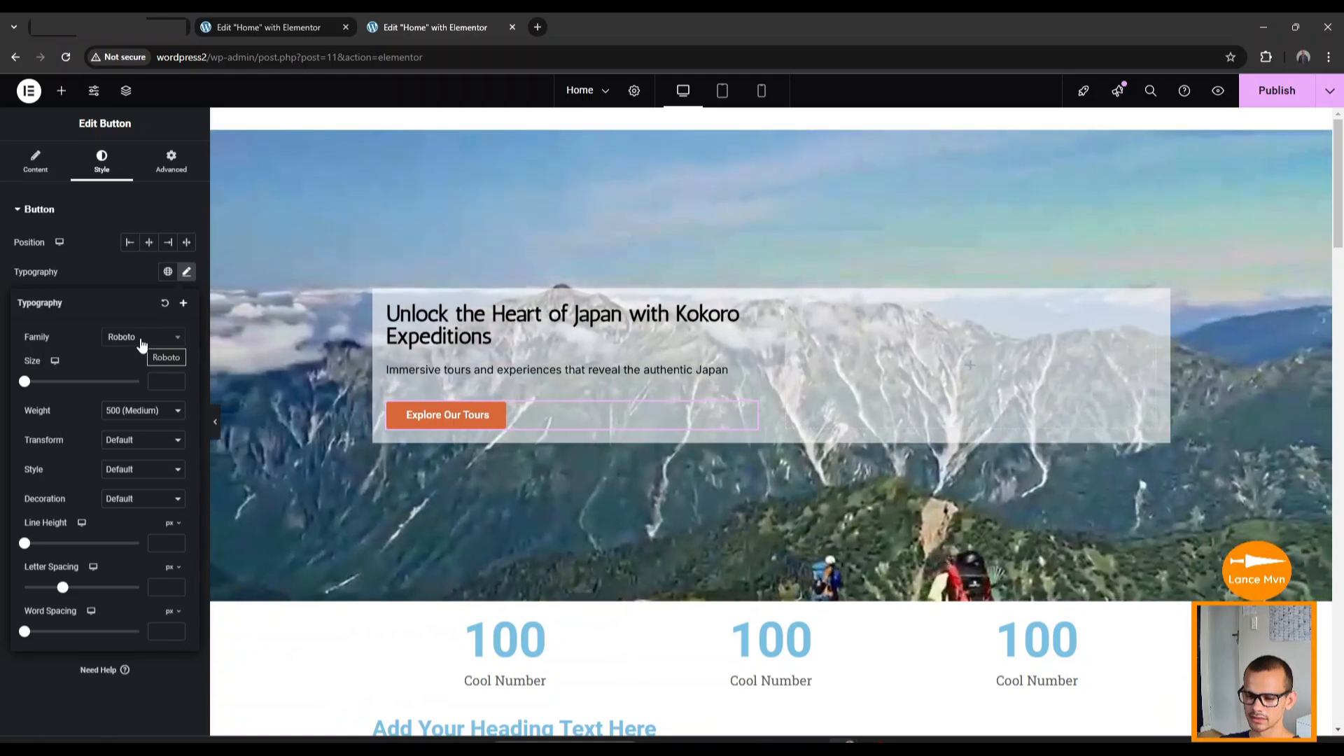
click(141, 339)
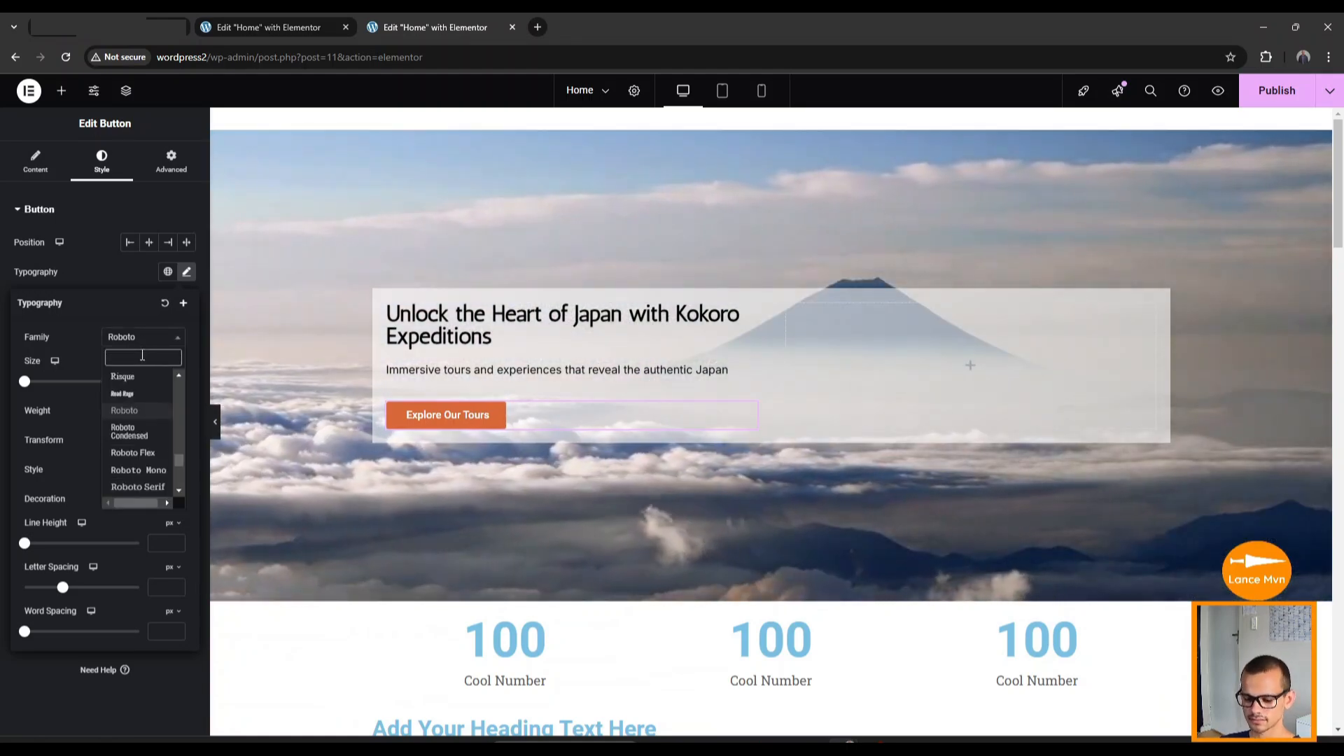
text(inter)
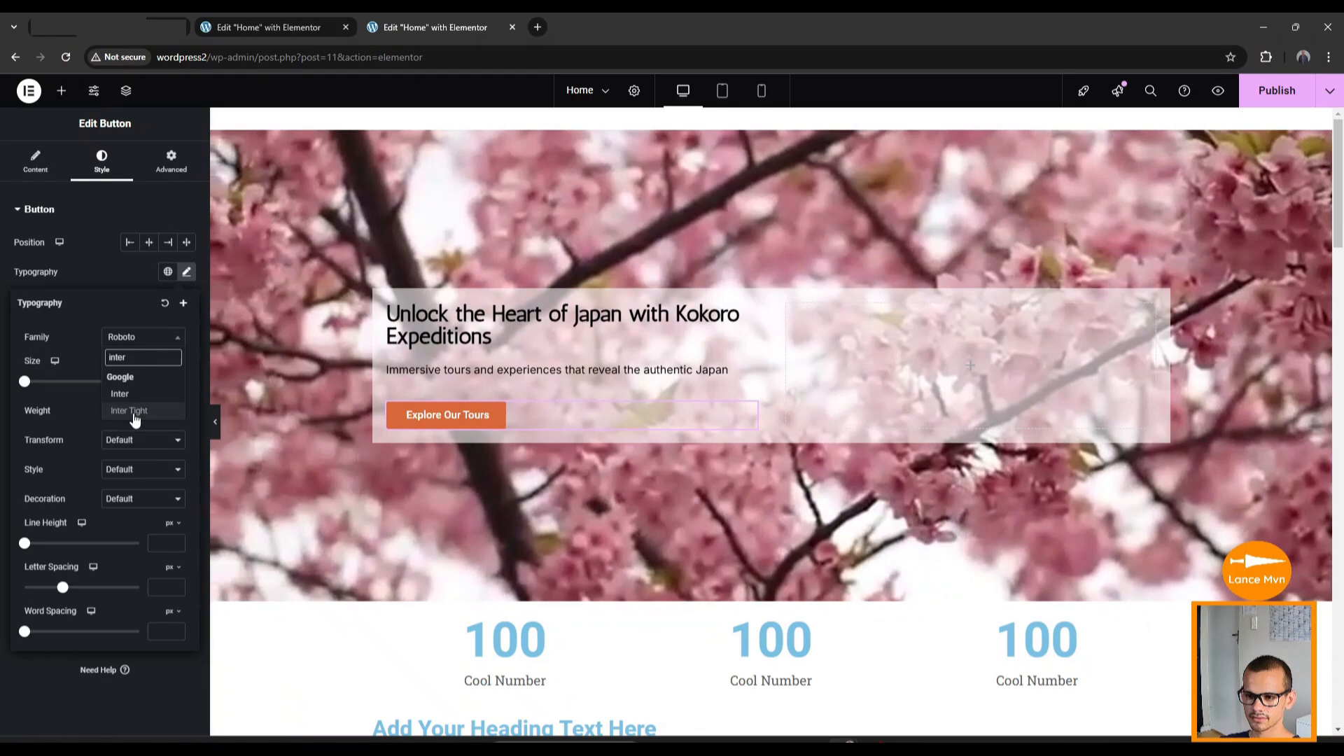
click(135, 413)
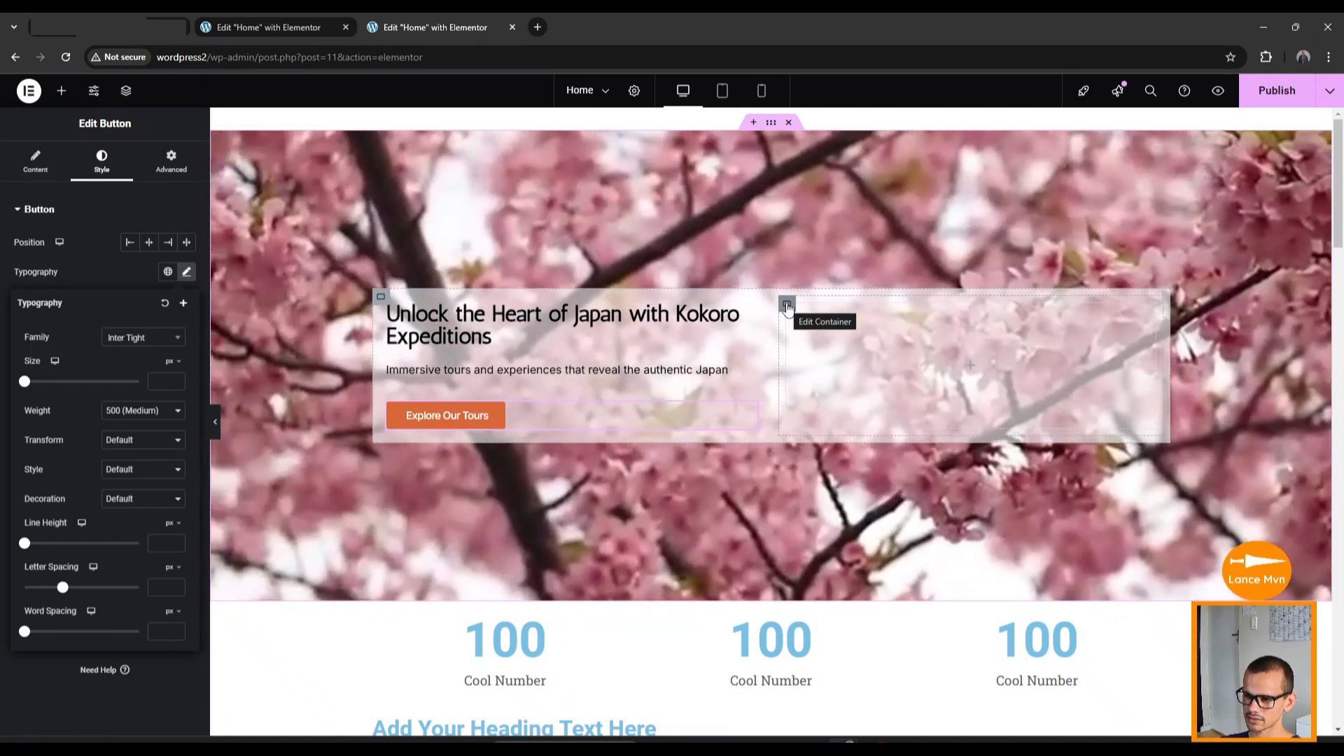
Give the right-hand container a classic background image, Kokoro-3.png, from the Media Library.
click(786, 306)
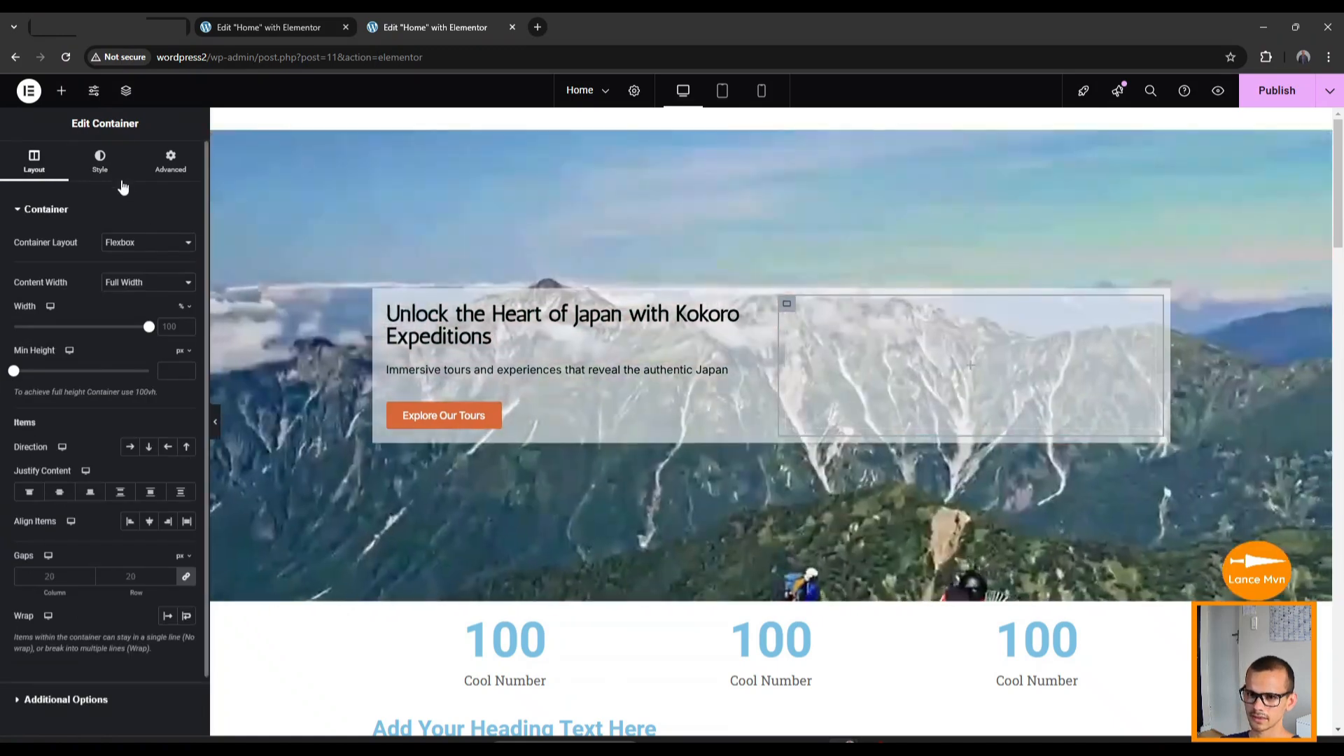
click(101, 168)
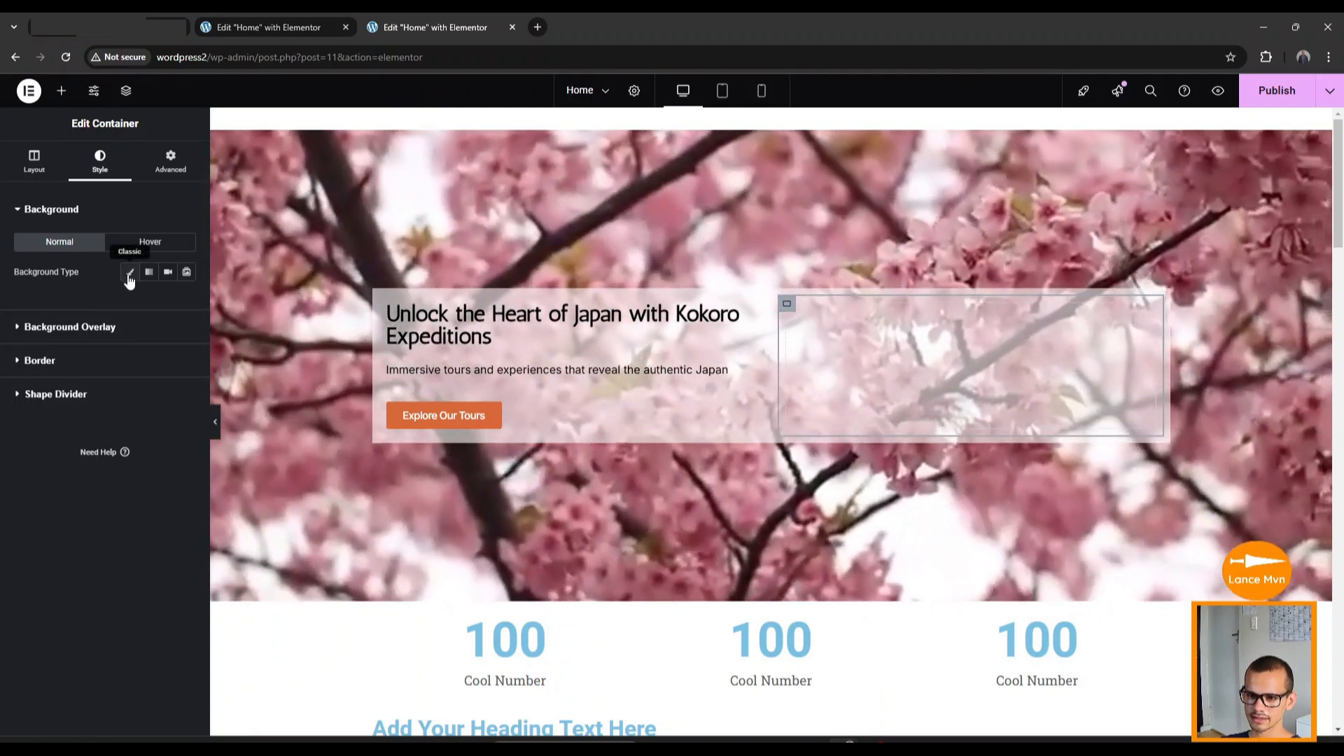
click(128, 274)
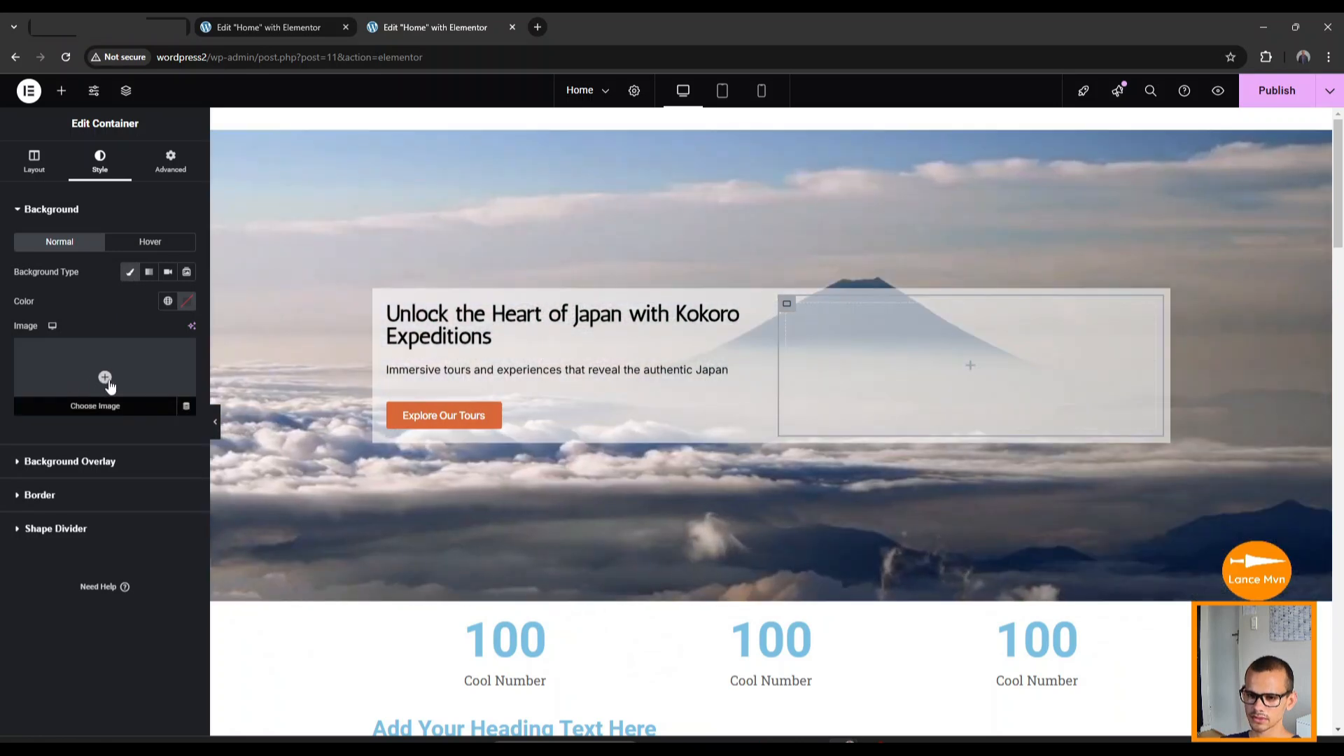
click(105, 377)
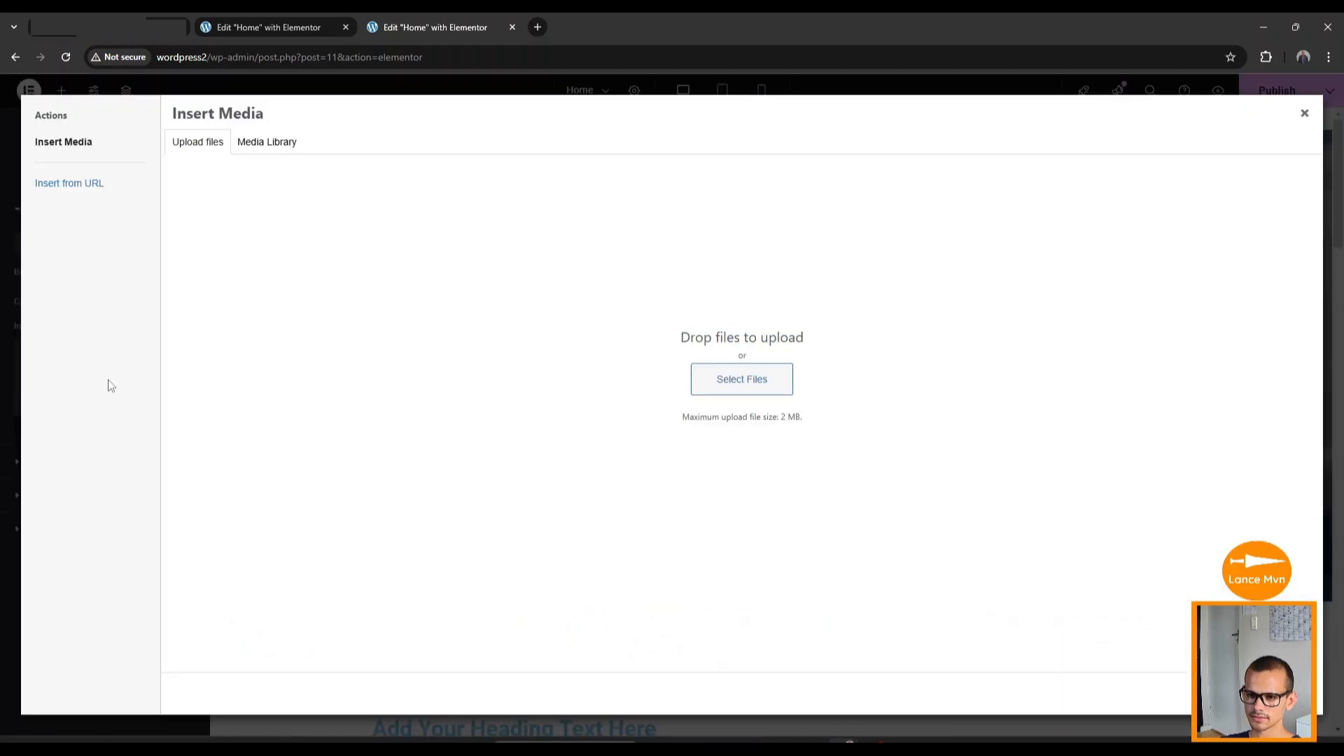
click(279, 147)
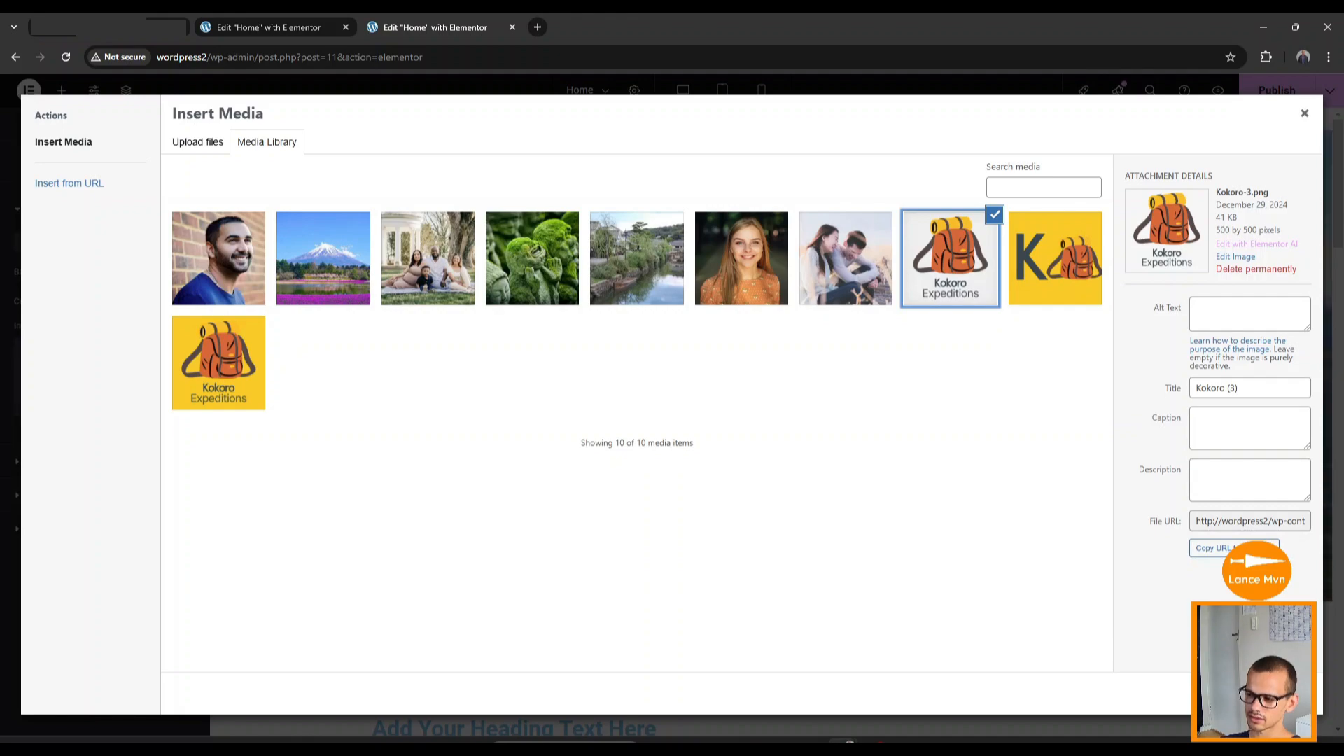
click(1280, 694)
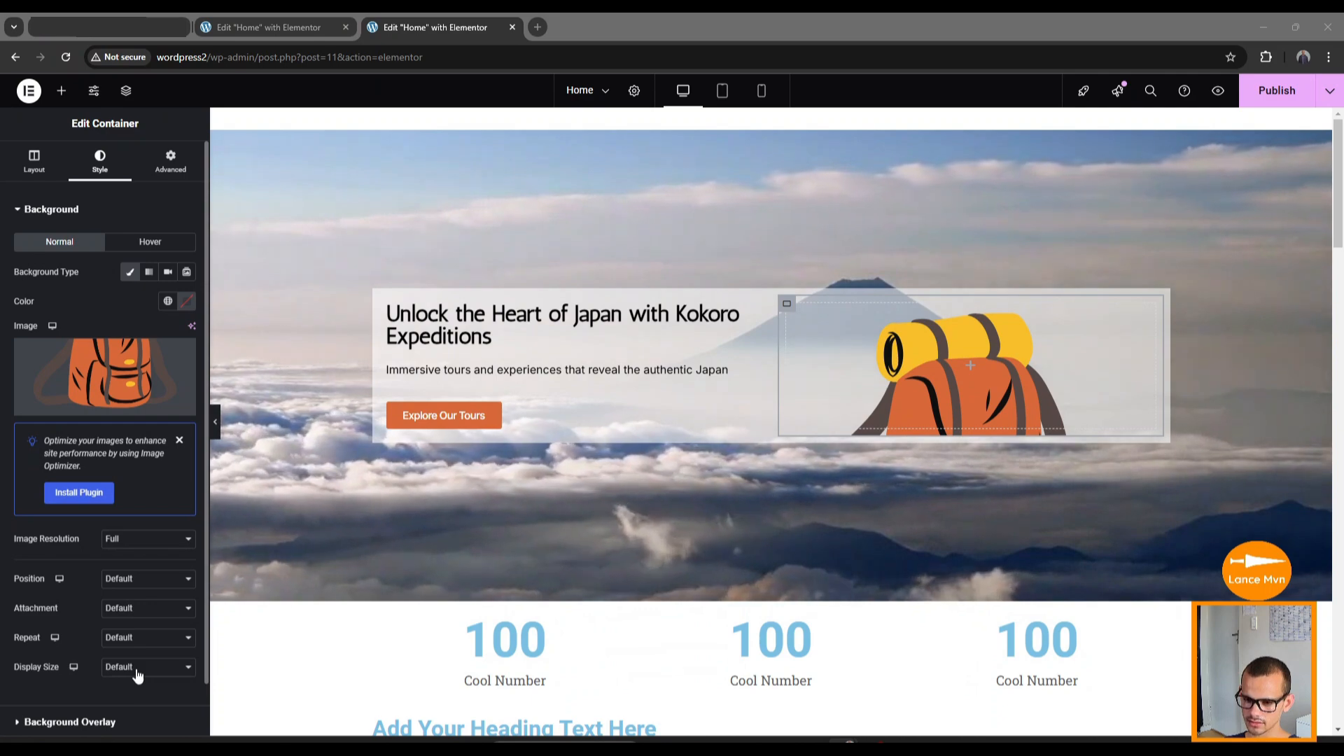
Set the logo background to size Contain, No-repeat, and position Center Center.
click(137, 671)
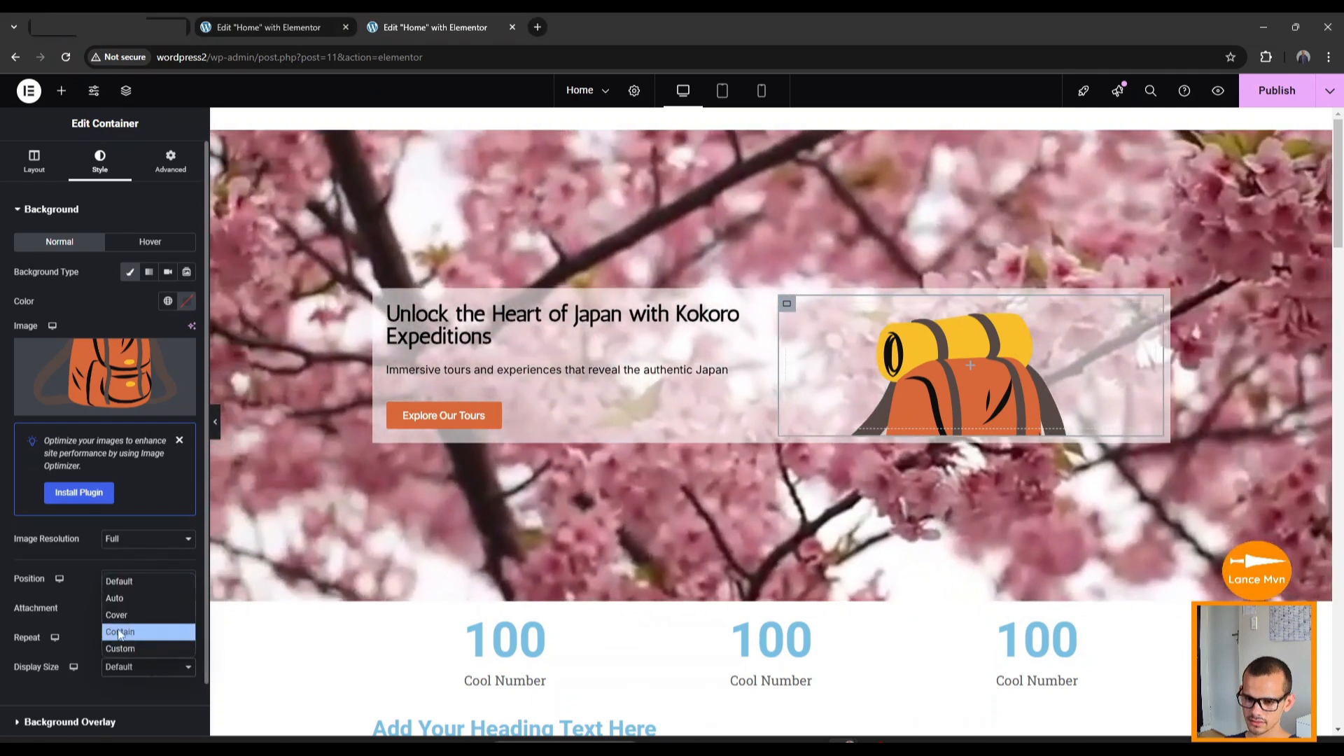
click(120, 632)
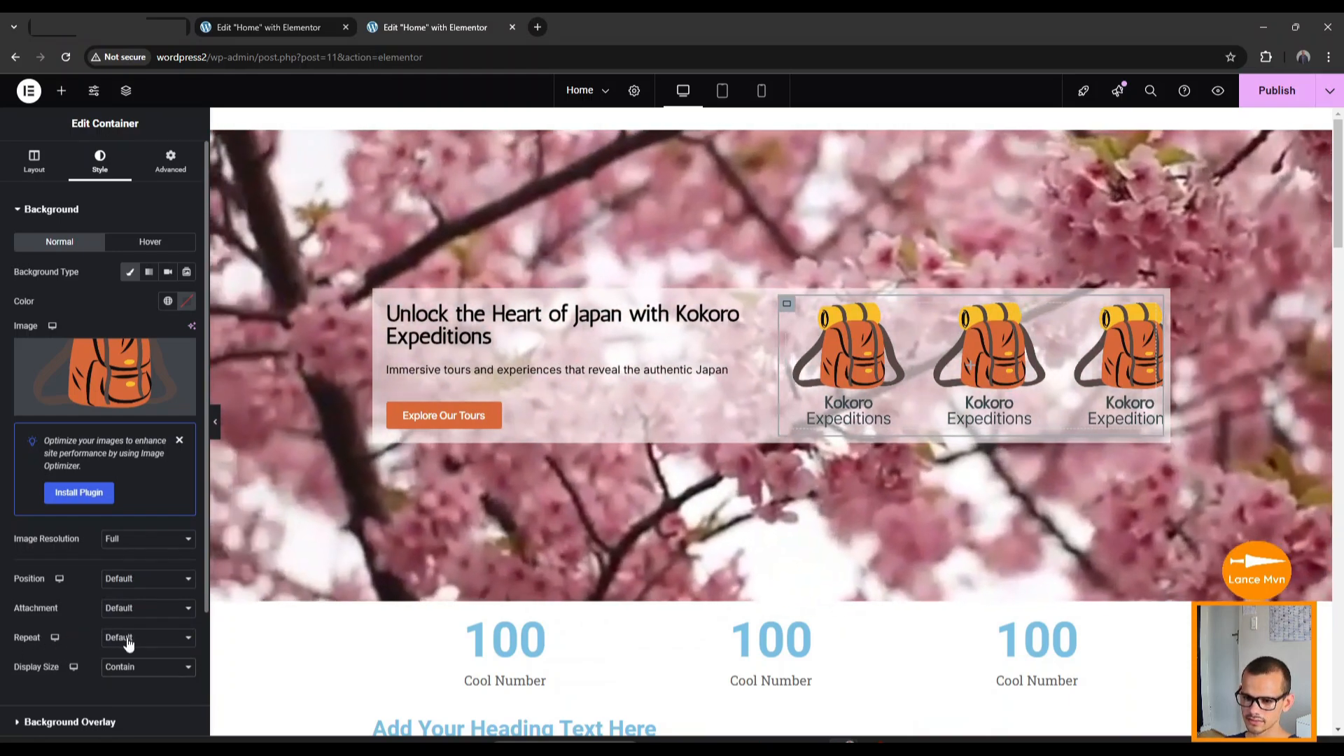
click(130, 639)
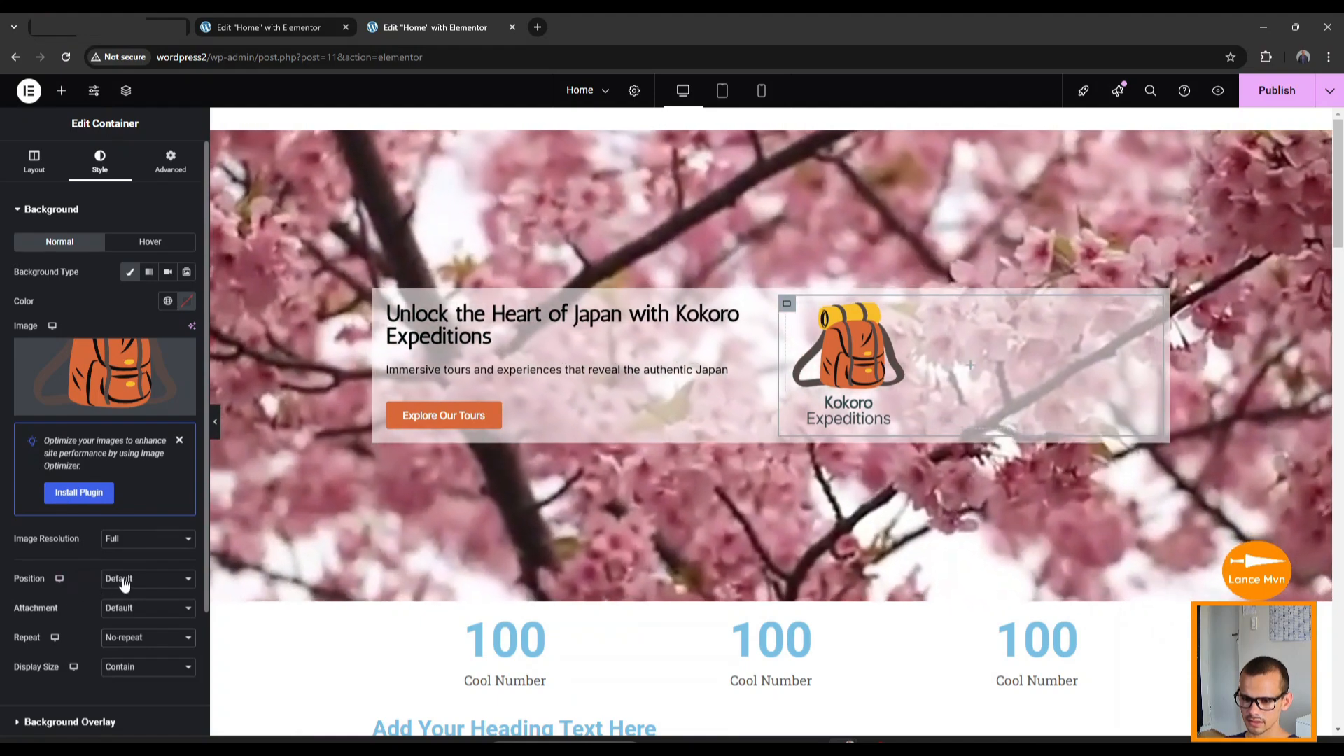
click(115, 581)
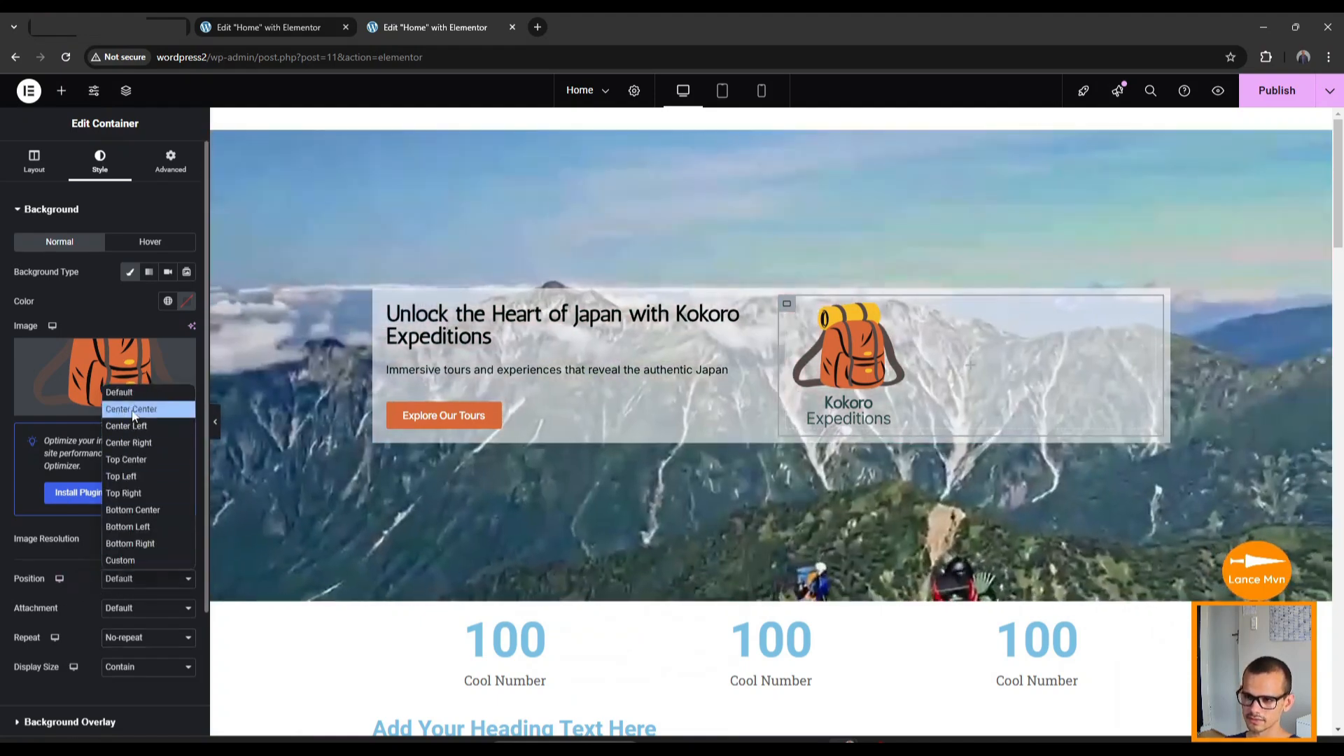
click(133, 414)
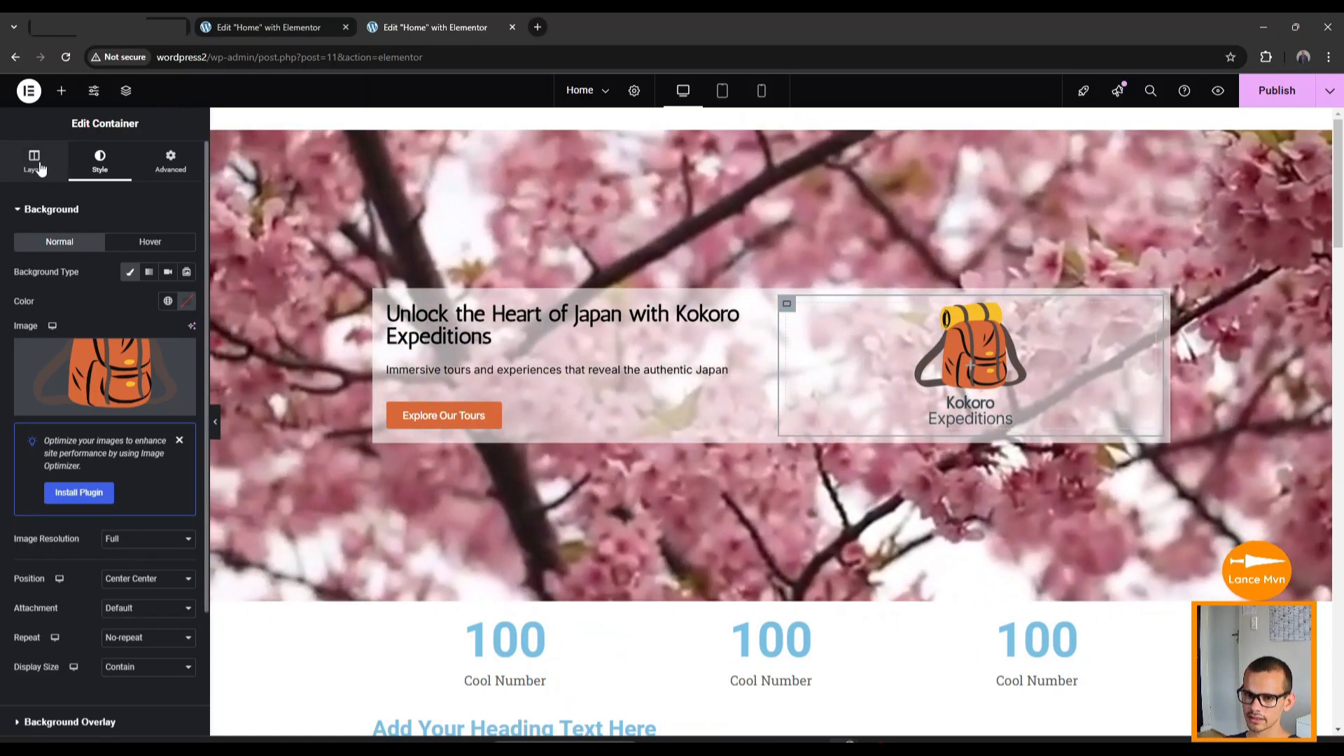
Narrow the logo container's width to 35%.
click(36, 164)
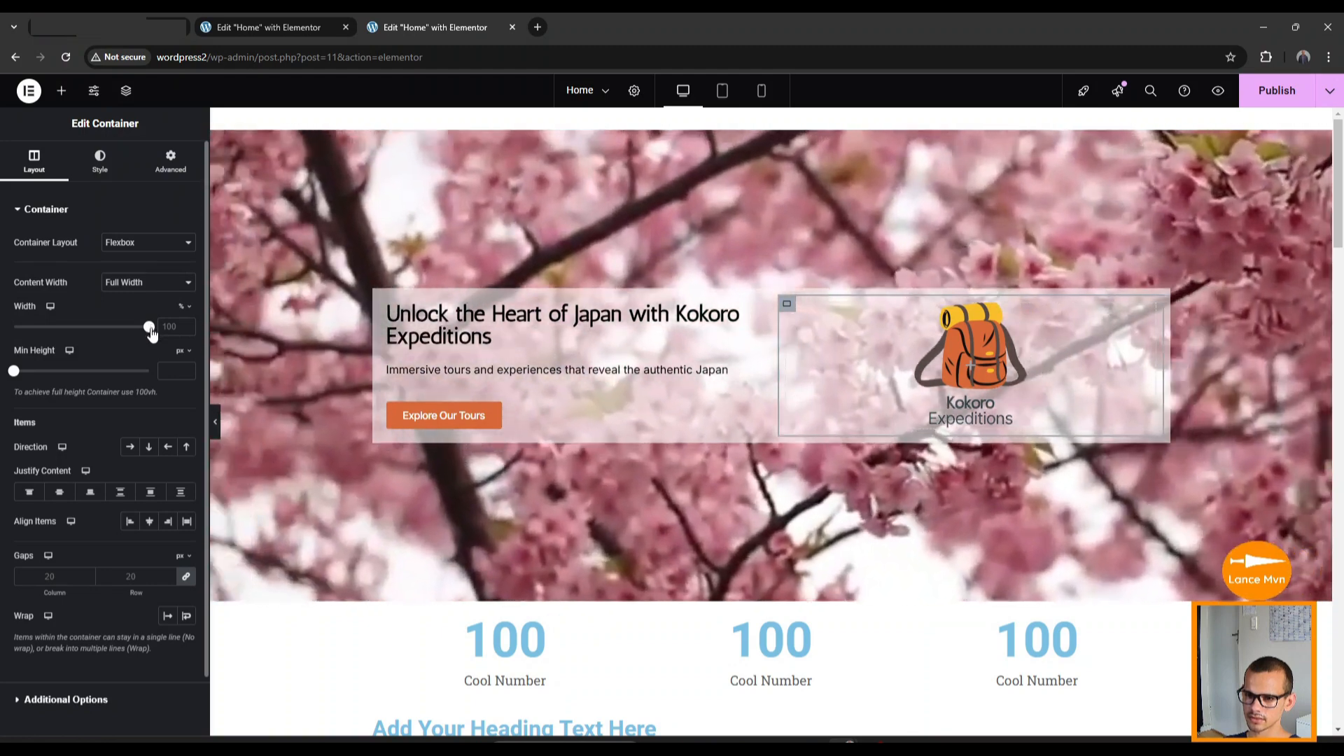
drag(151, 334, 138, 335)
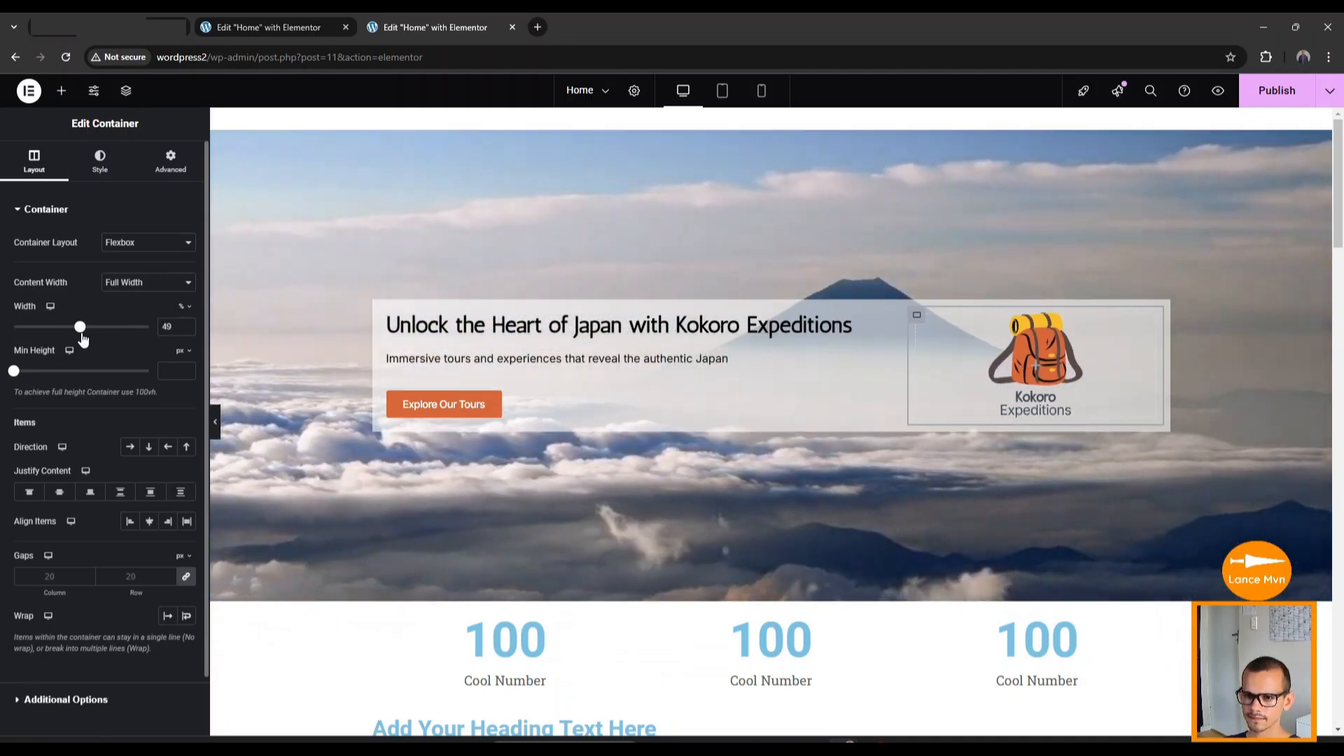
drag(82, 338, 65, 339)
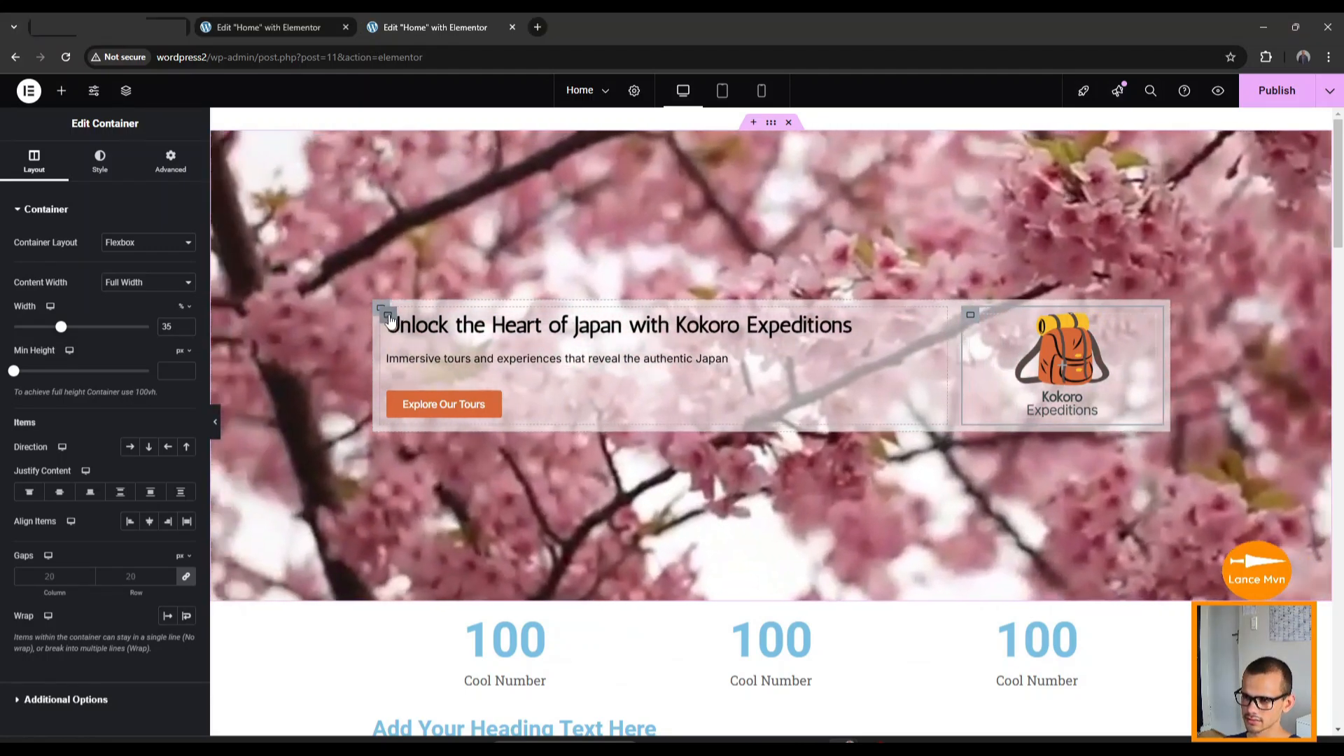
Narrow the left text container's width to 62%.
click(389, 315)
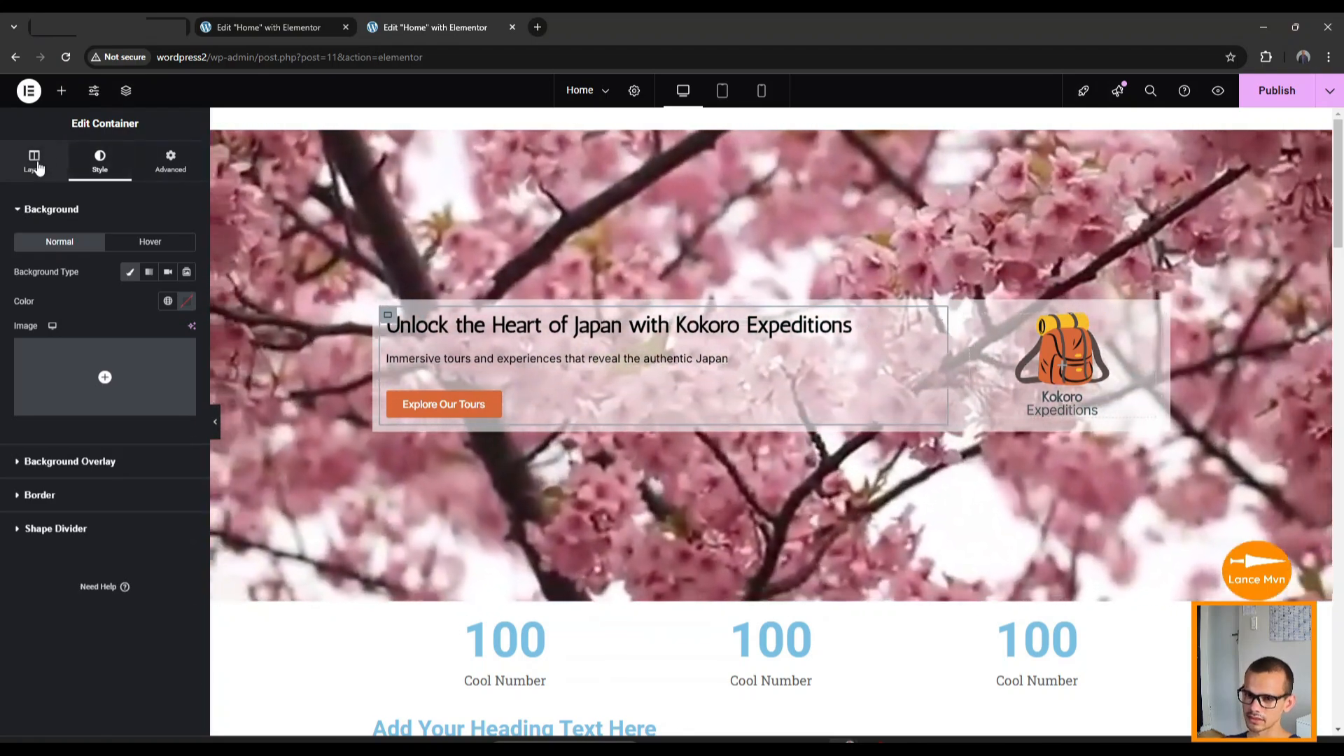
click(35, 165)
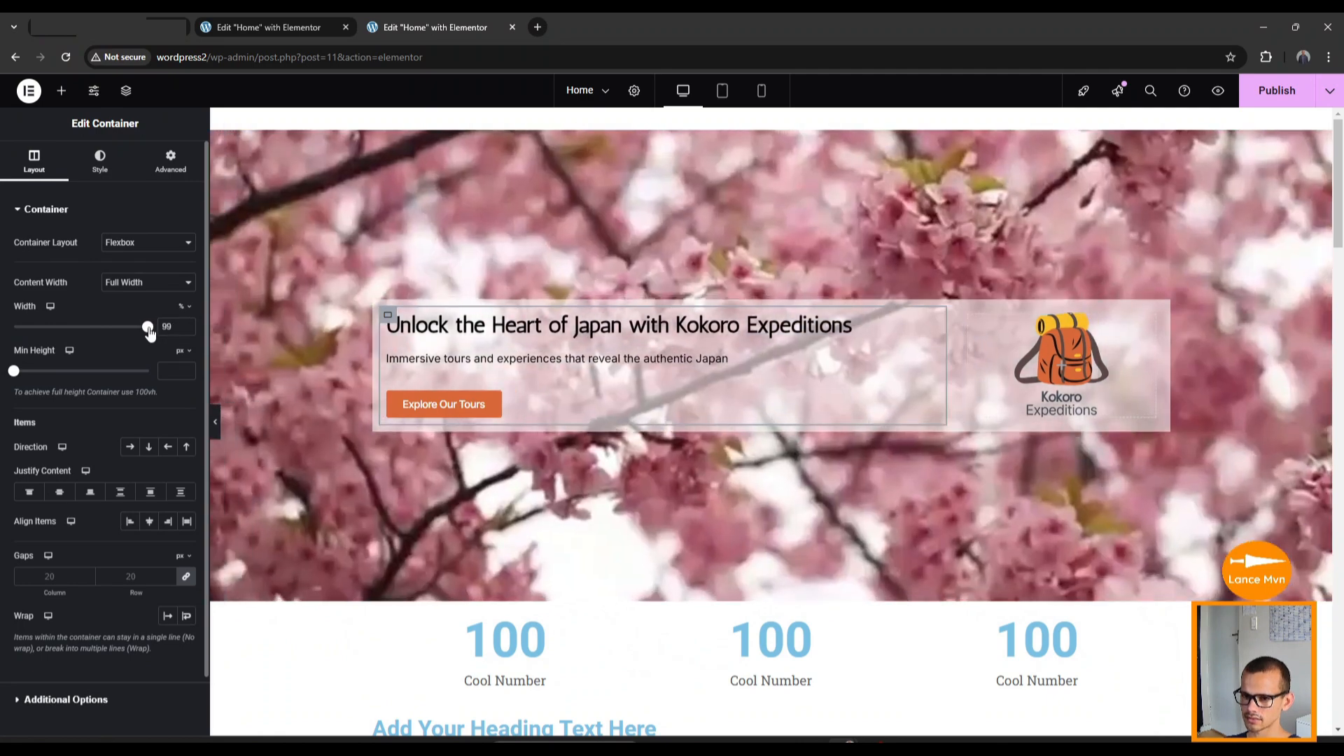
drag(150, 333, 100, 339)
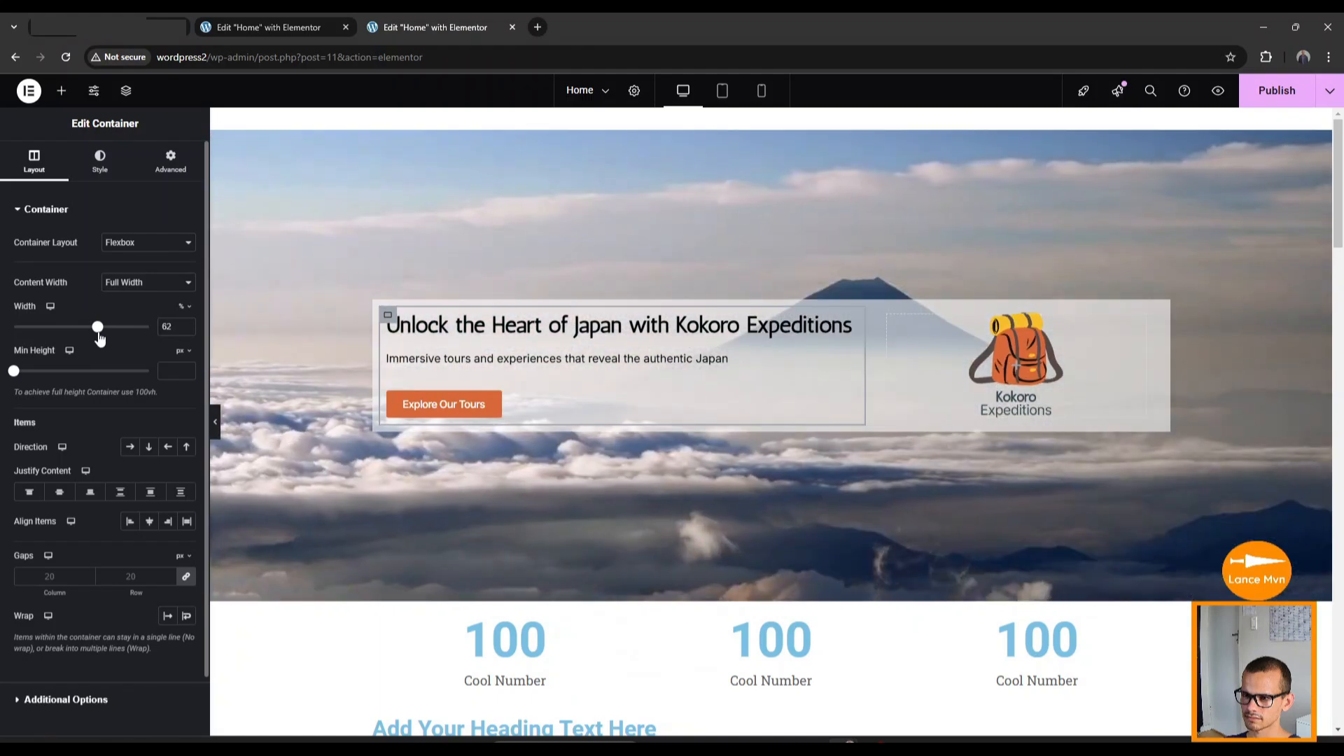
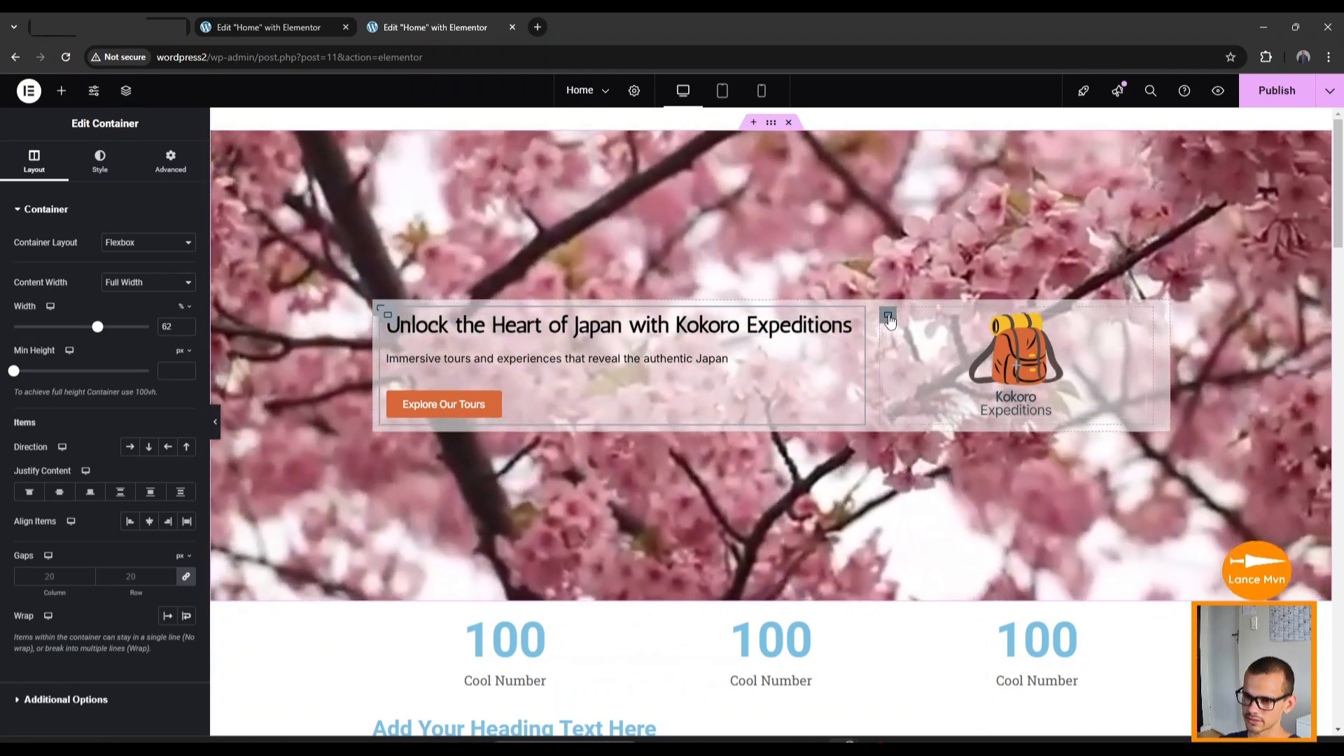
Select the hero's logo container and show its Style tab background settings.
click(888, 318)
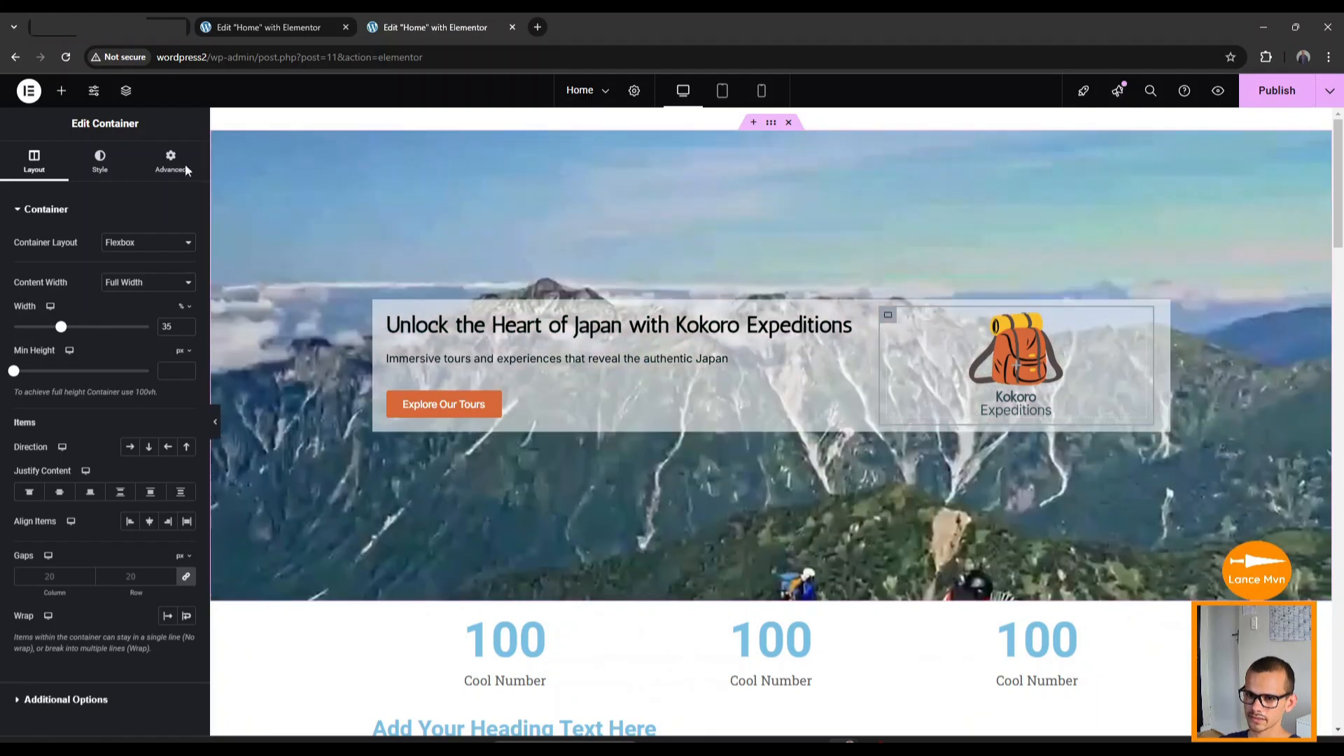
click(97, 161)
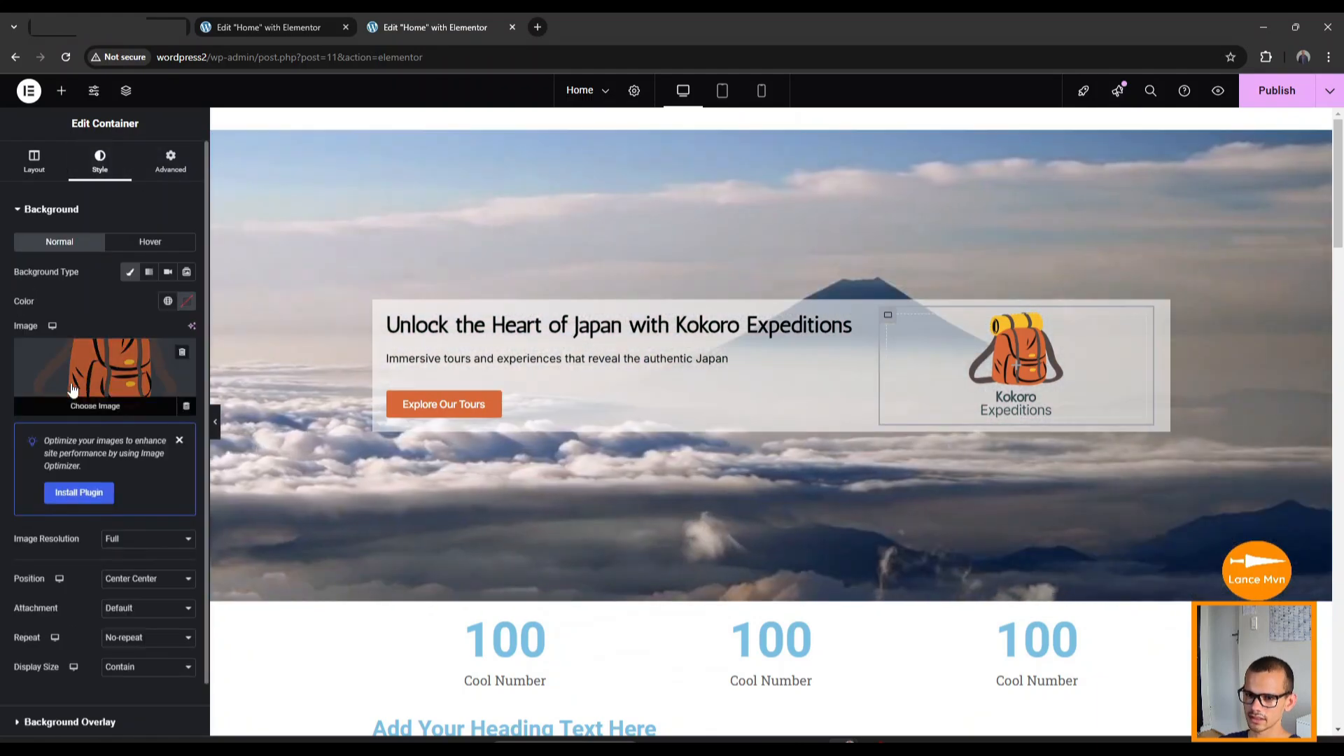
Crop the Kokoro logo background image to just the backpack, save it and insert it.
click(85, 376)
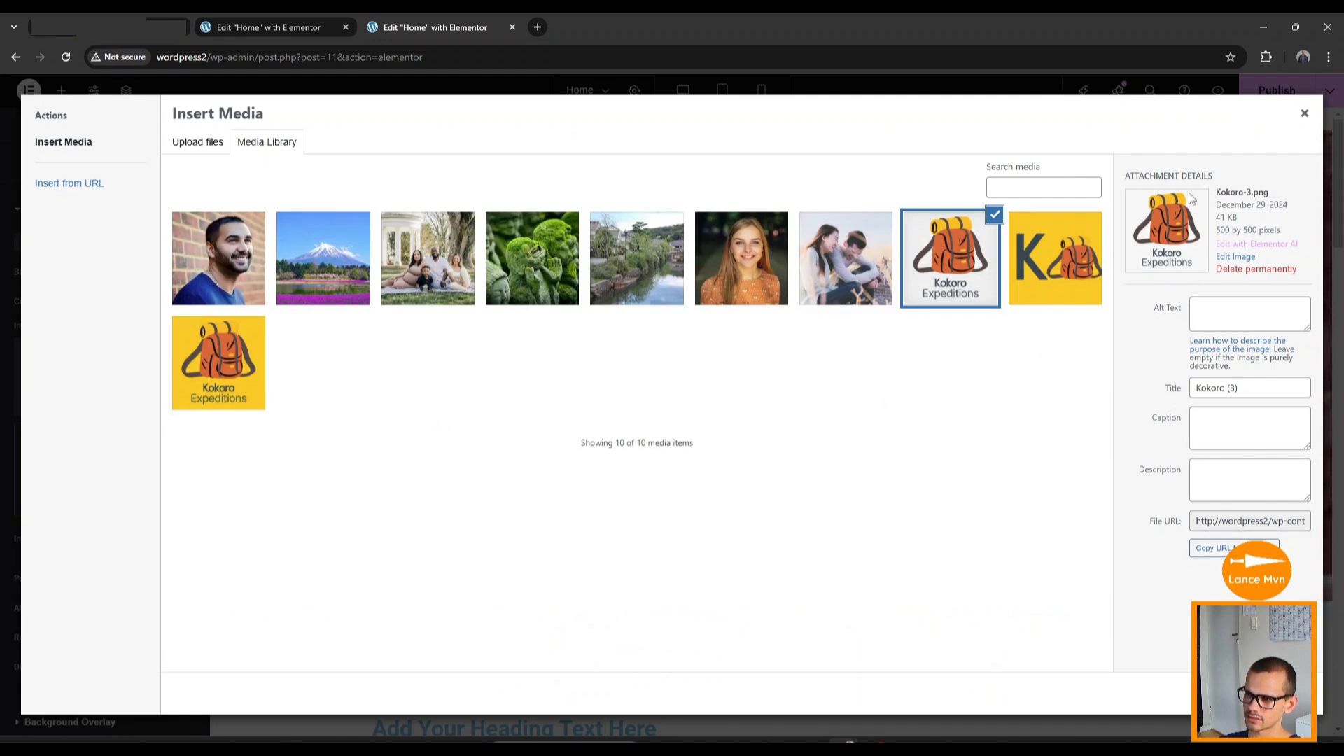
click(1239, 259)
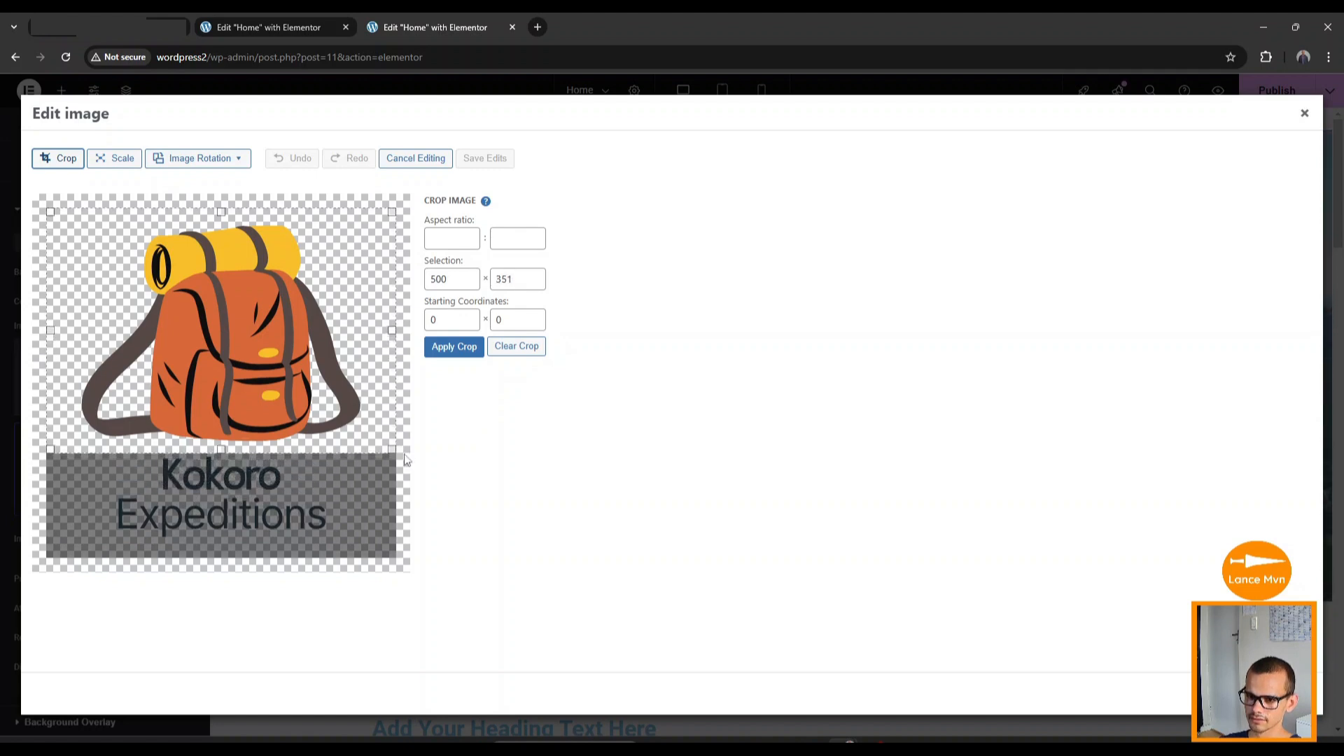
click(455, 347)
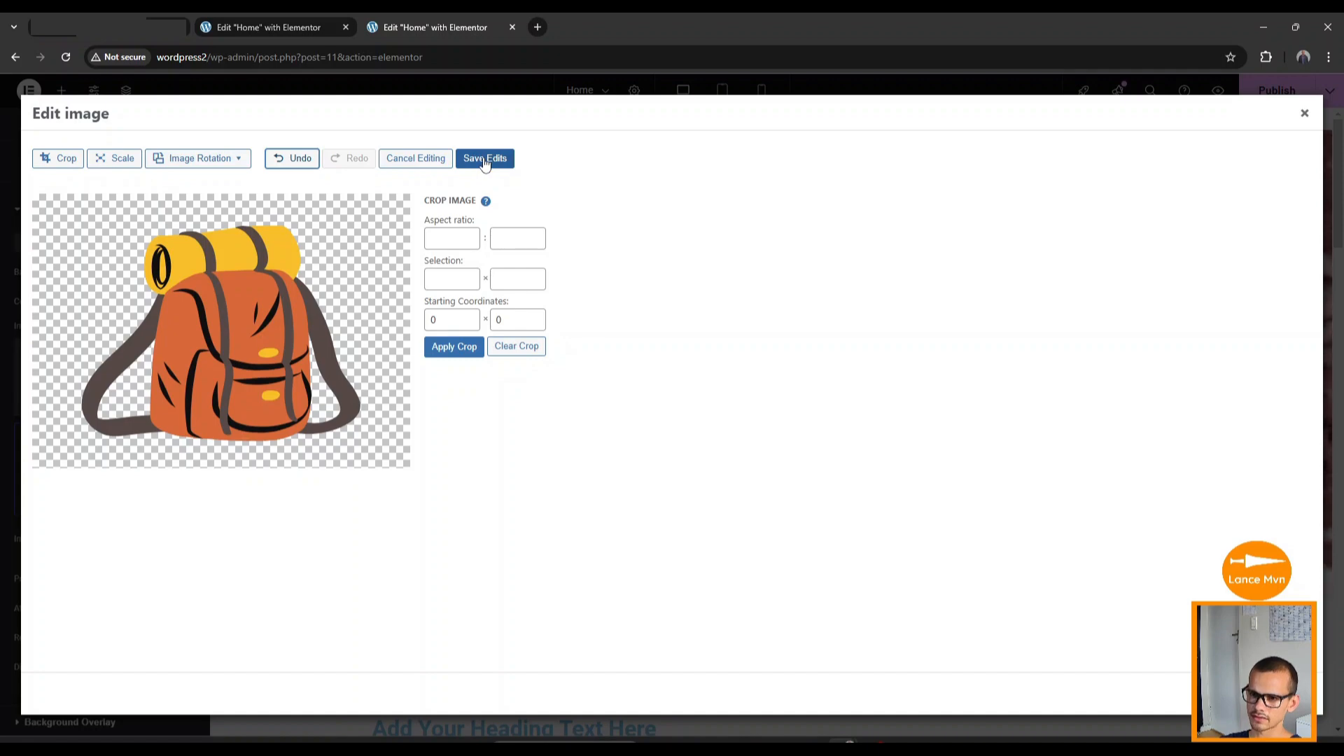
click(485, 158)
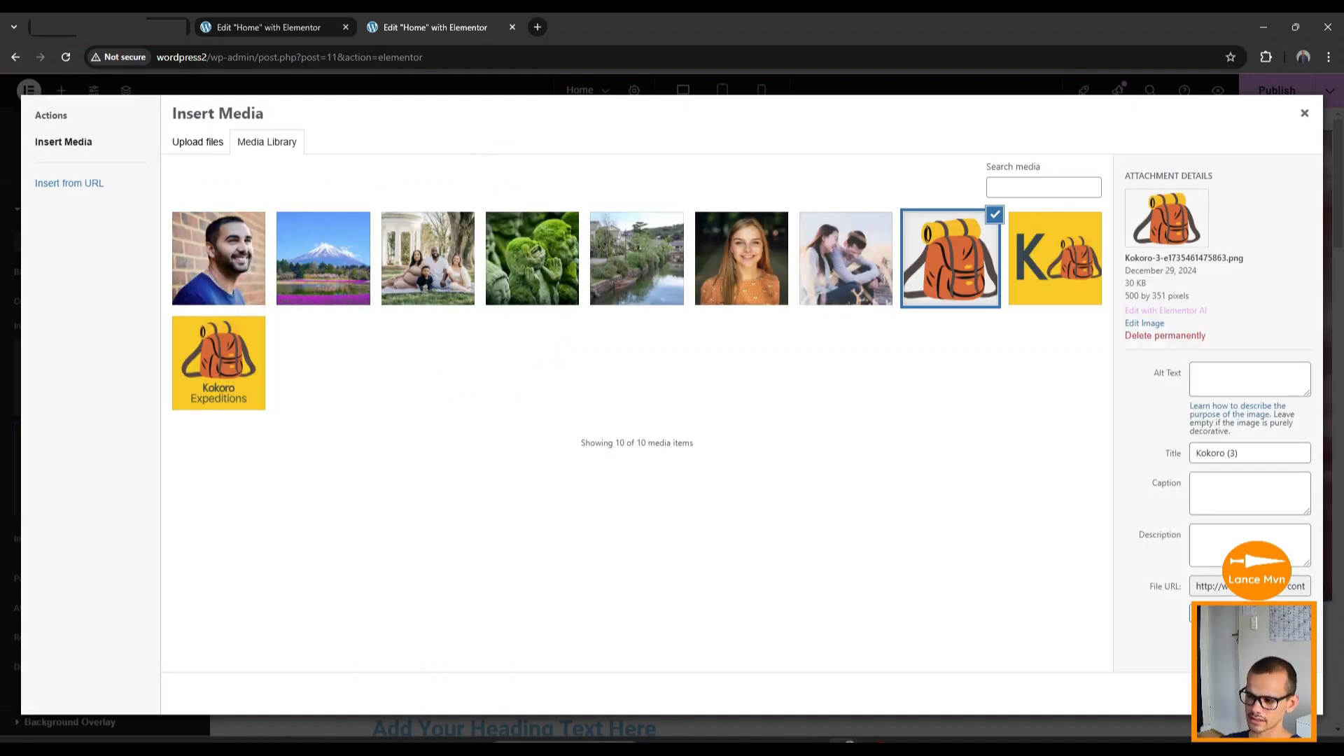
click(1290, 694)
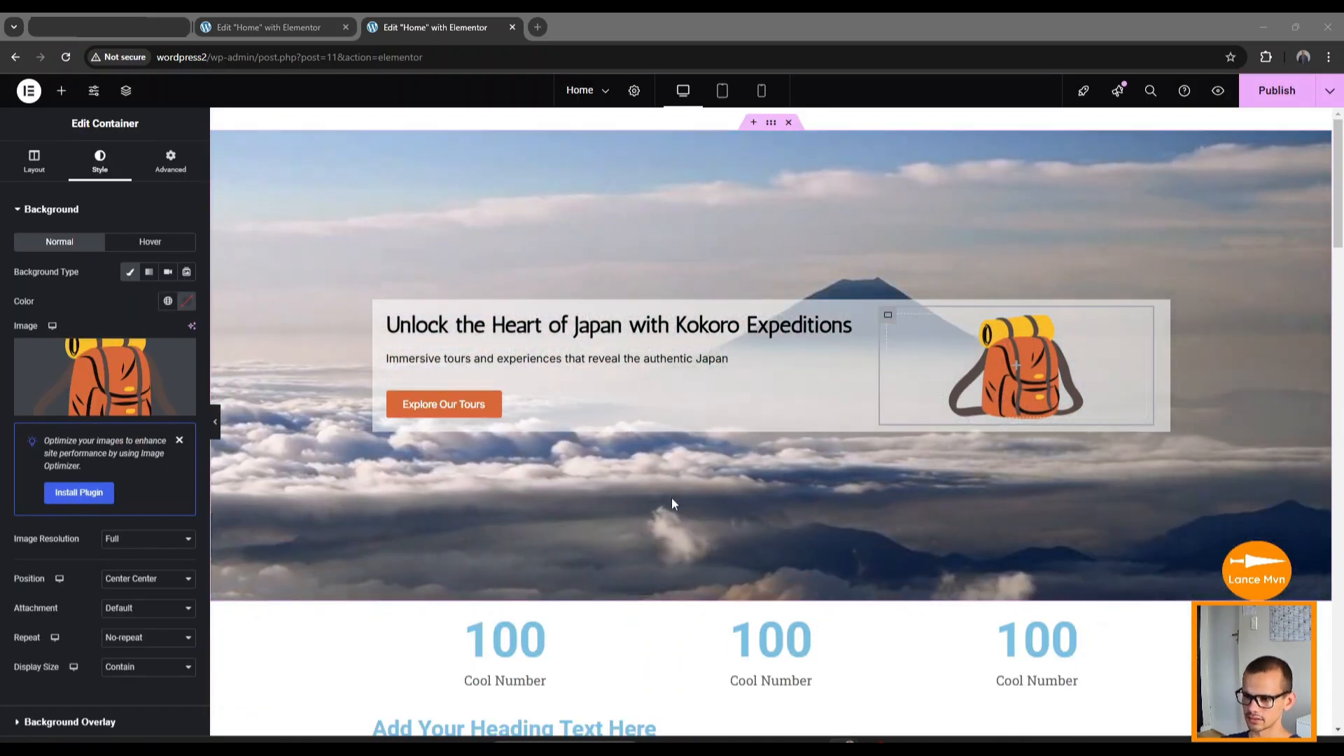
scroll(629, 543, down, 2)
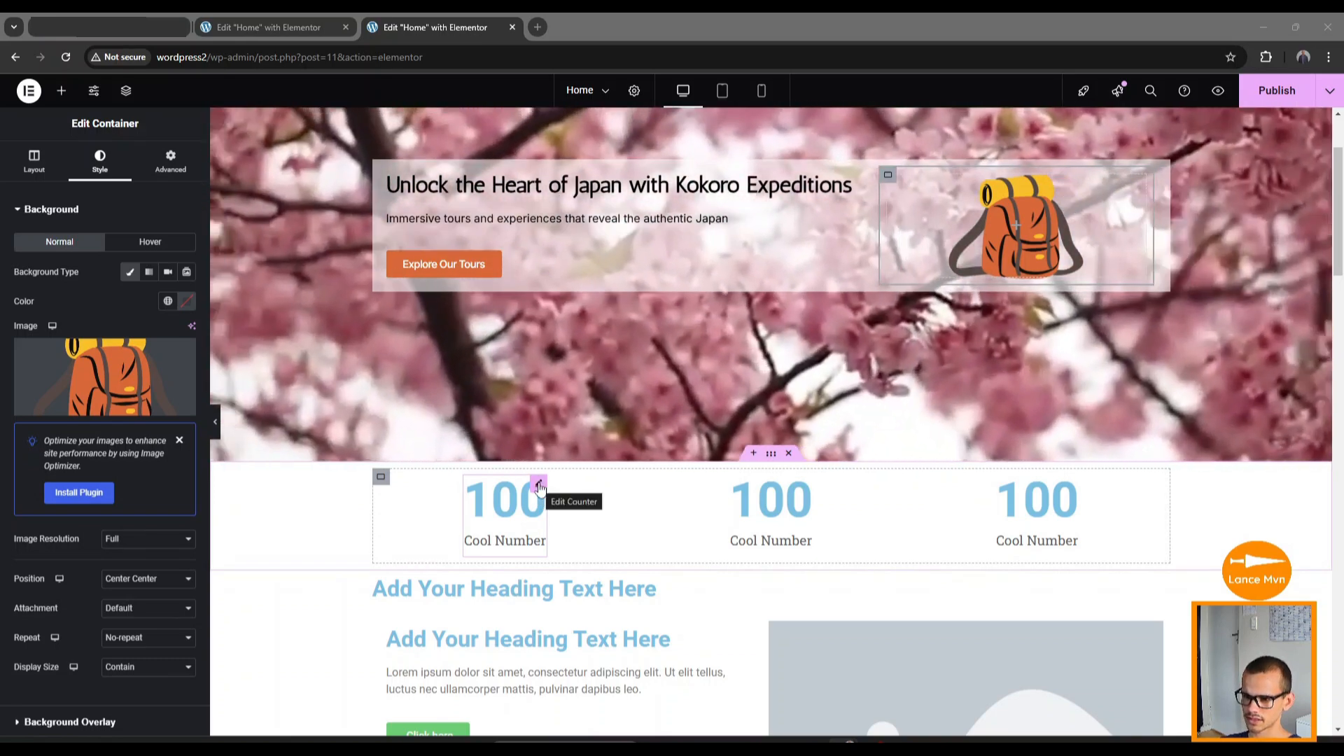
Set the first counter's title to Completed Tours and its ending number to 923.
click(539, 484)
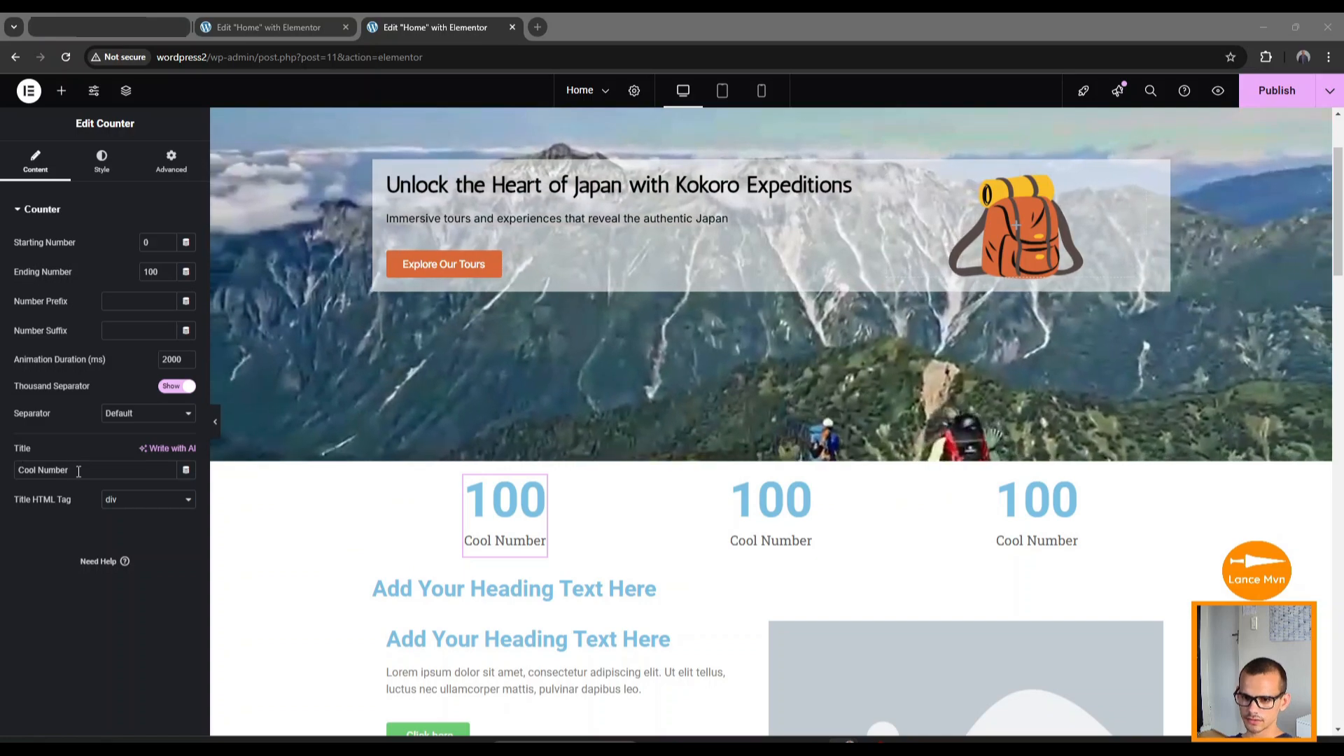
drag(78, 471, 27, 470)
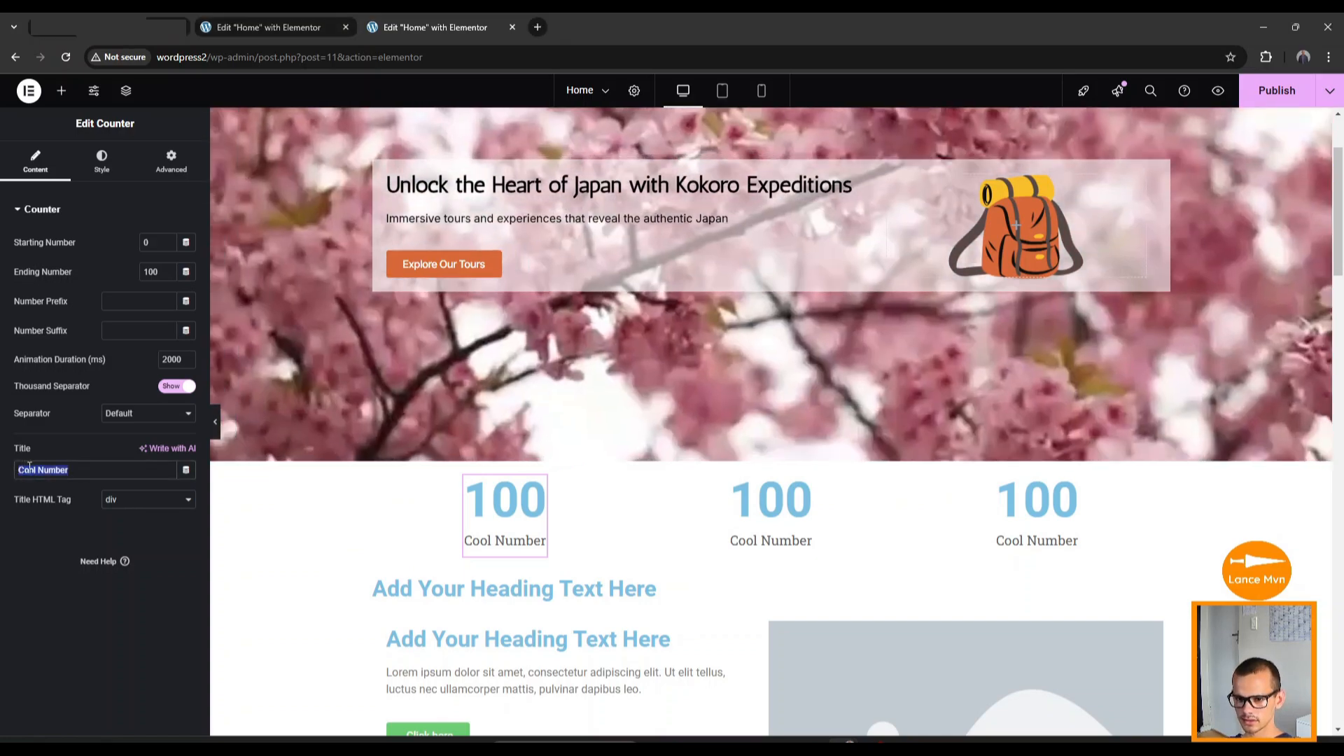
right_click(22, 468)
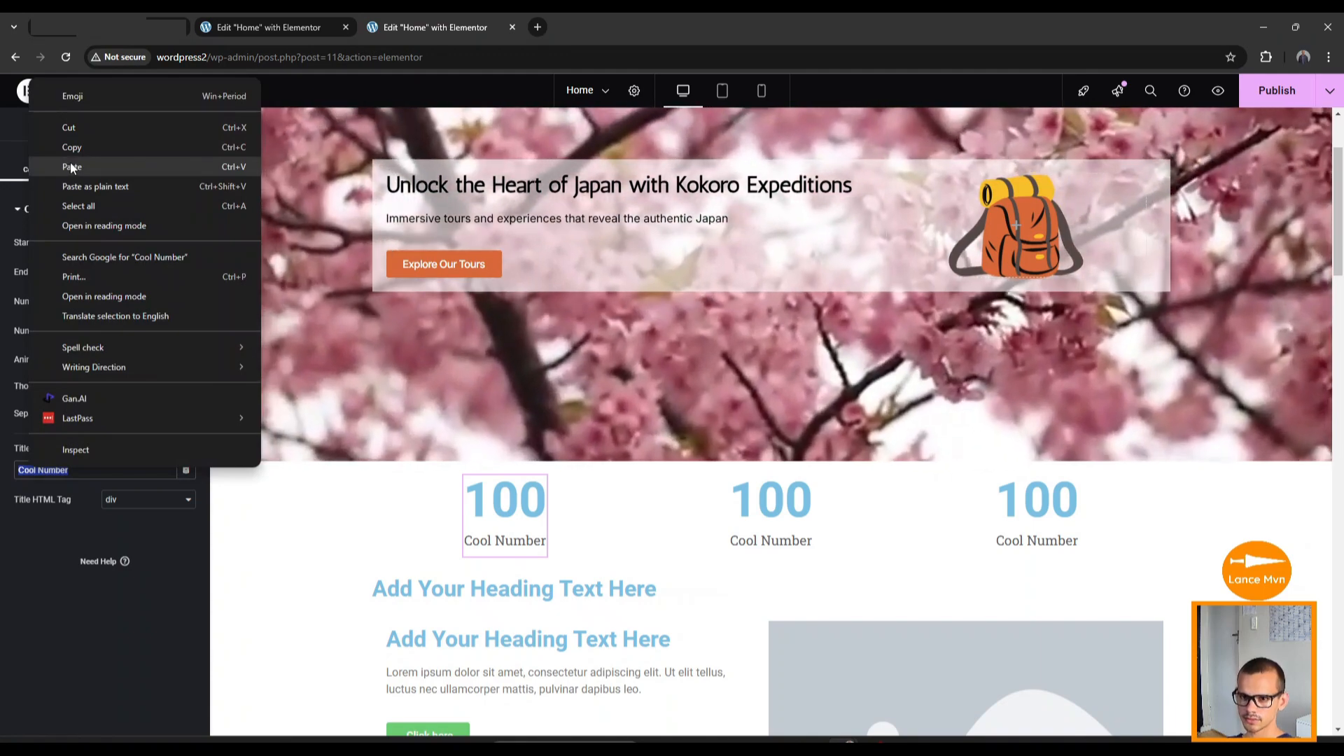
click(70, 167)
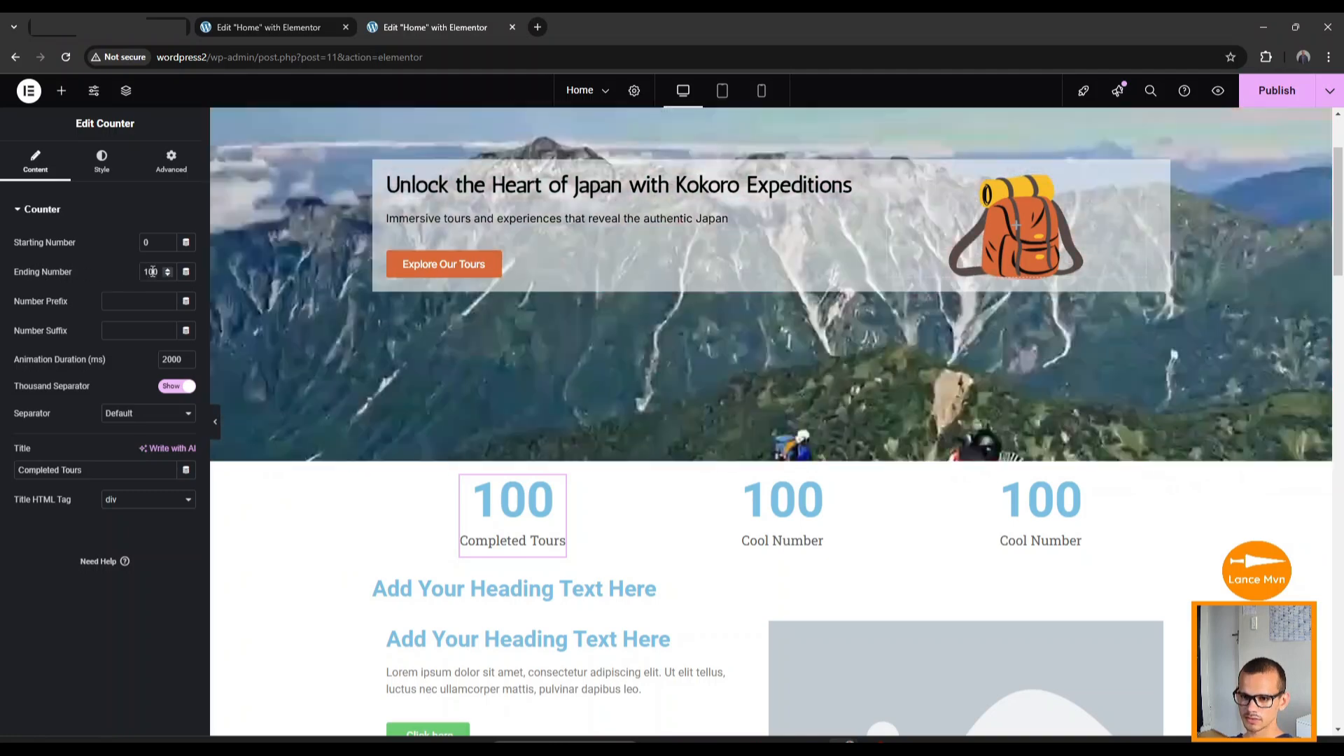
double_click(142, 272)
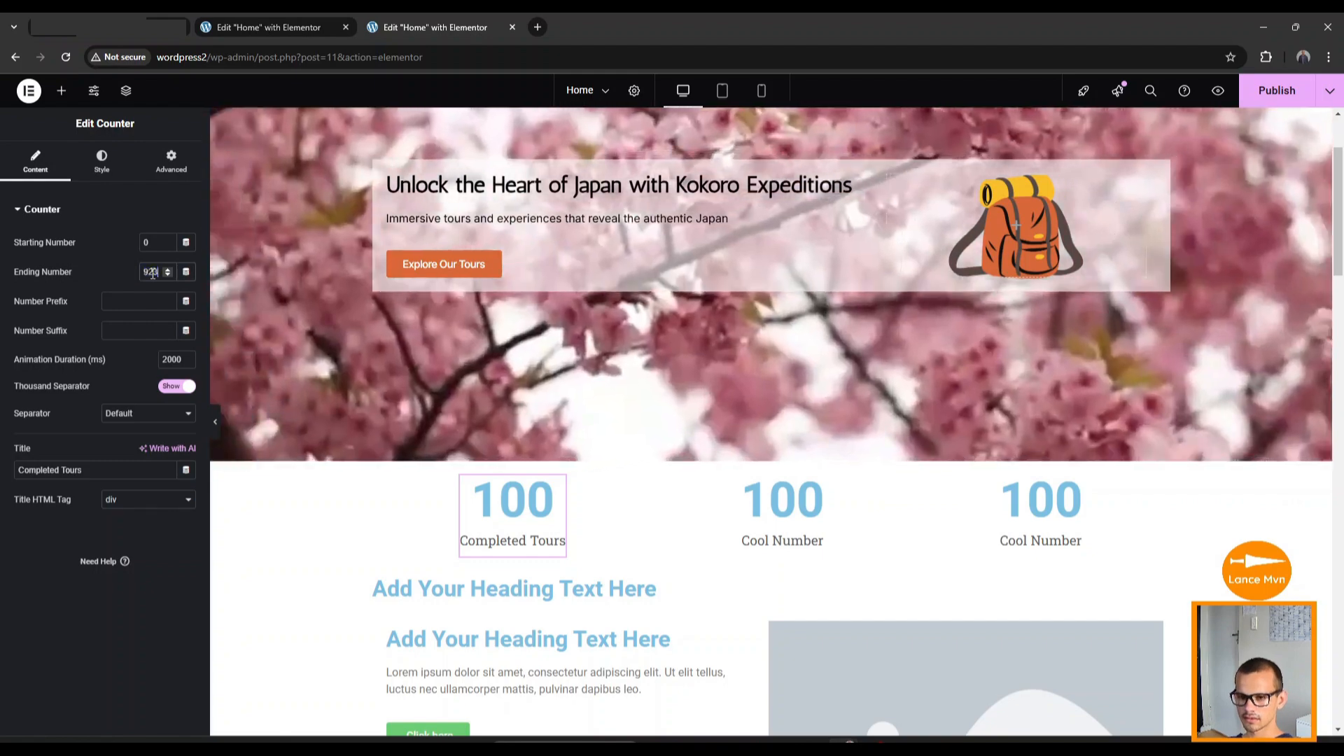
text(923)
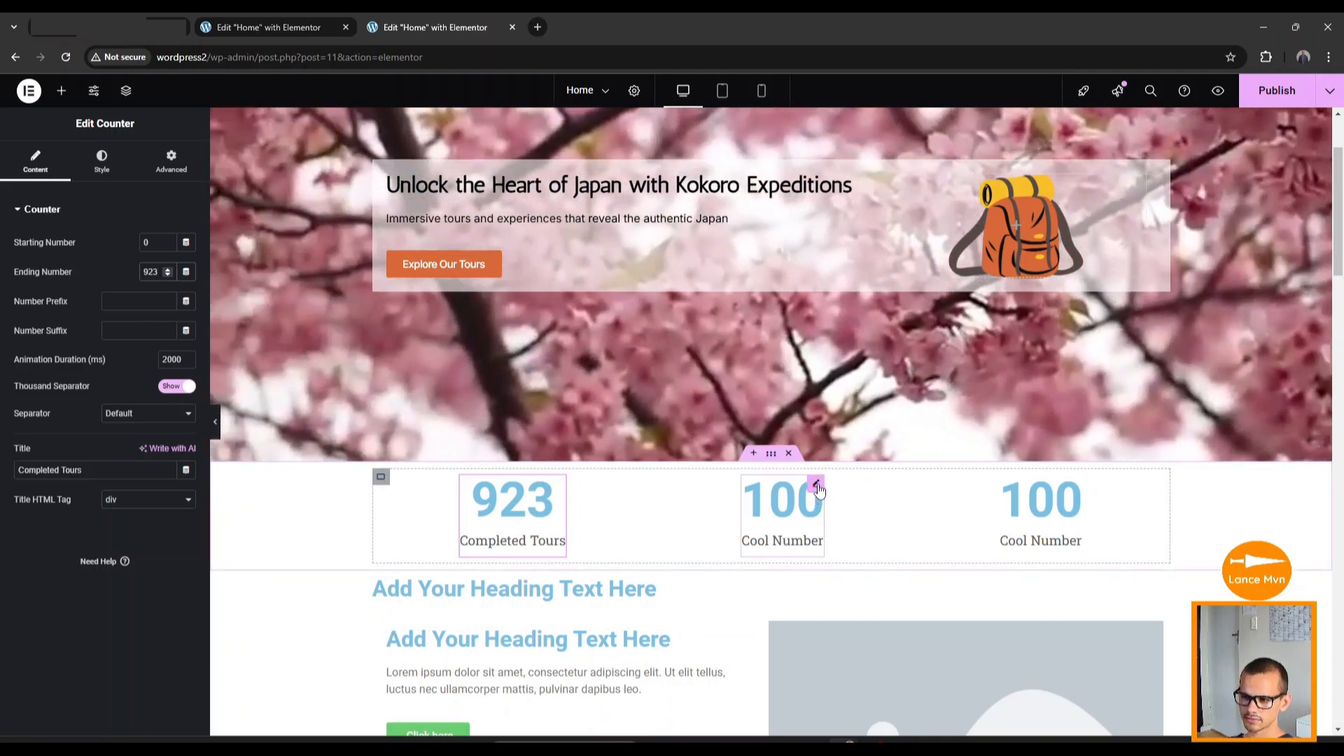
Set the second counter's title to Happy Clients and its ending number to 2365.
click(816, 486)
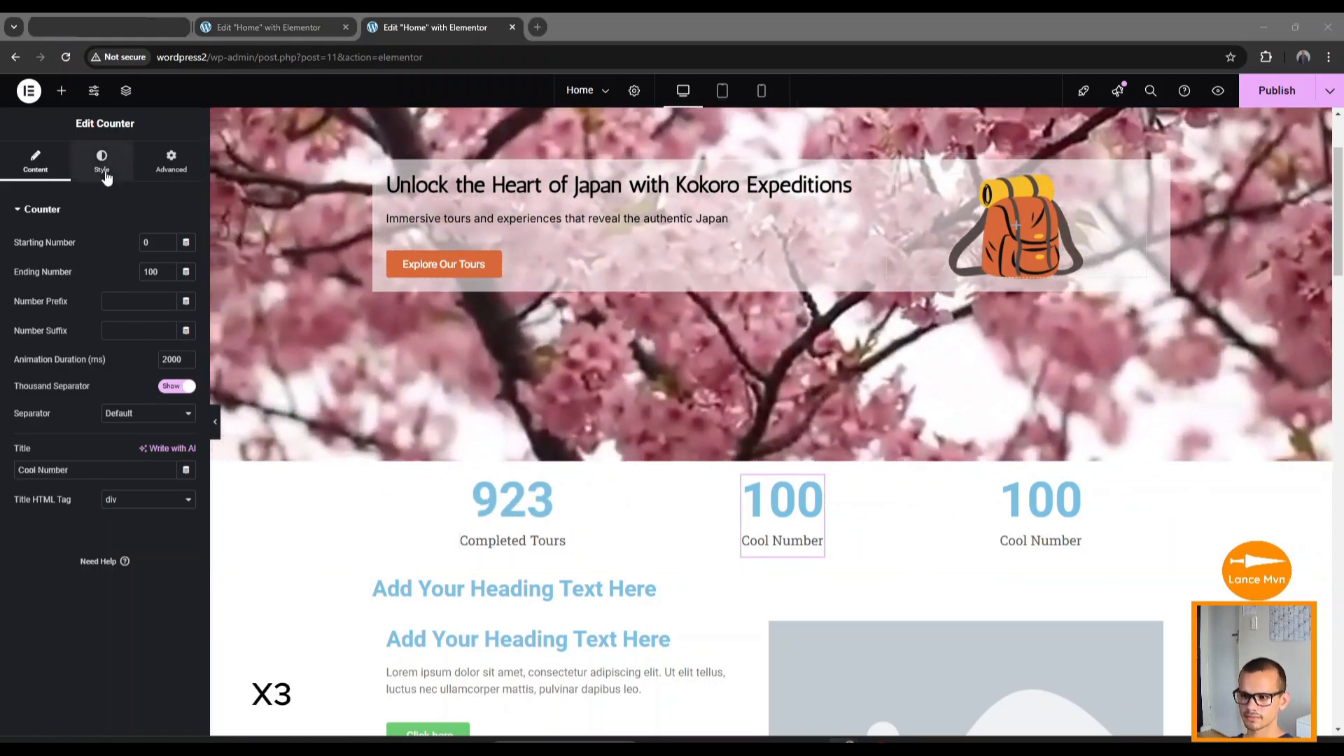
triple_click(56, 470)
text(Happy Clients)
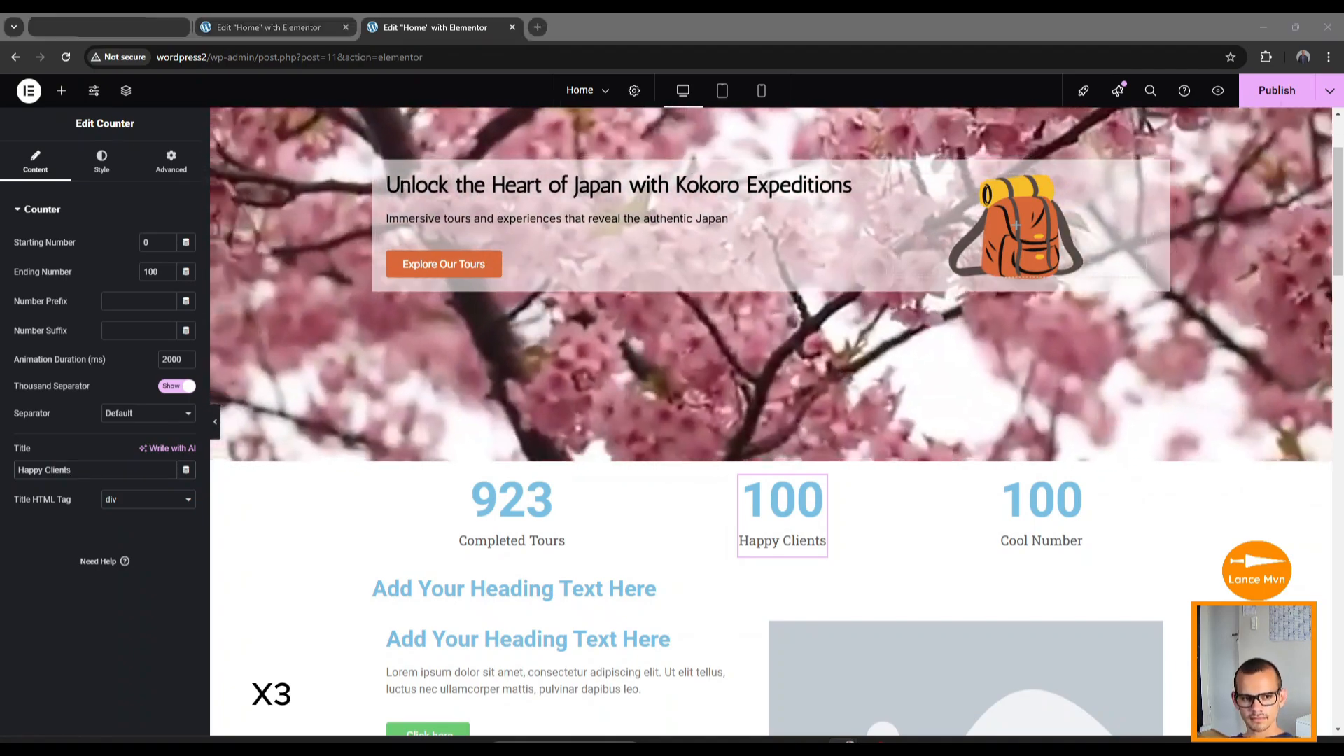
double_click(152, 271)
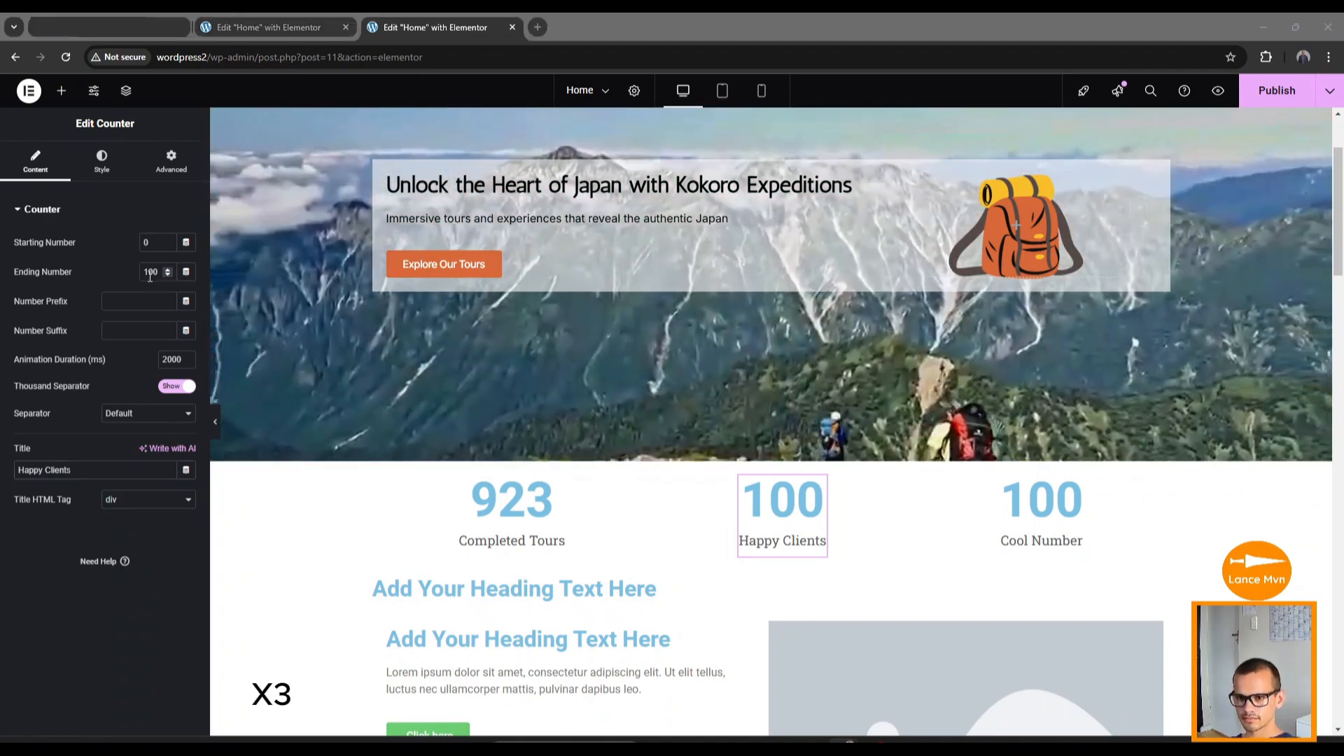
text(2365)
Set the third counter's title to Hours of exploration and its number to 55,380.
click(1081, 486)
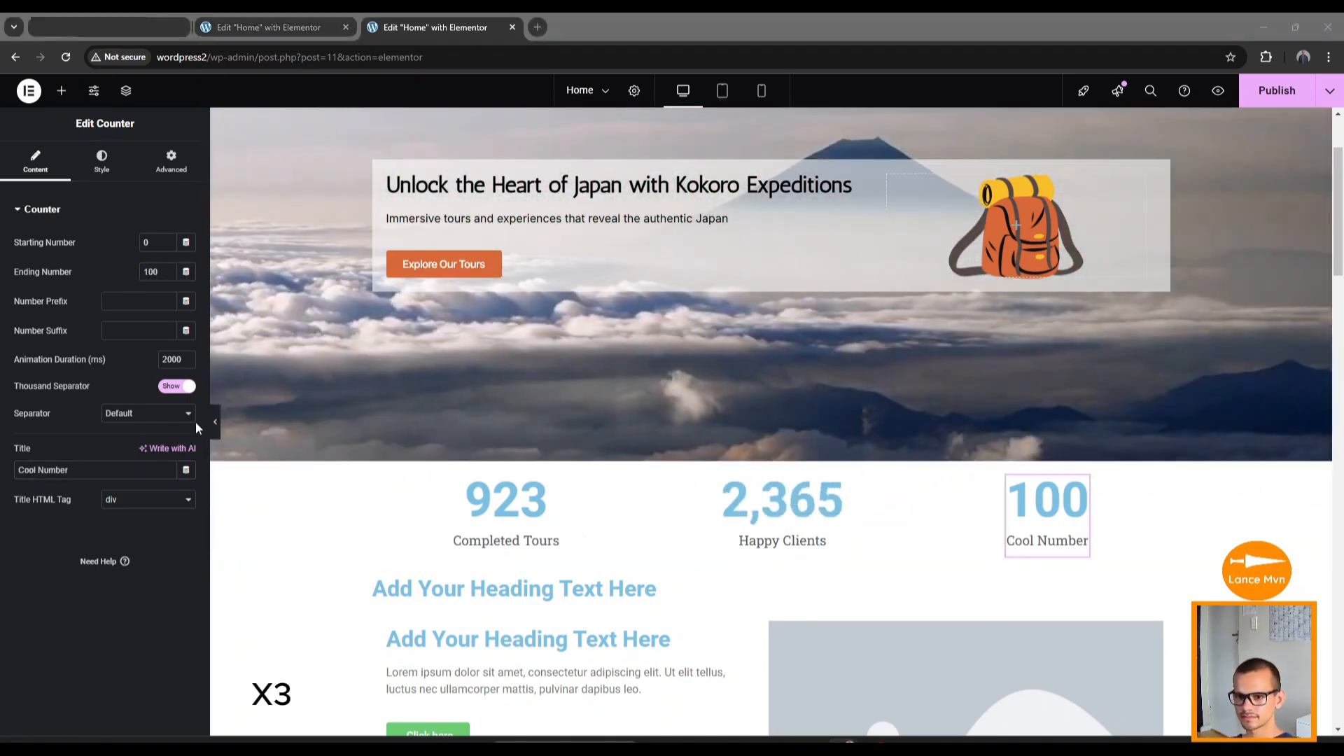
triple_click(56, 469)
text(Hours of exploration)
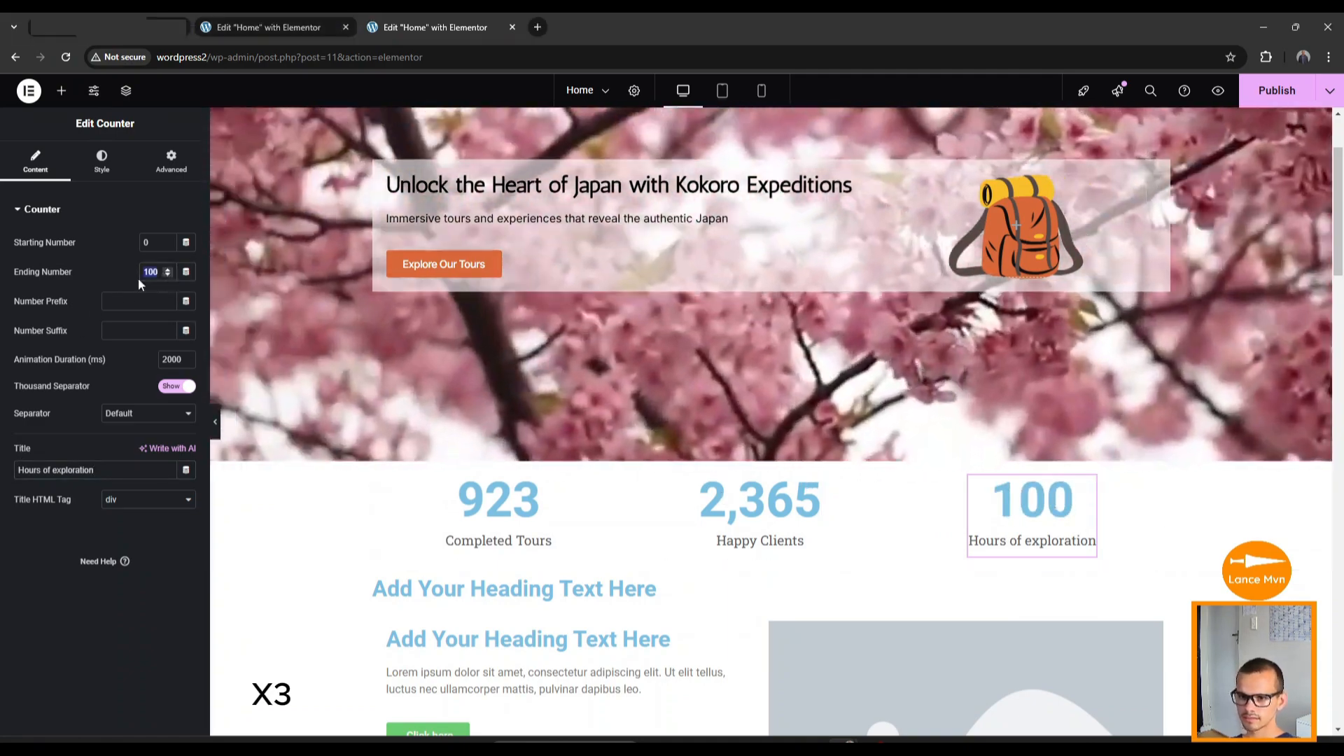
double_click(152, 272)
text(5380)
click(535, 514)
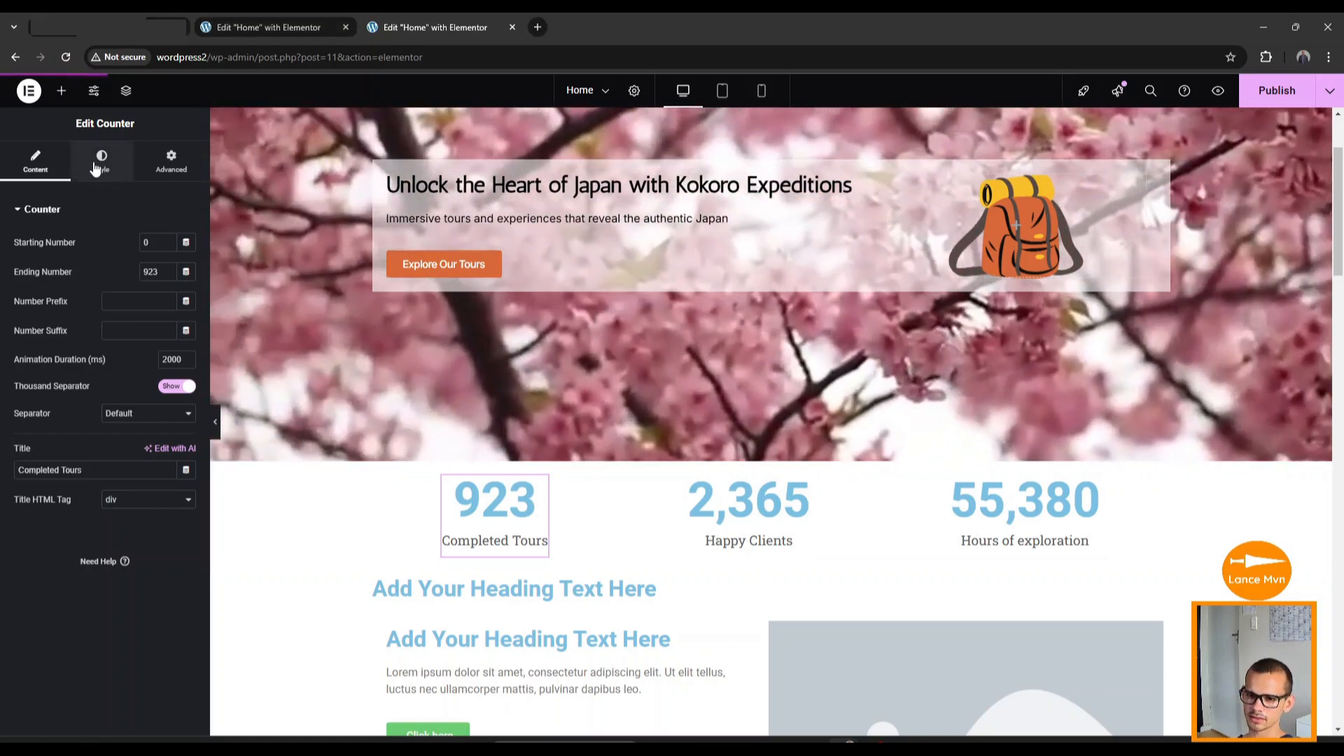
Make the 923 counter's number black.
click(99, 163)
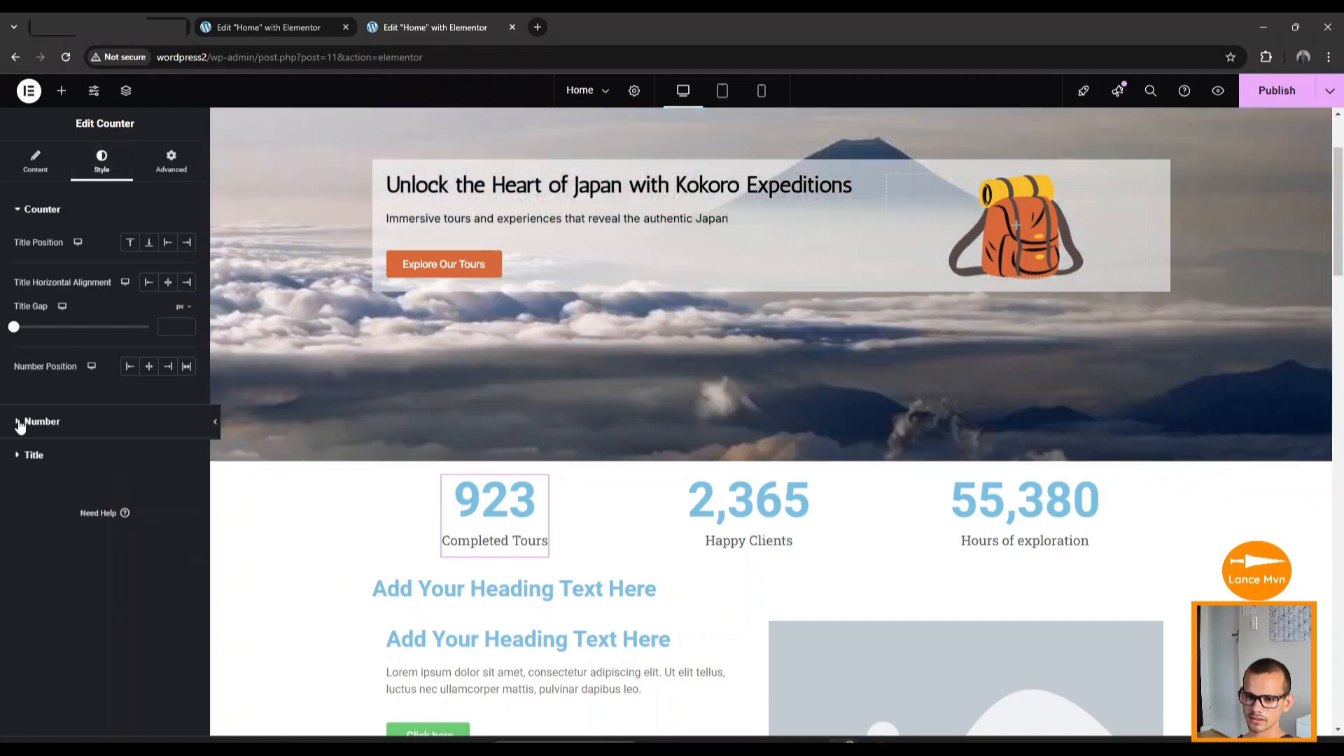
click(20, 422)
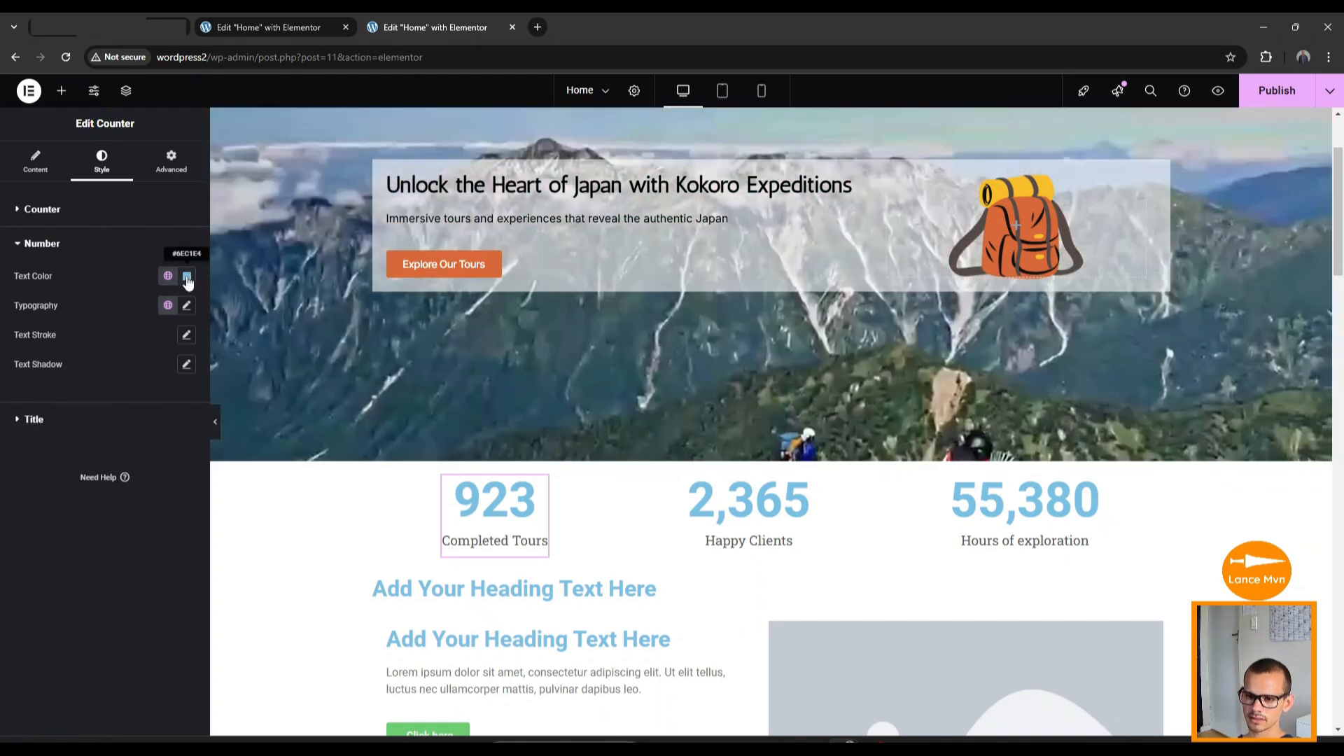
click(186, 276)
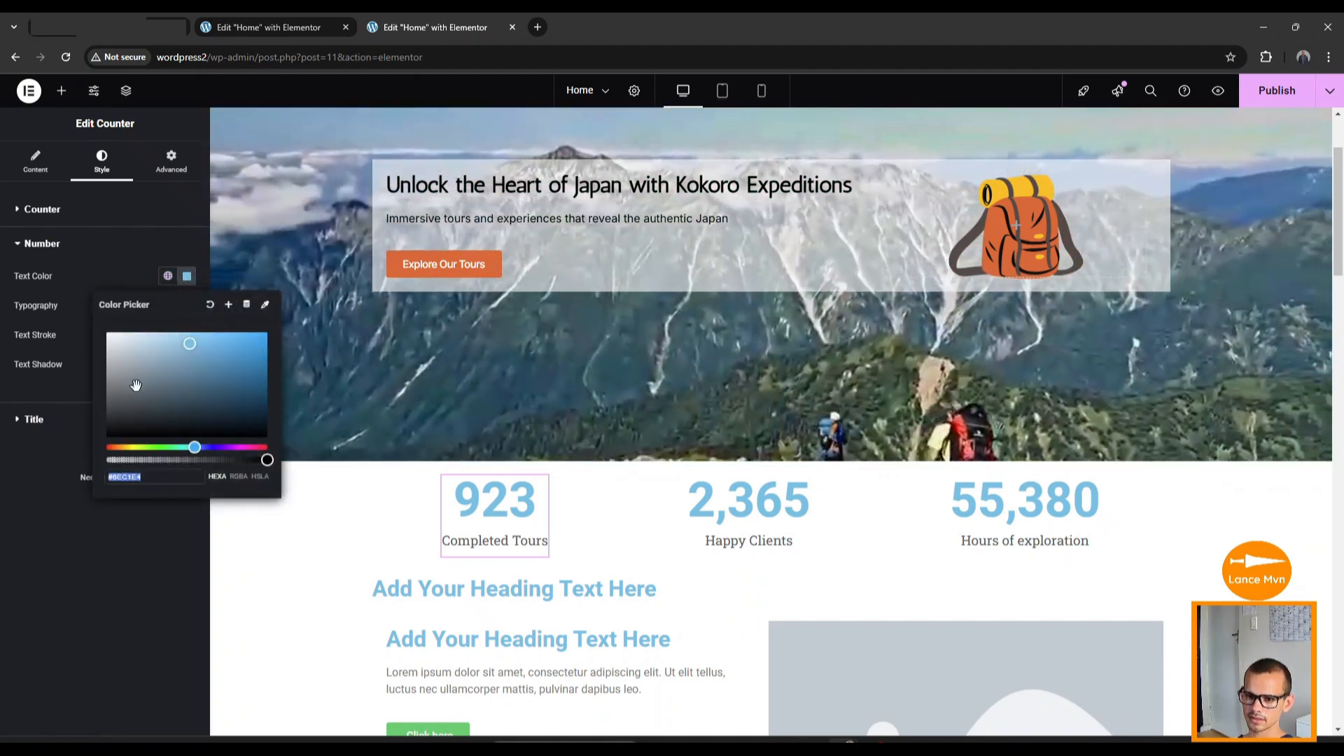
drag(128, 429, 110, 438)
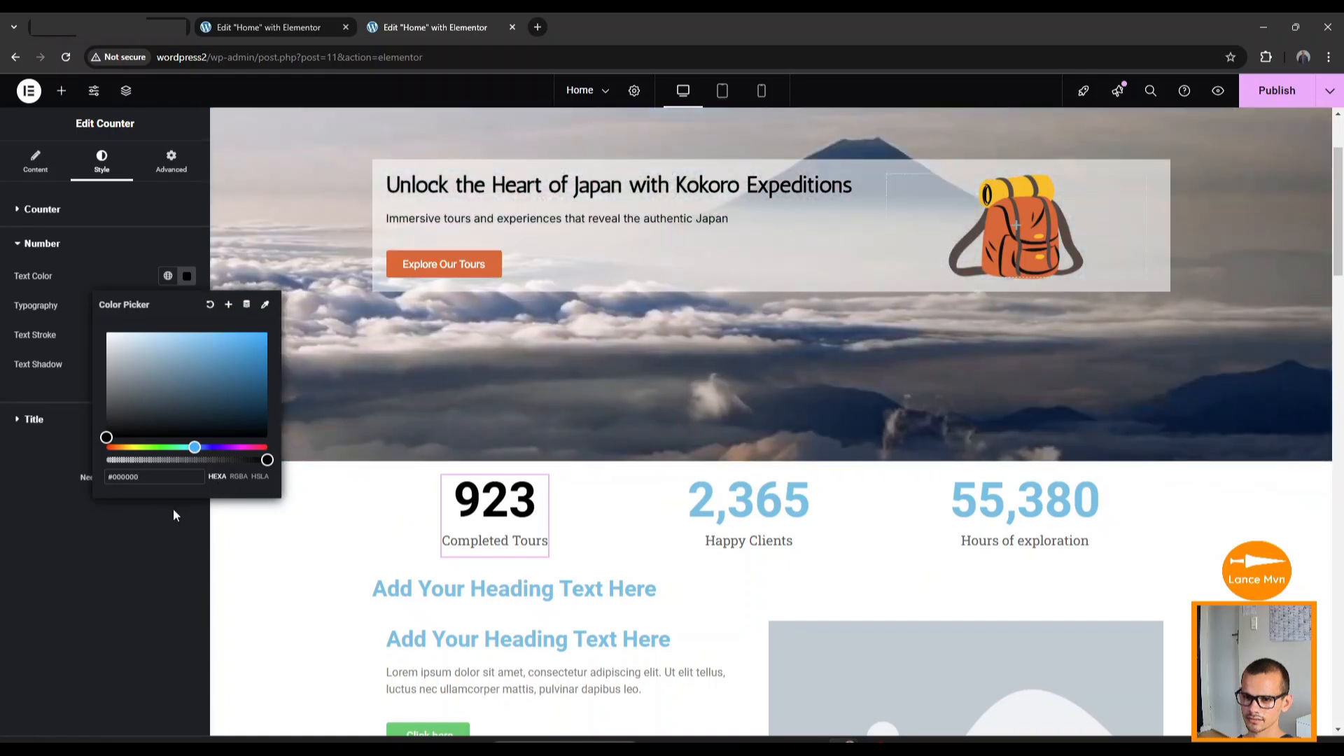
click(174, 510)
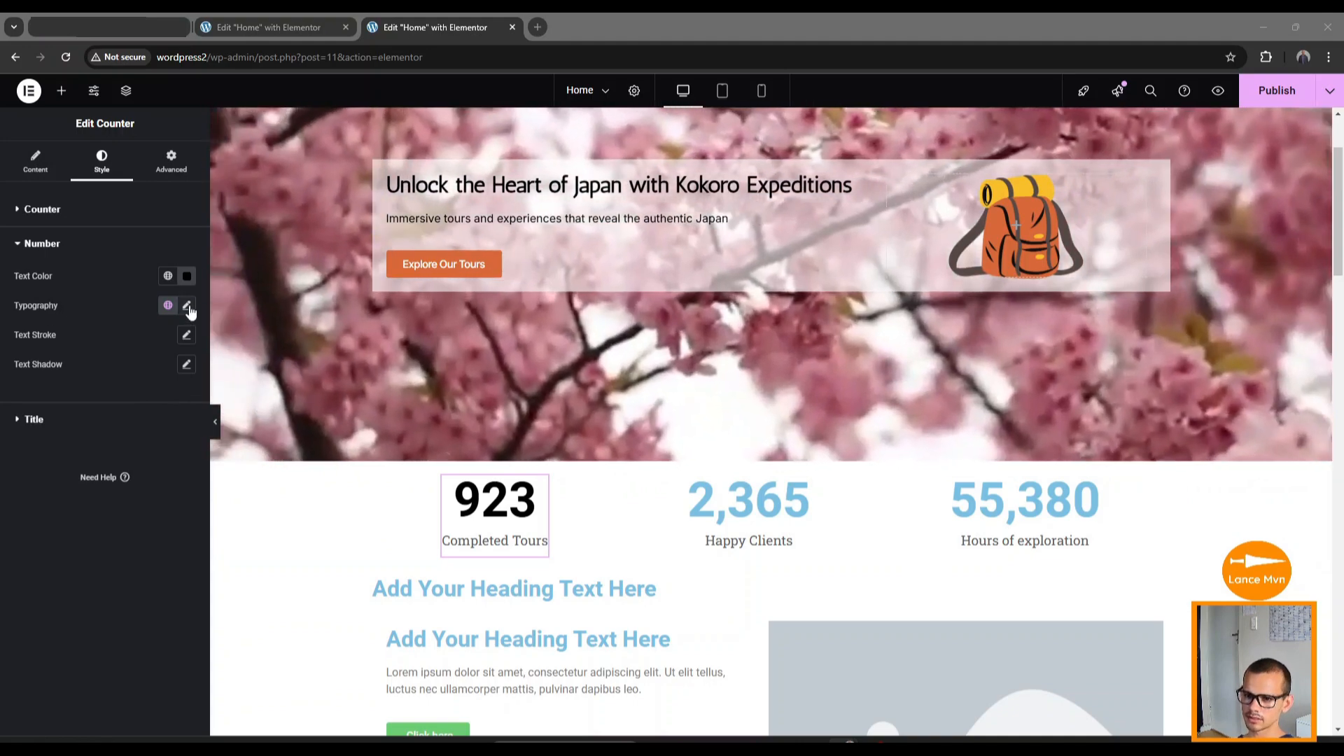
click(187, 307)
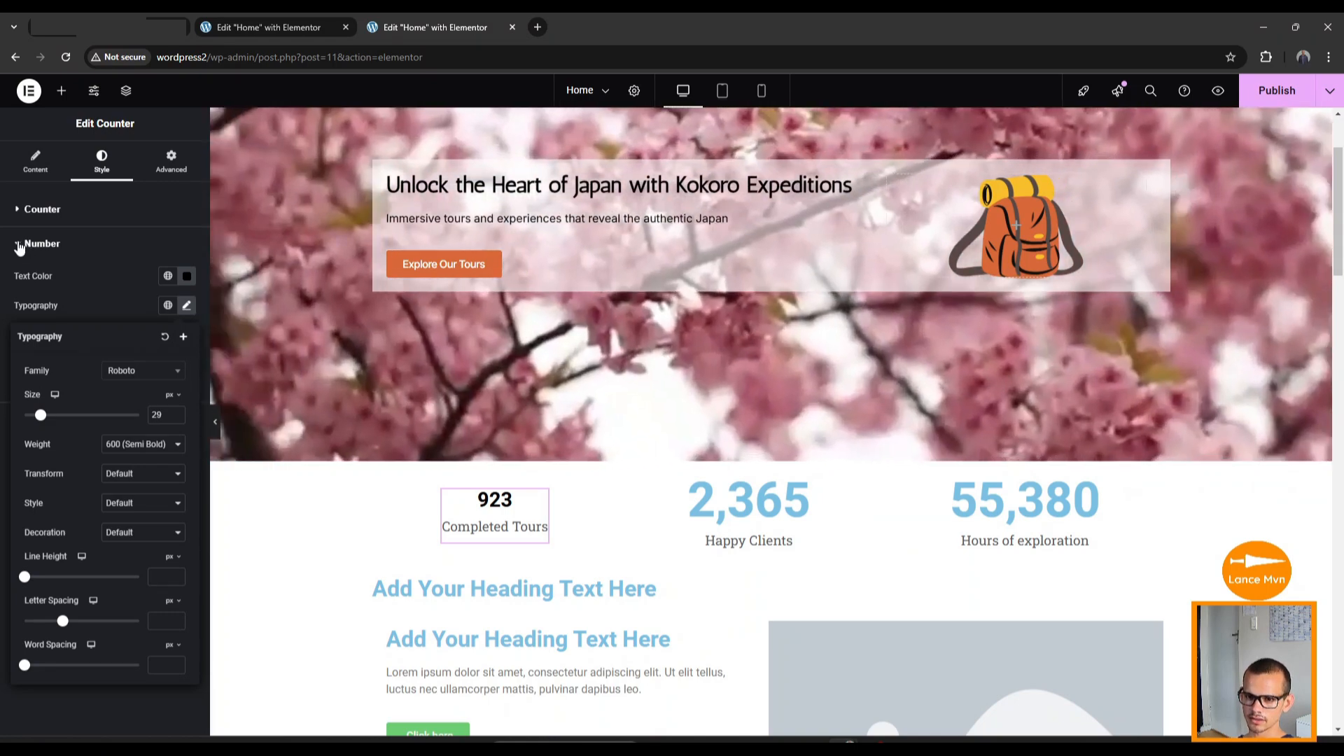
click(20, 244)
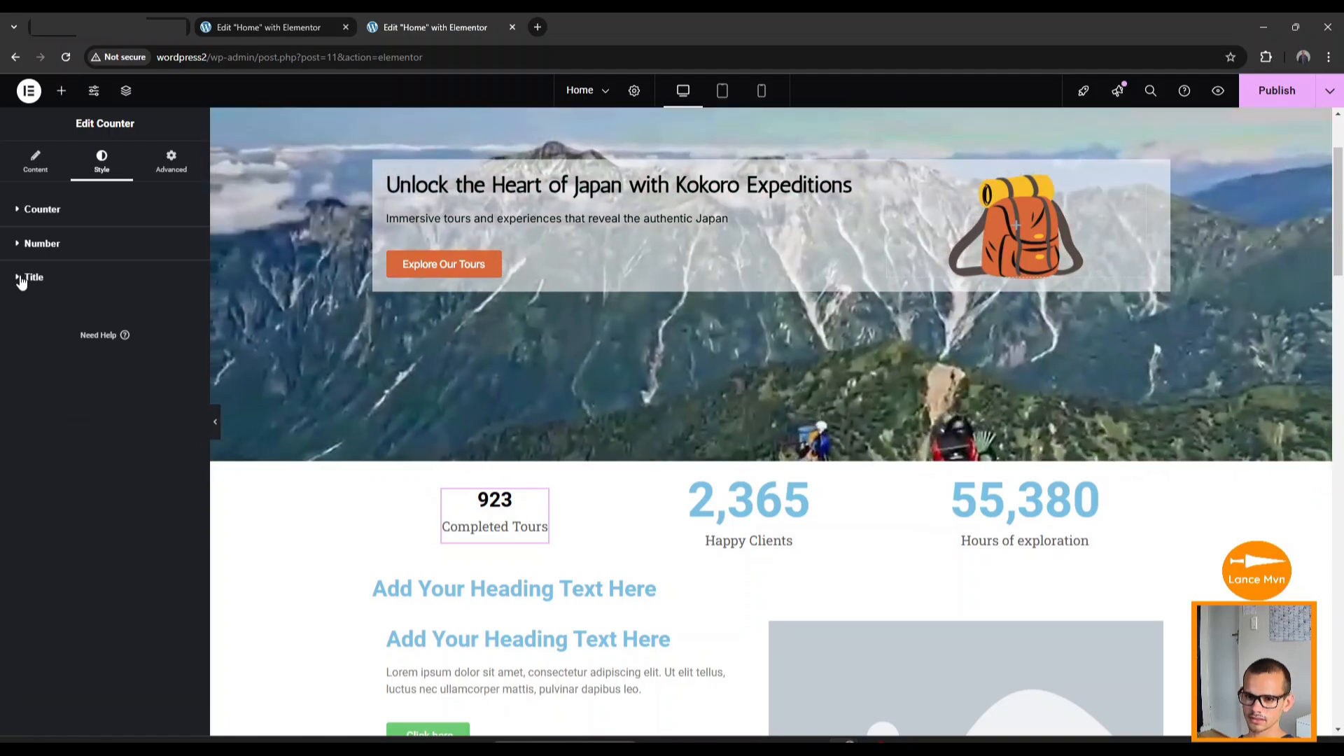
Make the Completed Tours title black and set its font family to Inter.
click(21, 278)
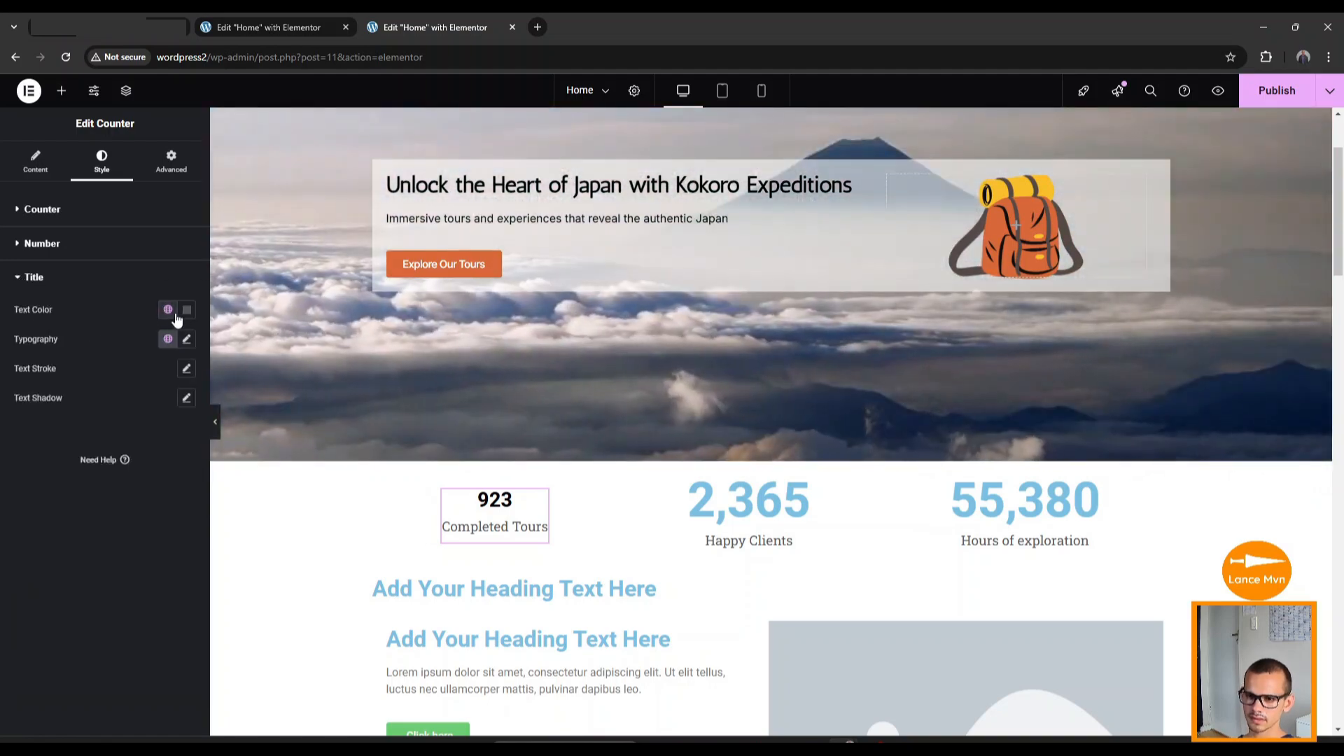
click(187, 312)
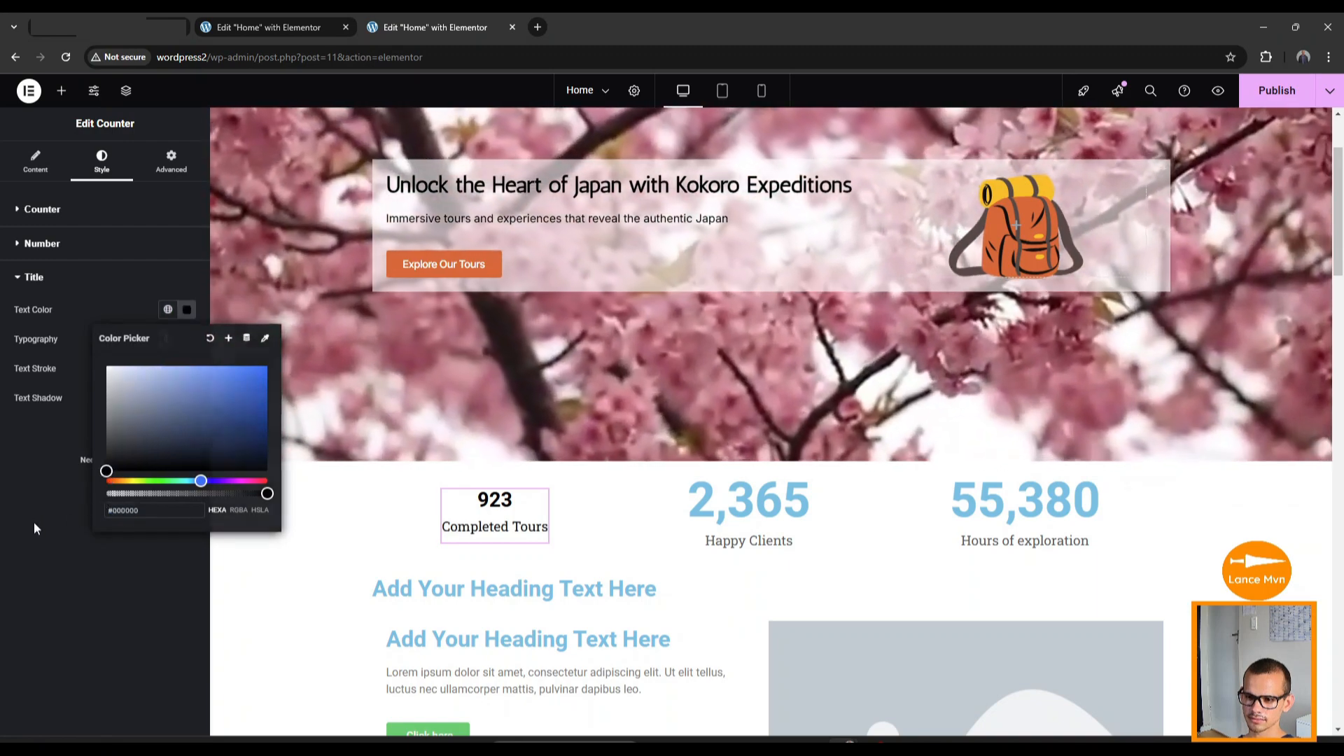
click(34, 522)
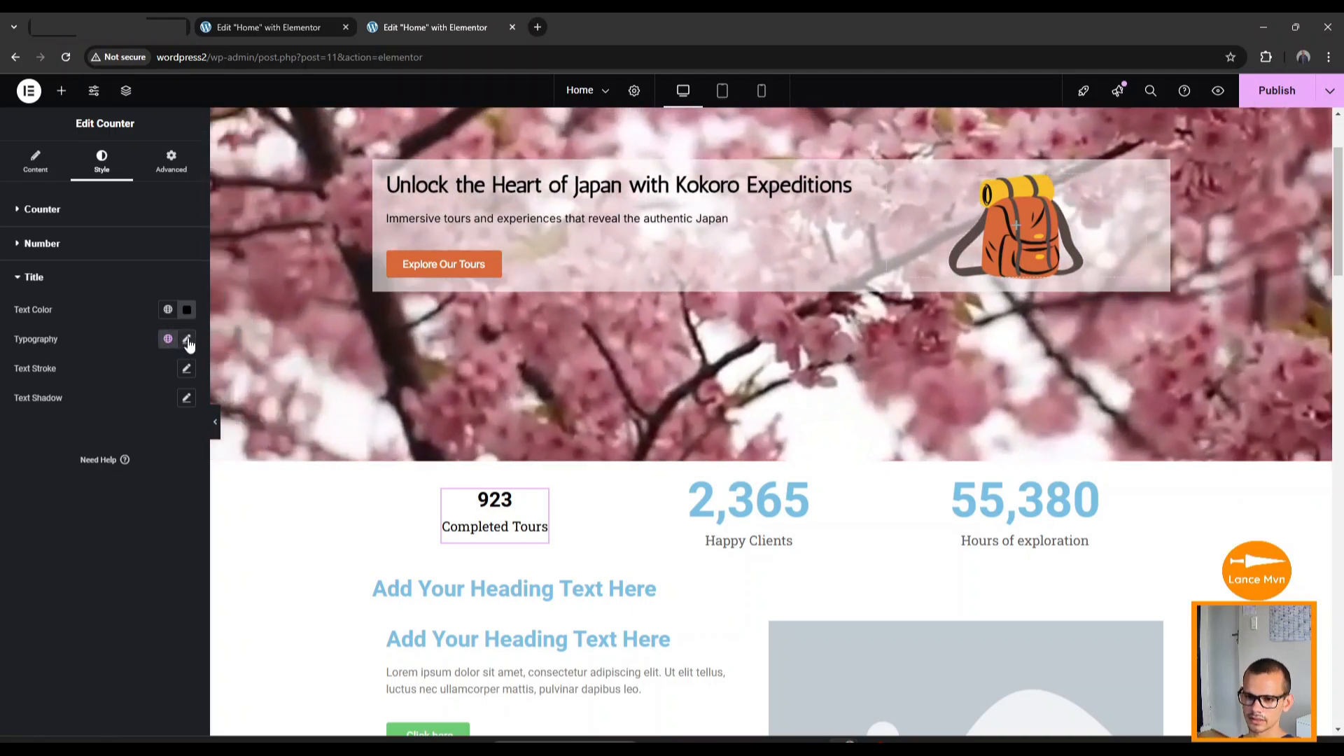
click(187, 341)
click(143, 406)
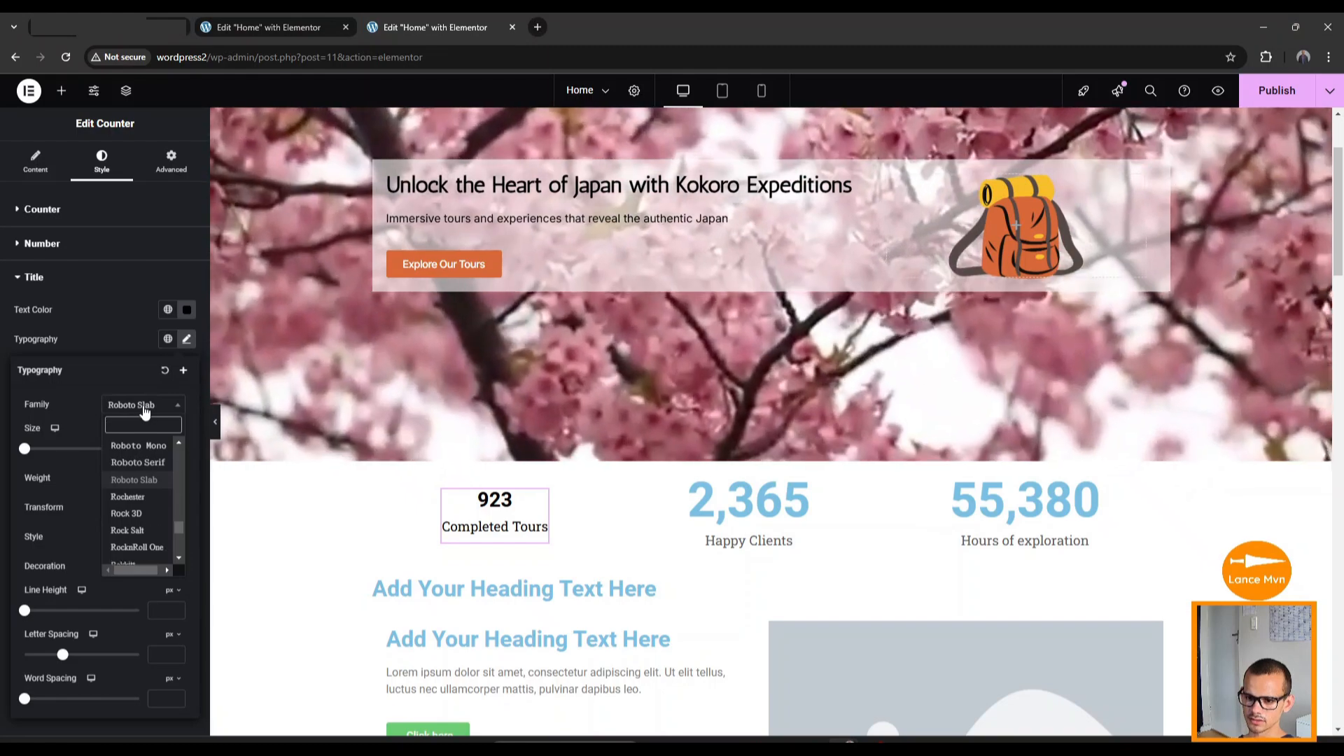
text(in)
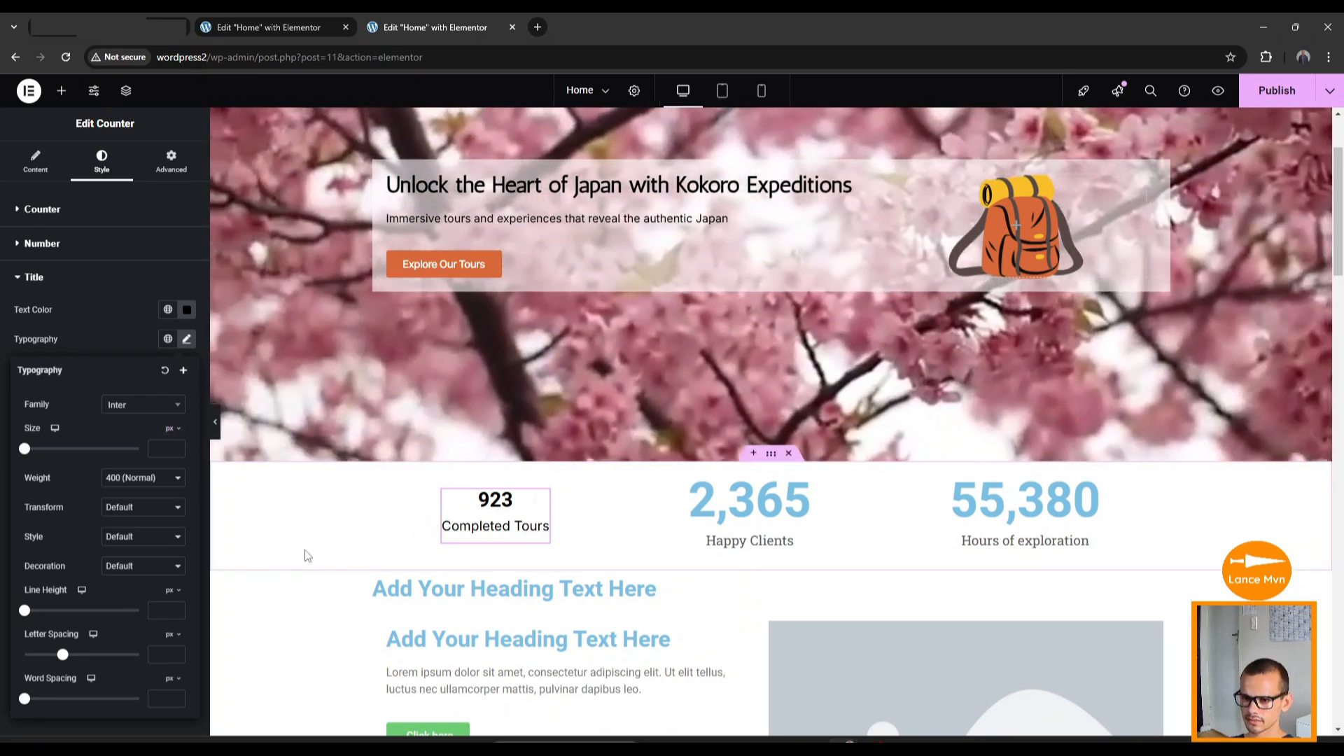
click(305, 549)
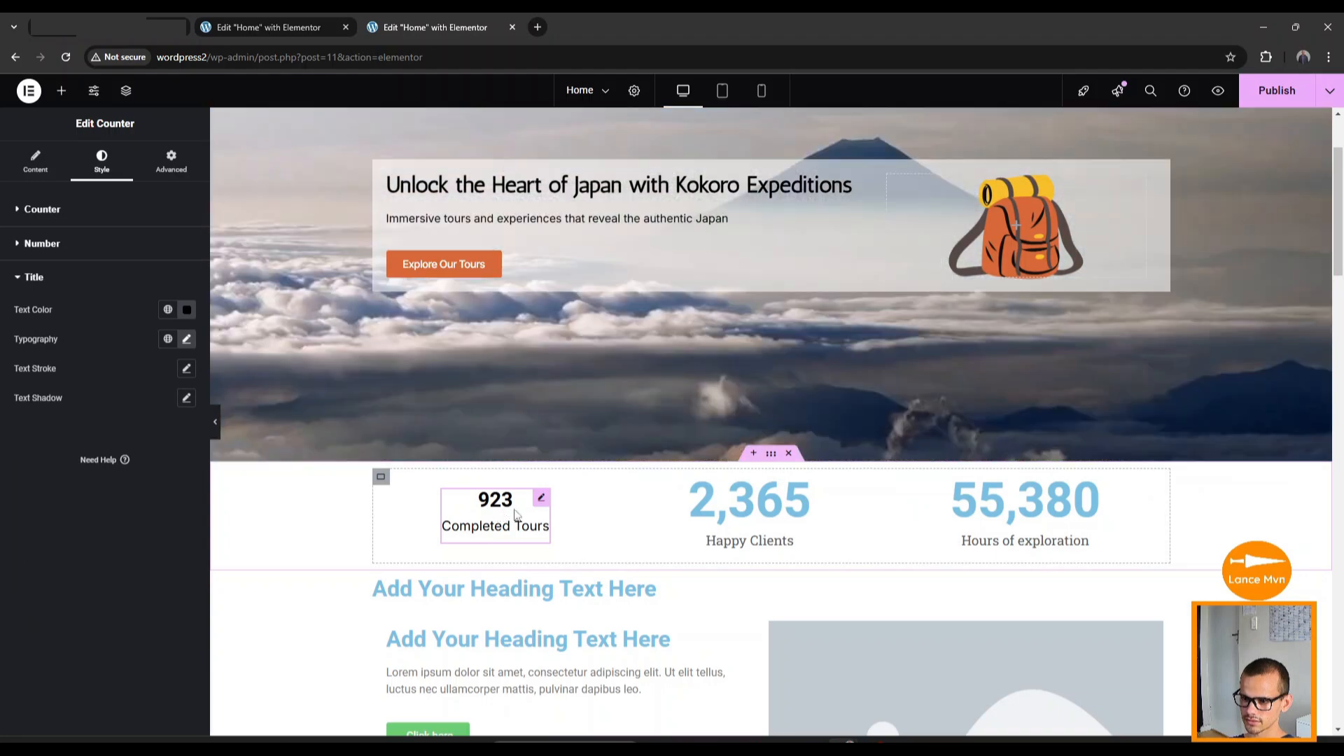
Copy the 923 counter and paste its style onto the 2,365 and 55,380 counters.
right_click(542, 504)
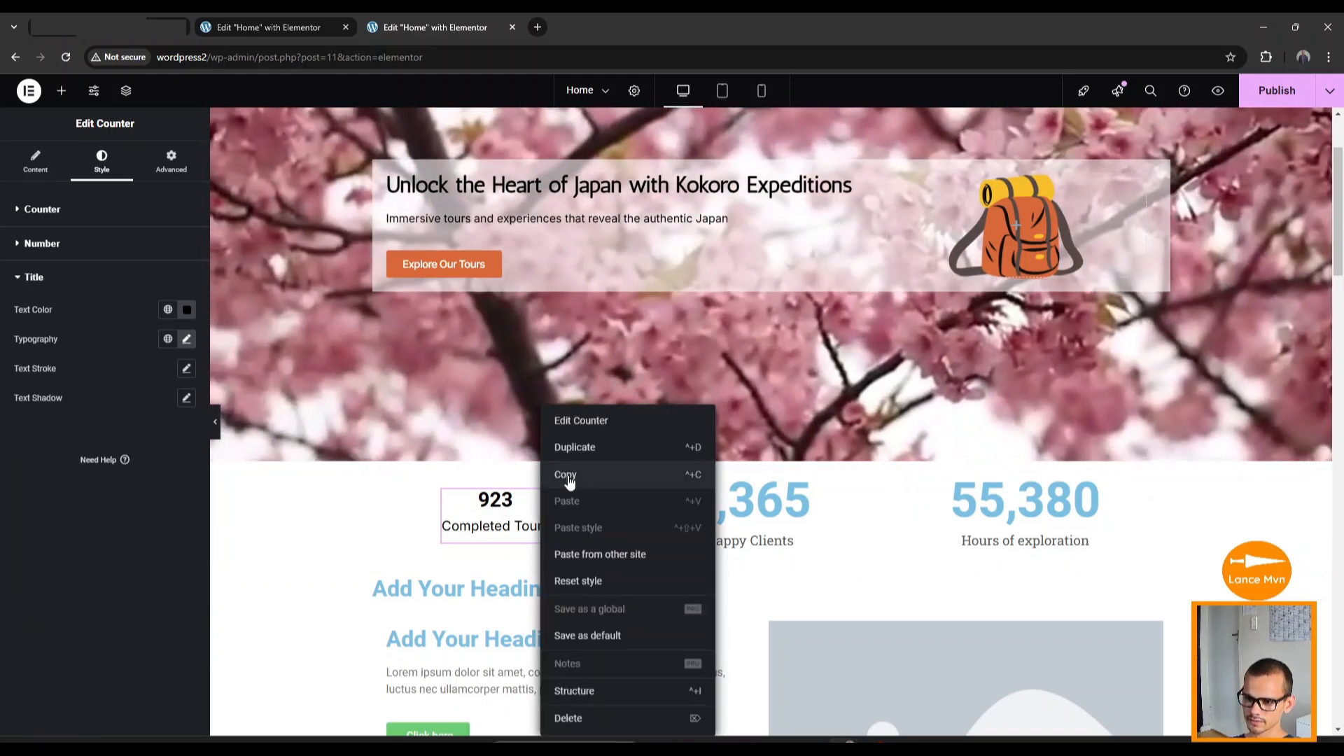
click(567, 476)
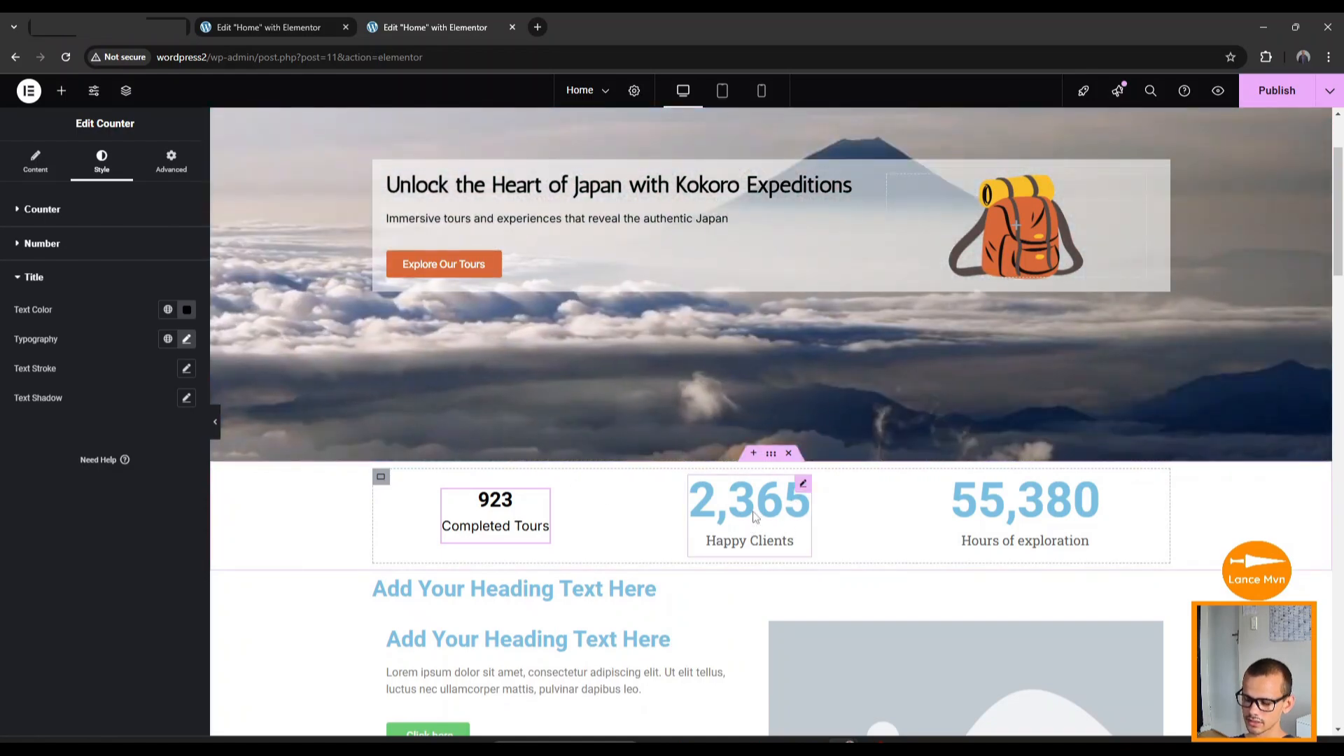
right_click(756, 516)
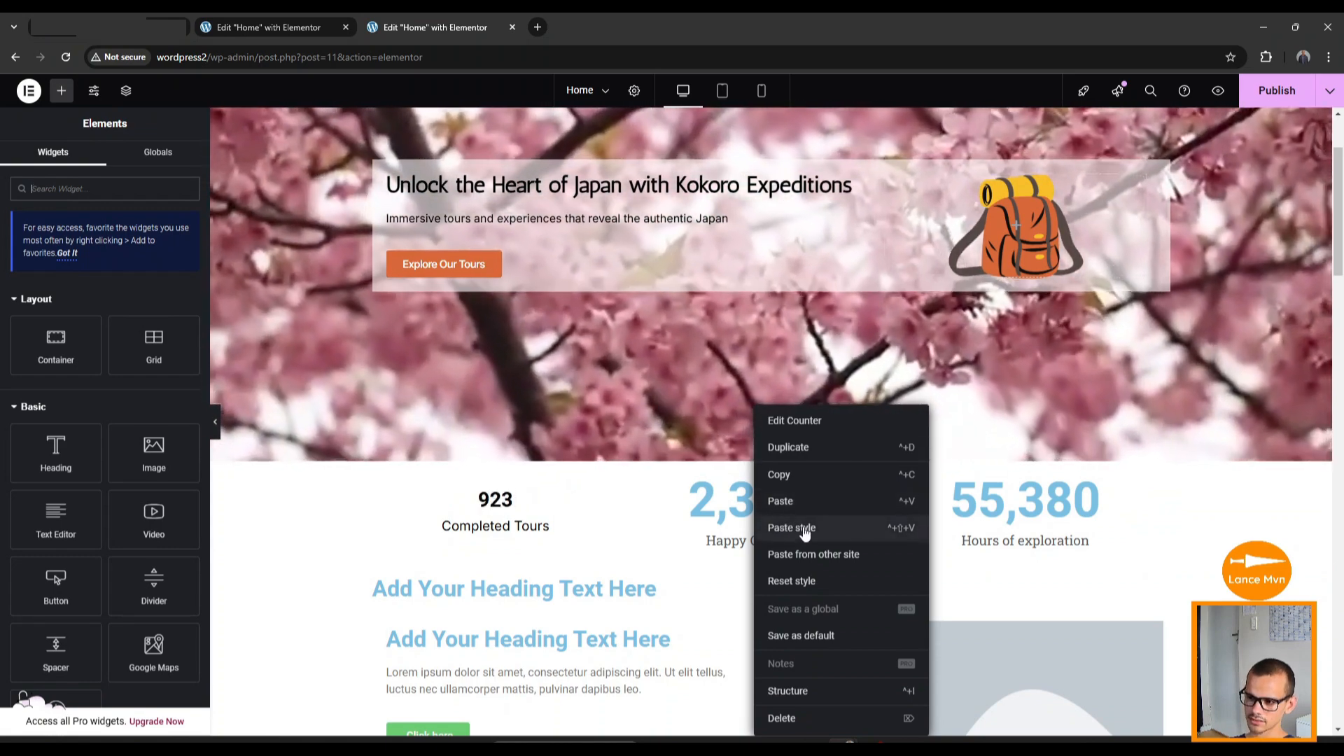
click(805, 532)
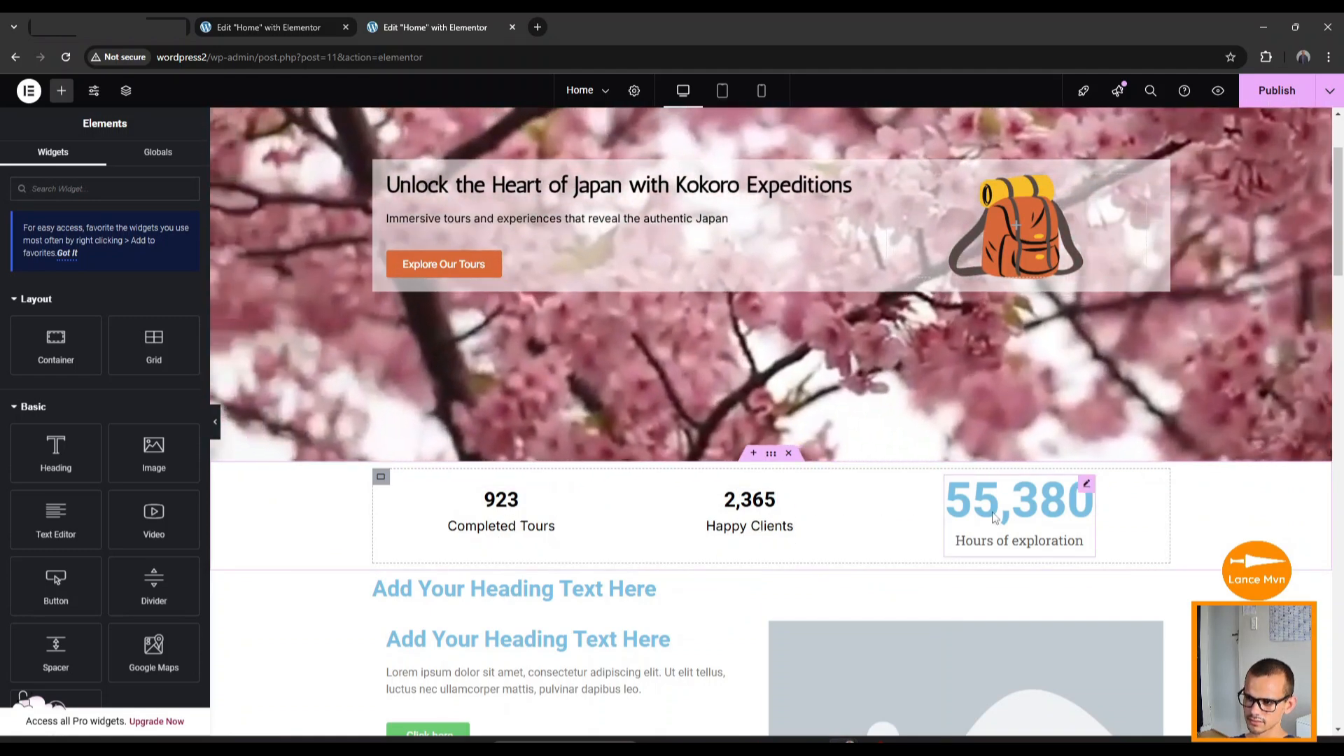
right_click(994, 518)
click(1011, 527)
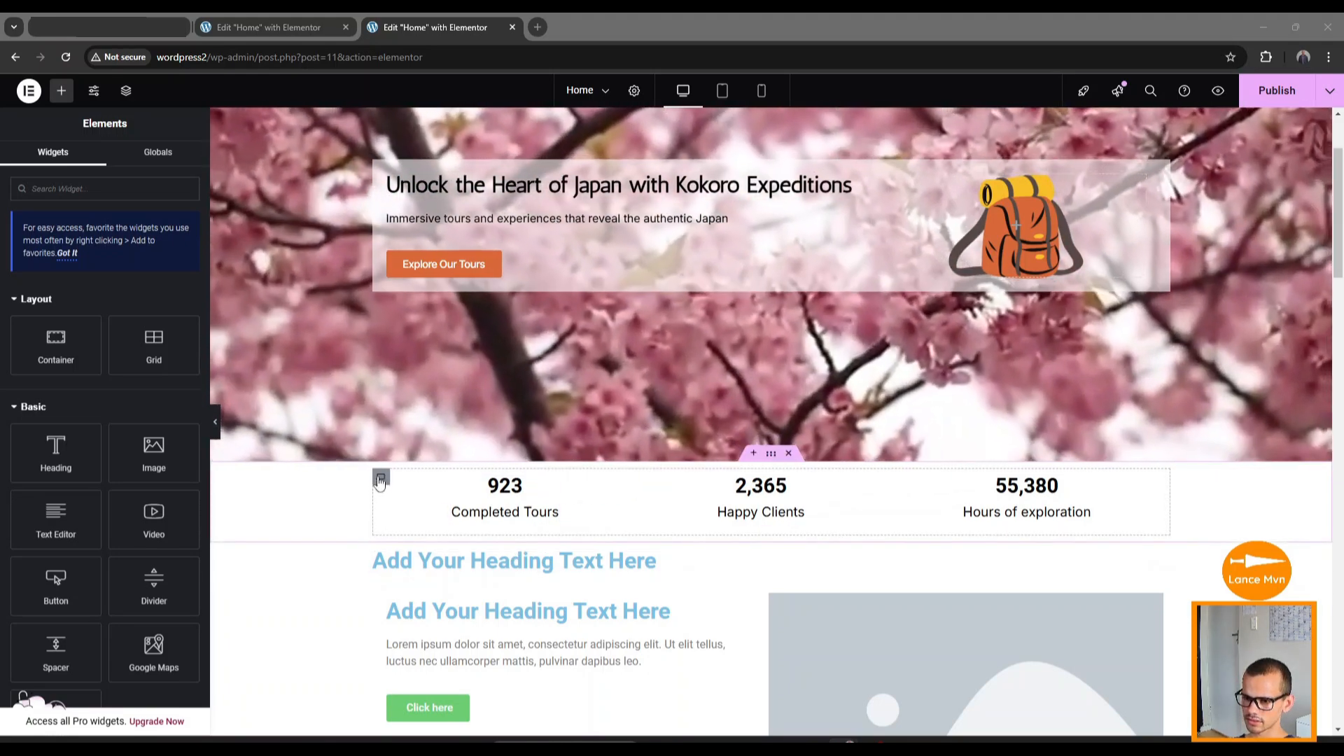
Raise the counters container's linked Advanced padding to 44 px on all sides.
click(381, 481)
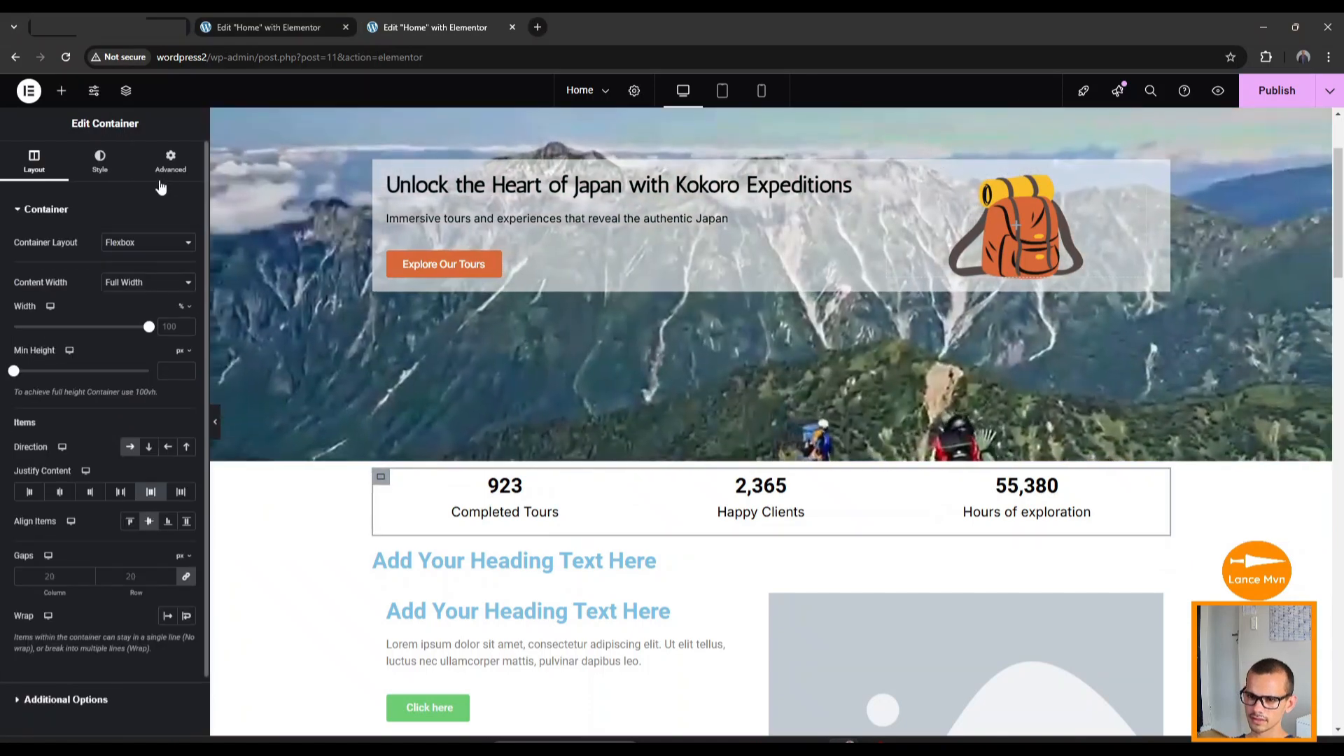
click(166, 163)
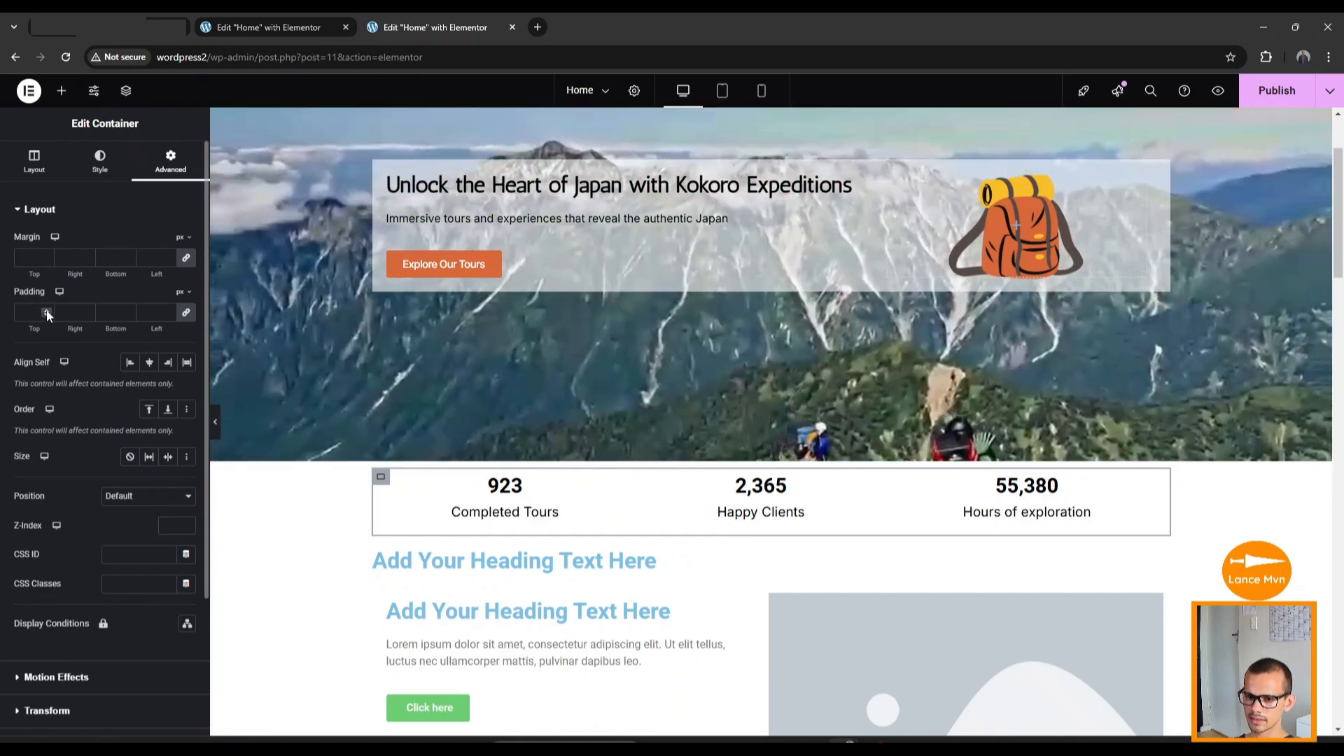
click(46, 310)
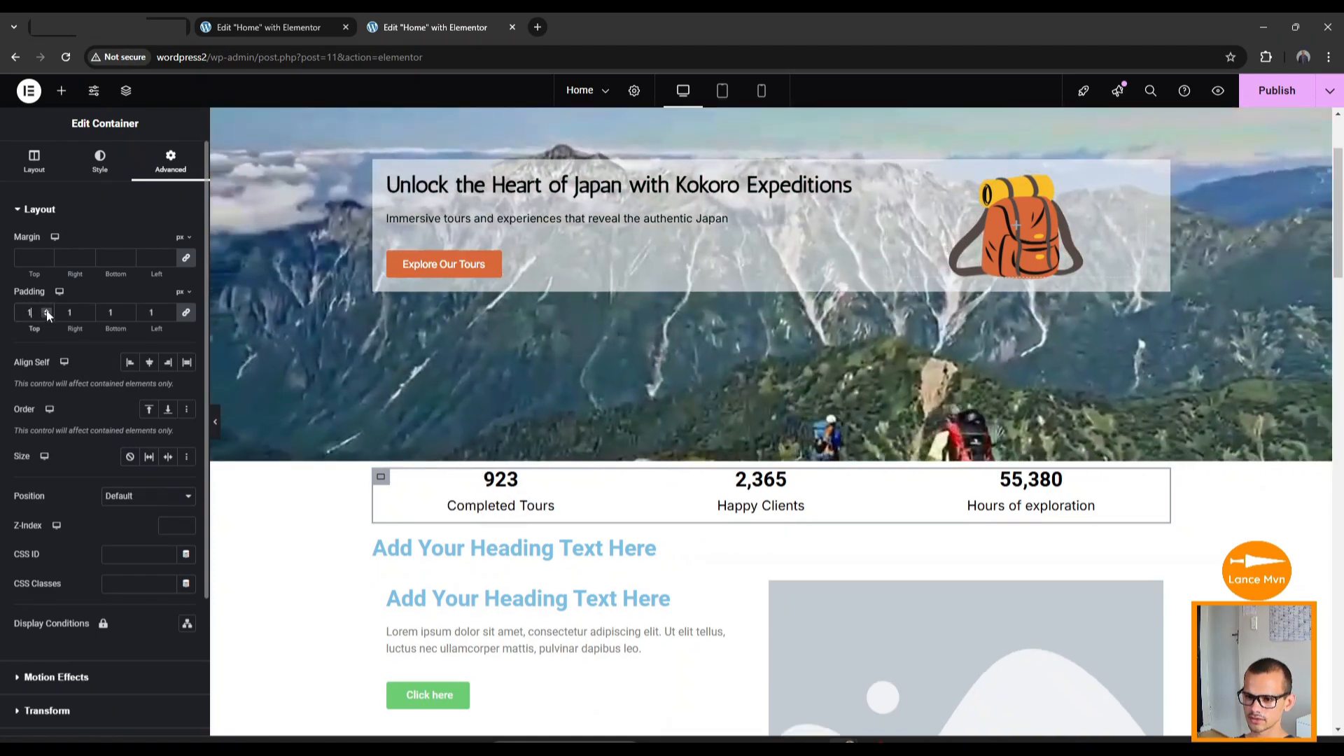
click(46, 310)
click(46, 310)
click(46, 310)
click(46, 310)
click(46, 310)
click(46, 310)
click(46, 310)
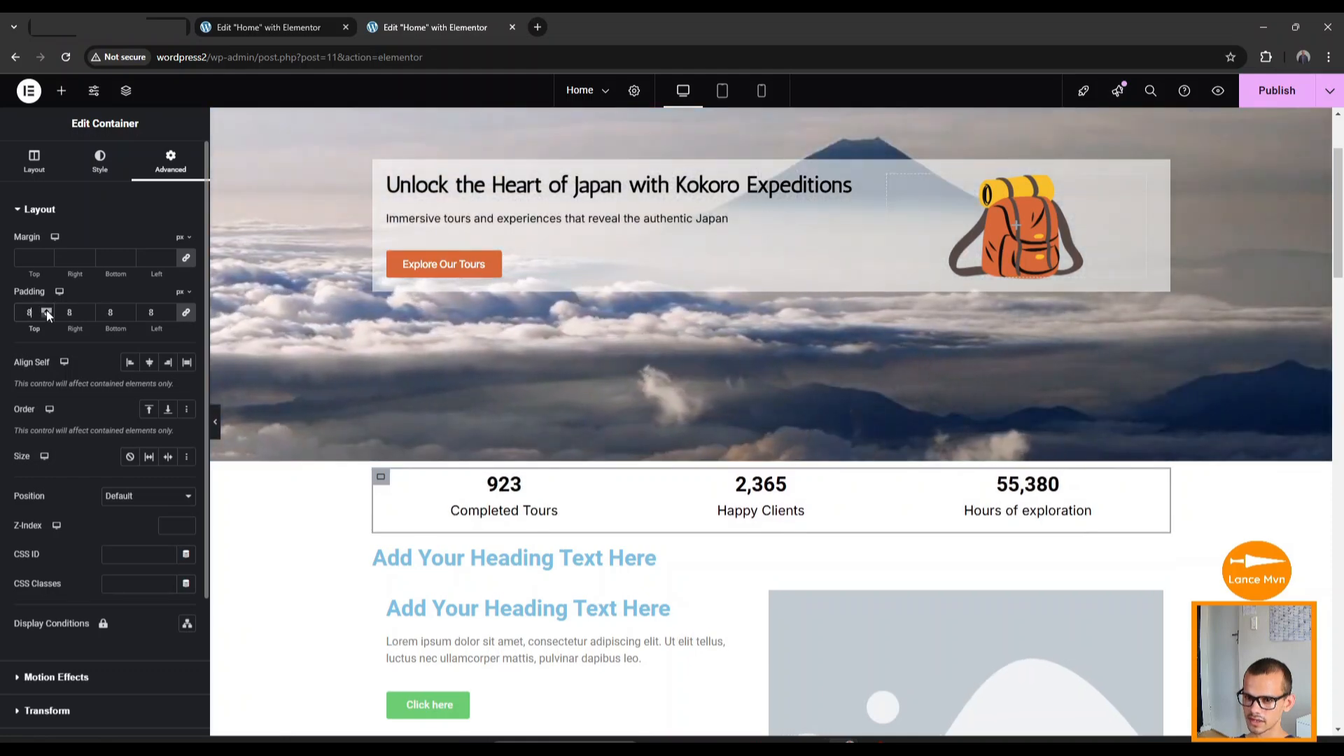
click(46, 310)
click(46, 310)
click(46, 310)
click(46, 310)
click(46, 310)
click(46, 310)
click(47, 310)
click(46, 310)
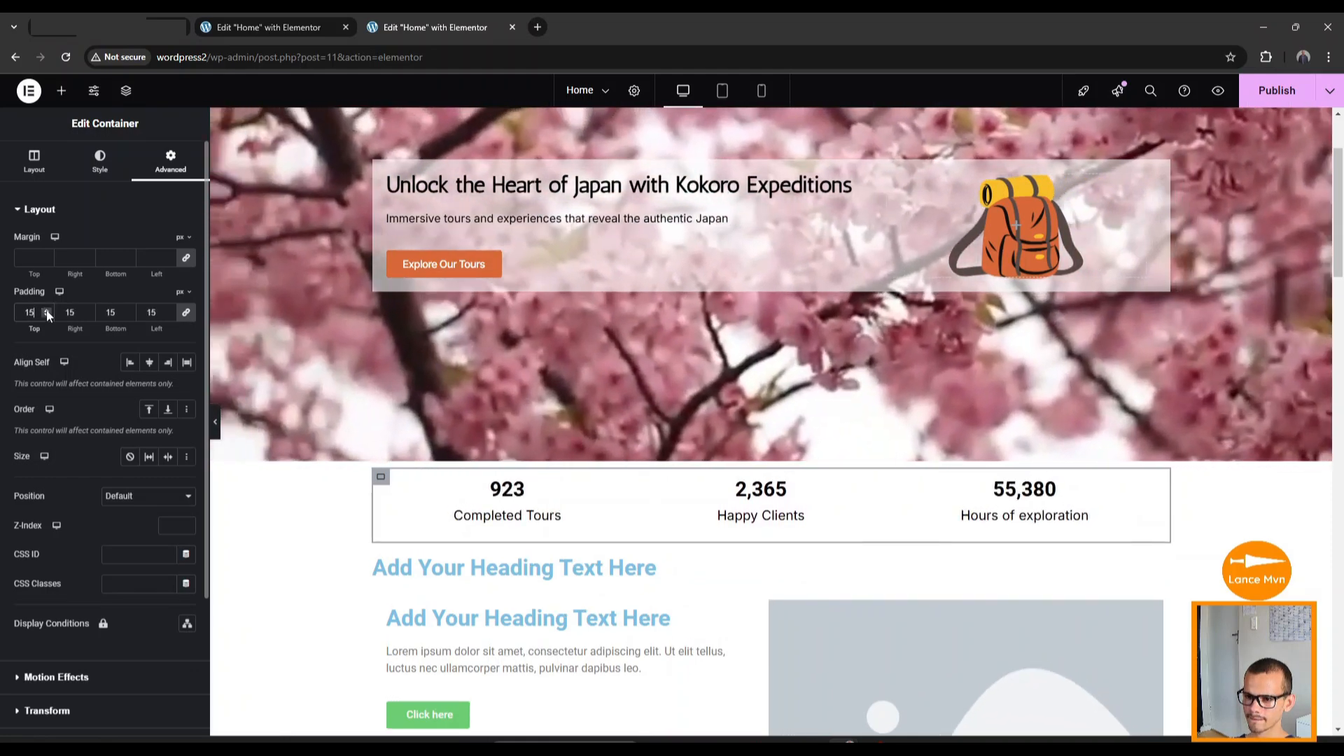
click(47, 310)
click(46, 310)
click(46, 310)
click(47, 310)
click(46, 310)
click(47, 310)
click(46, 310)
click(47, 310)
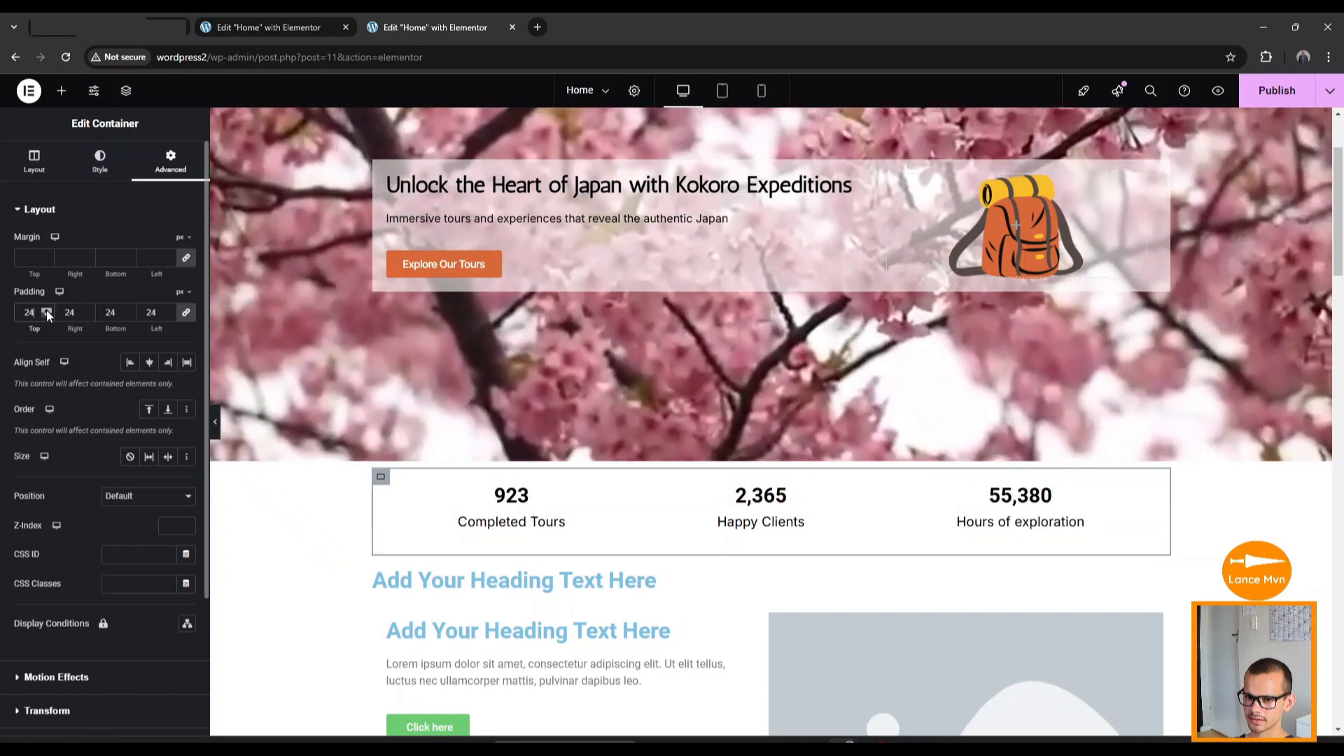
click(46, 310)
click(46, 310)
click(46, 310)
click(46, 310)
click(46, 310)
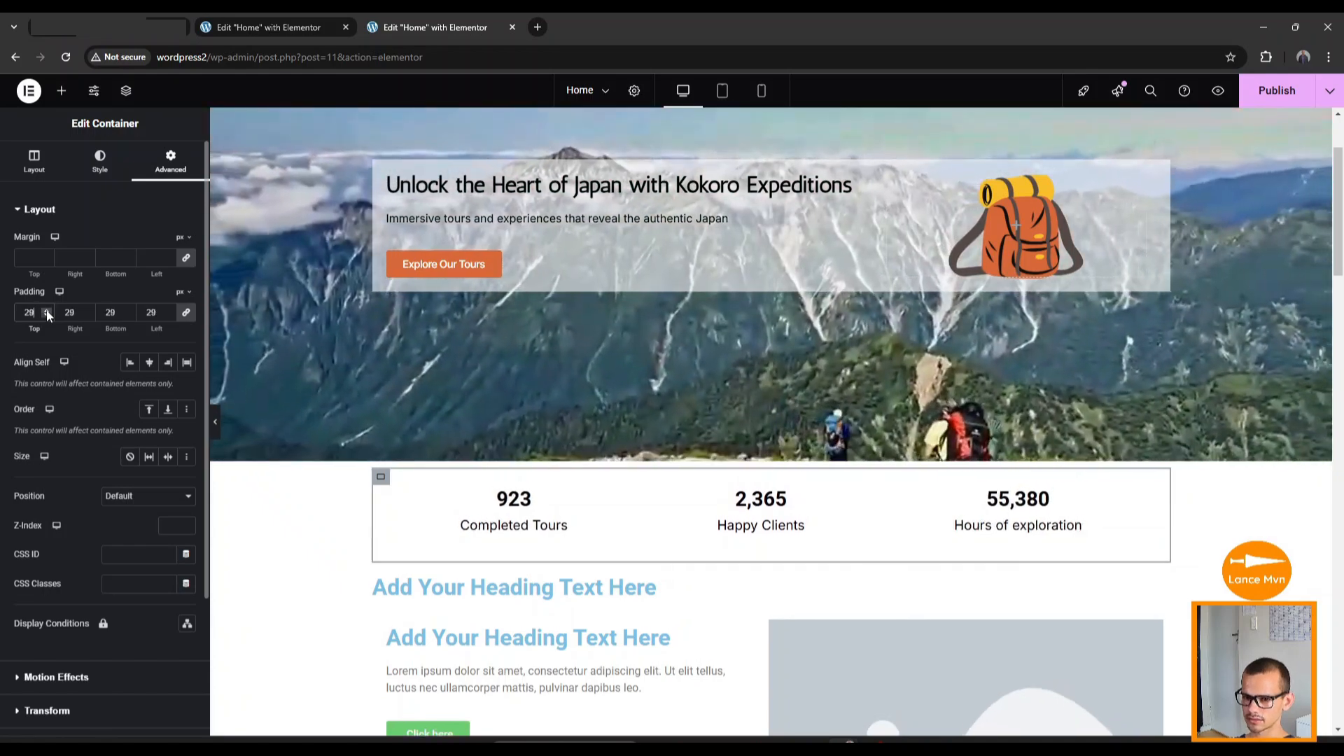
click(46, 310)
click(46, 310)
click(47, 310)
click(46, 310)
click(47, 310)
click(47, 310)
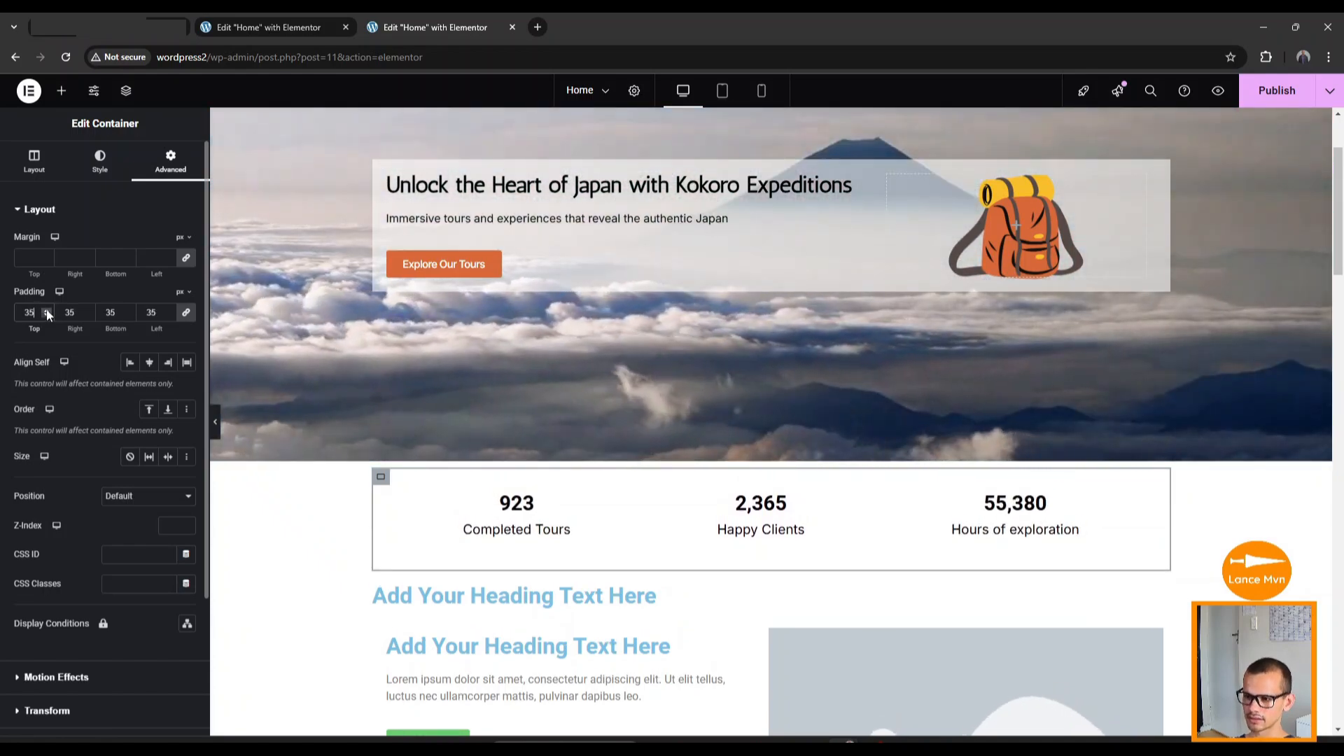
click(46, 310)
click(46, 310)
click(46, 310)
click(47, 310)
click(47, 310)
click(46, 310)
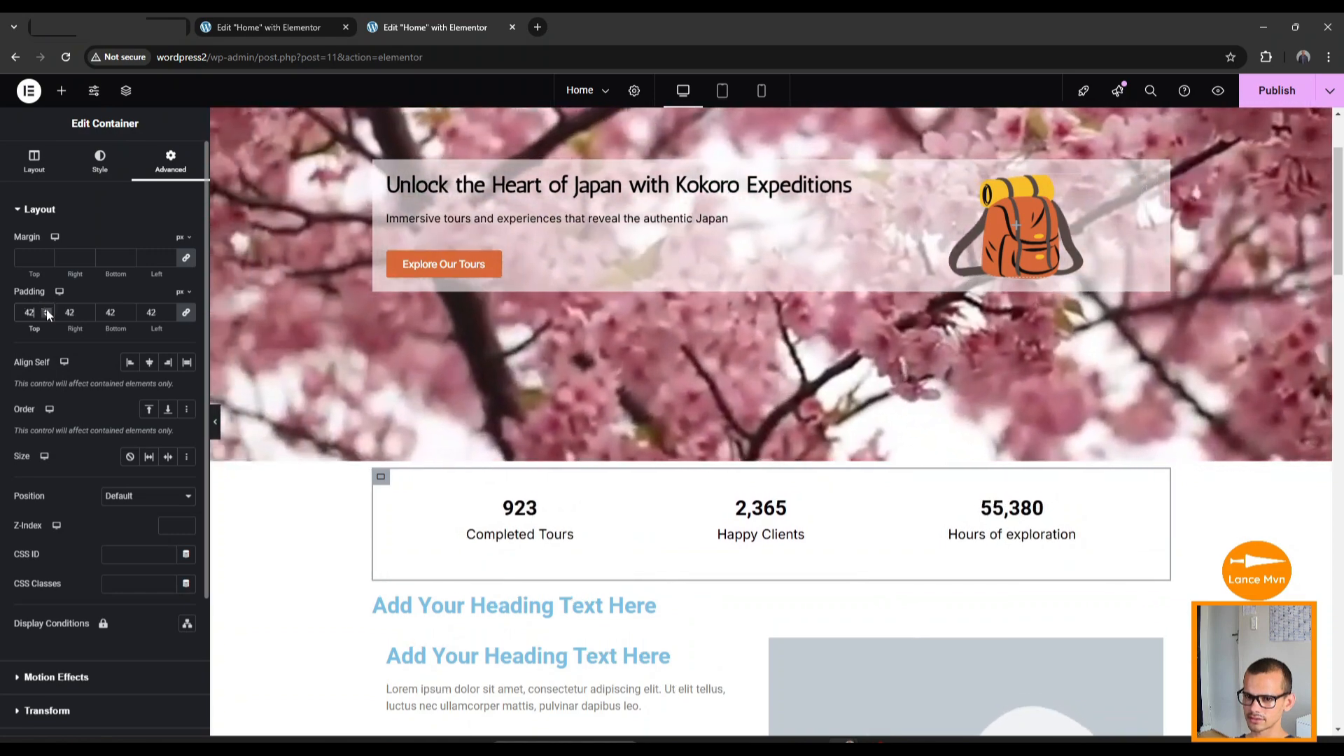
click(46, 310)
click(46, 310)
click(46, 310)
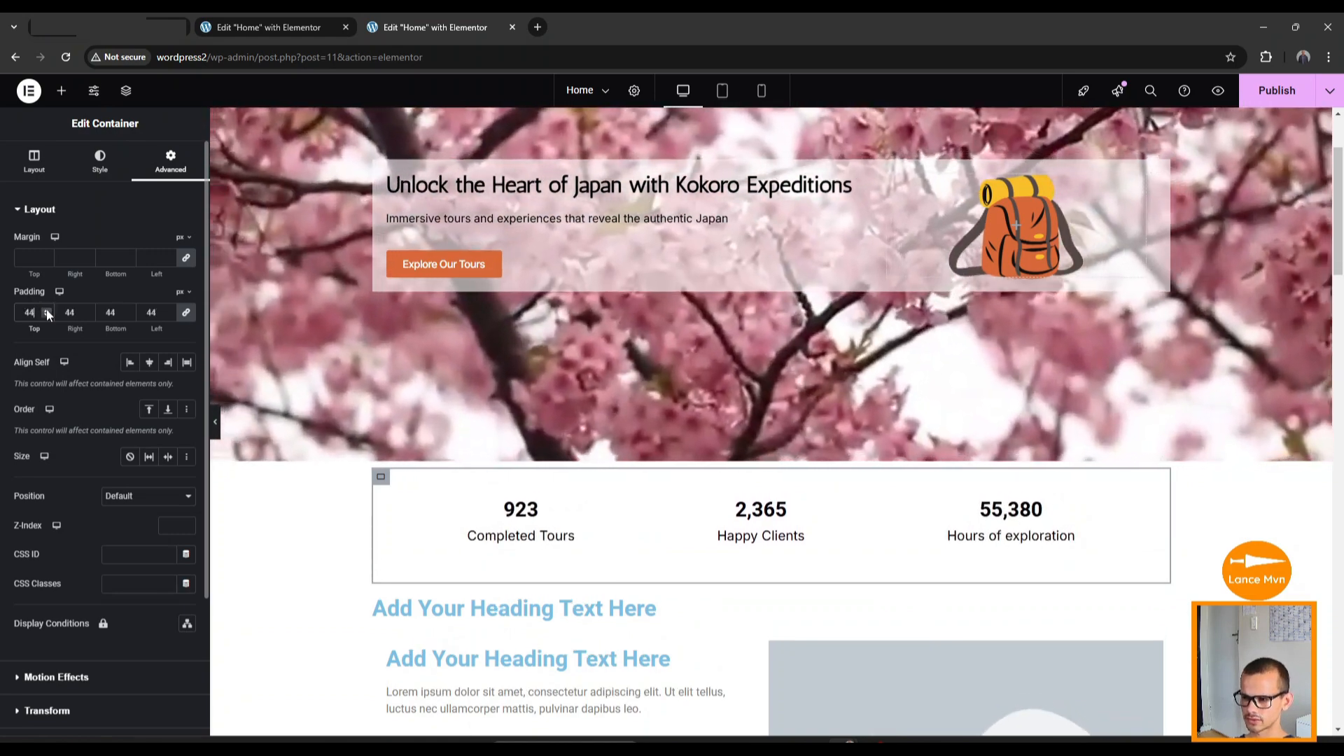
scroll(307, 365, down, 3)
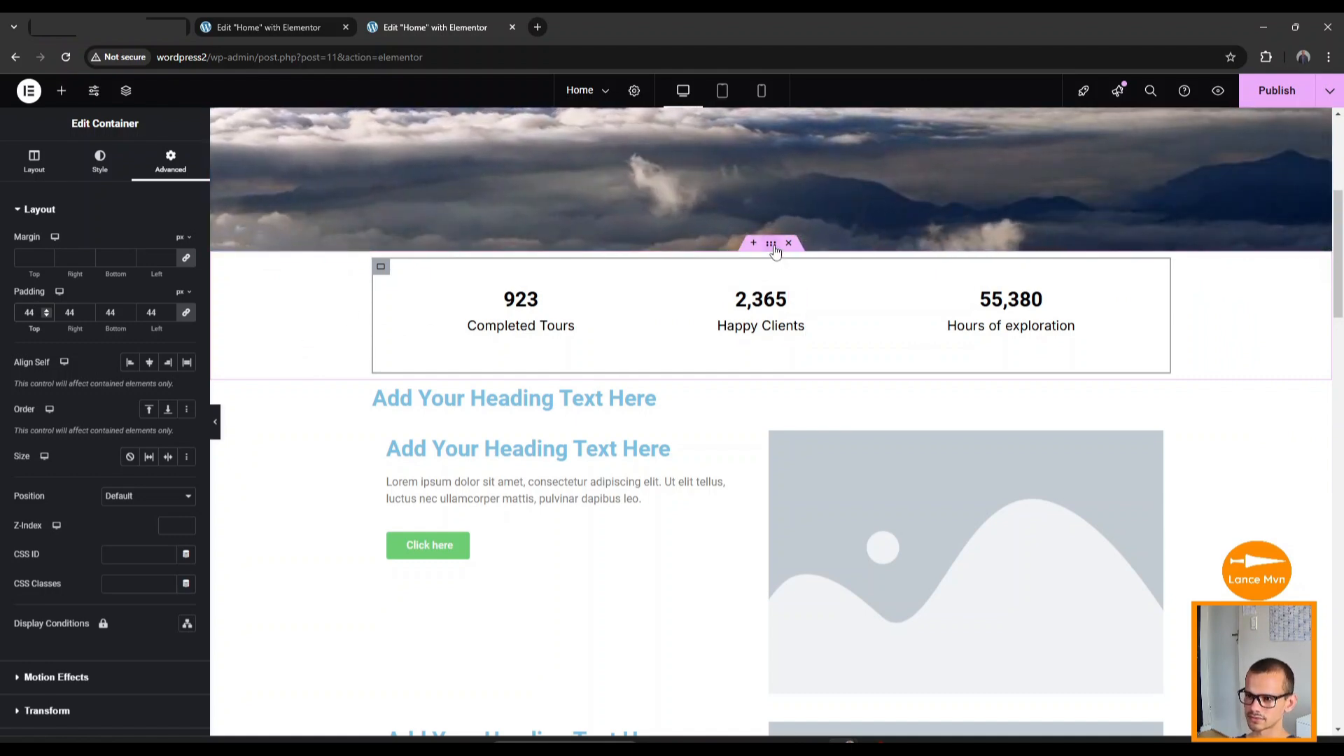
Give the outer counters section a Classic background with colour #FFC803.
click(771, 246)
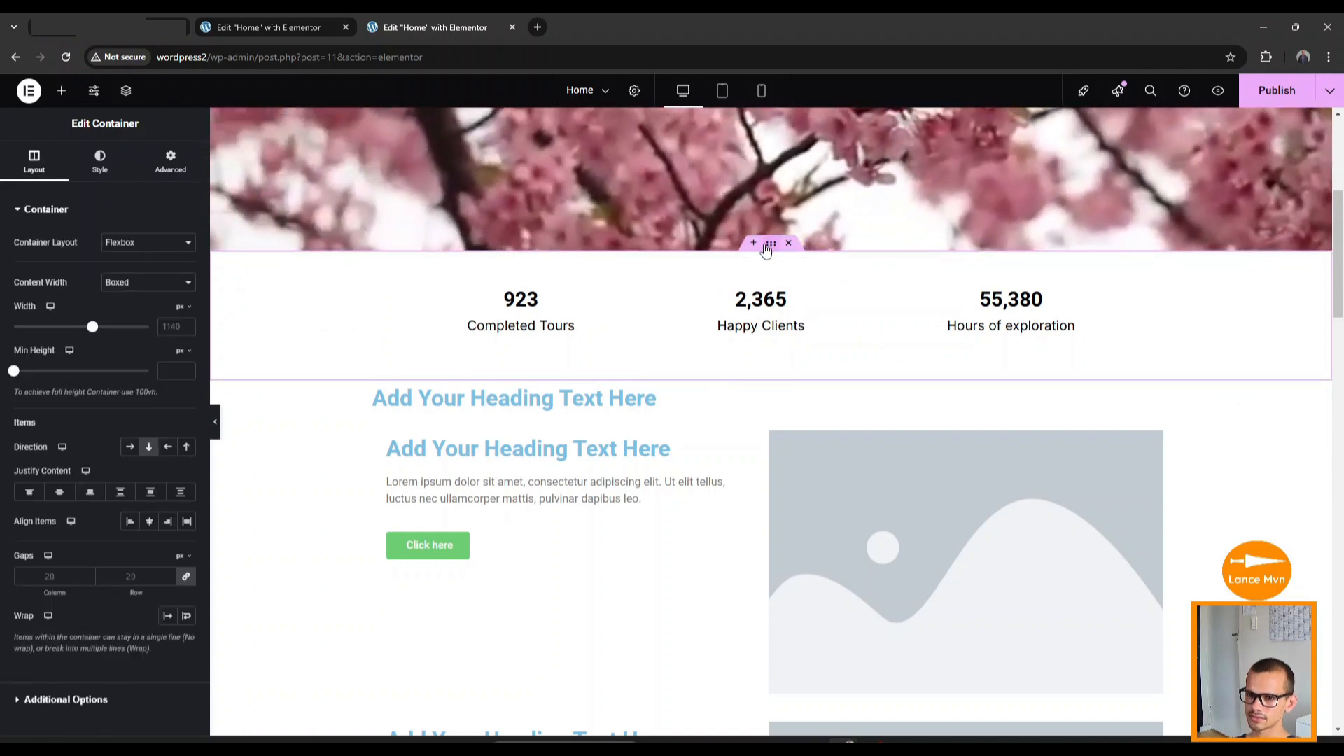
click(100, 165)
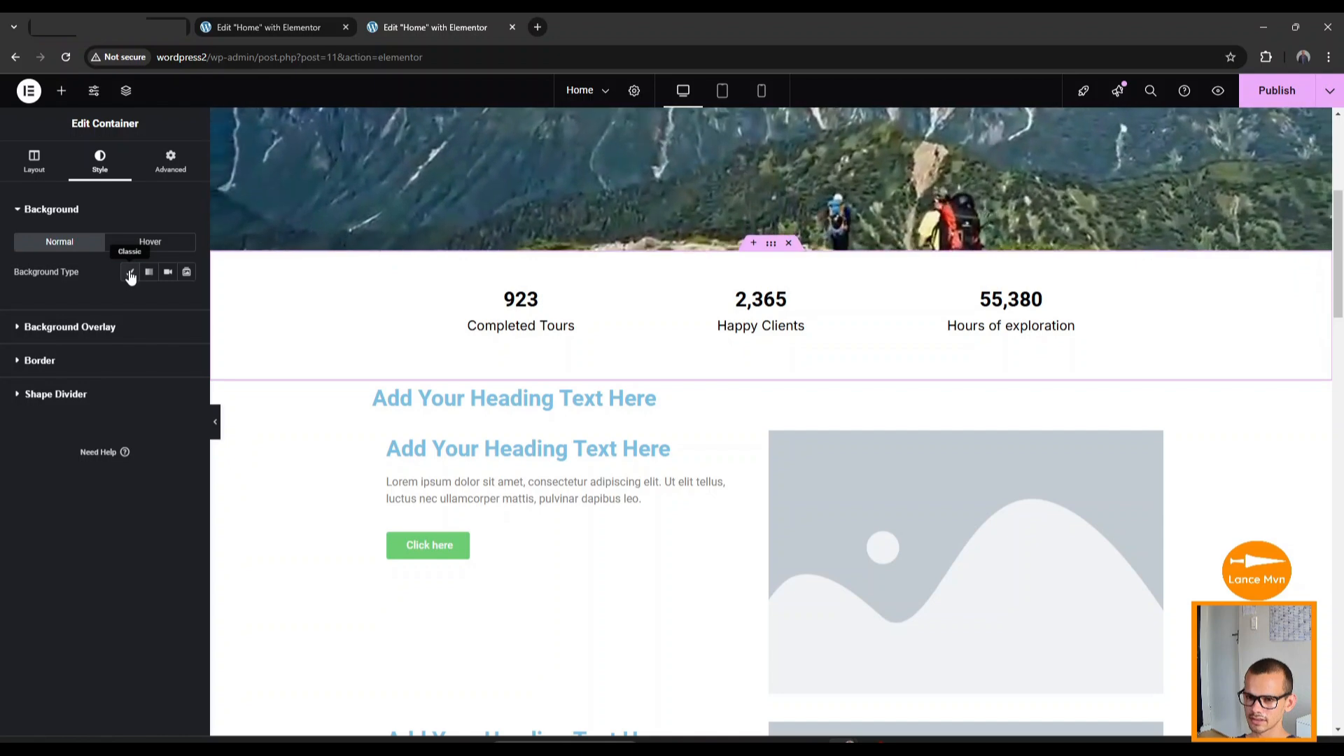
click(130, 274)
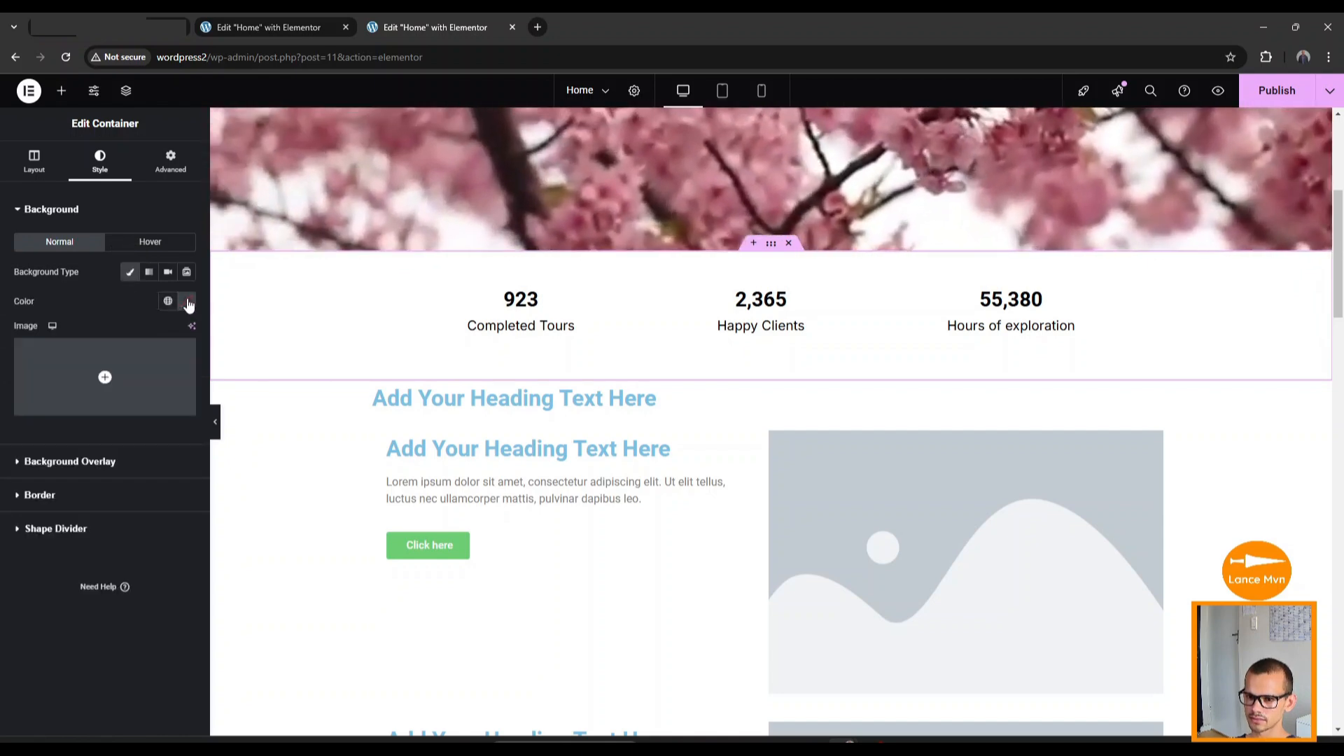
click(187, 302)
click(123, 502)
click(151, 504)
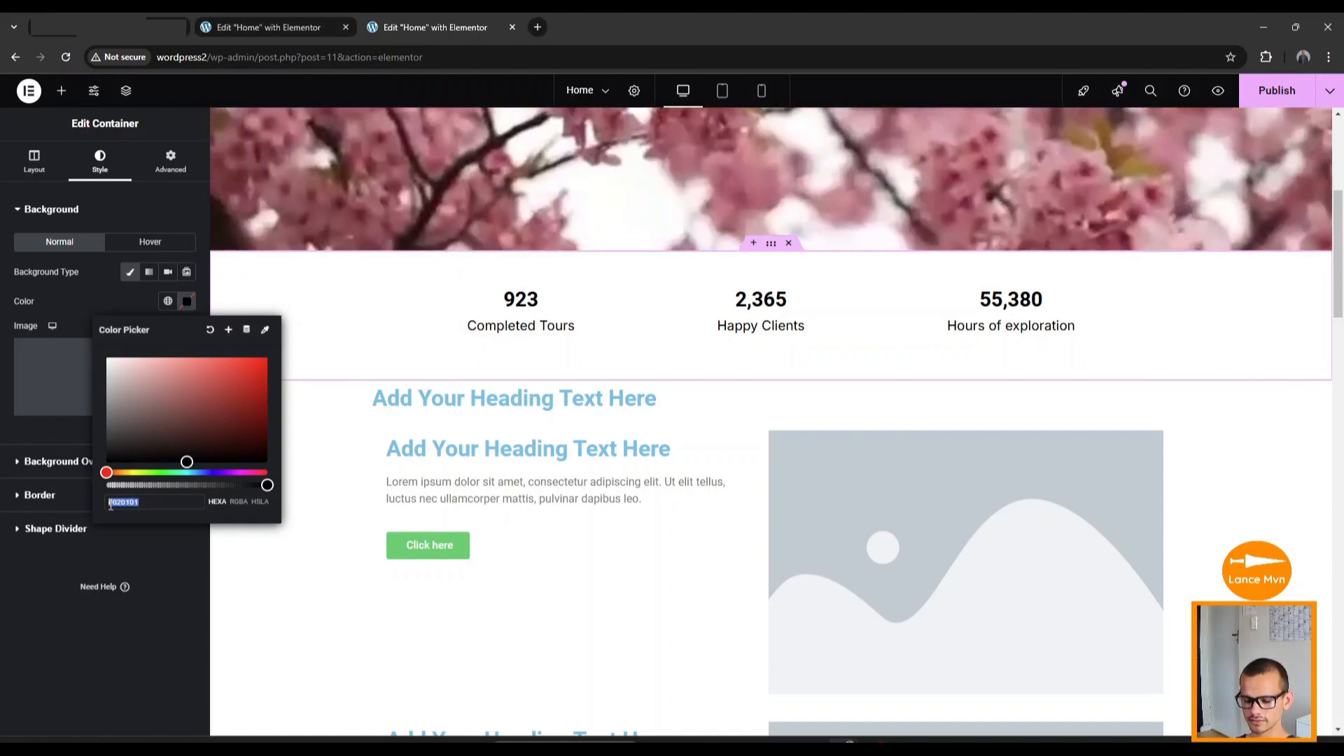
key(ctrl+v)
click(179, 564)
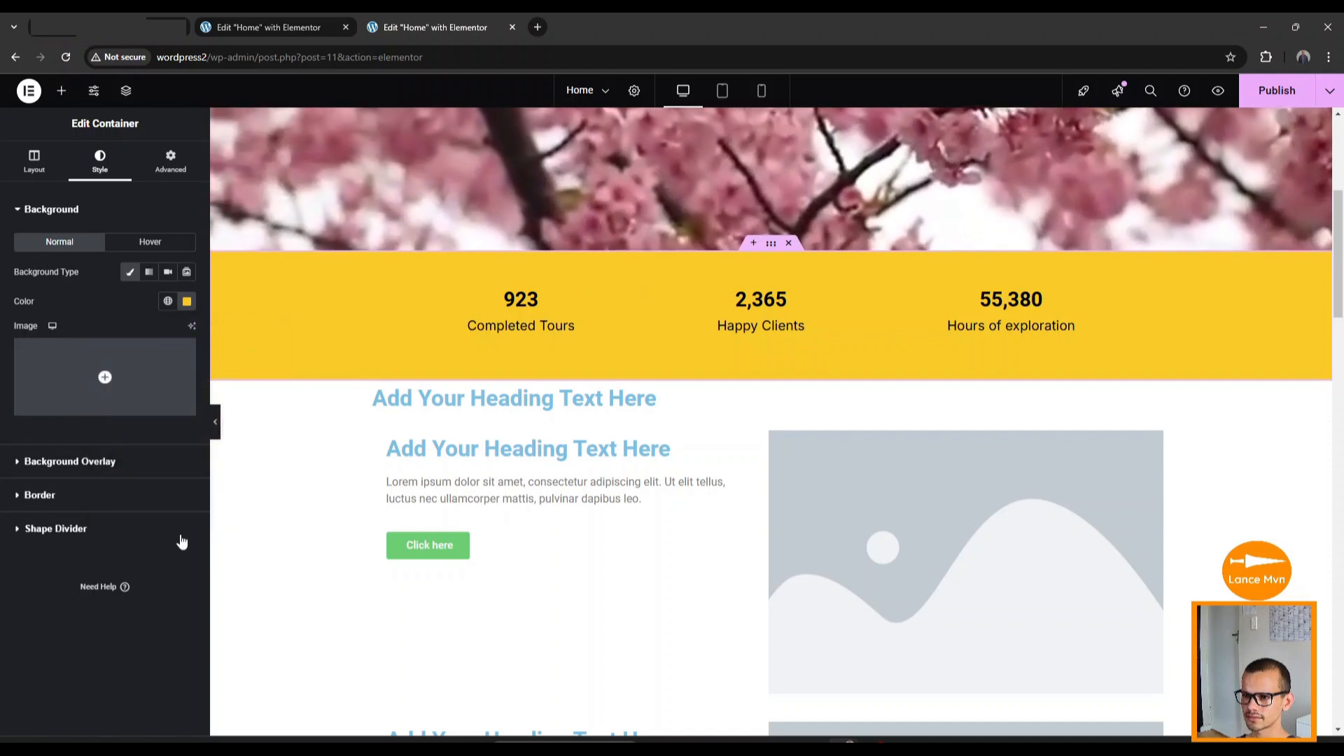
scroll(305, 360, up, 4)
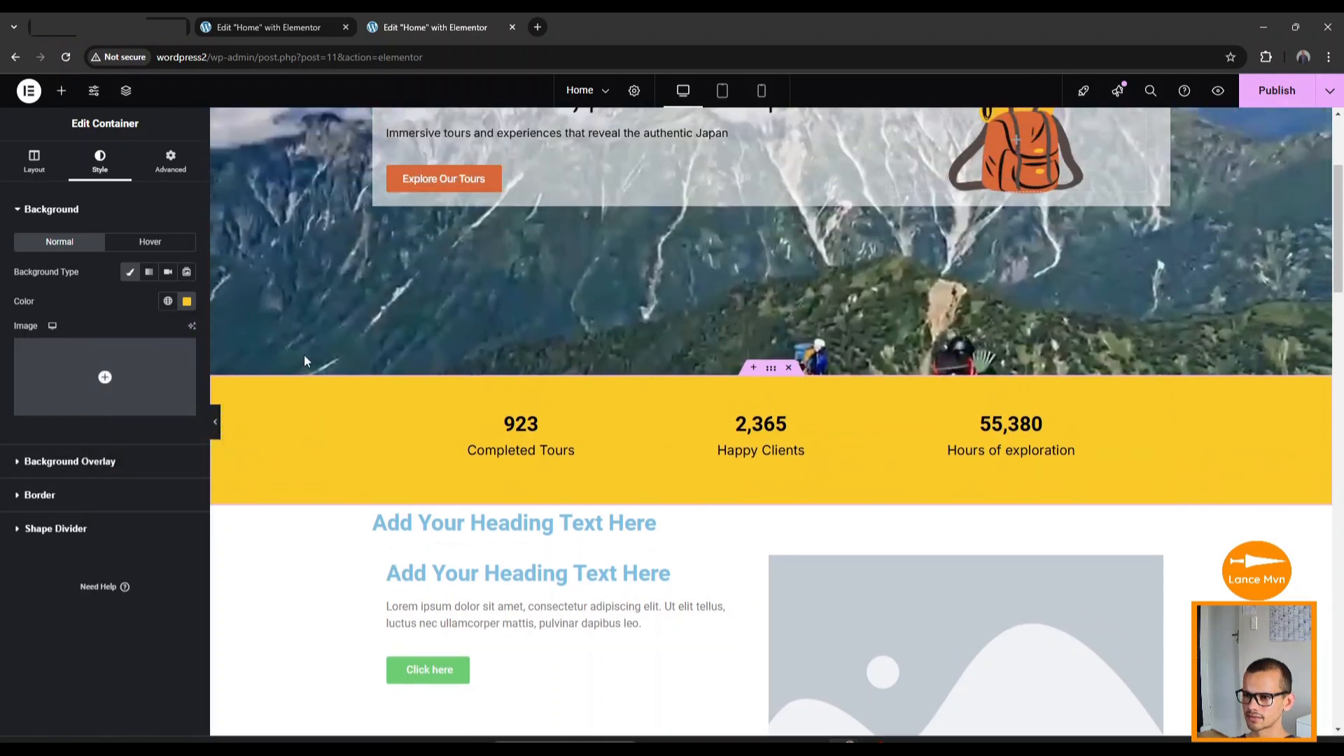
scroll(313, 417, down, 3)
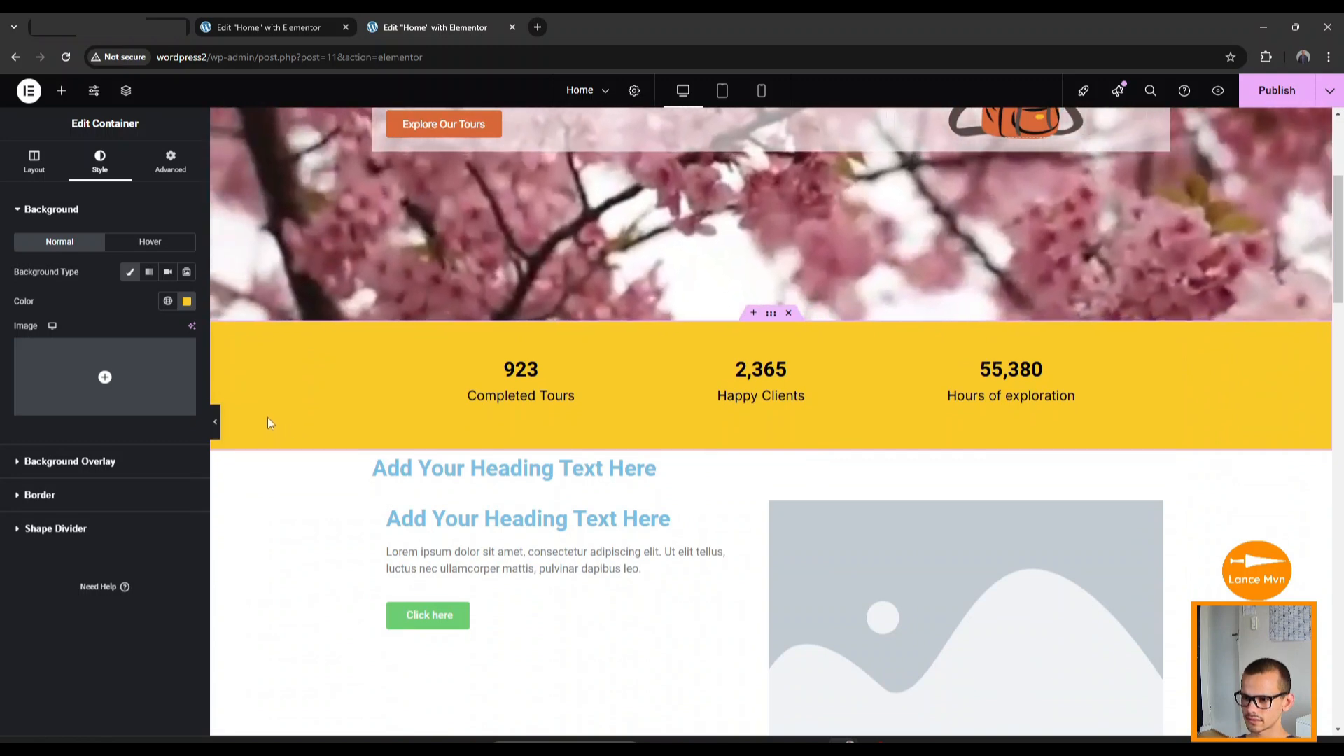
scroll(346, 478, down, 2)
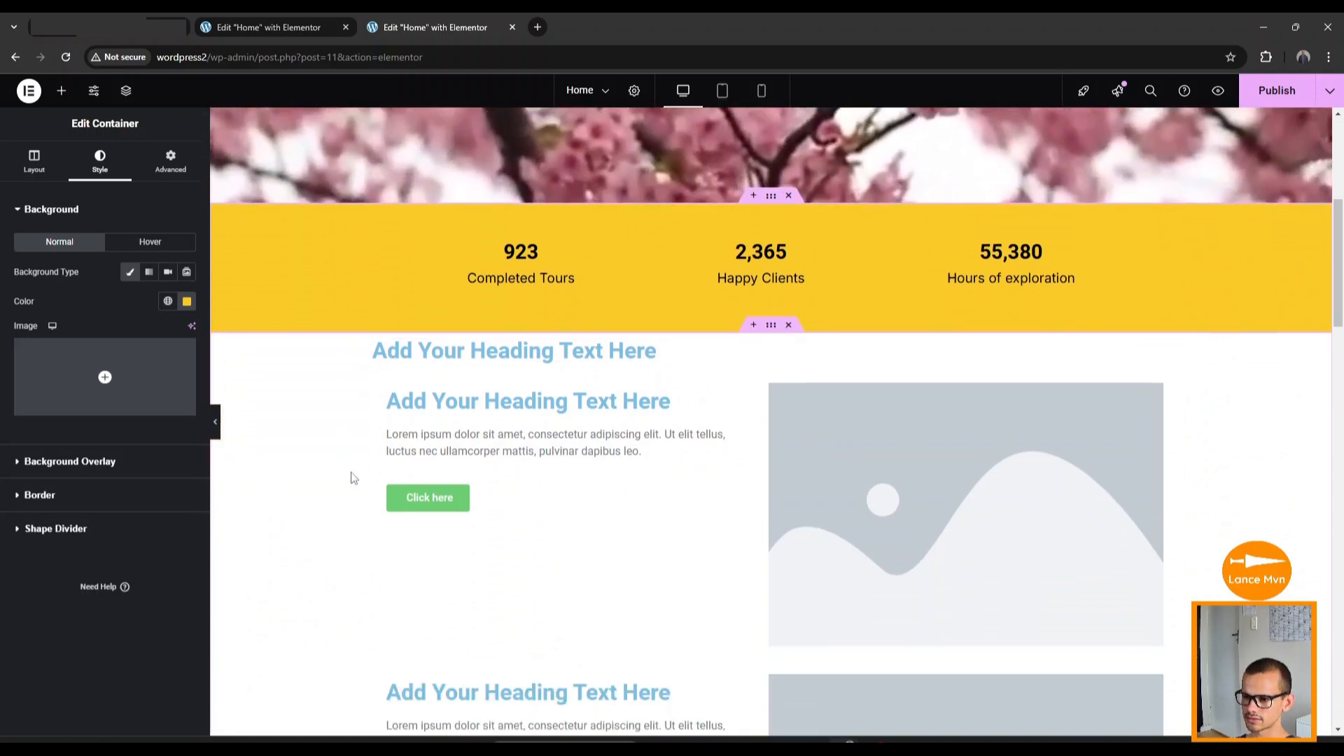
click(630, 333)
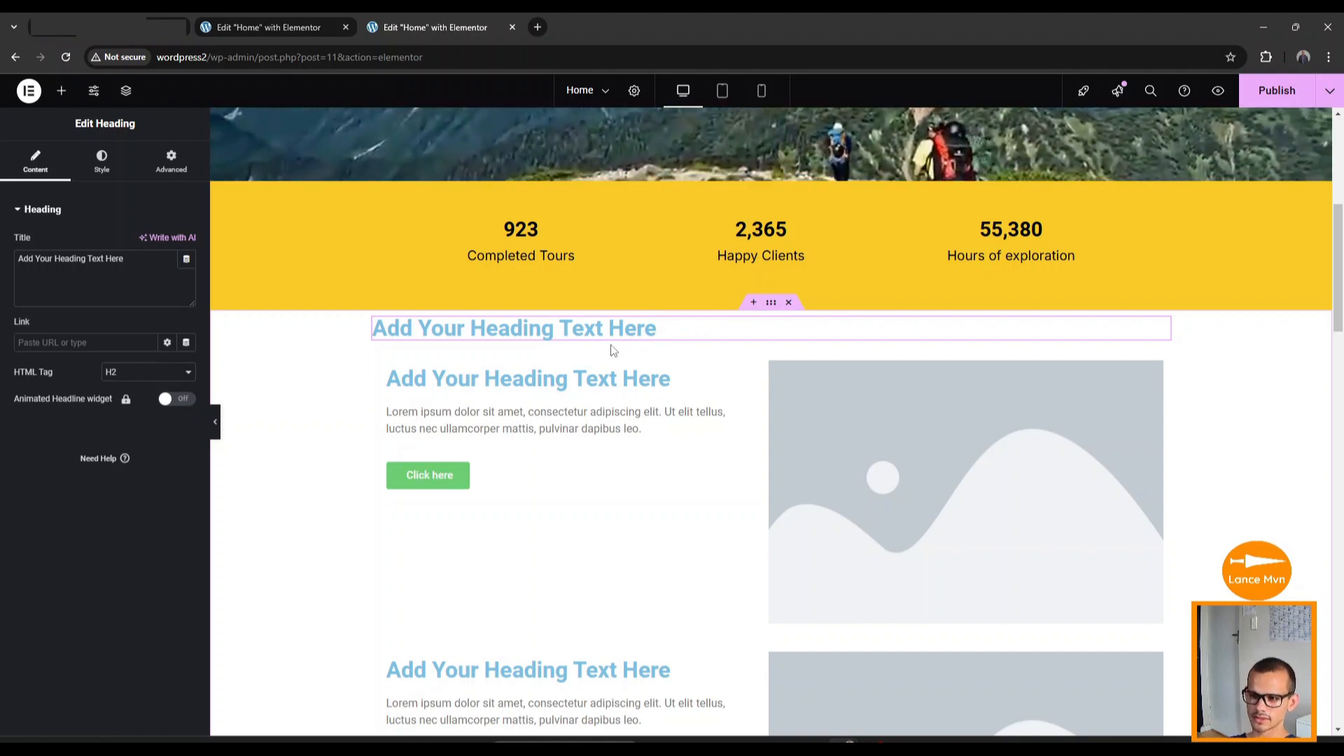
double_click(441, 330)
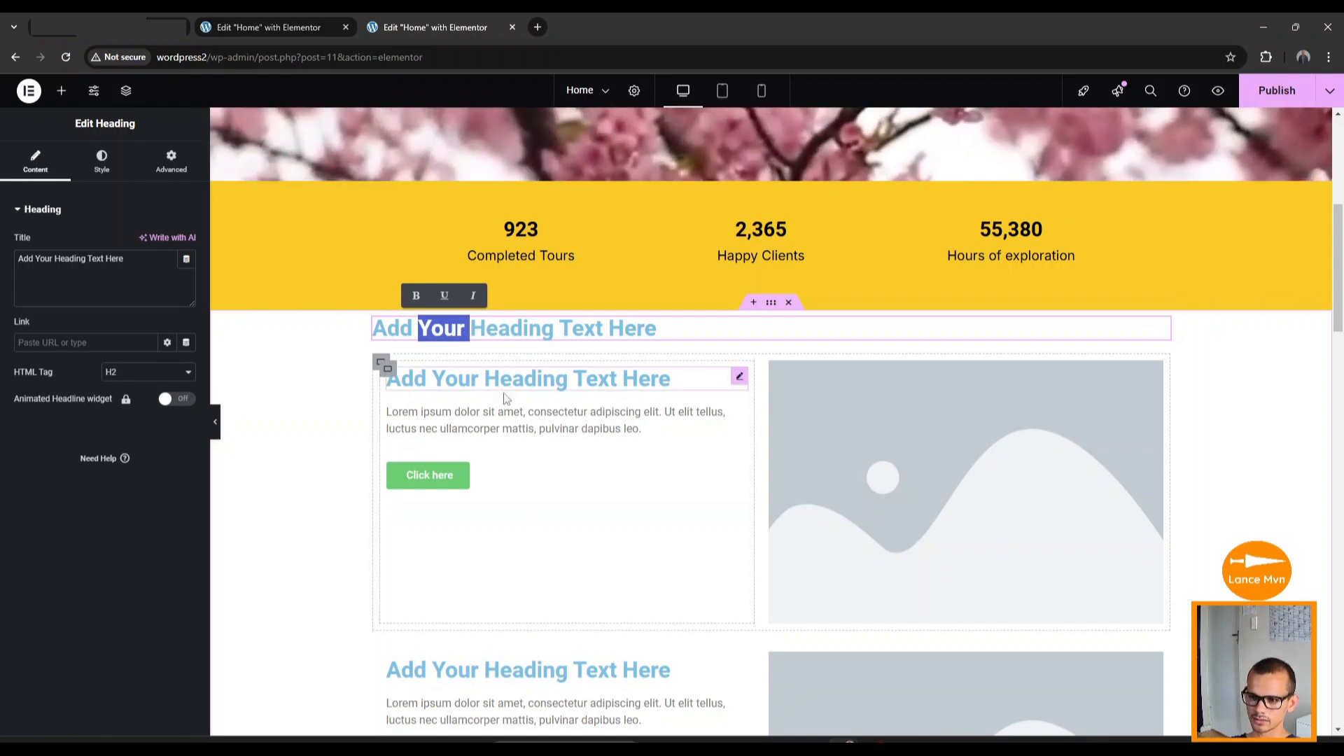
scroll(505, 465, down, 2)
scroll(506, 464, down, 4)
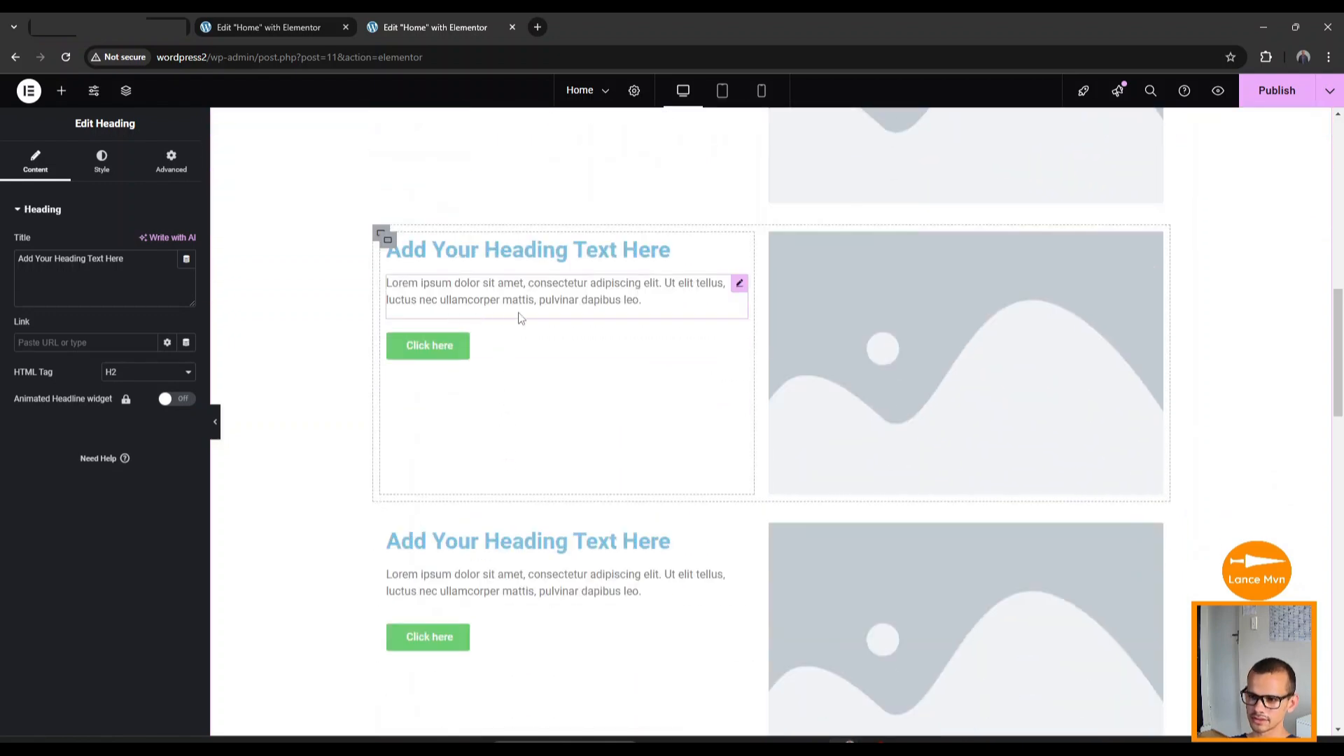
scroll(462, 560, down, 3)
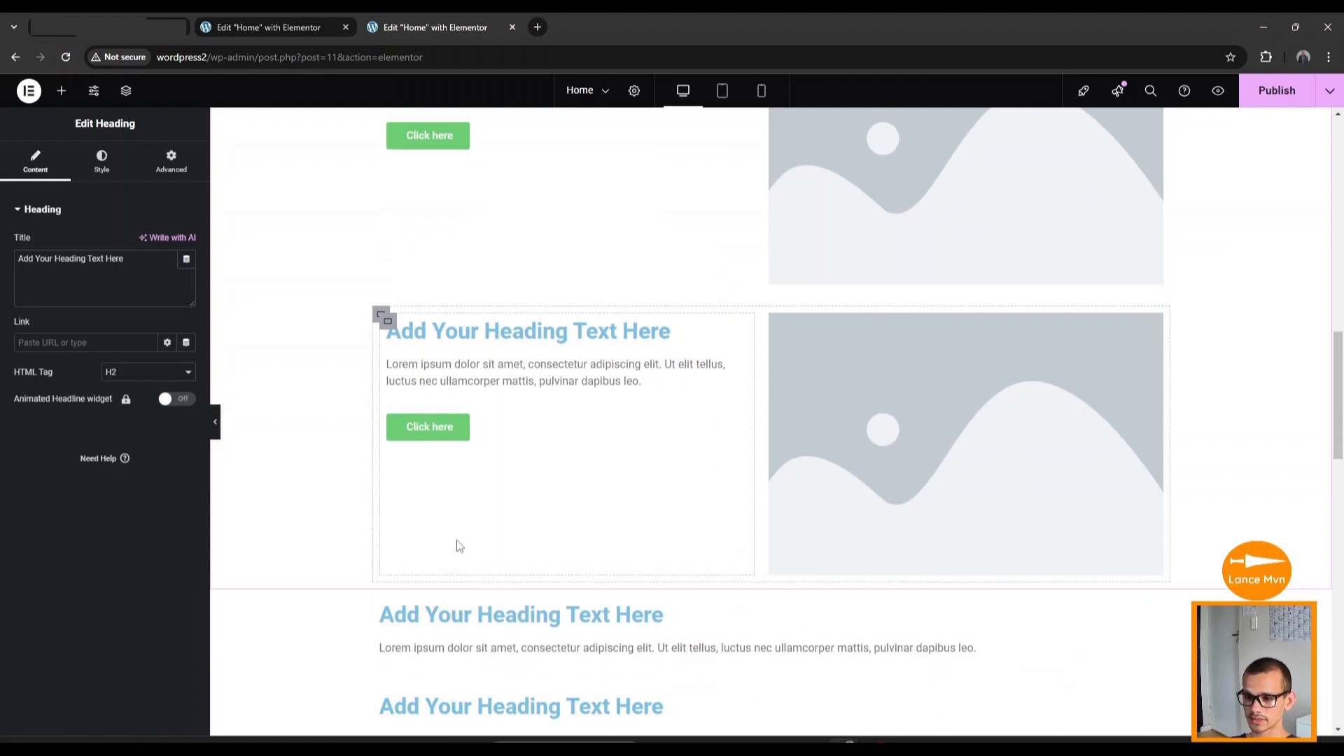
scroll(458, 546, down, 5)
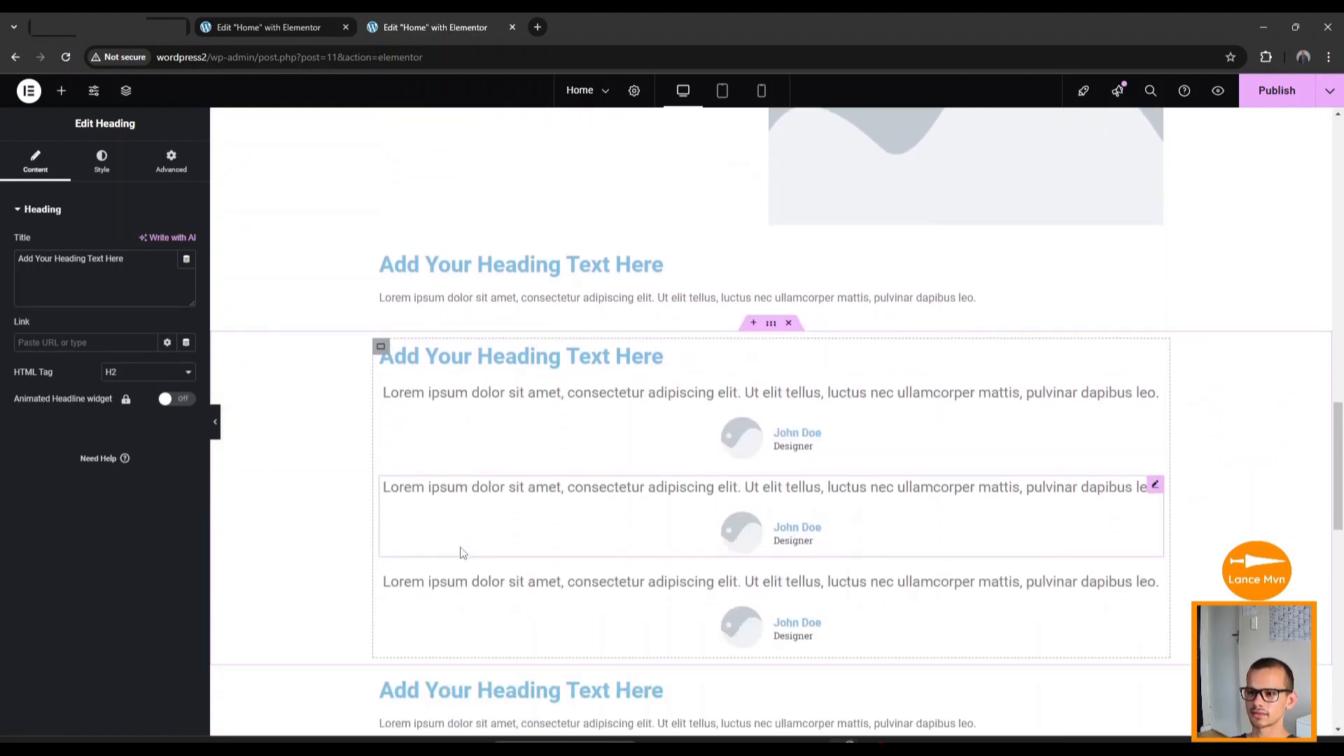
scroll(461, 553, down, 1)
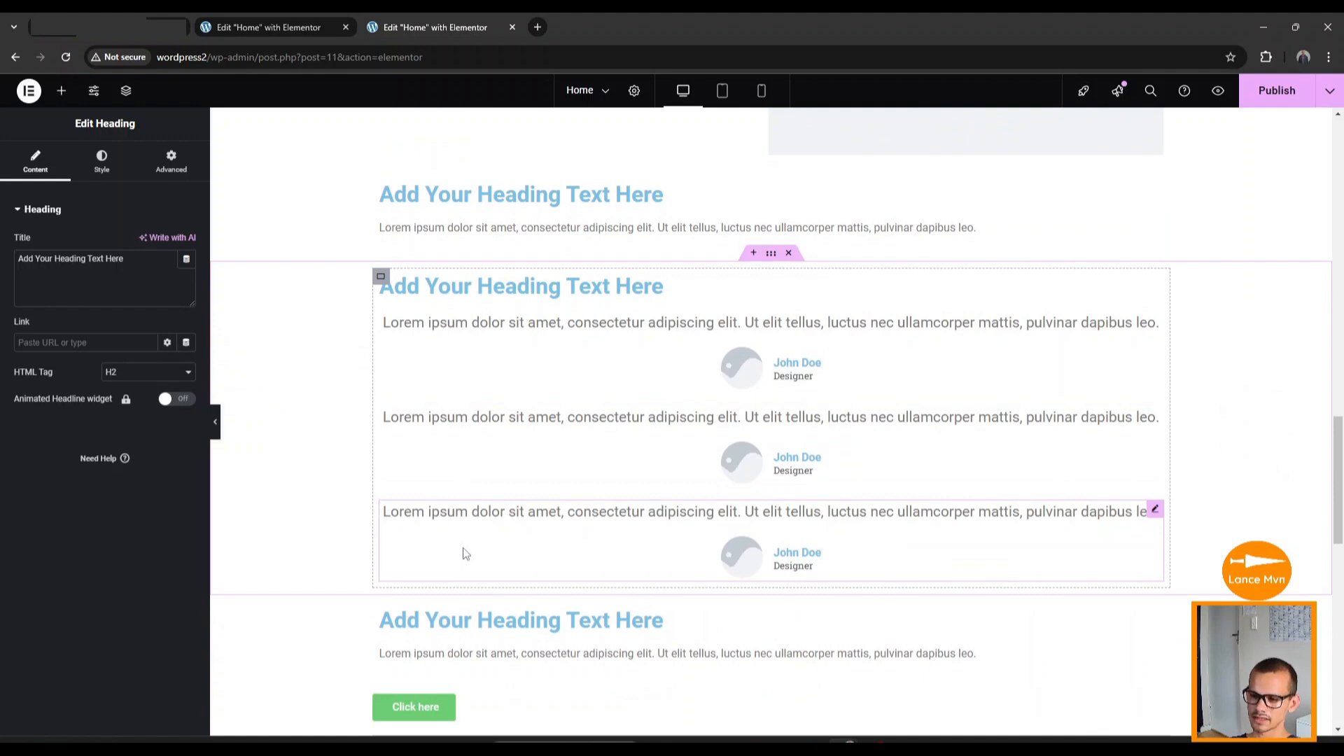
scroll(463, 553, down, 5)
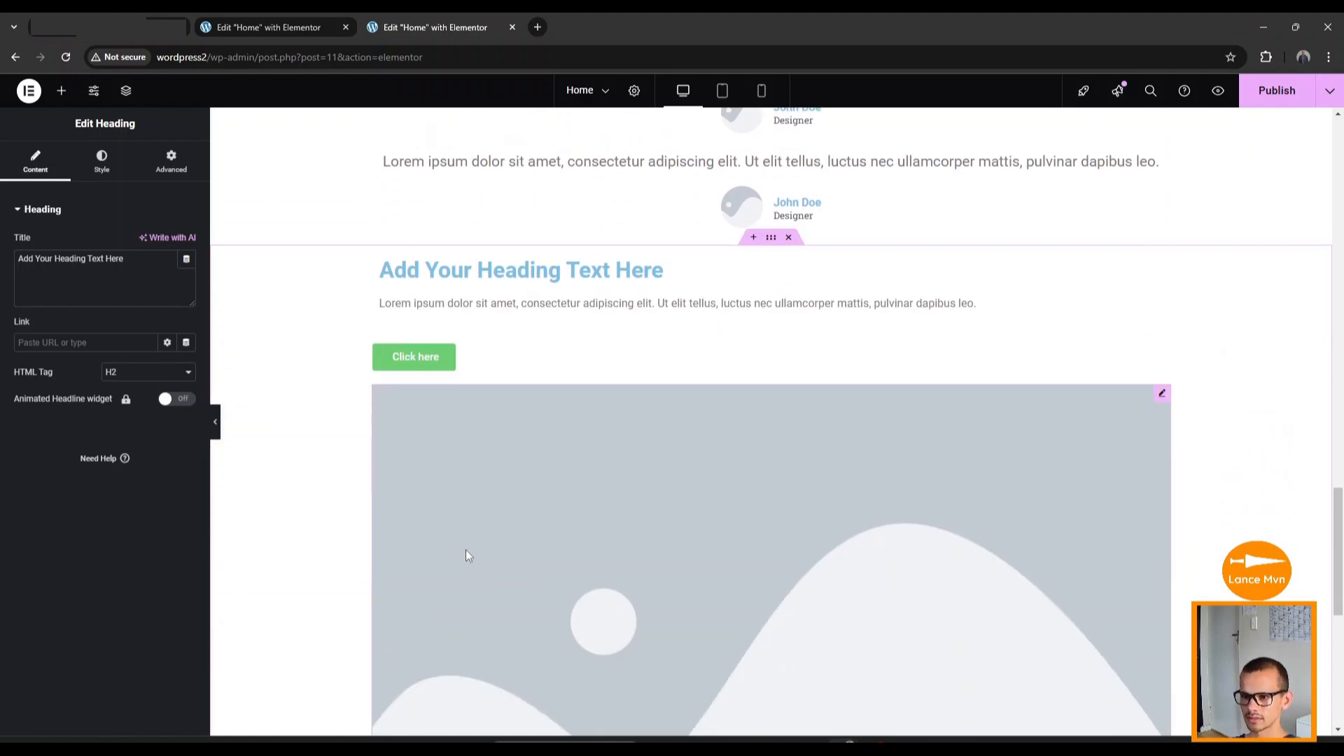
scroll(466, 555, down, 6)
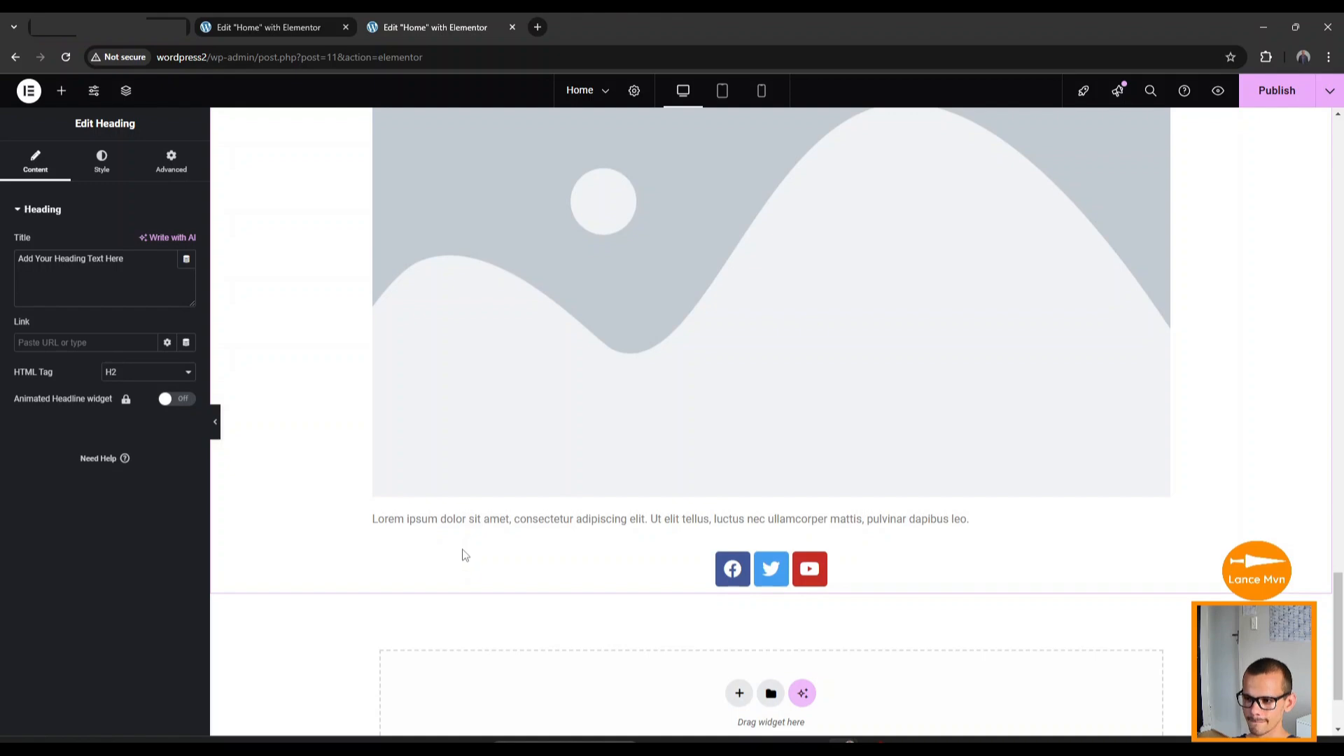
scroll(459, 533, up, 5)
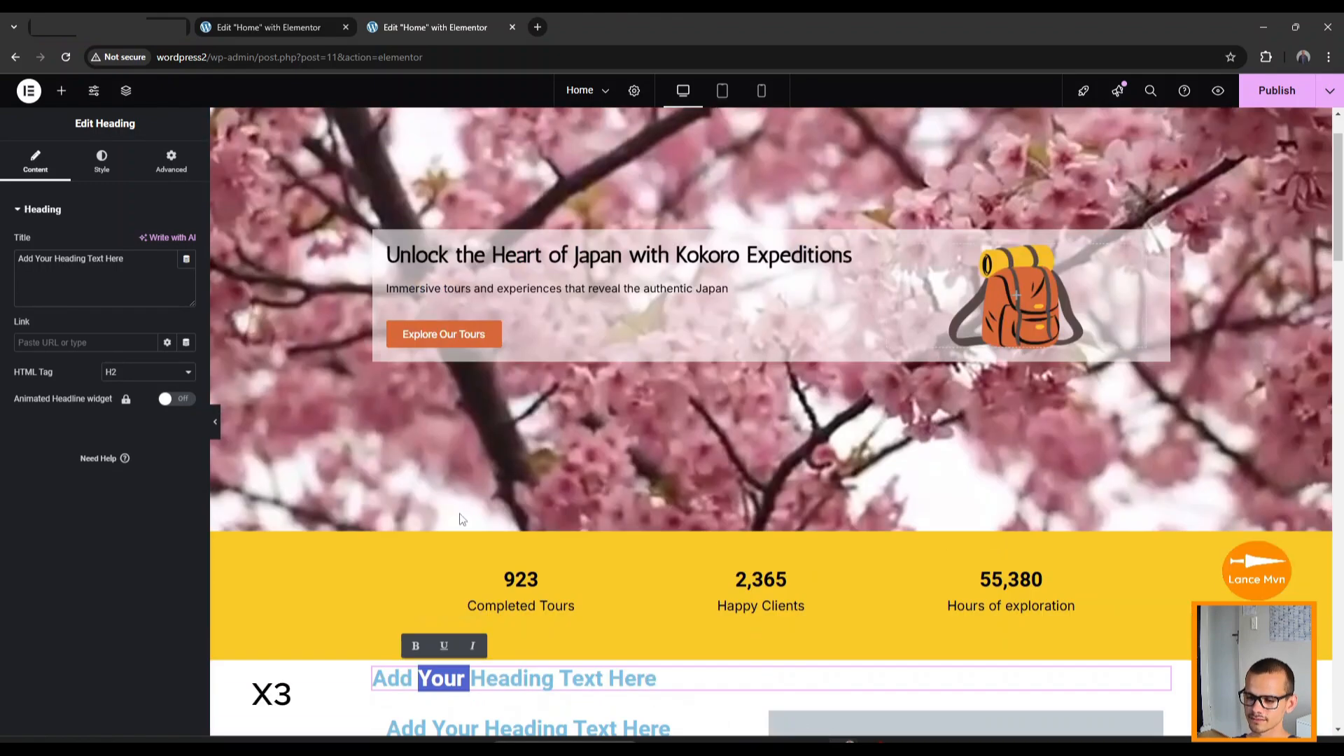
Replace the placeholder section heading with the Featured Tours title.
scroll(770, 420, down, 4)
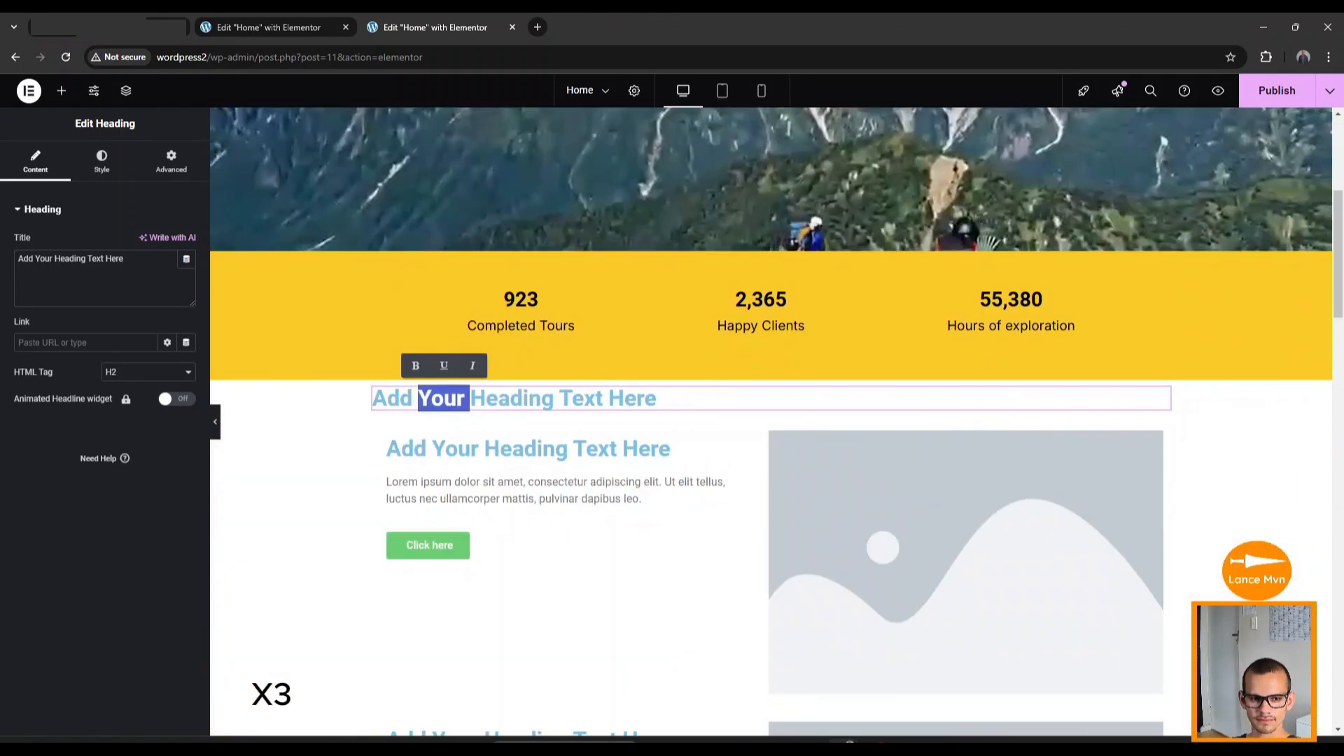
click(67, 266)
key(ctrl+a)
text(Featured Tours)
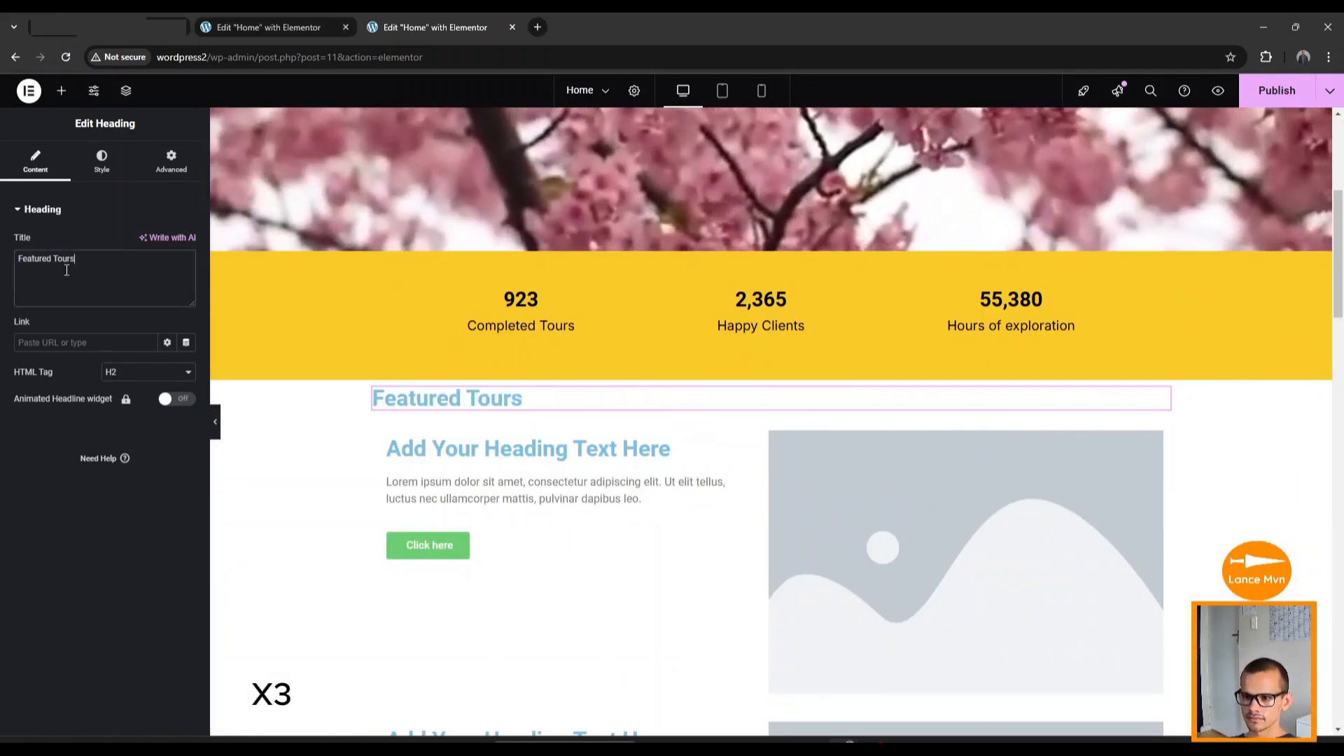
Paste the Kurashiki, Mount Fuji and Kyoto tour titles into the three card headings.
click(455, 449)
click(67, 267)
key(ctrl+a)
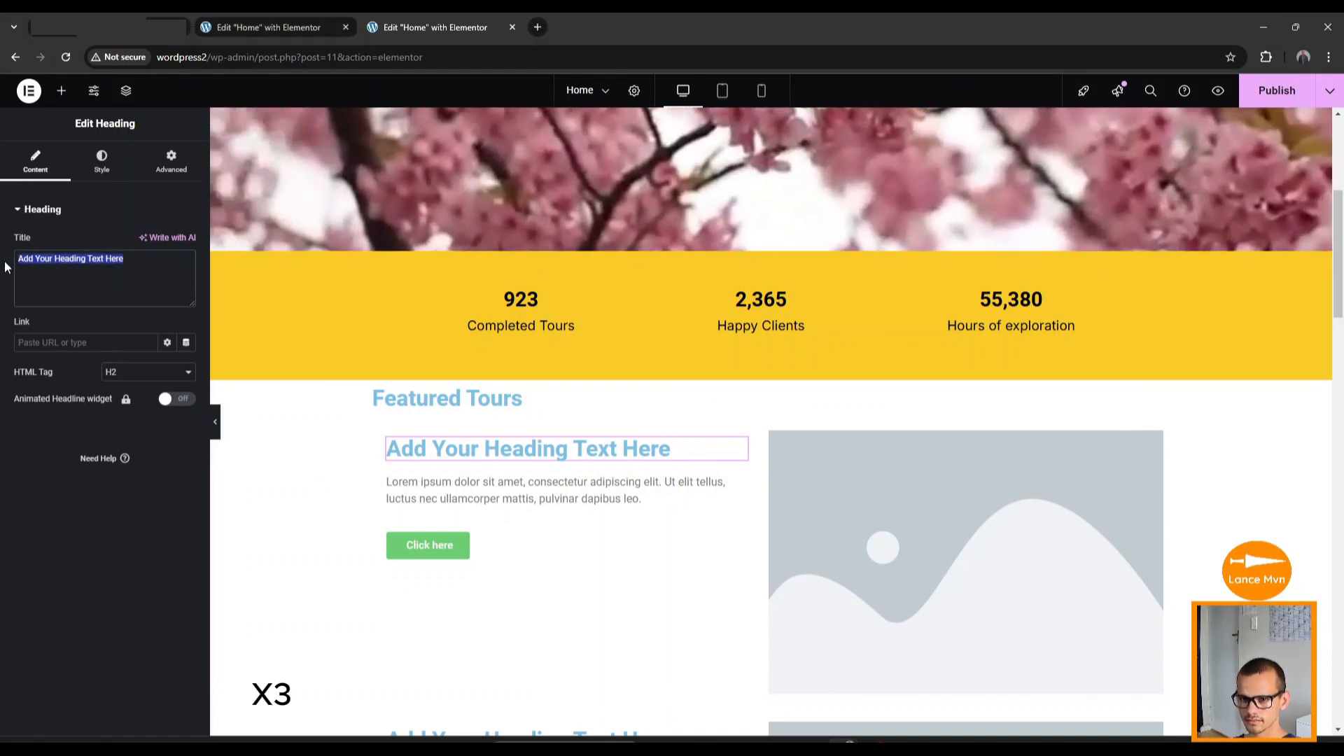
text(Kurashiki's Hidden Canals: A Journey Through Time)
scroll(448, 509, down, 5)
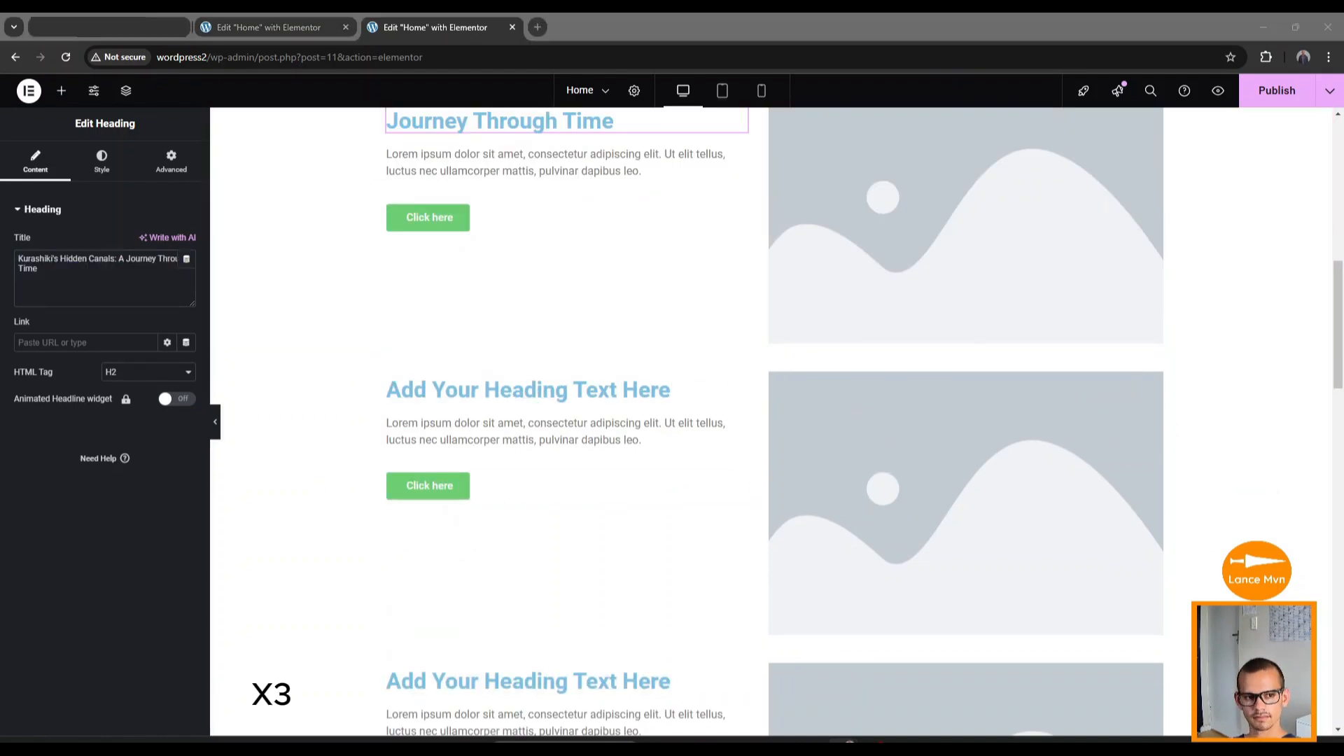
click(455, 390)
click(67, 266)
key(ctrl+a)
text(Mount Fuji's Majestic Heights: A 5-Lakes Odyssey)
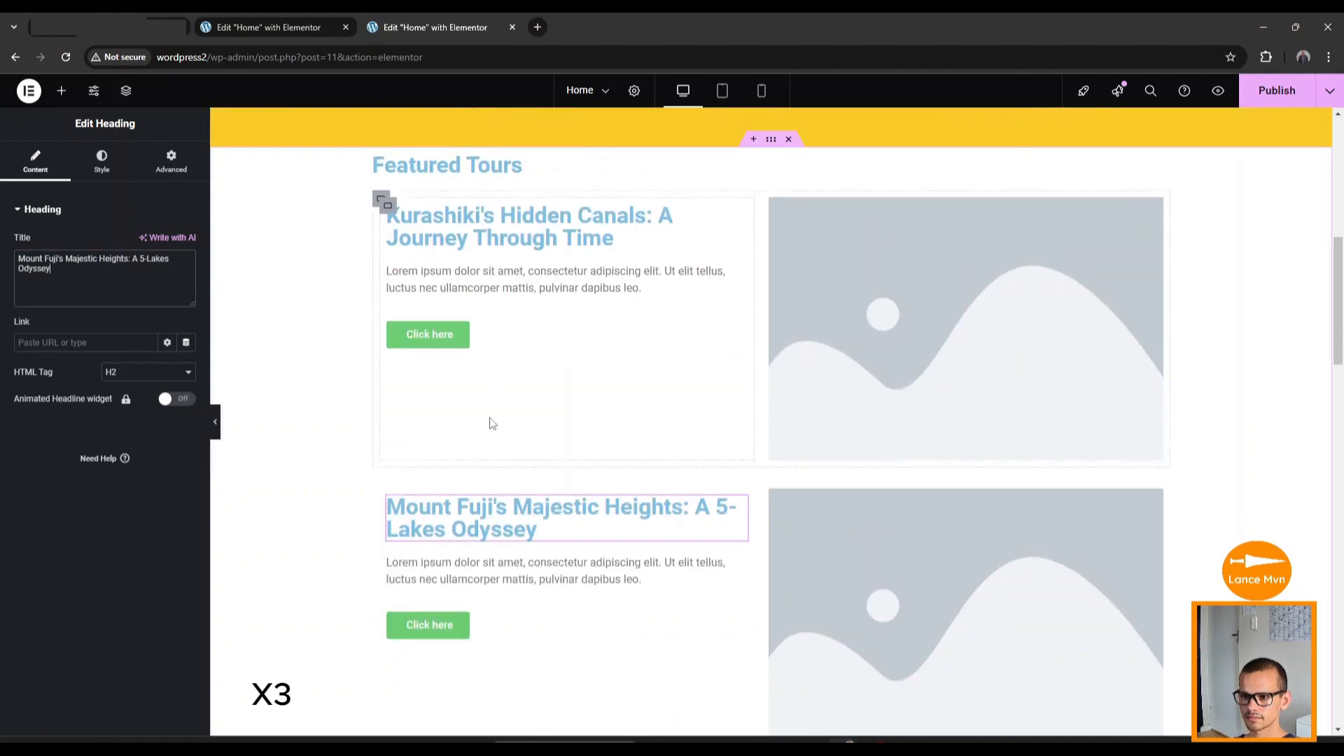
scroll(448, 509, down, 4)
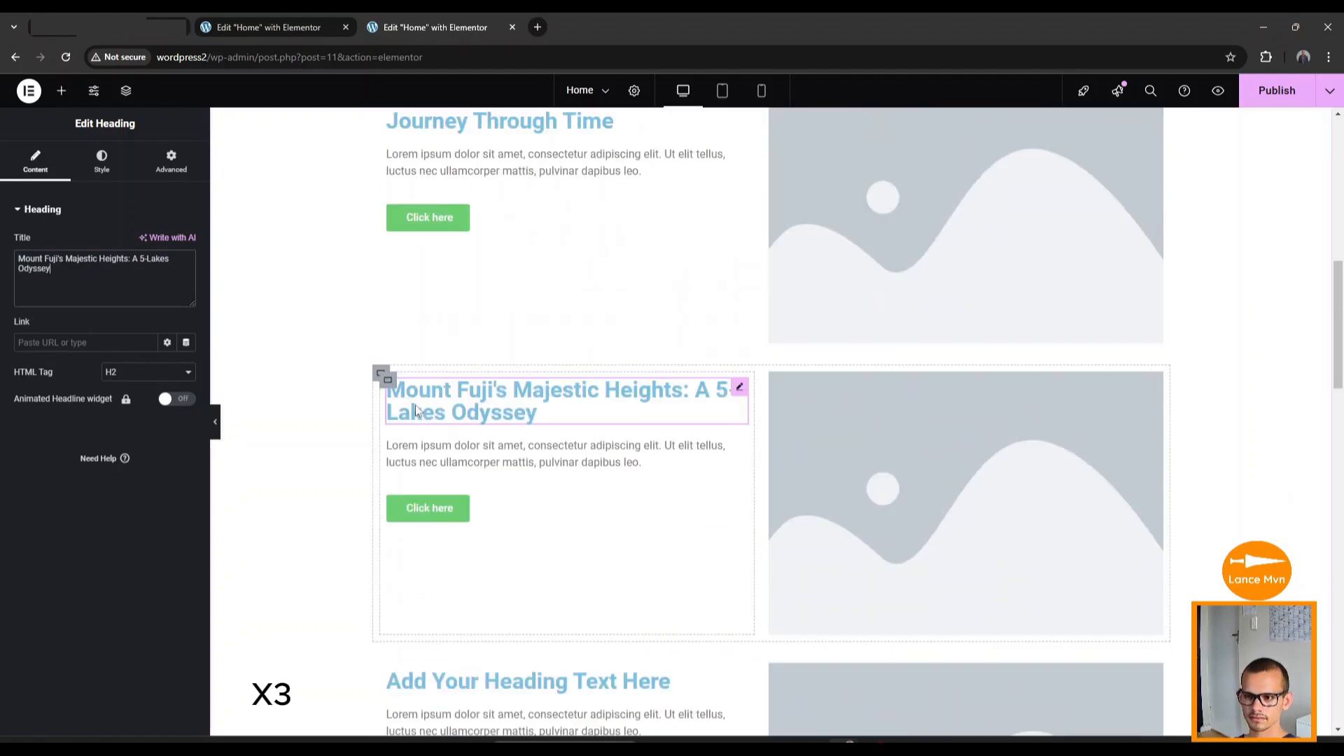
scroll(414, 404, down, 4)
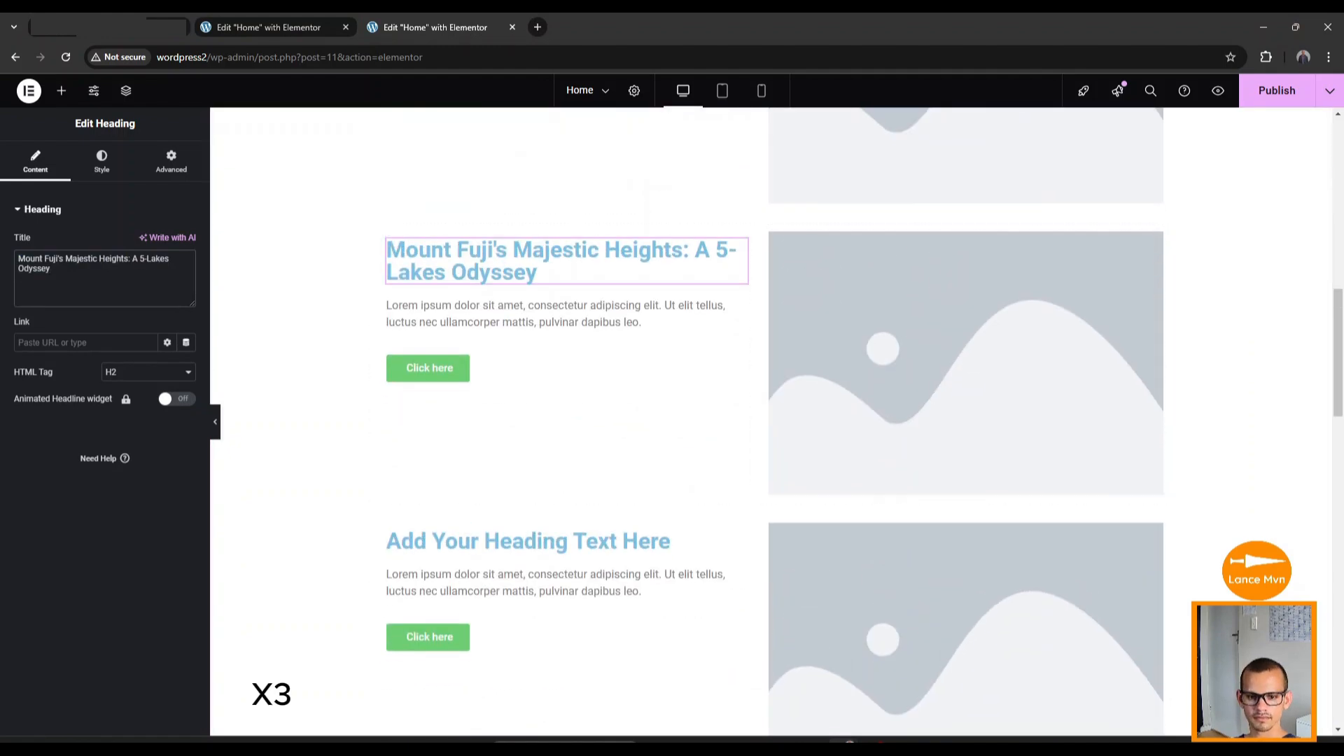
click(526, 542)
click(84, 270)
key(ctrl+a)
text(Kyoto's Hidden Gems: A Spiritual Encounter)
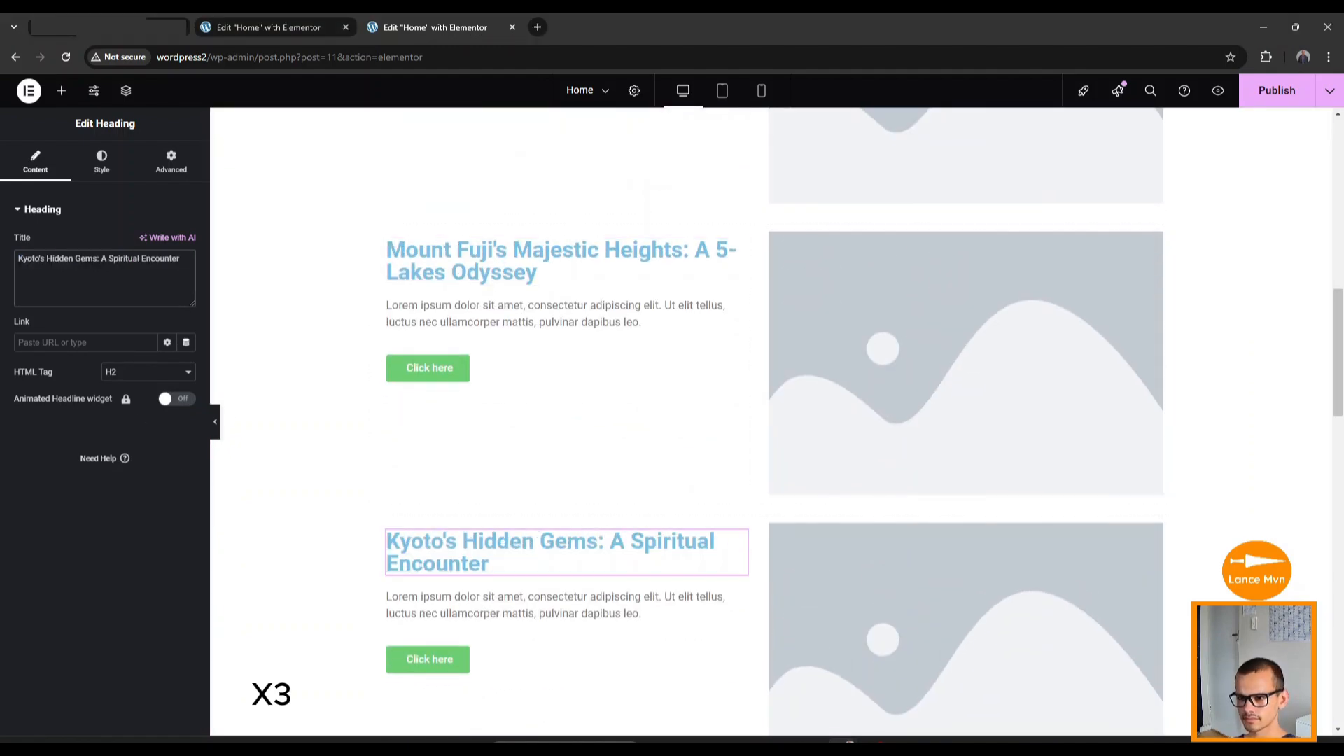
Replace the Lorem ipsum paragraphs with the Kyoto, Mount Fuji and Kurashiki tour descriptions.
scroll(724, 497, up, 3)
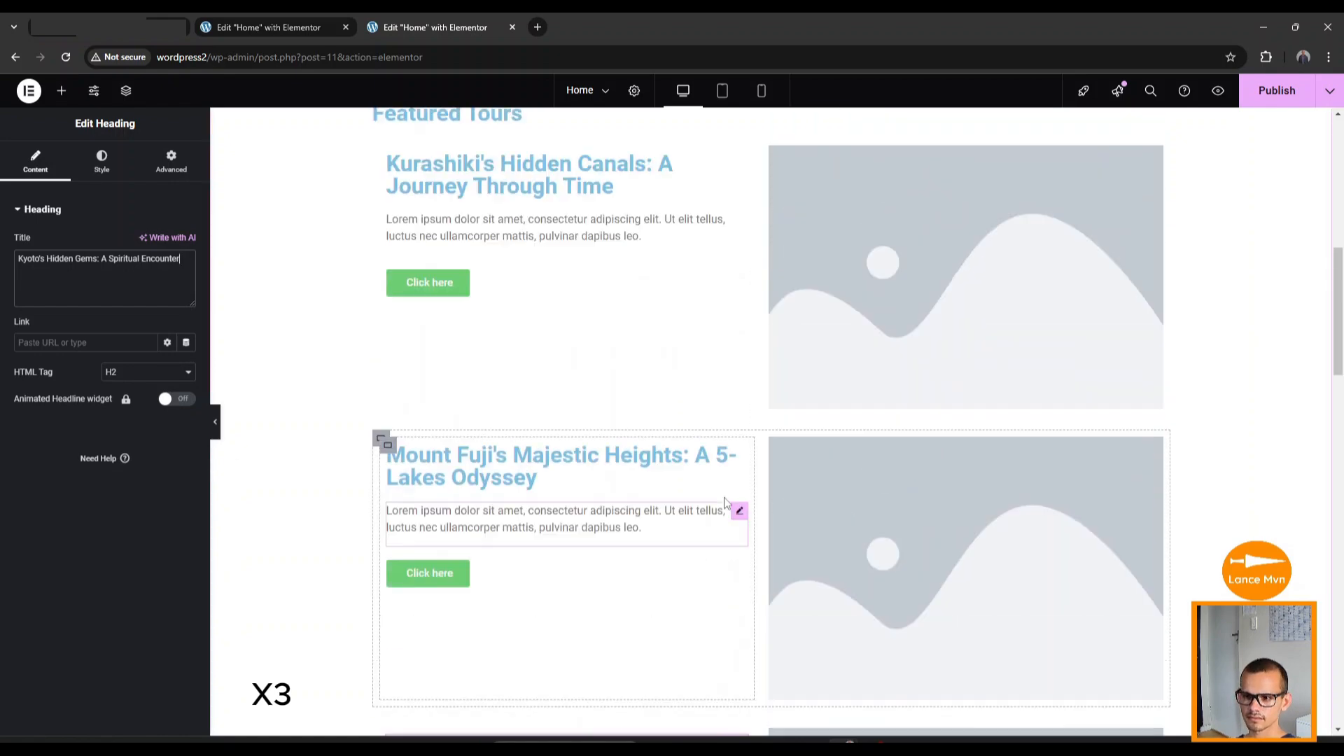
scroll(723, 497, down, 4)
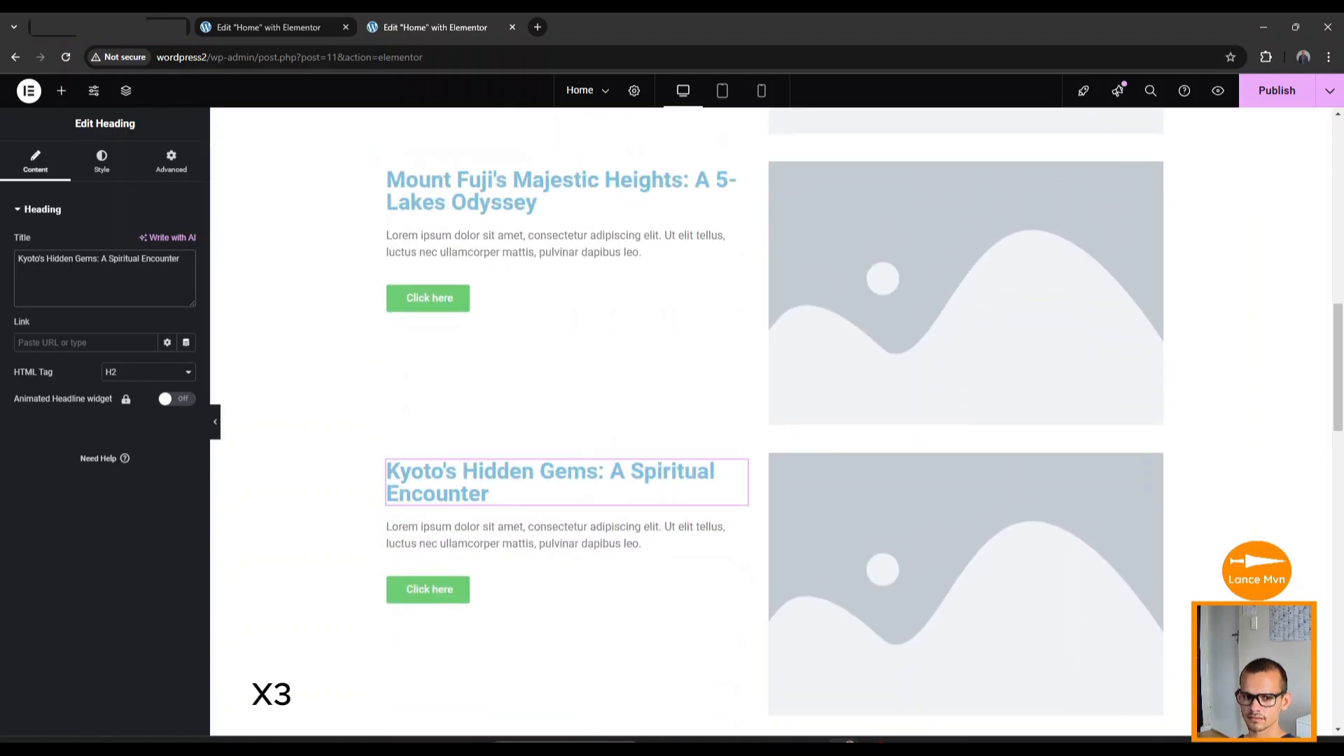
click(588, 543)
click(85, 384)
key(ctrl+a)
text(Join us on a transformative journey through Kyoto's serene landscapes and sacred sites. Our expert guides will lead you to the city's most breathtaking and lesser-known temples, shrines, and gardens, where you'll discover stunning statues that embody the essence of Japanese spirituality)
key(alt+Tab)
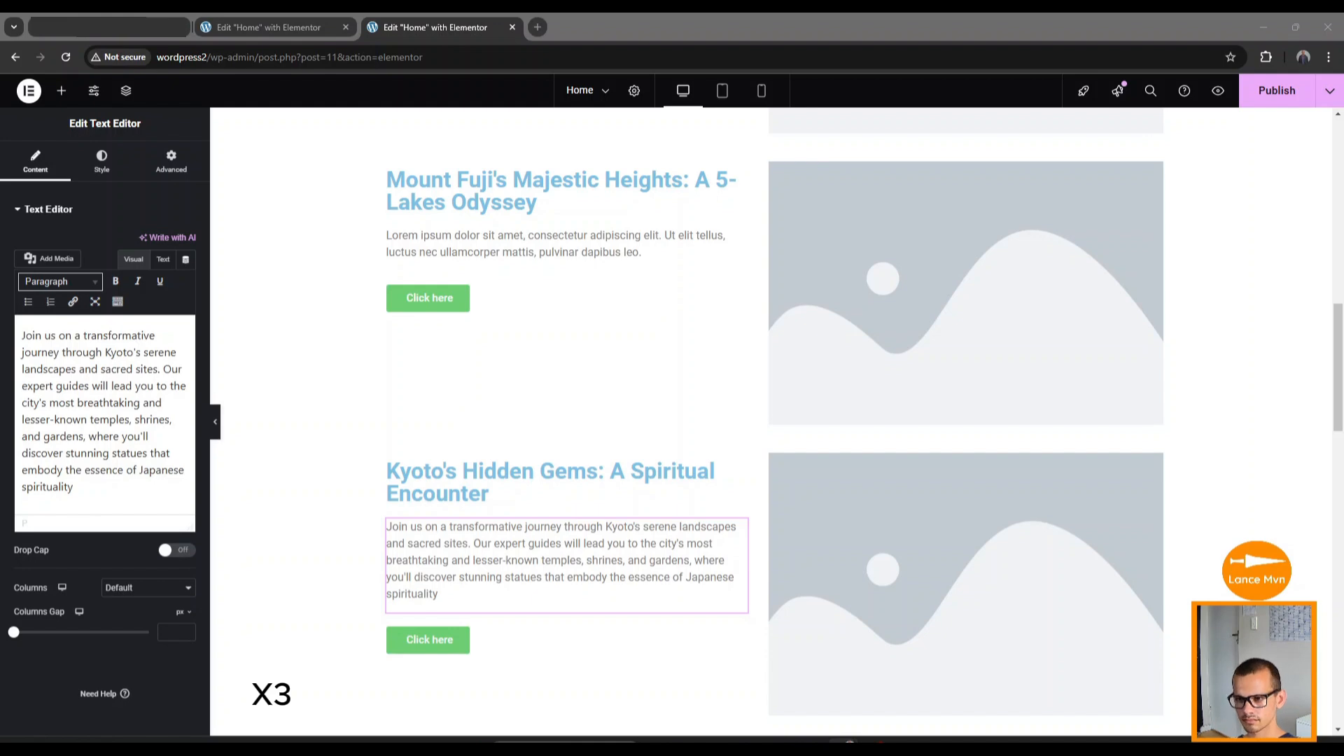
click(553, 243)
click(107, 403)
key(ctrl+a)
text(Embark on an unforgettable adventure to the revered Mount Fuji, Japan's iconic natural wonder. Our expert guides will lead you on a scenic journey to the mountain's five picturesque lakes, each offering breathtaking views of Fuji's majestic peak.)
scroll(480, 420, up, 5)
key(alt+Tab)
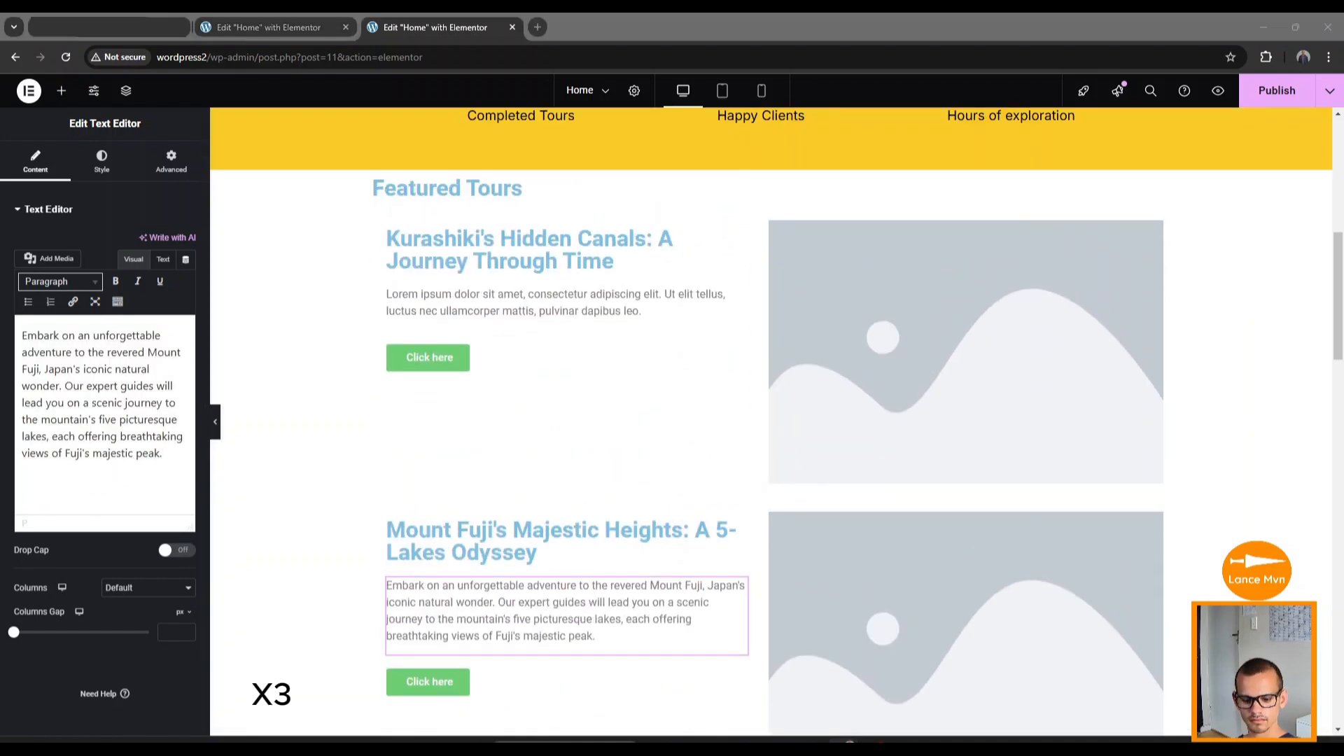
click(518, 315)
click(84, 369)
key(ctrl+a)
text(Step into the charming town of Kurashiki, where ancient canals, traditional warehouses, and quaint shops await. Our expert guides will lead you on a leisurely stroll along the picturesque canal, lined with weeping willows and vibrant flowers.)
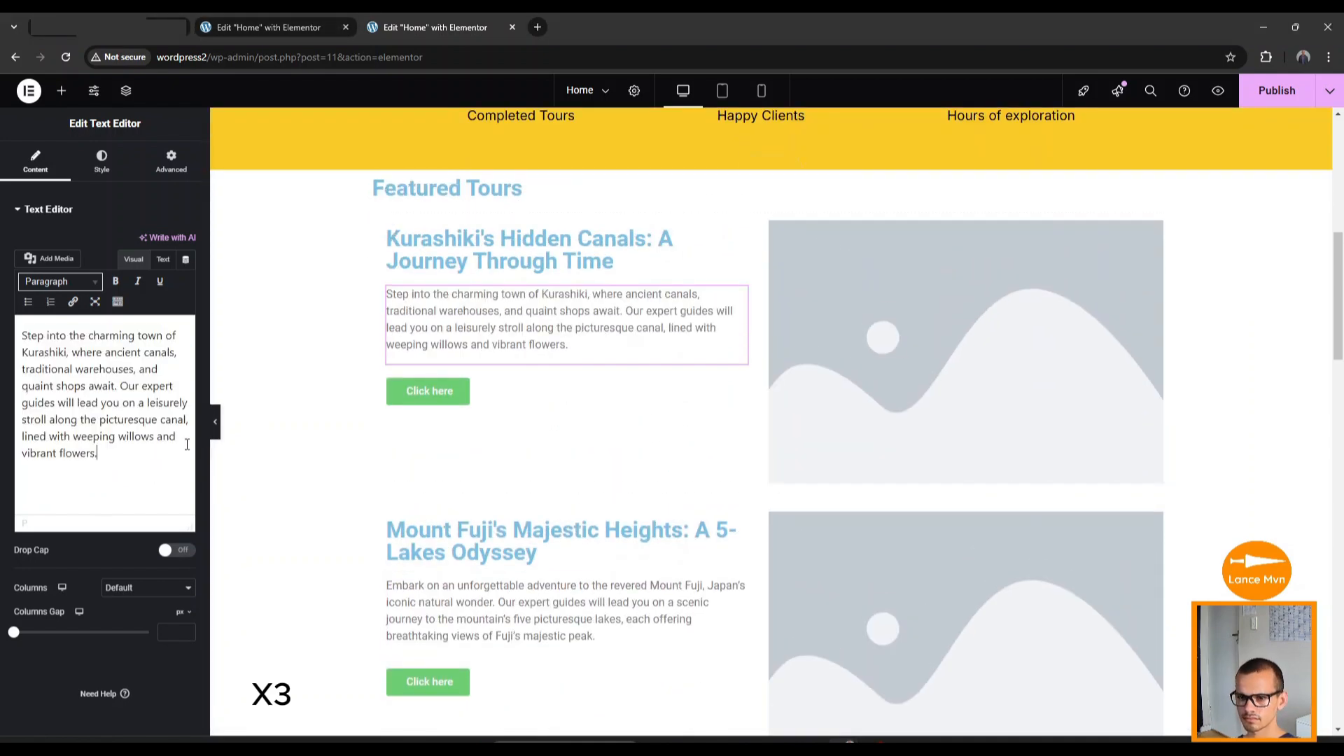
Relabel the Kurashiki, Mount Fuji and Kyoto tour buttons to Book Now.
click(422, 393)
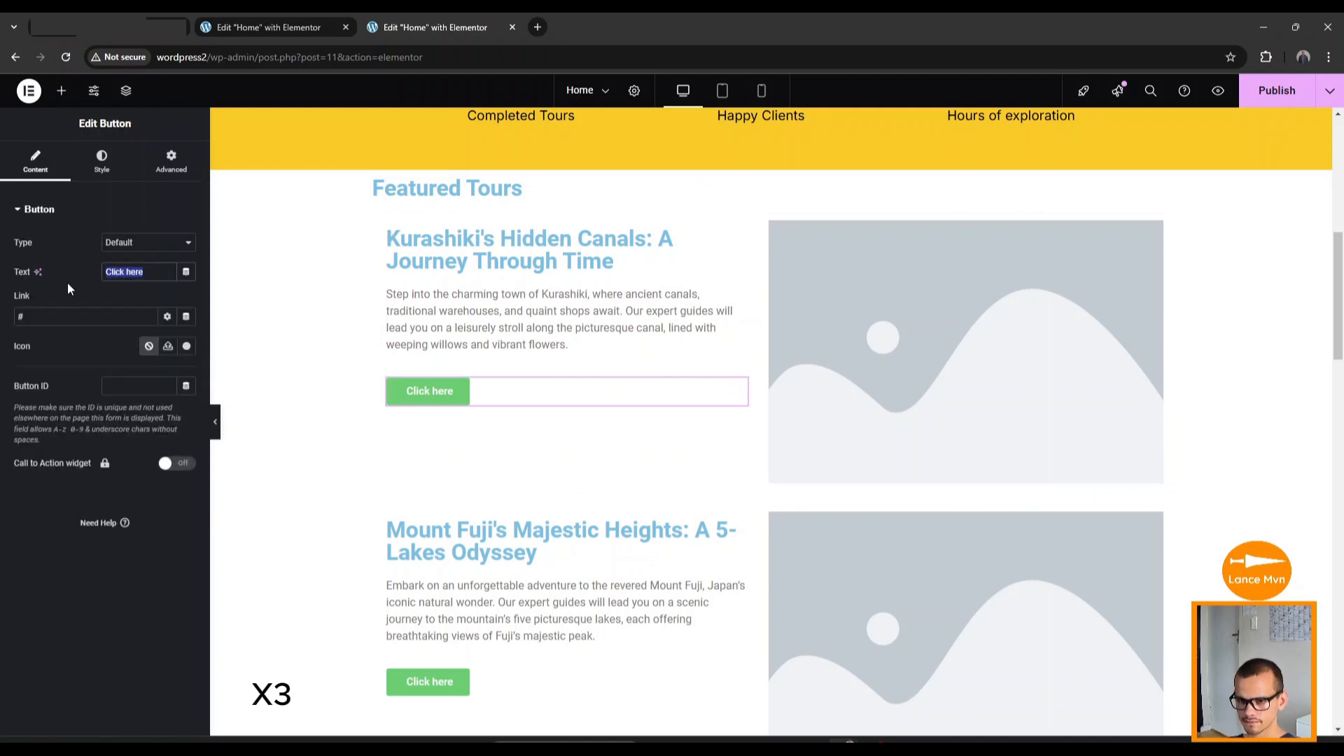
text(Book Now)
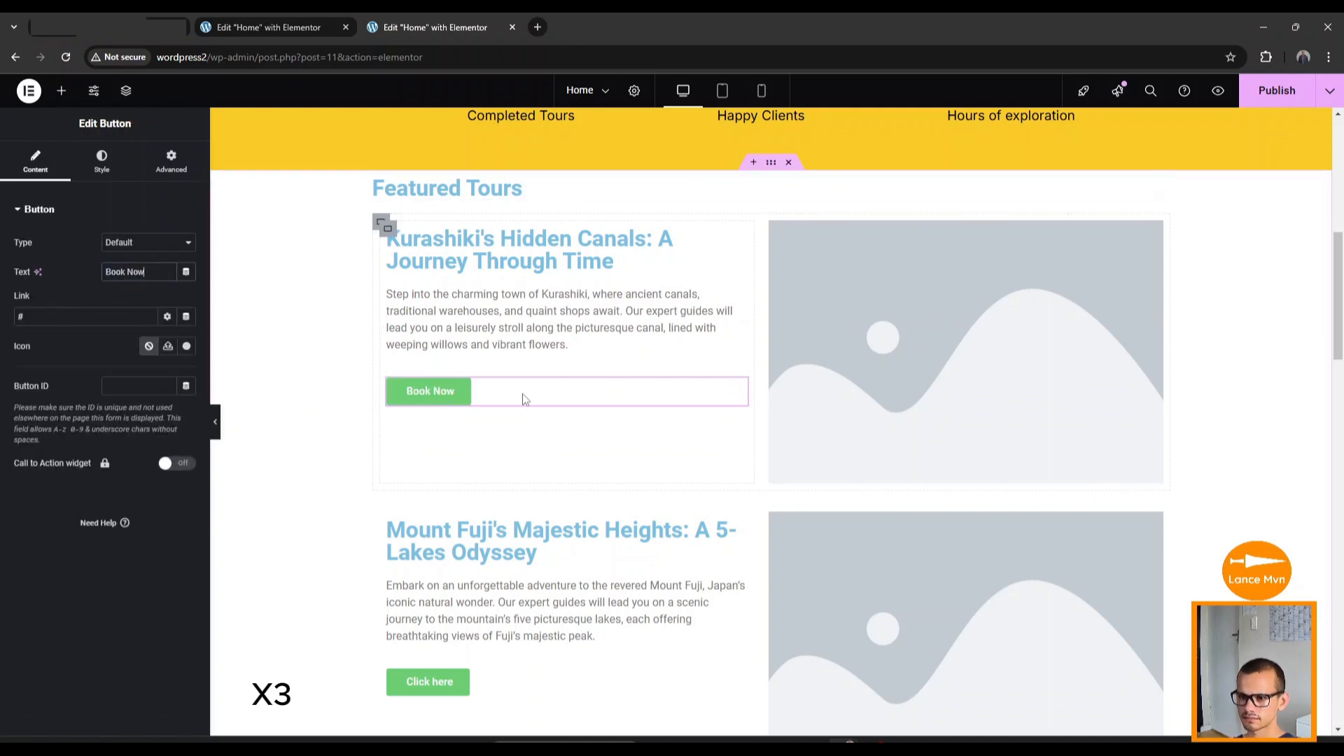
scroll(467, 604, down, 1)
right_click(411, 320)
click(451, 391)
right_click(414, 611)
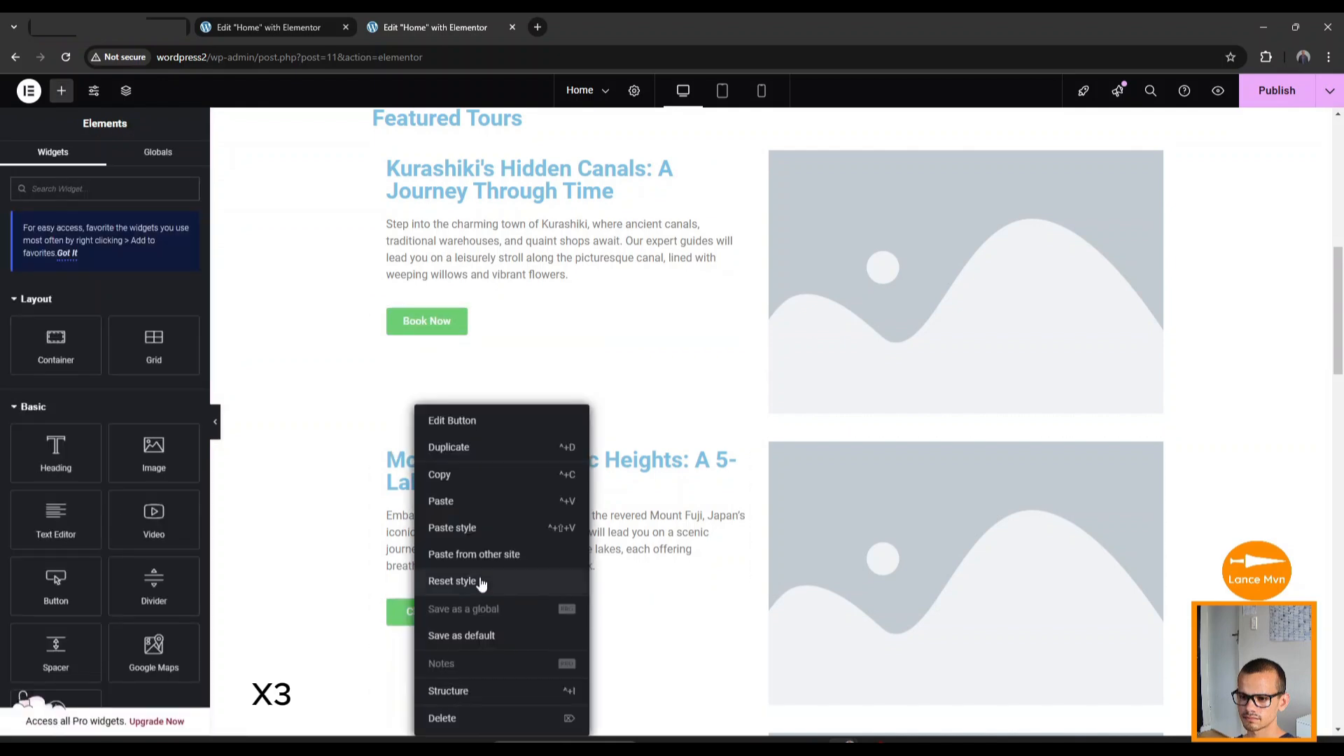
click(479, 529)
scroll(480, 534, down, 2)
click(441, 473)
text(Book Now)
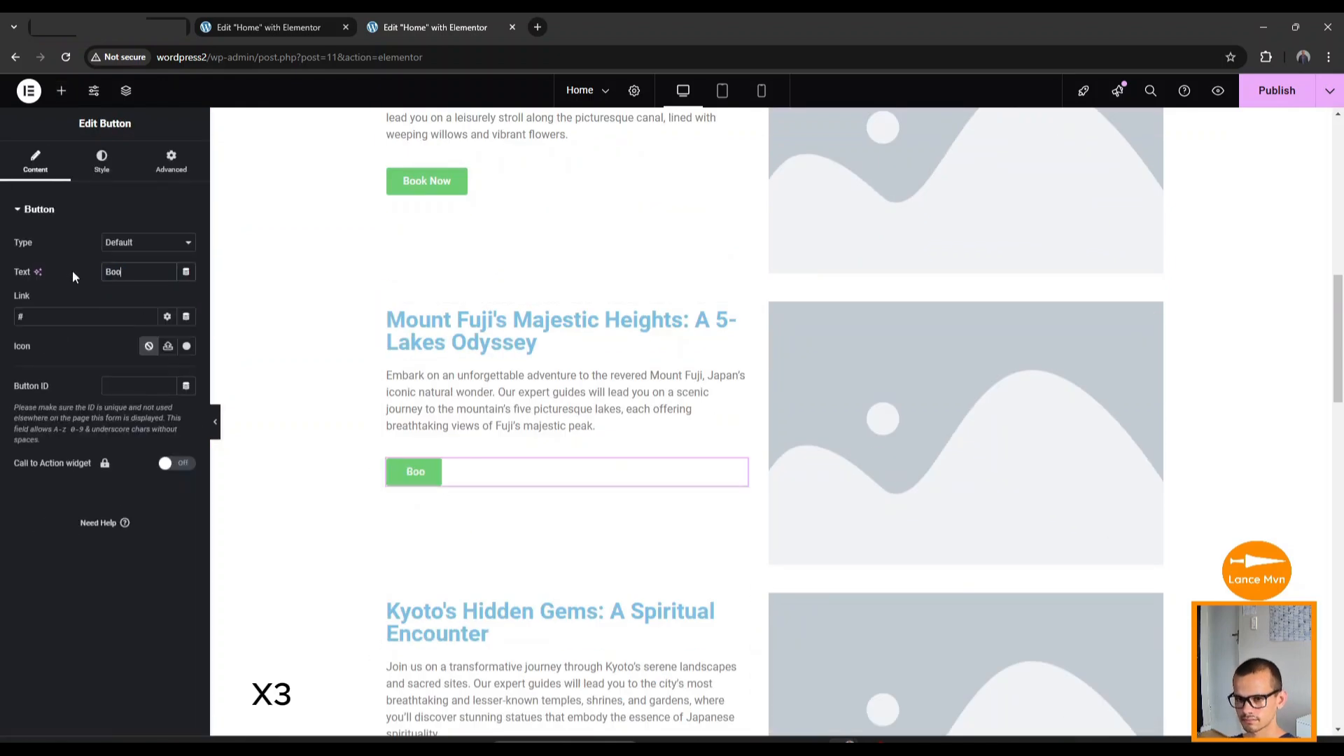
scroll(504, 479, down, 4)
drag(168, 273, 78, 272)
key(ctrl+c)
click(428, 499)
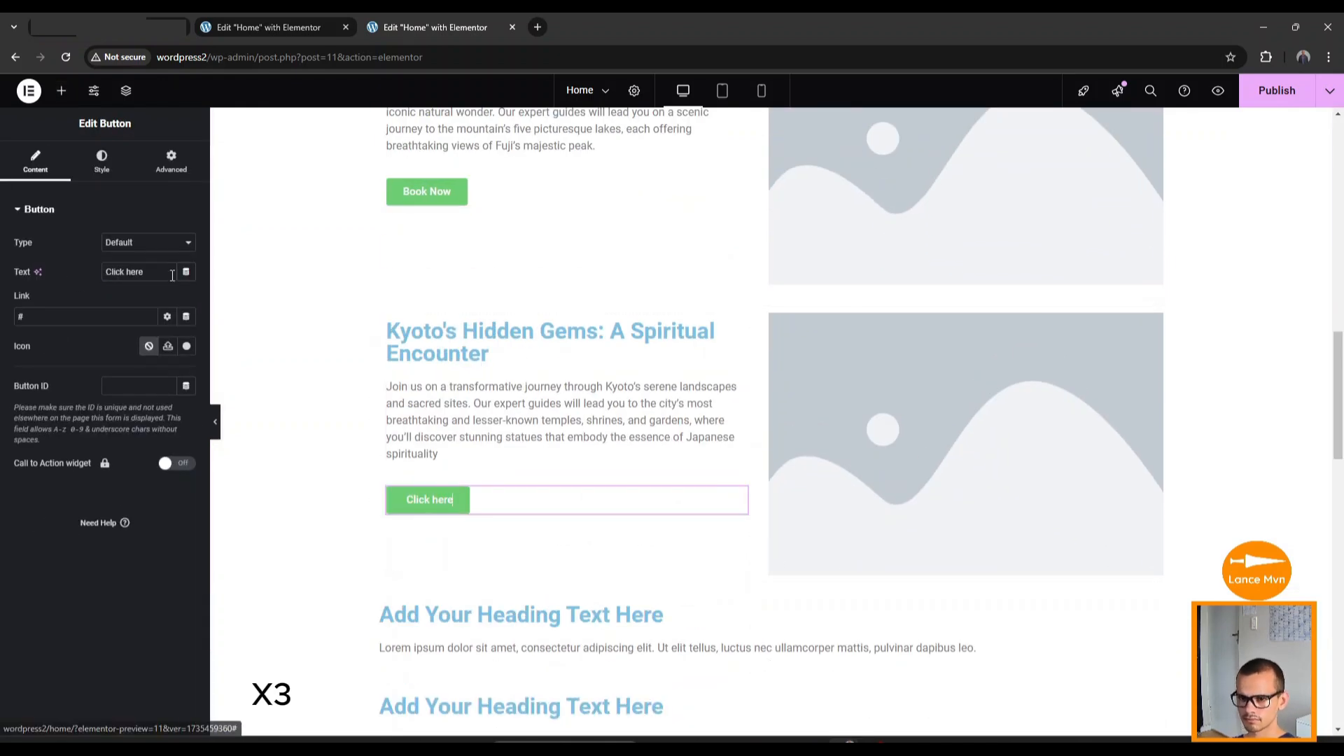
key(ctrl+v)
scroll(521, 557, down, 4)
drag(171, 273, 15, 260)
Retitle the heading 'More About Us', paste the story paragraph, and add a duplicated shared-commitment paragraph.
click(521, 336)
key(ctrl+v)
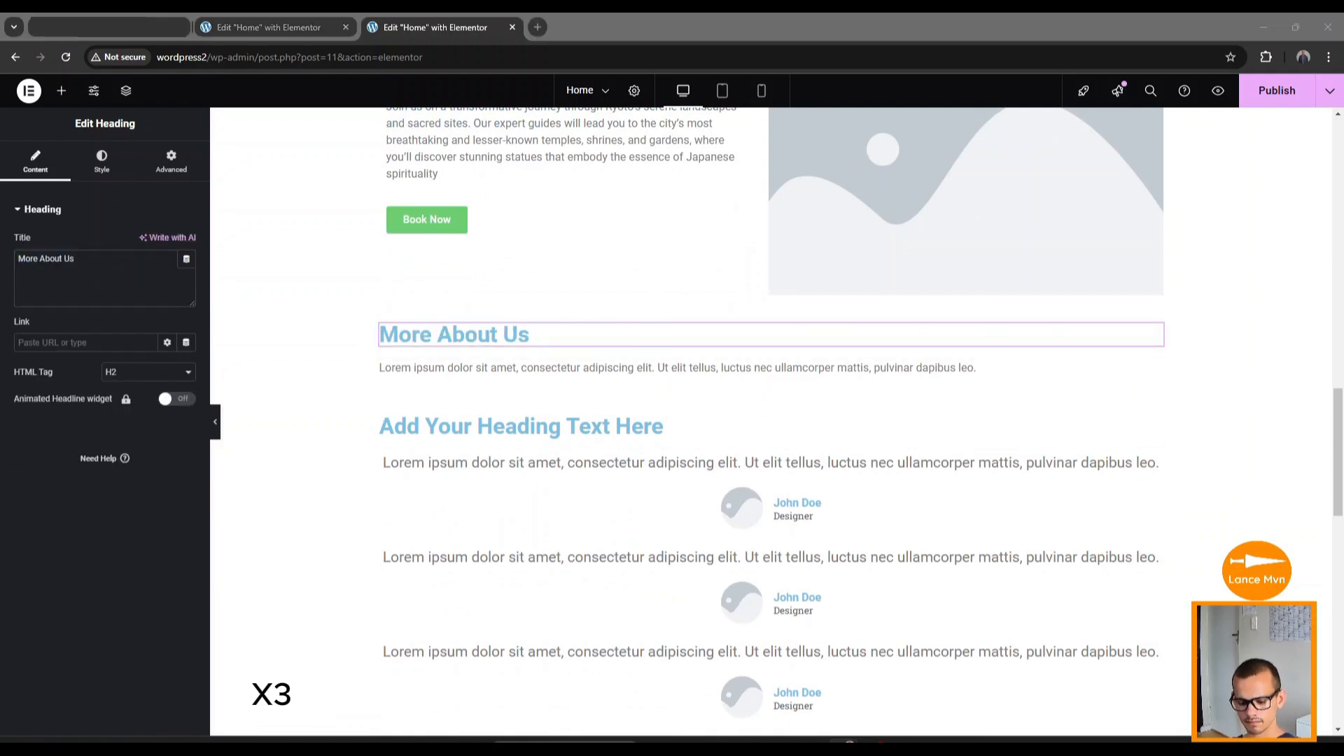
click(472, 373)
key(ctrl+a)
key(ctrl+v)
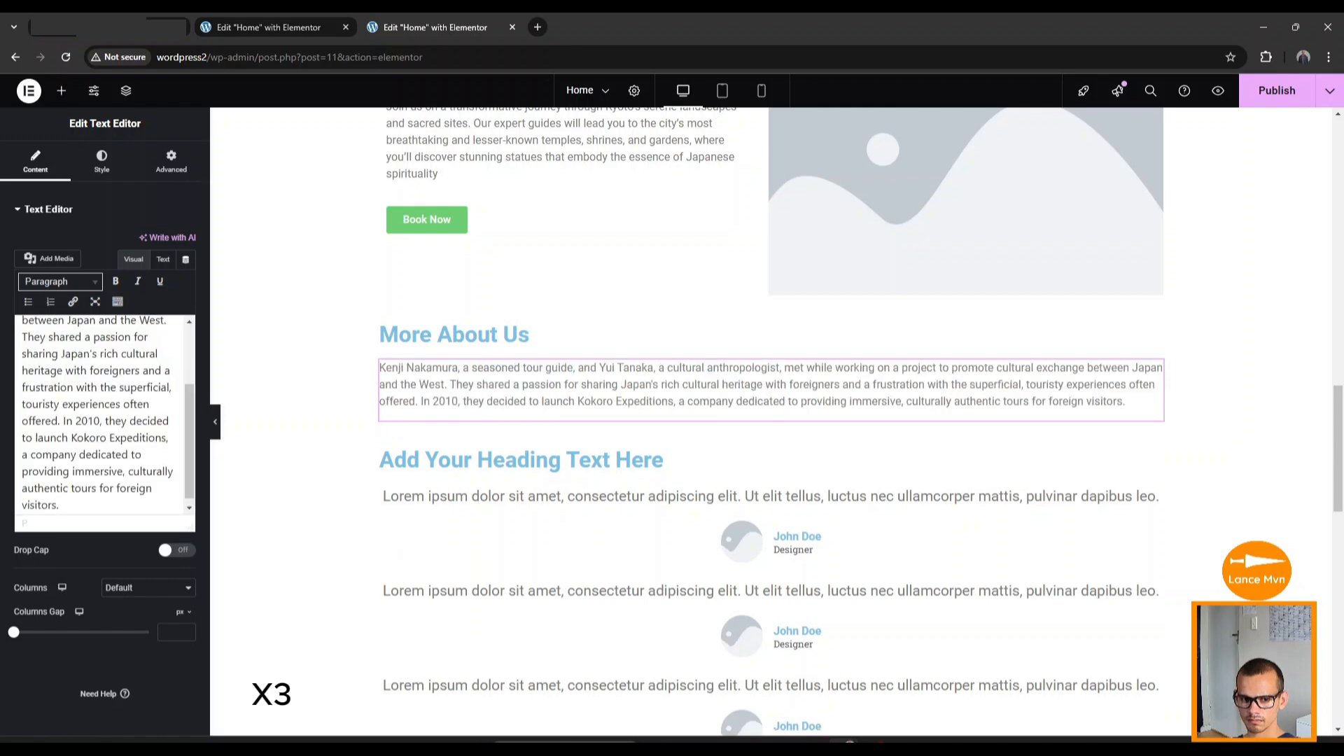
right_click(1162, 366)
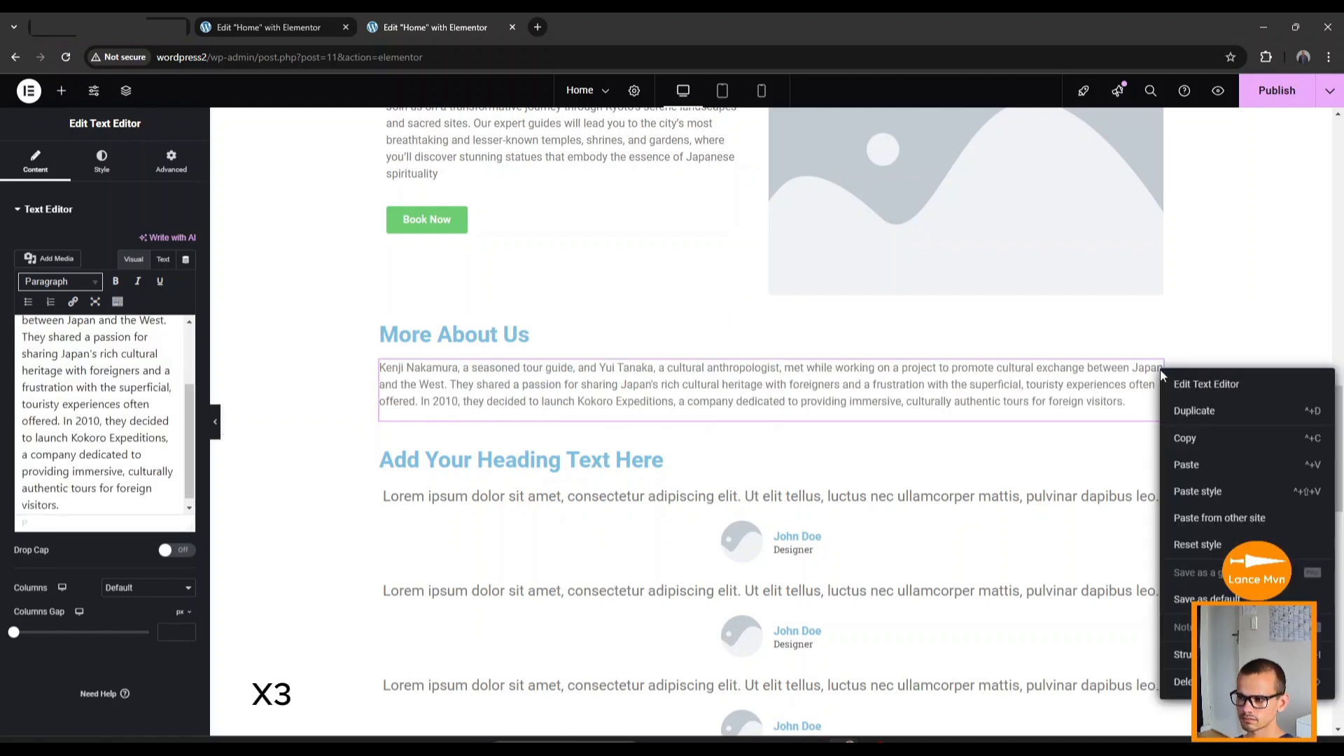
click(1194, 410)
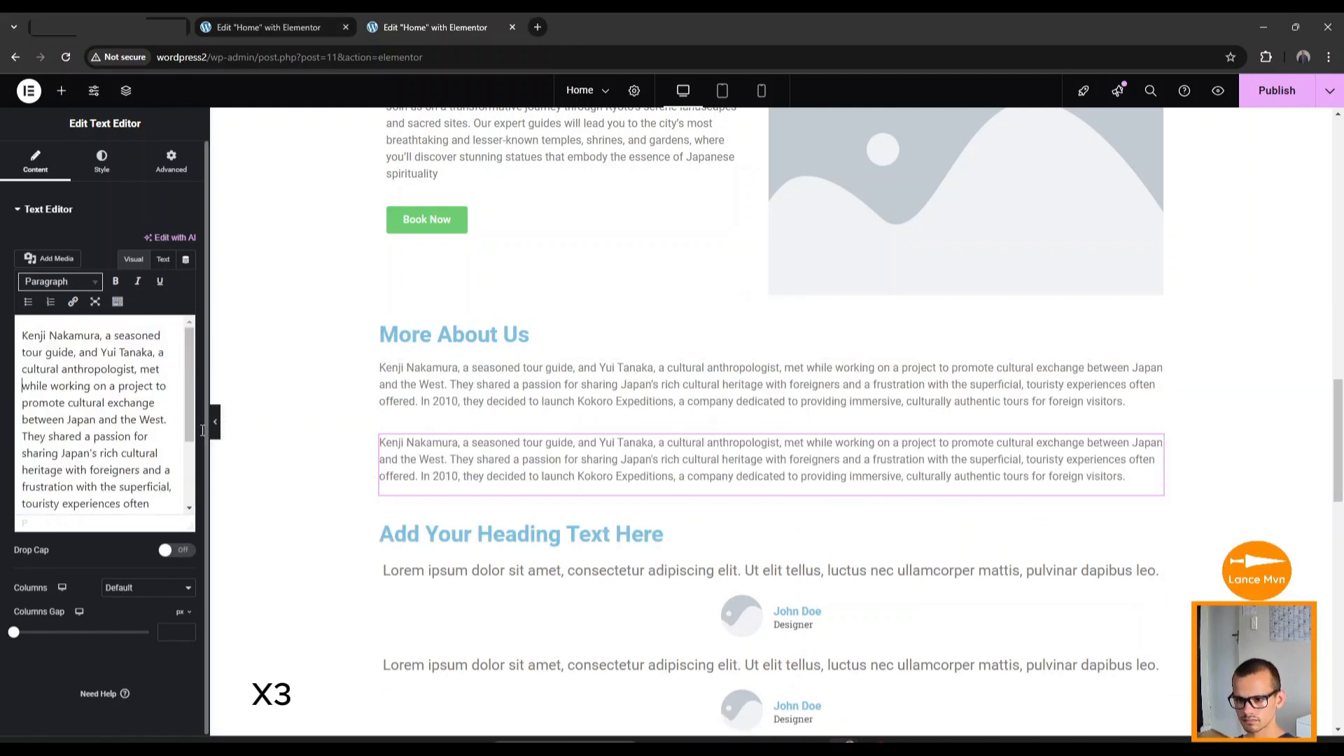
key(ctrl+a)
key(ctrl+v)
Retitle the testimonials heading 'What the adventurers are saying'.
scroll(630, 522, down, 1)
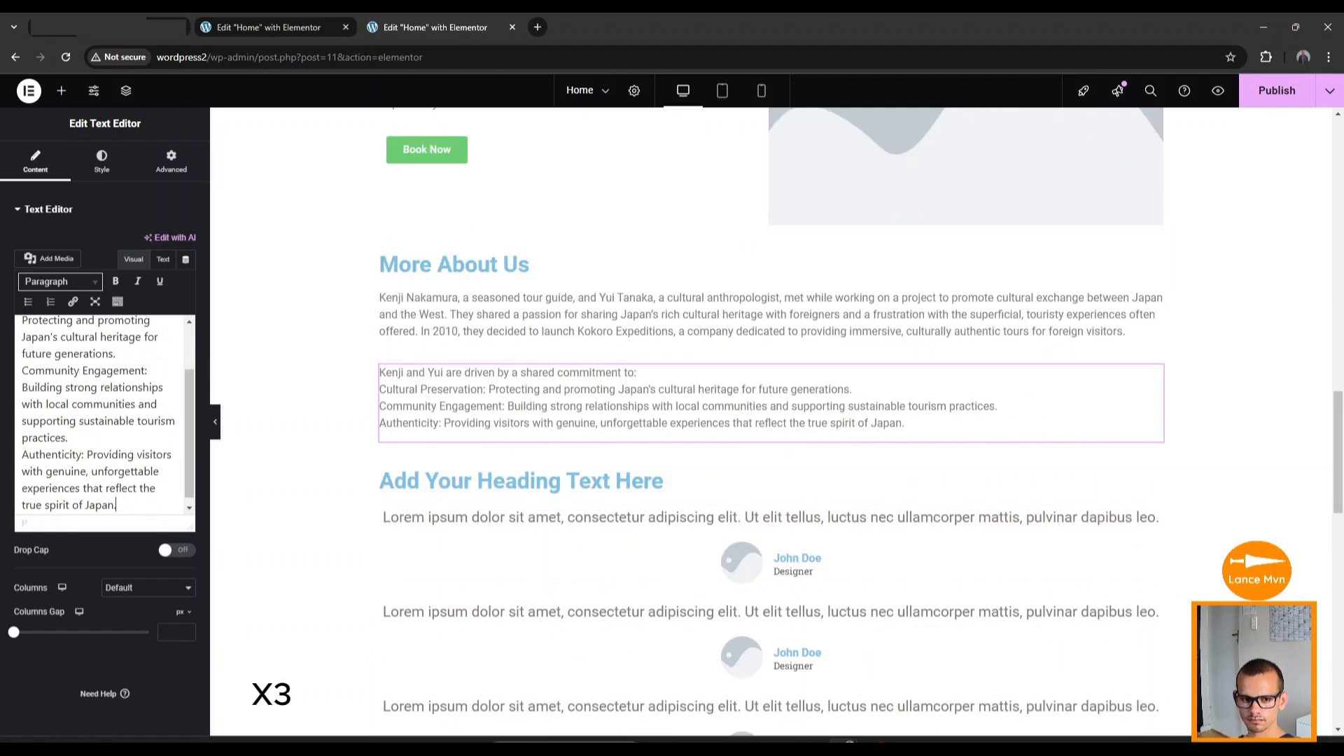
click(616, 482)
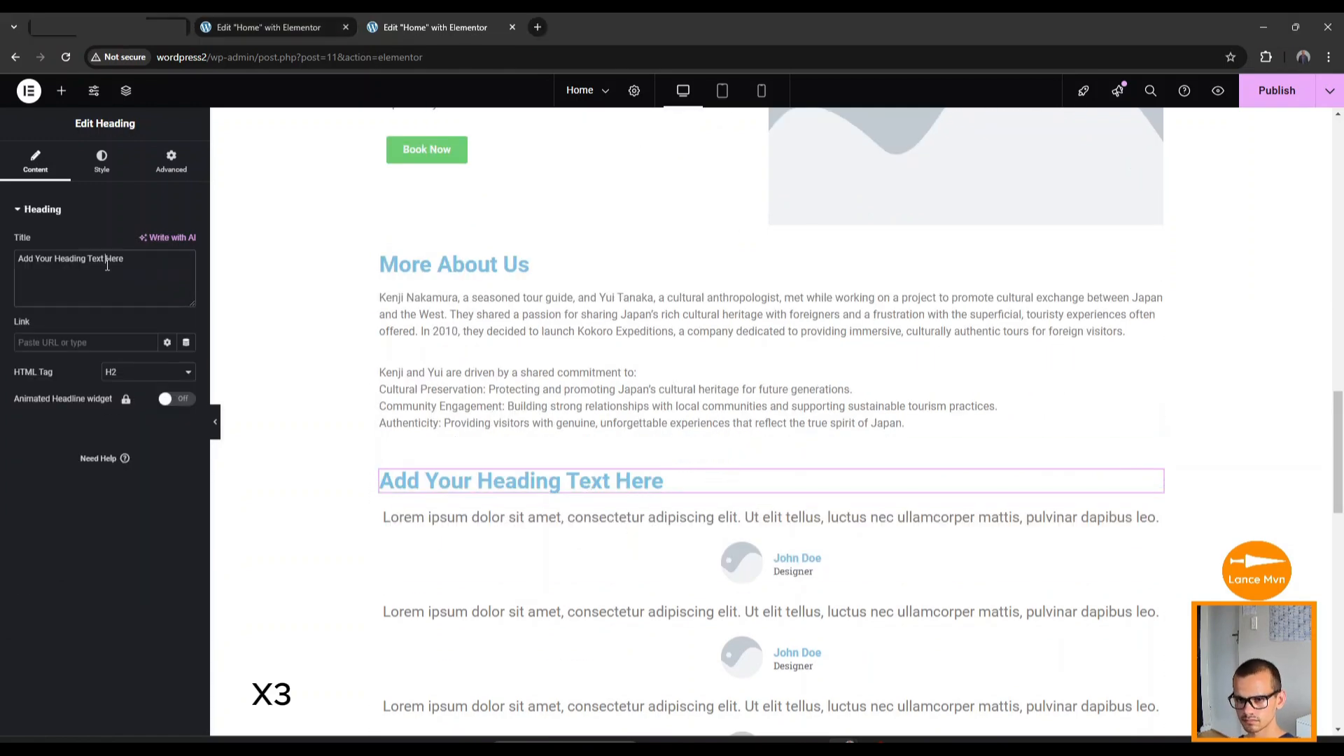
key(ctrl+a)
key(ctrl+v)
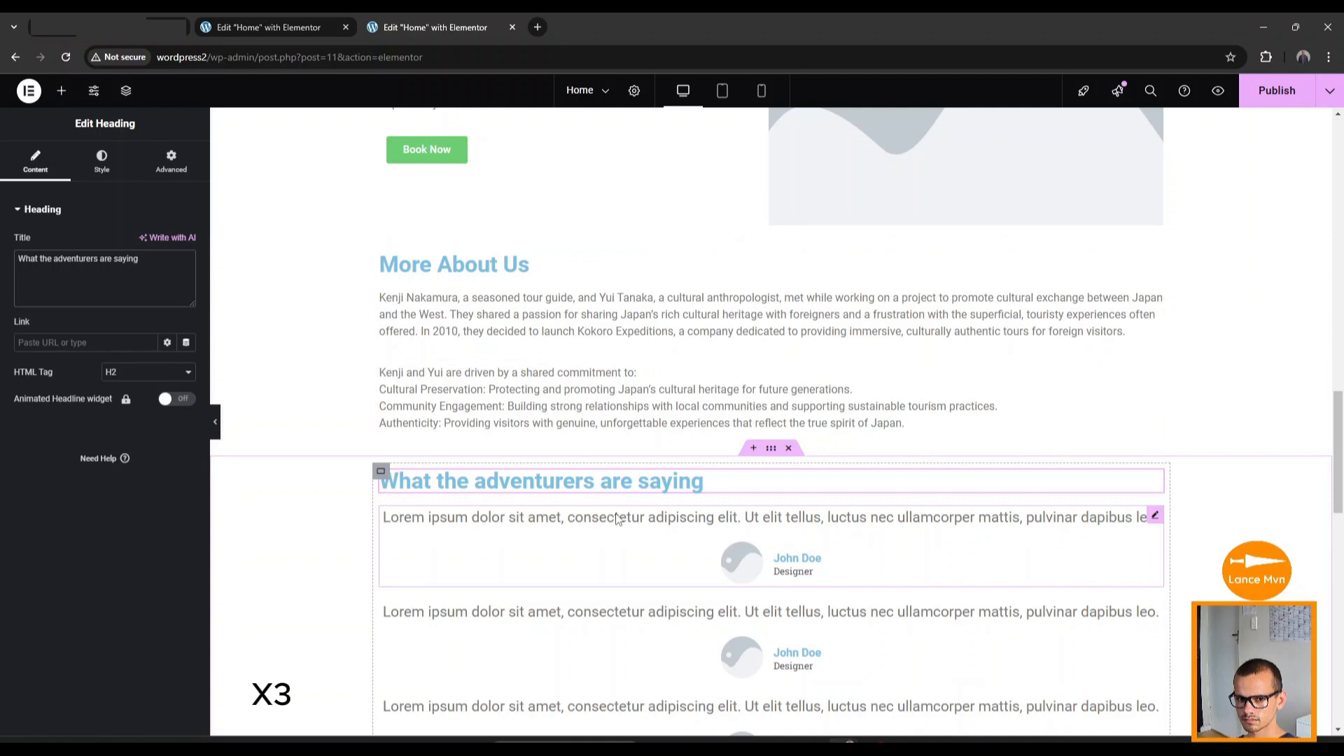
Replace the first and second testimonials' Lorem ipsum content with customer reviews.
click(560, 520)
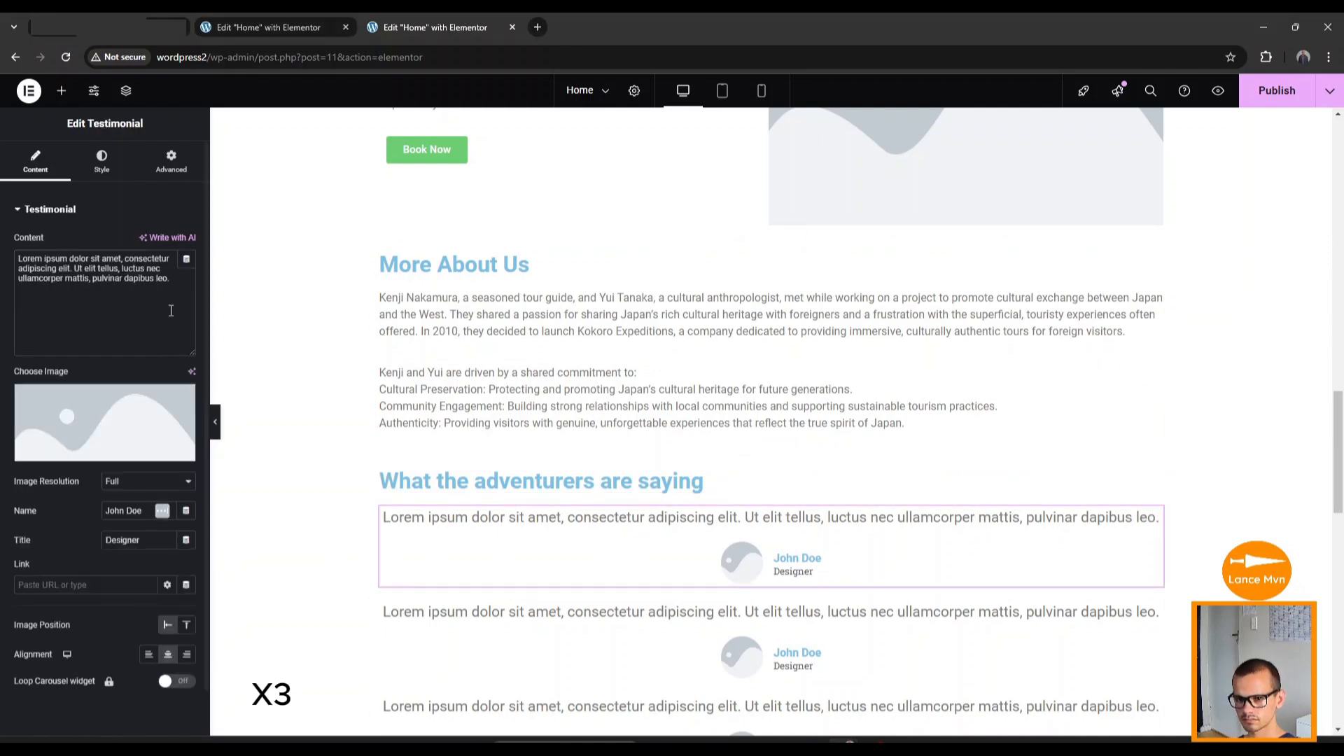
click(171, 309)
key(ctrl+a)
key(ctrl+v)
scroll(534, 447, down, 3)
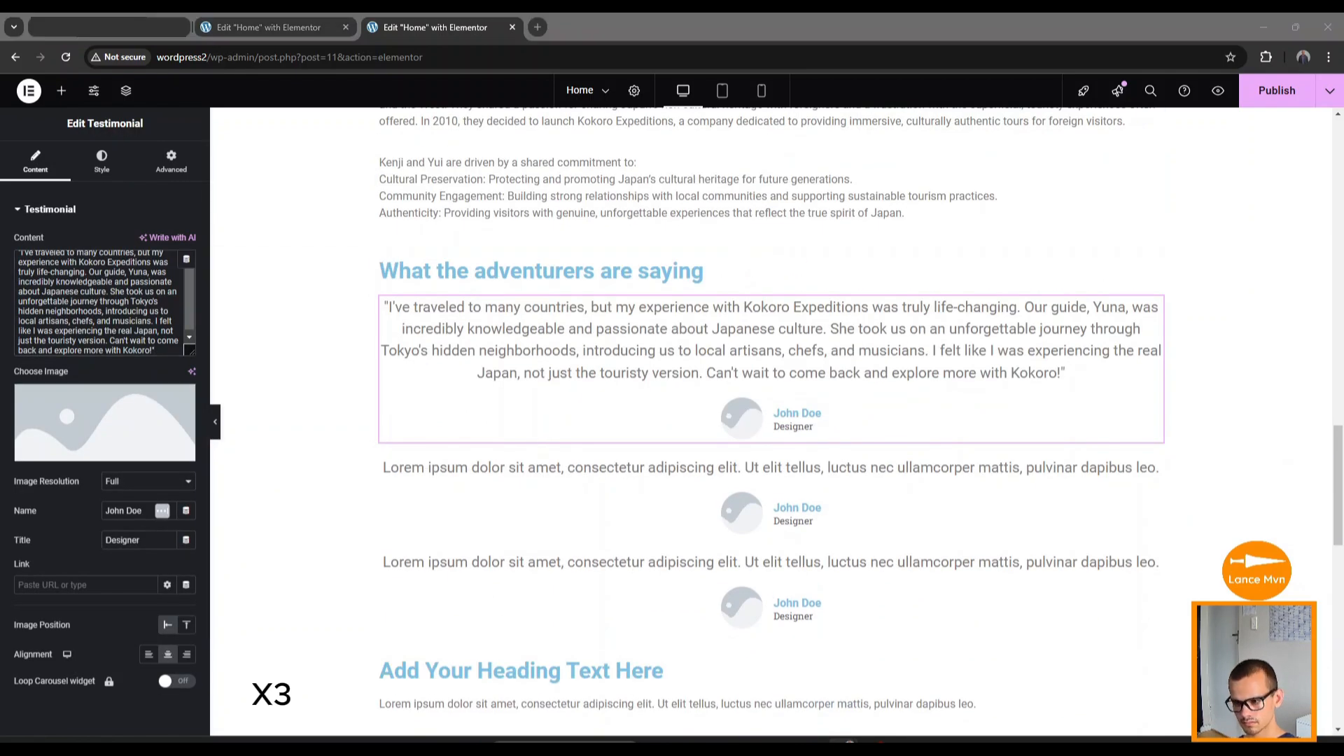
click(534, 483)
click(120, 291)
key(ctrl+a)
key(ctrl+v)
Paste the food blogger's review into the third testimonial's content.
scroll(534, 440, down, 2)
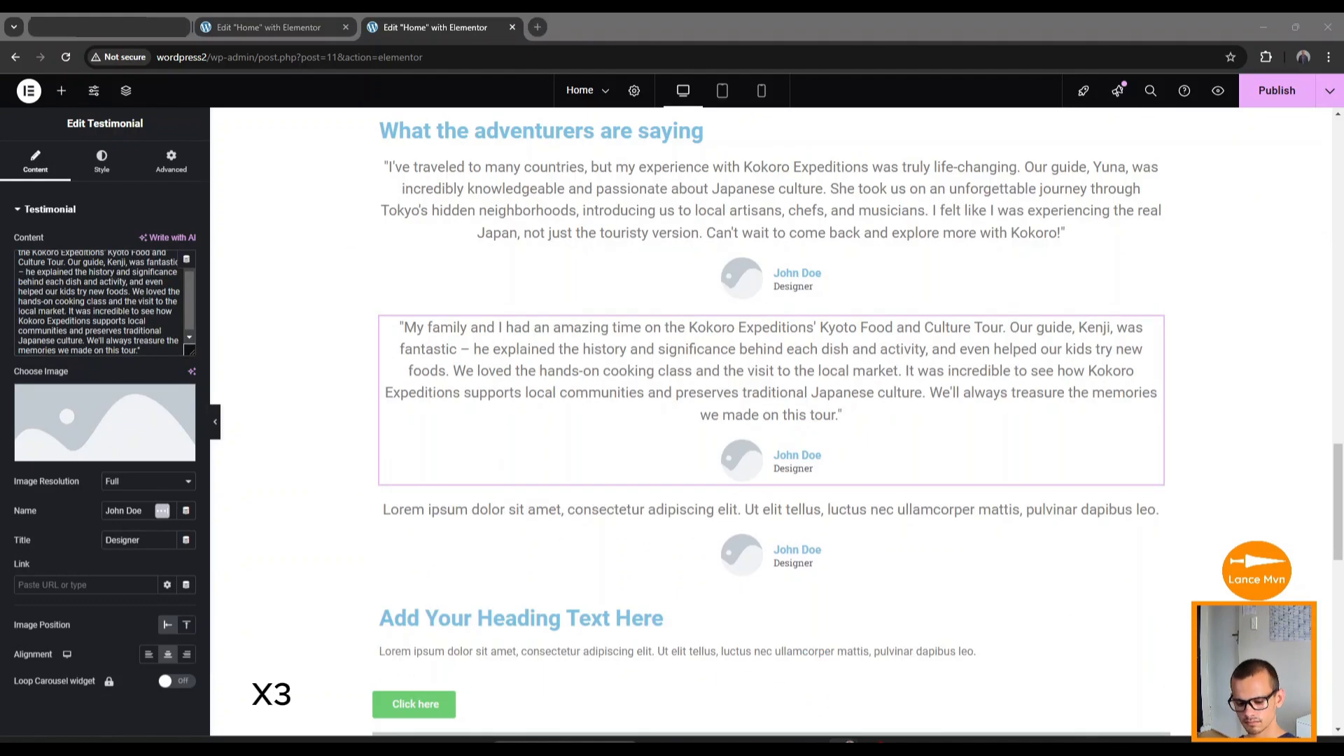
click(534, 509)
click(120, 291)
key(ctrl+a)
key(ctrl+v)
scroll(762, 505, up, 2)
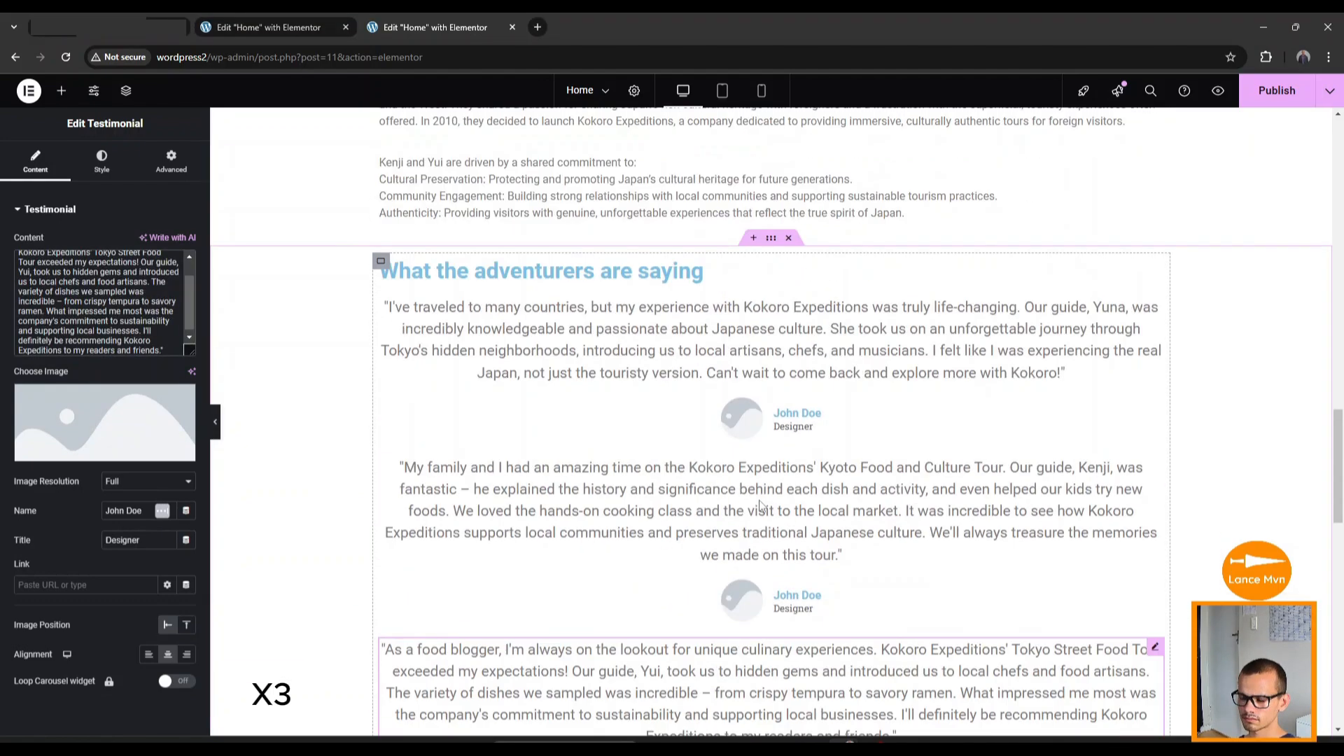
scroll(761, 505, down, 2)
Enter the third reviewer's name with a capitalised surname, and change their title from Designer to USA.
click(111, 513)
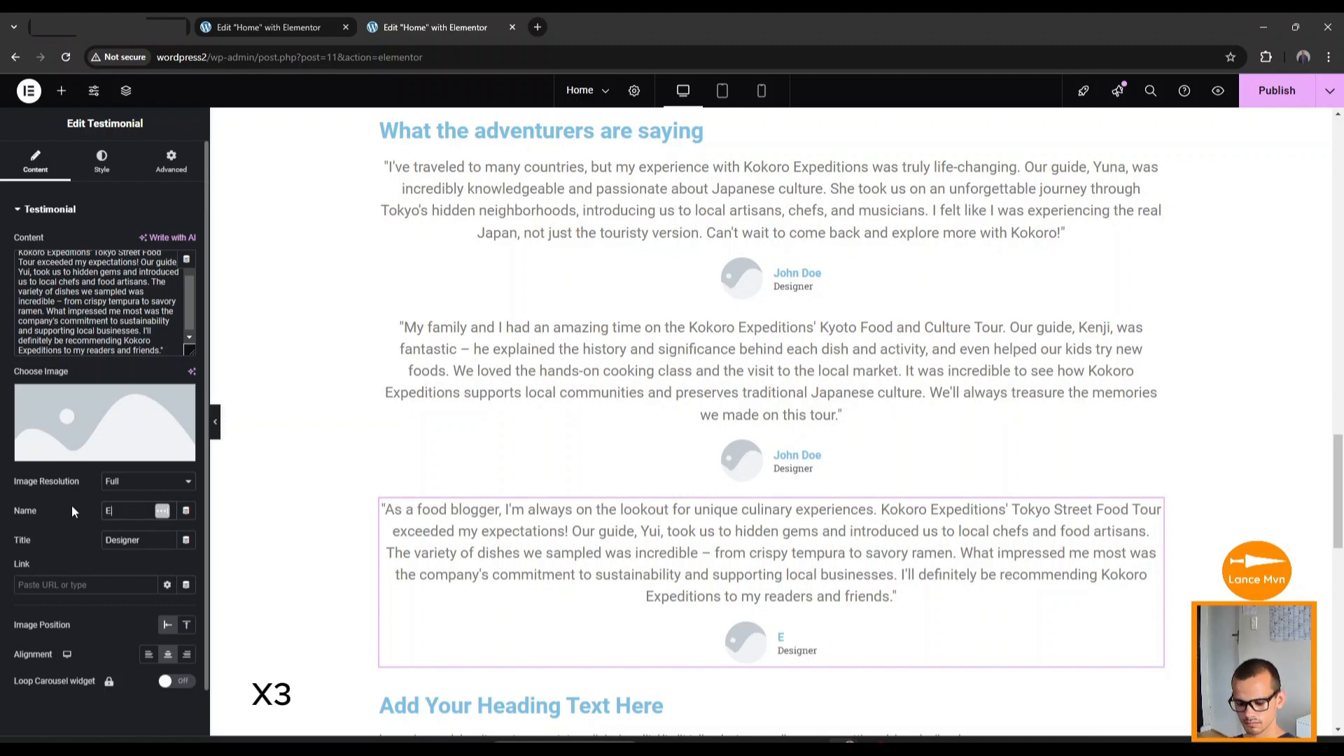
key(Left)
key(Left)
key(Left)
key(Left)
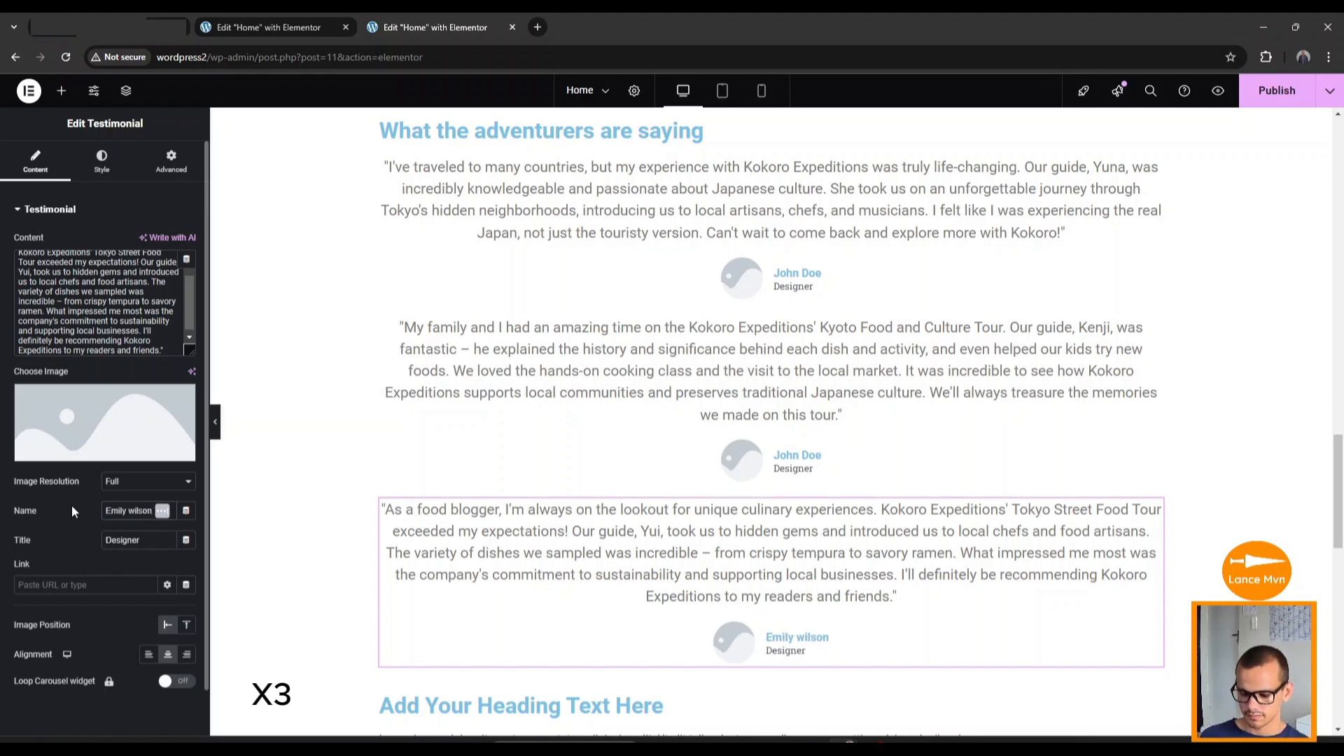
key(BackSpace)
text(W)
drag(140, 540, 73, 538)
text(USA)
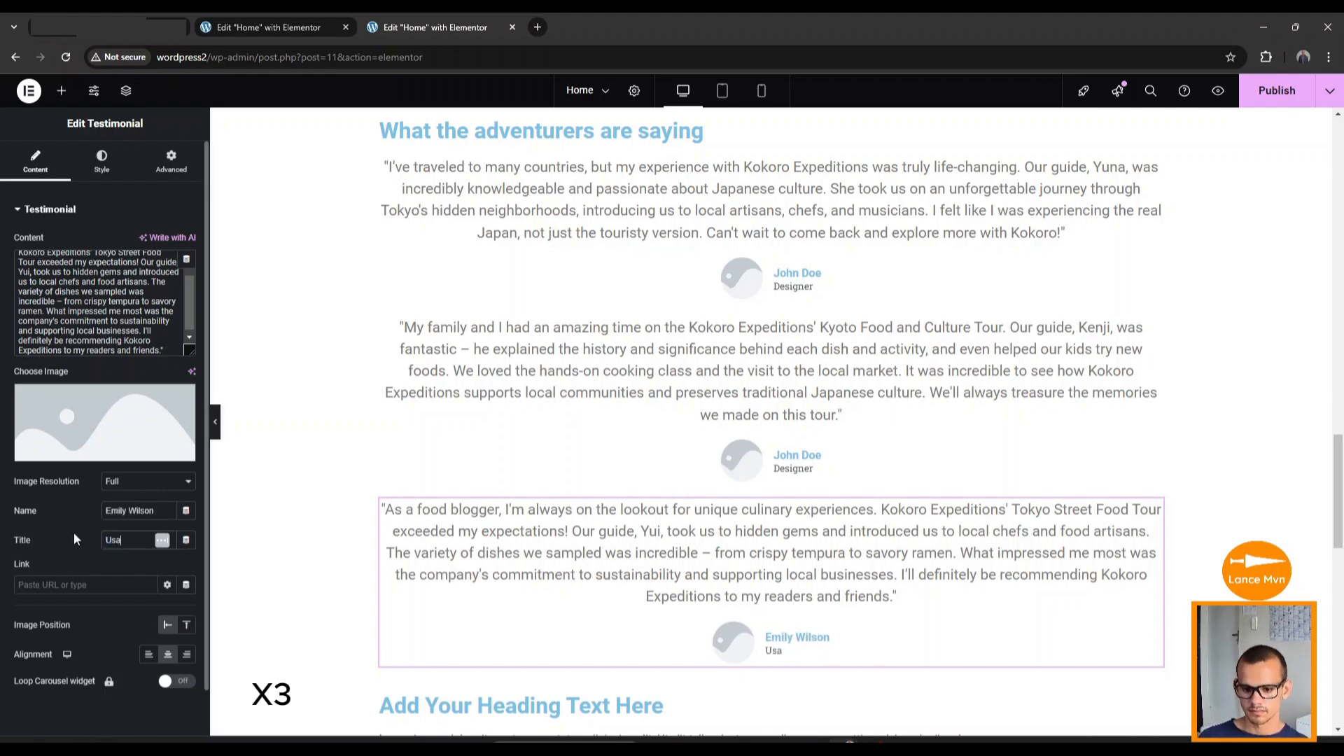
Replace the first testimonial's placeholder reviewer name with a new reviewer name.
click(769, 371)
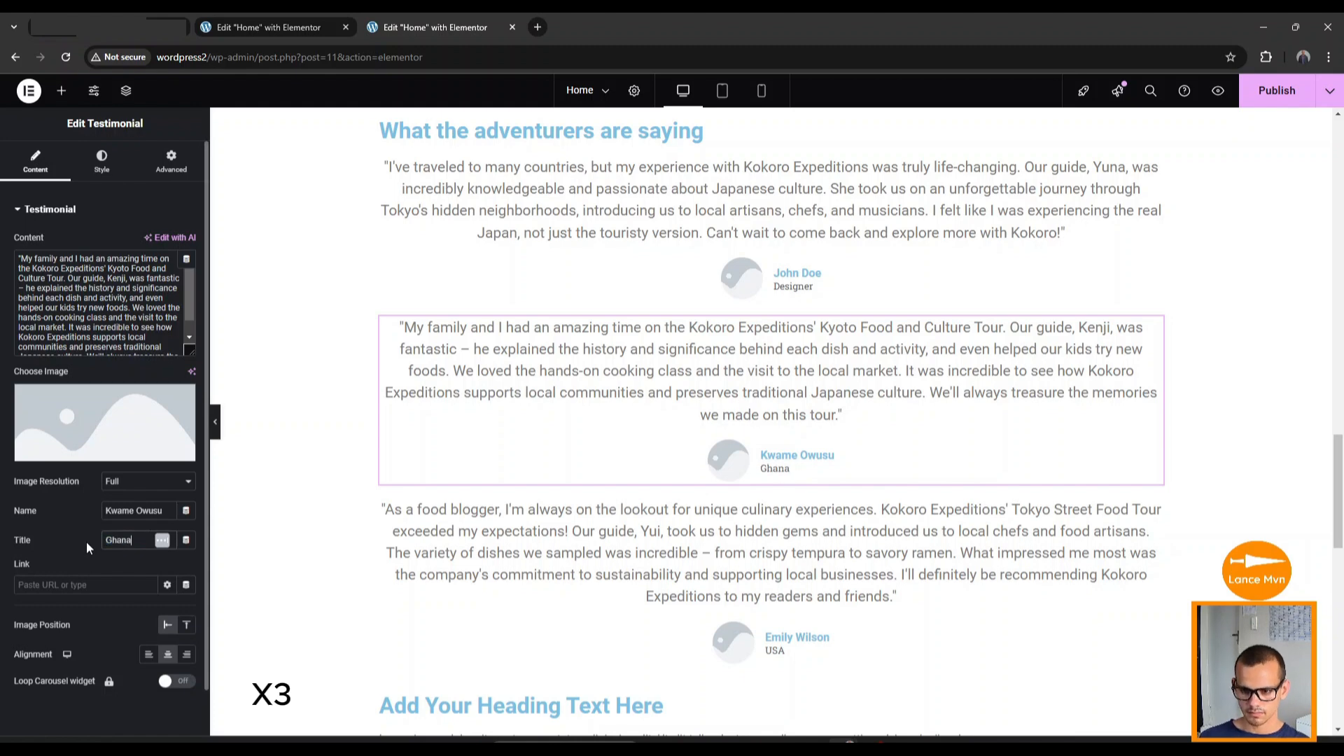
click(795, 285)
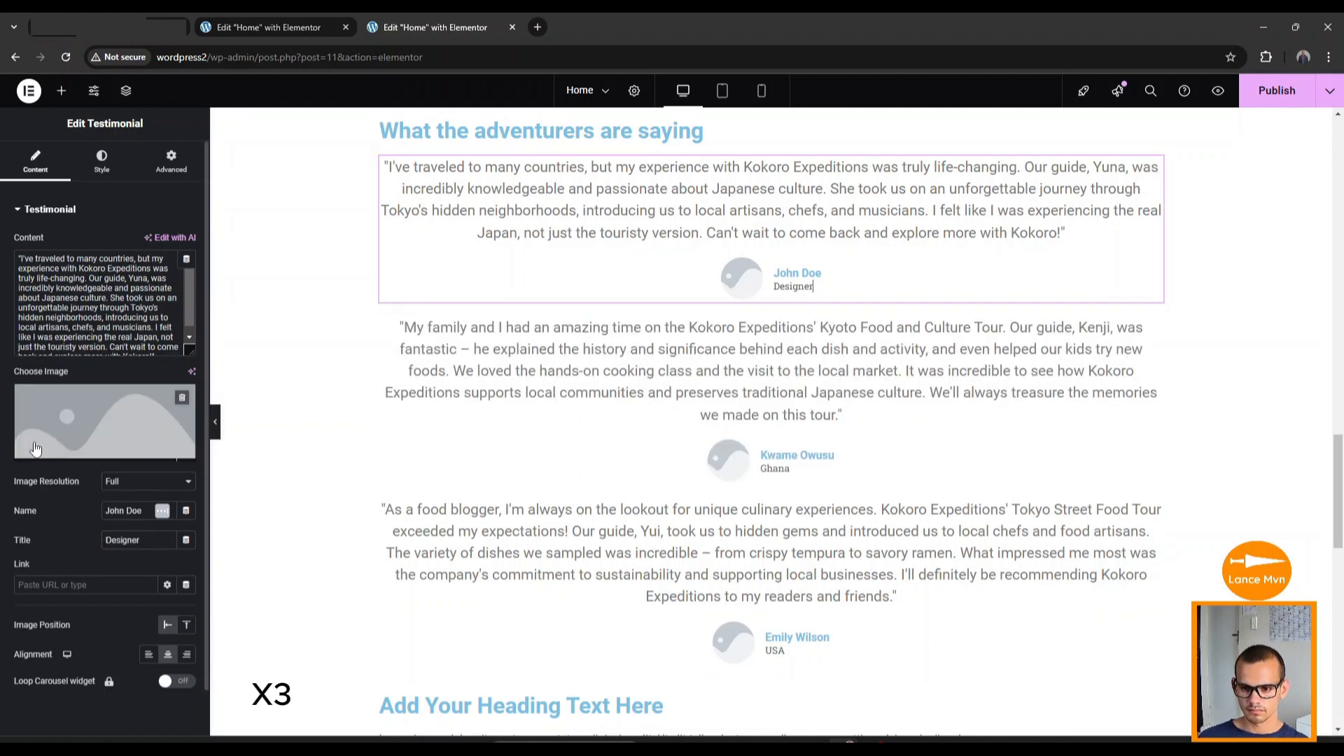
drag(151, 510, 138, 548)
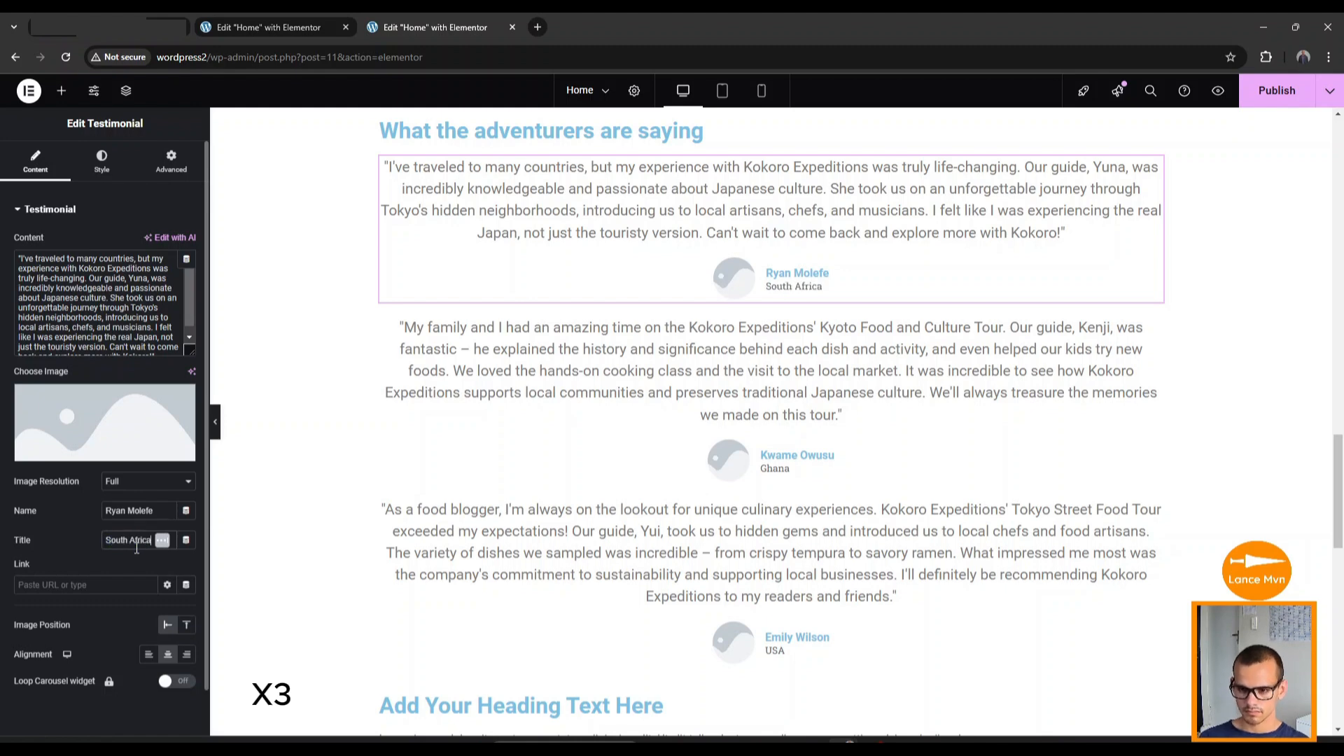
scroll(615, 249, down, 3)
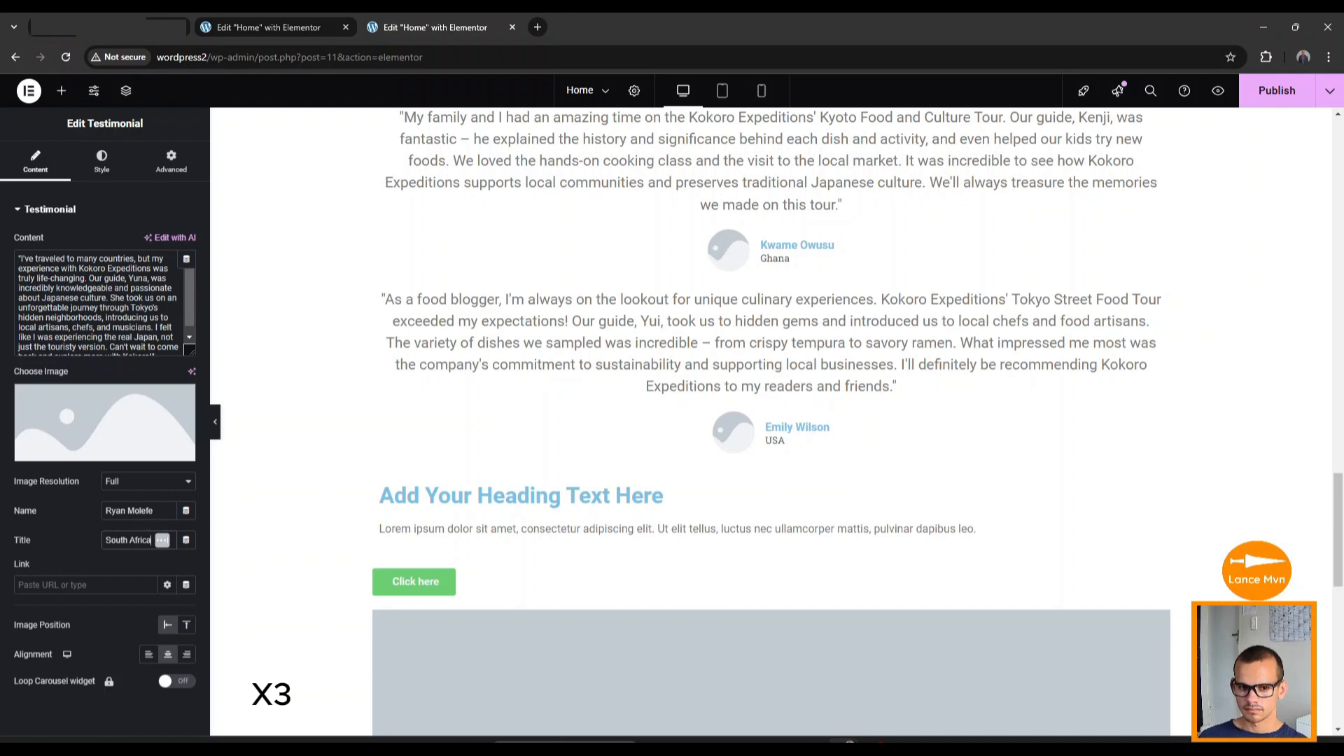
Paste the new contact heading, get-in-touch paragraph and button label over the placeholders.
click(629, 496)
click(120, 278)
key(ctrl+a)
key(ctrl+v)
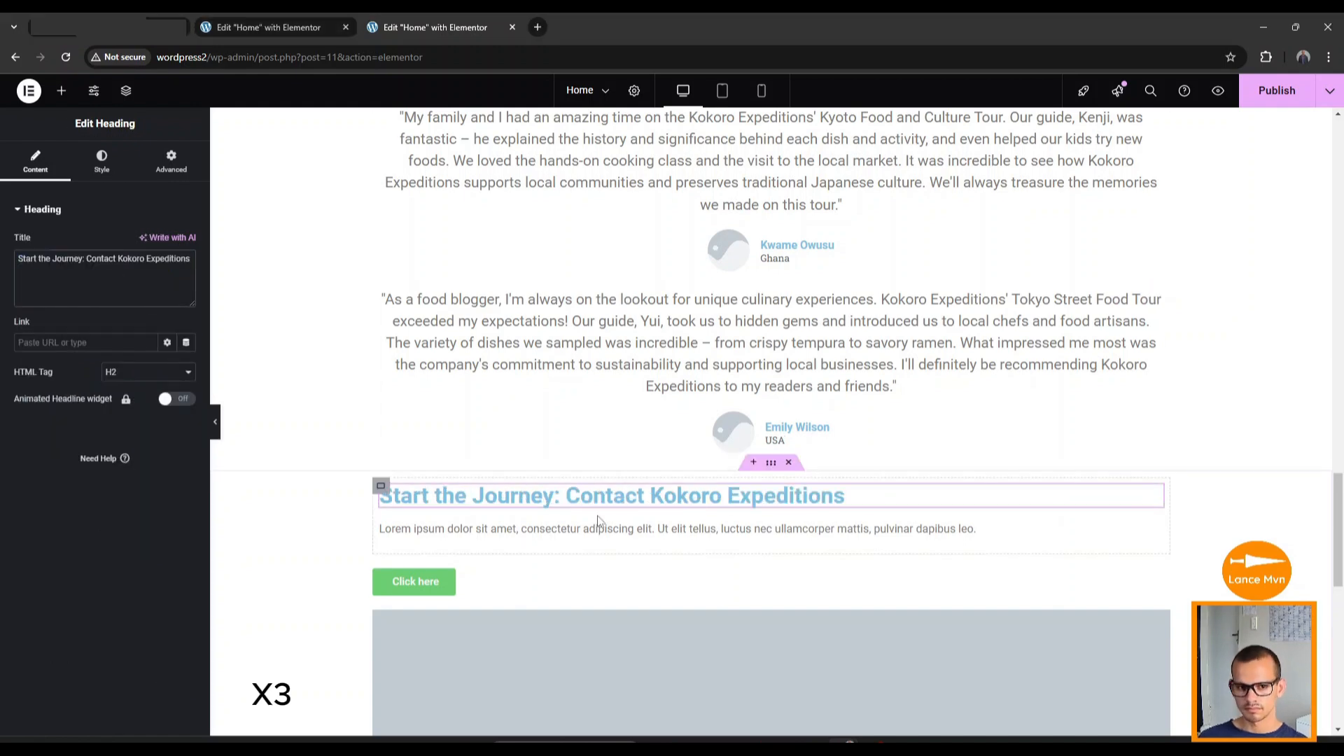
click(389, 531)
click(141, 379)
key(ctrl+a)
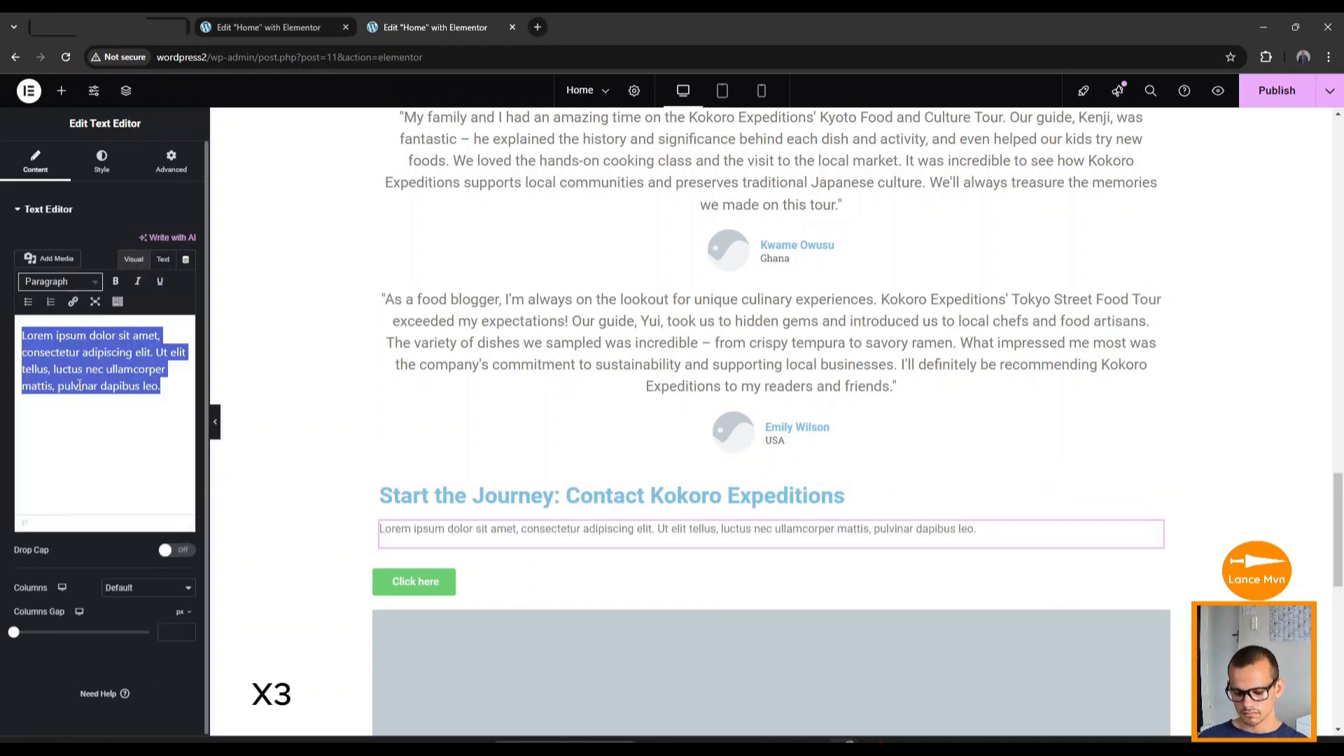
text(Get in touch with us to book a tour or inquire about custom experiences)
click(422, 583)
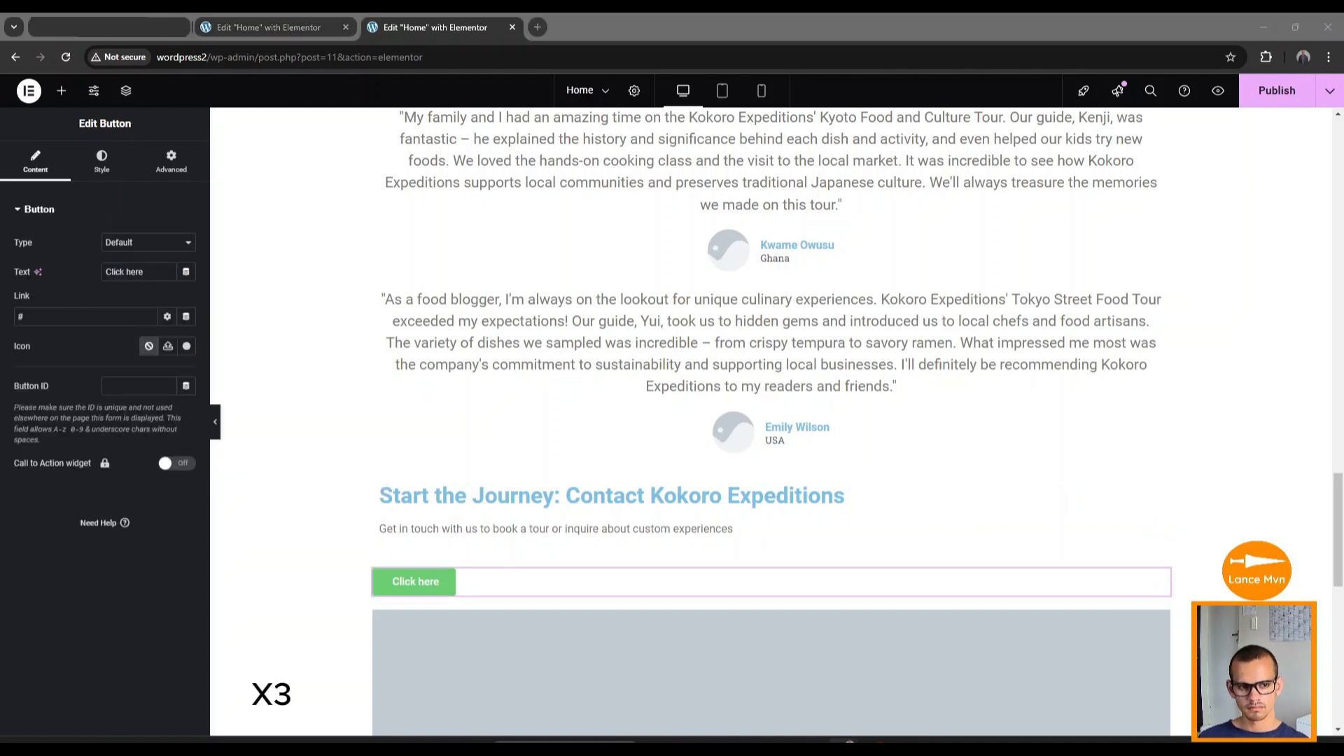
click(140, 272)
key(ctrl+a)
text(Start Your Japanese Adventure Today)
Change the button's background colour from green to orange #DF6332.
scroll(560, 580, down, 4)
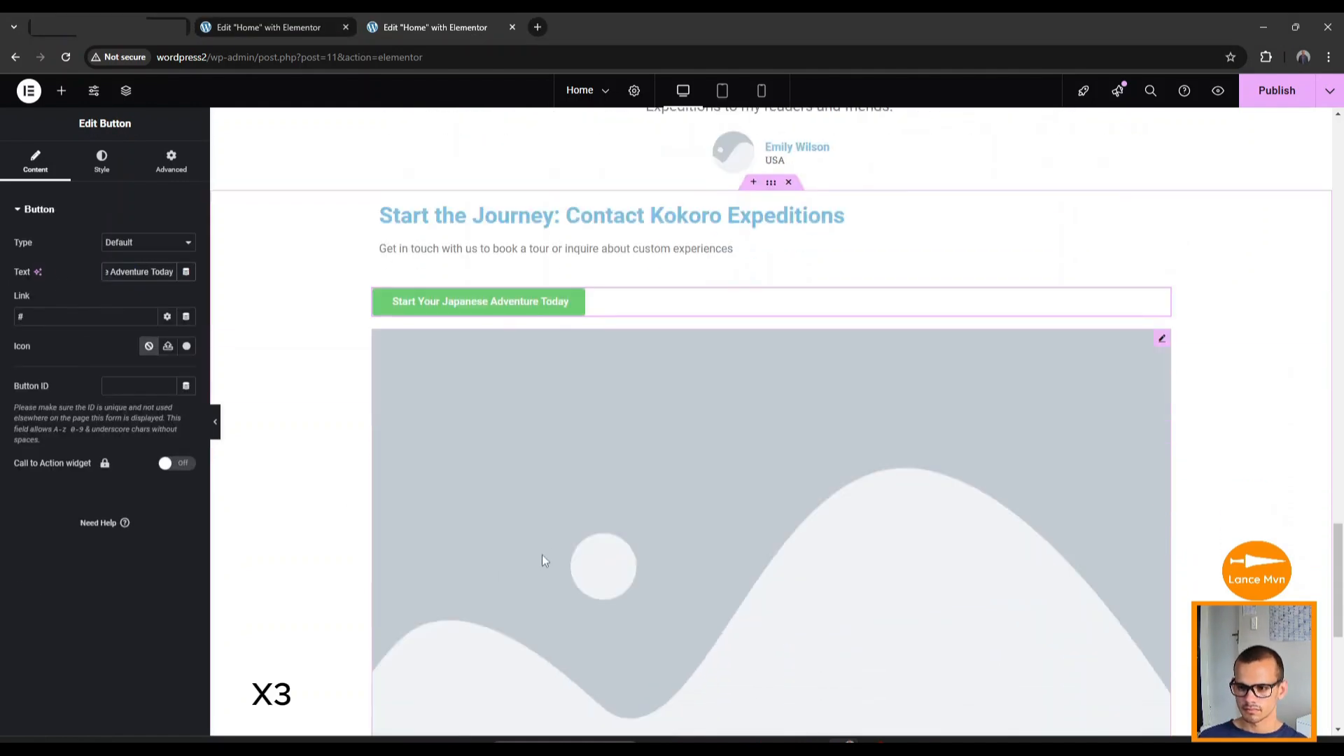
click(103, 168)
click(186, 418)
key(super+v)
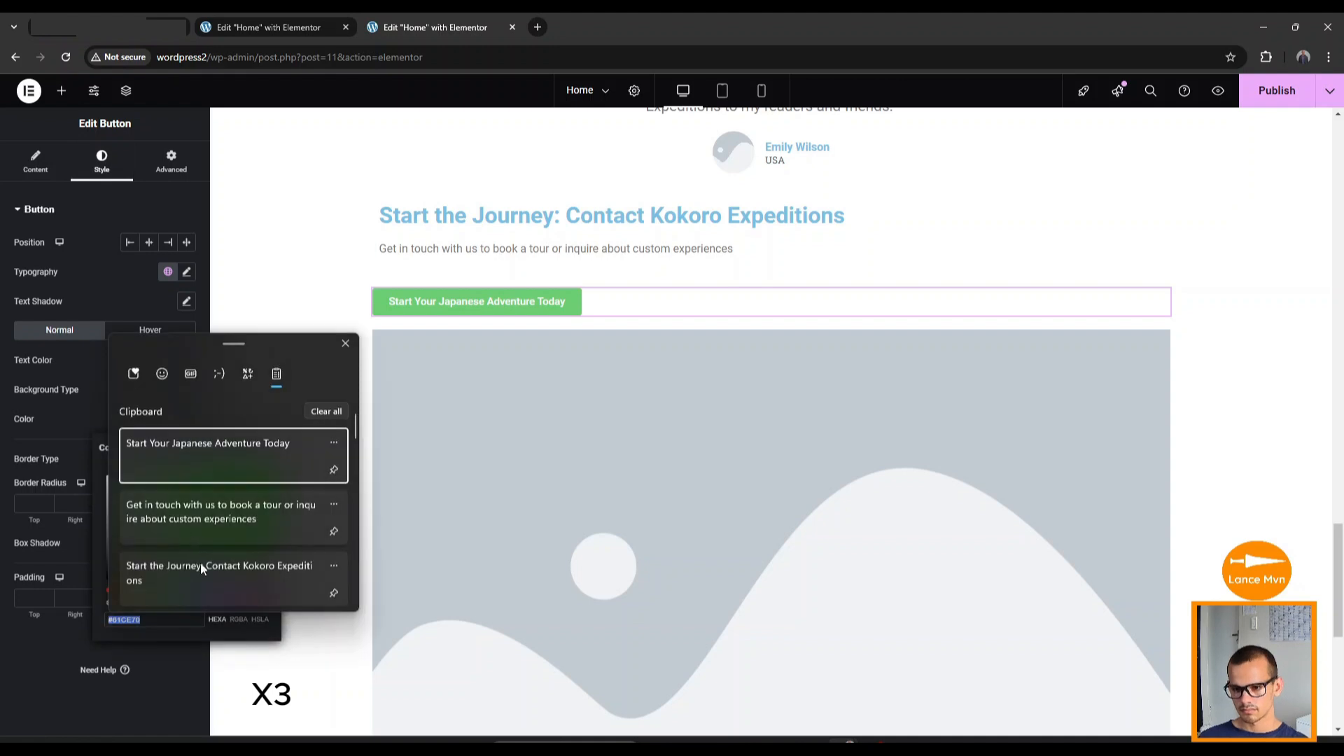
scroll(196, 546, down, 5)
scroll(189, 546, up, 2)
key(Escape)
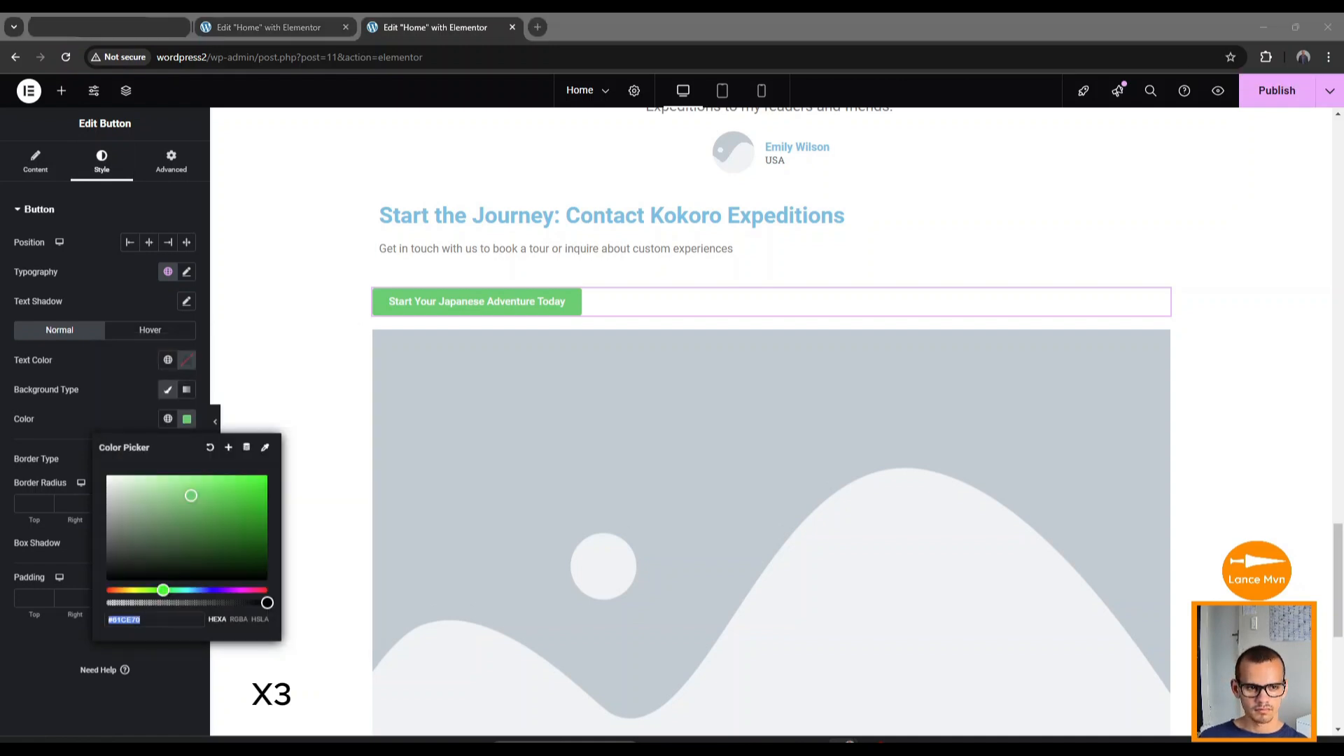
key(ctrl+v)
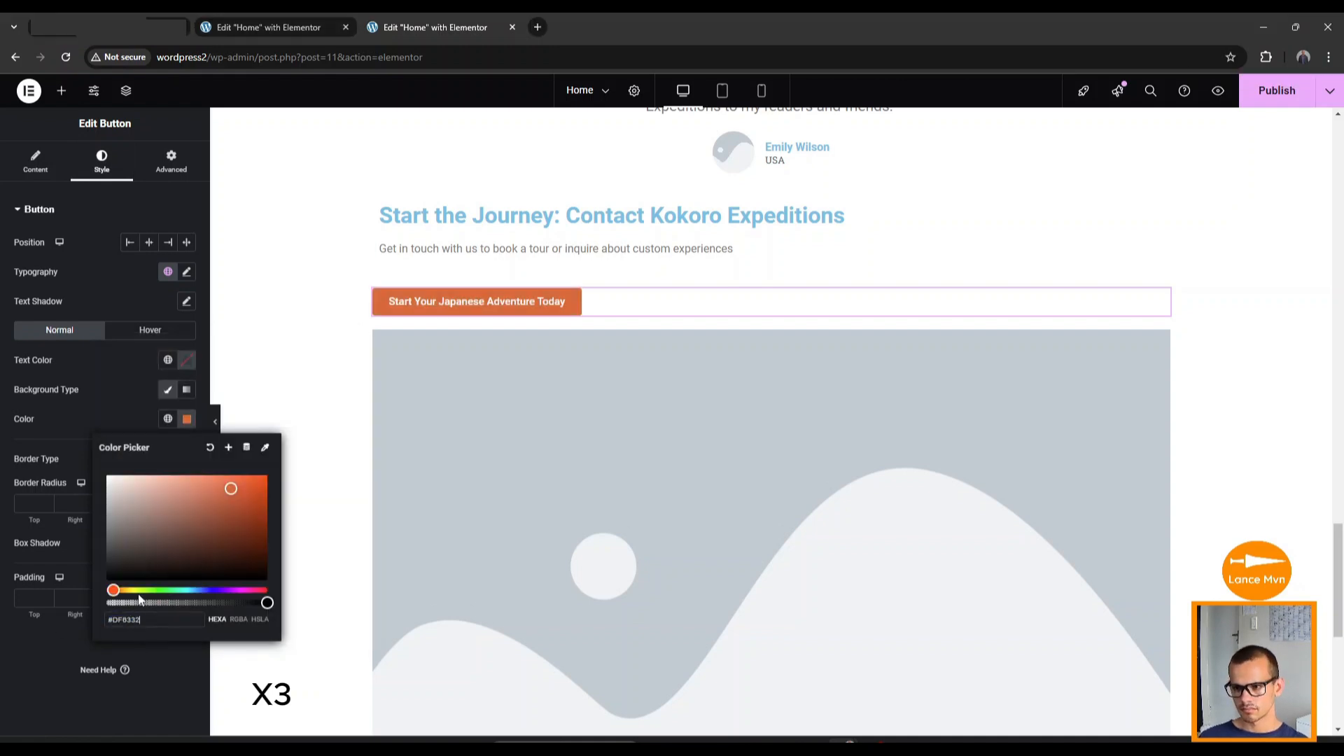
click(300, 665)
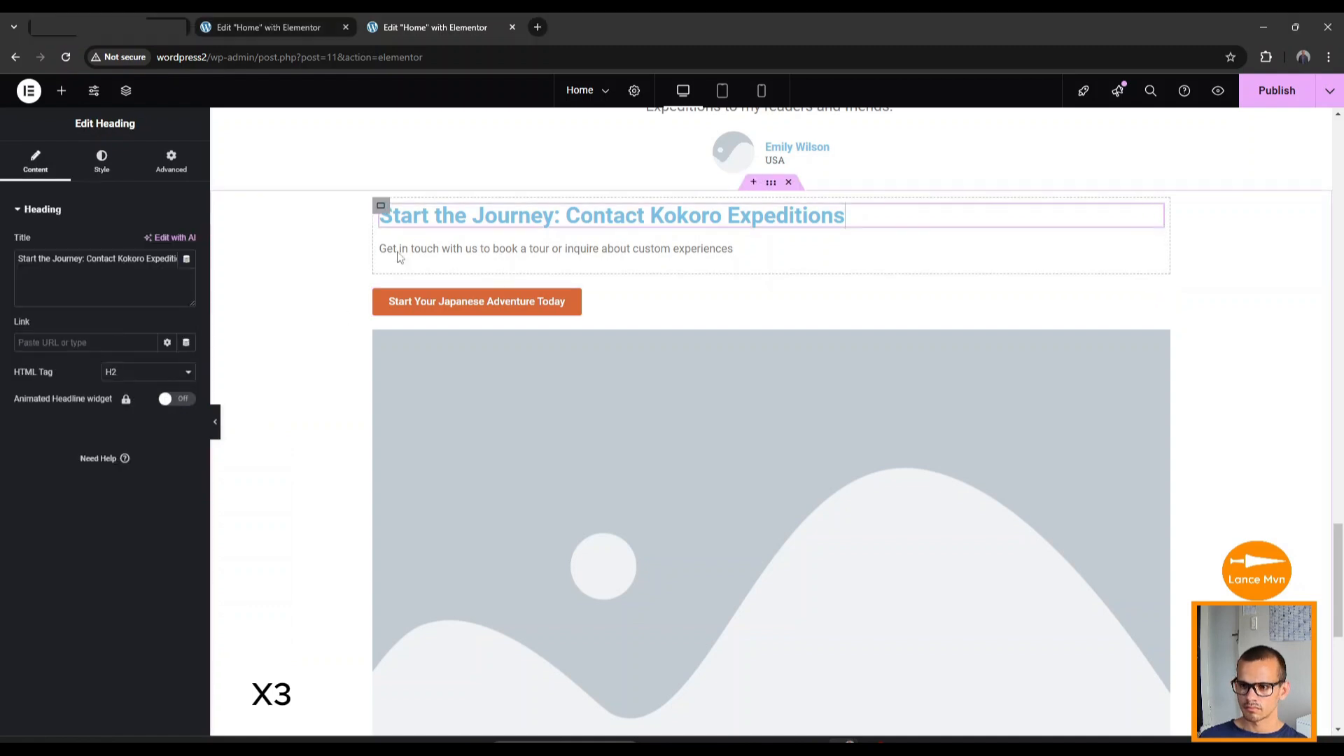
Set the adventure button's typography font family to Inter Tight.
click(385, 216)
click(399, 302)
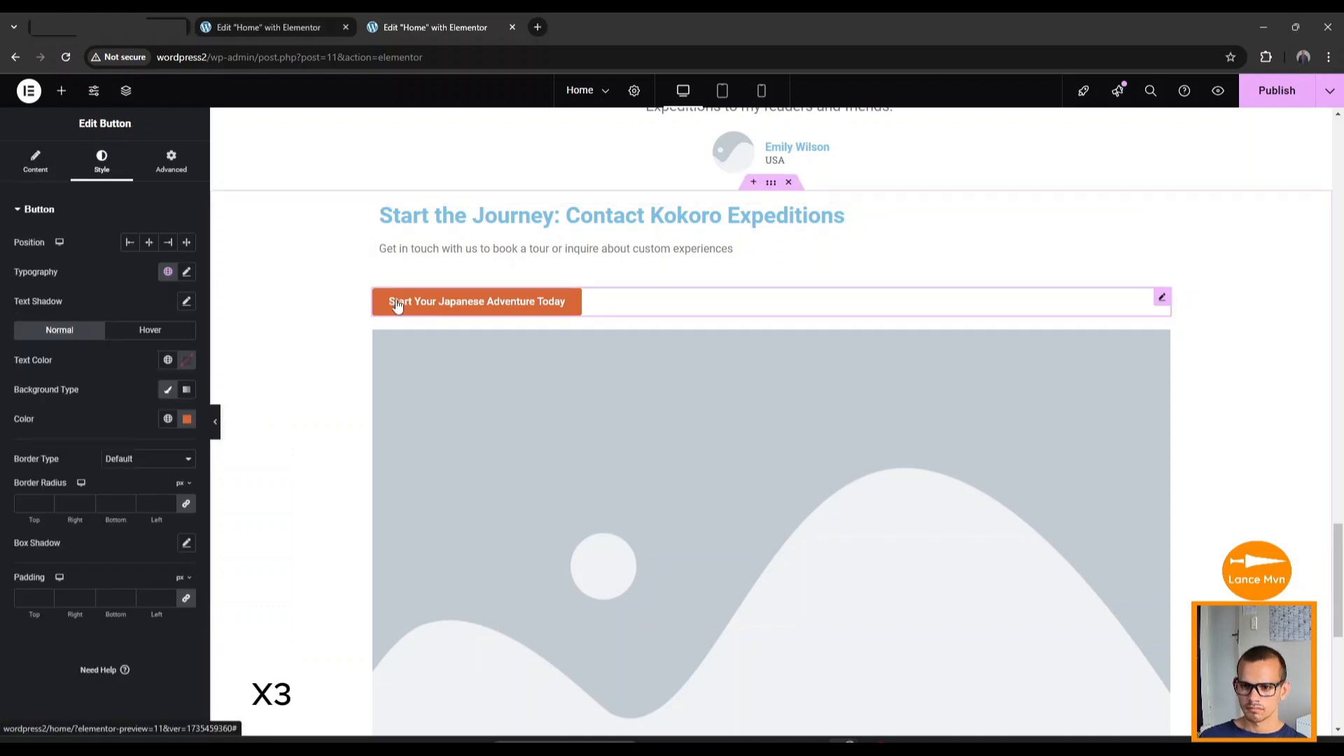
click(185, 272)
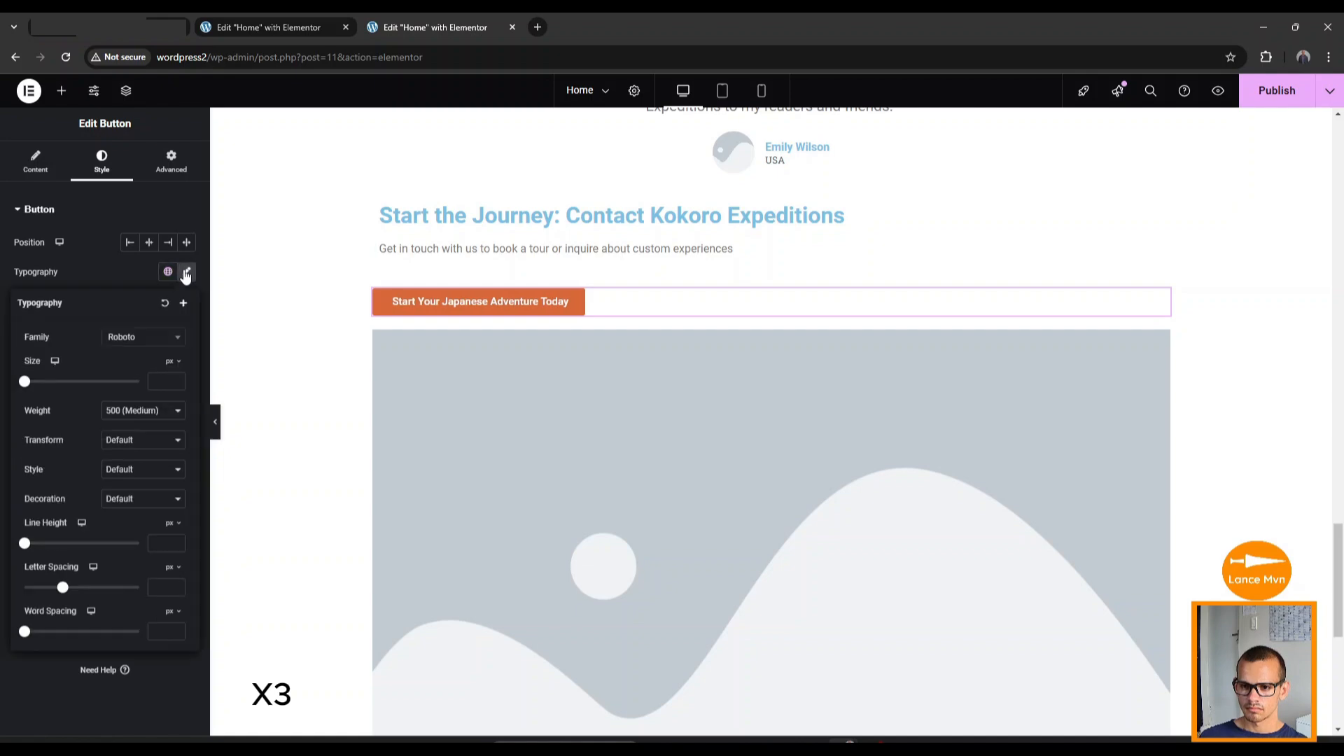
click(132, 341)
text(inter)
click(129, 414)
click(294, 388)
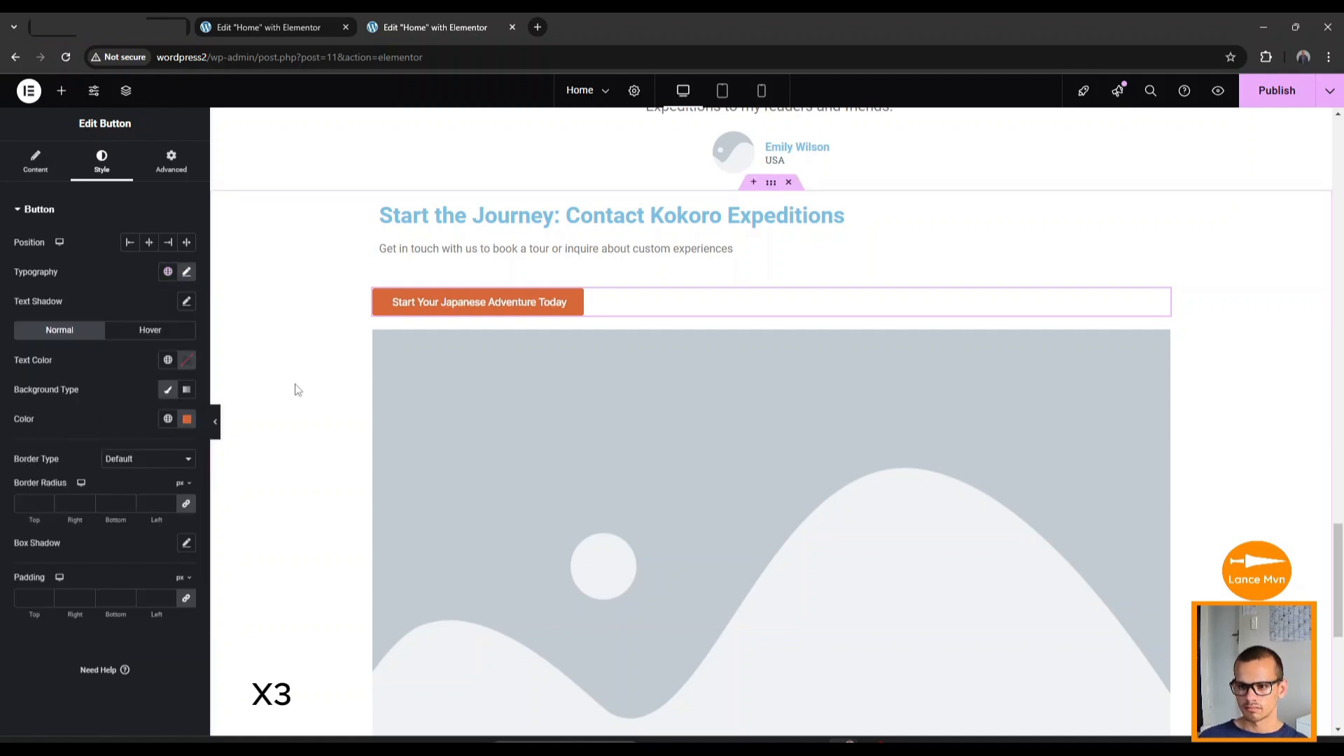
scroll(510, 390, up, 3)
scroll(511, 395, down, 5)
scroll(511, 398, down, 5)
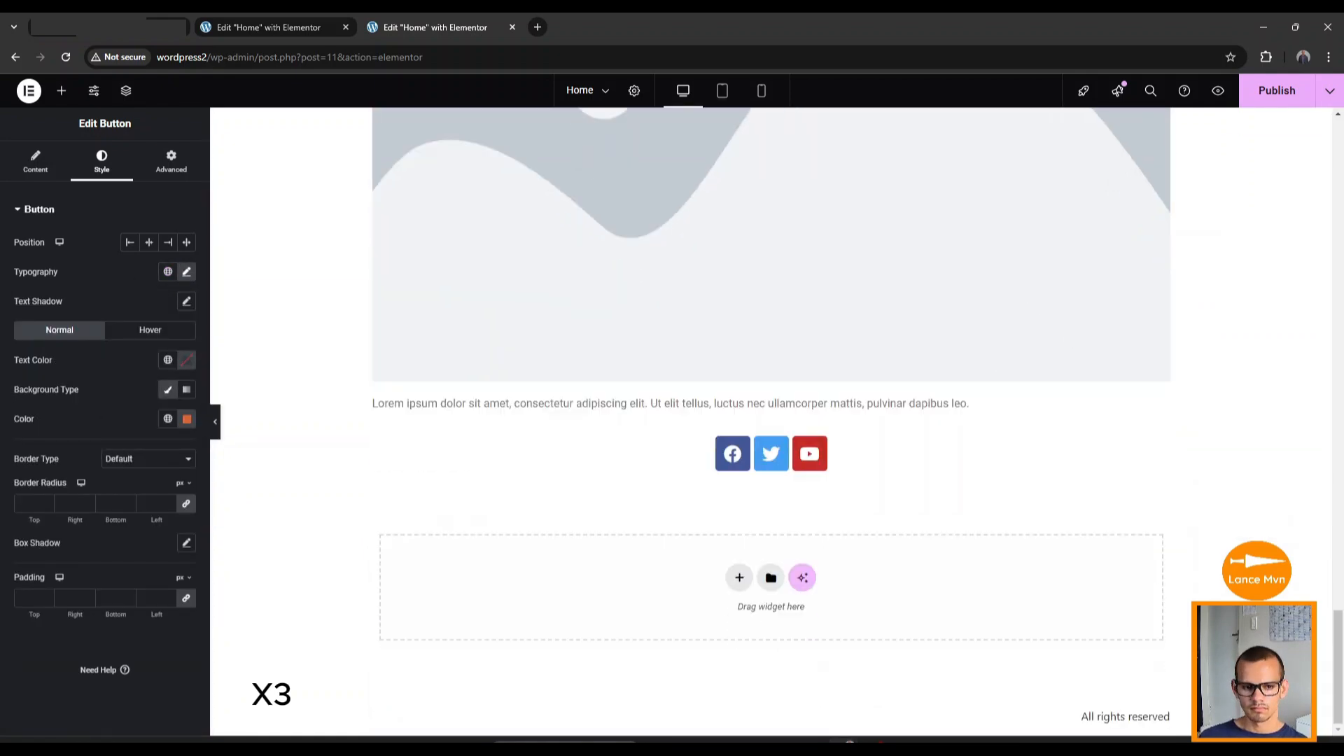
Paste 'Copyright © 2024 Kokoro Expeditions. All rights reserved.' into the footer text block, then review the page.
click(462, 404)
triple_click(108, 352)
text(Copyright © 2024 Kokoro Expeditions. All rights reserved)
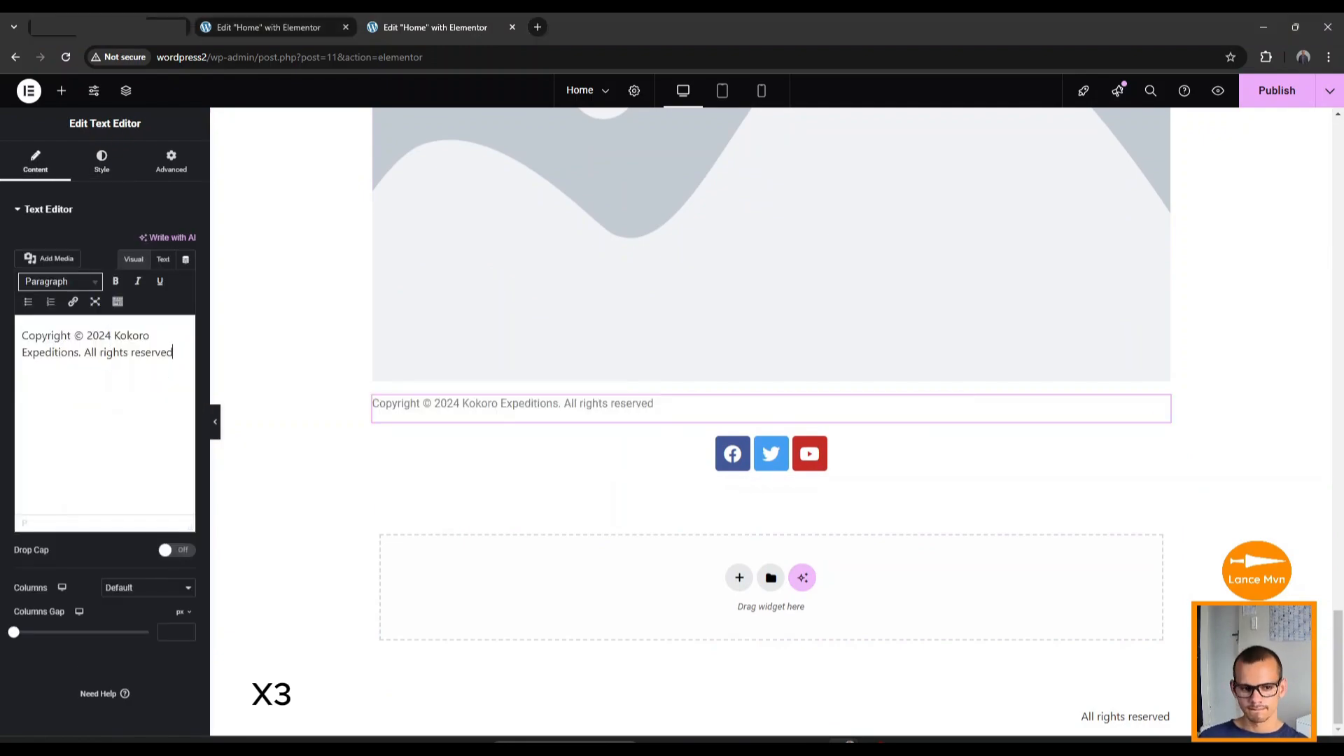
scroll(597, 417, up, 10)
scroll(590, 426, up, 10)
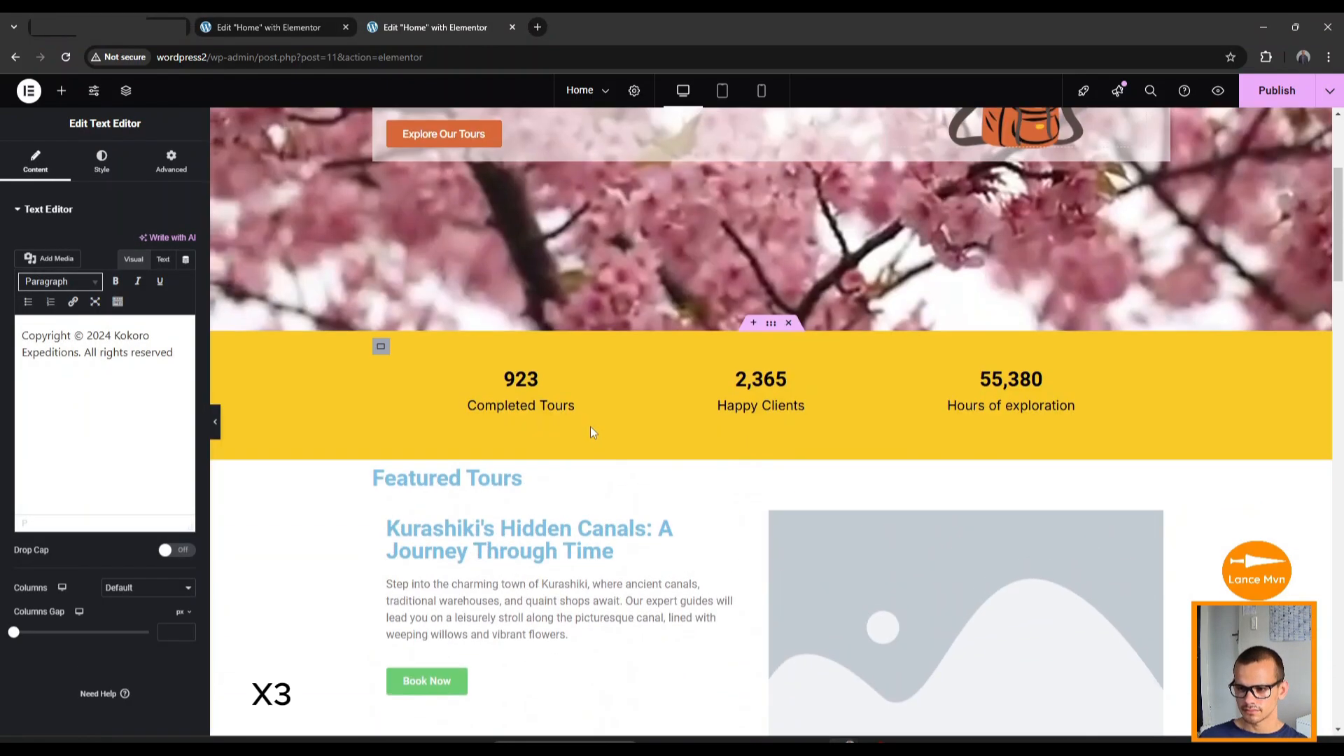
scroll(504, 429, down, 2)
scroll(556, 418, up, 5)
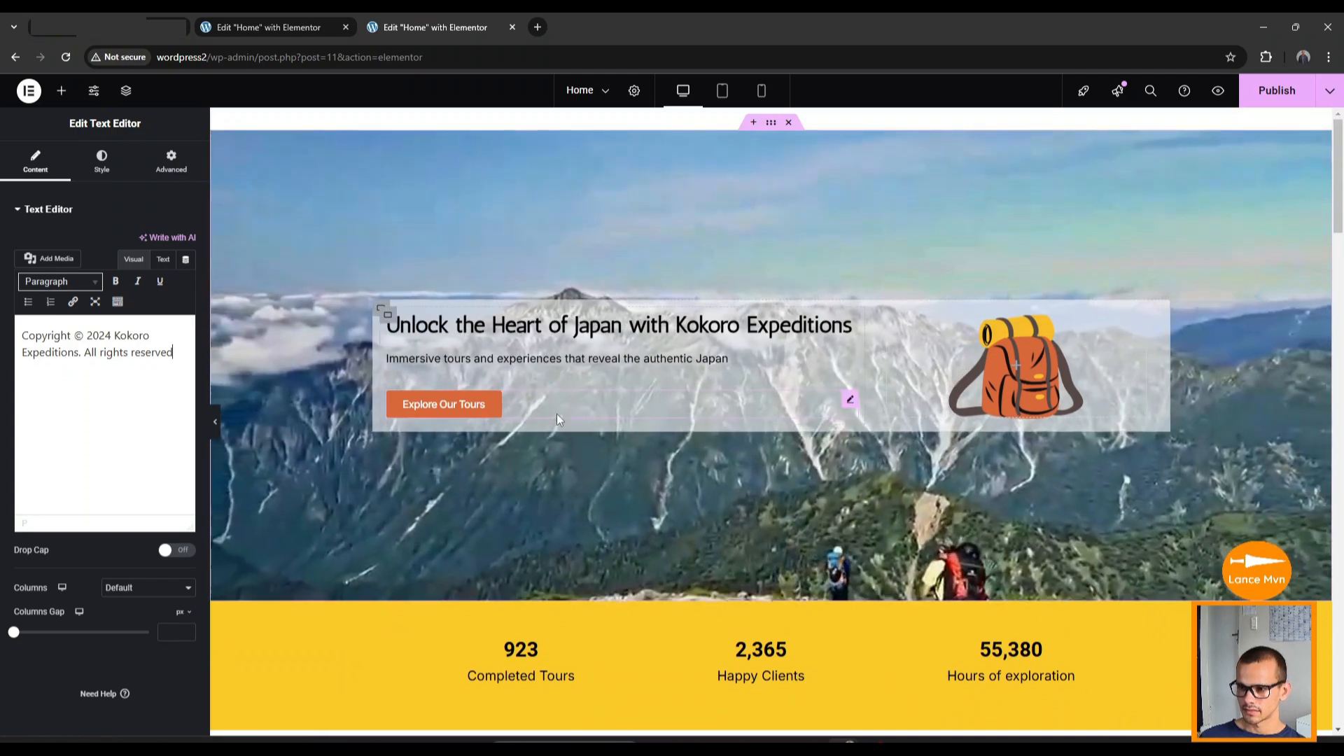
scroll(539, 465, down, 3)
scroll(540, 472, down, 4)
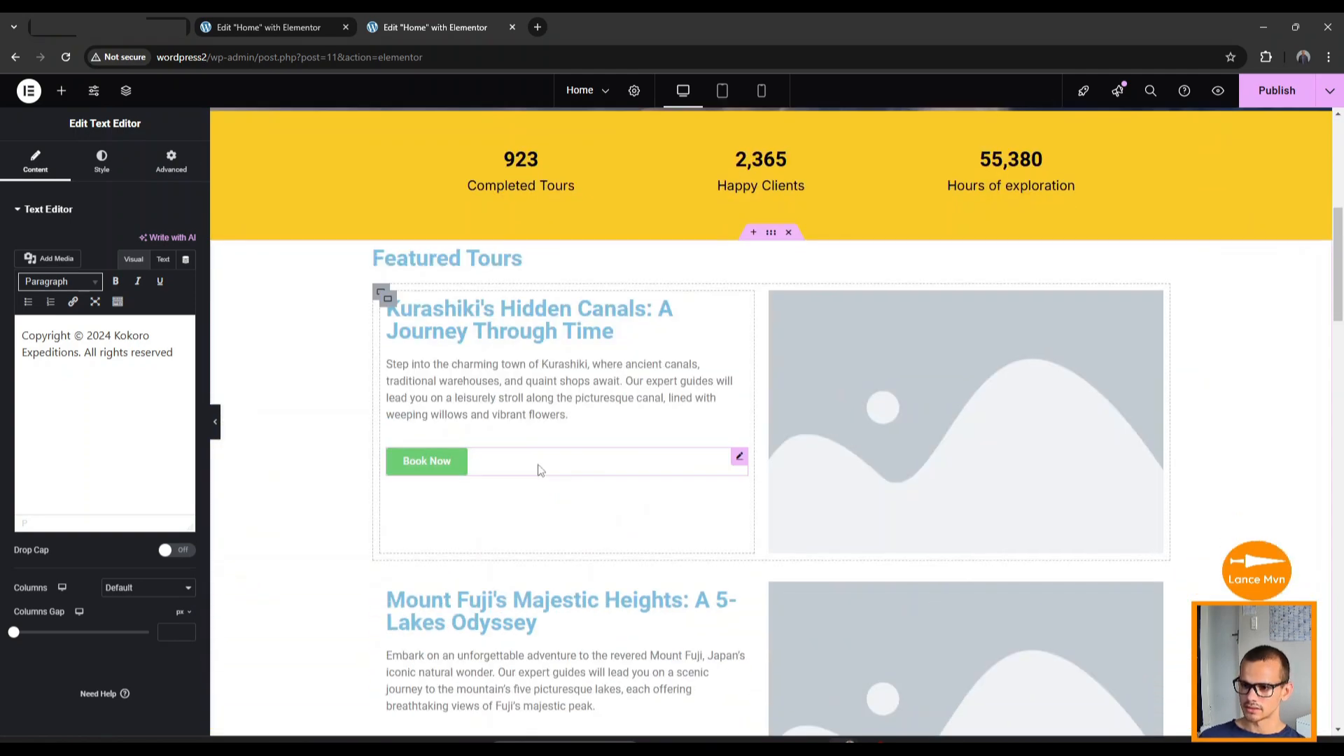
scroll(539, 469, down, 11)
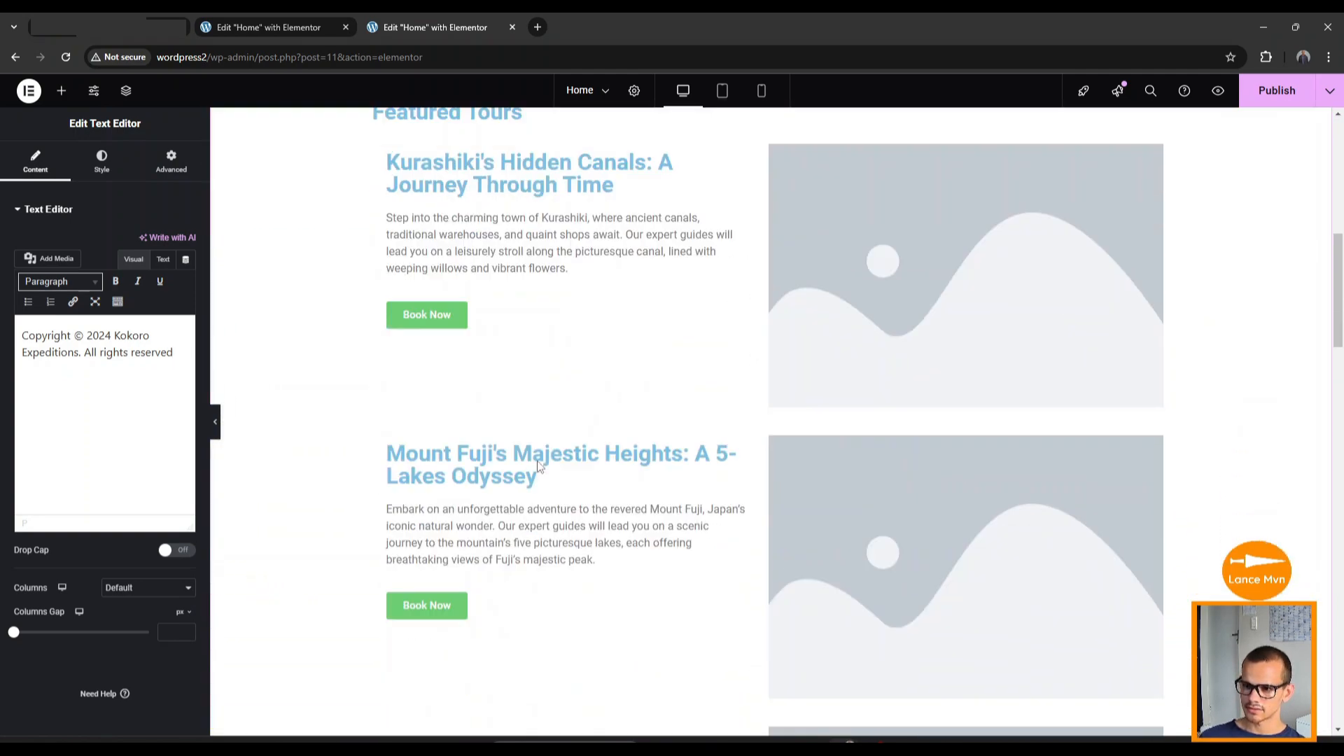
scroll(537, 469, down, 13)
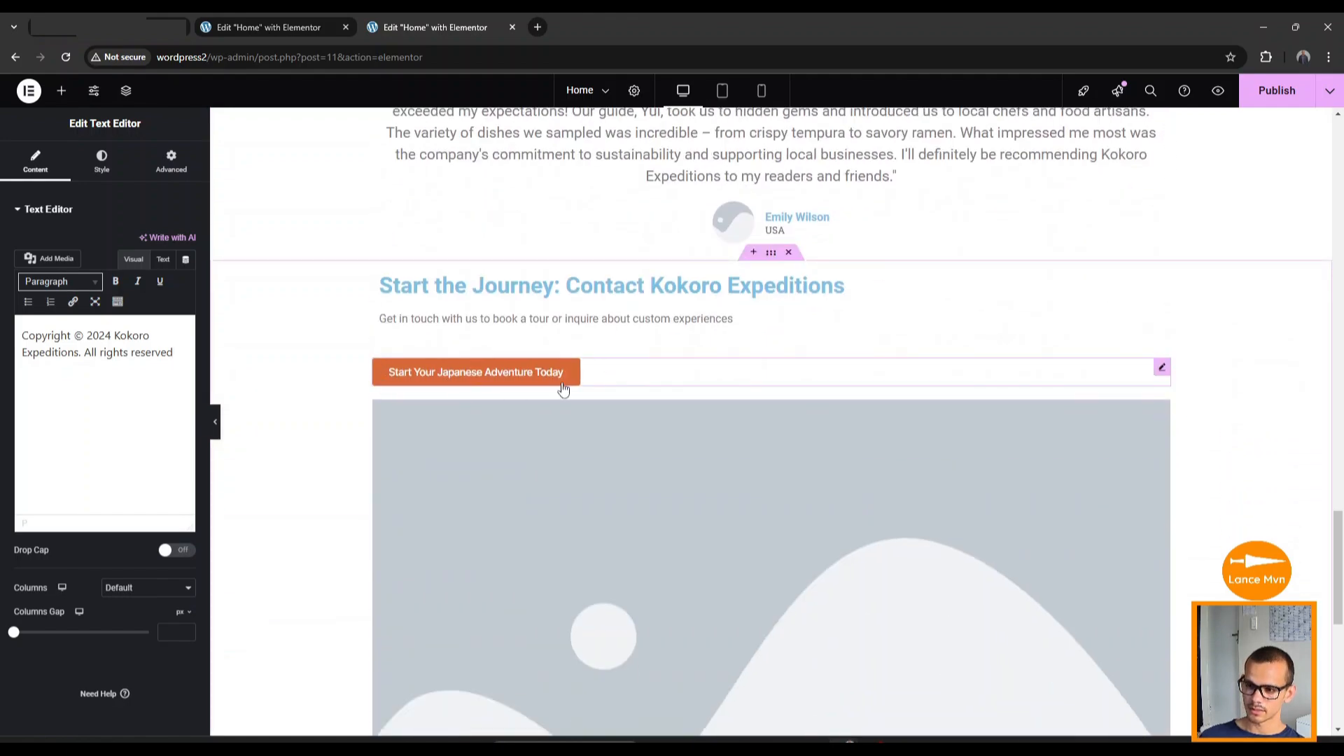
scroll(503, 445, up, 20)
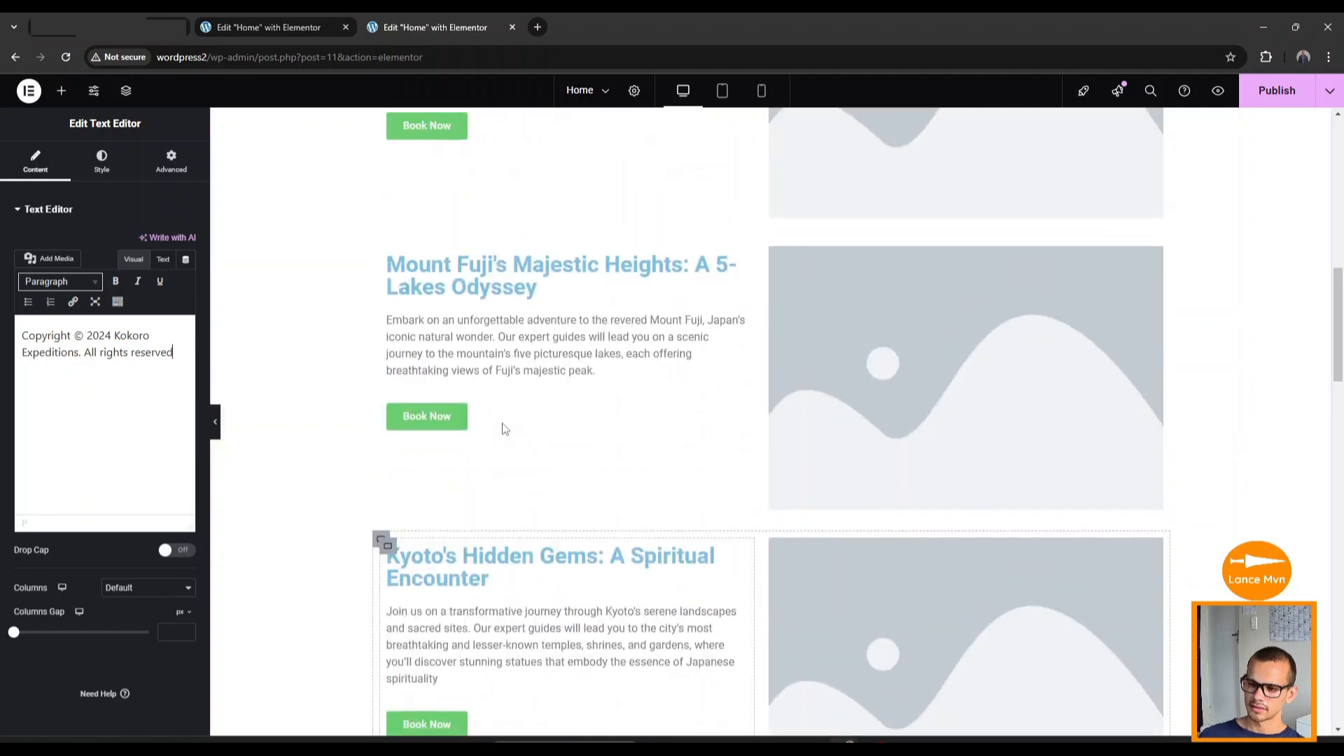
scroll(506, 428, up, 2)
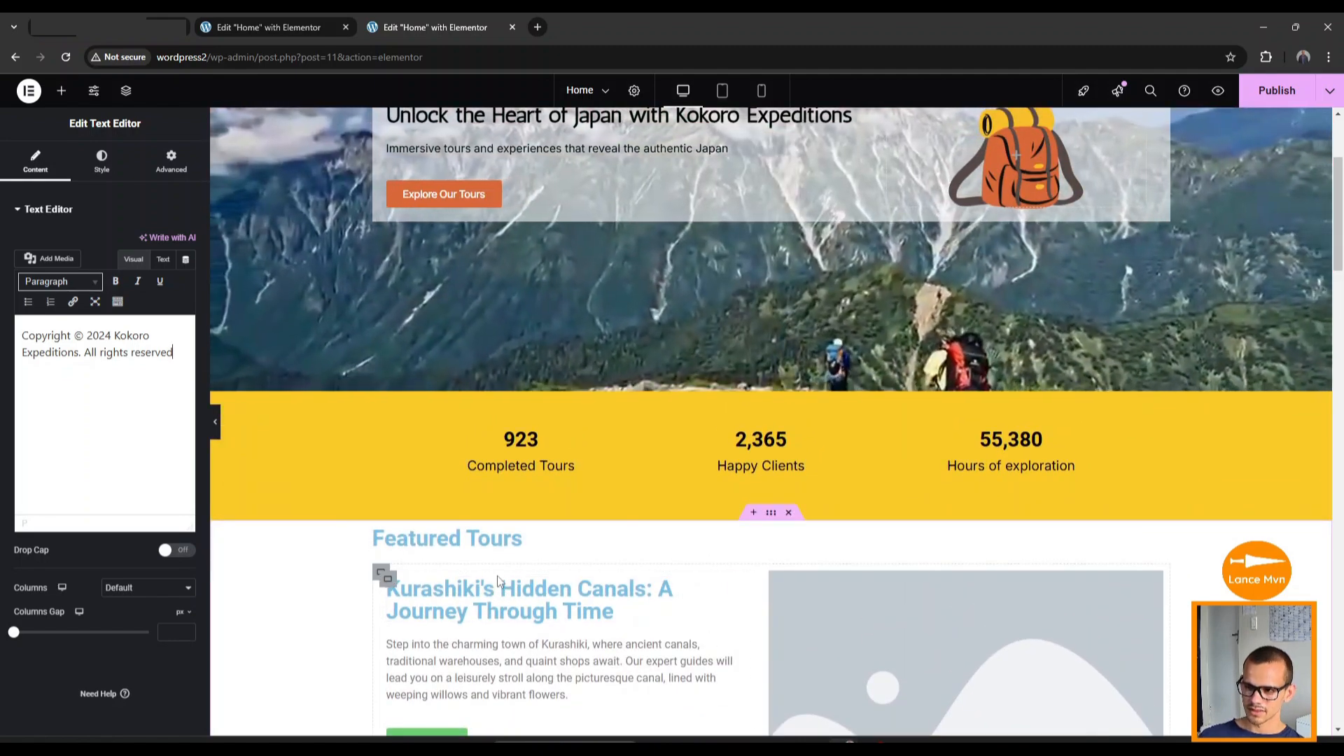
scroll(690, 419, up, 3)
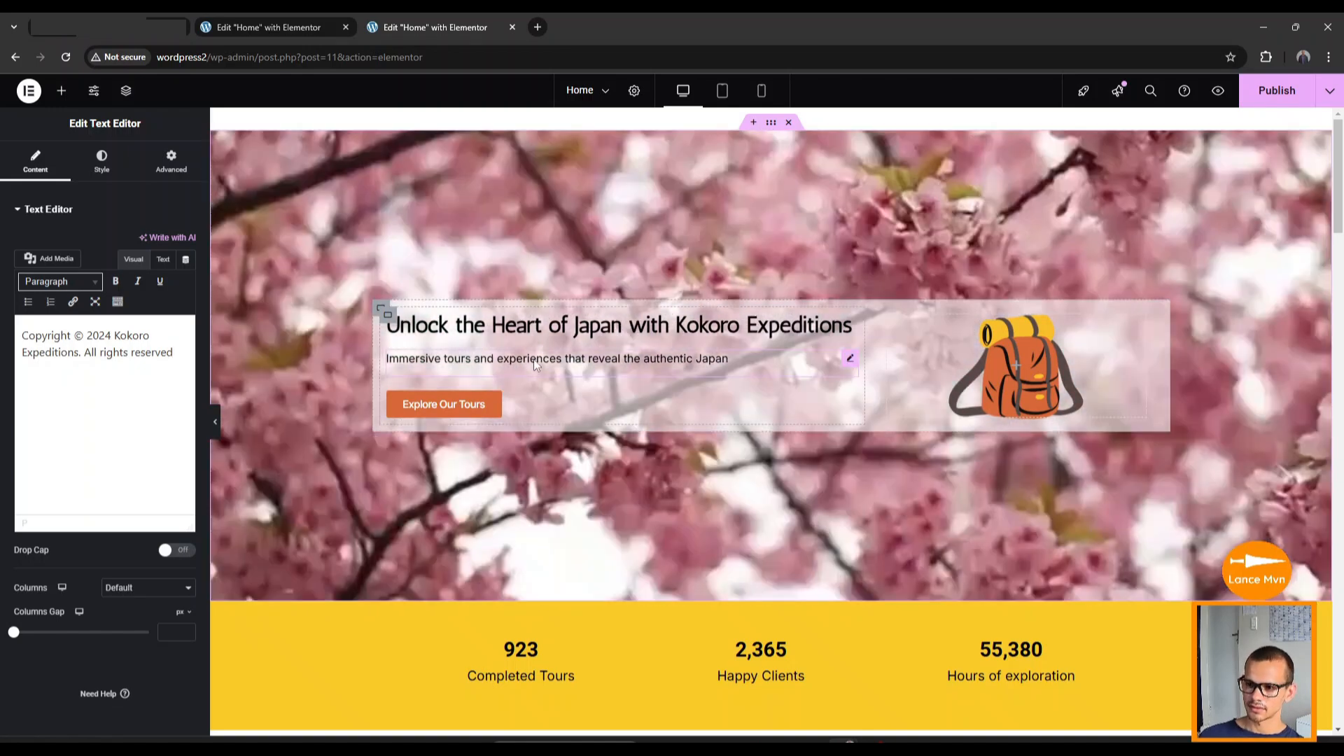
scroll(534, 361, down, 1)
scroll(534, 368, down, 1)
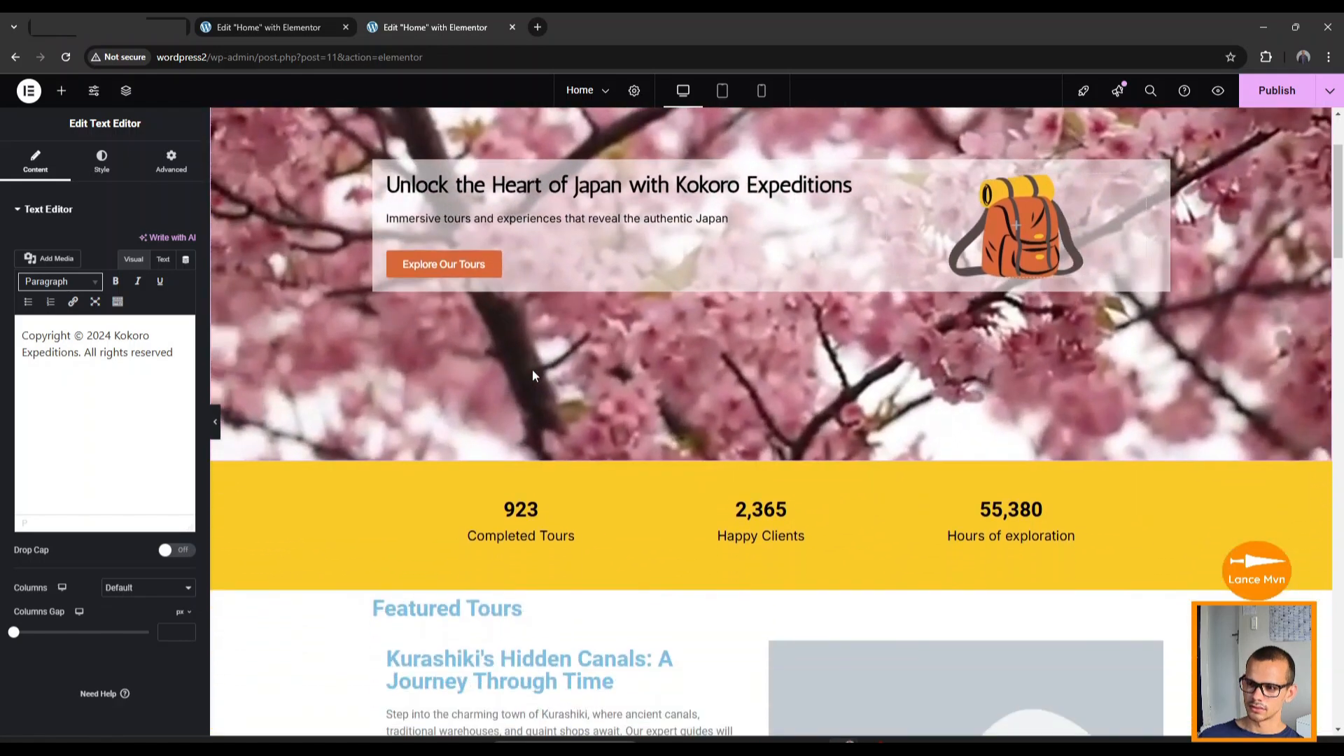
scroll(536, 372, up, 1)
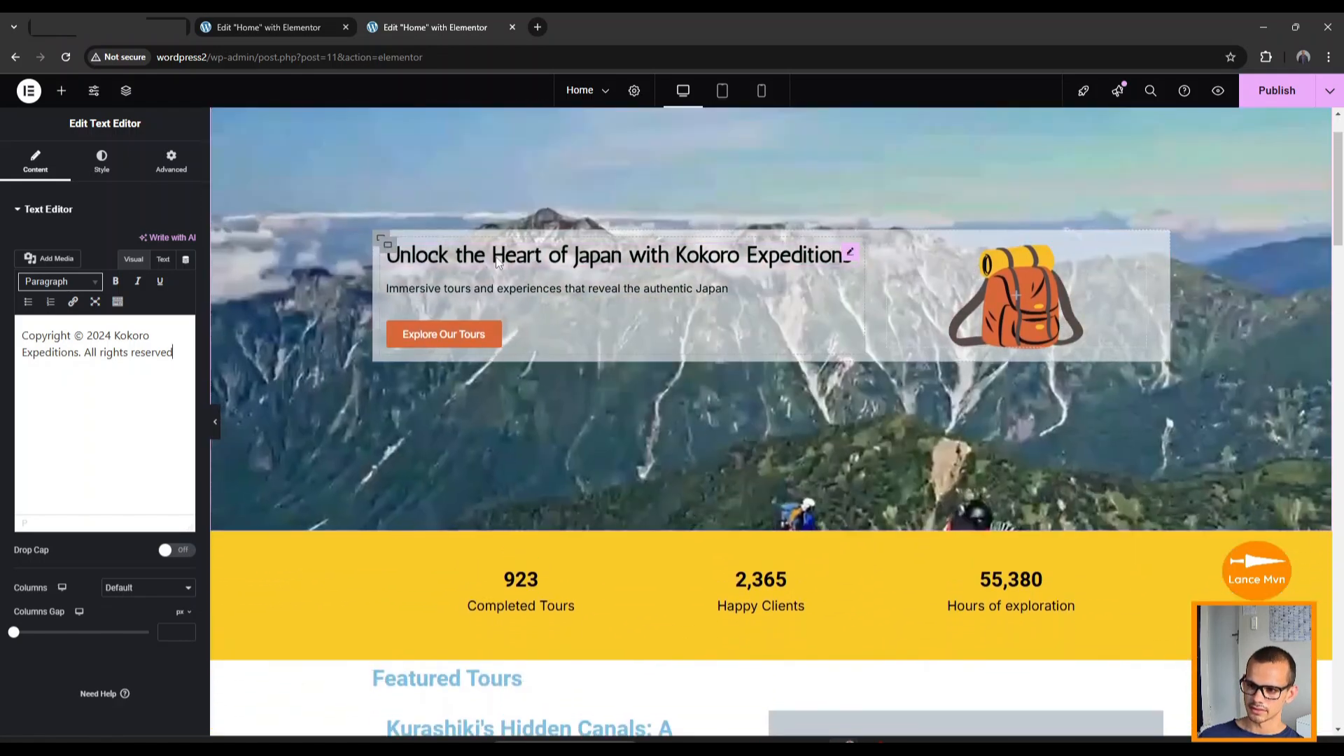
Create a global font called 'Main heading' from the hero headline's typography settings.
click(513, 257)
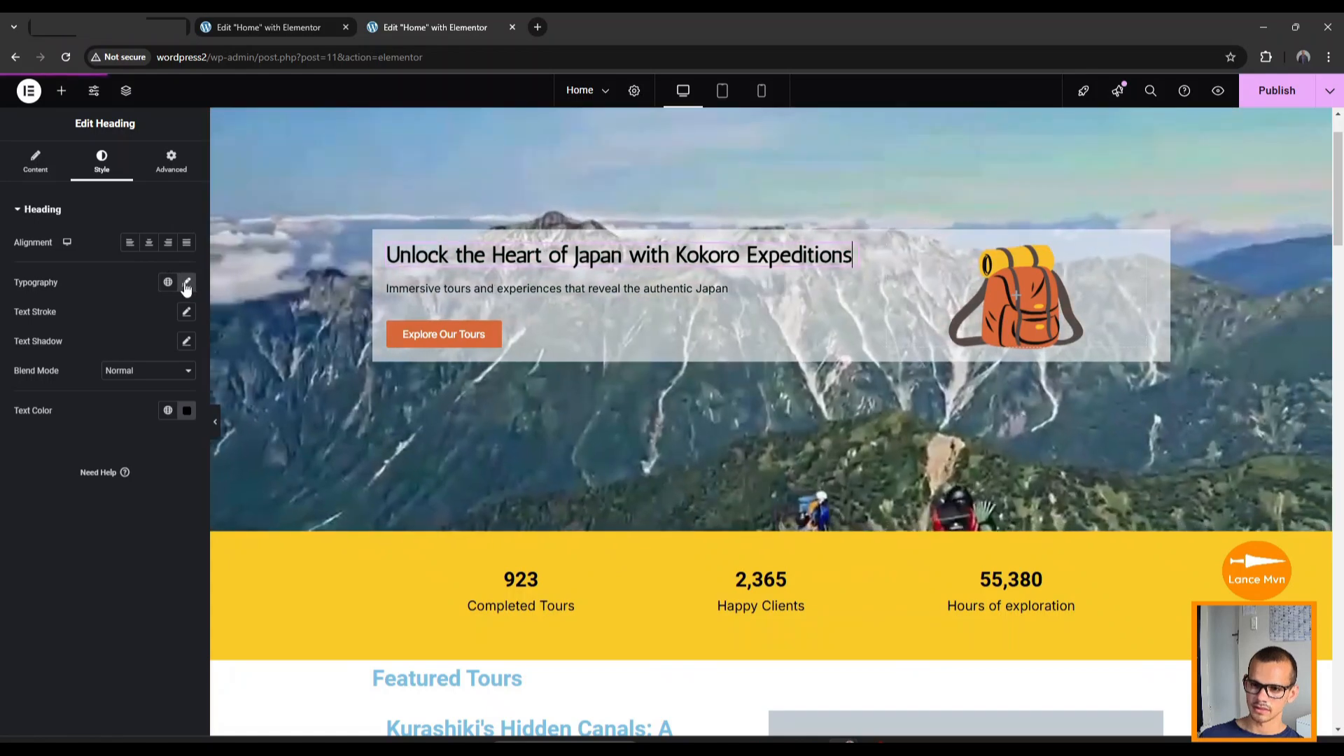
click(186, 284)
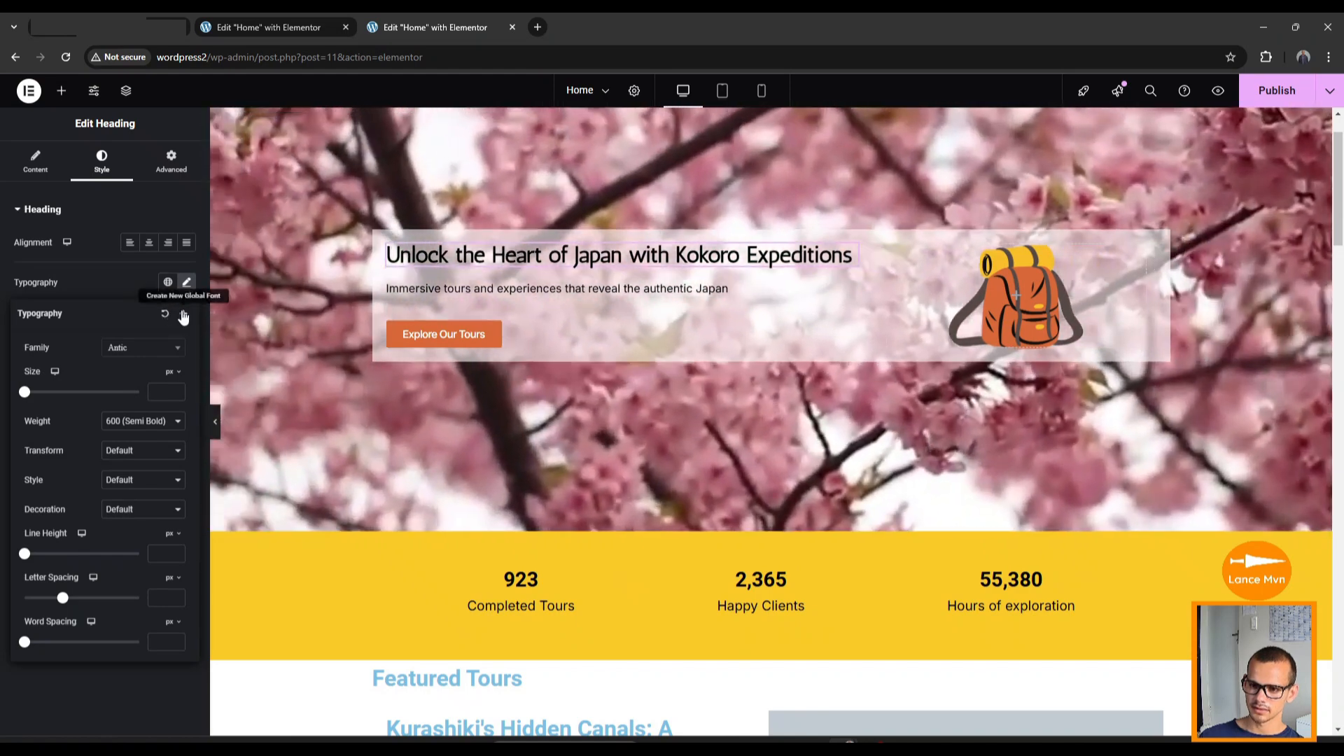
click(184, 314)
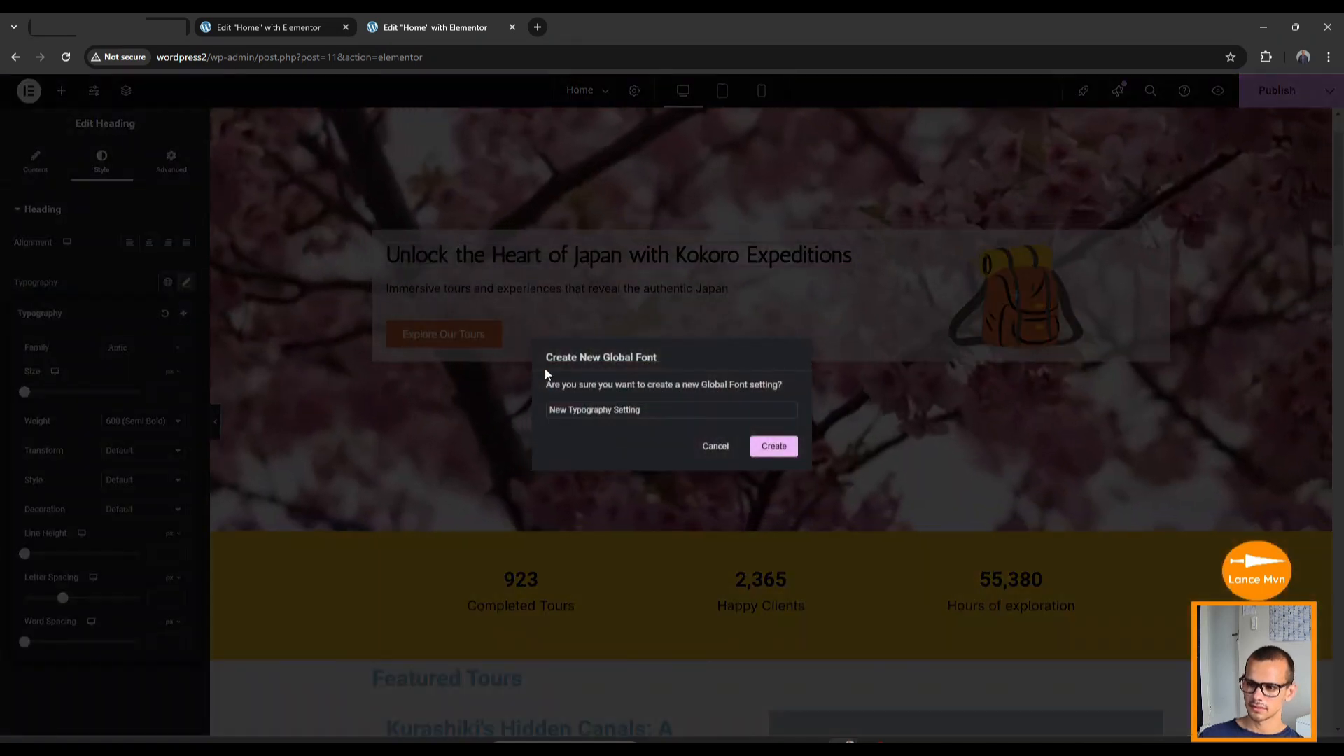
triple_click(614, 408)
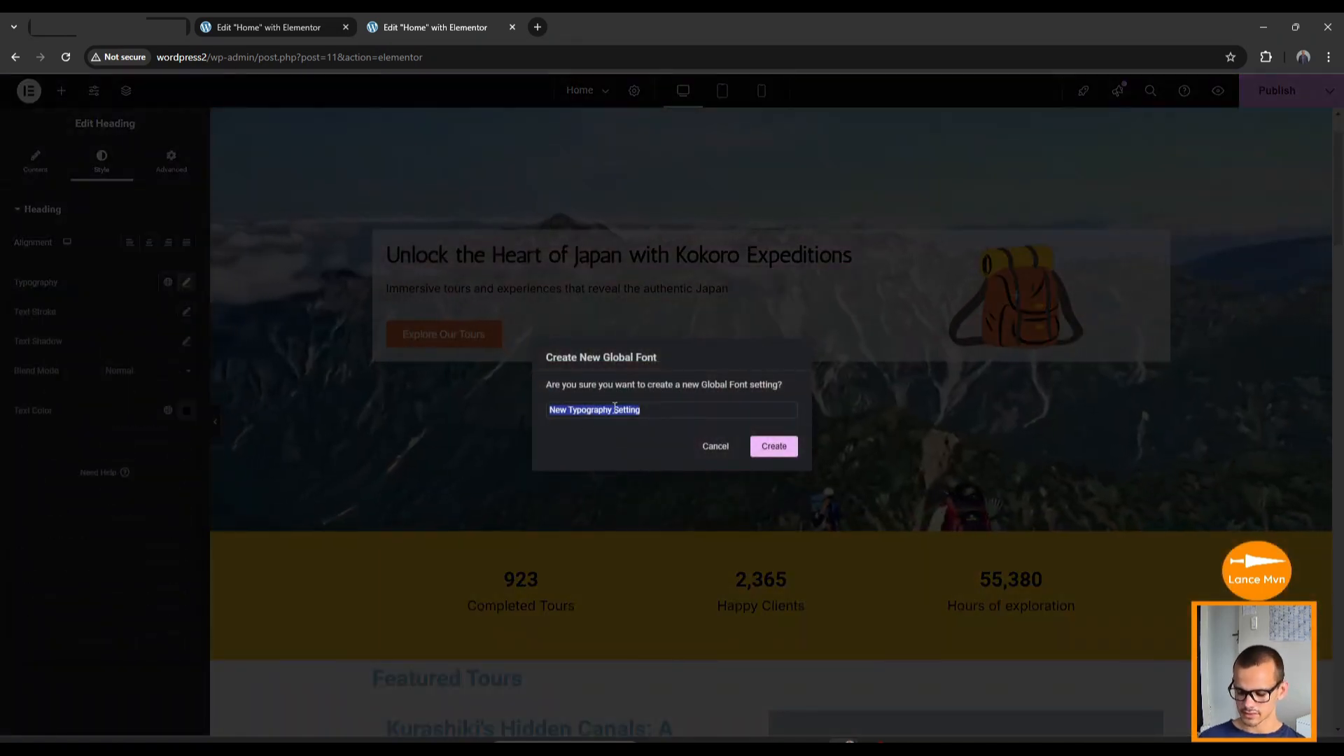
text(Main headin)
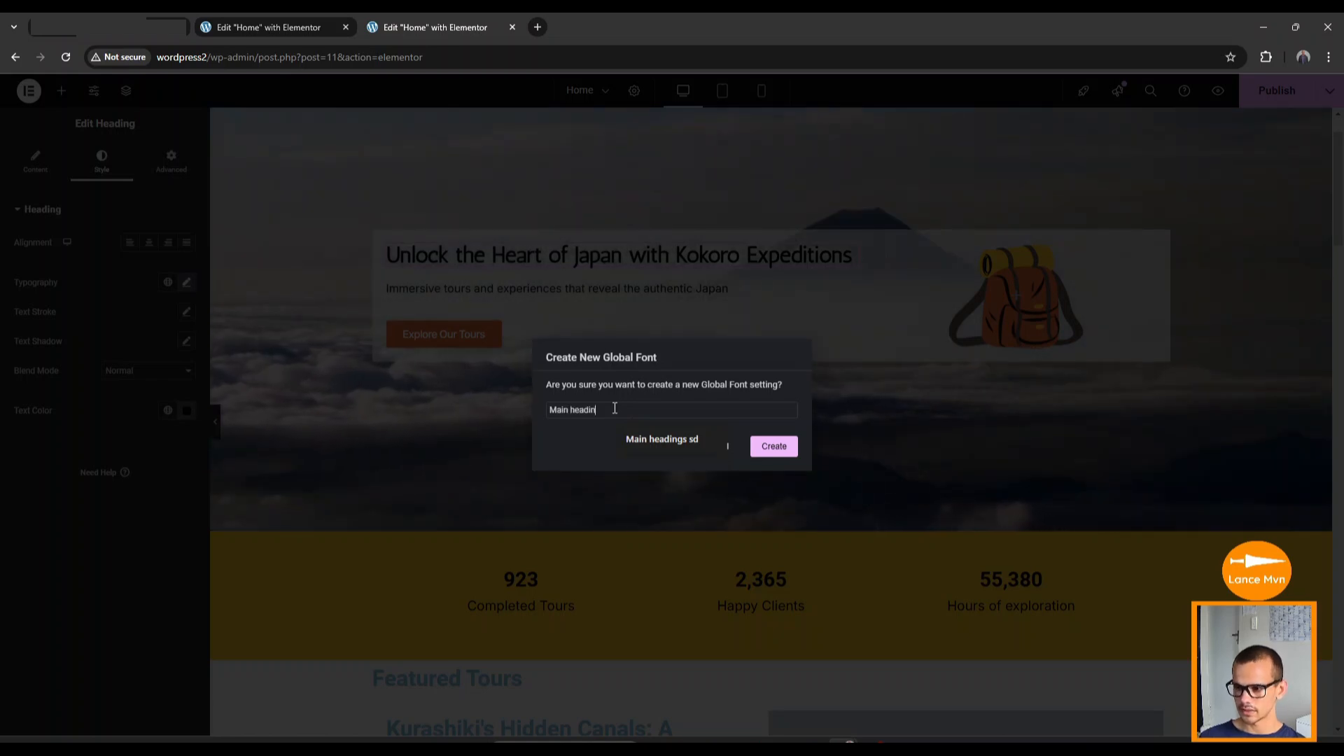
text(g)
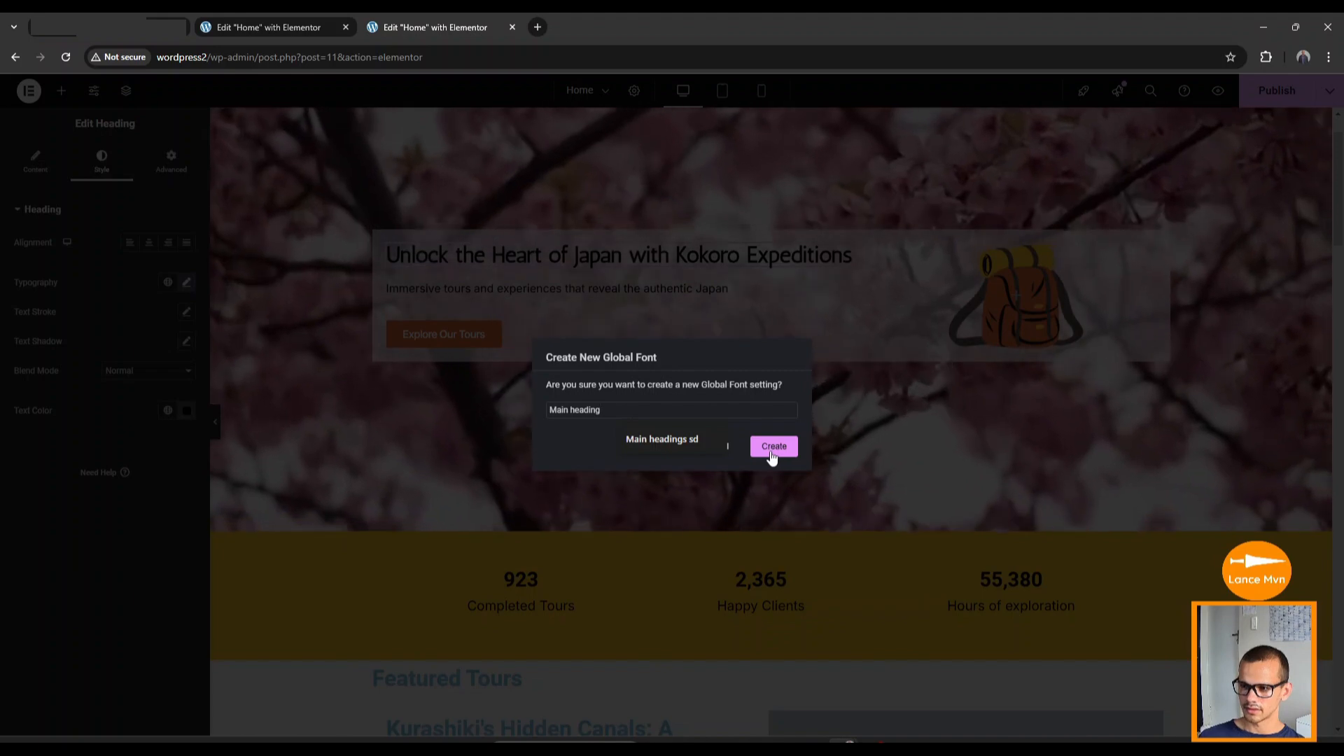
click(774, 447)
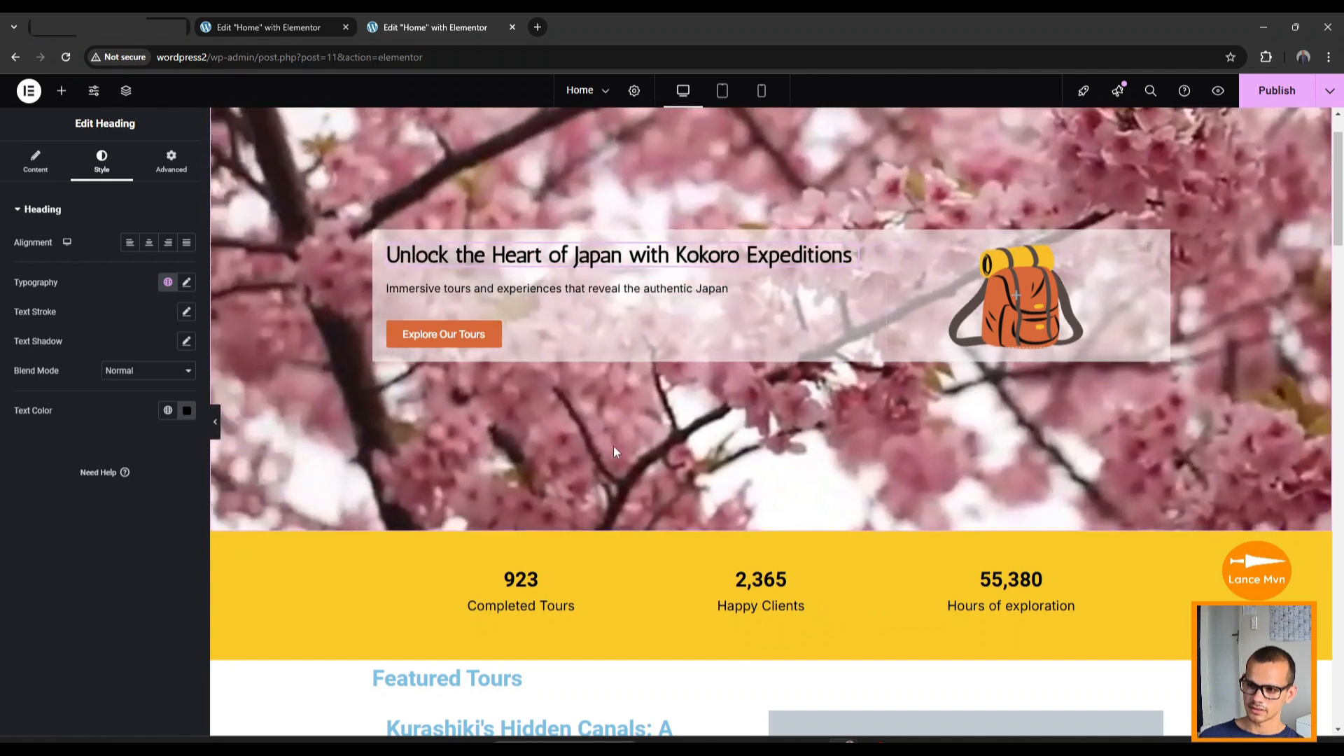
scroll(614, 448, down, 4)
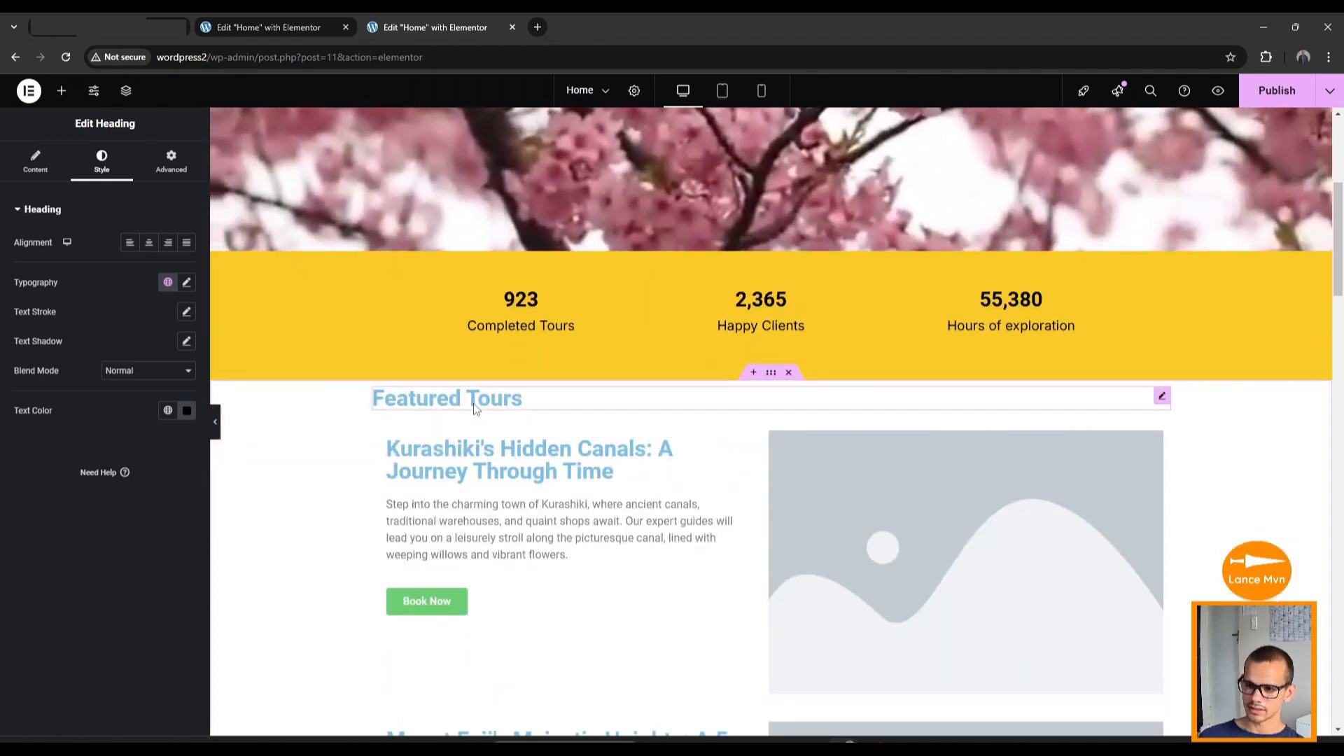
Apply the 'Main heading' global font to the Featured Tours heading.
click(496, 400)
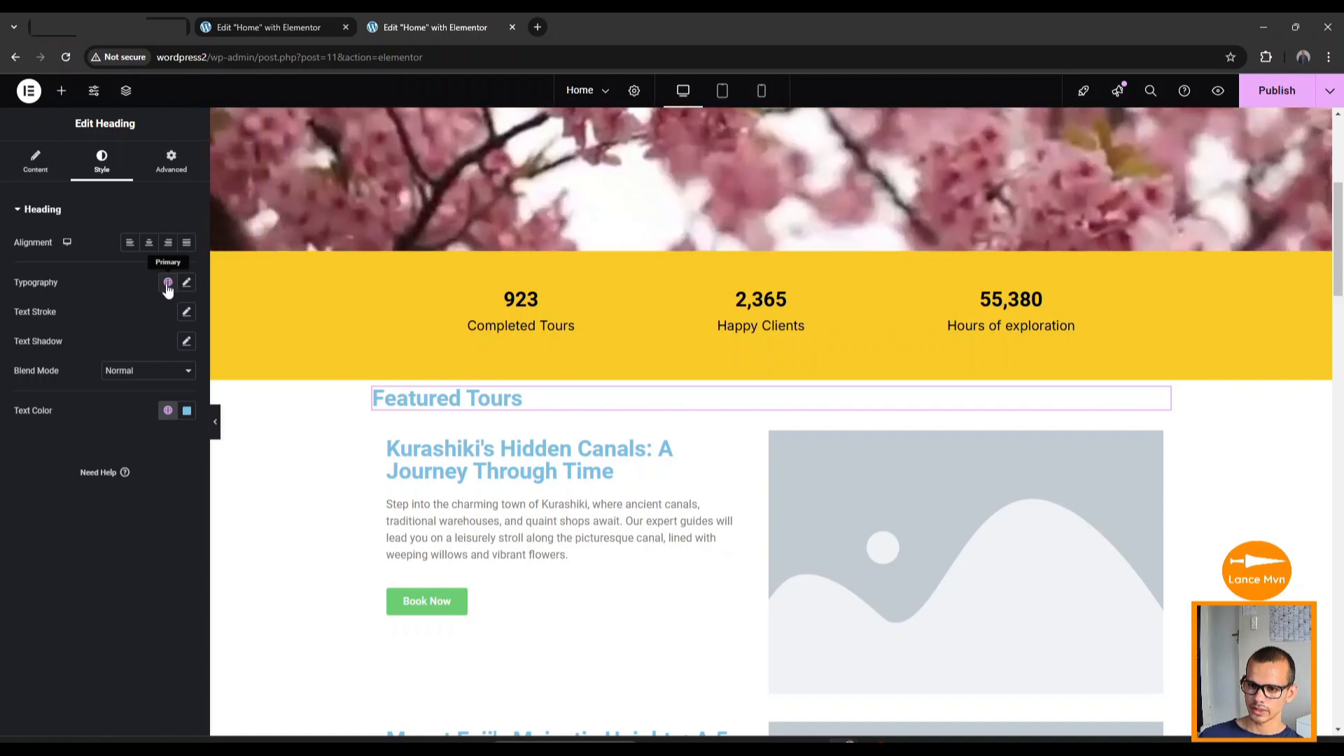
click(169, 284)
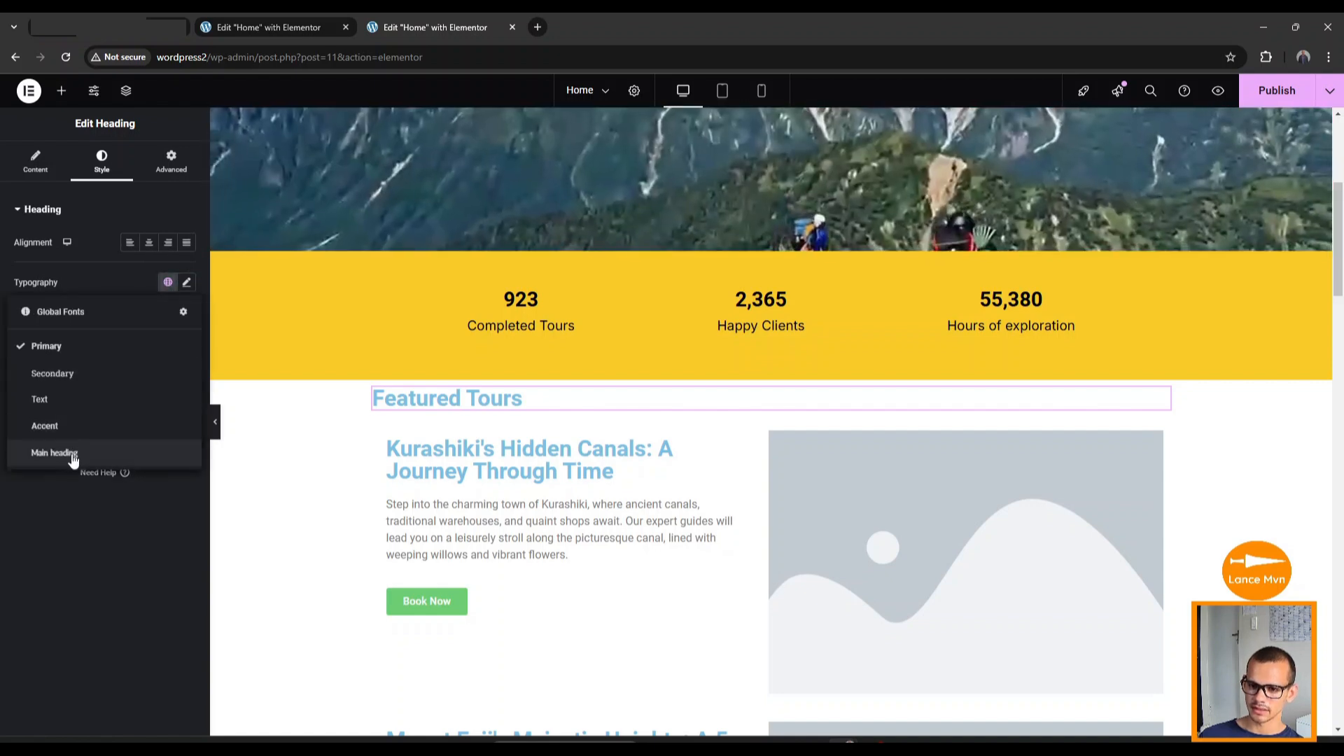
click(56, 453)
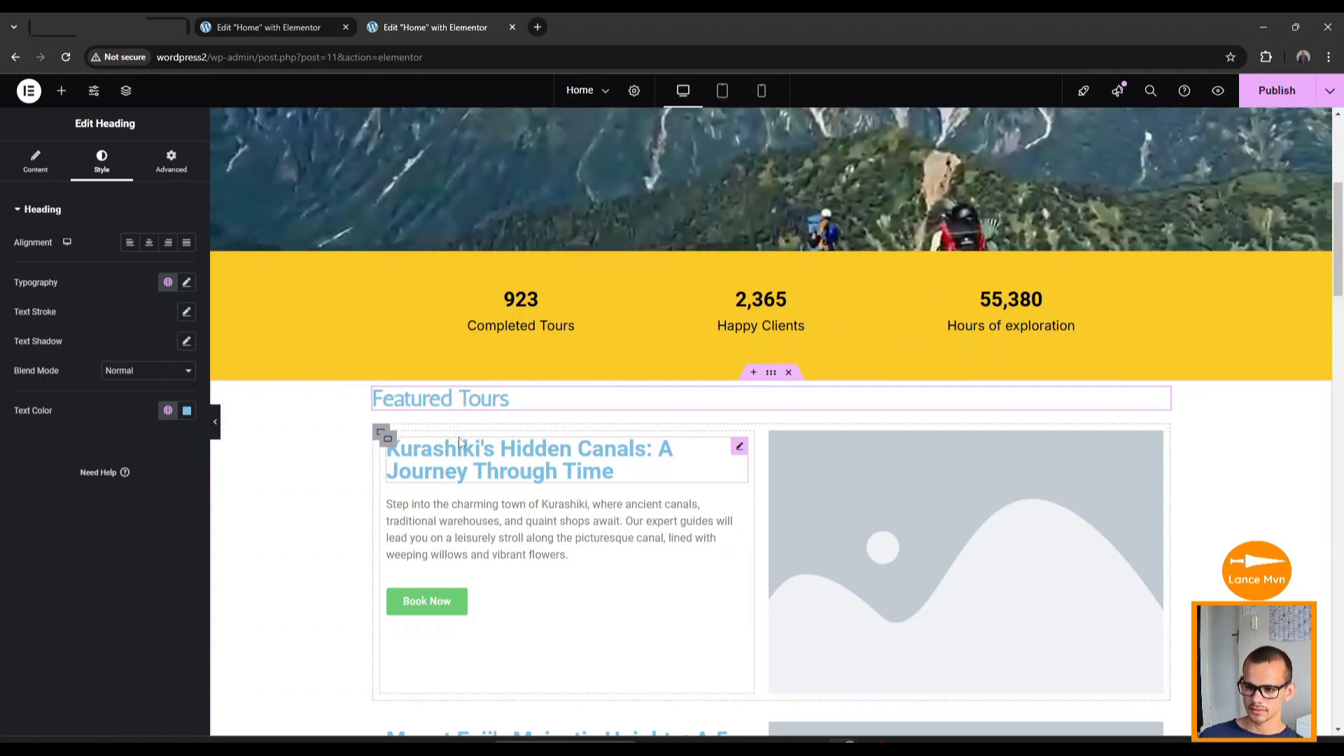
scroll(489, 440, up, 5)
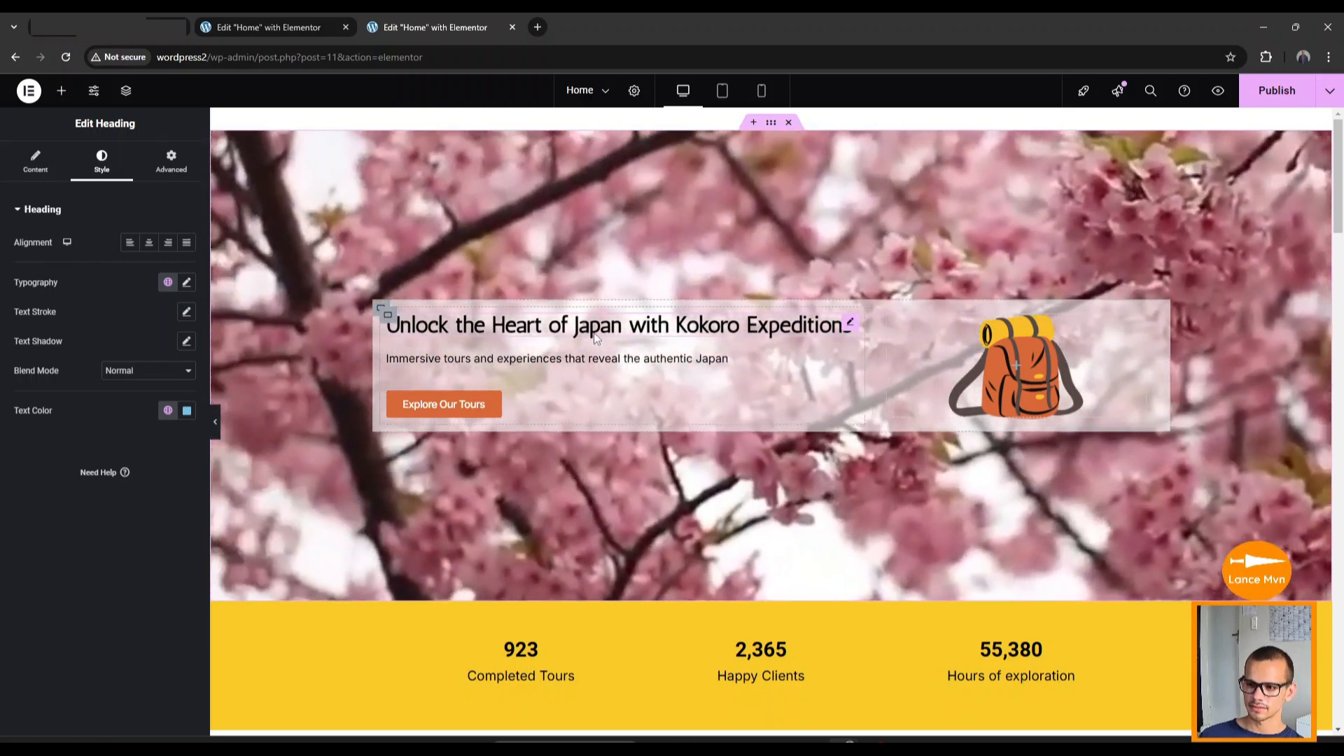
scroll(595, 338, down, 4)
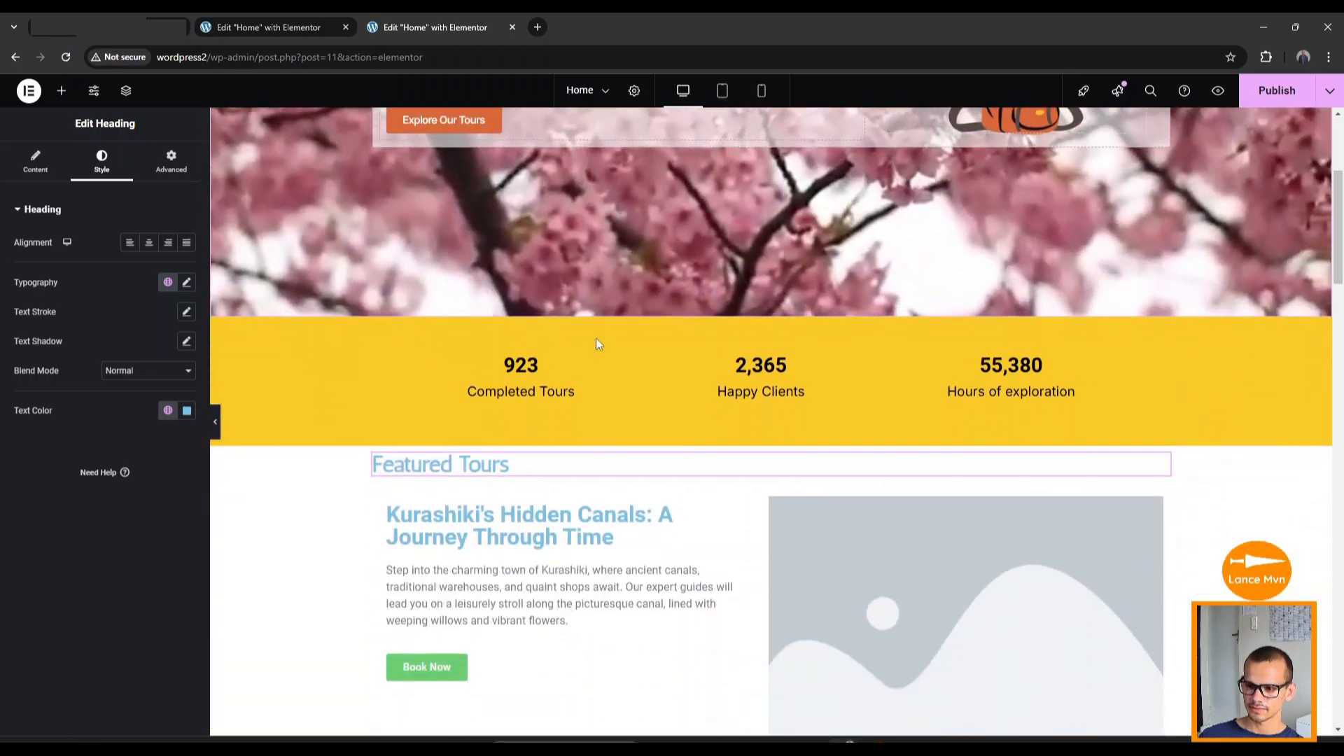
scroll(597, 342, down, 2)
scroll(516, 336, up, 5)
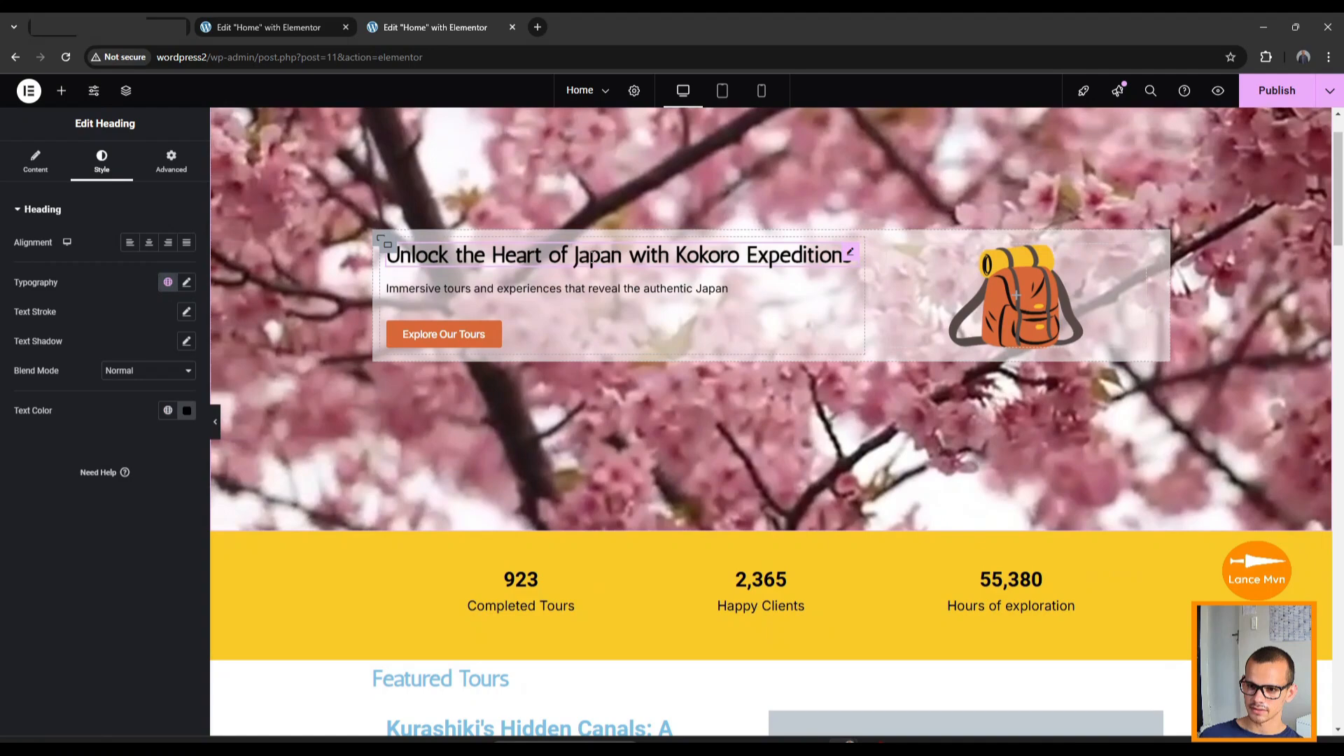
click(599, 261)
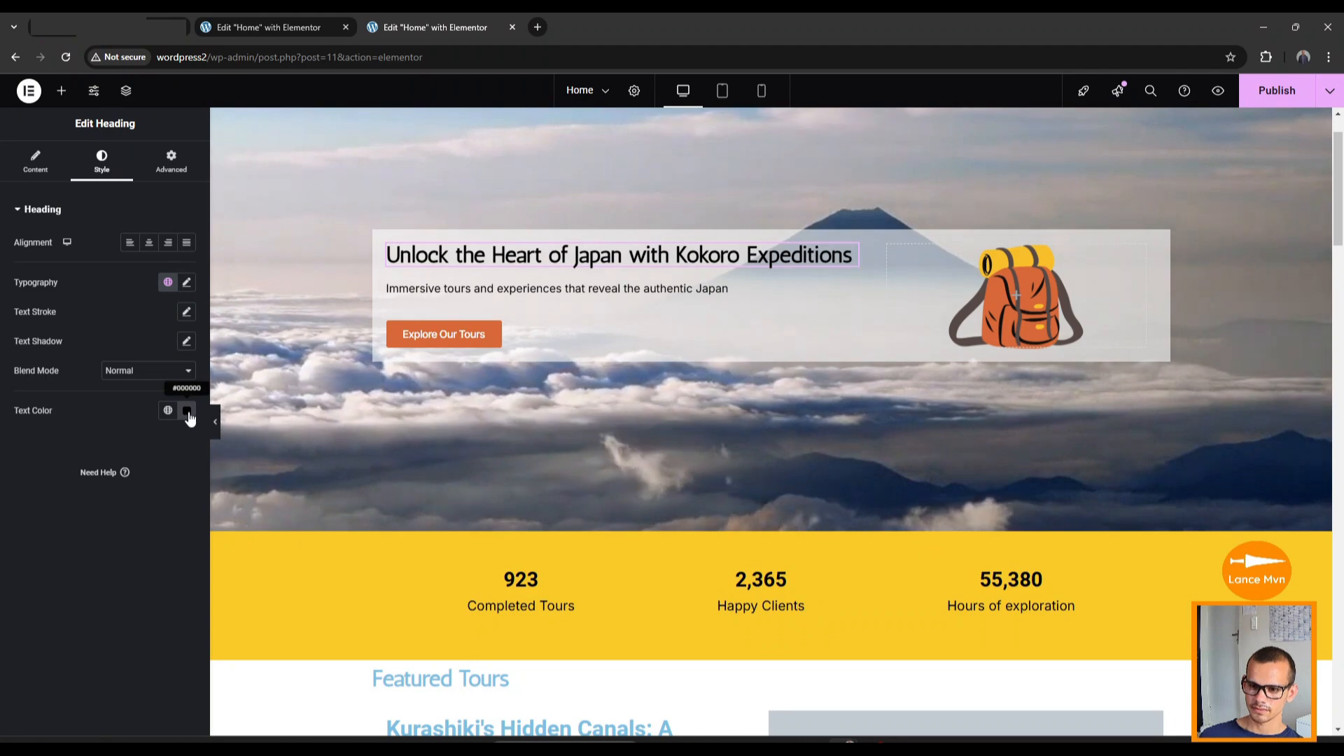
Save the hero heading's #000000 text colour as a global colour named 'main black'.
click(187, 411)
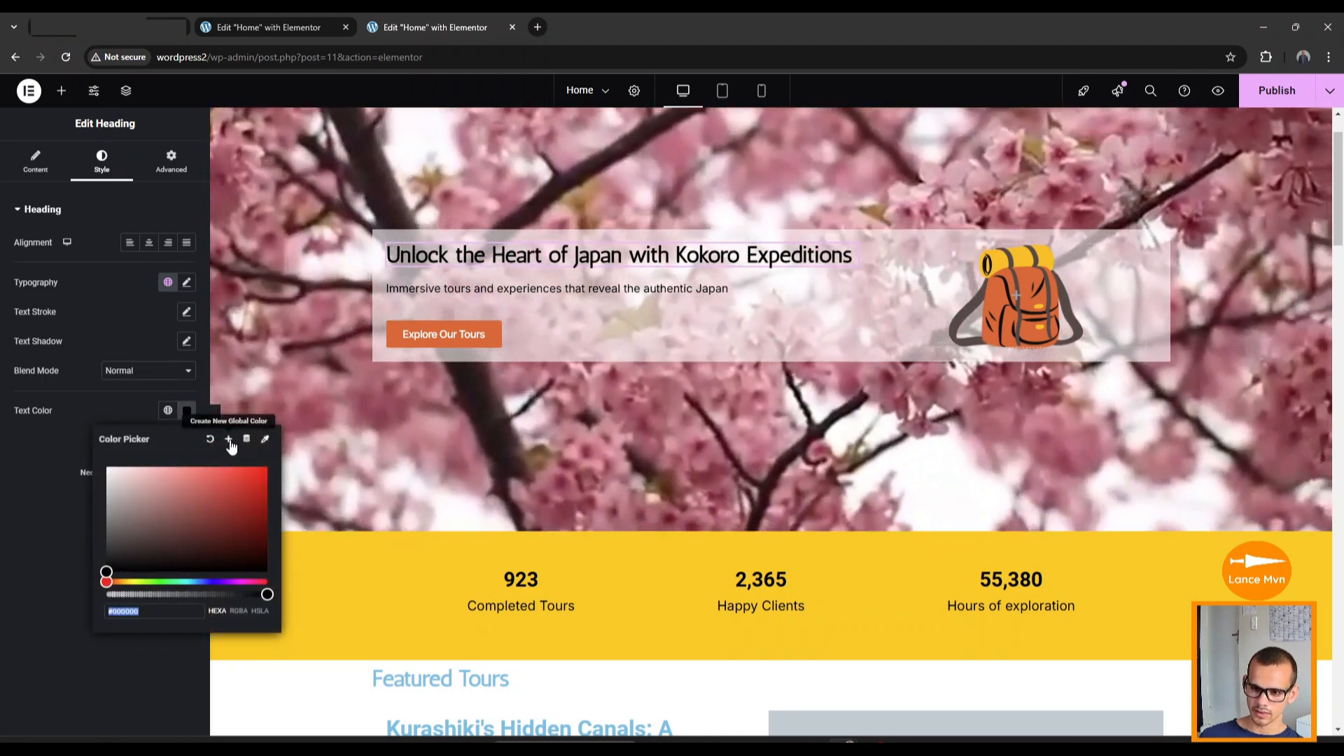
click(228, 439)
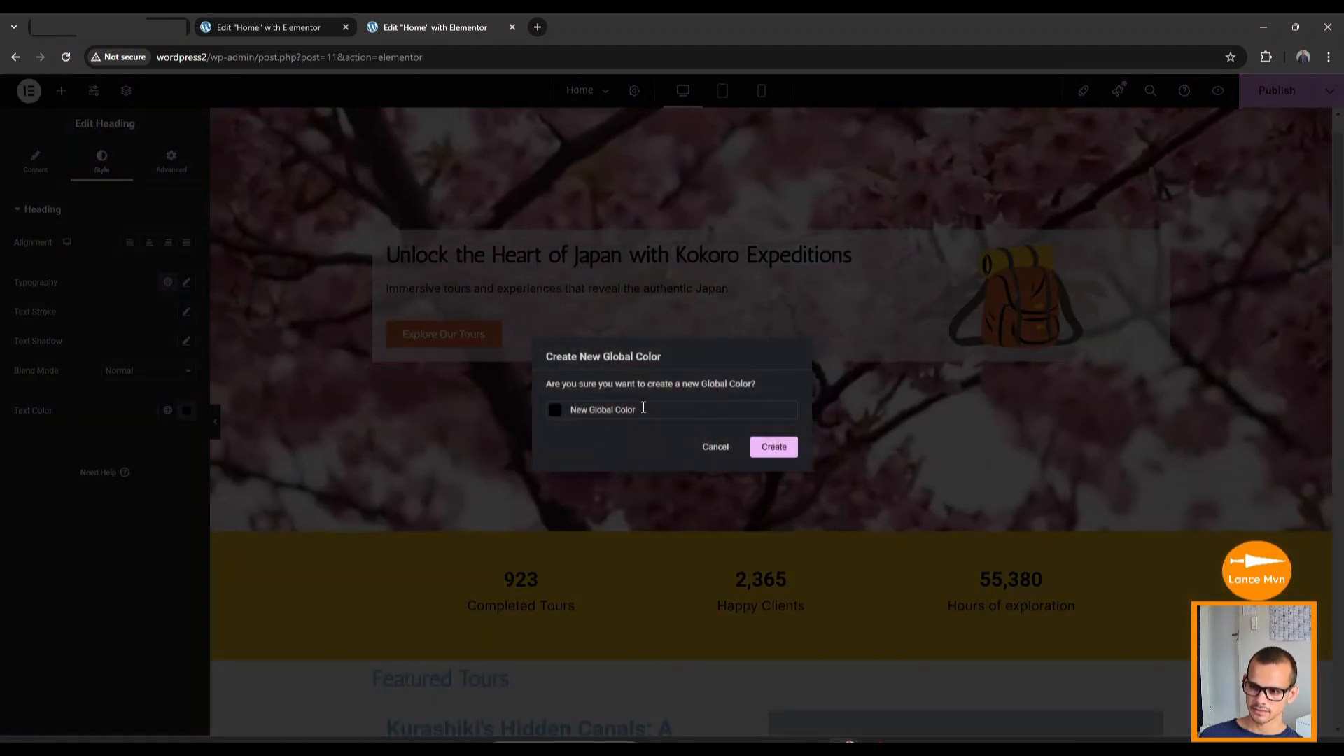
key(ctrl+a)
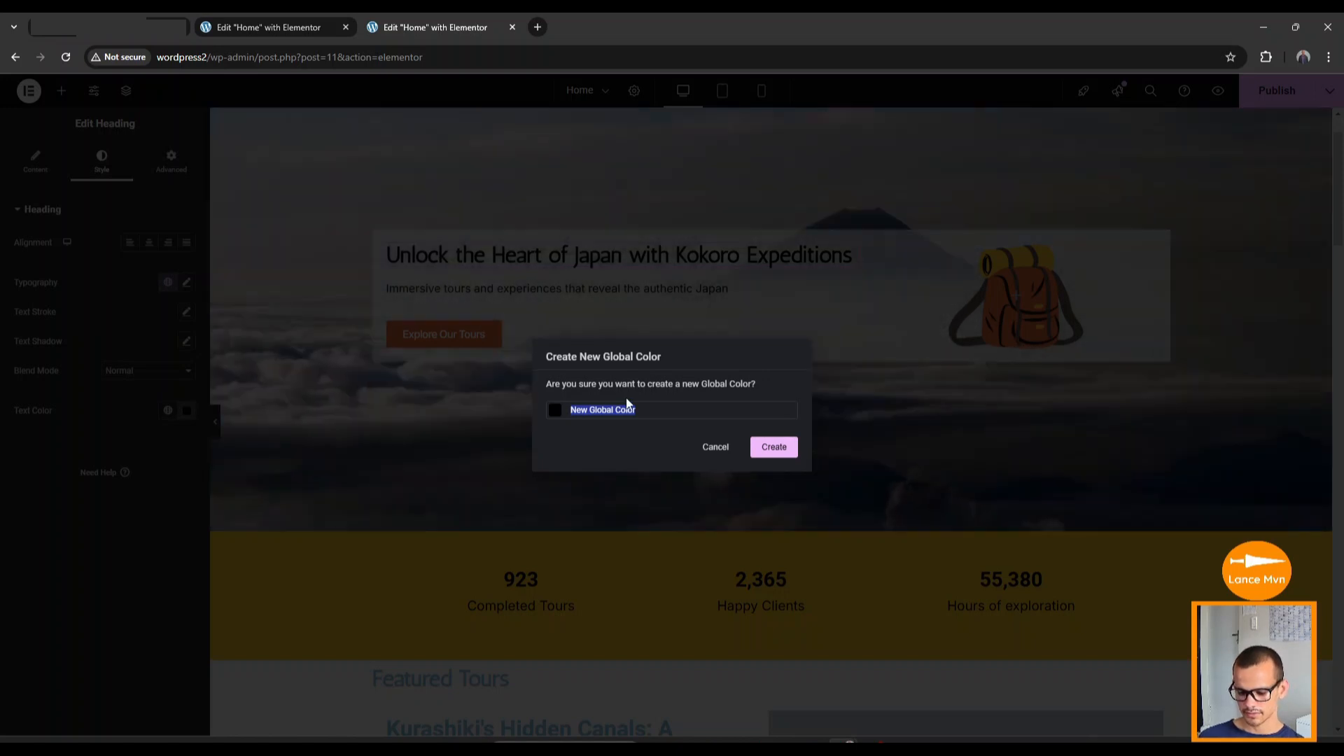
text(main black)
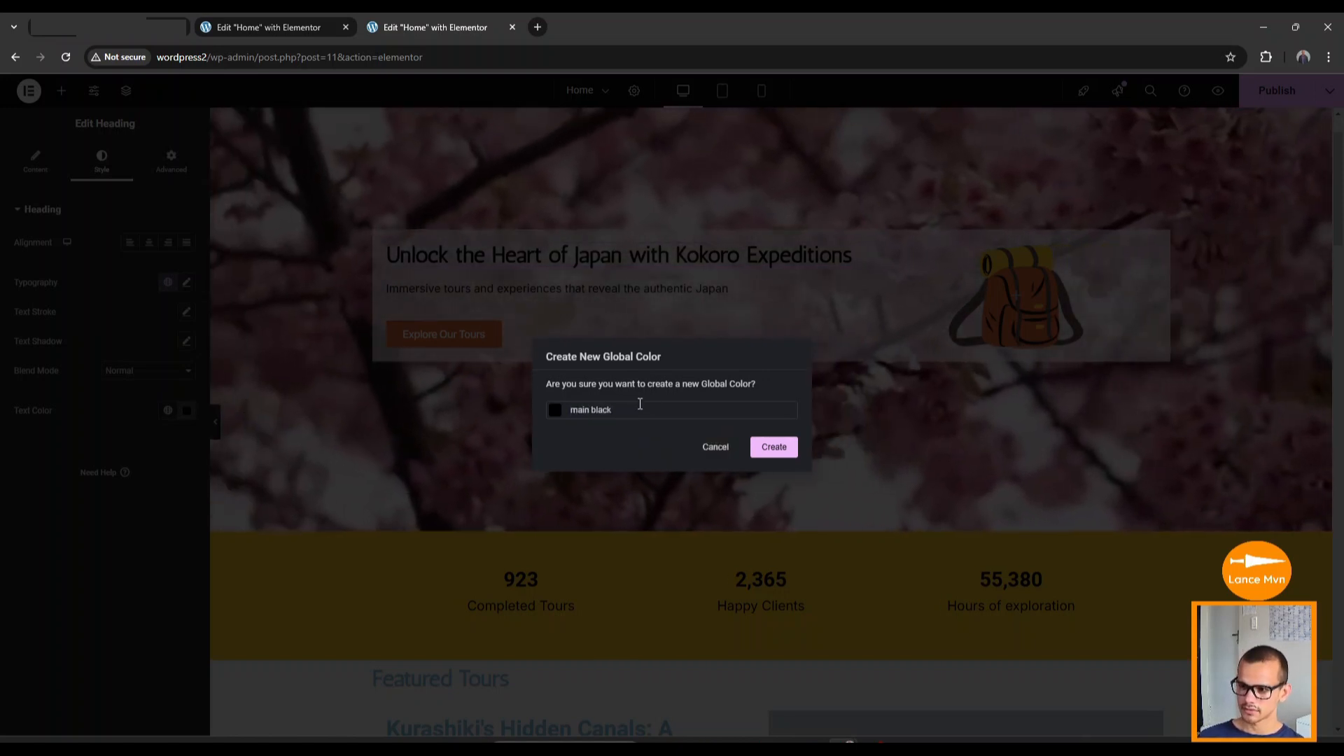
click(776, 452)
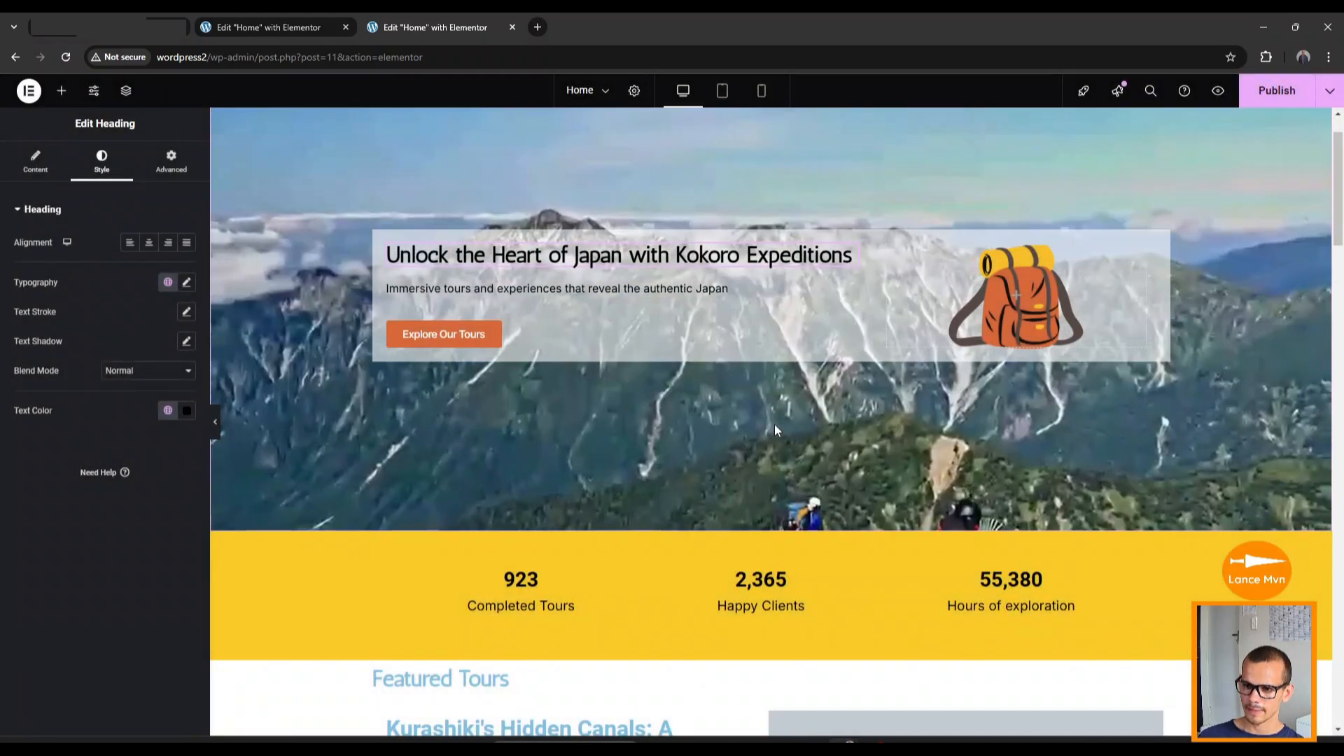
scroll(429, 290, down, 4)
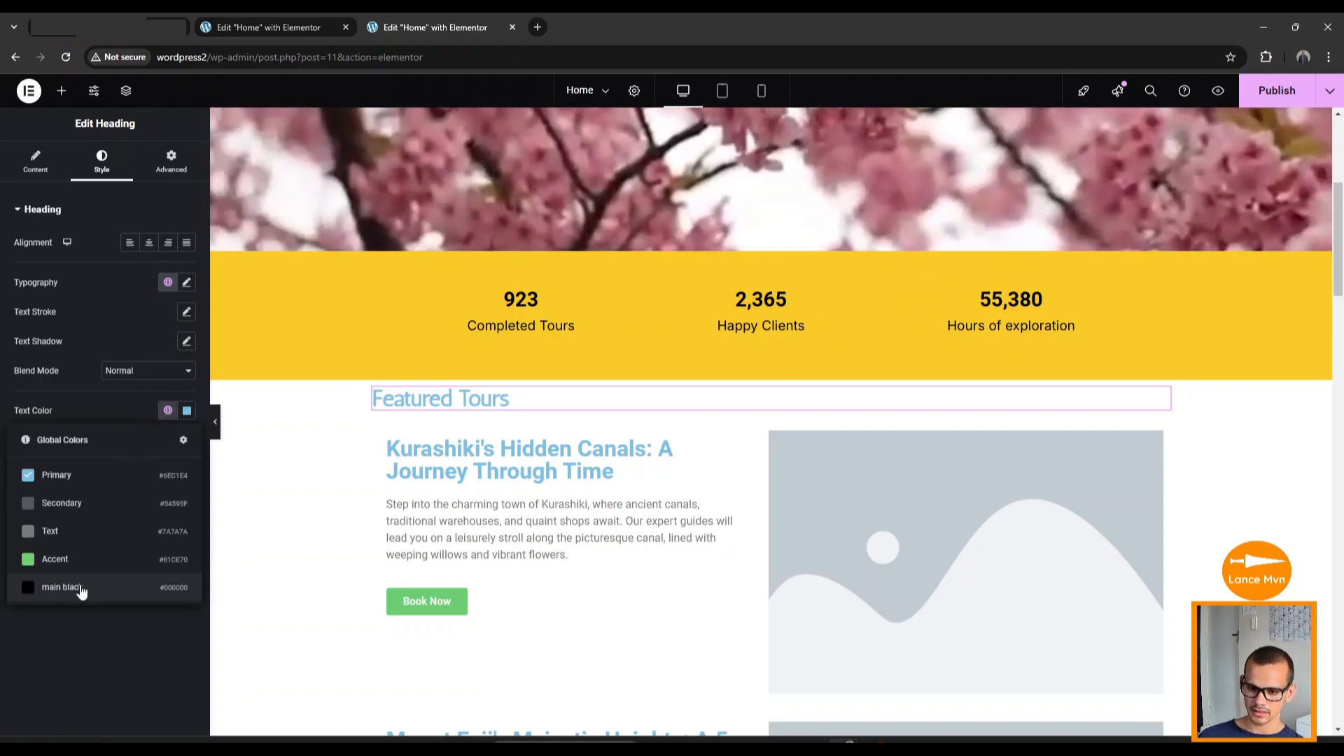
Colour Featured Tours main black, and give the Kurashiki heading the Main heading font and main black.
click(80, 589)
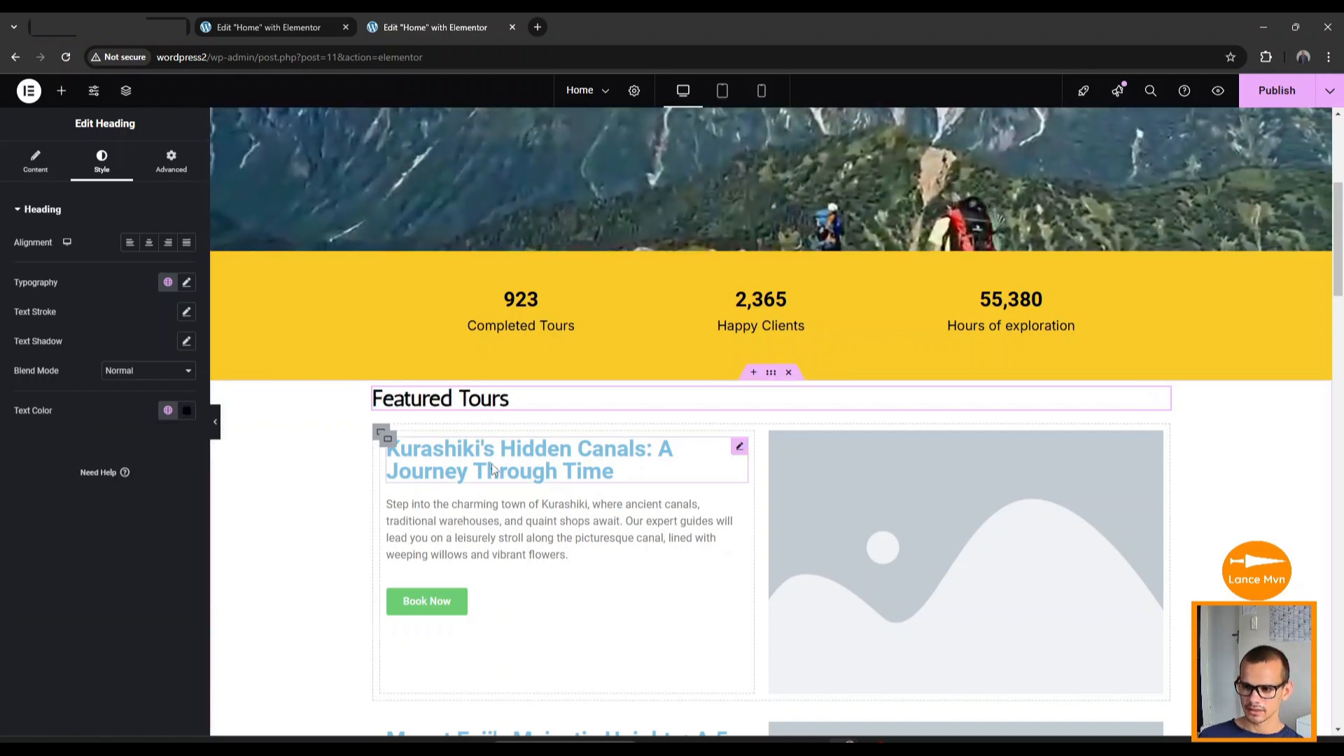
click(492, 468)
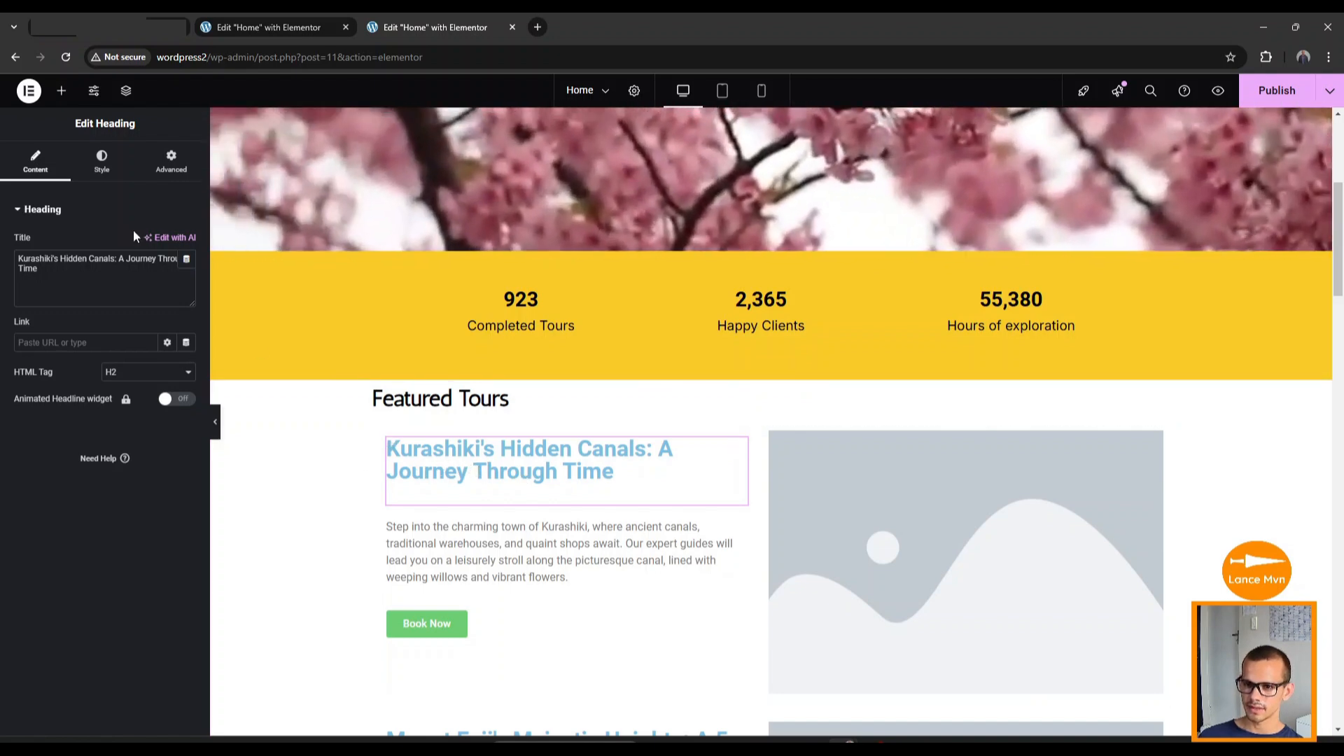
click(110, 169)
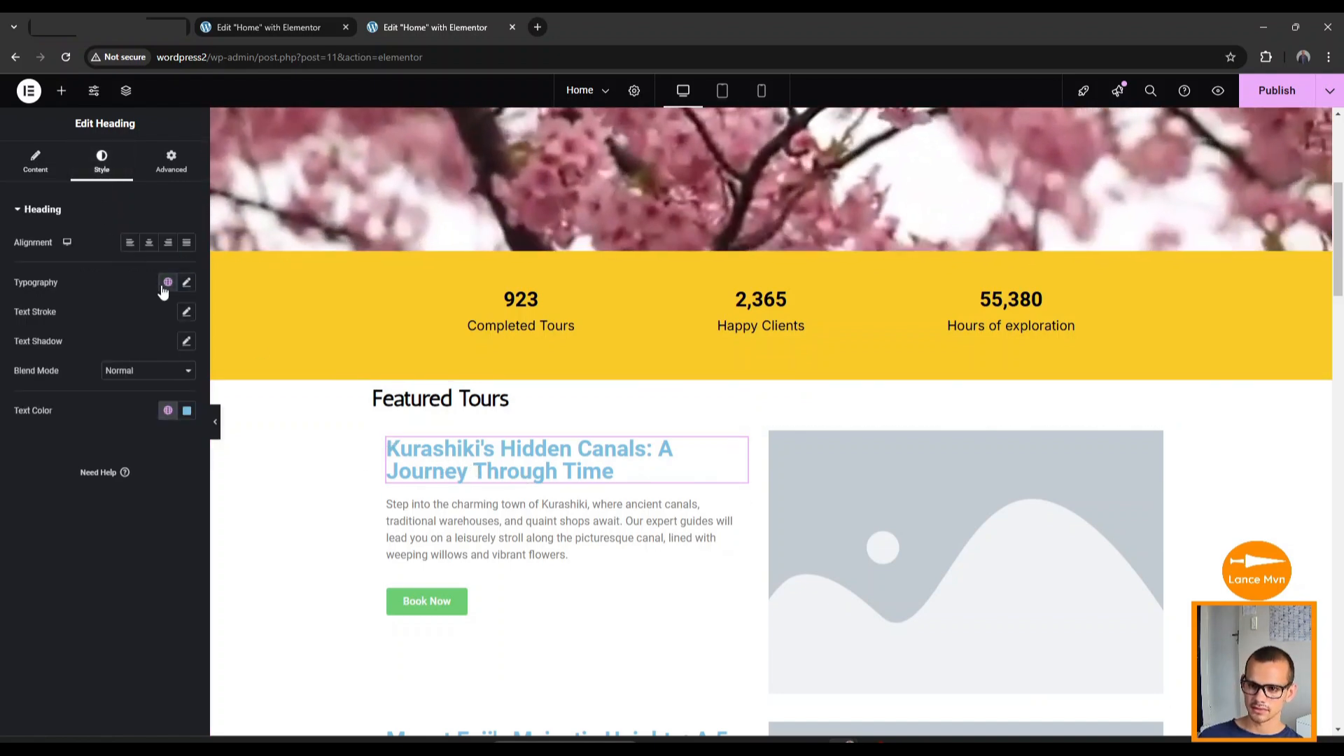
click(95, 458)
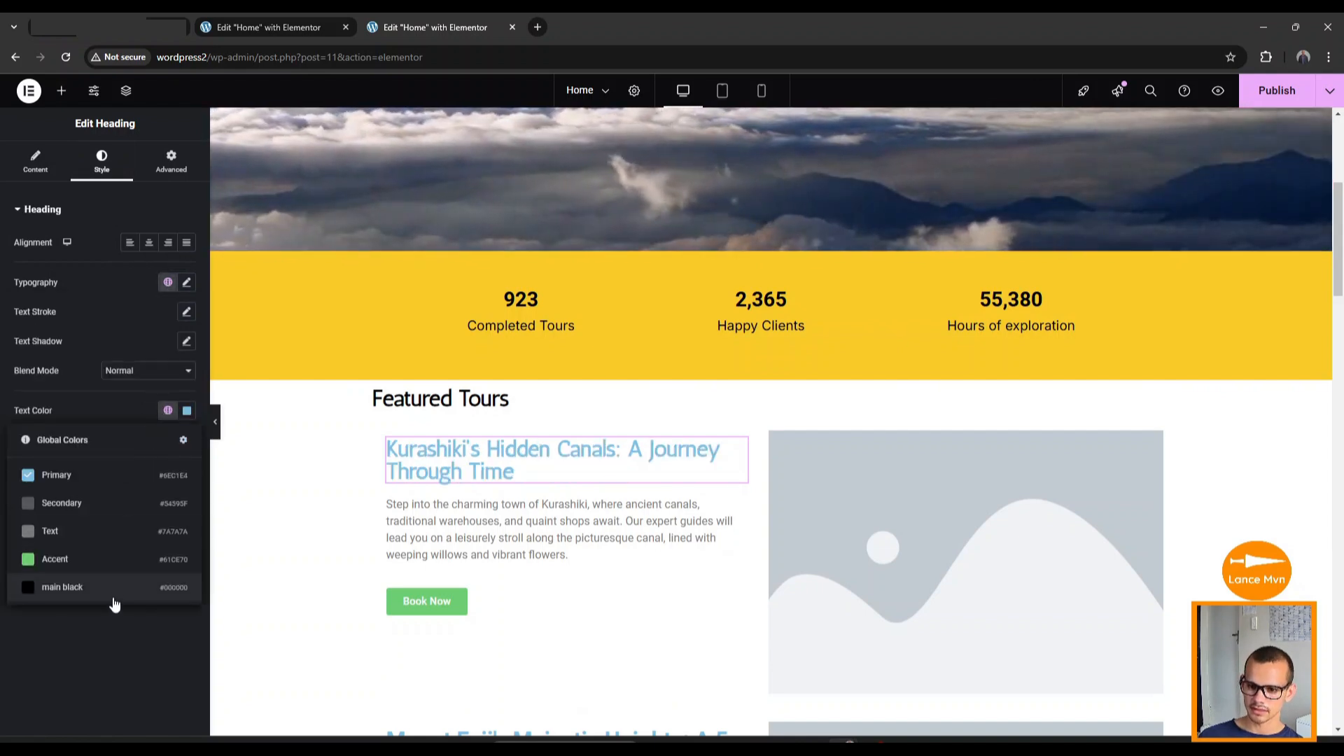
click(84, 588)
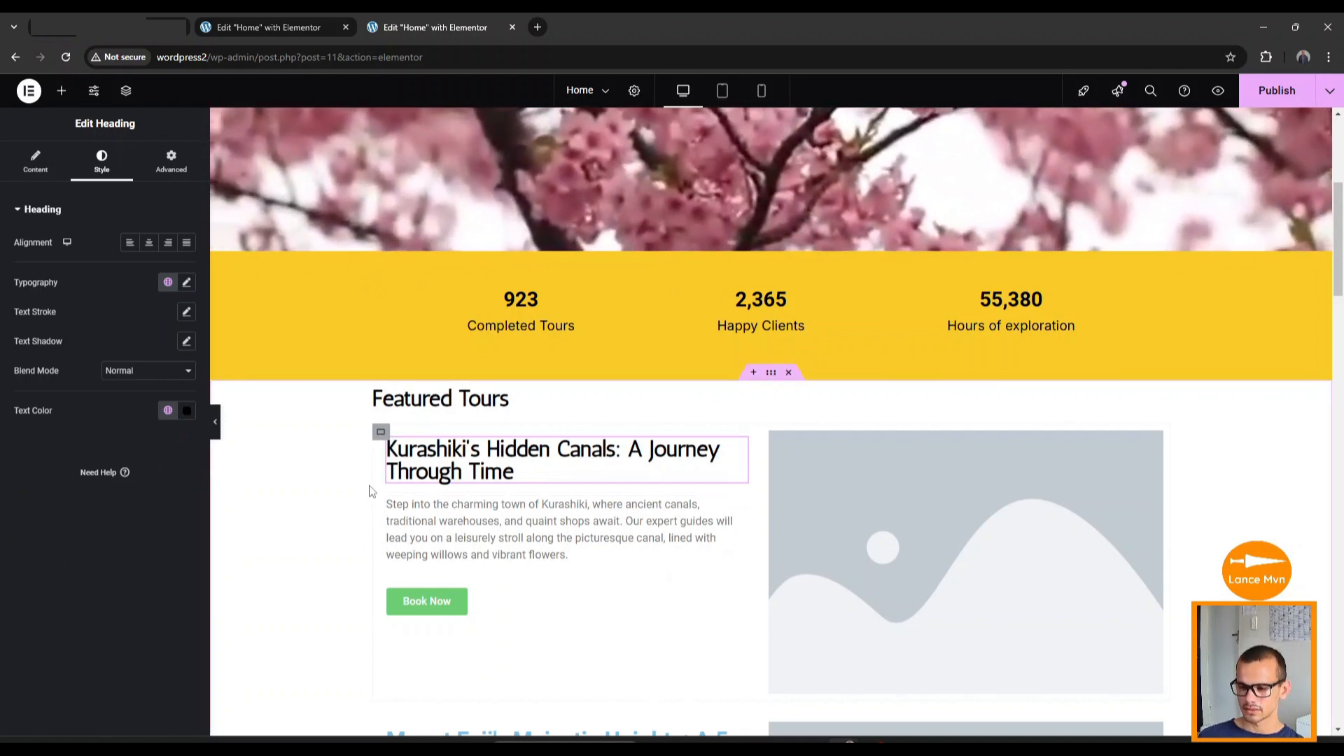
scroll(448, 512, up, 5)
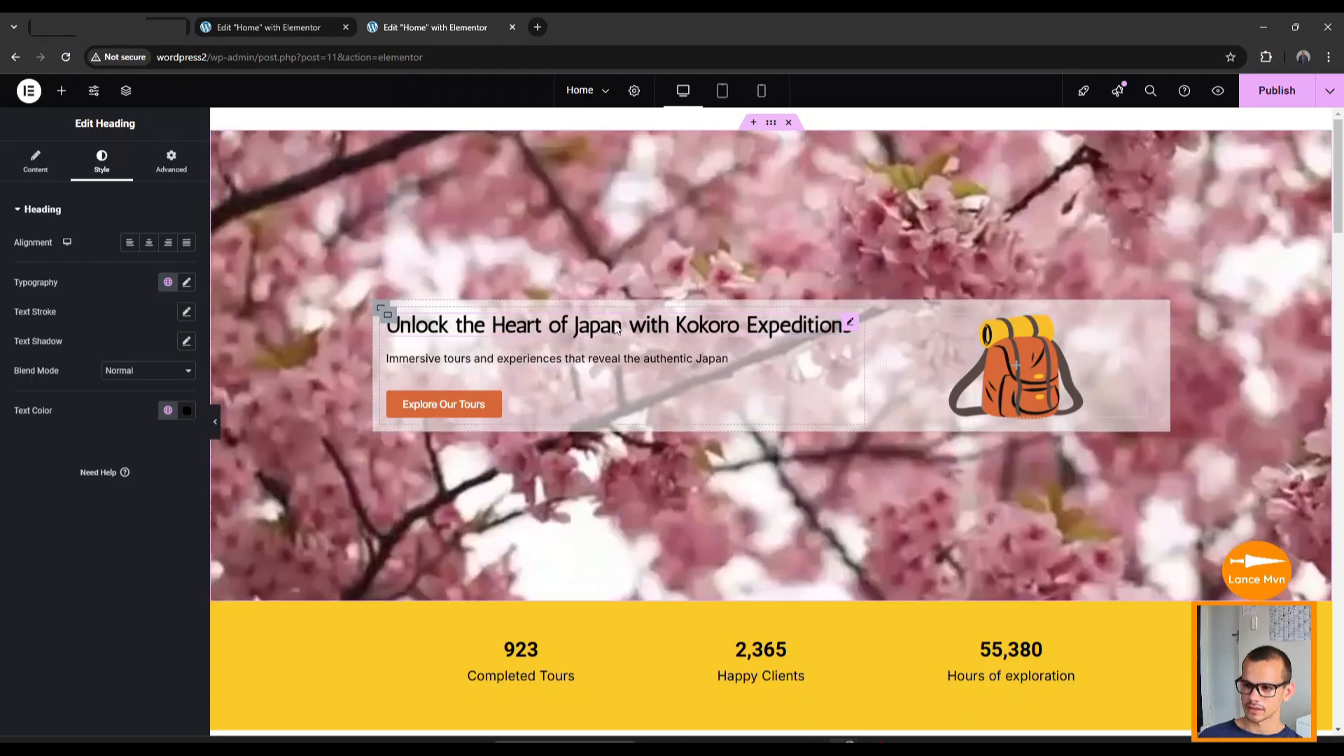
Copy the hero heading and paste its style onto the Mount Fuji tour heading.
right_click(617, 324)
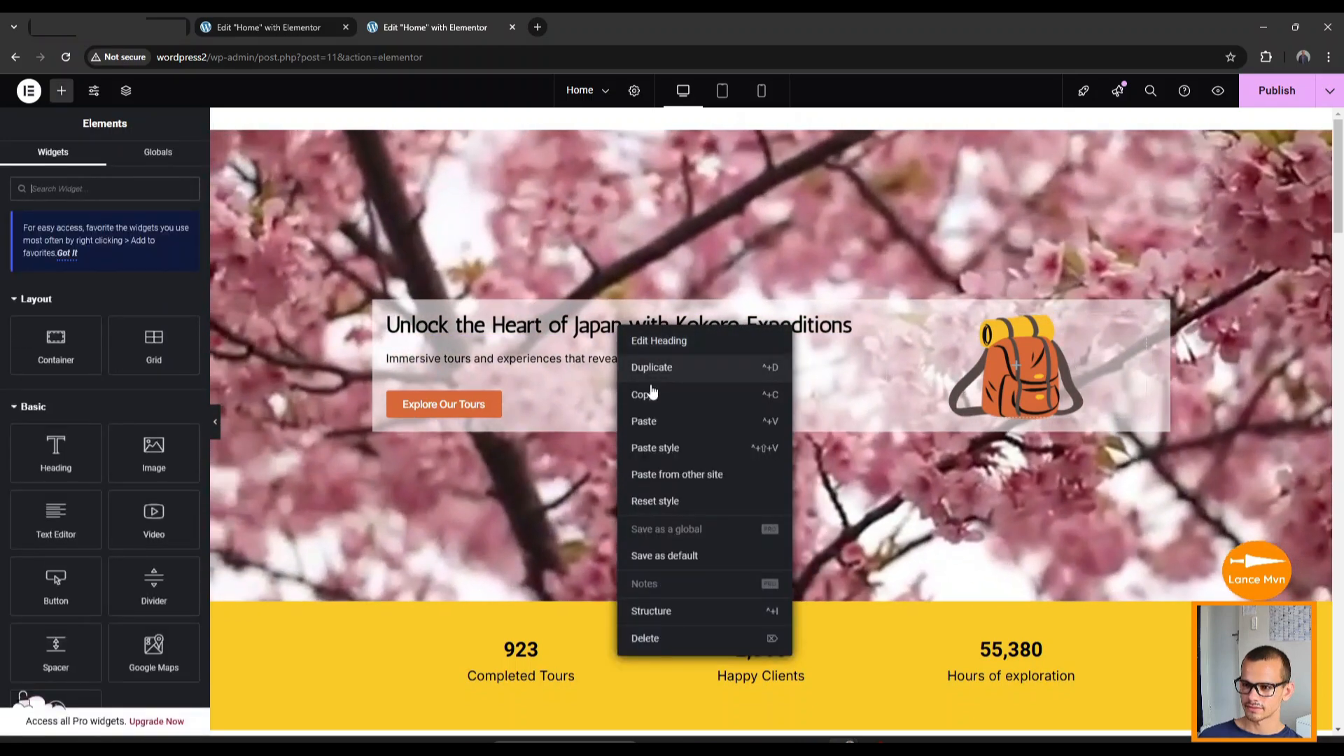
click(647, 394)
scroll(567, 430, down, 10)
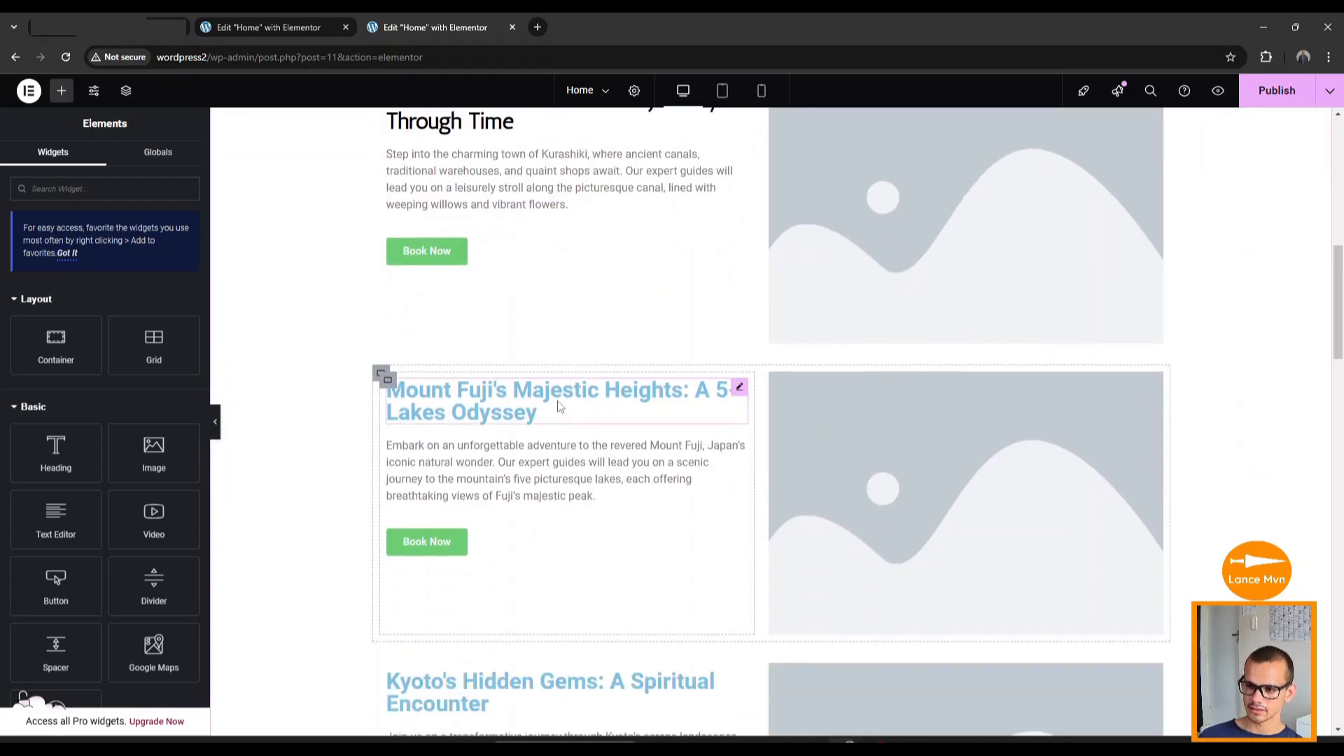
right_click(521, 409)
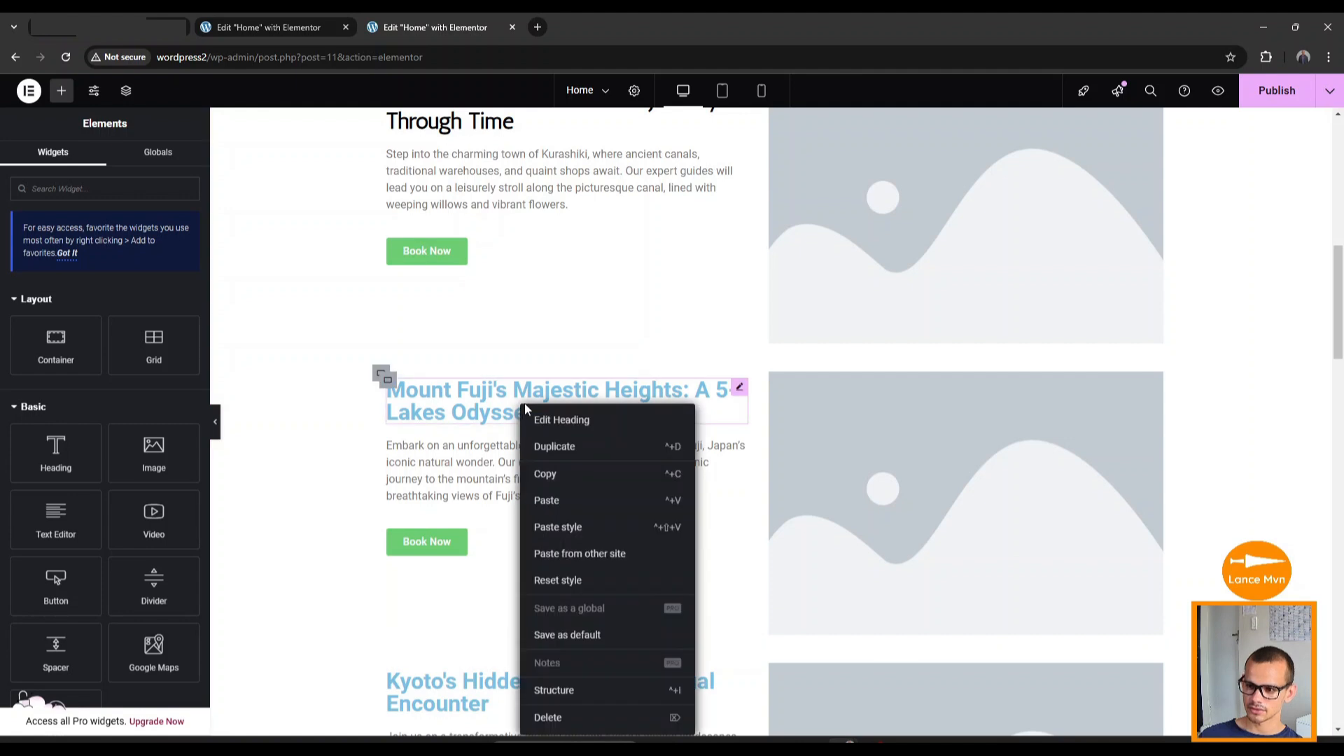
click(566, 531)
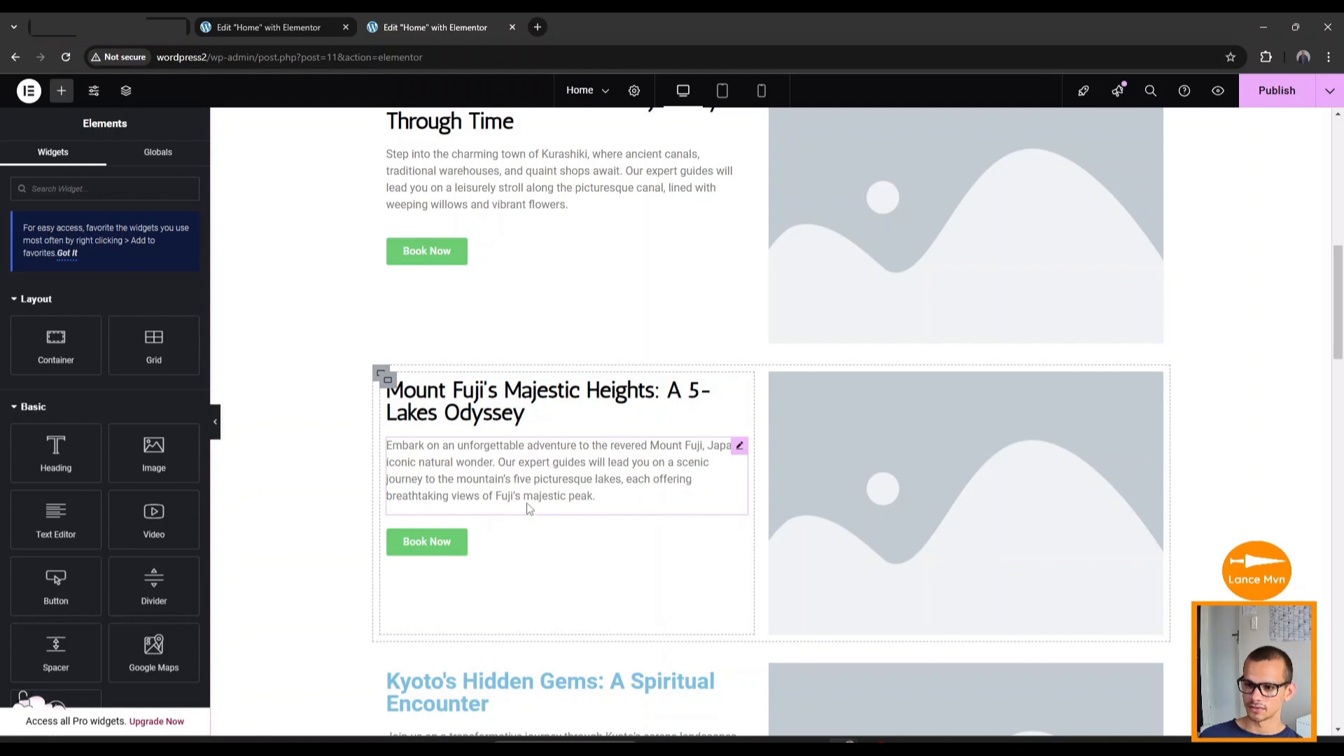
Paste the copied heading style onto Kyoto, More About Us, the testimonials heading and the next heading.
scroll(448, 505, down, 3)
right_click(460, 483)
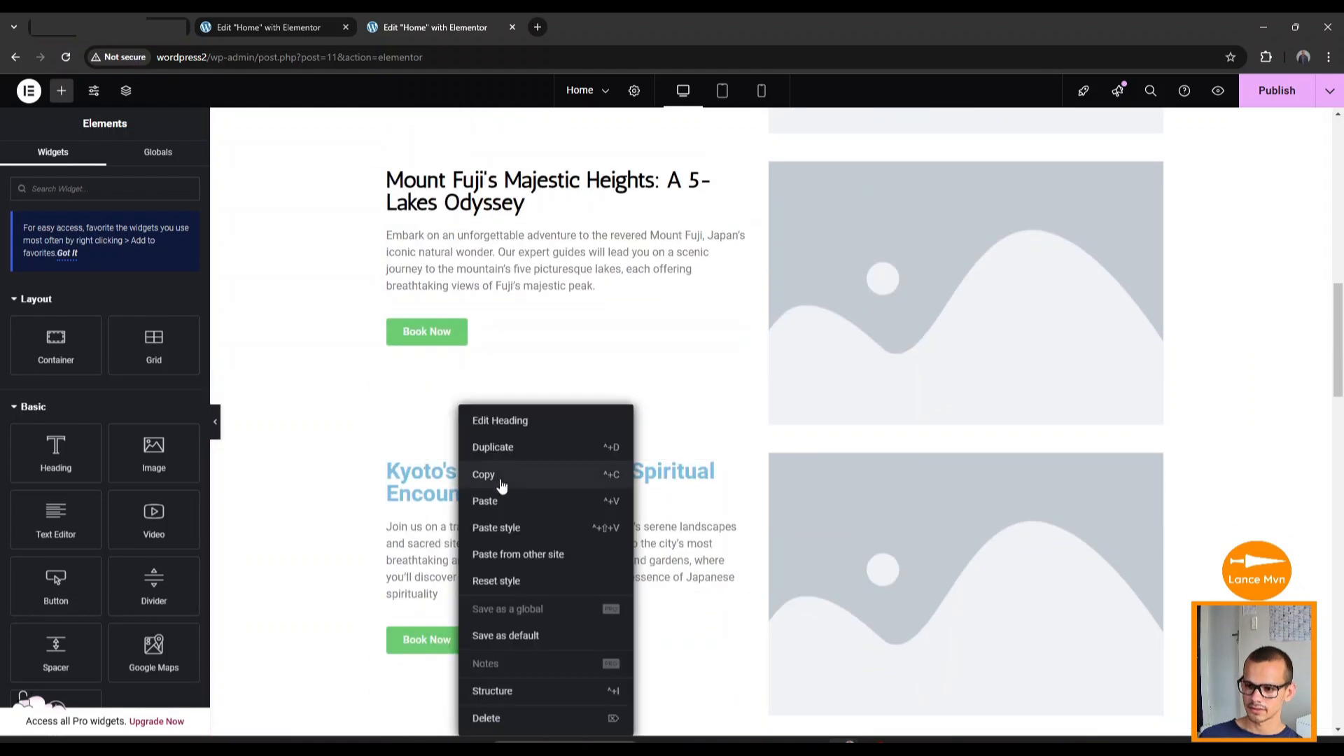
click(505, 529)
scroll(501, 534, down, 3)
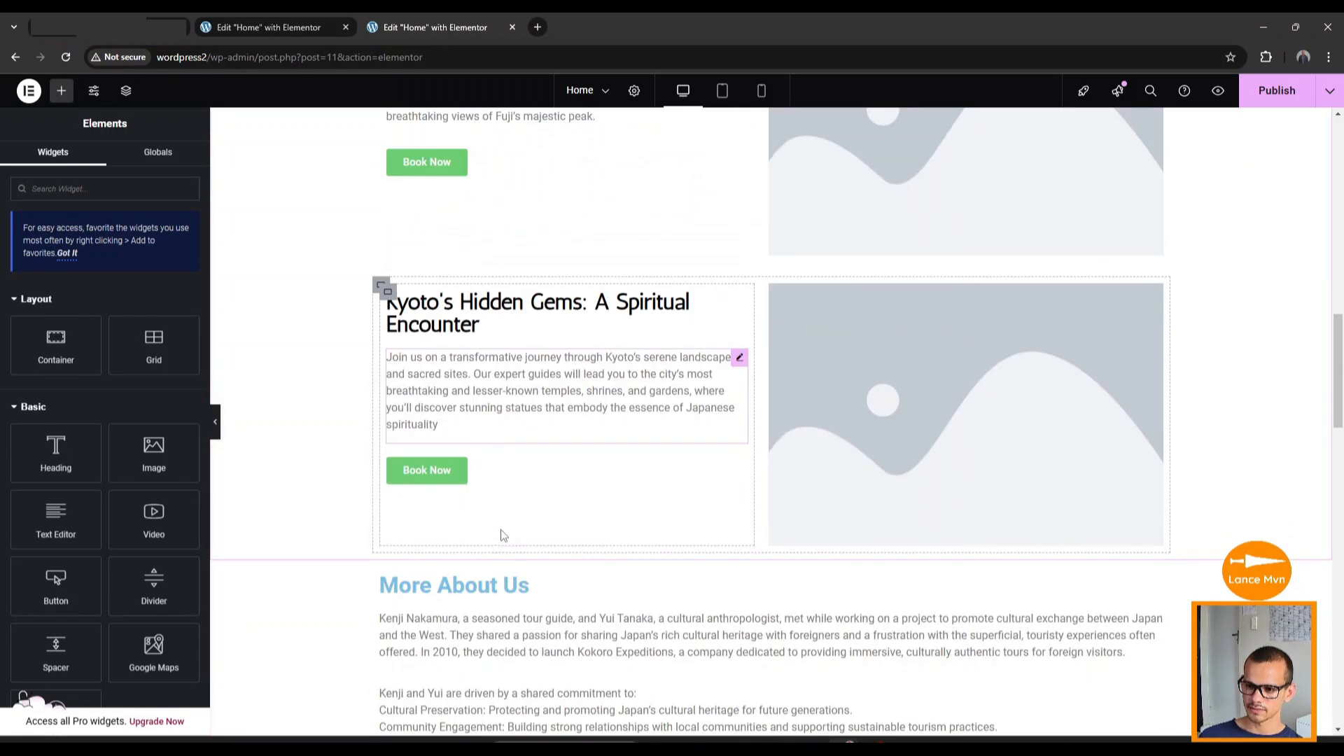
right_click(496, 548)
click(515, 531)
scroll(508, 517, down, 6)
right_click(483, 353)
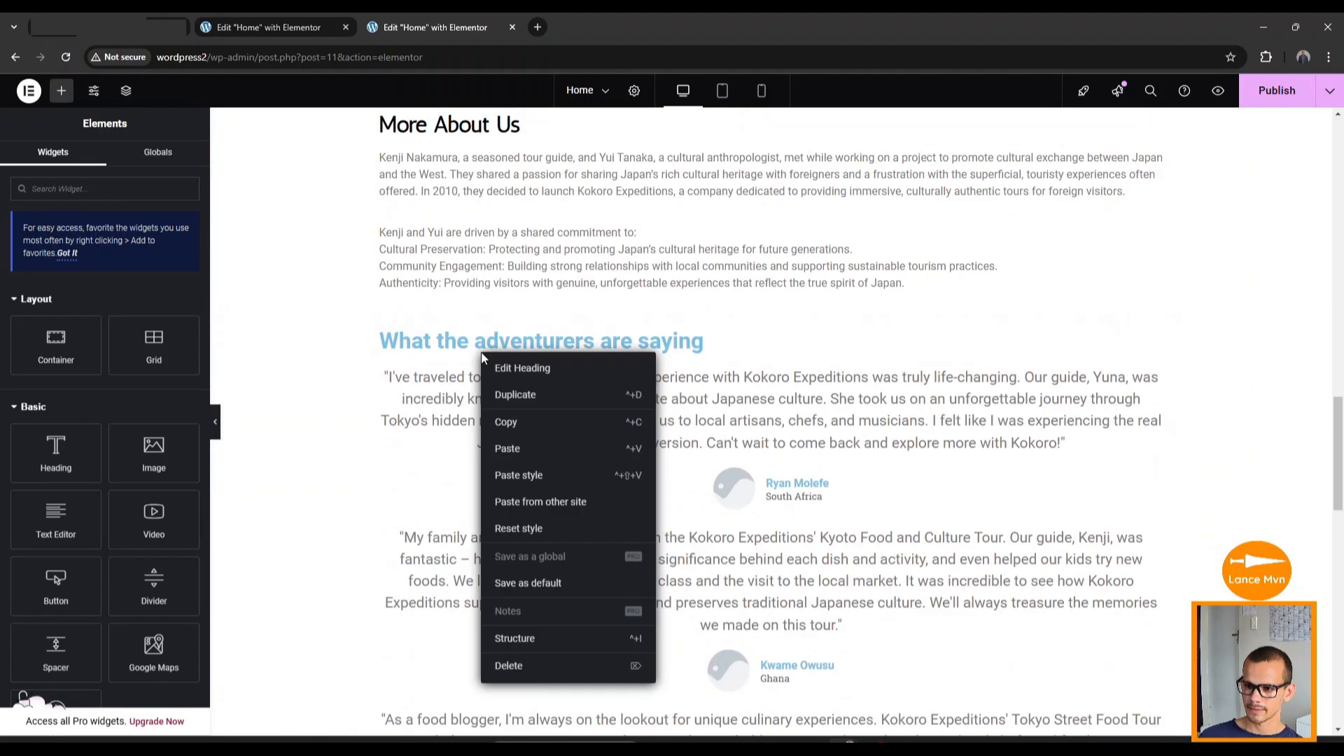
click(498, 477)
scroll(490, 455, down, 6)
right_click(484, 496)
click(513, 533)
scroll(513, 533, down, 6)
scroll(513, 507, up, 20)
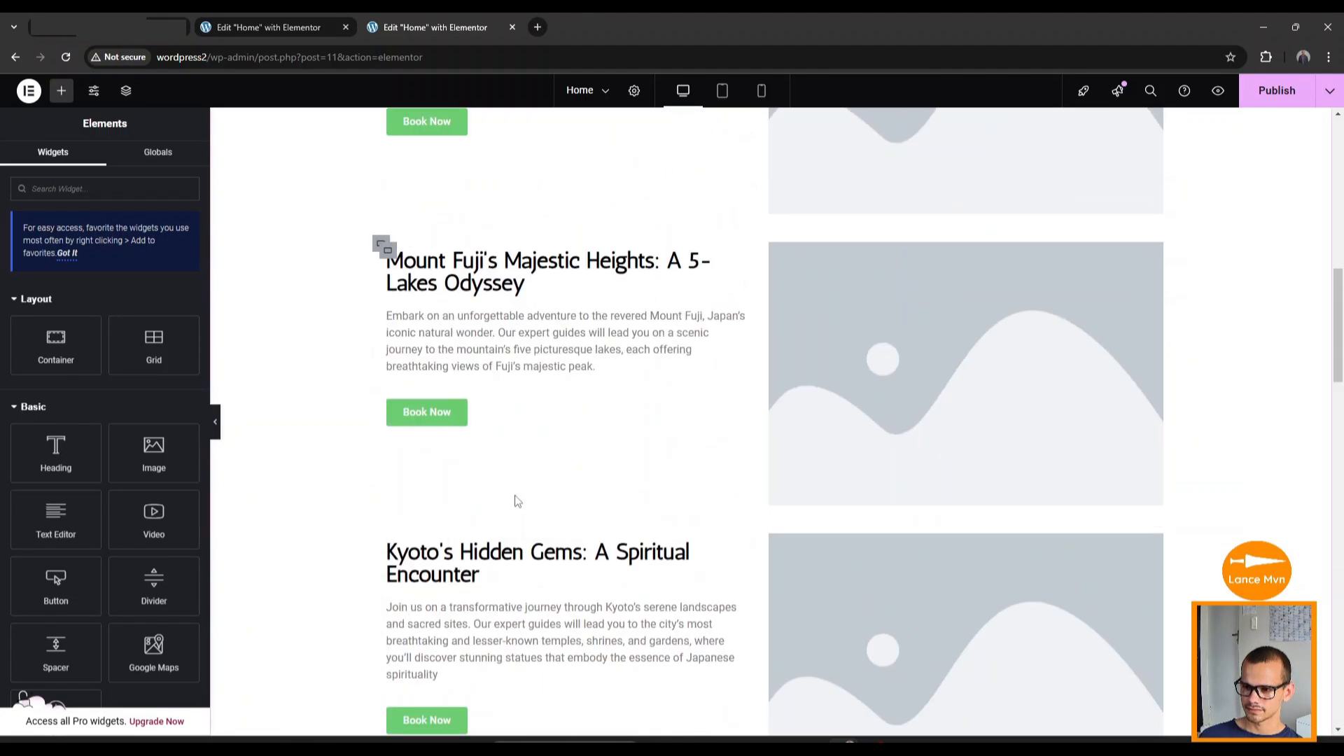
scroll(518, 503, down, 2)
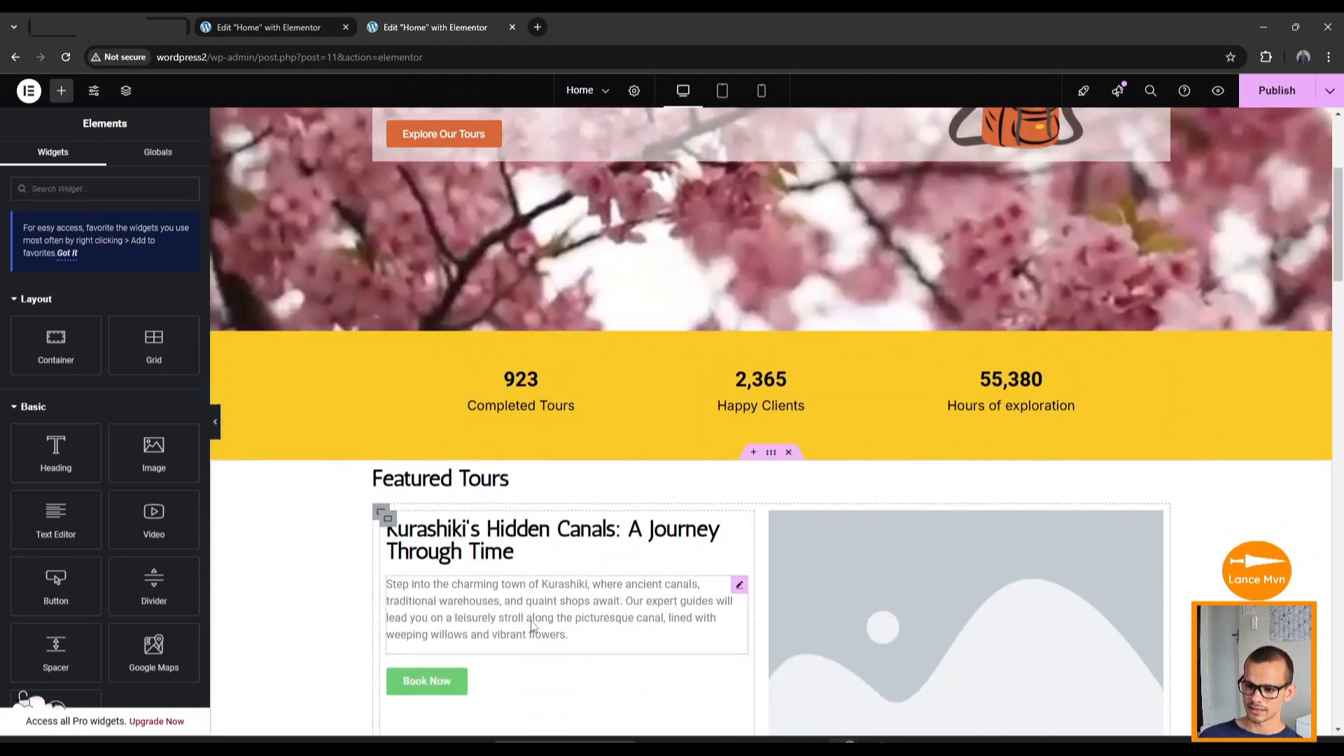
scroll(528, 617, up, 4)
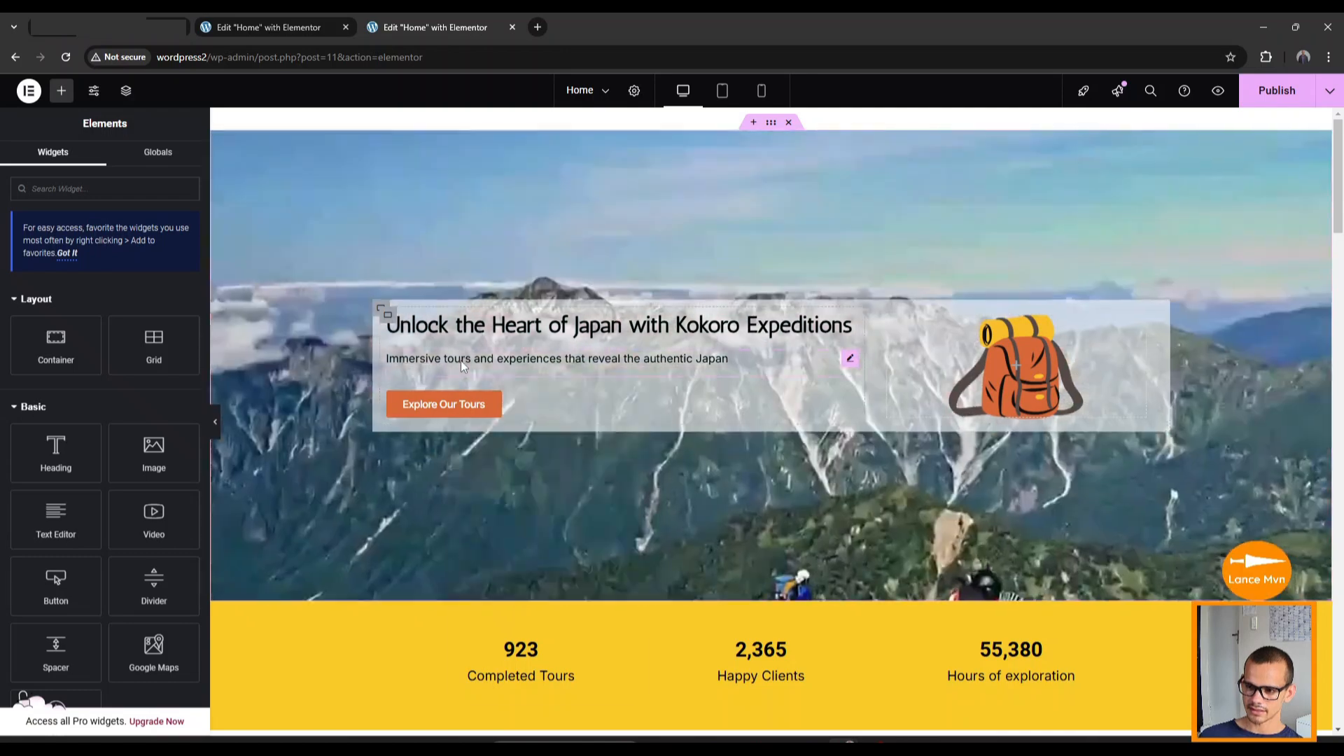
Copy the hero subtitle's style and paste it onto the Kurashiki, Mount Fuji and Kyoto tour descriptions.
right_click(460, 360)
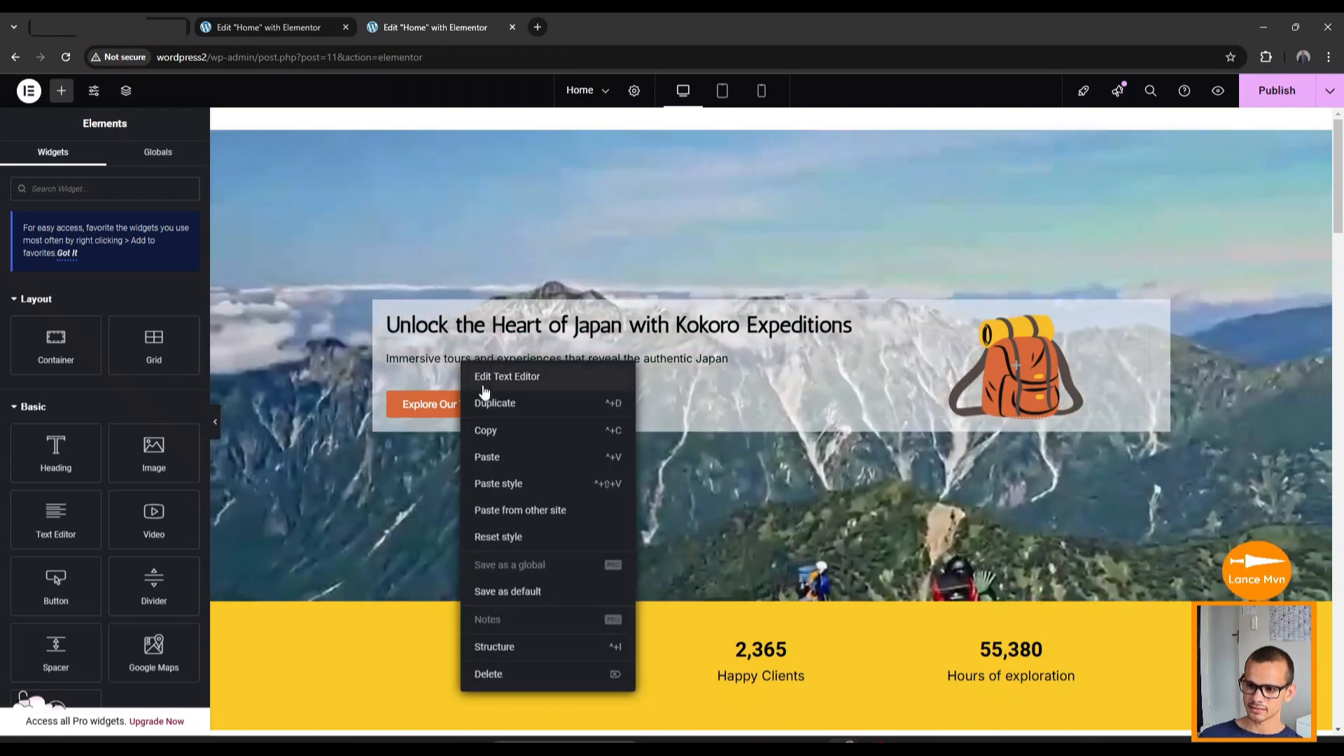
click(493, 431)
scroll(493, 430, down, 6)
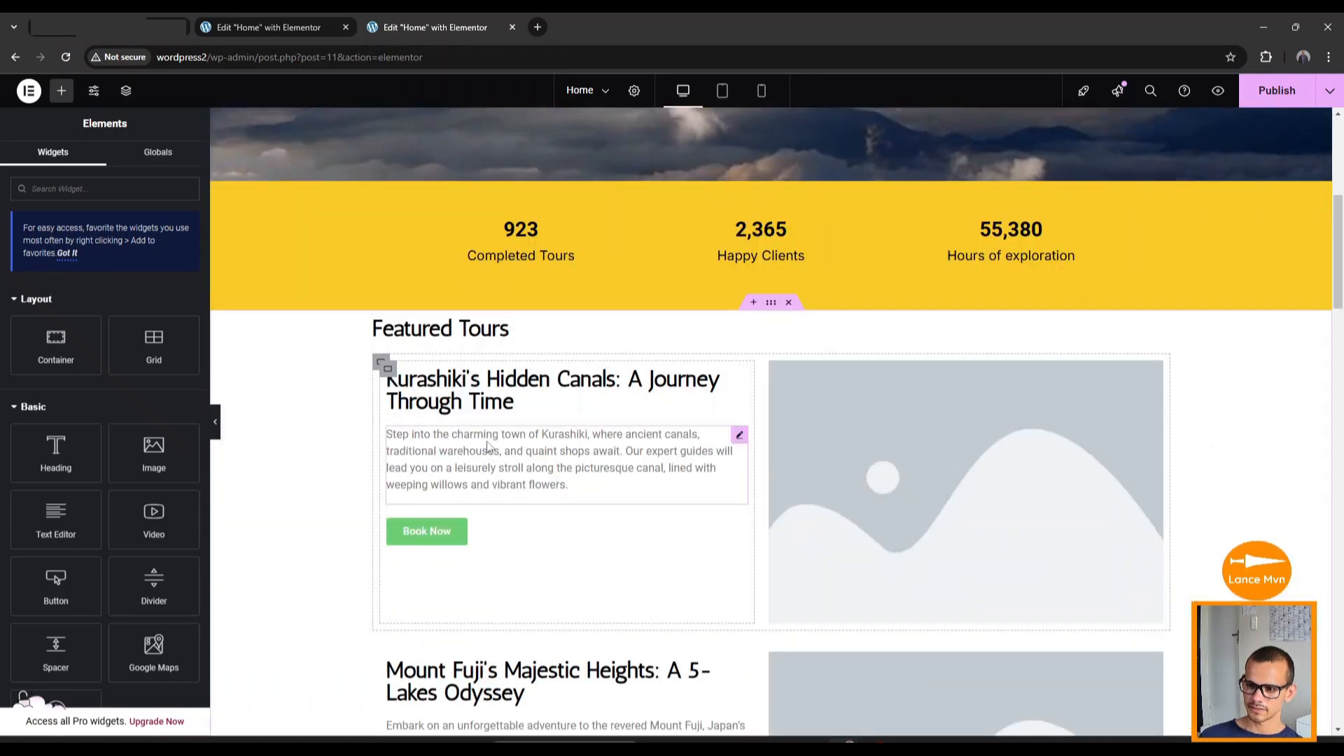
right_click(490, 469)
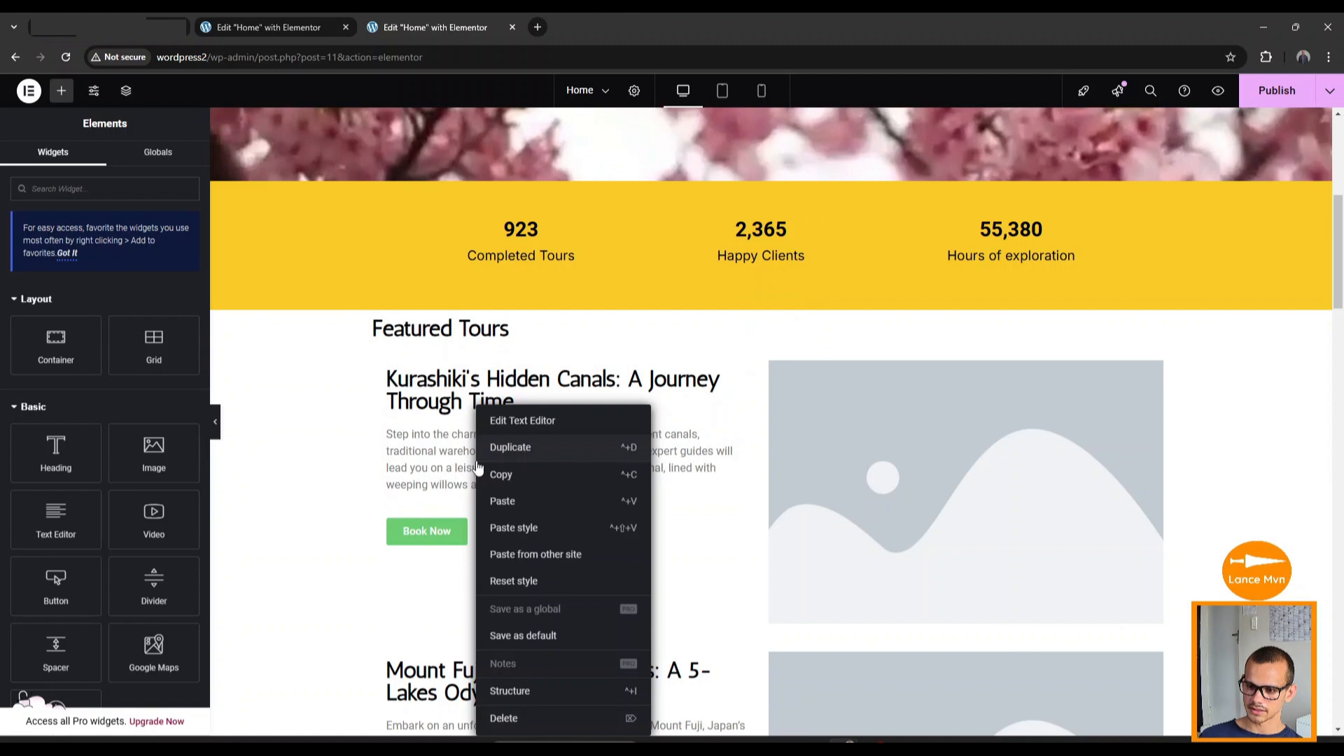
click(524, 530)
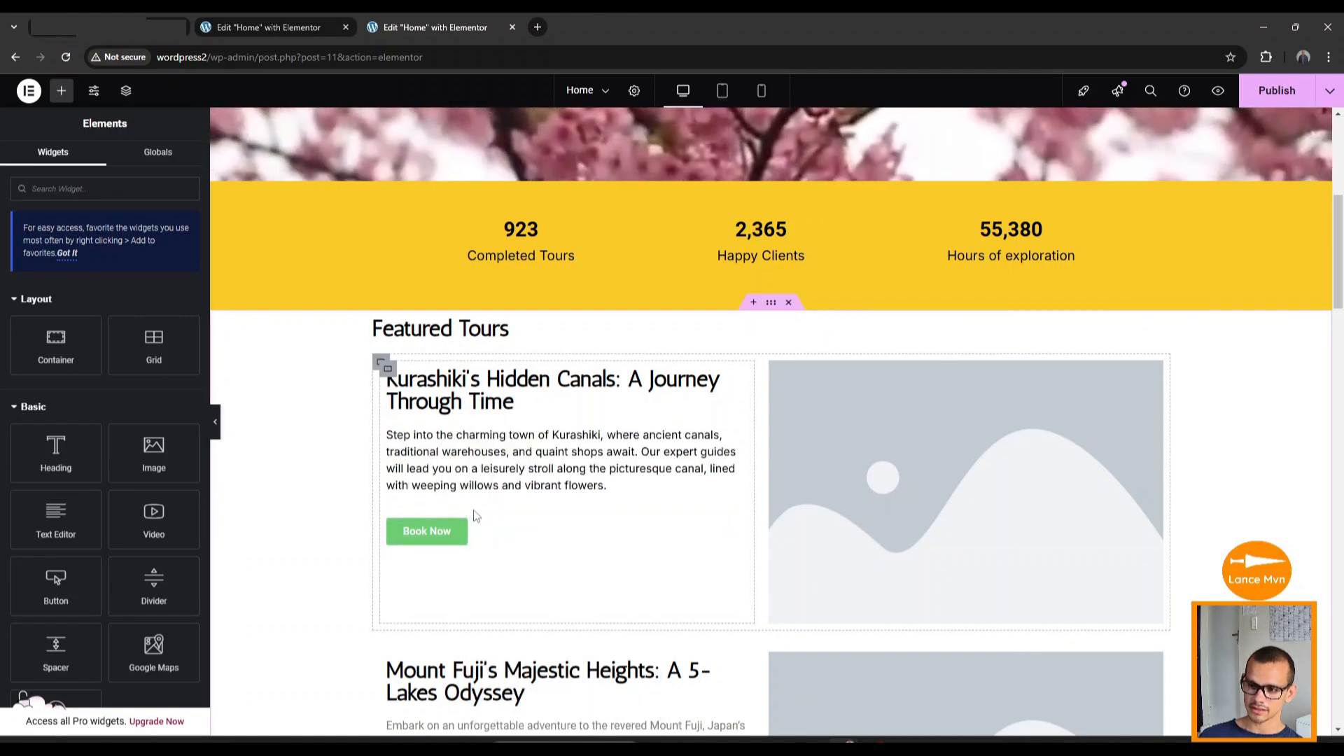
scroll(476, 514, down, 2)
scroll(486, 513, down, 1)
right_click(493, 566)
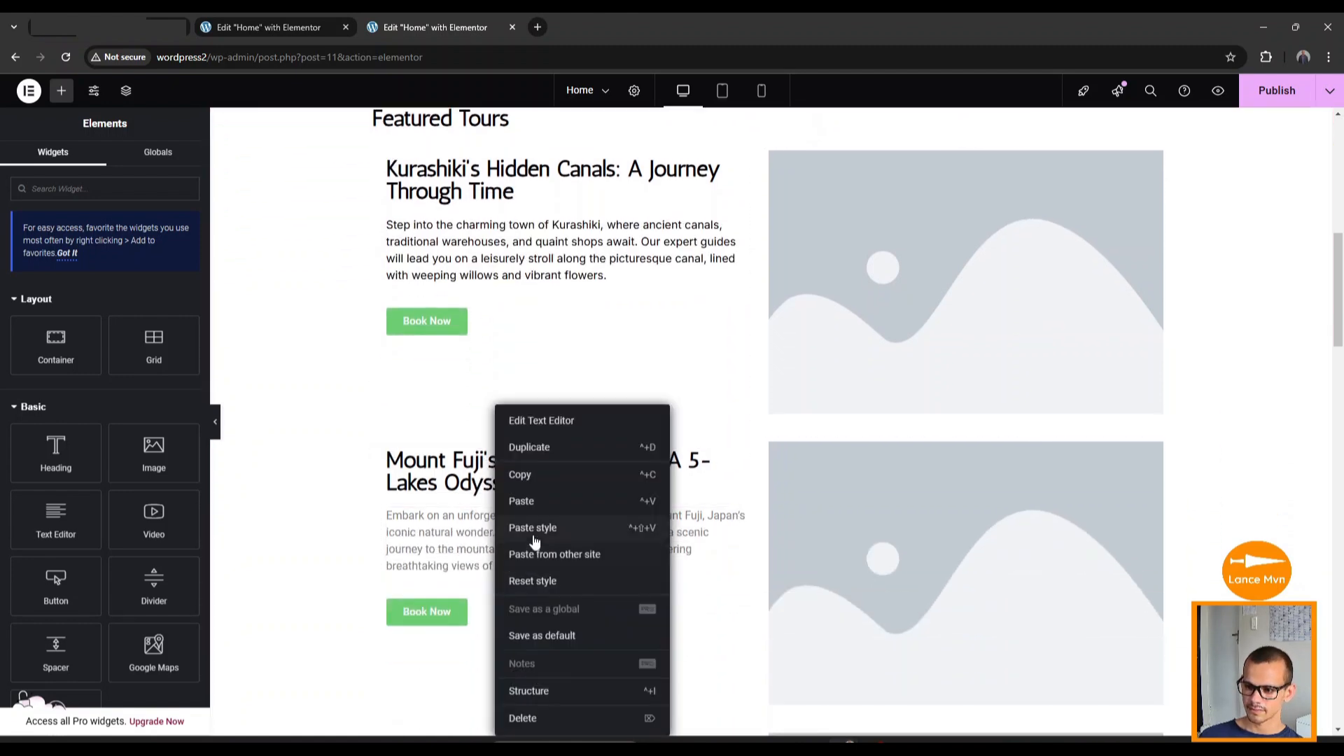
click(533, 529)
scroll(529, 514, down, 5)
right_click(524, 490)
click(547, 528)
scroll(518, 448, down, 5)
Paste the same subtitle style onto the More About Us text and the first testimonial.
right_click(501, 403)
click(550, 528)
scroll(541, 504, down, 4)
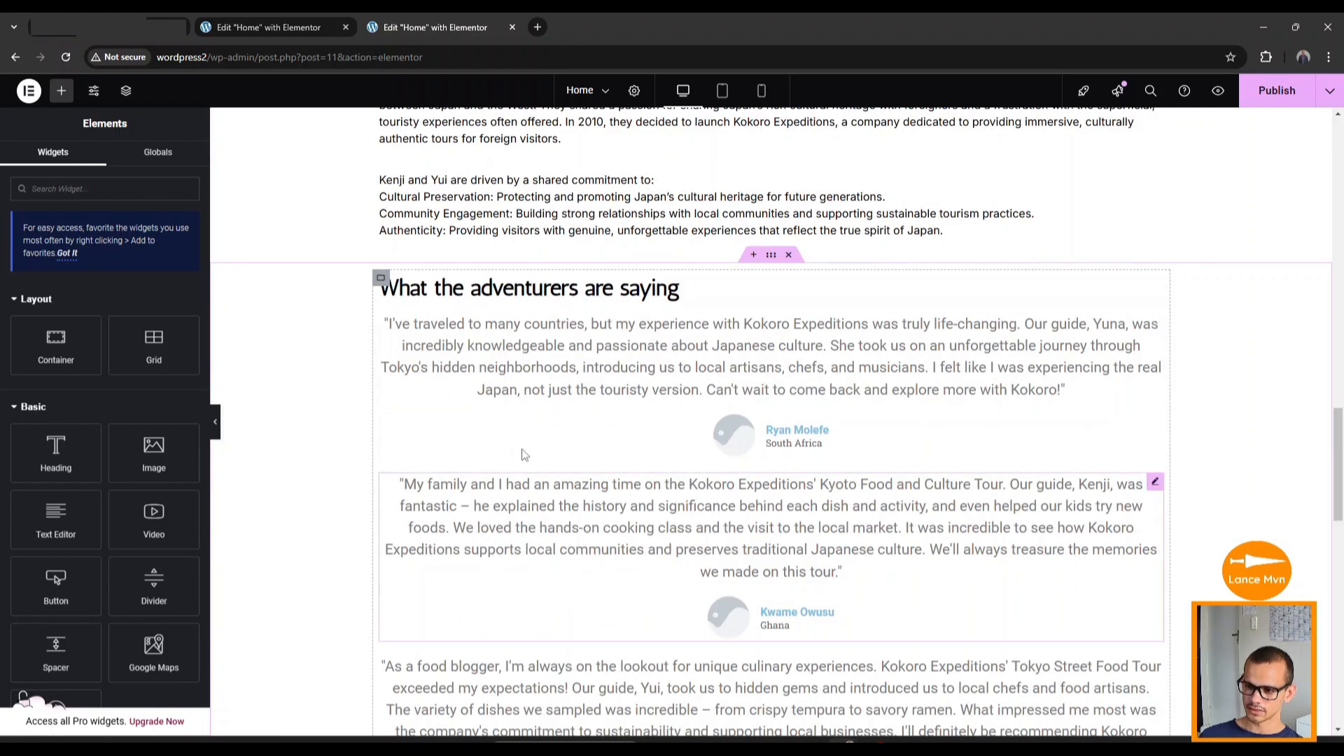
right_click(540, 370)
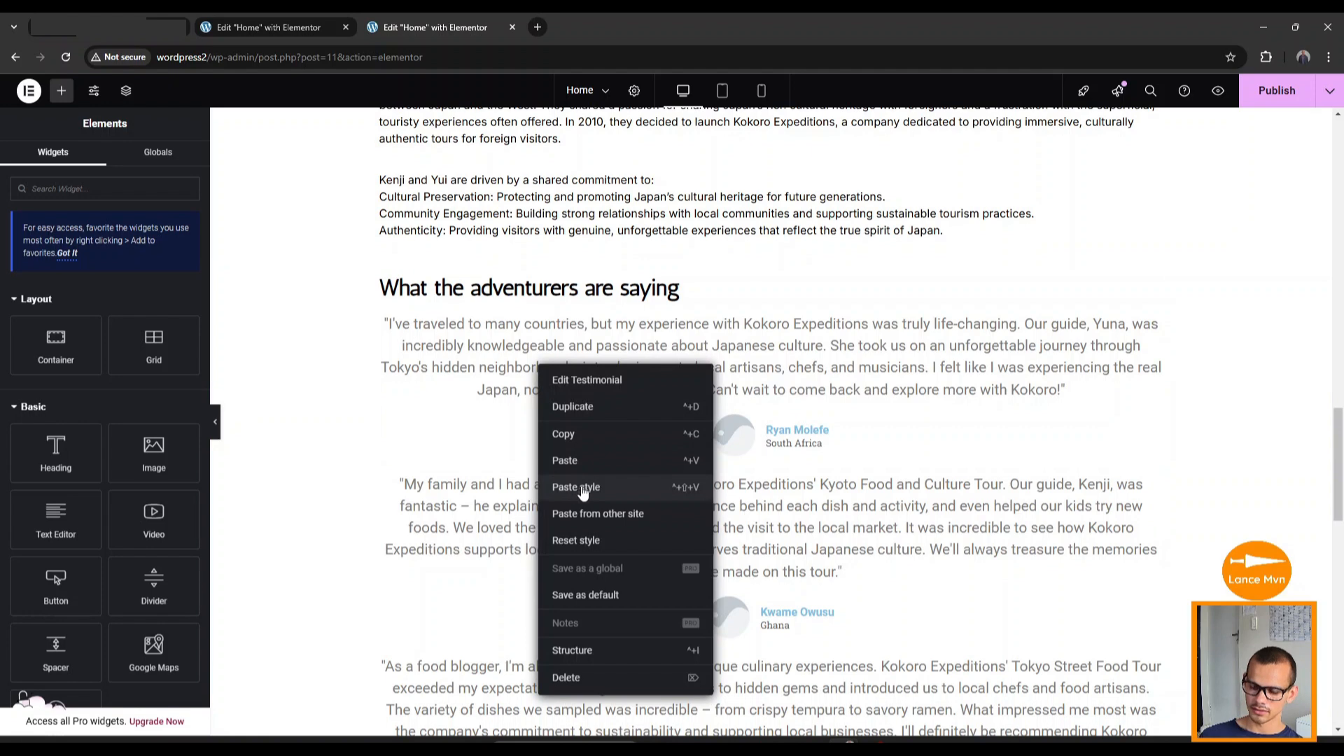
click(582, 488)
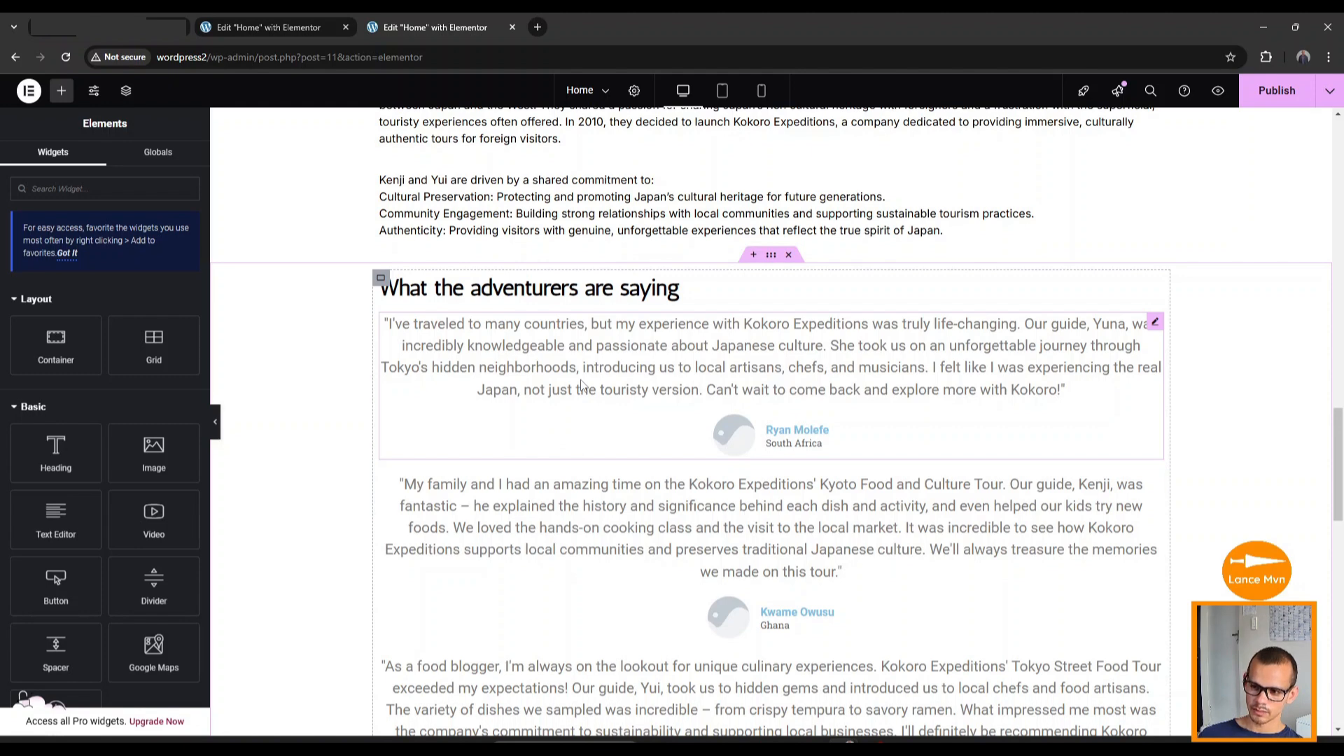
Select the first testimonial to edit its settings.
scroll(538, 553, down, 2)
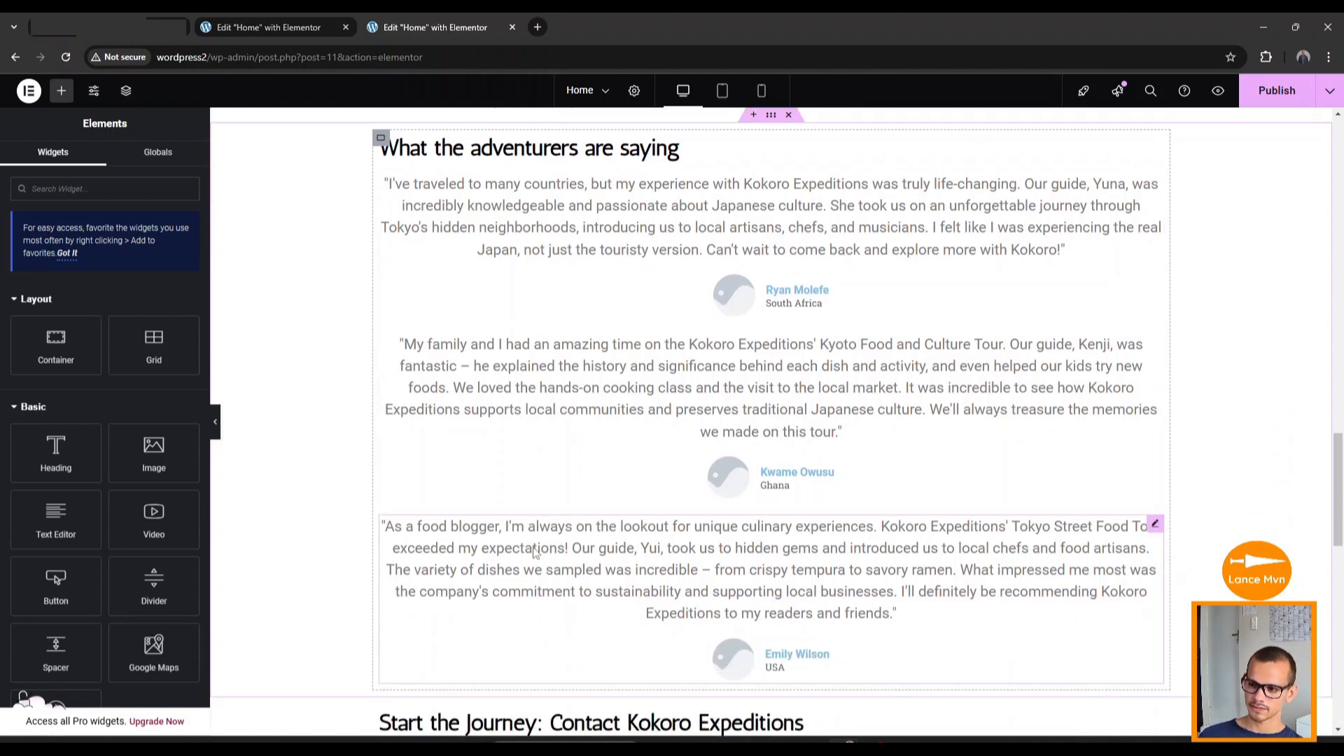
scroll(668, 568, up, 2)
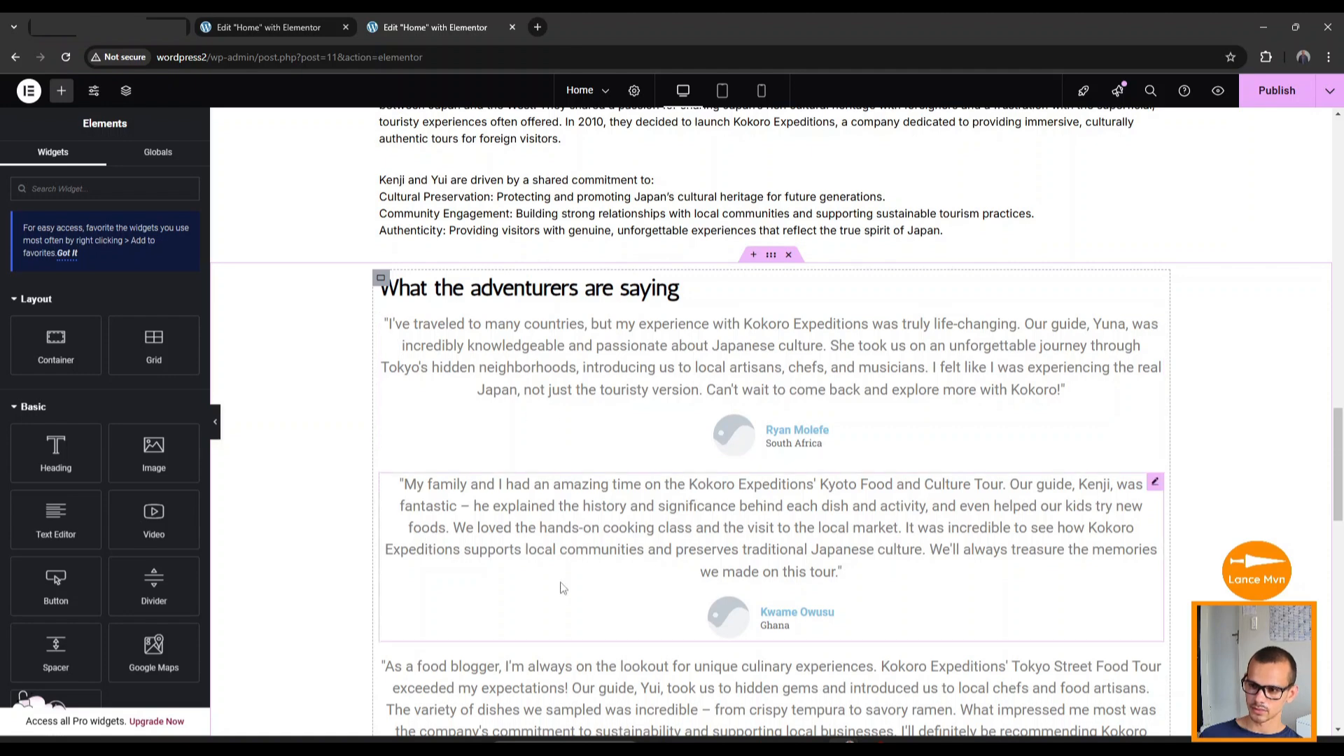
scroll(560, 588, up, 4)
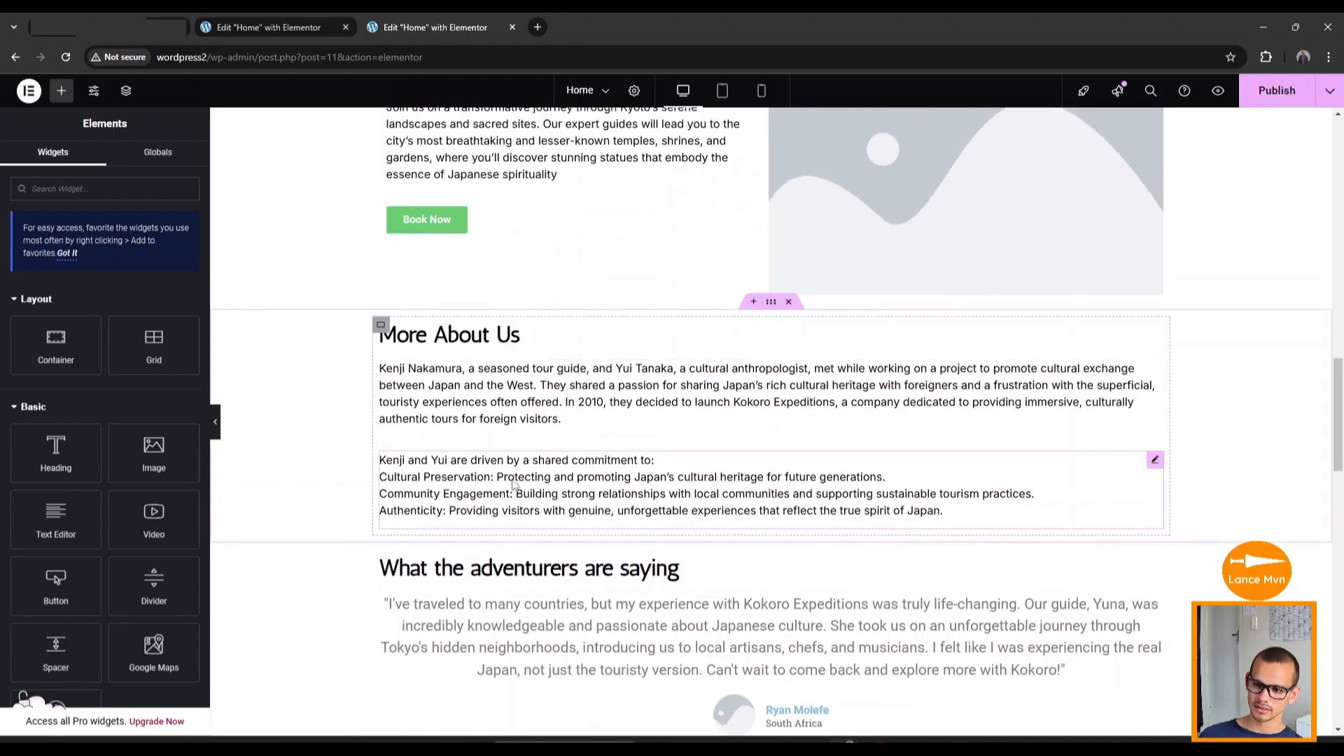
scroll(552, 482, down, 3)
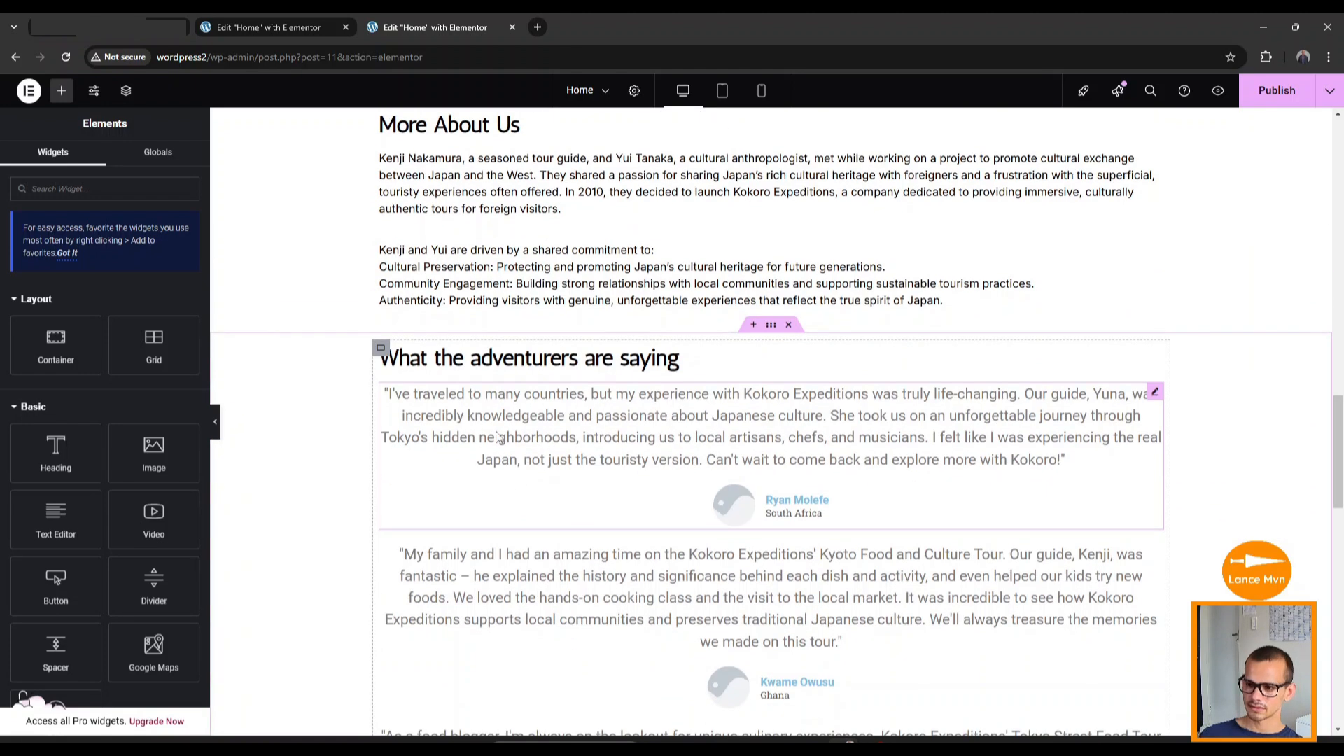
click(649, 436)
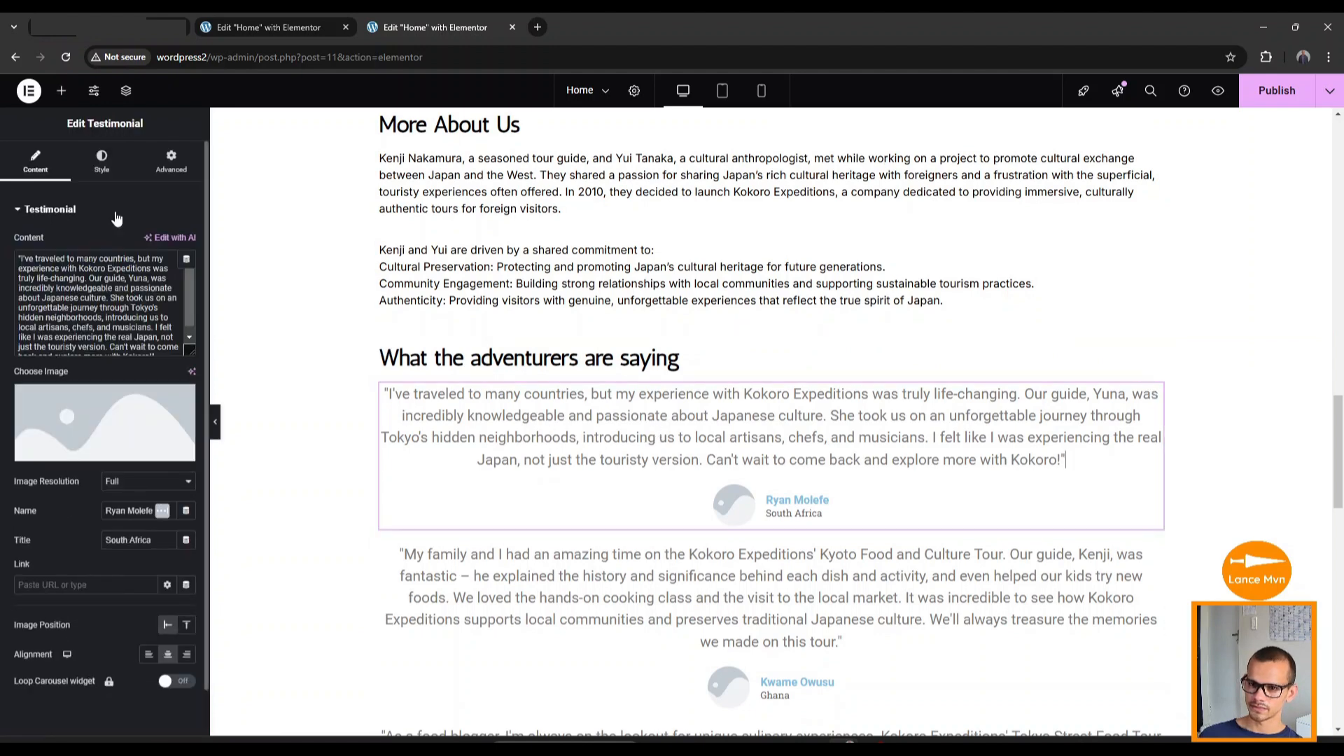
Show the testimonial's Style settings, then scroll back up to the More About Us paragraph.
click(103, 162)
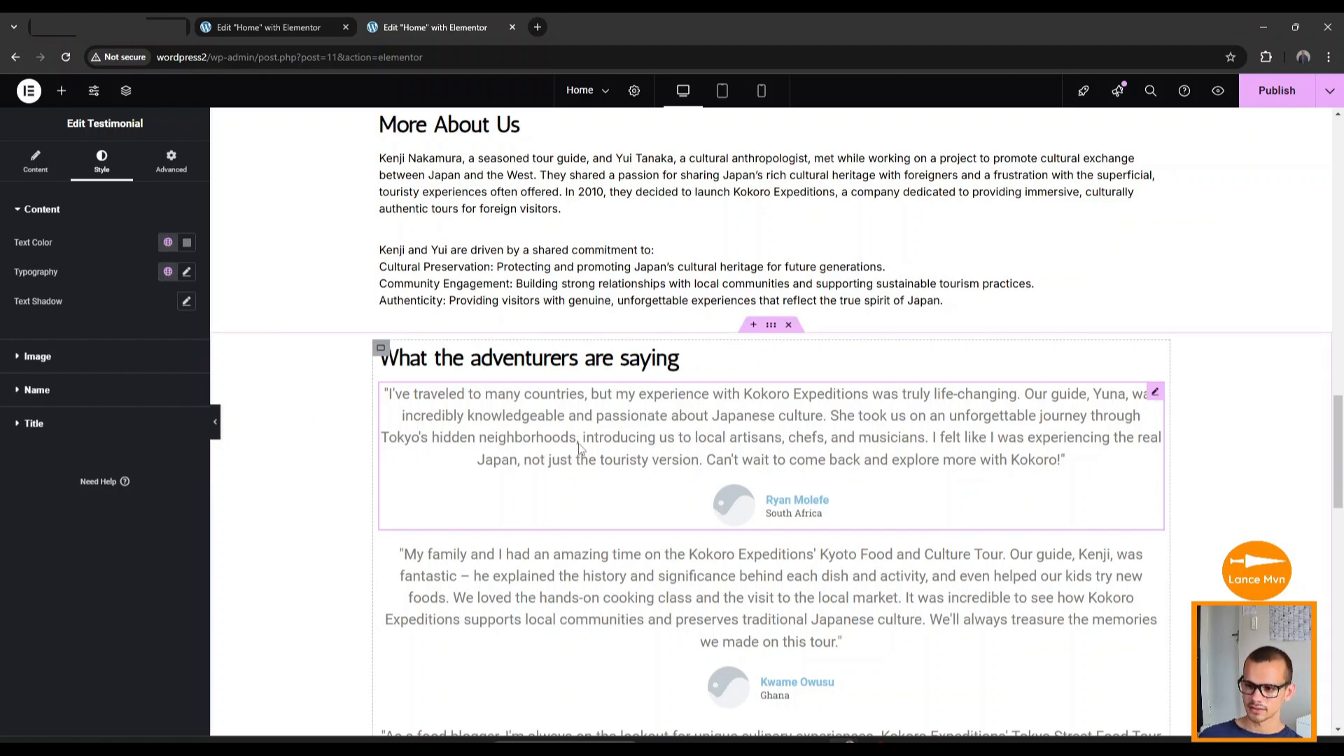
scroll(532, 437, up, 3)
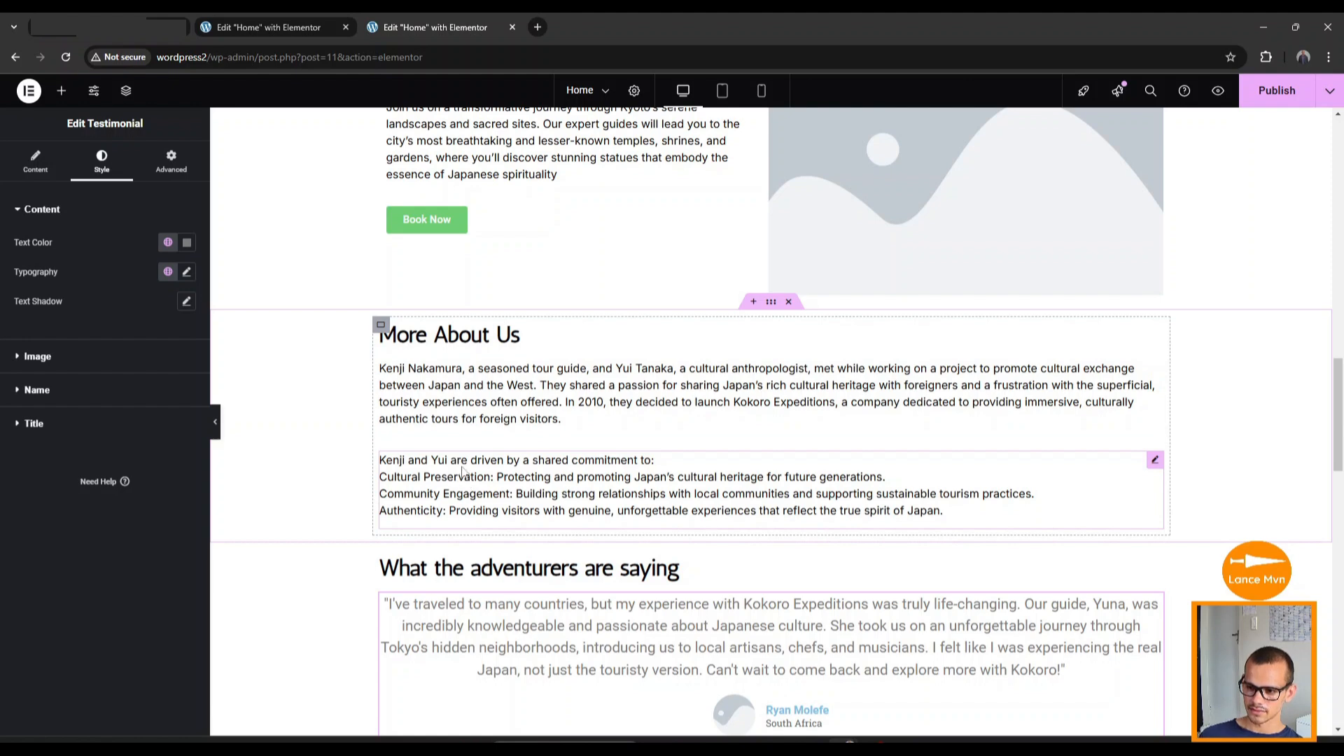
Save the commitments paragraph's typography as global font 'maintext', then select the first testimonial.
click(480, 487)
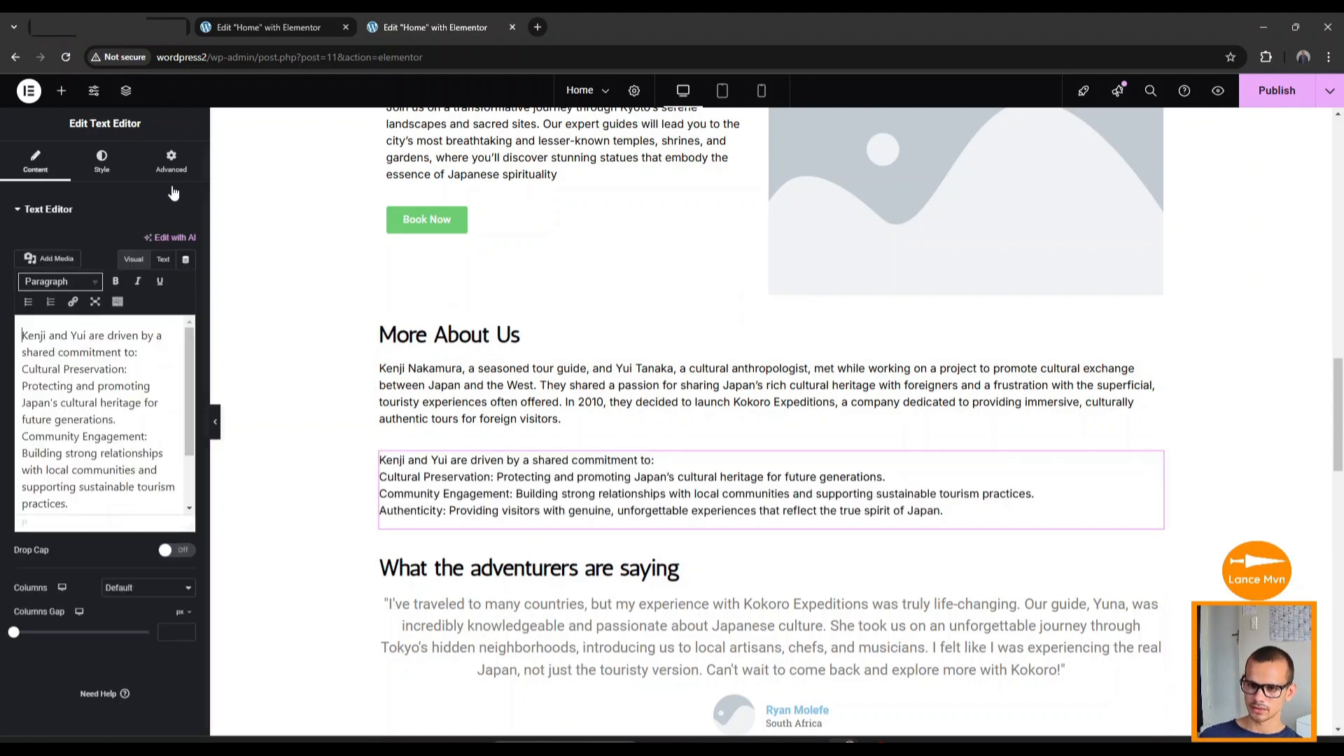
click(109, 172)
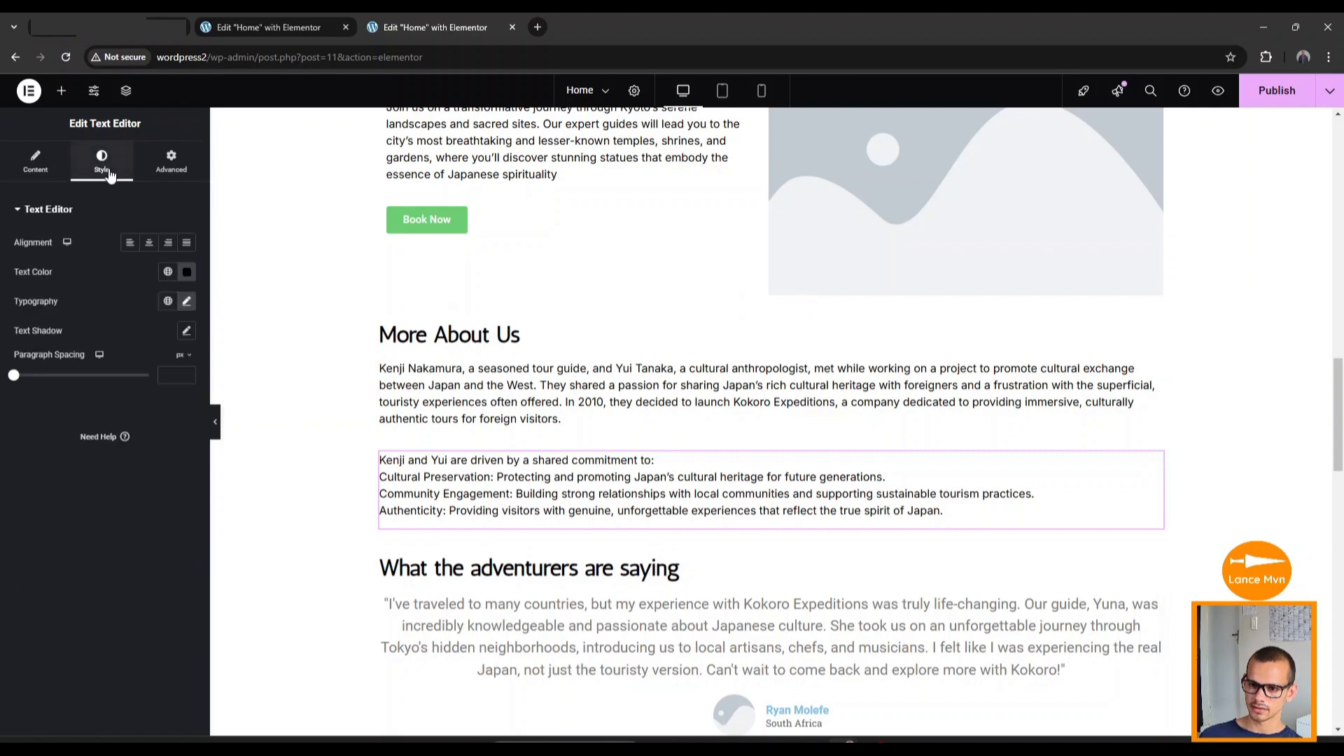
click(187, 303)
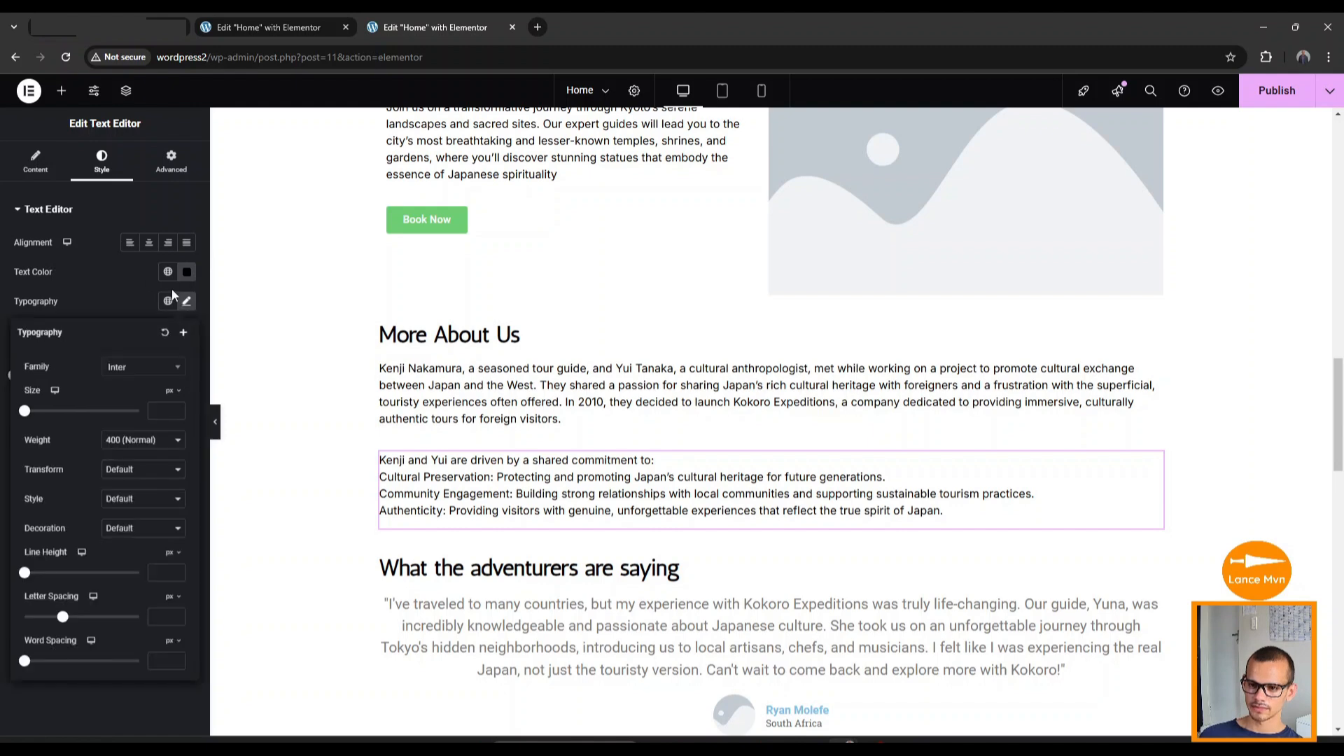
click(184, 333)
key(ctrl+a)
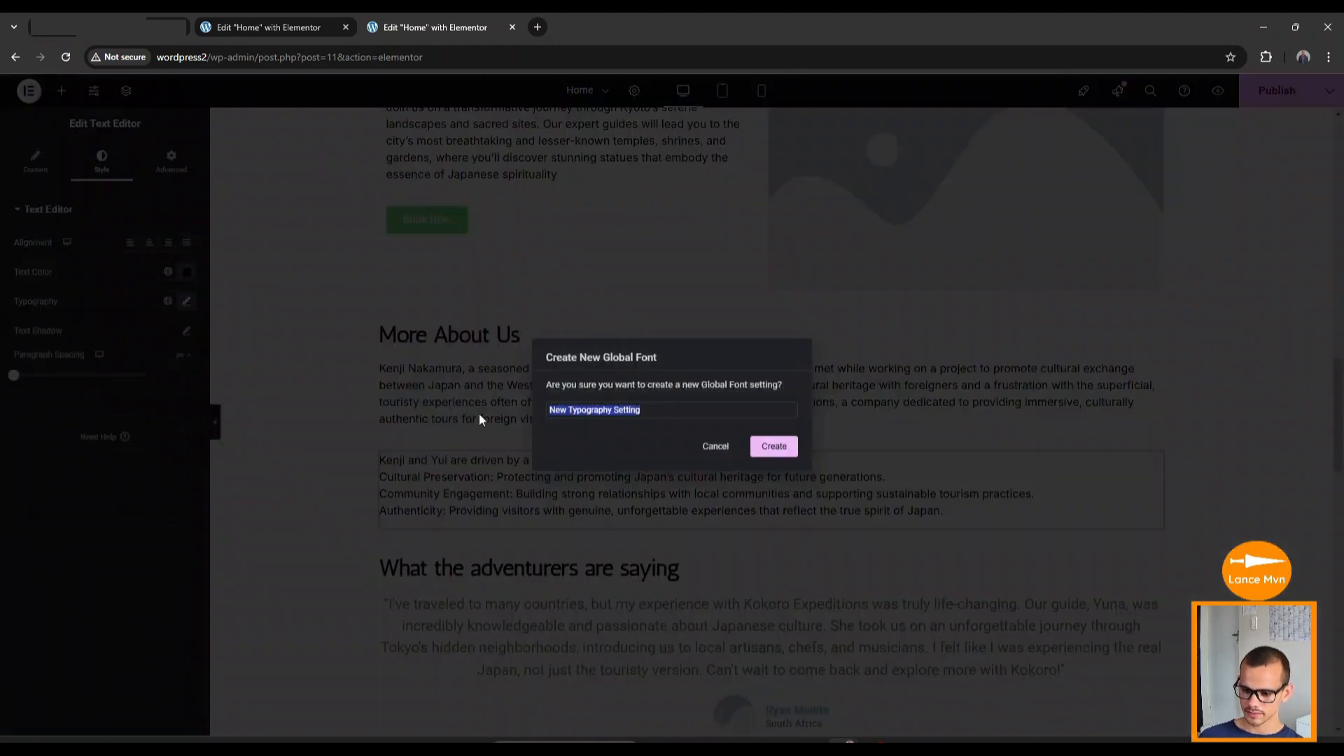
text(maintext)
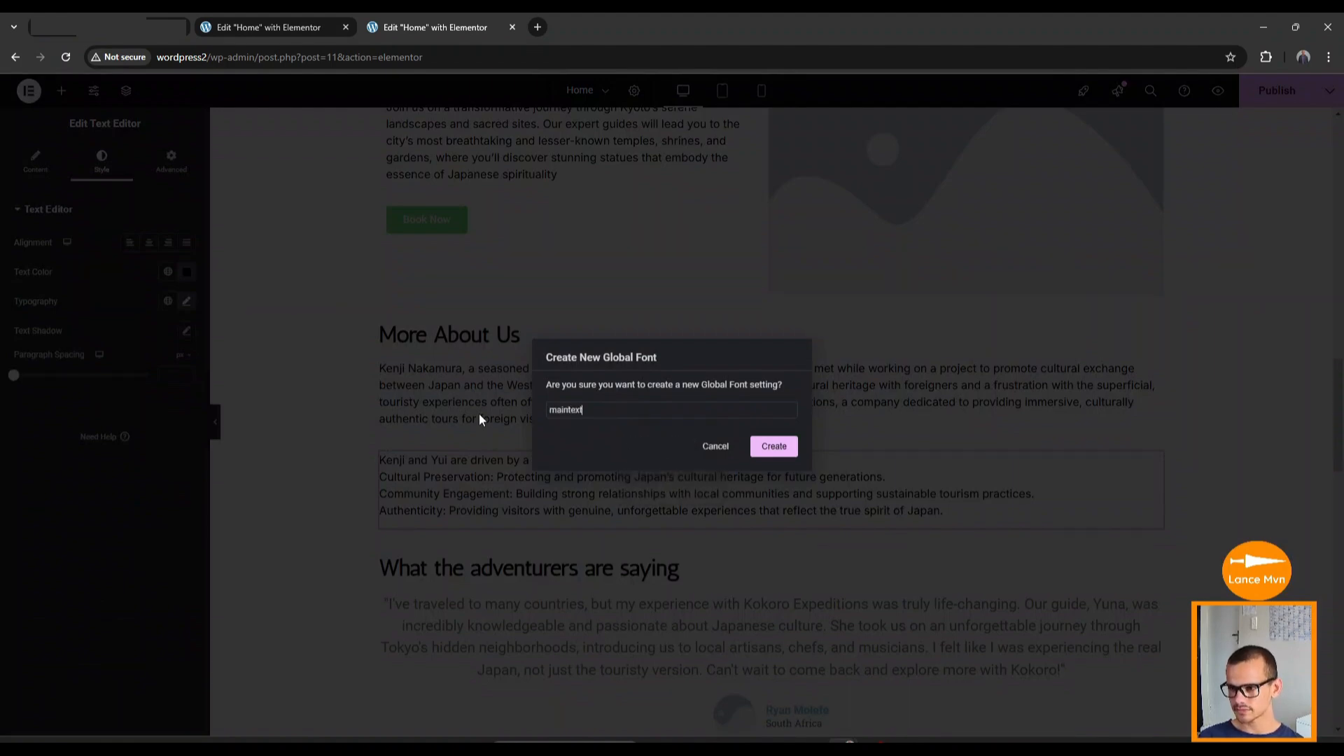
click(773, 447)
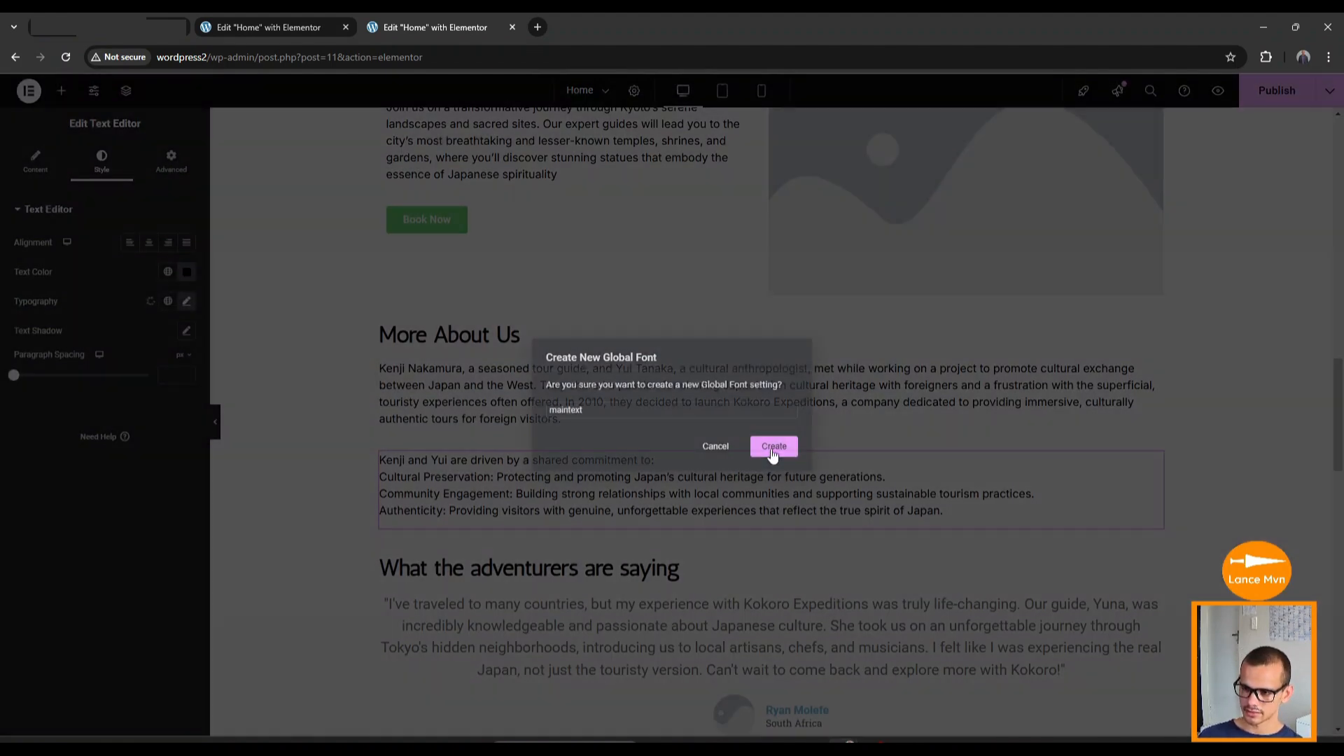
scroll(671, 472, down, 1)
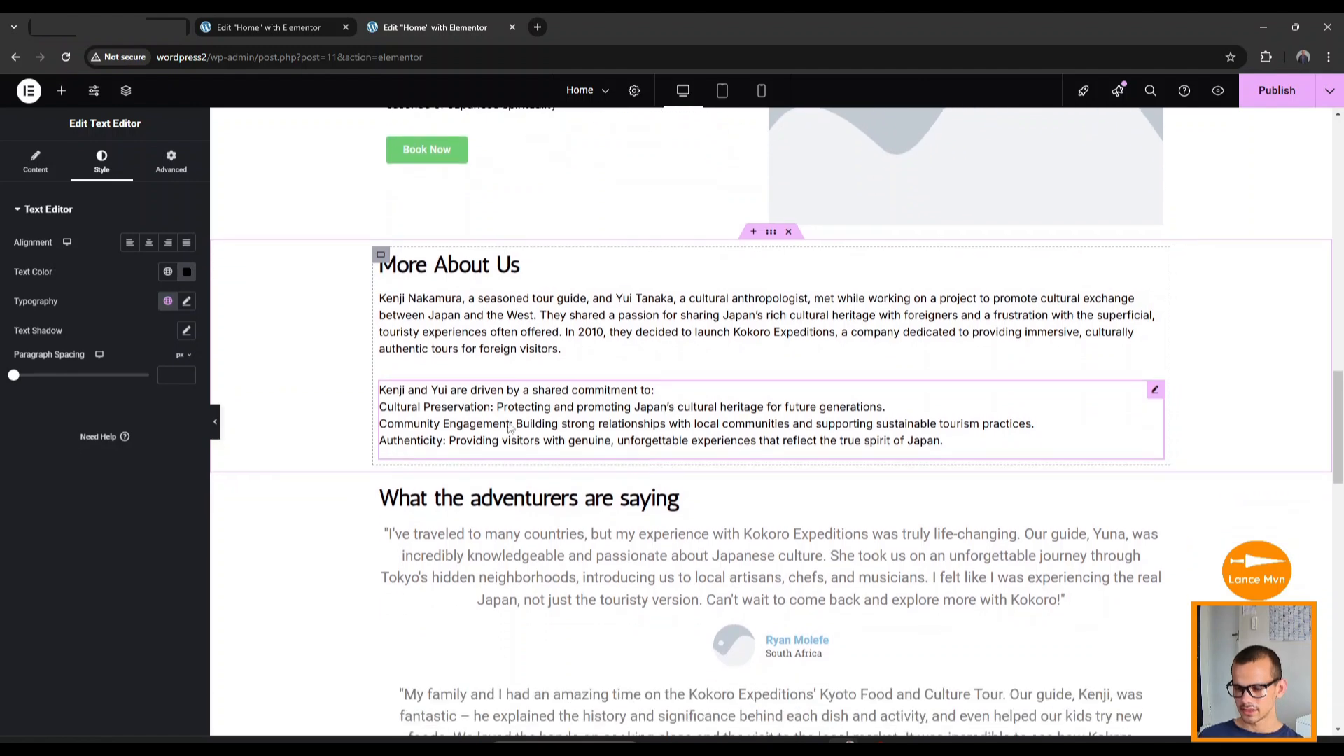
click(594, 575)
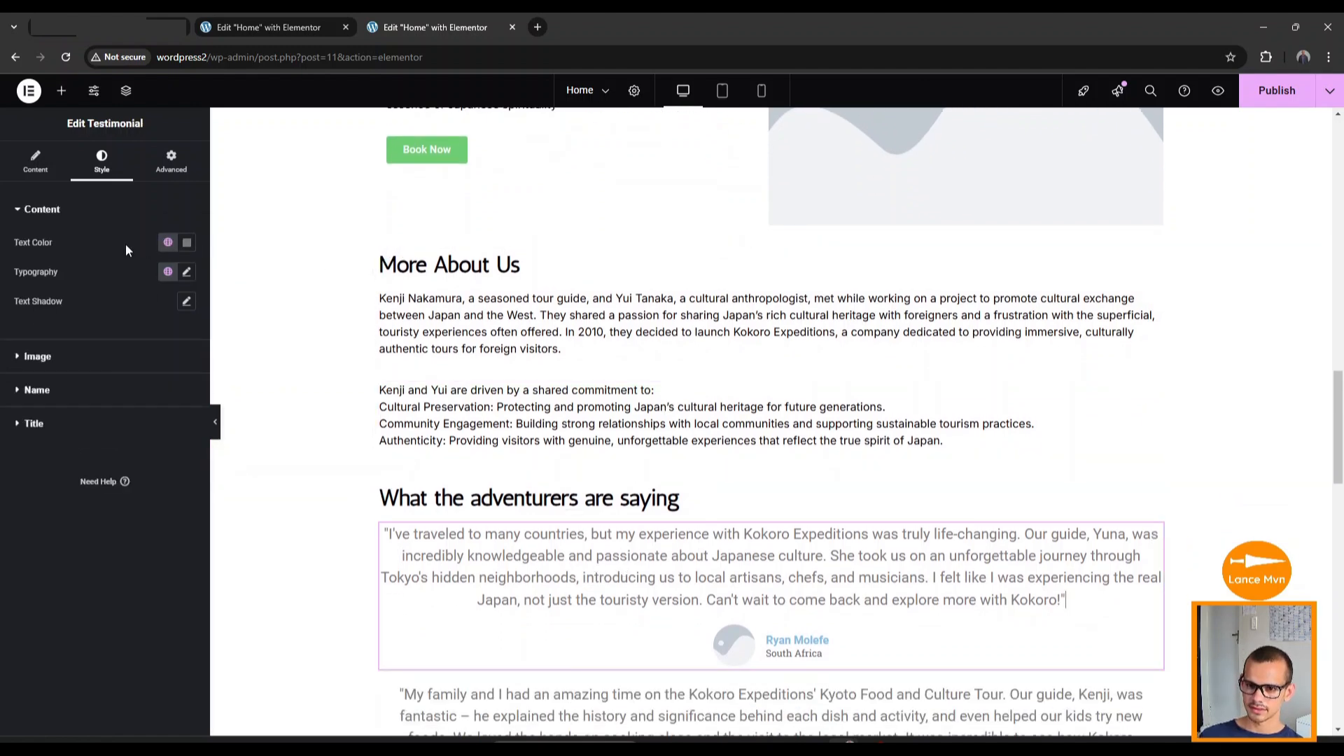
Give the testimonial quote the maintext global font and main black colour.
click(168, 275)
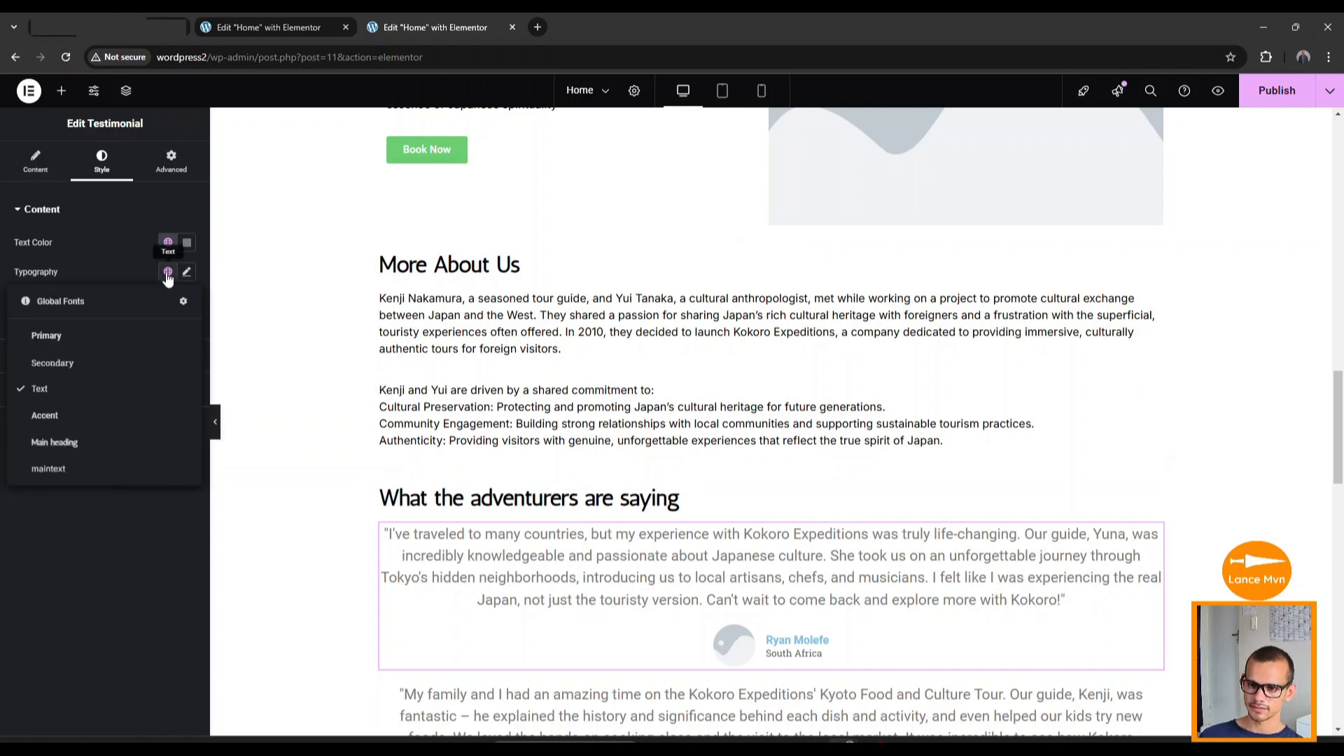
click(76, 475)
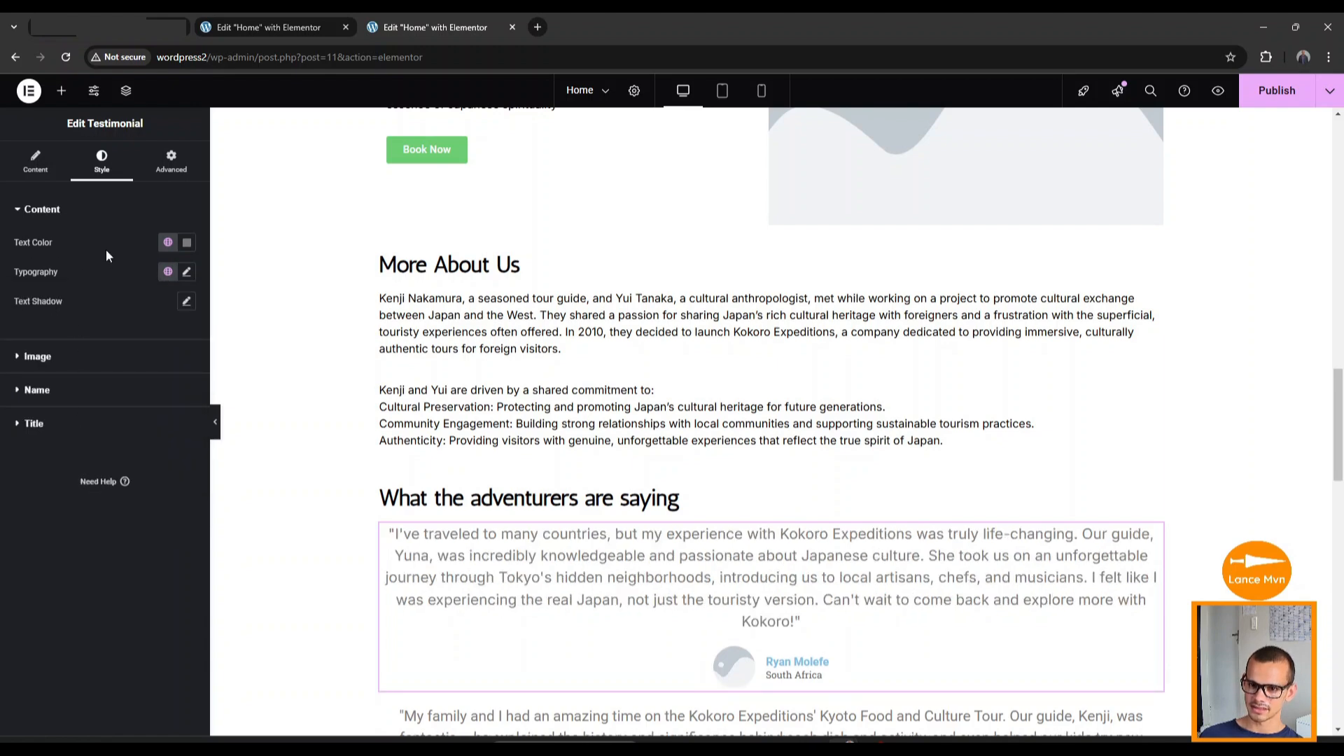
click(168, 243)
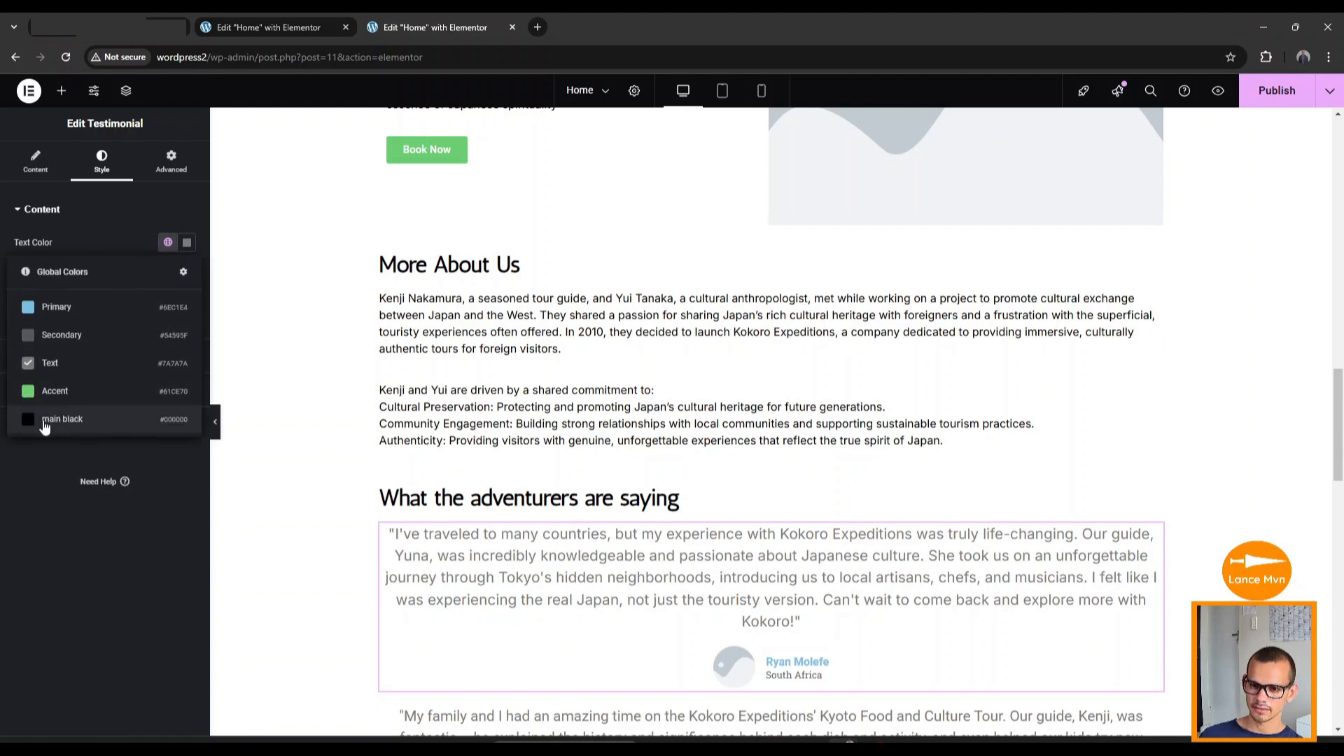
click(117, 420)
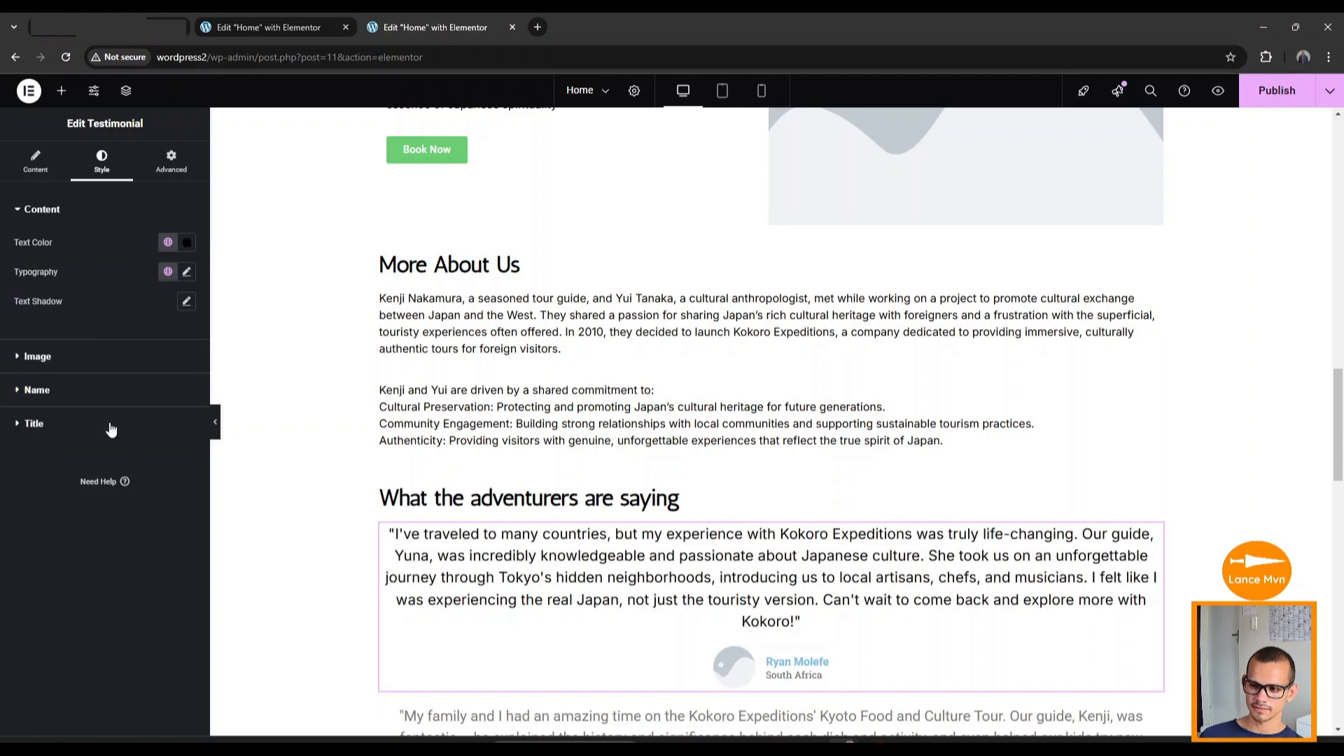
scroll(420, 471, down, 2)
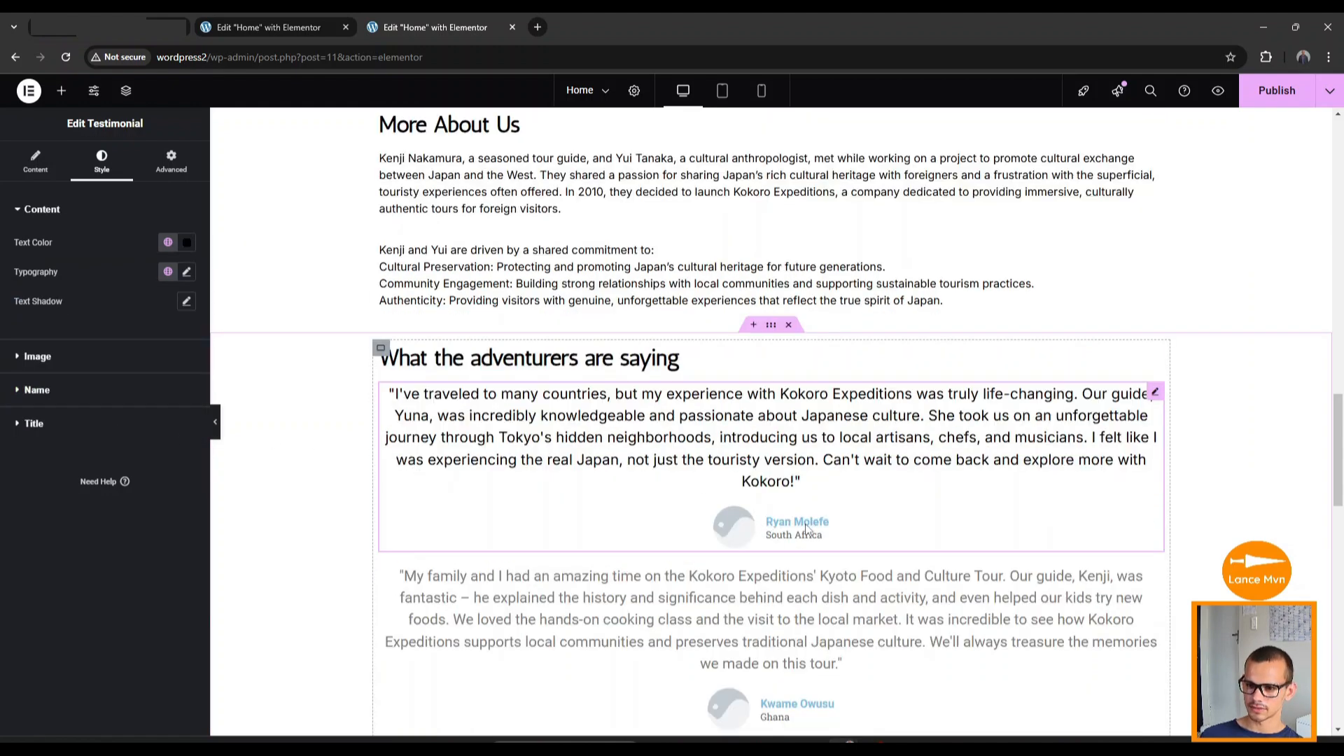
Make the reviewer's name and title main black, both in the maintext global font.
click(21, 390)
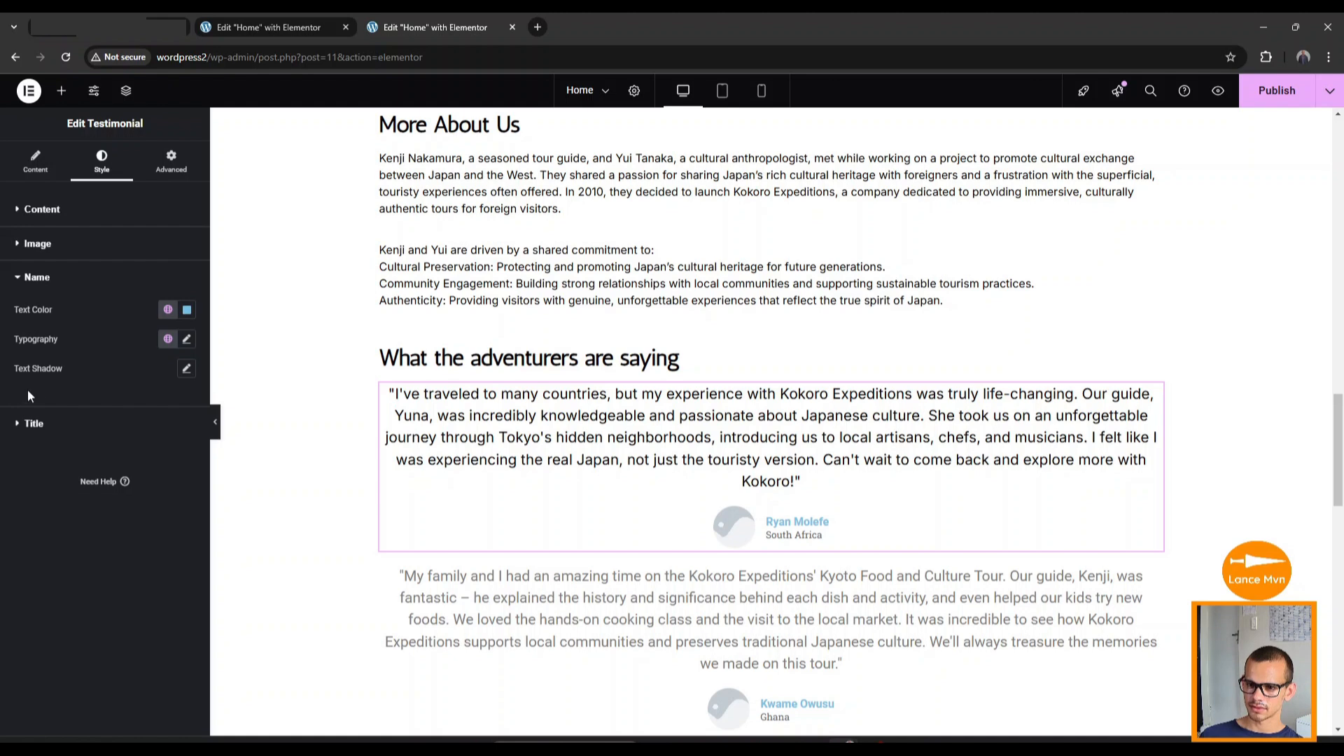
click(166, 311)
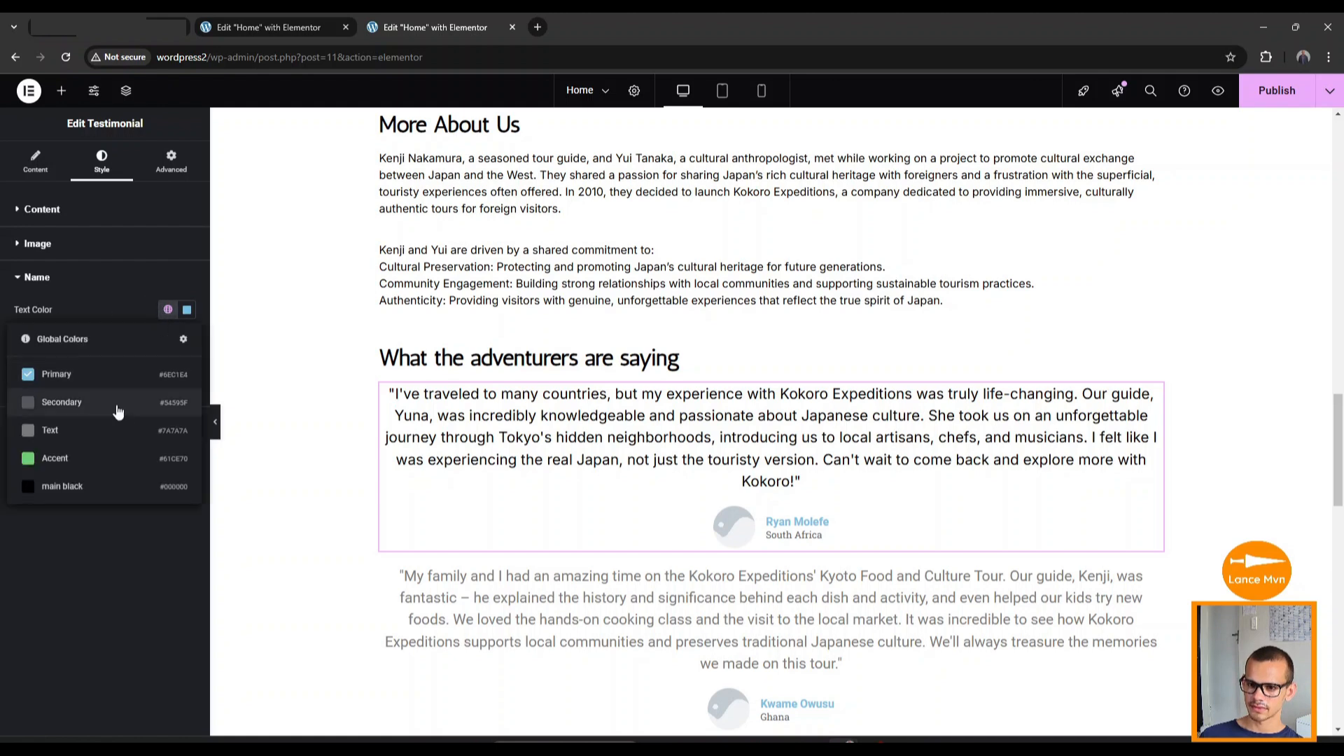
click(74, 482)
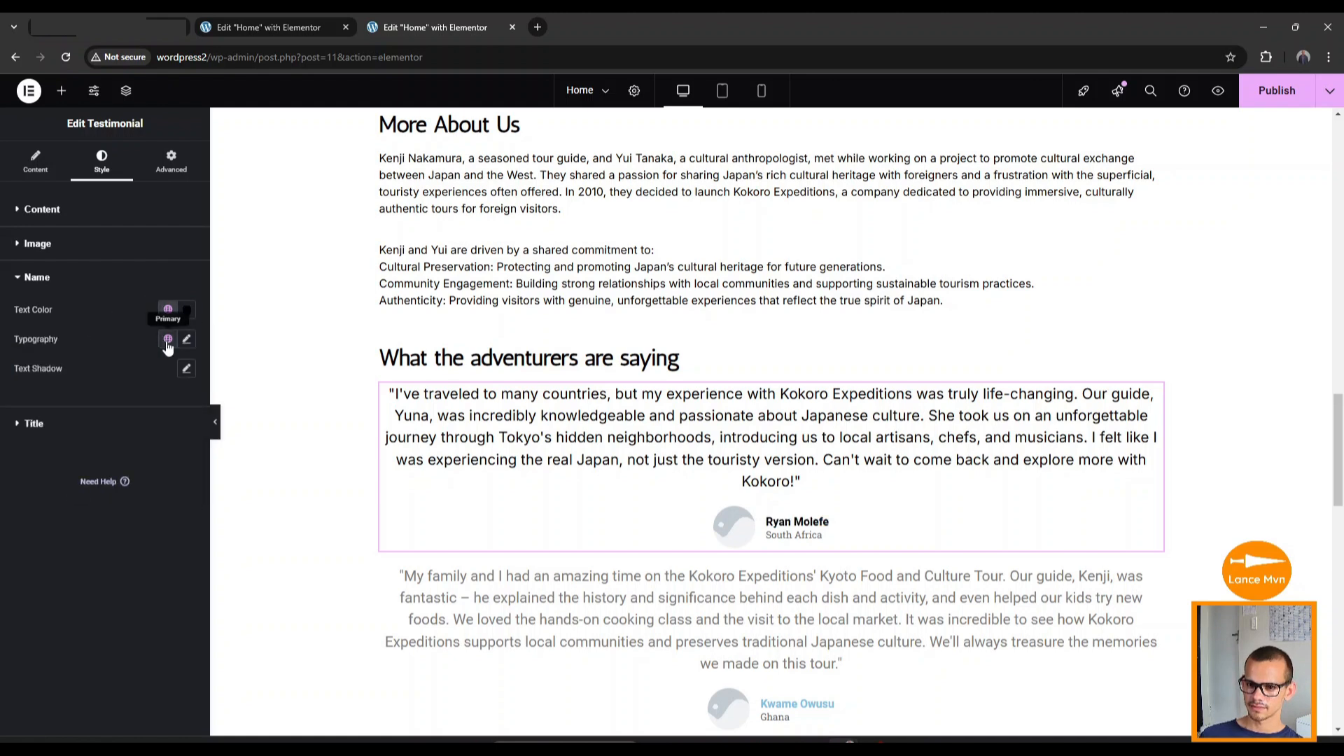
click(167, 339)
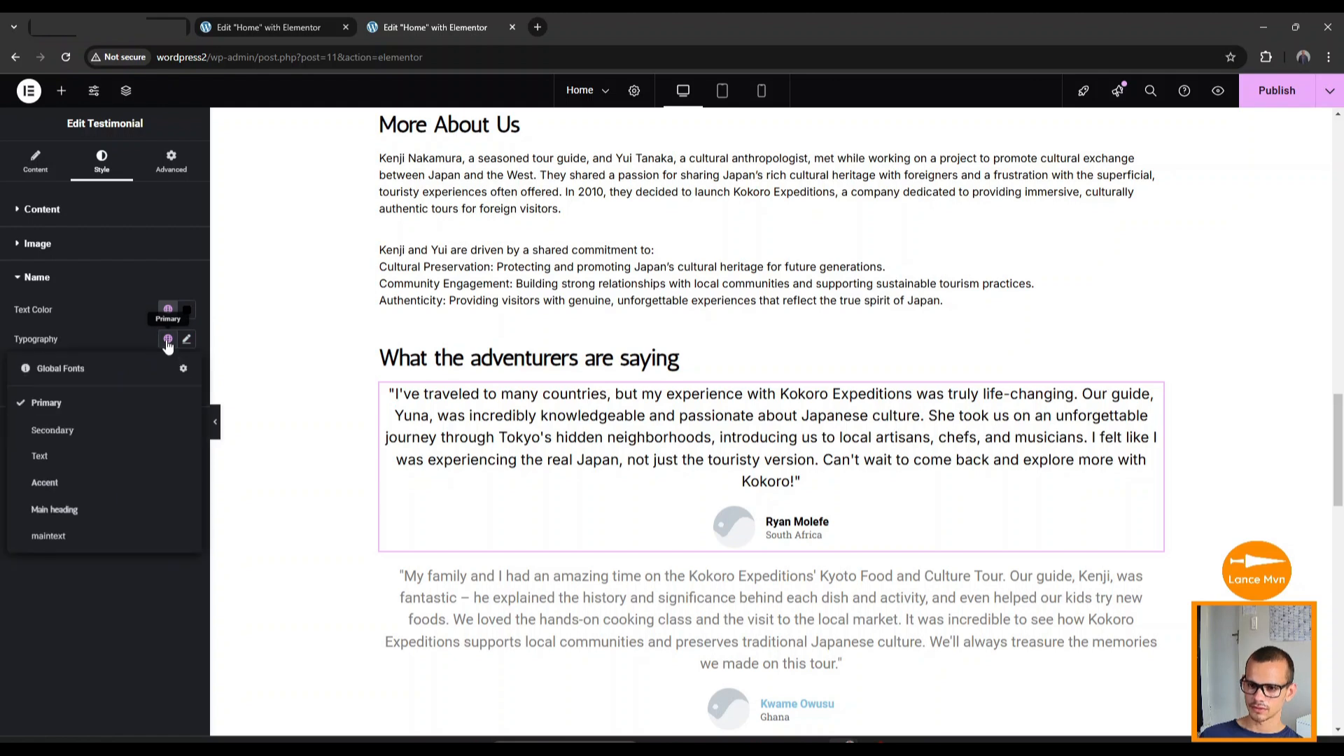
click(93, 534)
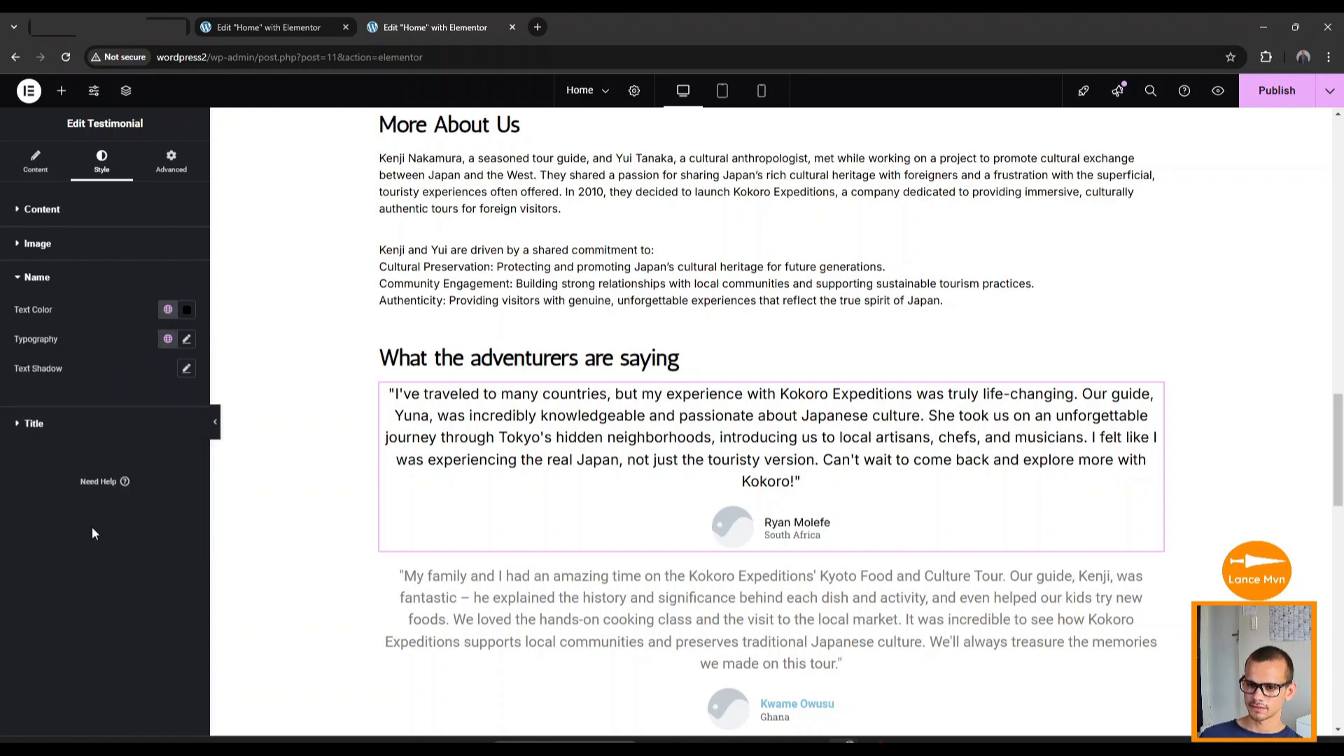
click(28, 424)
click(168, 343)
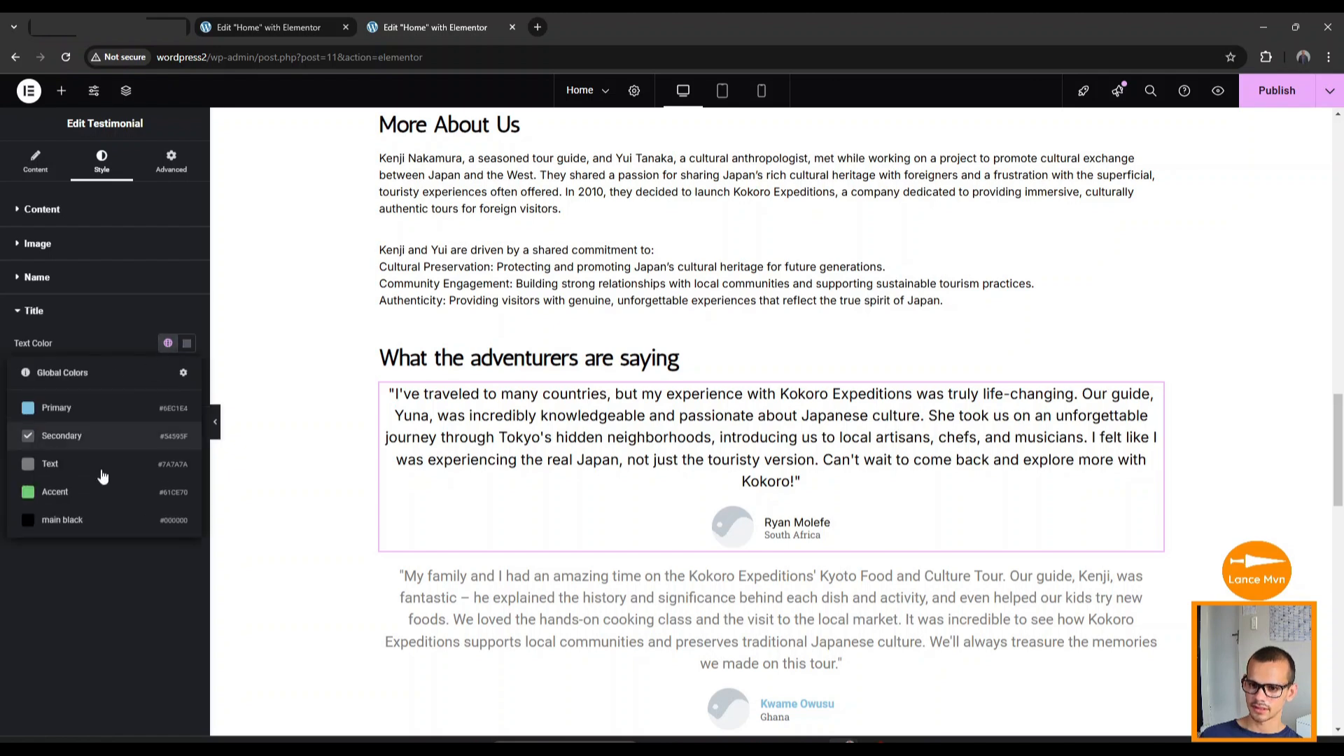
click(77, 527)
click(168, 373)
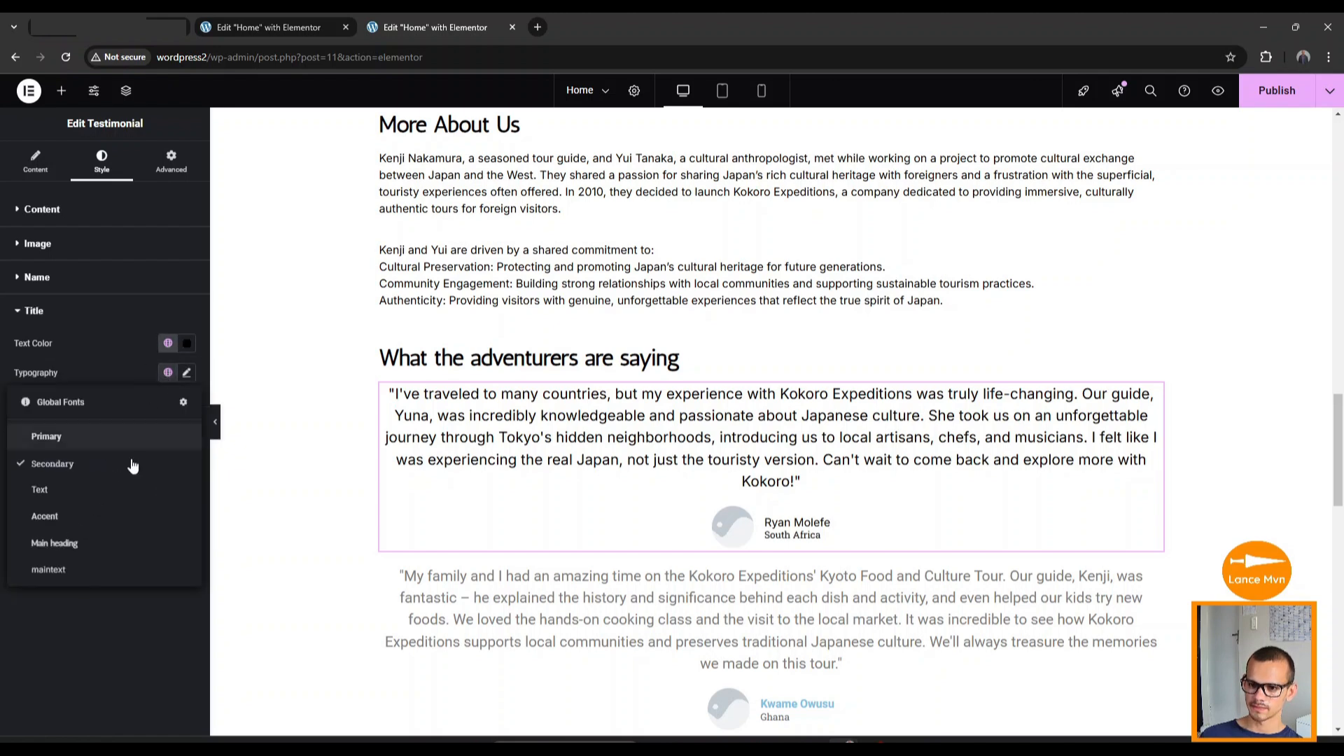
click(94, 570)
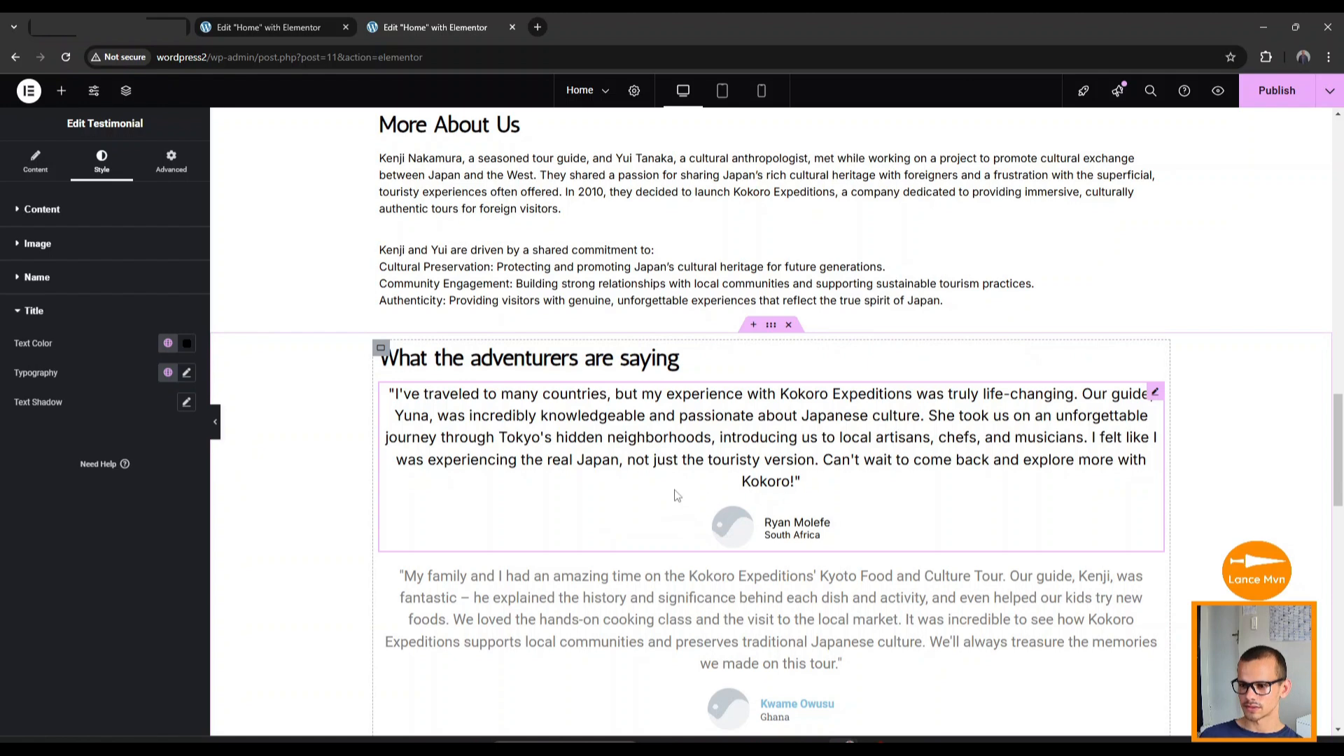
Copy the styled testimonial and paste its style onto the second and food-blogger testimonials.
right_click(681, 443)
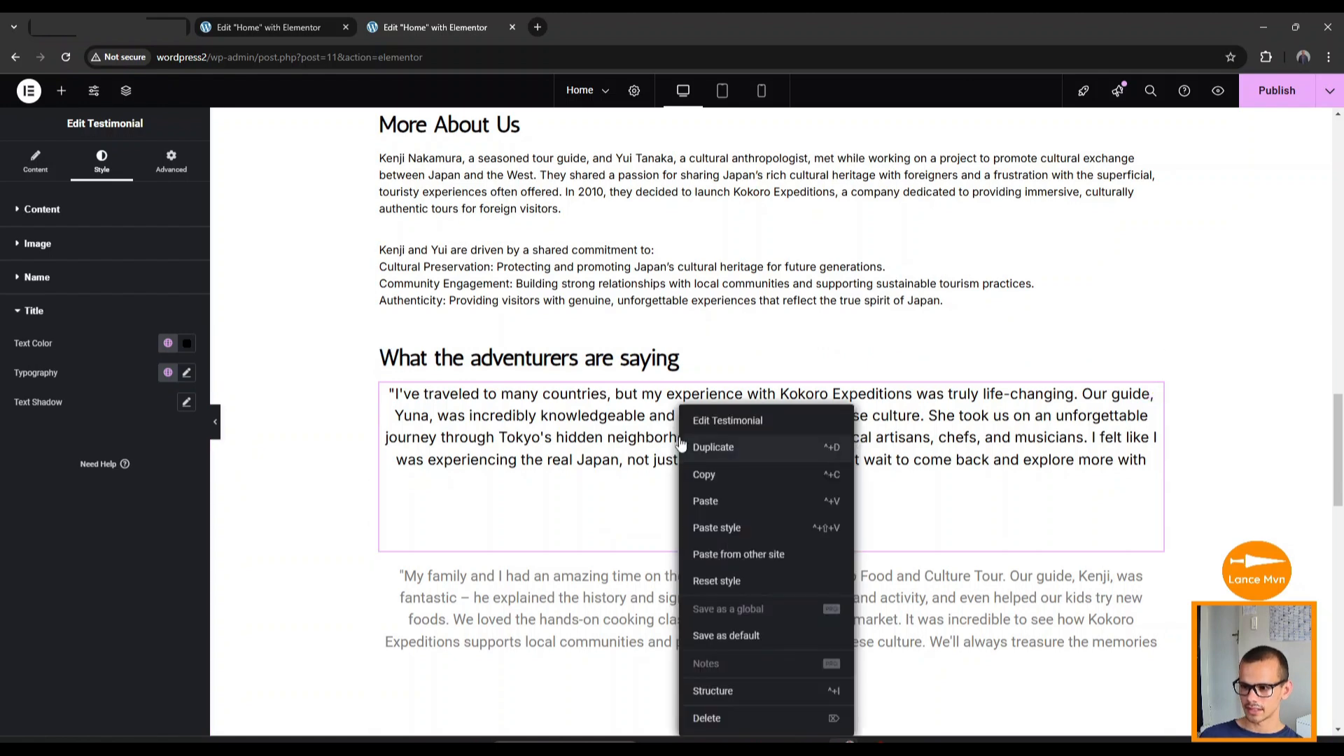
click(704, 475)
scroll(706, 474, down, 4)
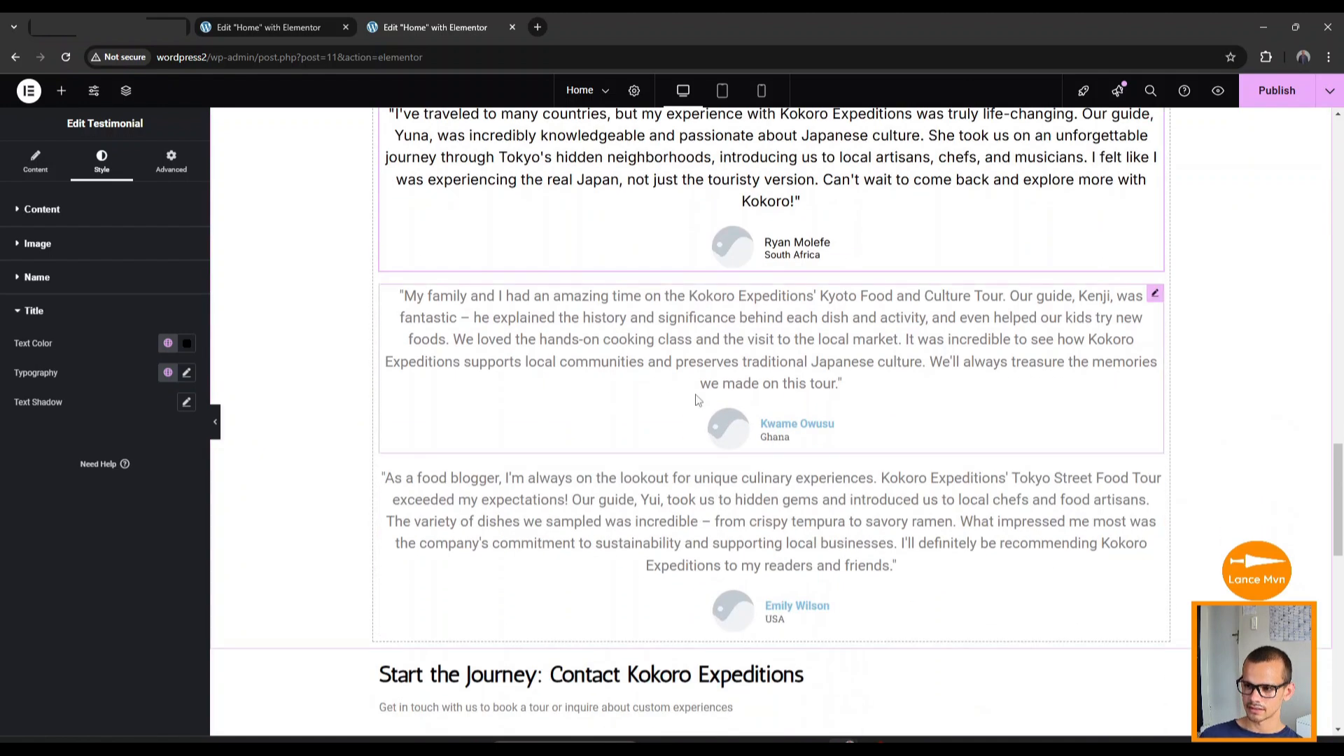
right_click(765, 359)
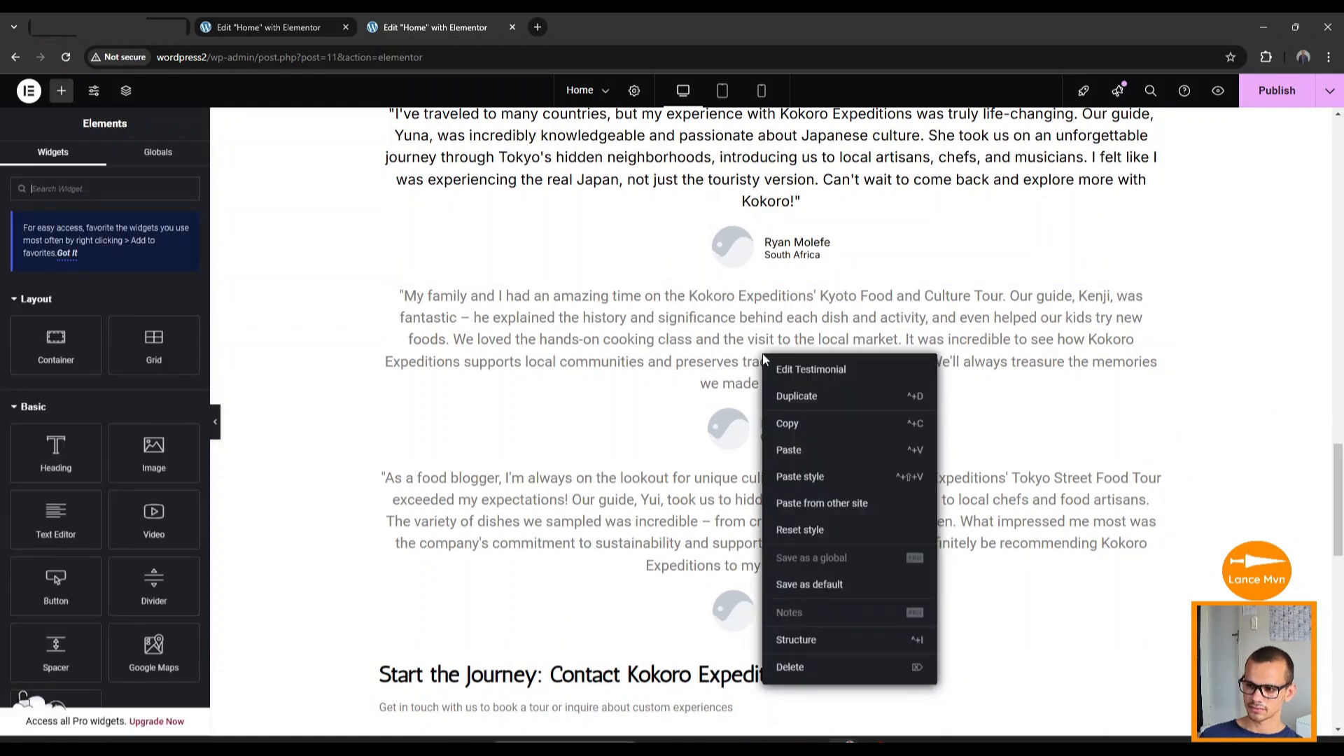
click(791, 479)
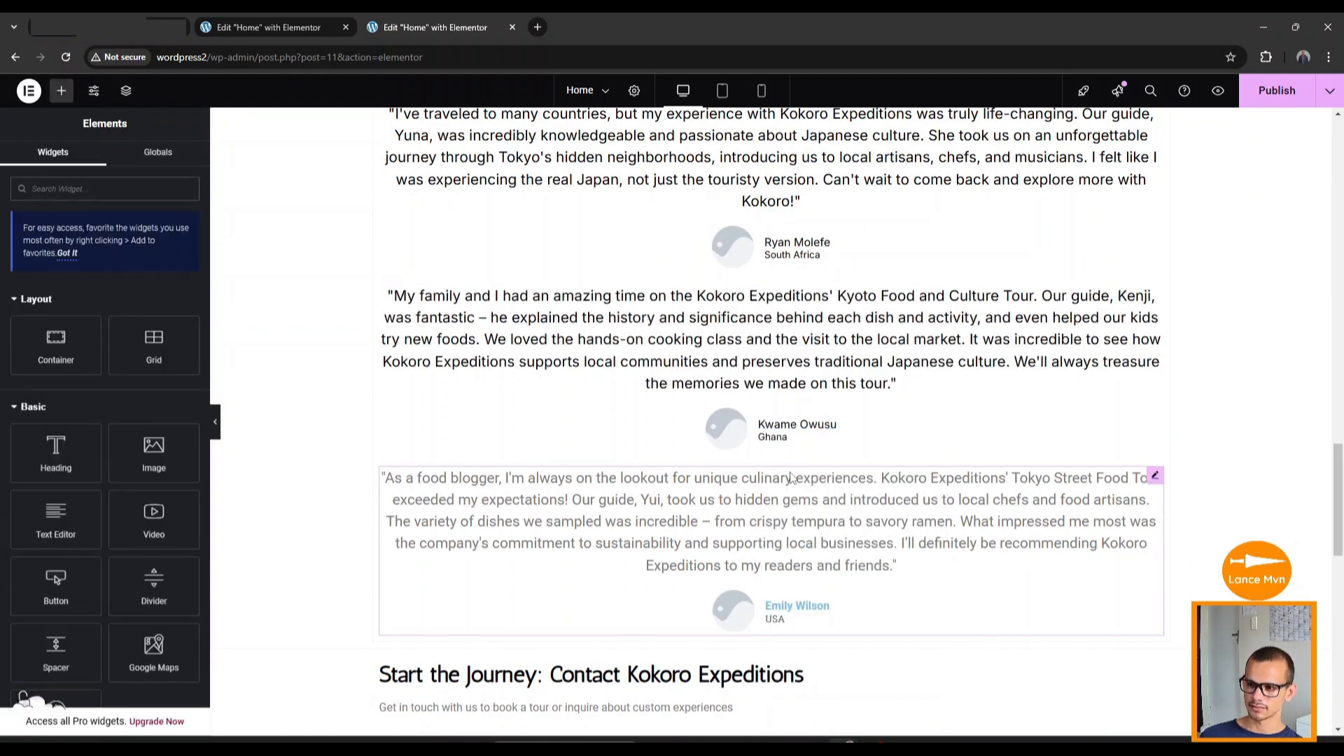
right_click(716, 543)
click(755, 528)
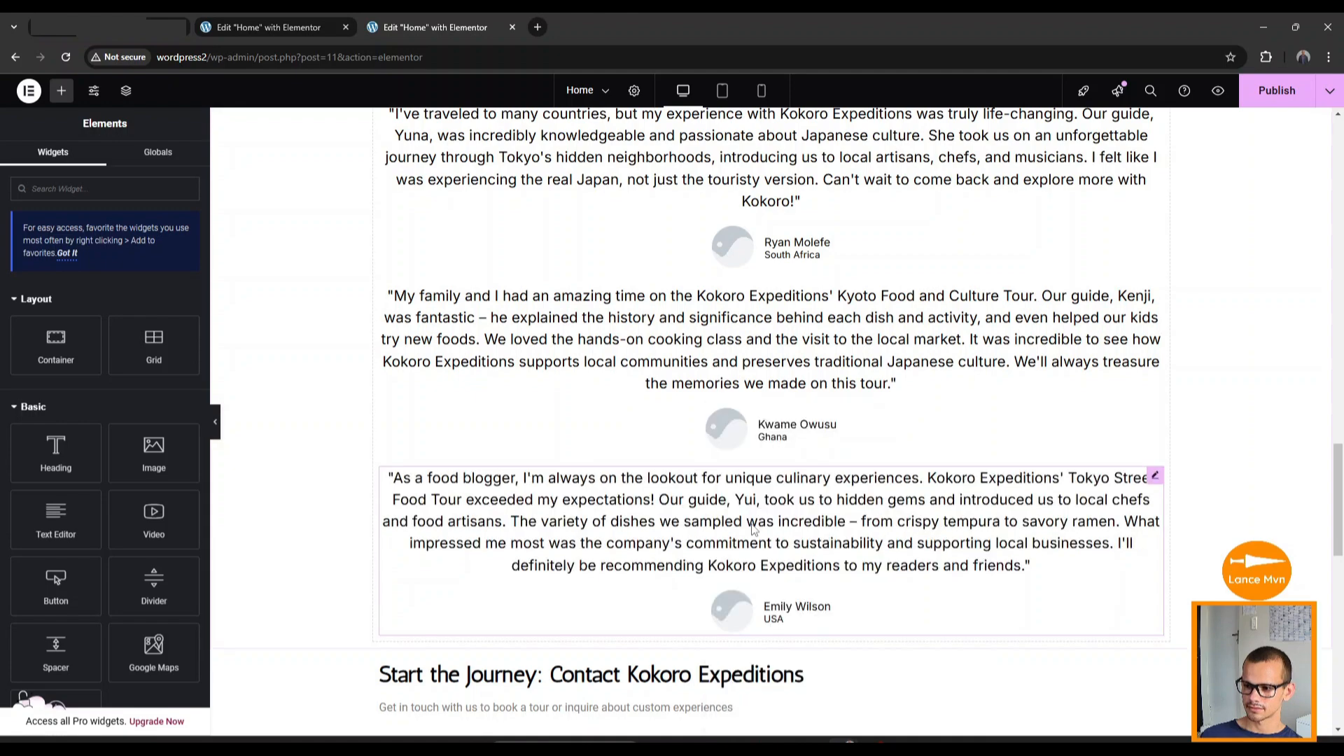
scroll(752, 553, down, 2)
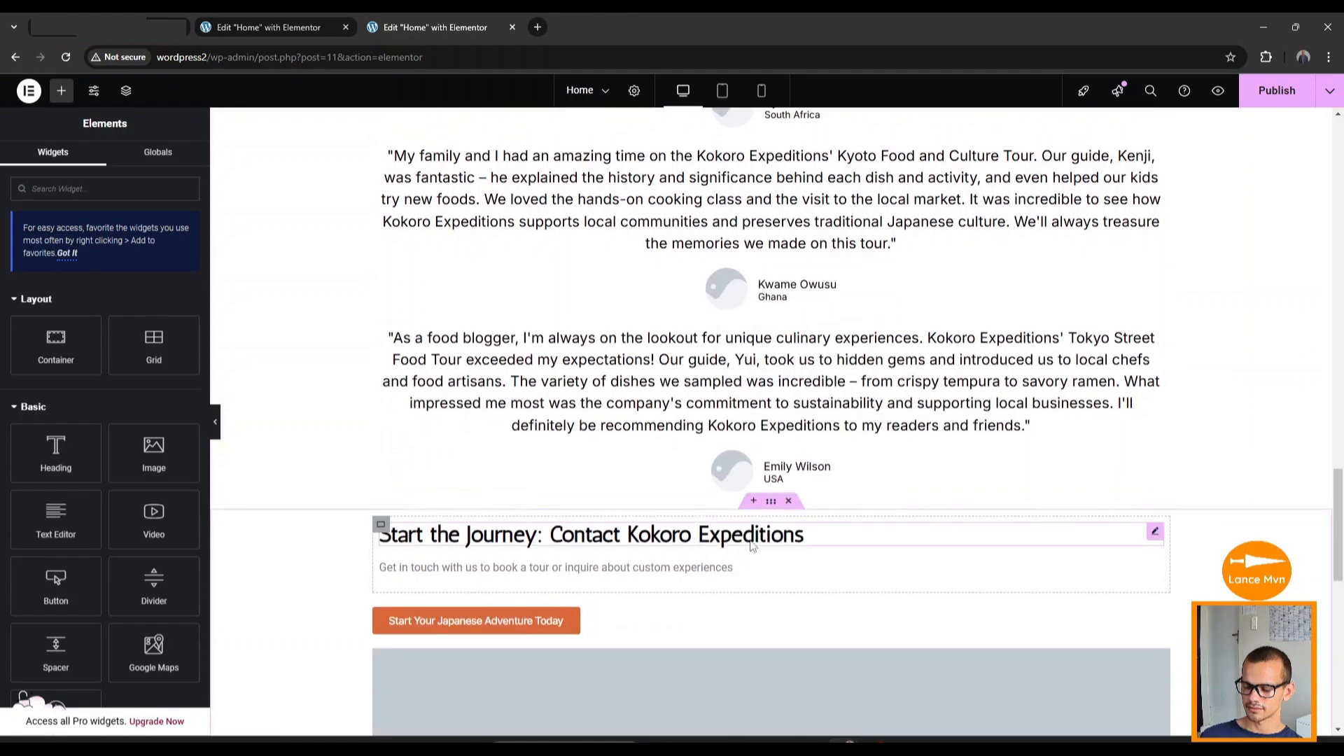
scroll(752, 549, down, 3)
scroll(749, 544, up, 10)
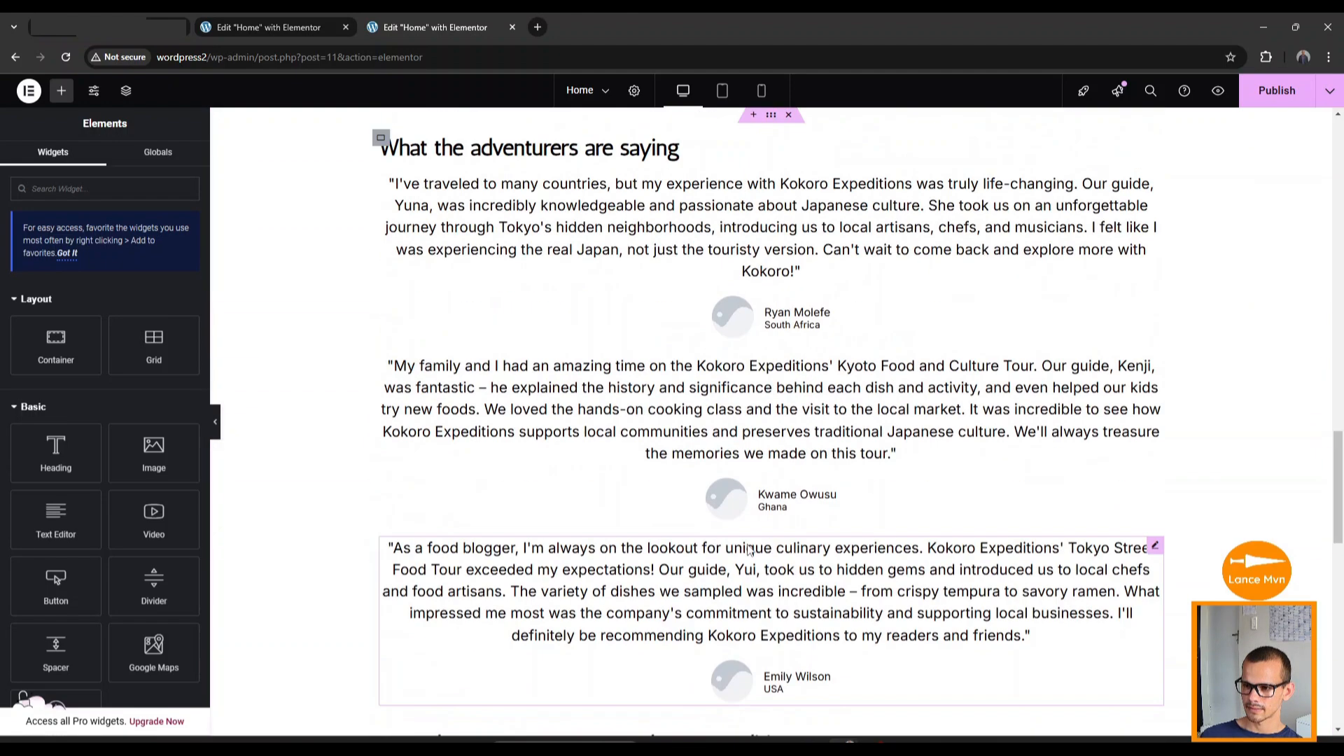
Copy the body text block's style and paste it onto the contact subtitle and copyright line.
right_click(597, 360)
click(649, 427)
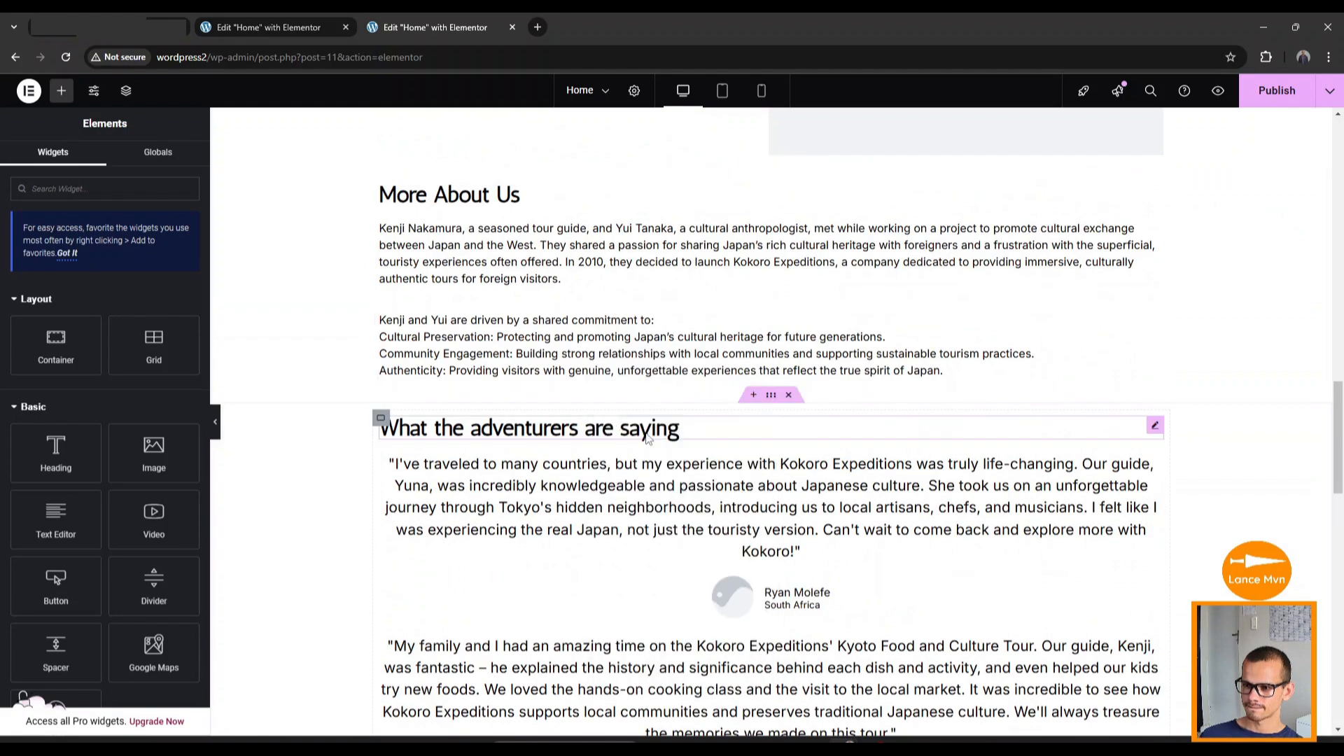
scroll(631, 442, down, 12)
right_click(587, 223)
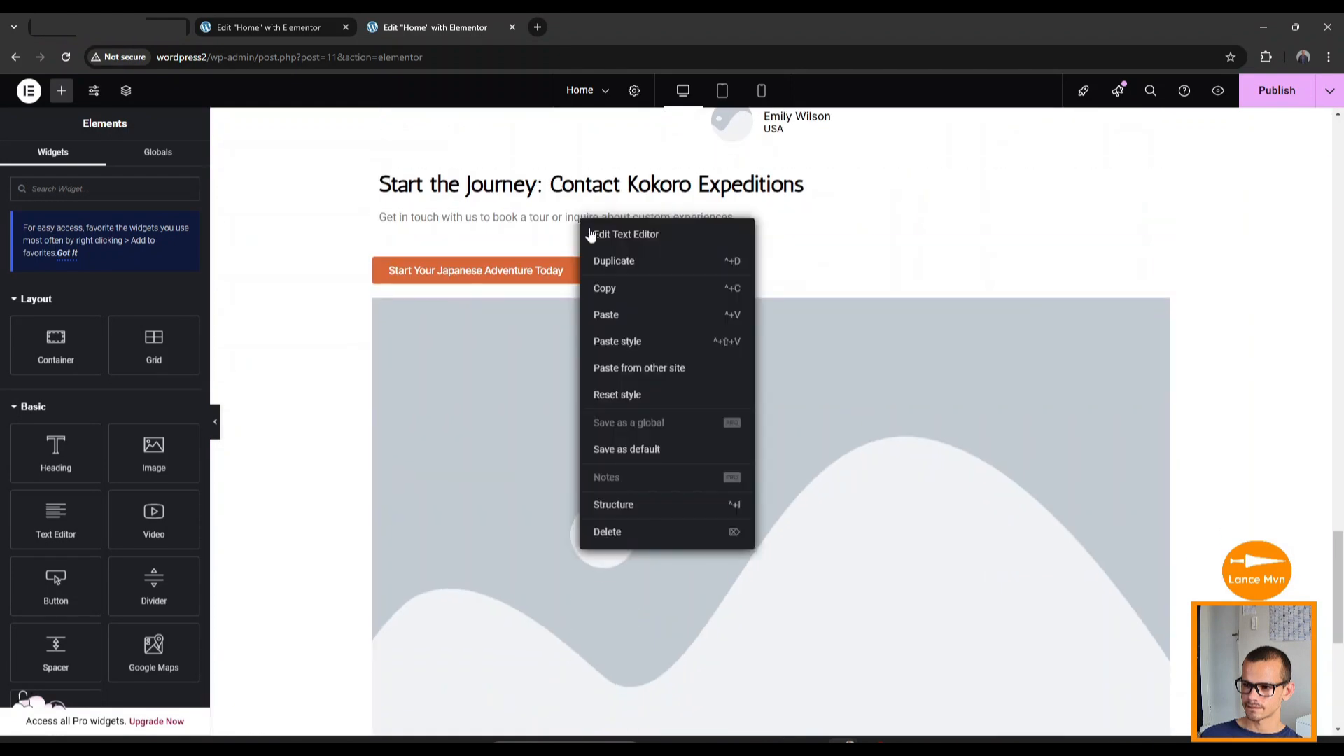
click(642, 342)
scroll(552, 323, down, 5)
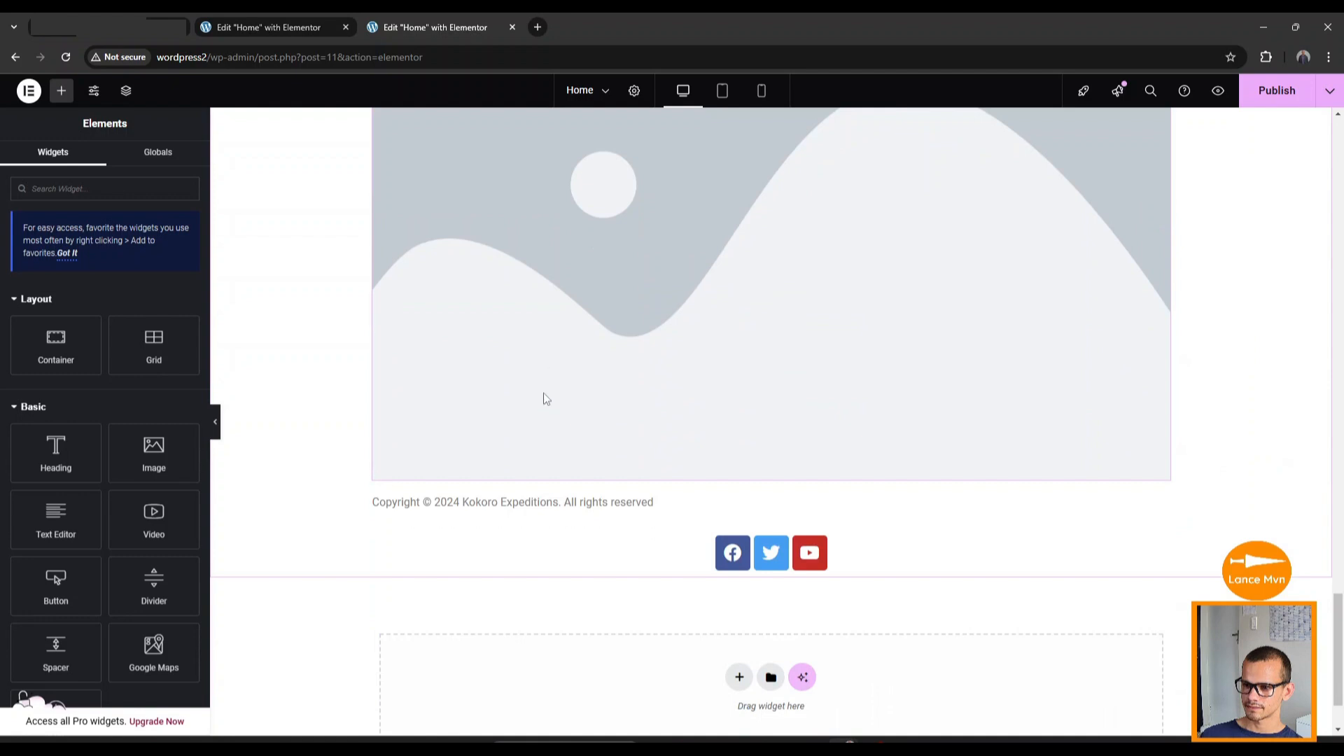
right_click(518, 516)
click(569, 530)
scroll(556, 500, down, 1)
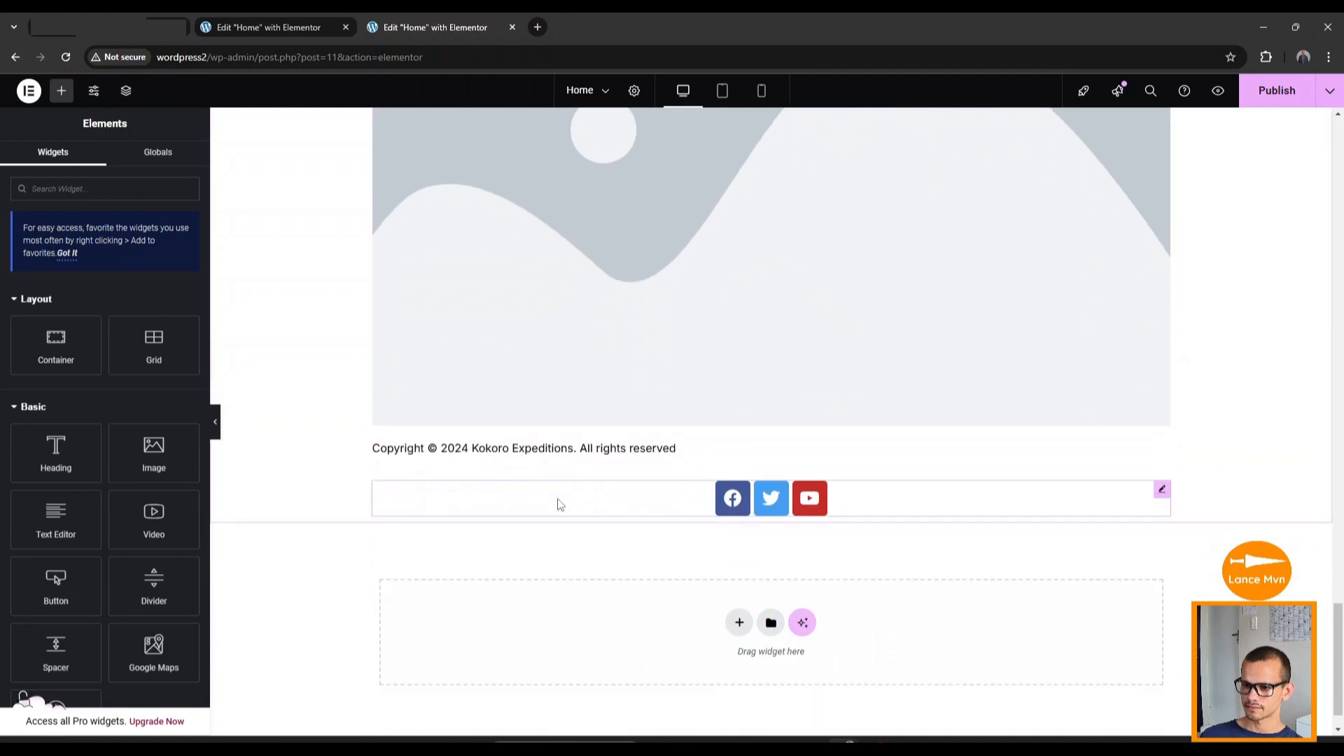
scroll(560, 478, up, 15)
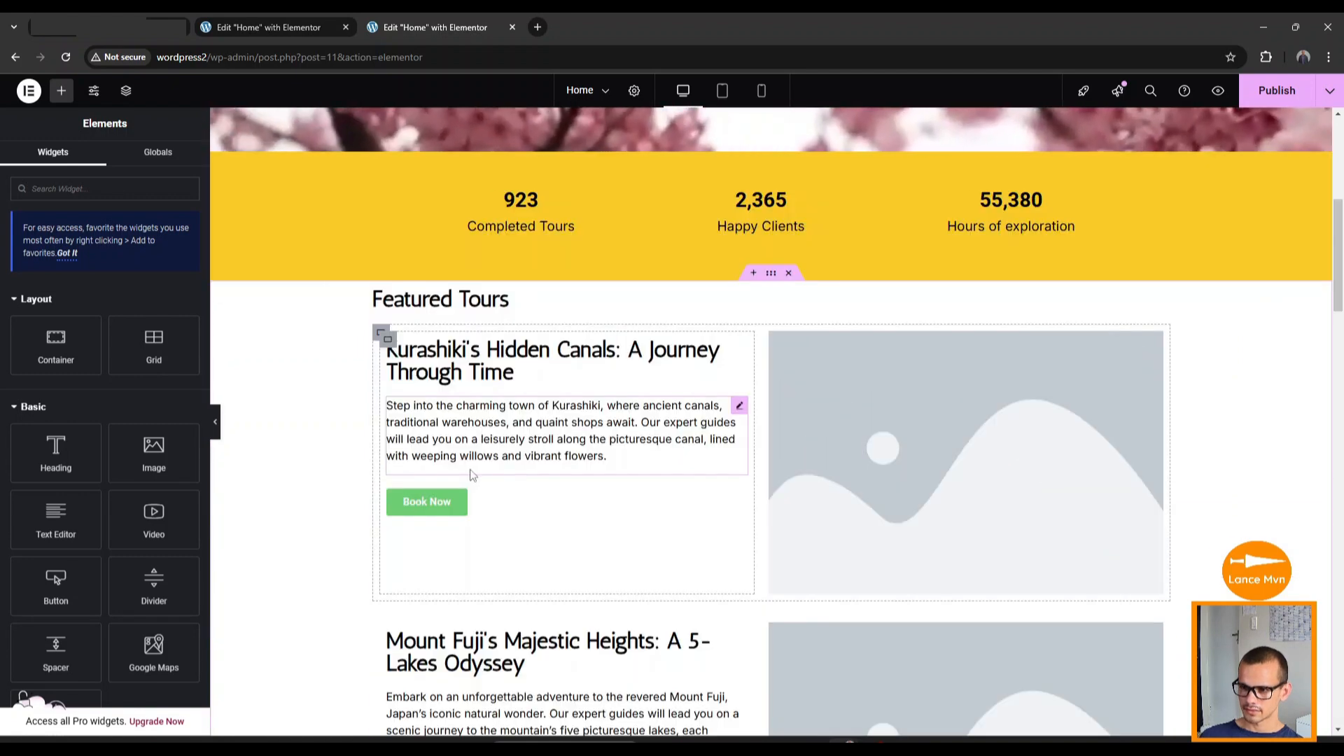
scroll(471, 475, down, 3)
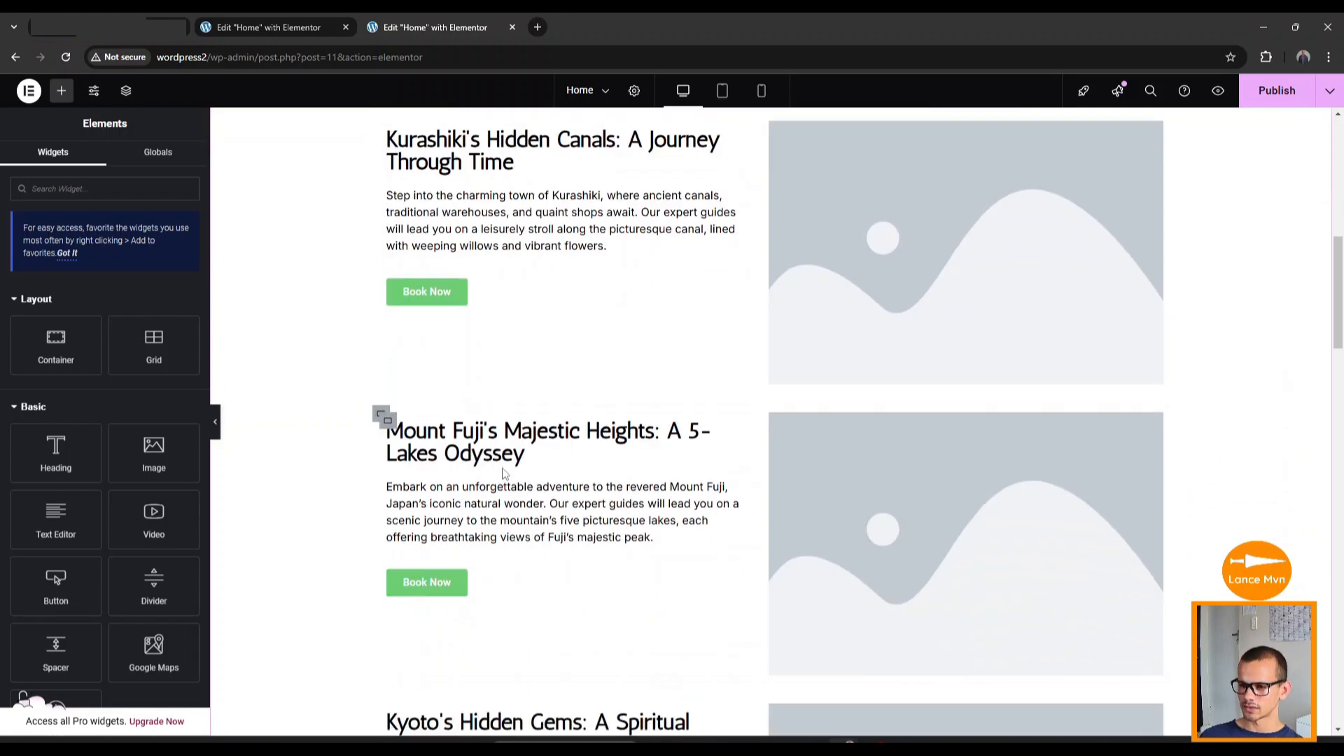
scroll(909, 574, up, 3)
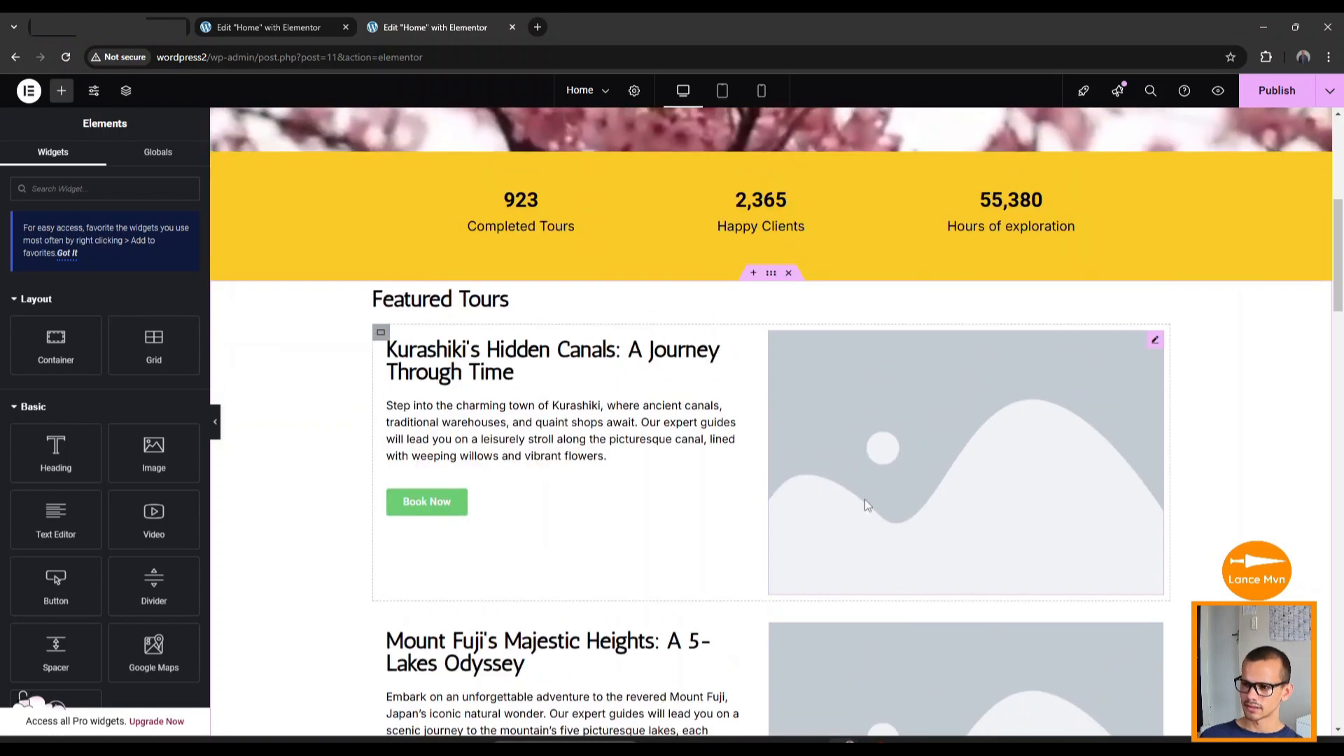
Insert the river canal photo into the Kurashiki tour's image.
click(903, 439)
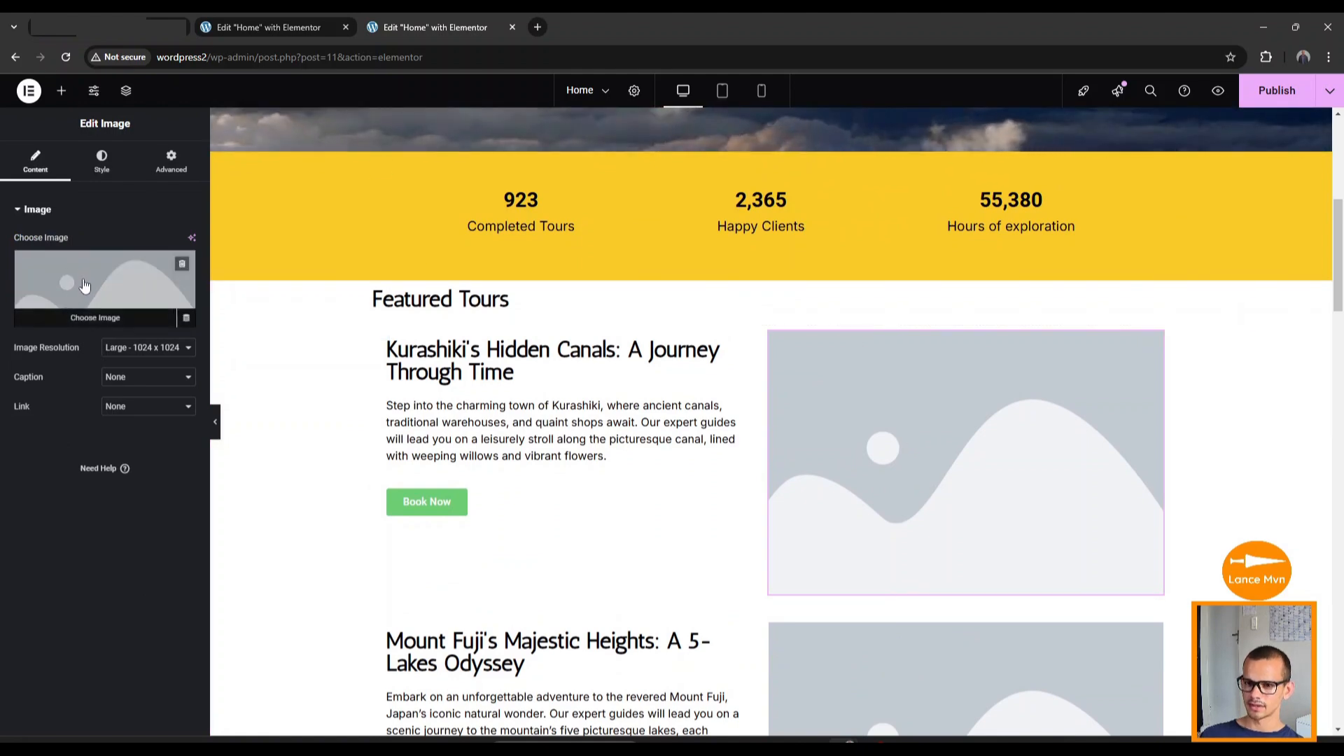
click(82, 280)
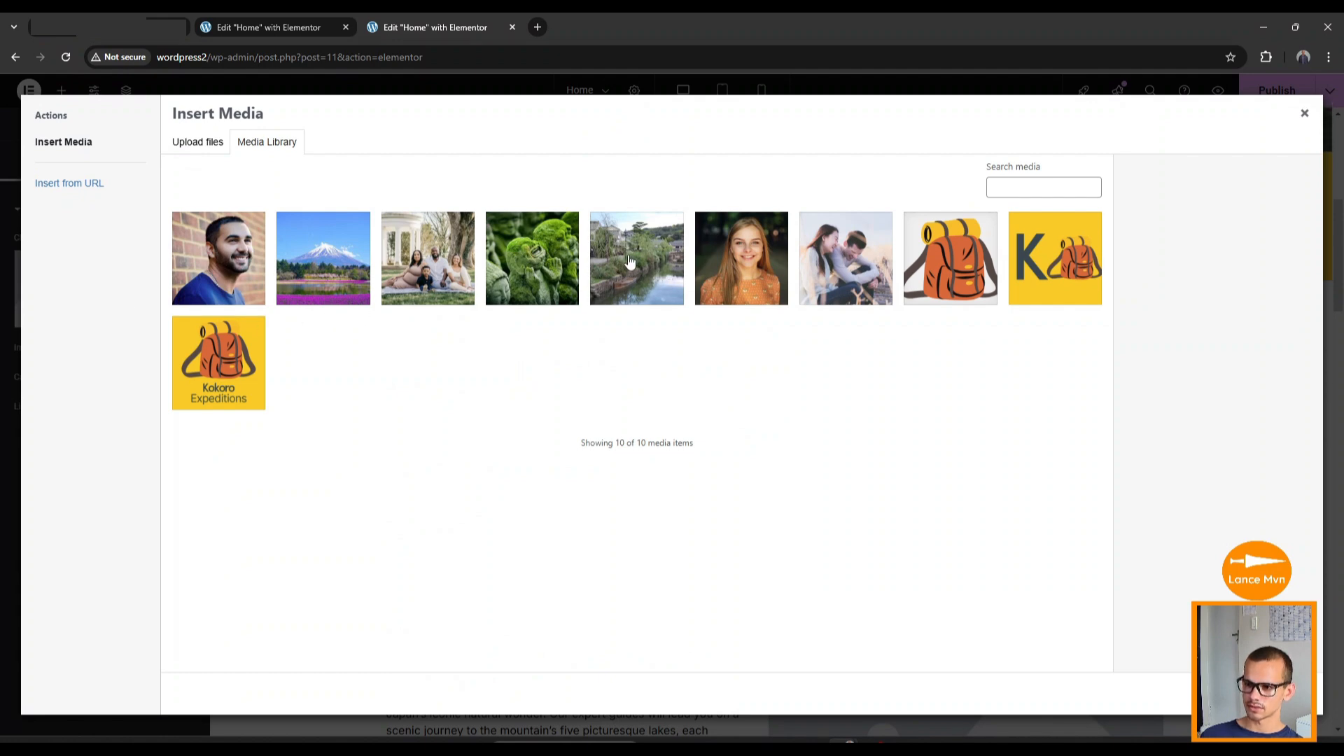
click(629, 261)
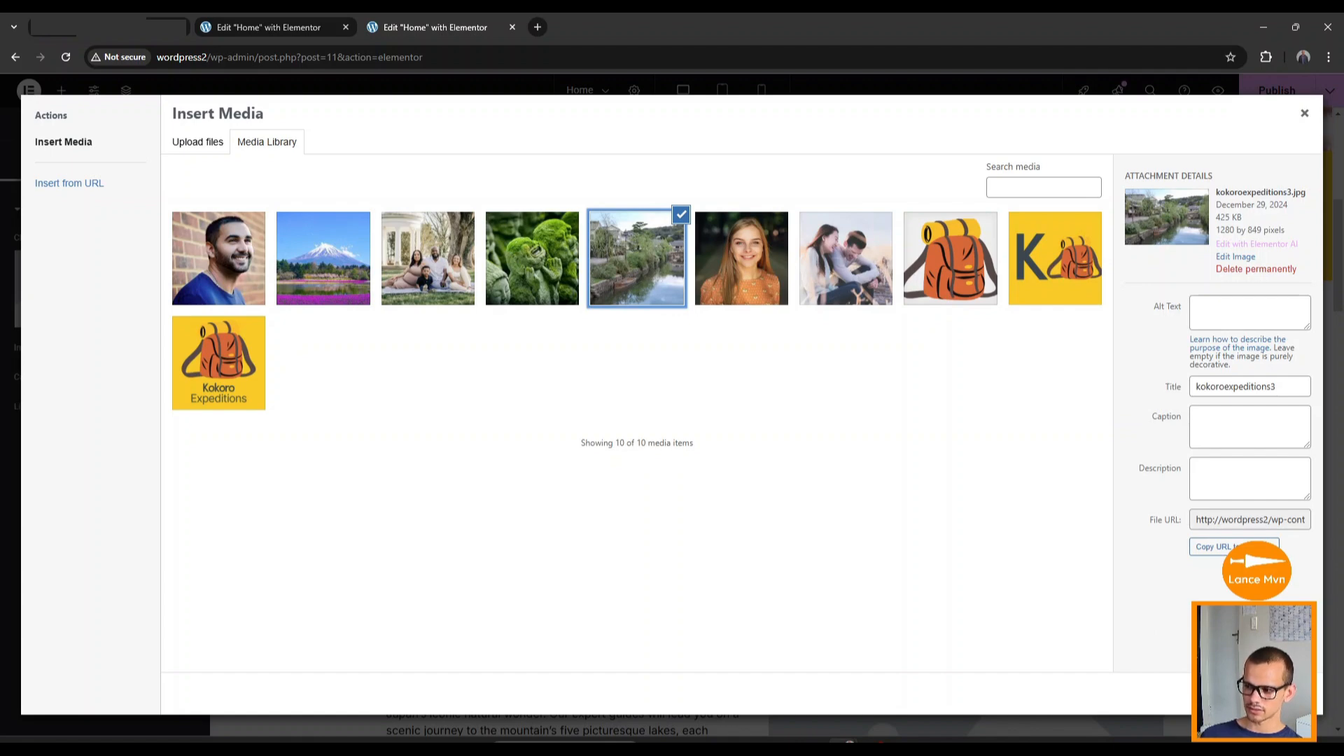
click(1285, 694)
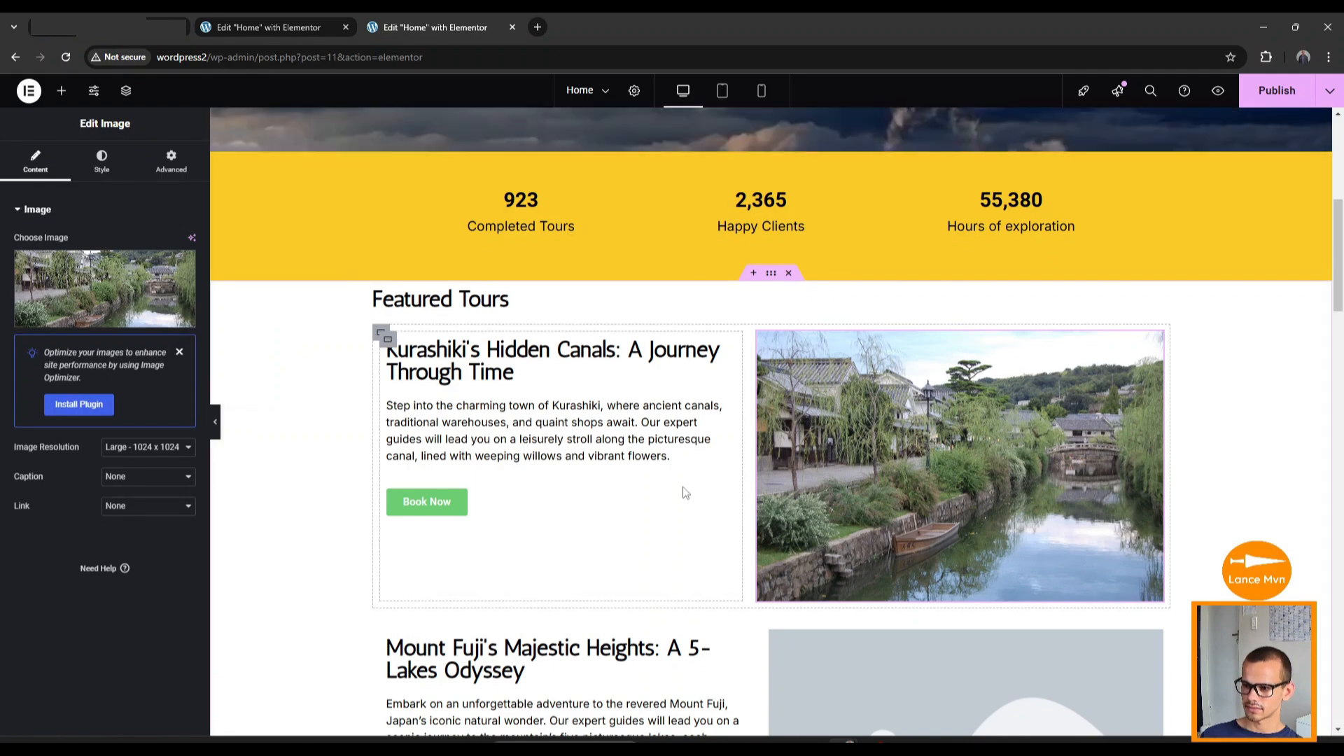
scroll(779, 572, down, 3)
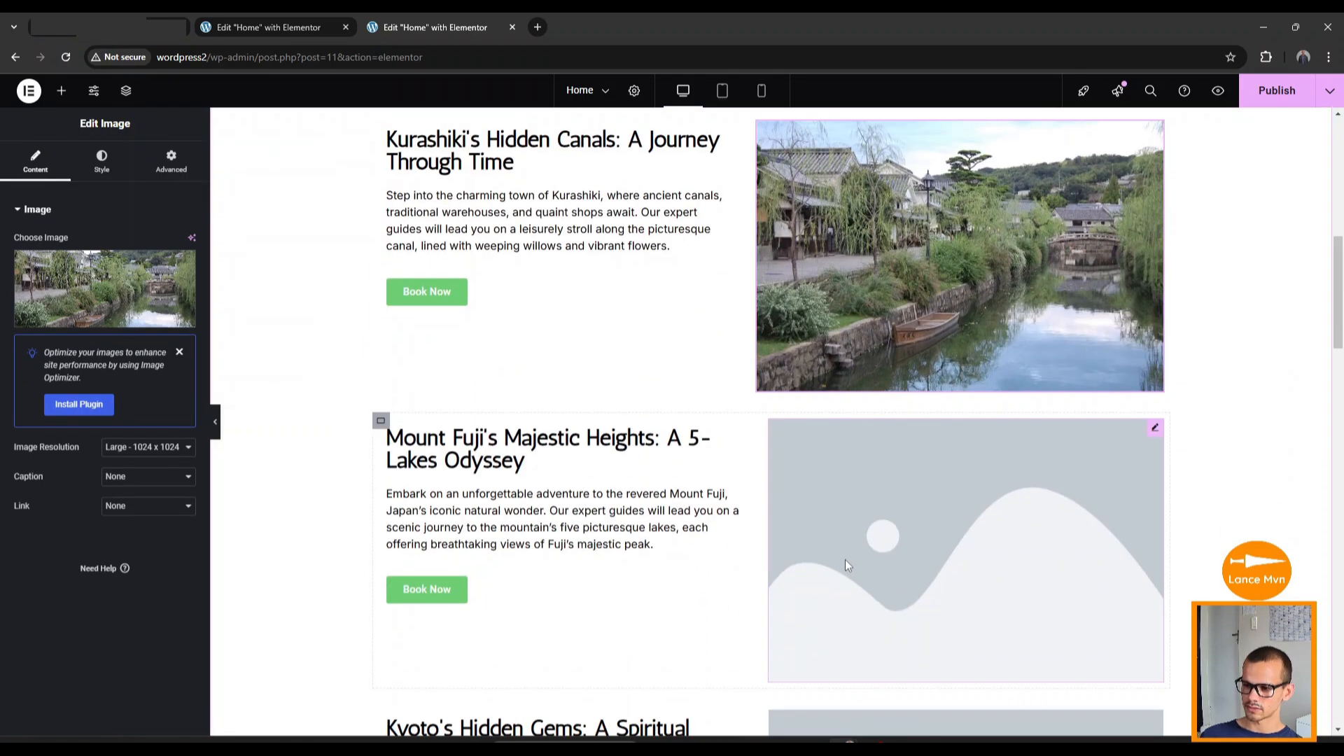
scroll(846, 566, down, 3)
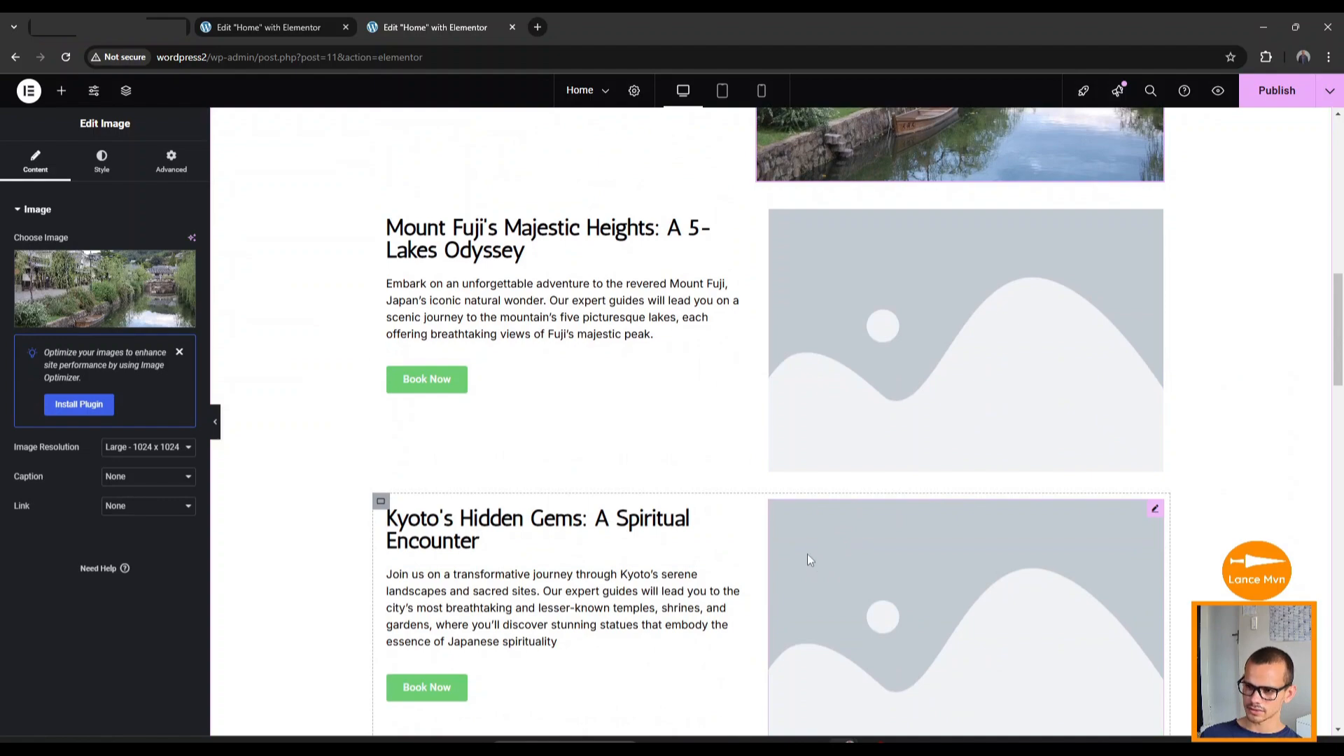
scroll(821, 577, up, 4)
Insert the Mount Fuji landscape photo and the green moss-statue photo into the Fuji and Kyoto tours.
click(873, 547)
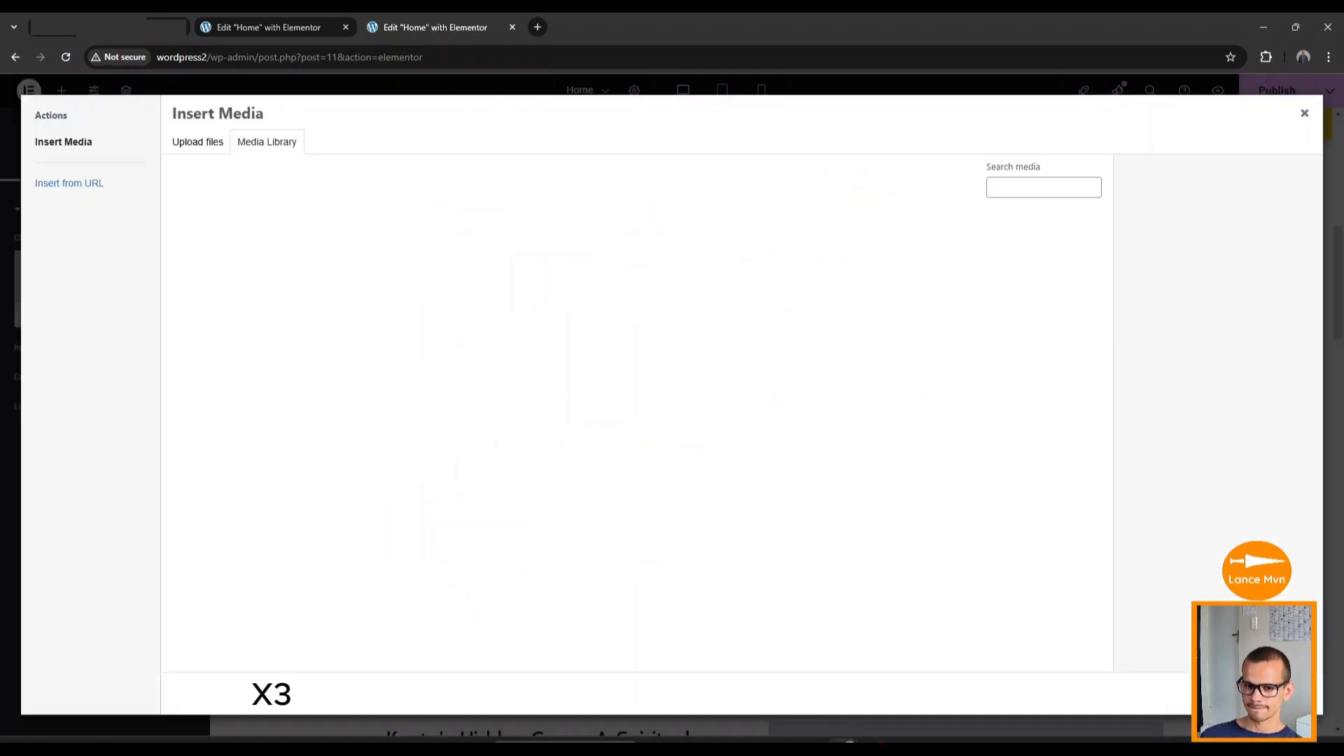
click(345, 254)
click(1270, 695)
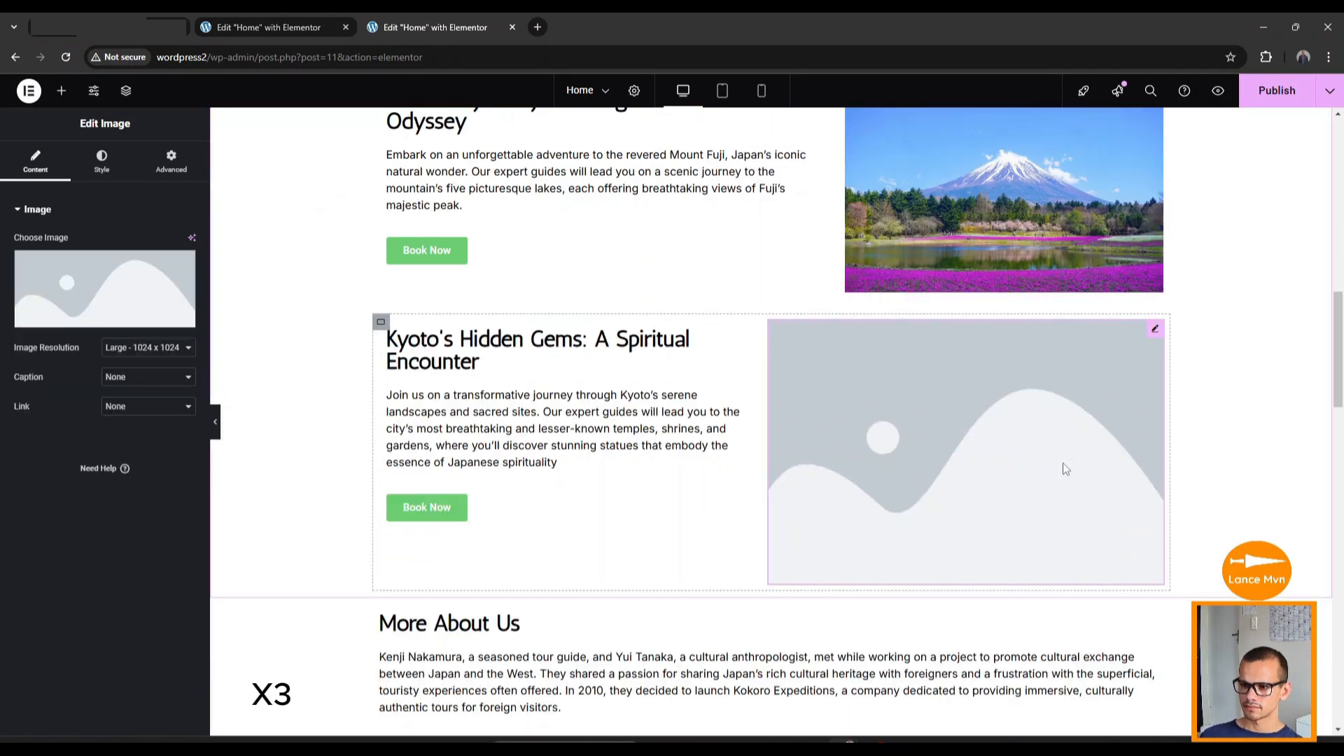
click(158, 318)
click(549, 268)
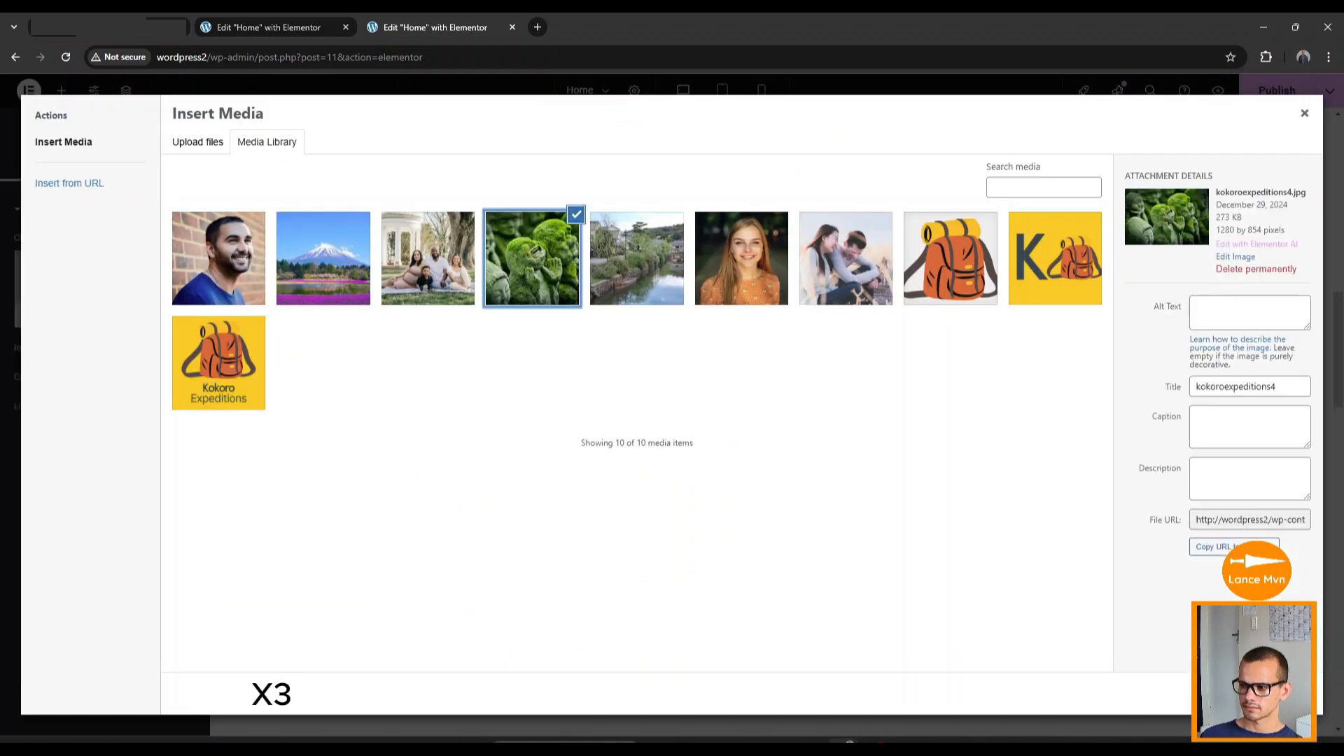
click(1270, 694)
Check the Mount Fuji and Kyoto images and dismiss the image-optimization notice.
scroll(774, 509, up, 1)
click(921, 319)
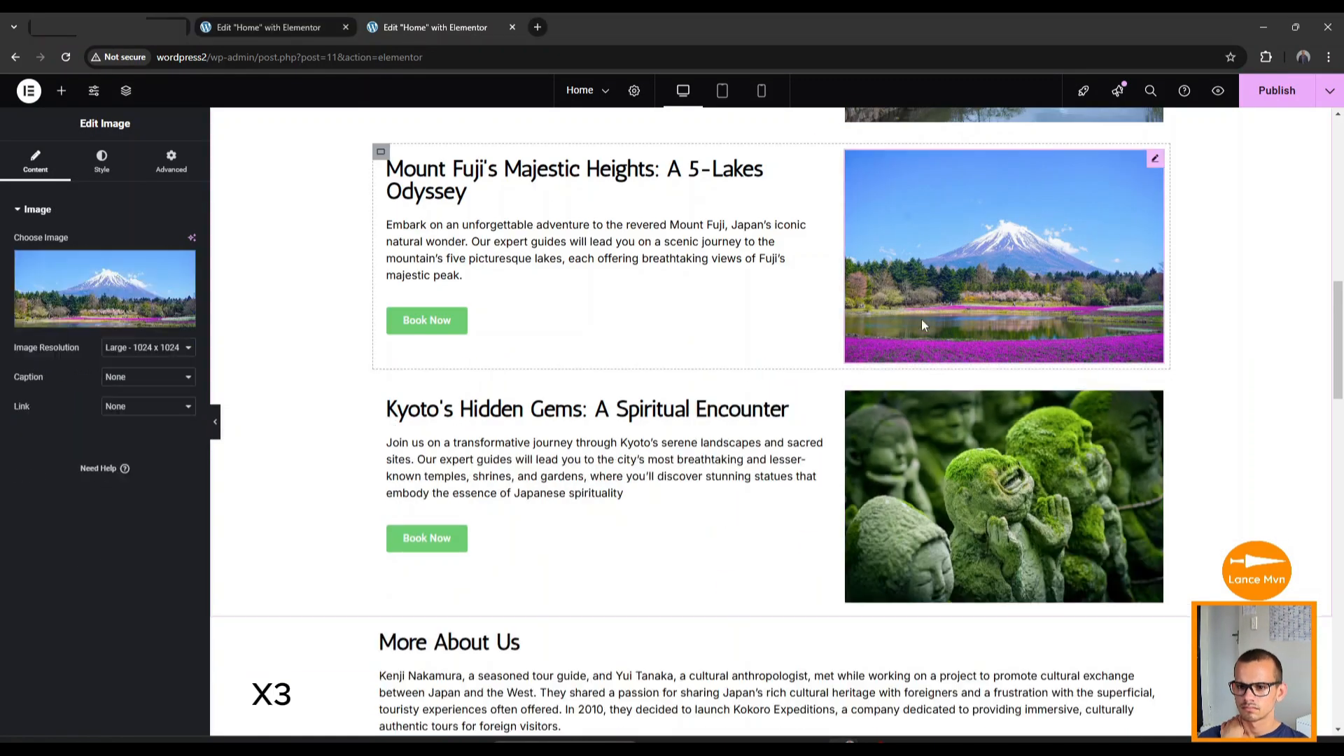
click(926, 460)
click(181, 361)
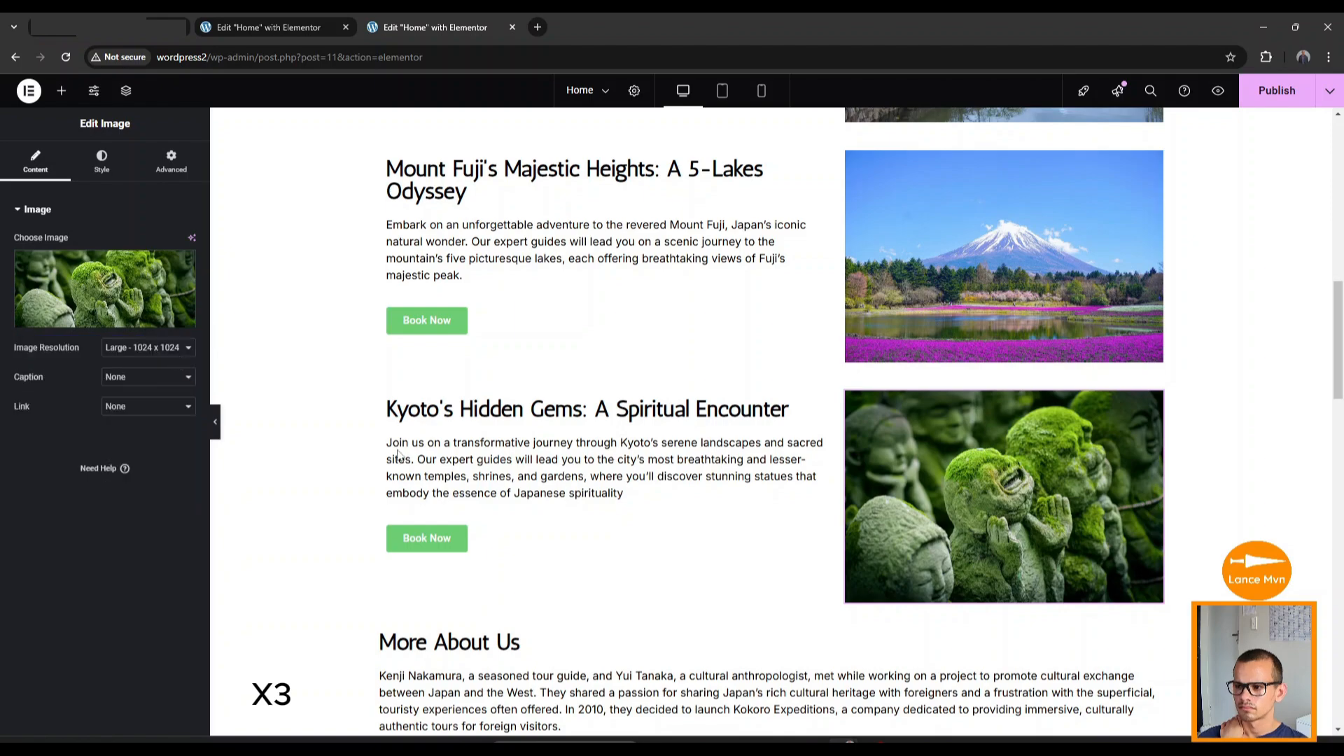
scroll(397, 455, up, 5)
scroll(391, 441, down, 5)
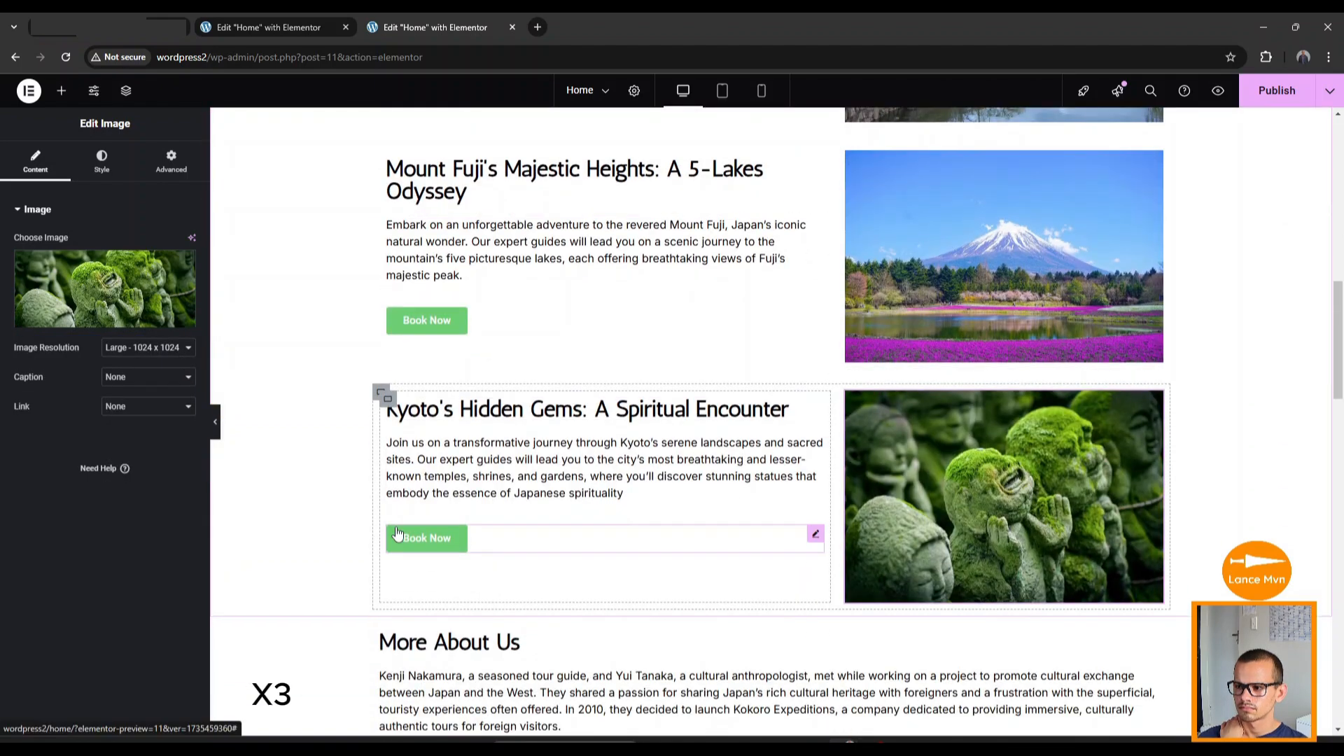
scroll(392, 518, up, 2)
scroll(291, 480, down, 10)
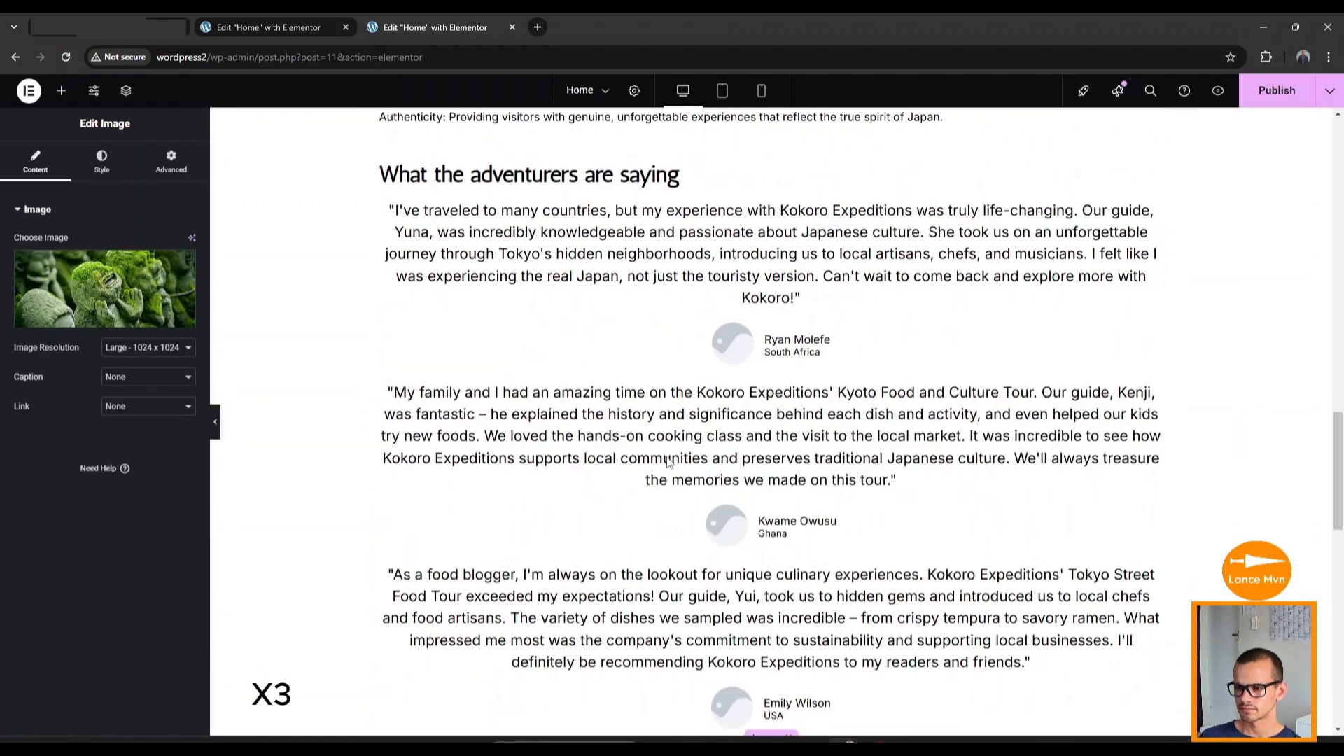
Add the man's portrait photo to the first testimonial.
click(672, 297)
click(50, 170)
click(90, 418)
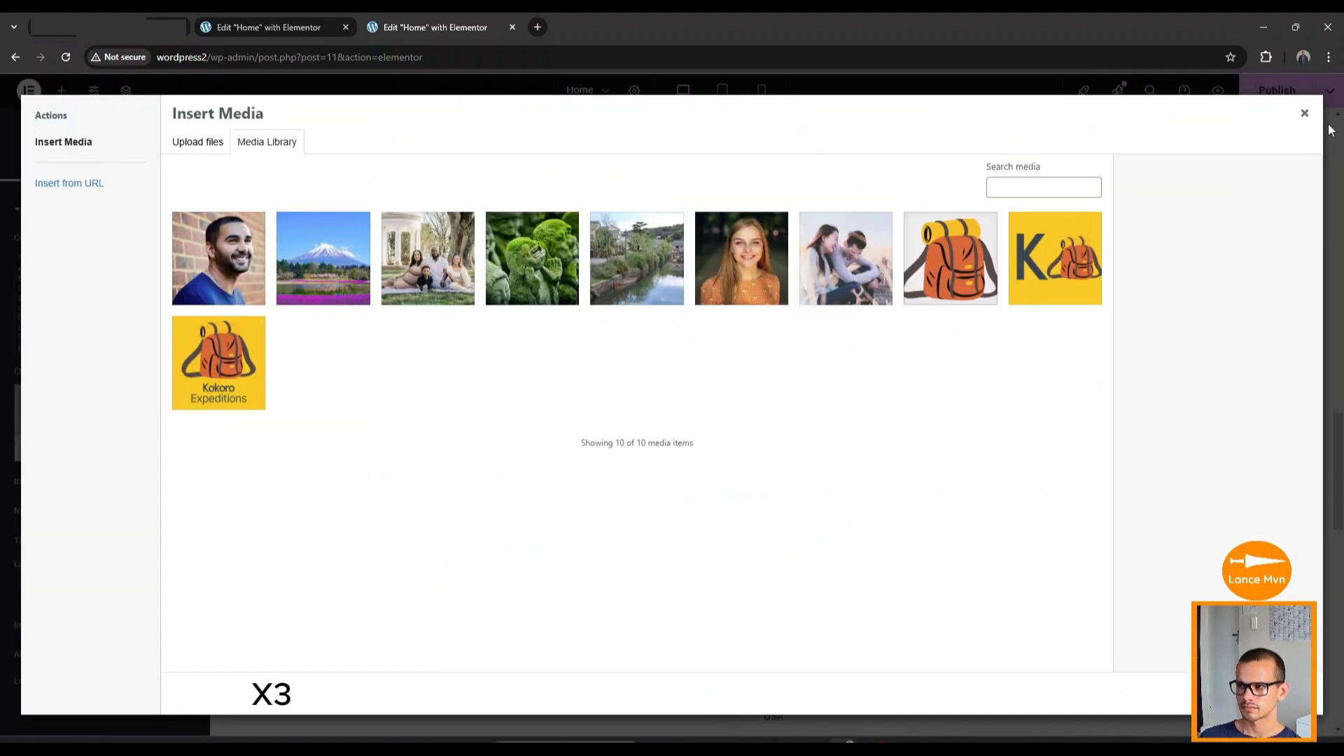
click(1330, 130)
click(110, 424)
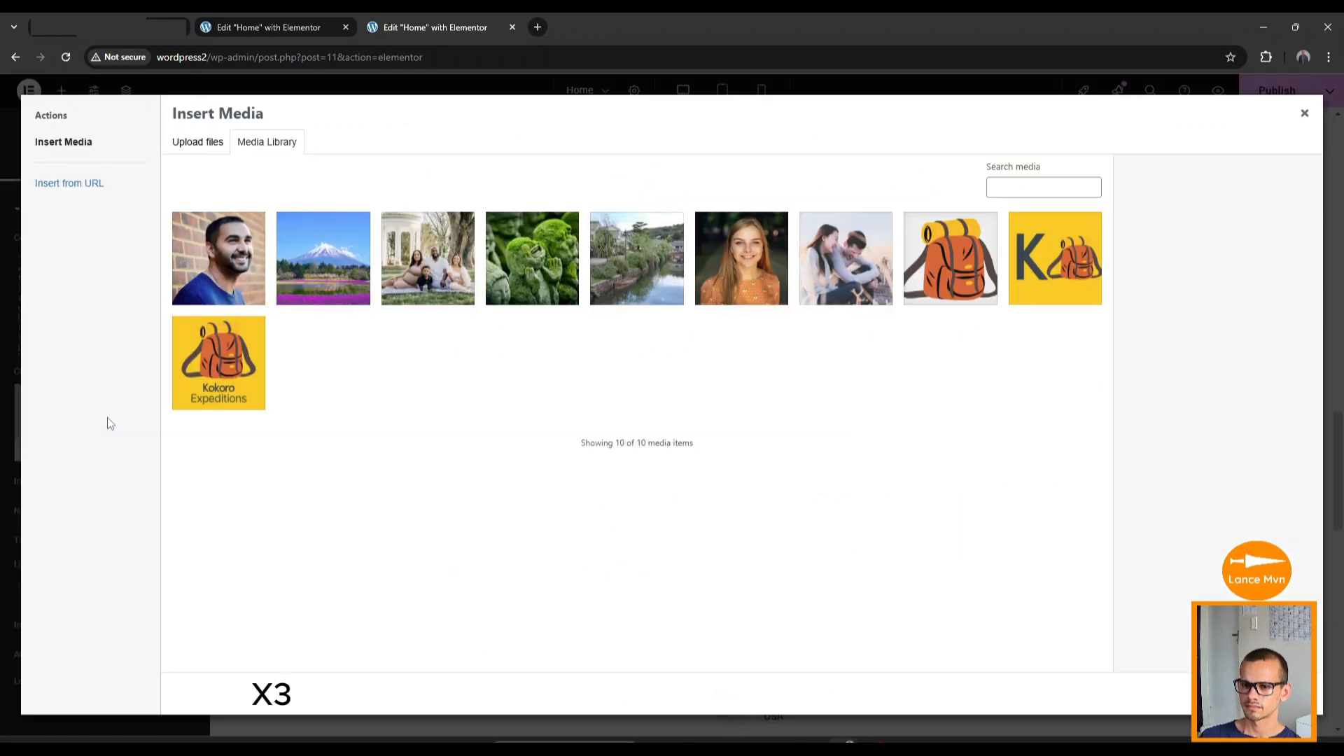
click(201, 283)
click(1286, 693)
Add portrait photos to the second and third testimonials, including the woman's portrait.
click(760, 543)
click(89, 411)
click(422, 258)
click(1286, 692)
click(91, 406)
click(739, 259)
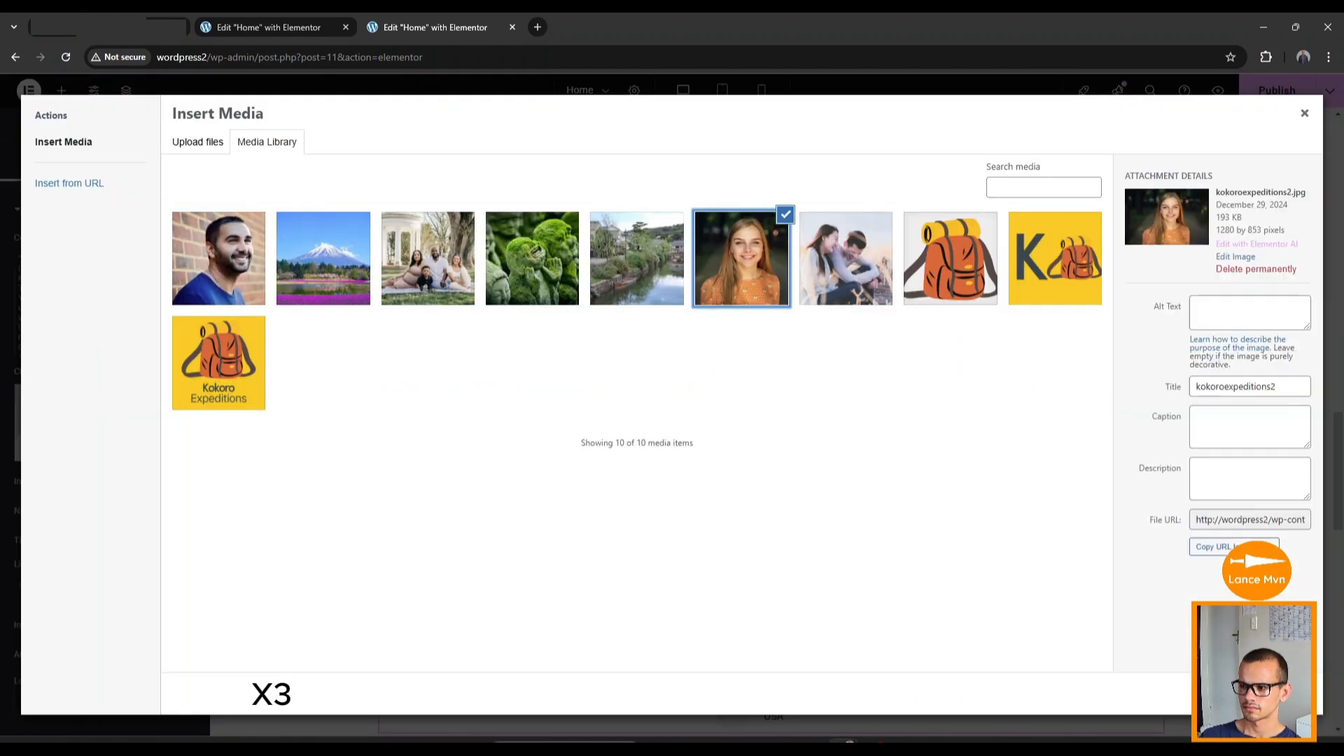
click(1286, 693)
scroll(581, 611, down, 5)
scroll(520, 509, up, 3)
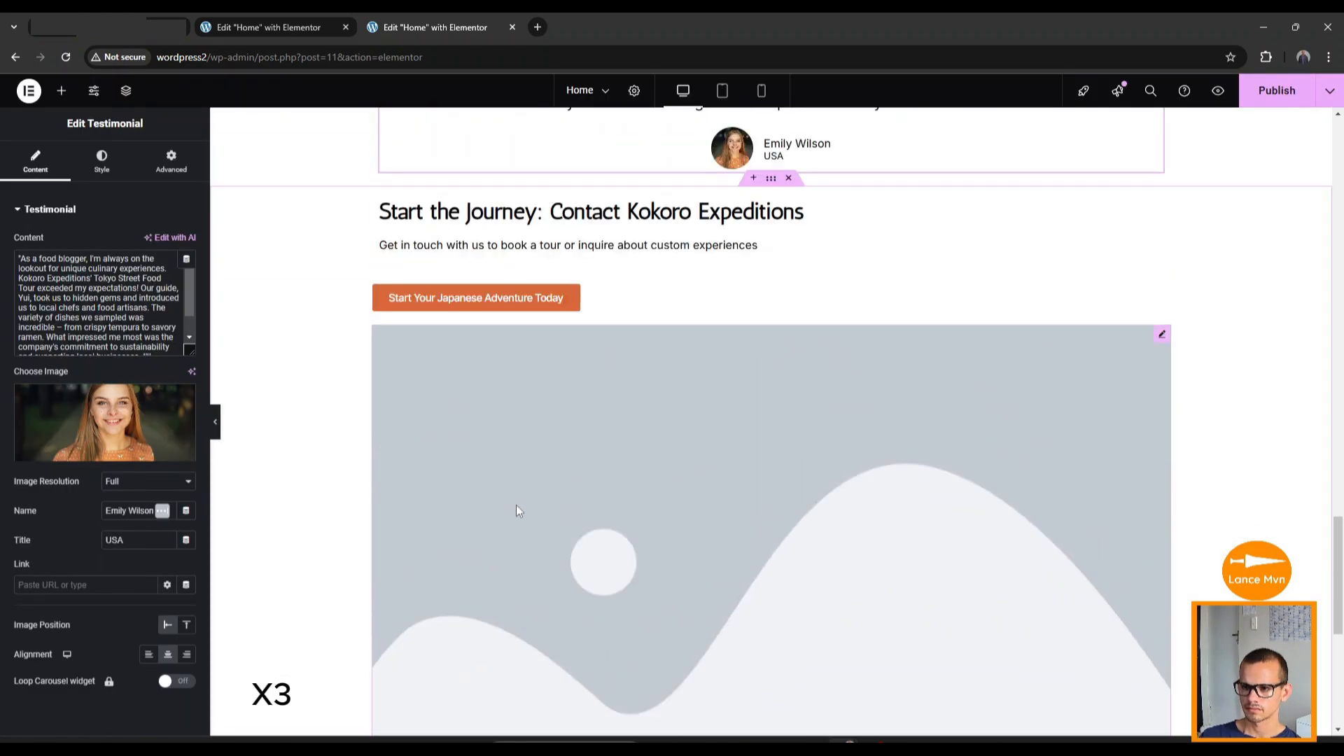
Insert the Kokoro Expeditions logo into the contact section's image.
click(515, 505)
click(108, 291)
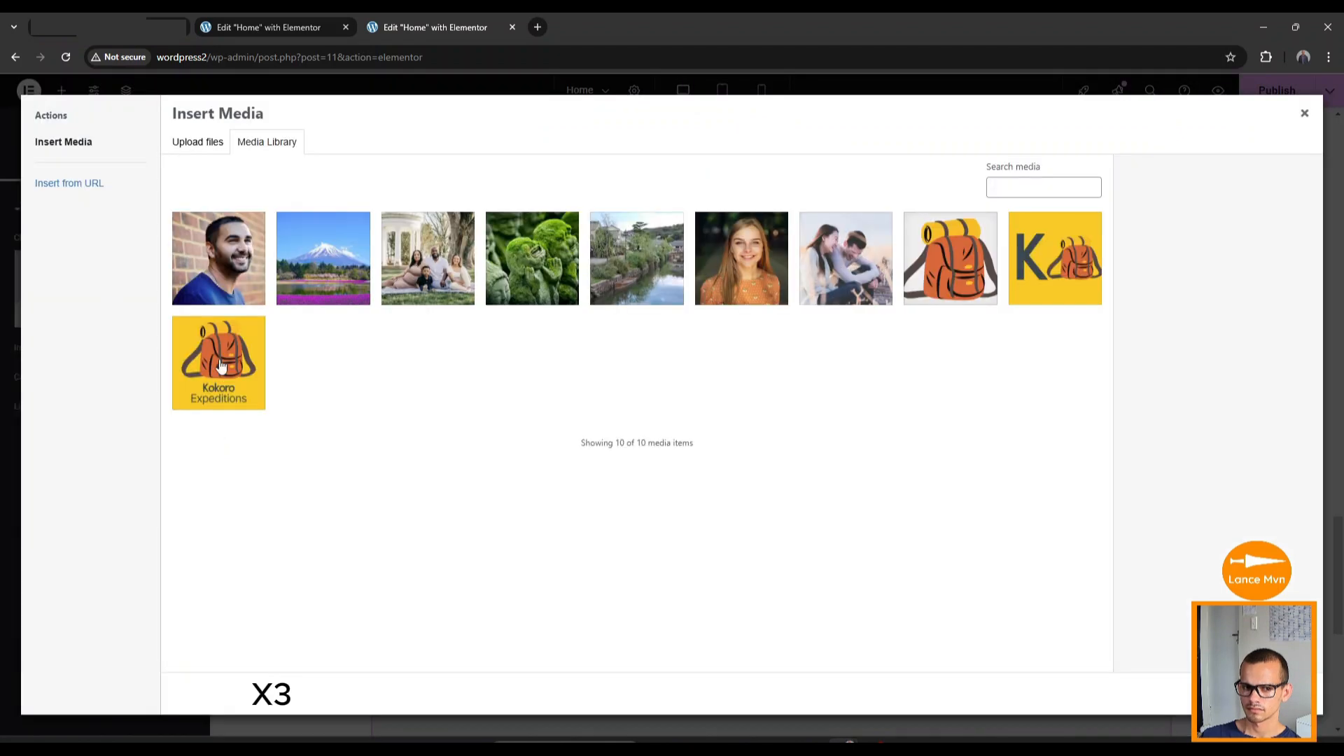
click(1286, 693)
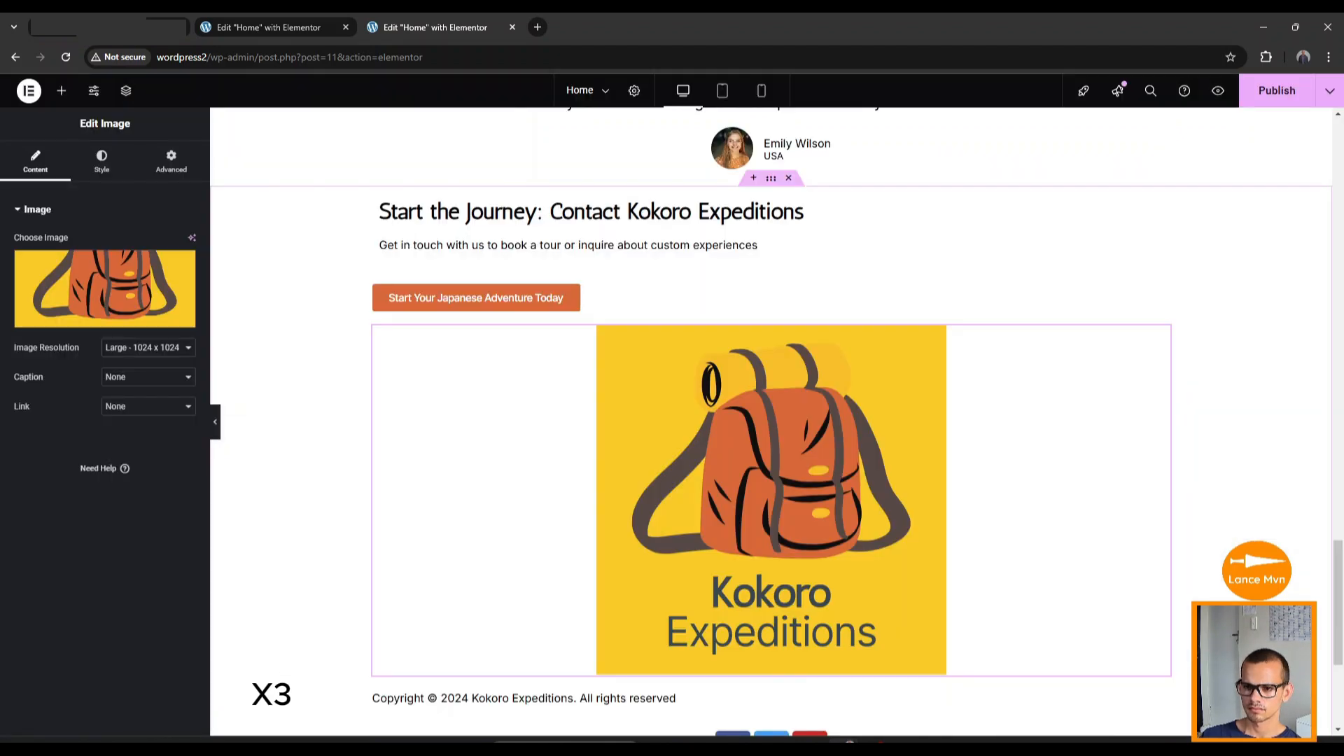
scroll(863, 454, up, 20)
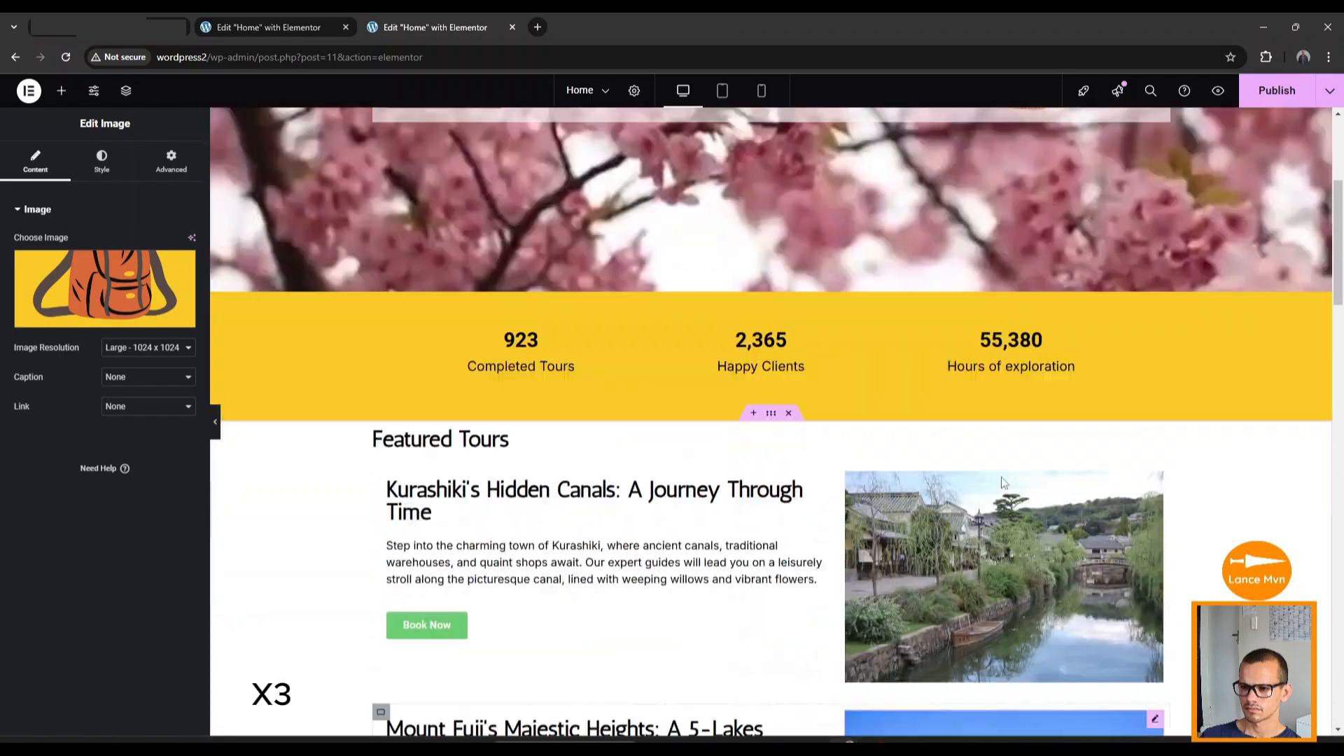
scroll(1001, 478, down, 10)
scroll(327, 441, up, 10)
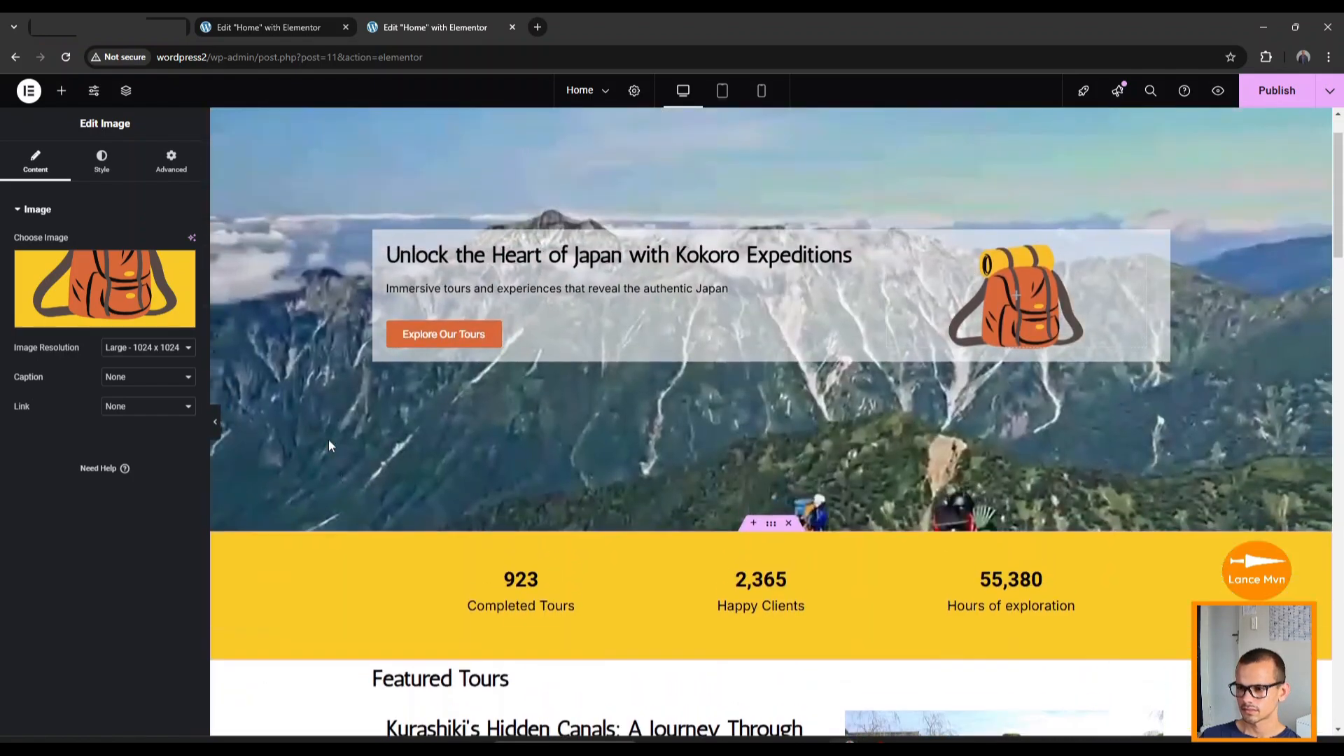
scroll(345, 471, down, 2)
scroll(346, 471, down, 10)
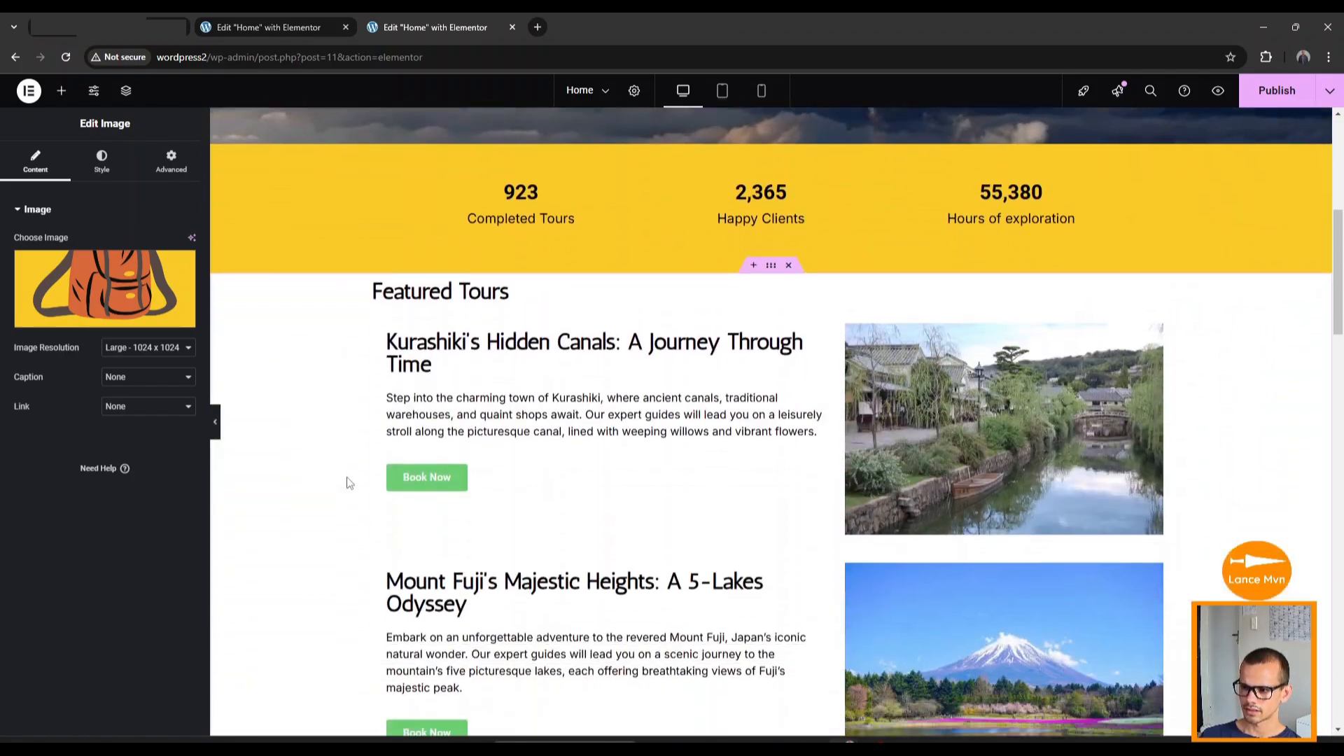
scroll(349, 490, down, 2)
scroll(348, 495, up, 8)
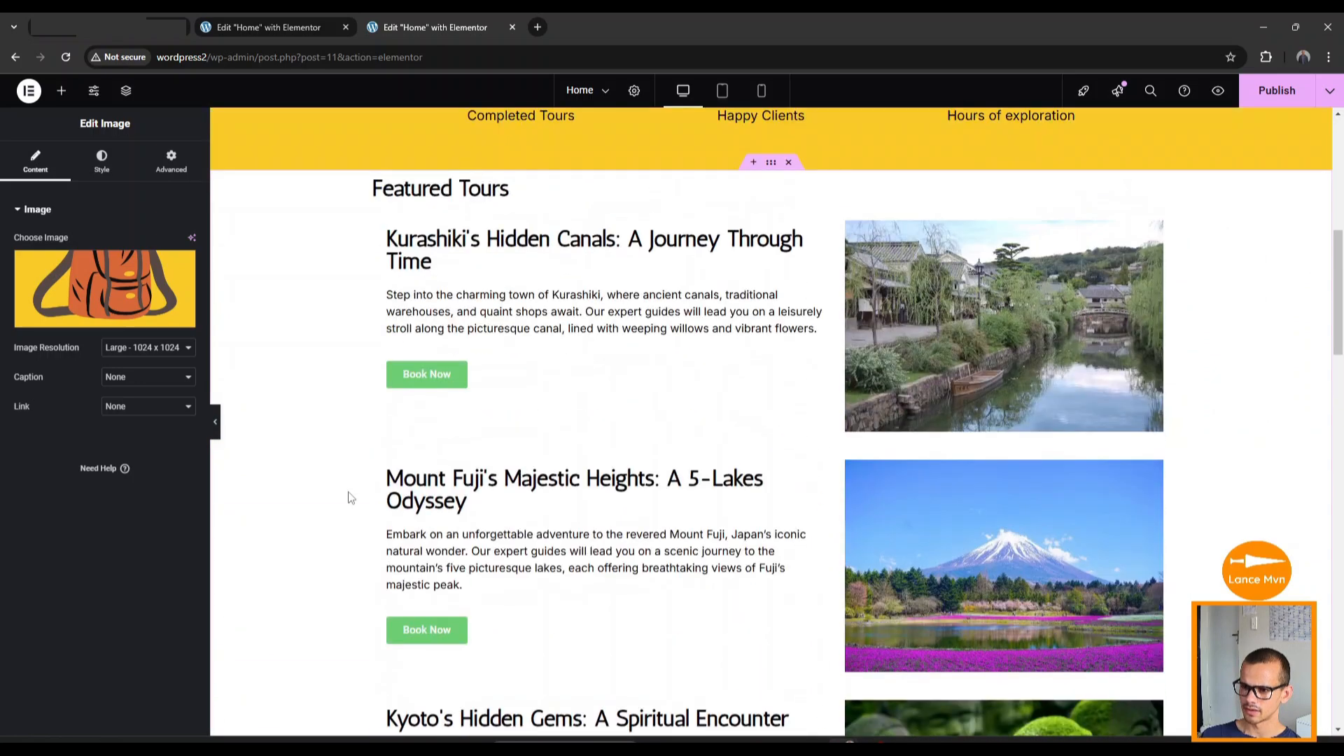
scroll(347, 498, up, 1)
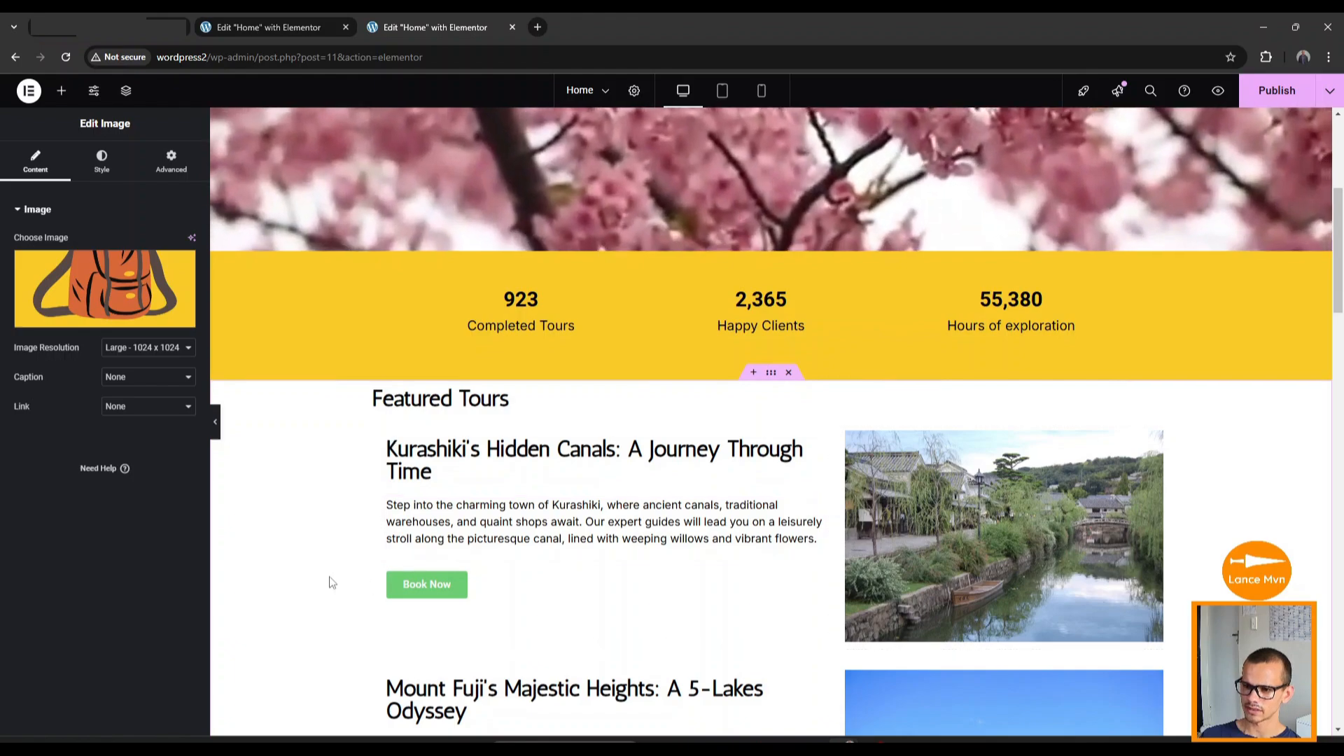
scroll(331, 568, down, 7)
scroll(334, 570, down, 2)
scroll(333, 567, up, 9)
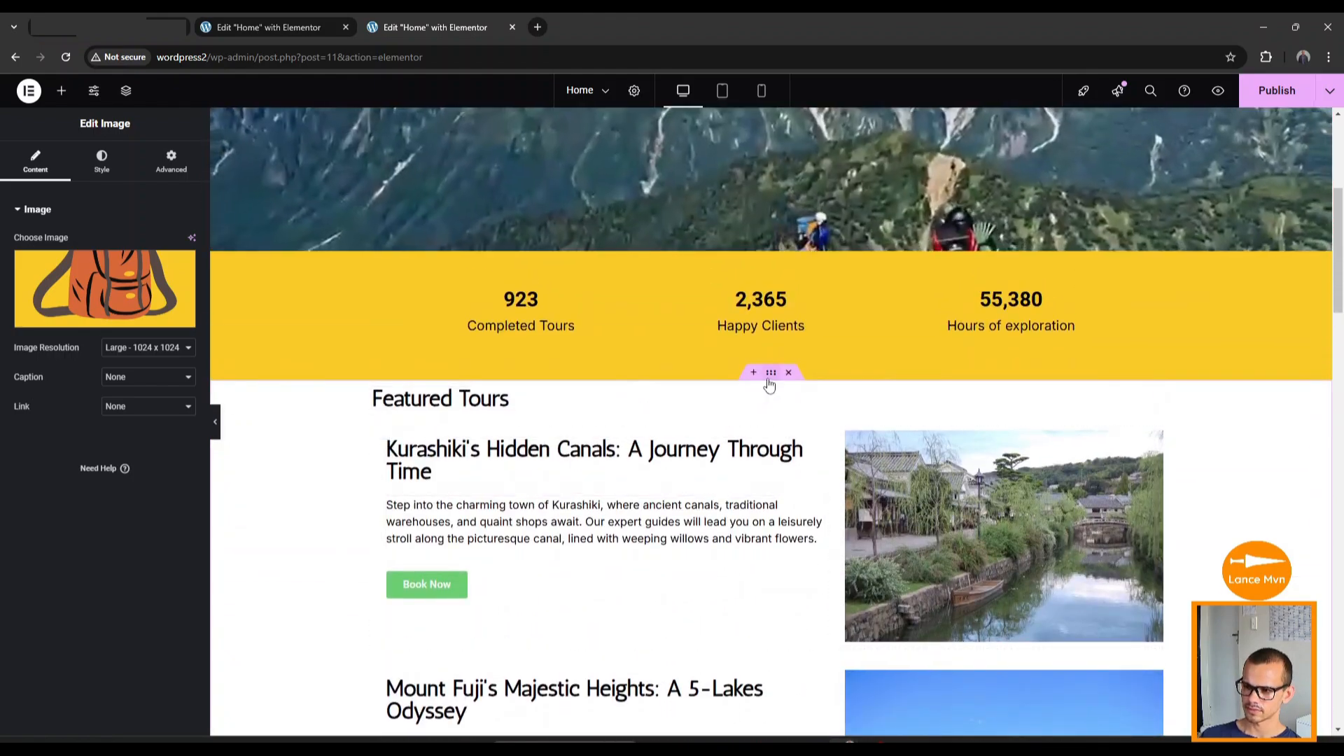
Give the Featured Tours container a classic background colour of #37474F.
click(771, 373)
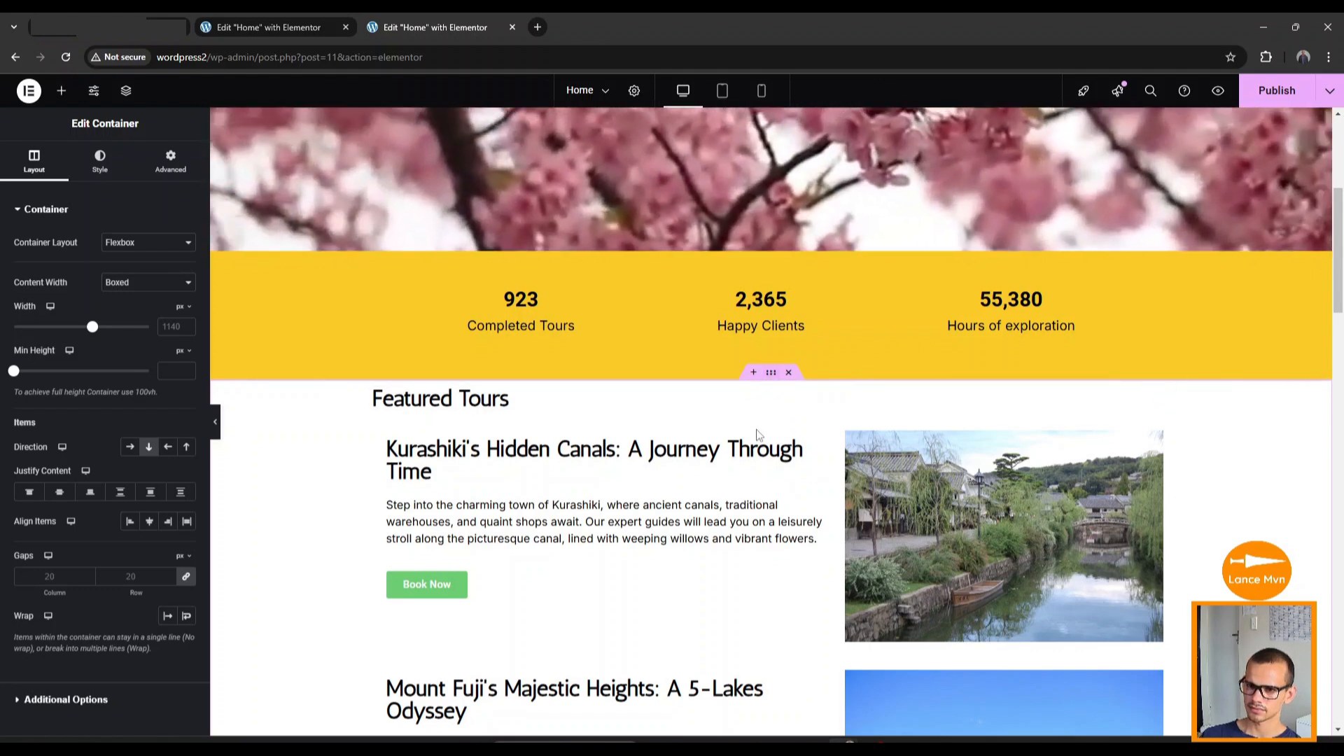
click(99, 164)
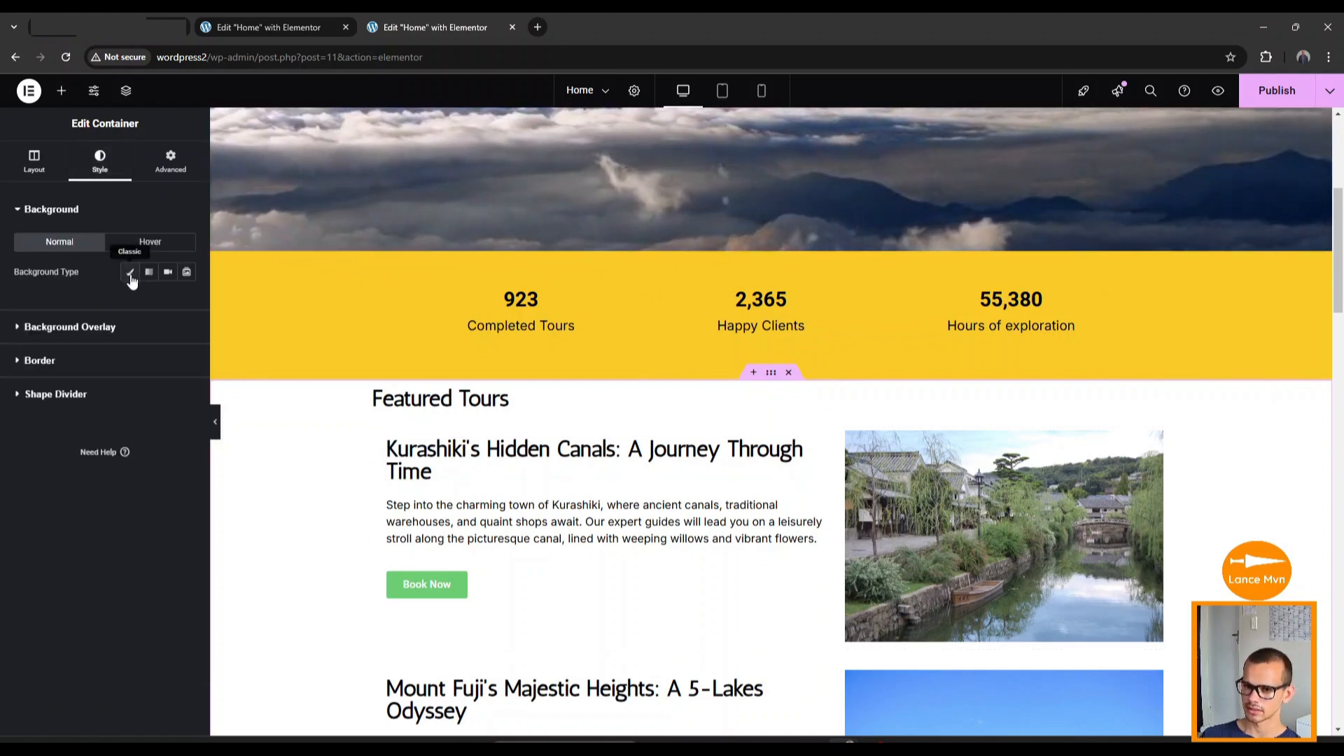
click(131, 274)
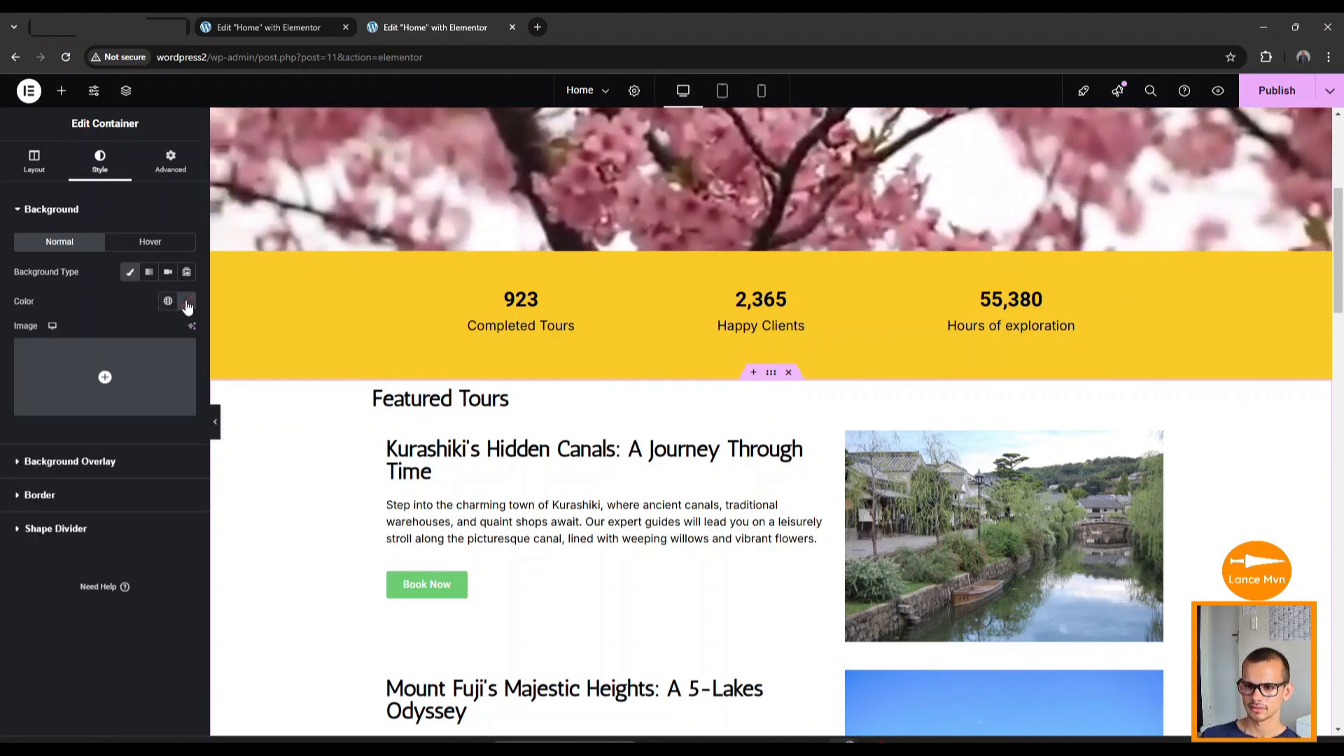
click(187, 303)
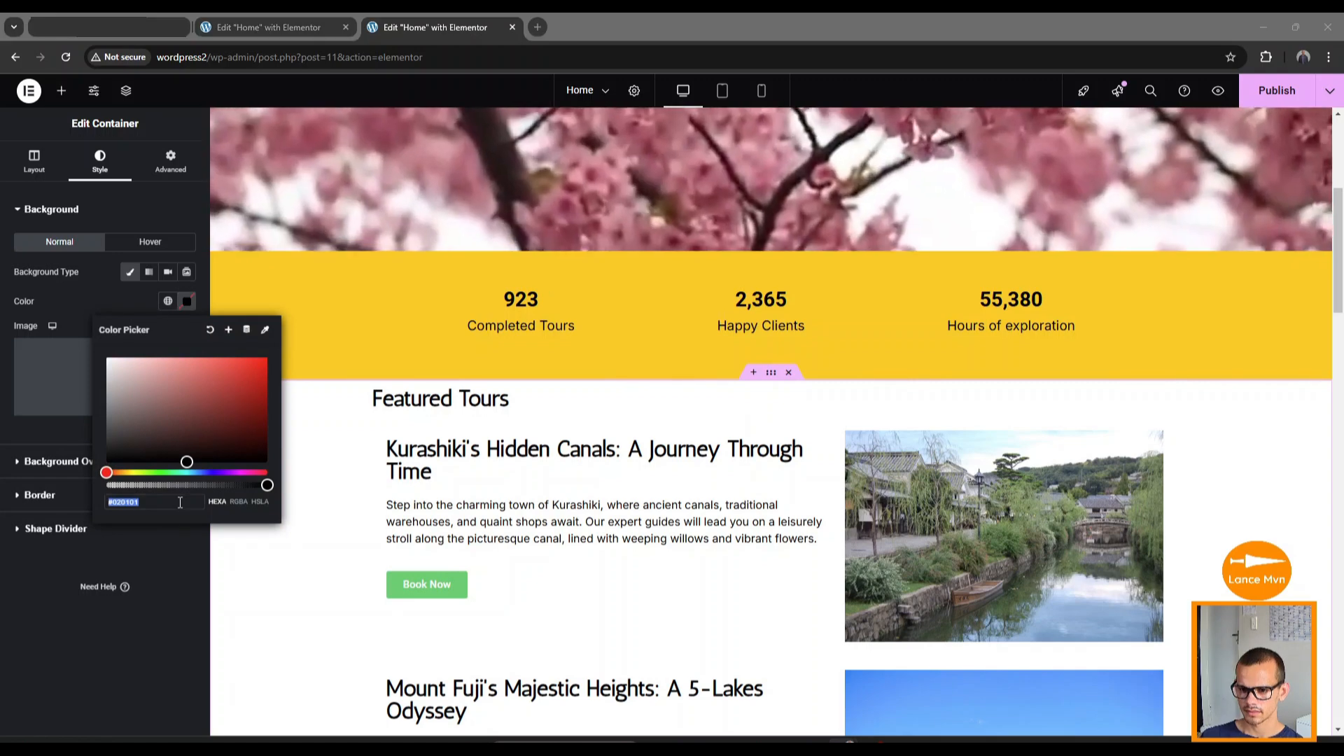
click(141, 503)
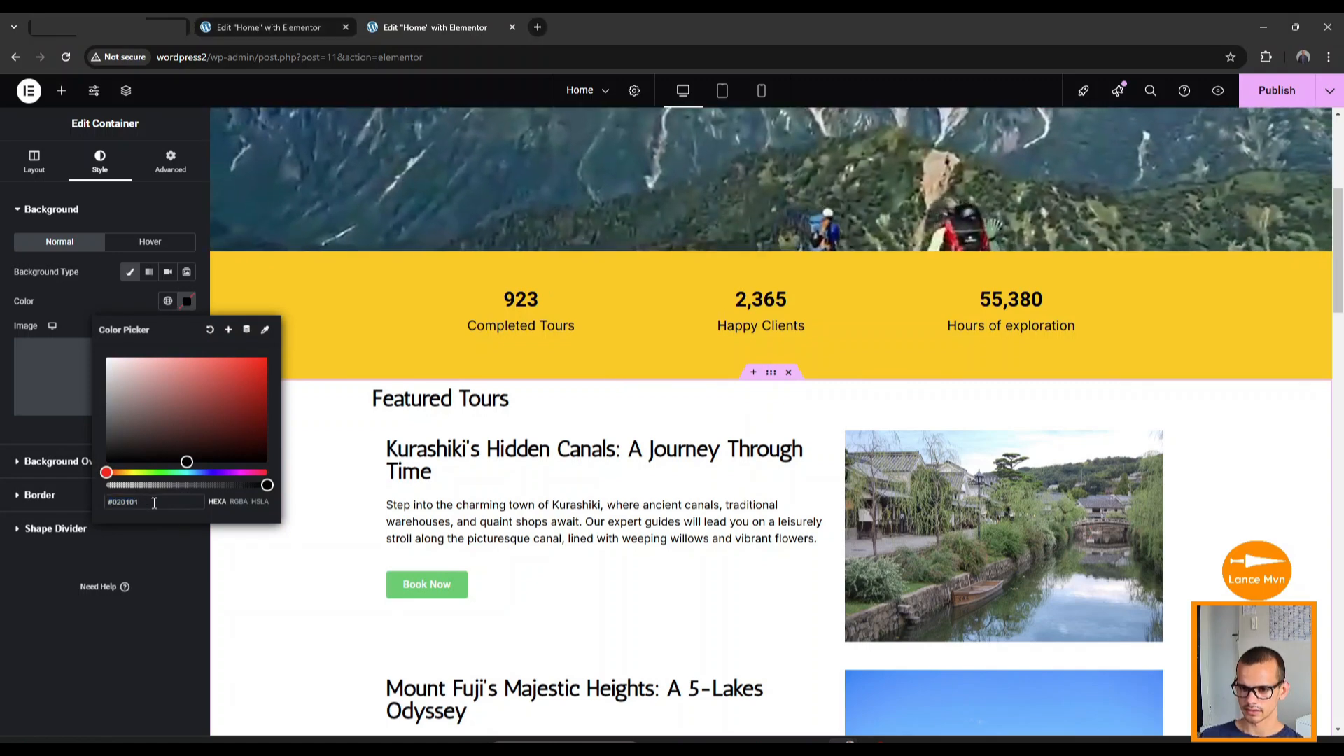
drag(141, 503, 103, 503)
text(#37474F)
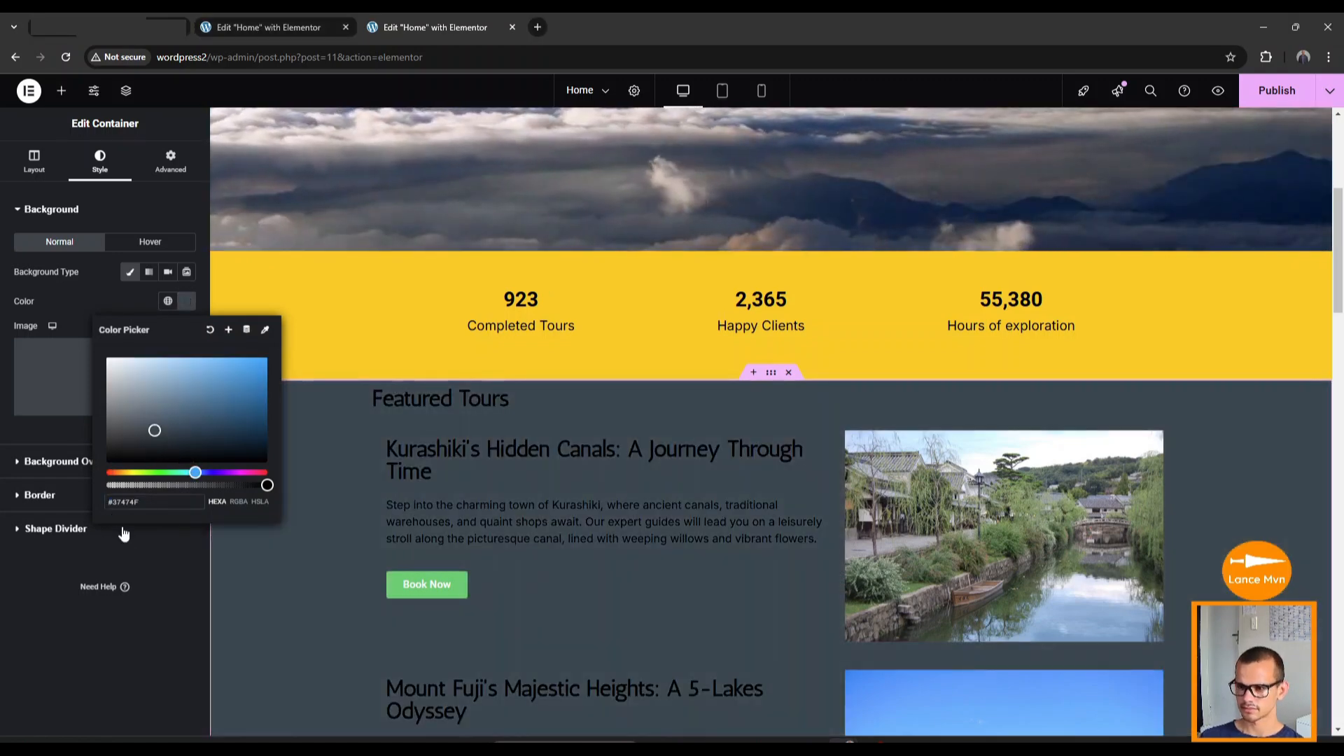
click(146, 553)
scroll(585, 498, down, 10)
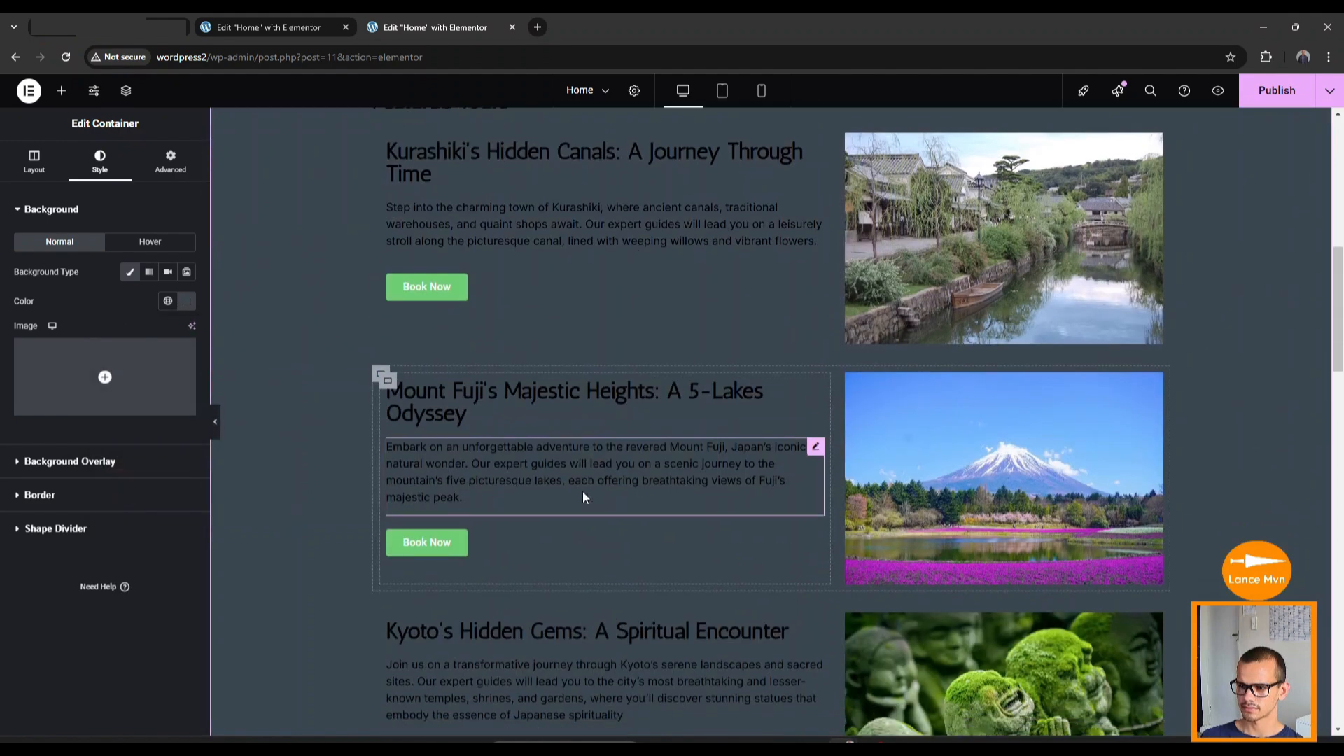
scroll(584, 498, up, 4)
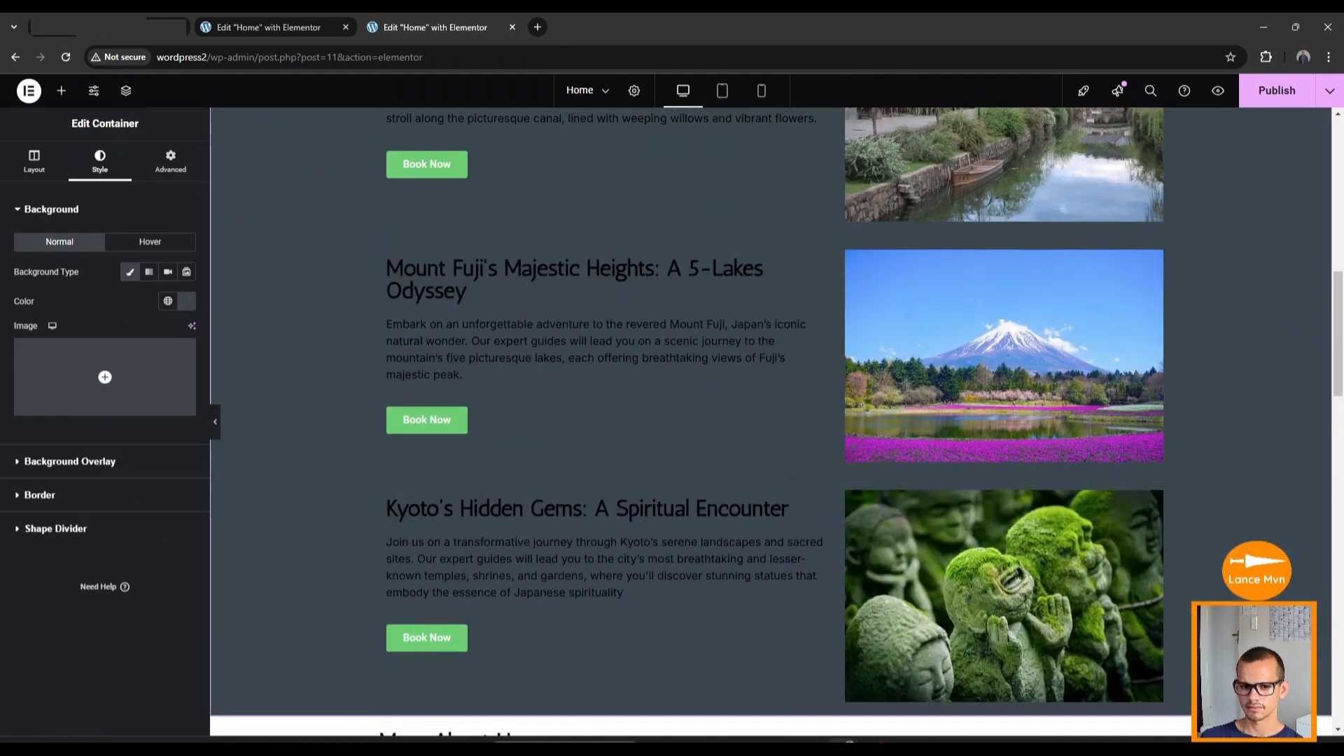
scroll(581, 438, down, 6)
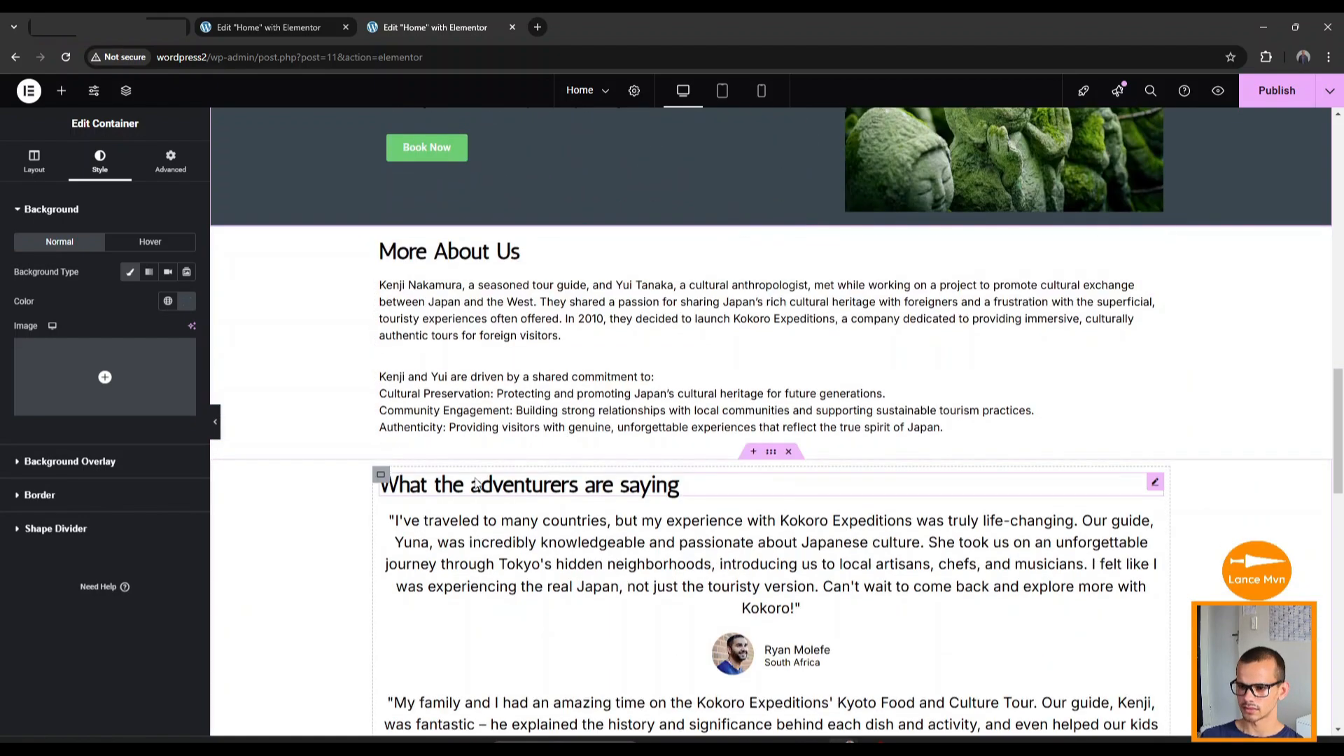
scroll(332, 508, down, 1)
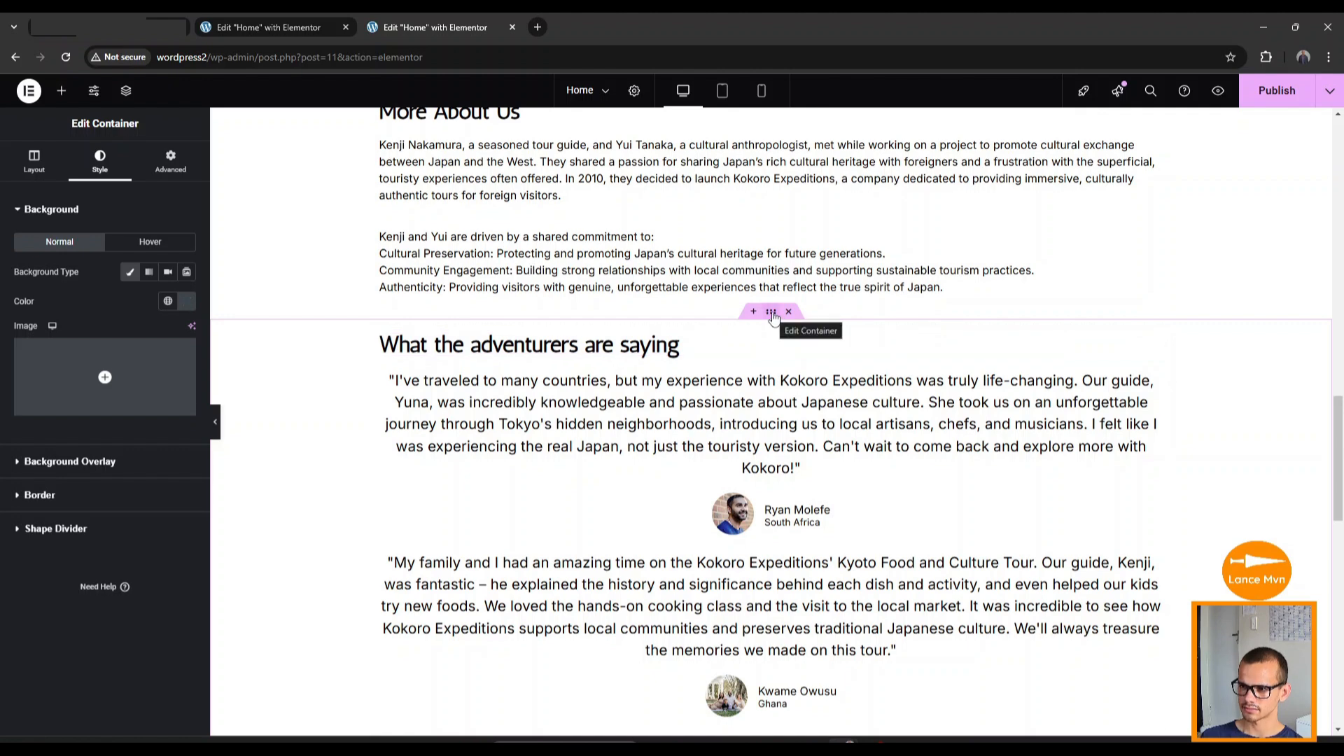
Set the testimonials container's background colour to slate #37474F.
click(770, 312)
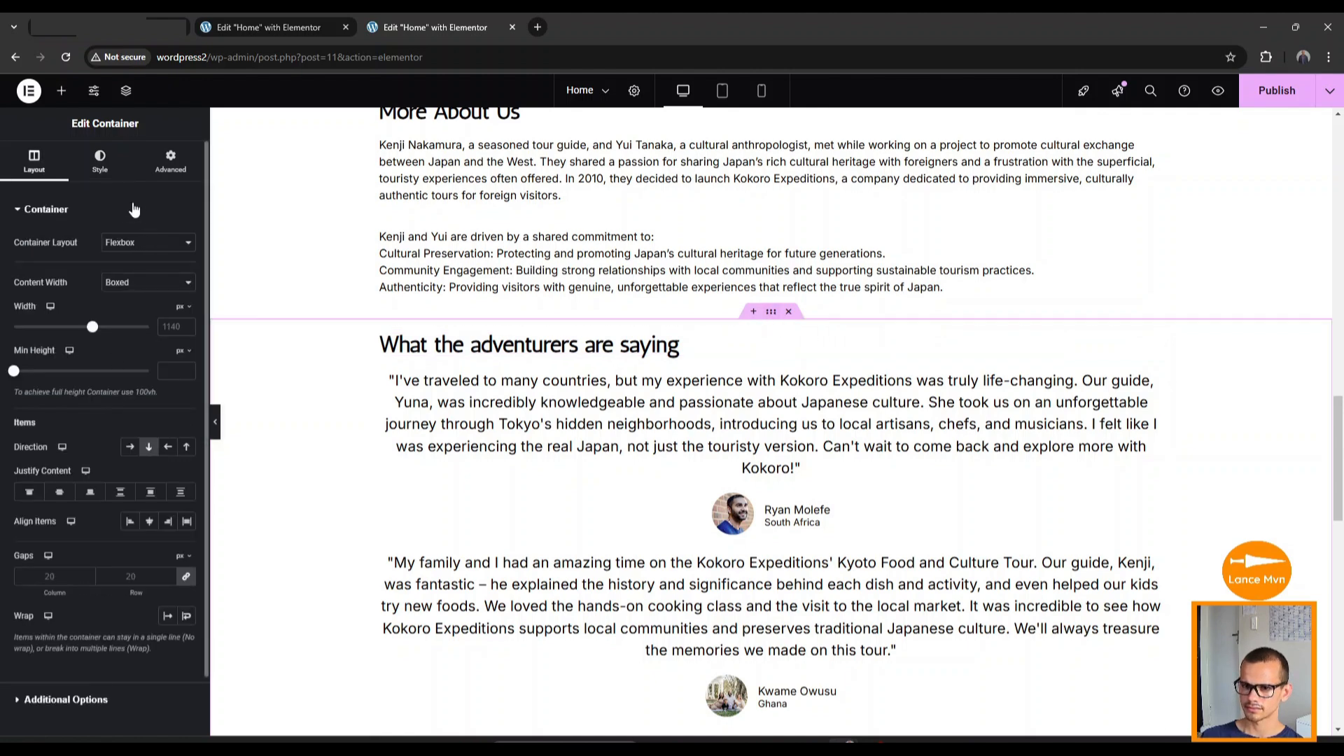
click(100, 173)
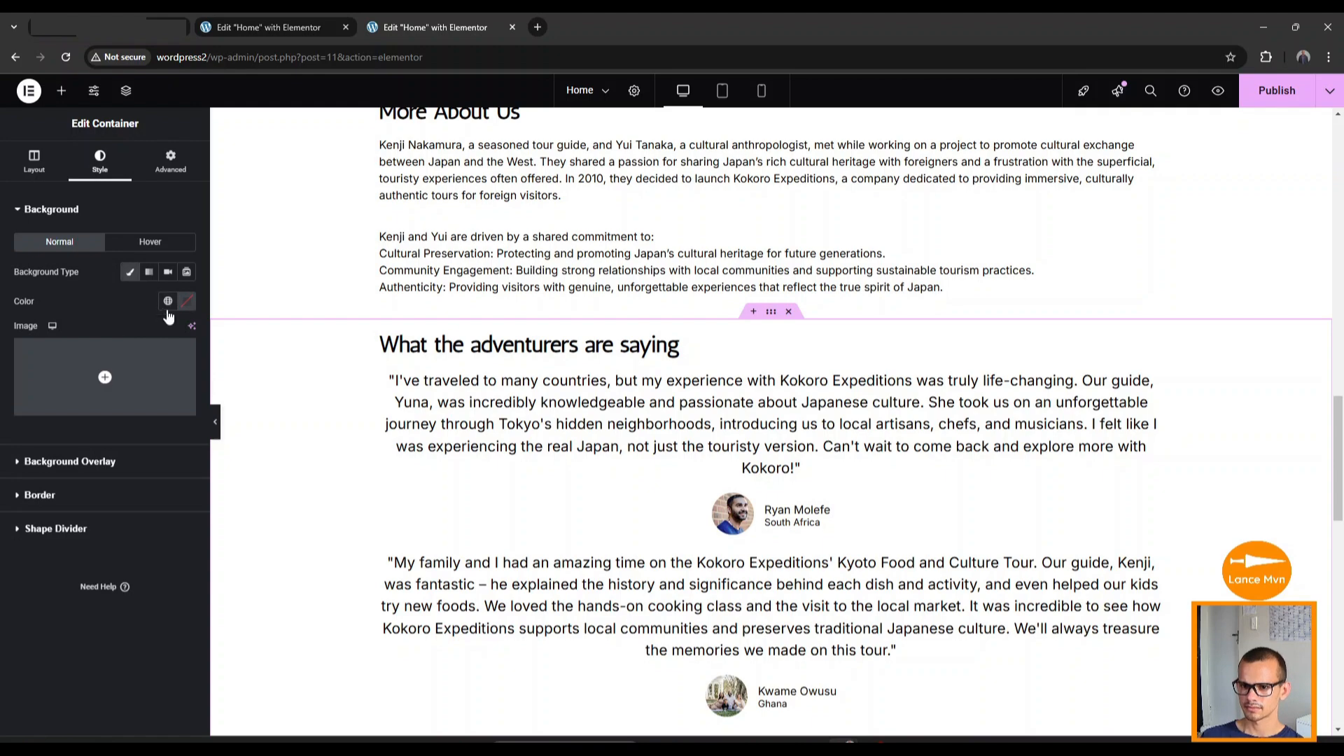
click(185, 303)
text(#37474F)
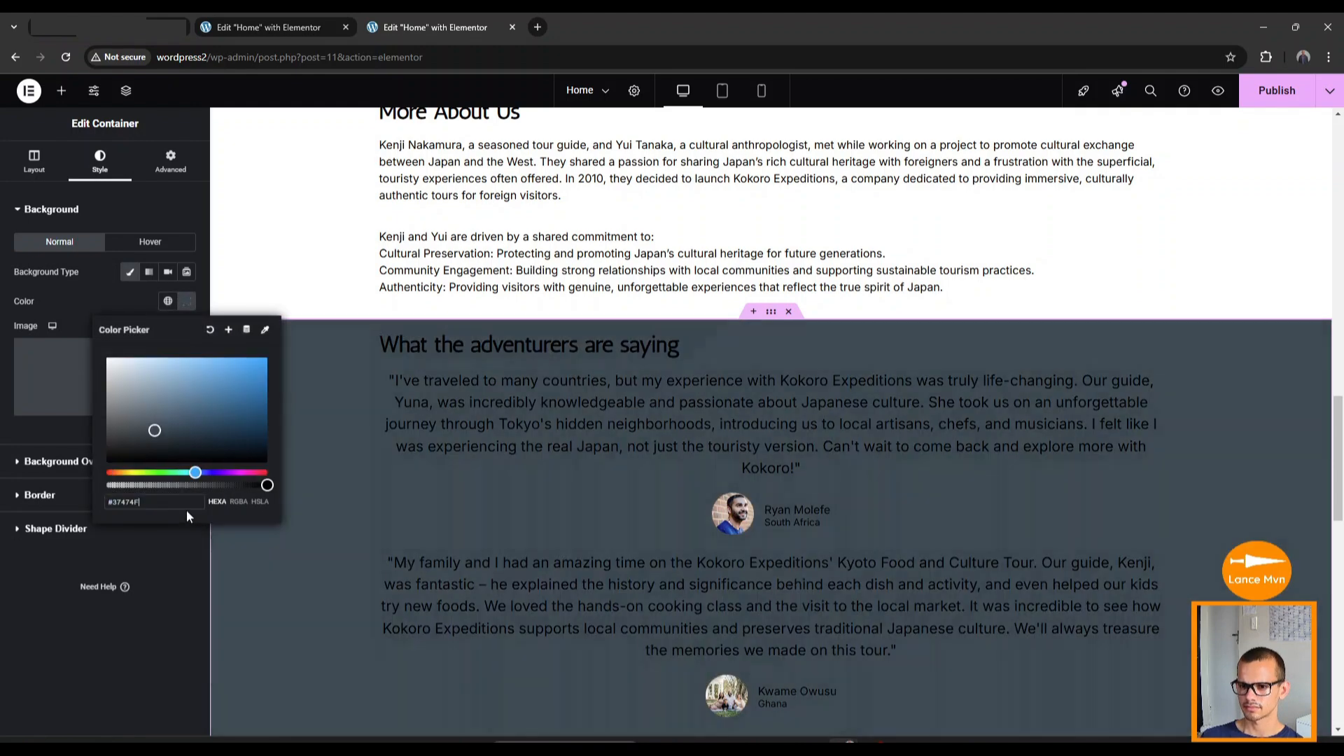
click(205, 555)
scroll(387, 523, down, 8)
scroll(587, 450, down, 6)
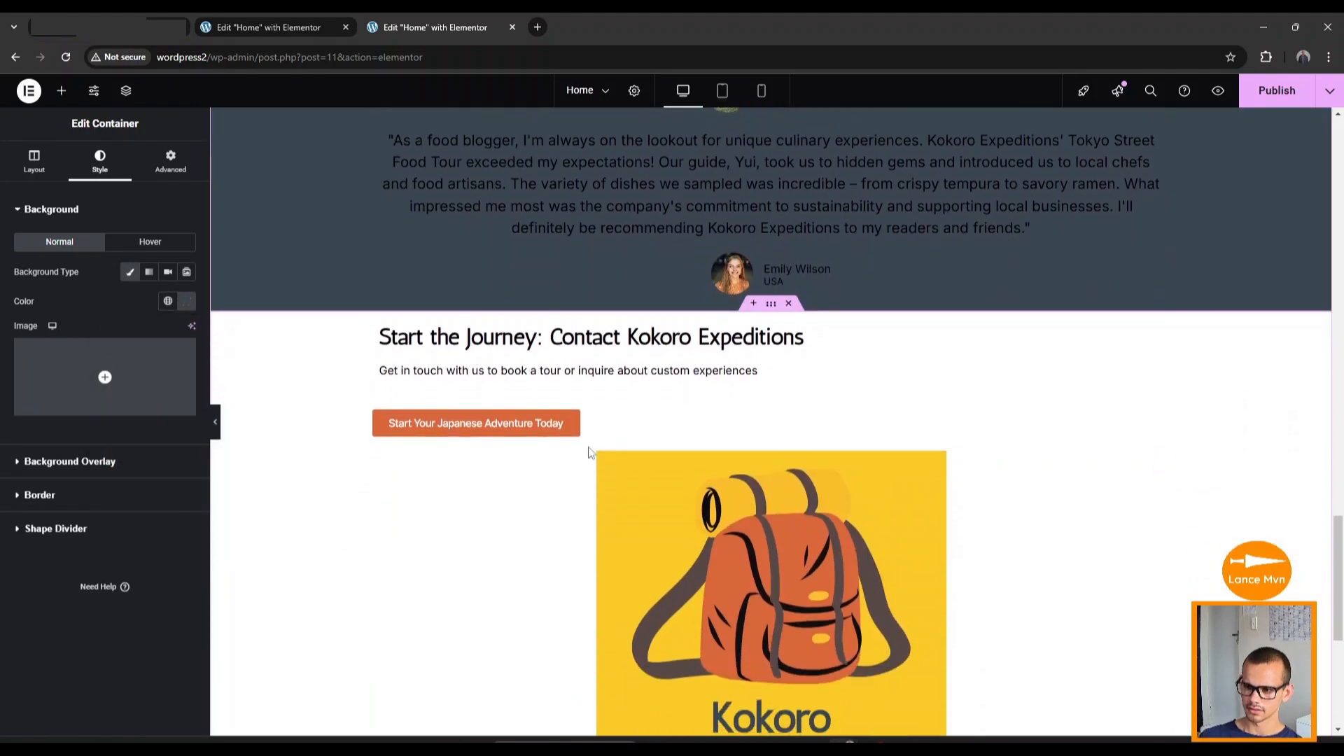
scroll(338, 471, up, 4)
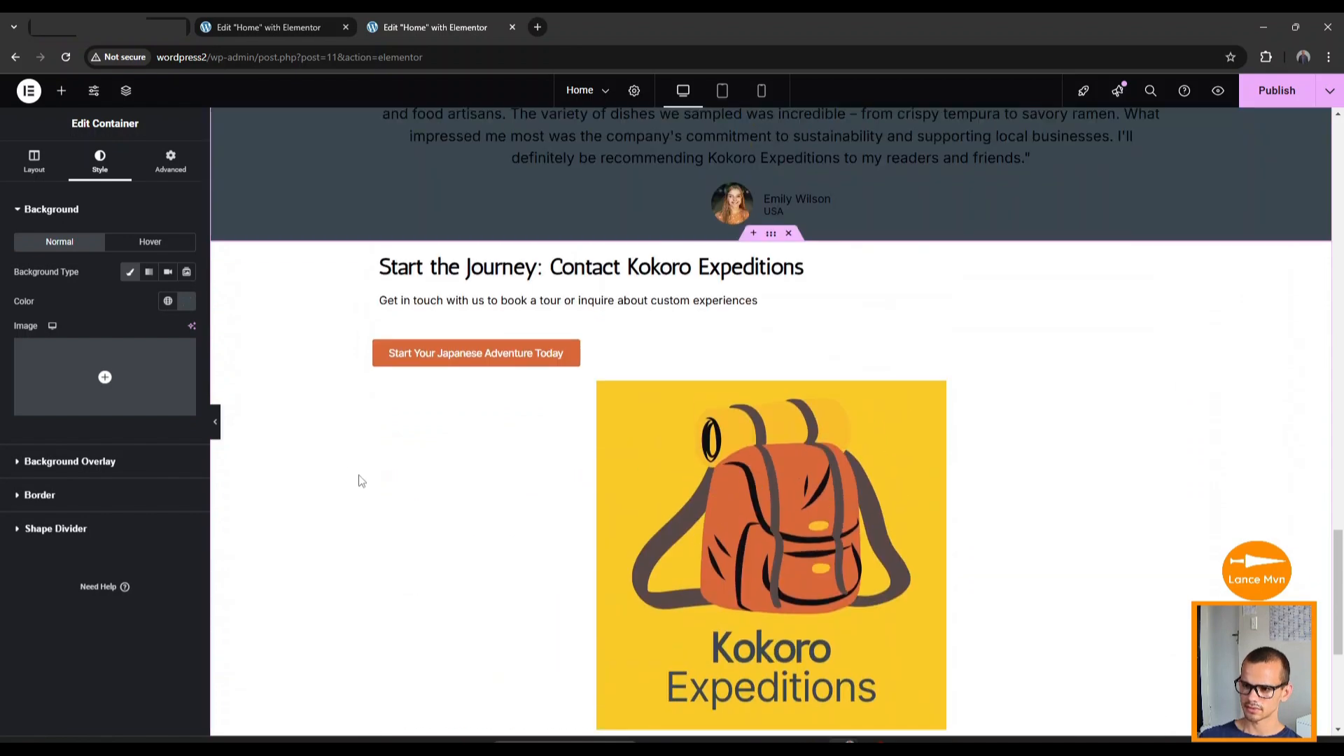
Give the contact and footer container a classic yellow #FFC803 background.
click(771, 233)
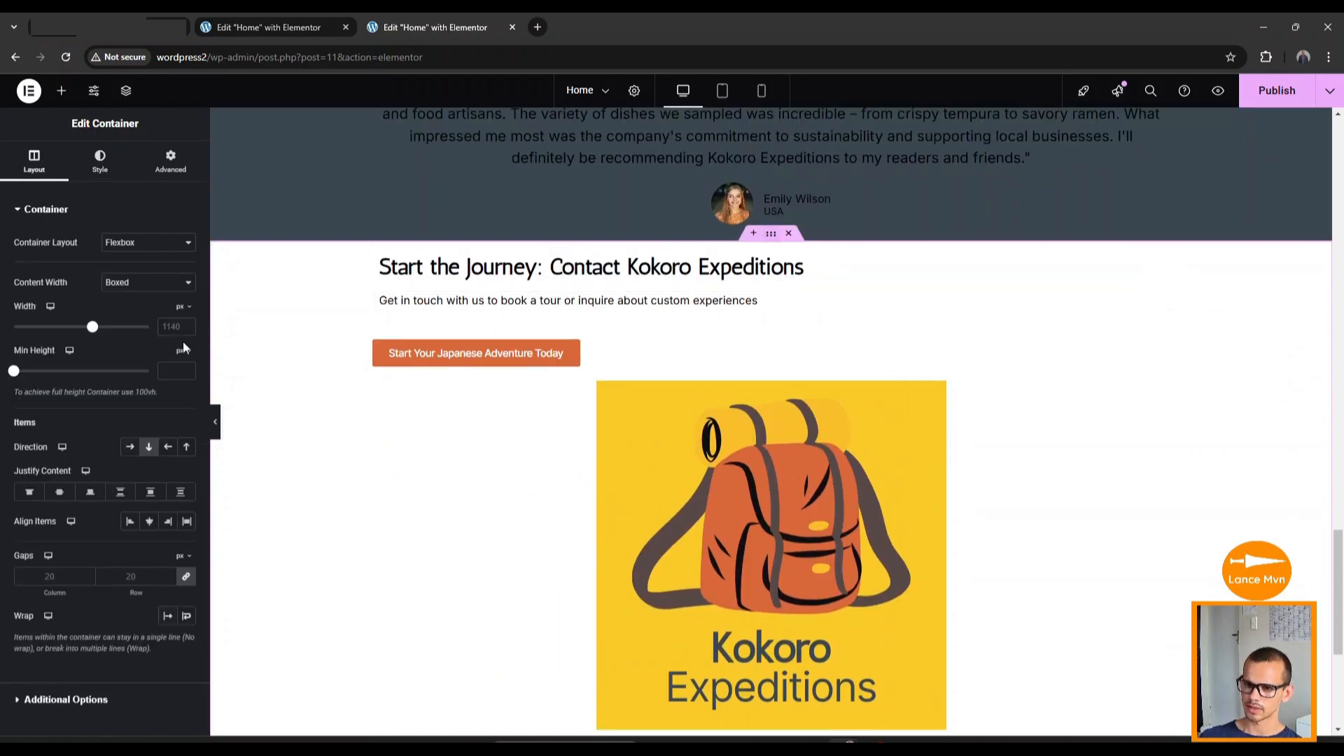
click(89, 179)
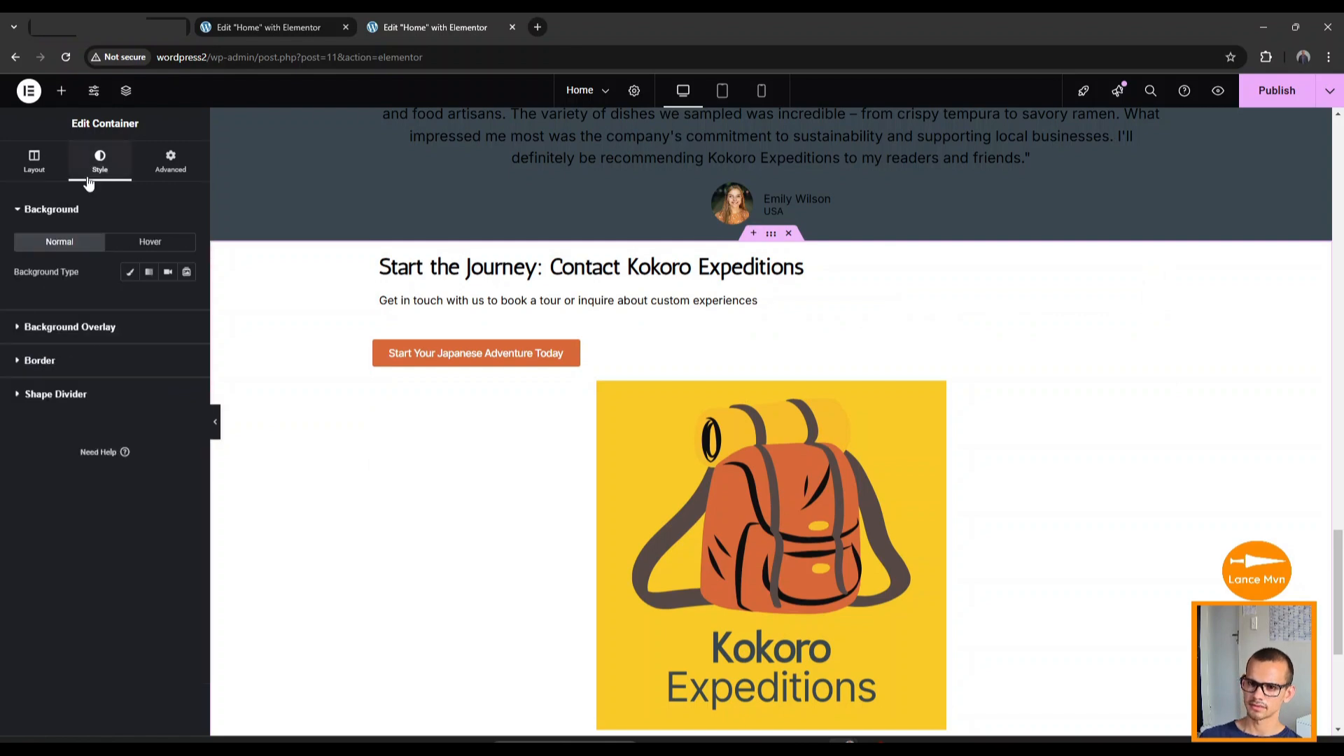
click(131, 274)
click(186, 301)
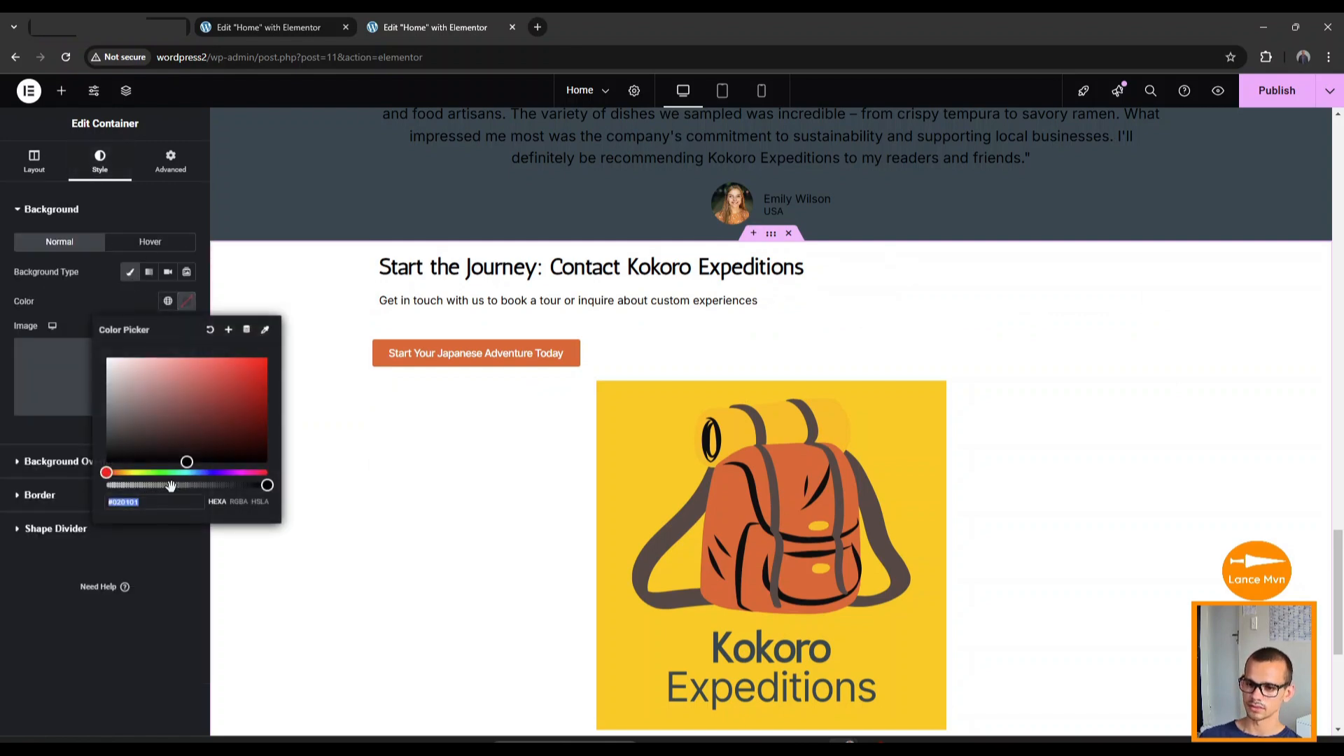
click(158, 503)
text(#FFC803)
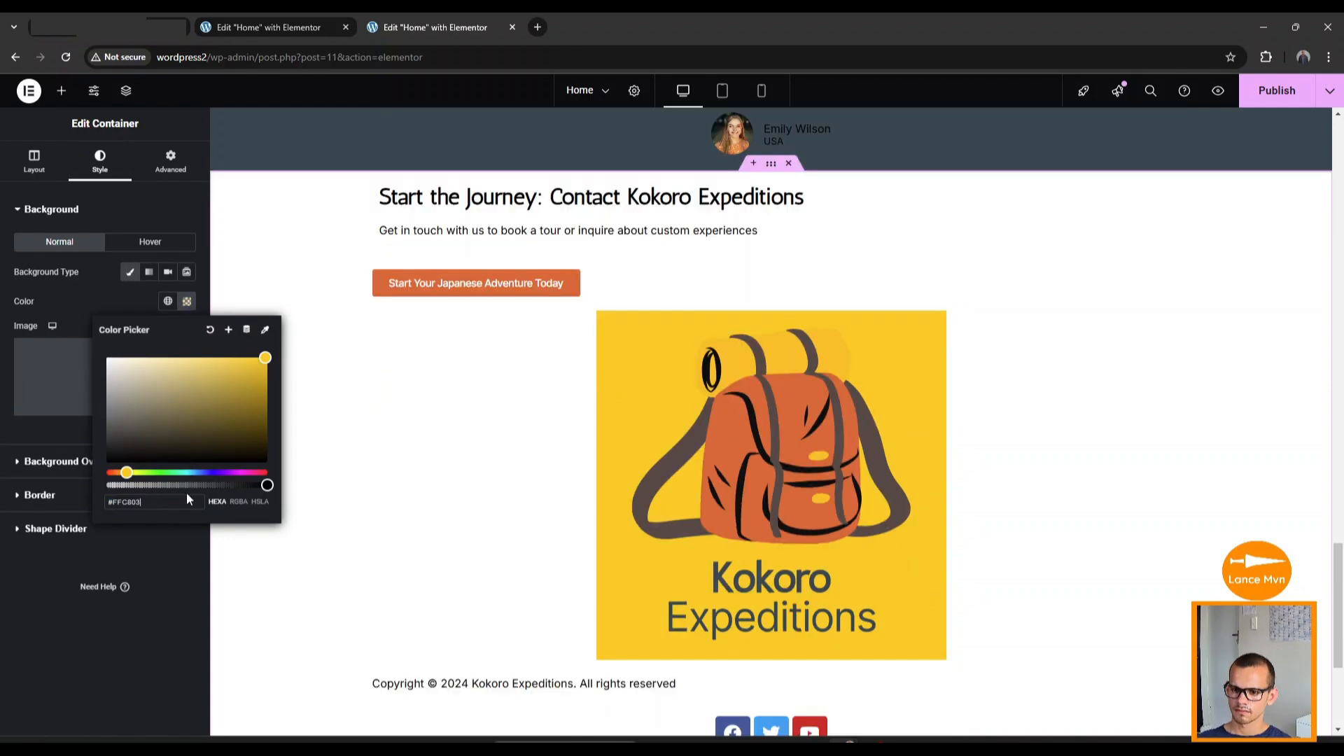
click(208, 552)
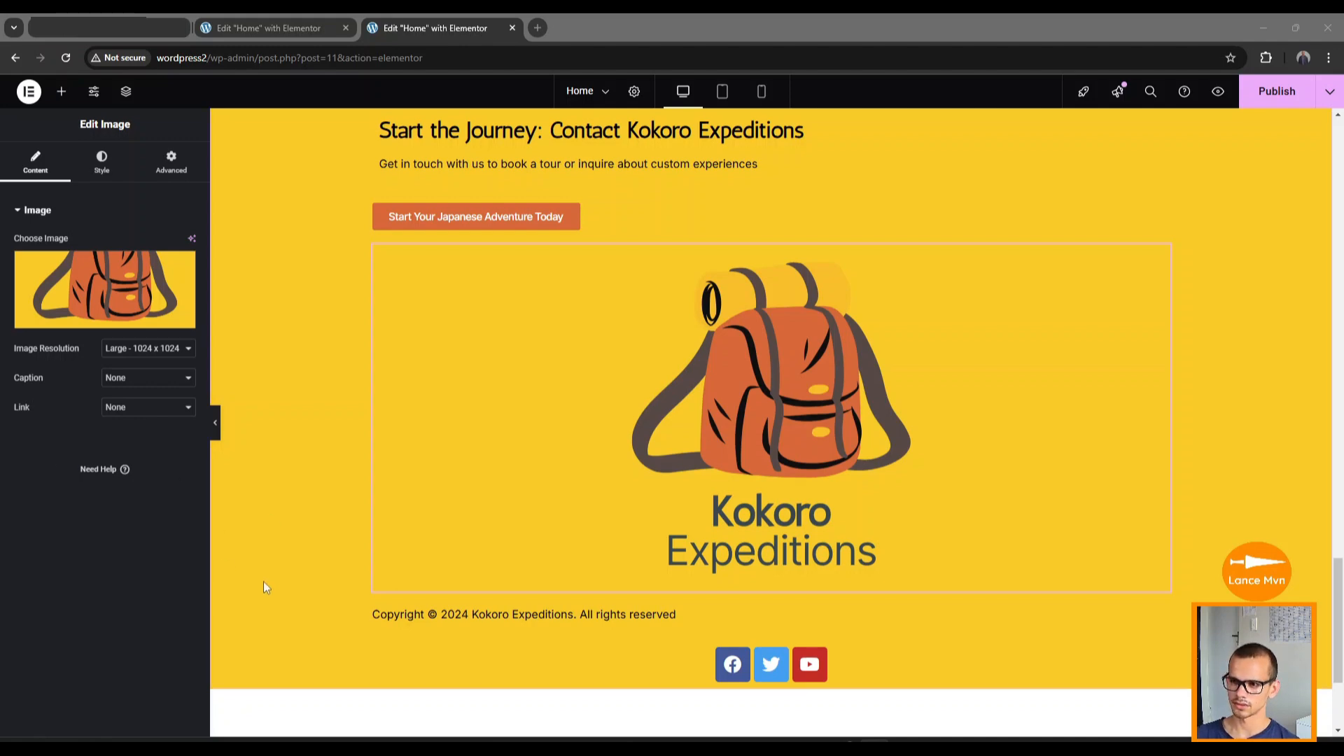
scroll(264, 585, up, 15)
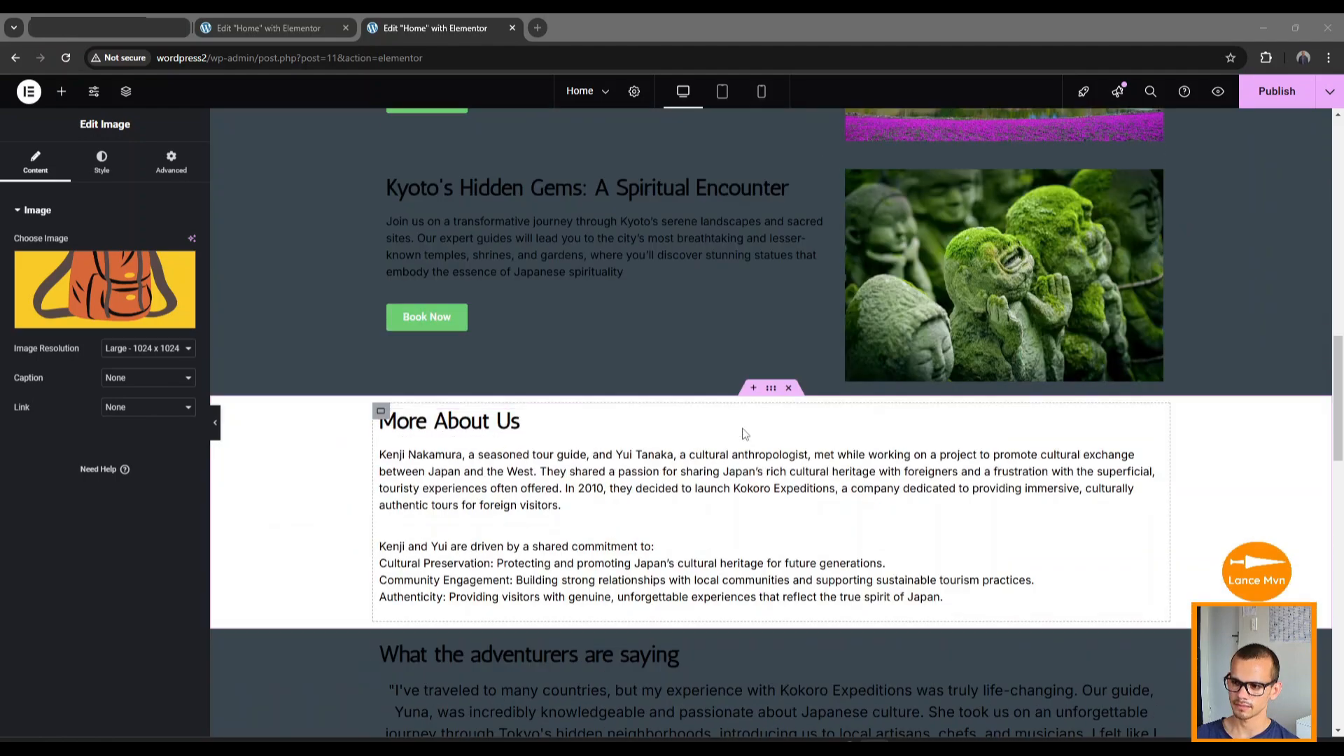
Give the More About Us section a classic background image of kokoroexpeditions1.jpg, the couple photo.
click(771, 396)
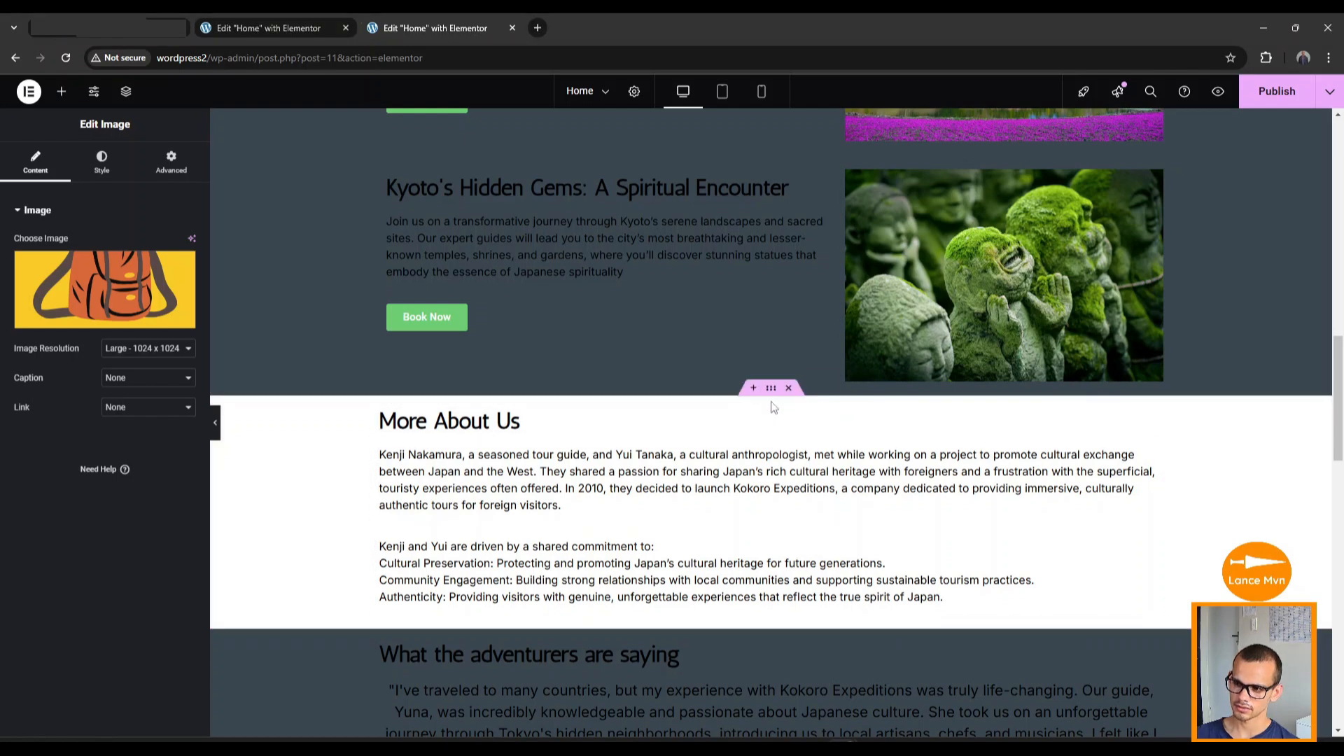
click(771, 394)
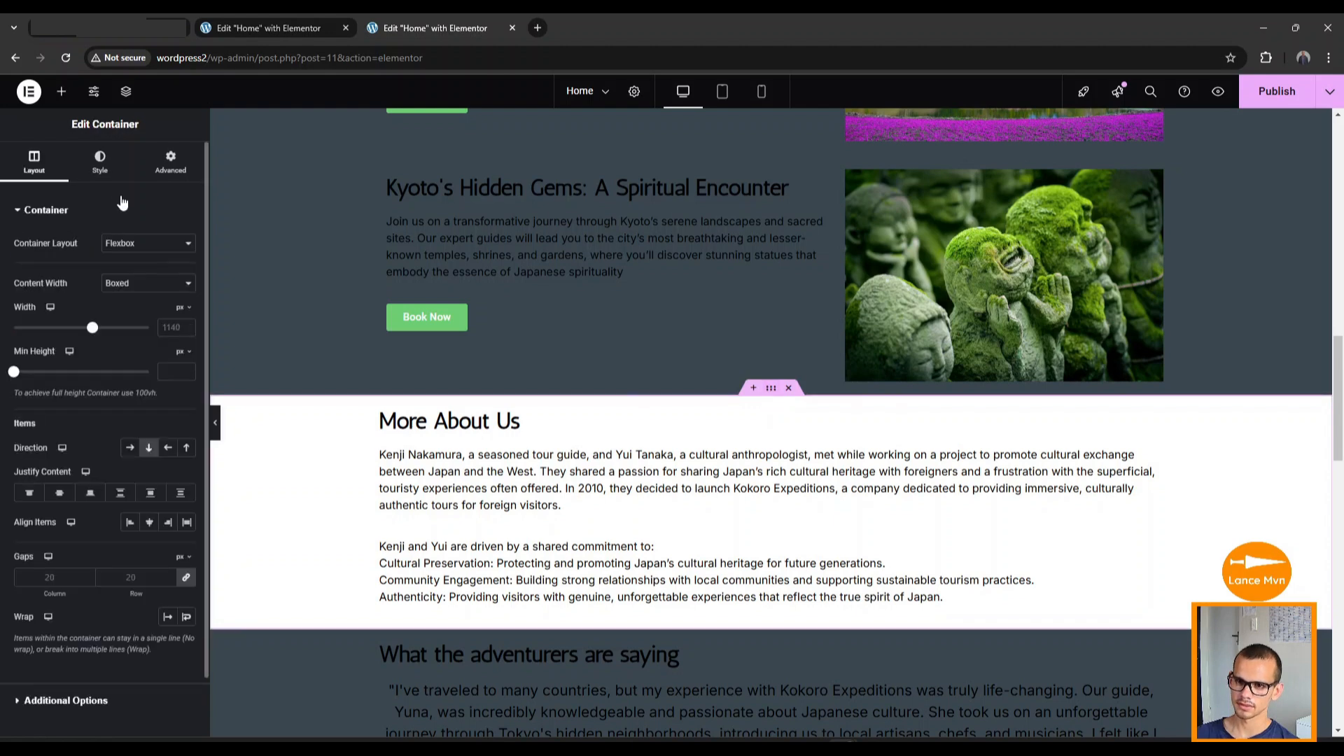
click(100, 164)
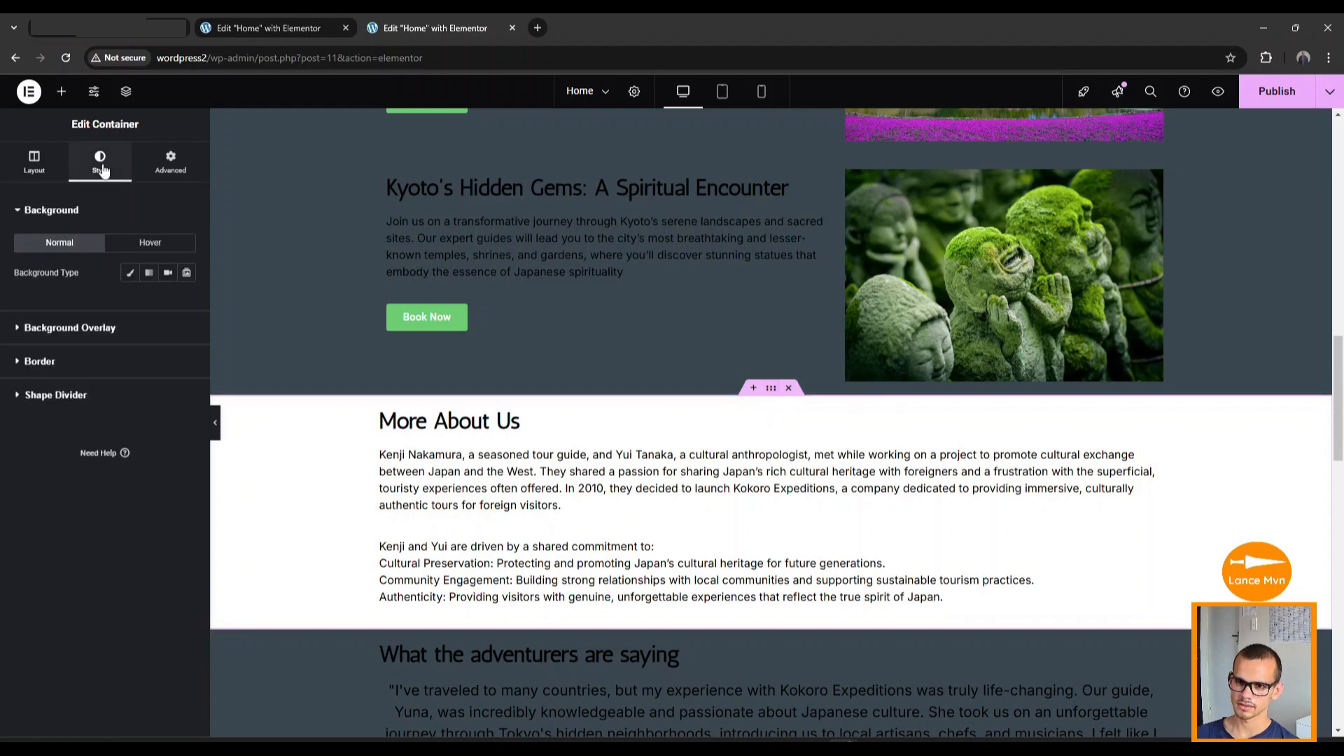
click(130, 274)
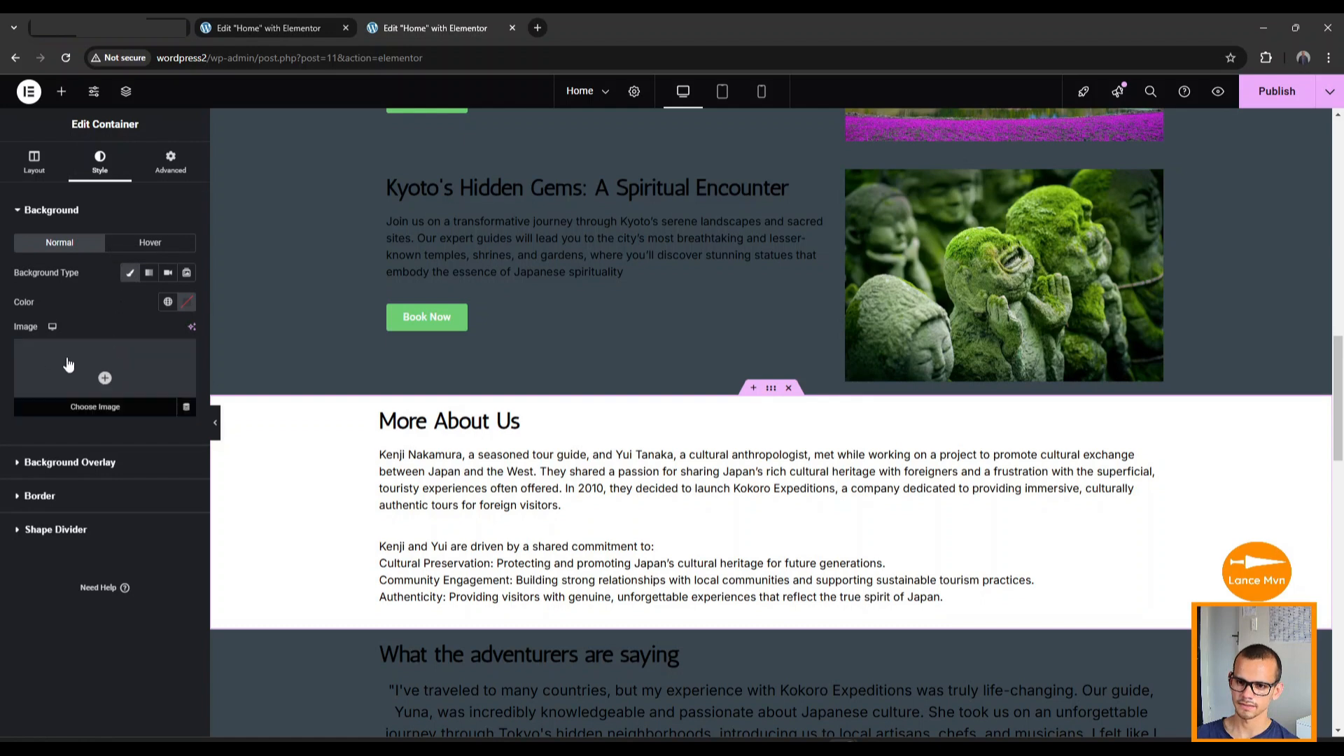
click(104, 381)
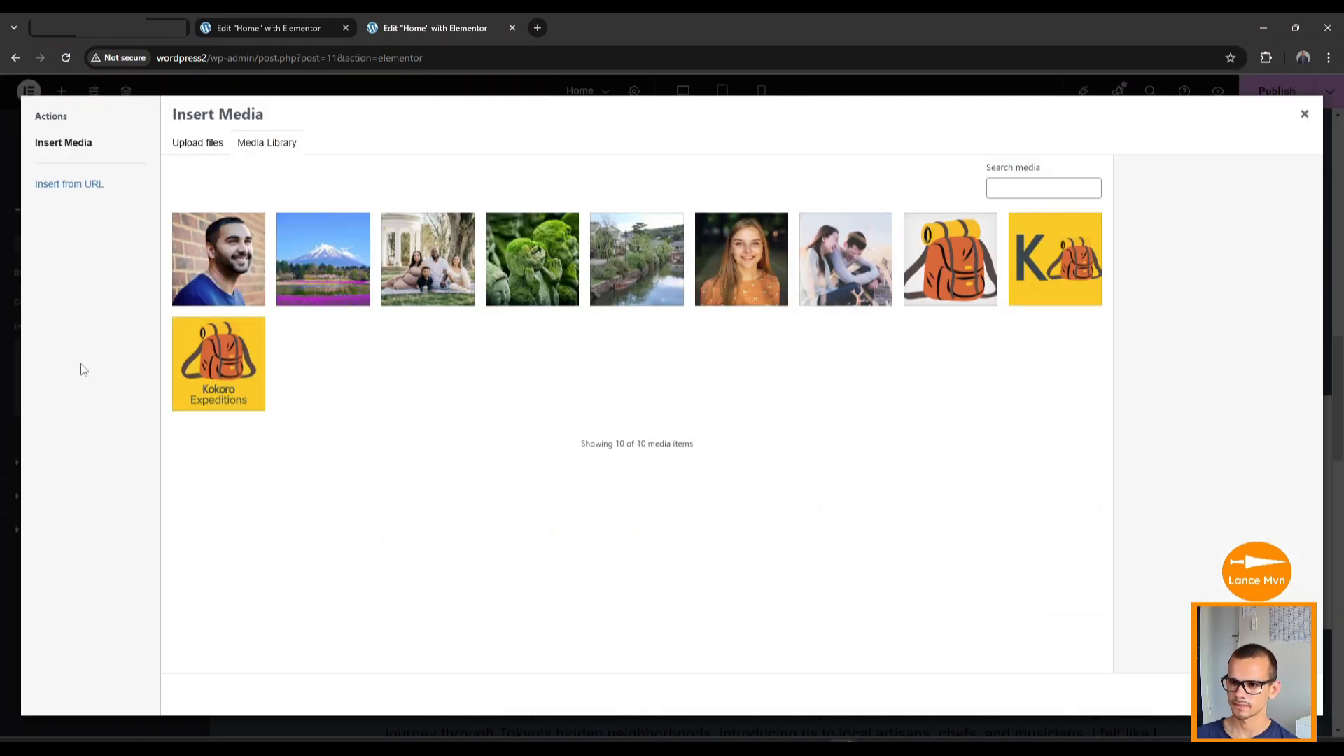
click(798, 257)
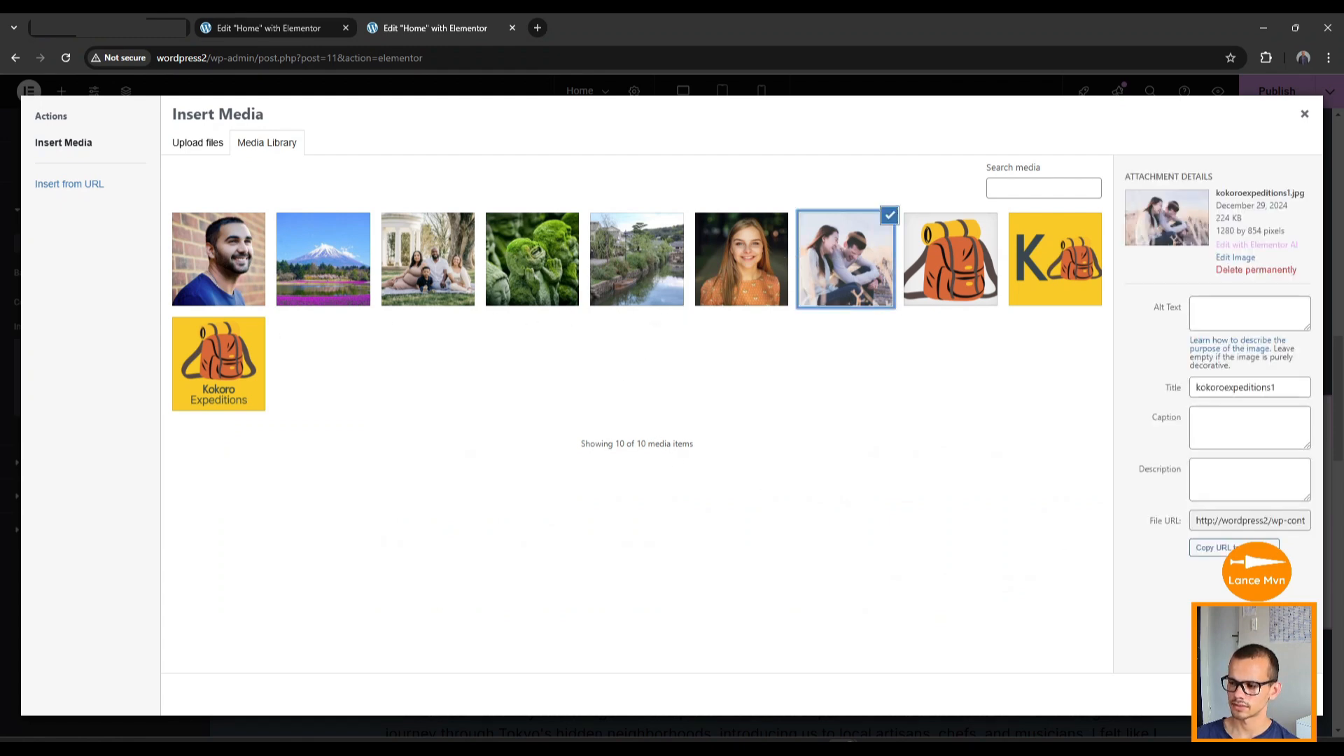
click(1286, 695)
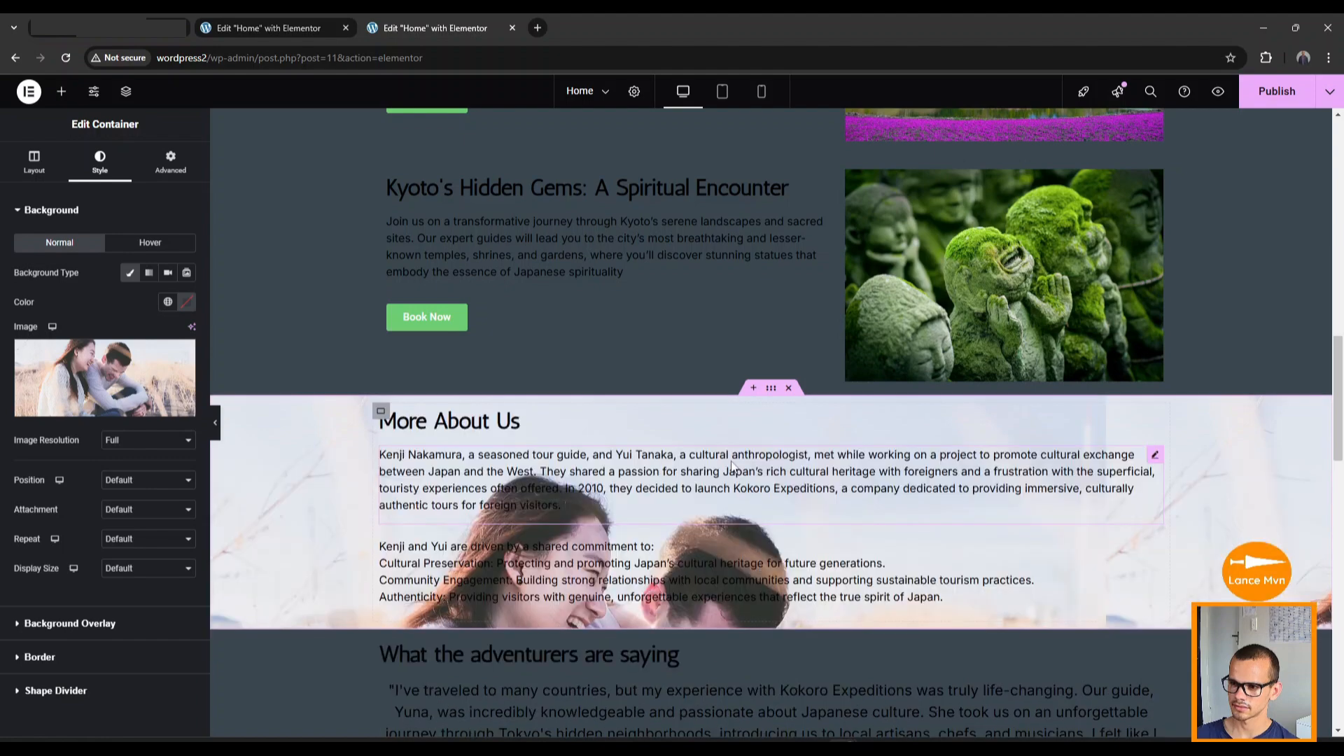
scroll(392, 535, down, 3)
scroll(408, 536, up, 2)
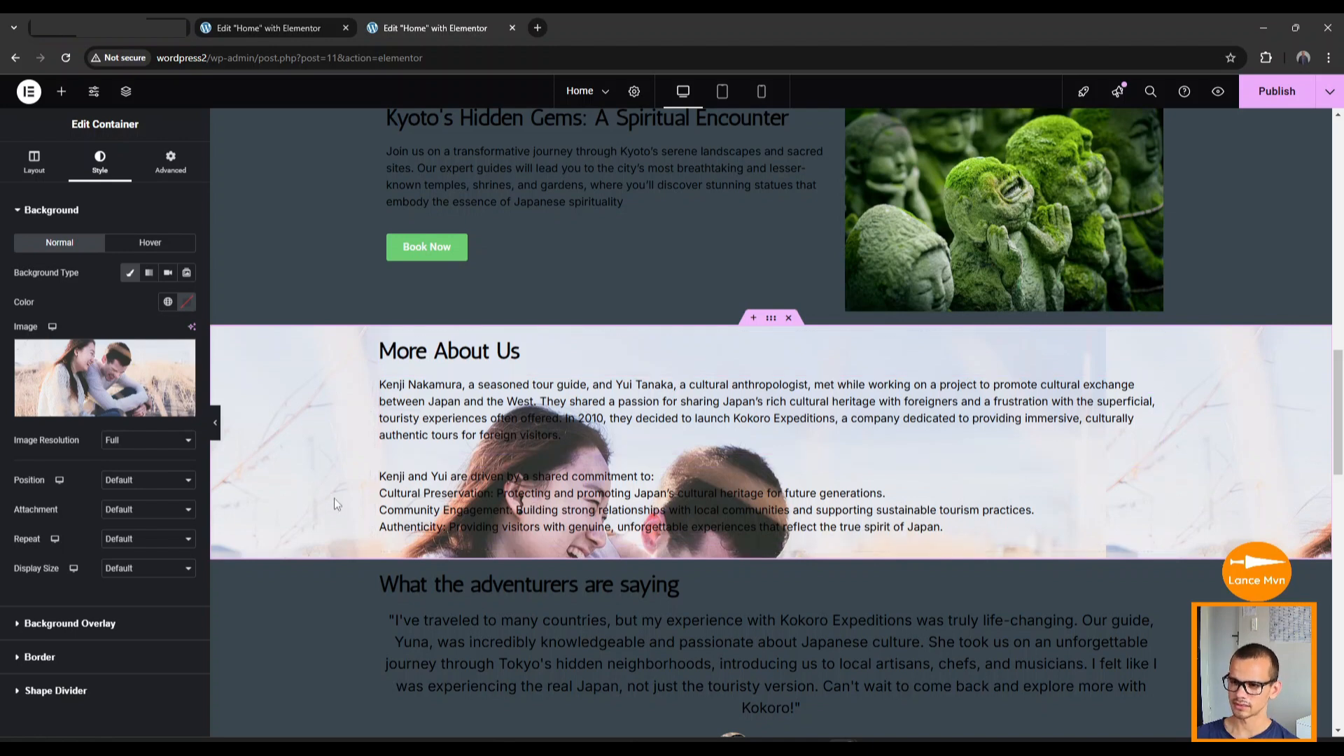
scroll(774, 275, down, 1)
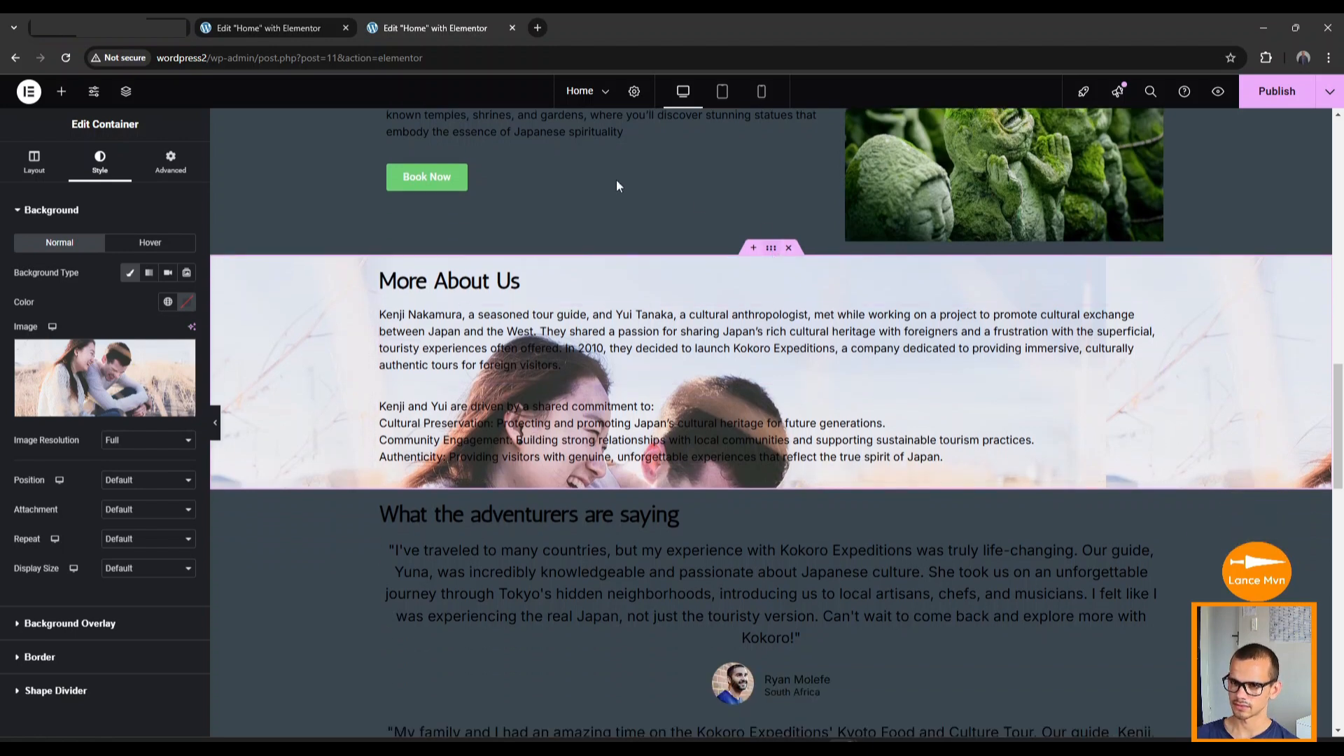
Set the More About Us section's minimum height to 73 vh.
click(34, 164)
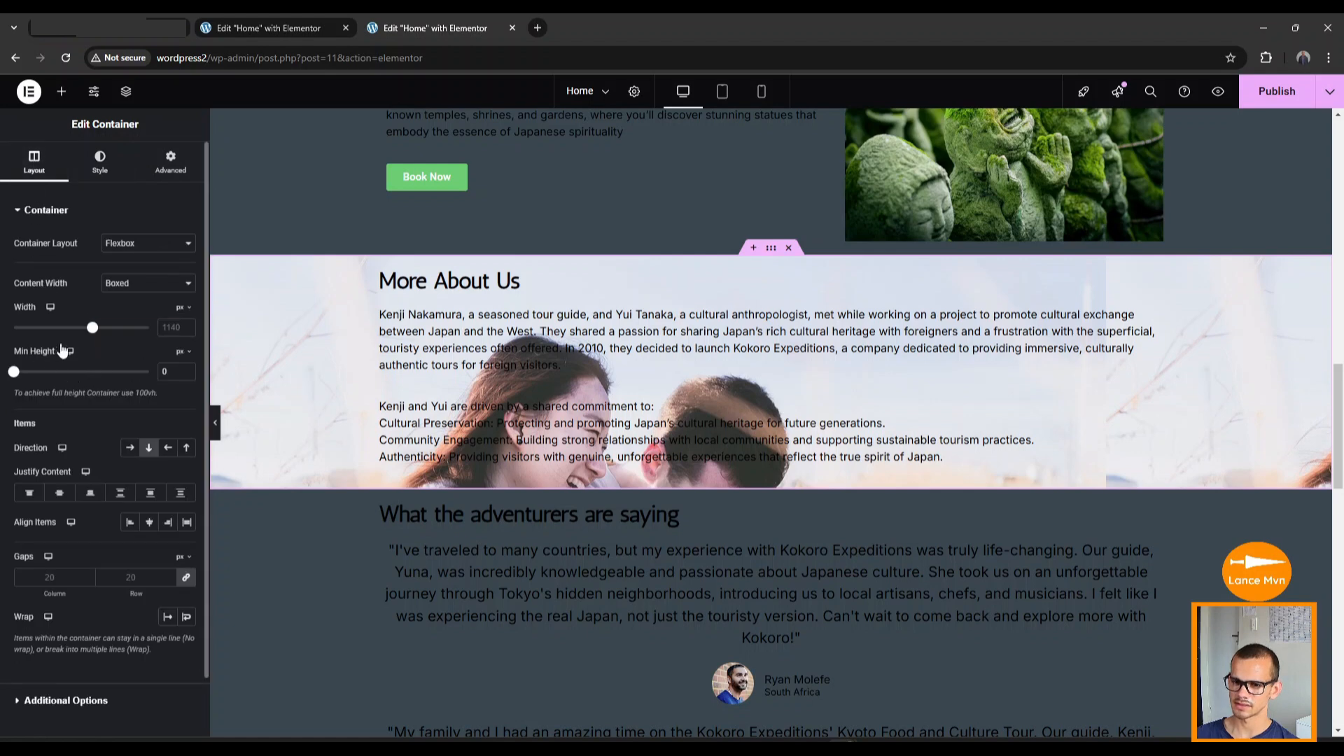
click(186, 357)
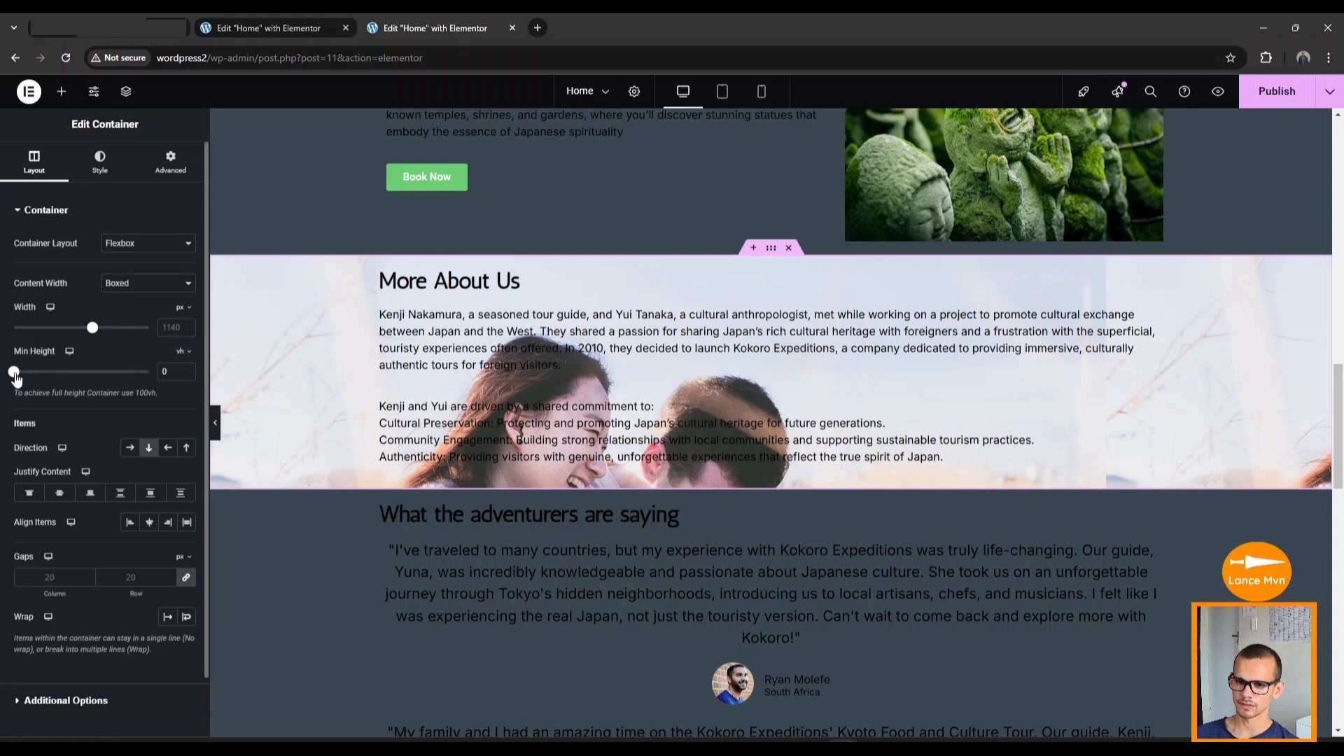
drag(16, 378, 115, 376)
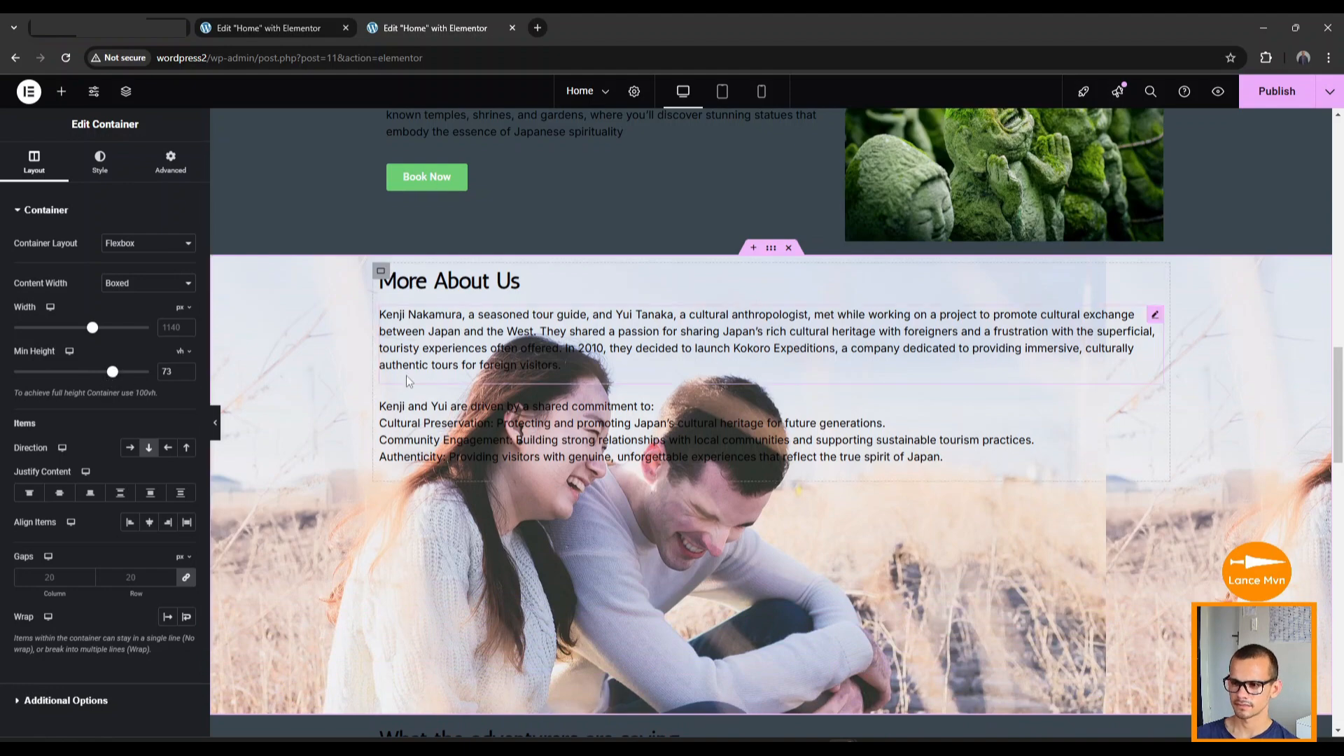
scroll(402, 385, down, 2)
scroll(357, 434, up, 1)
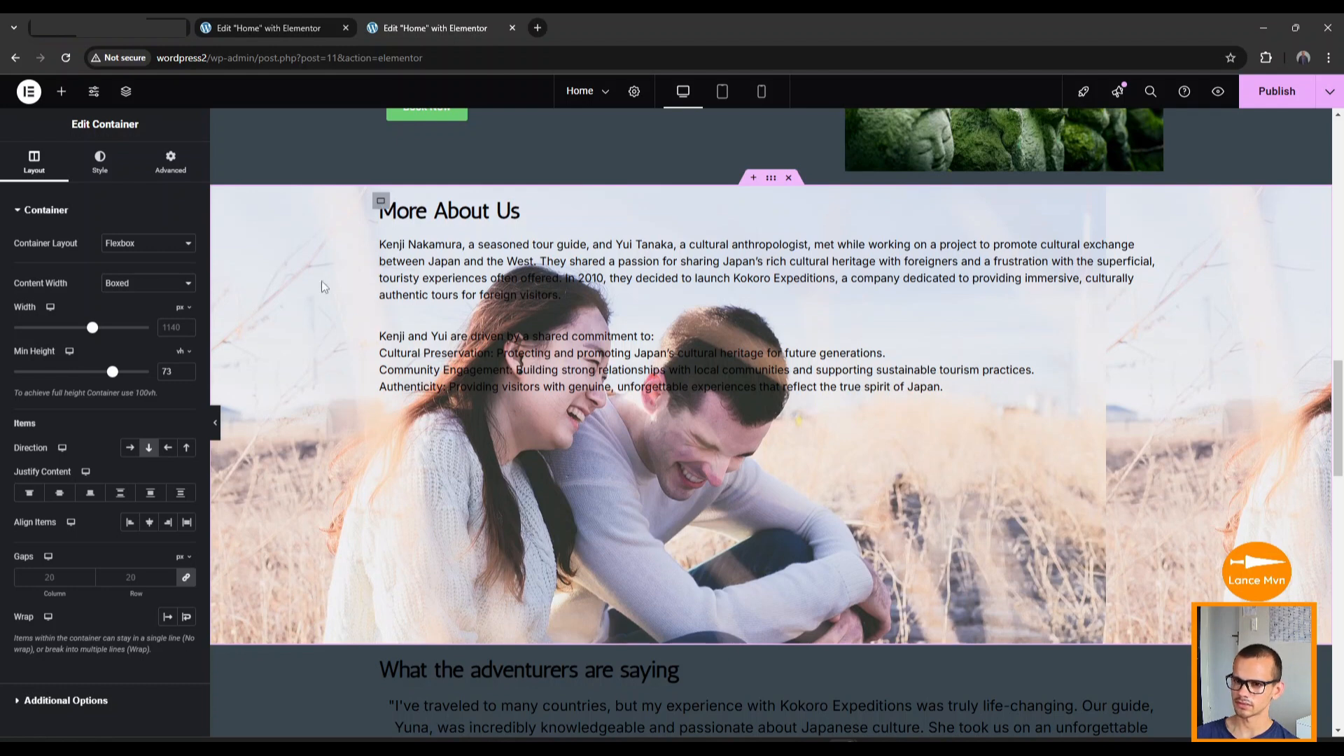
Set the section's background image repeat to No-repeat.
click(102, 168)
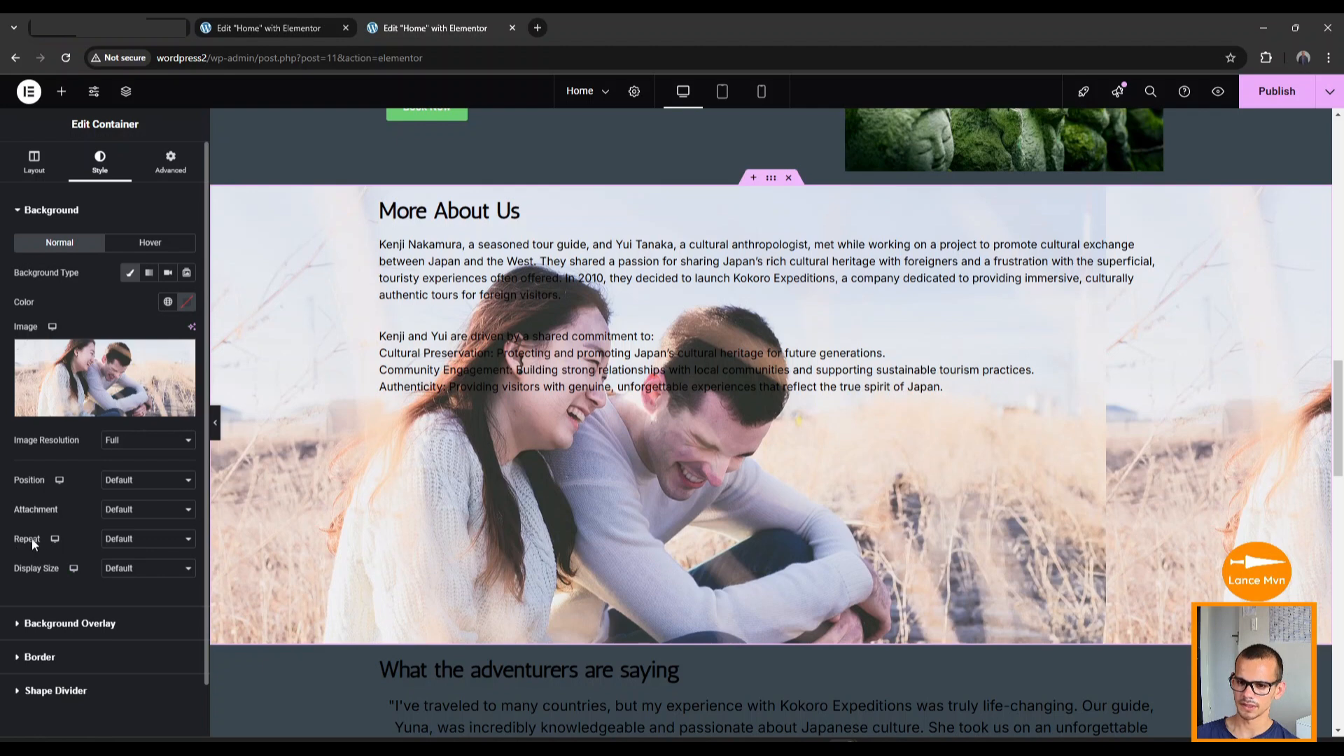
click(134, 543)
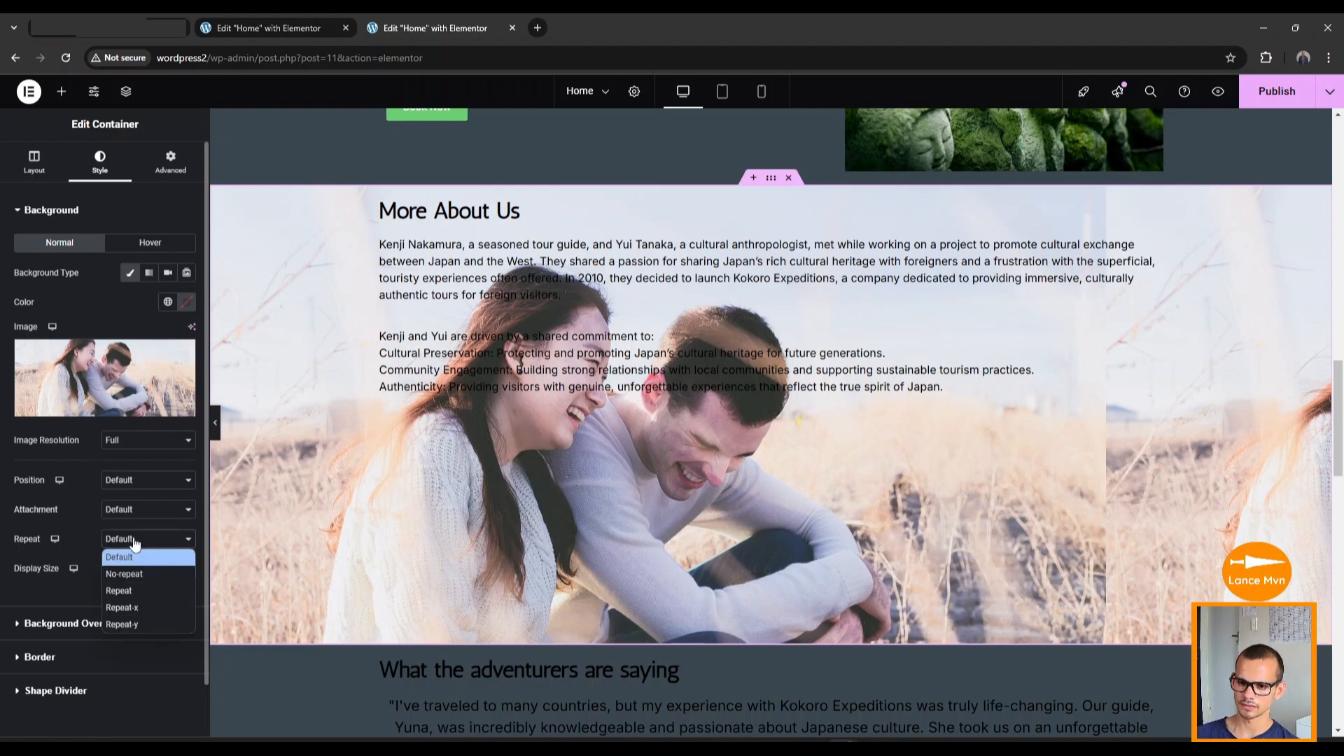
click(139, 576)
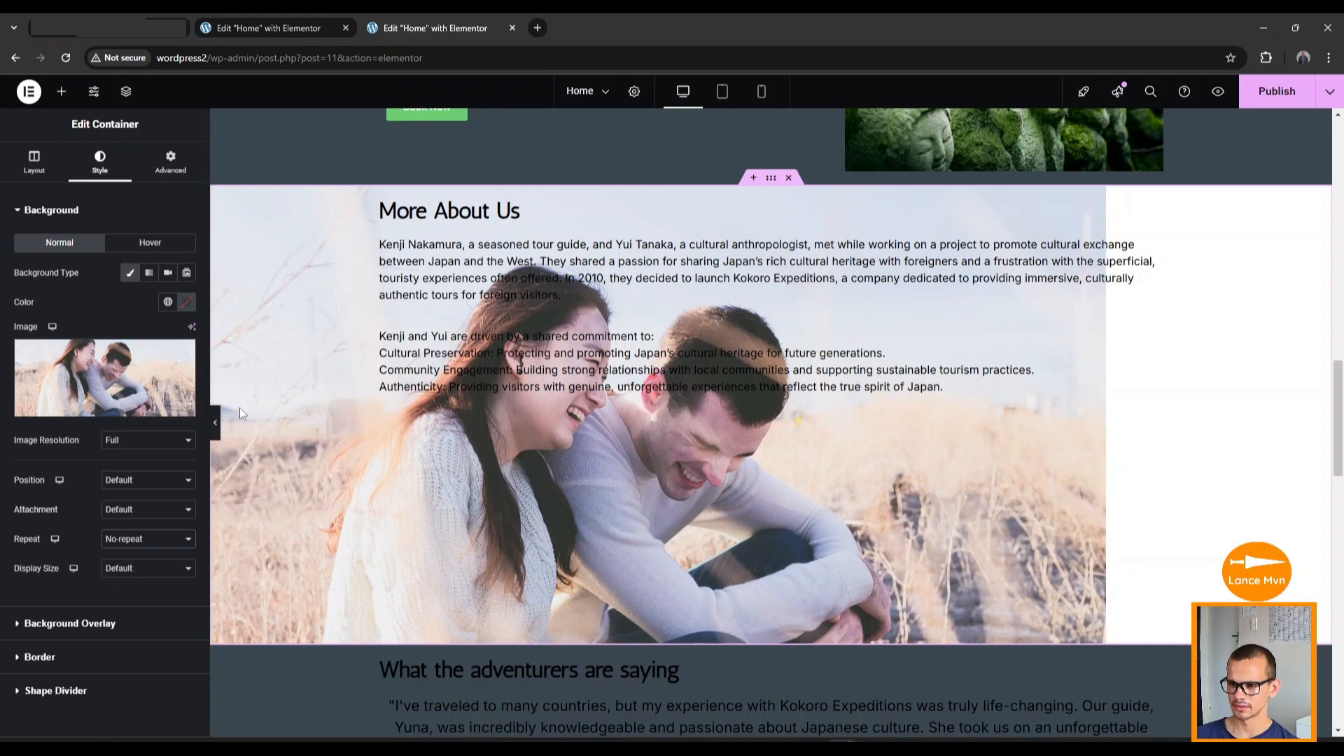
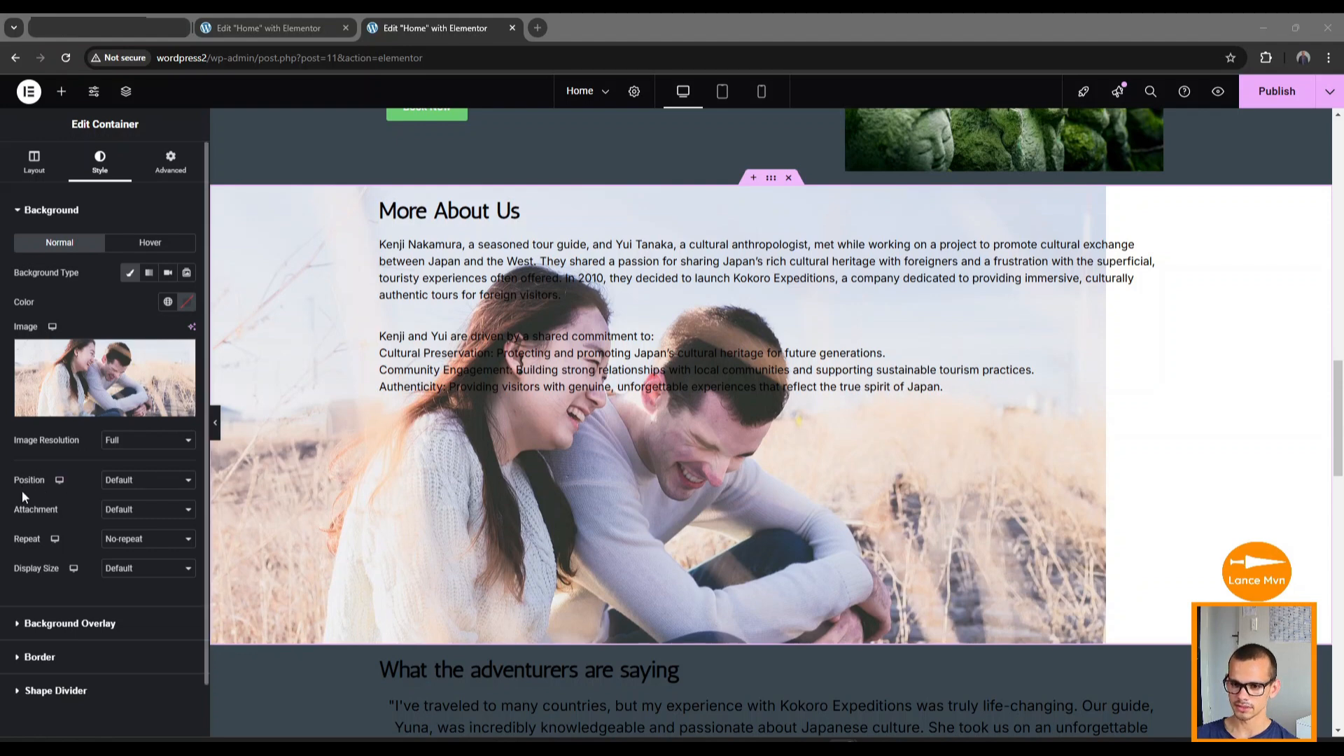
Set the section's background photo position to Center Right, then select the inner text container.
click(123, 483)
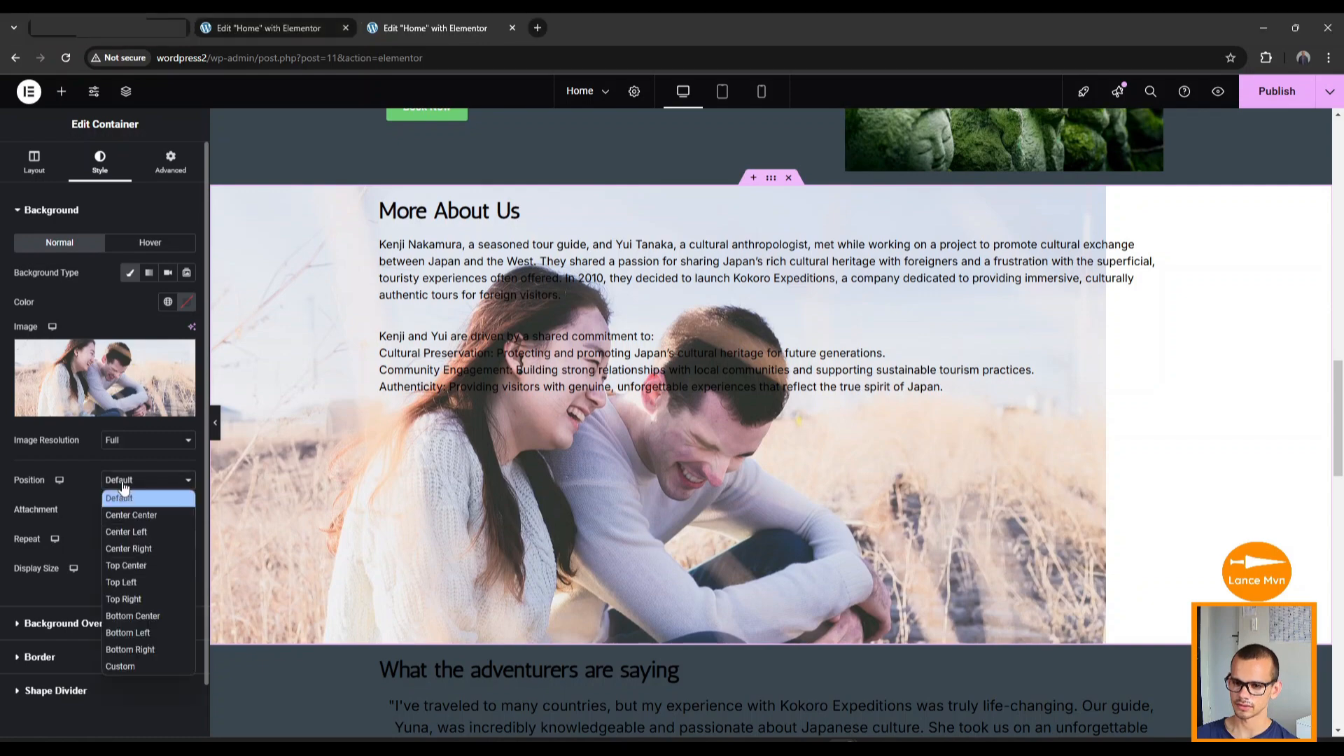
click(136, 549)
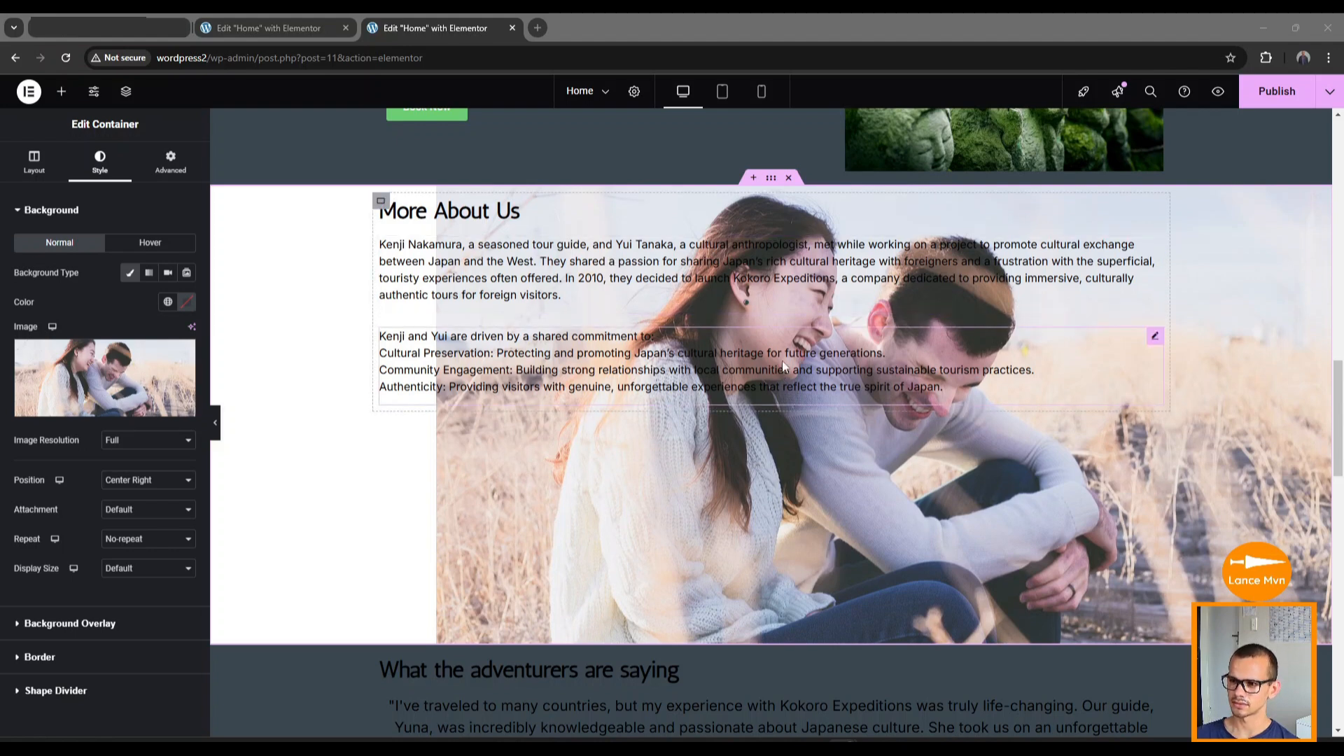
click(381, 201)
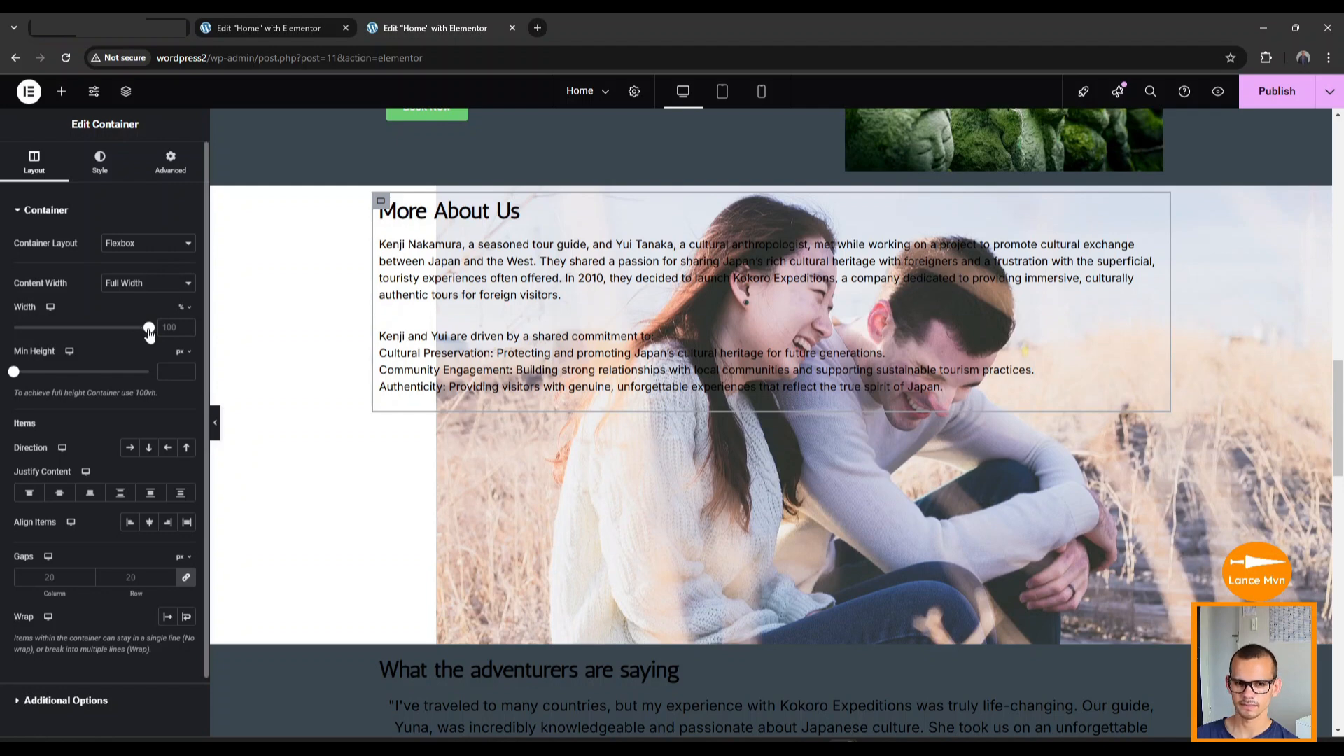
Narrow the text container to 40% width and give the outer section a #FFC803 background colour.
drag(150, 333, 67, 328)
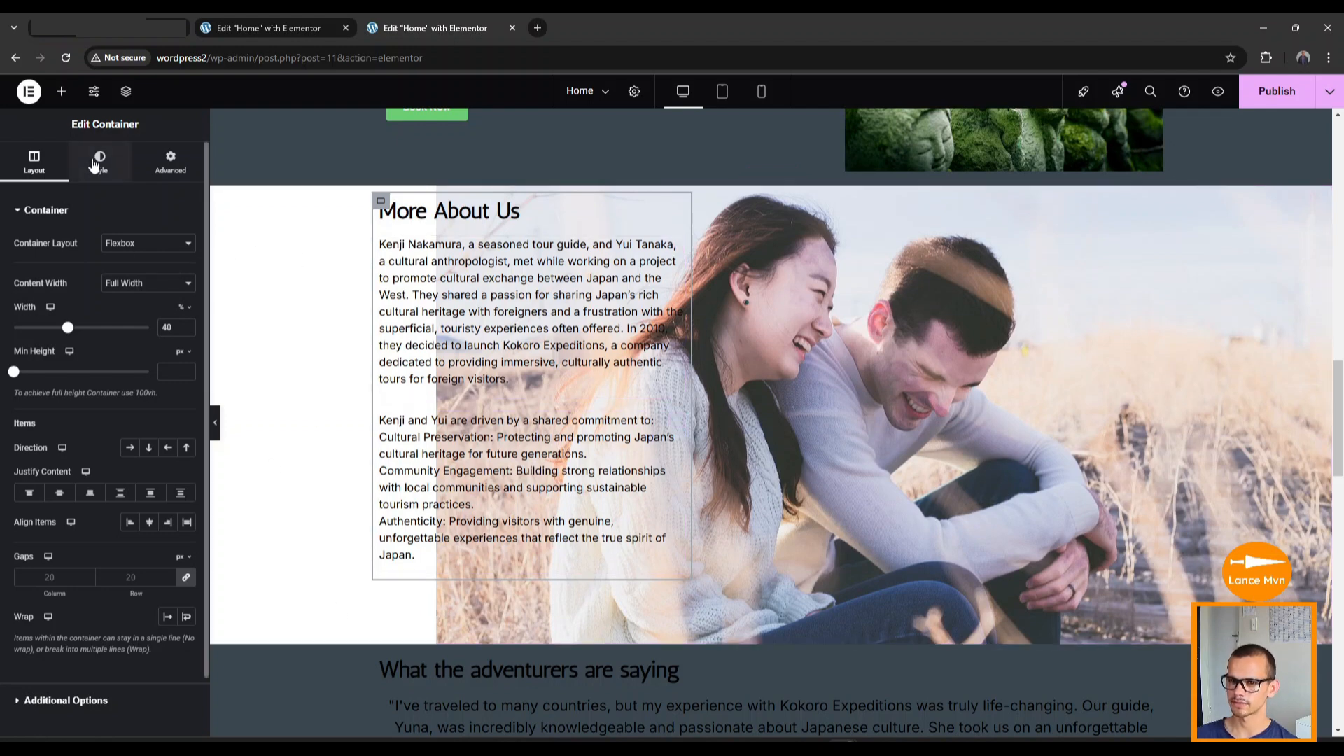
click(772, 184)
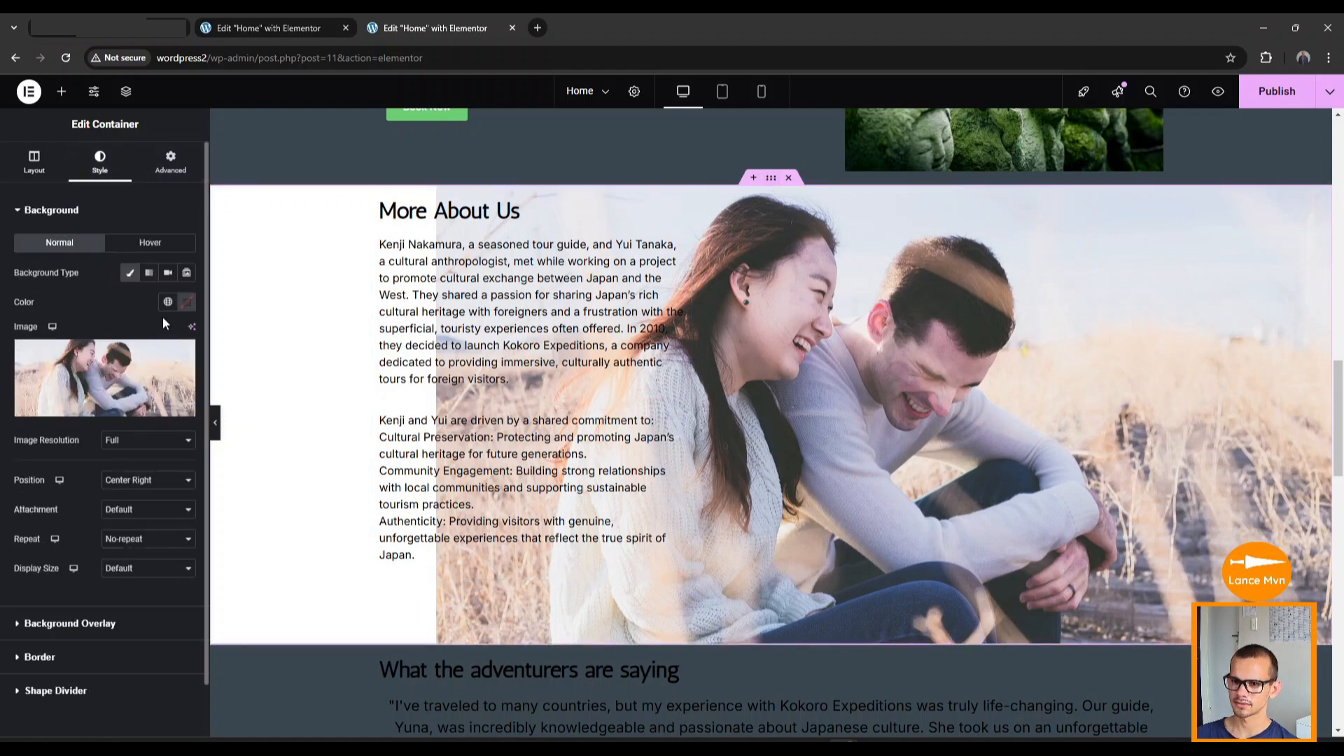
click(187, 302)
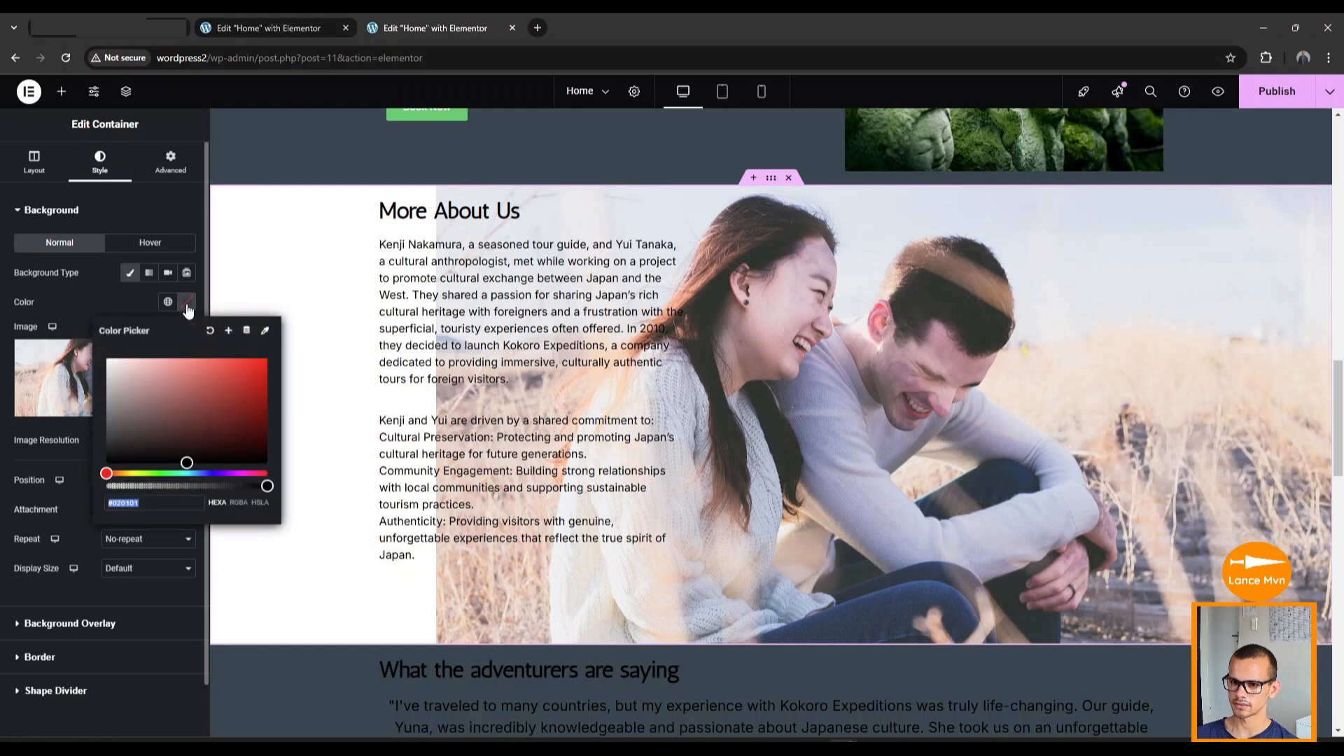
click(193, 468)
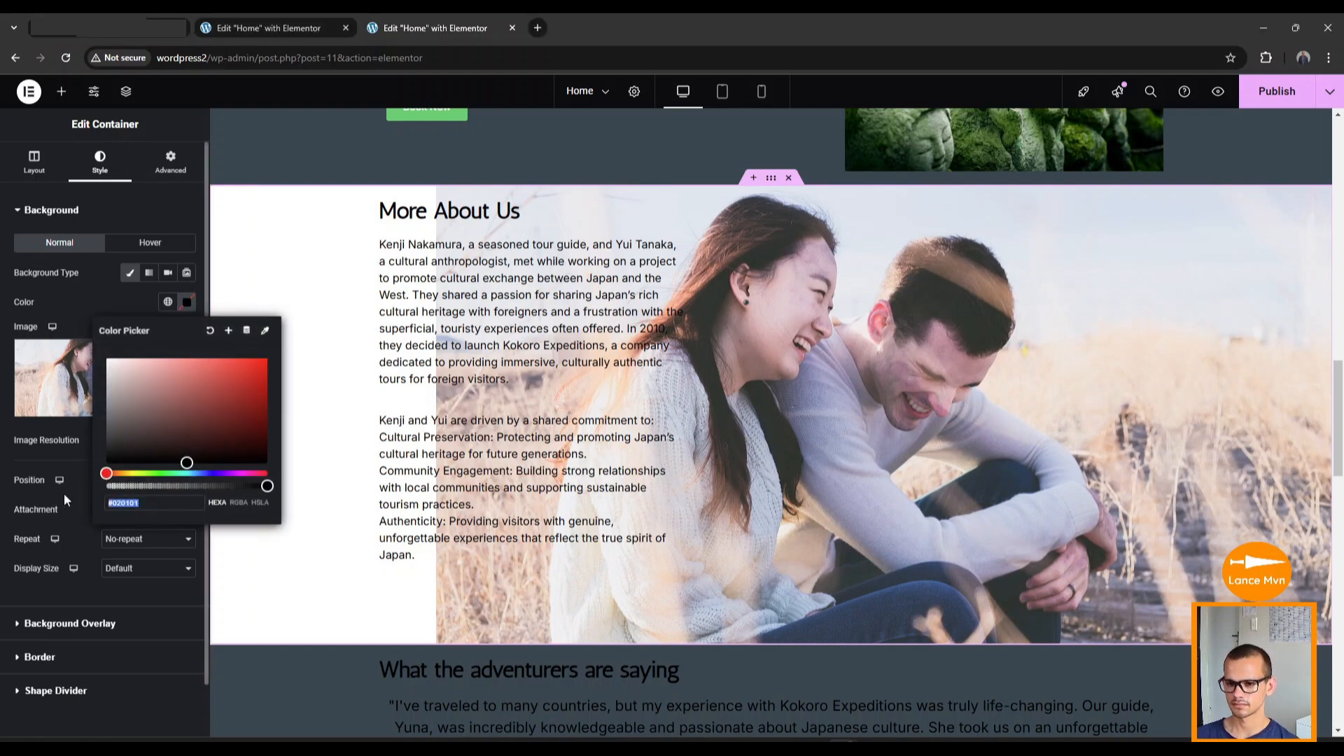
text(#FFC803)
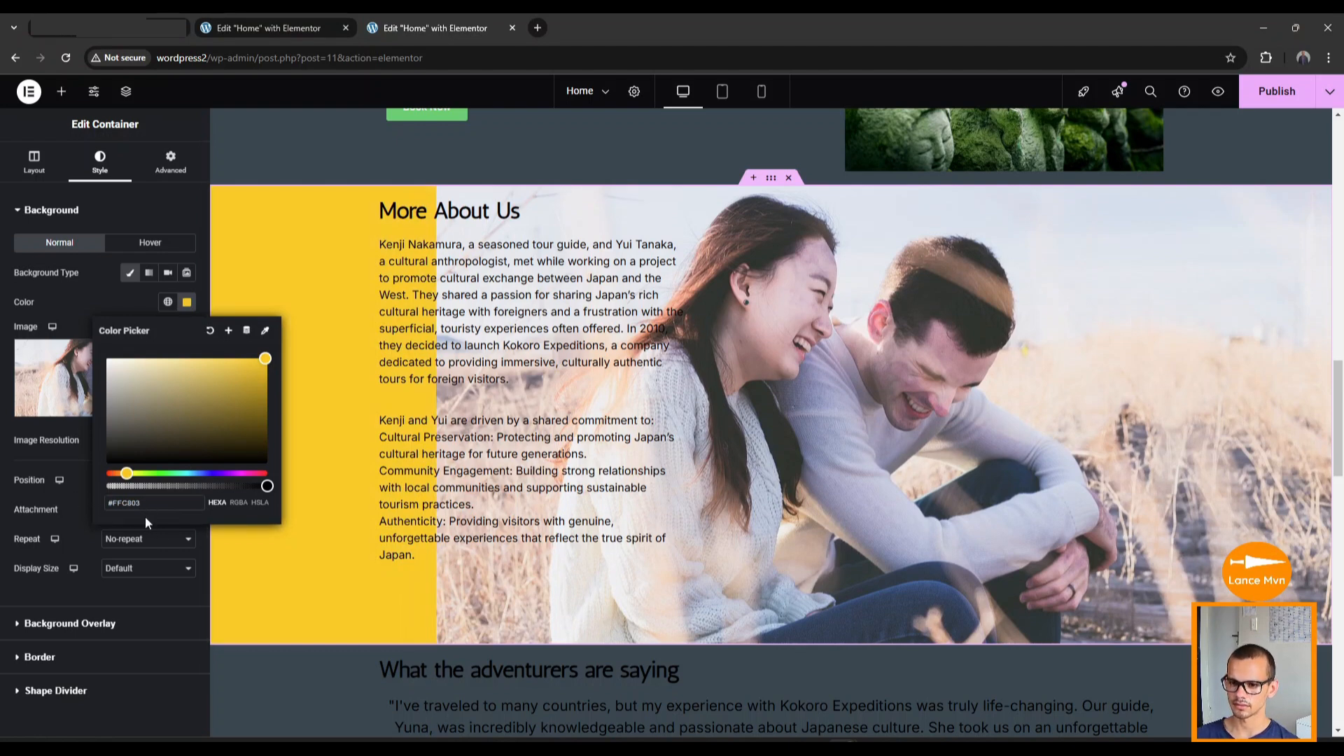
click(83, 519)
scroll(508, 425, up, 1)
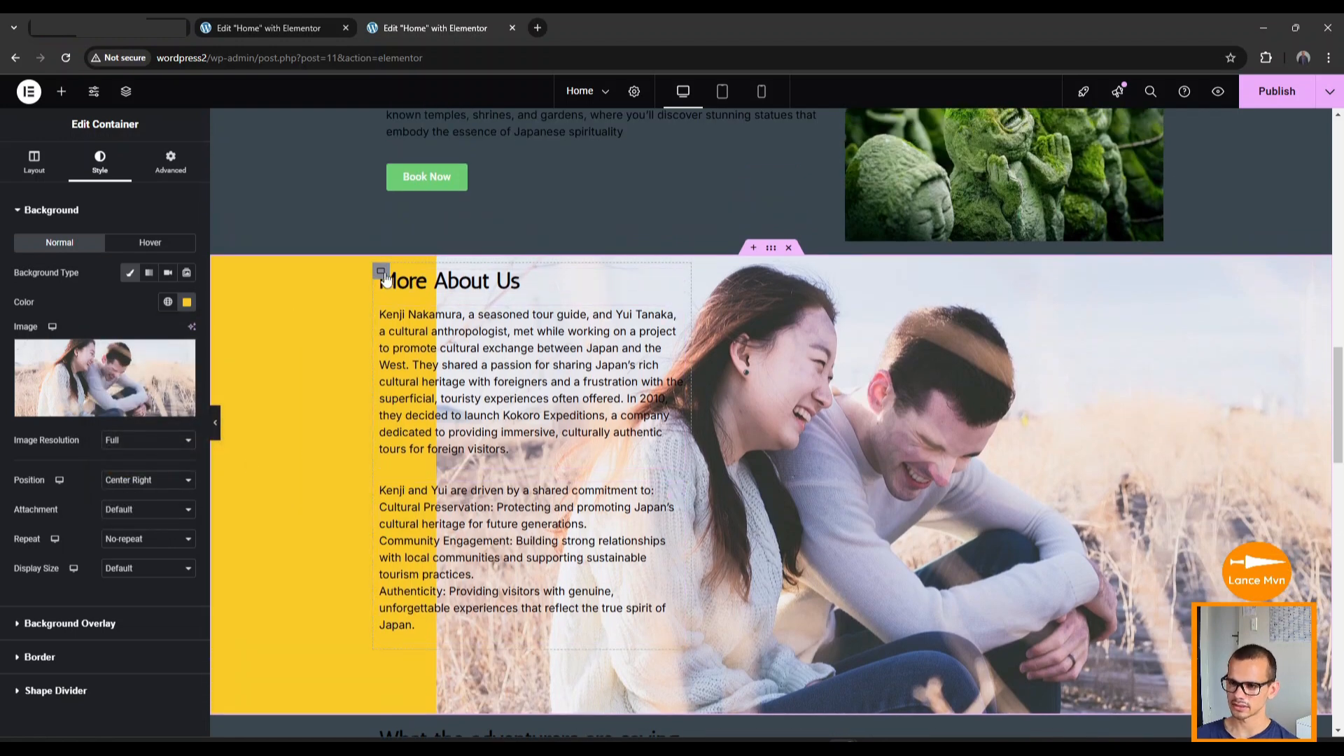
scroll(837, 564, down, 2)
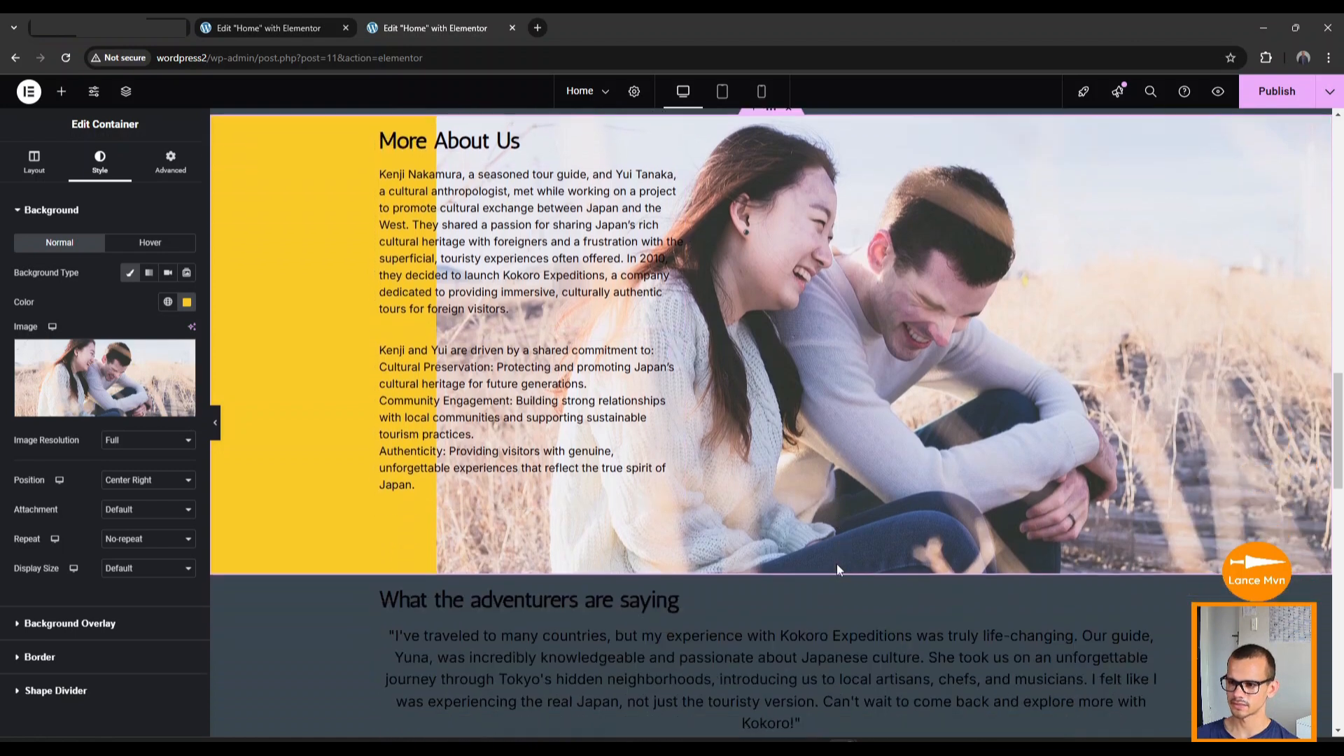
scroll(837, 565, up, 2)
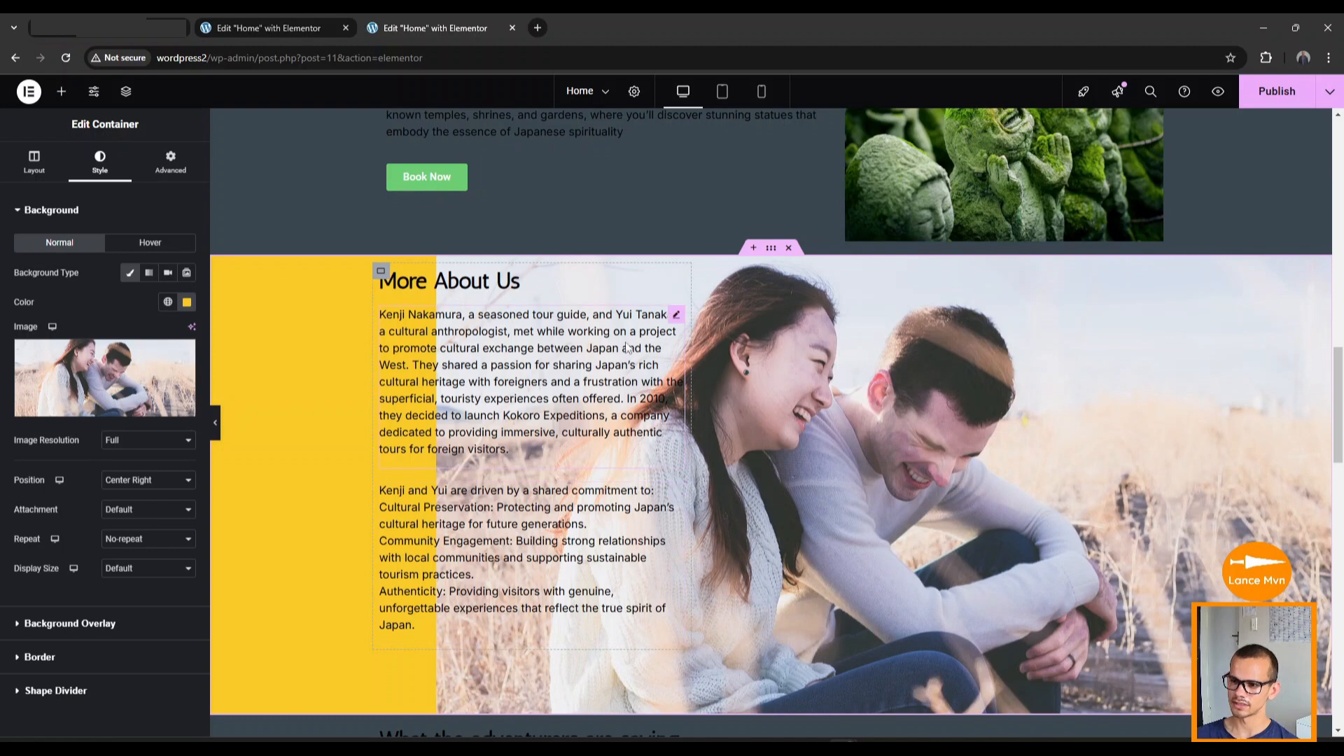
Give the text container a classic #FFC803 background with its alpha lowered for partial transparency.
click(380, 271)
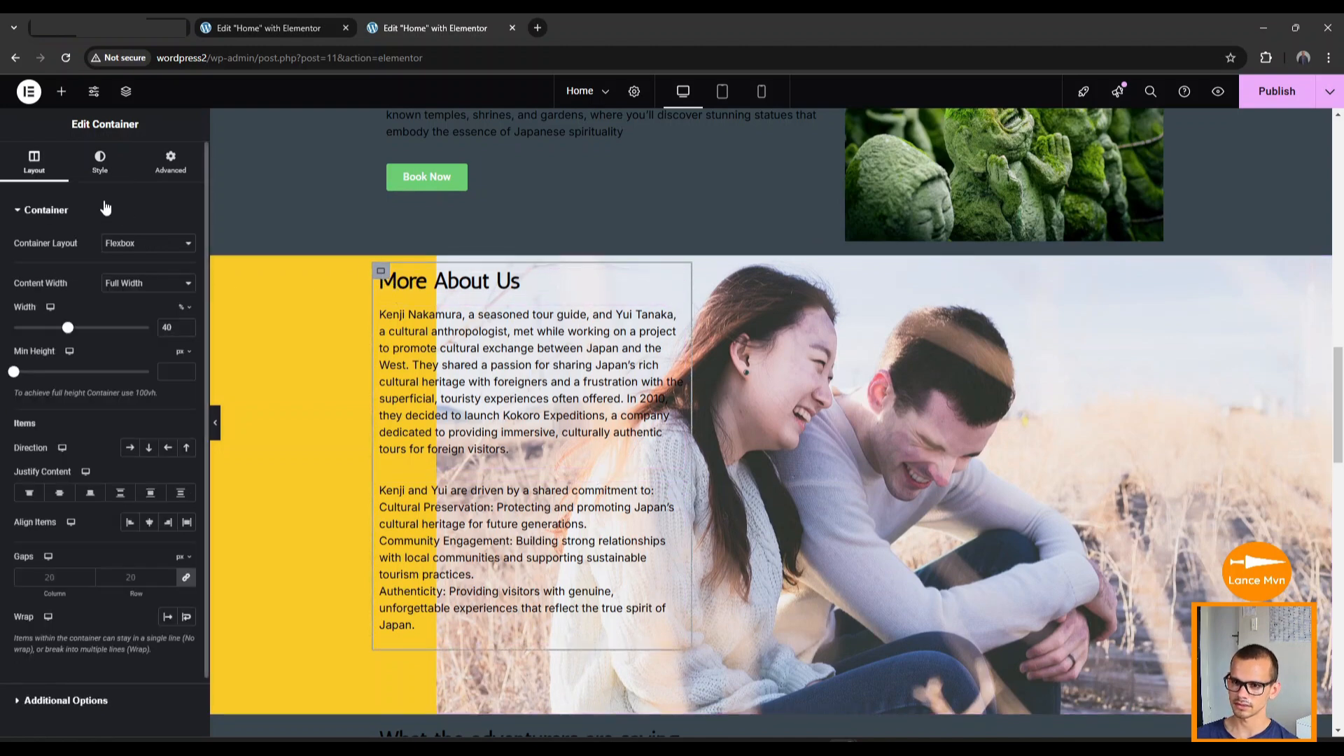
click(99, 175)
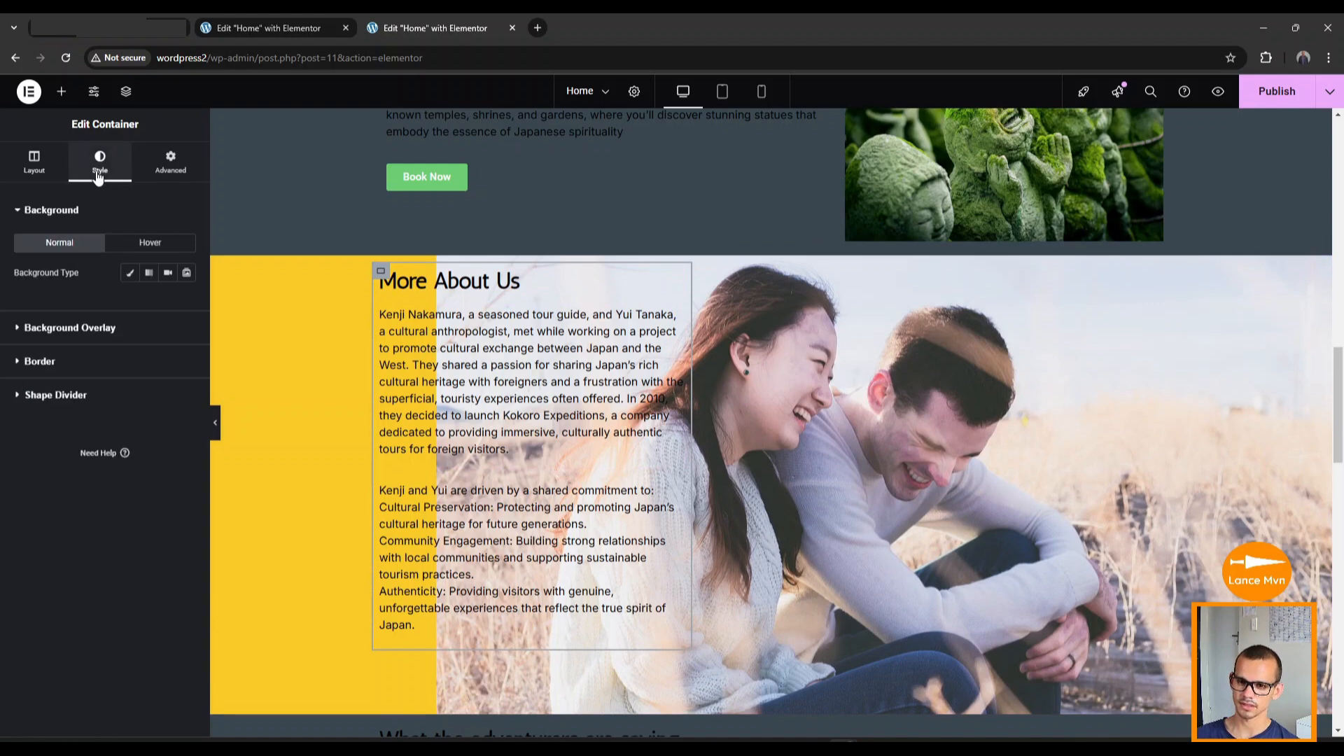
click(130, 274)
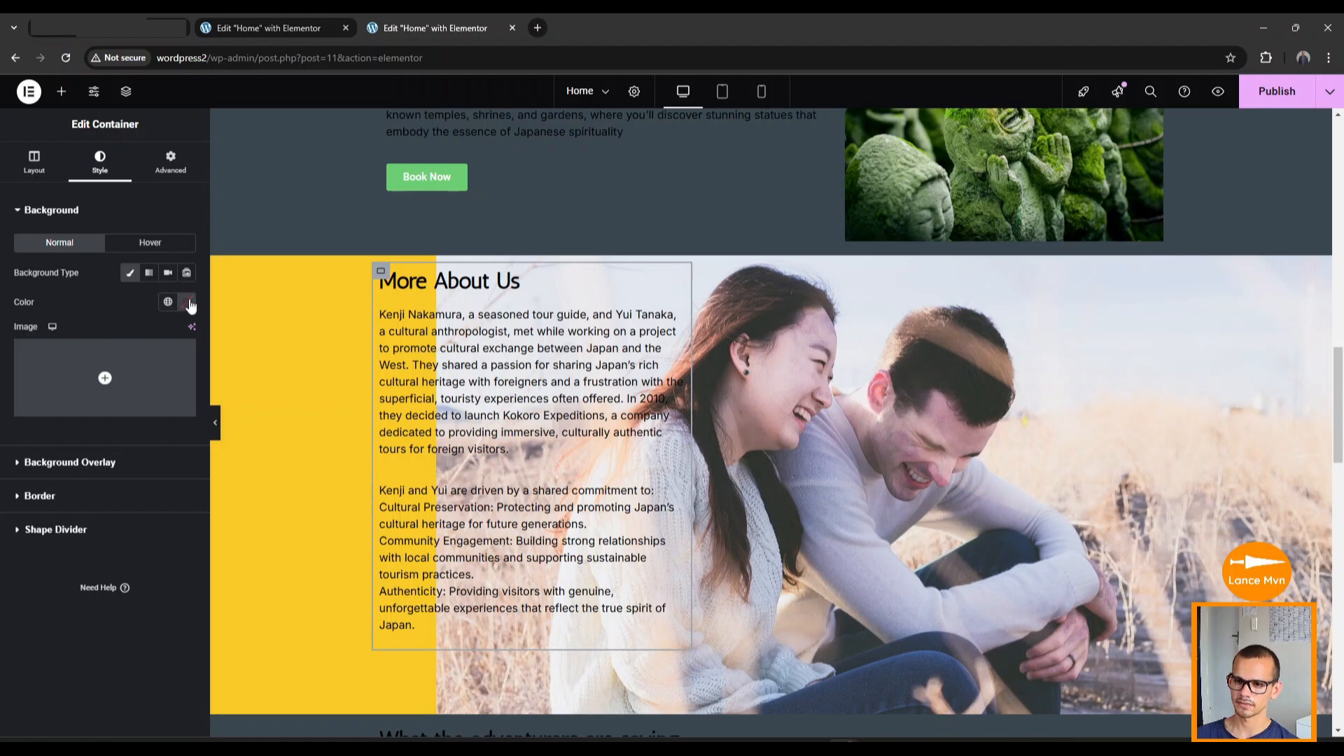
click(188, 303)
click(148, 504)
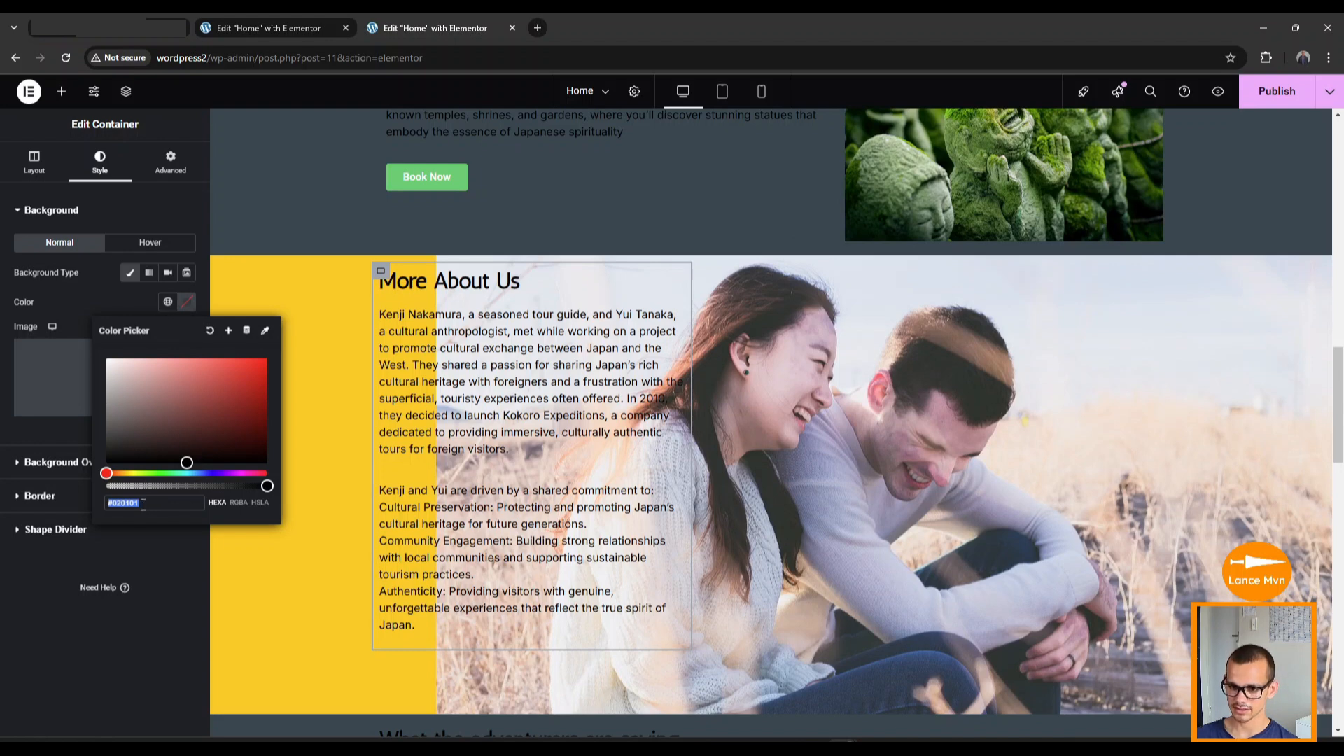
text(#FFC803)
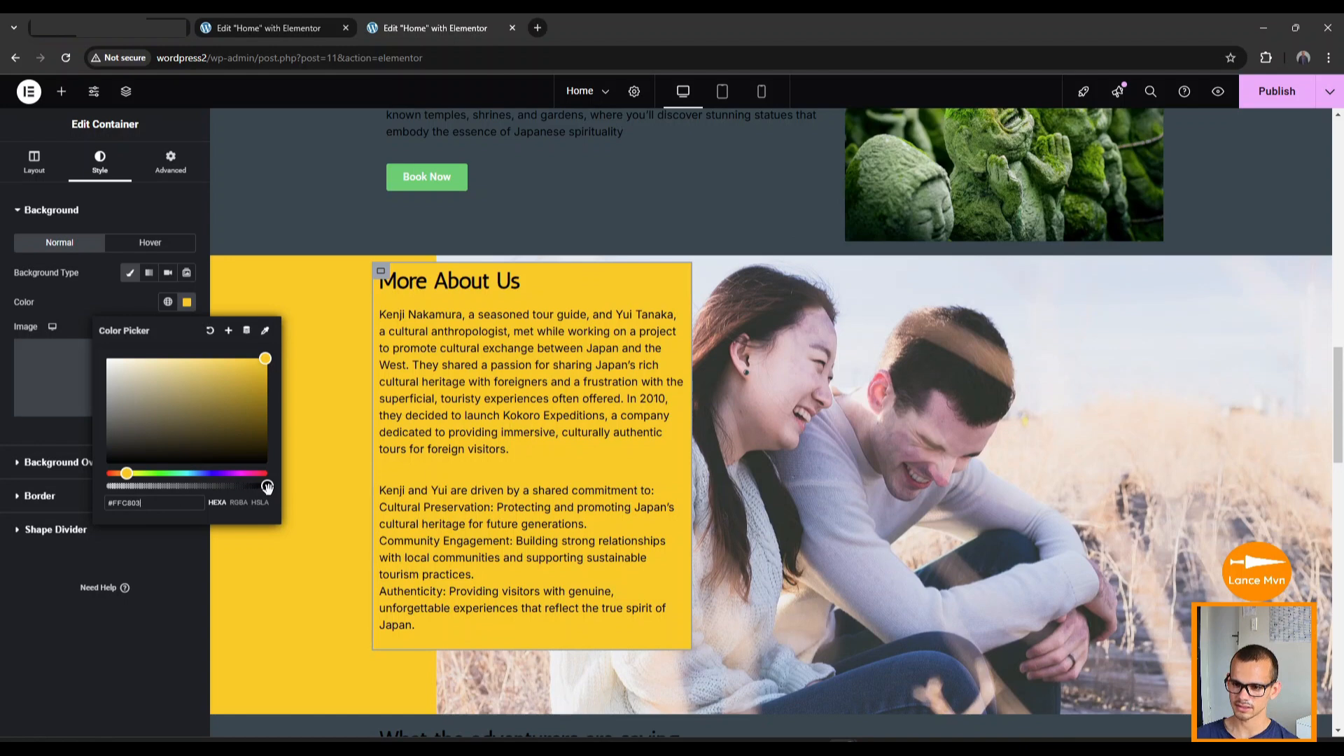
drag(263, 487, 214, 487)
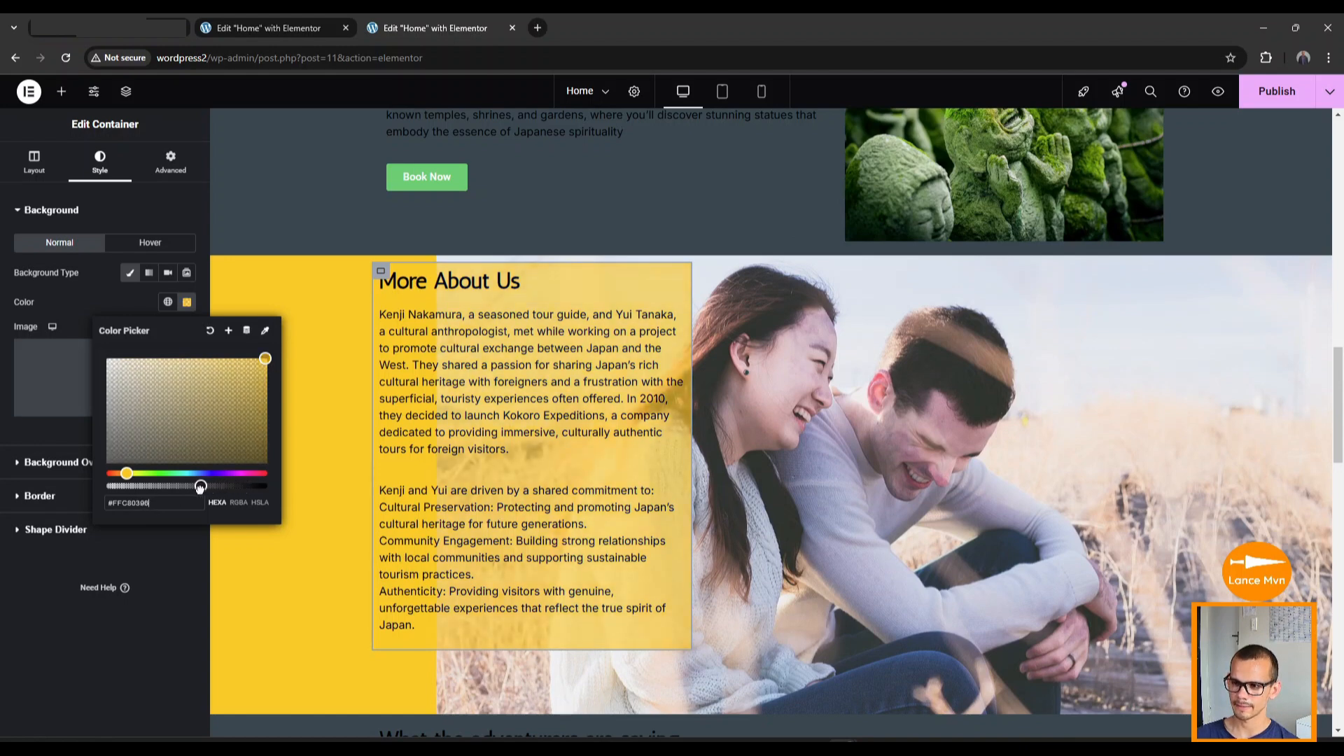
click(706, 552)
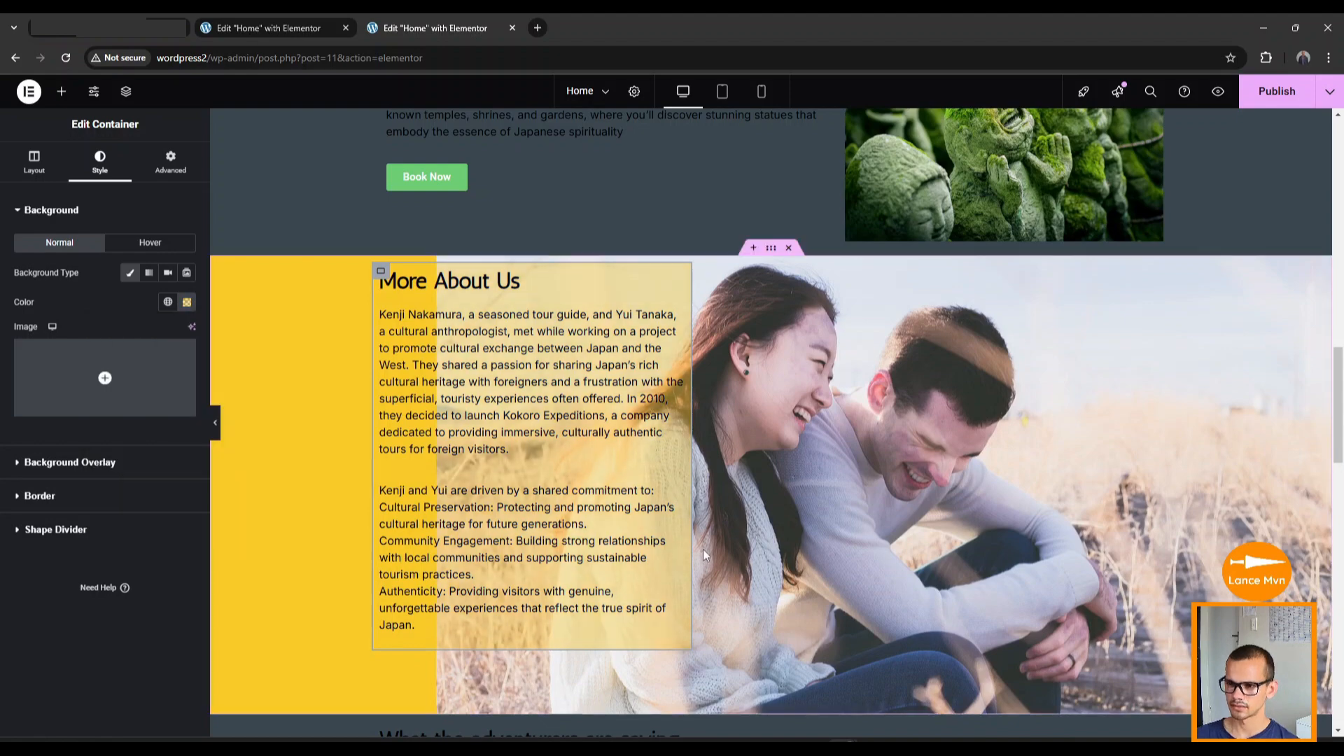
scroll(760, 507, down, 2)
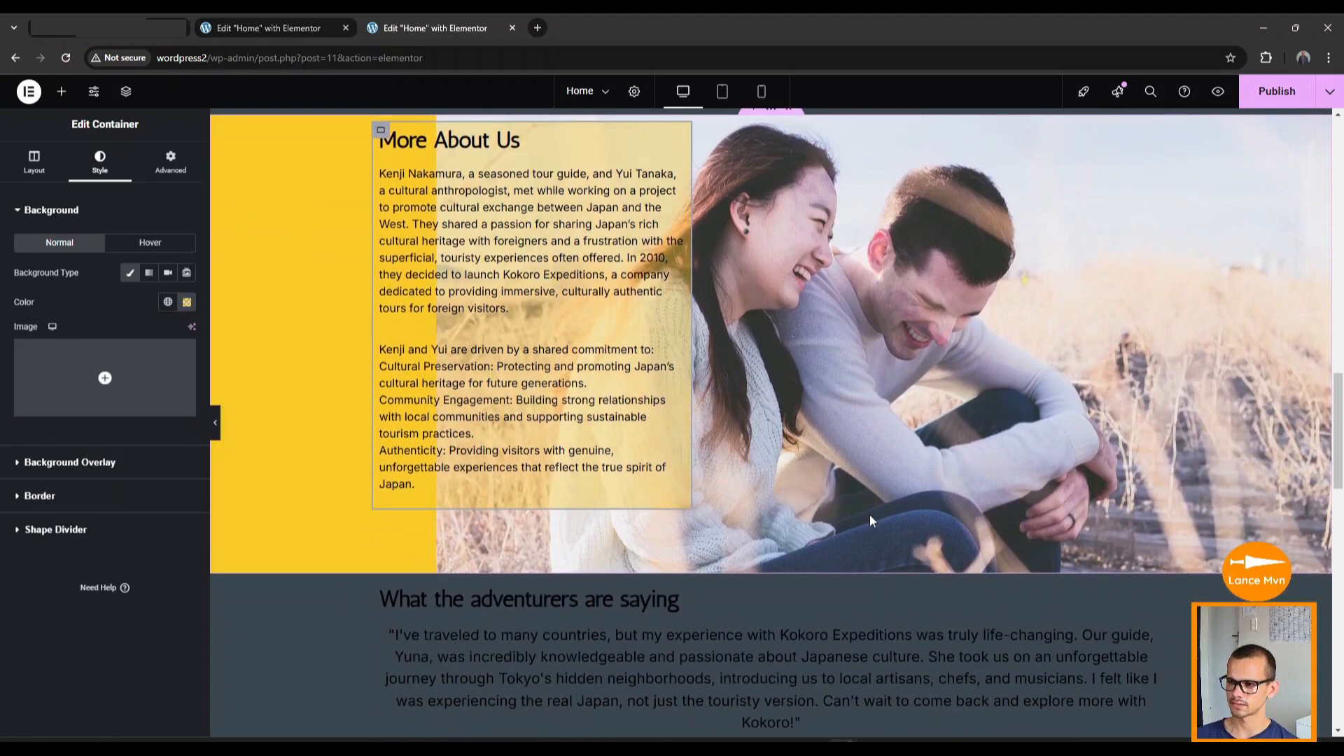
scroll(871, 520, down, 2)
scroll(871, 520, up, 12)
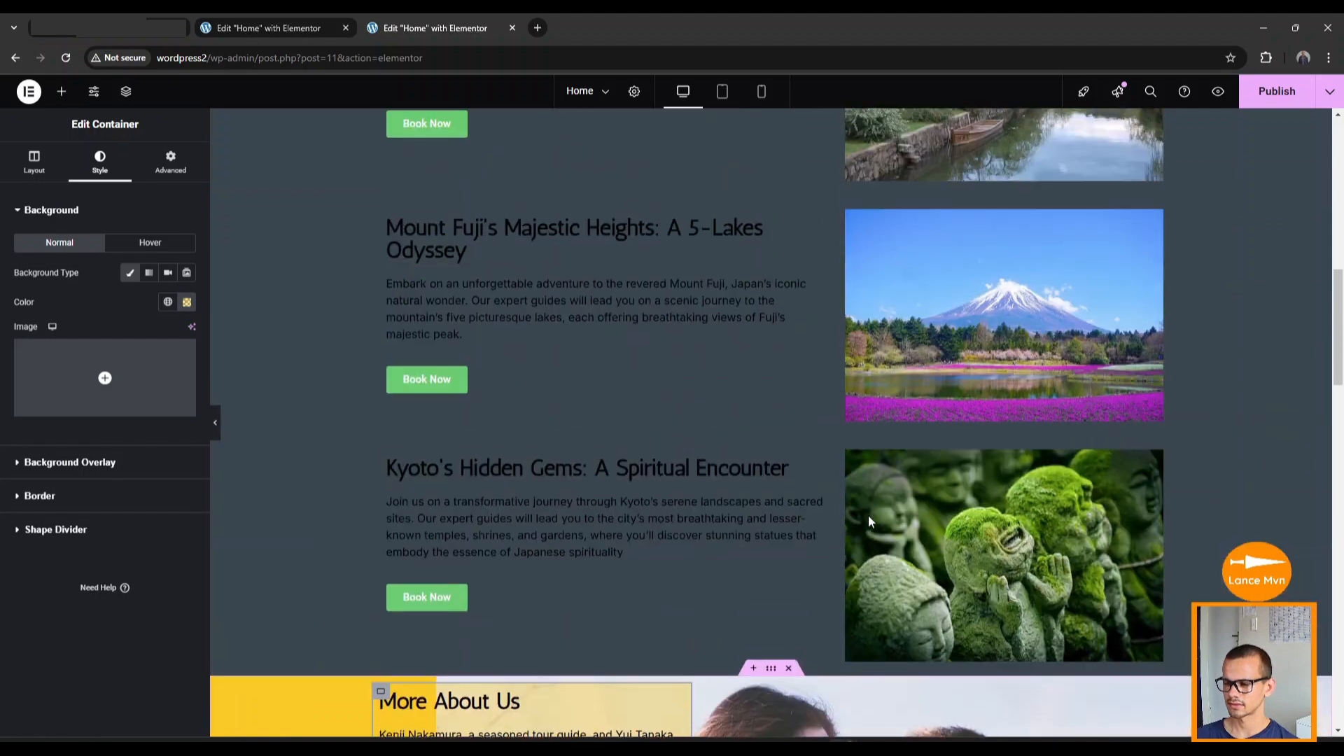
scroll(458, 367, up, 1)
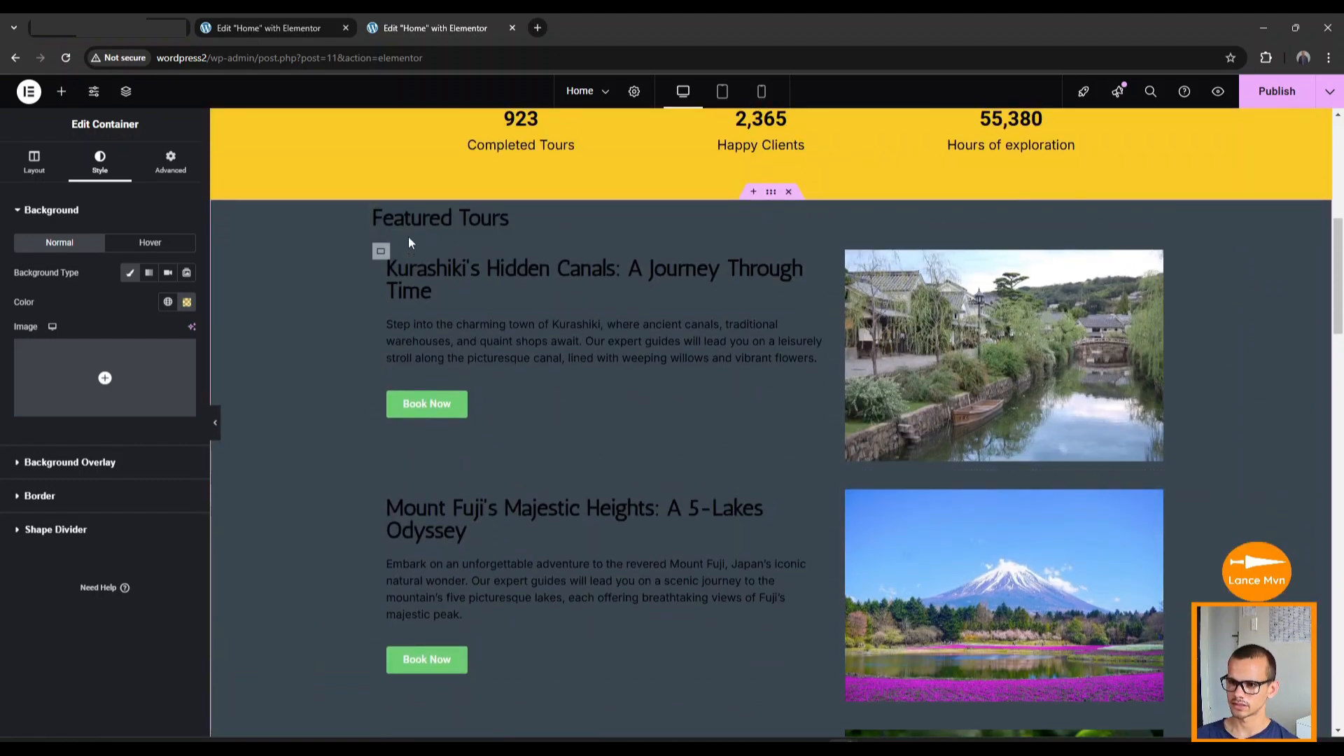
scroll(420, 490, down, 8)
scroll(413, 429, up, 11)
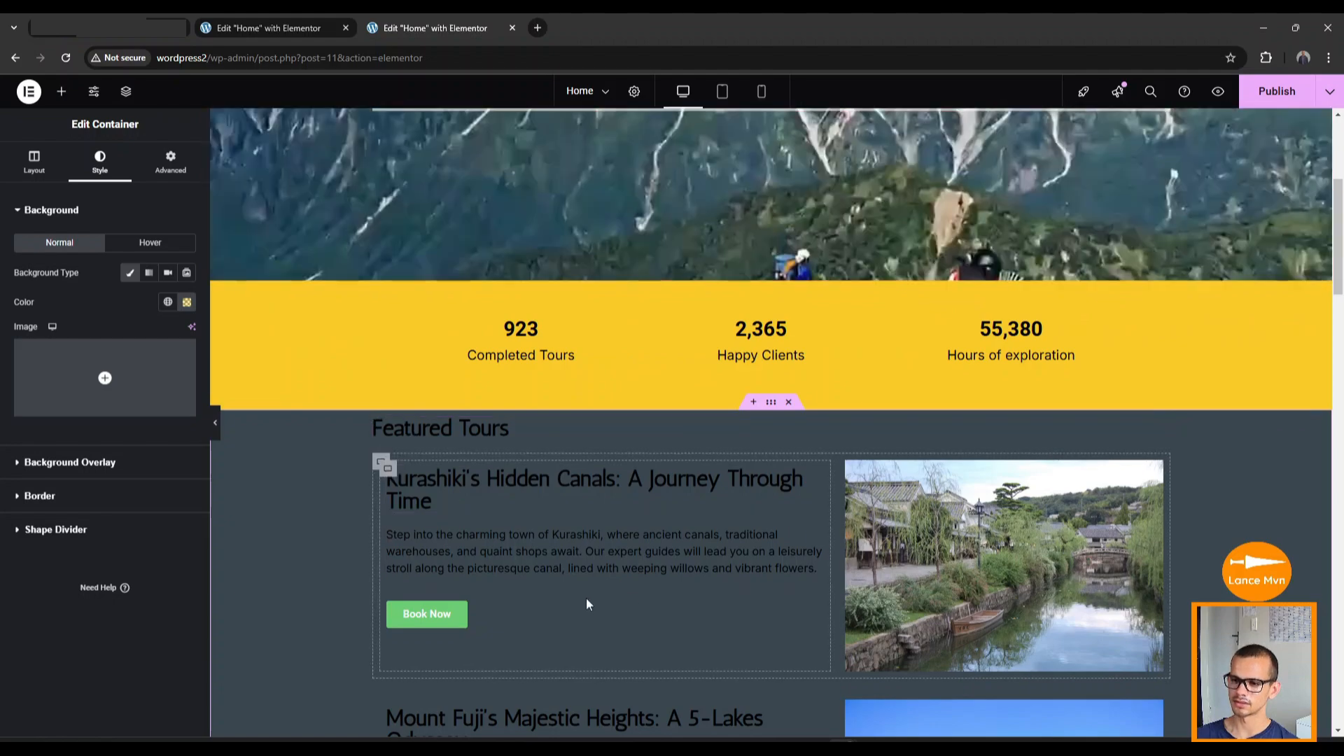
scroll(587, 604, down, 18)
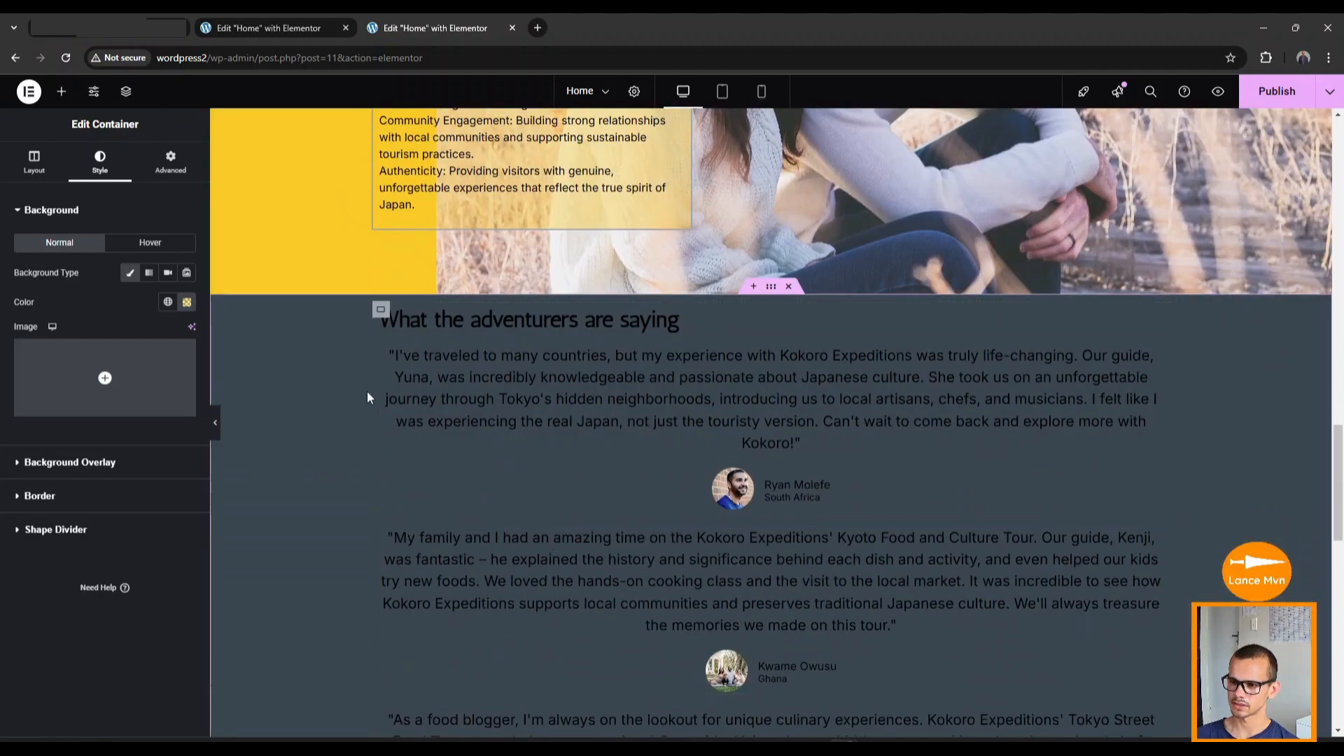
scroll(369, 397, down, 2)
scroll(490, 402, up, 3)
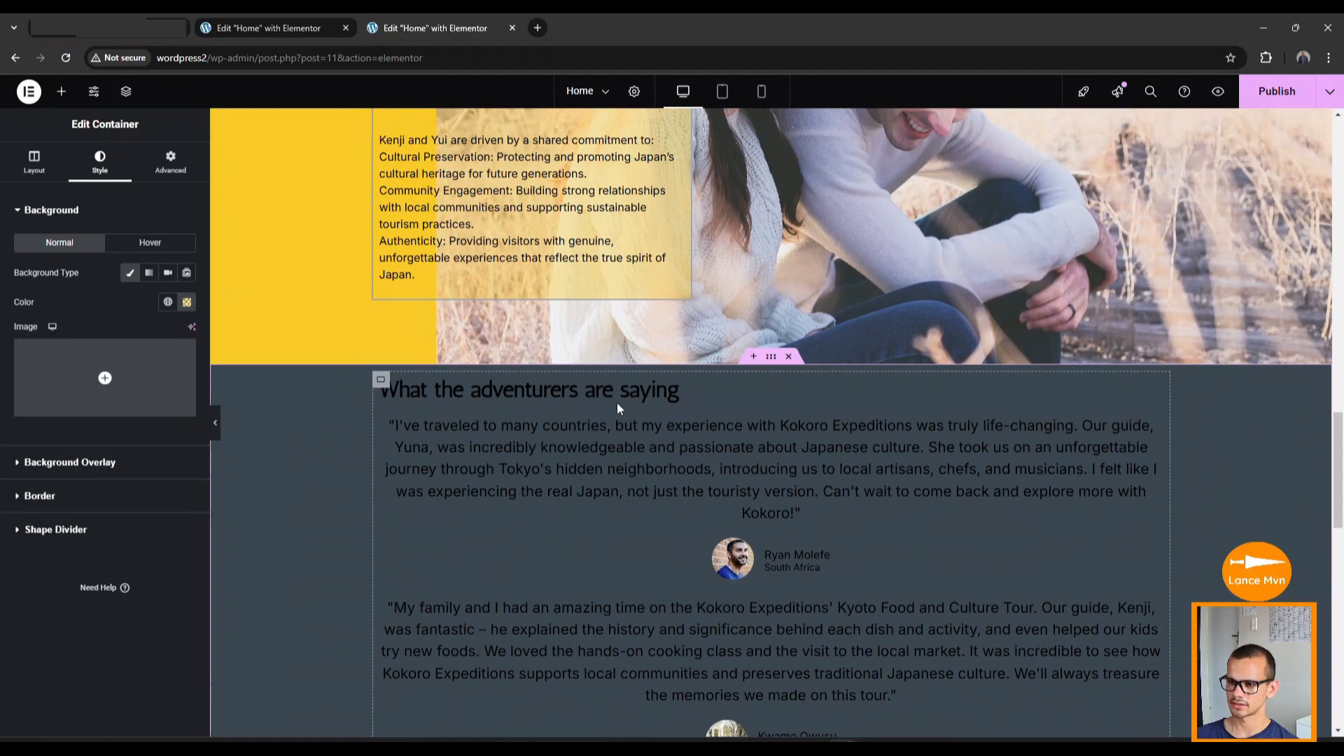
scroll(618, 409, up, 18)
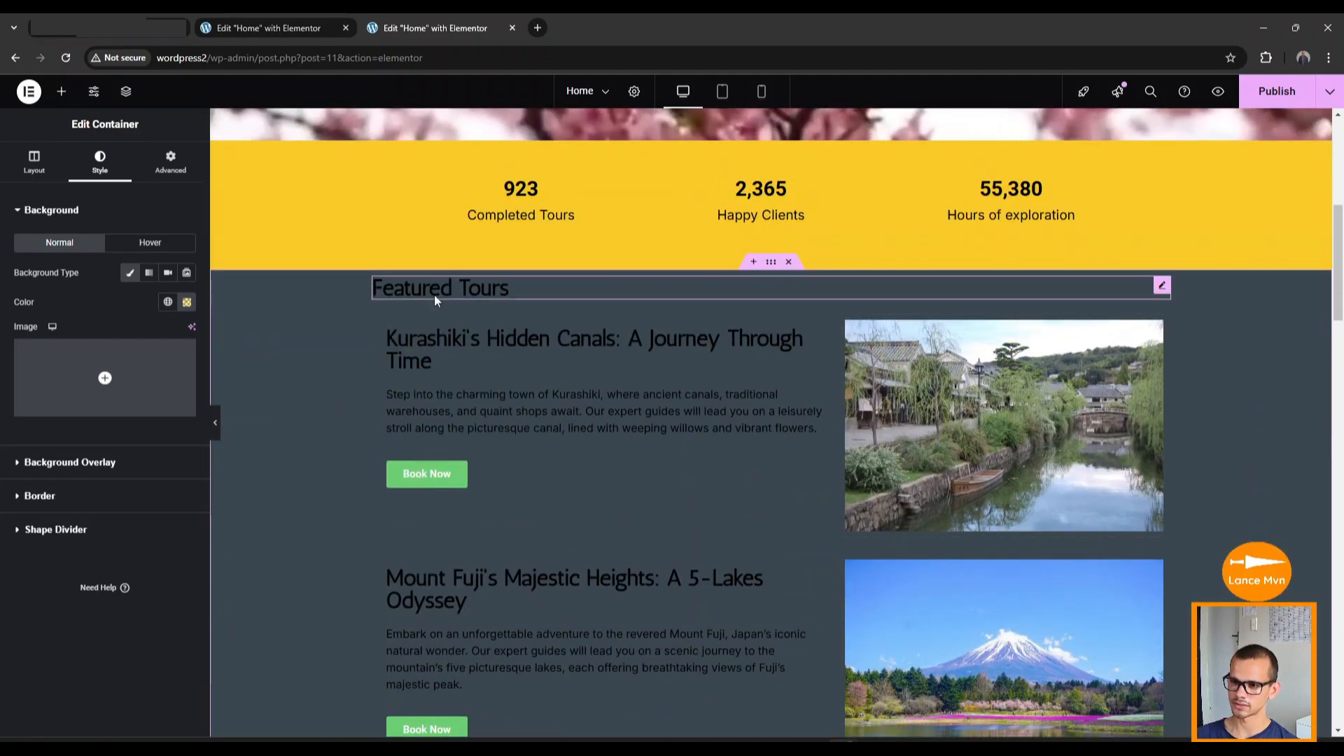
Make the Featured Tours heading text white.
click(473, 299)
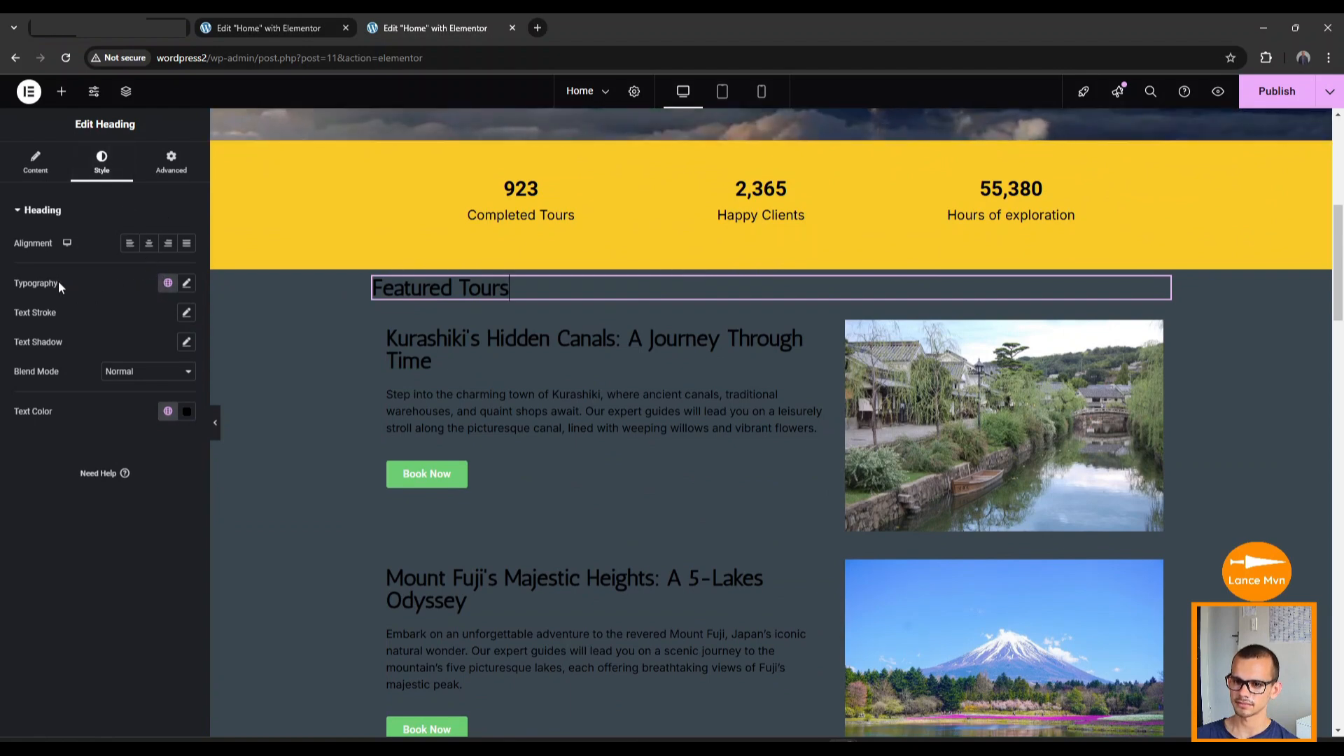
click(187, 413)
drag(164, 469, 91, 453)
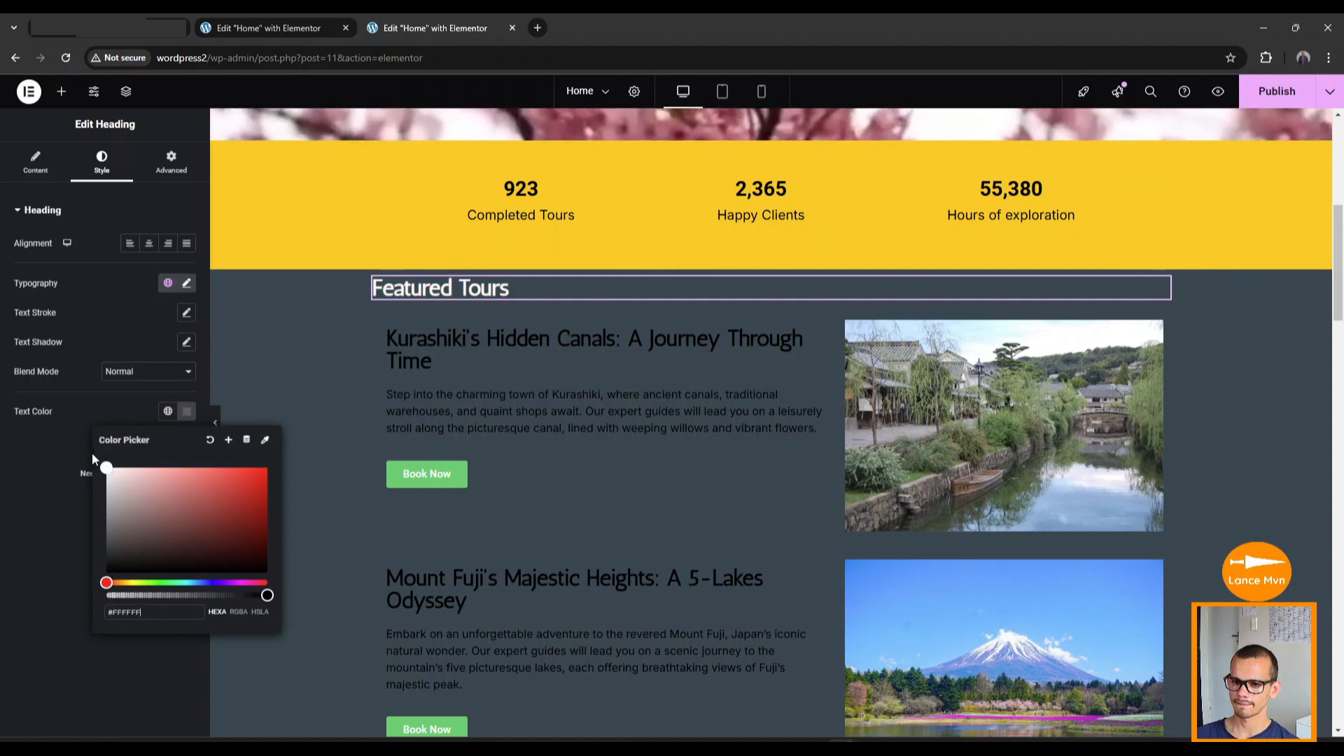
click(39, 531)
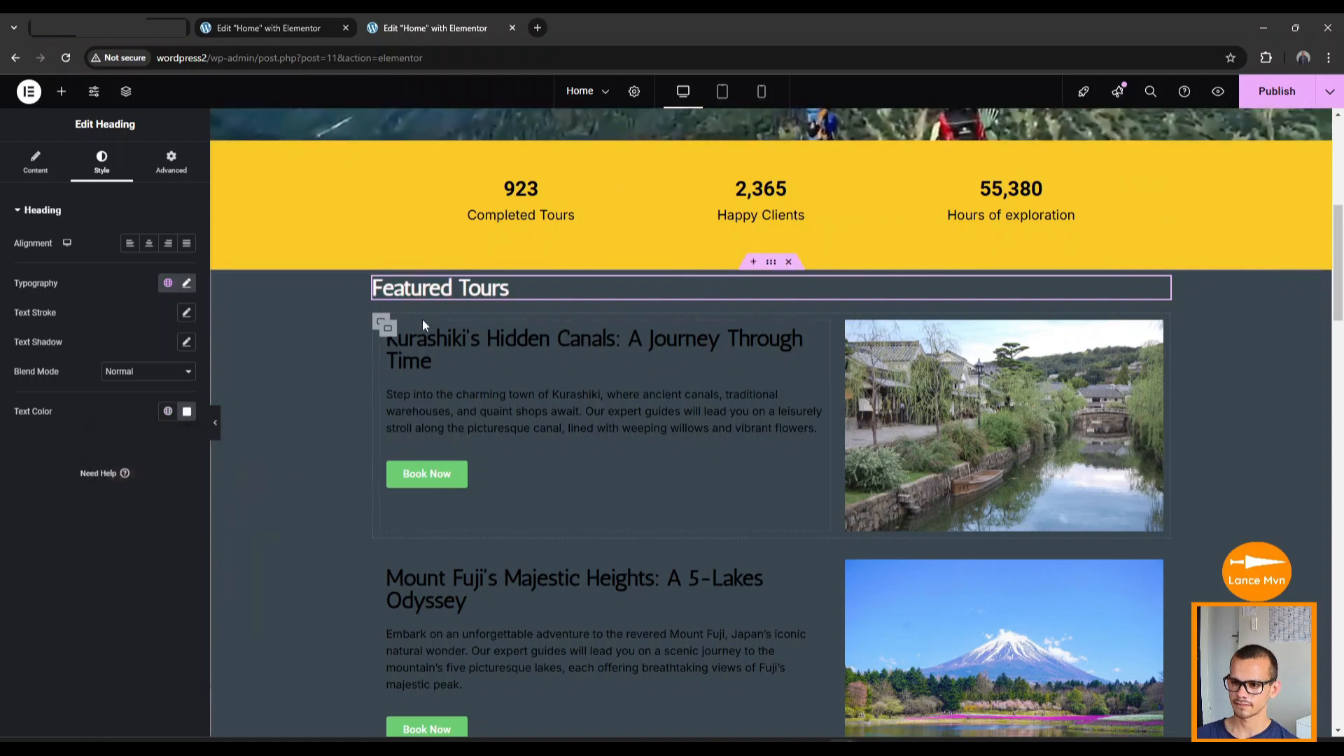
scroll(427, 287, down, 1)
click(434, 228)
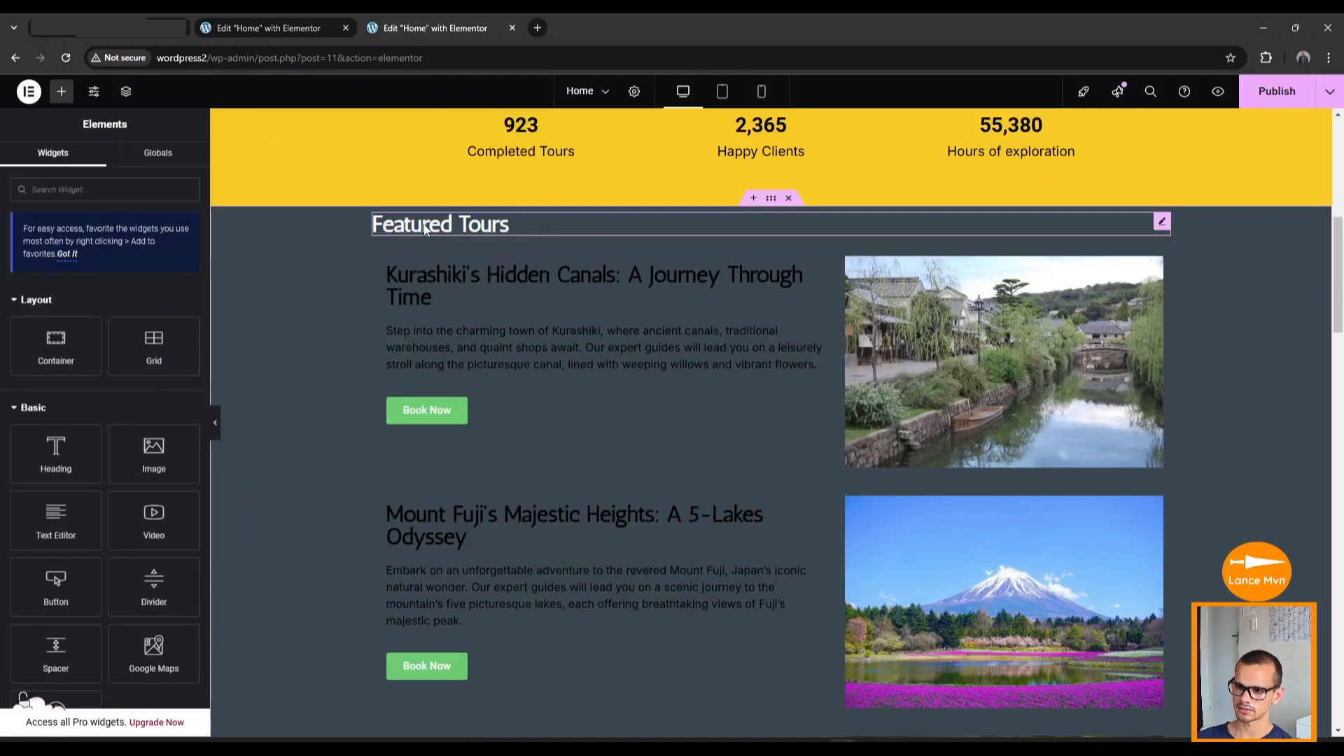
Copy the Featured Tours heading and paste its style onto the Kurashiki, Mount Fuji, Kyoto and testimonials headings.
right_click(452, 226)
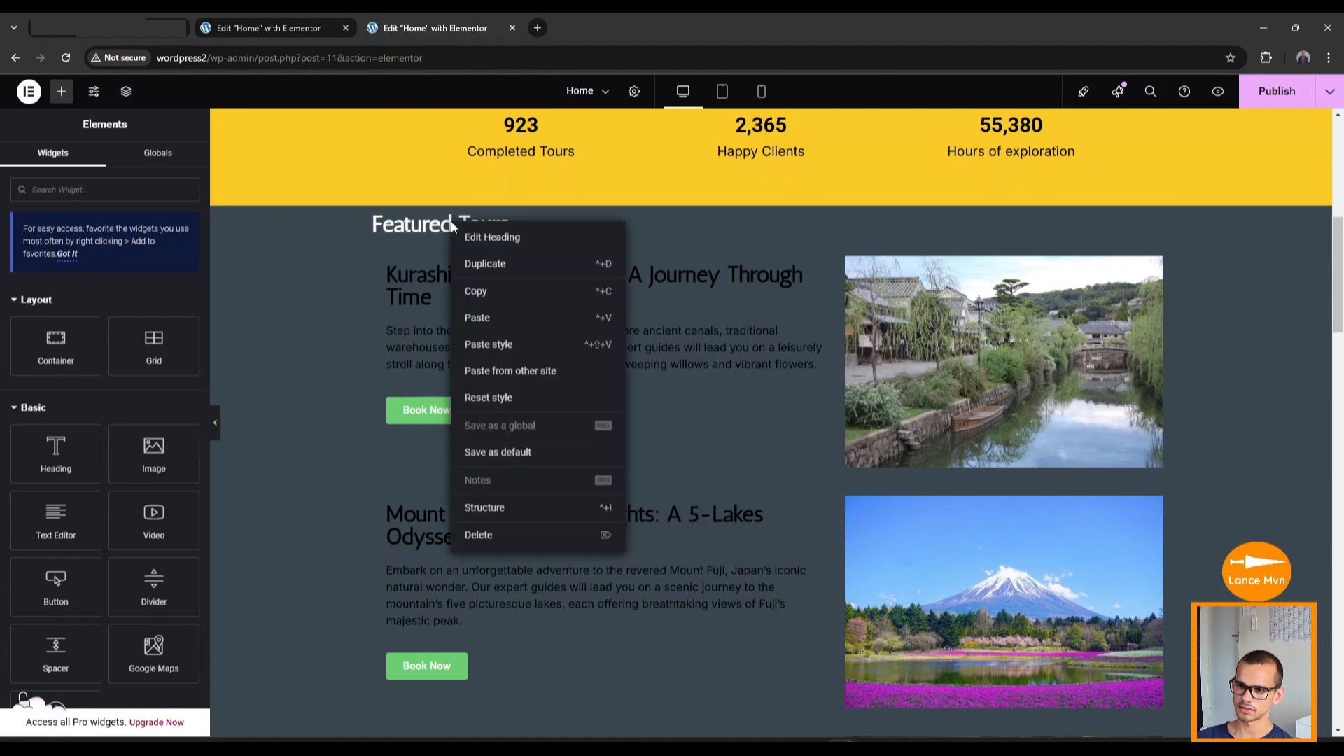
click(481, 292)
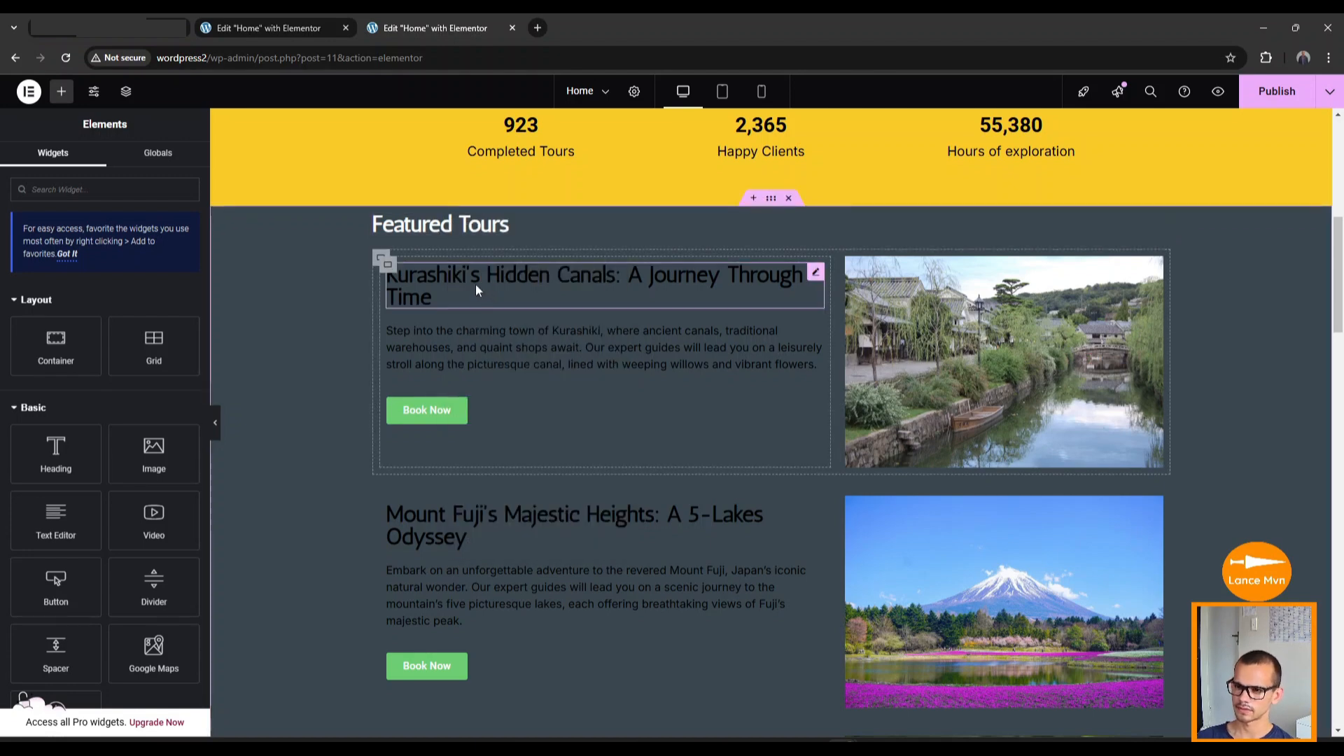
right_click(476, 284)
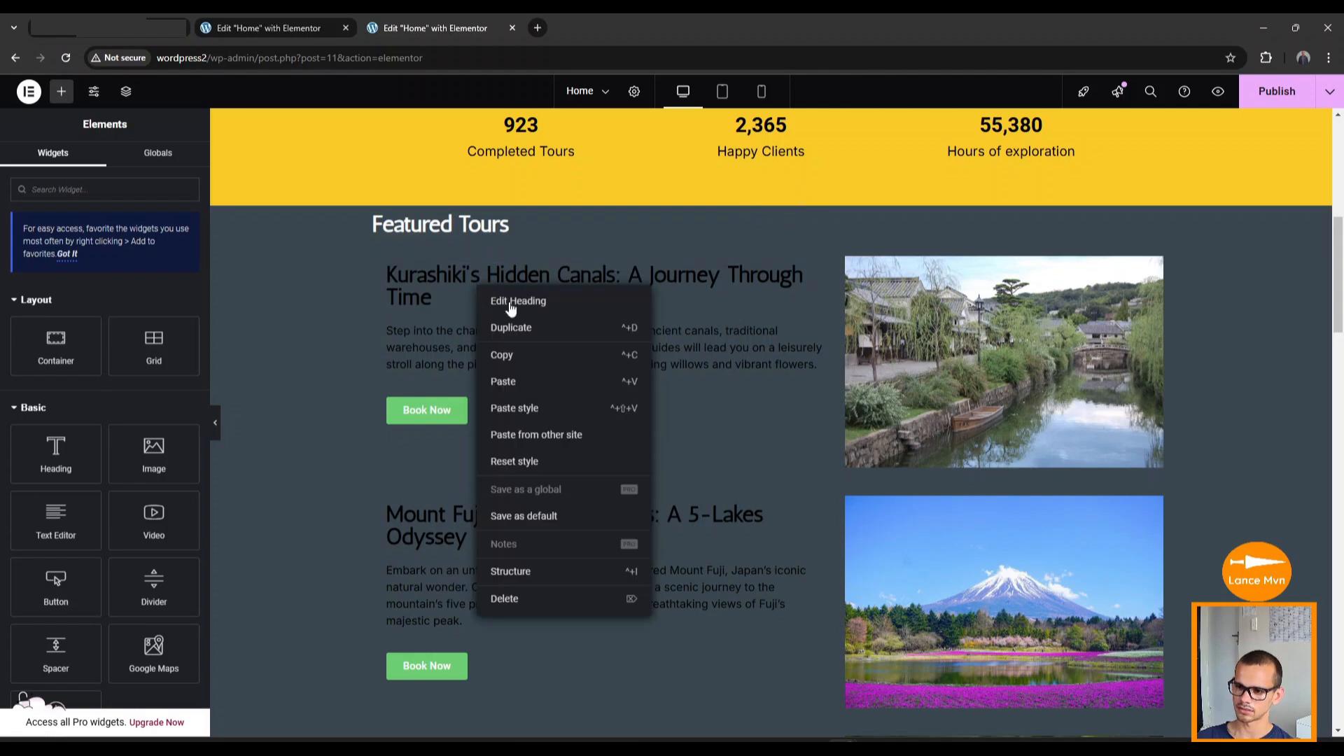
click(537, 409)
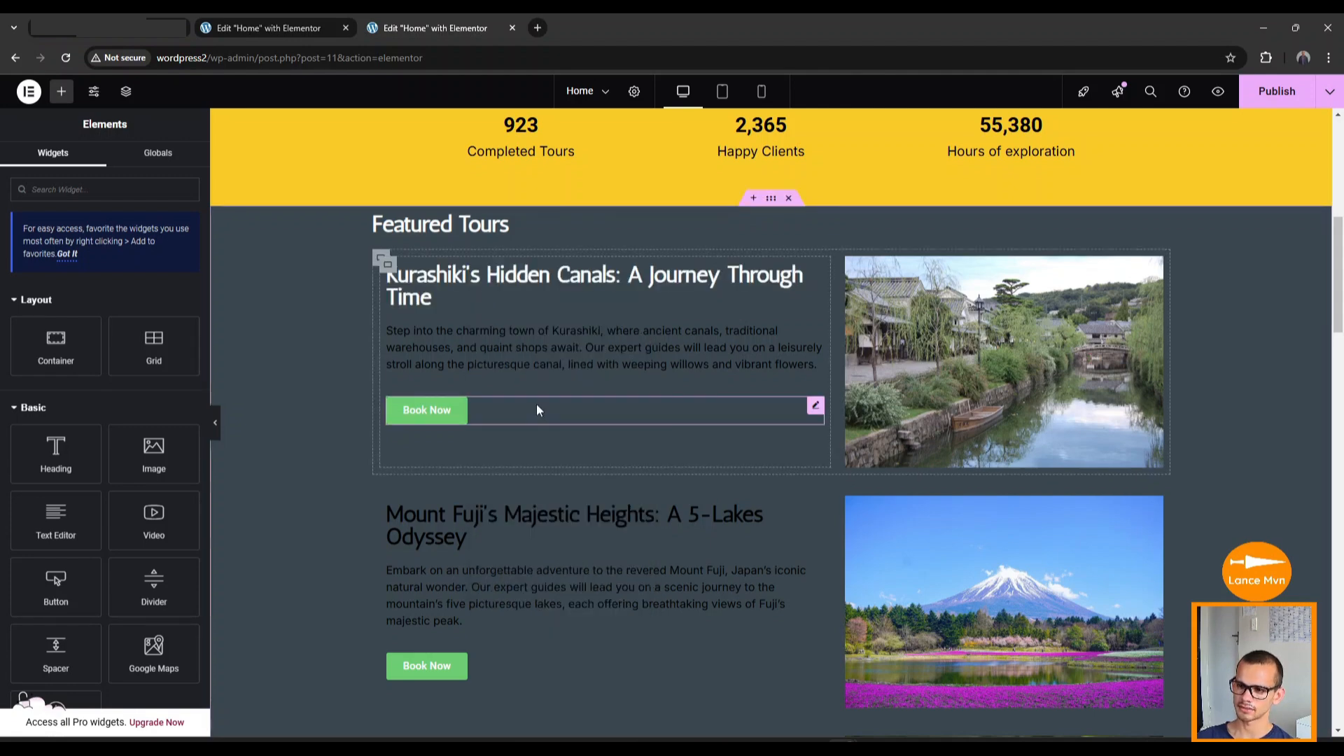
right_click(460, 527)
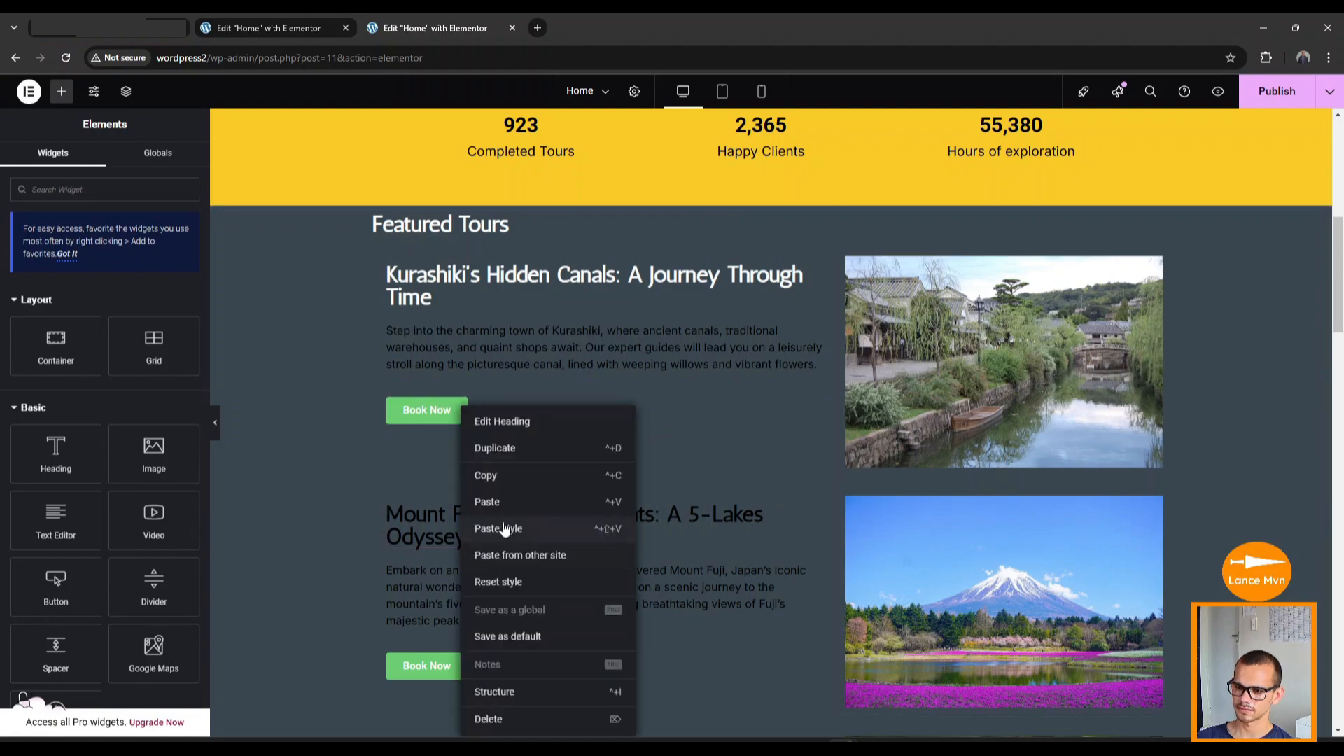
click(497, 528)
scroll(494, 528, down, 4)
right_click(483, 485)
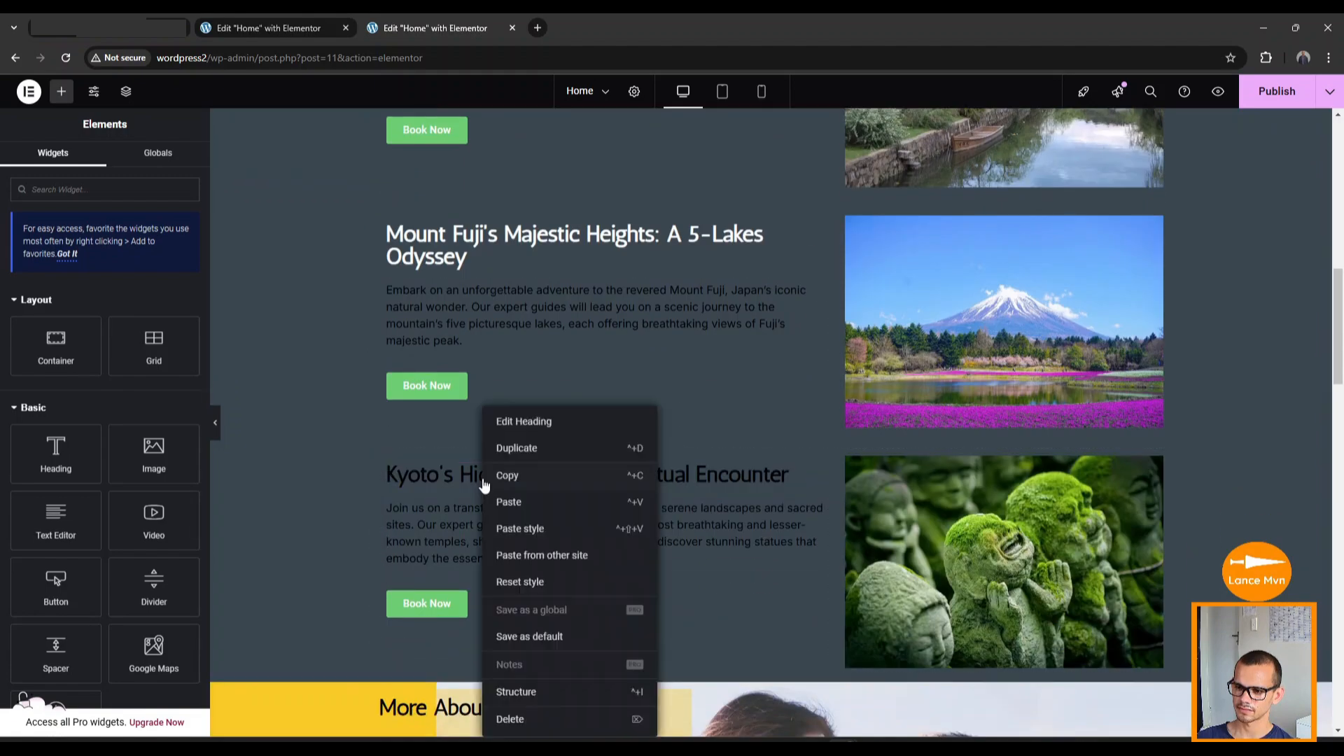
click(517, 528)
scroll(488, 468, down, 10)
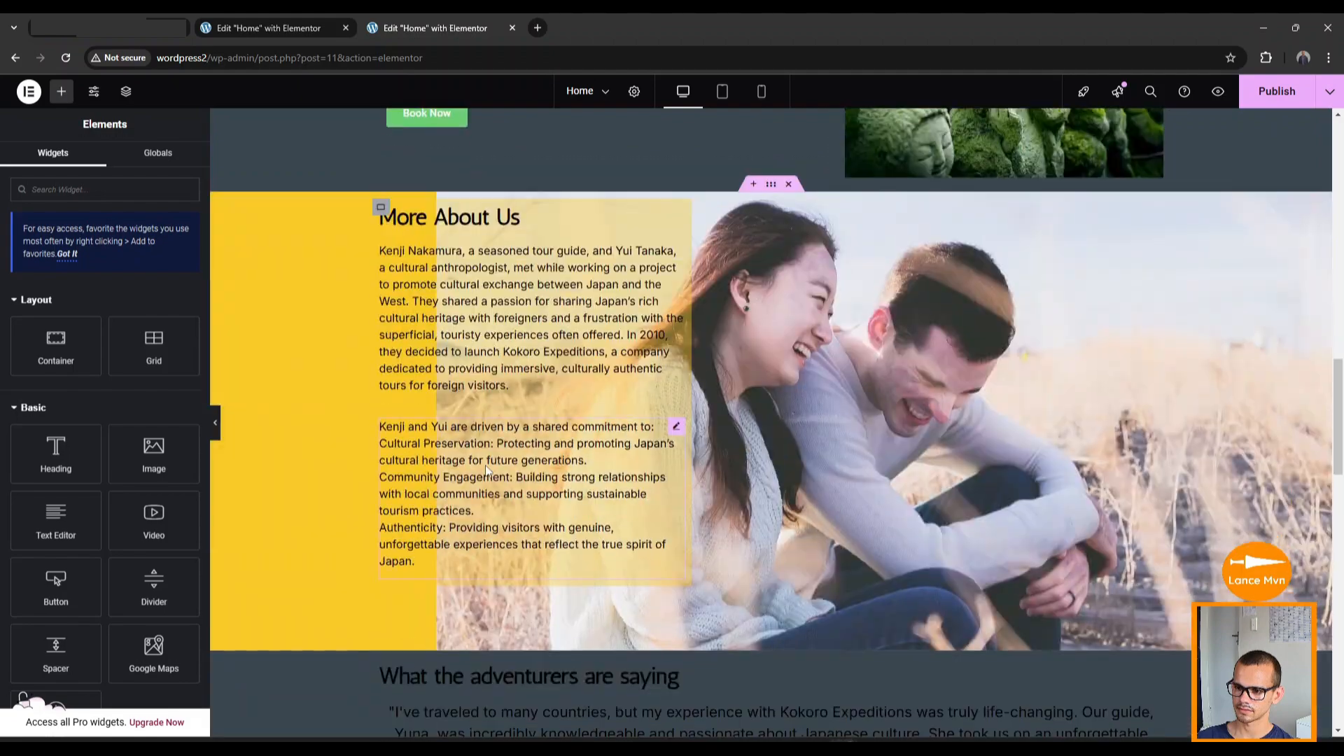
right_click(460, 322)
click(521, 442)
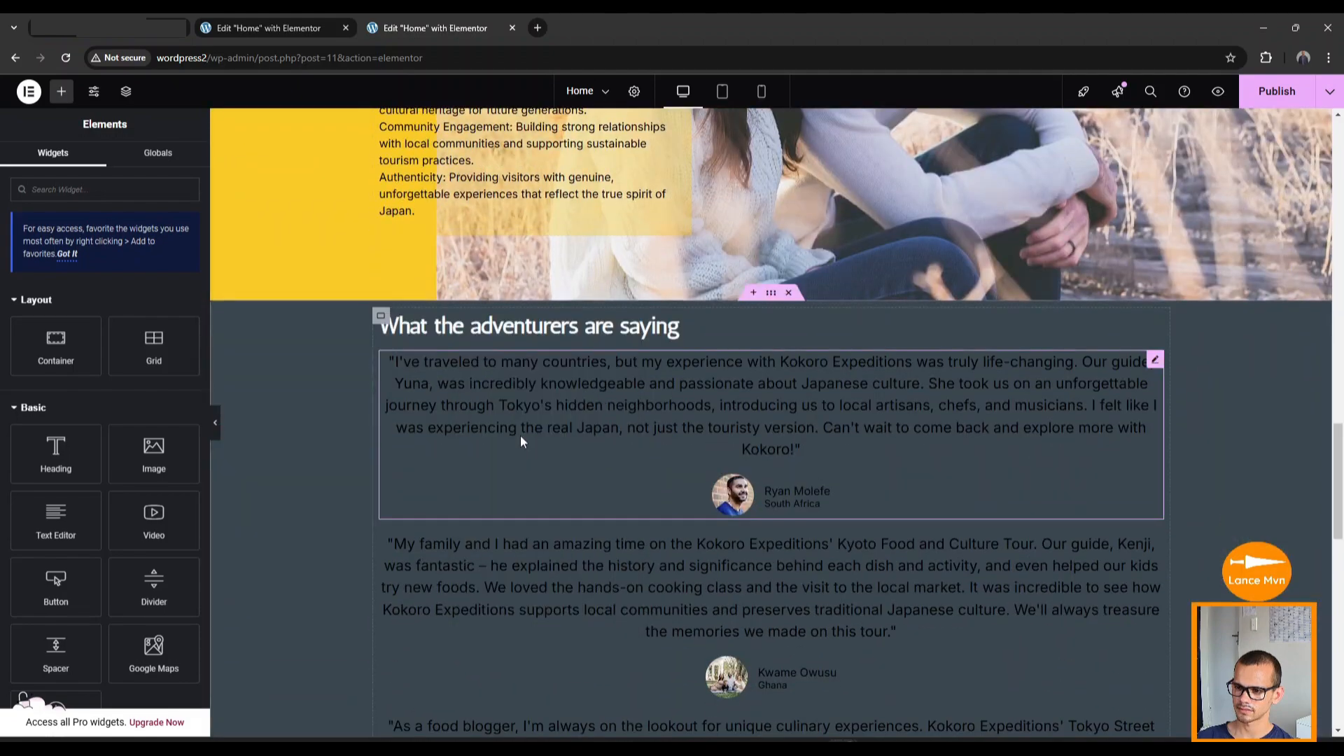
scroll(518, 431, down, 12)
scroll(515, 430, up, 12)
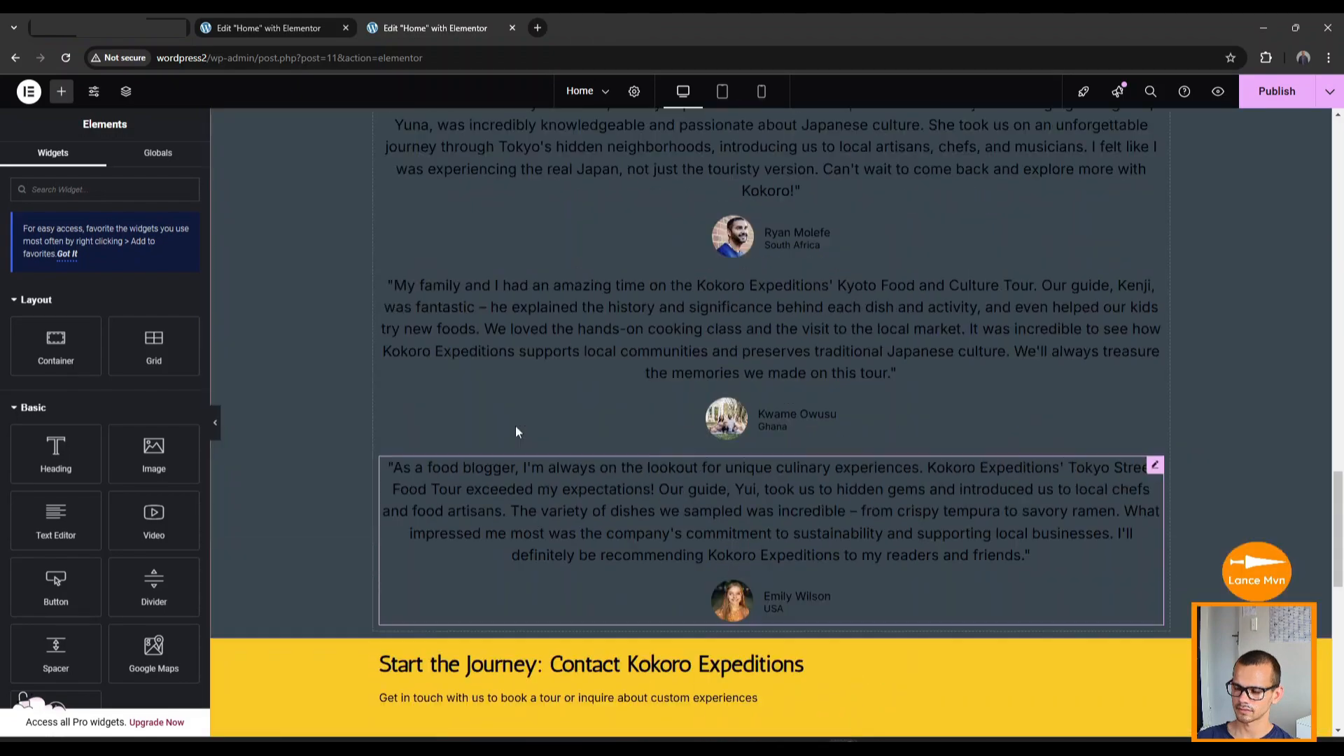
Set the Kurashiki description paragraph's text colour to white.
scroll(517, 426, up, 1)
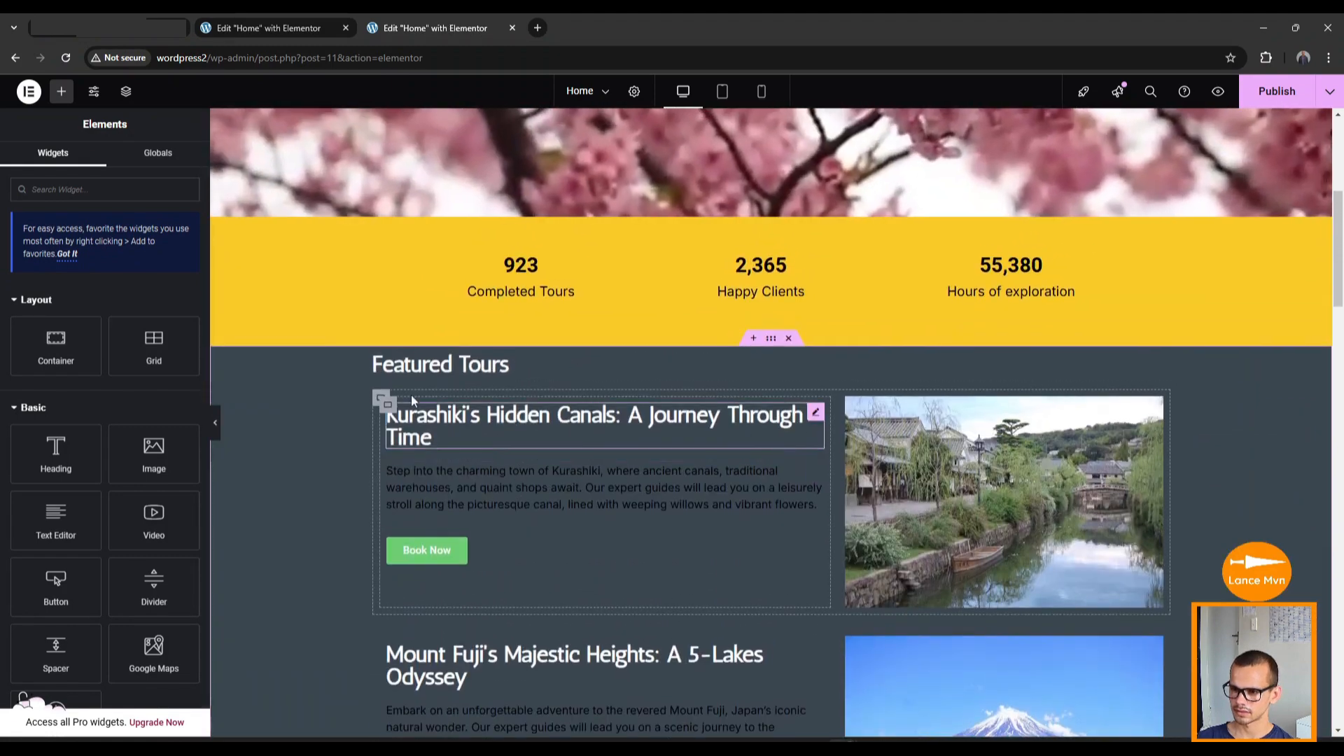
click(498, 481)
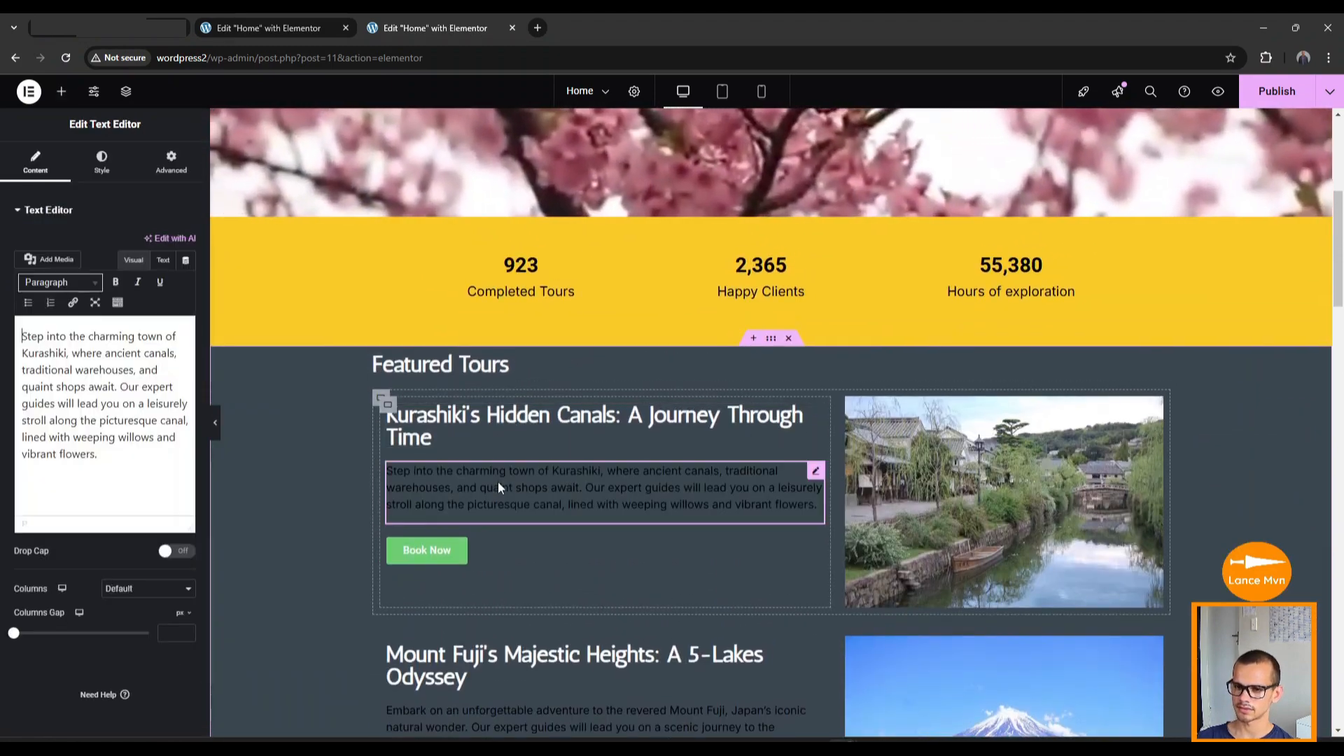
click(101, 163)
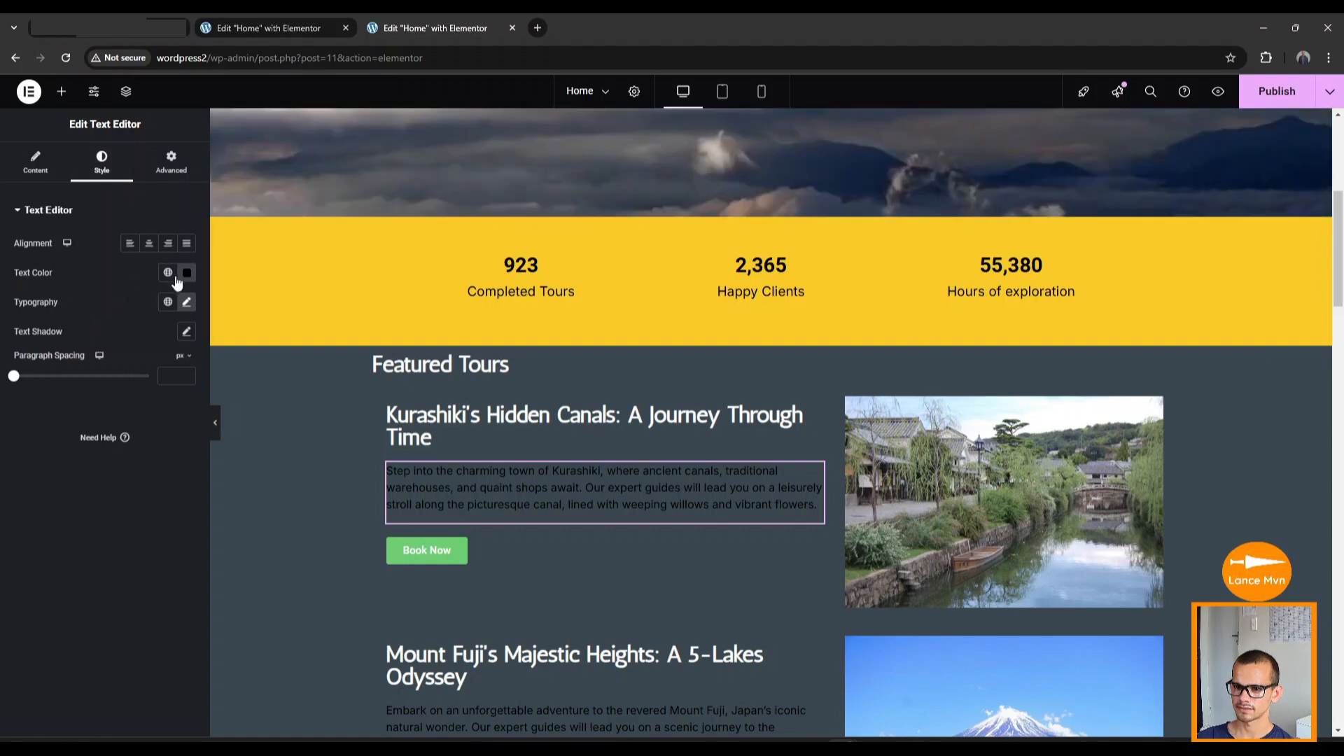
click(185, 273)
drag(112, 367, 74, 301)
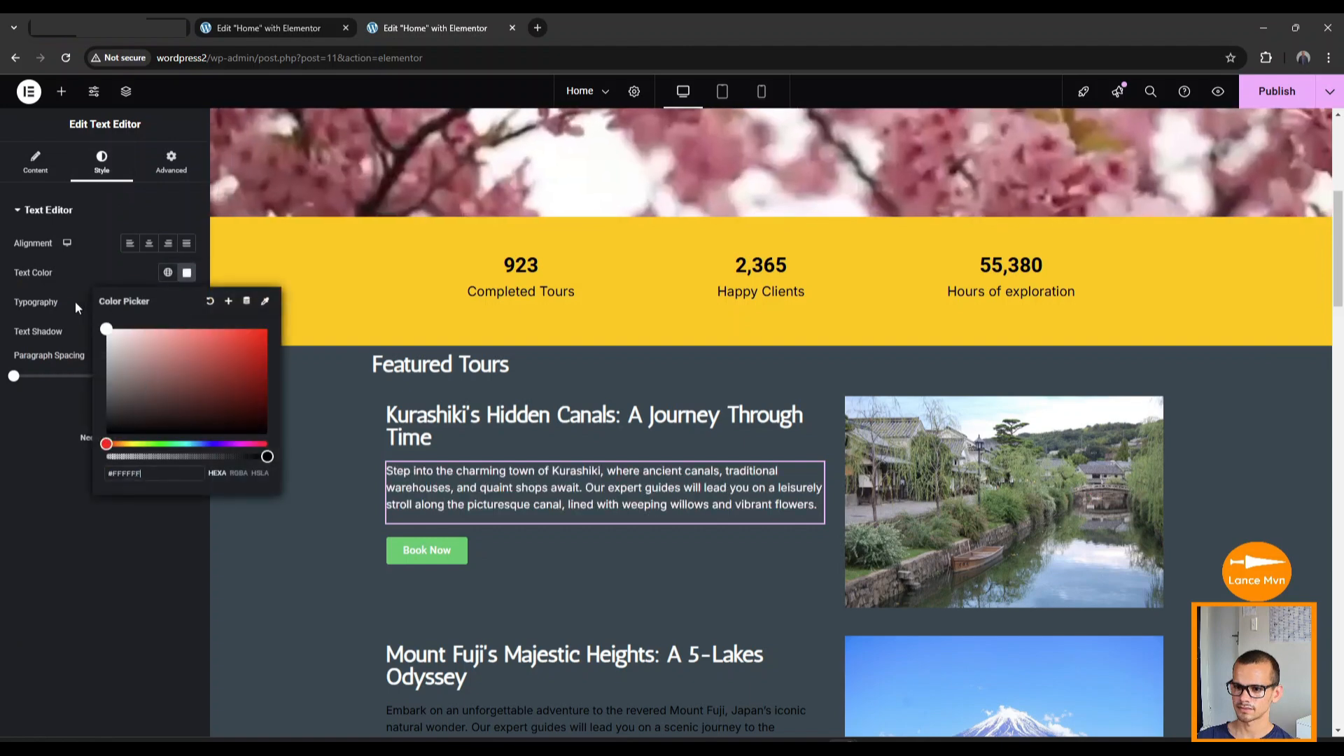
Copy the Kurashiki paragraph's white style and paste it onto the Mount Fuji and Kyoto paragraphs.
right_click(458, 490)
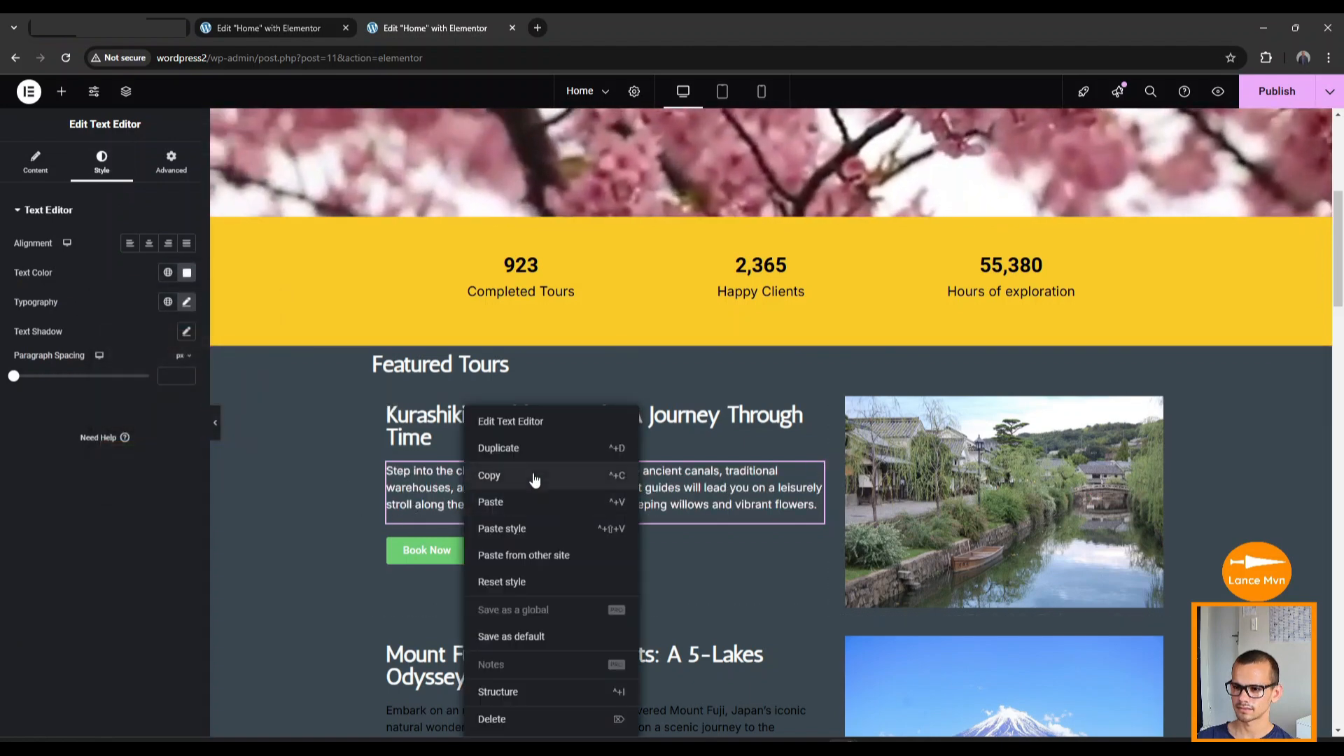
click(531, 473)
scroll(530, 471, down, 5)
right_click(520, 372)
click(557, 486)
scroll(556, 477, down, 2)
right_click(506, 463)
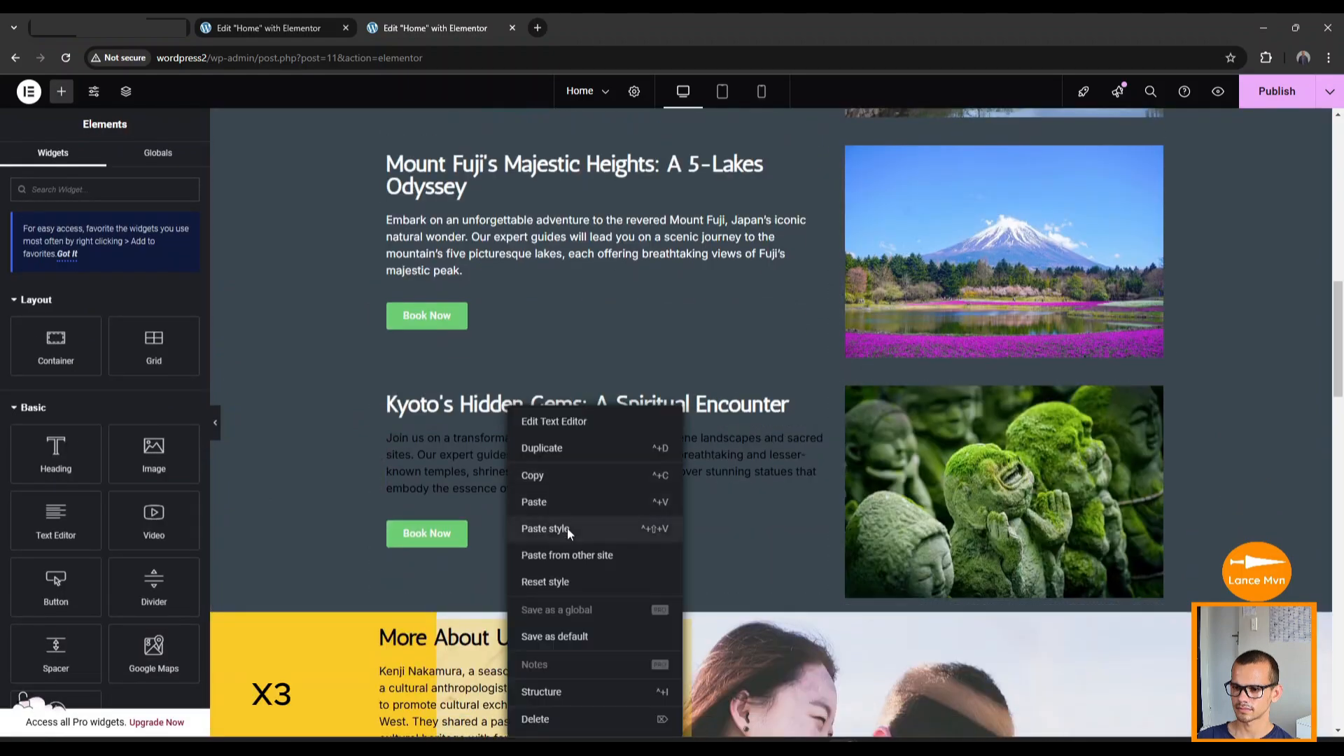
click(567, 528)
scroll(548, 482, down, 11)
click(530, 450)
scroll(529, 451, down, 1)
Set the first testimonial's quote, name and title colours to white.
click(101, 162)
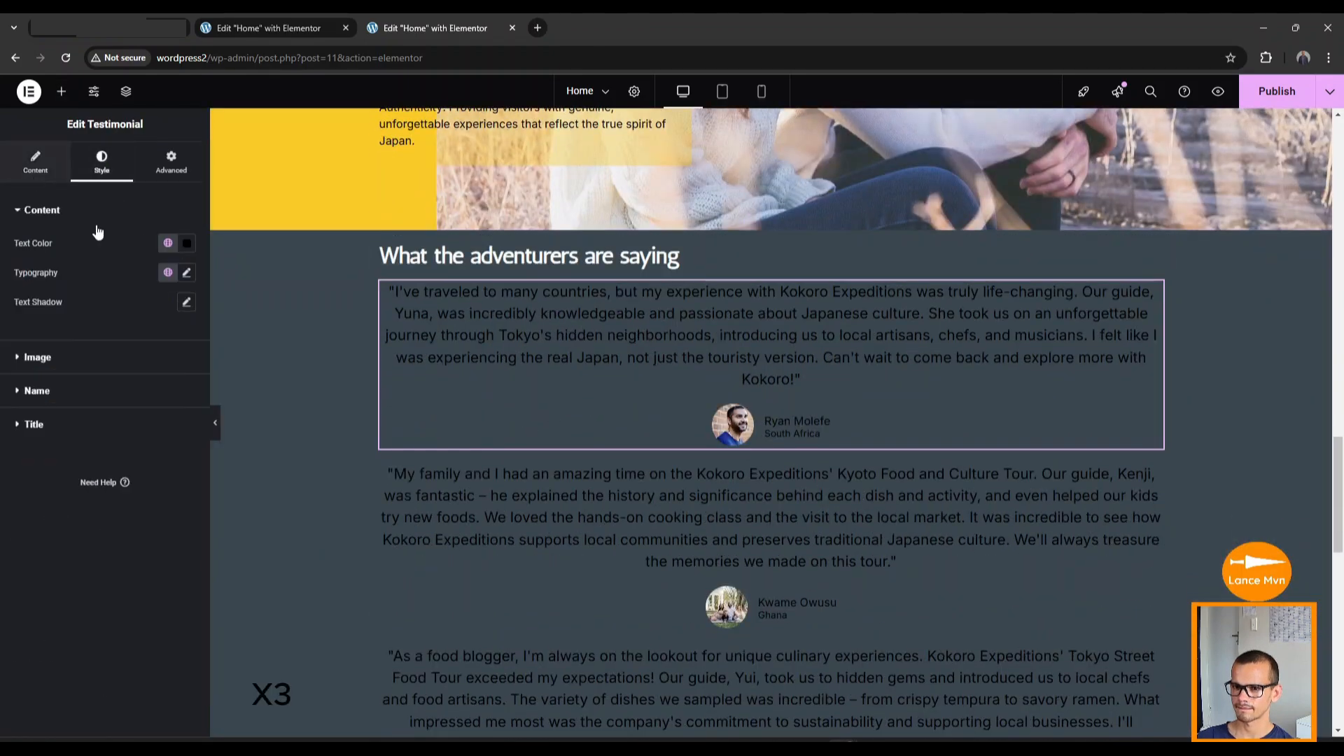
click(168, 243)
click(187, 243)
click(23, 357)
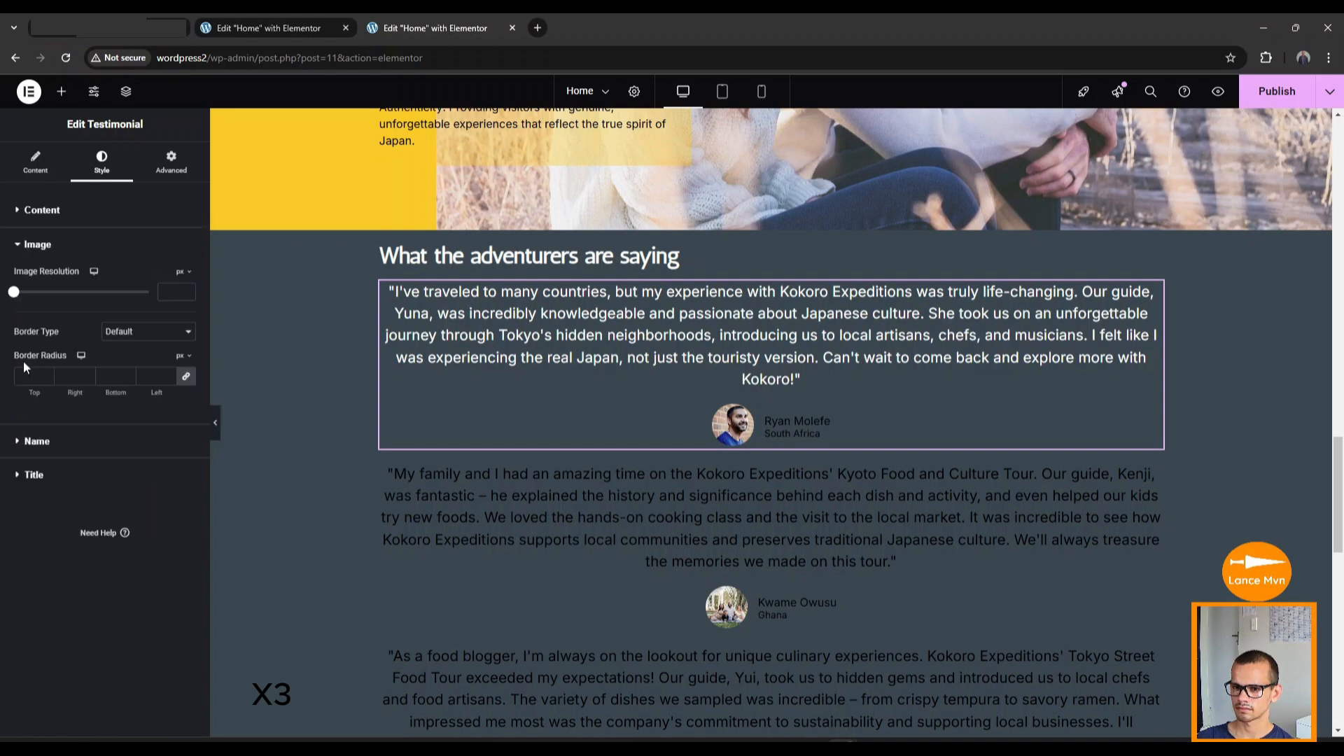
click(38, 244)
click(29, 279)
click(187, 310)
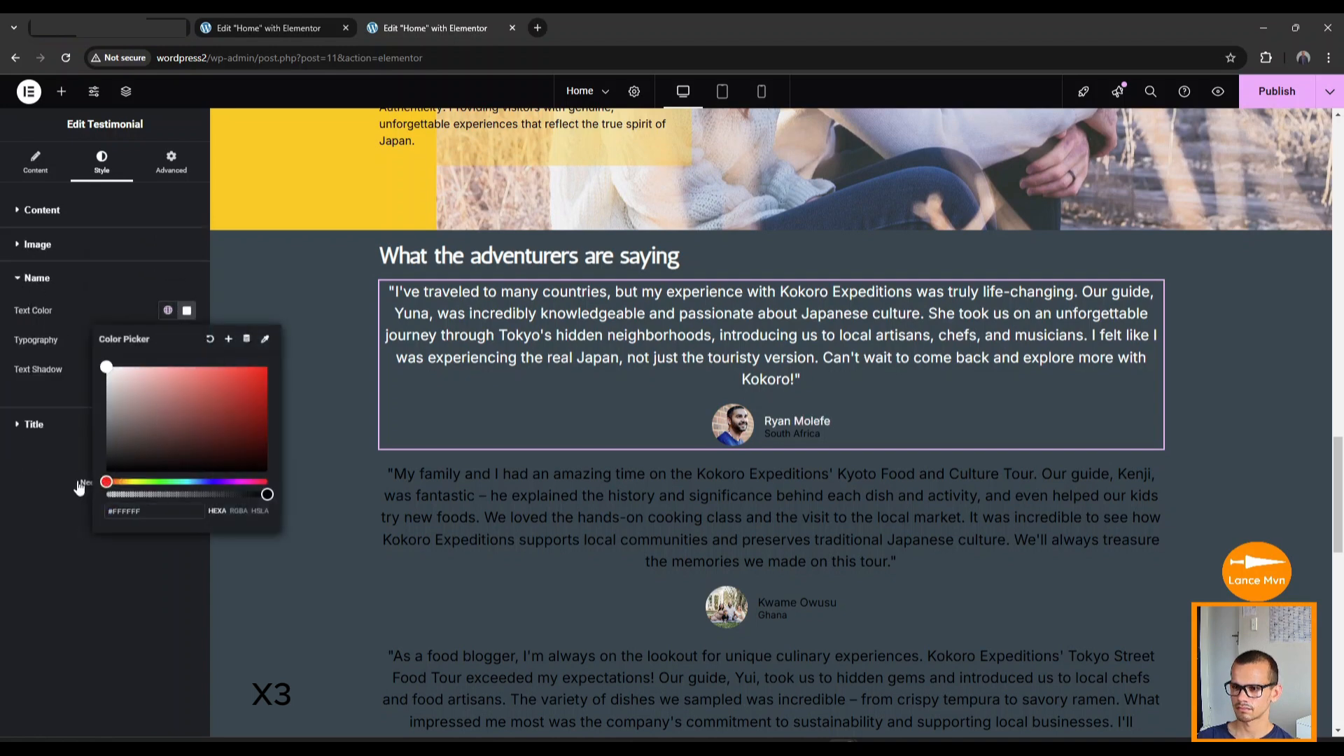
click(33, 424)
click(185, 345)
click(110, 403)
Copy the first testimonial's style and paste it onto the second and third testimonials.
right_click(608, 376)
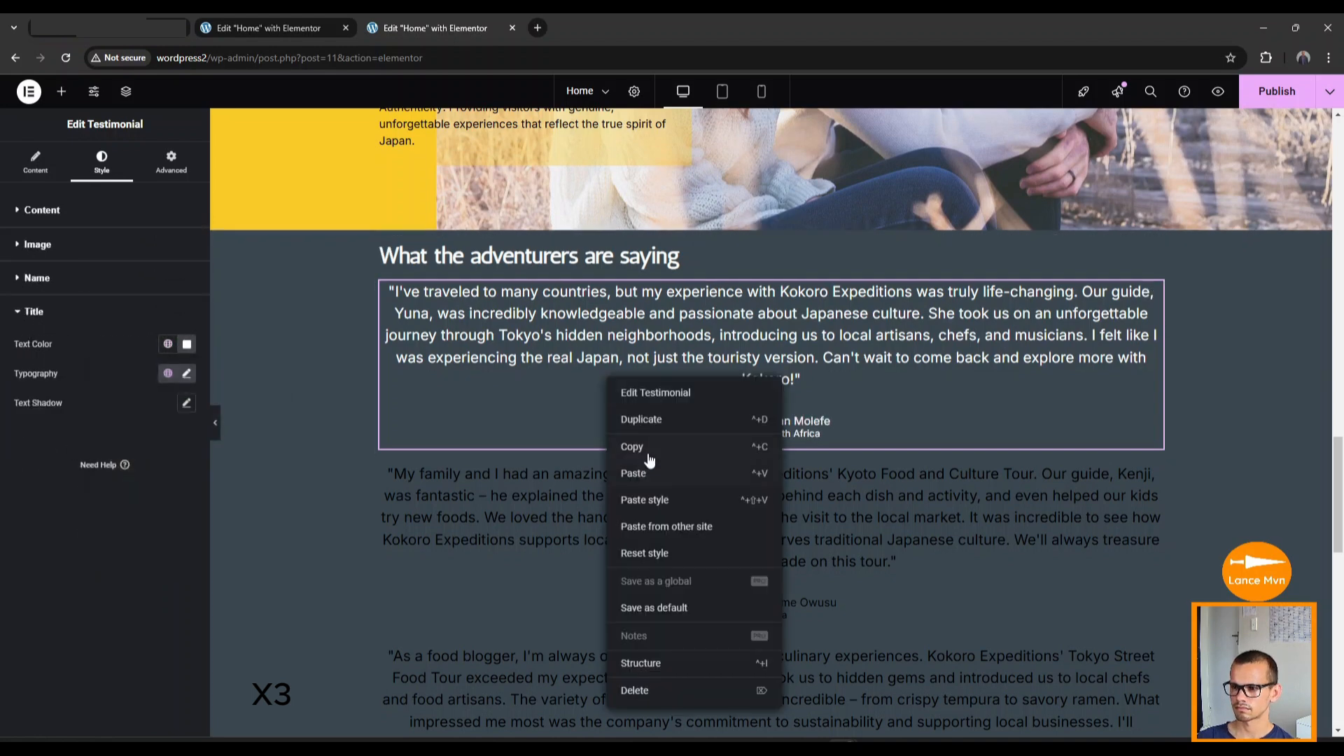
click(647, 452)
right_click(683, 509)
click(729, 529)
scroll(728, 529, down, 4)
right_click(707, 469)
click(743, 528)
scroll(691, 476, down, 5)
scroll(693, 476, up, 10)
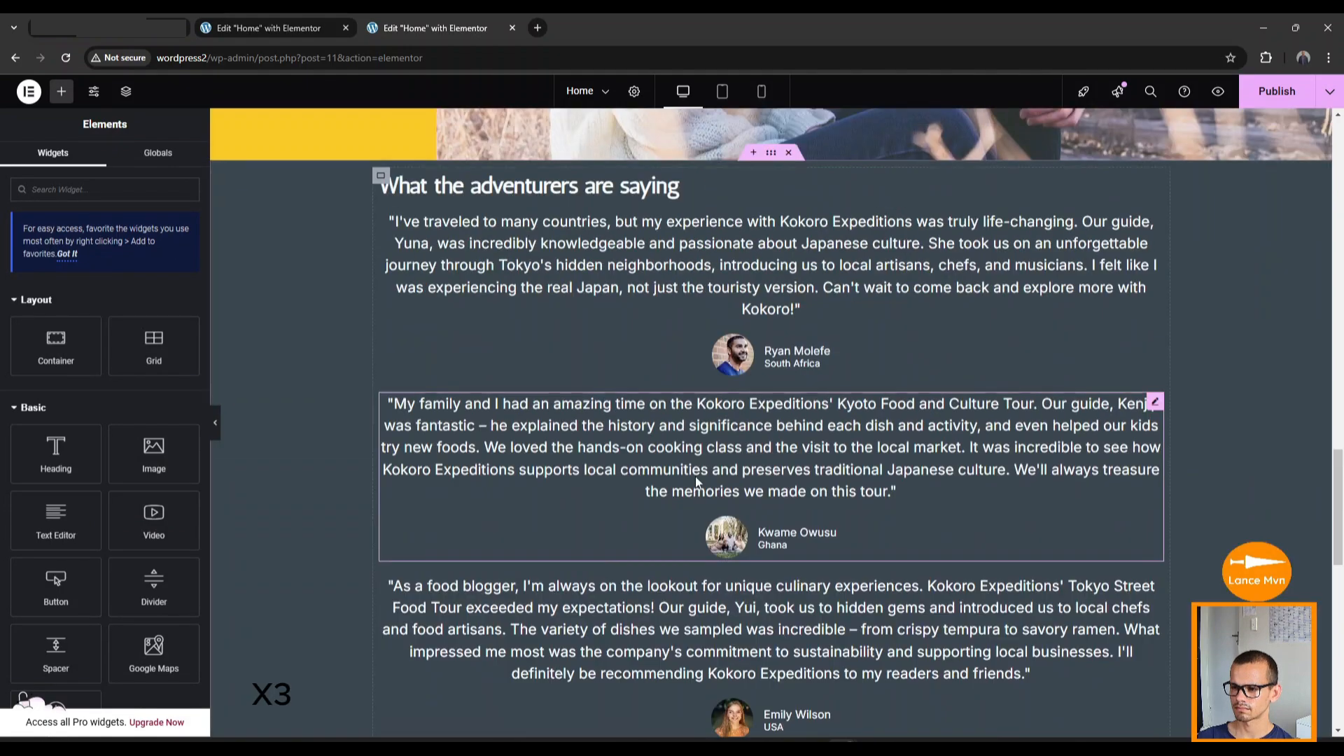
scroll(601, 550, down, 9)
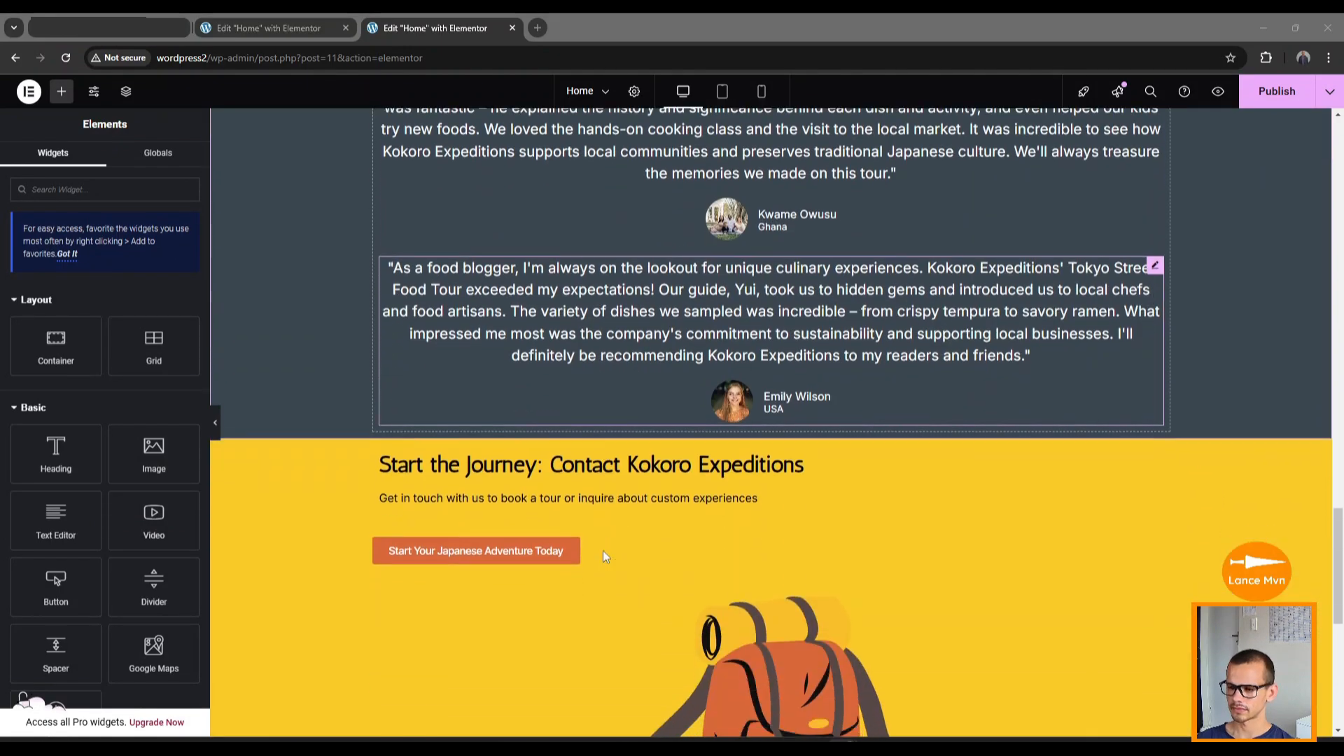
scroll(603, 550, down, 2)
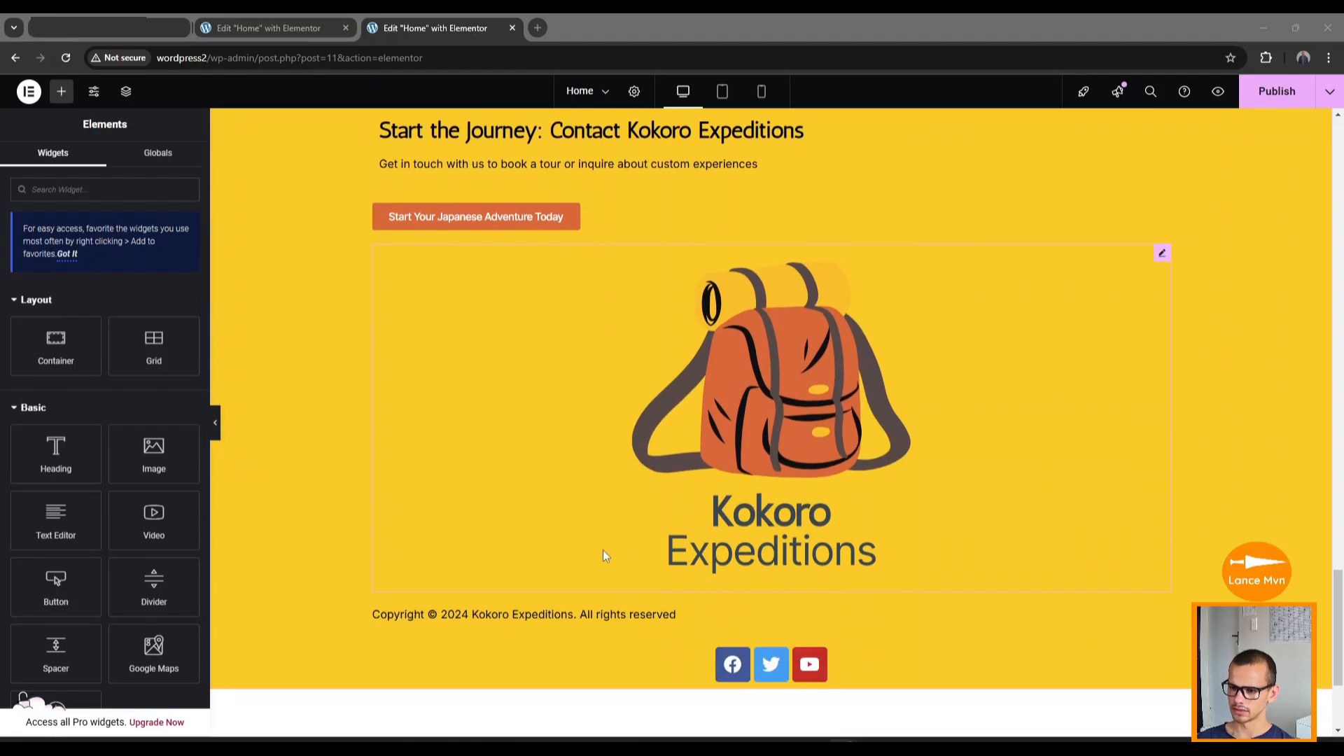
scroll(608, 550, up, 9)
scroll(608, 558, up, 3)
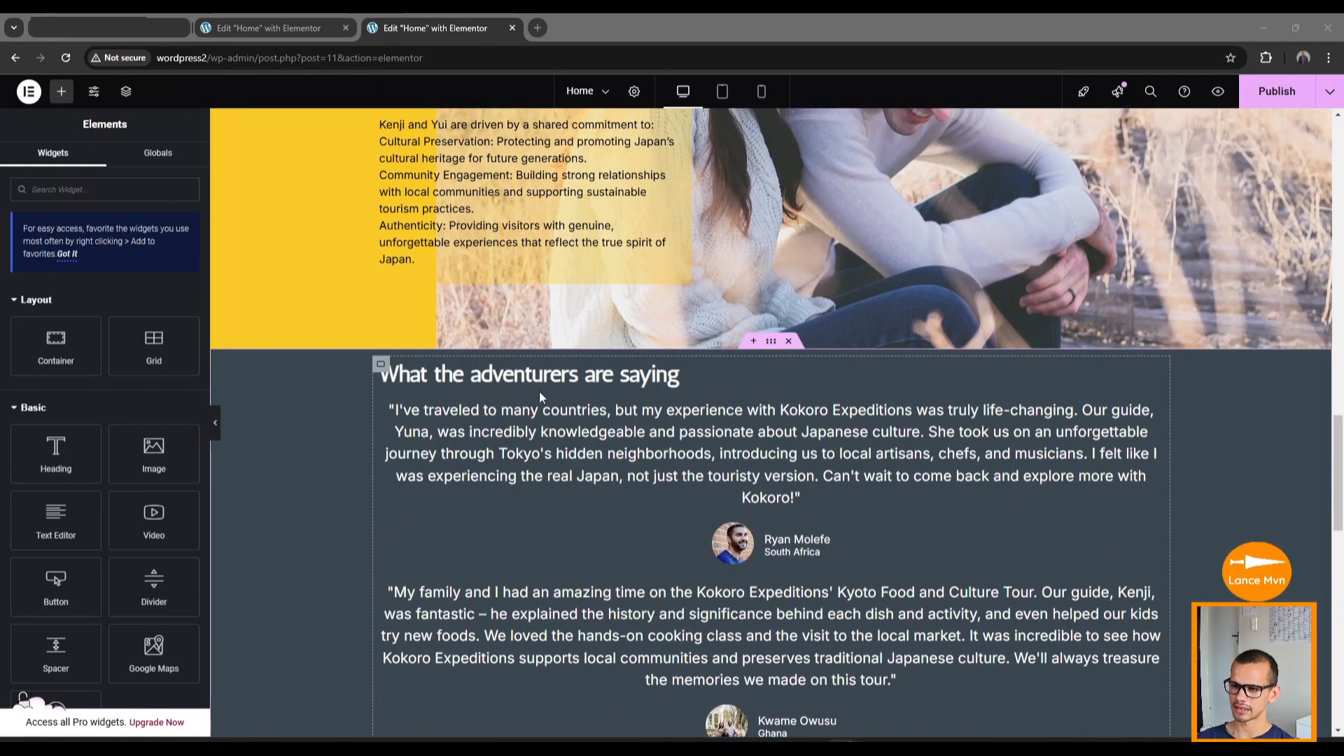
scroll(699, 434, up, 18)
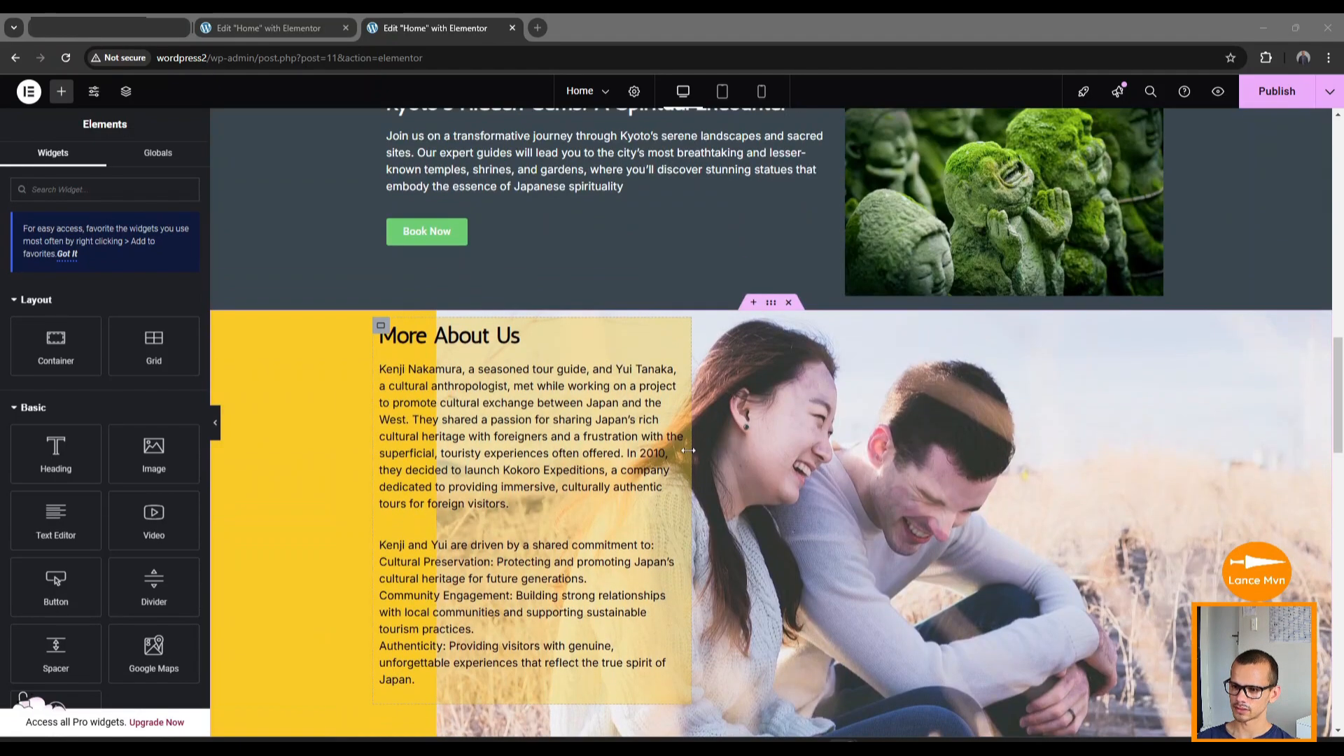
scroll(684, 451, up, 5)
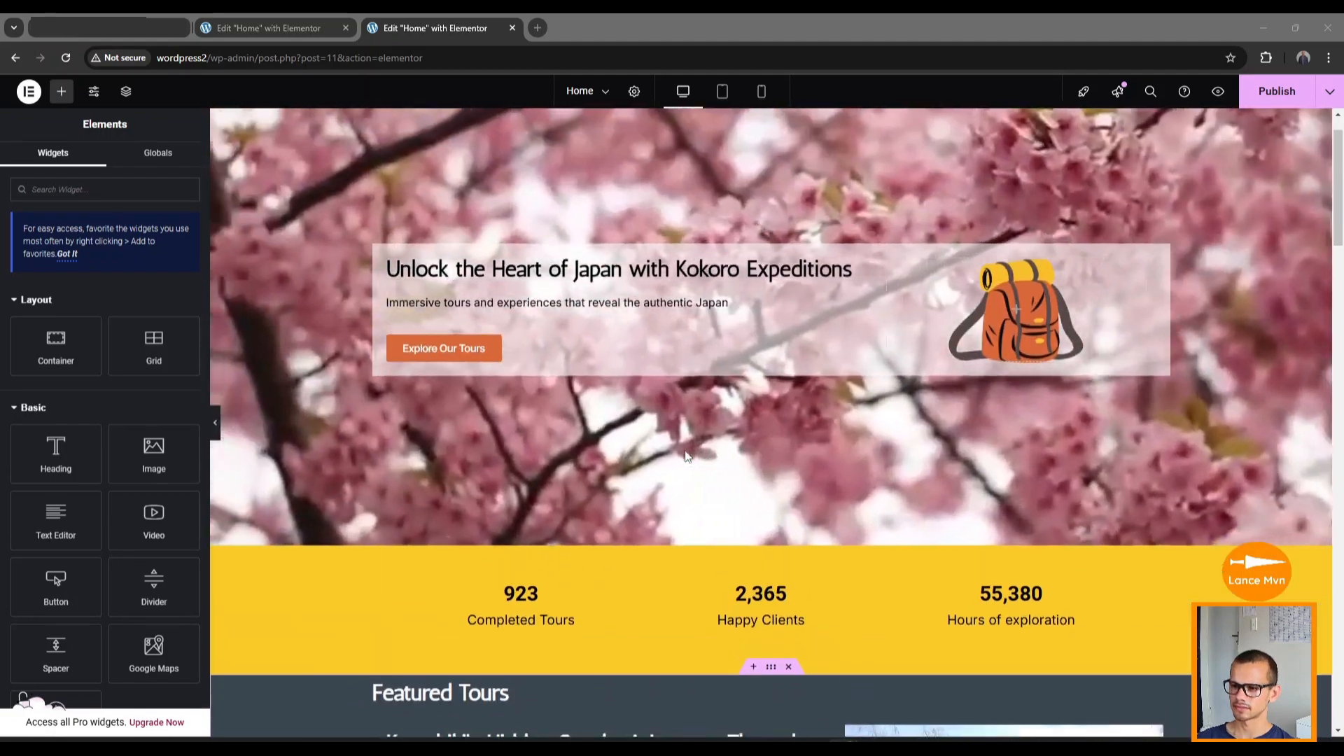
scroll(586, 397, down, 5)
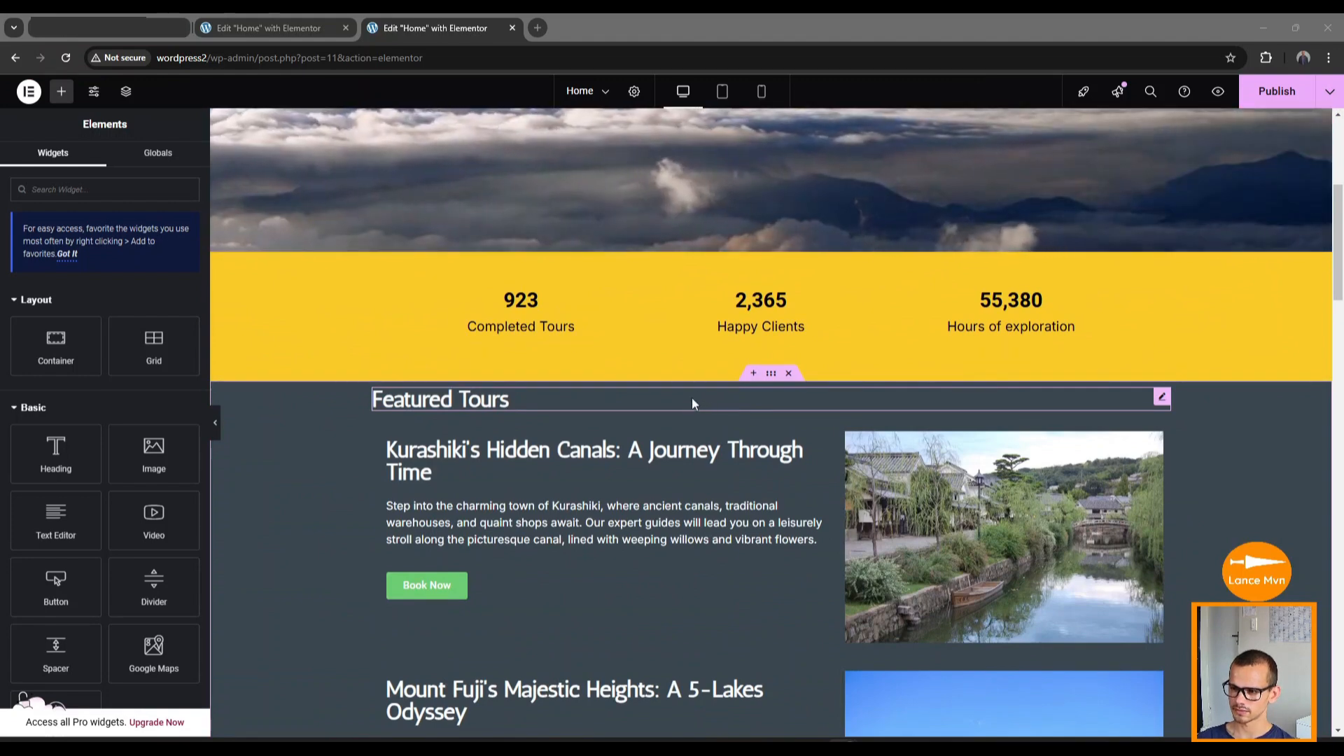
Center-align the Featured Tours heading and set its linked Advanced padding to 56.
click(732, 396)
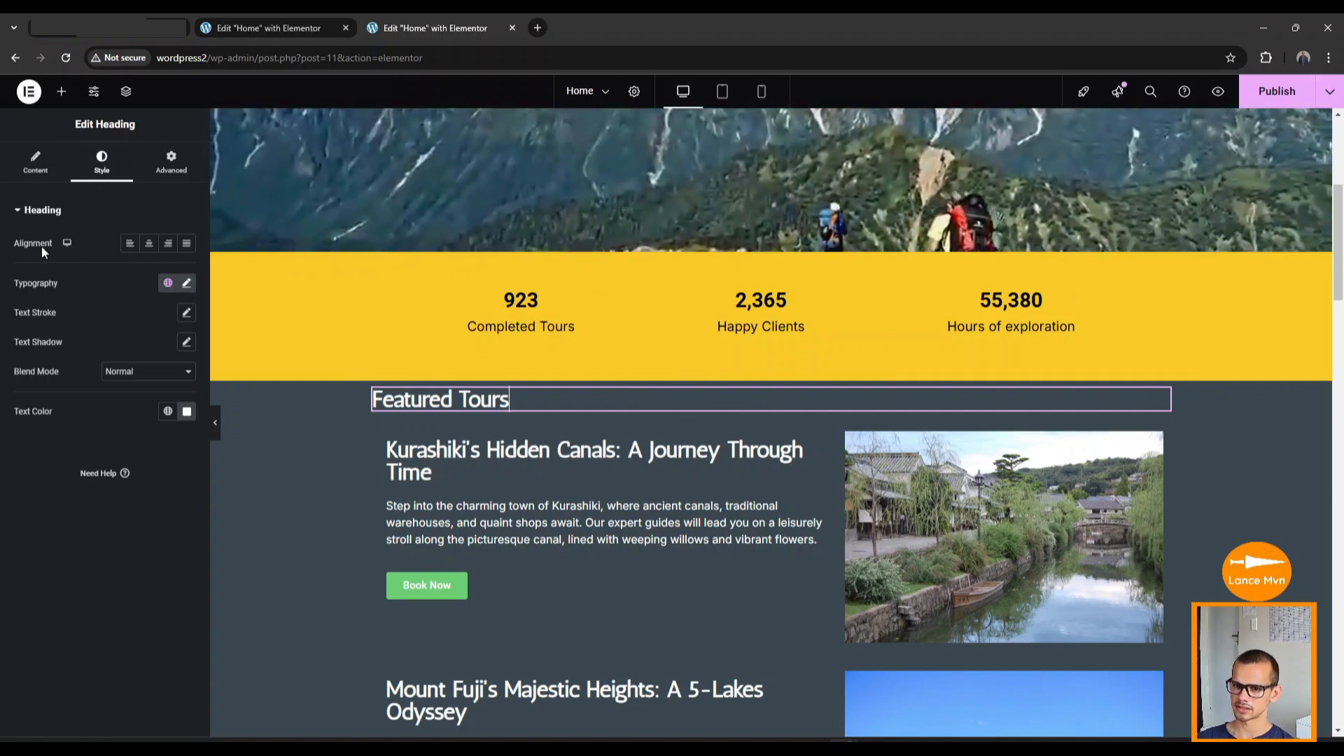
click(148, 247)
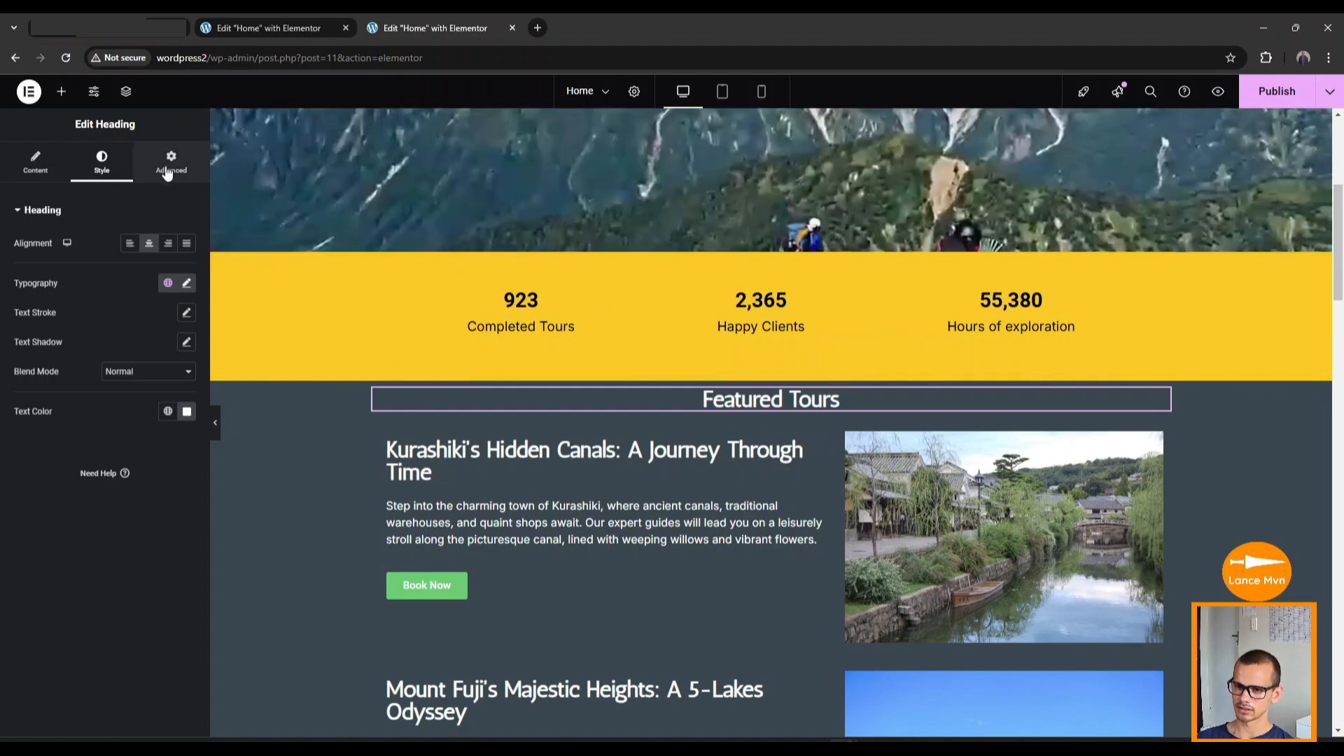
click(172, 163)
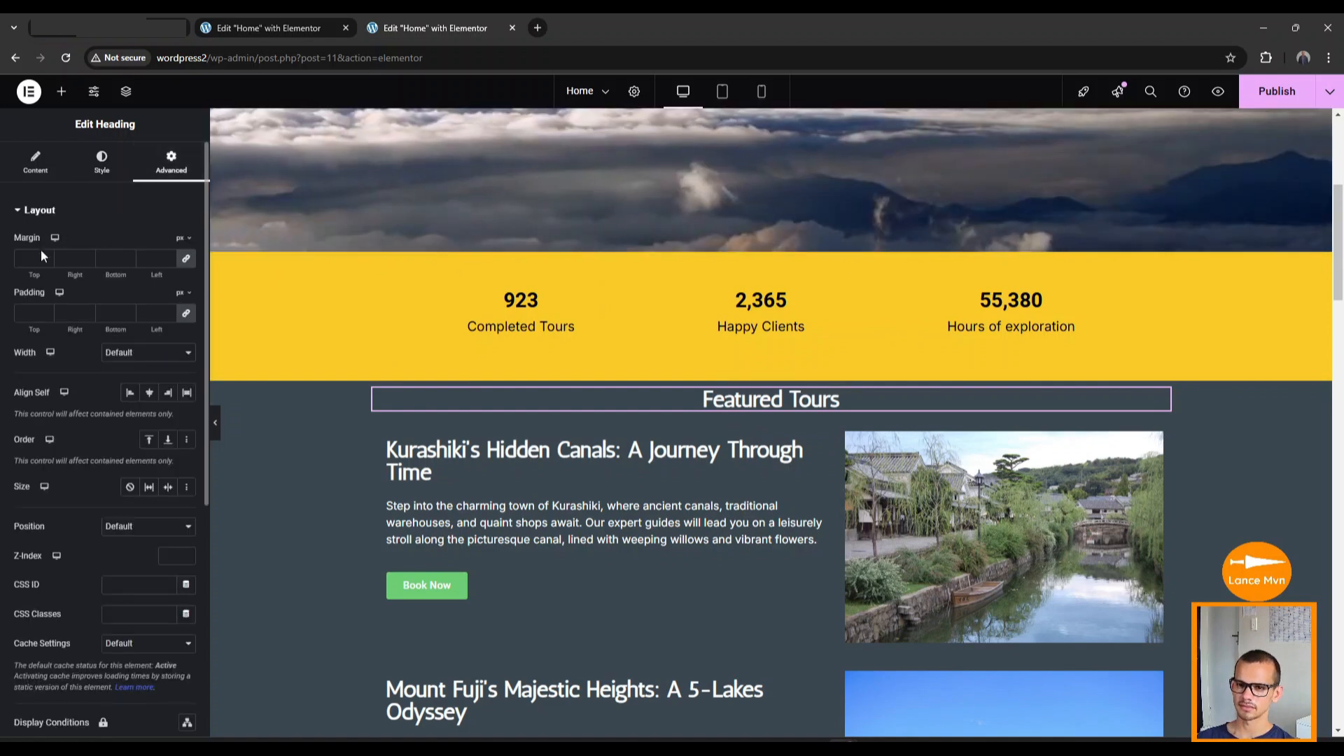
click(45, 312)
text(10)
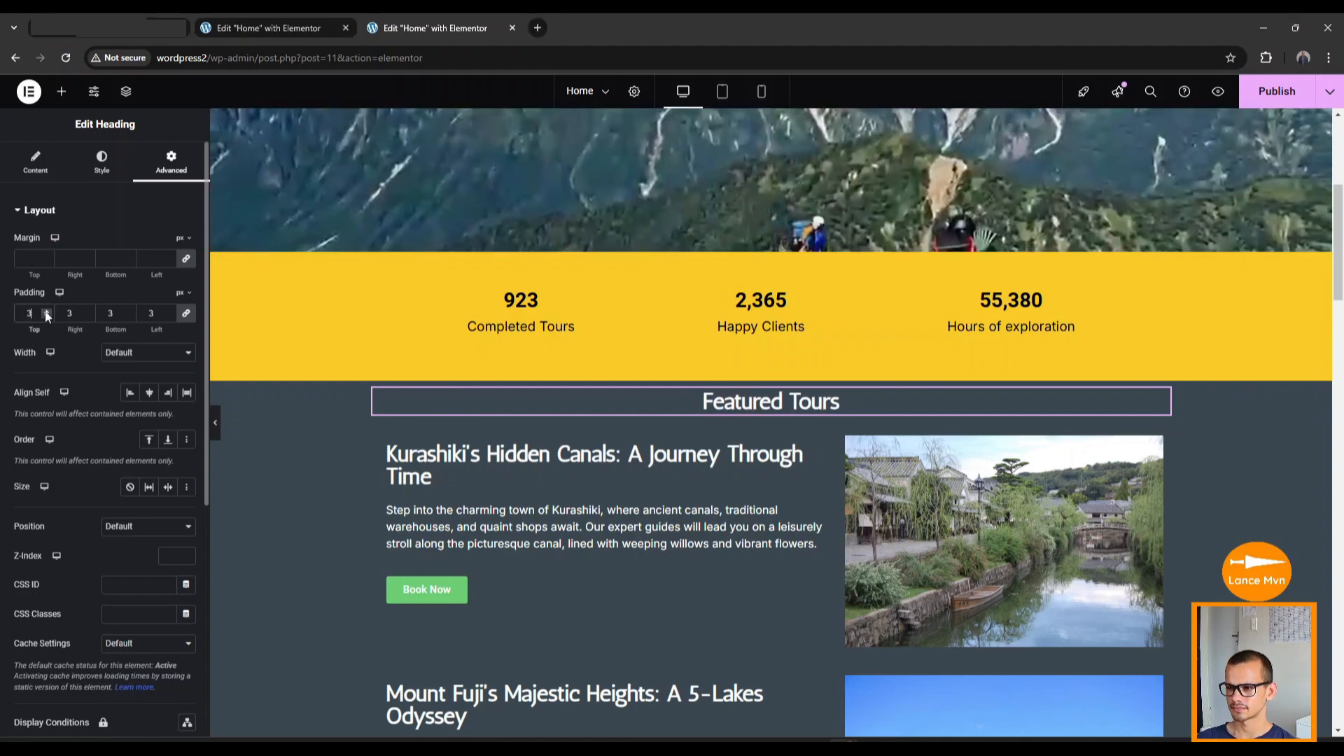
click(46, 312)
click(46, 311)
click(47, 311)
click(46, 311)
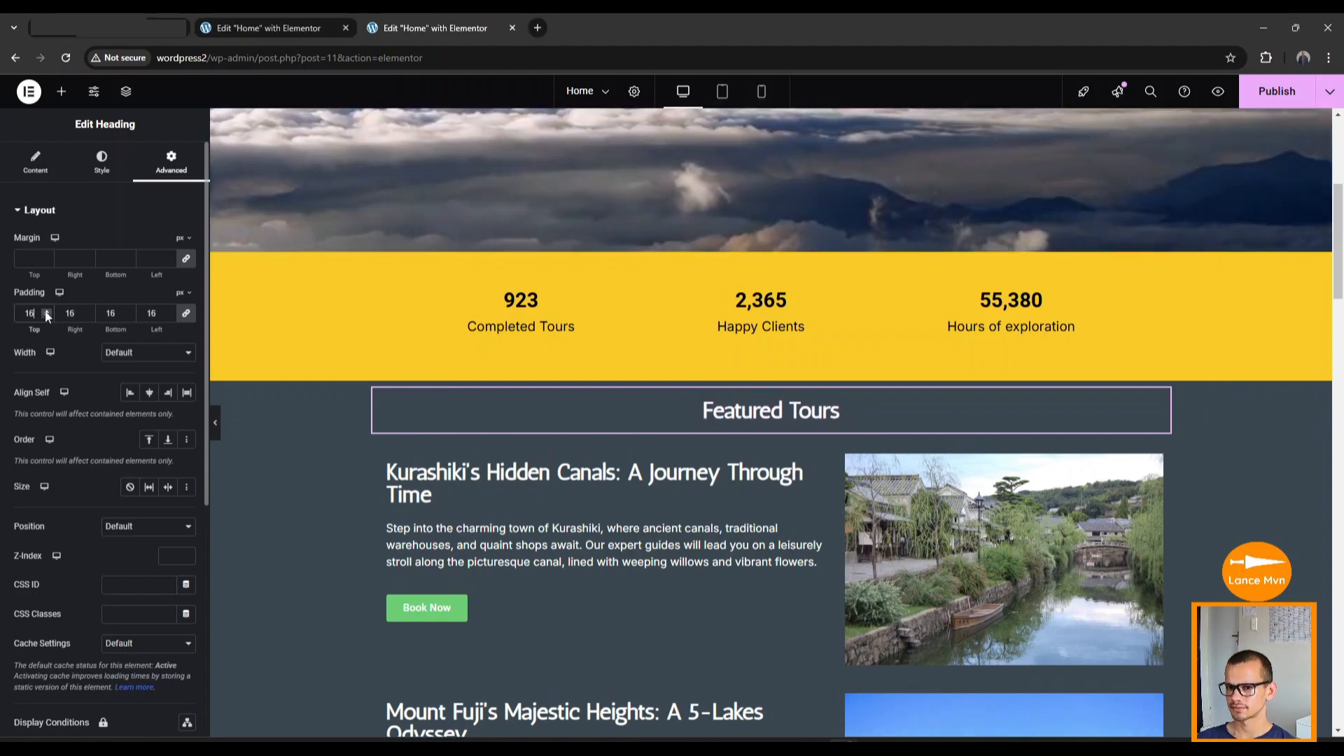
click(46, 311)
click(46, 311)
click(46, 311)
click(46, 311)
click(47, 311)
click(46, 311)
click(46, 311)
click(46, 312)
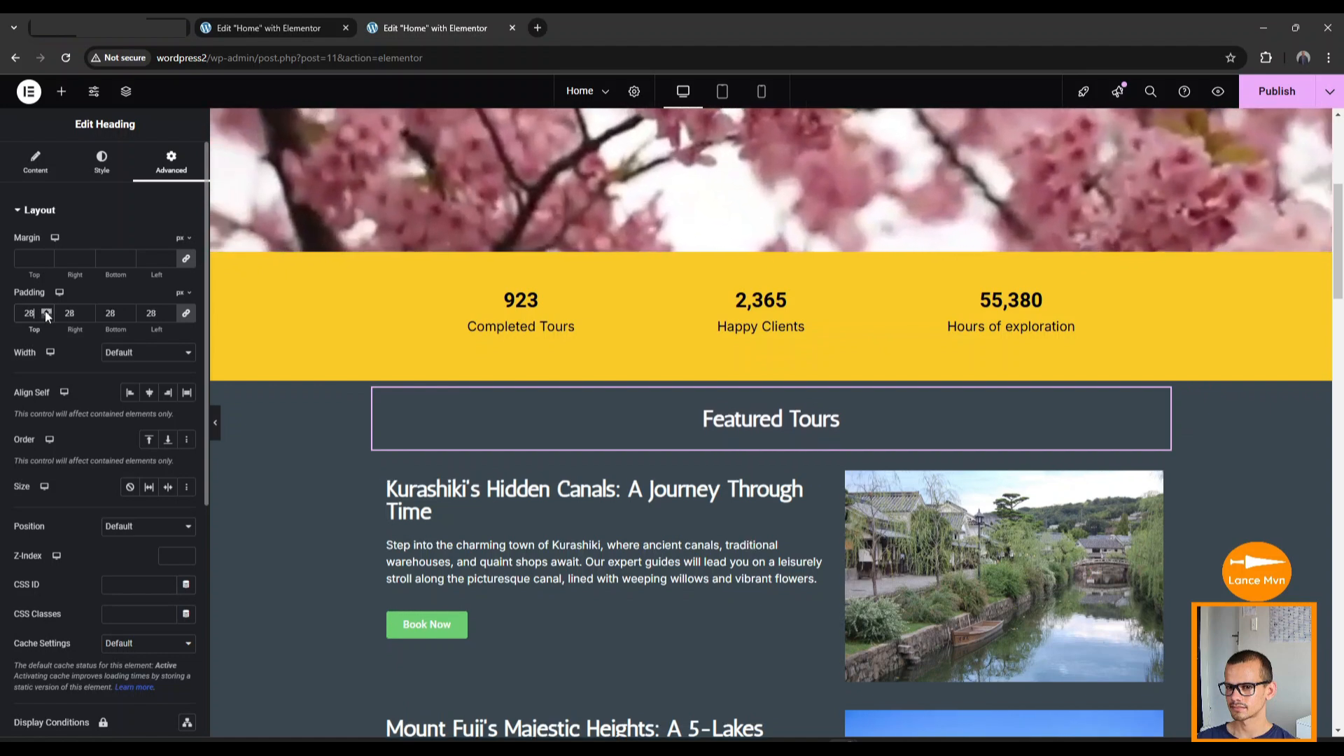
click(47, 312)
click(46, 311)
click(46, 311)
click(47, 311)
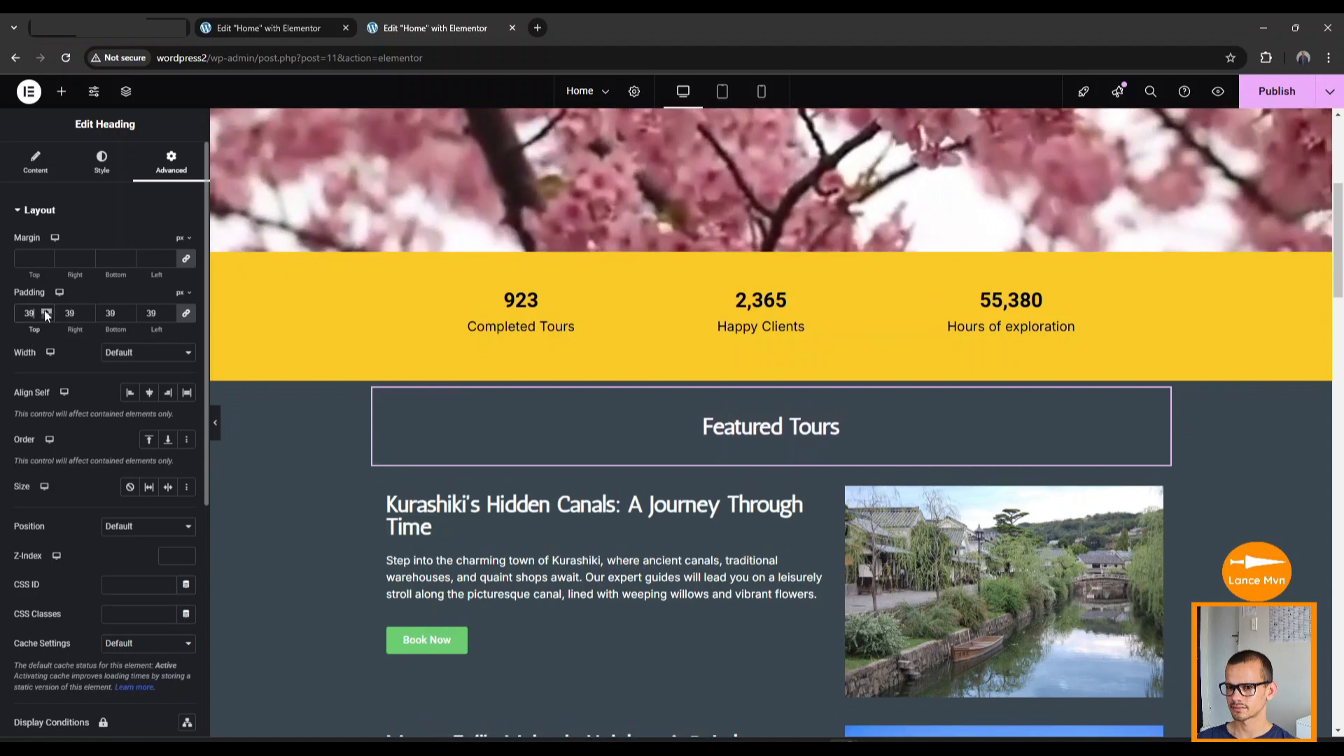
double_click(29, 313)
text(56)
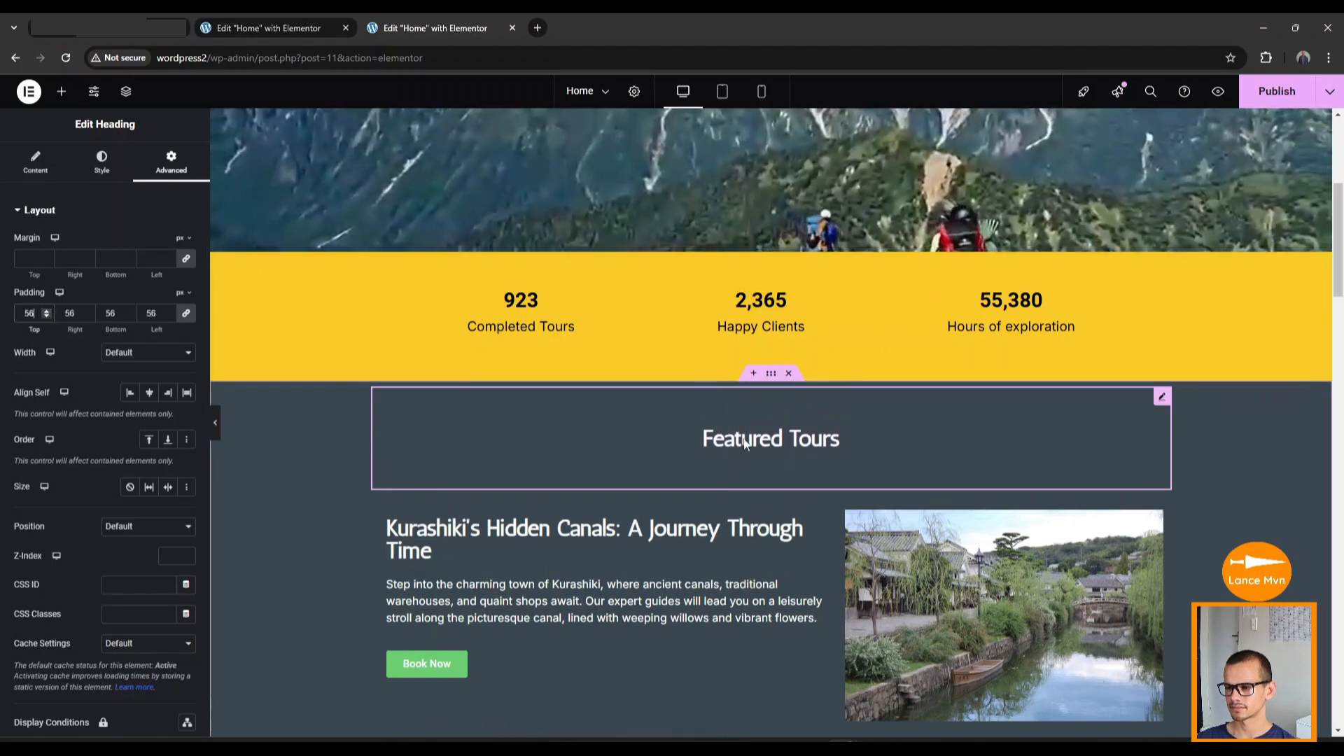
scroll(431, 455, down, 3)
Set the 'What the adventurers are saying' heading's alignment to Center.
scroll(427, 448, down, 15)
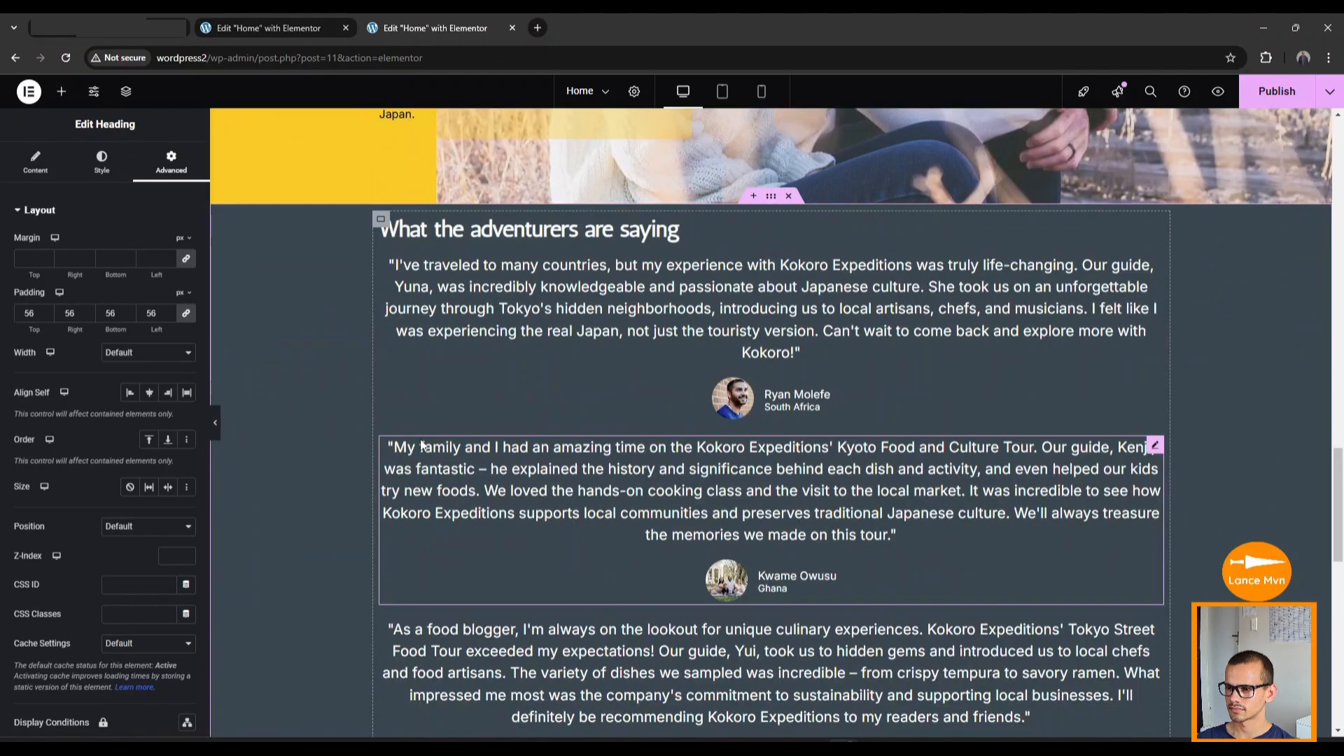
scroll(419, 437, up, 9)
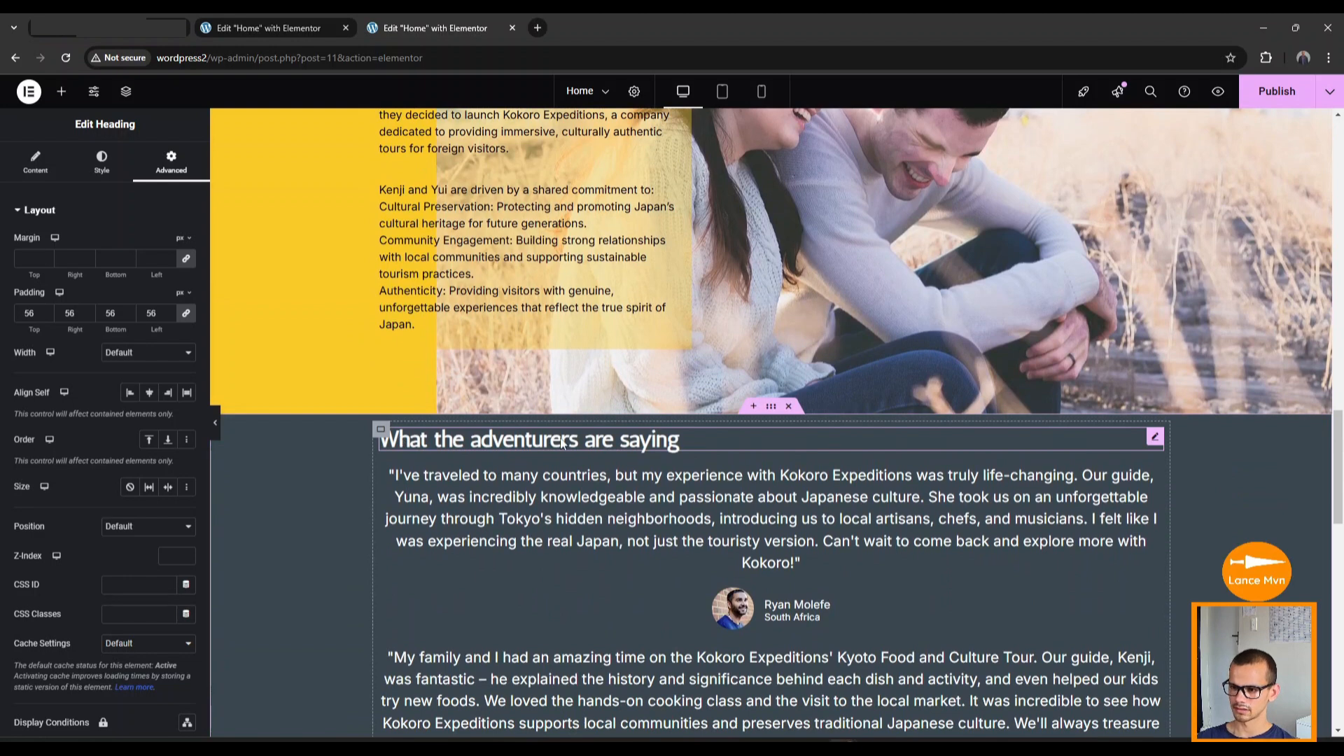
scroll(666, 466, down, 1)
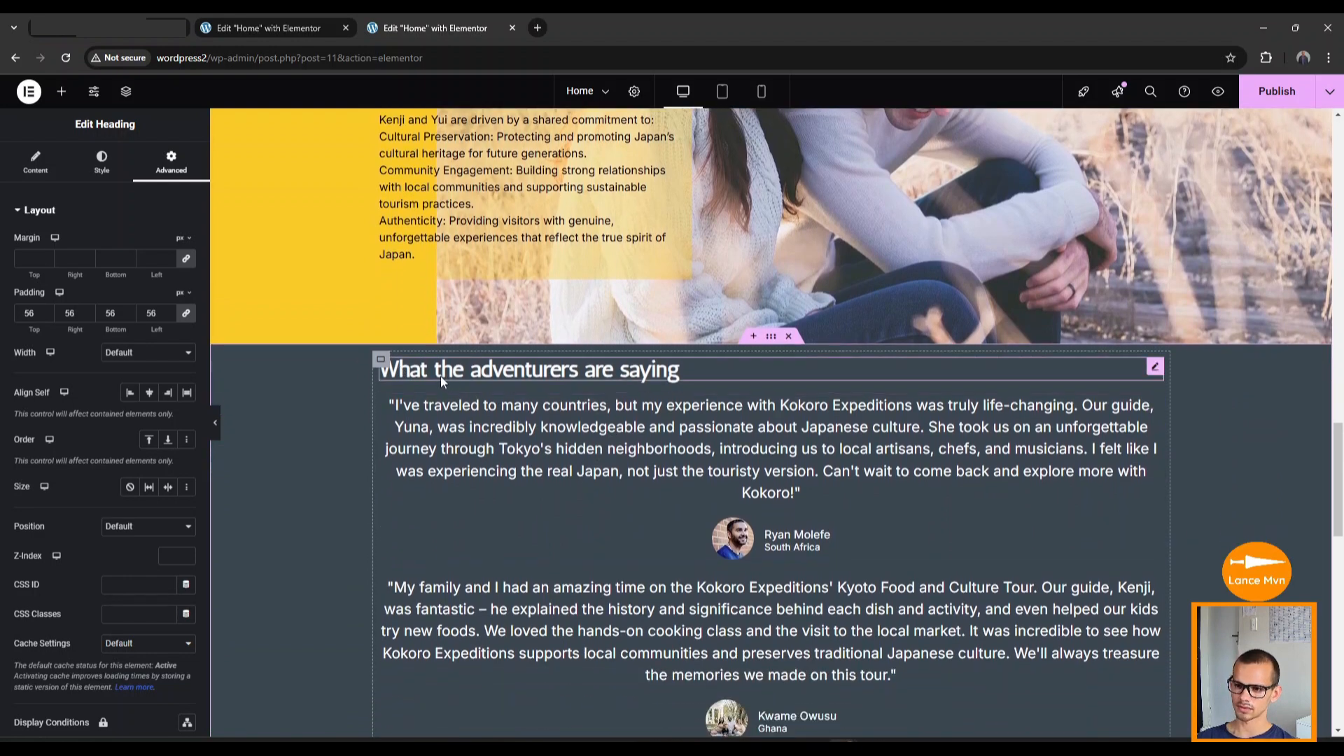
click(631, 373)
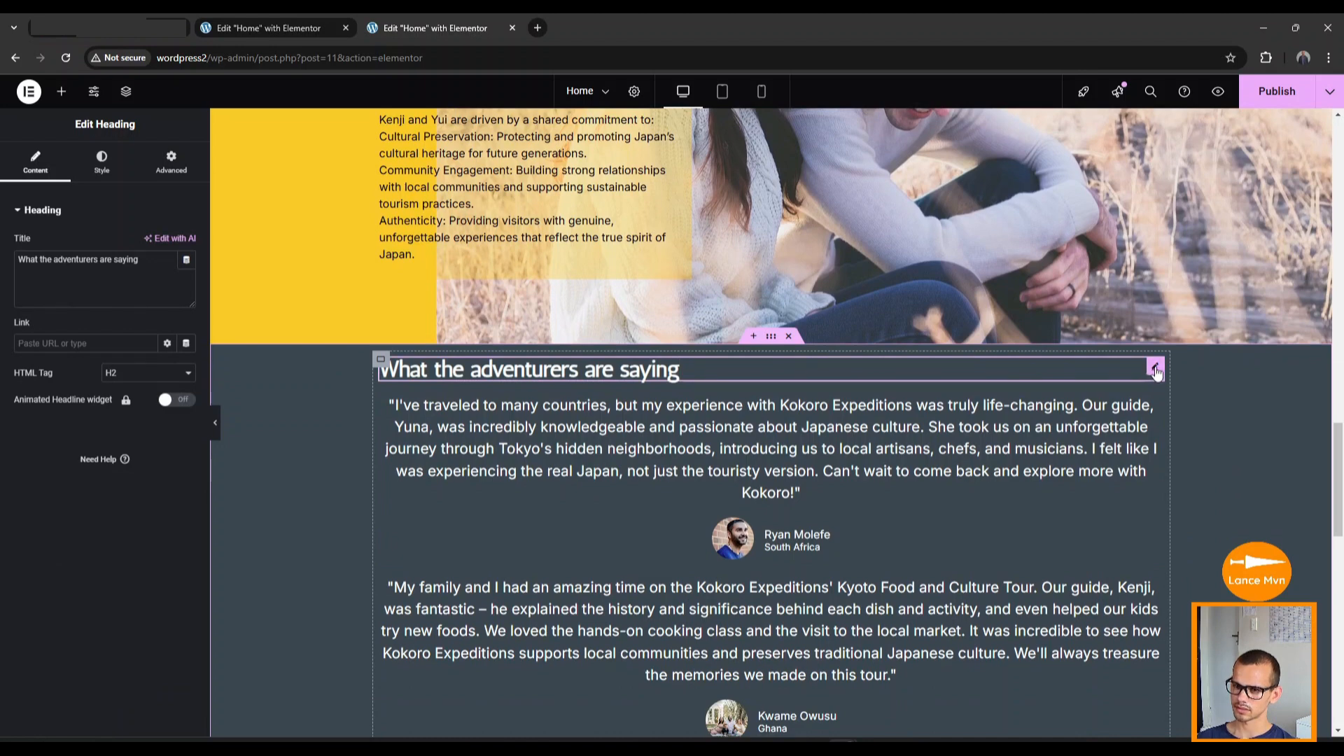
click(105, 165)
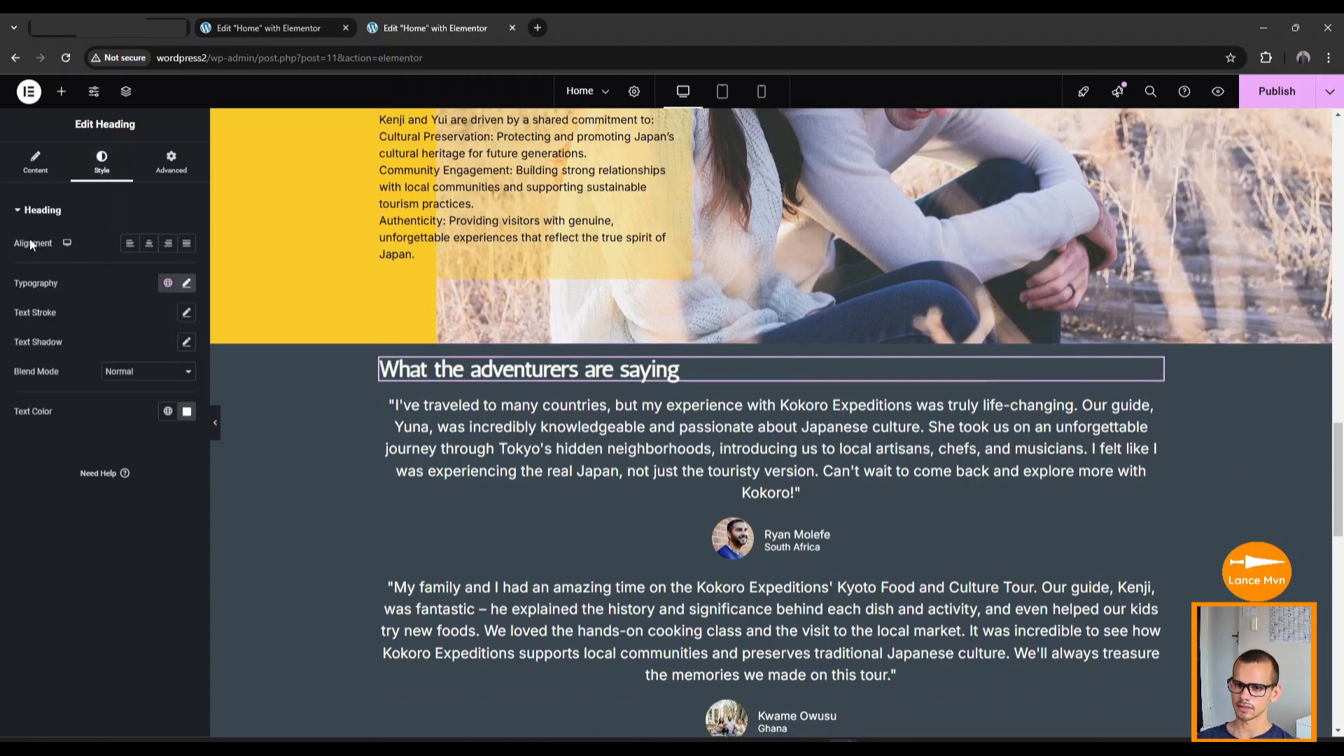
click(149, 243)
scroll(1030, 456, down, 10)
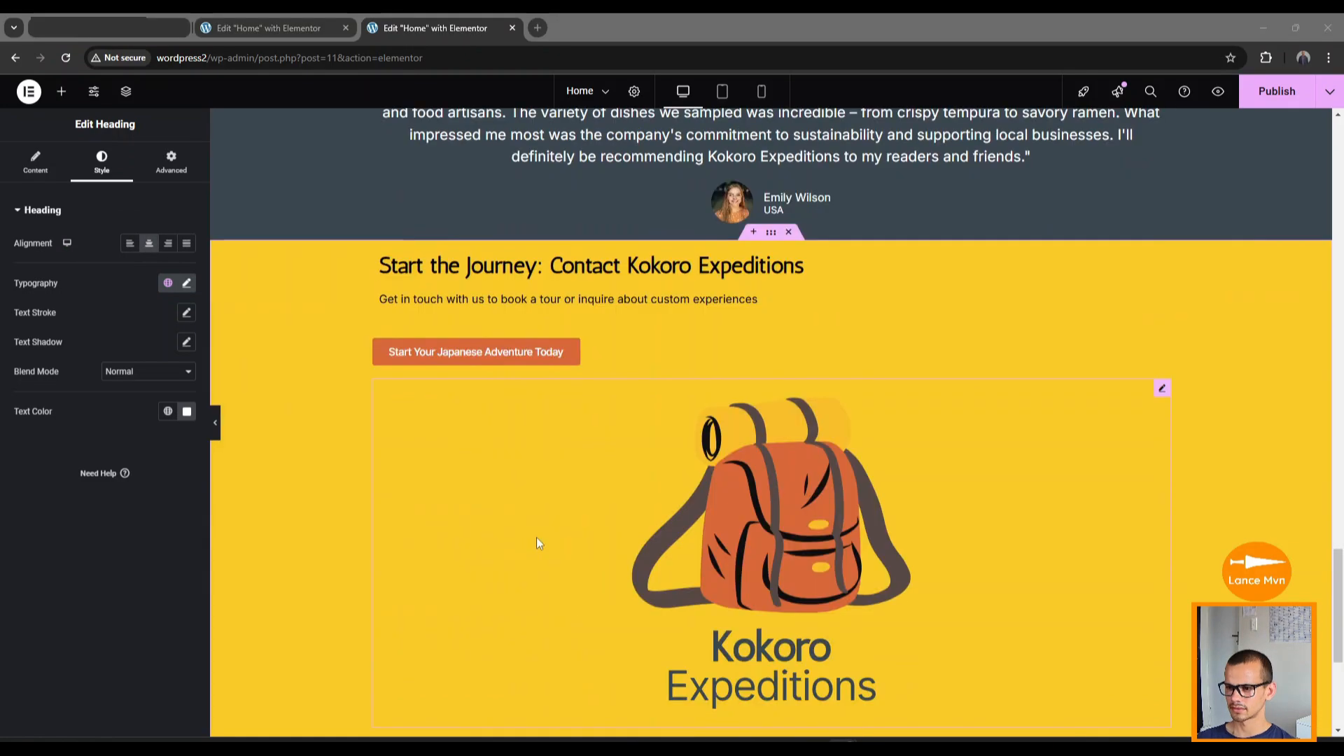
scroll(536, 542, down, 1)
scroll(494, 490, down, 1)
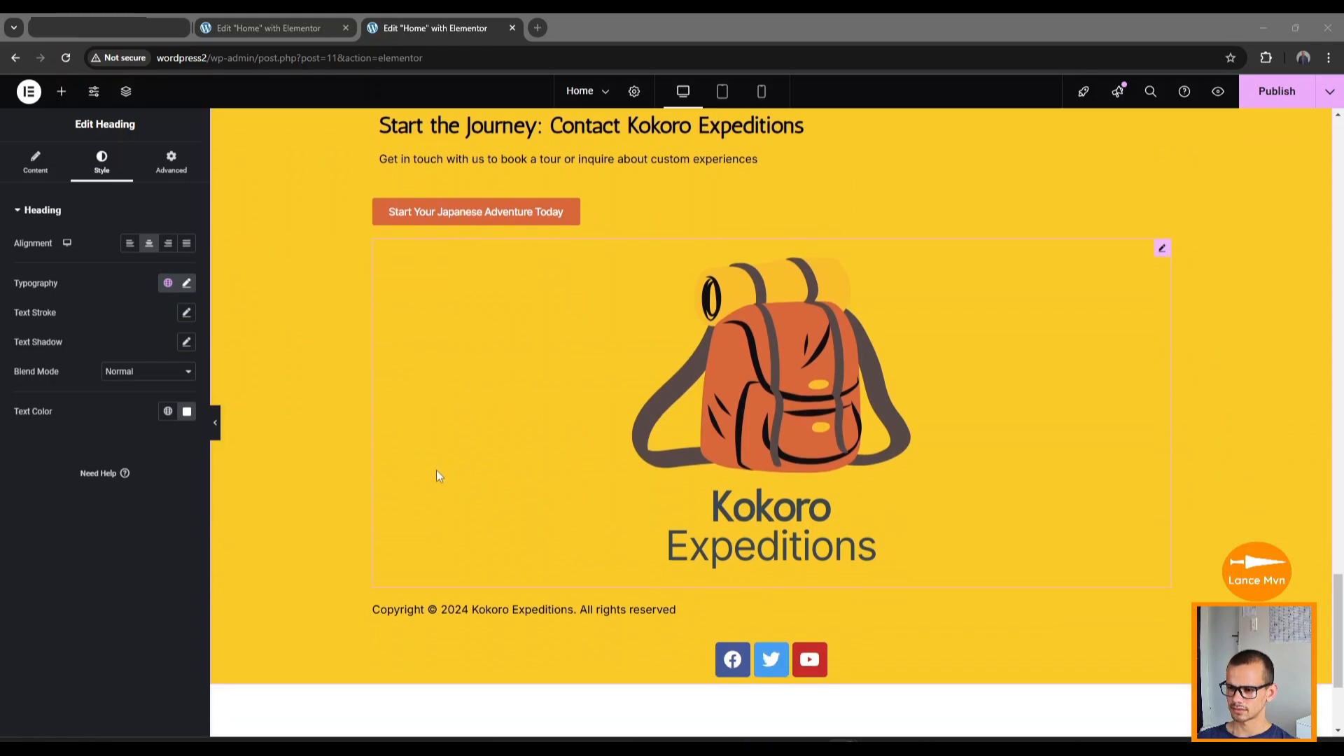
scroll(382, 429, up, 1)
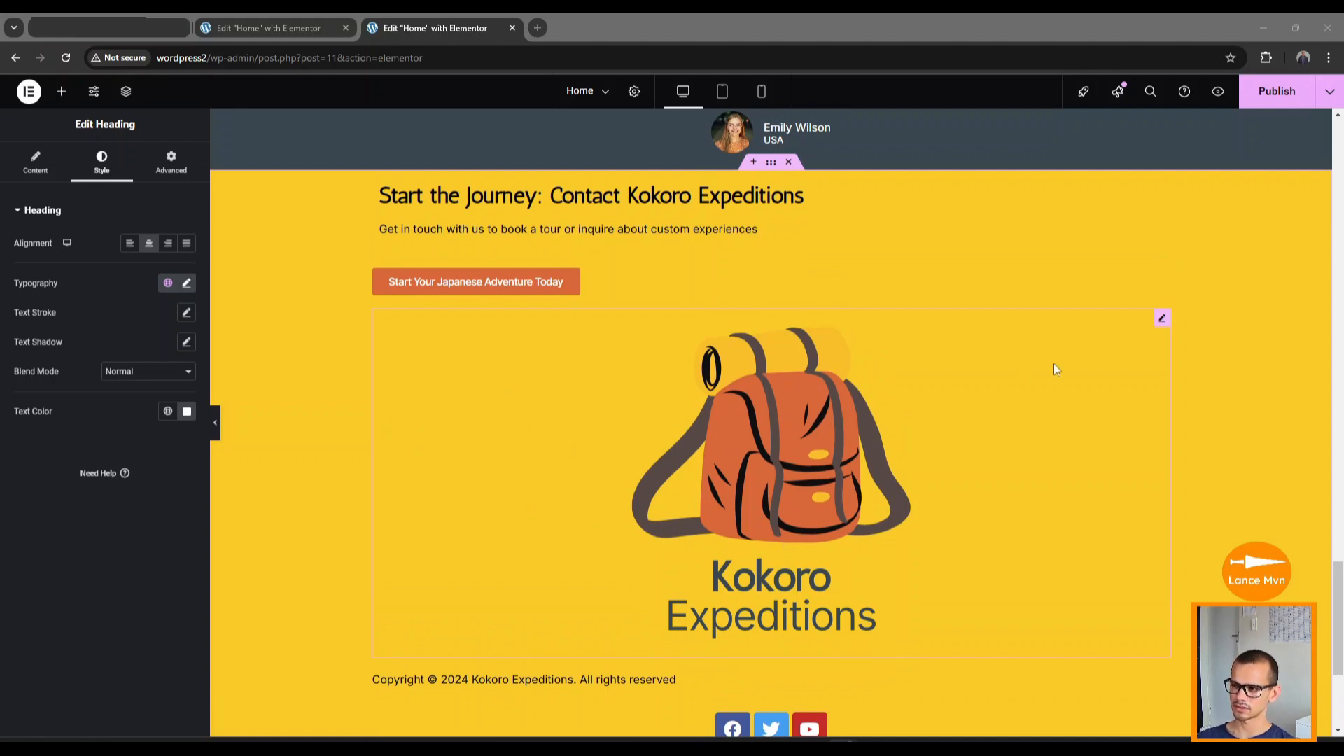
Give the backpack logo 13% width and left alignment, then select the social icons row.
click(1153, 337)
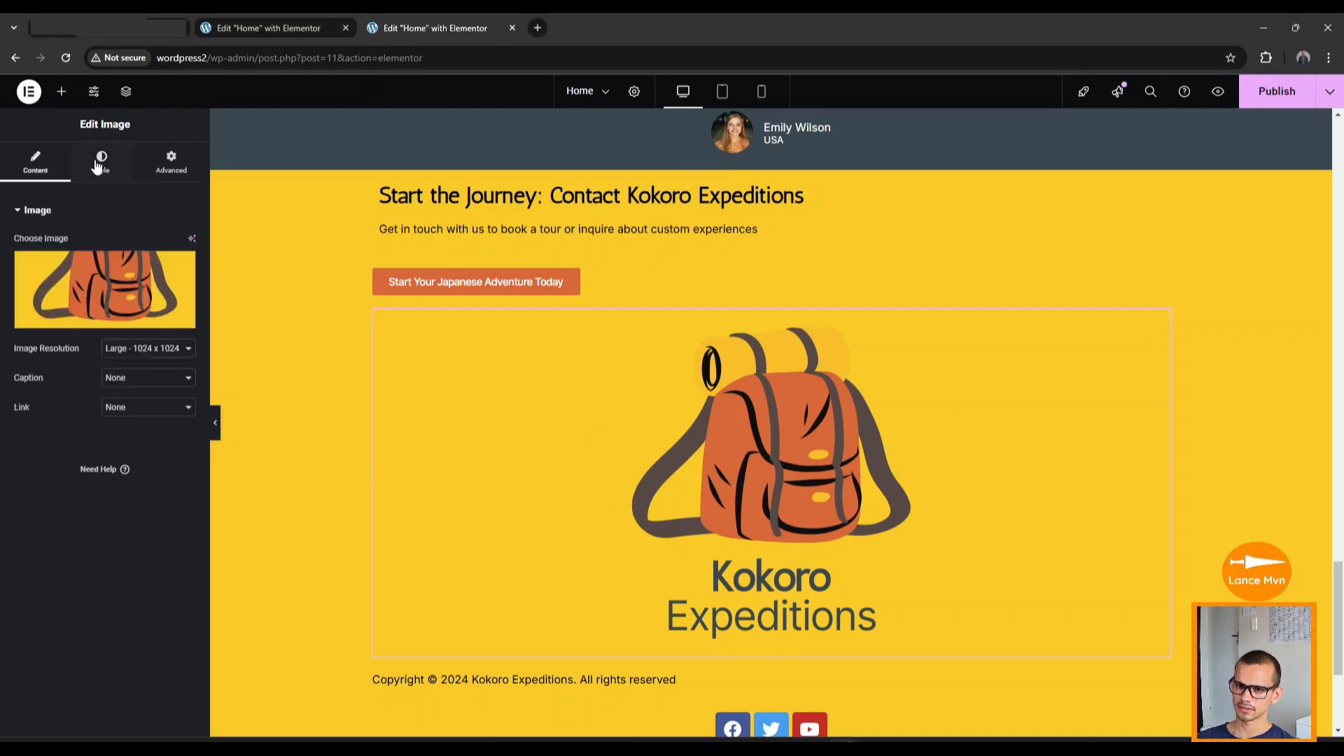
click(102, 164)
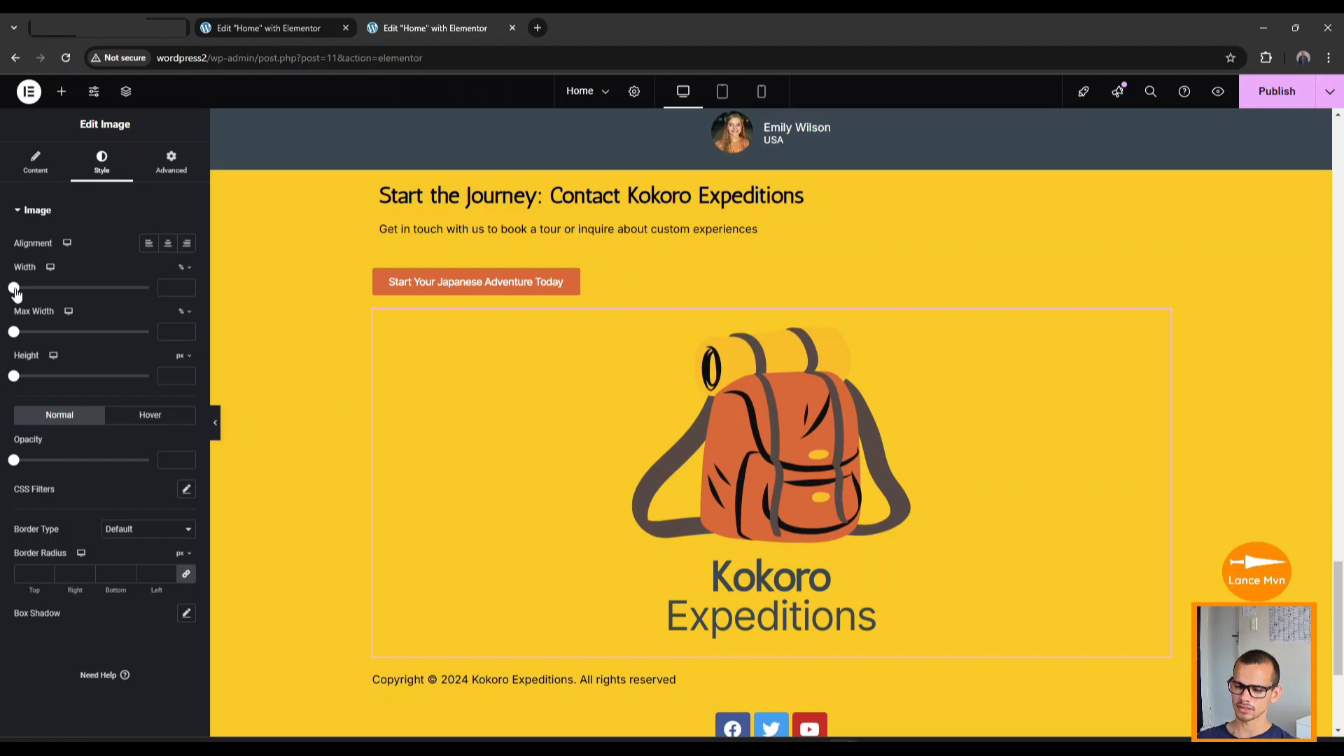
drag(15, 289, 33, 294)
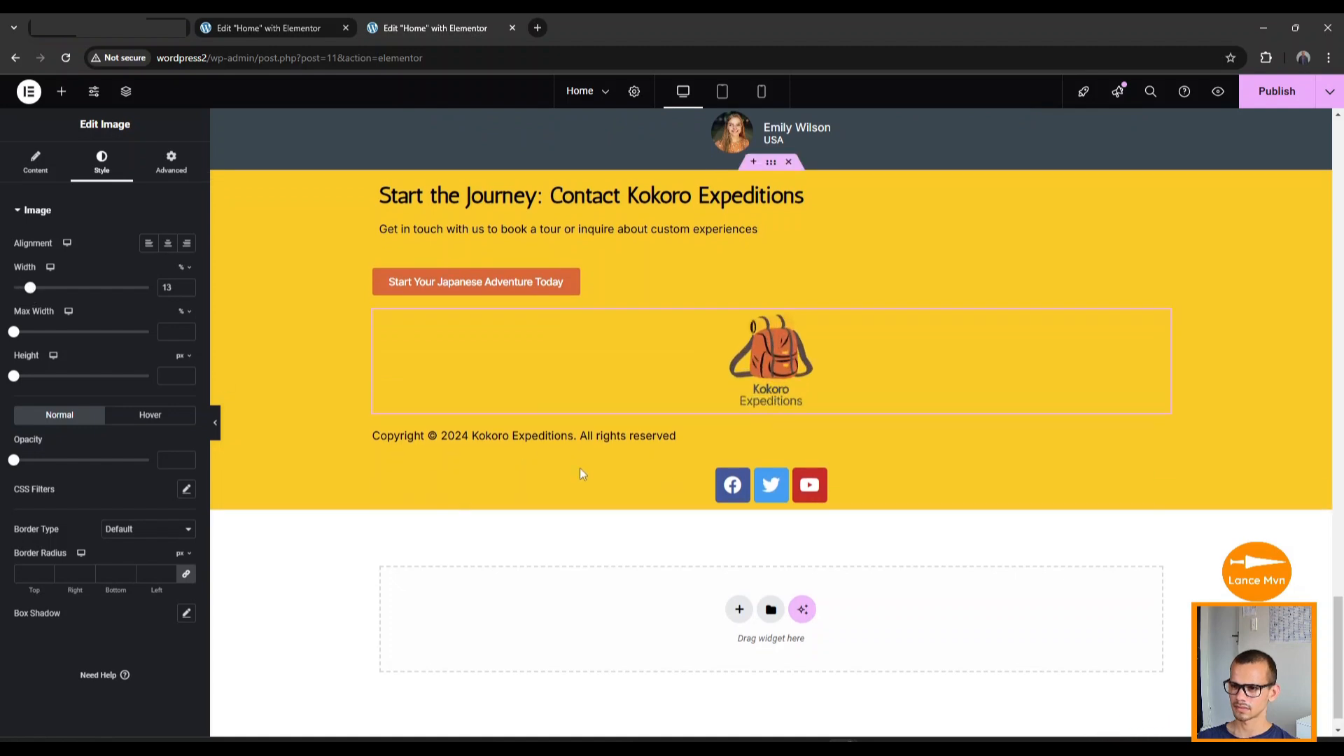
scroll(719, 482, up, 1)
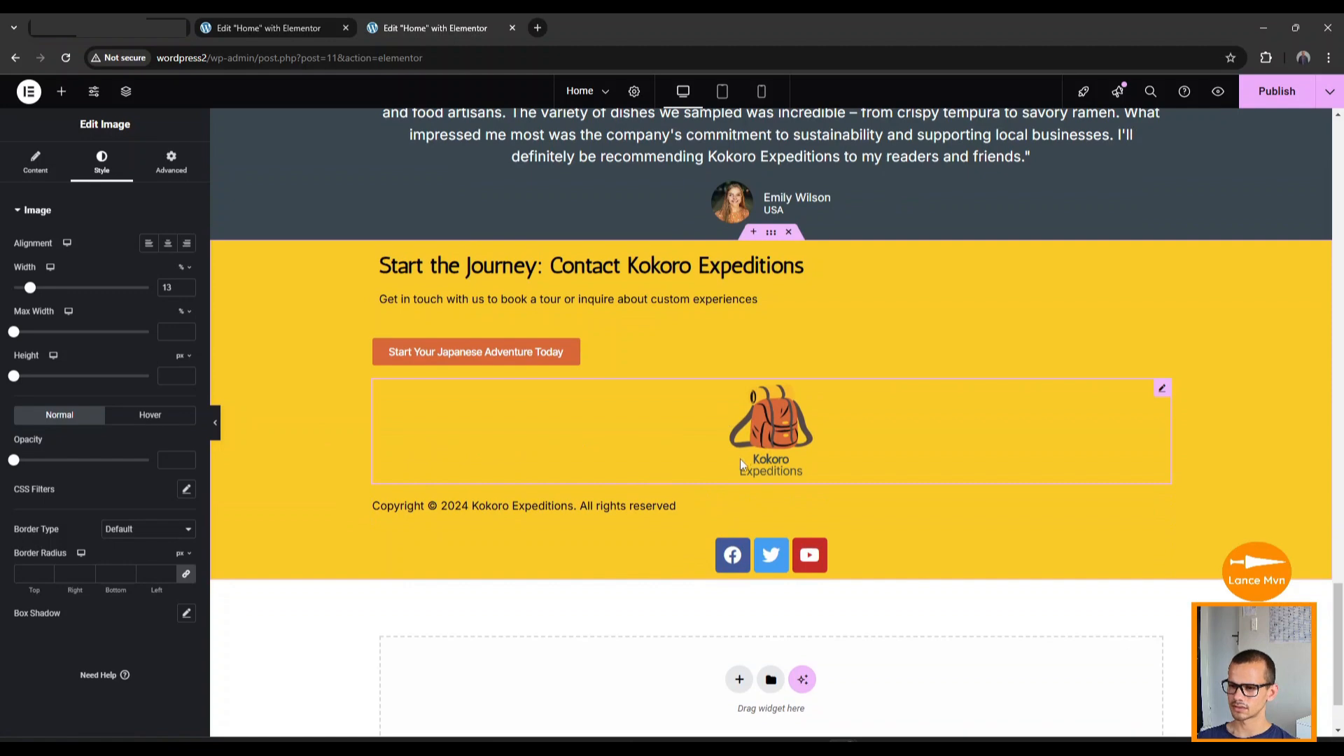
scroll(741, 463, up, 1)
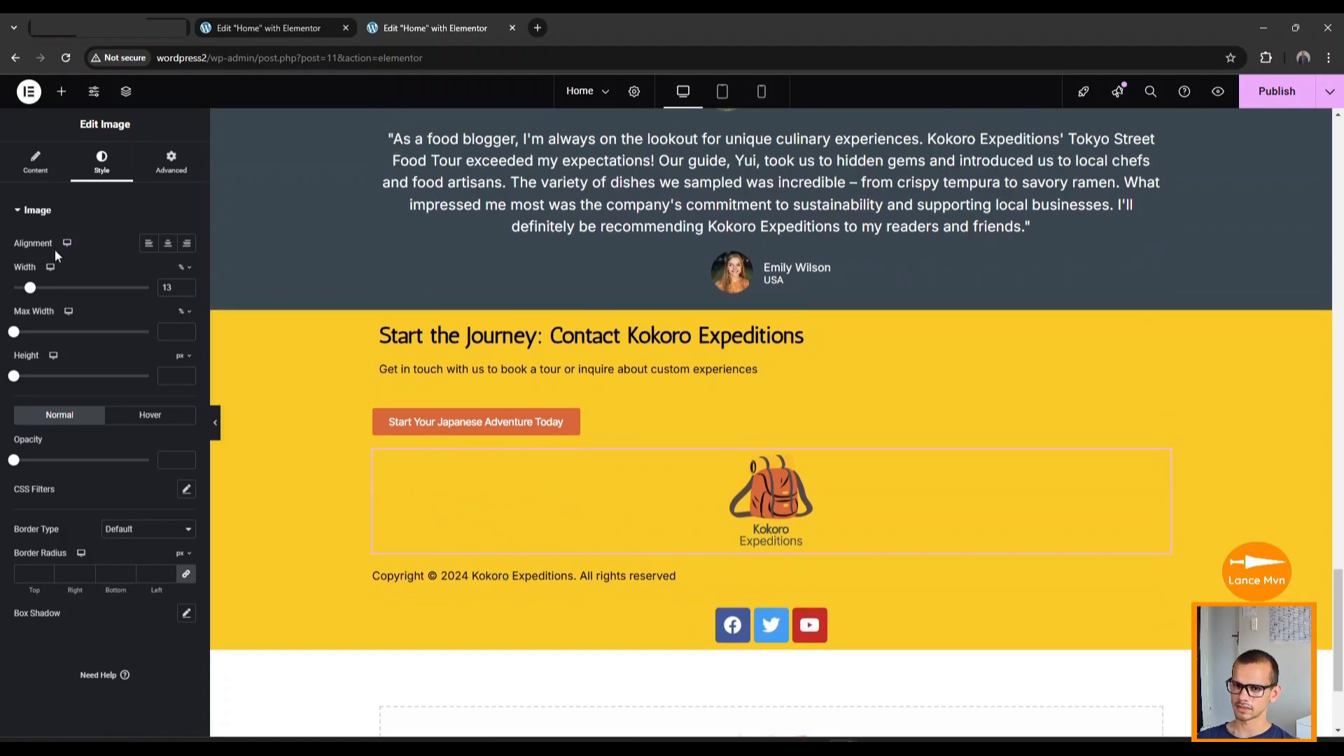
click(149, 245)
scroll(532, 474, down, 1)
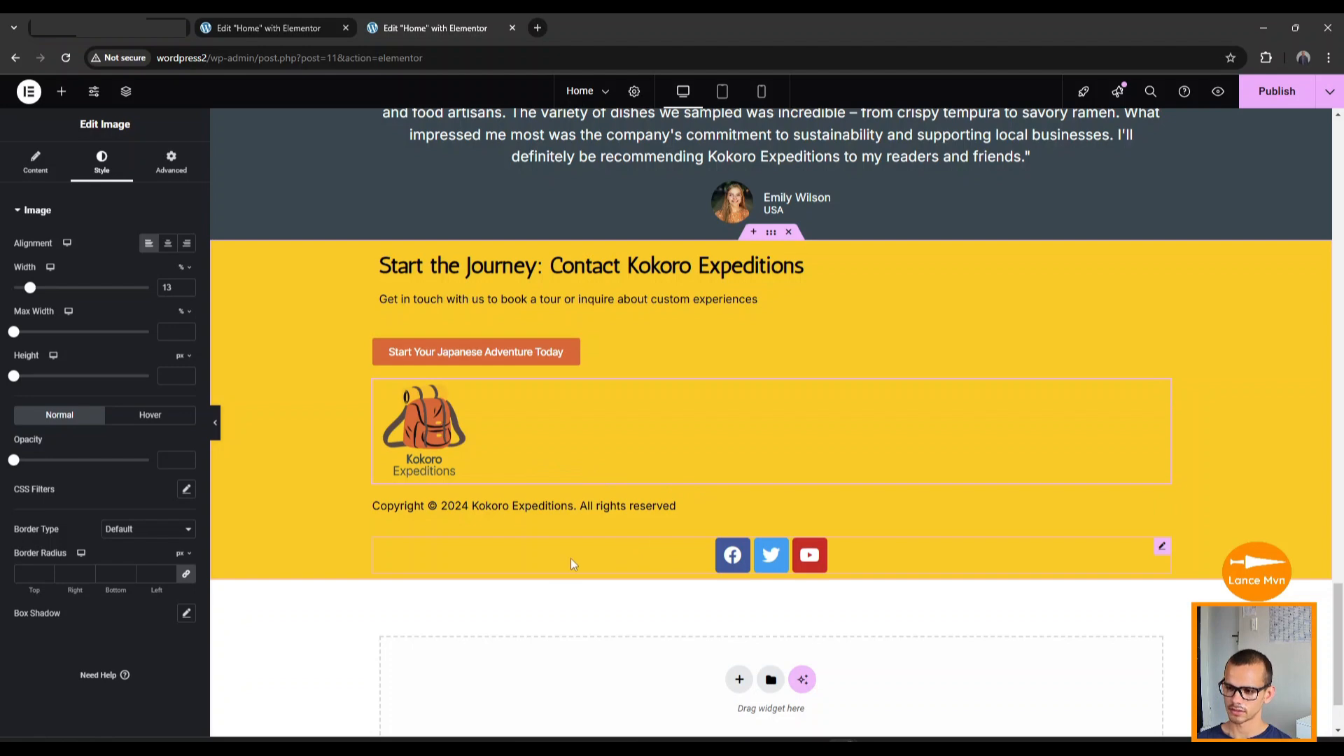
click(650, 564)
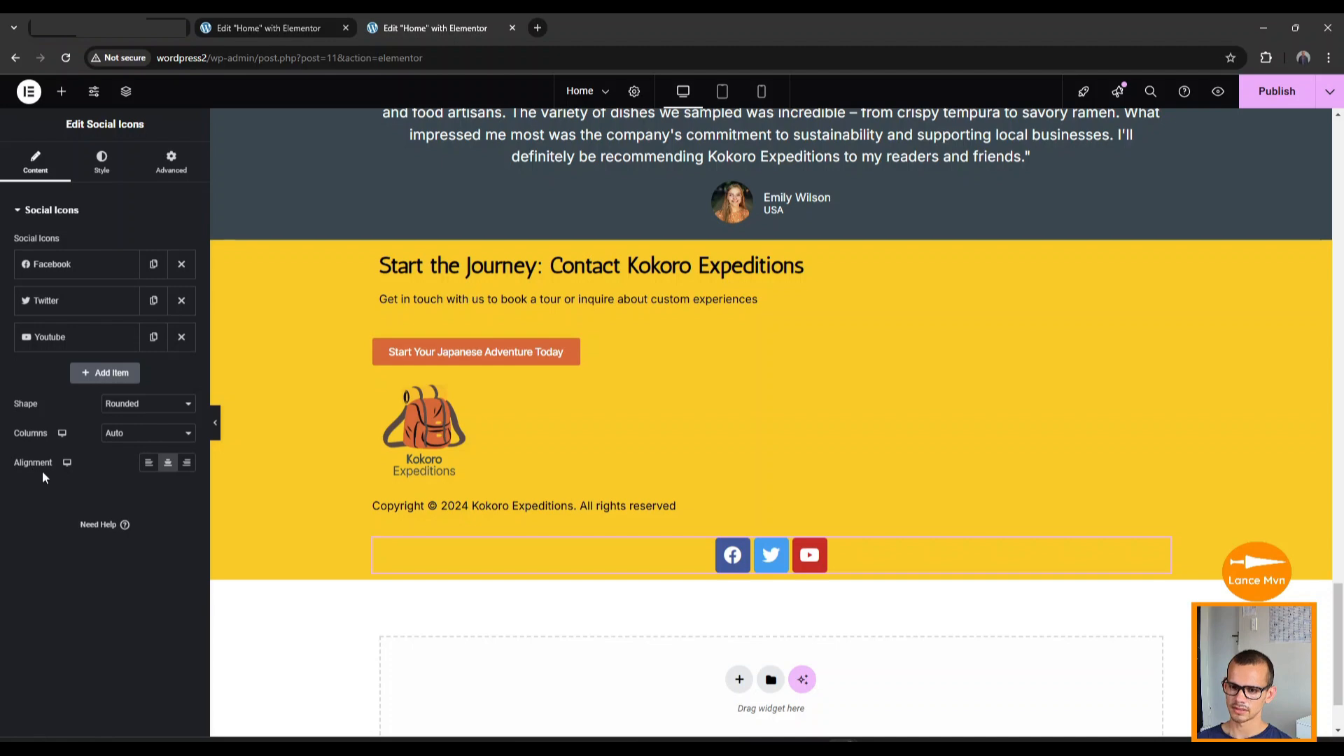
Set the Facebook, Twitter and YouTube icons row to Left alignment.
click(148, 463)
scroll(584, 627, up, 15)
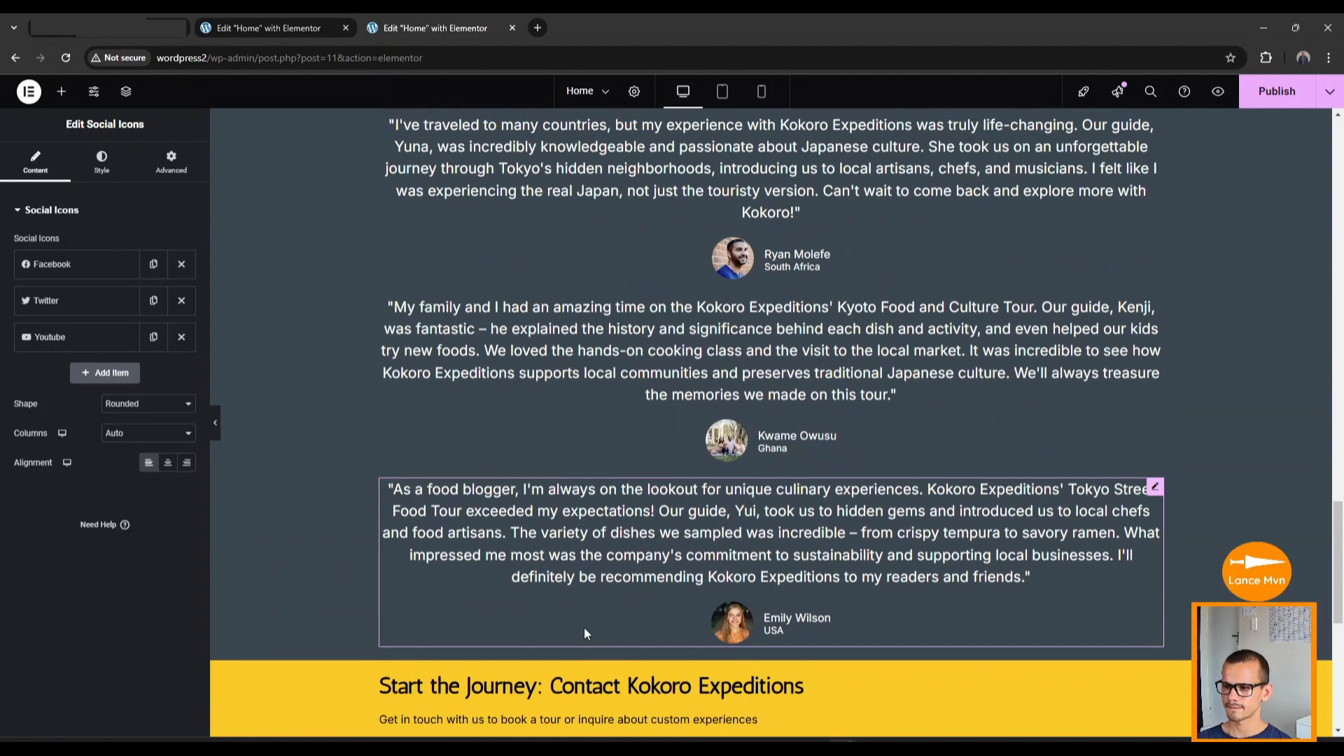
scroll(590, 623, up, 13)
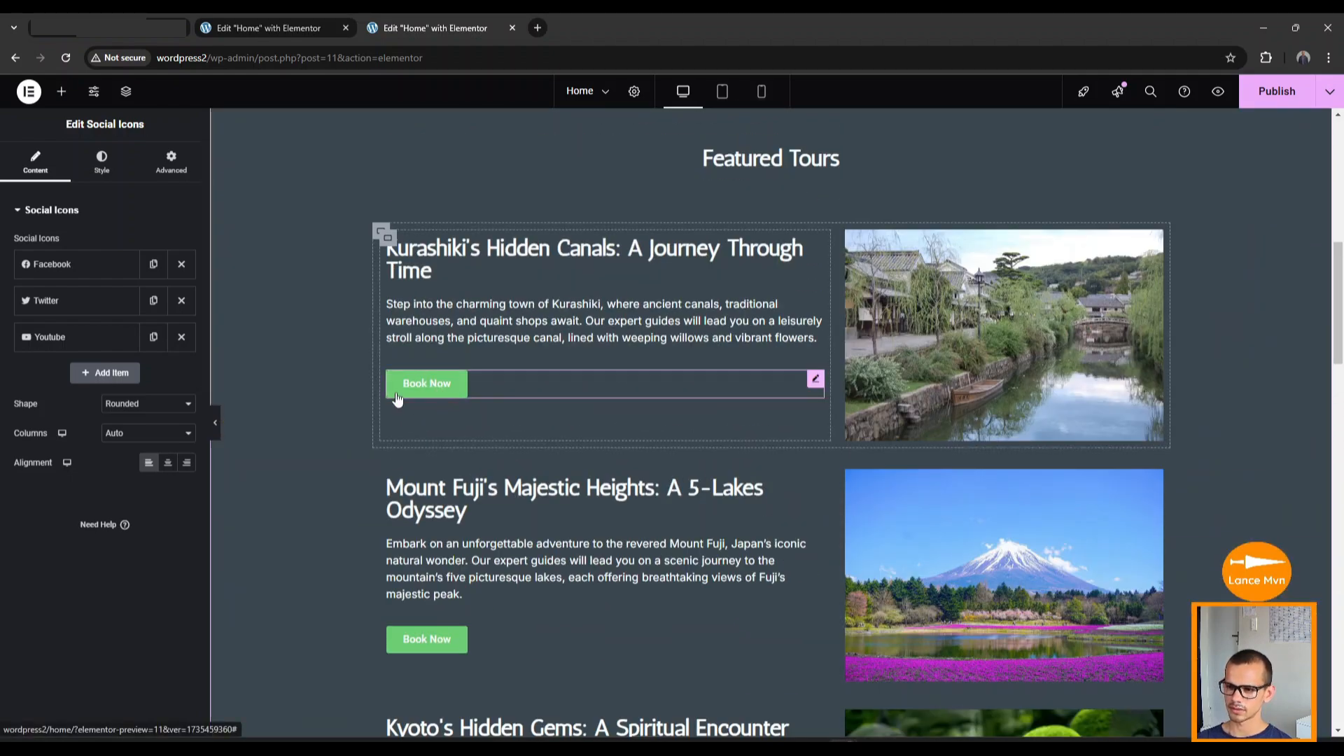
scroll(467, 507, up, 8)
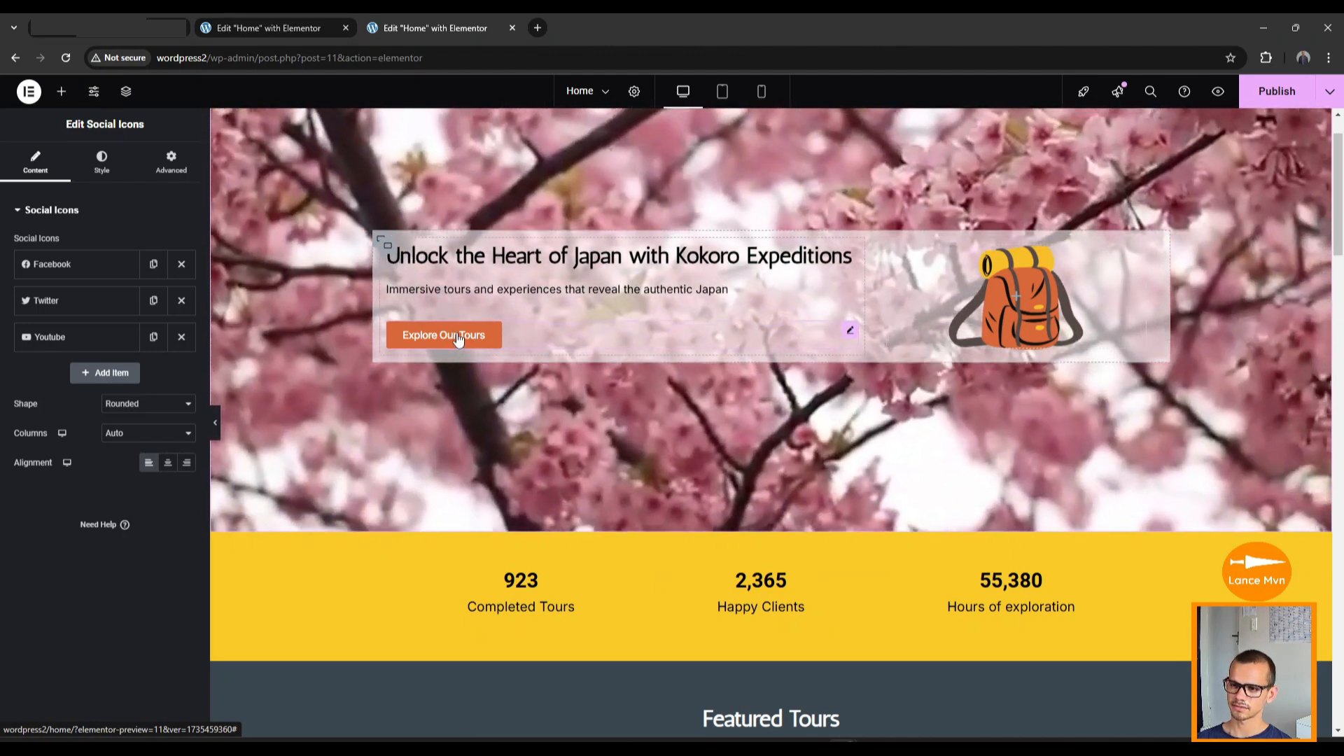
Copy the Explore Our Tours button and paste its orange style onto the Kurashiki Book Now button.
right_click(459, 339)
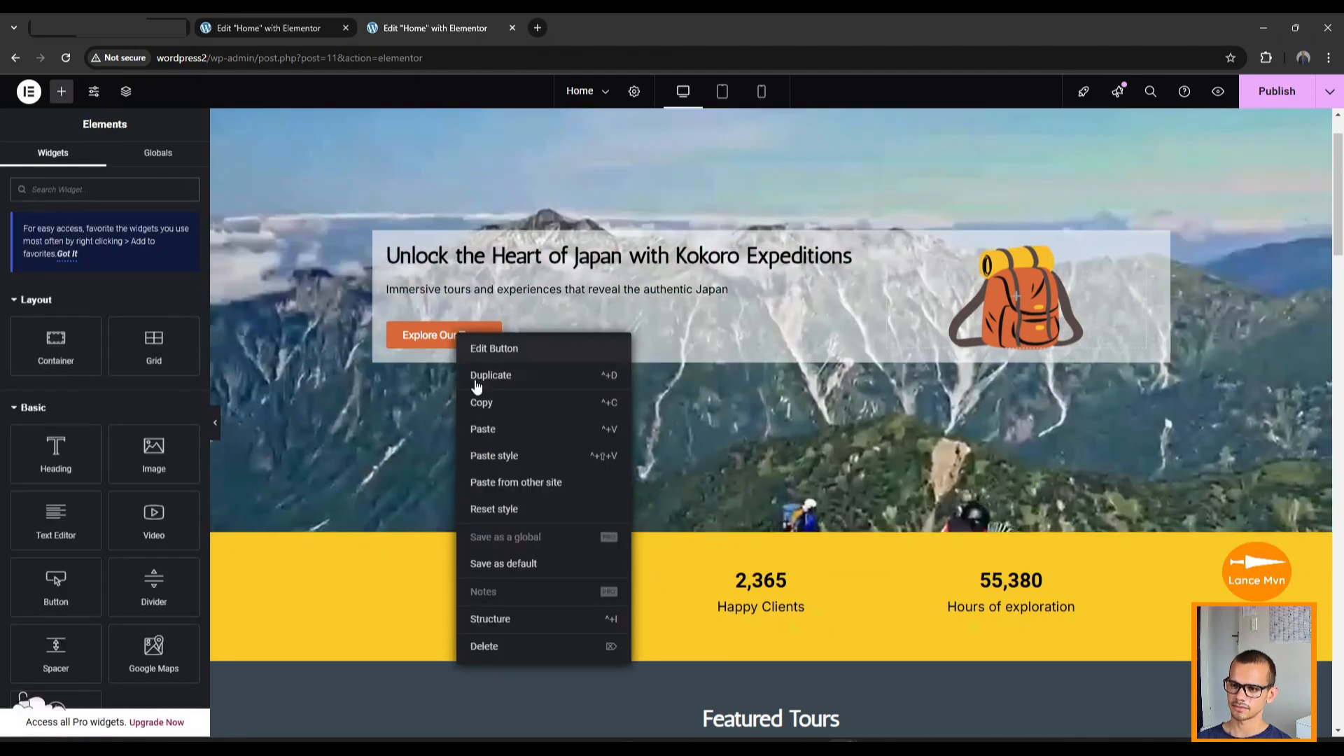
click(483, 403)
scroll(461, 436, down, 5)
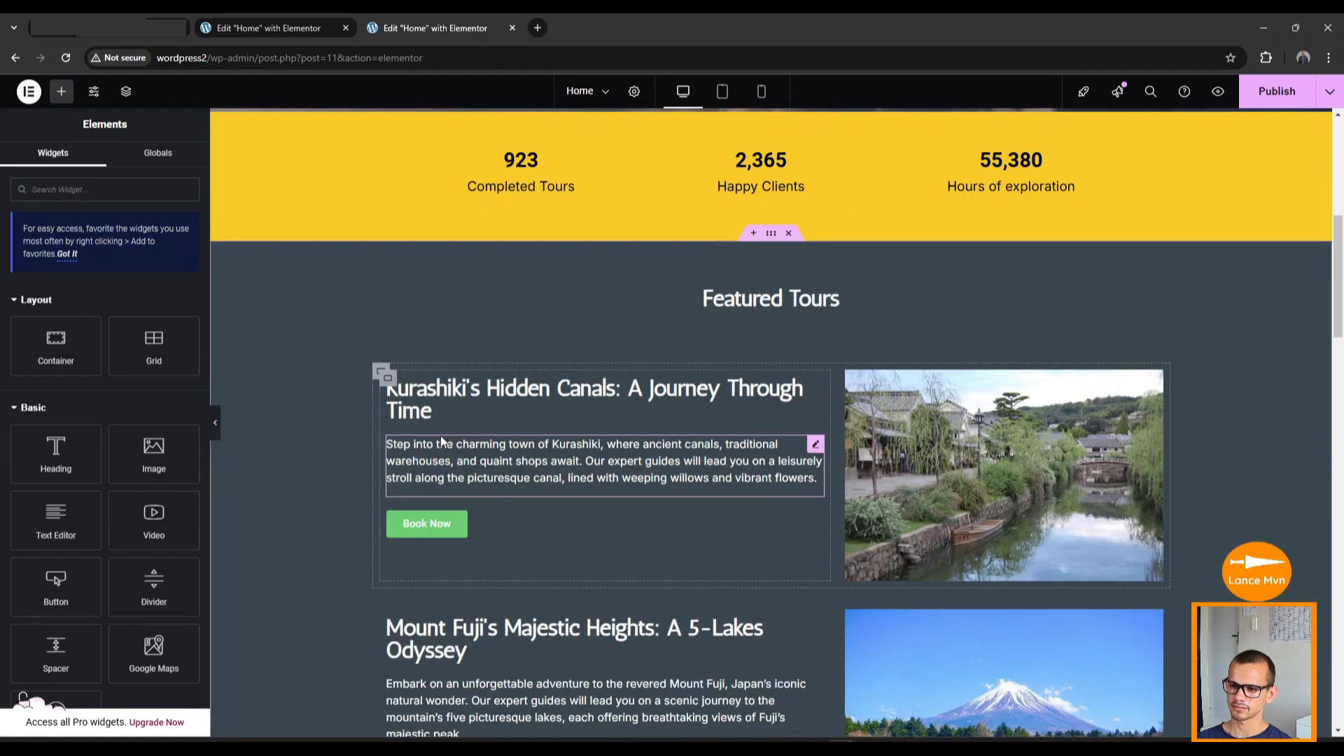
right_click(421, 534)
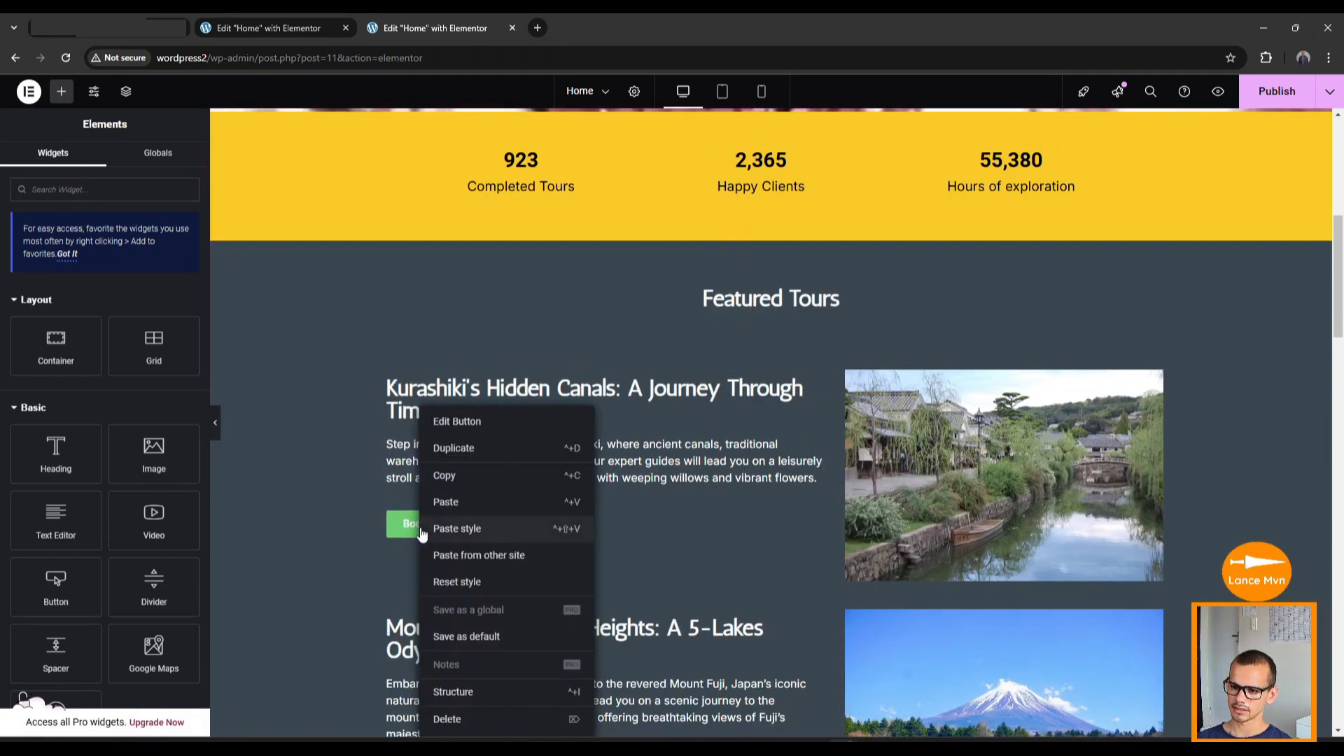
click(458, 529)
Paste the same orange style onto the Mount Fuji and Kyoto Book Now buttons.
scroll(438, 569, down, 4)
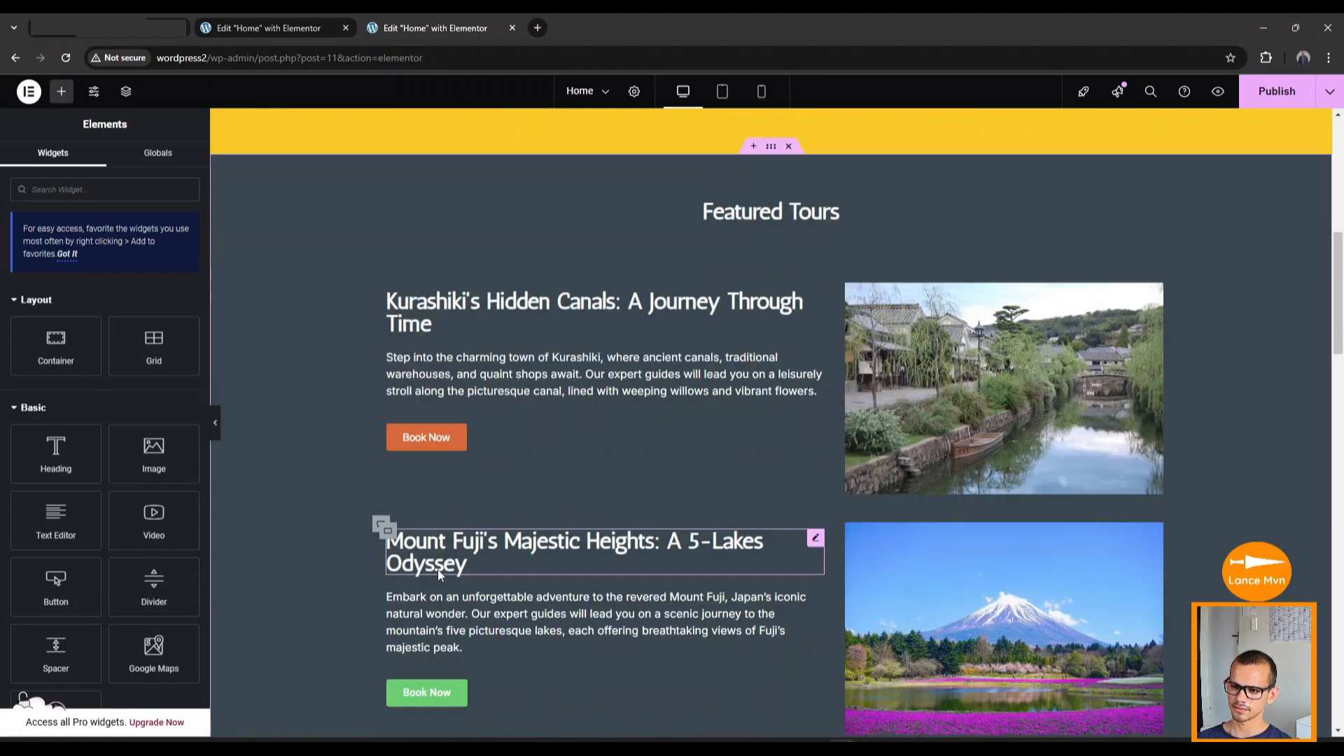
right_click(431, 504)
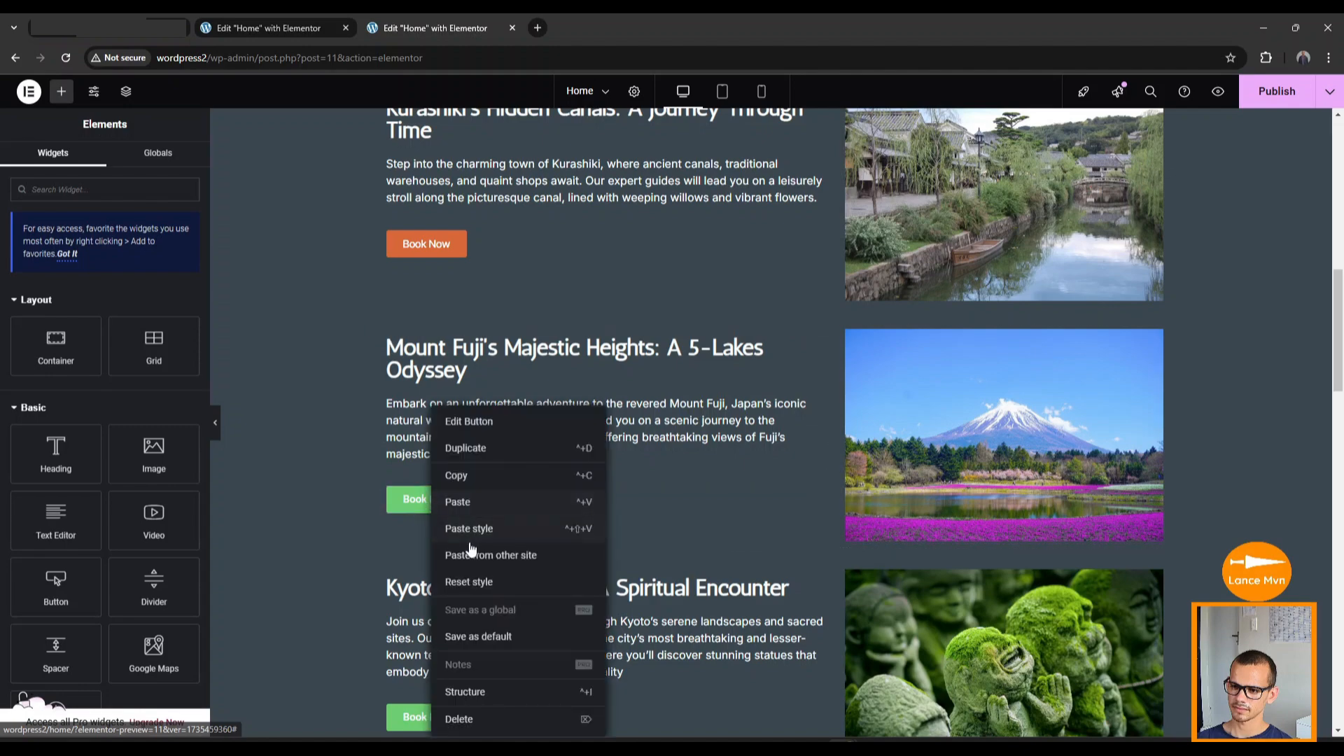
click(480, 530)
scroll(444, 584, down, 4)
right_click(432, 456)
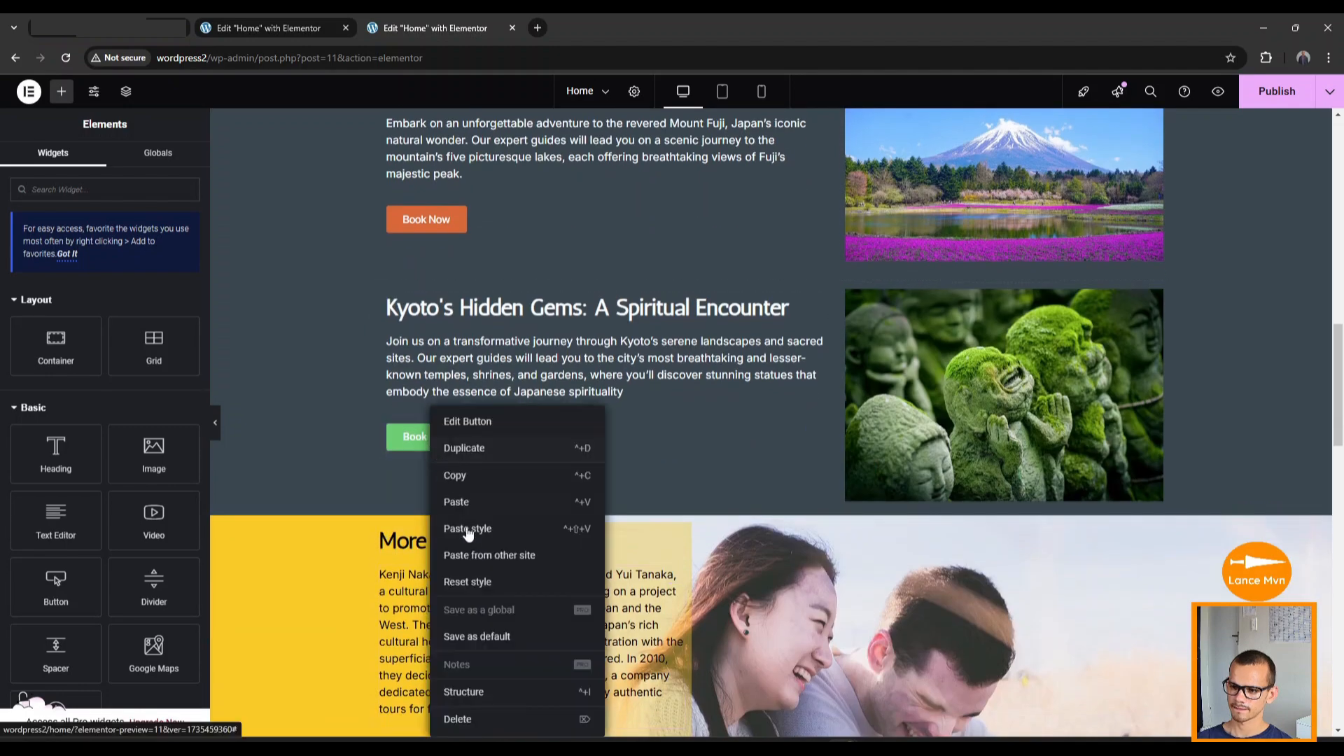
click(470, 526)
scroll(420, 557, down, 8)
scroll(376, 572, down, 4)
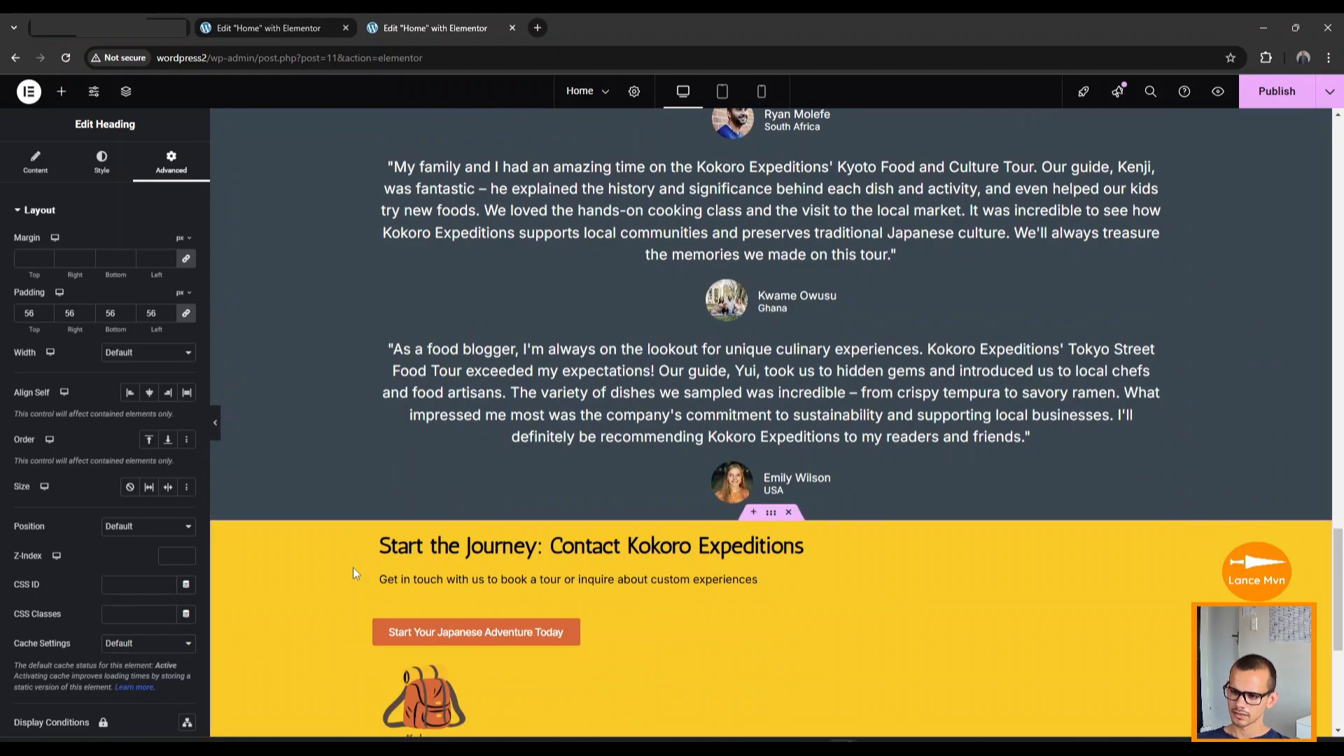
scroll(352, 567, up, 10)
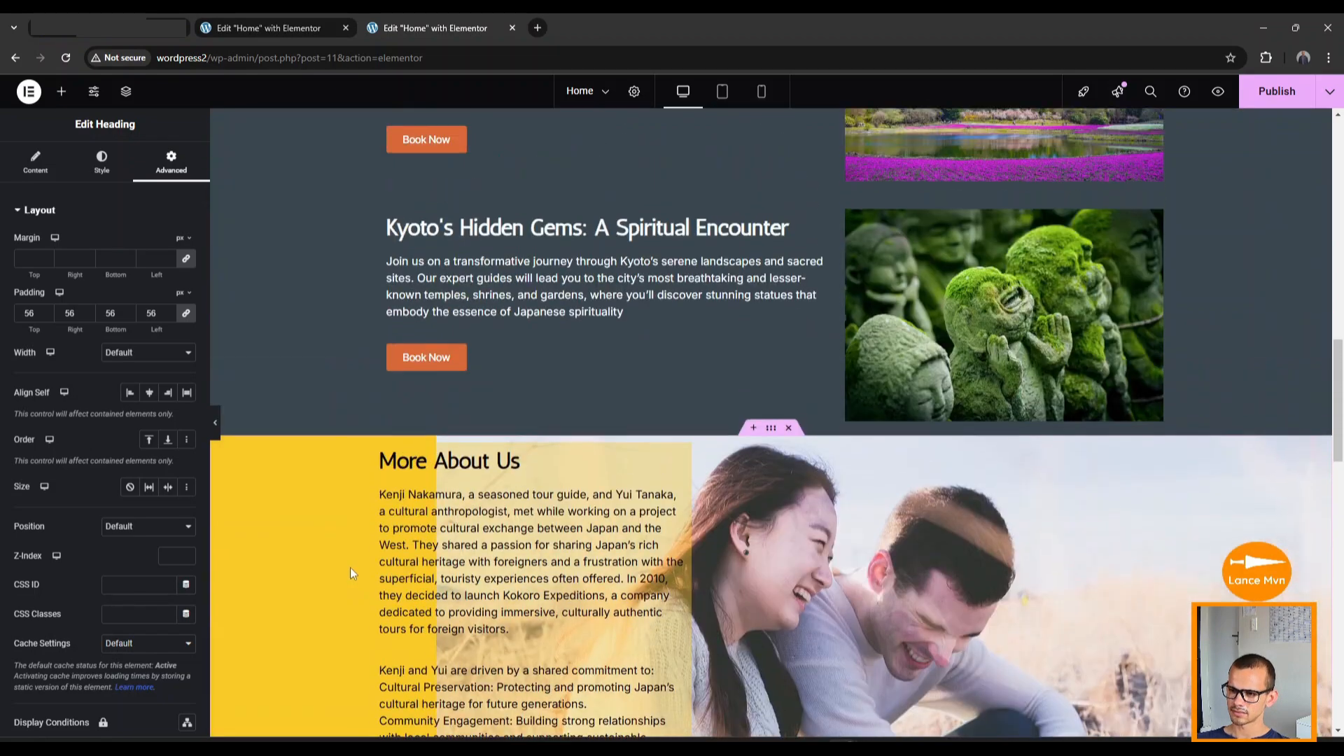
scroll(349, 567, up, 10)
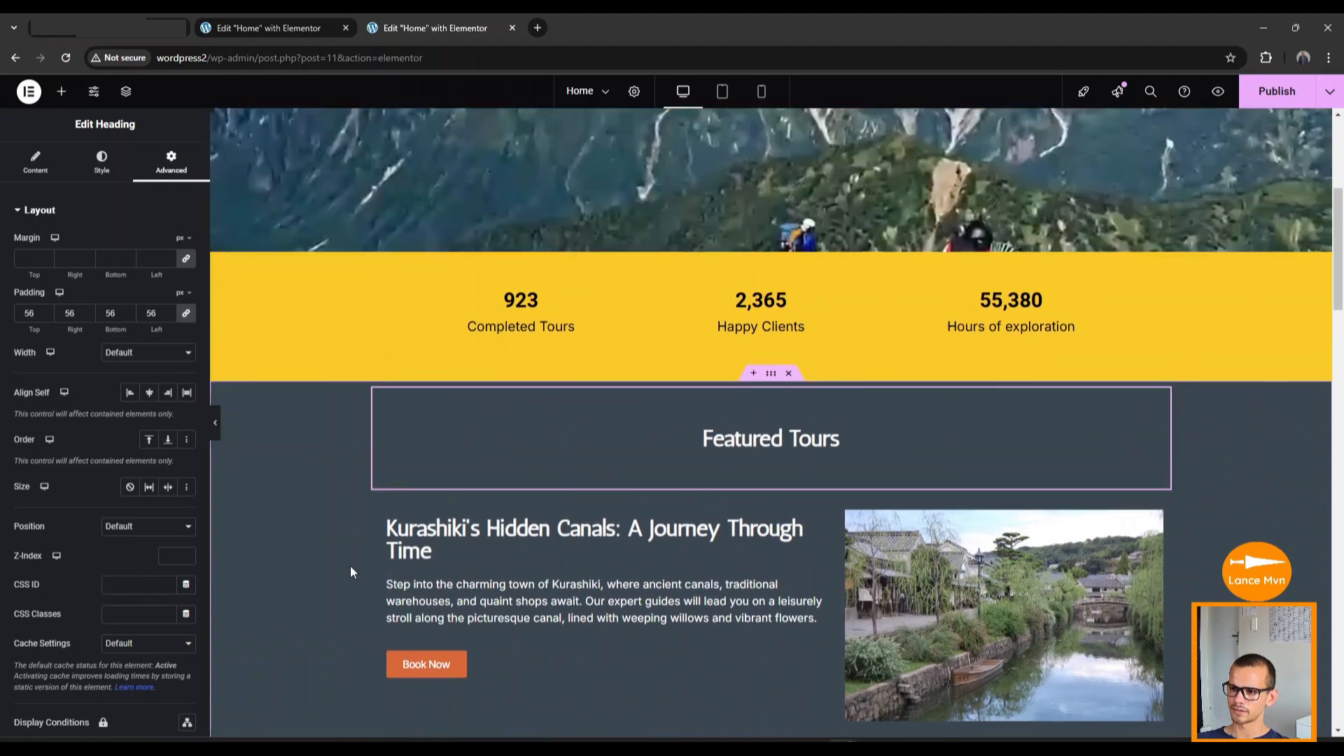
Find the Featured Tours heading on the page and select it for editing.
scroll(350, 570, up, 1)
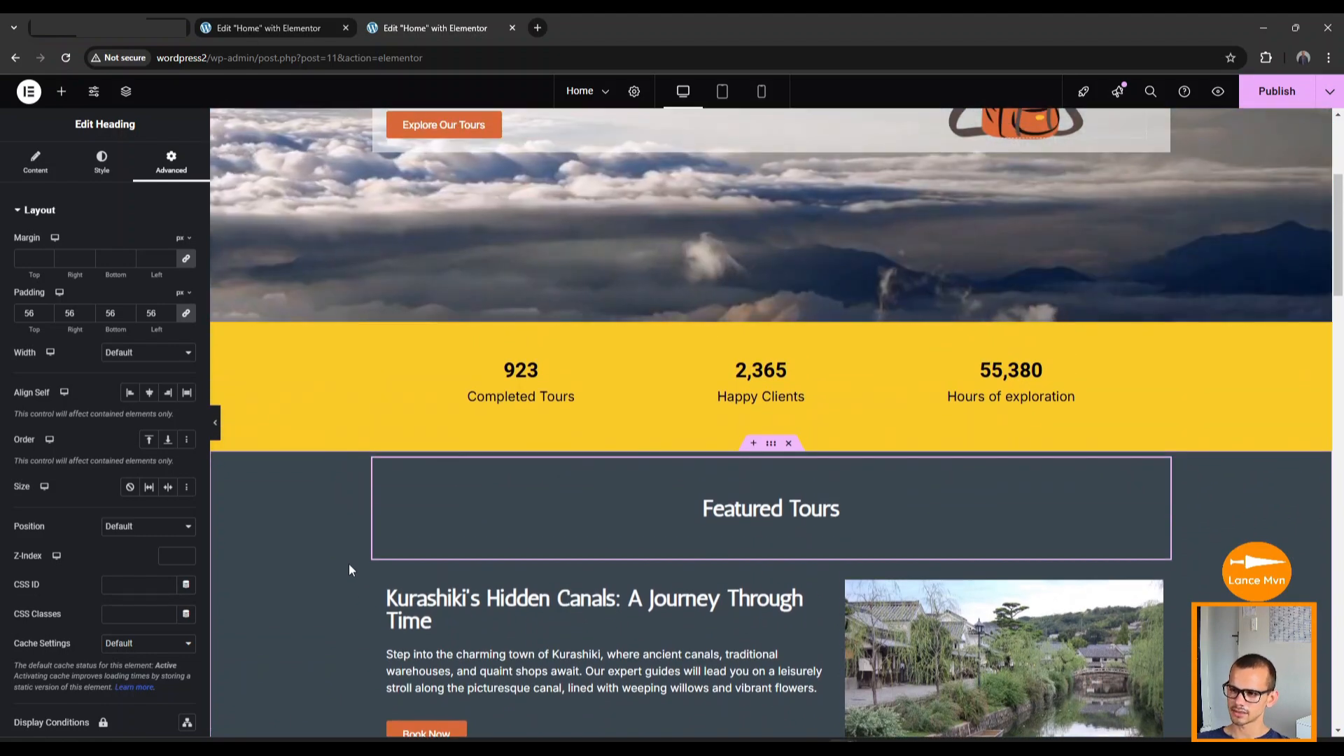
scroll(349, 564, up, 1)
scroll(349, 564, down, 7)
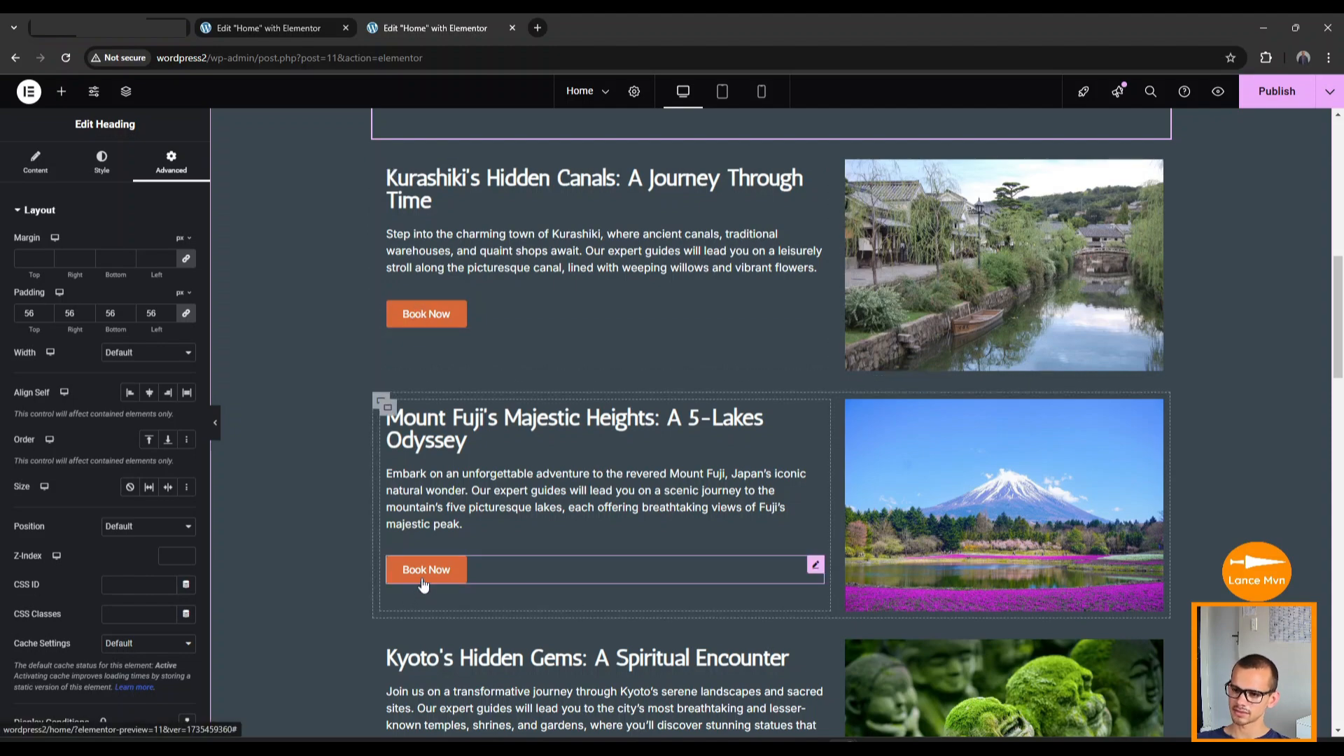
scroll(330, 574, up, 10)
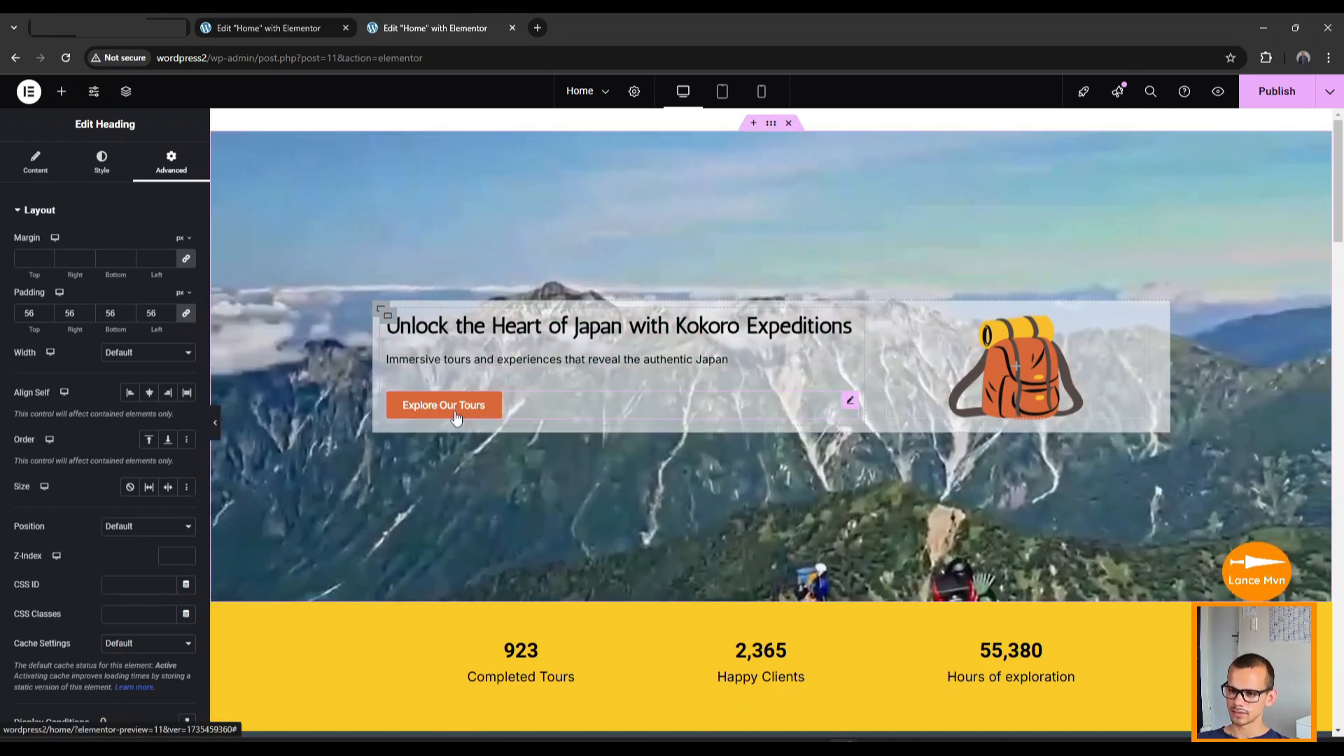
scroll(483, 517, down, 1)
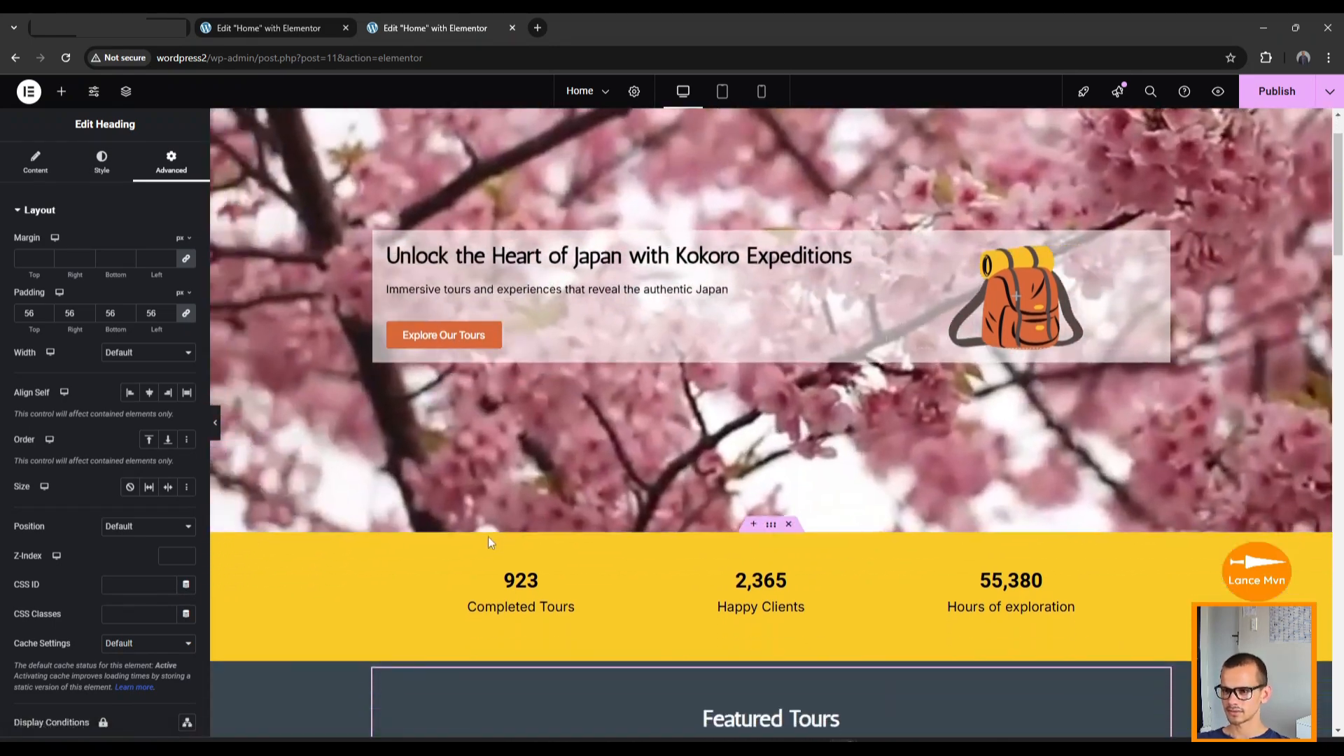
scroll(483, 528, down, 5)
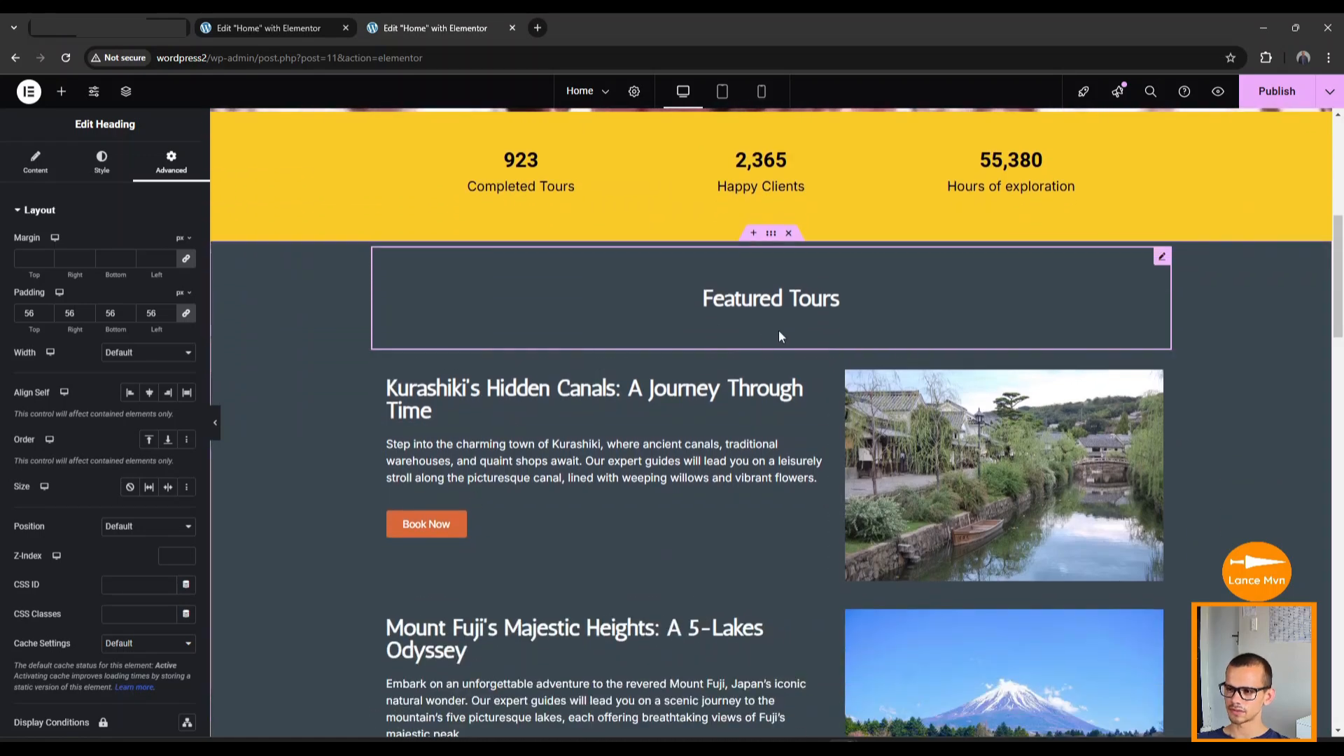
scroll(497, 493, down, 2)
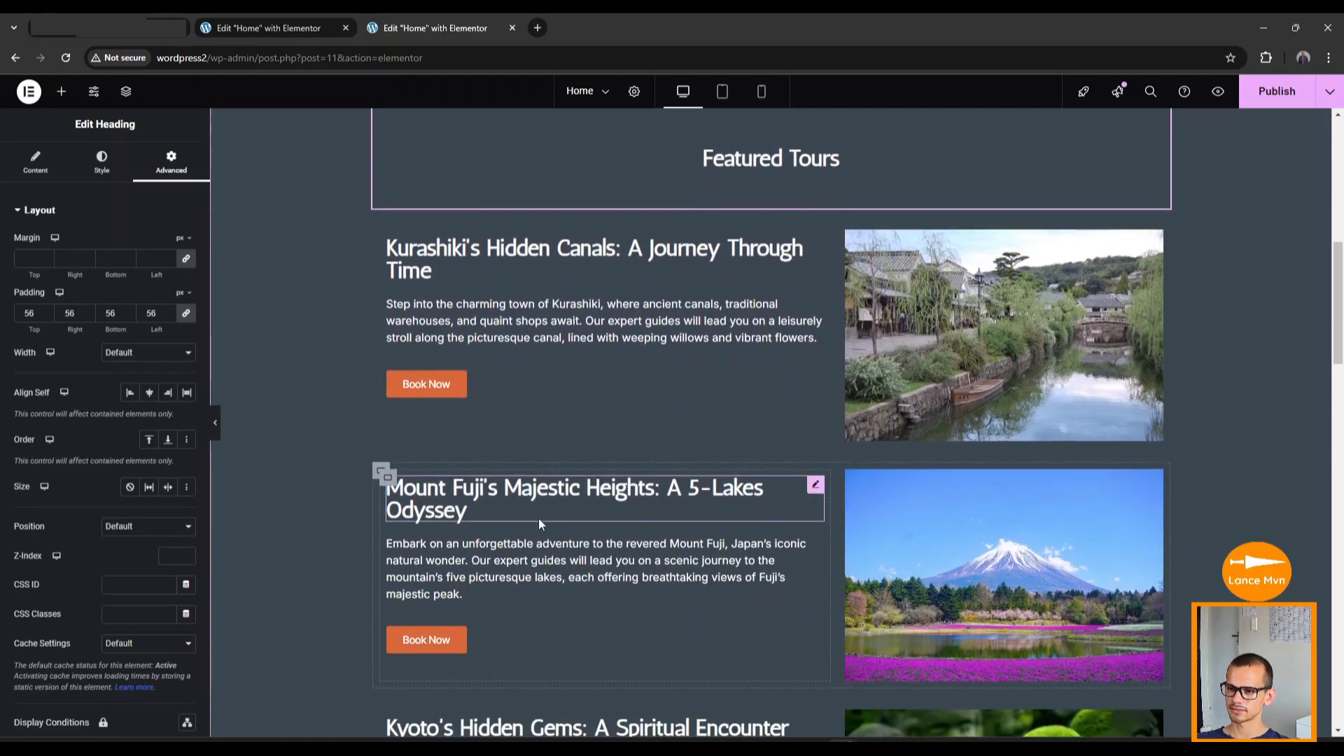
scroll(539, 519, up, 4)
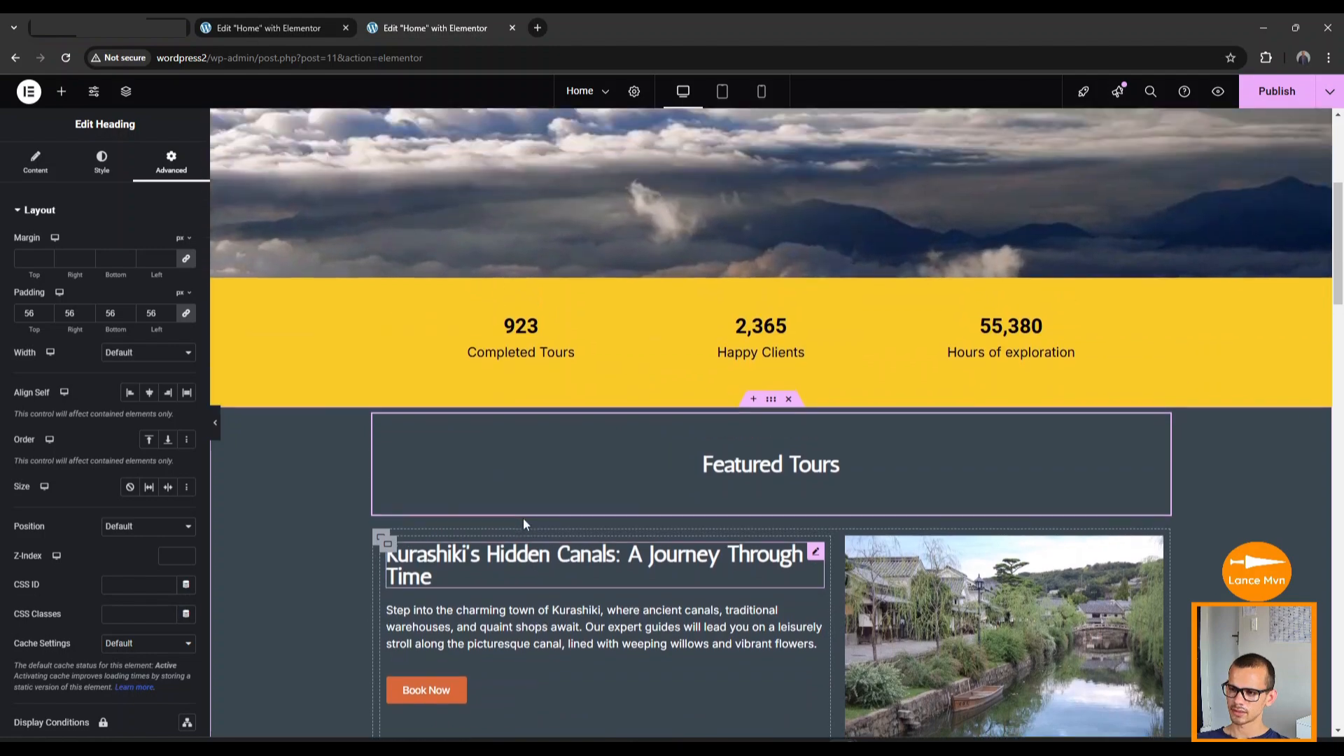
scroll(519, 523, up, 3)
scroll(520, 517, down, 4)
click(784, 448)
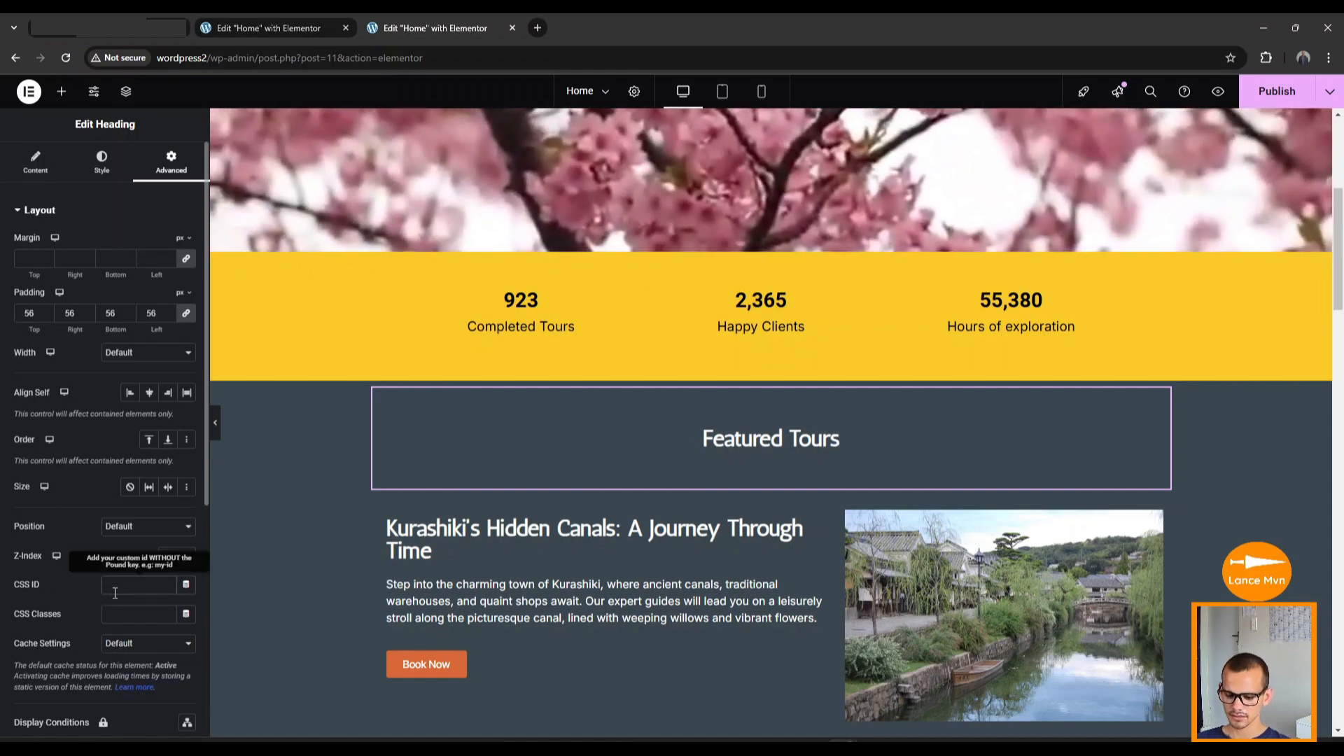
Set the Featured Tours heading's CSS ID to 'featuredtours' and copy the ID.
click(115, 589)
text(fea)
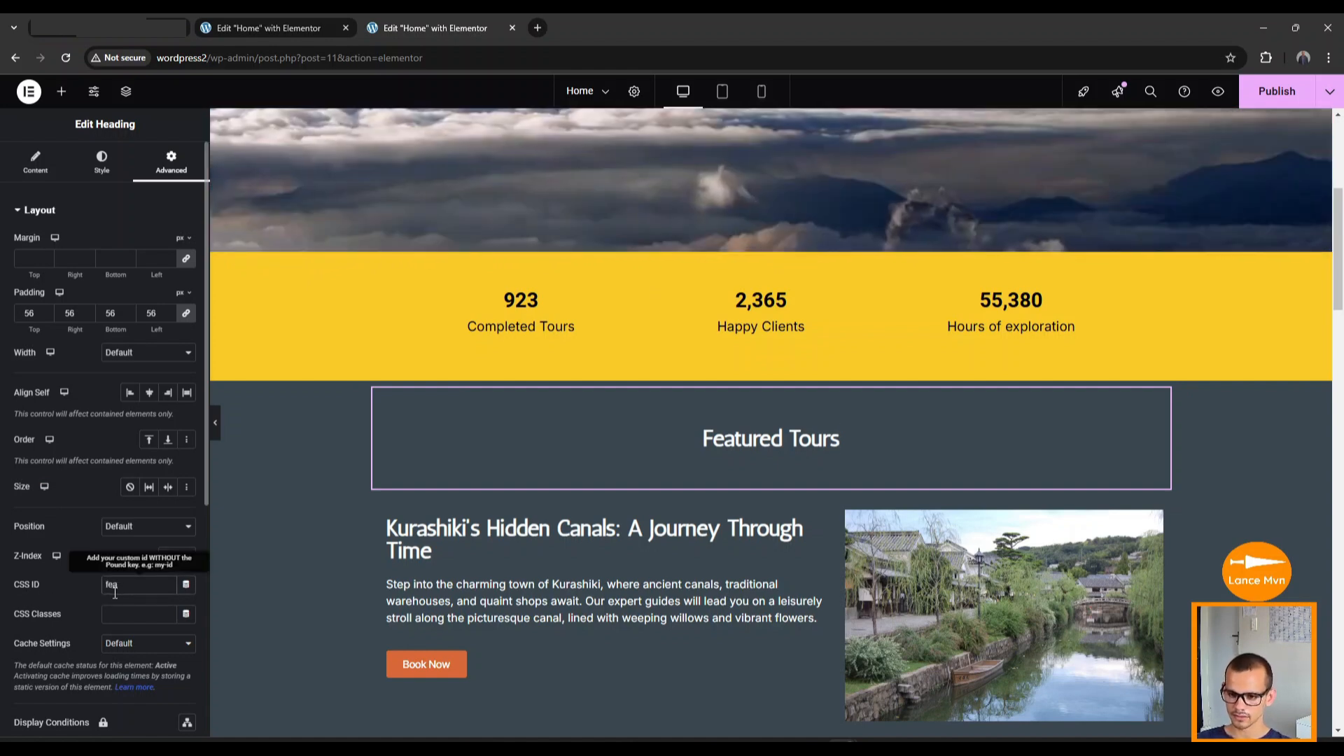
text(tures)
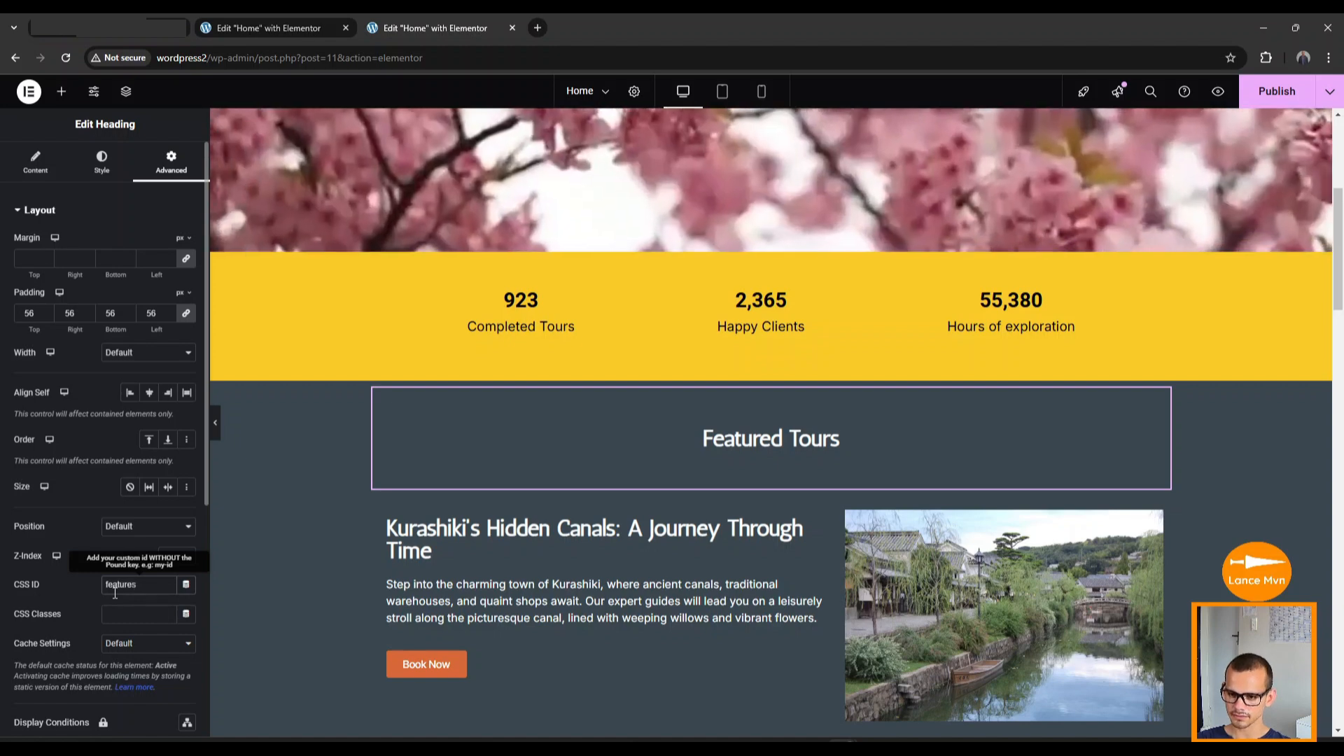
key(BackSpace)
text(dtours)
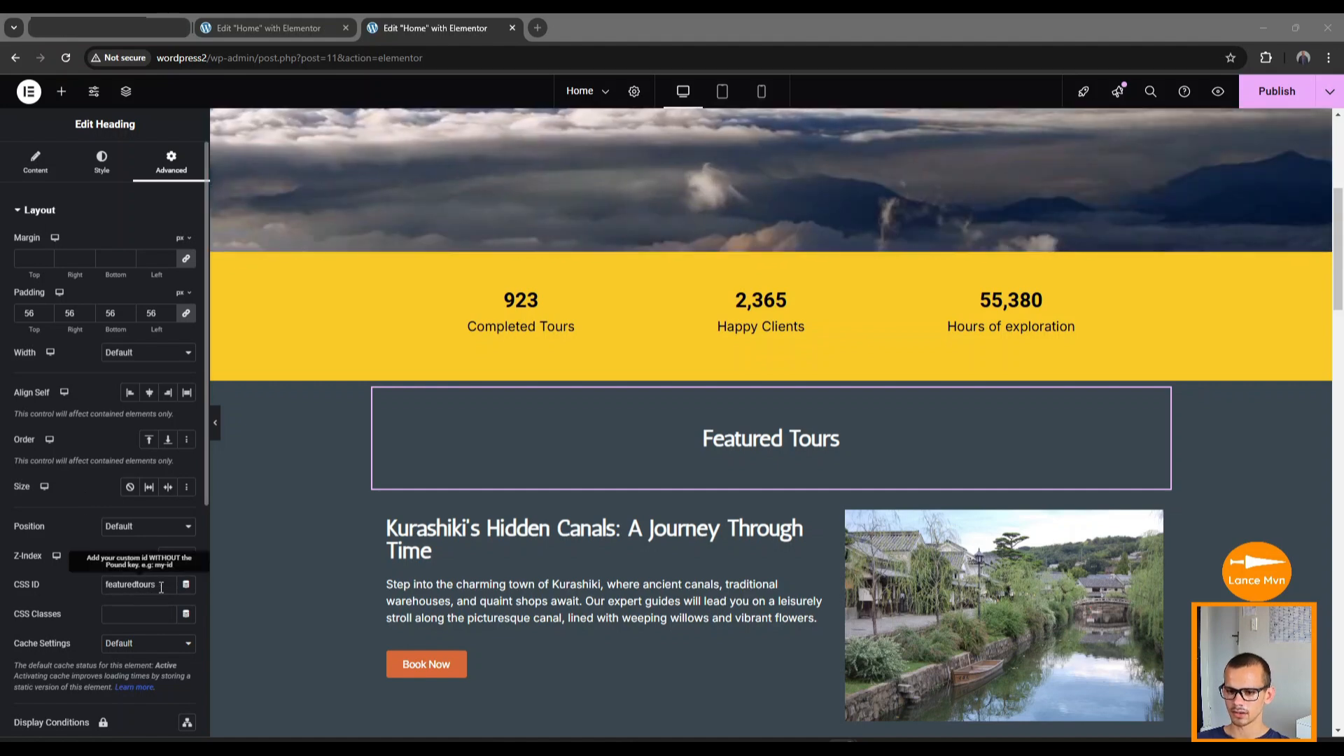
drag(148, 588, 98, 591)
key(ctrl+c)
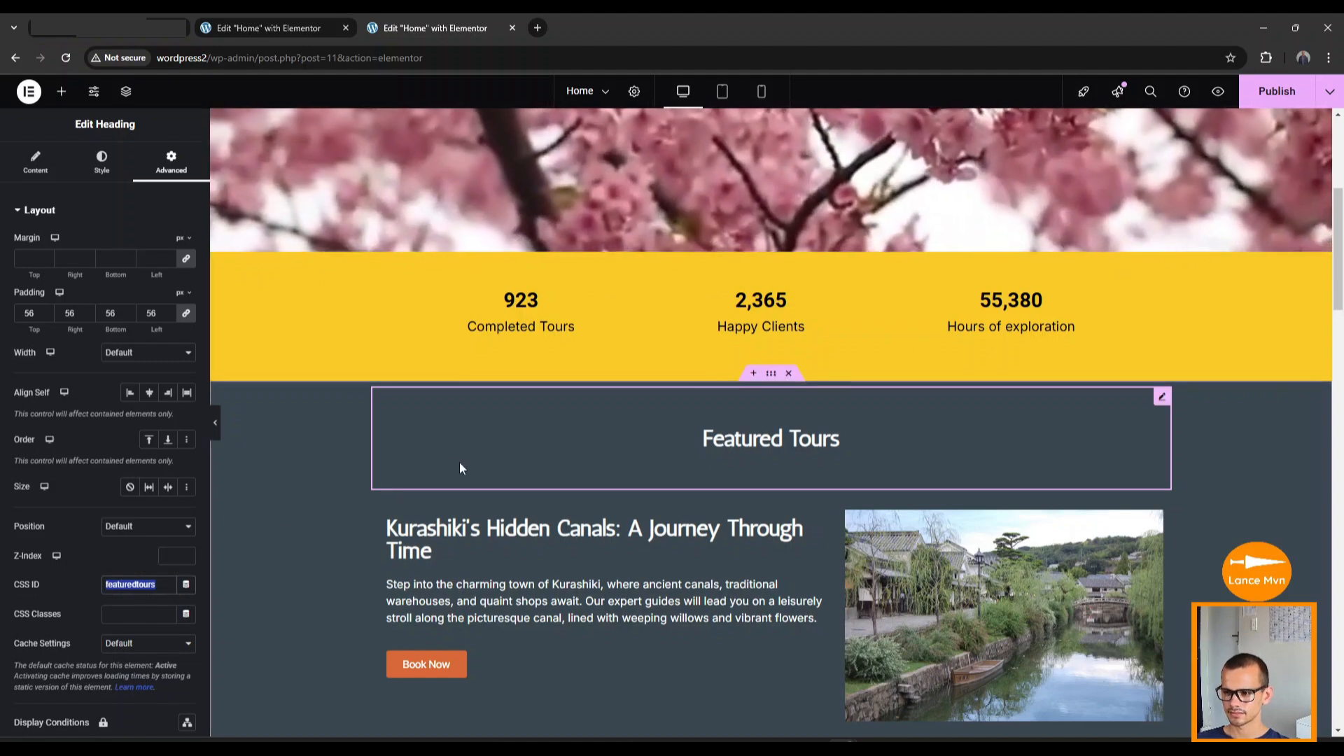
click(478, 456)
scroll(477, 470, up, 5)
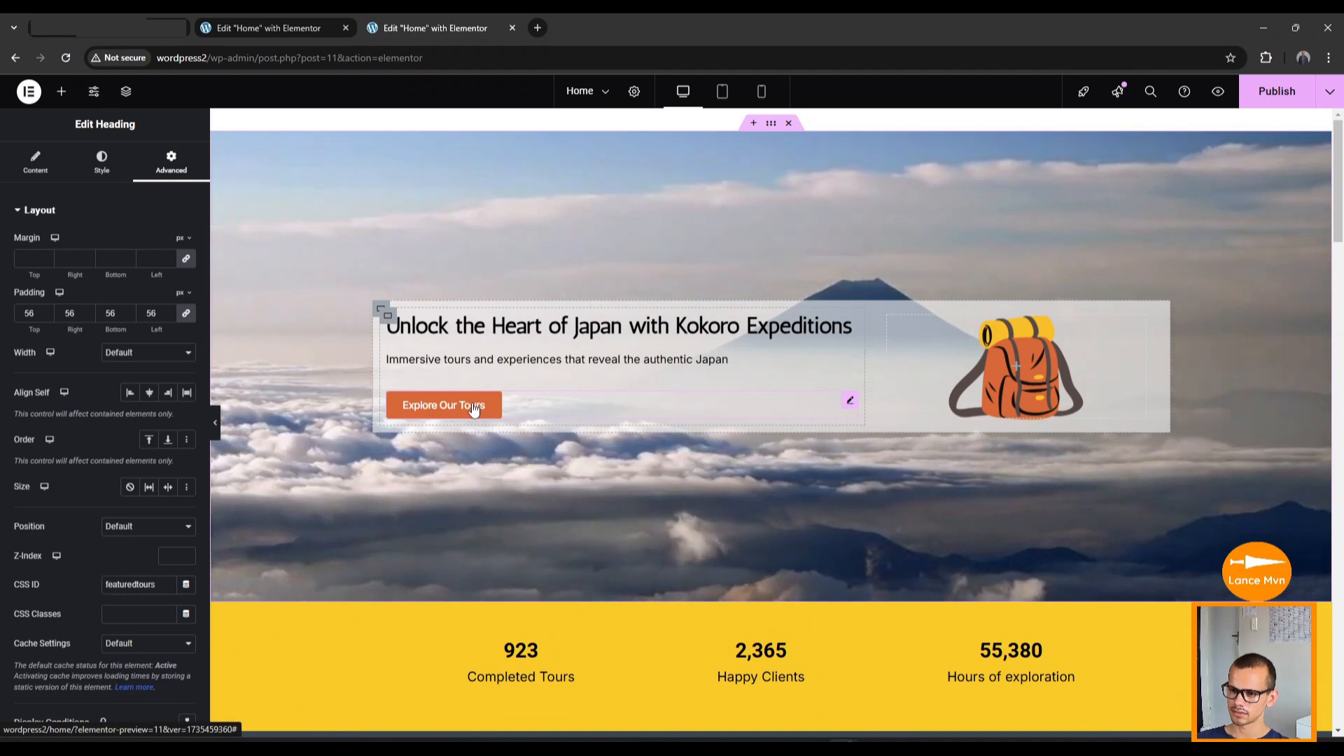
Link the Explore Our Tours button to '#featuredtours' and scroll to check the target section.
click(473, 410)
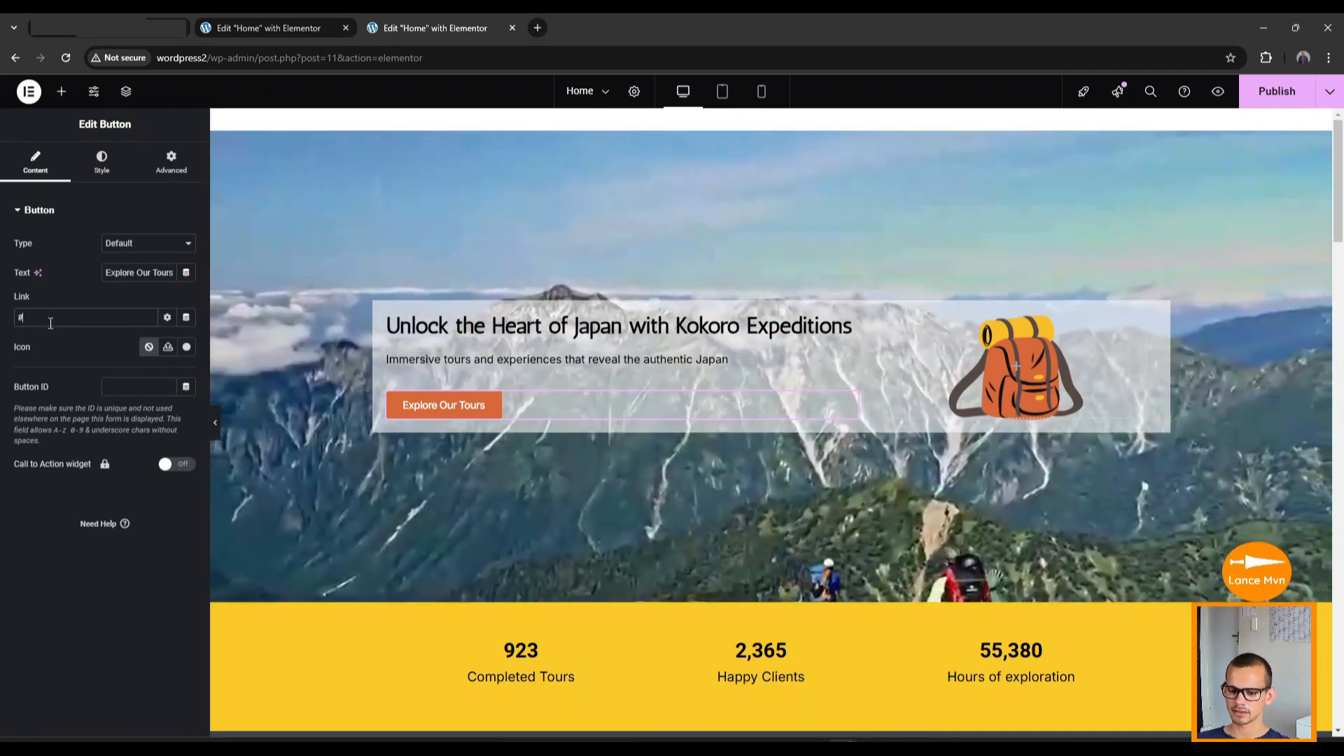
key(ctrl+v)
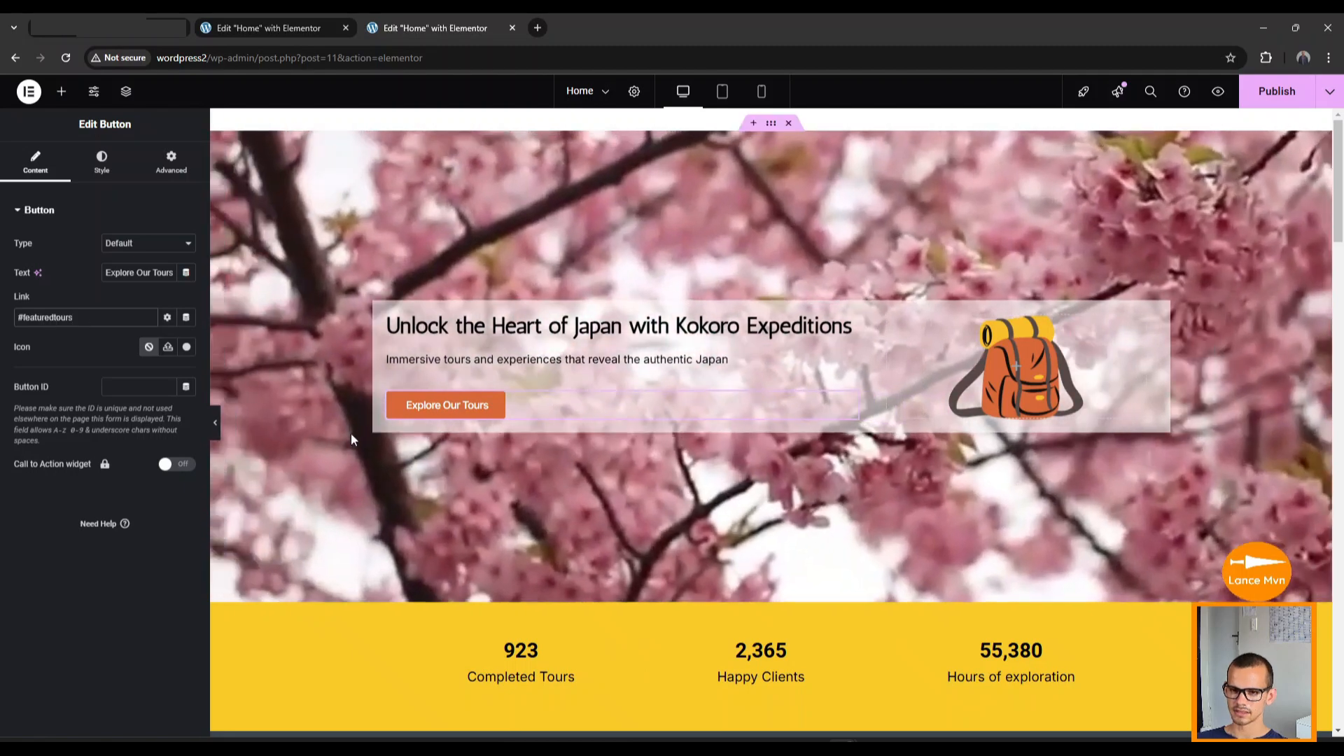
scroll(495, 481, down, 8)
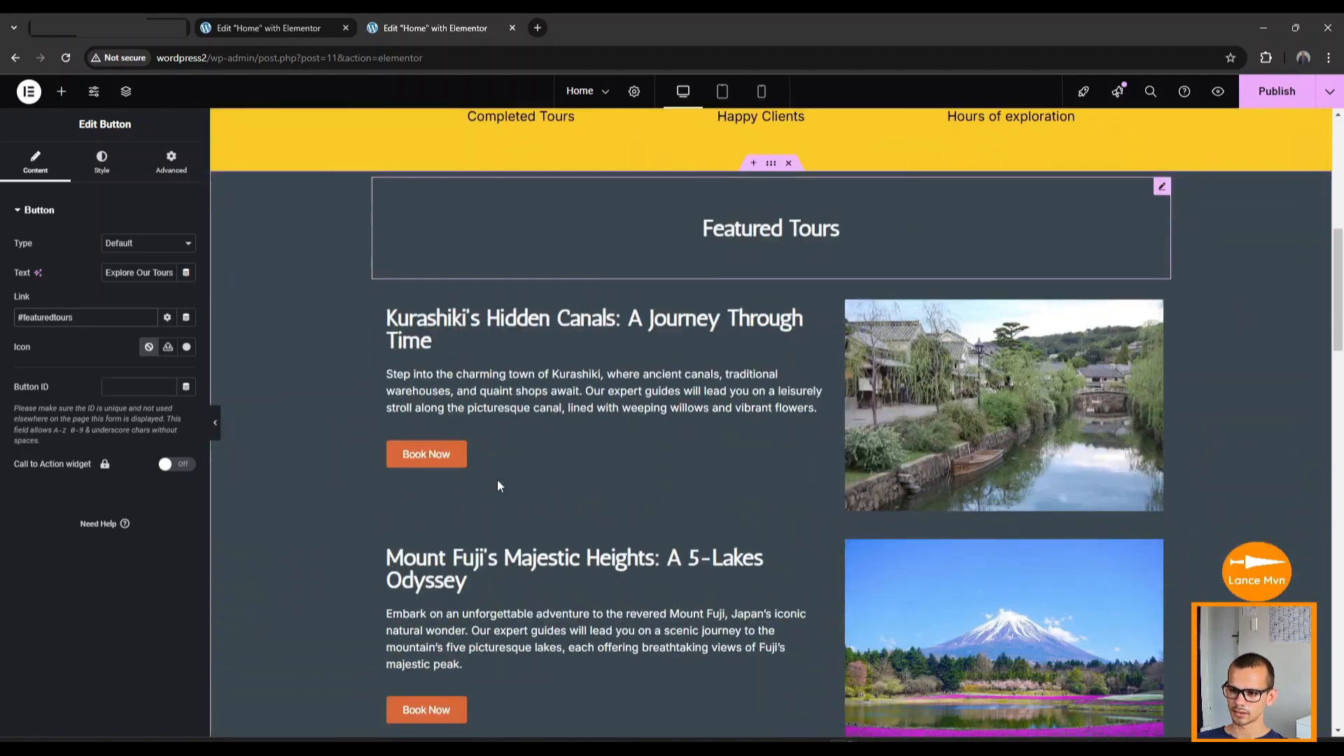
scroll(608, 446, up, 1)
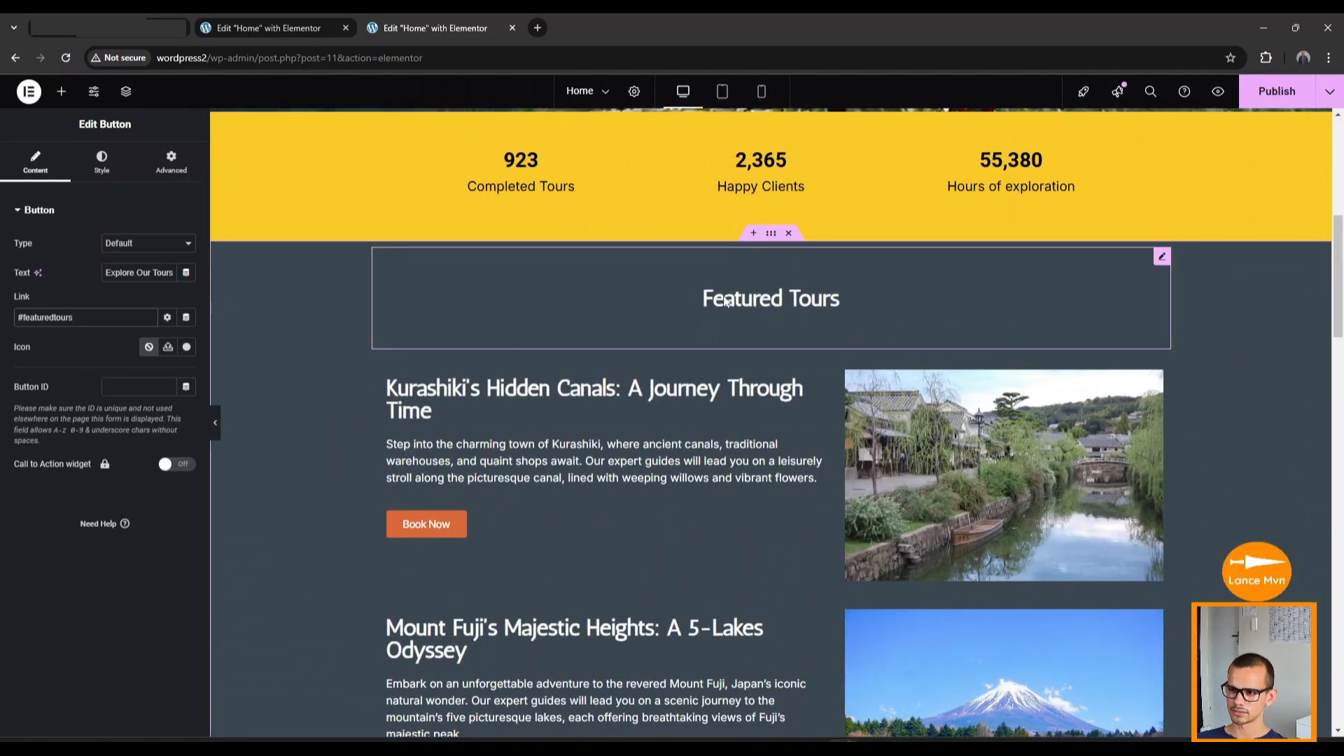
scroll(486, 486, up, 7)
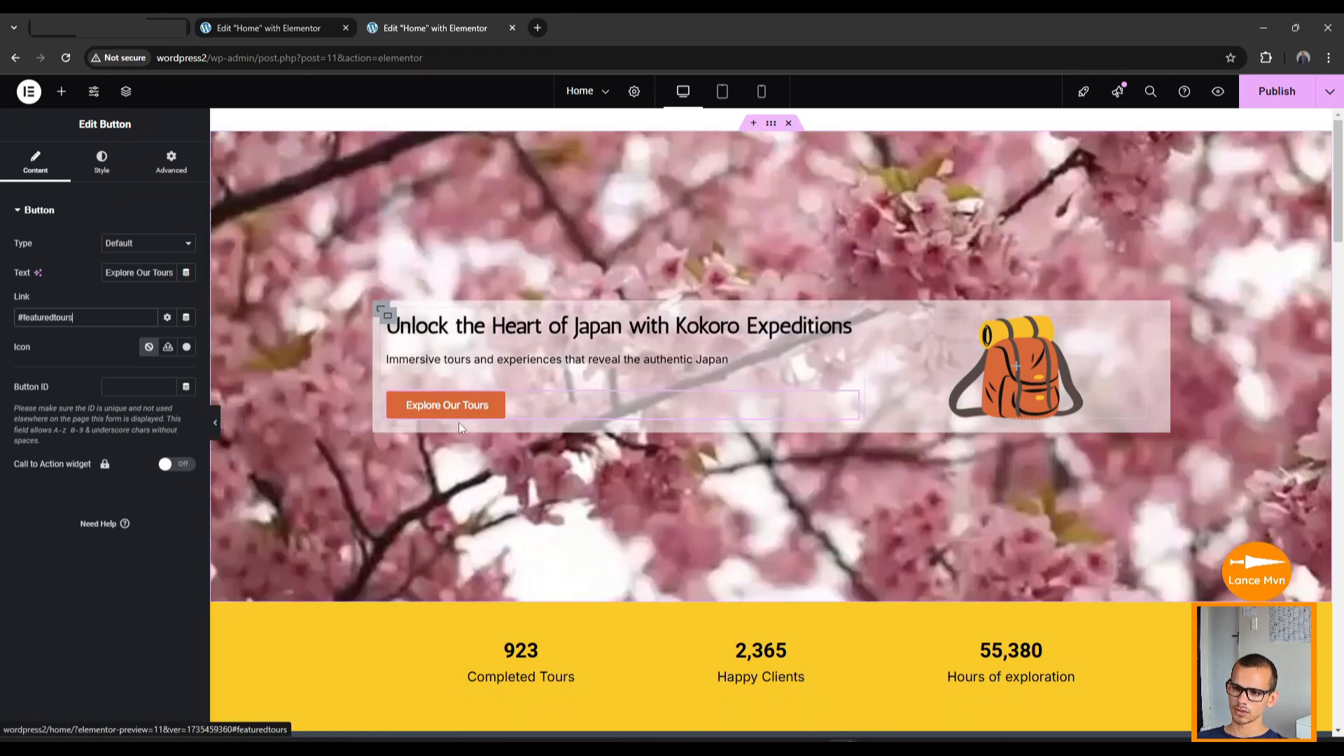
scroll(720, 389, down, 7)
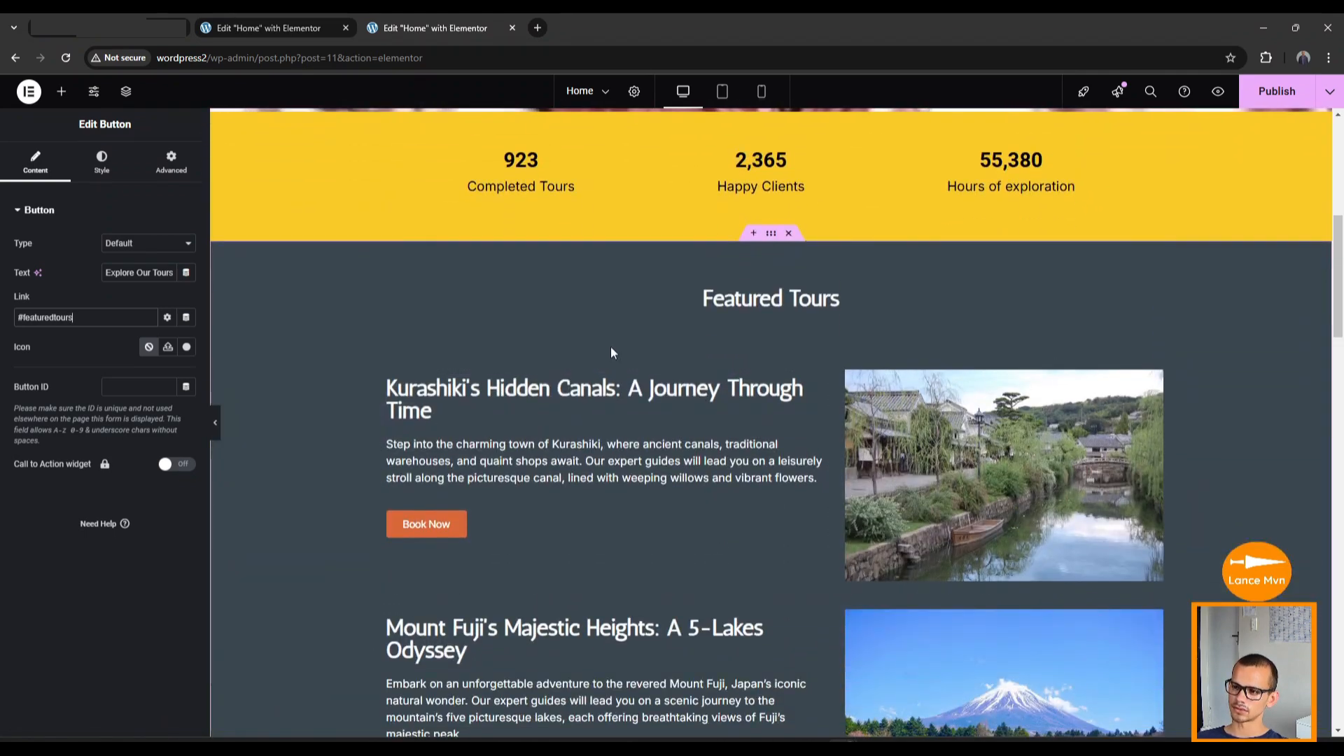
scroll(675, 514, down, 2)
scroll(671, 527, up, 5)
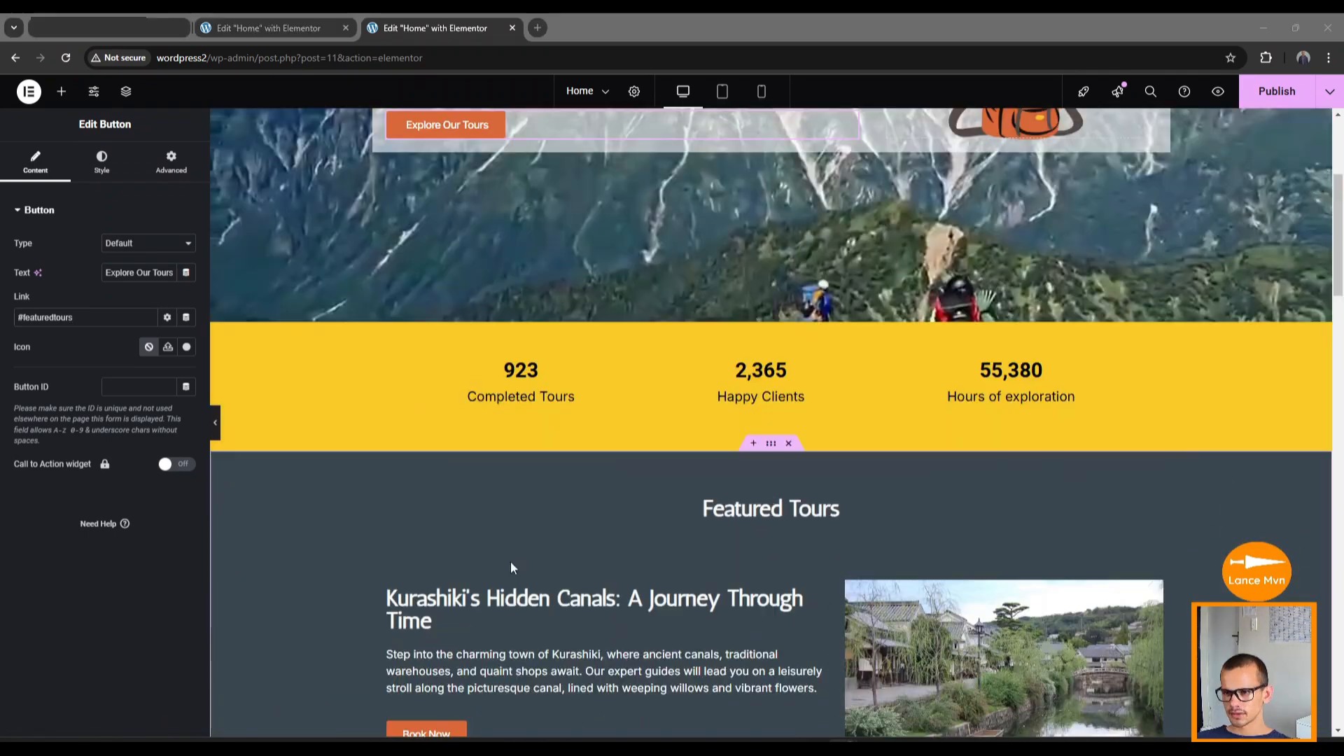
scroll(505, 565, down, 6)
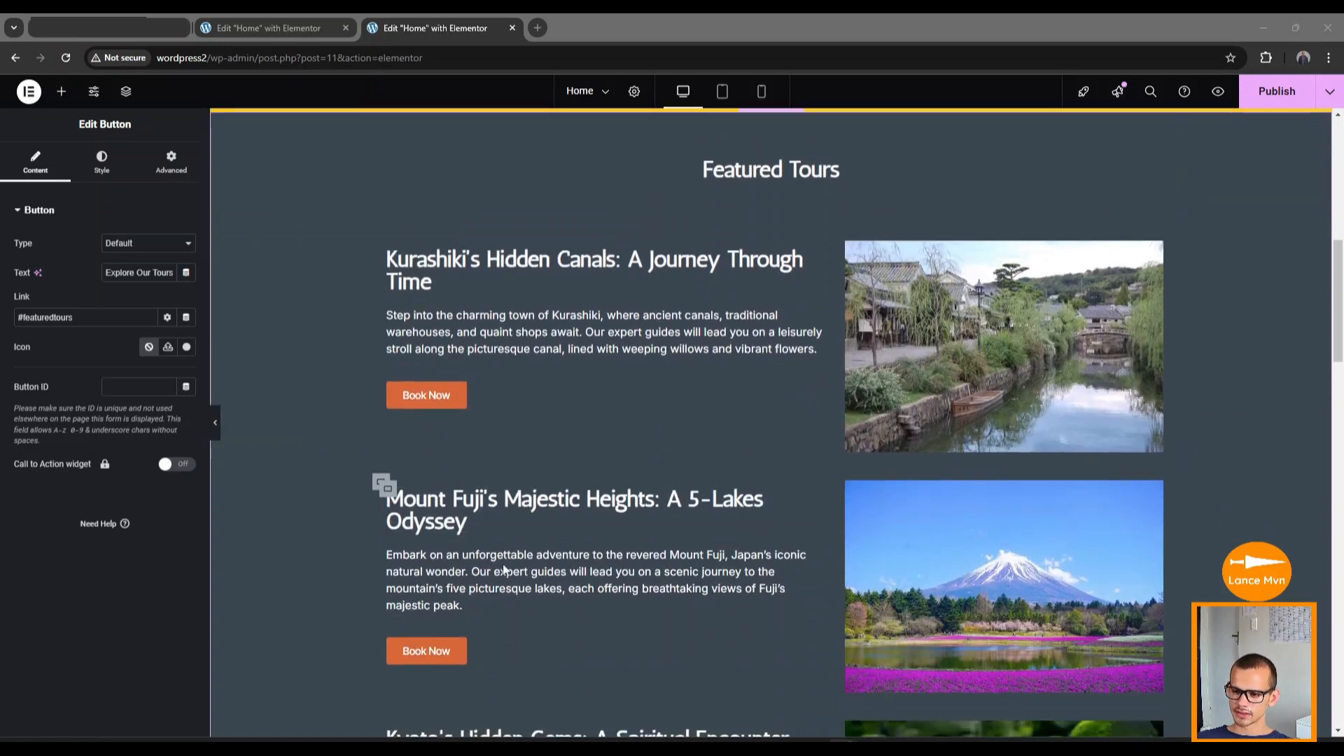
scroll(417, 490, down, 2)
scroll(414, 569, up, 3)
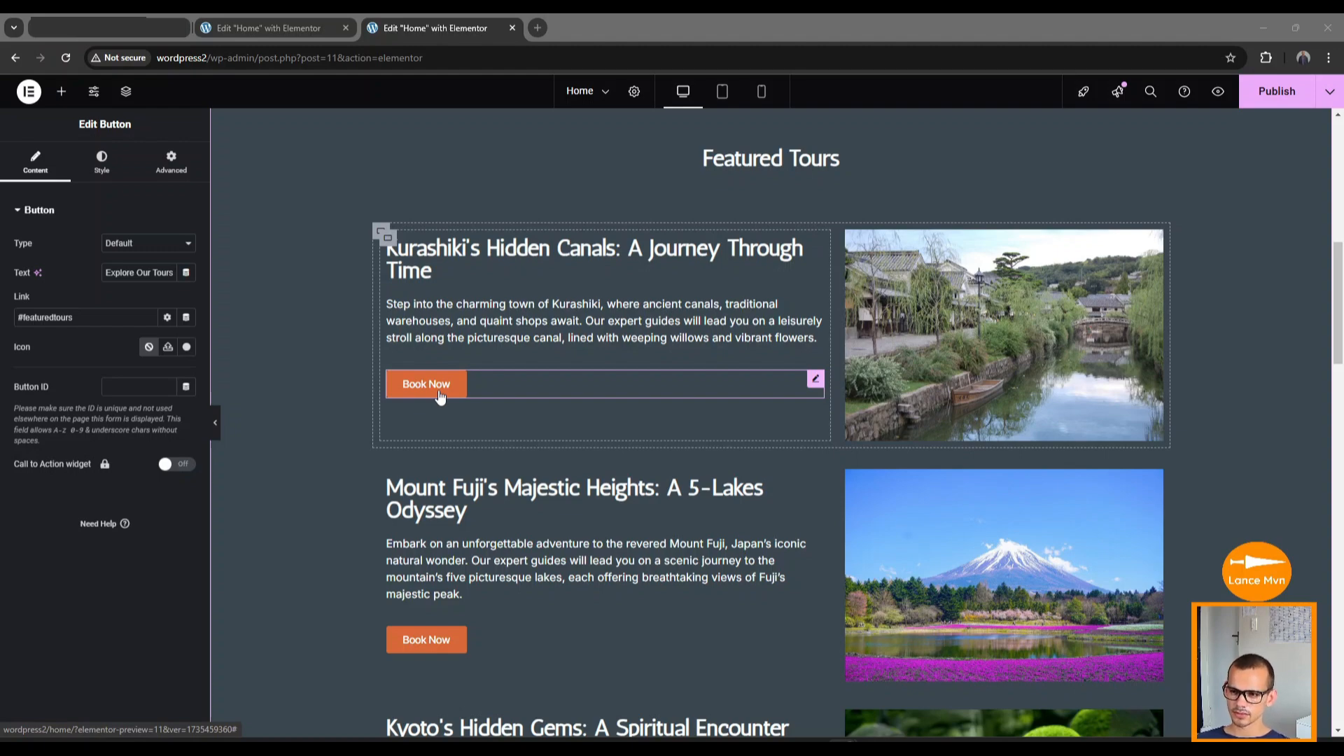
Replace the Kurashiki Book Now button's '#' link with the Kokoro Expeditions Facebook page URL.
scroll(450, 420, down, 3)
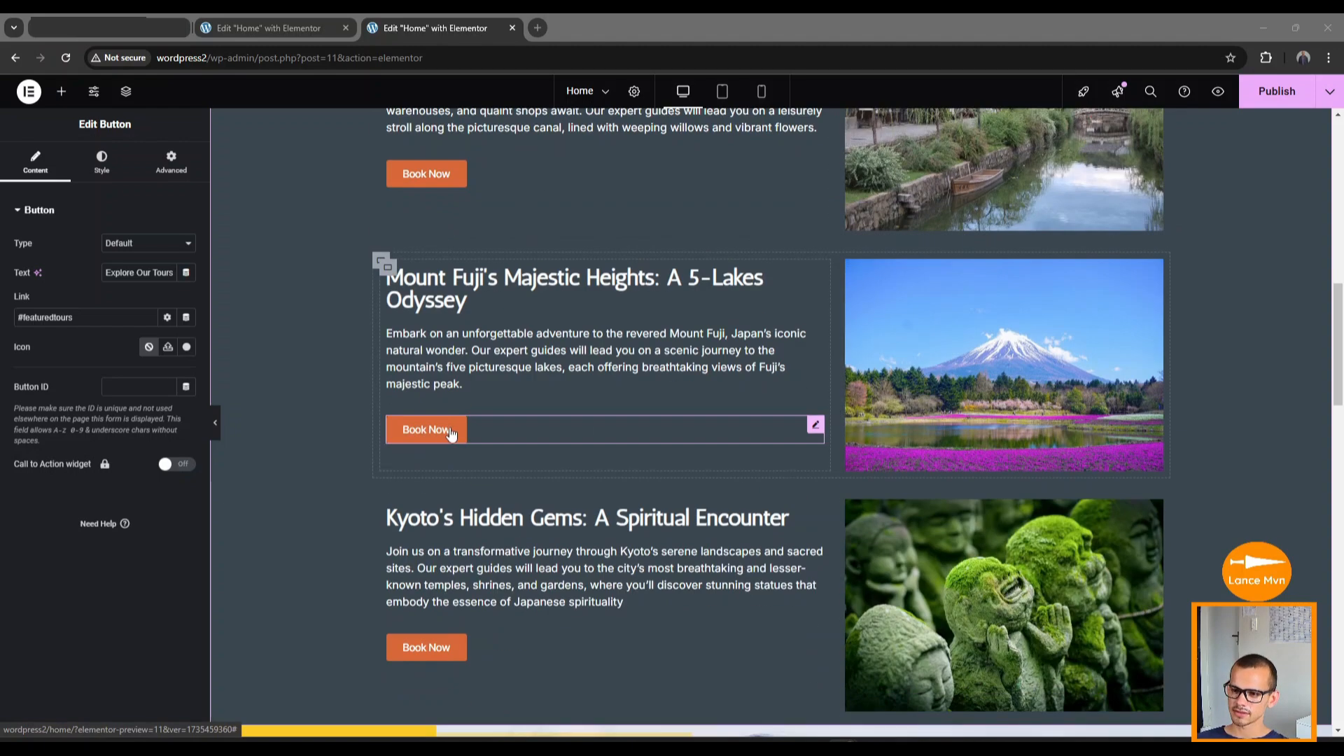
click(442, 649)
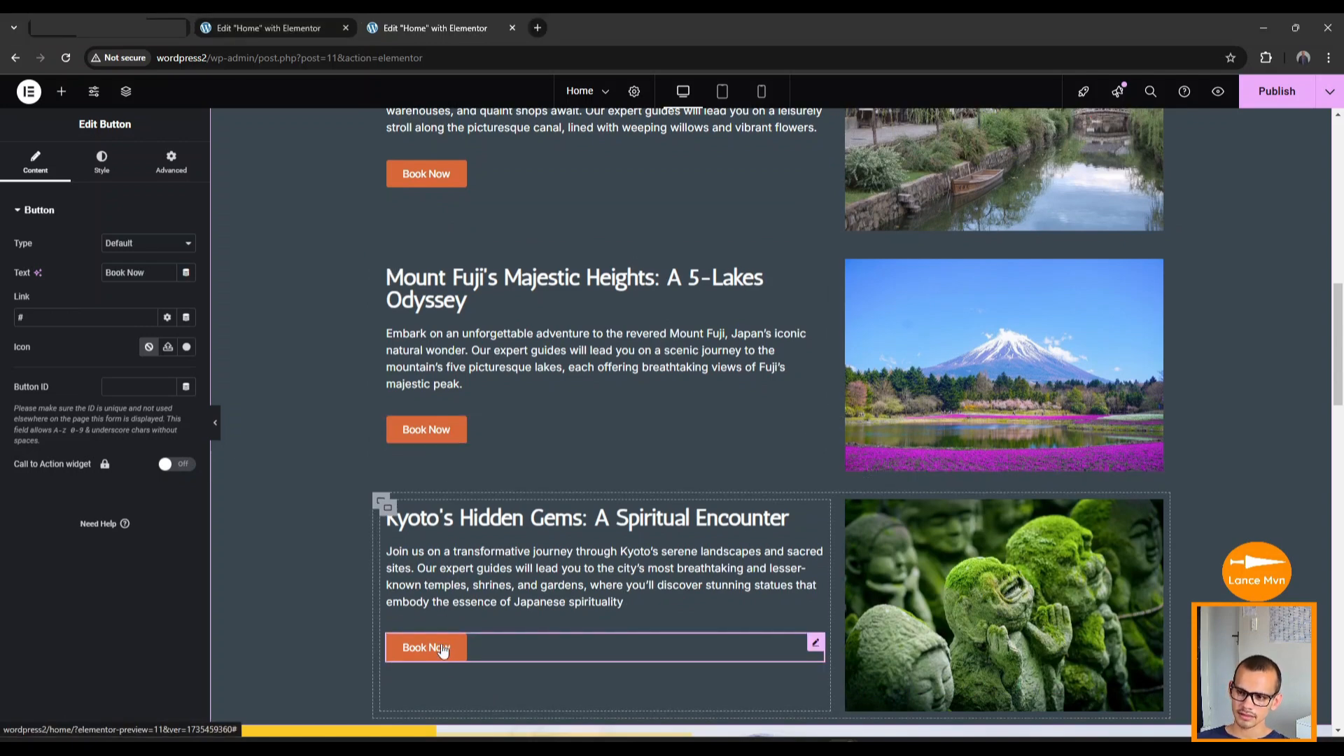
scroll(448, 616, up, 5)
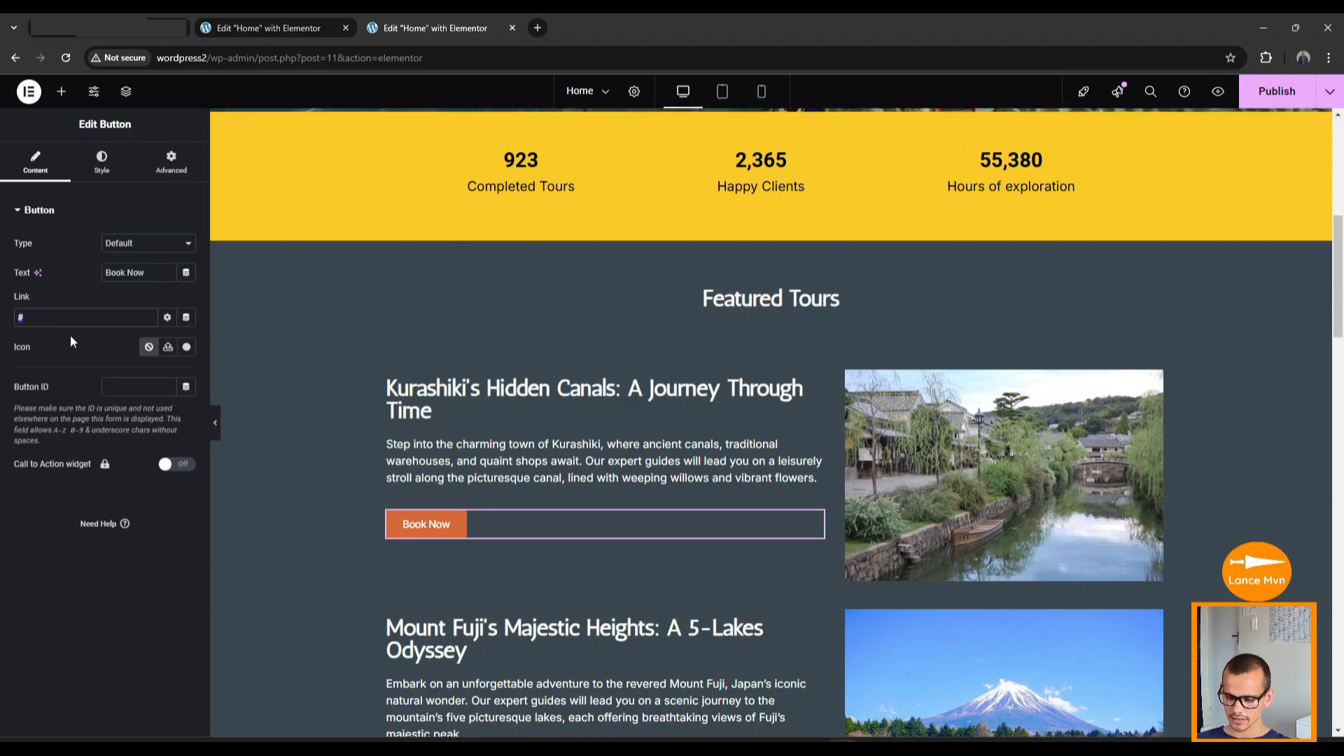
key(BackSpace)
key(ctrl+v)
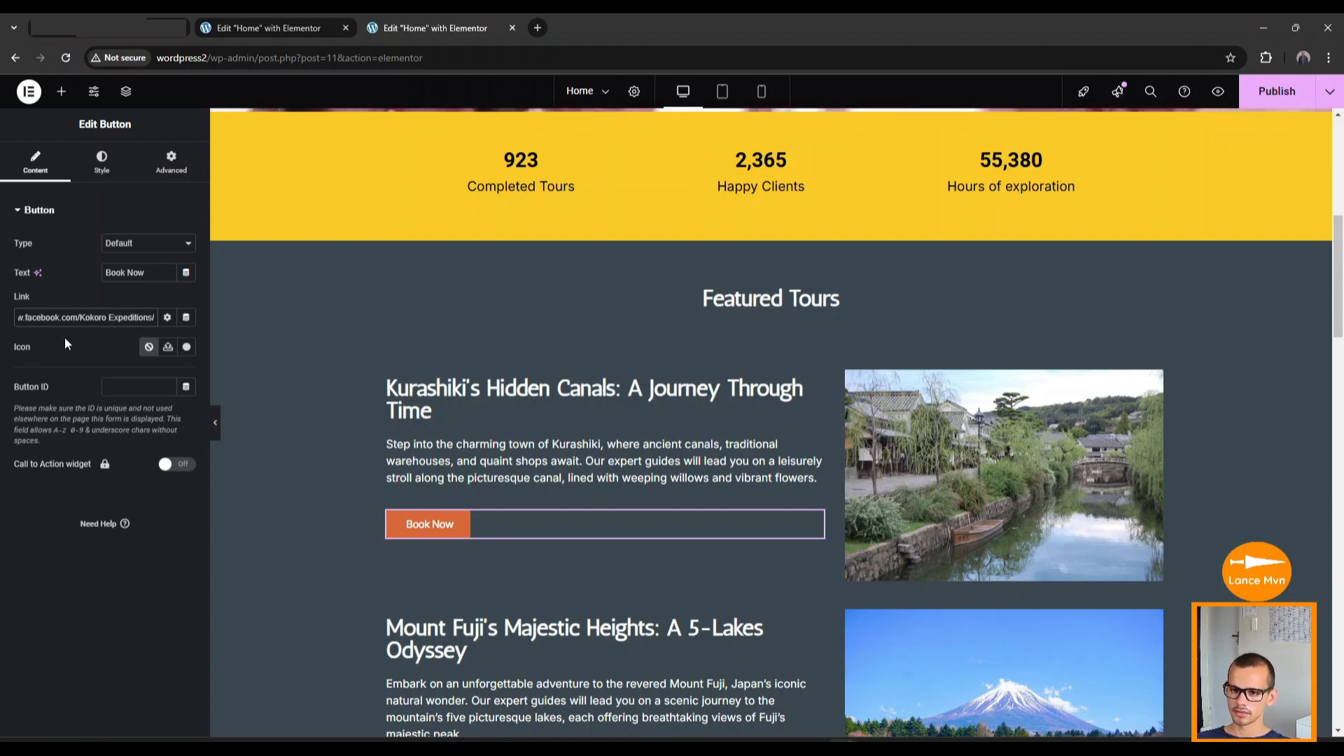
key(Home)
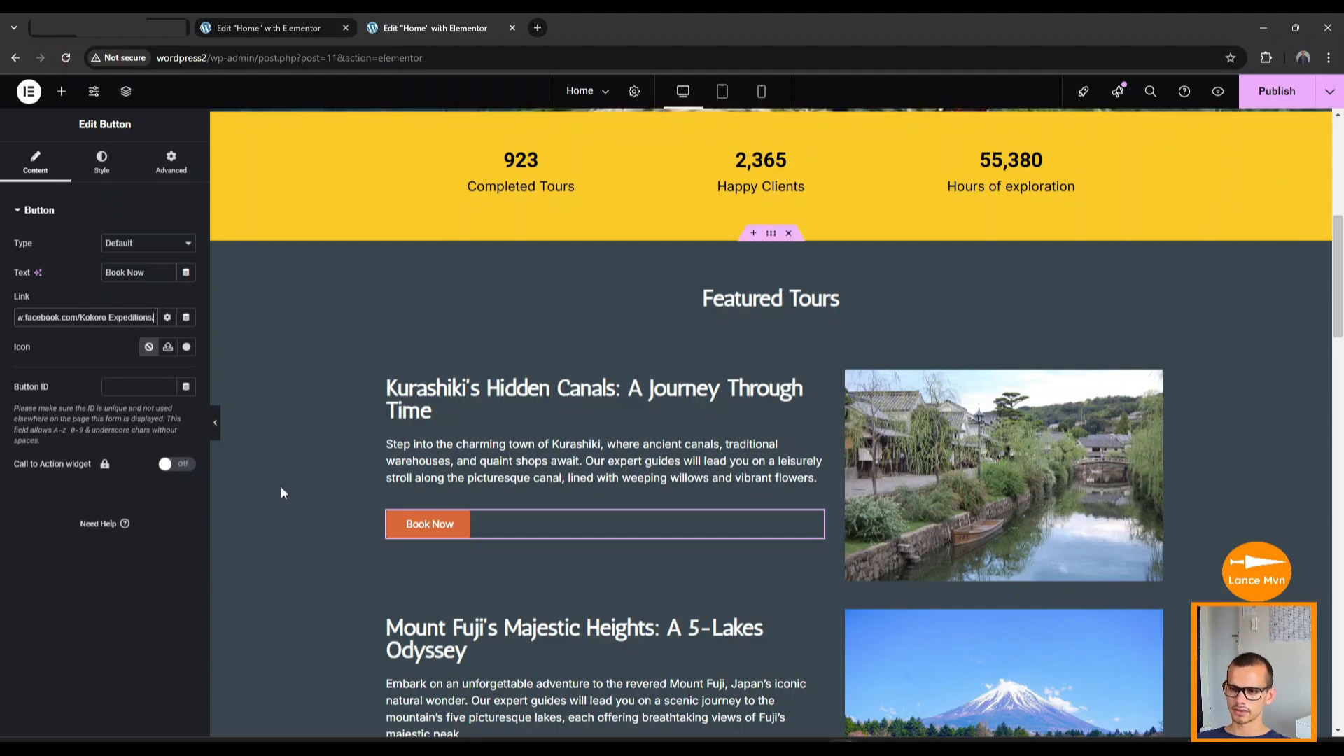
Check the Mount Fuji and Kyoto Book Now links, then show the Start Your Japanese Adventure Today button's link settings.
scroll(498, 576, down, 4)
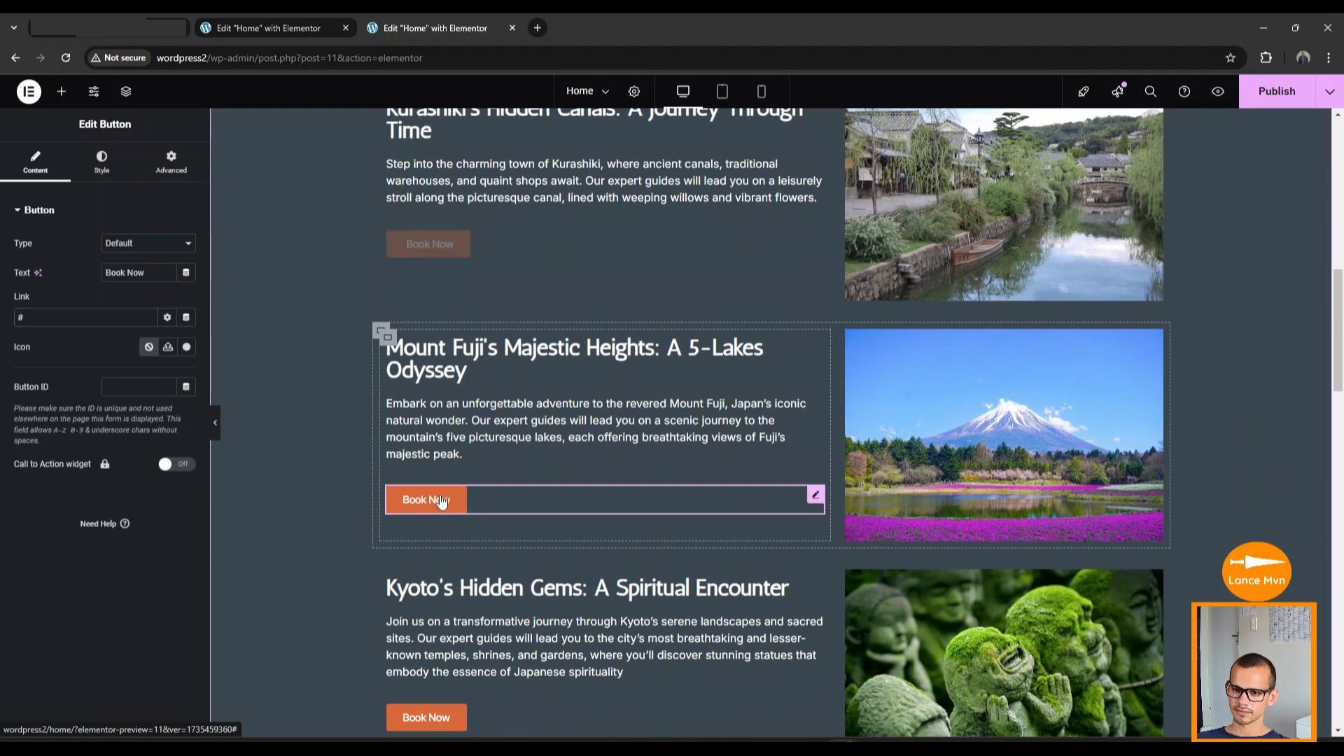
click(430, 501)
scroll(434, 511, down, 4)
click(426, 436)
scroll(480, 454, down, 10)
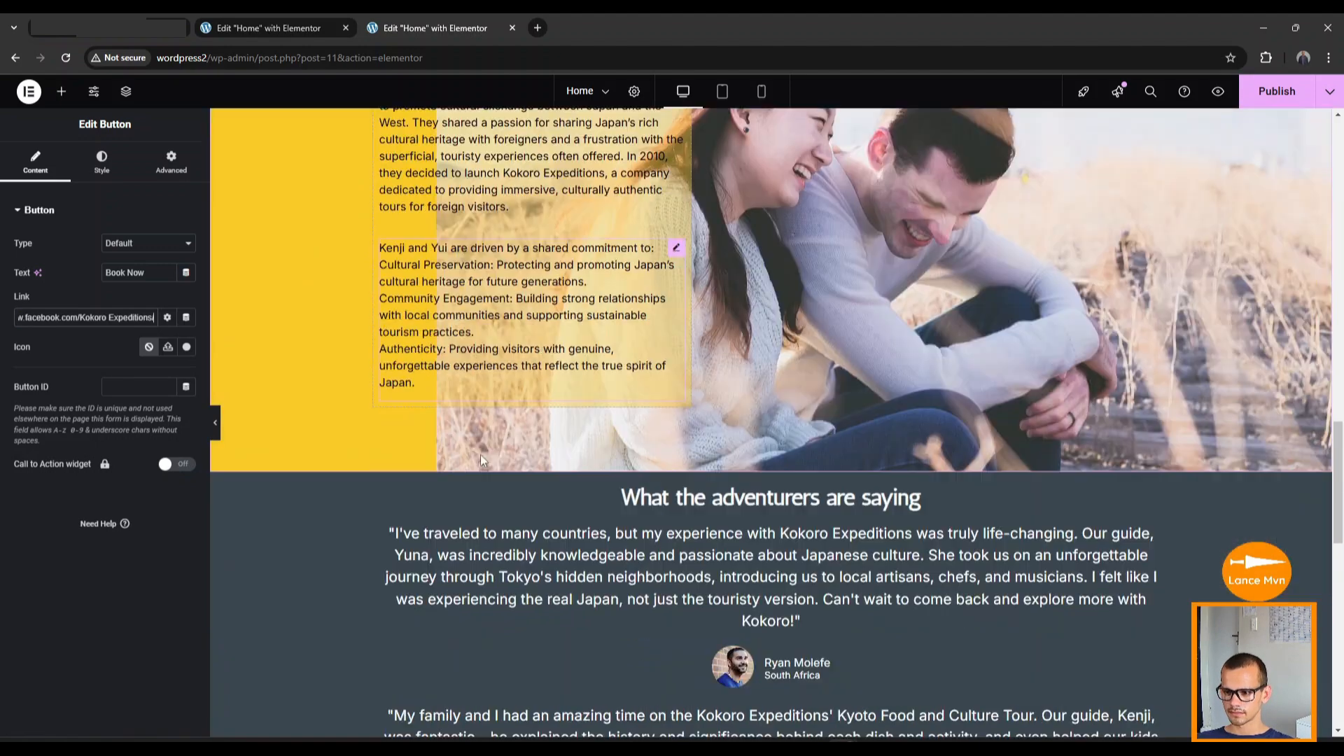
click(475, 491)
click(102, 162)
click(42, 166)
Delete the Twitter and YouTube social icons and check the remaining Facebook icon's link.
scroll(588, 553, down, 1)
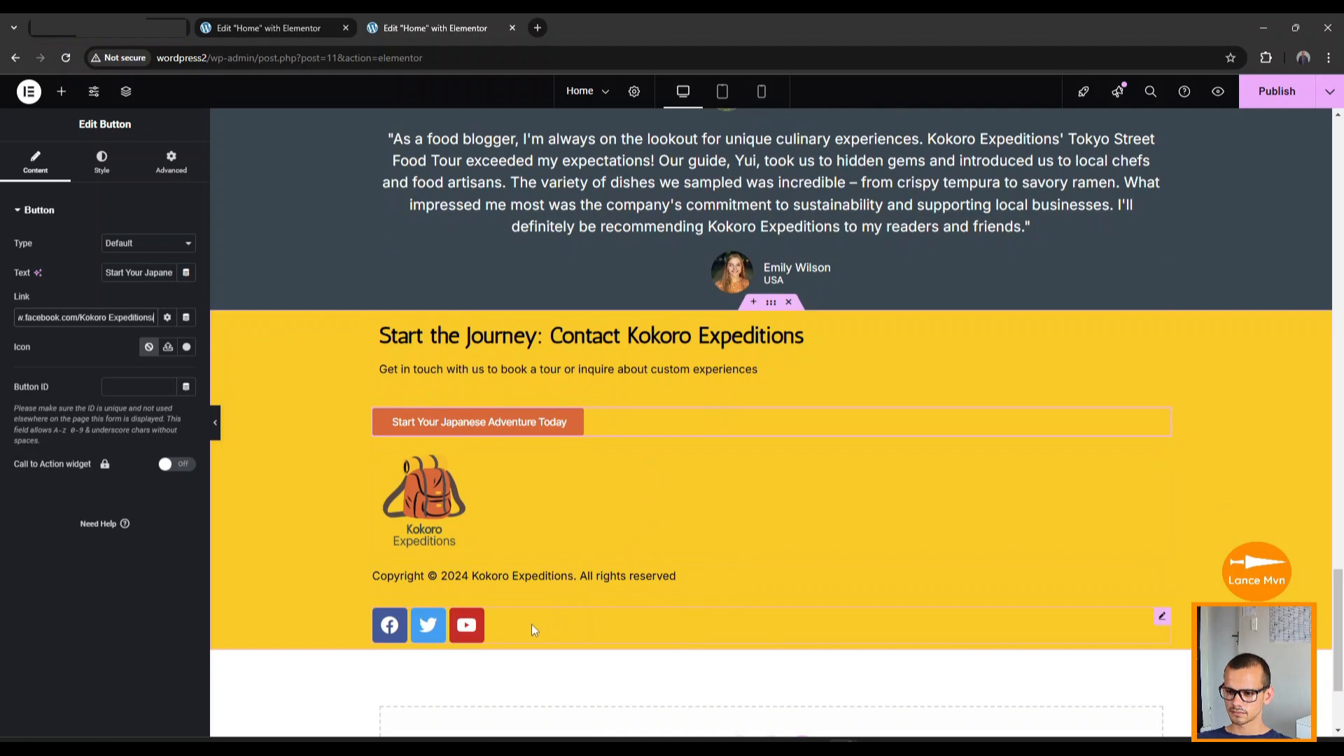
click(393, 629)
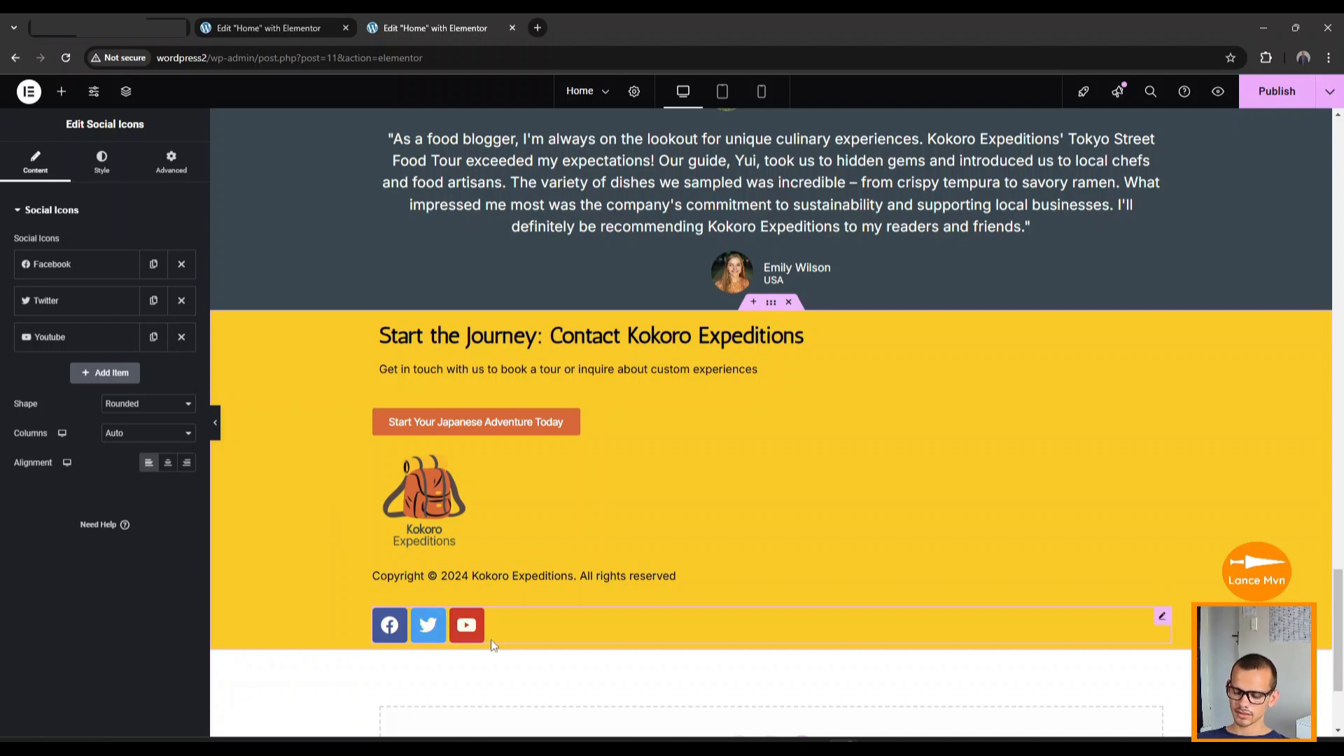
click(181, 301)
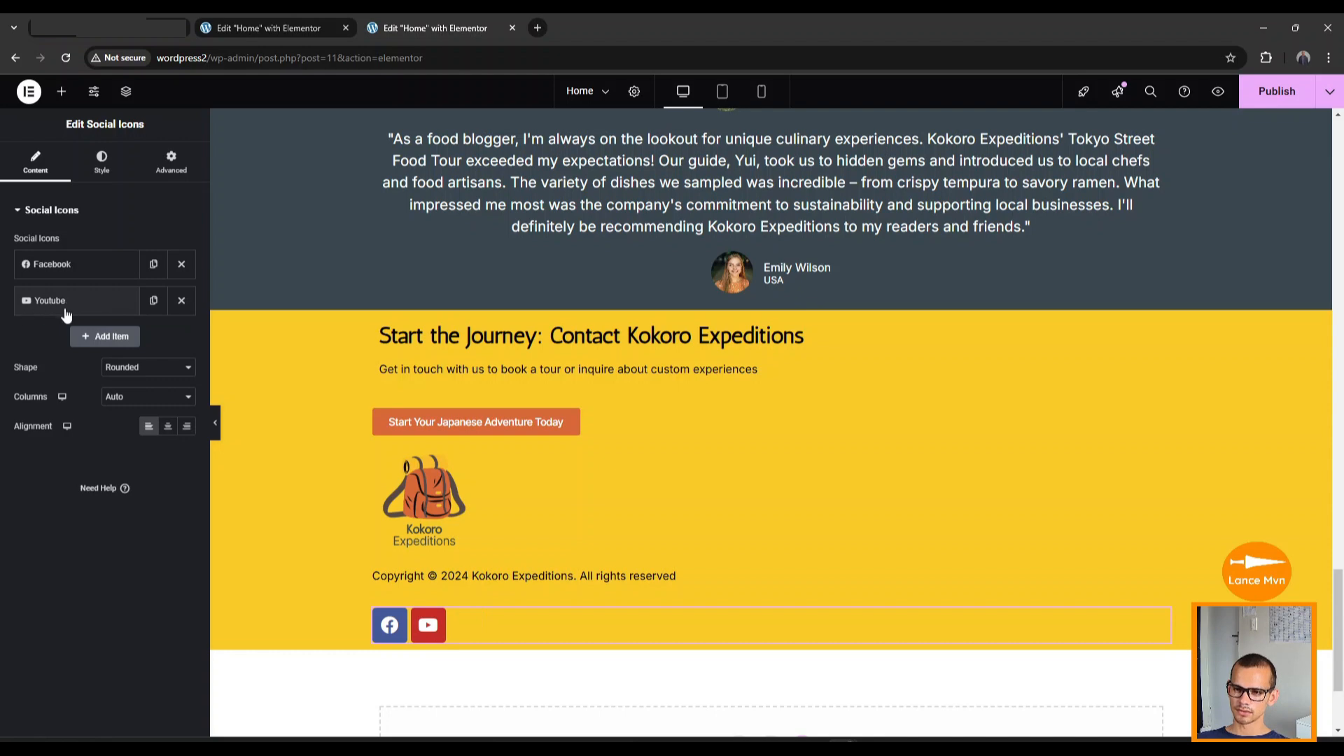
click(181, 301)
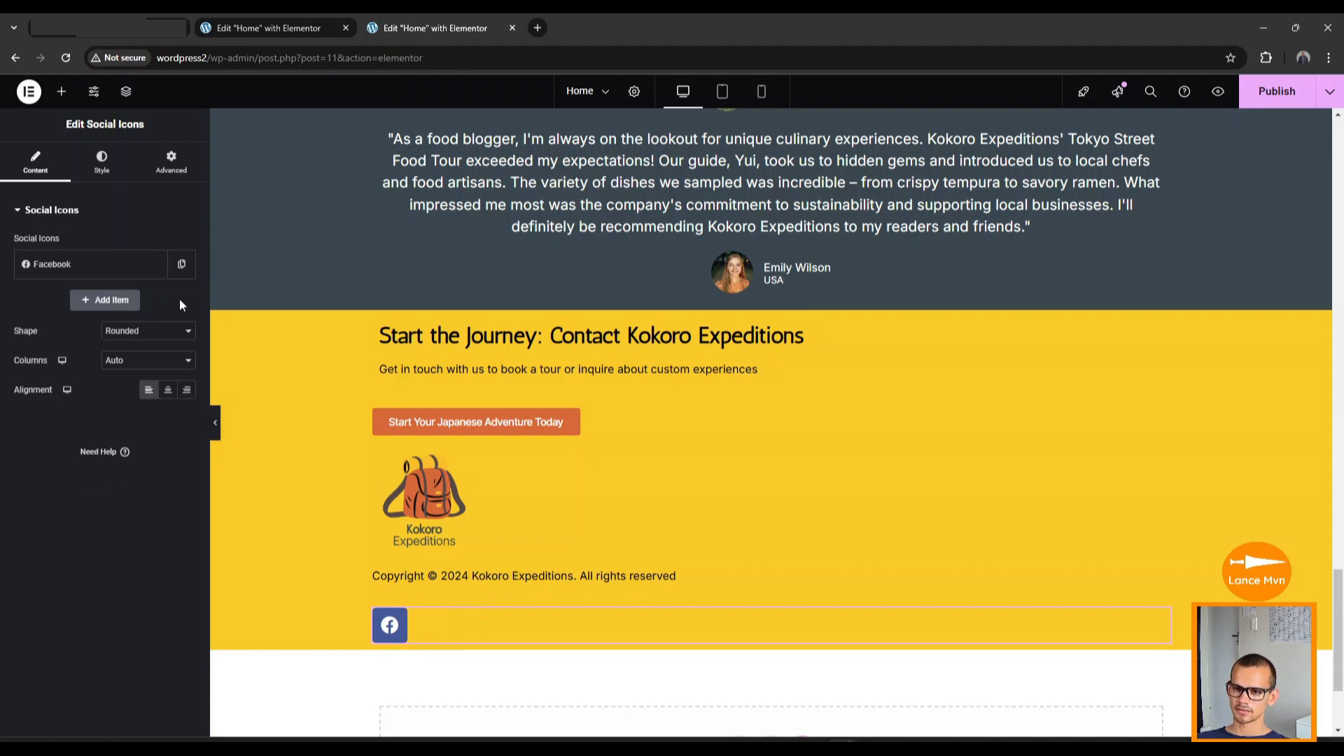
click(64, 270)
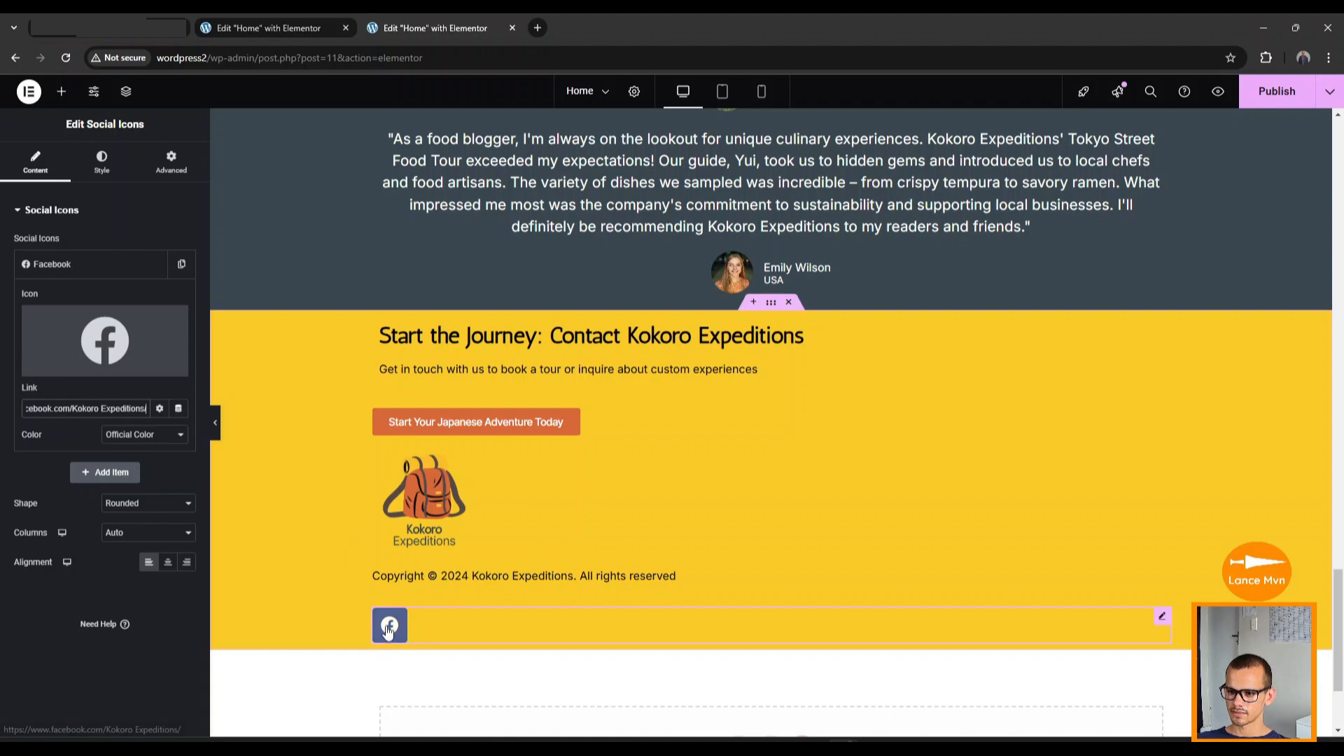
scroll(306, 581, up, 15)
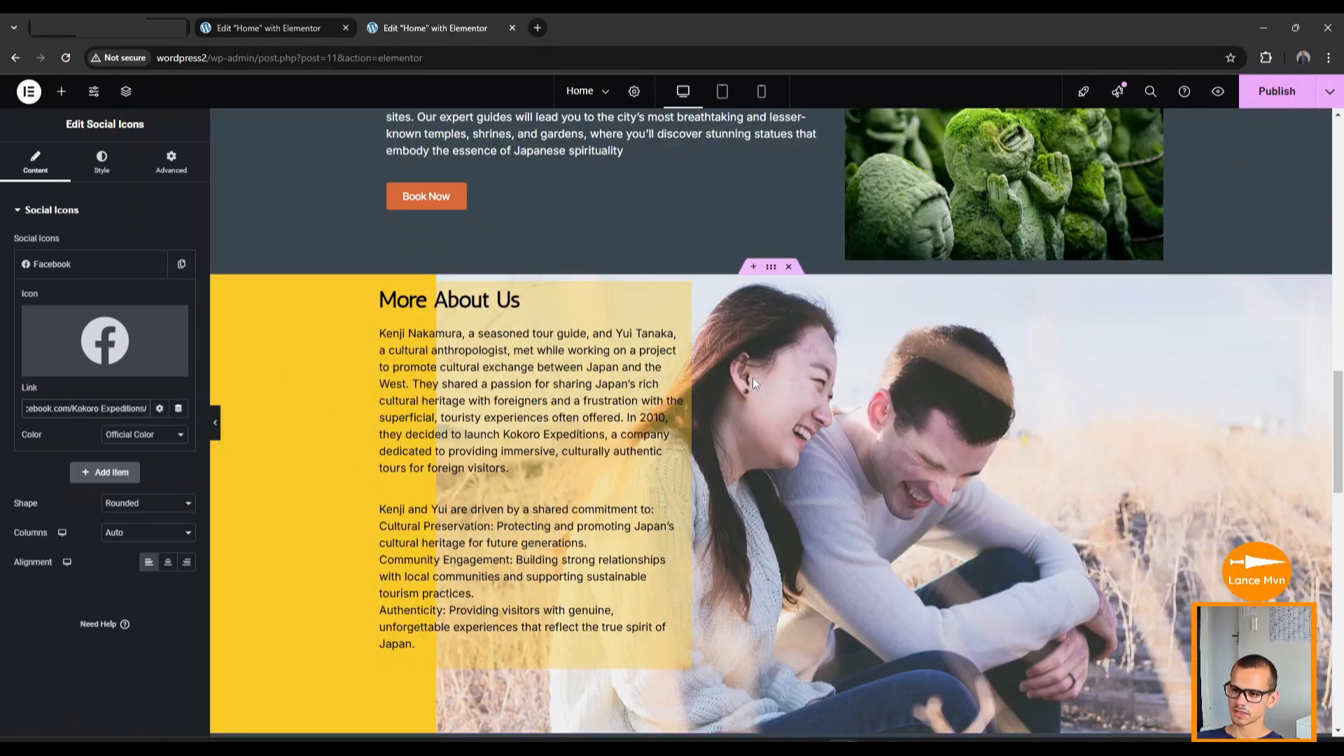
scroll(490, 477, up, 3)
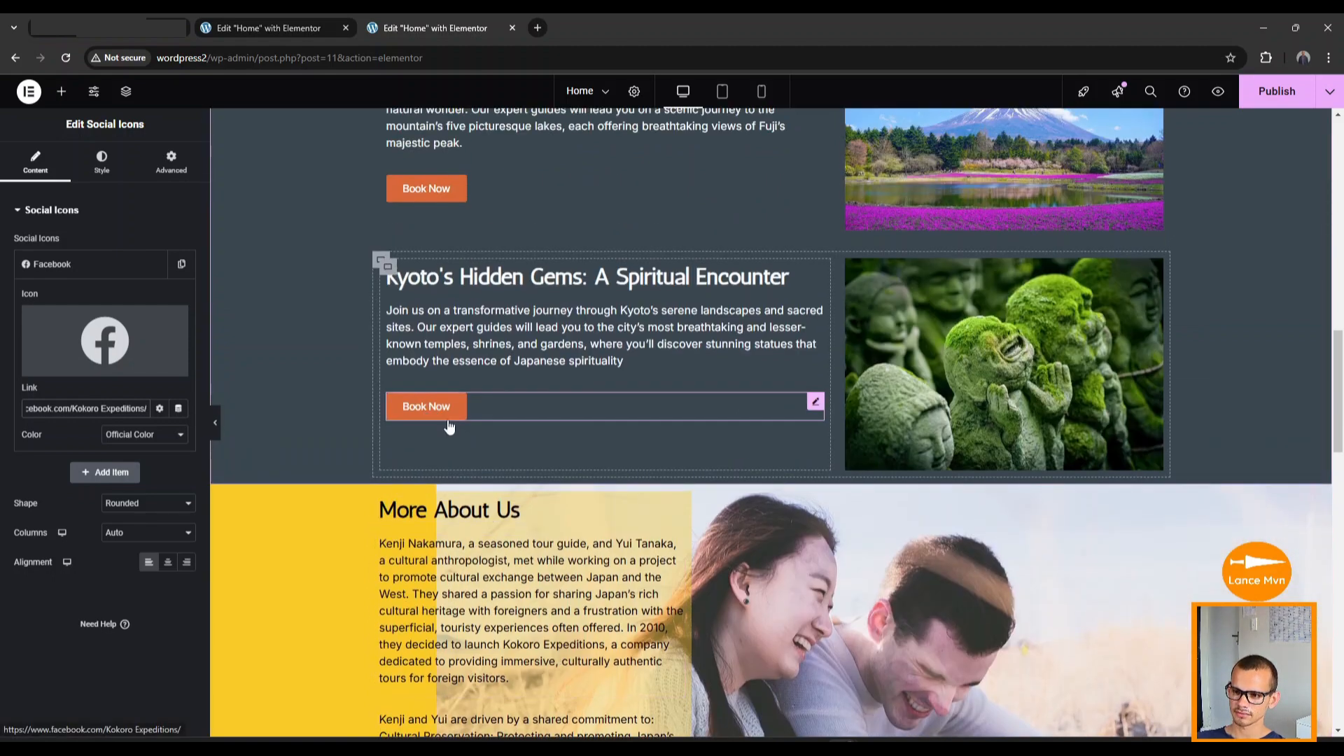
scroll(445, 434, up, 15)
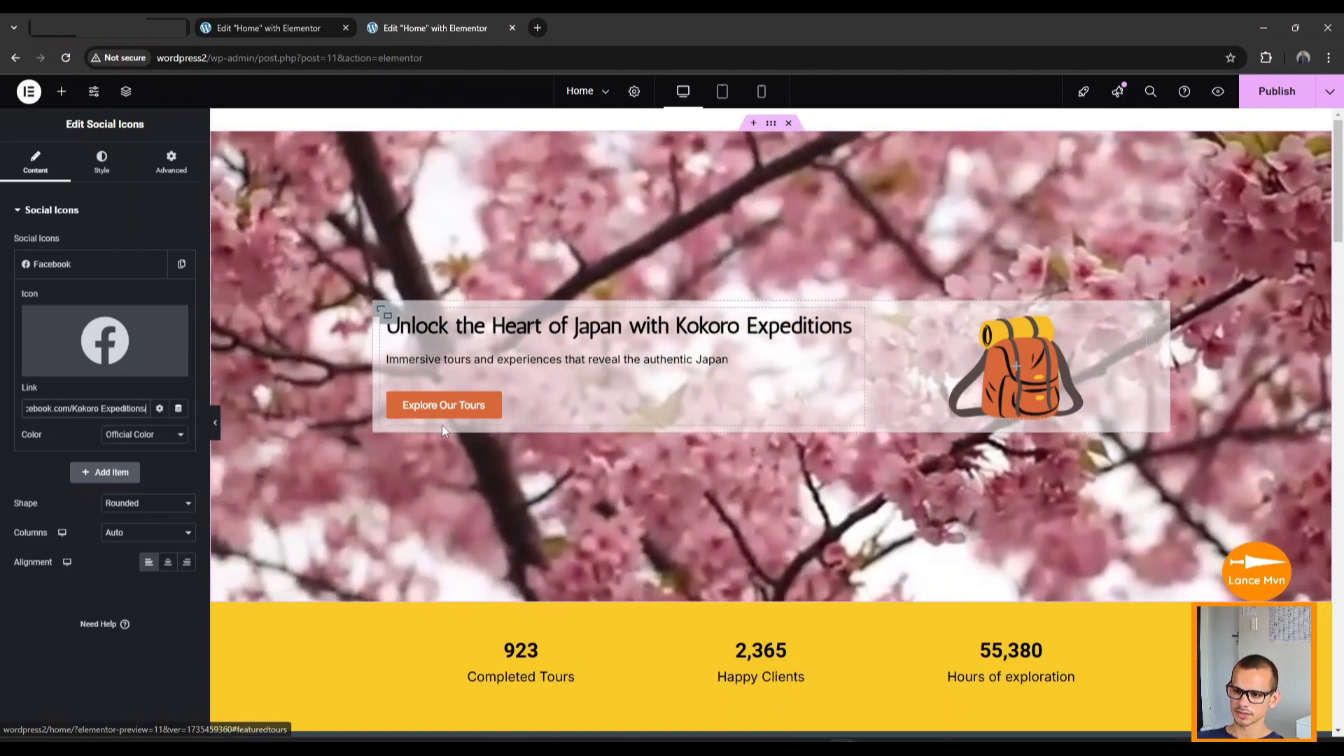
Set the Explore Our Tours button's hover animation to Grow.
click(450, 413)
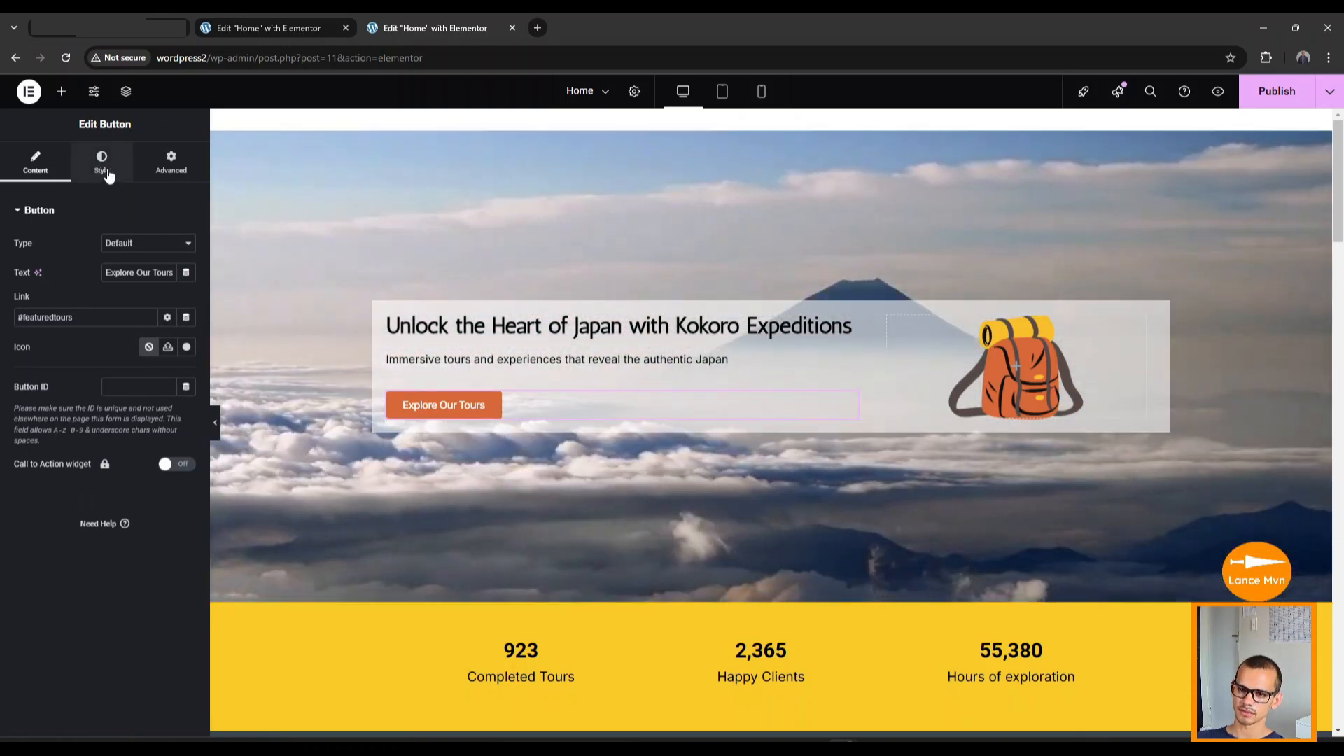
click(105, 171)
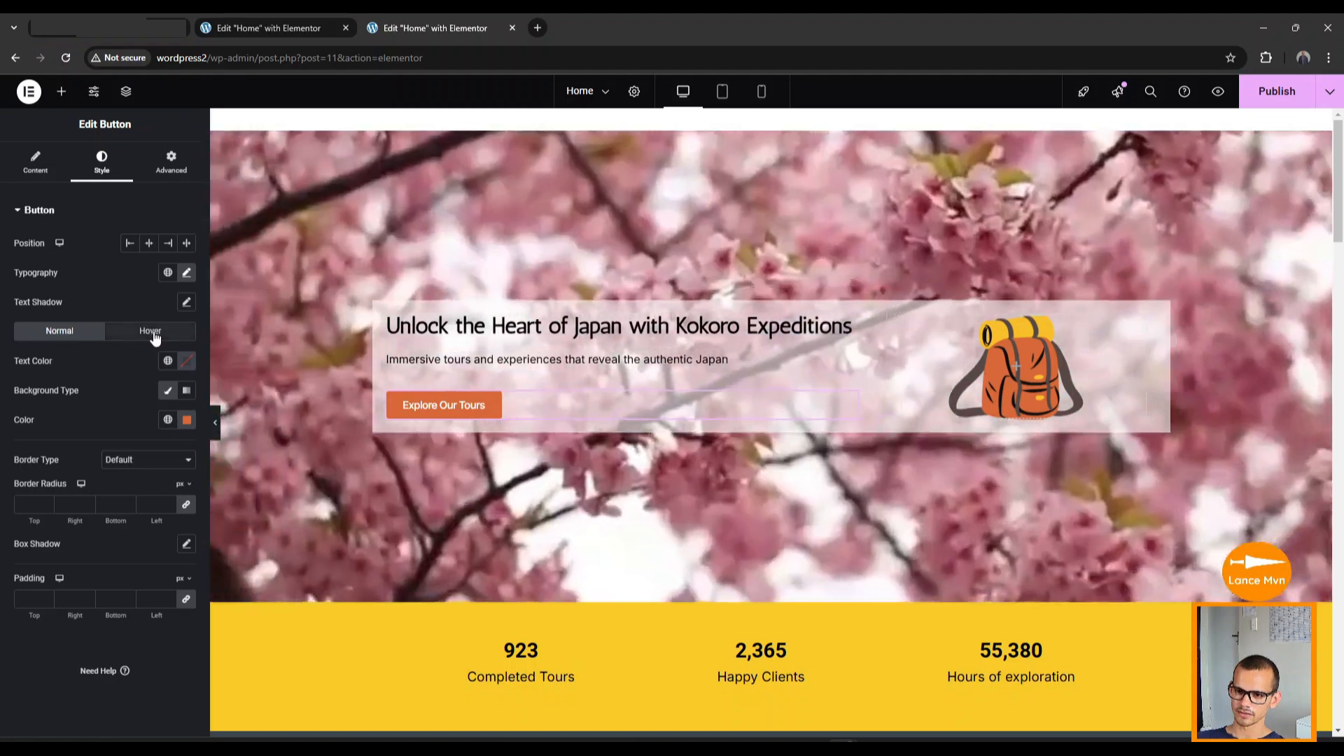
click(149, 331)
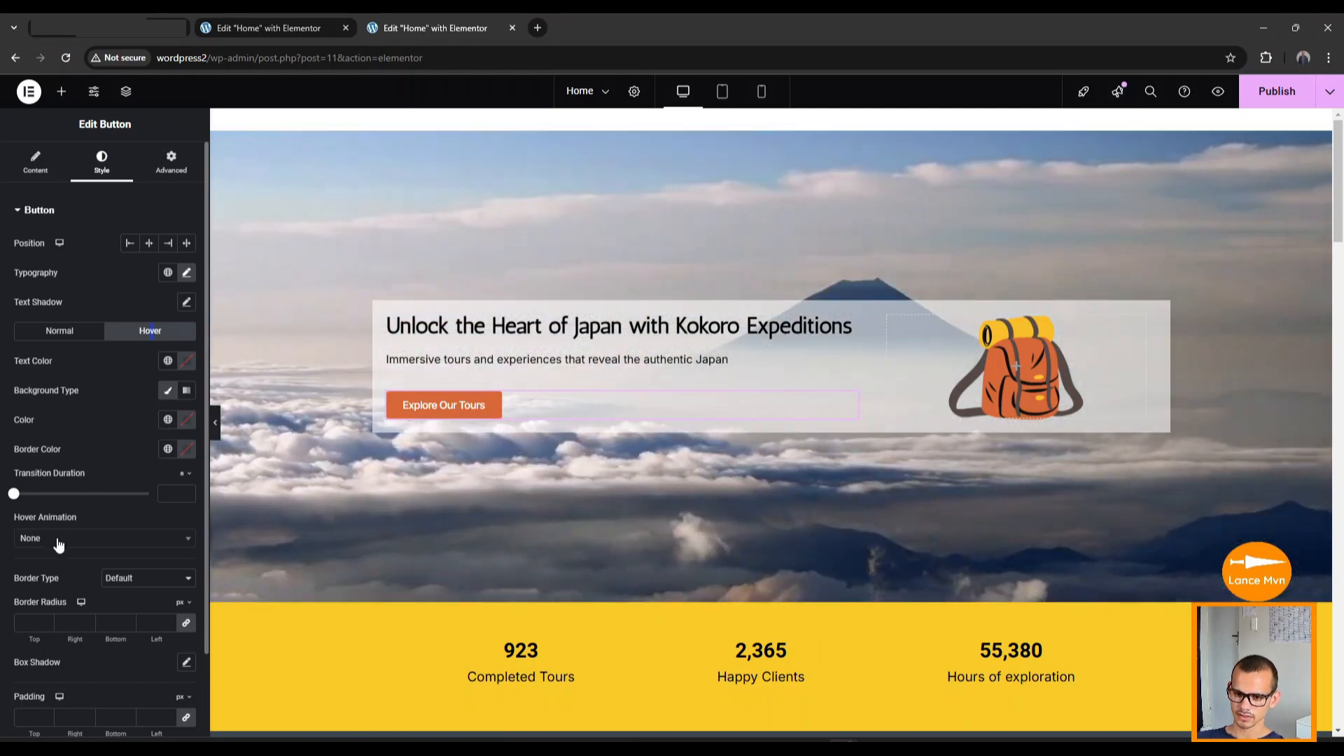
click(60, 542)
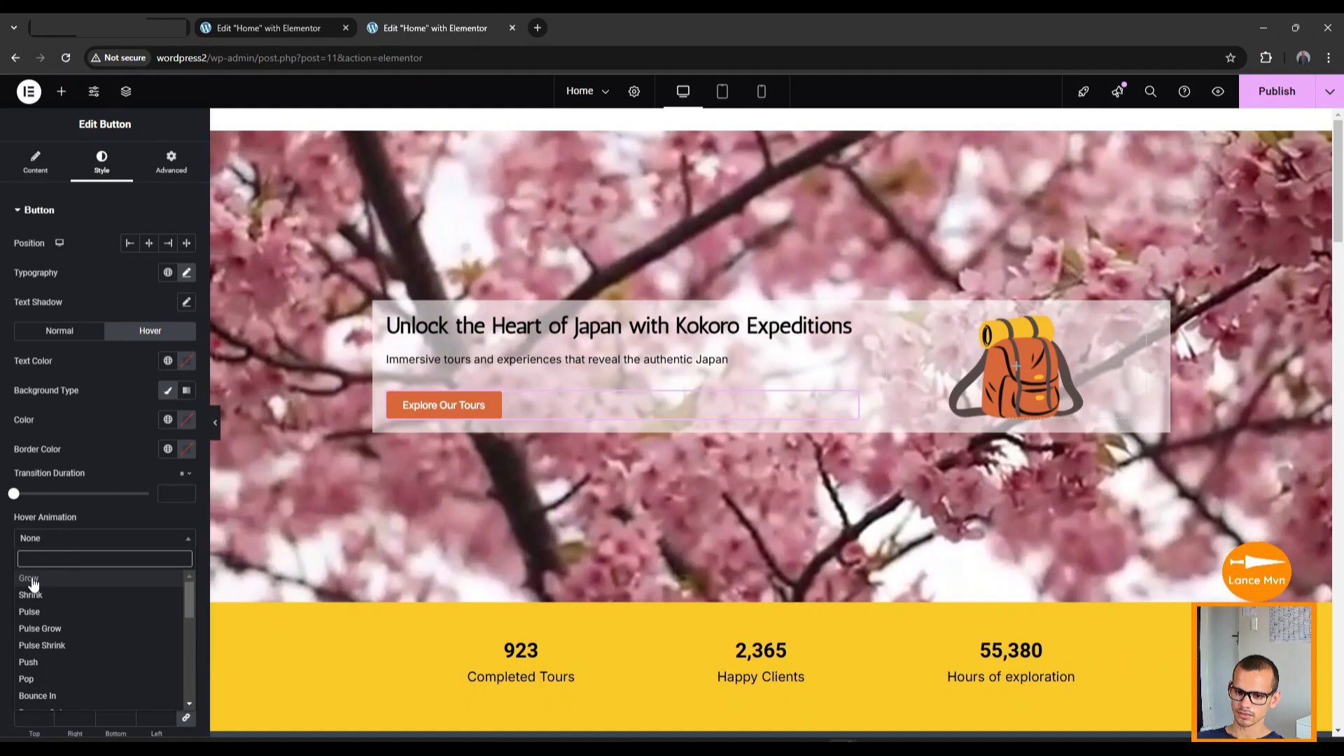
click(32, 578)
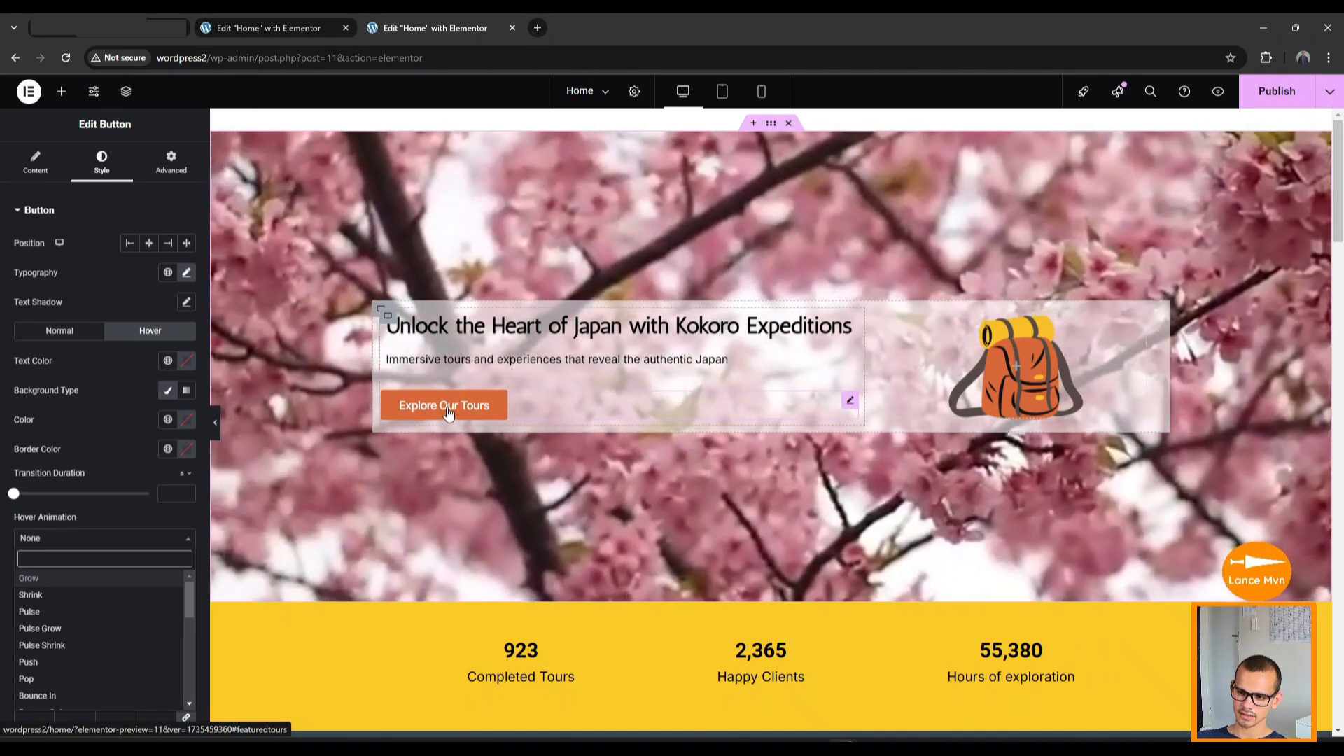
Copy the Explore Our Tours button so its style can go on the first Book Now button.
right_click(448, 413)
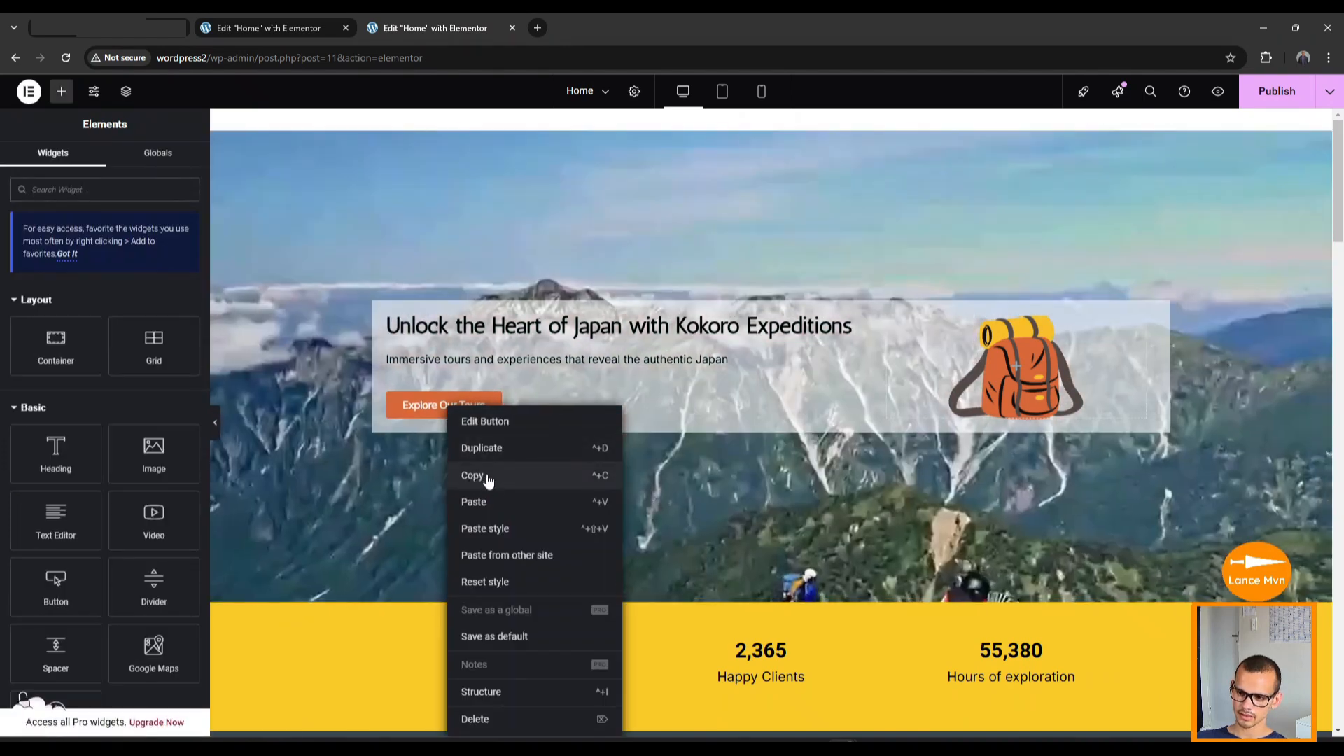
click(465, 475)
scroll(468, 476, down, 7)
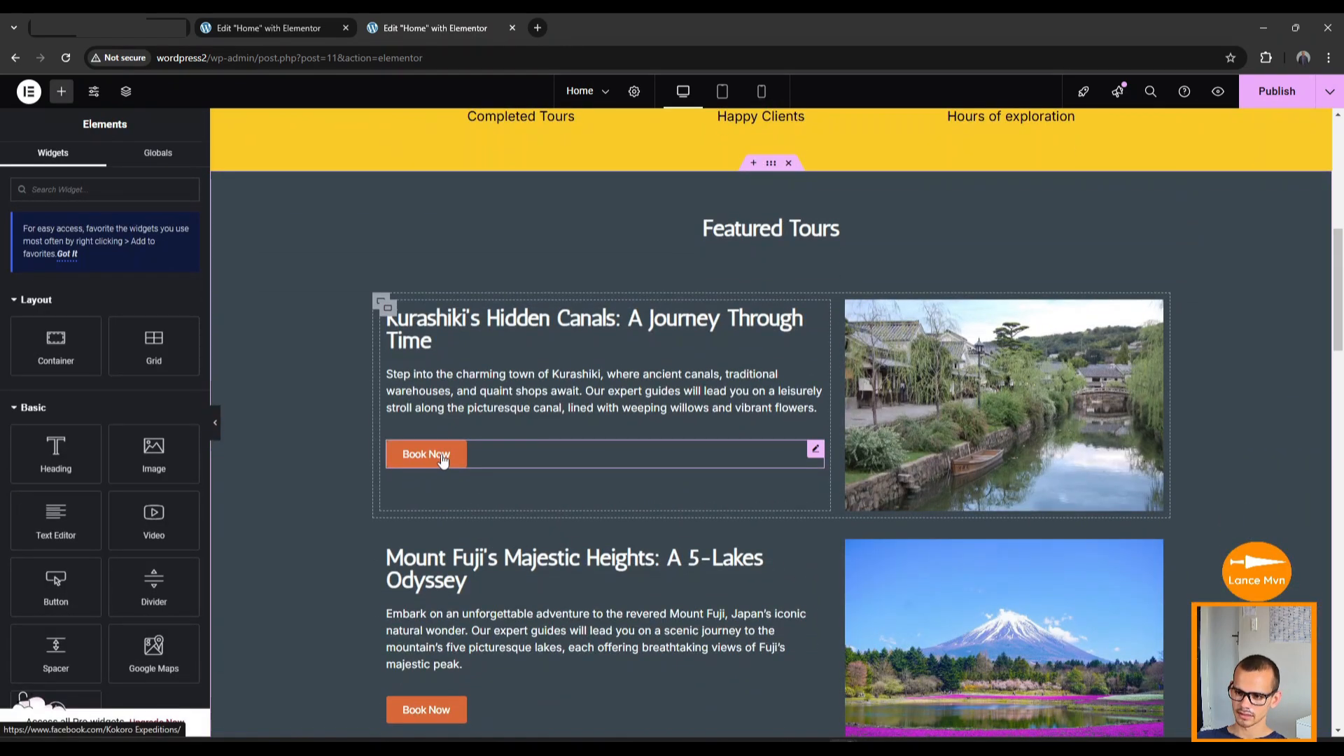
right_click(442, 456)
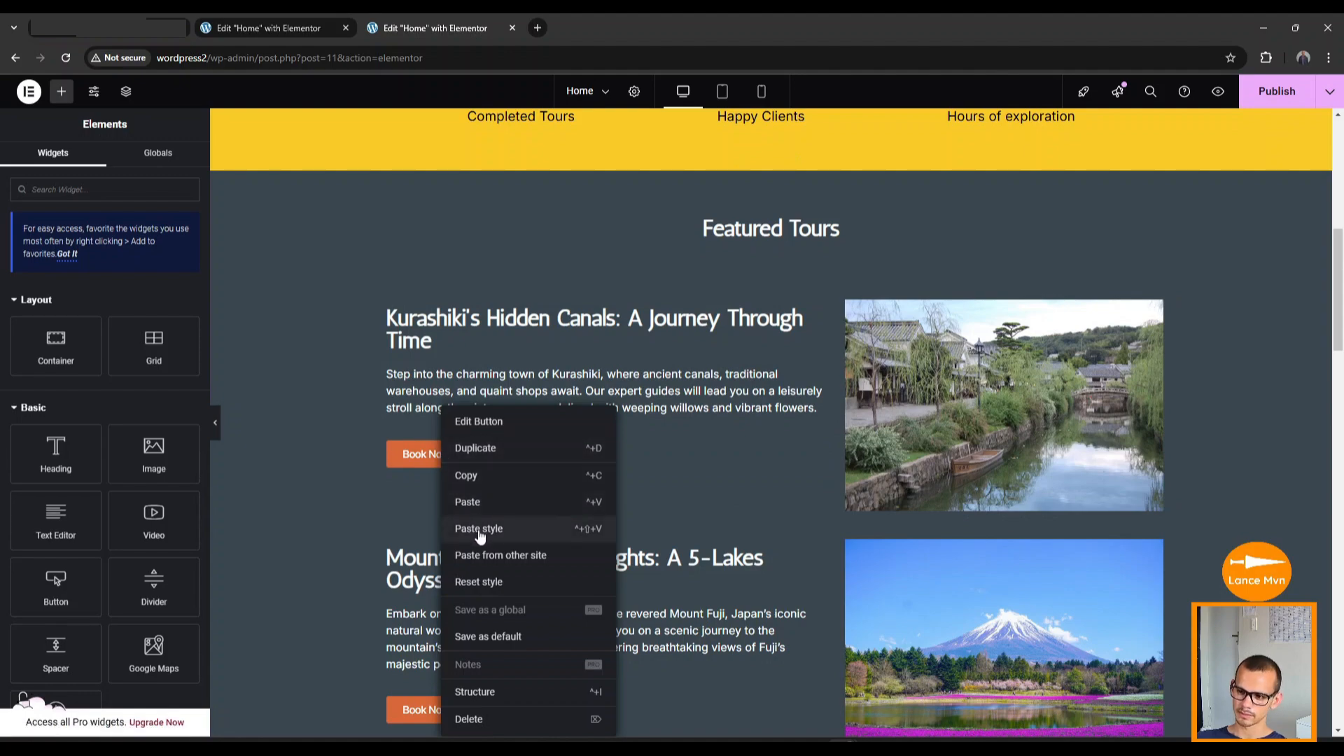
Paste the Explore Our Tours style onto both Book Now buttons and the Start Your Japanese Adventure Today button.
click(494, 530)
scroll(382, 517, down, 4)
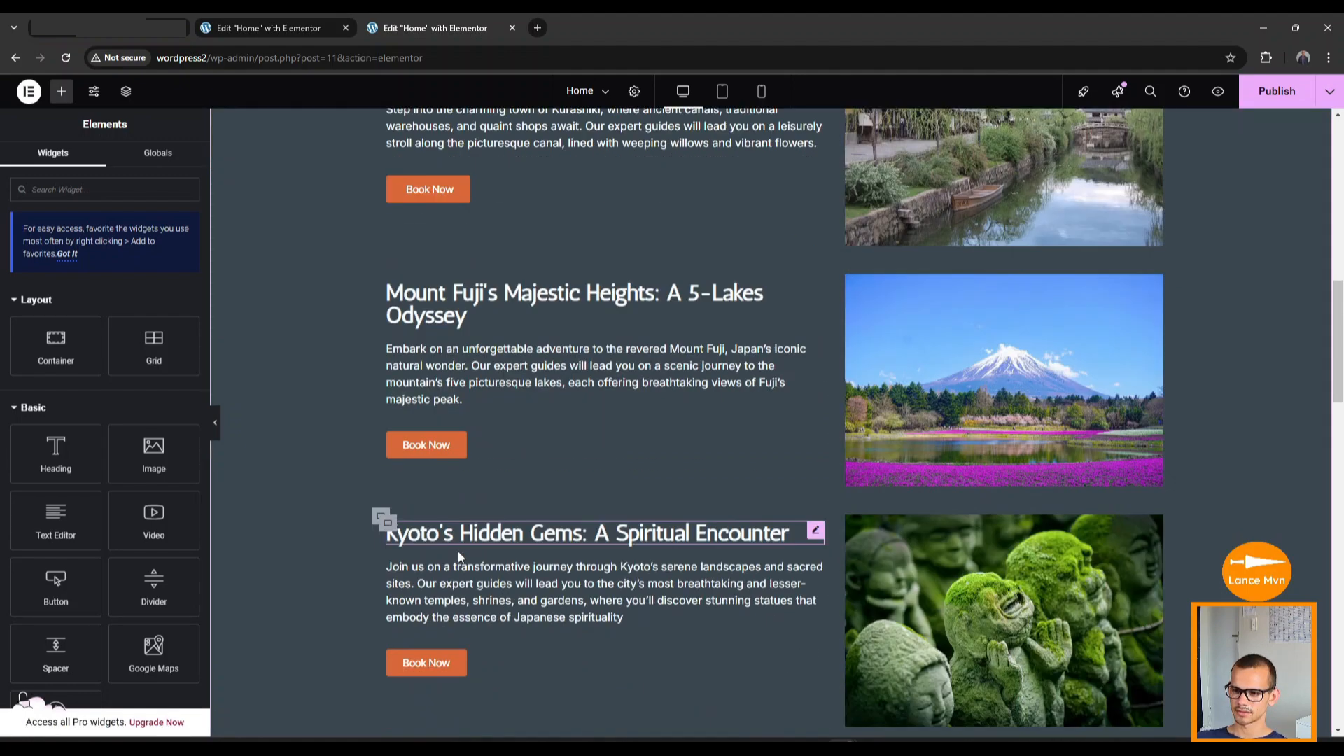
scroll(392, 391, up, 2)
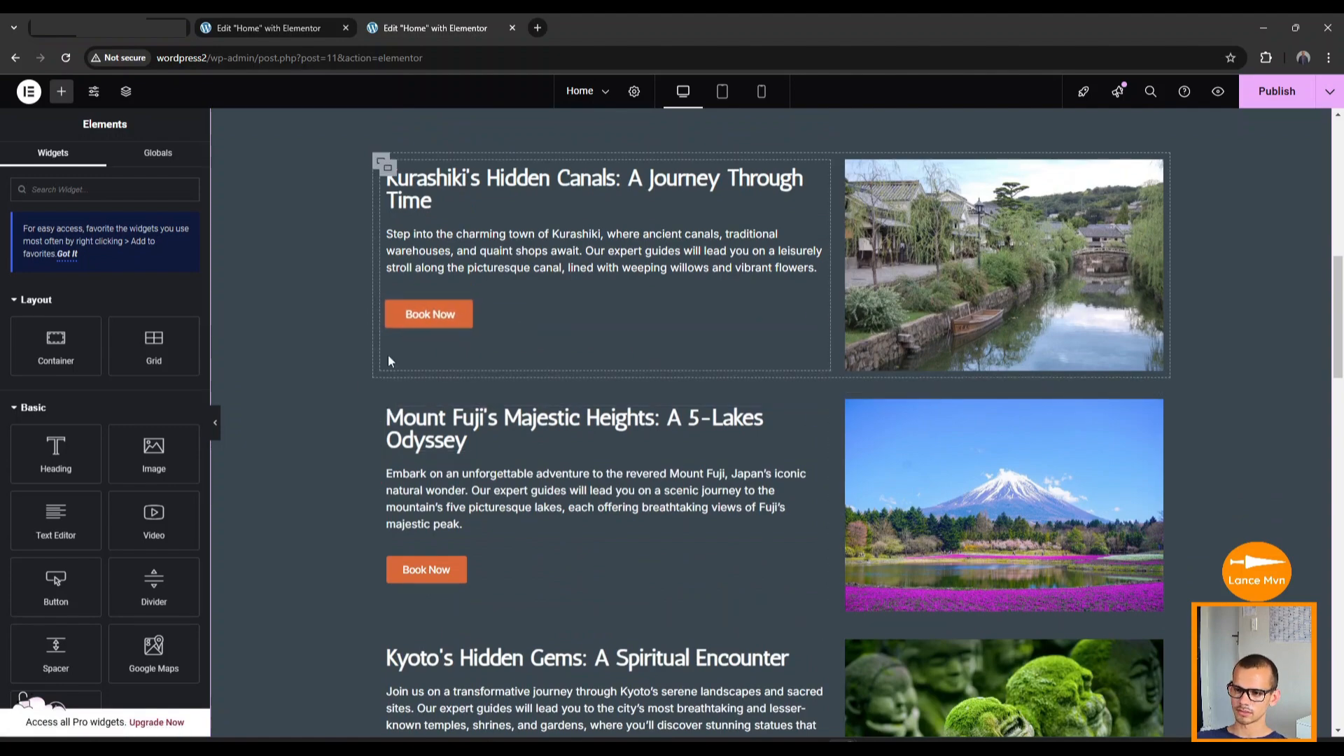
right_click(439, 568)
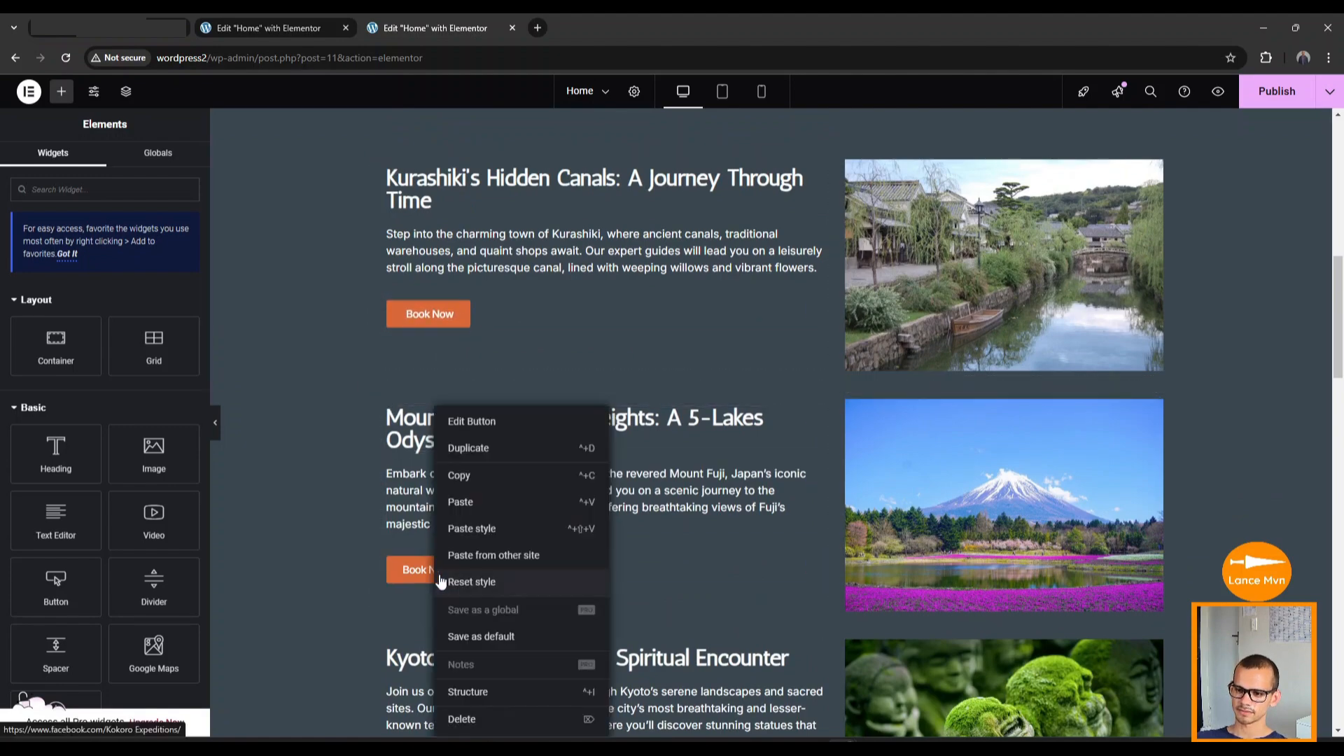
click(462, 527)
scroll(446, 447, down, 6)
scroll(462, 483, down, 10)
scroll(472, 479, down, 4)
right_click(456, 562)
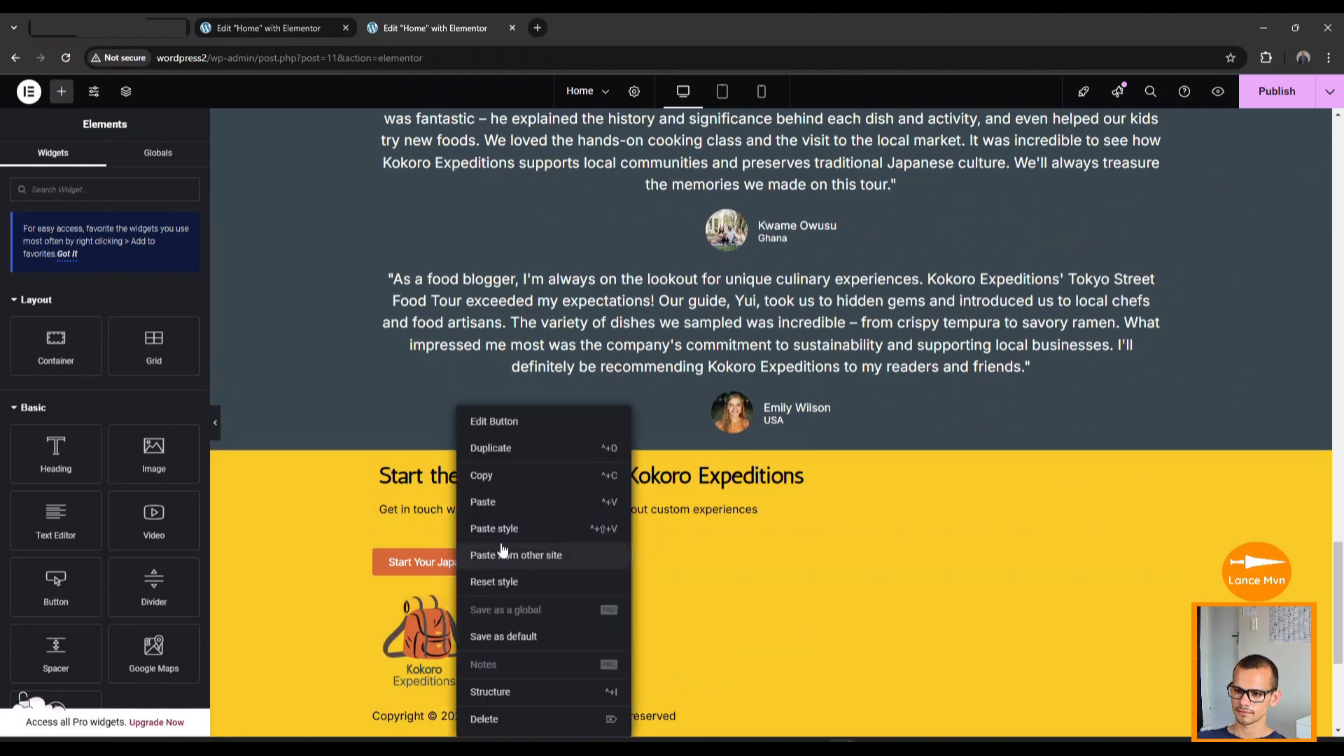
click(488, 529)
scroll(474, 516, down, 3)
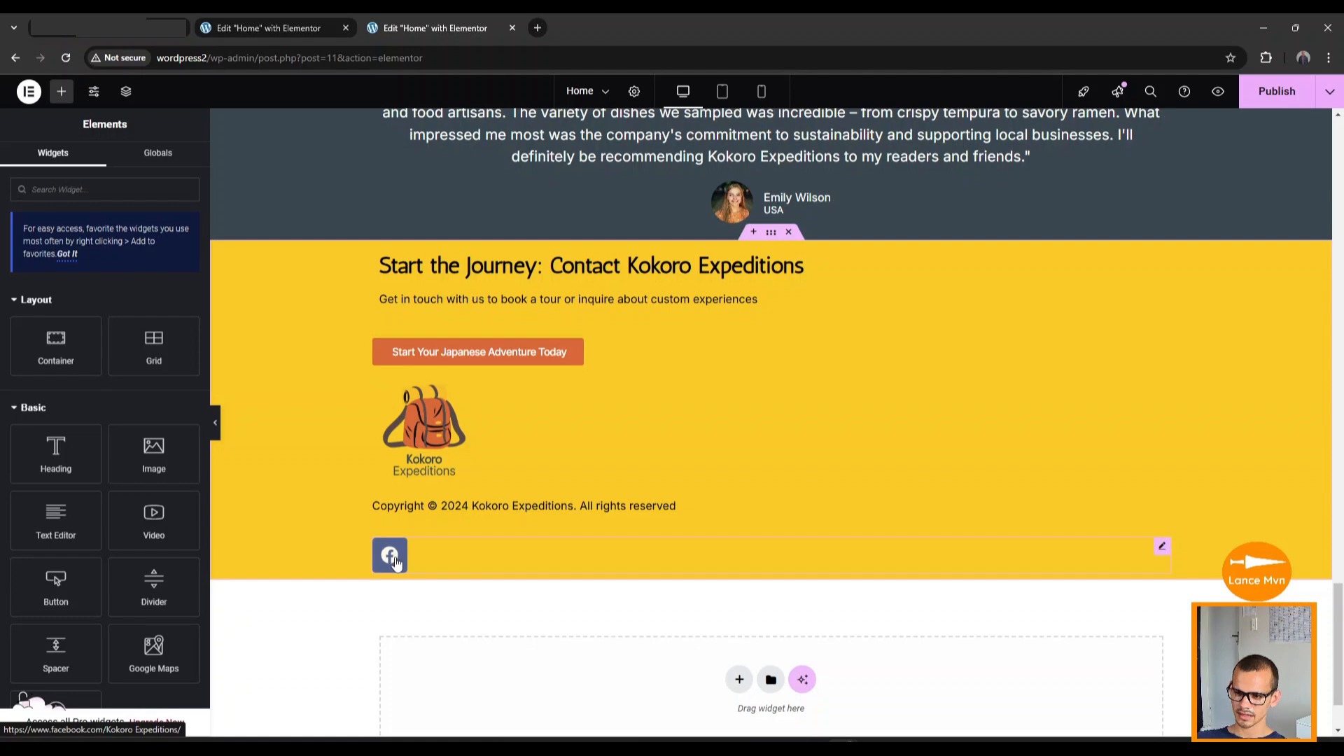
Set the Facebook social icon's Icon Hover animation to Grow.
click(396, 561)
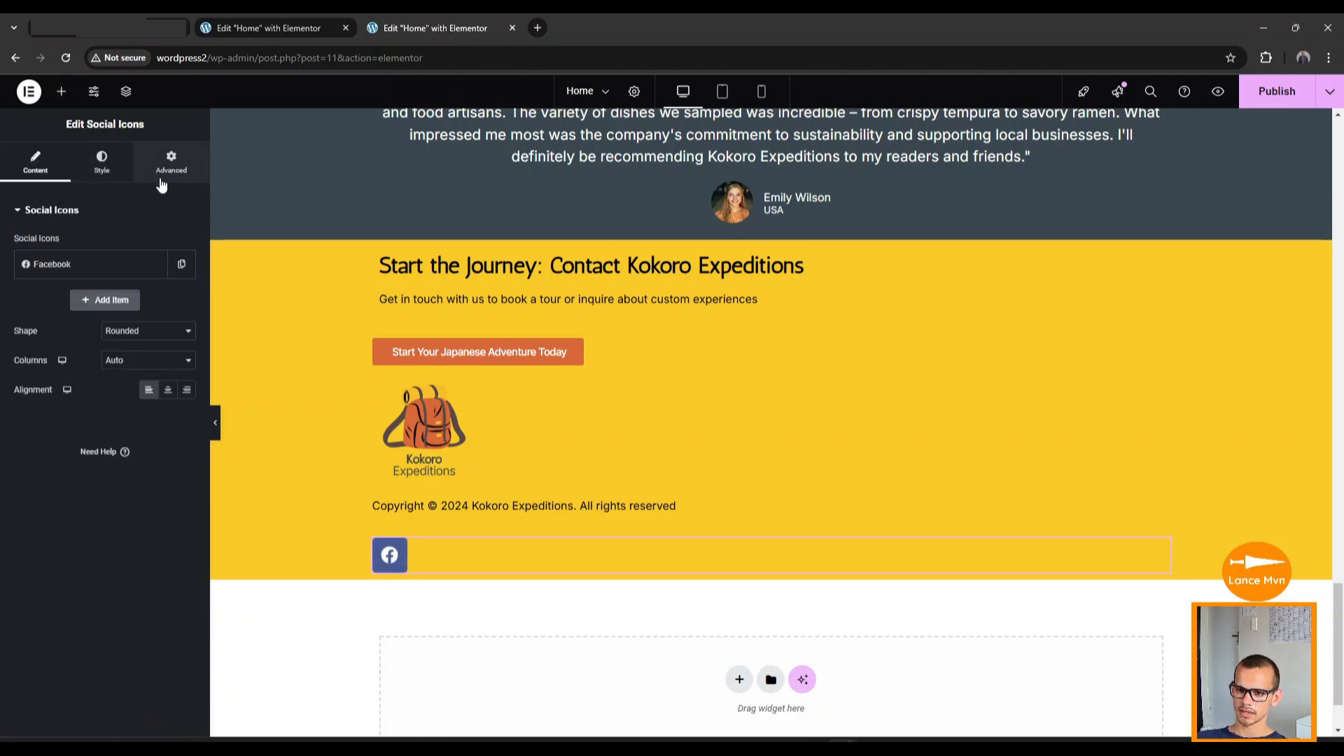
click(102, 165)
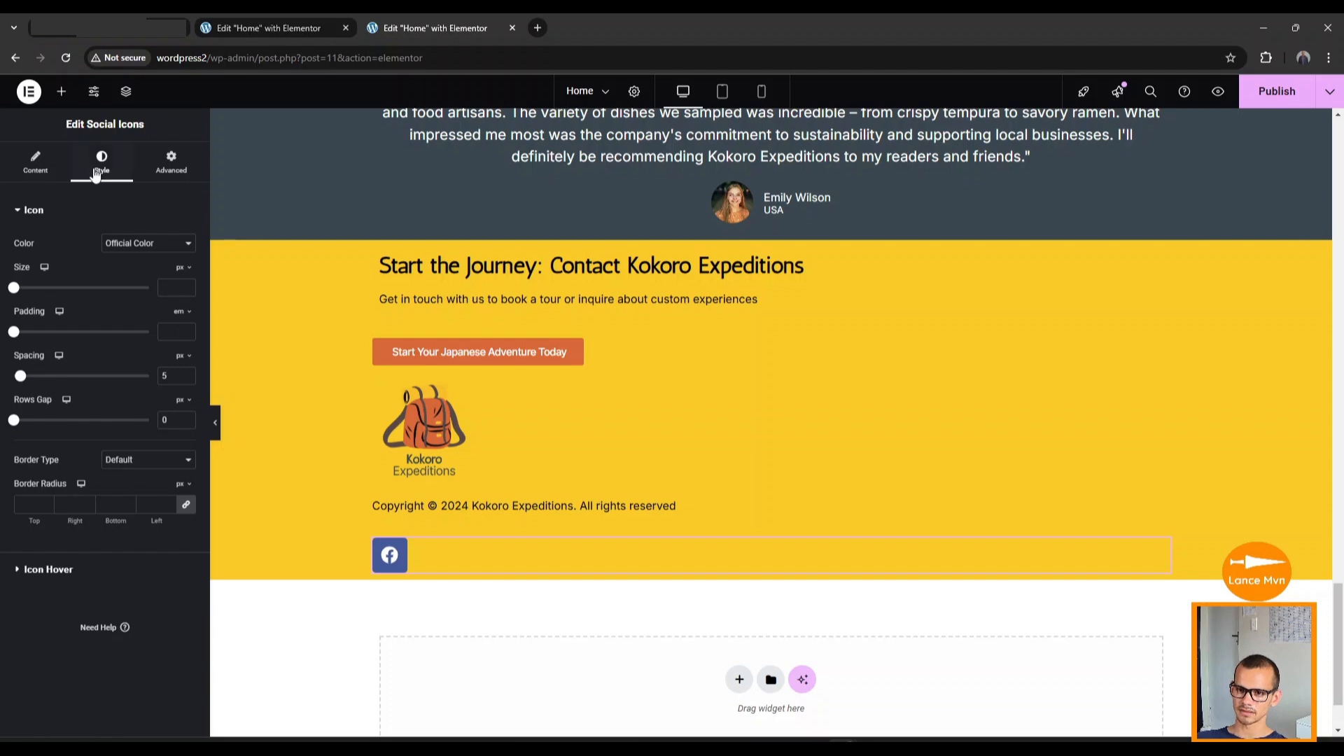
click(21, 571)
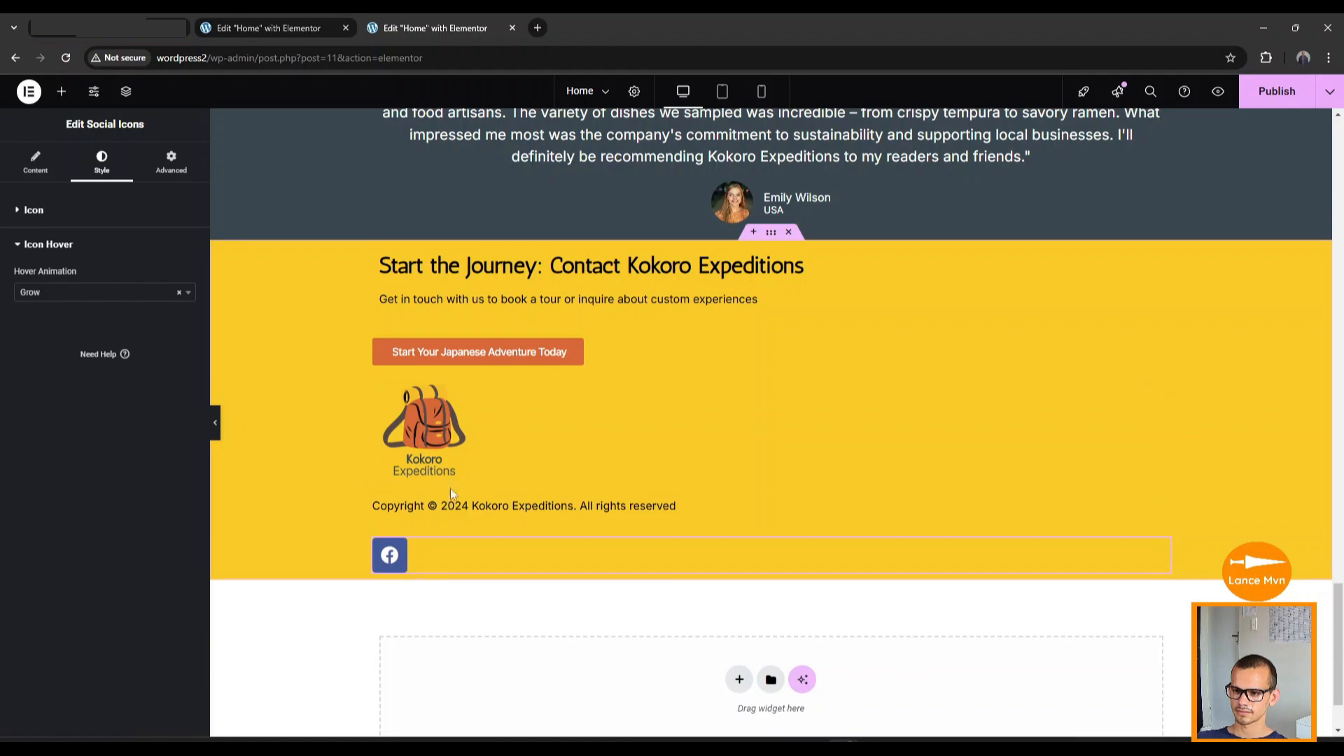
scroll(513, 363, up, 20)
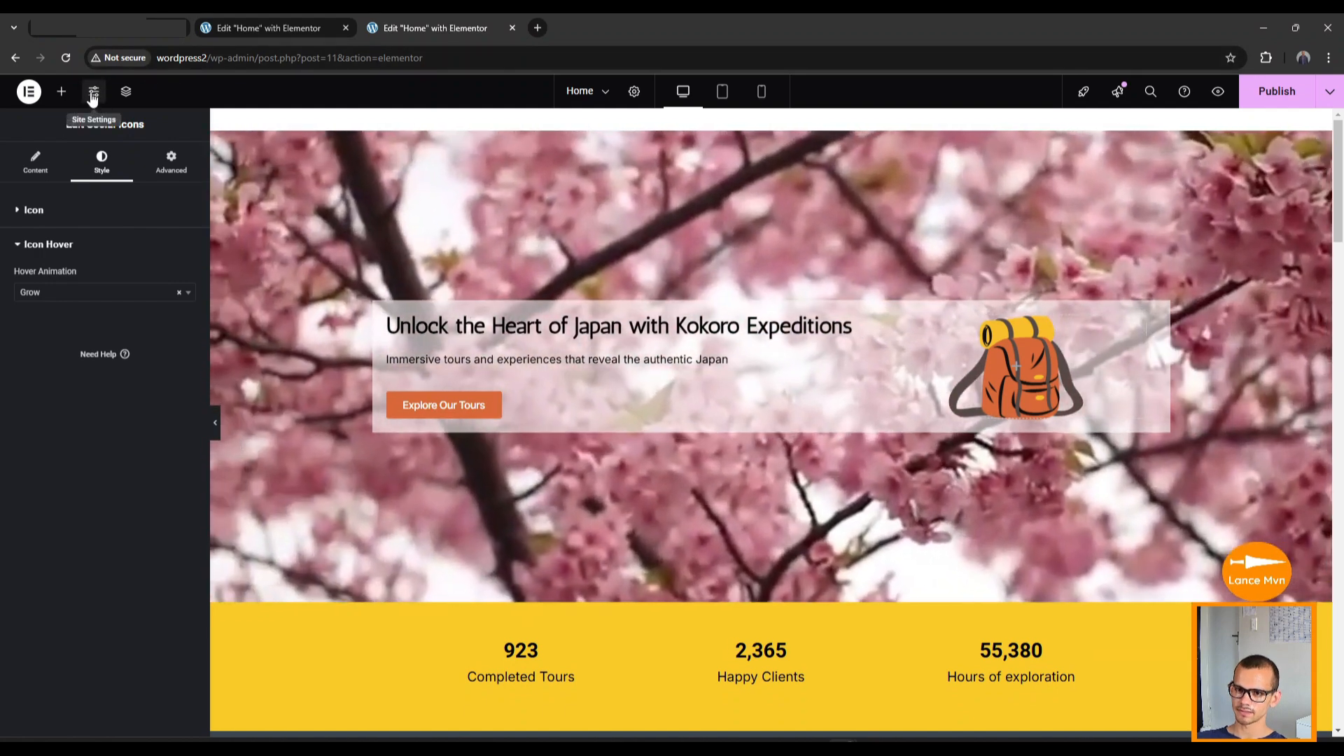
In Site Settings, open the Hello Theme Header and set its background type to Classic.
click(91, 100)
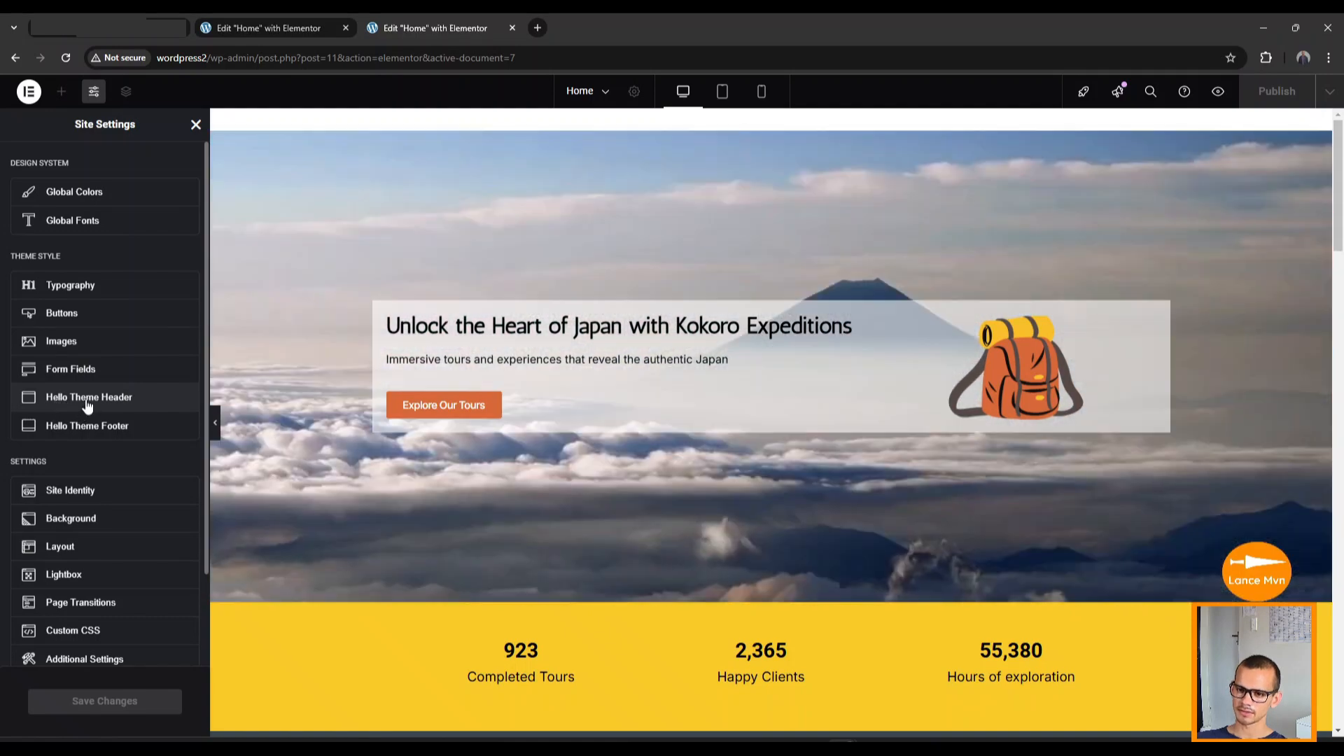
click(84, 406)
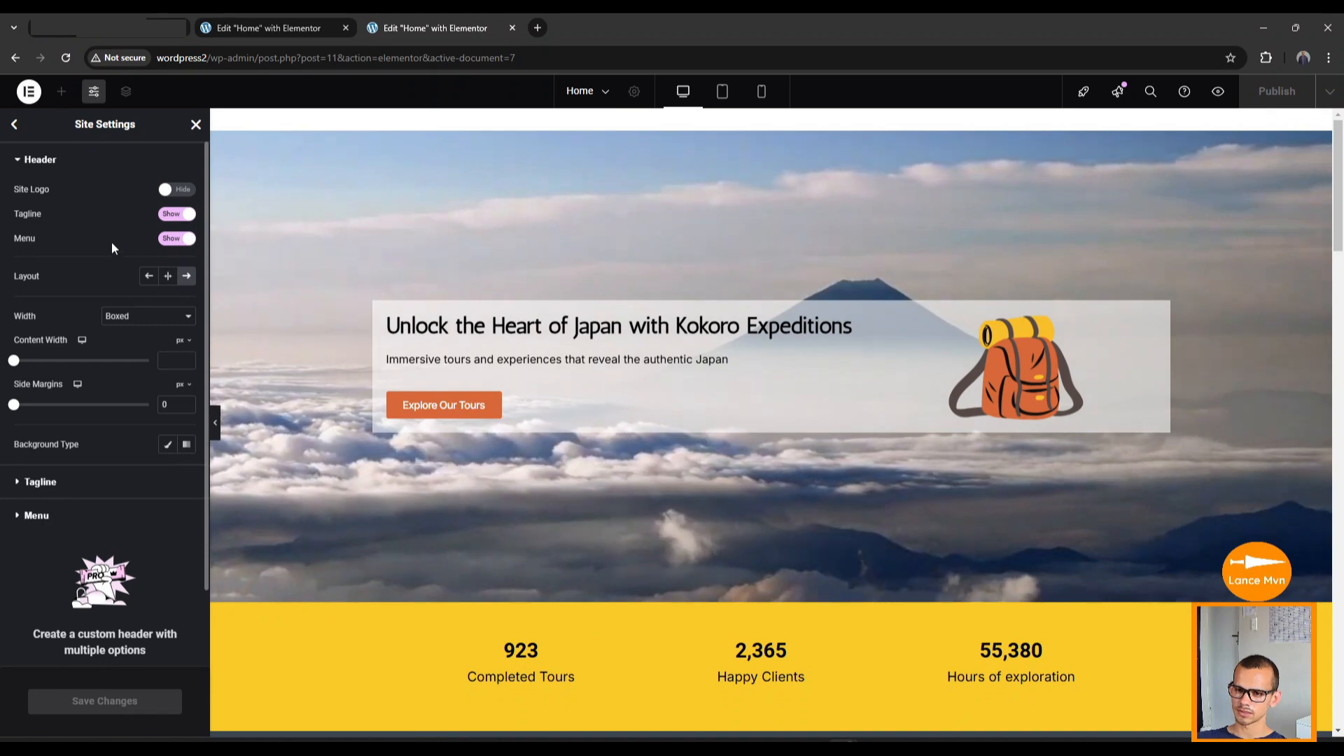
click(174, 242)
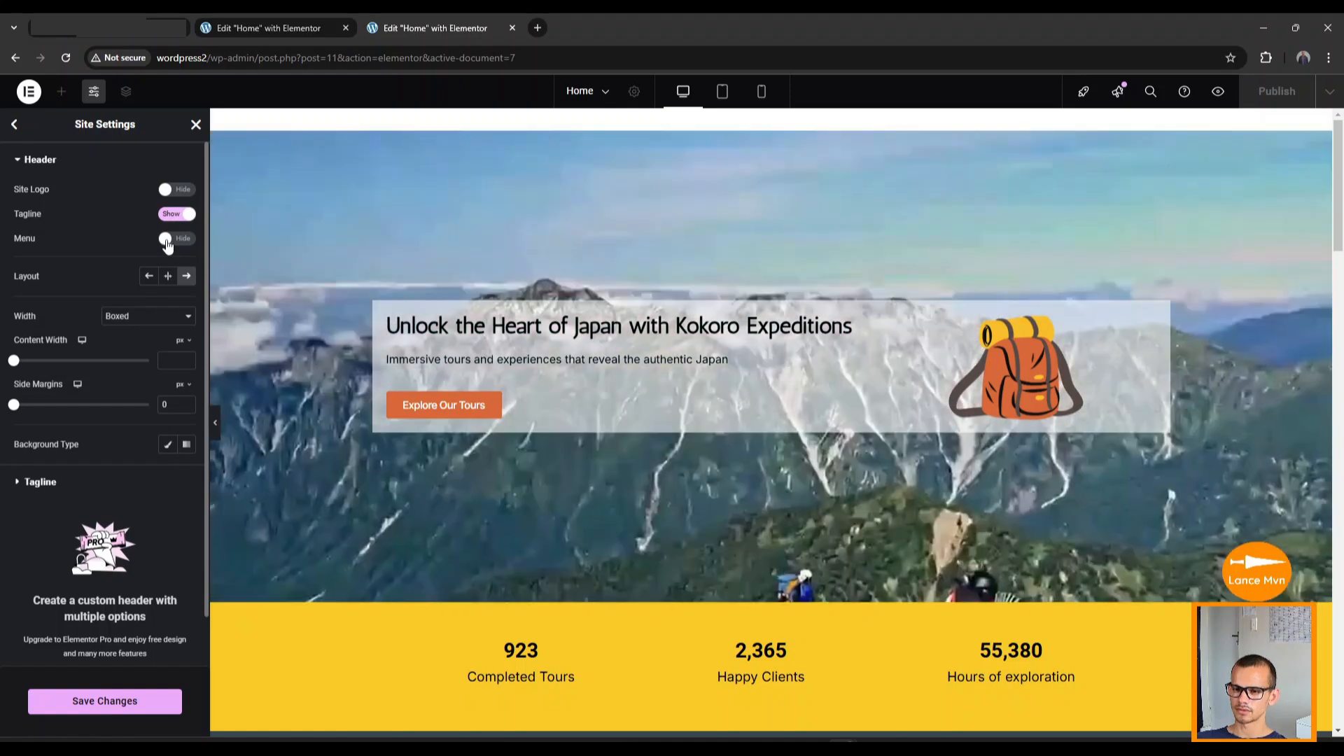
click(165, 240)
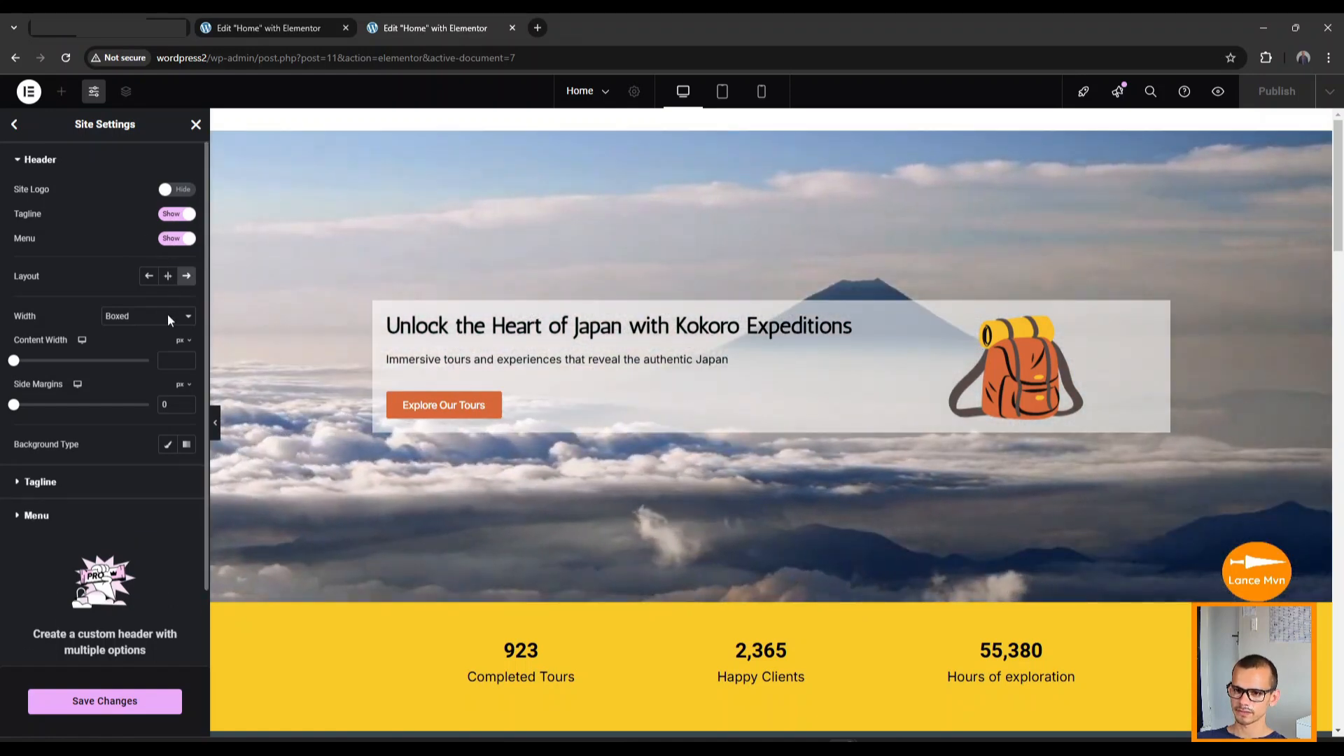
scroll(134, 476, down, 1)
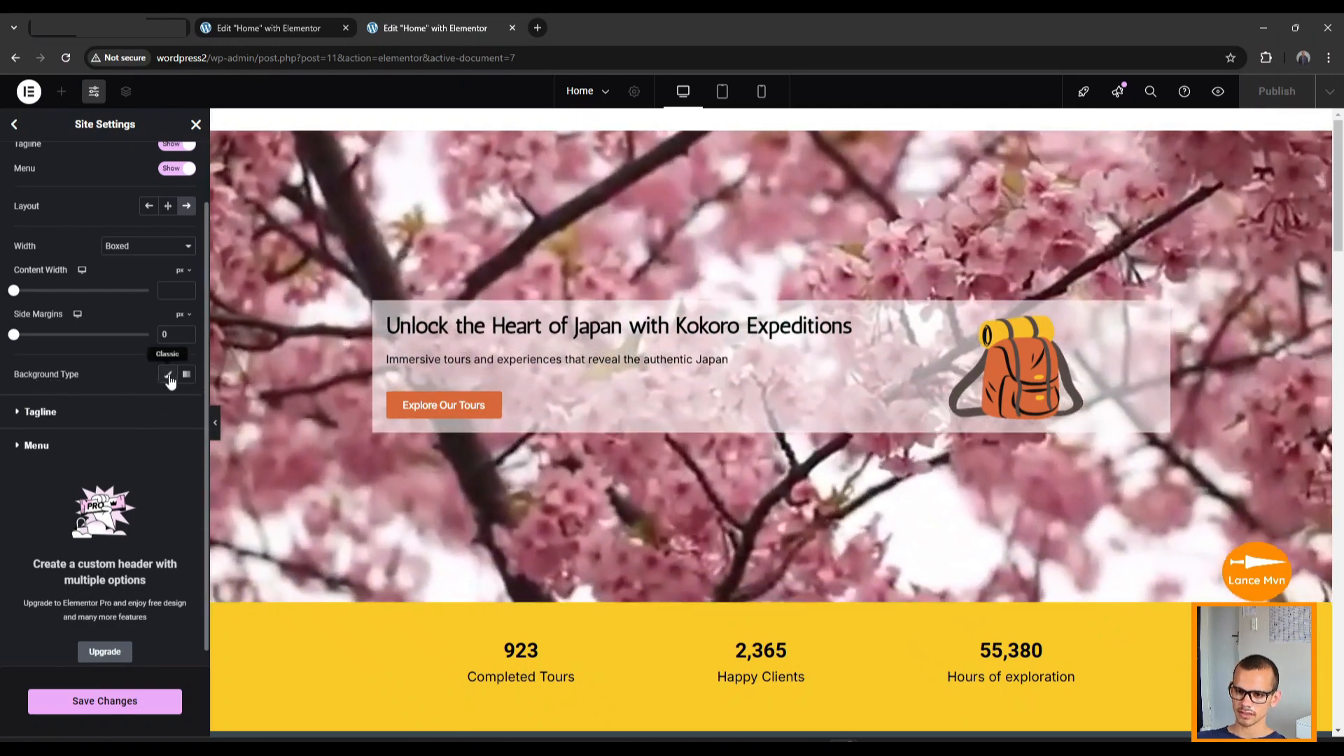
click(168, 374)
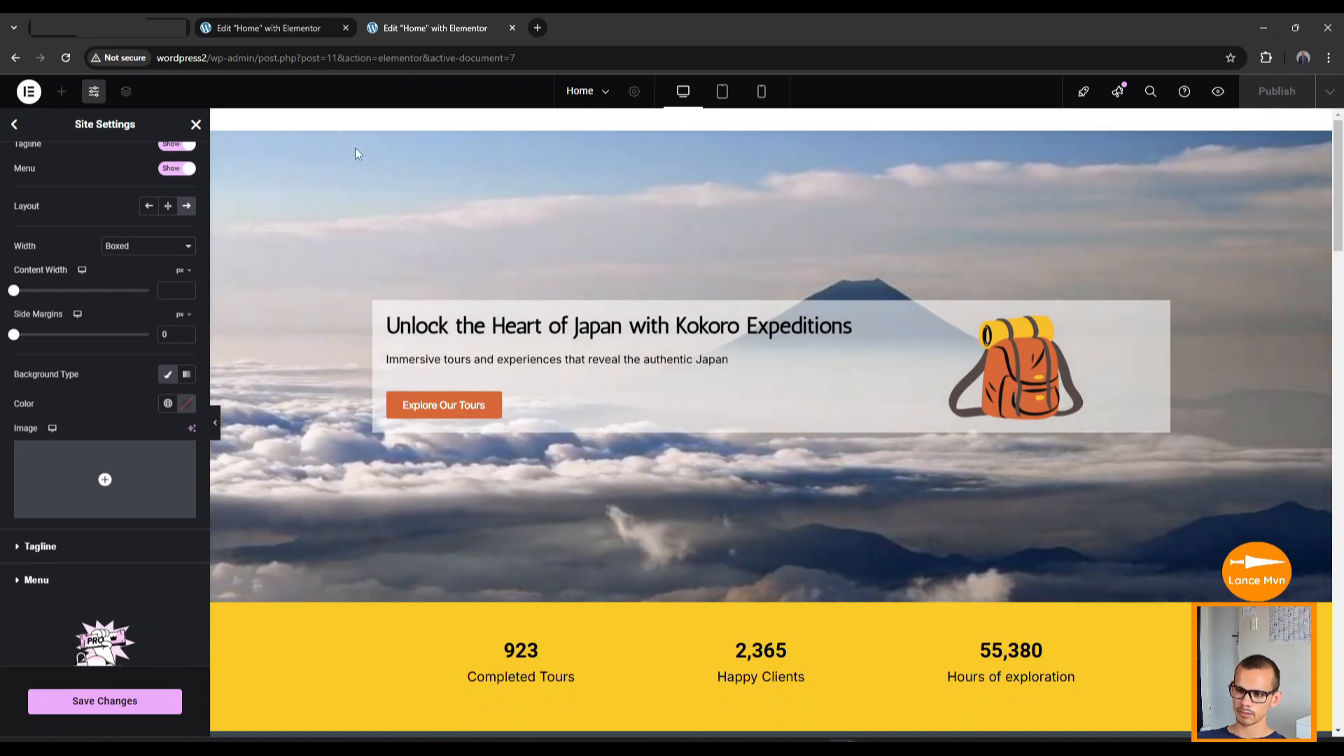
scroll(420, 623, down, 4)
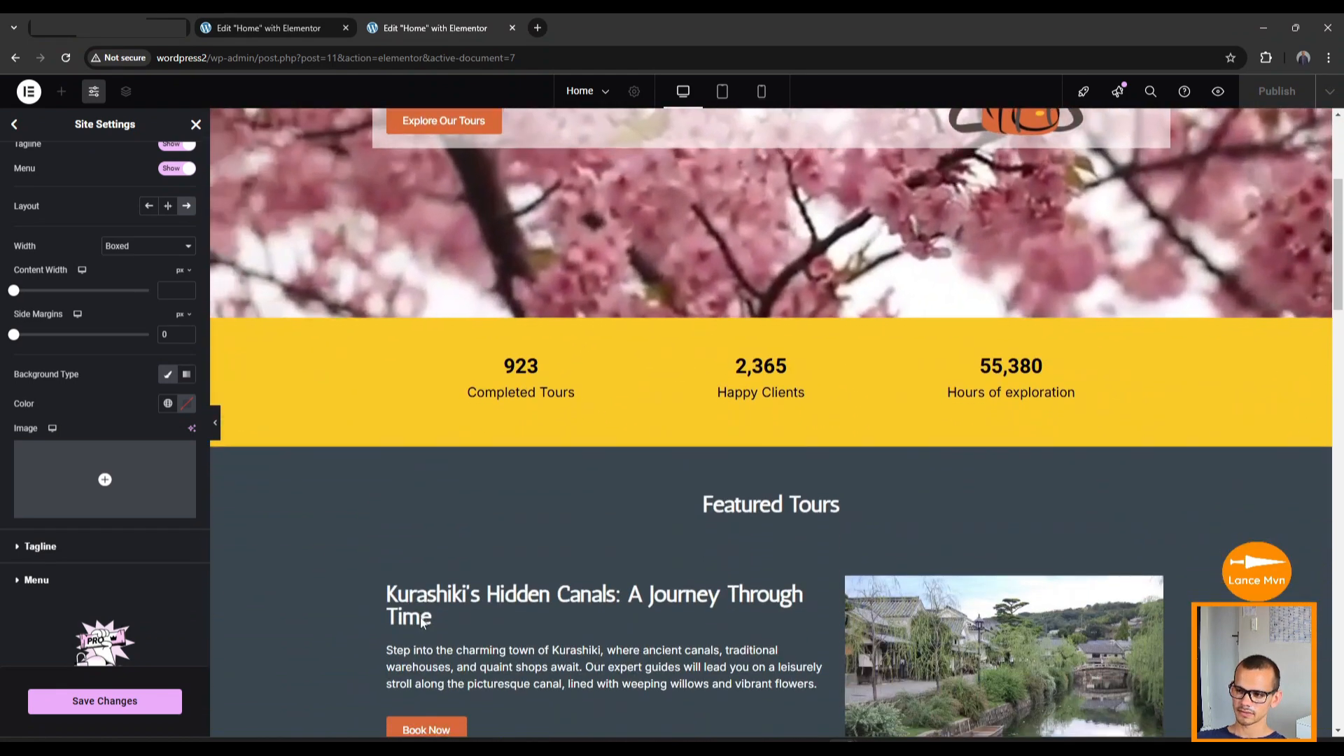
scroll(421, 622, down, 1)
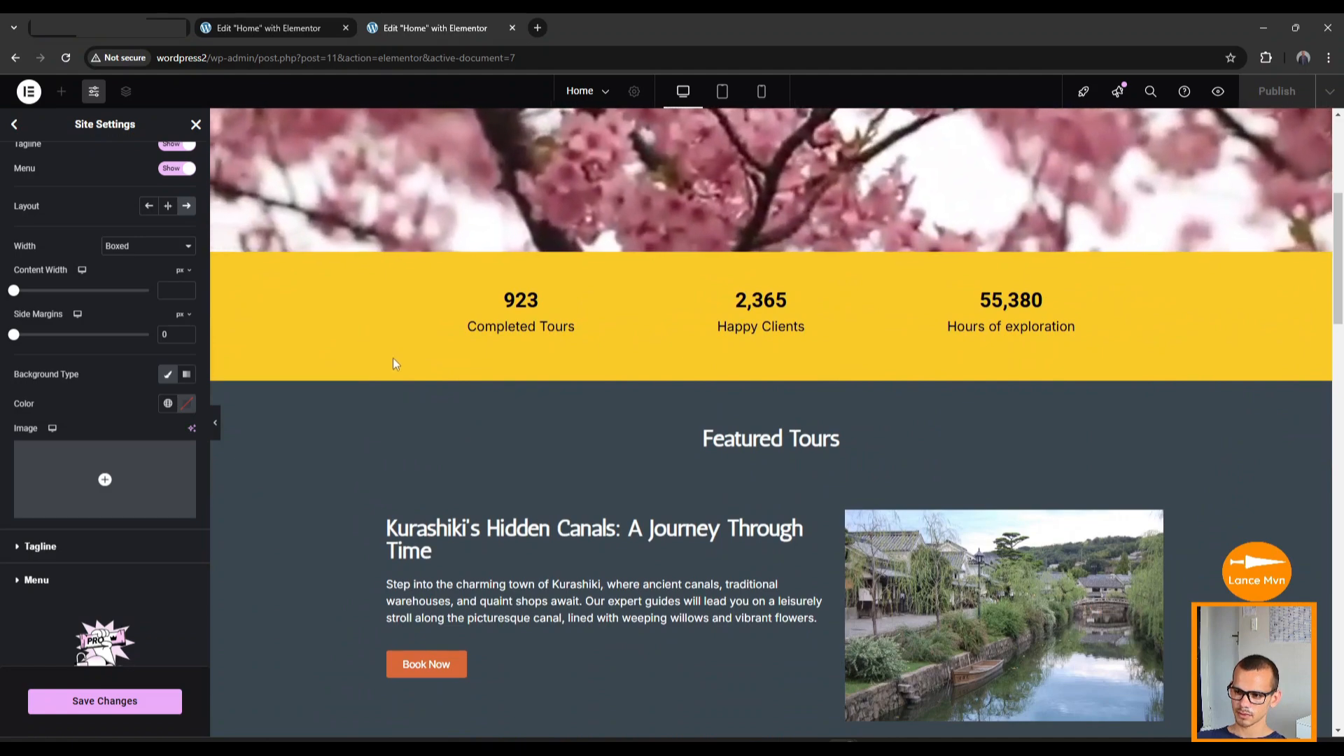
scroll(365, 448, up, 1)
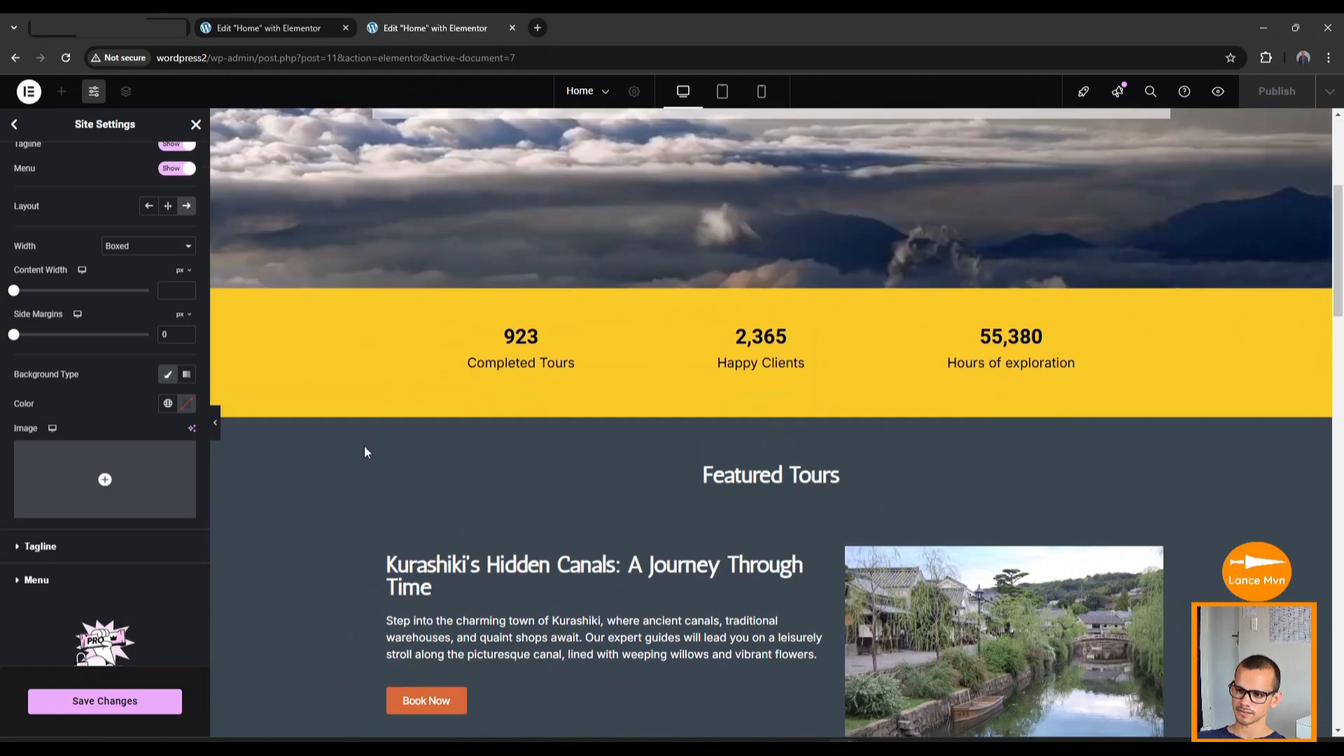
scroll(365, 452, up, 5)
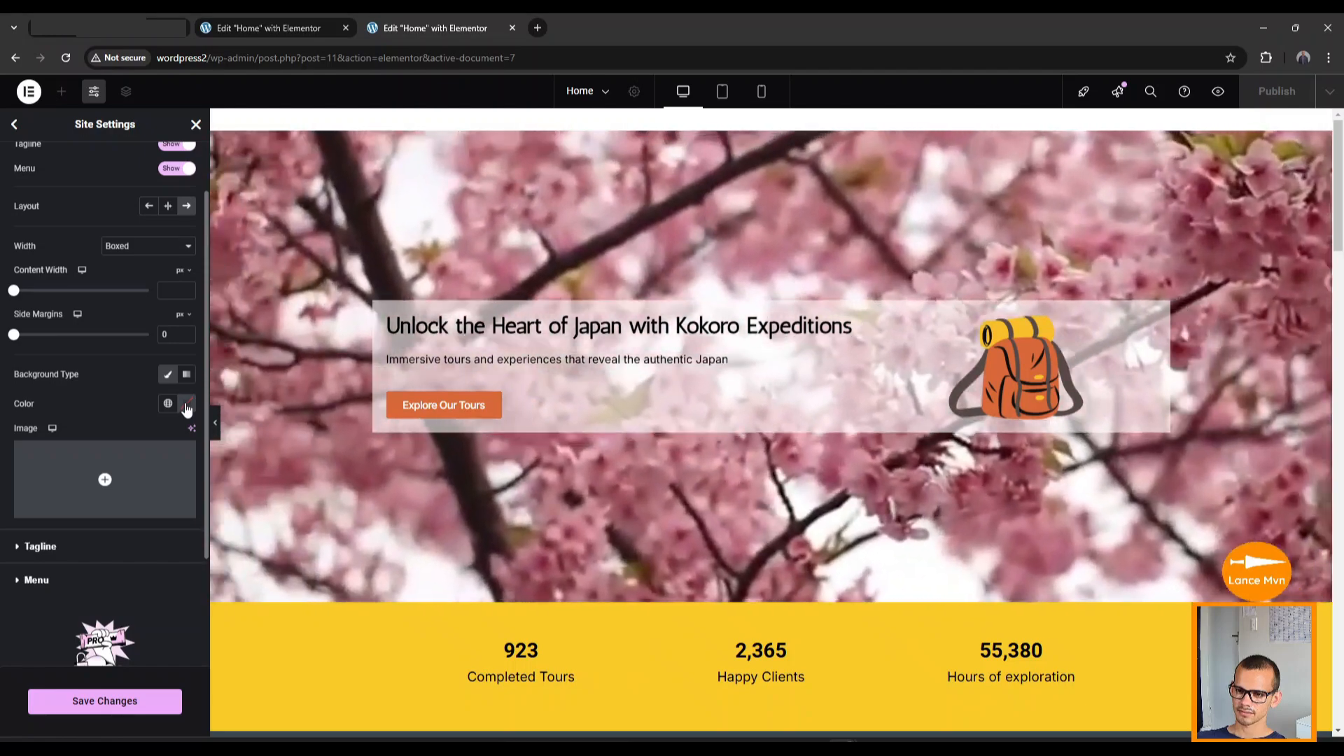
Make the header background yellow, hide the header menu, and save the site settings.
click(187, 406)
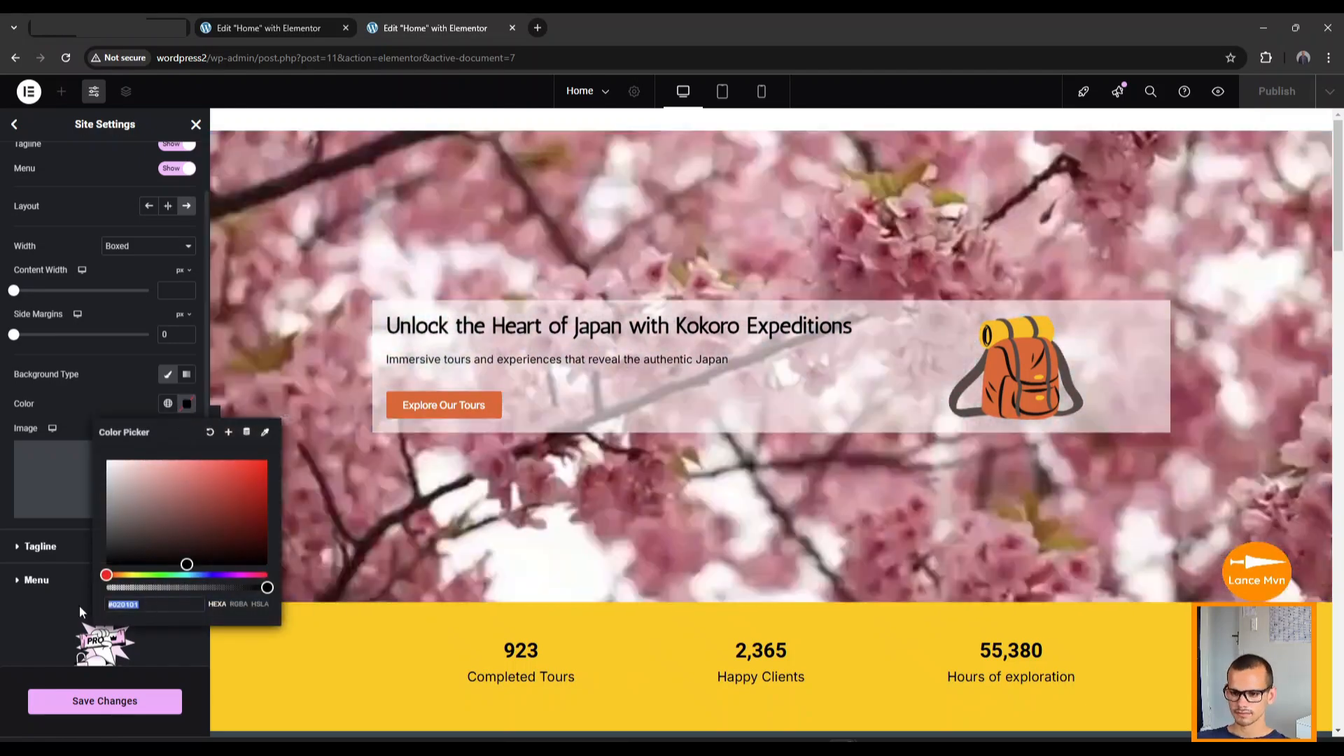
key(ctrl+v)
click(155, 644)
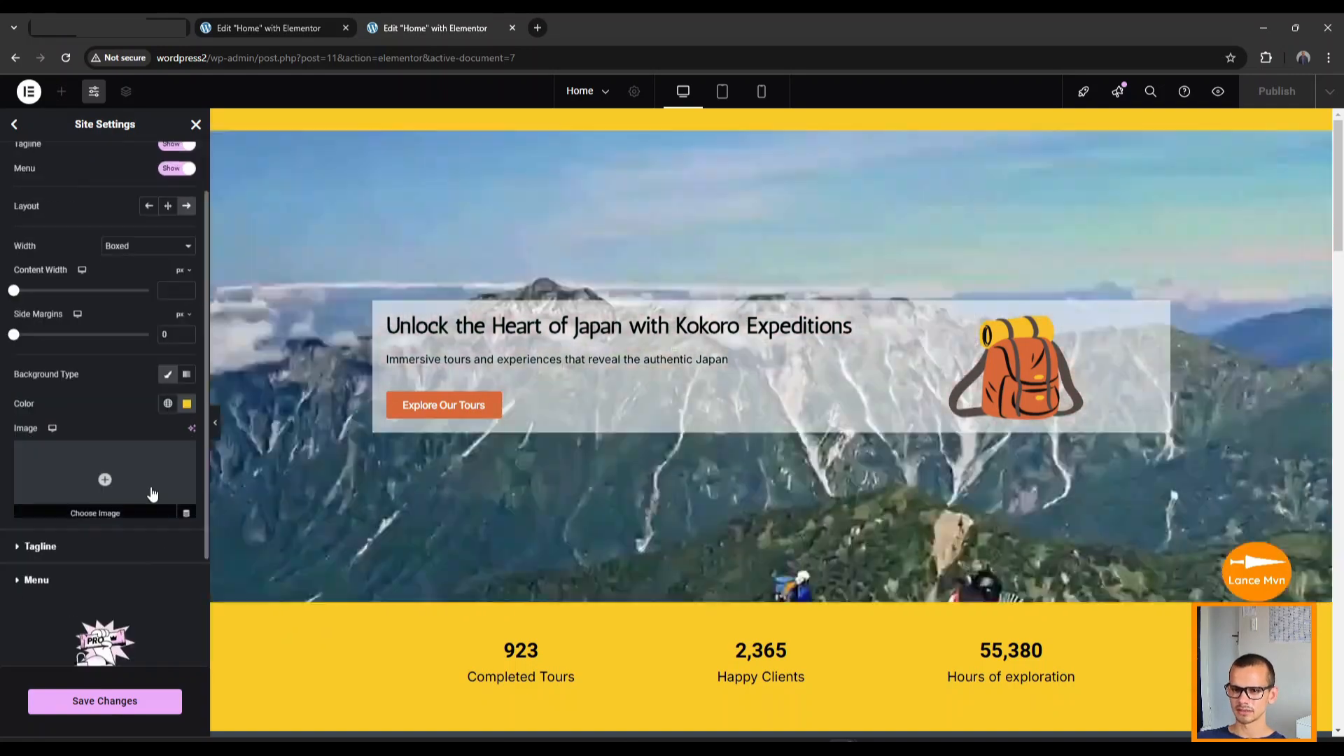
scroll(151, 489, up, 2)
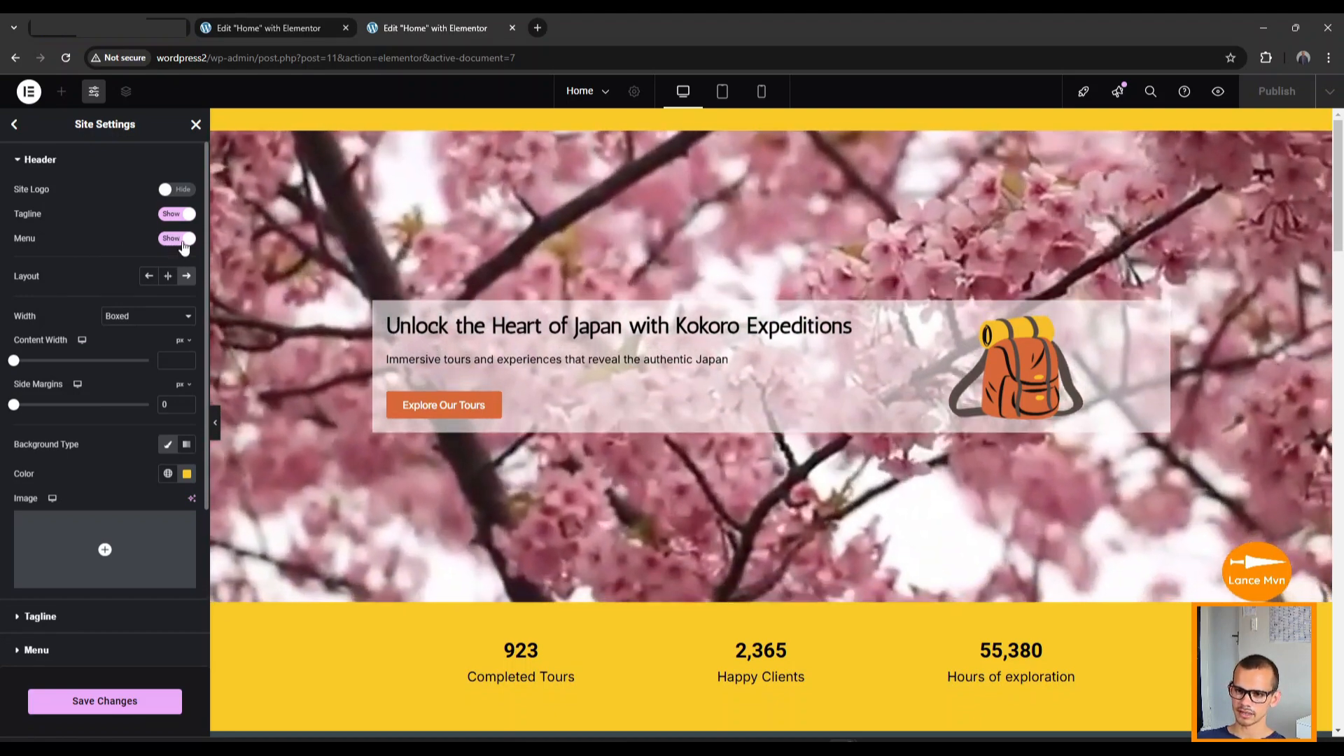
click(182, 243)
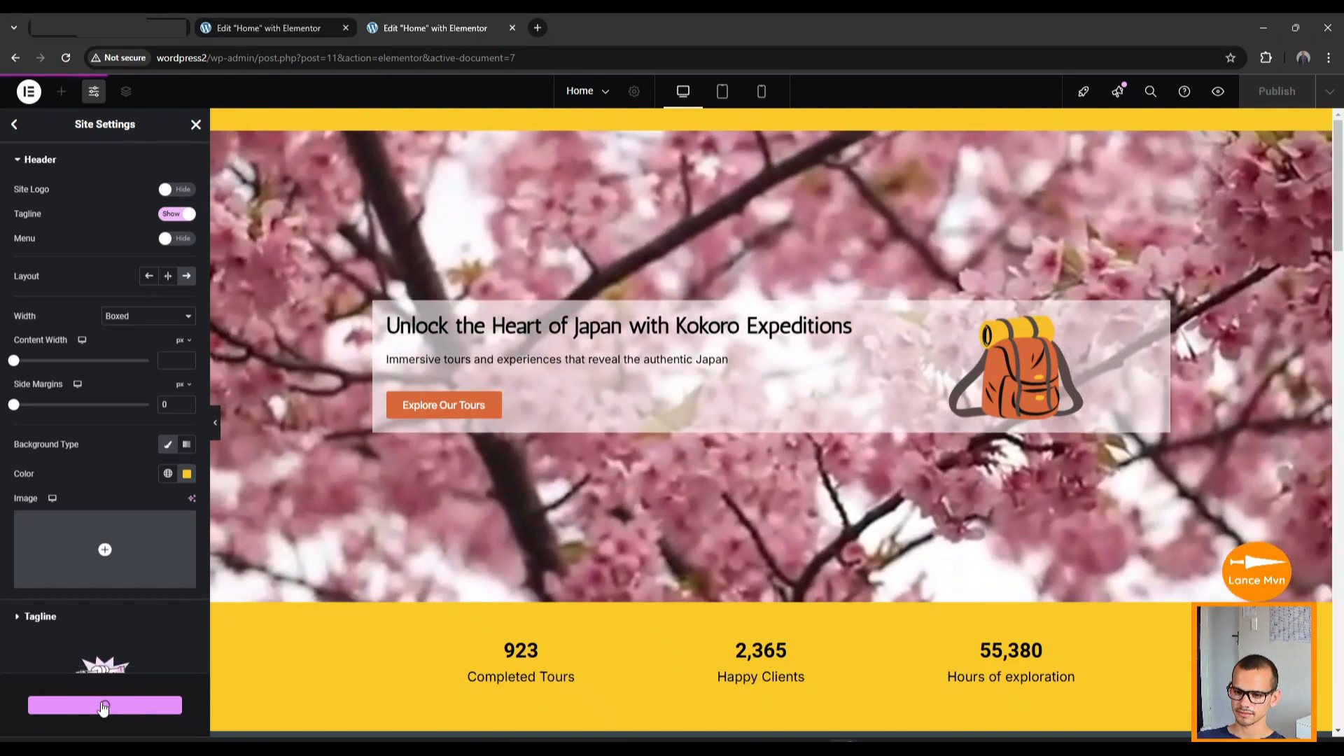
click(103, 701)
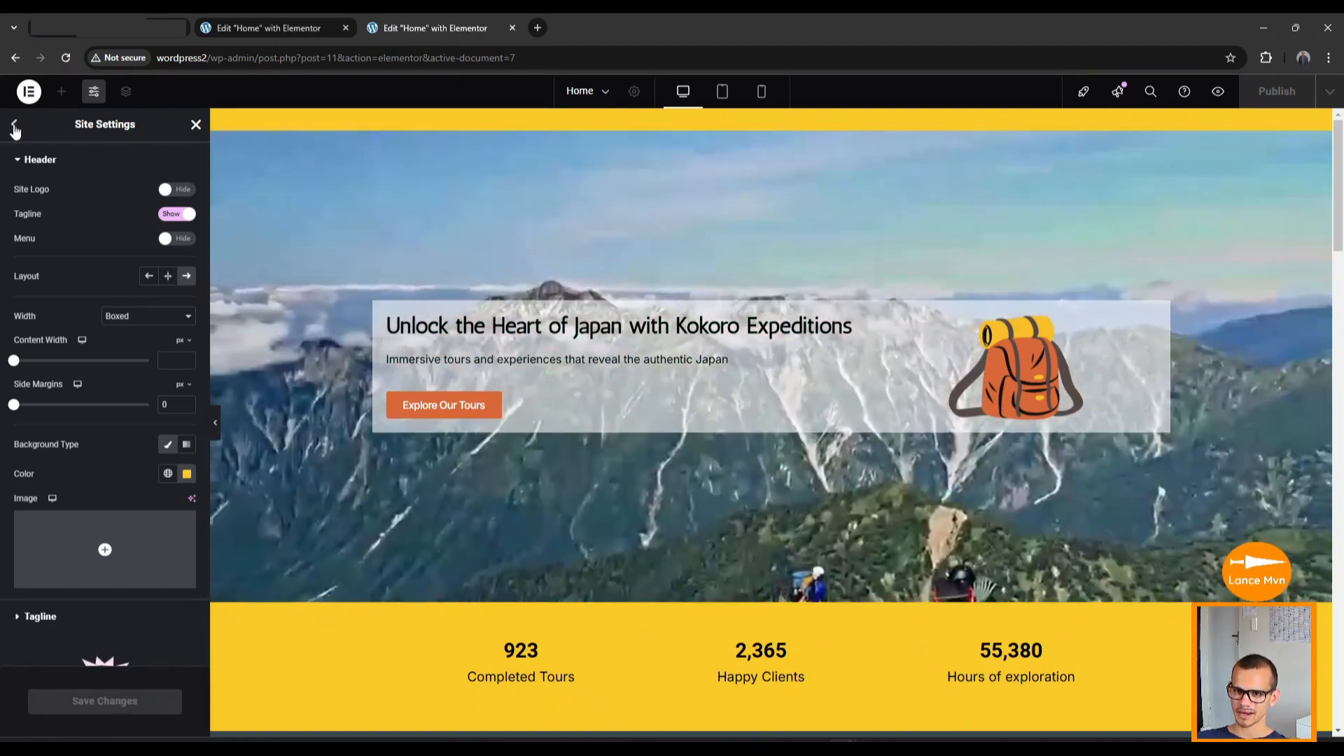
click(14, 126)
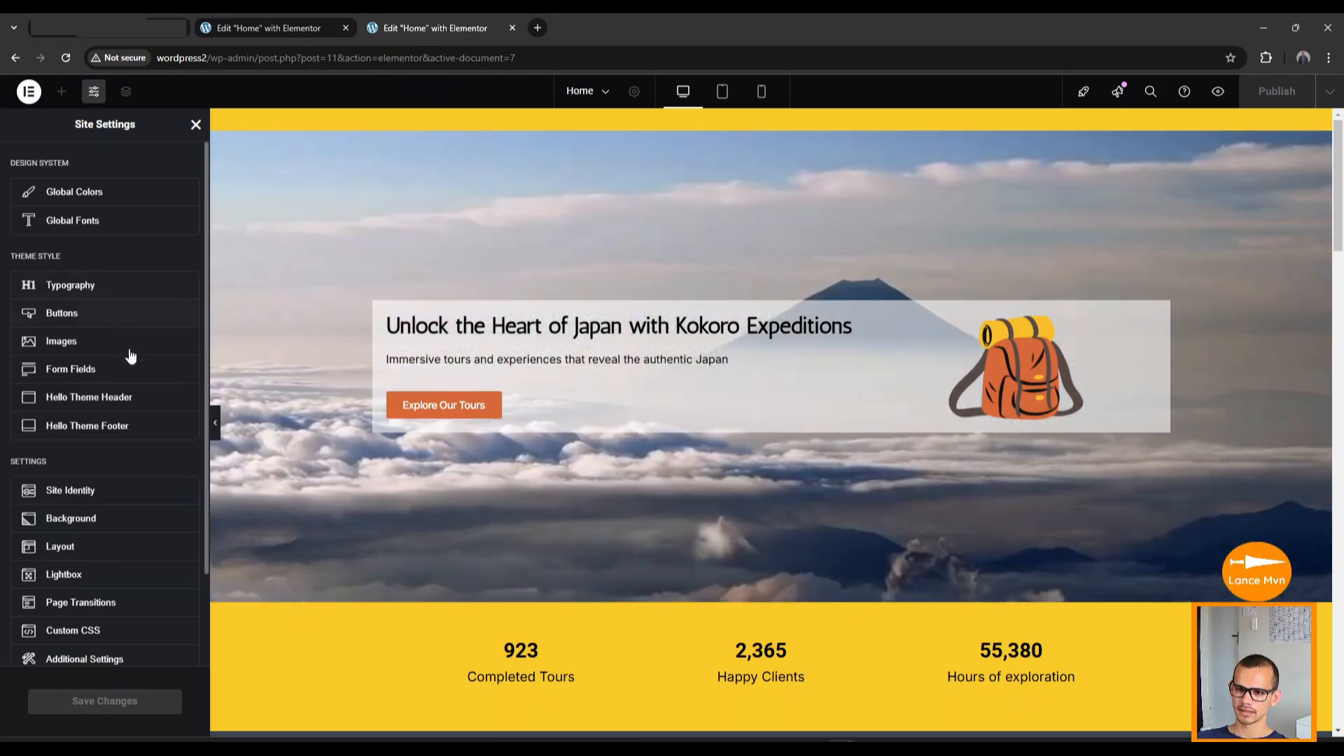
Check the Hello Theme Footer settings, then close Site Settings to return to the Home page canvas.
scroll(588, 482, down, 20)
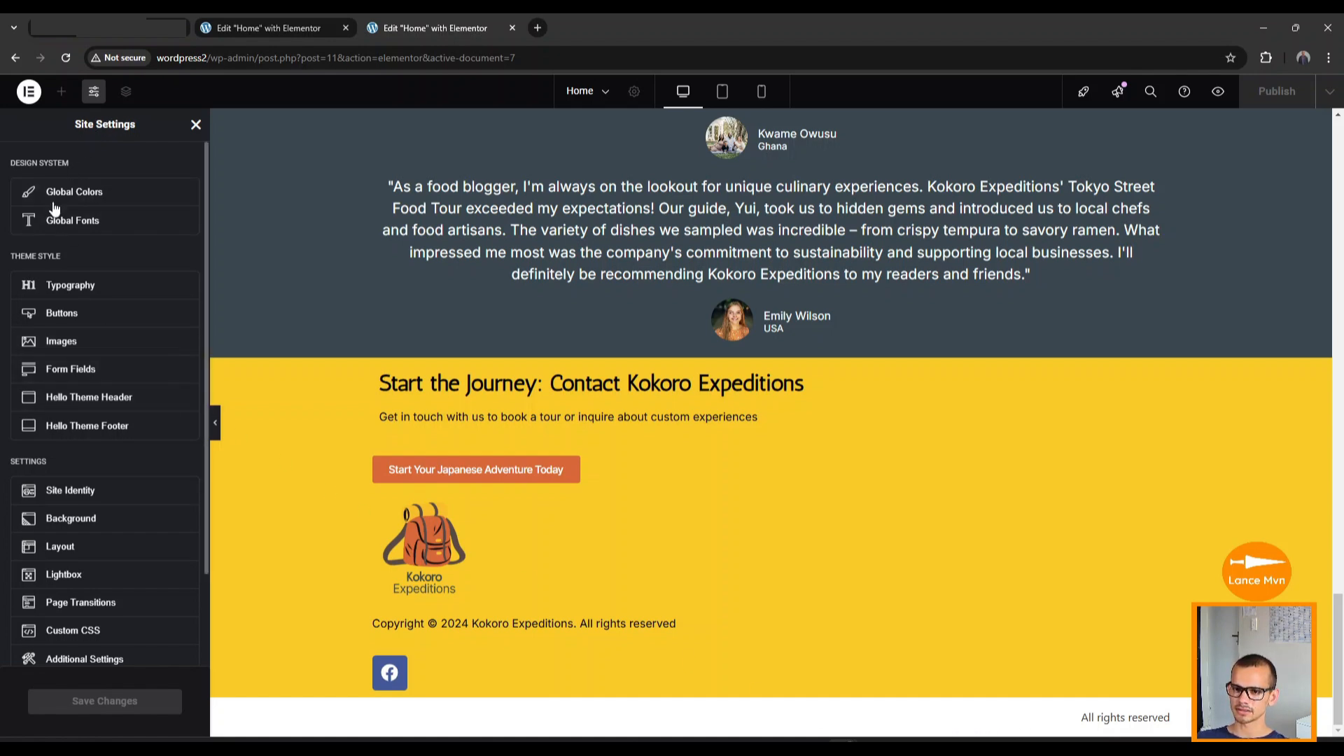
click(106, 431)
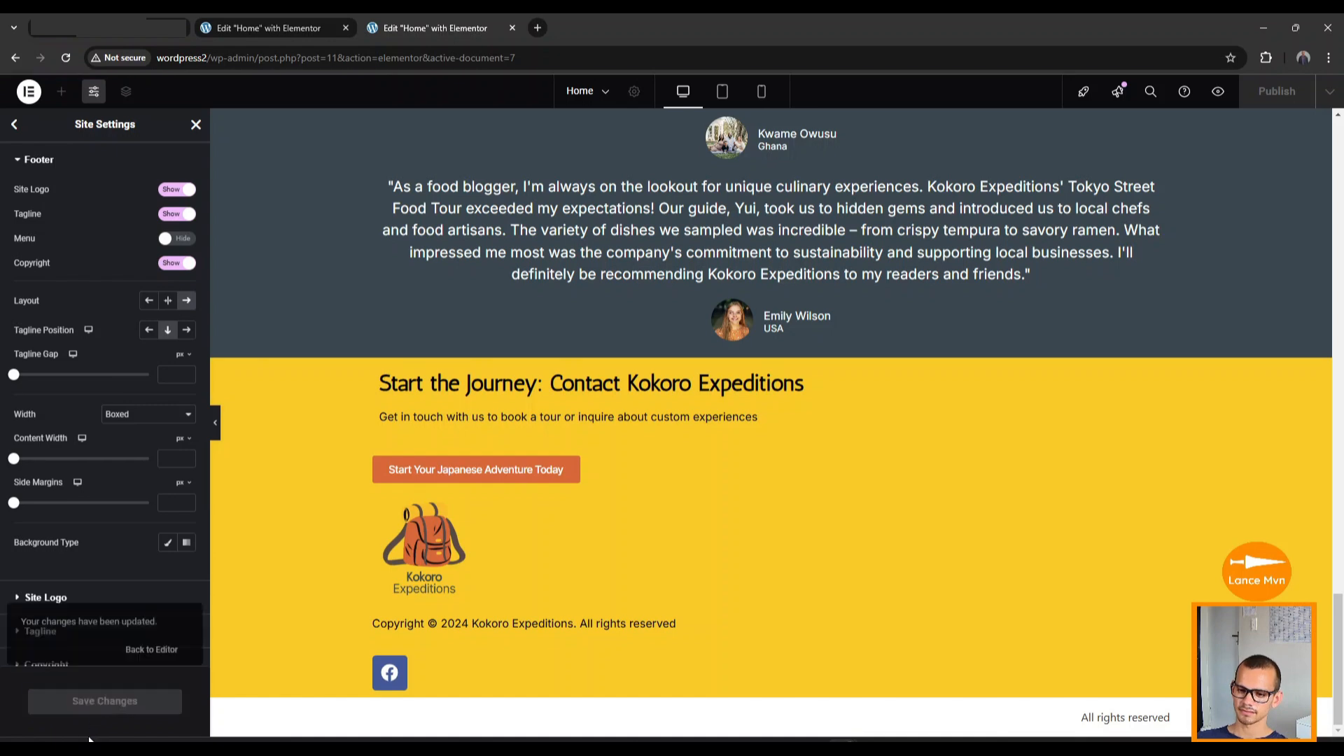
click(195, 126)
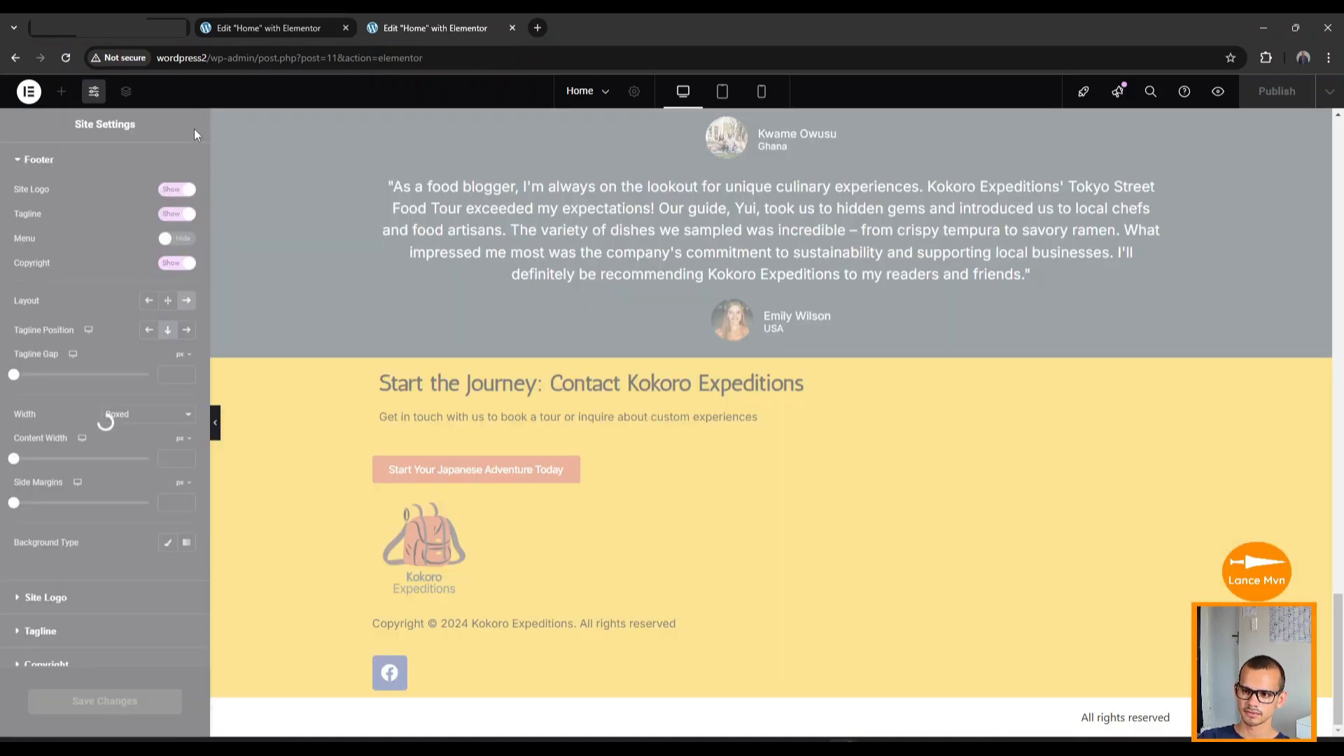
scroll(331, 456, up, 15)
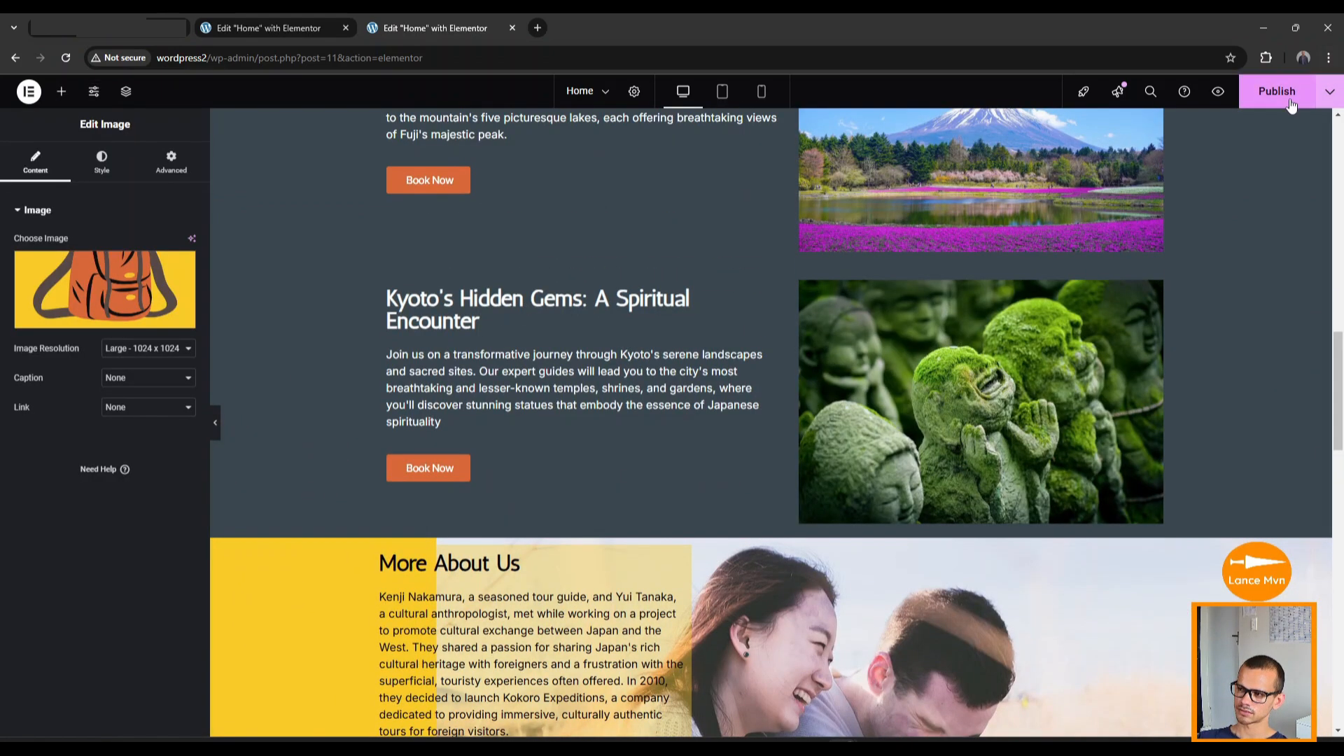
Publish the Home page changes and exit Elementor to the WordPress editor.
click(1277, 92)
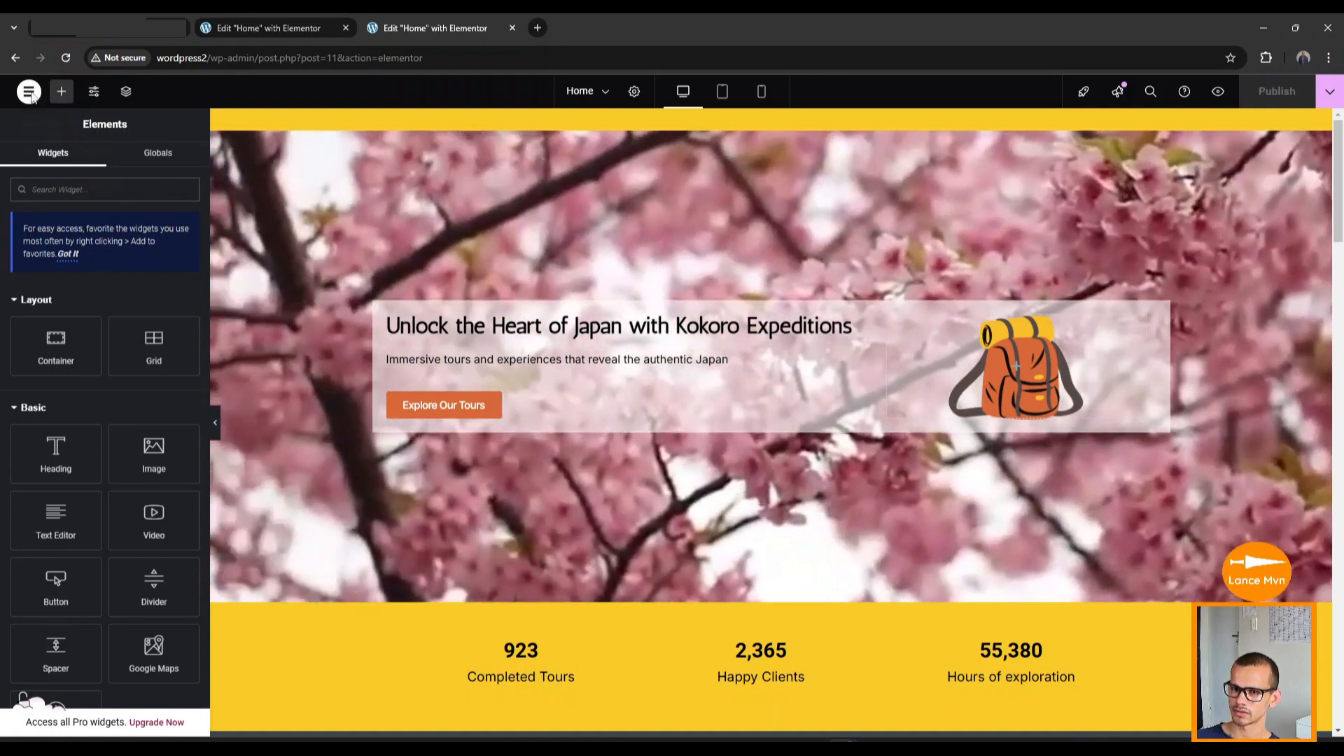
click(28, 92)
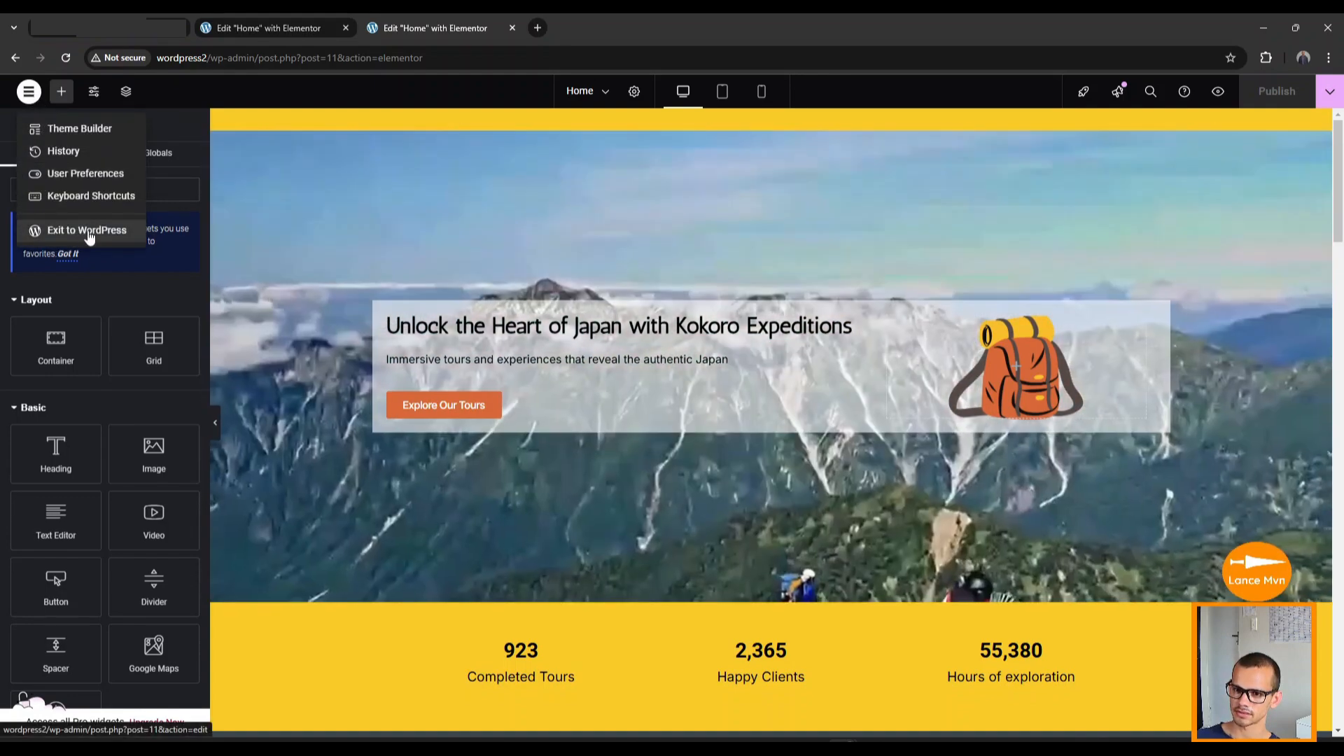
click(85, 231)
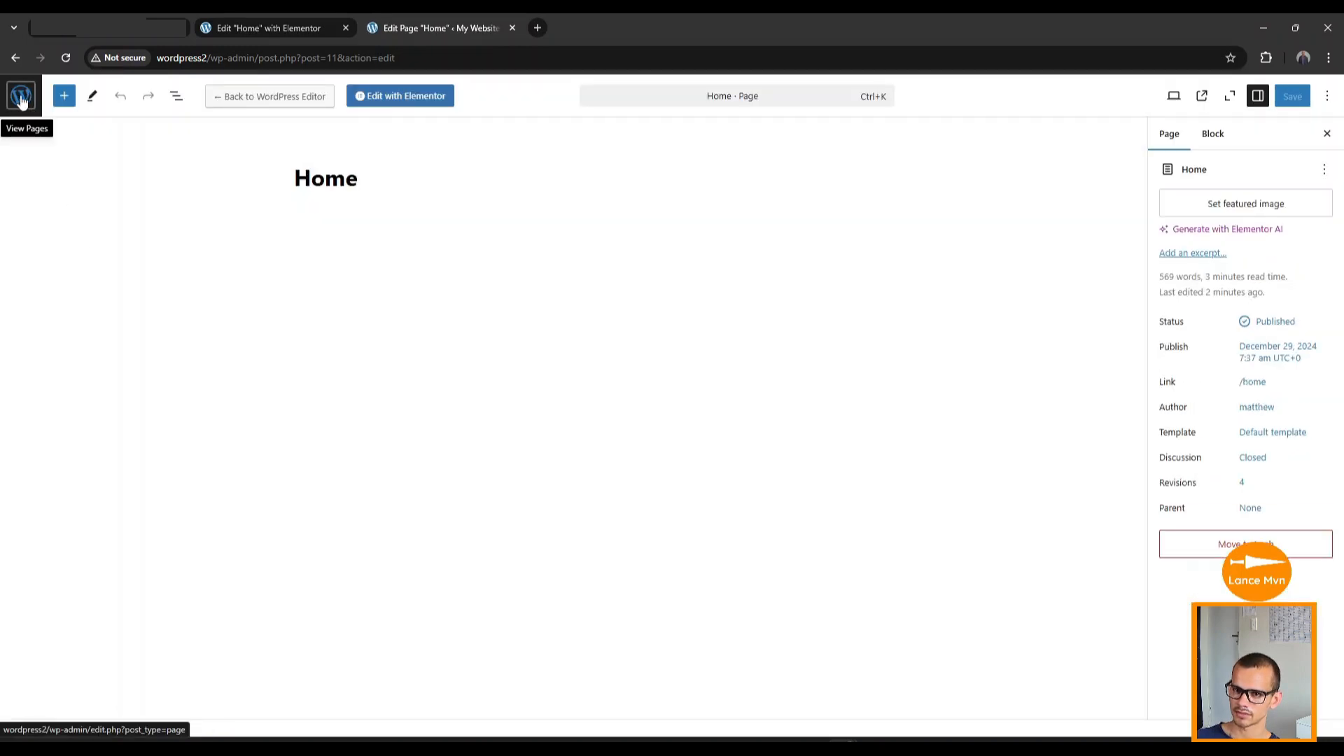
Show the WordPress Pages list and close the leftover Elementor tab, confirming Leave.
click(21, 100)
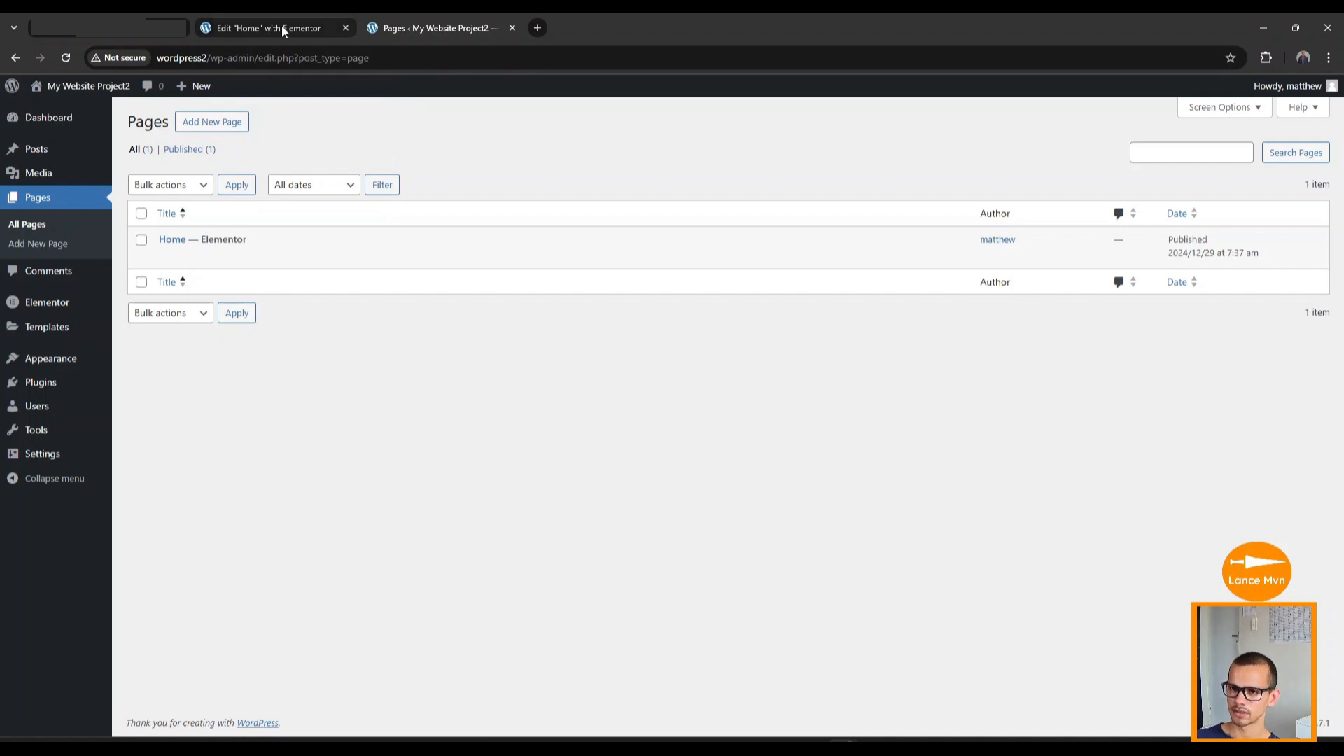
click(263, 26)
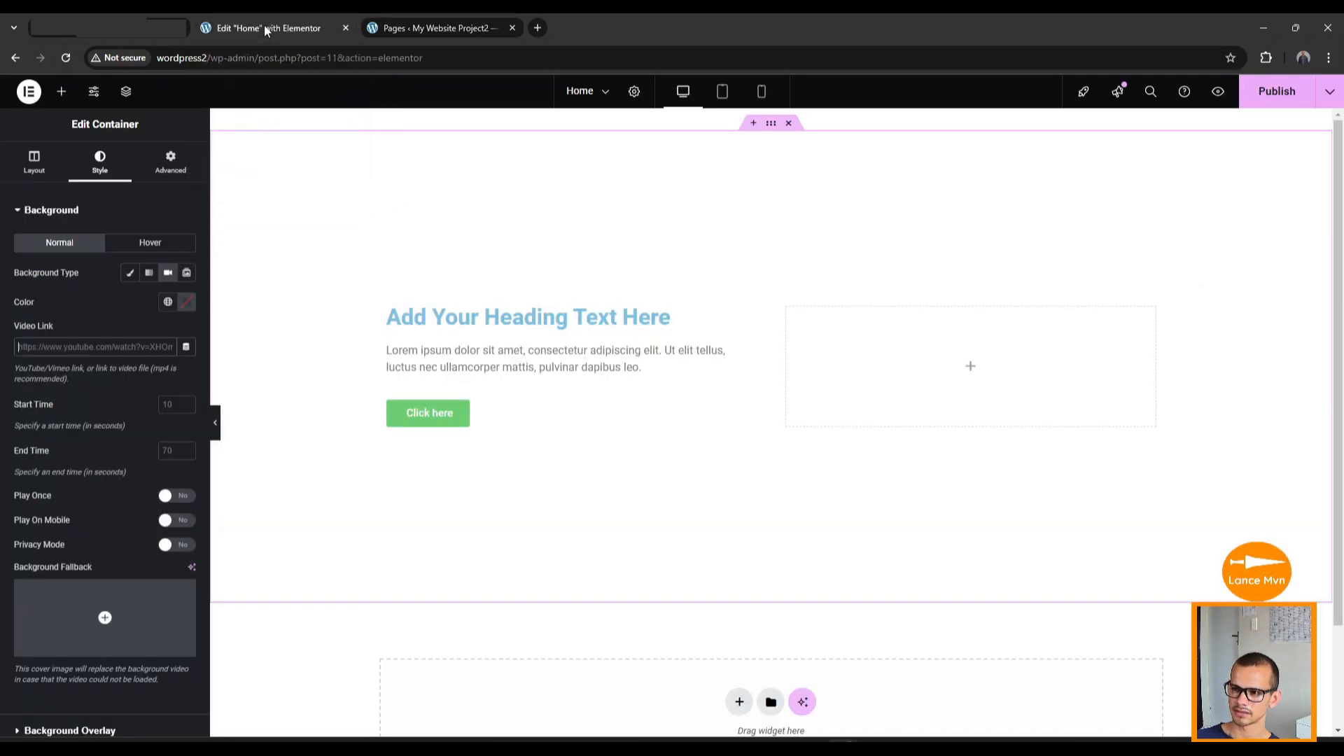
click(345, 28)
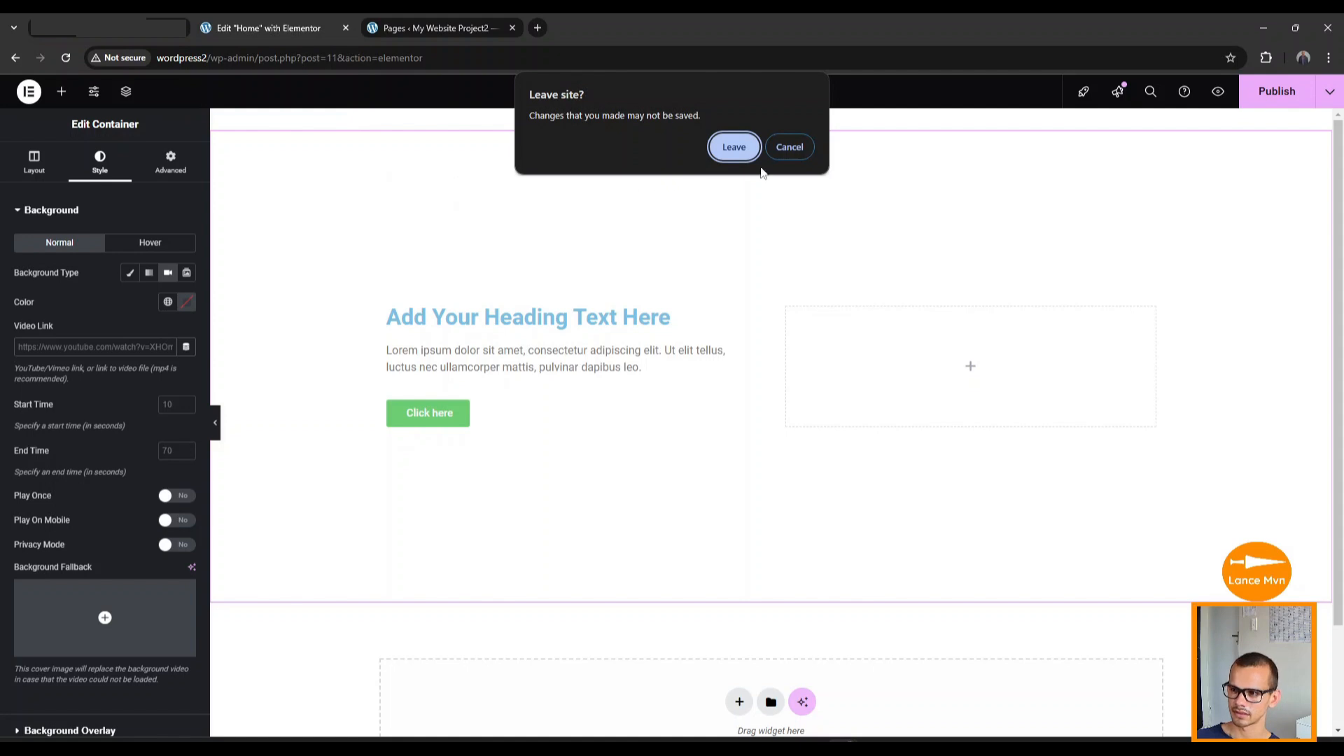
click(731, 149)
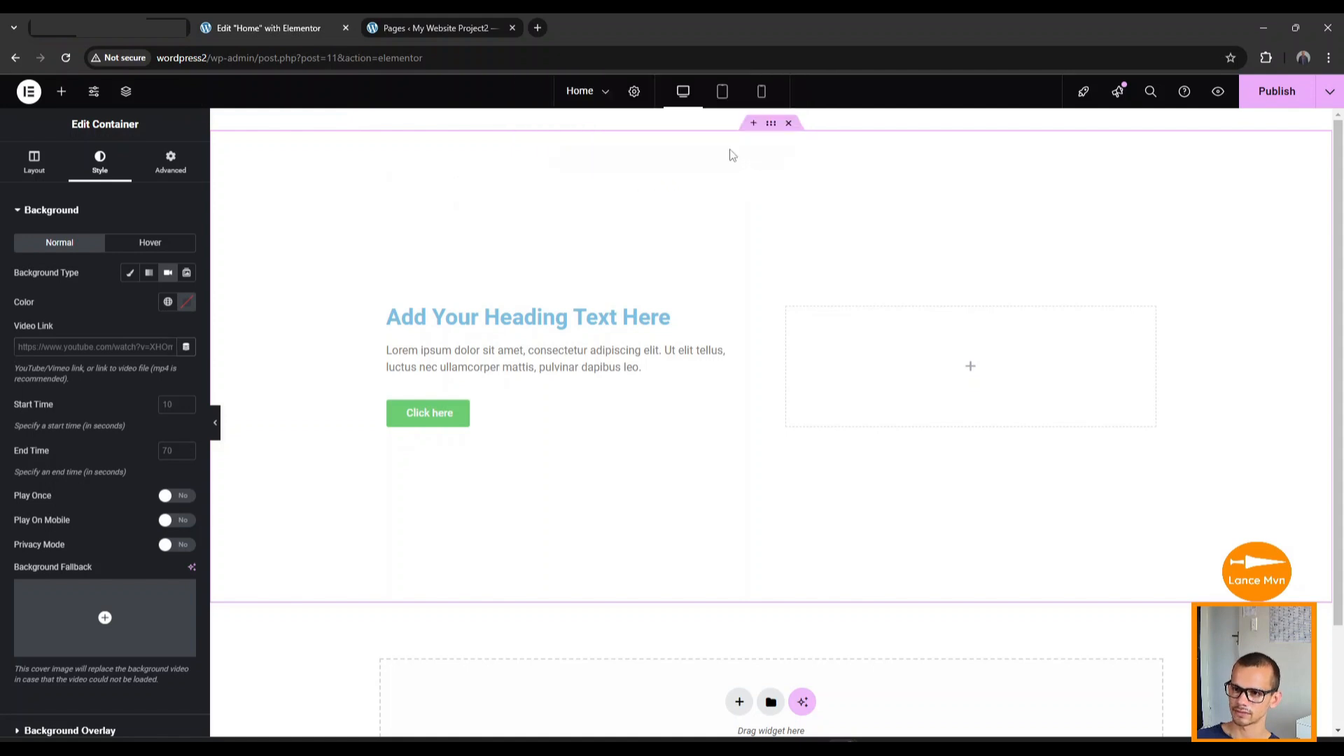
mouse_move(351, 261)
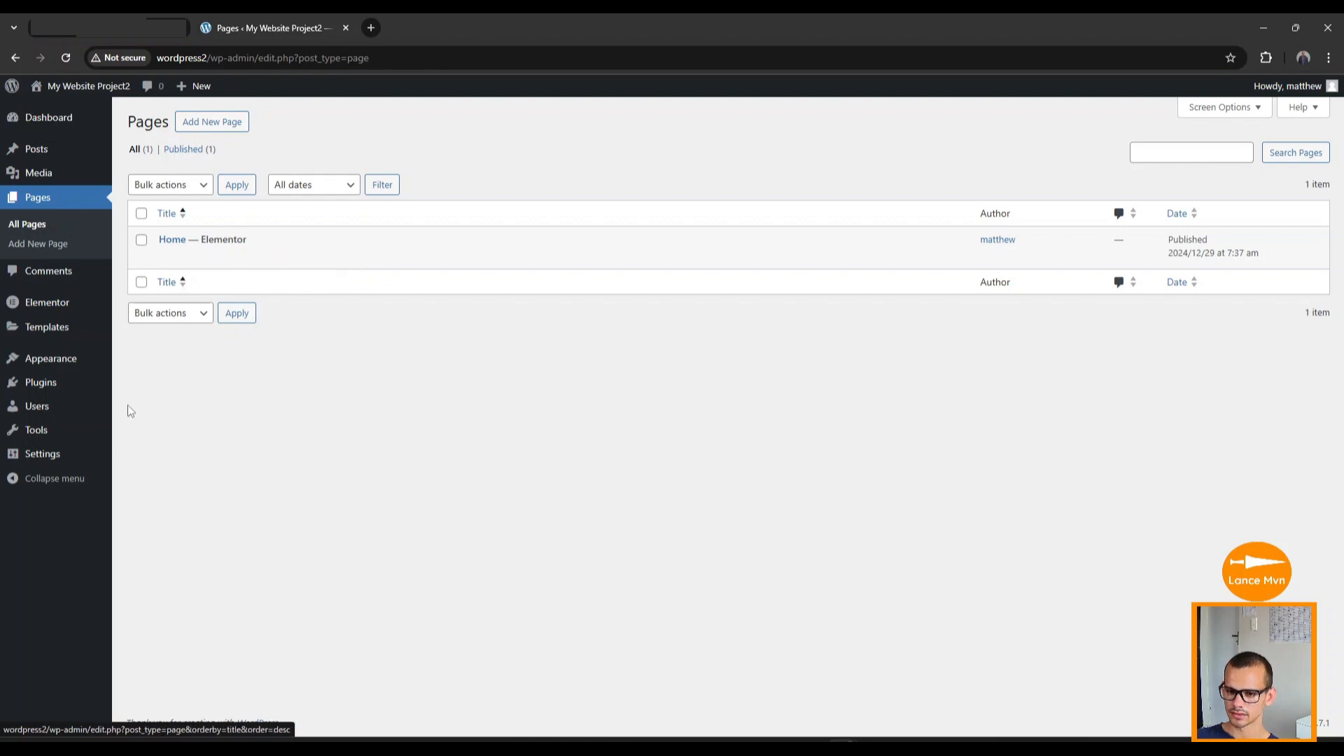
mouse_move(58, 459)
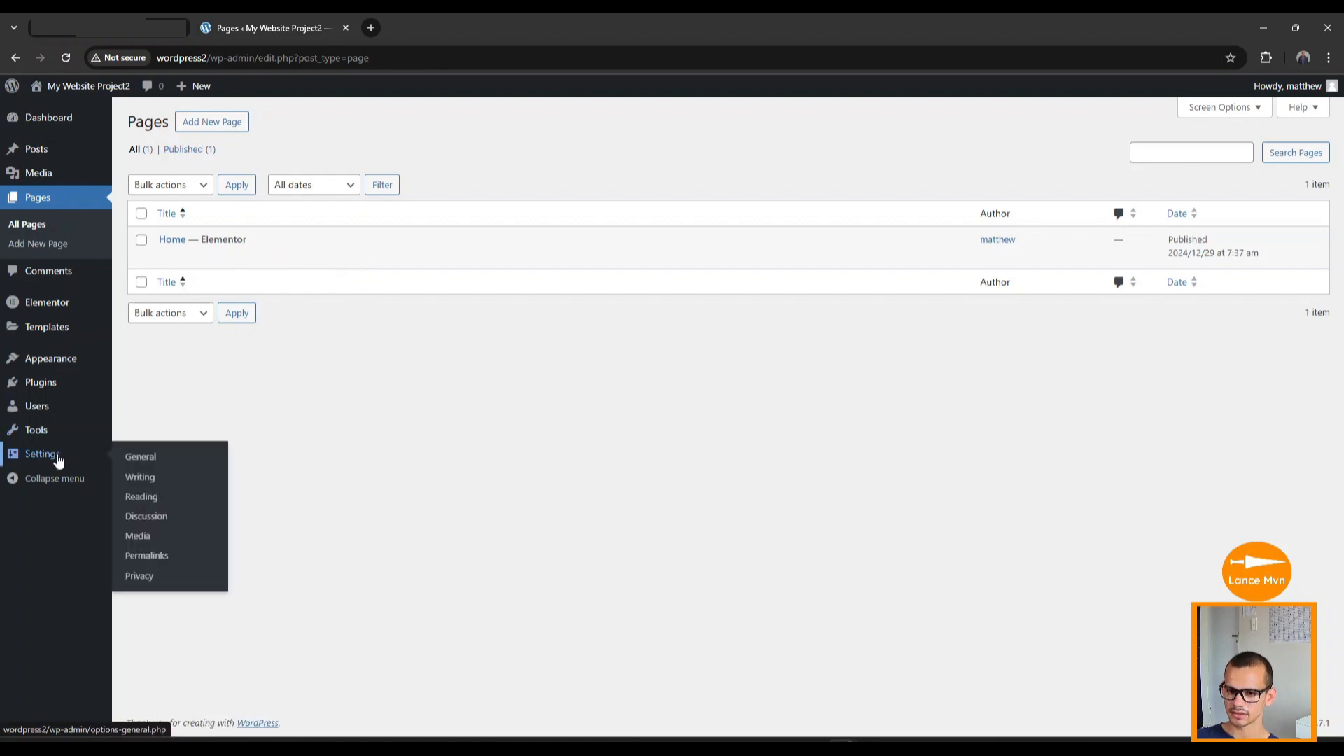
Change the Site Title in General Settings to 'Kokoro Expeditions'.
click(144, 460)
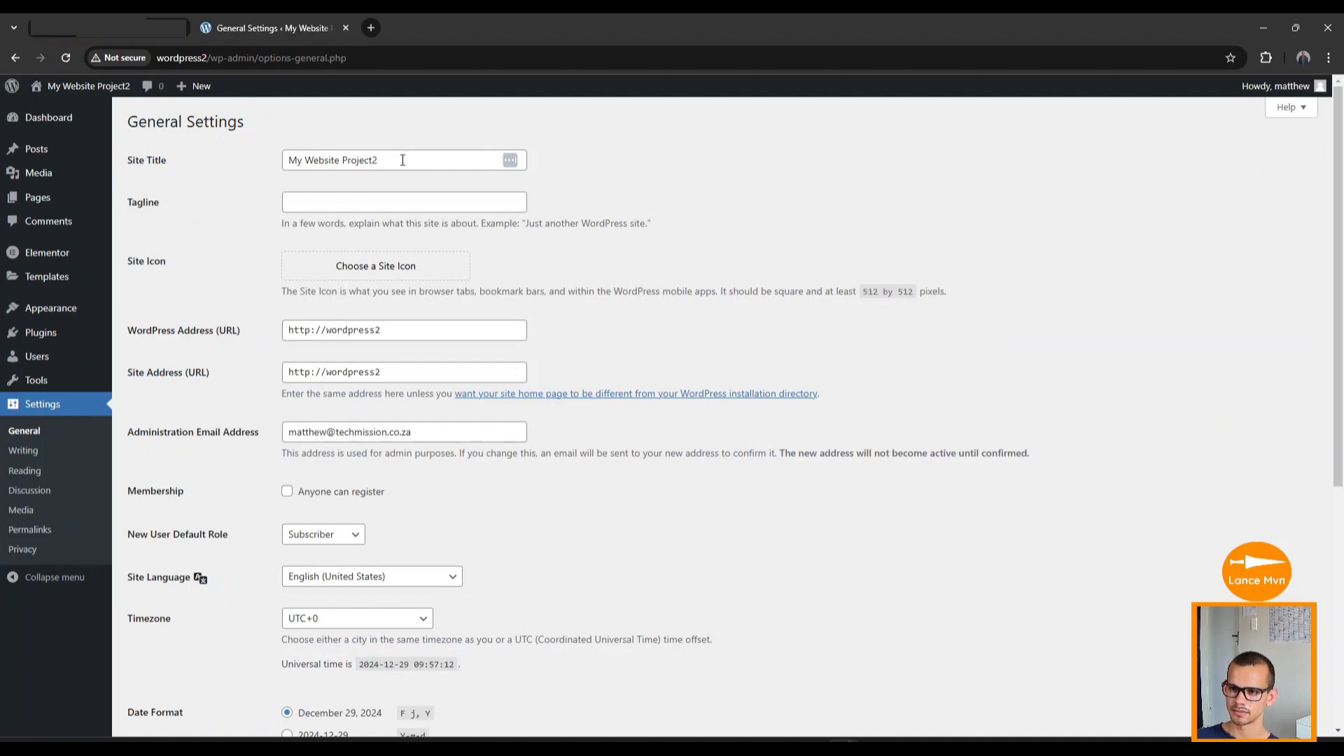
drag(403, 160, 294, 161)
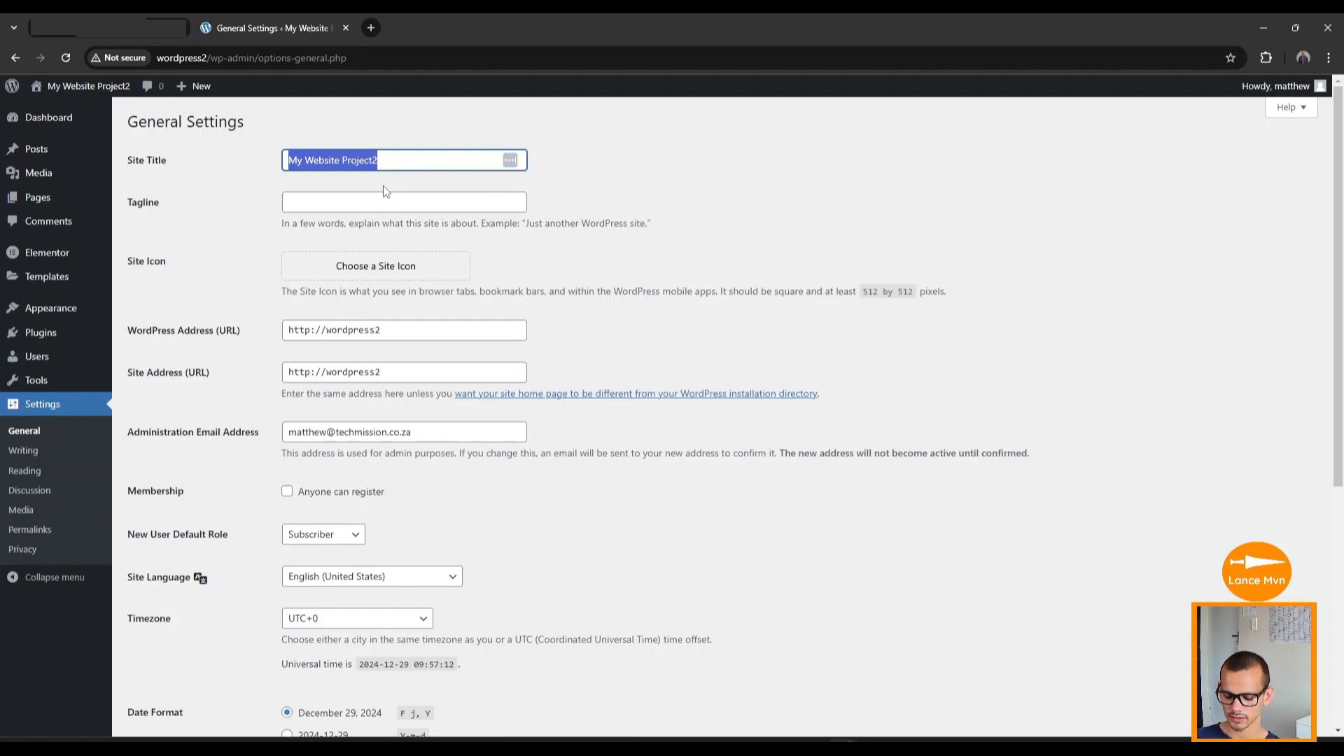
text(Kokoro Expeditions)
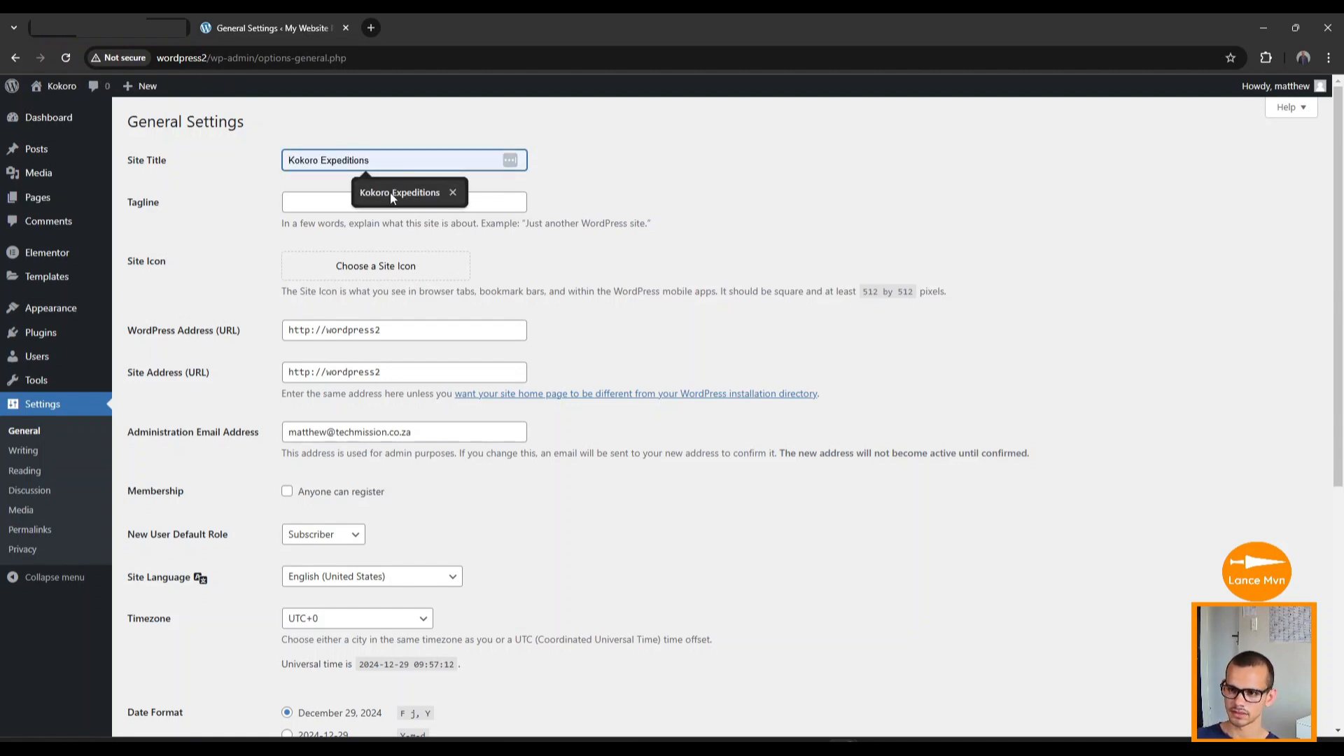
click(391, 192)
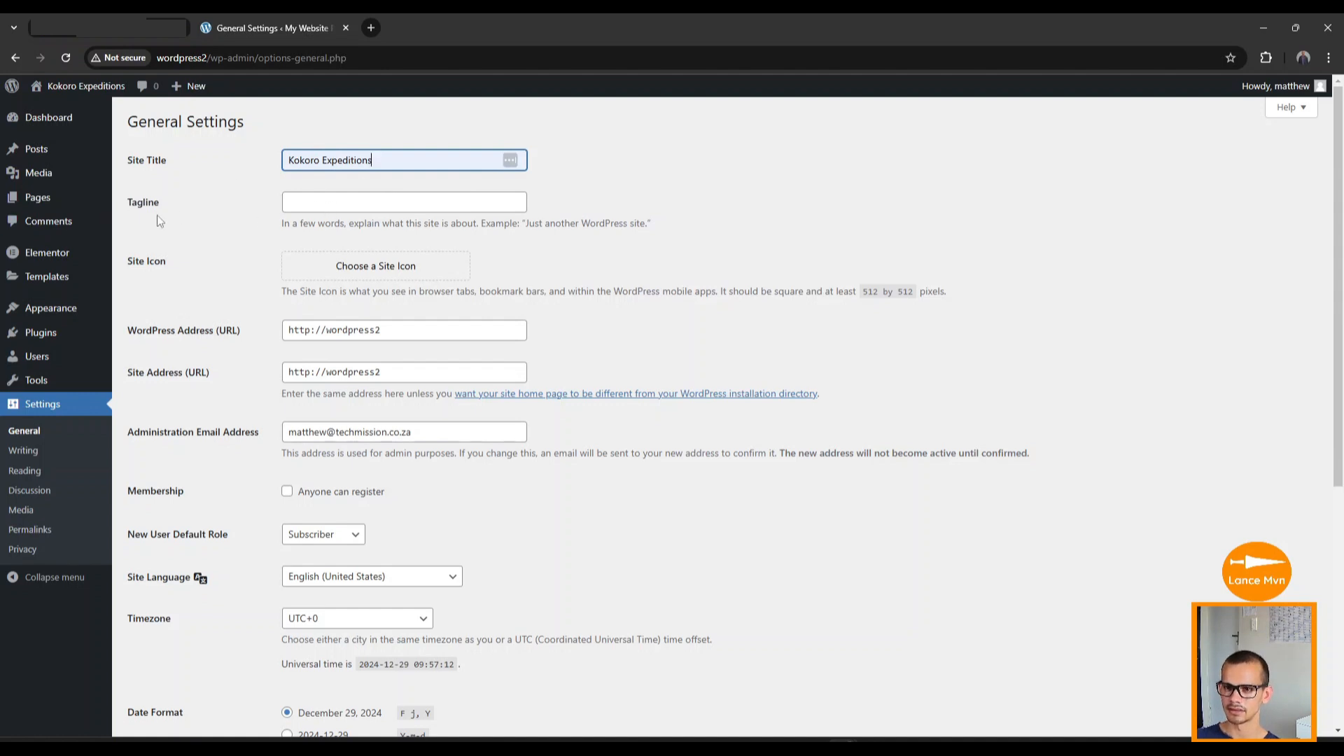
Paste the tagline 'Unlock the Heart of Japan with Kokoro Expeditions' and bring up the site icon chooser.
key(alt+Tab)
click(412, 205)
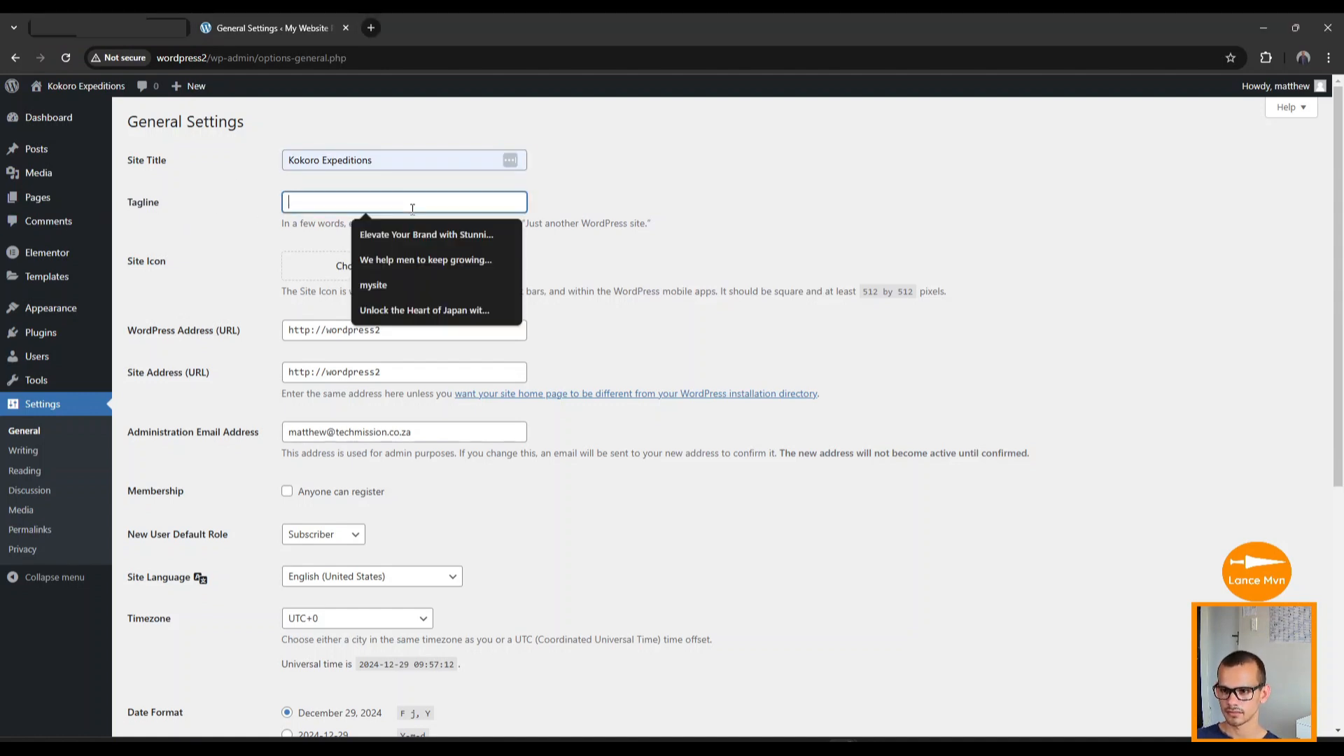
text(Unlock the Heart of Japan with Kokoro Expeditions)
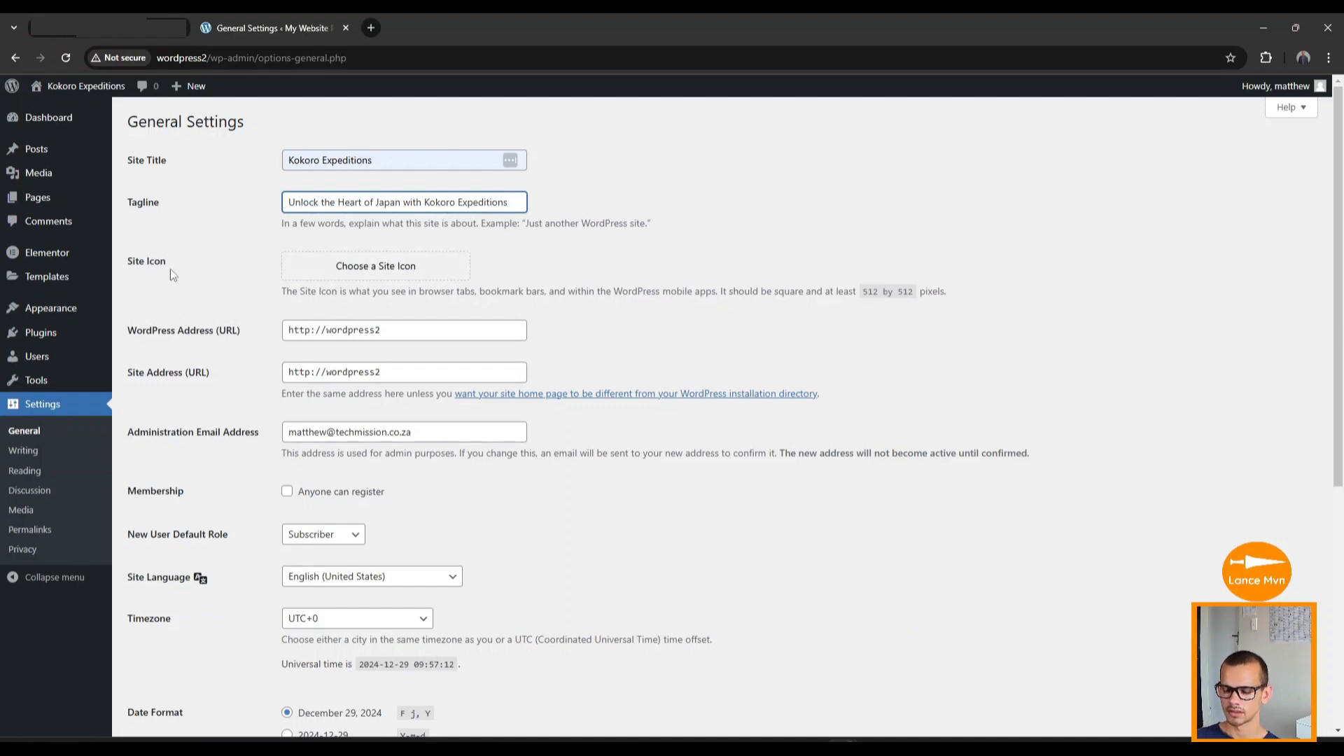
click(385, 266)
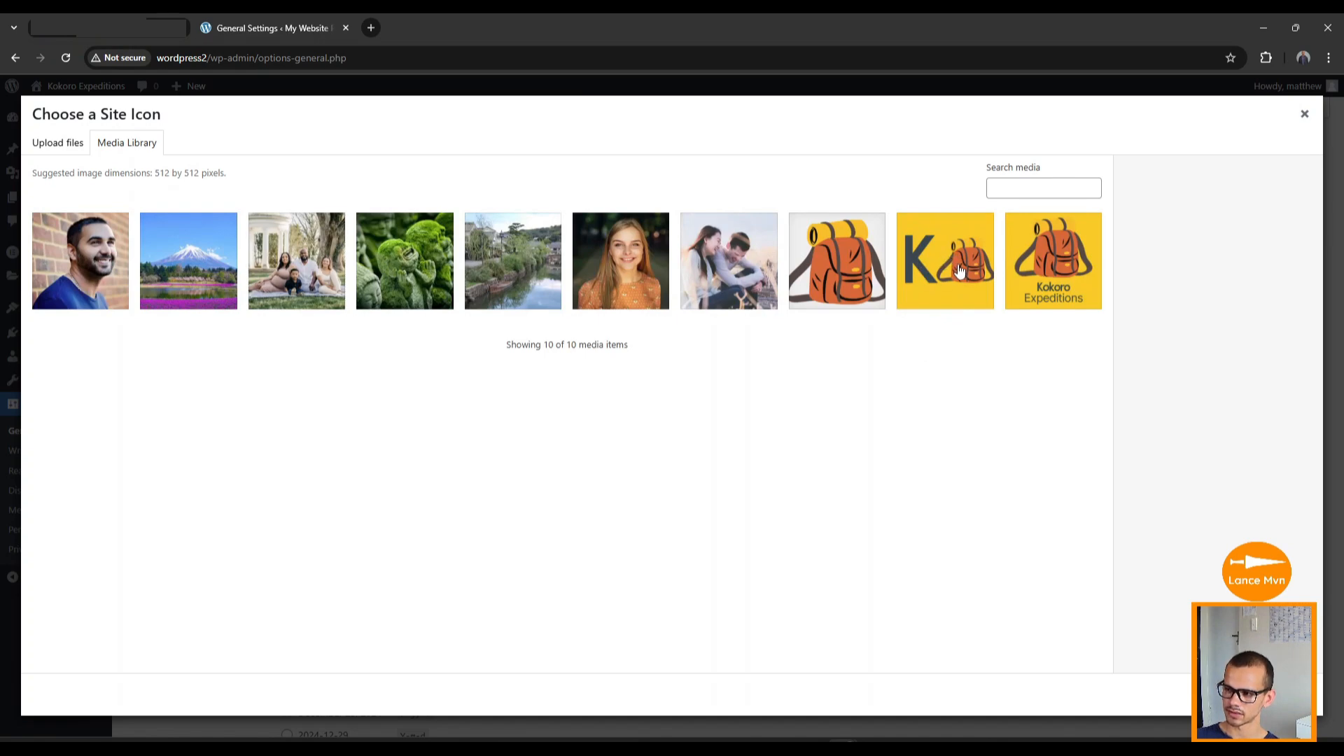
Crop and apply the yellow K-and-backpack image as site icon, then save General Settings.
click(942, 300)
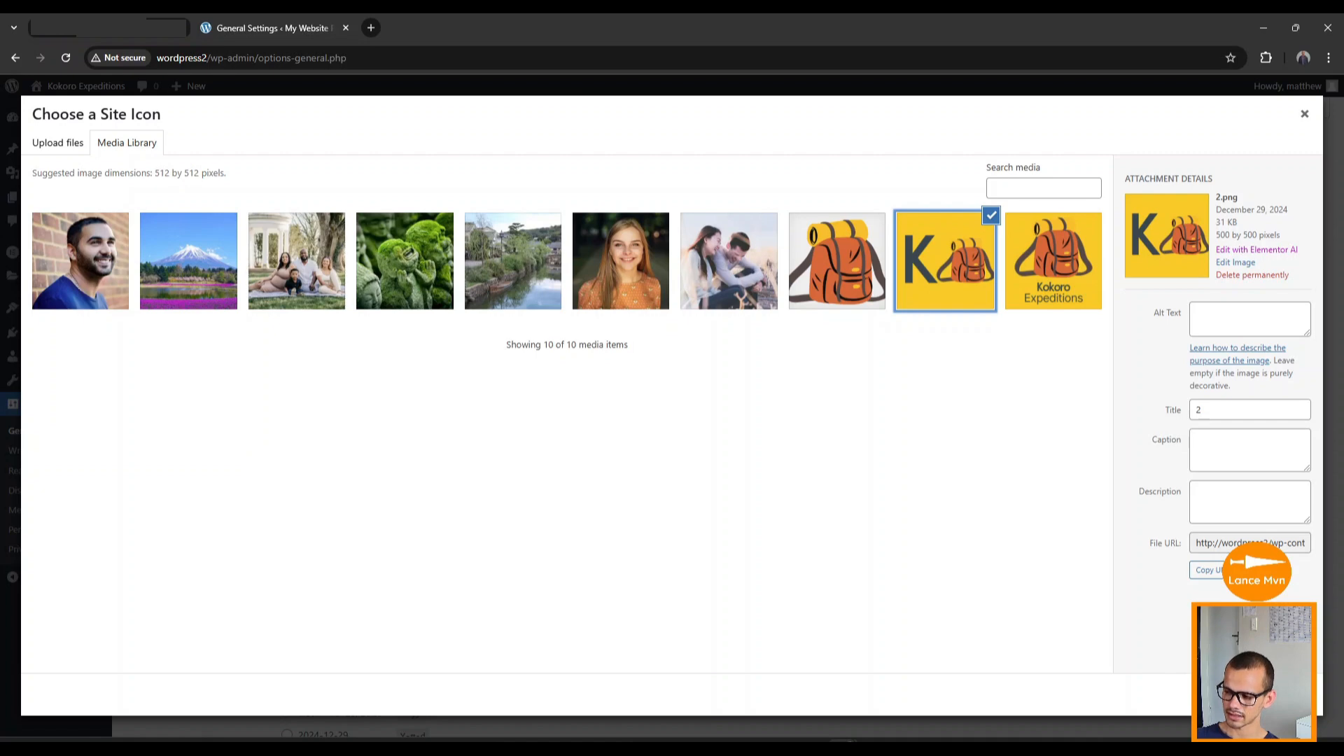
click(1269, 694)
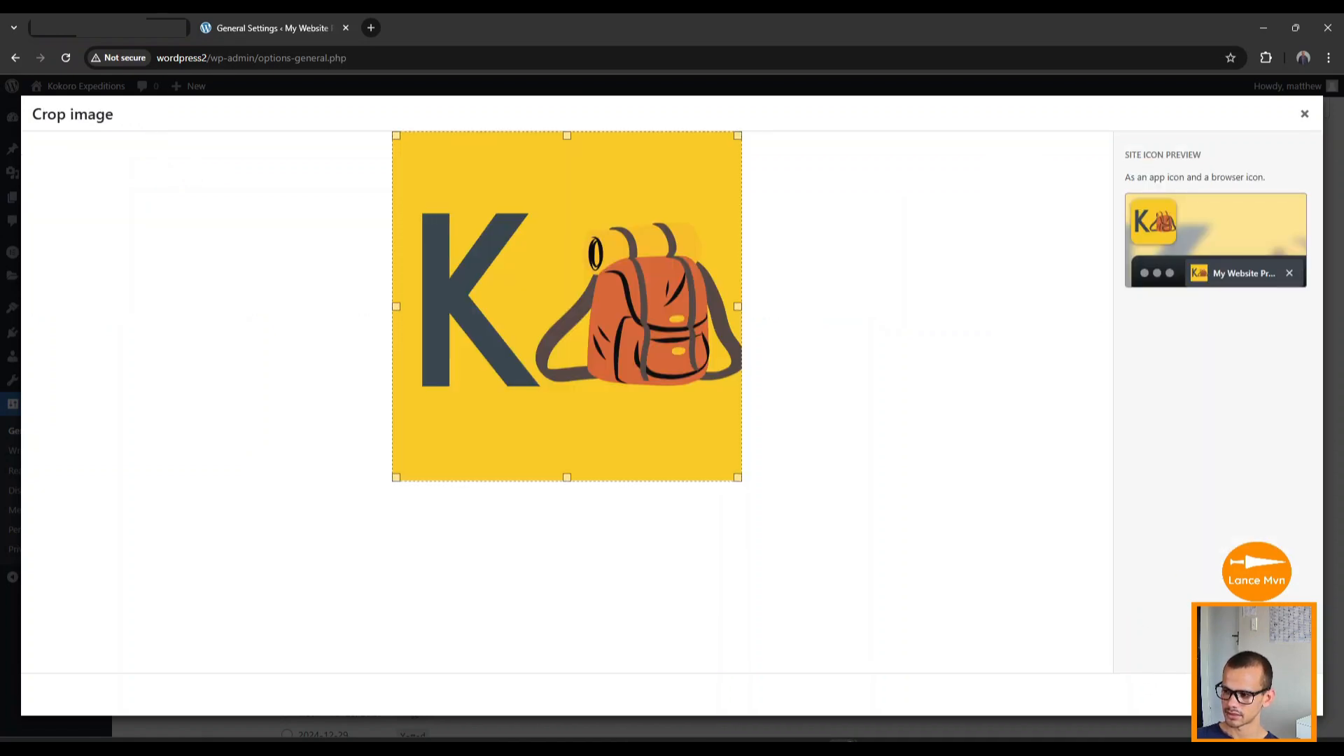
click(1274, 694)
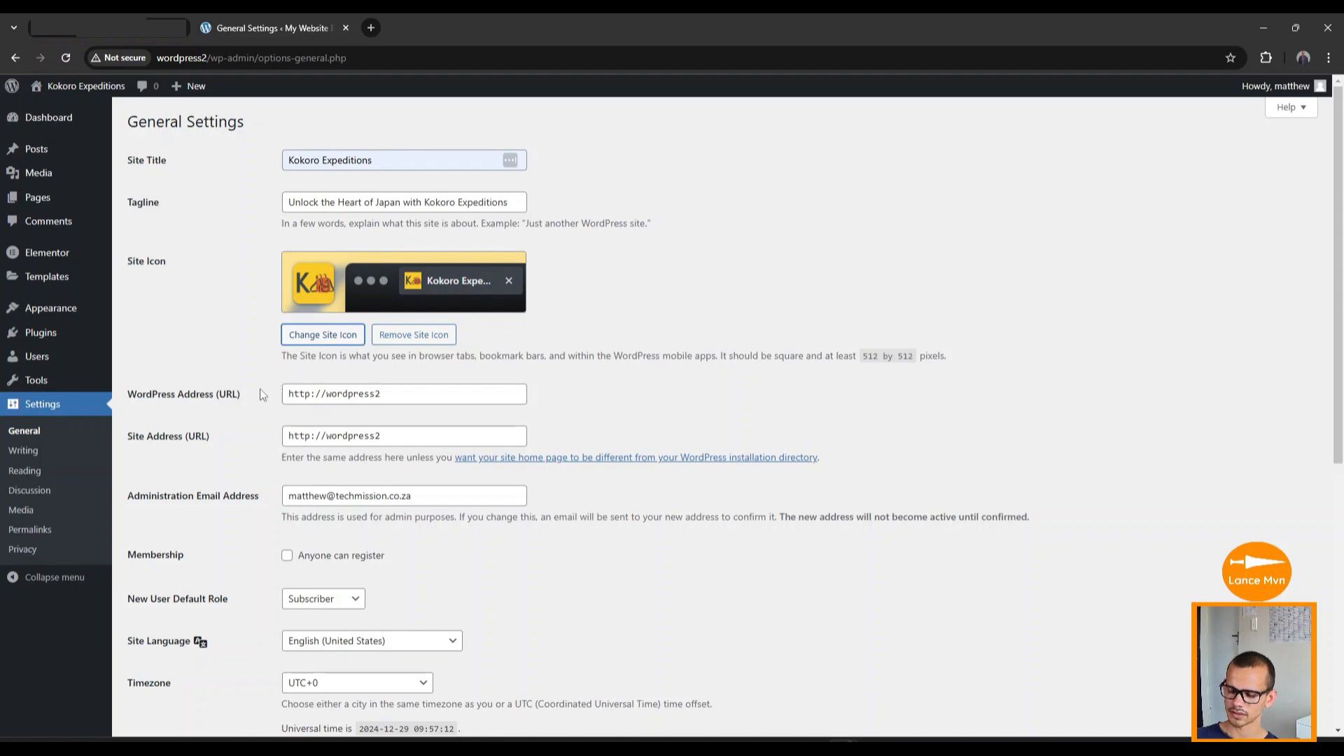
scroll(261, 394, down, 6)
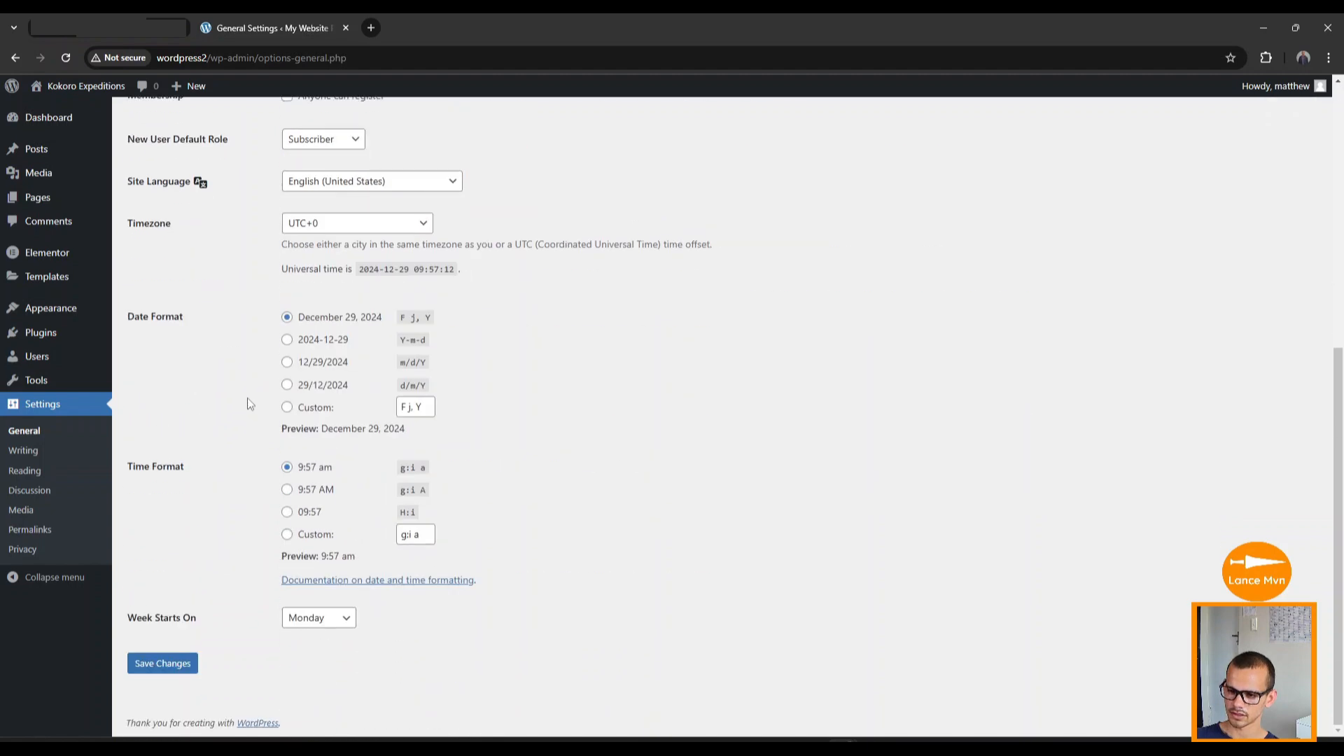
click(174, 676)
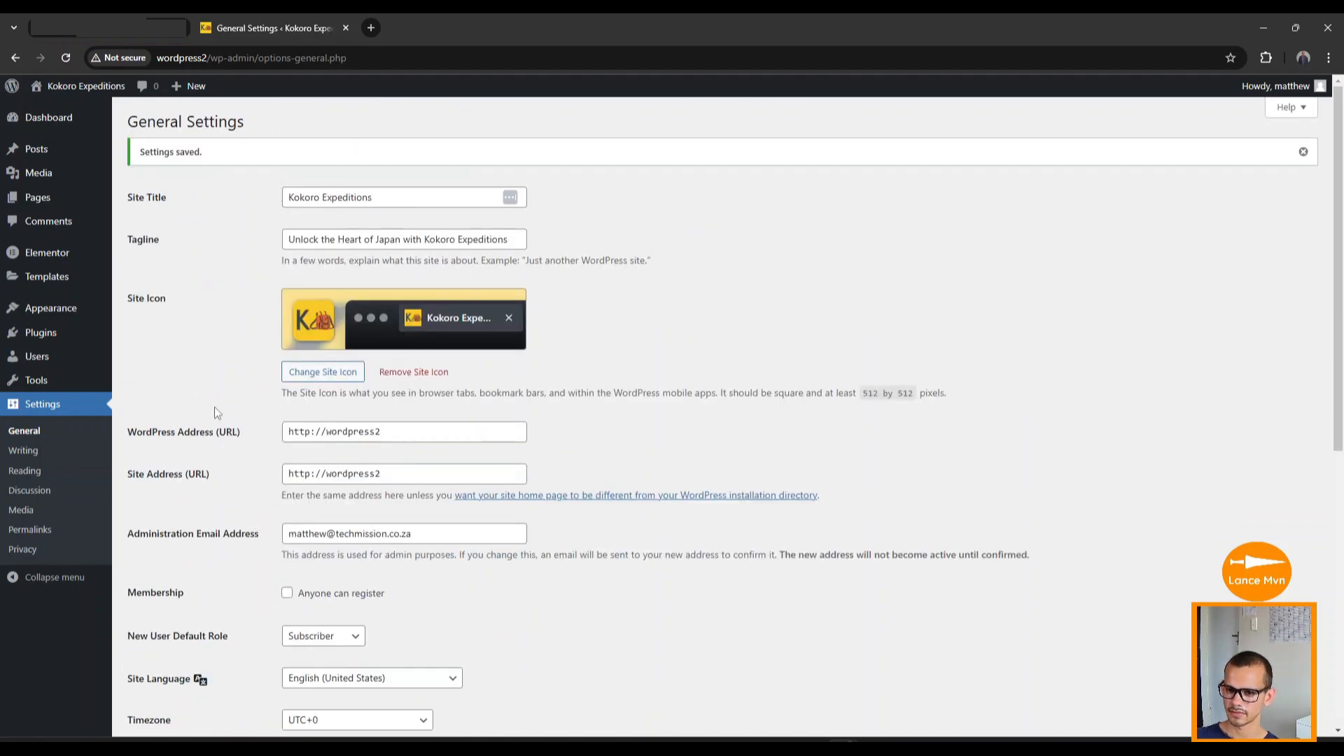
Set Reading Settings to a static homepage, Home, and save the changes.
click(26, 472)
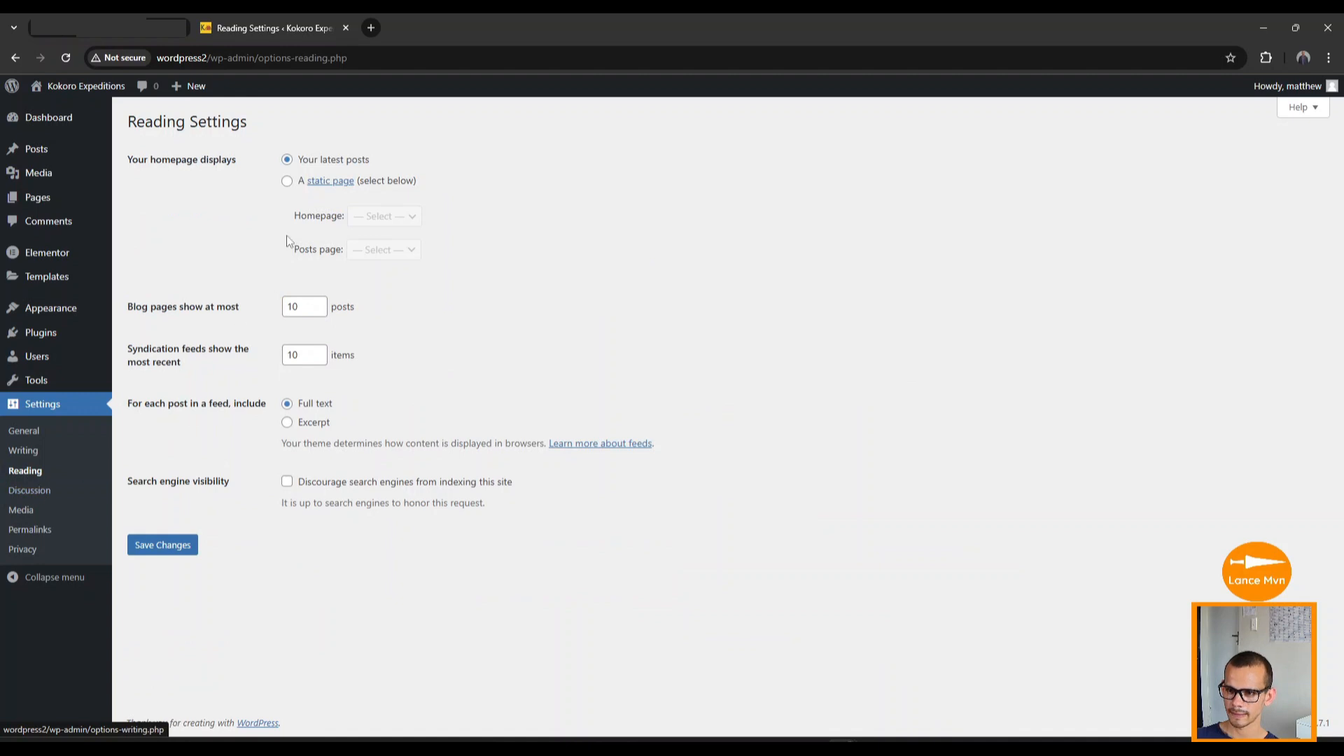
click(287, 183)
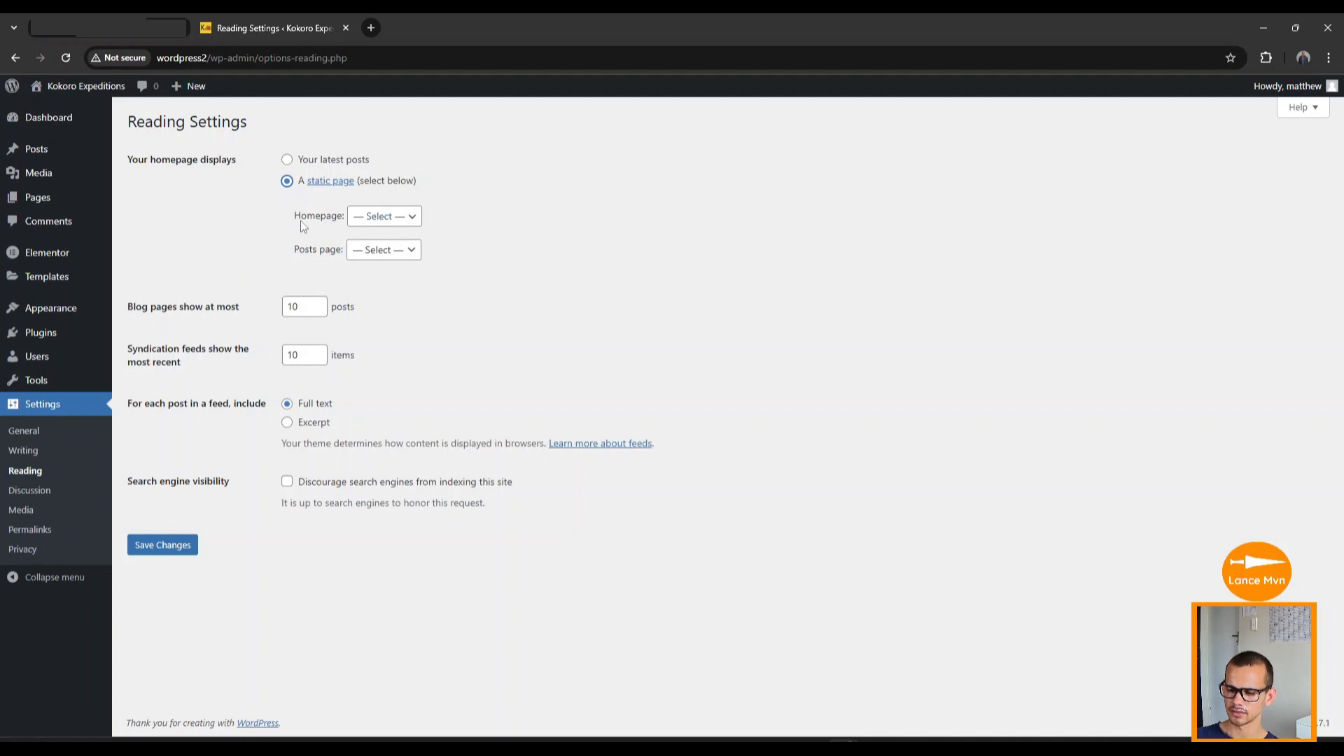
click(411, 218)
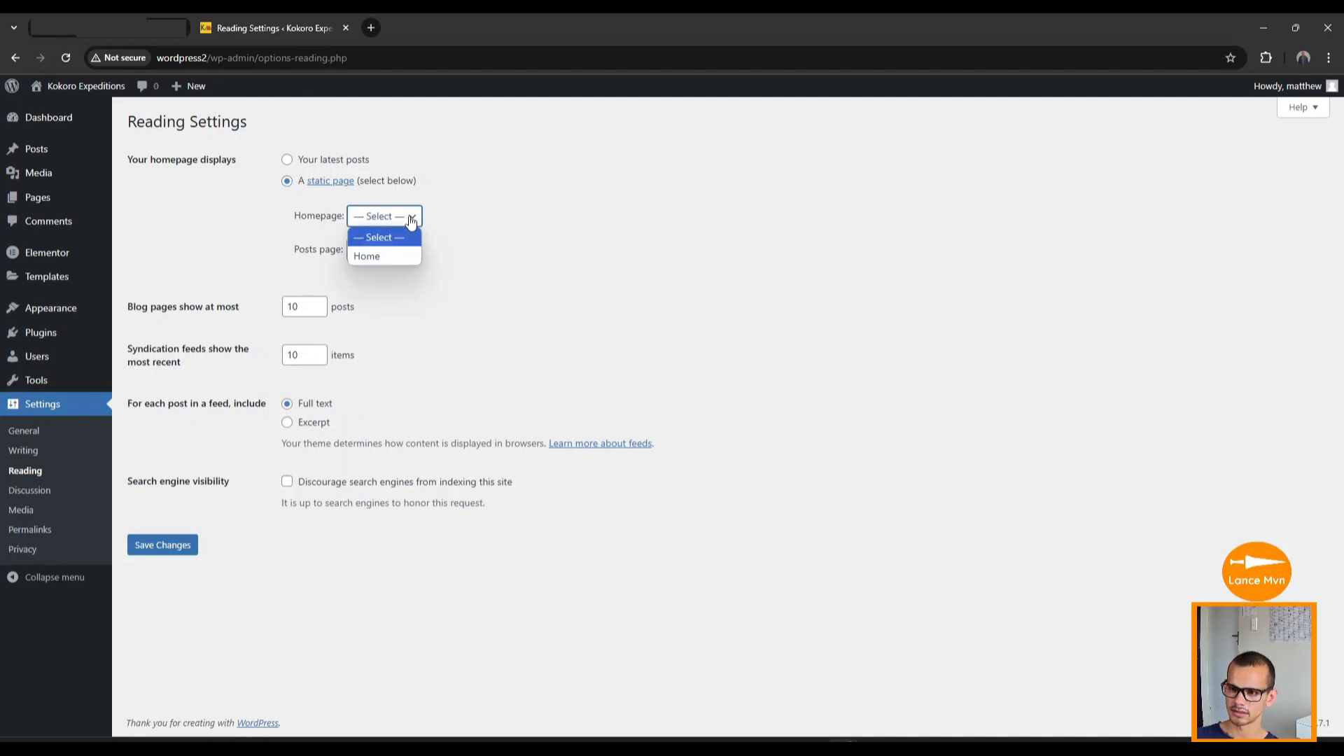
click(381, 258)
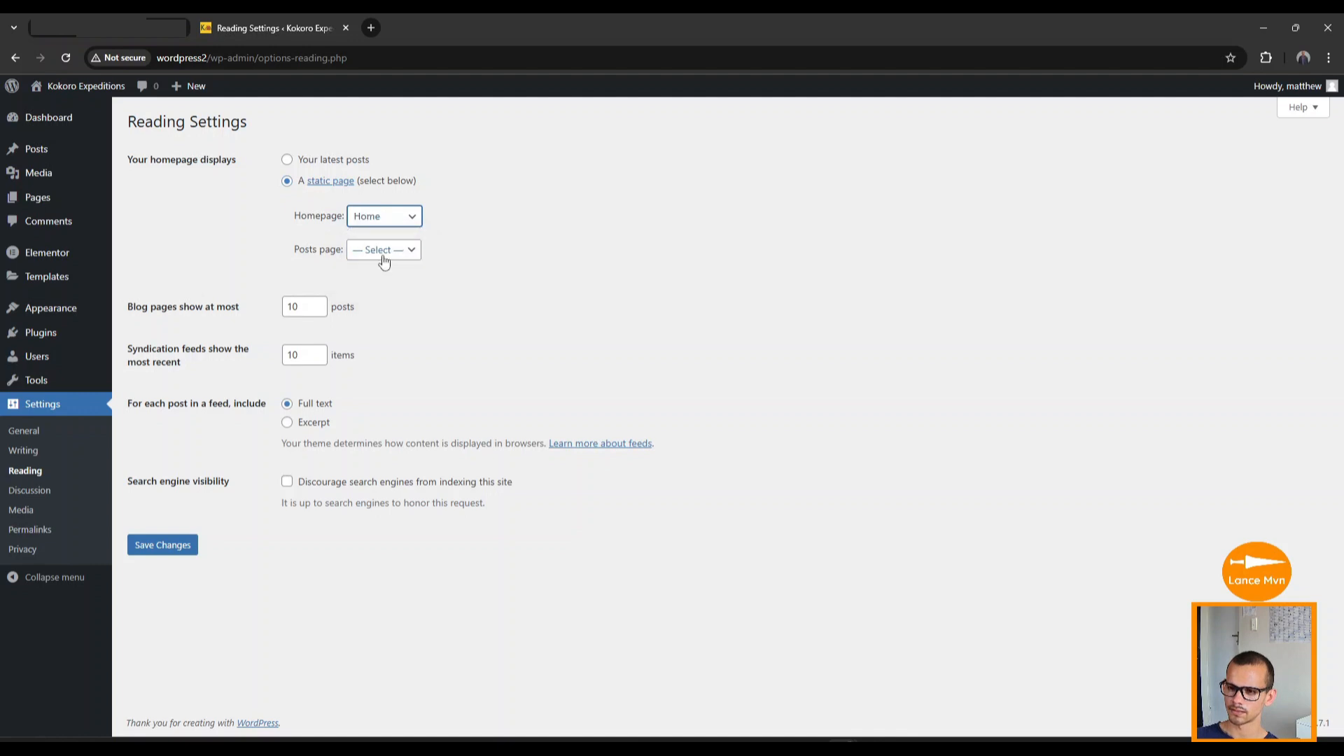
click(162, 545)
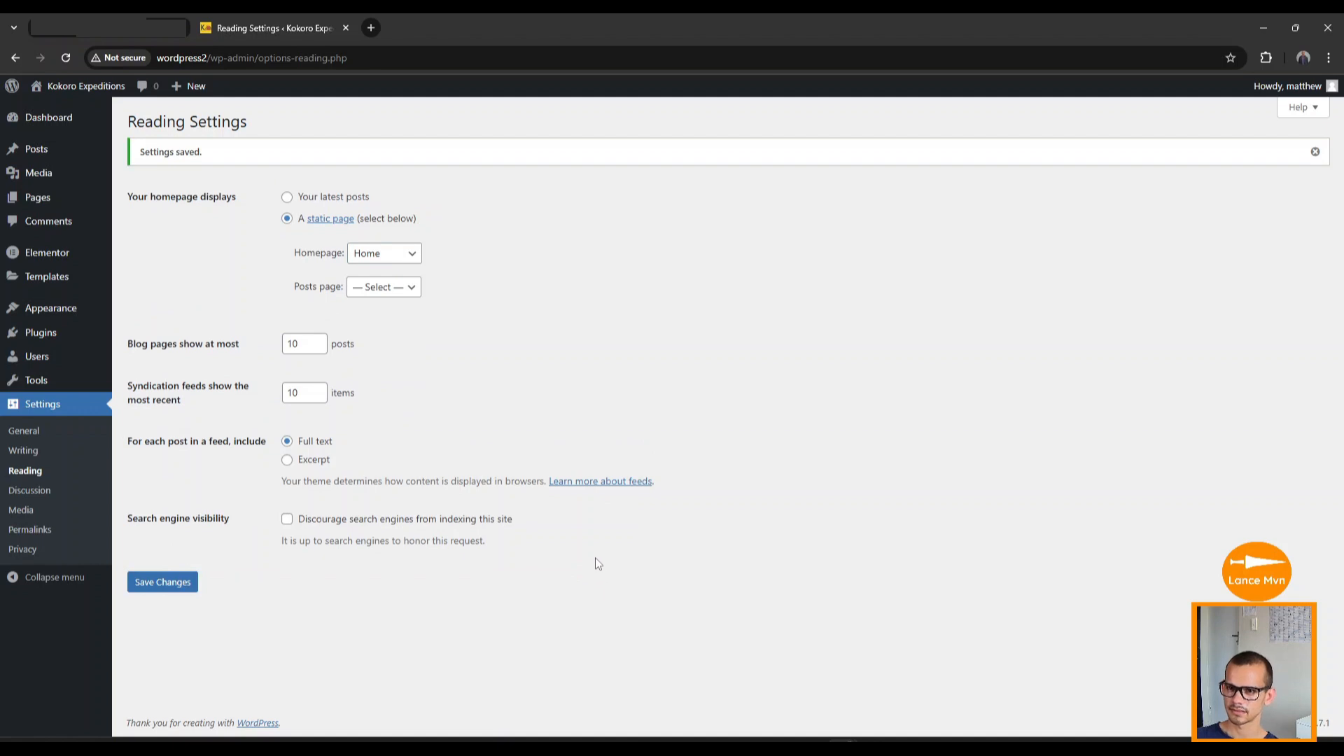
mouse_move(78, 90)
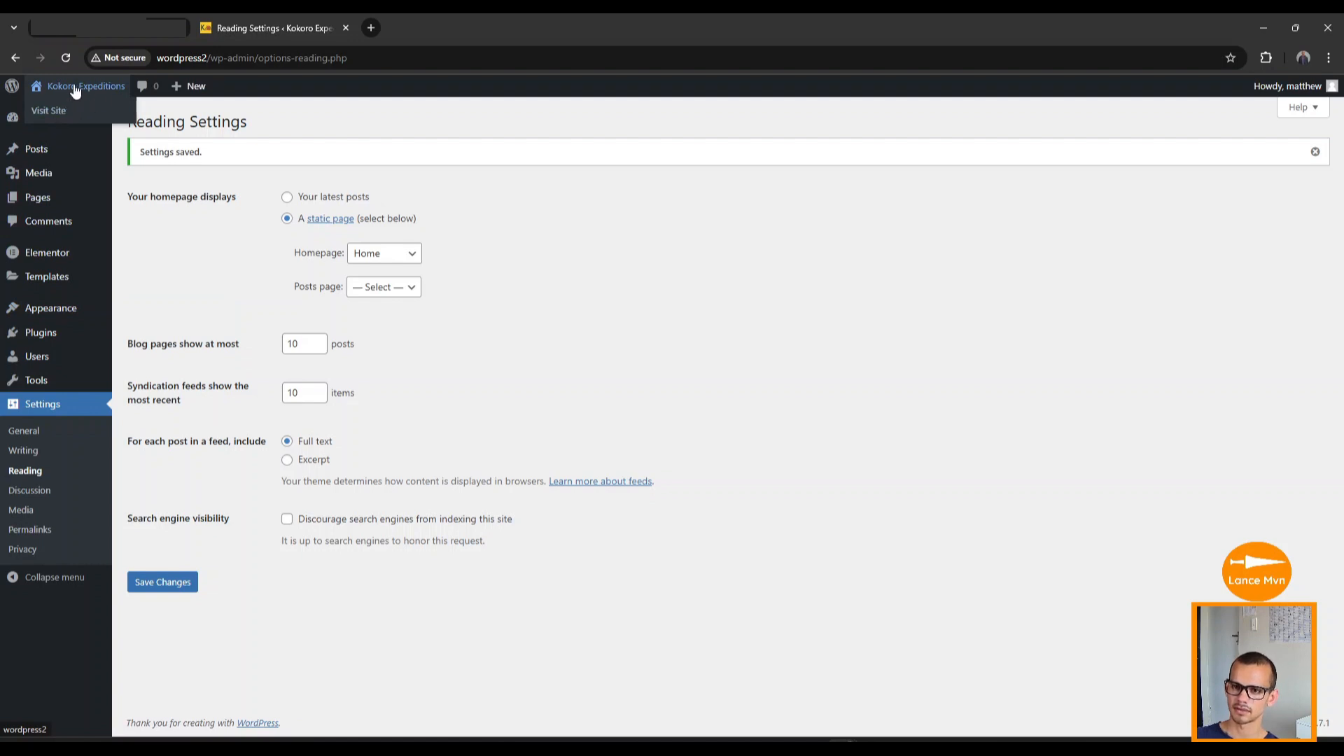
click(58, 114)
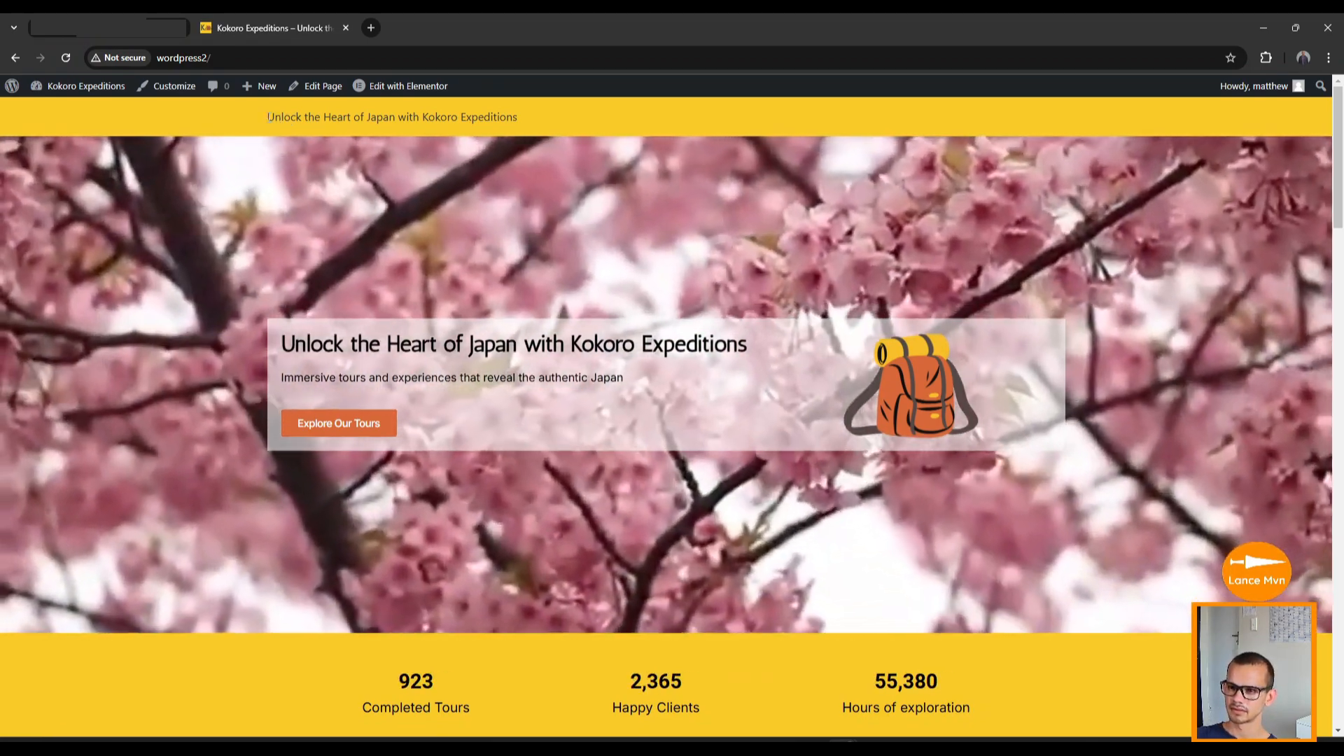
drag(267, 117, 527, 125)
click(528, 124)
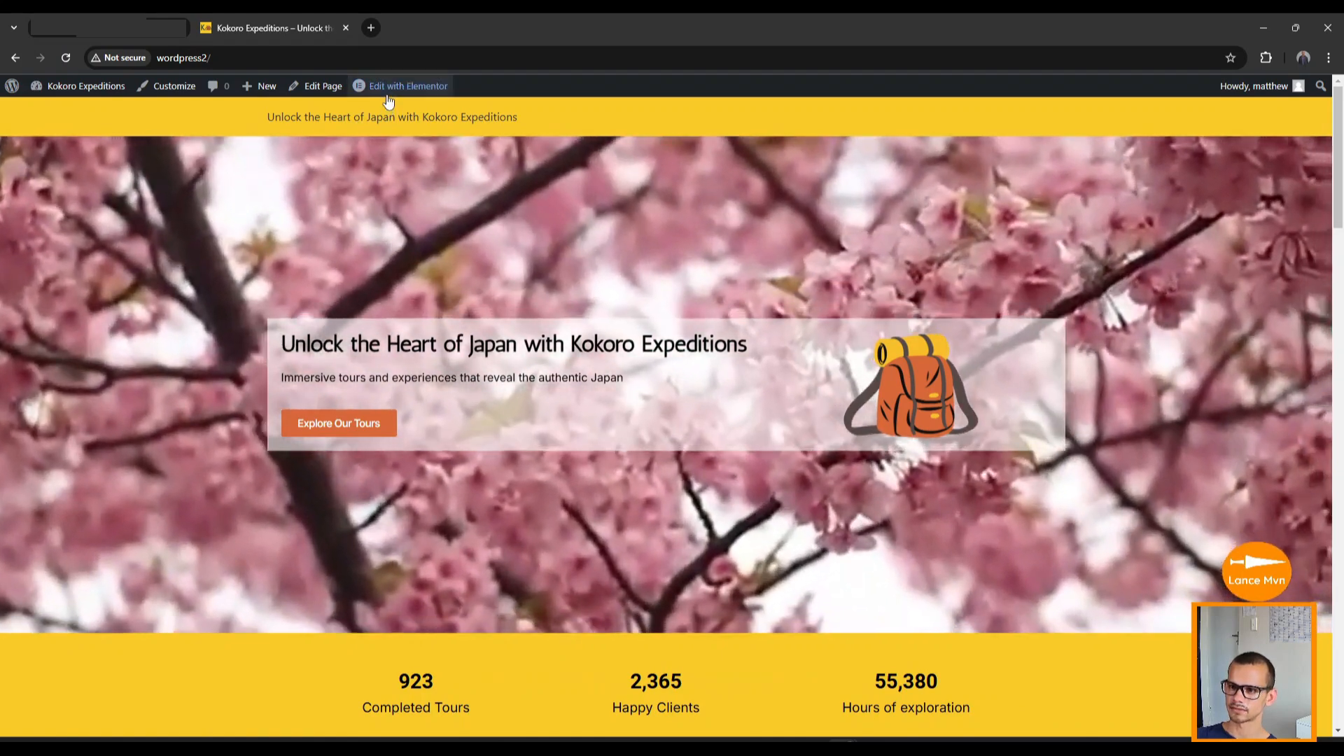
mouse_move(400, 89)
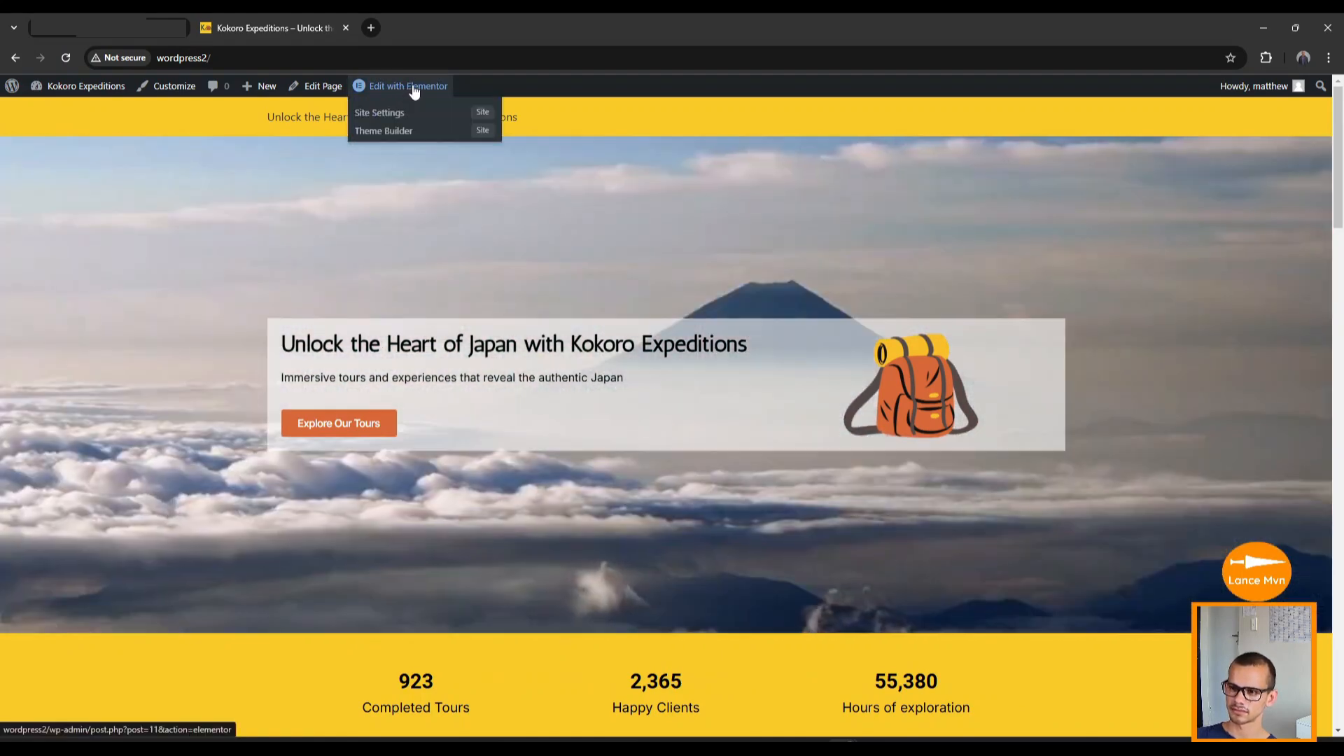
Set Tagline to Hide in the Hello Theme Header site settings and save.
click(414, 89)
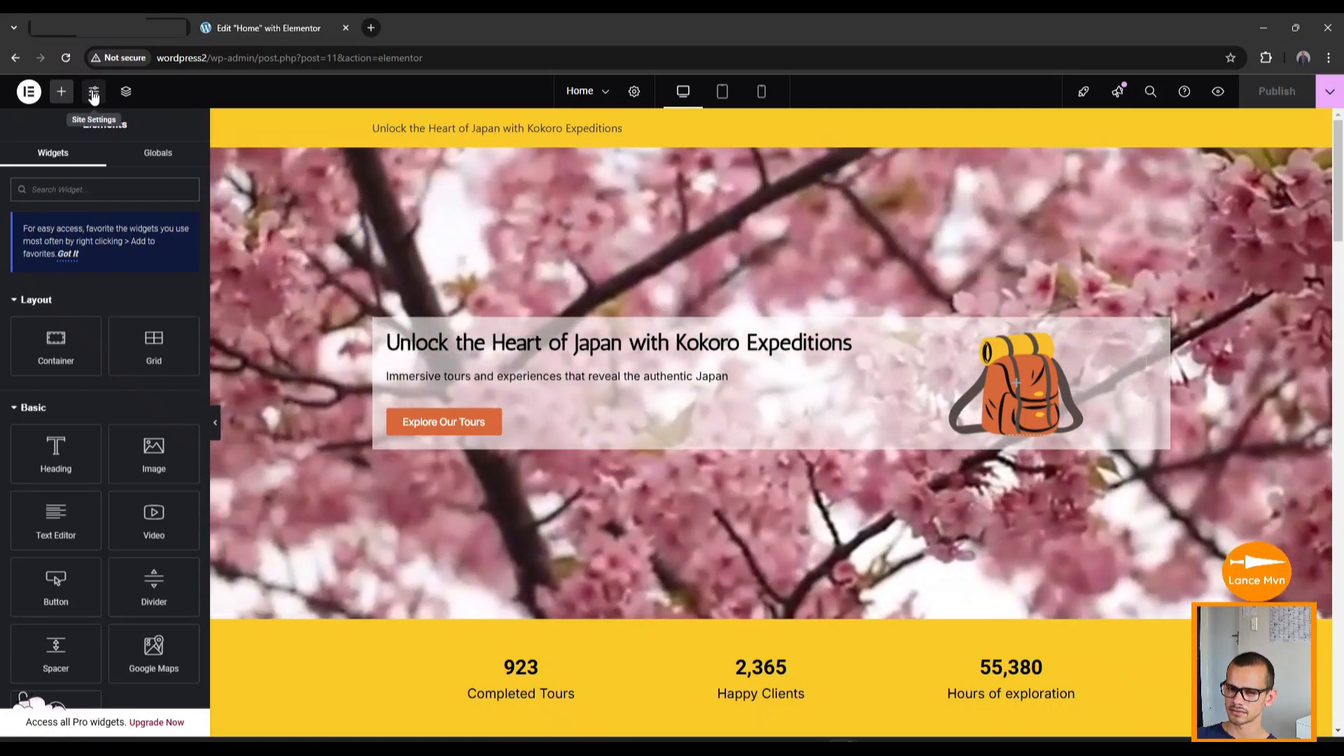
click(93, 93)
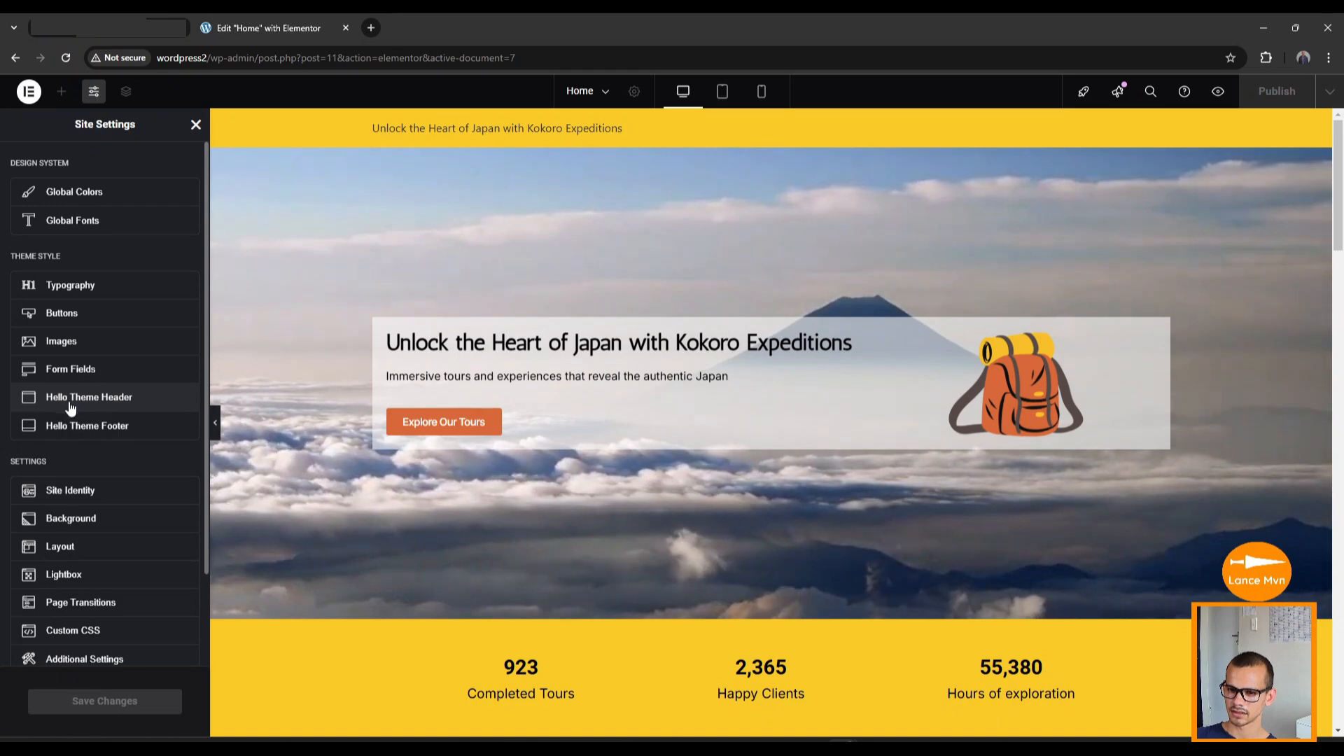
click(141, 402)
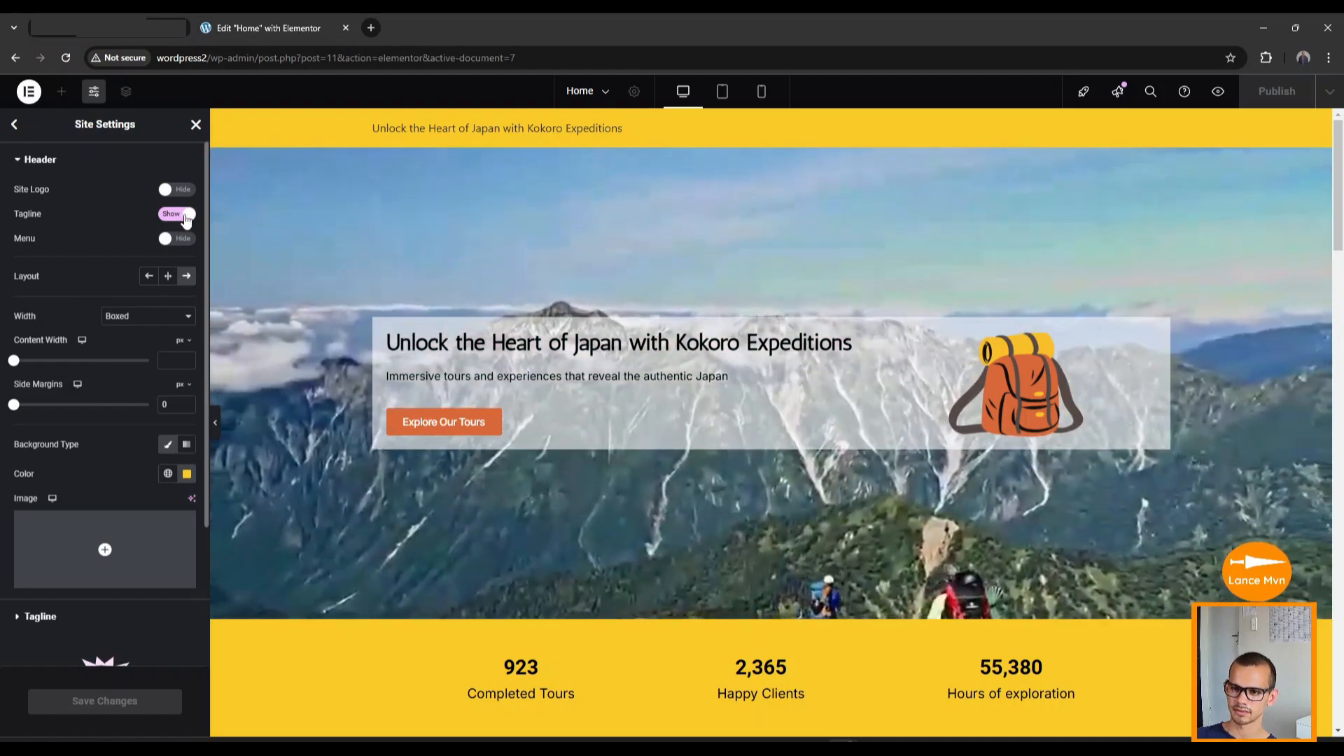
click(188, 217)
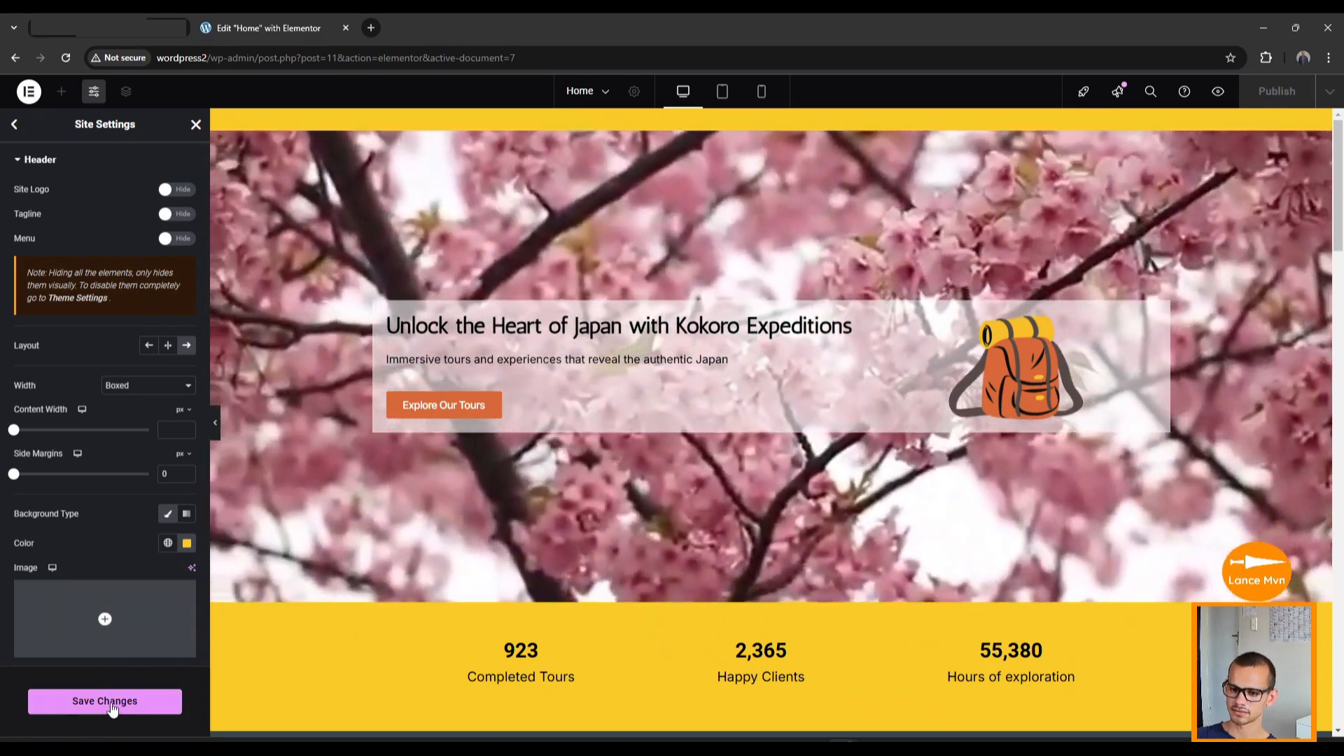
click(112, 708)
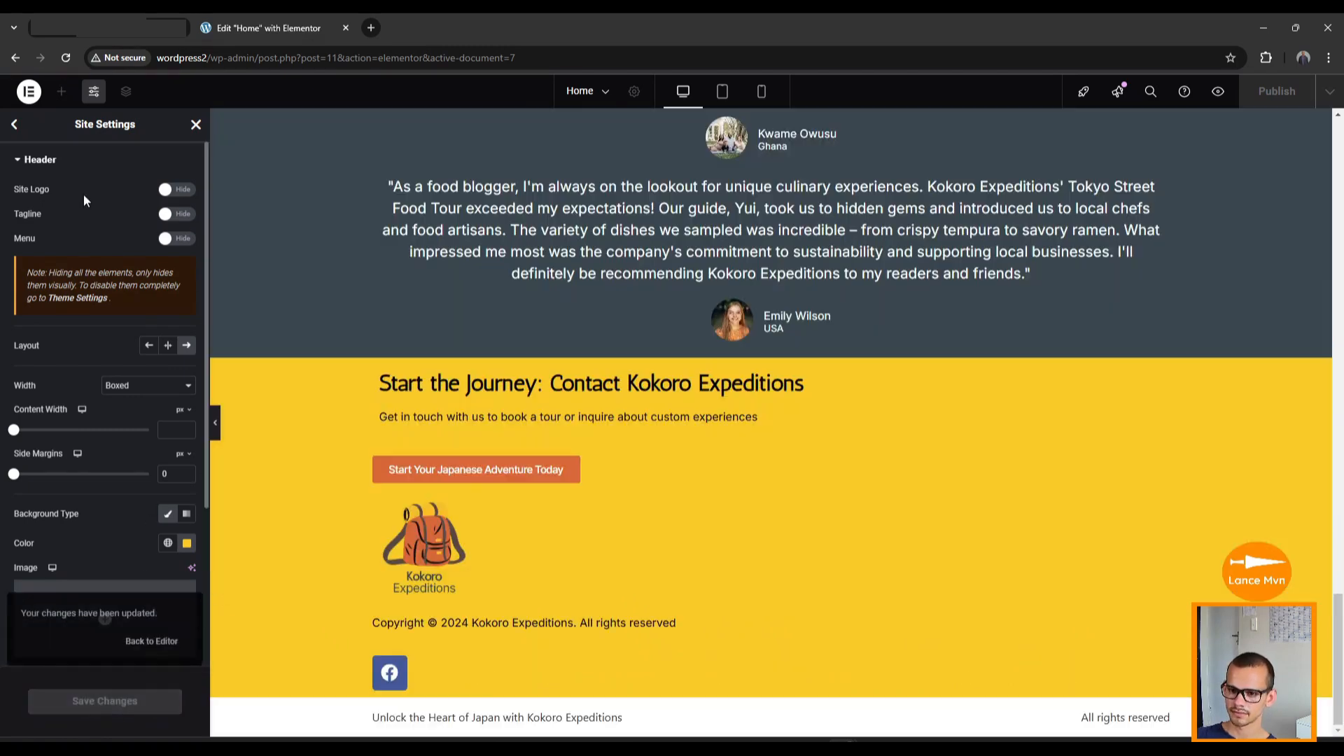
Hide the site logo, tagline and copyright in the Hello Theme Footer.
click(14, 126)
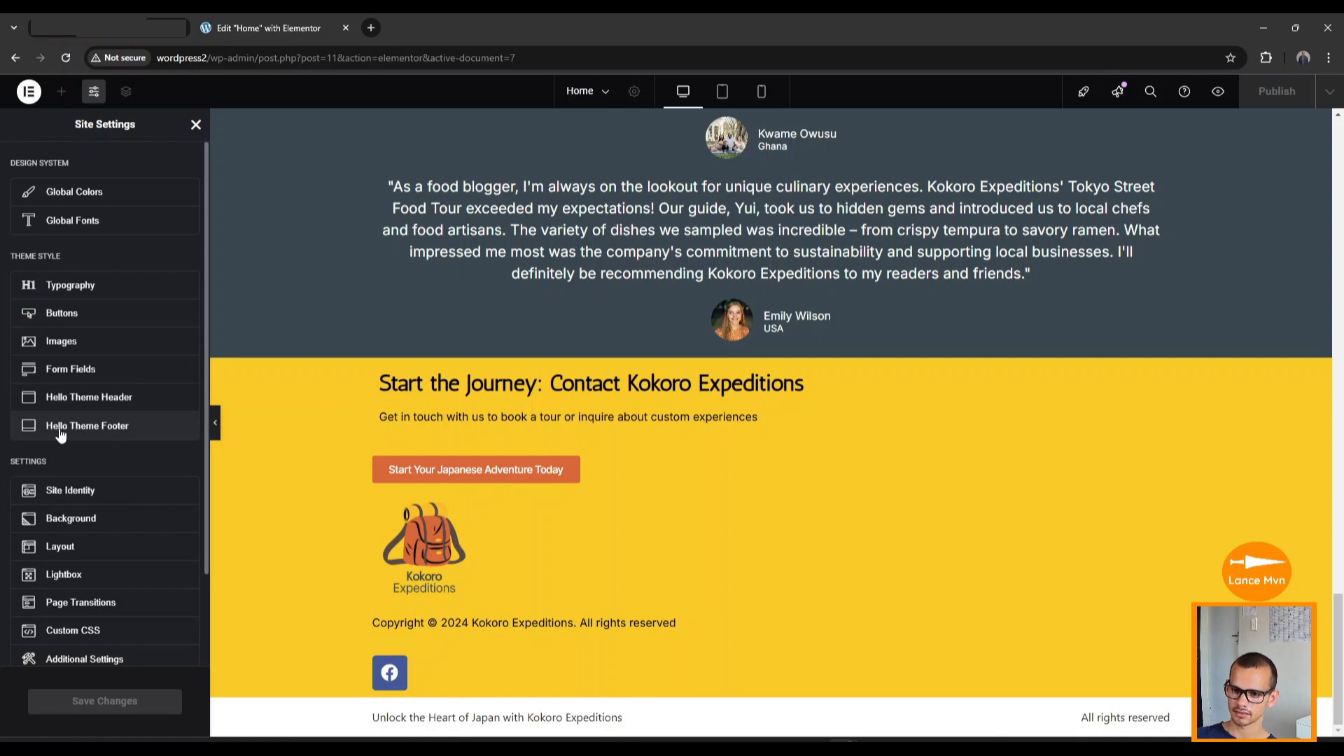
click(122, 433)
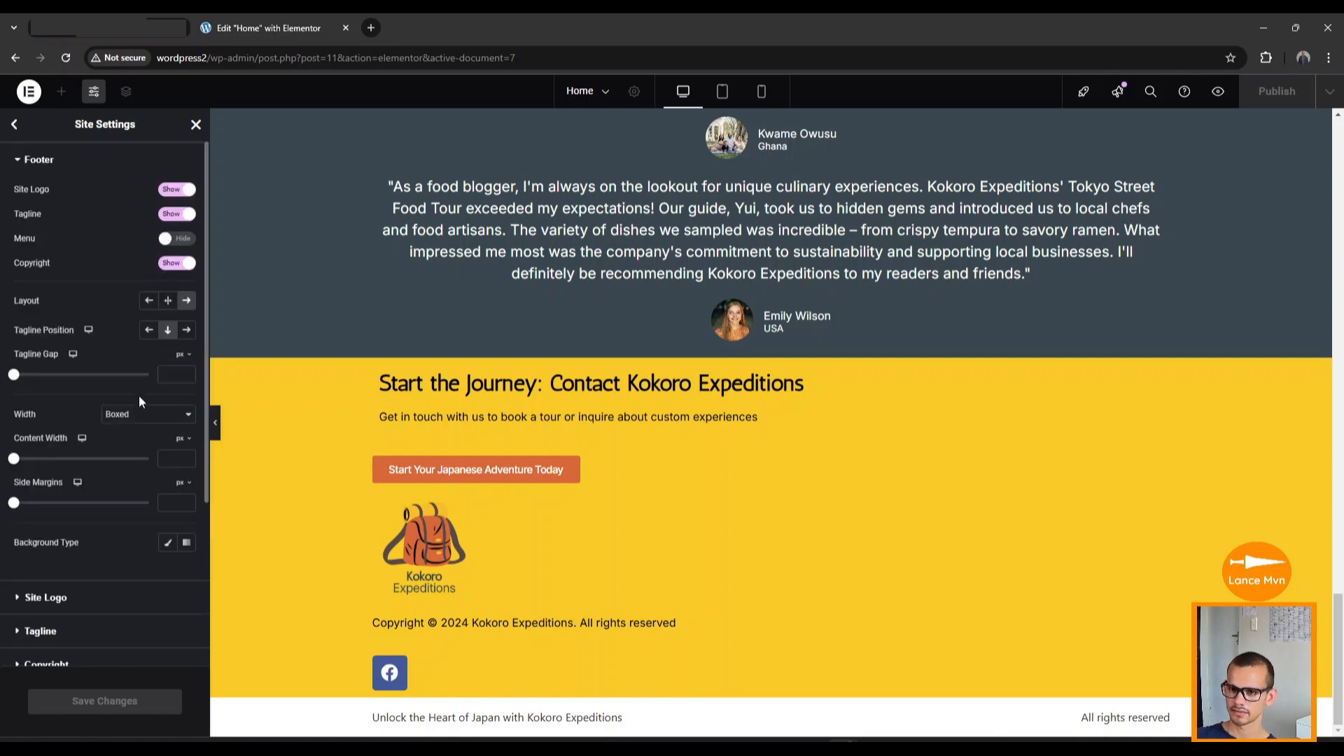
click(176, 189)
click(177, 215)
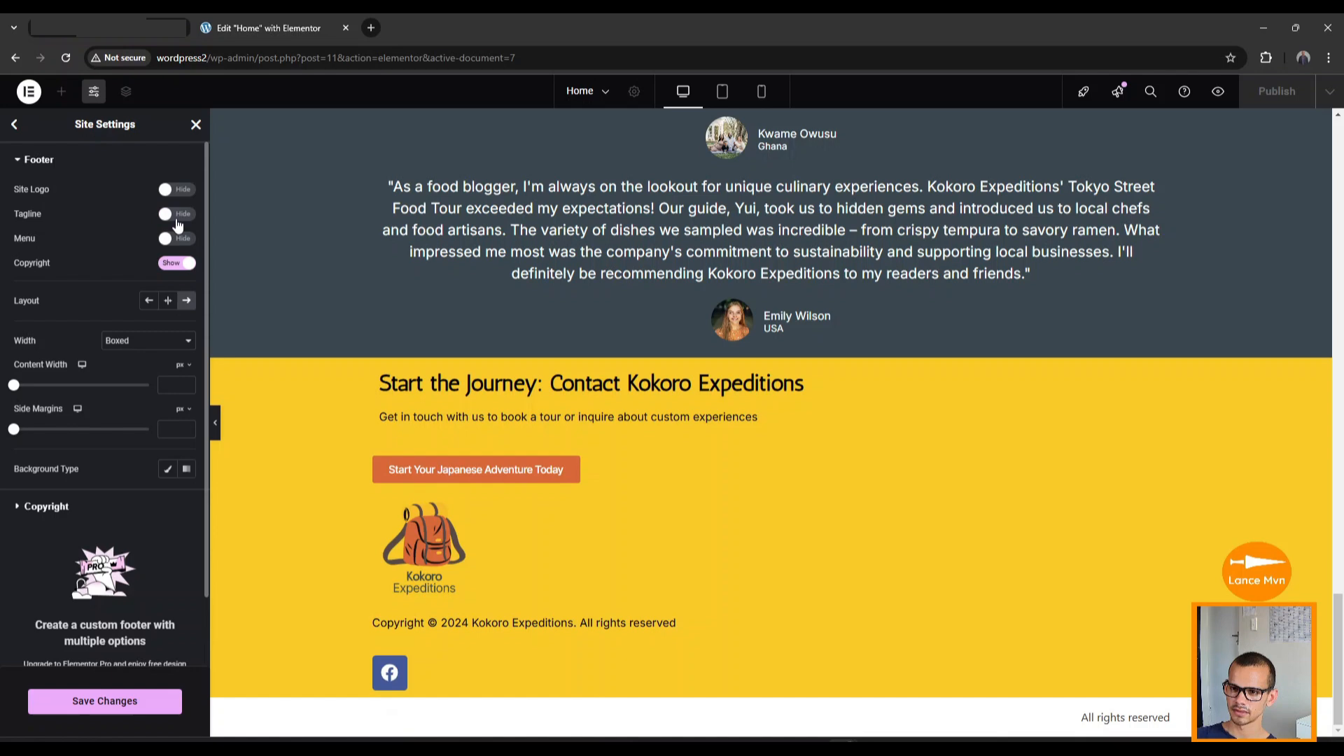
click(175, 264)
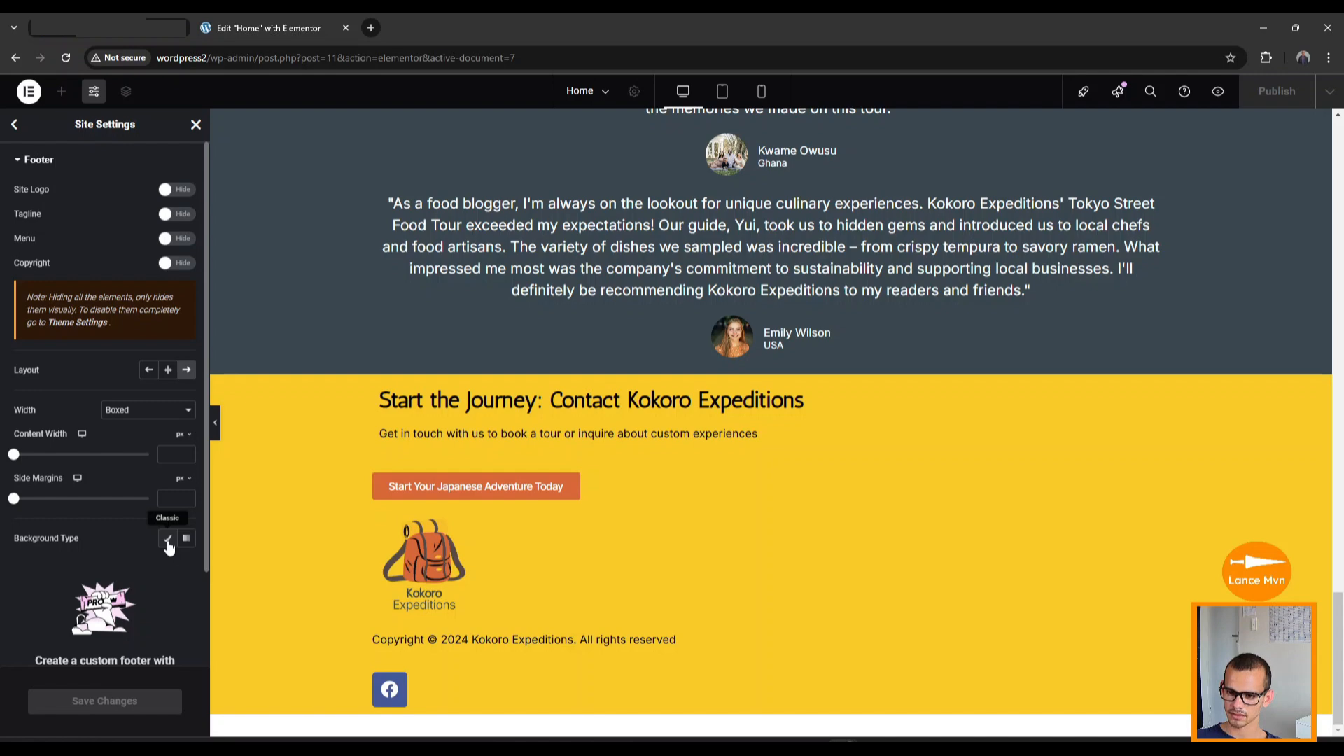
Set the footer background type to Classic and start pasting a colour from clipboard history.
click(168, 541)
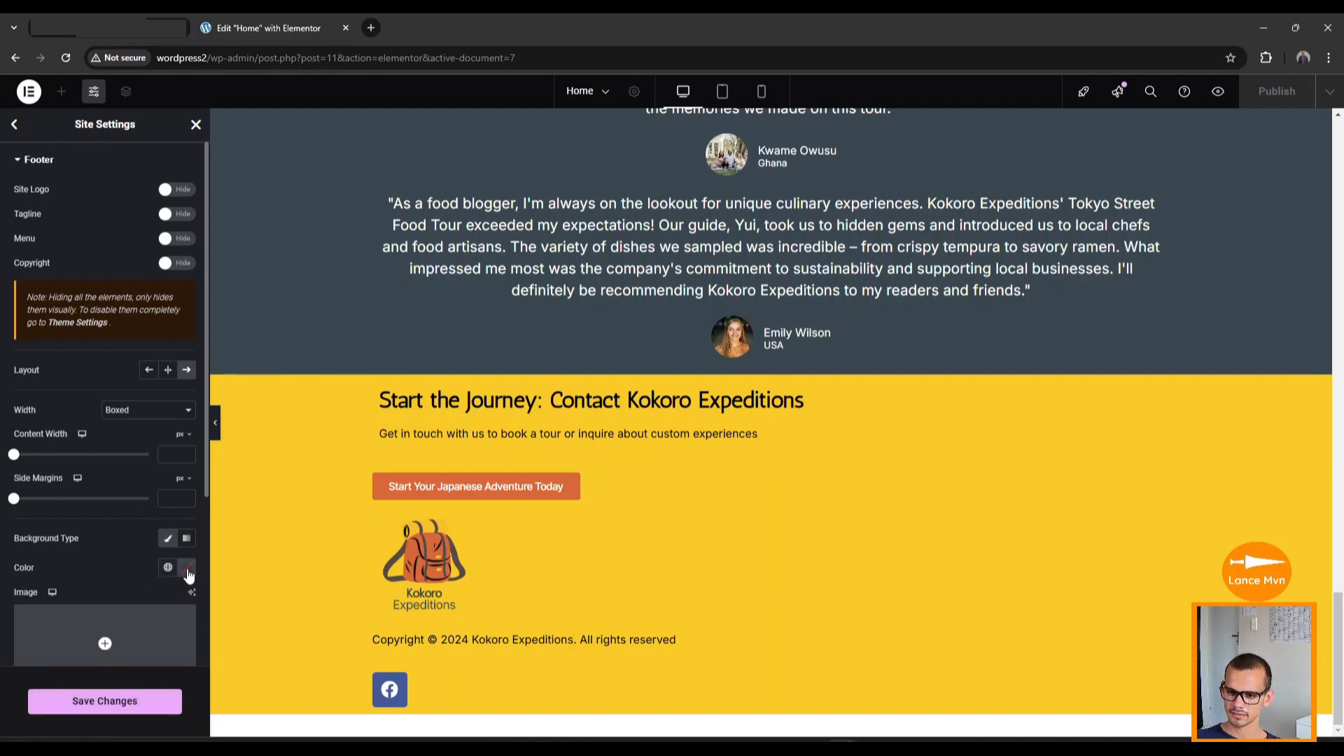
click(187, 568)
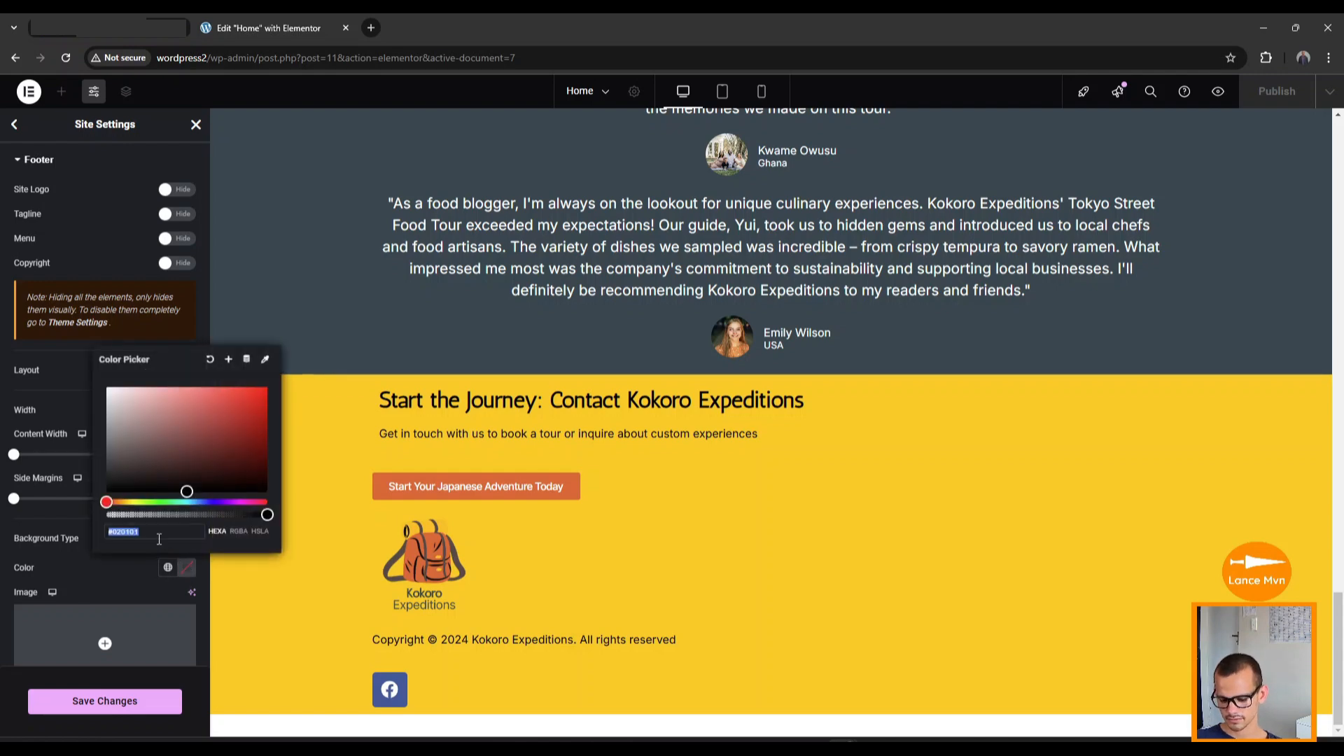
key(super+v)
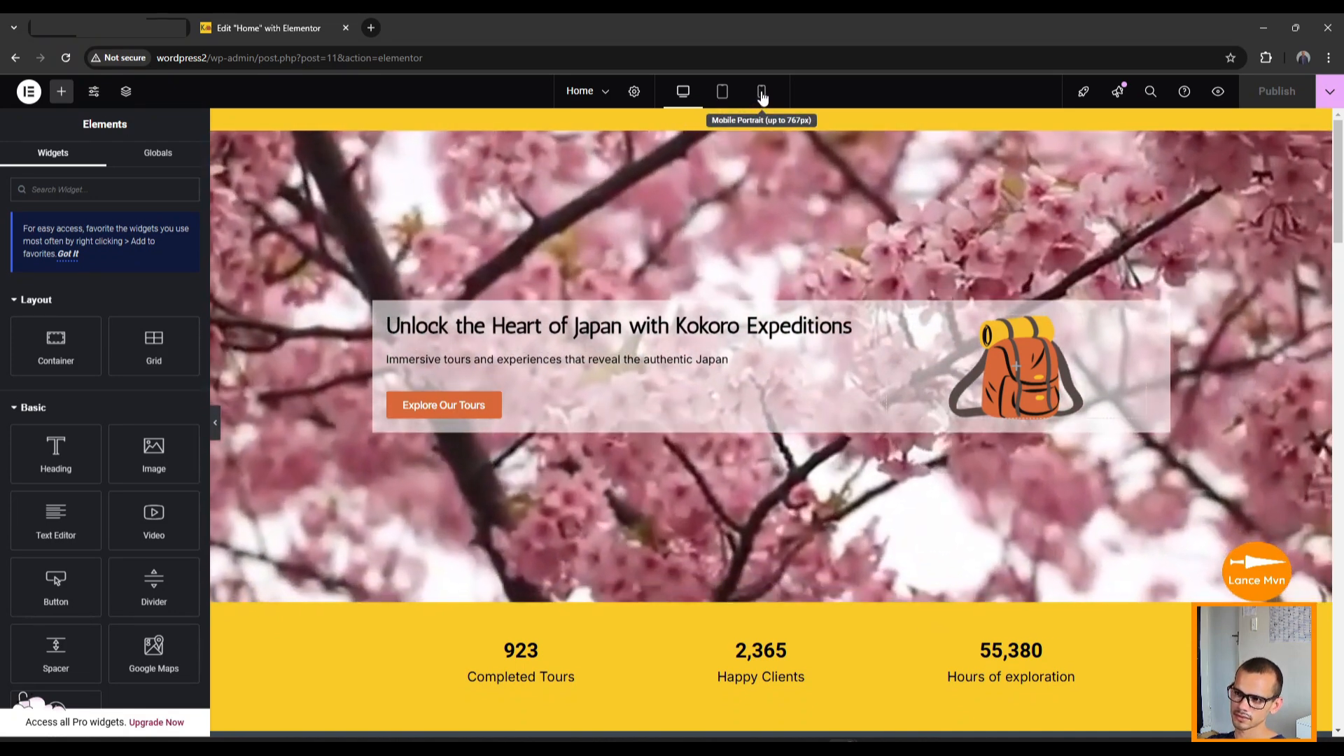
click(762, 94)
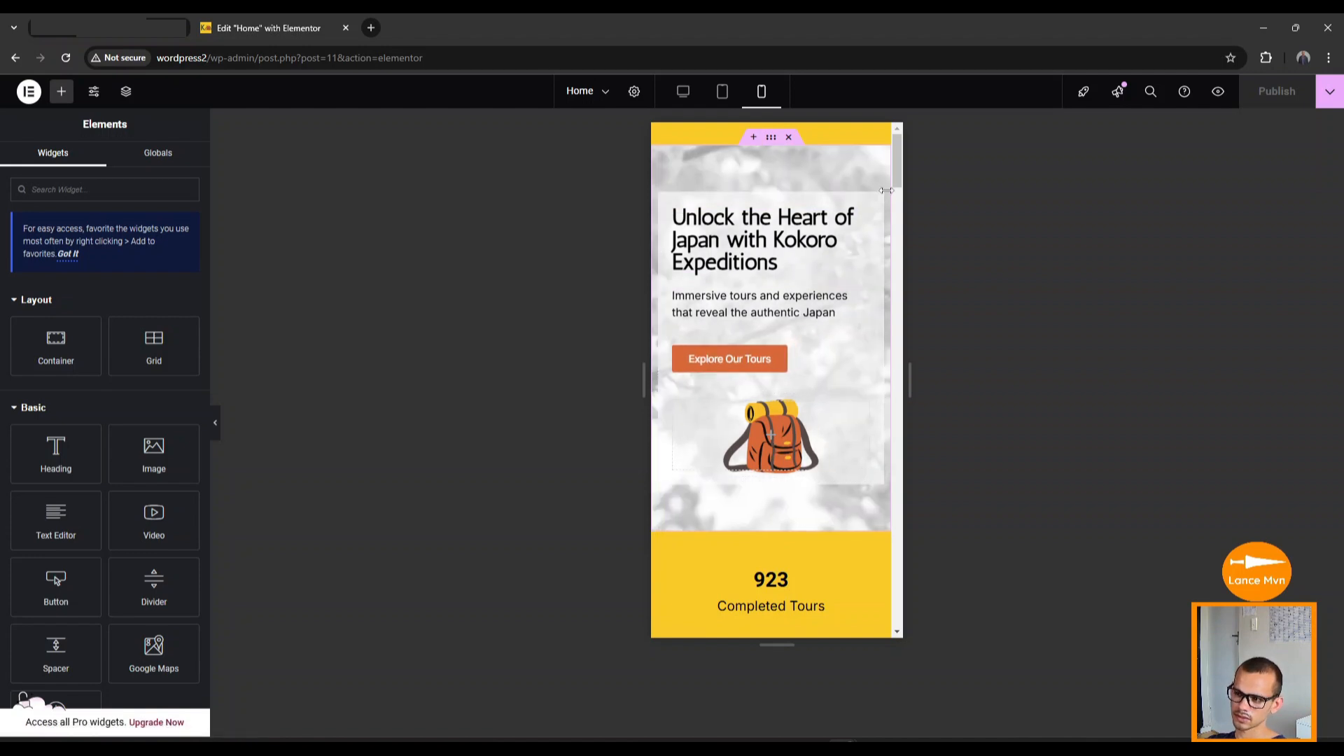
drag(896, 168, 903, 584)
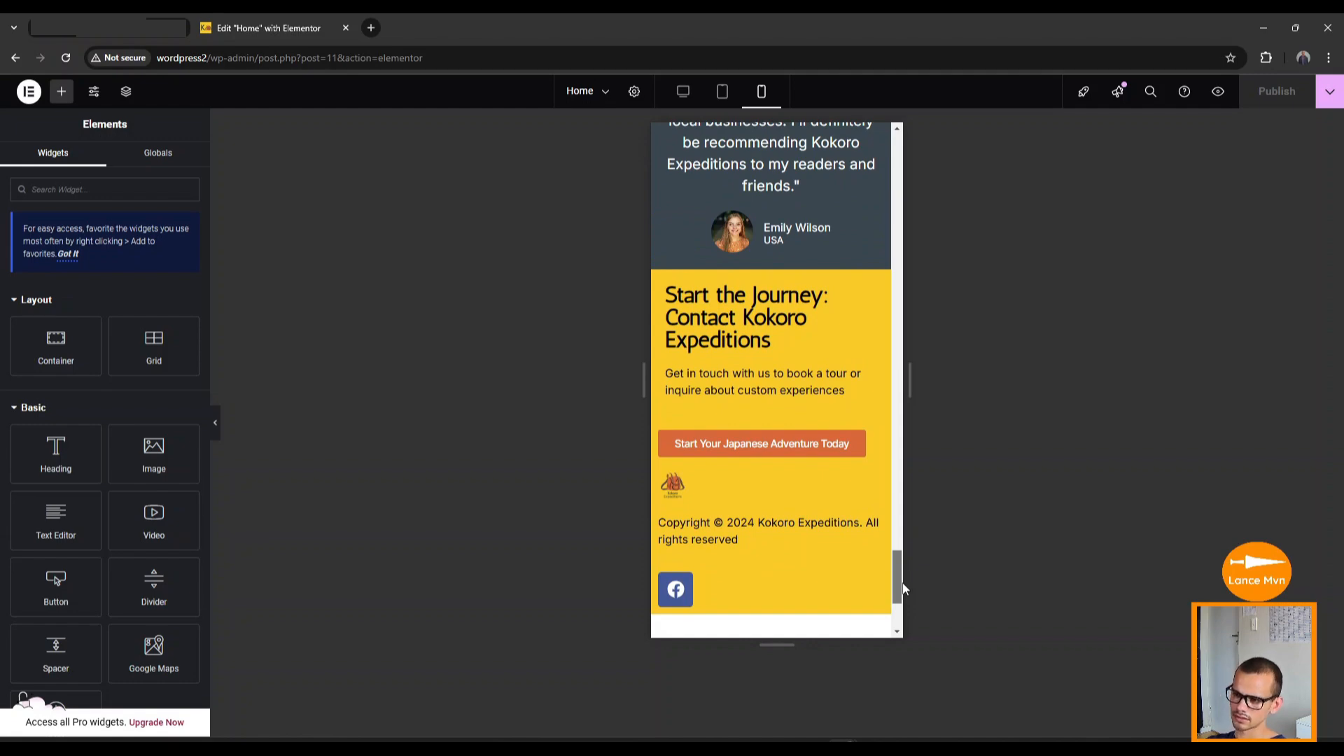
drag(903, 590, 895, 158)
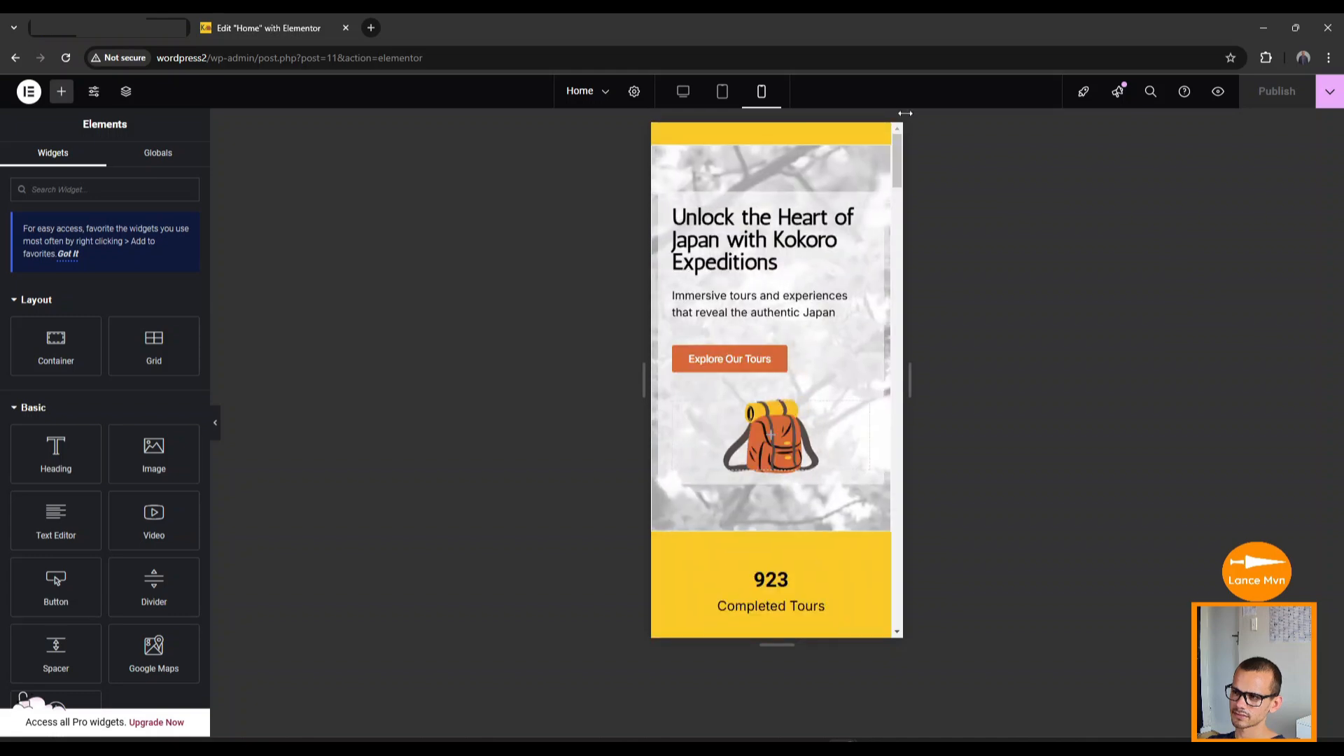
click(686, 95)
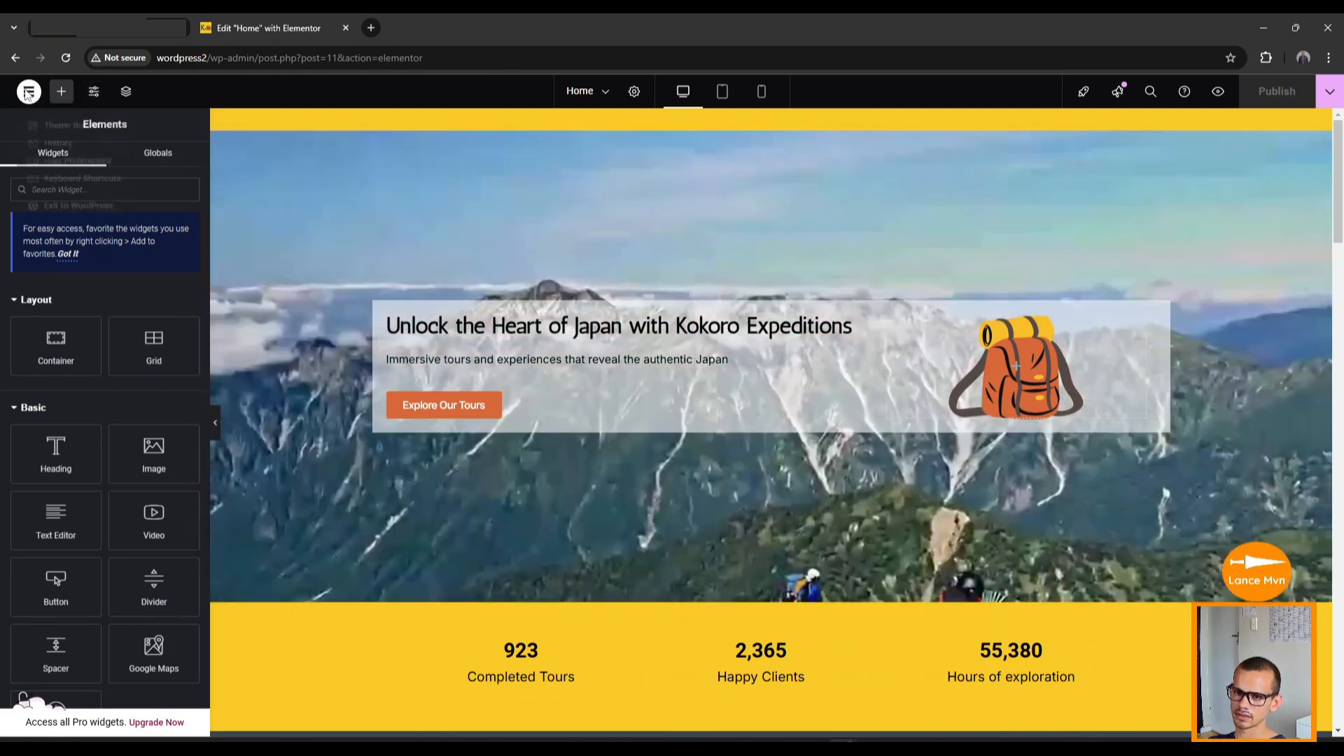
Exit Elementor to WordPress and visit the live Kokoro Expeditions site.
click(28, 92)
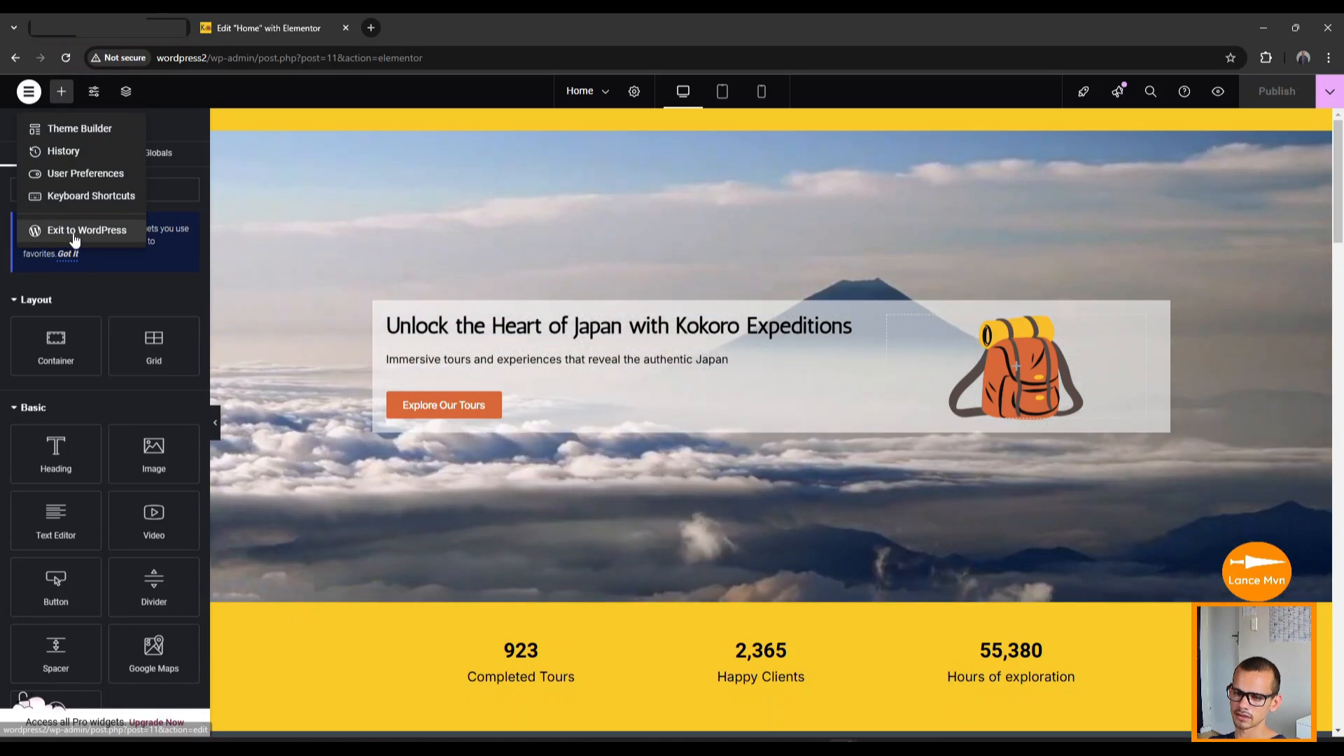
click(98, 235)
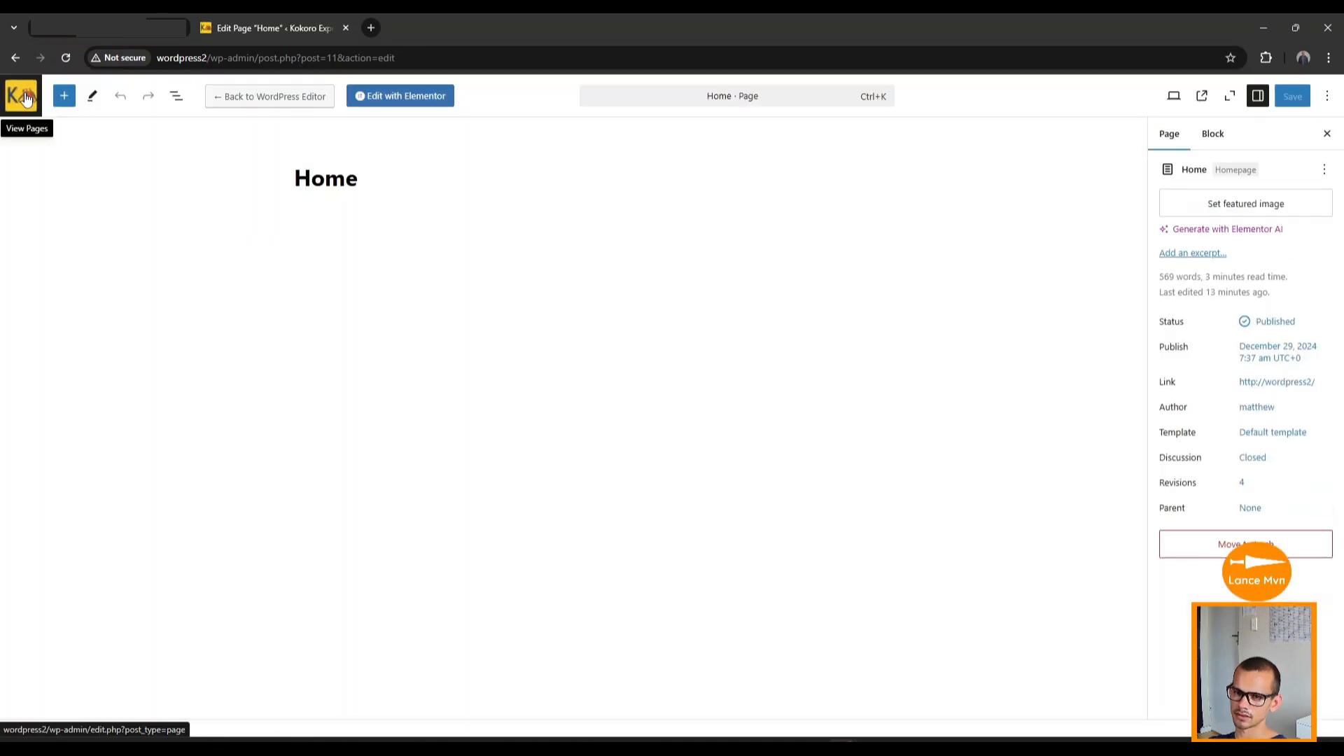
click(23, 96)
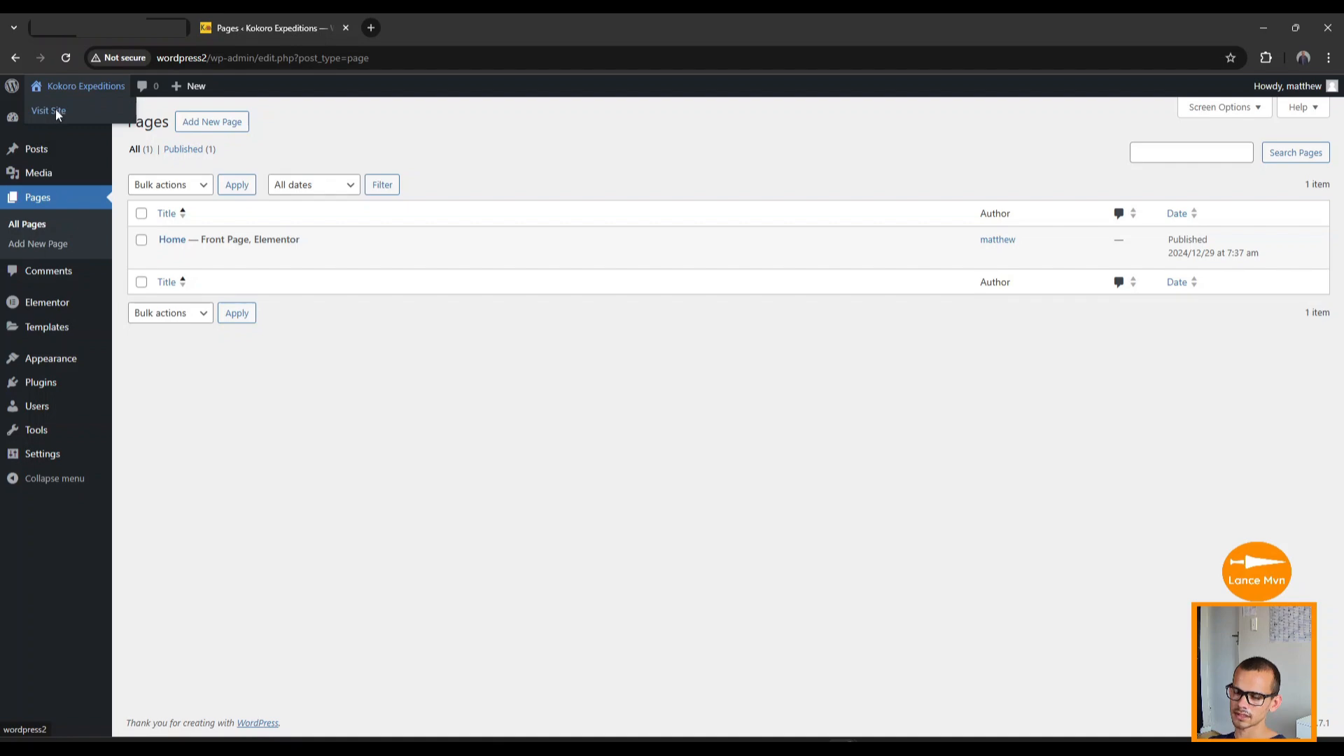
click(56, 111)
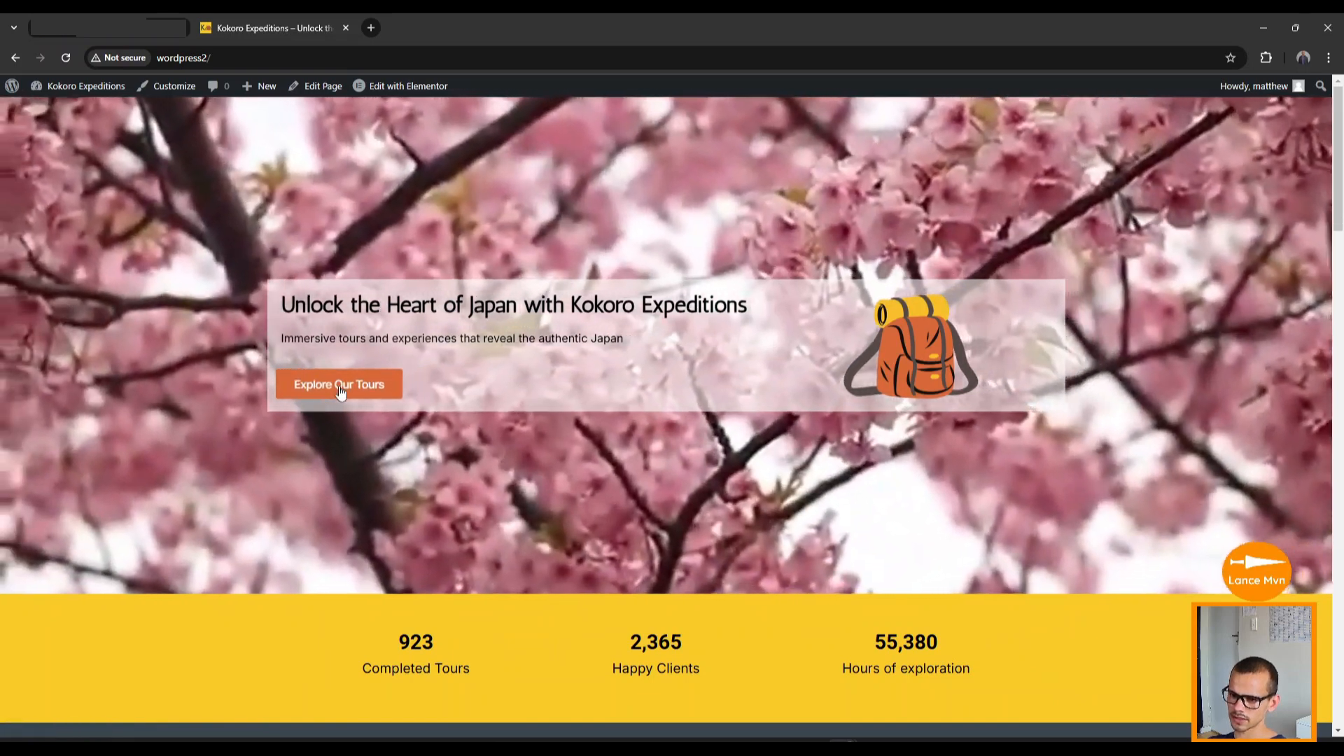
click(341, 386)
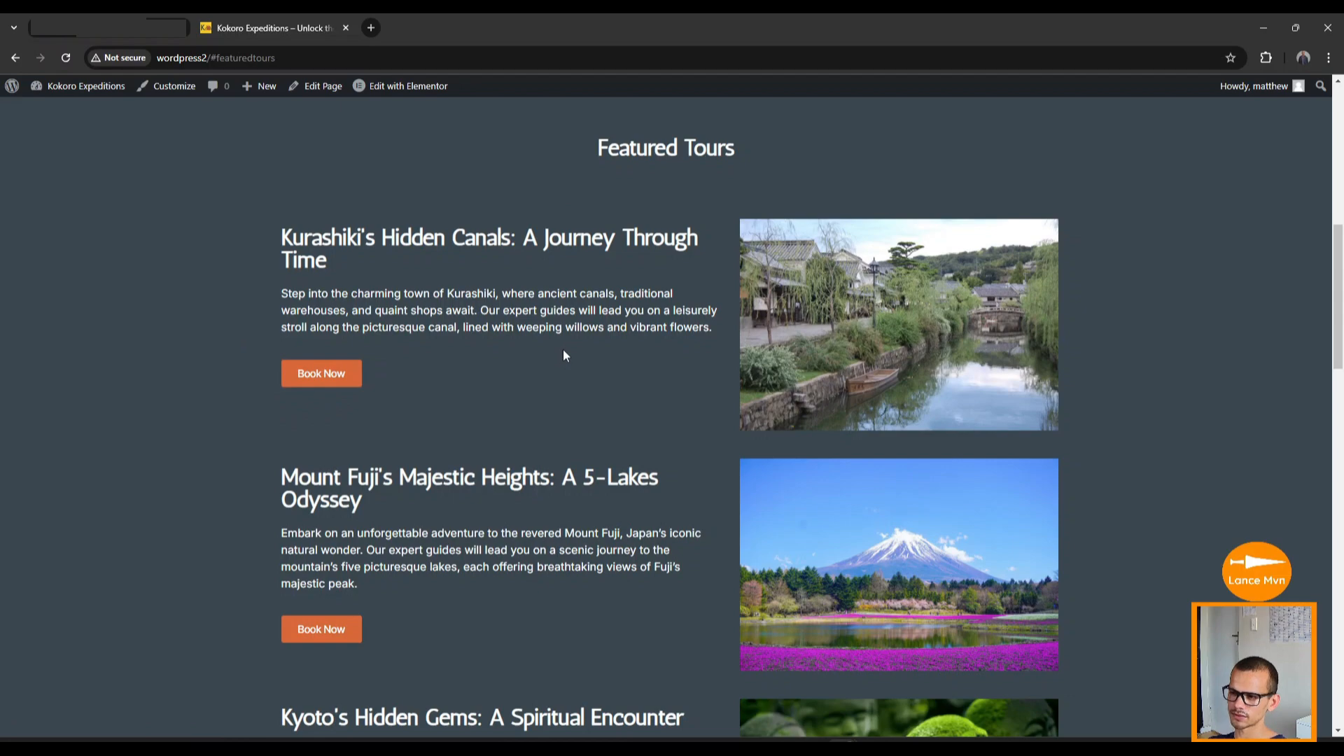
scroll(564, 355, down, 9)
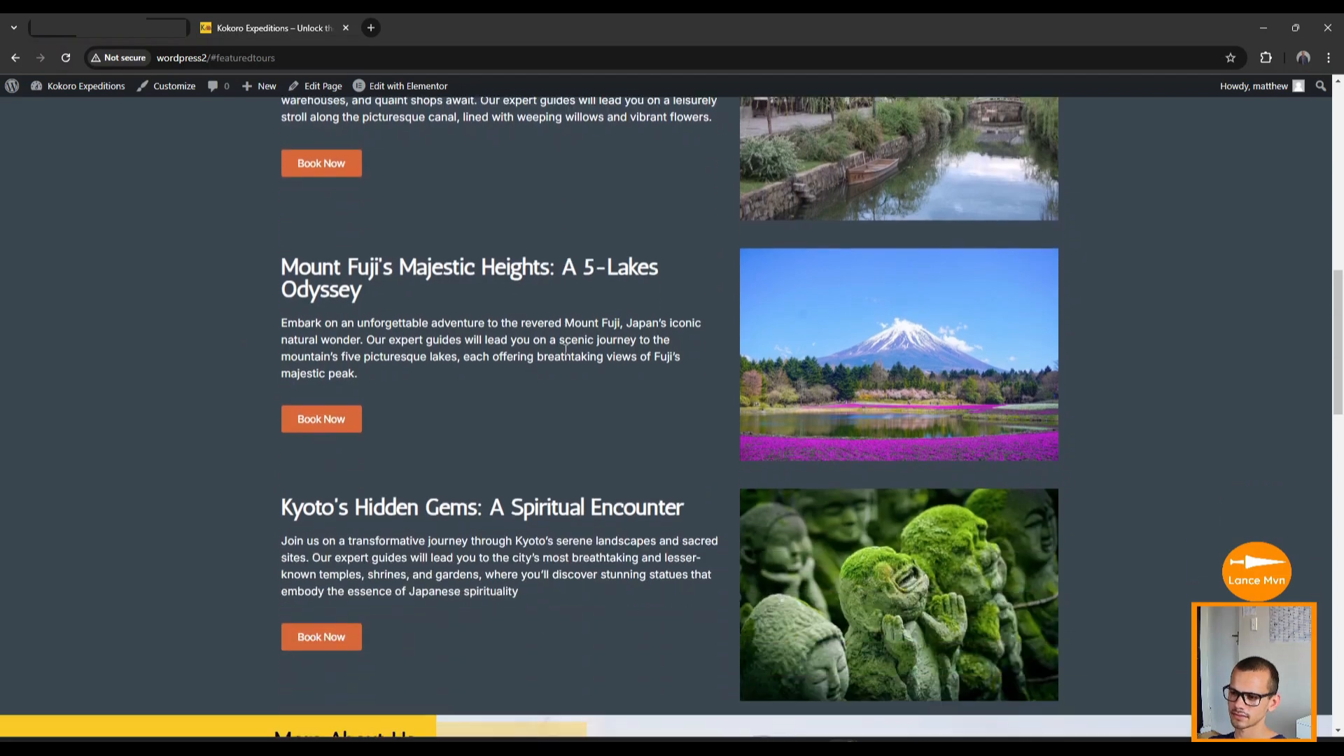
scroll(567, 352, down, 6)
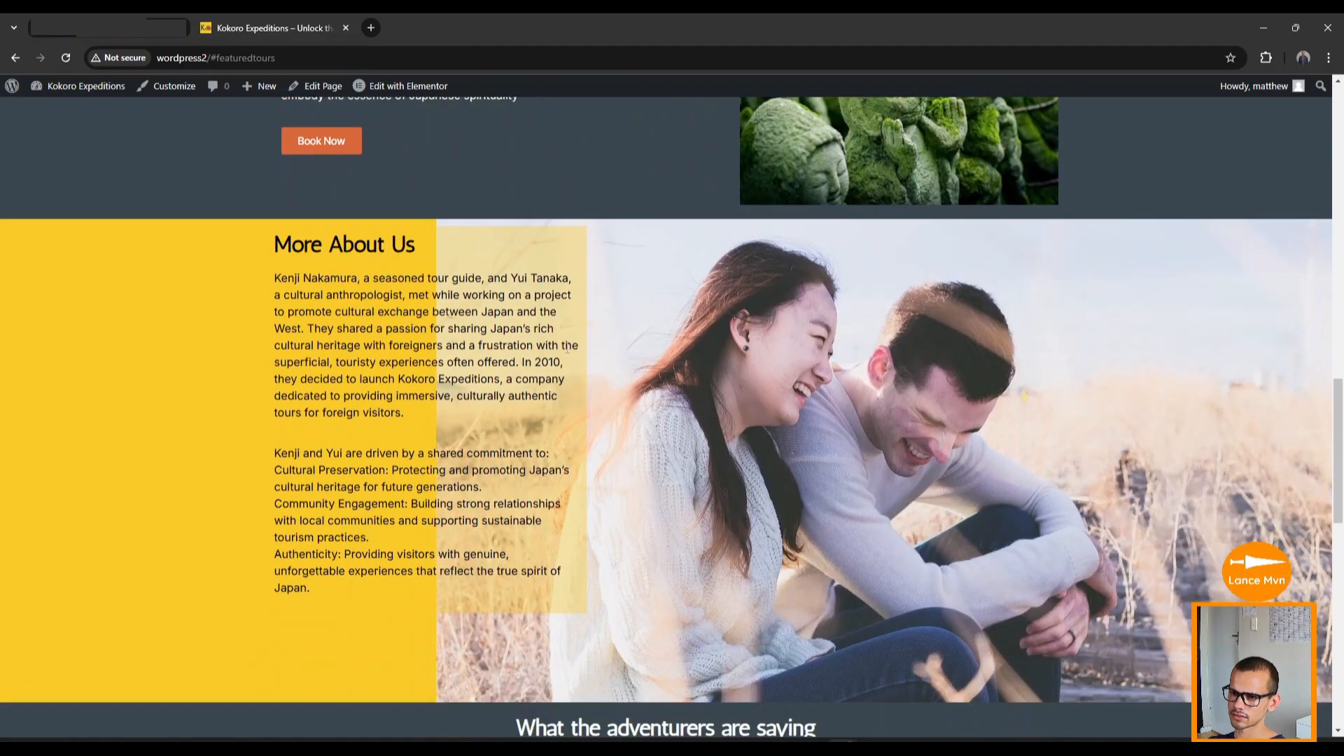
scroll(566, 349, down, 2)
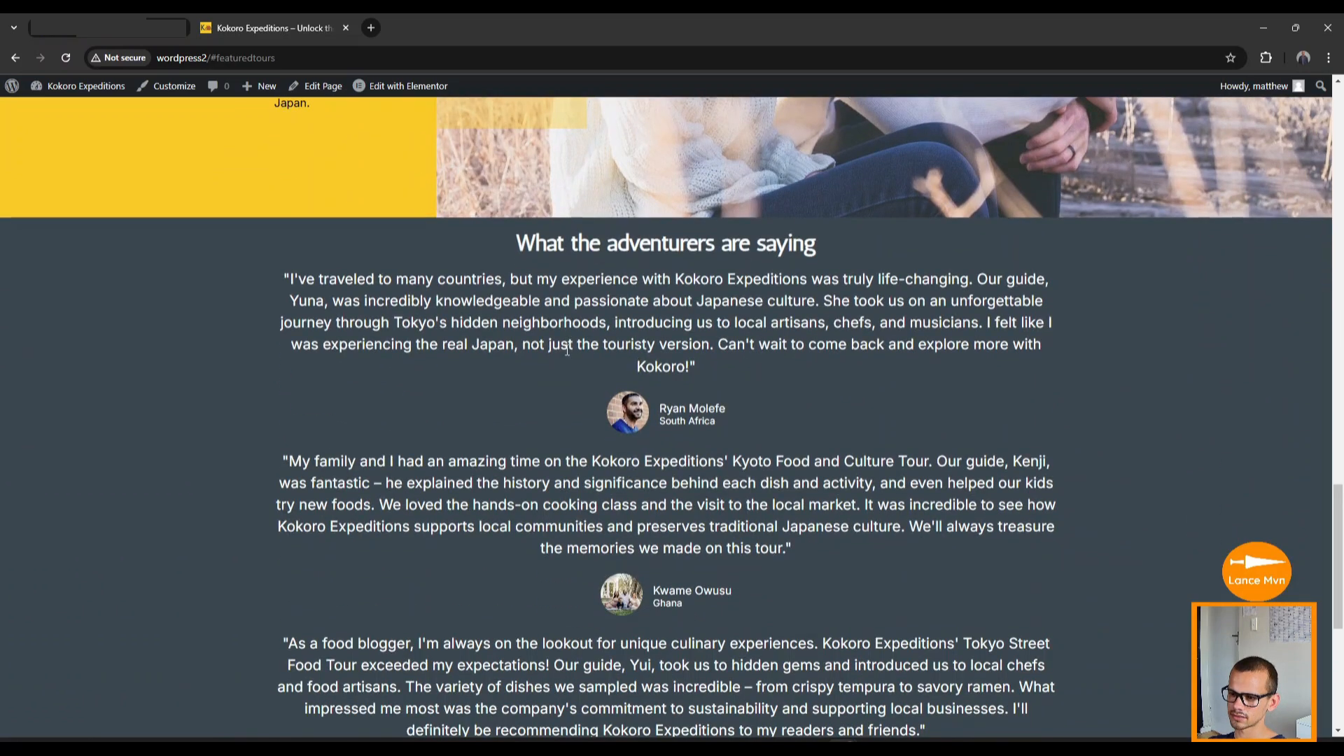
scroll(562, 353, up, 9)
scroll(630, 420, down, 12)
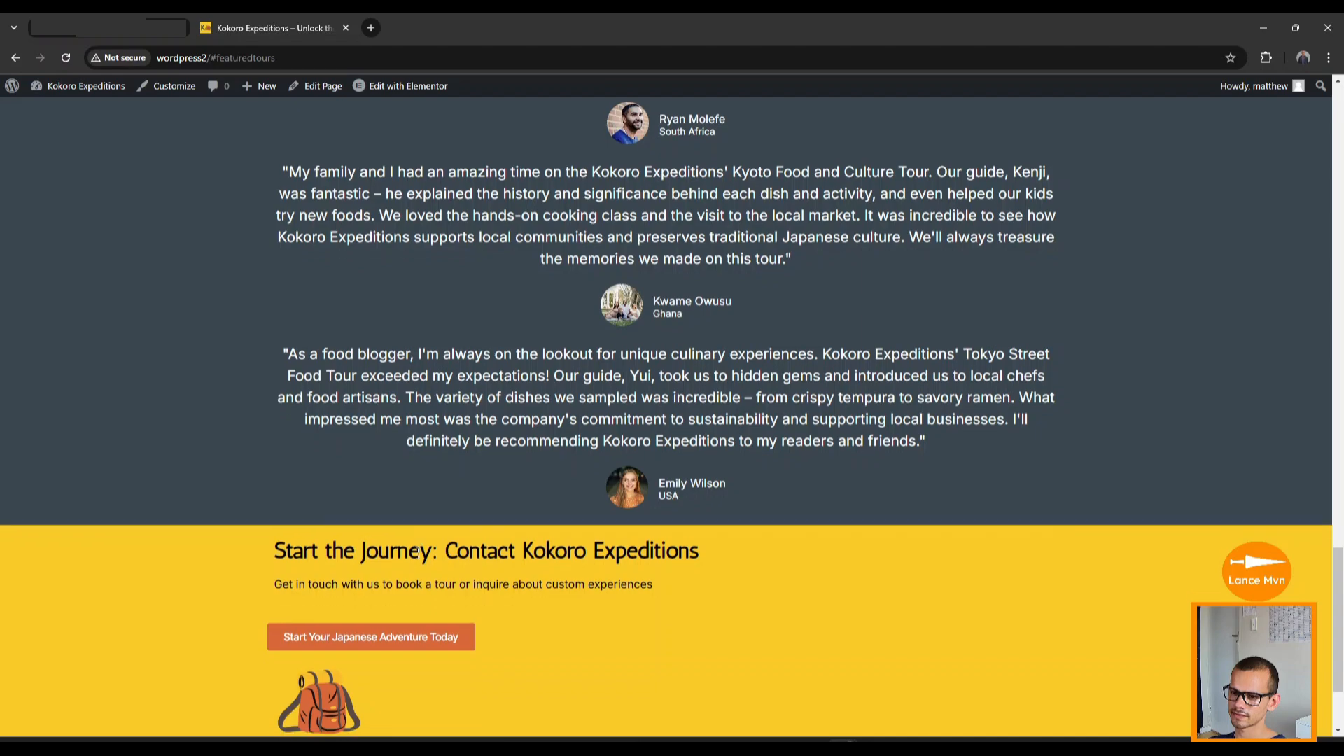
scroll(404, 525, down, 2)
scroll(401, 528, down, 1)
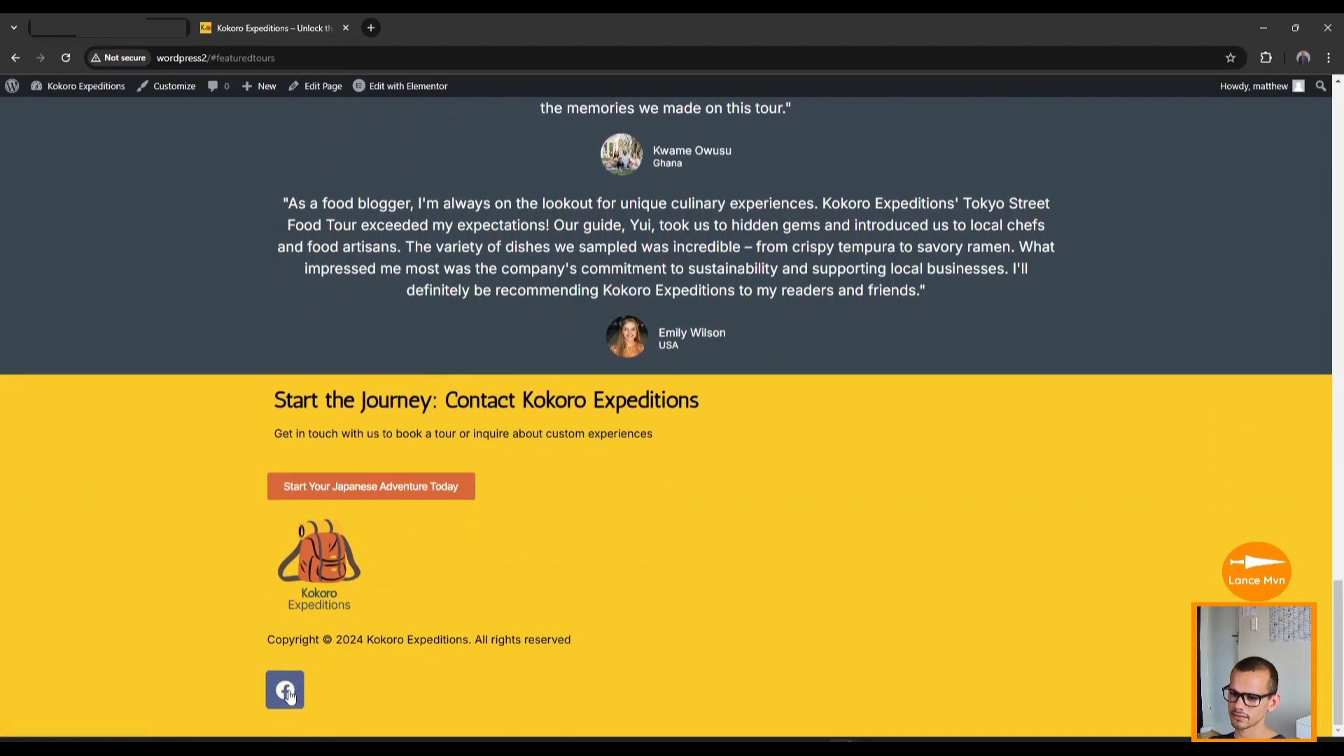
scroll(591, 611, up, 15)
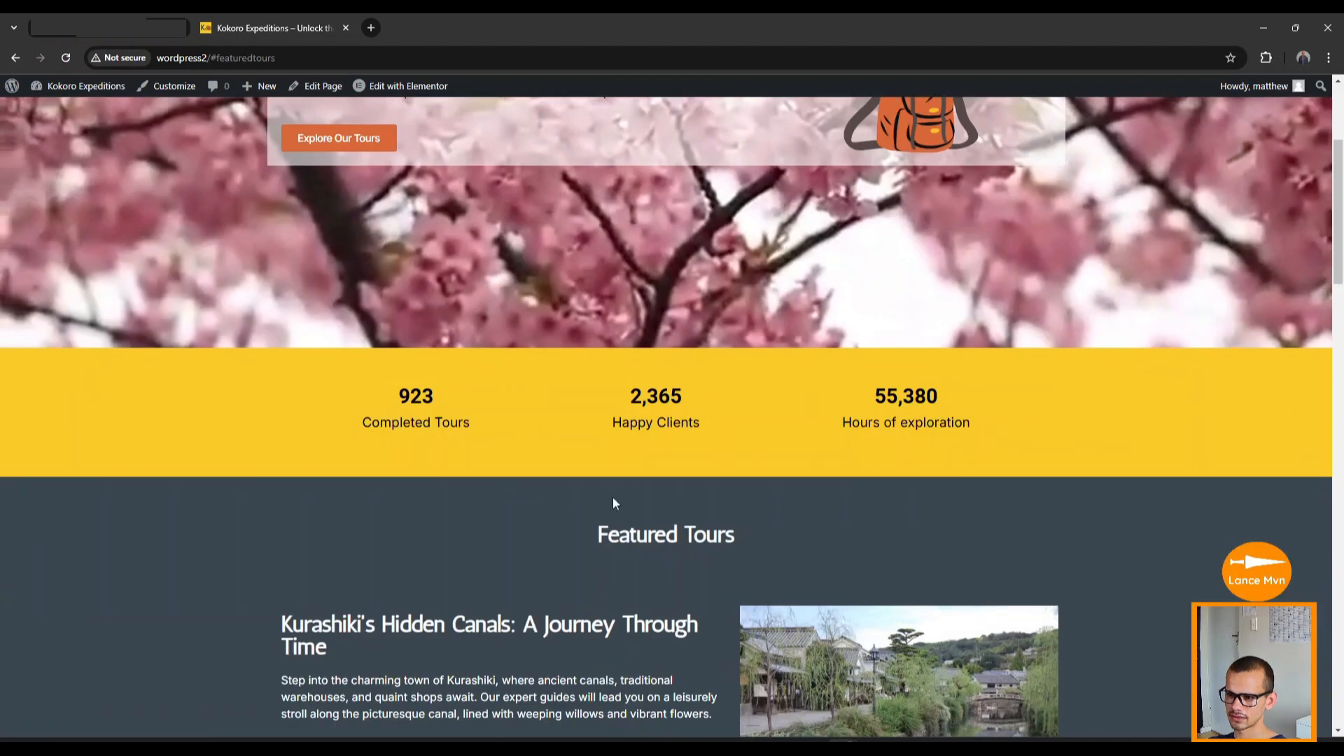
scroll(611, 497, down, 6)
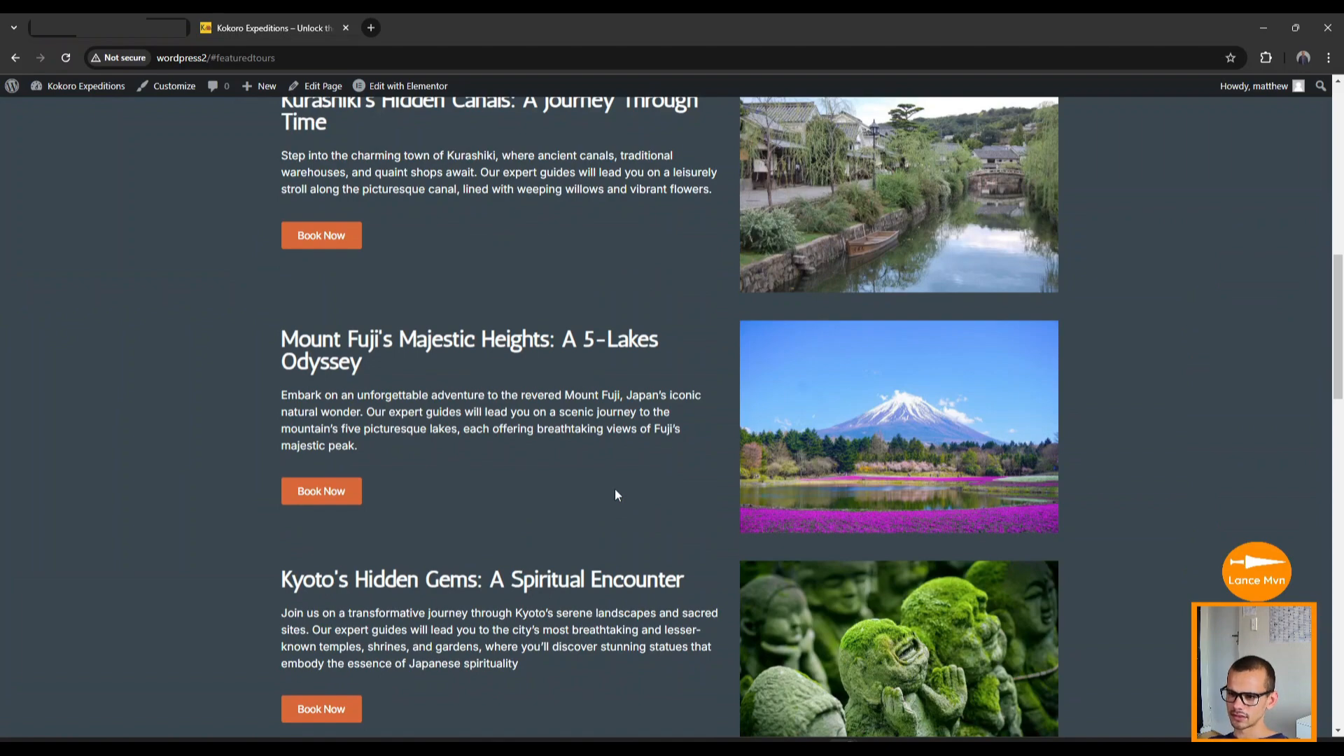
scroll(613, 490, up, 10)
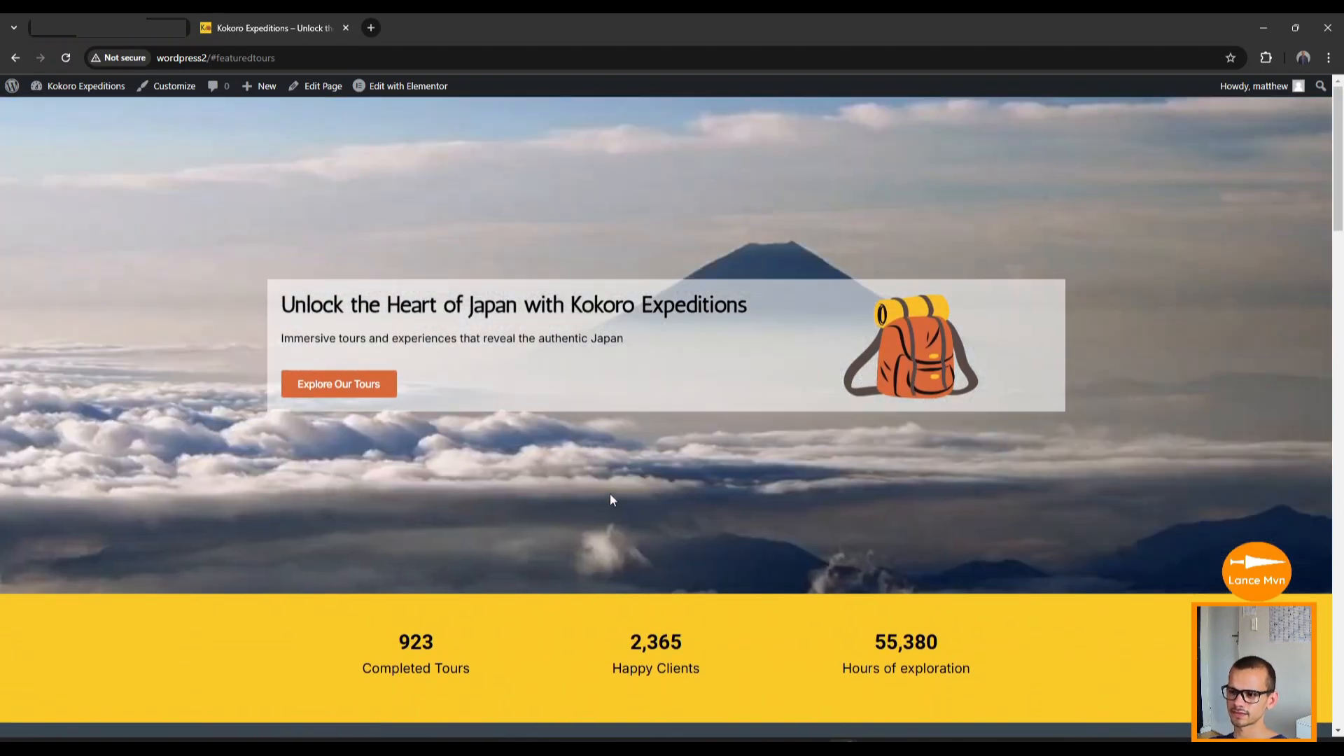